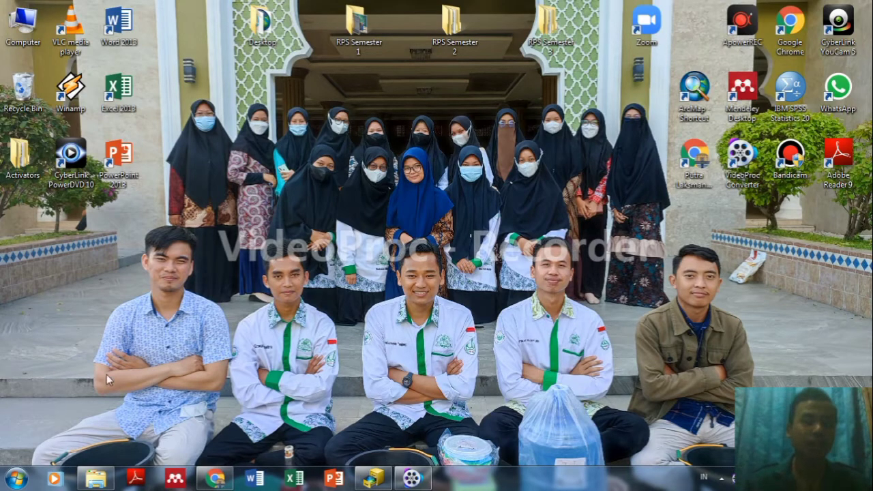
Restore the ArcCatalog window from the taskbar so it fills the screen.
click(20, 478)
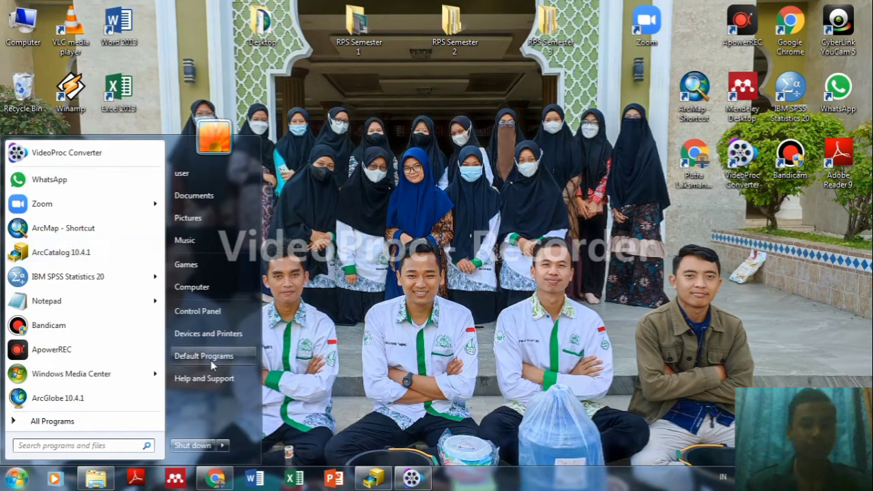
click(374, 479)
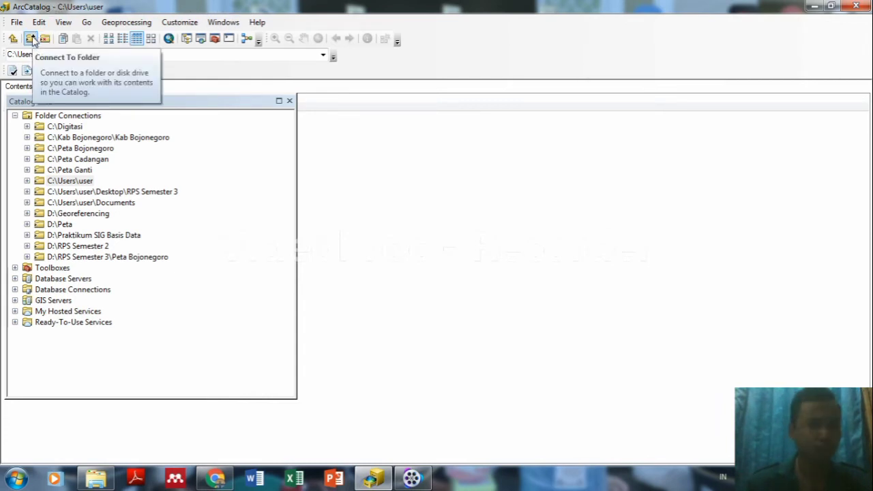
Add a folder connection to C:\Praktikum SIG Basis Data_UAS in the catalog tree.
click(30, 39)
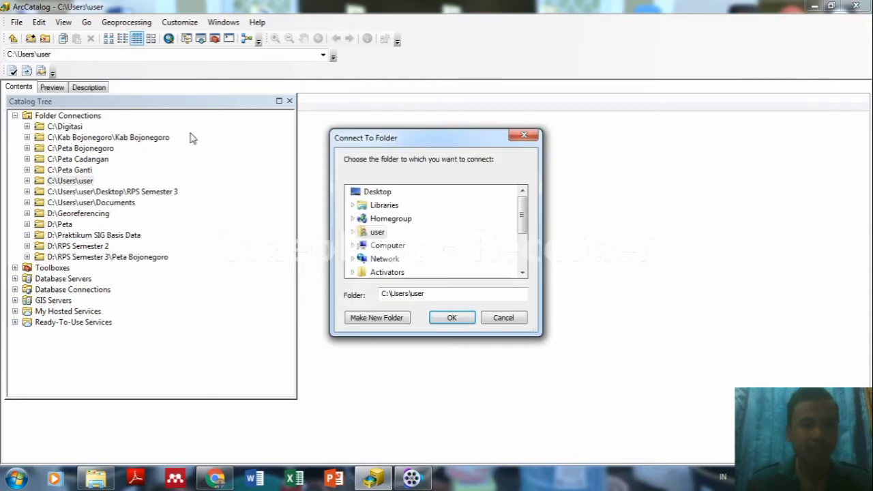
drag(522, 220, 524, 242)
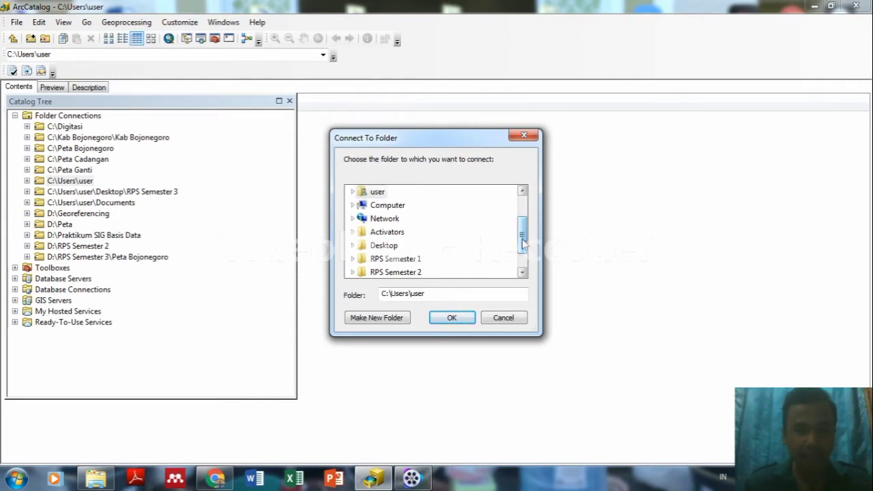
click(393, 209)
scroll(521, 217, down, 1)
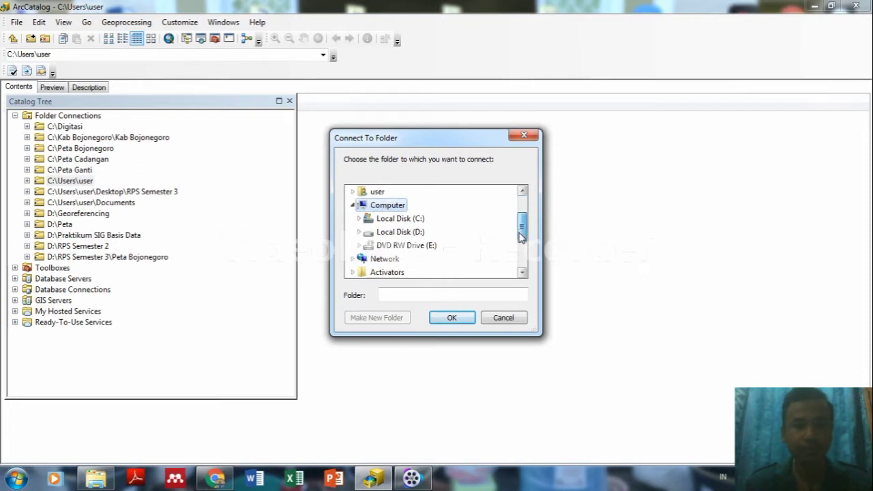
click(409, 219)
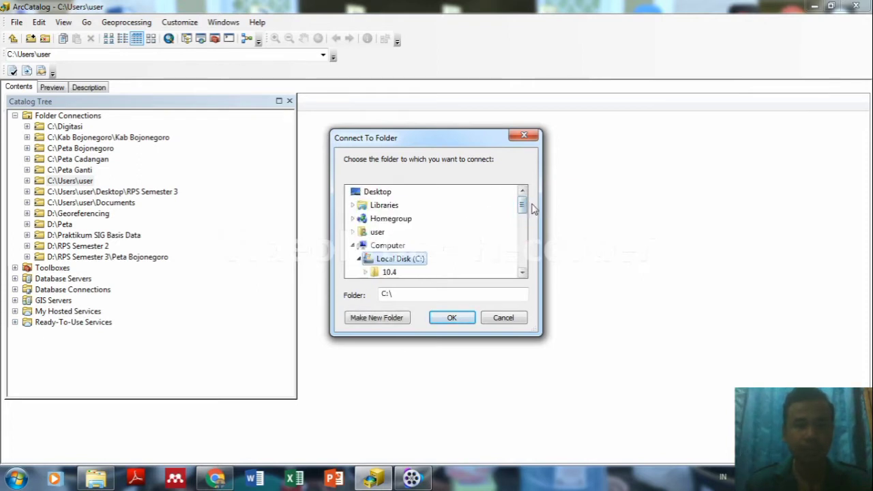
drag(522, 202, 525, 234)
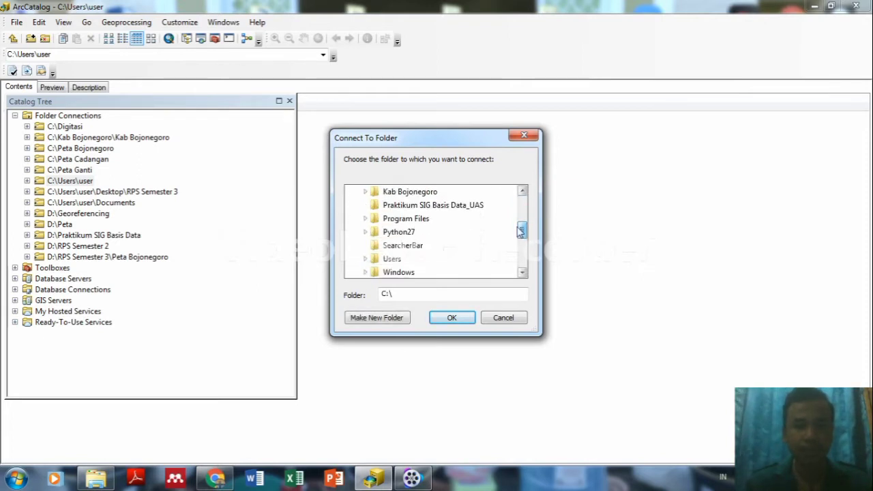
click(451, 207)
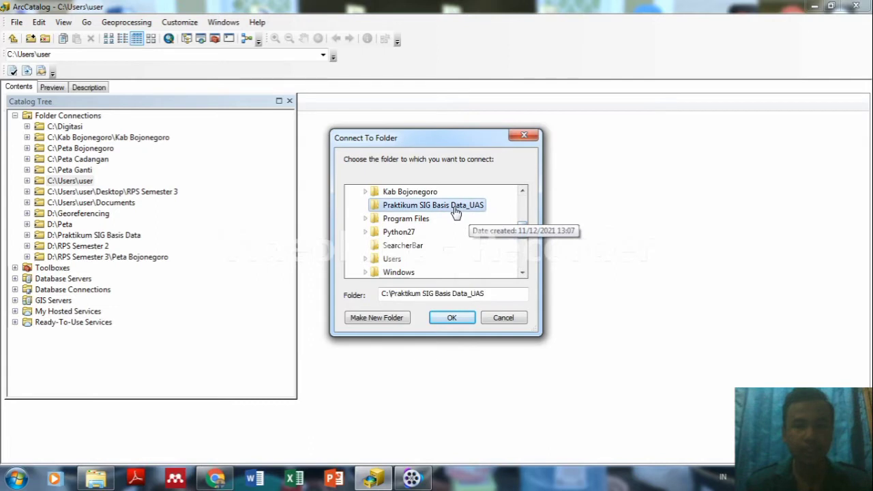
click(451, 318)
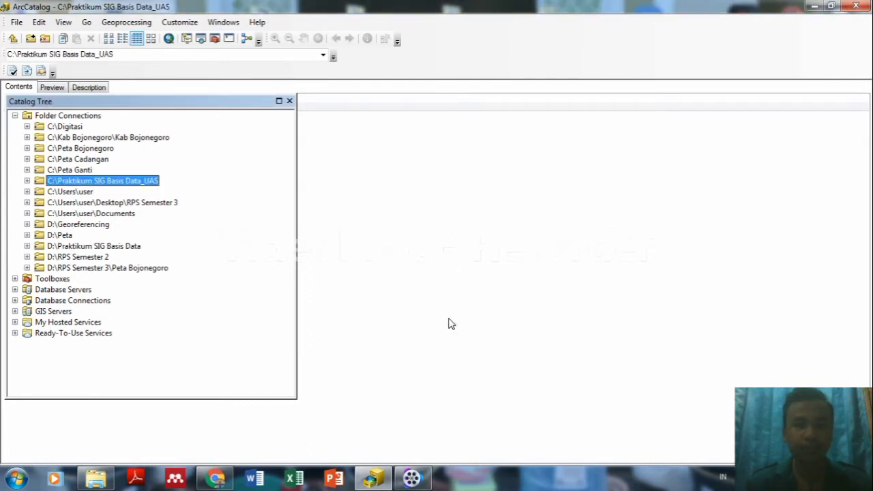
Create New Personal Geodatabase.mdb in Praktikum SIG Basis Data_UAS and expand the folder to show it.
right_click(102, 182)
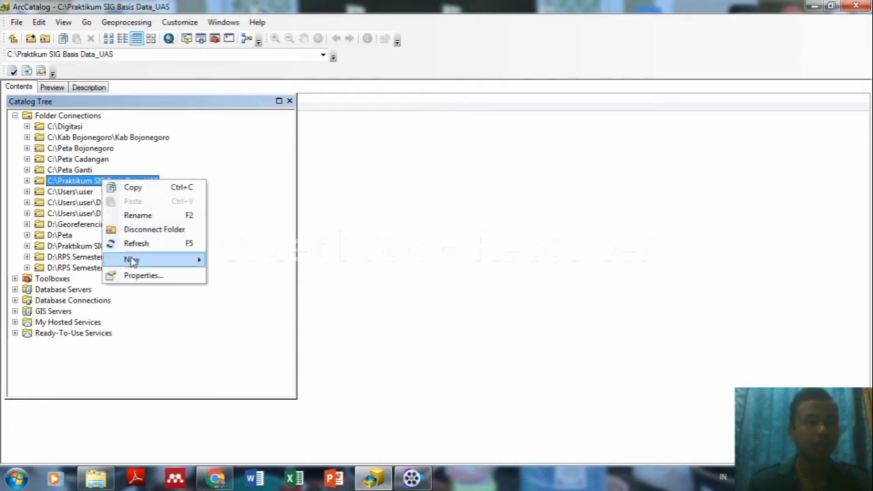
mouse_move(131, 260)
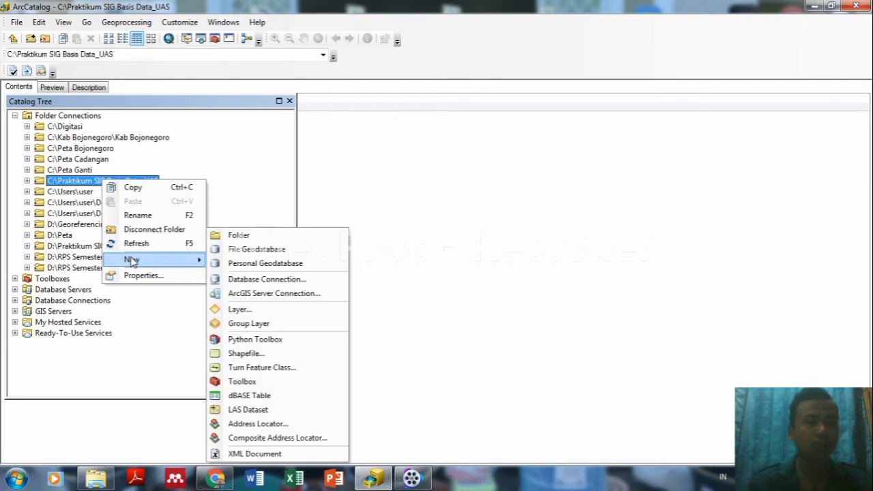
click(228, 263)
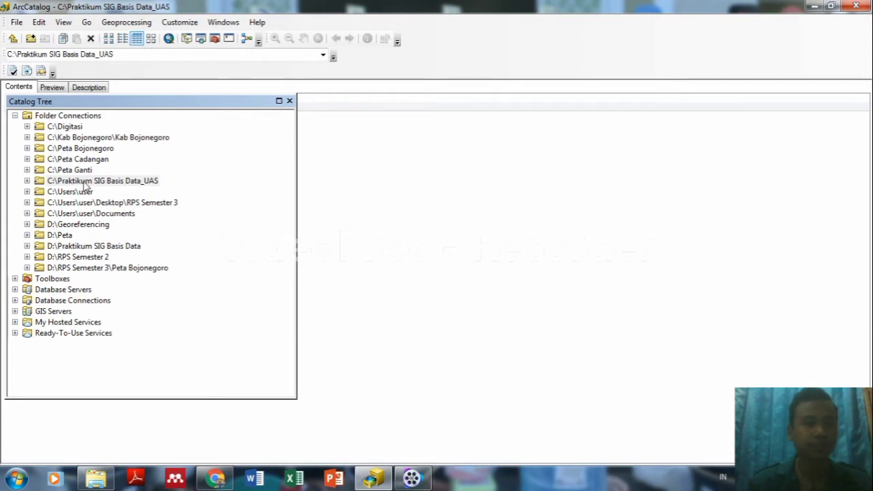
click(85, 183)
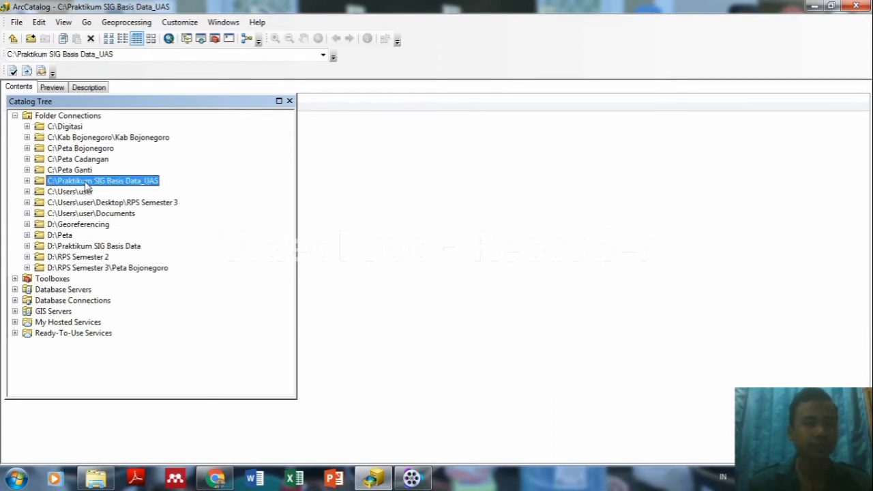
click(26, 181)
click(86, 194)
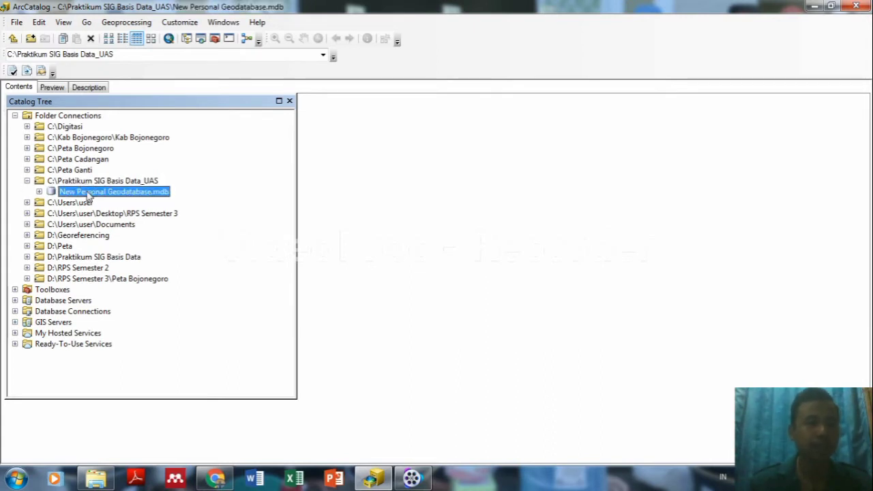
Rename New Personal Geodatabase.mdb to KABUPATEN BOJONEGORO.mdb.
right_click(86, 194)
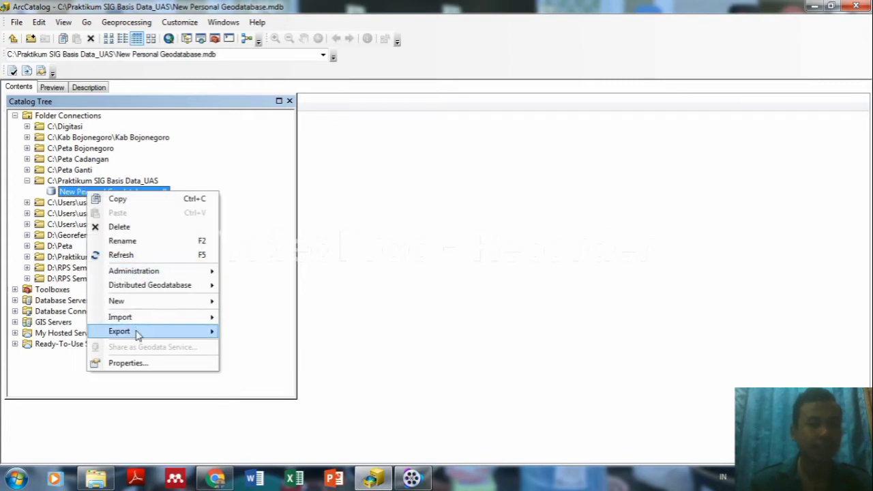
click(138, 243)
key(BackSpace)
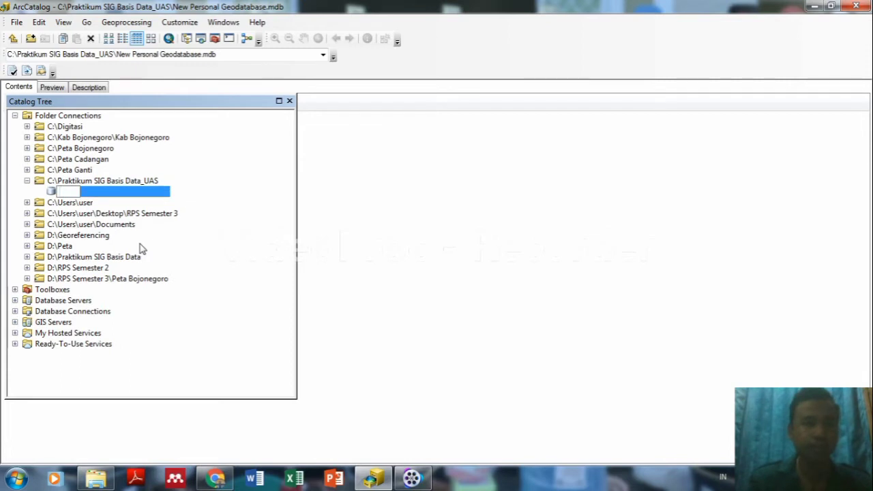
text(Kabupae)
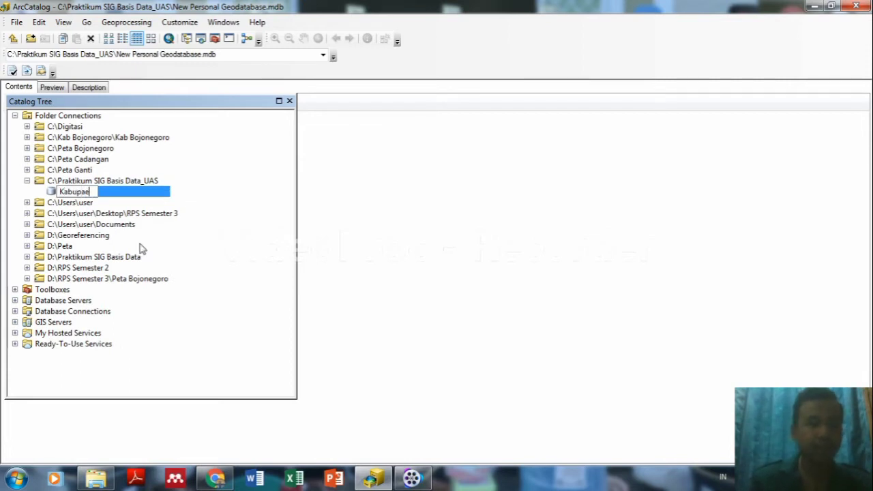
key(BackSpace)
text(ten )
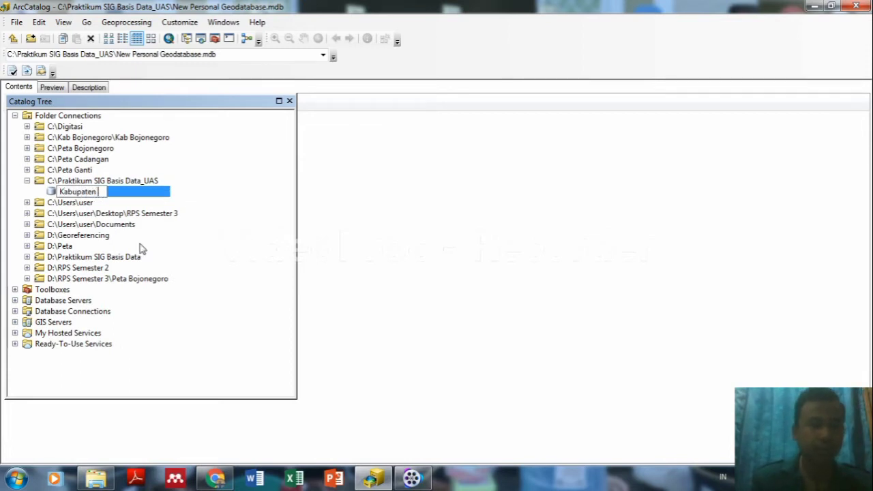
text(Bojon)
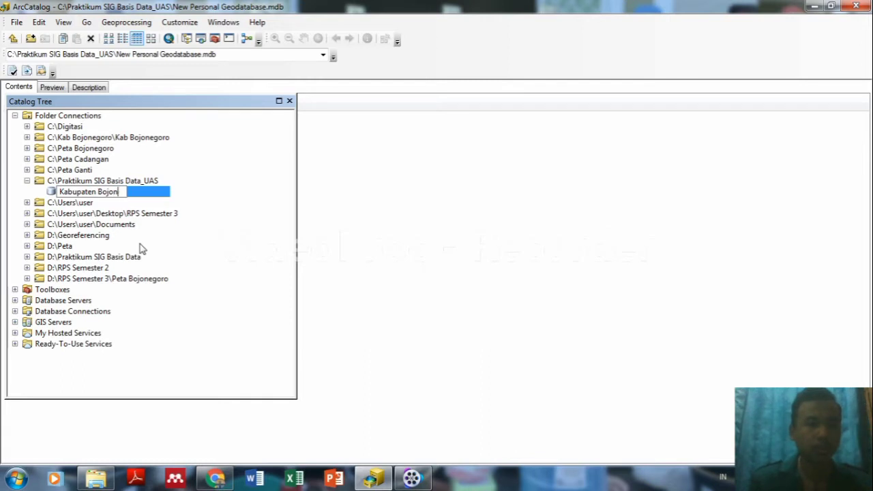
key(BackSpace)
key(BackSpace)
key(BackSpace)
key(BackSpace)
key(BackSpace)
key(BackSpace)
key(BackSpace)
key(BackSpace)
key(BackSpace)
key(BackSpace)
key(BackSpace)
key(BackSpace)
key(BackSpace)
key(BackSpace)
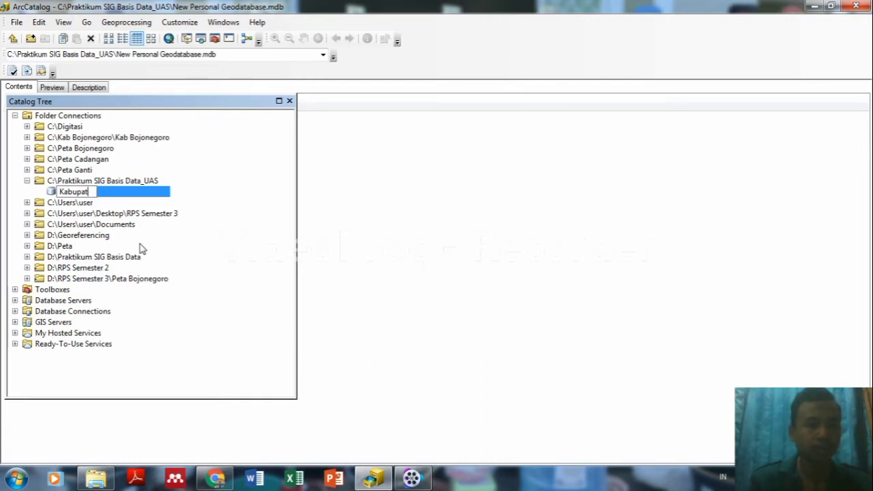
text(A)
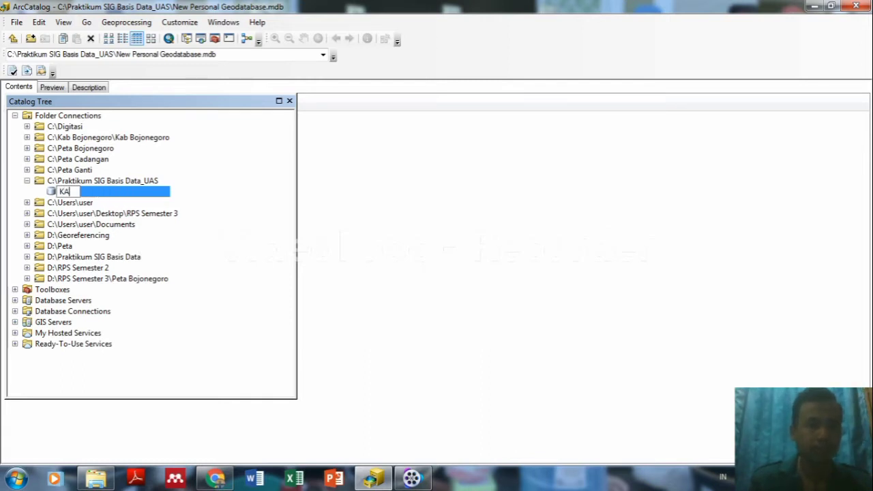
text(BUPATEN)
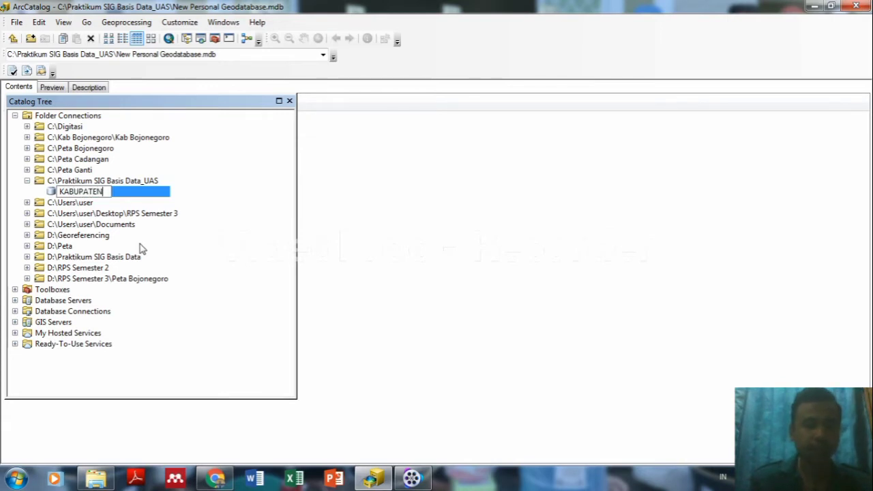
text( BOJONE)
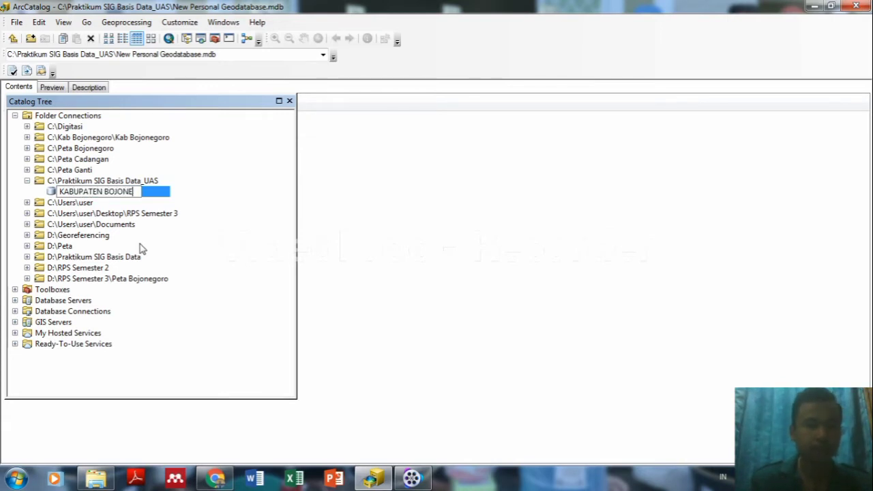
text(GORO)
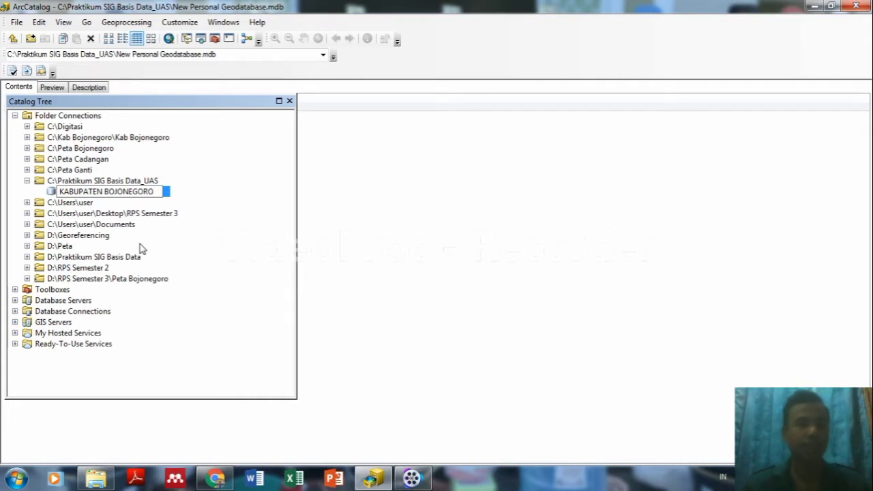
key(Return)
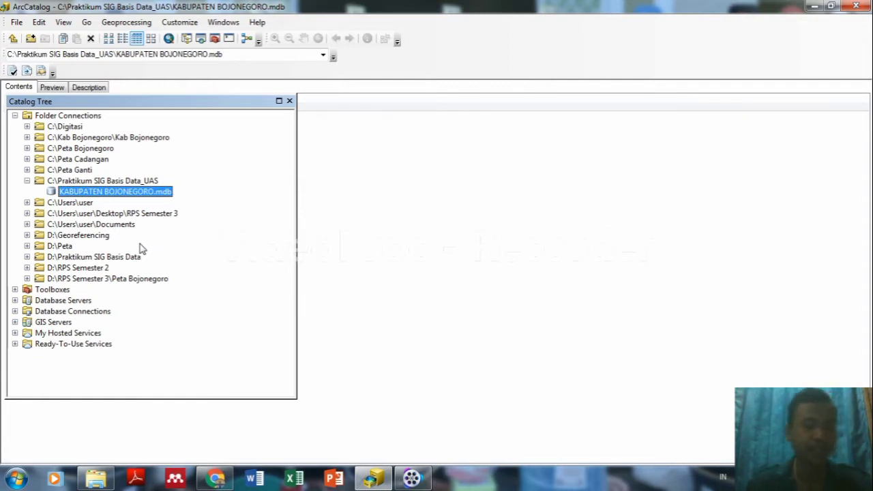
Cancel a started new feature class in KABUPATEN BOJONEGORO.mdb and reopen the geodatabase's context menu.
right_click(139, 194)
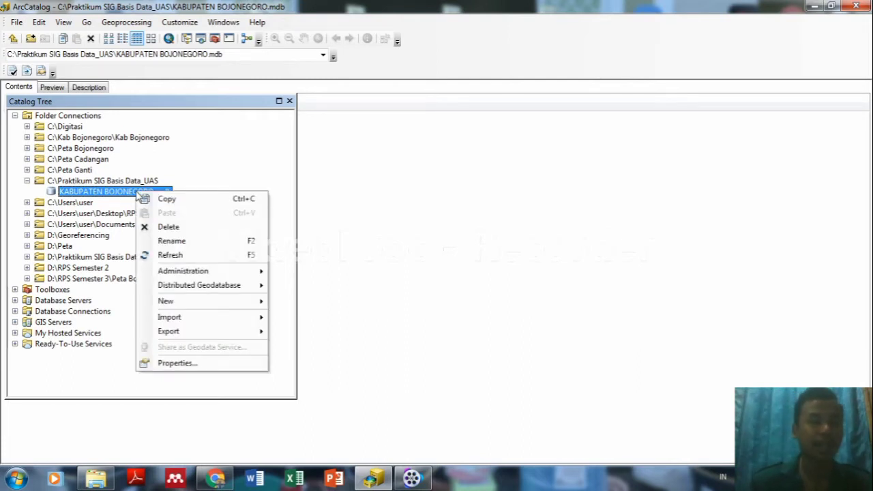
mouse_move(167, 308)
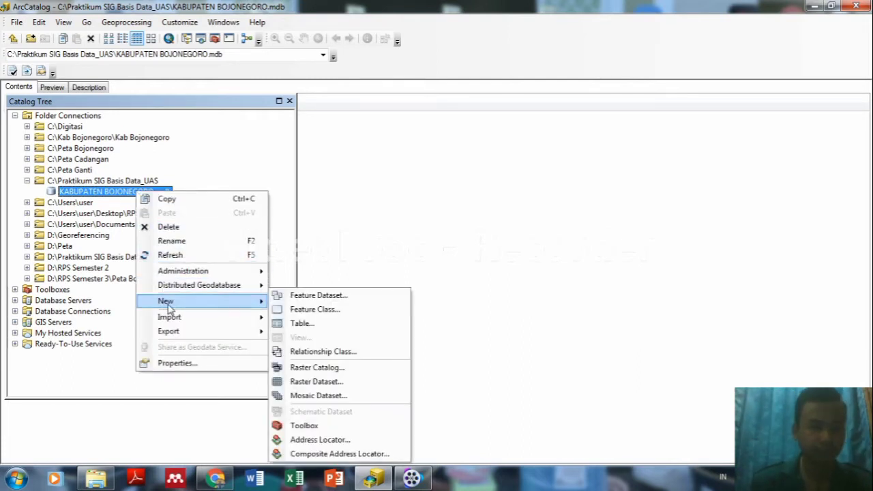
click(277, 309)
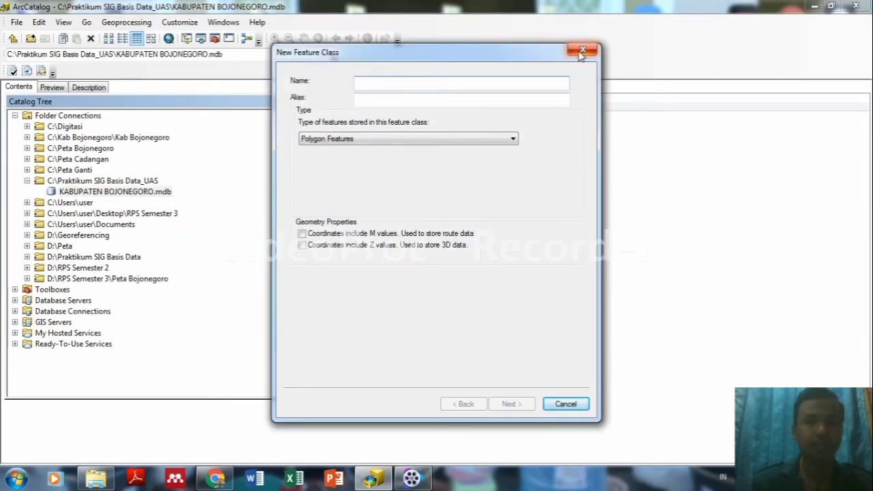
click(581, 52)
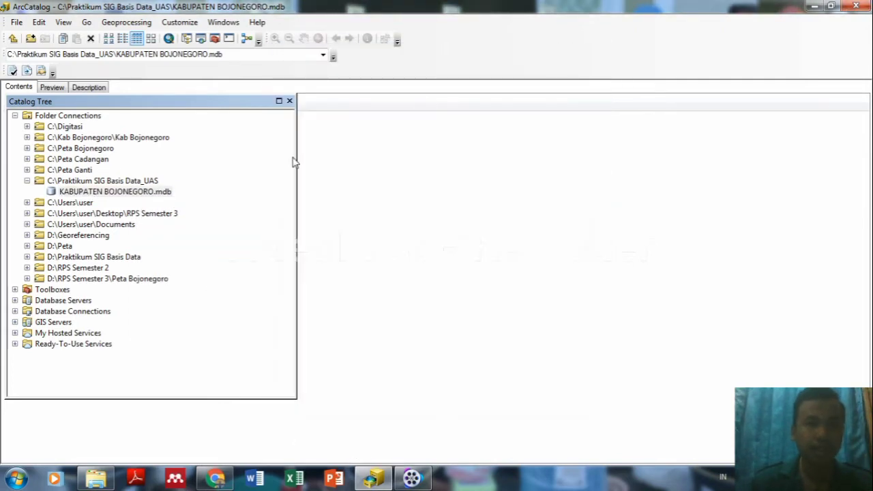
right_click(121, 196)
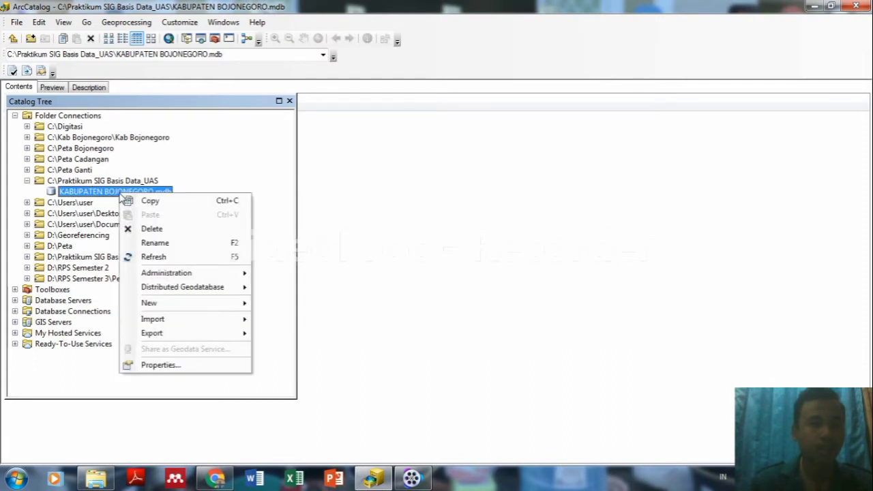
Start a new feature dataset named IG_Dasar and advance to its XY coordinate system.
mouse_move(157, 304)
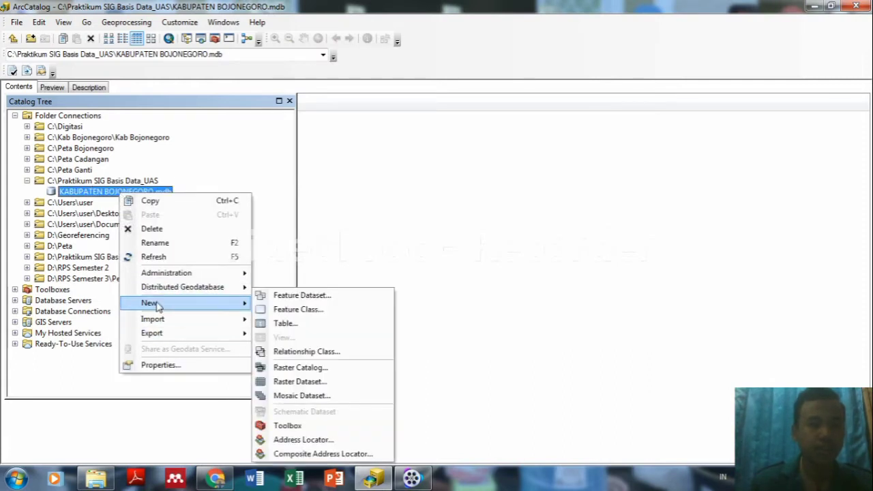
click(287, 295)
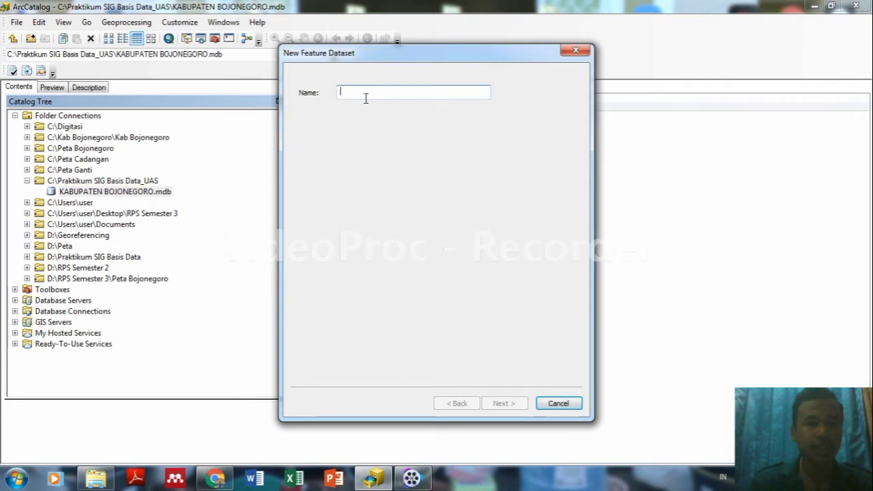
text(I)
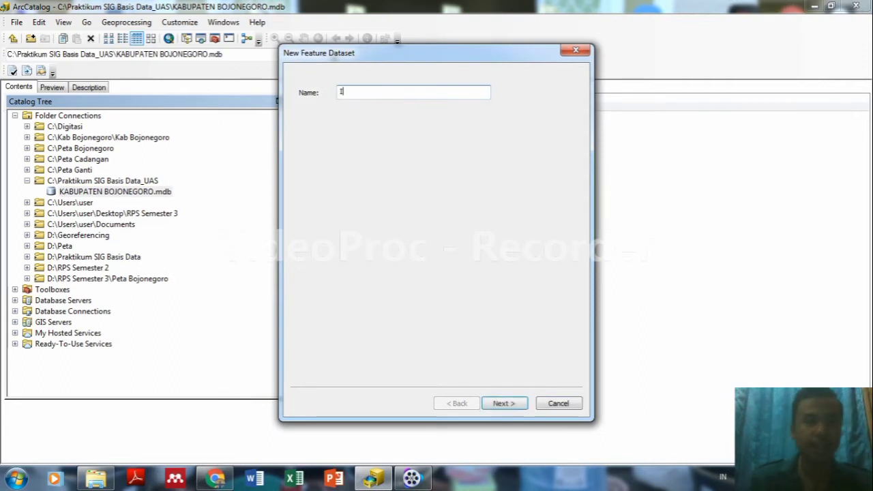
text(G_d)
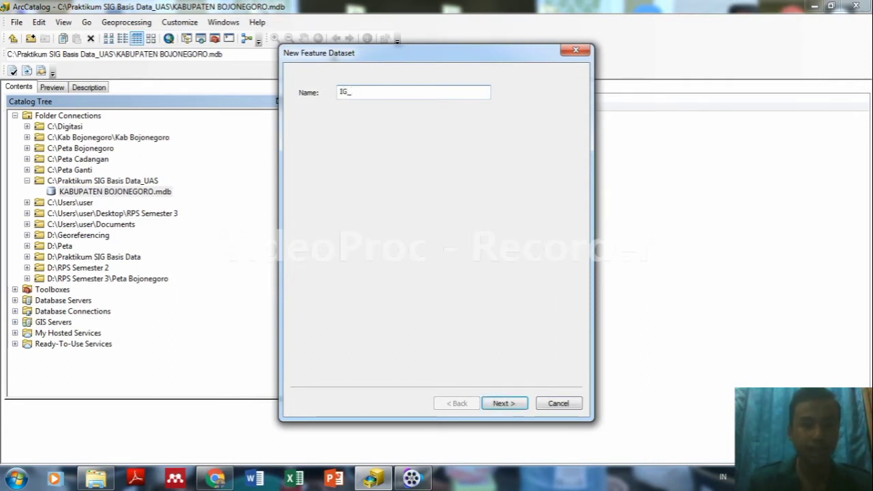
key(BackSpace)
text(Daa)
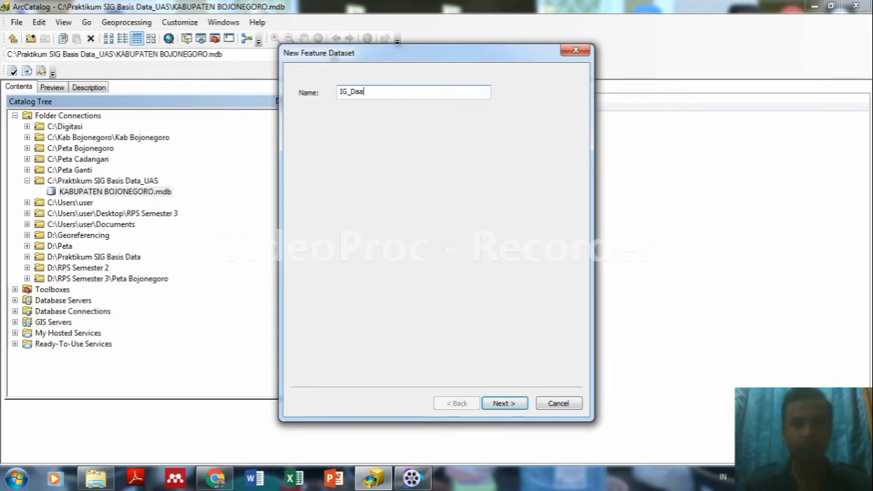
text(ar)
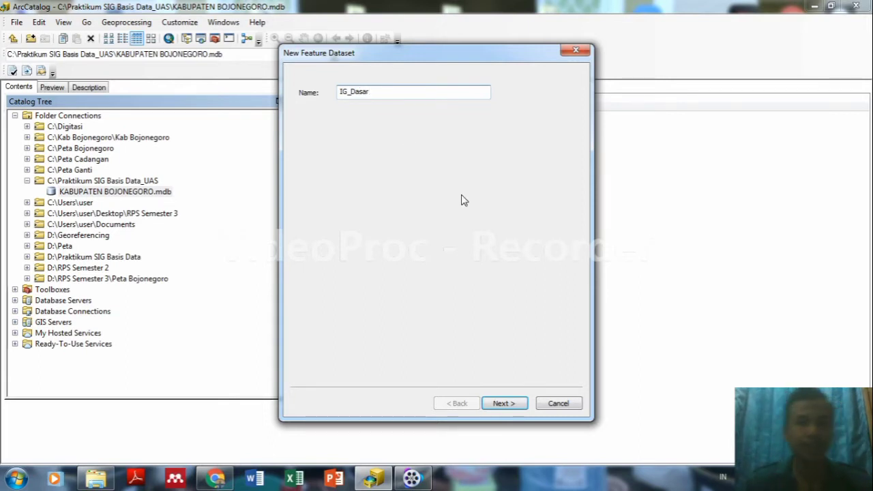
click(506, 405)
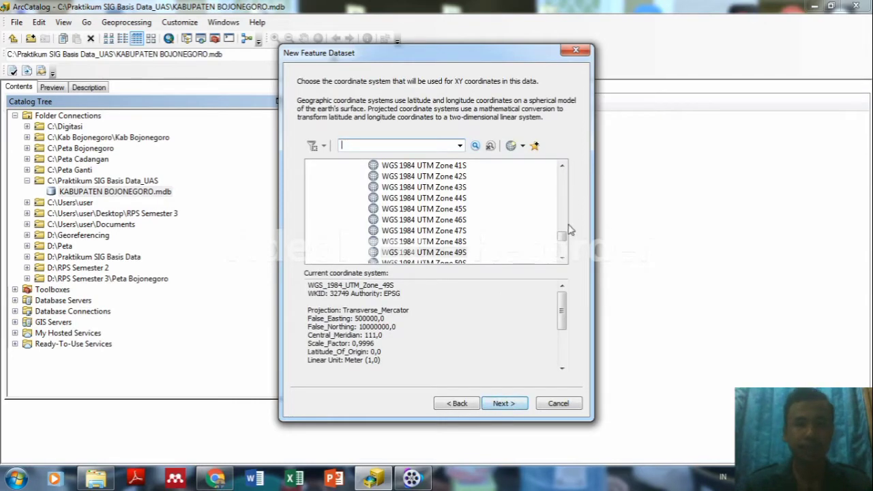
Give IG_Dasar WGS 1984 UTM Zone 49S as XY and World WGS 1984 as Z, keeping 0,001 tolerances.
click(450, 253)
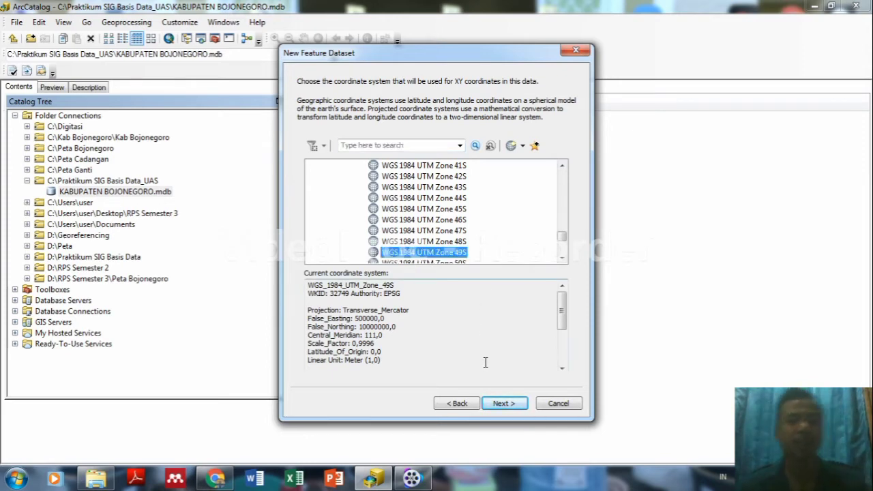
click(497, 404)
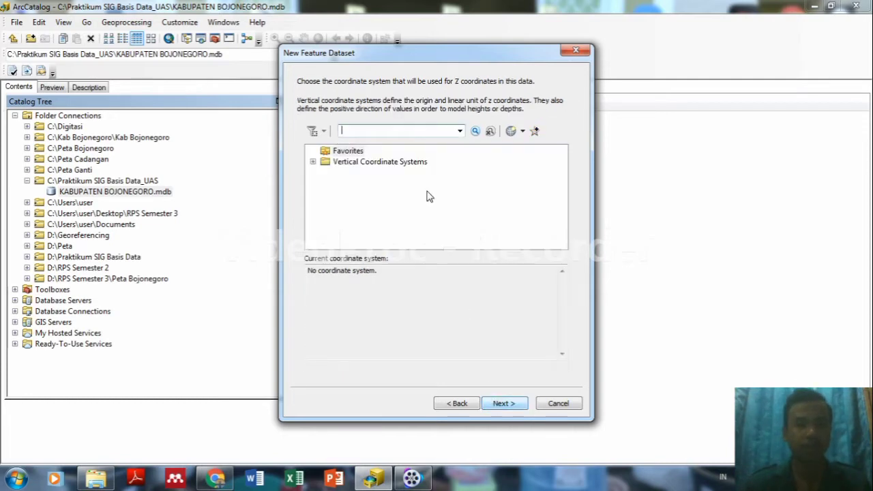
double_click(400, 163)
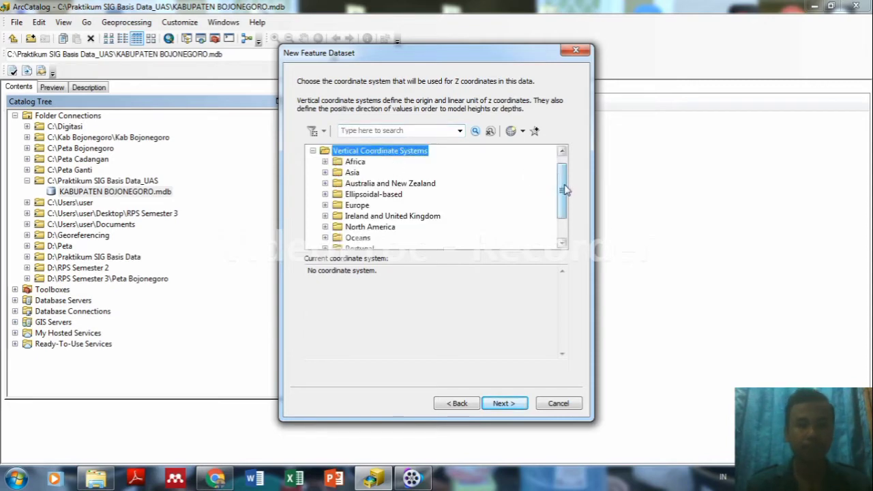
drag(564, 184, 565, 212)
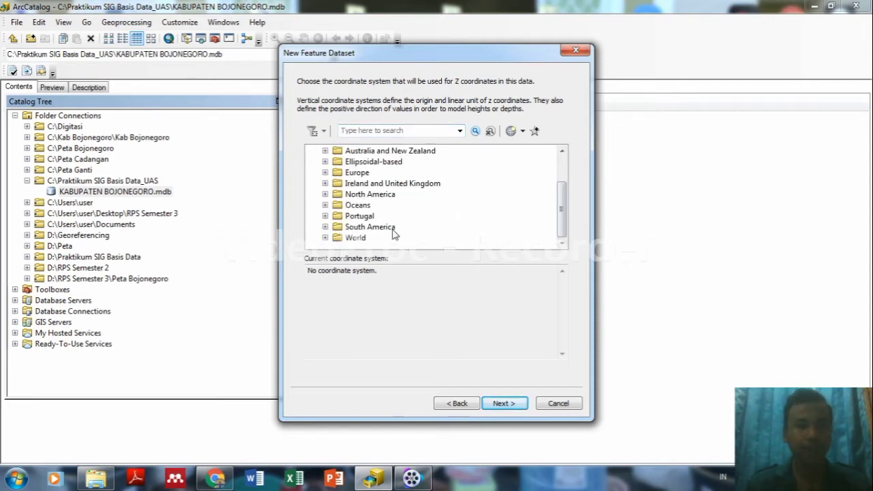
double_click(355, 238)
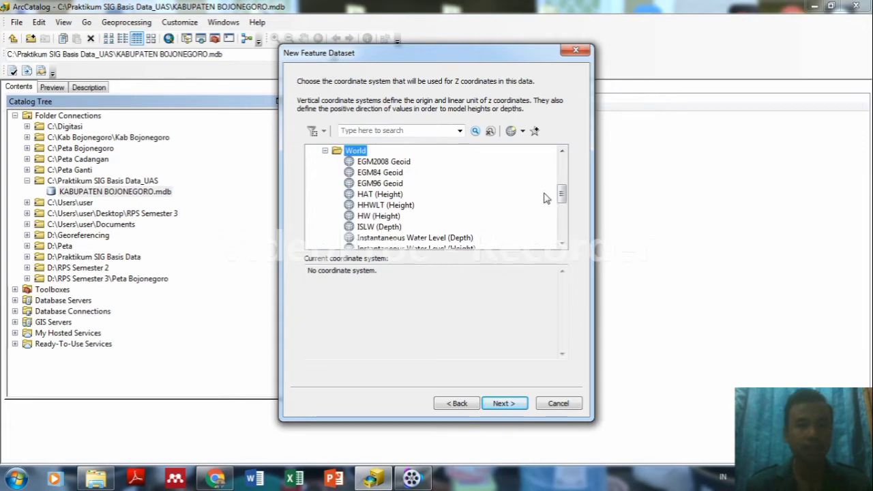
drag(563, 196, 565, 235)
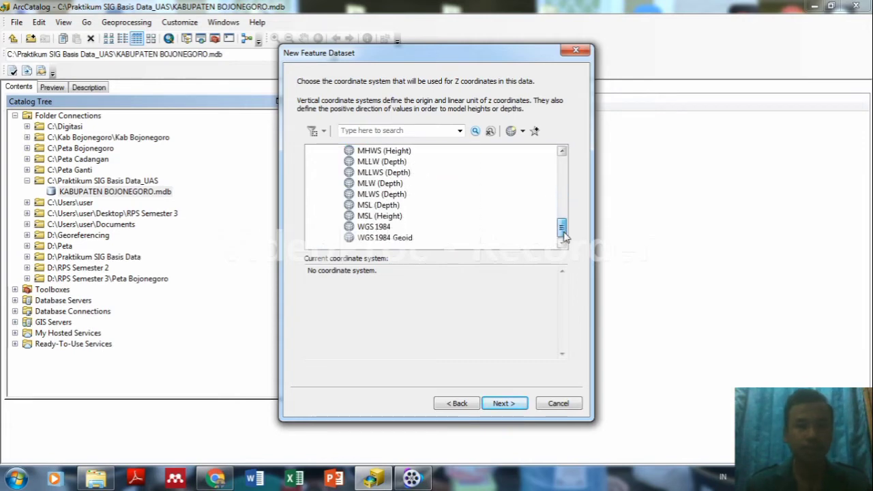
click(379, 226)
double_click(380, 227)
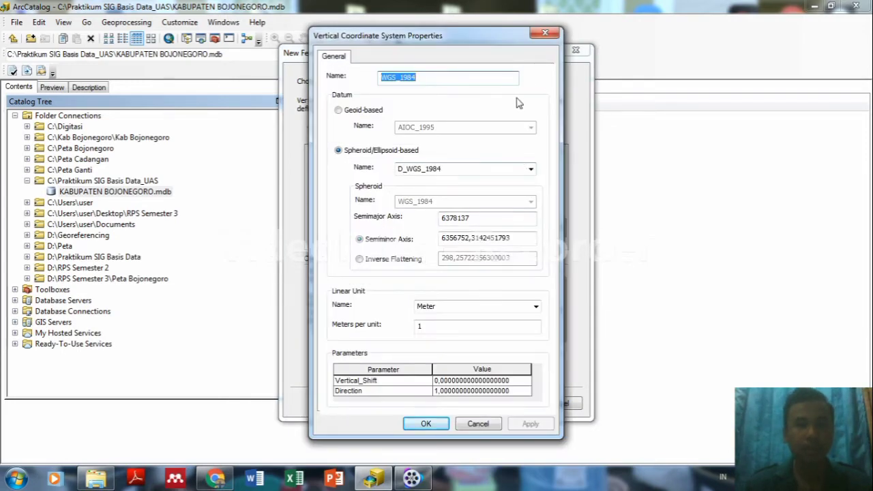
click(545, 34)
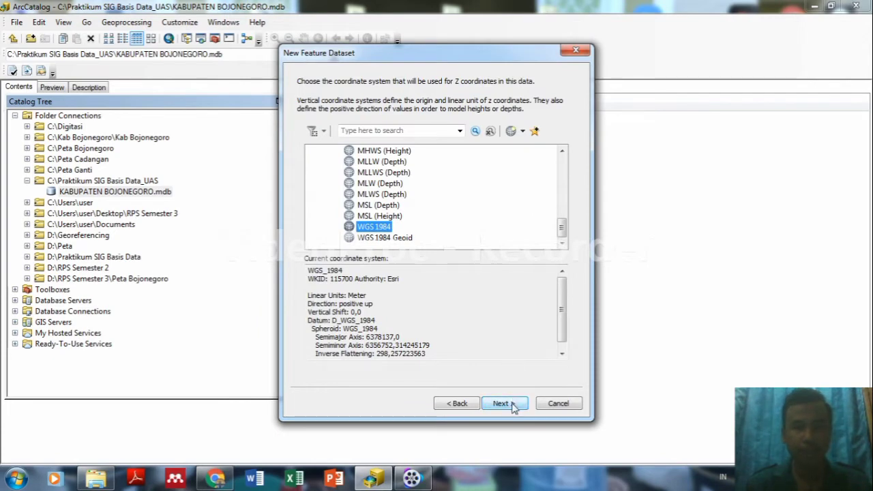
click(513, 404)
click(513, 405)
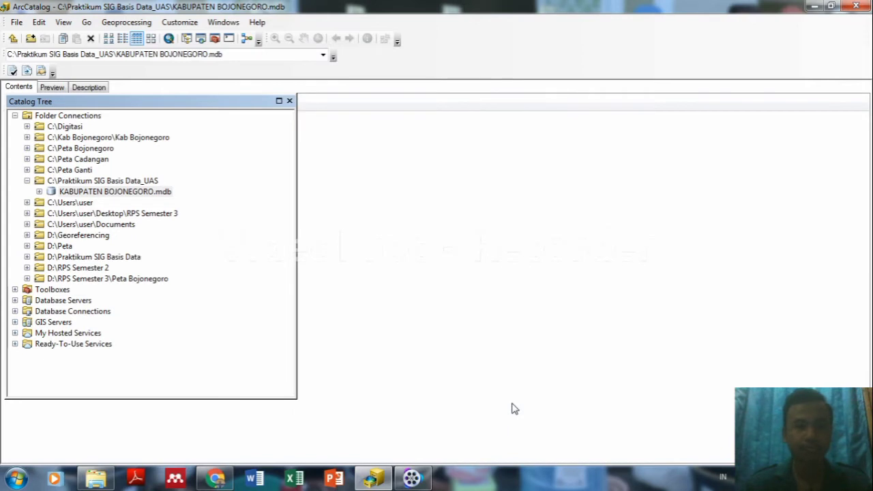
Expand KABUPATEN BOJONEGORO.mdb to reveal IG_Dasar and begin a second new feature dataset.
click(39, 192)
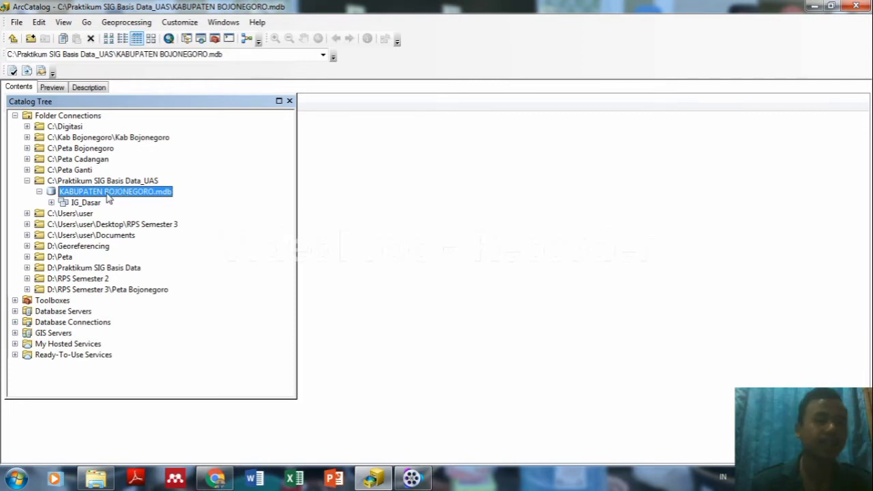
right_click(108, 194)
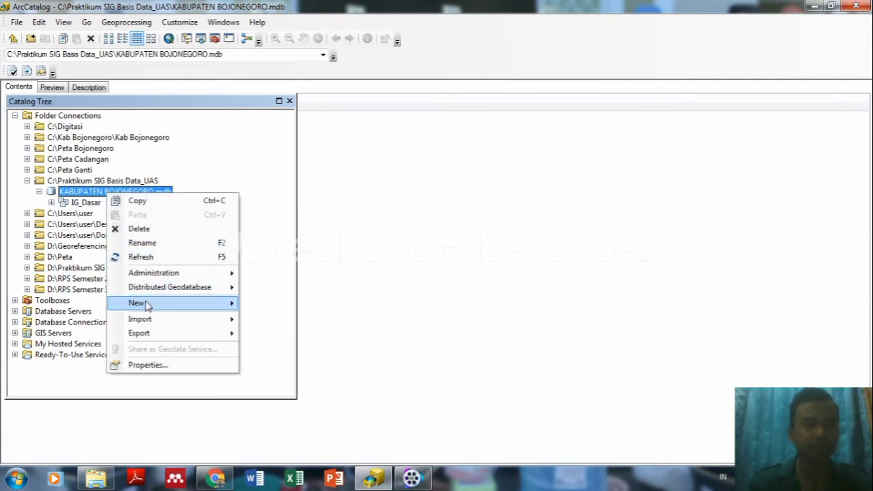
mouse_move(147, 304)
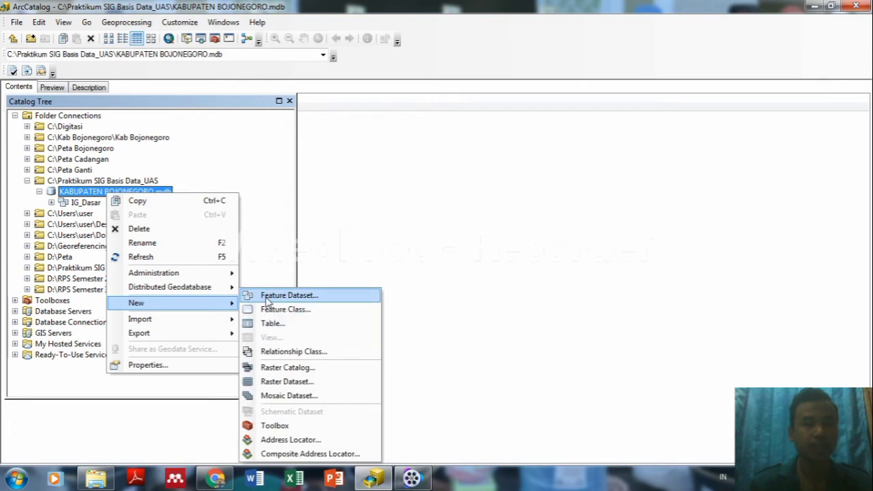
click(267, 300)
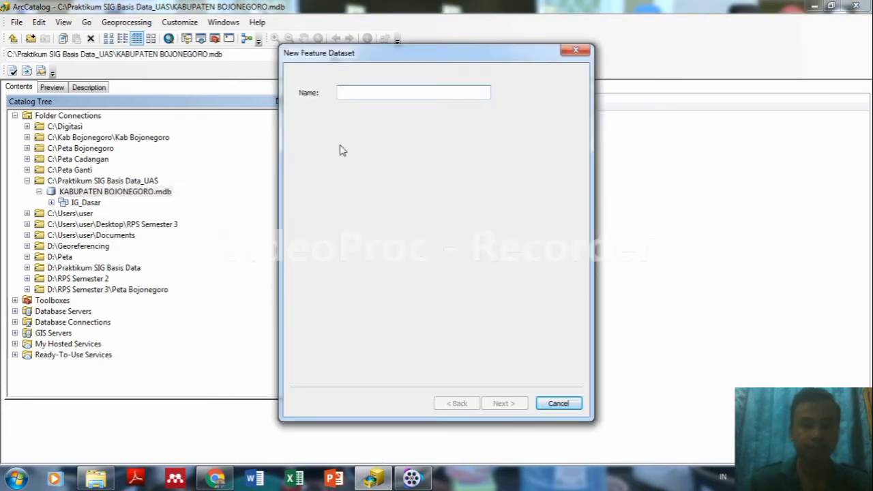
Enter IG_Tematik as the dataset name and continue to coordinate system selection.
text(IG)
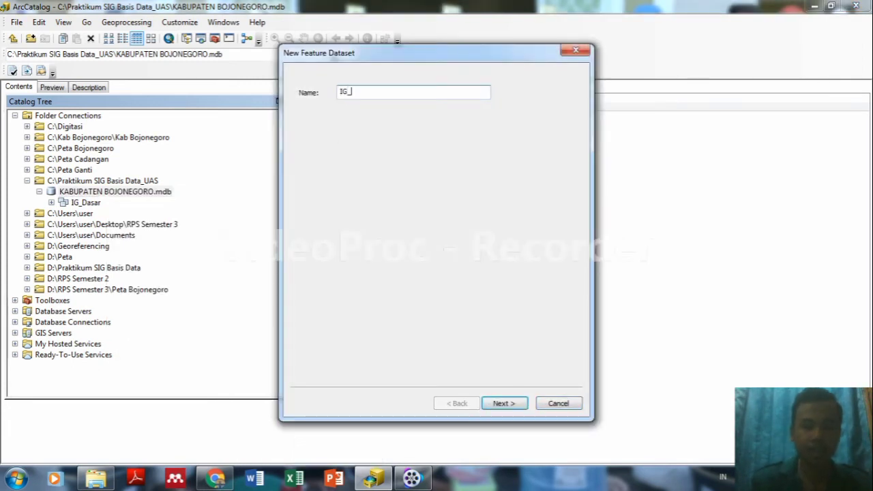
text(_Tema)
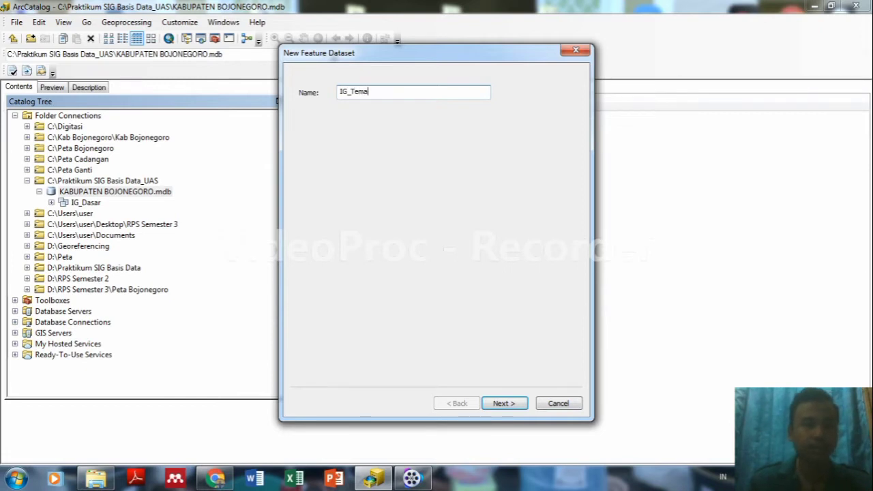
text(tik)
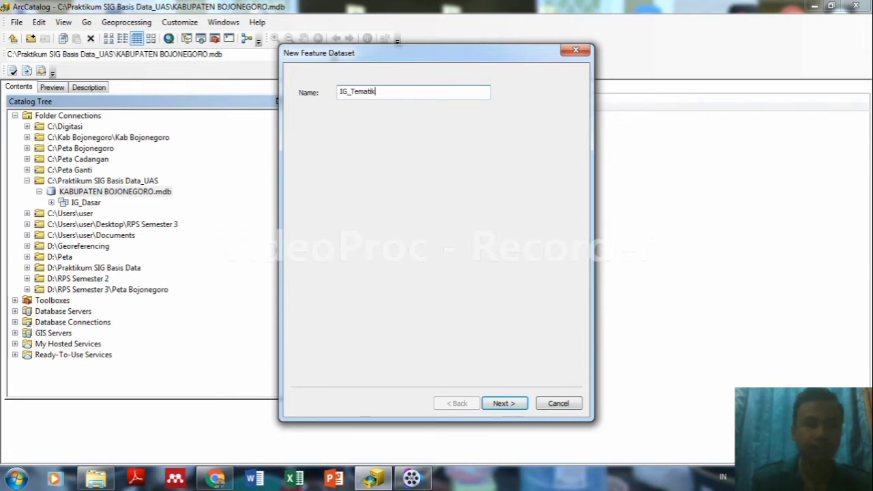
click(504, 403)
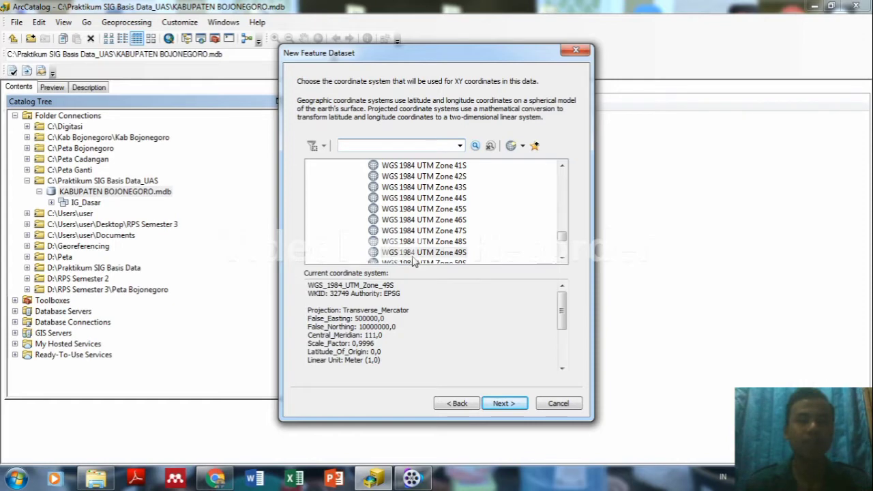
Keep WGS 1984 UTM Zone 49S for XY, choose World WGS 1984 for Z, and accept default tolerances.
click(508, 405)
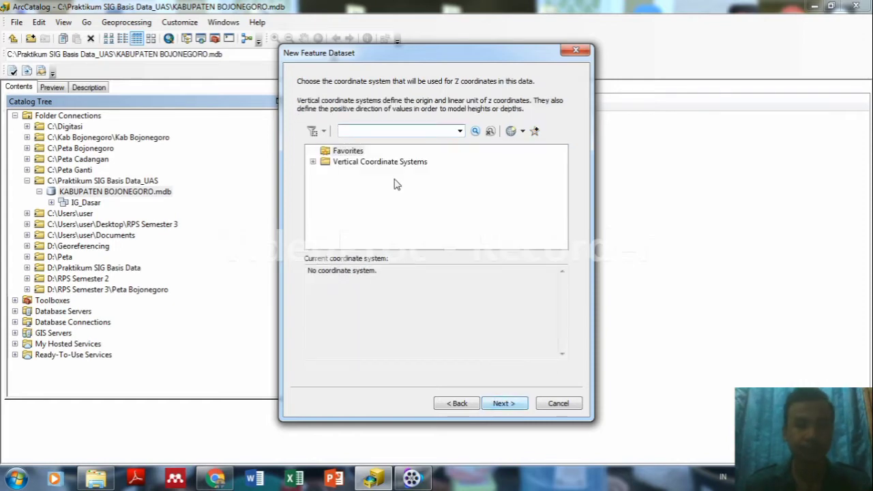
double_click(359, 164)
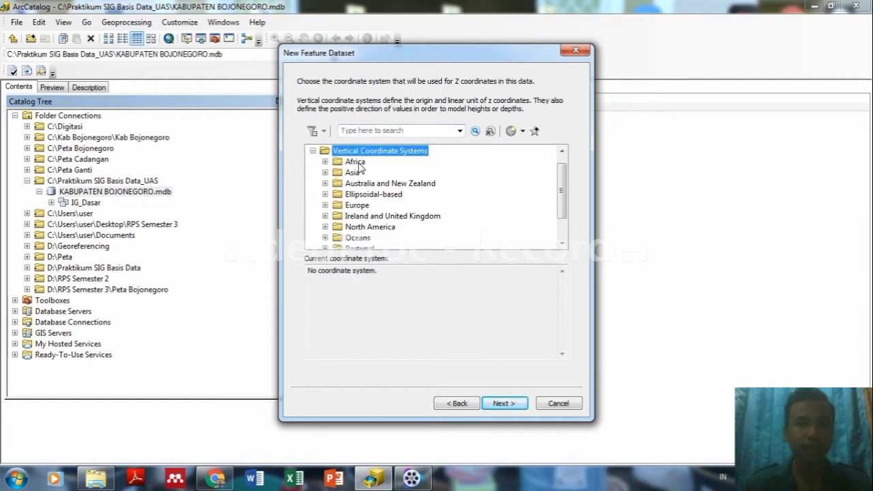
scroll(562, 209, down, 1)
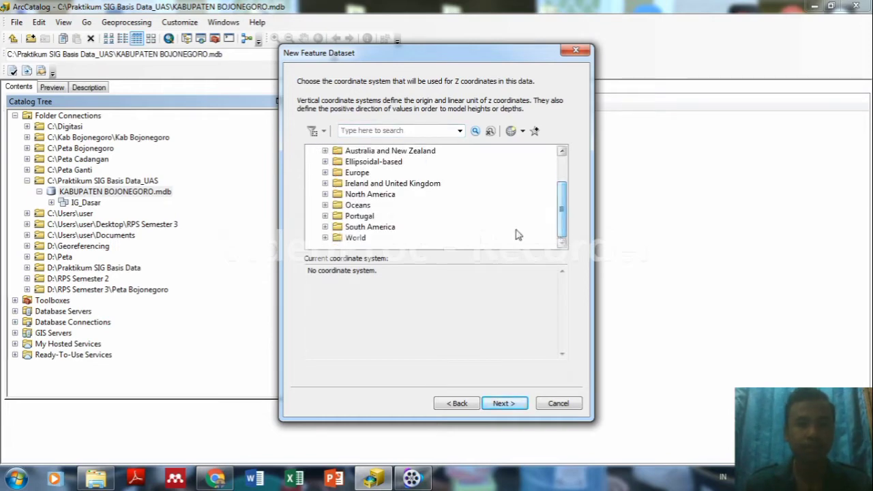
click(358, 238)
double_click(356, 238)
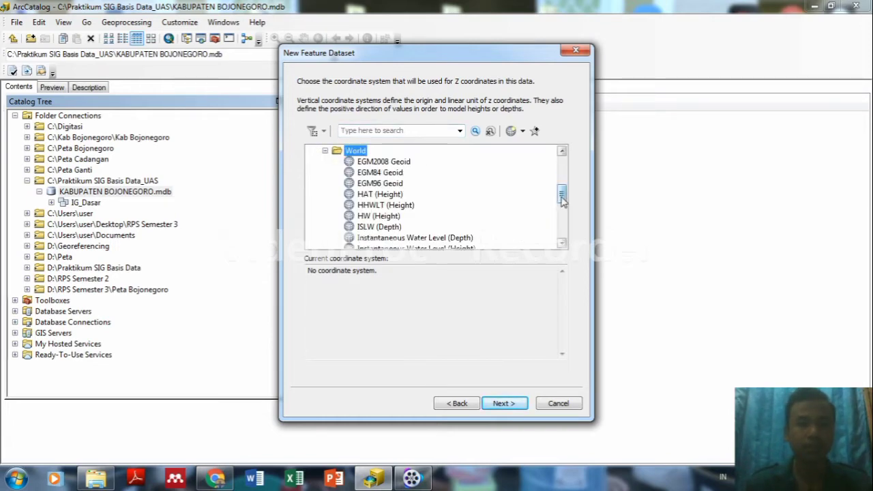
drag(562, 198, 564, 239)
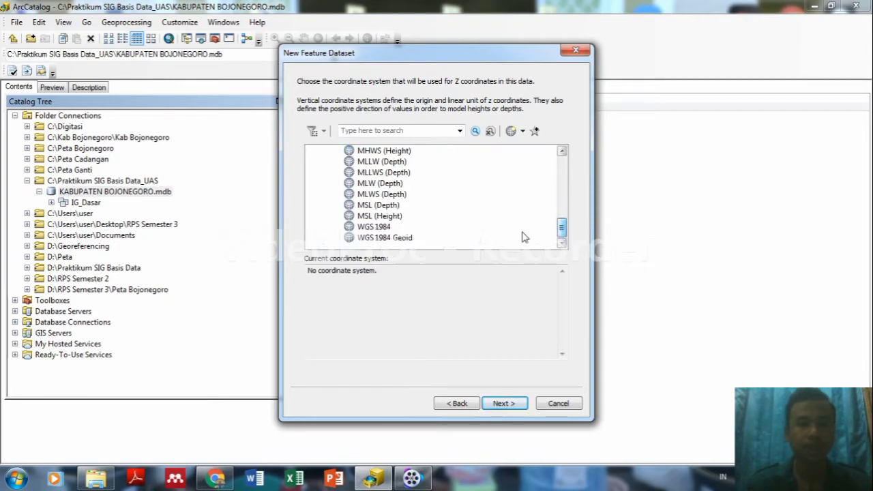
click(368, 227)
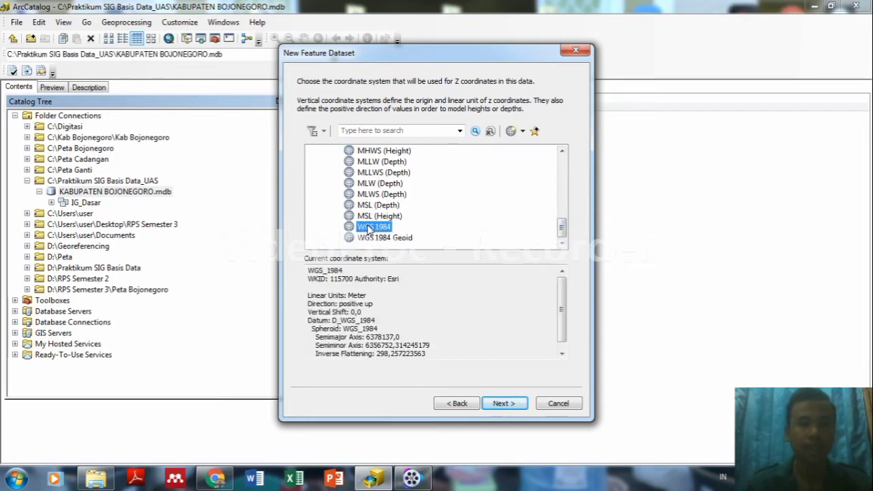
click(503, 404)
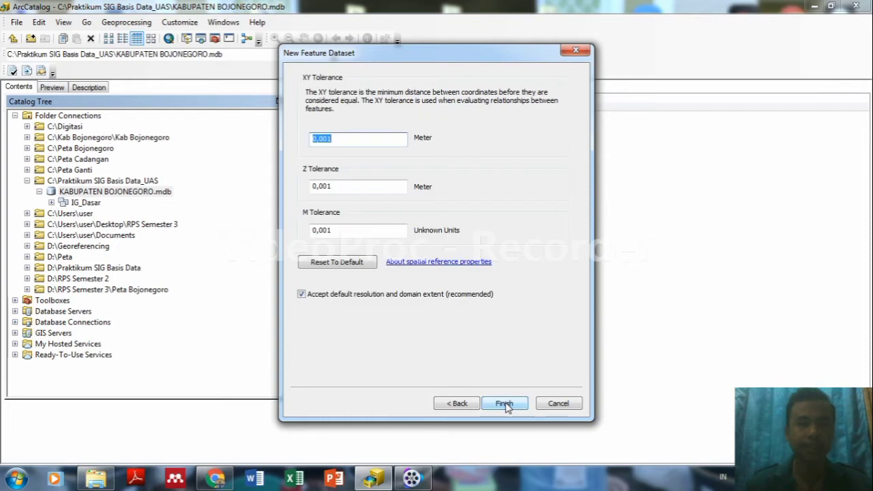
click(504, 404)
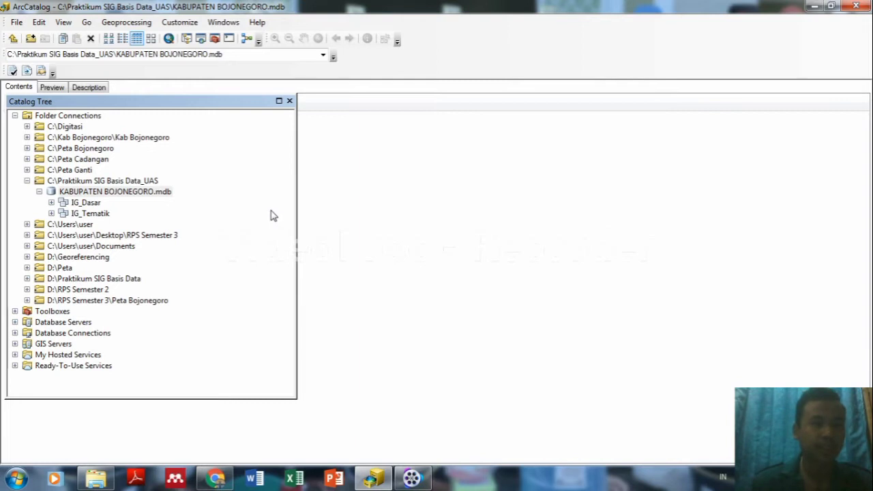
Open Environment Settings from the Geoprocessing menu's Environments command.
click(135, 23)
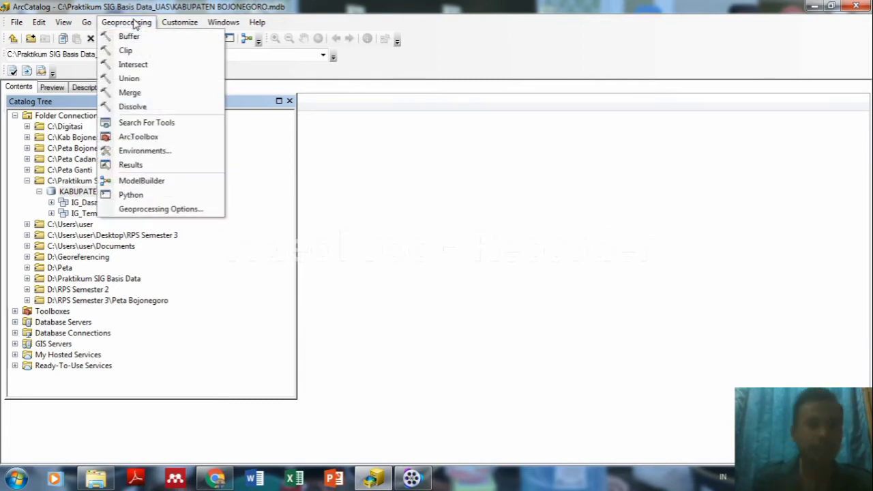
click(142, 150)
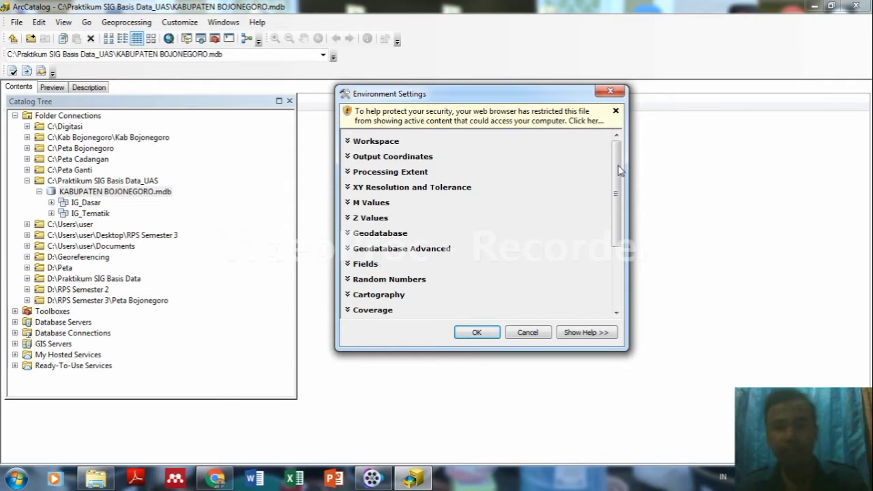
Dismiss the security notice, look at the Workspace category, and close Environment Settings.
click(616, 111)
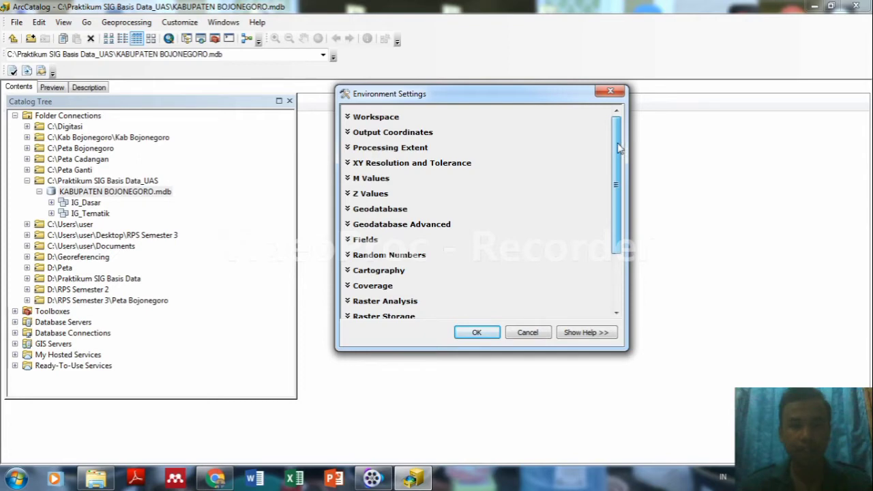
click(390, 120)
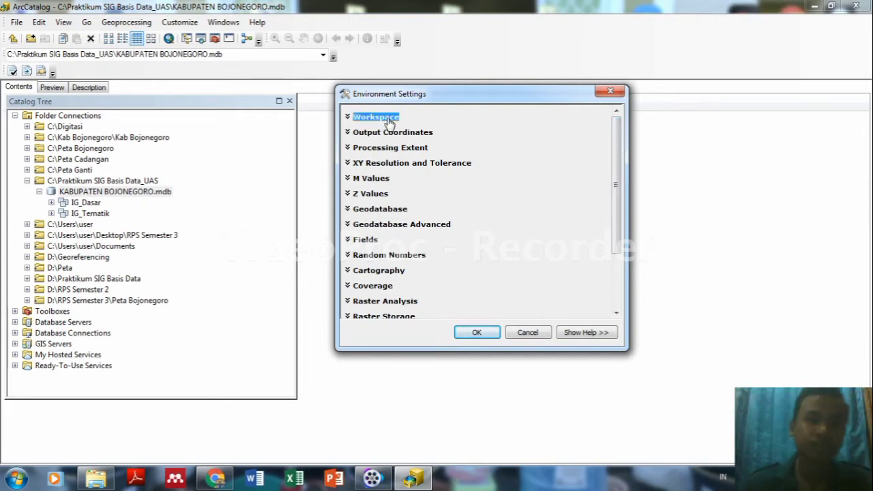
click(388, 120)
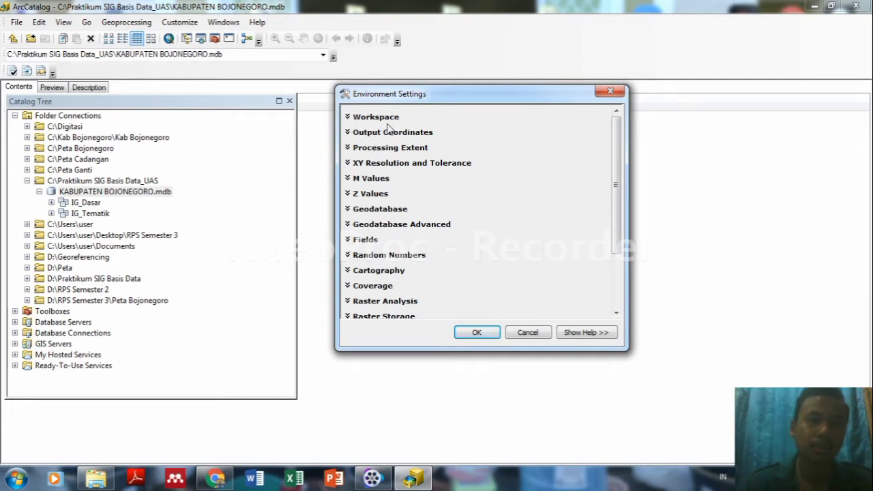
click(612, 91)
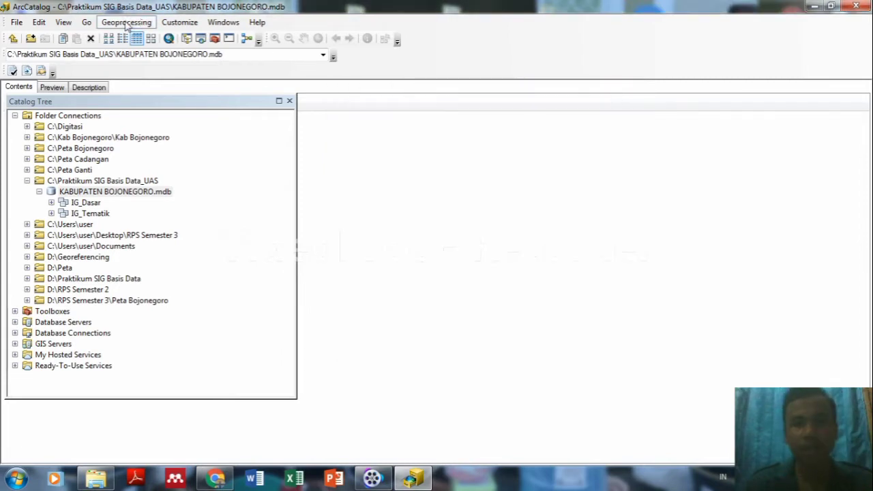
Reopen the geoprocessing Environment Settings dialog.
click(126, 22)
click(127, 23)
click(128, 23)
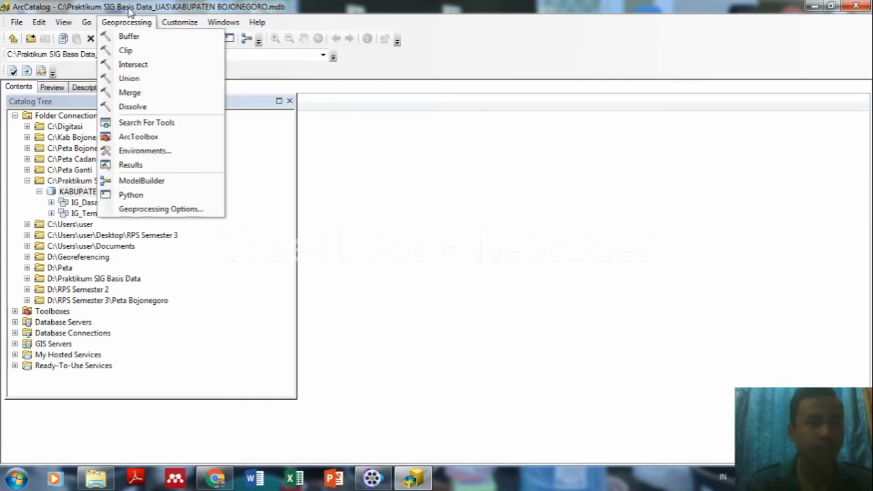
click(128, 23)
click(129, 23)
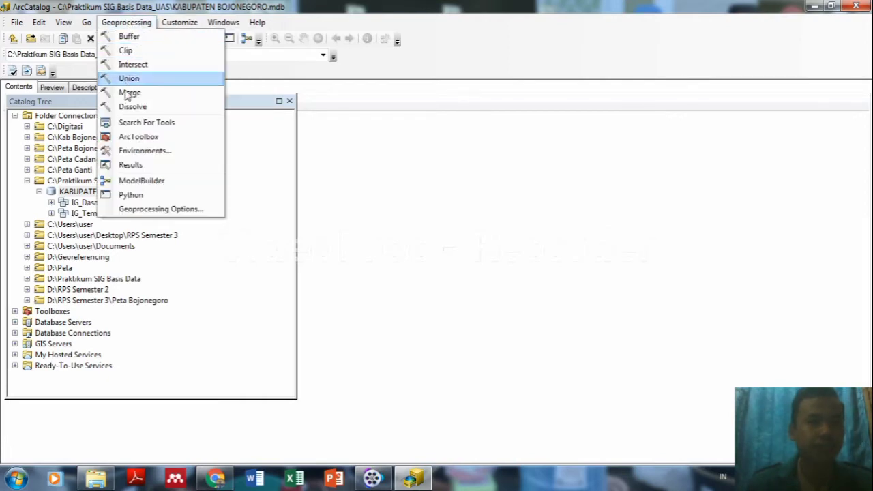
click(134, 153)
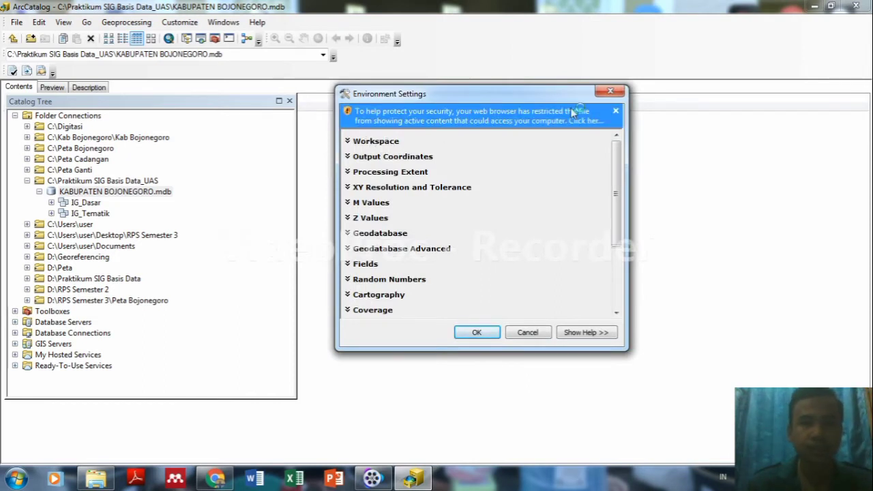
Try allowing the blocked content, browse the Workspace category, then close the dialog unchanged.
click(585, 119)
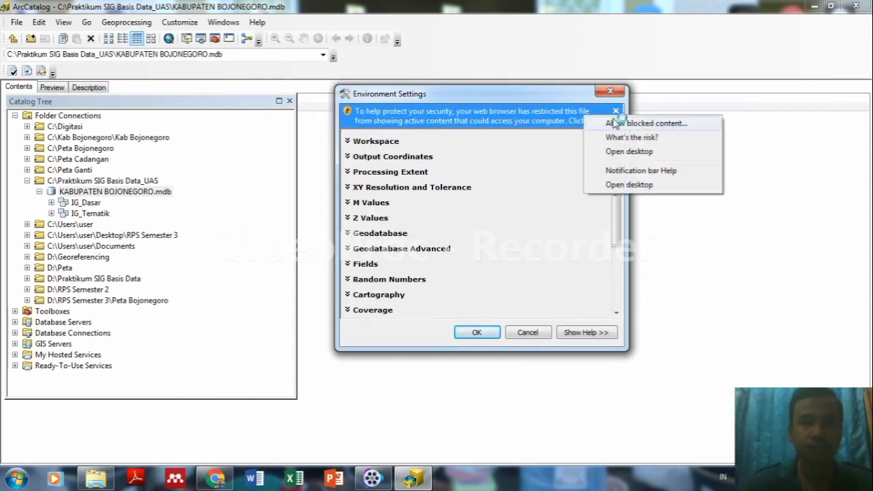
click(619, 123)
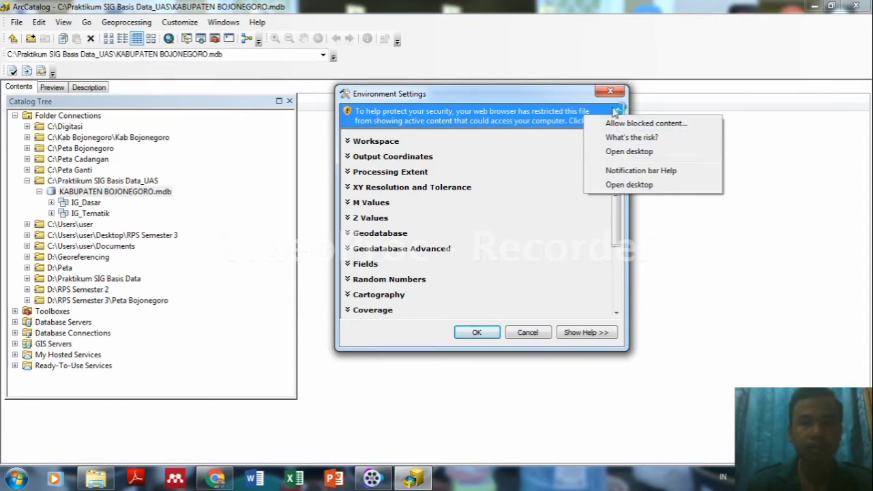
click(617, 111)
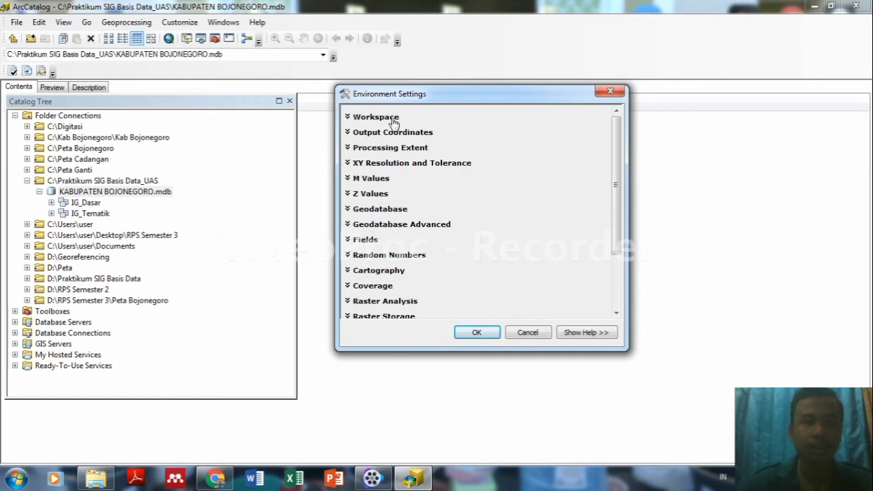
click(374, 119)
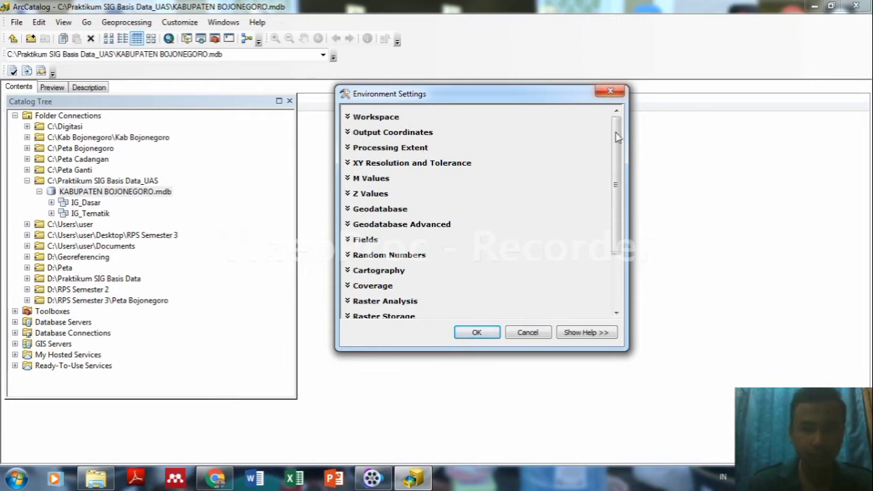
drag(617, 146, 615, 204)
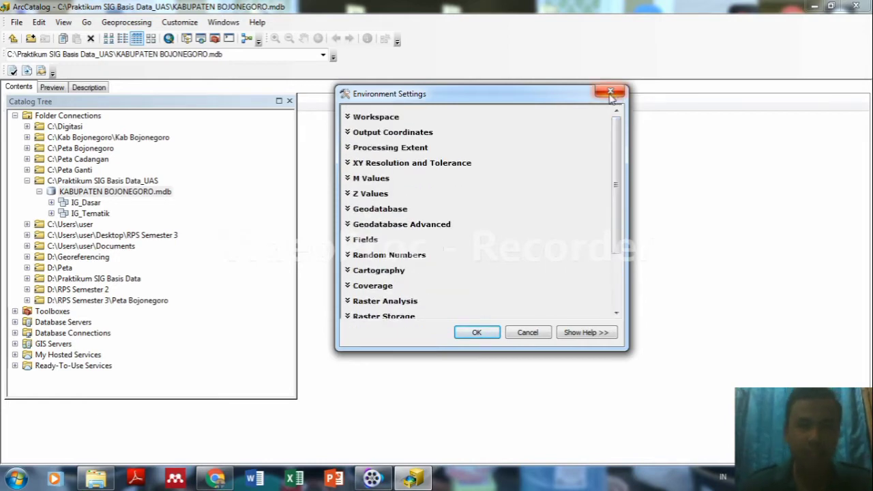
mouse_move(614, 144)
mouse_down()
mouse_move(614, 200)
mouse_move(614, 145)
mouse_up()
click(611, 93)
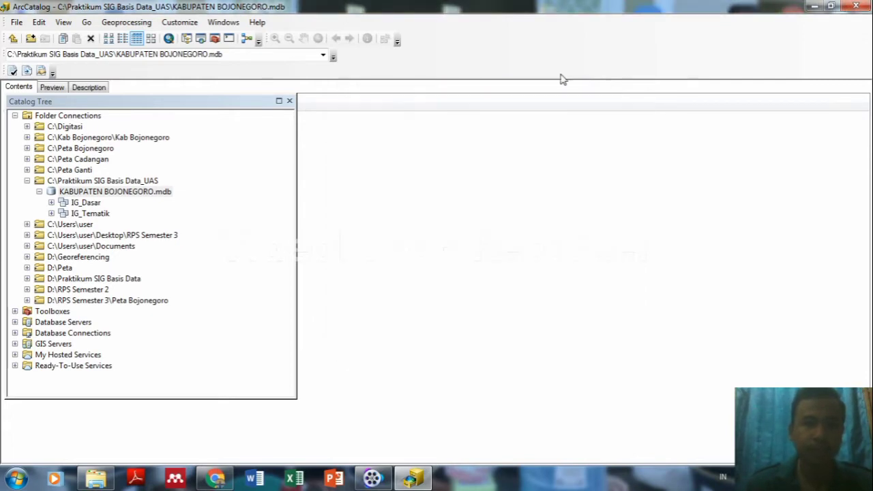
Reopen Environment Settings via Geoprocessing > Environments.
click(121, 23)
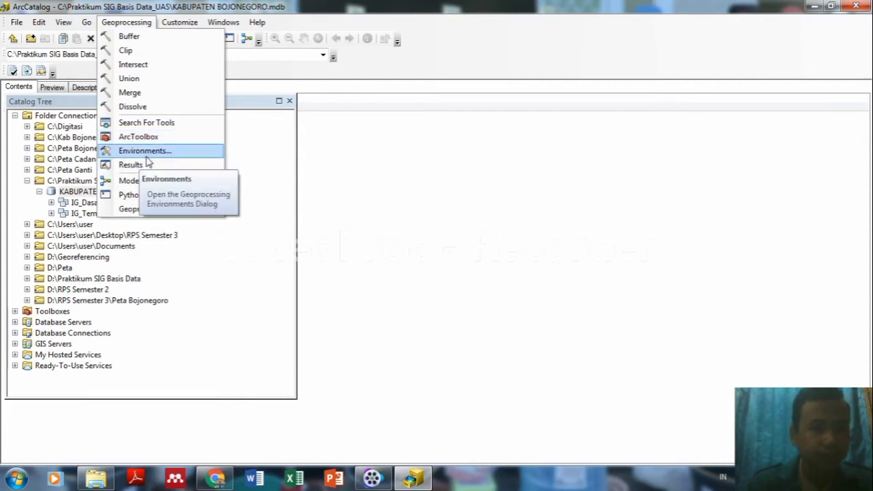
click(139, 152)
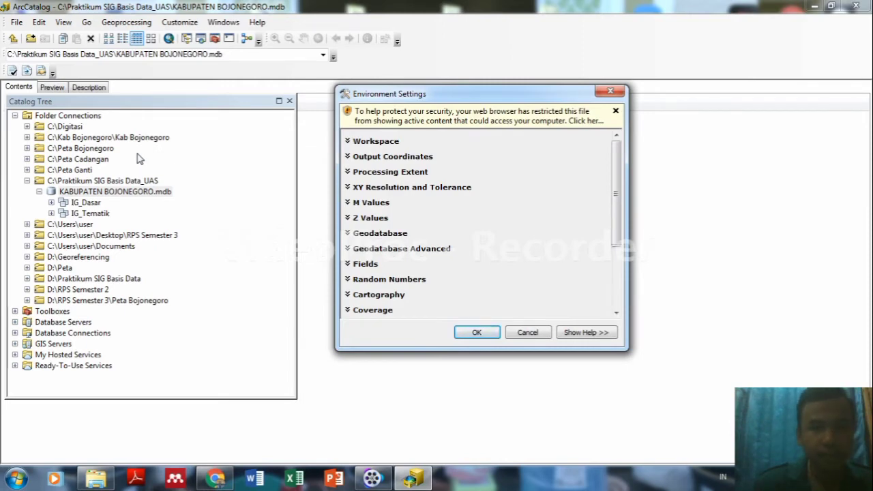
Allow the blocked content, confirm the Security Warning with Yes, and expand Workspace.
click(591, 117)
click(617, 127)
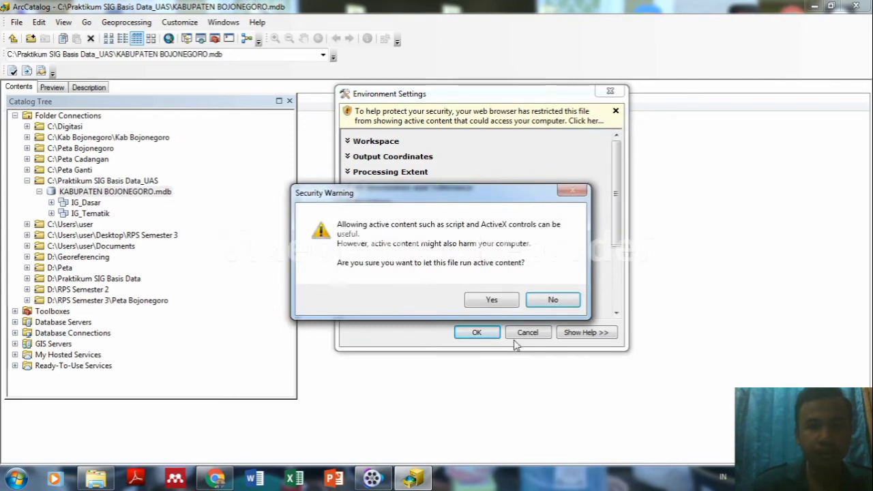
click(505, 304)
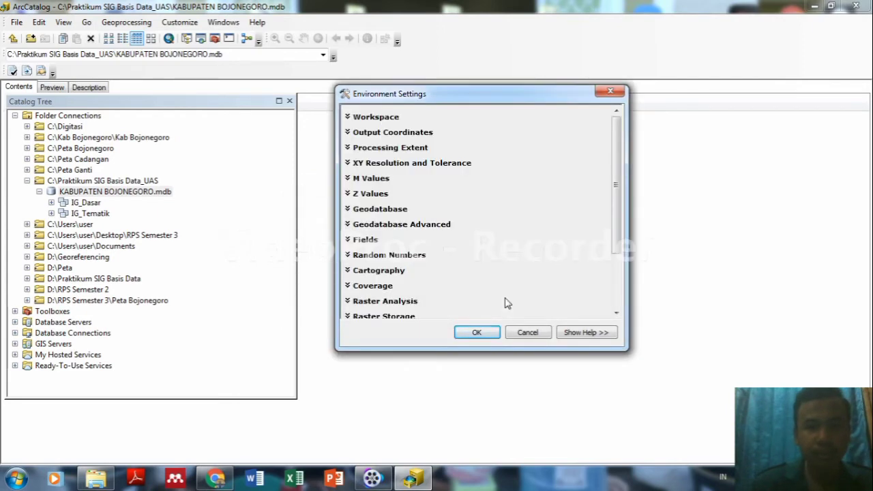
click(380, 117)
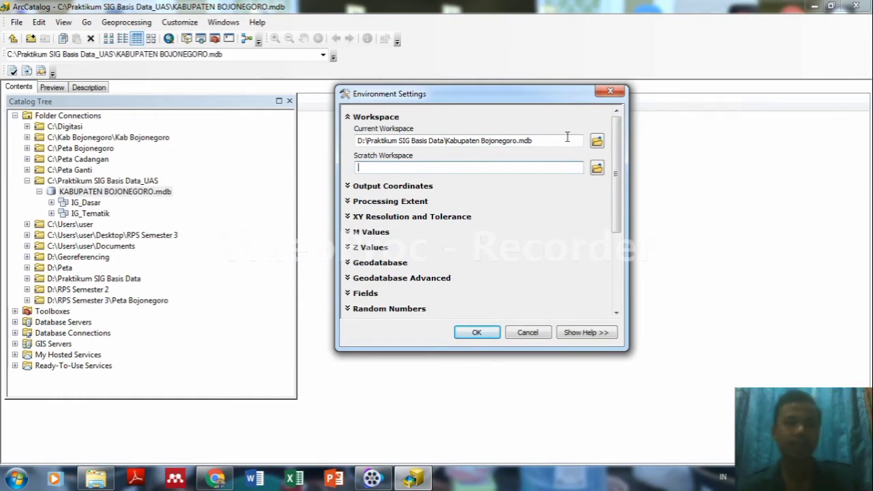
Set Current Workspace to C:\Praktikum SIG Basis Data_UAS\KABUPATEN BOJONEGORO.mdb.
click(595, 143)
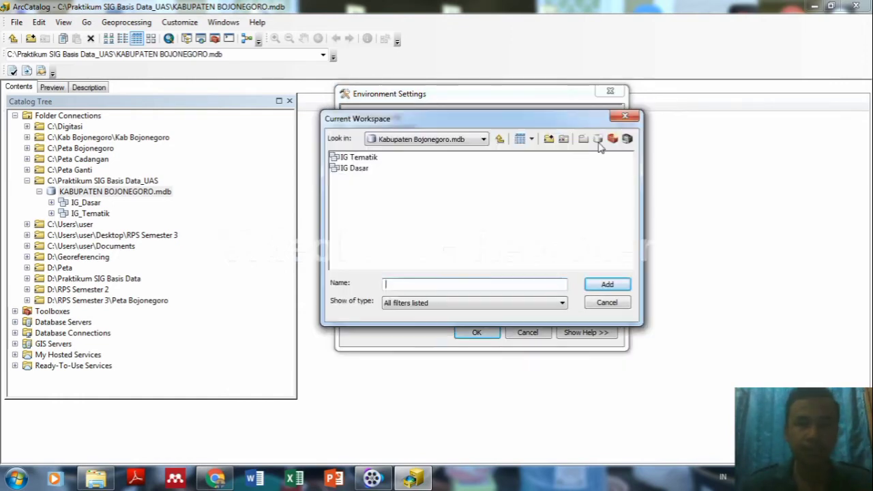
click(469, 140)
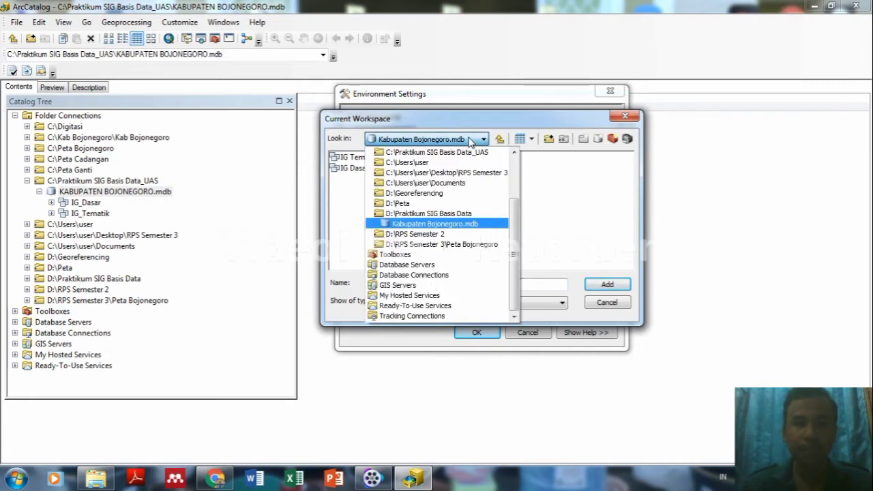
click(450, 227)
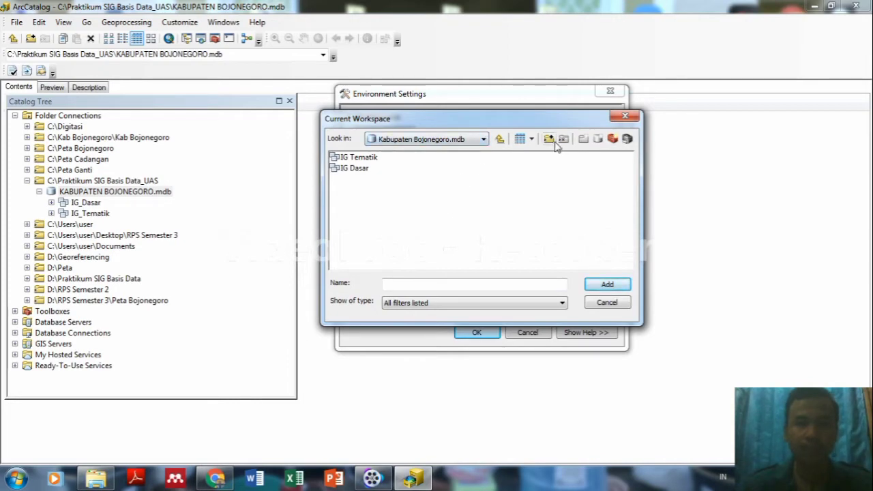
click(484, 139)
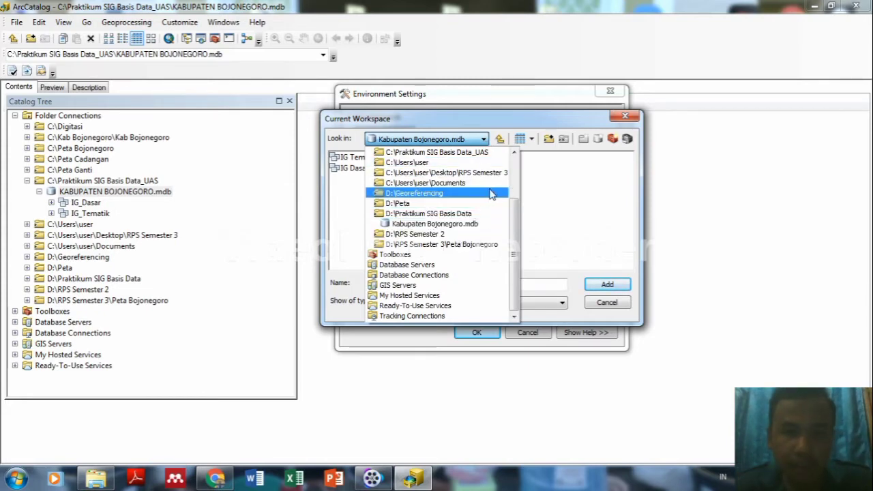
click(474, 153)
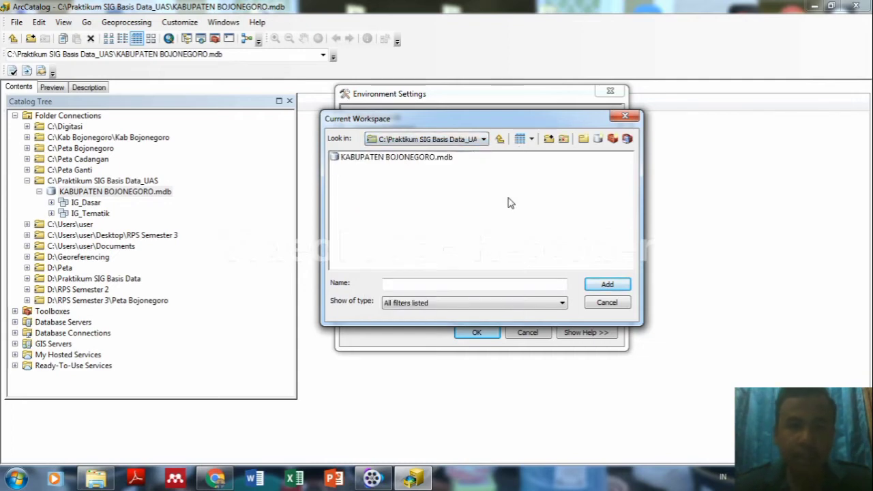
click(424, 159)
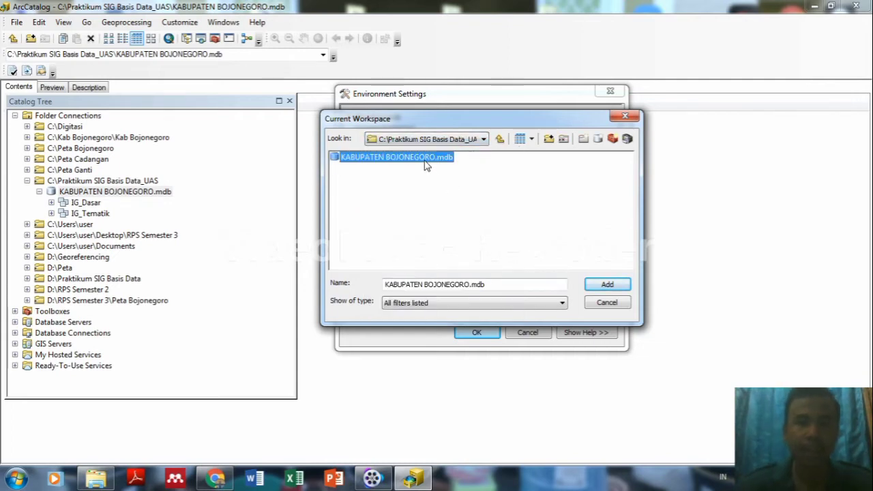
click(607, 287)
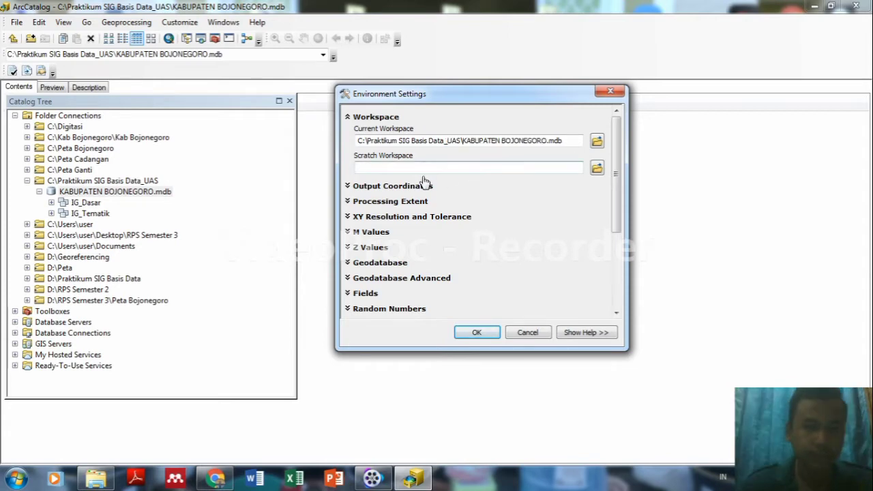
Set Output Coordinates As Specified Below to WGS 1984 UTM Zone 49S and save the settings.
click(402, 186)
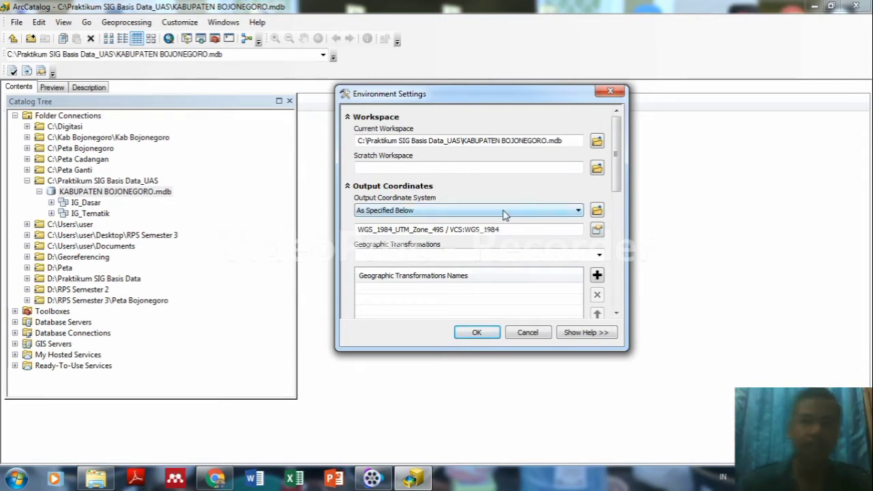
click(577, 211)
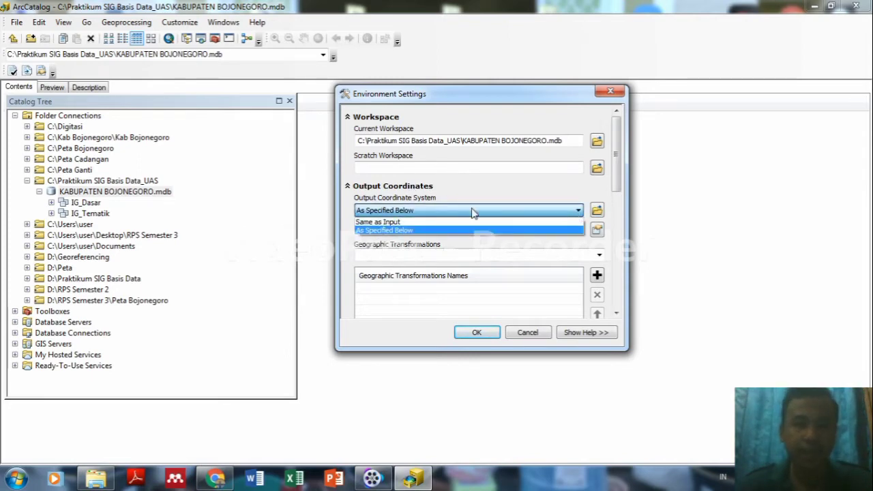
click(407, 232)
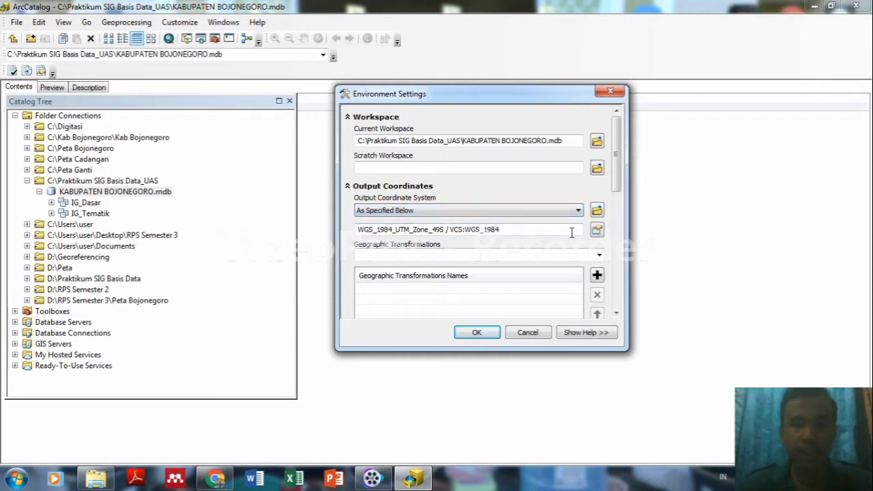
click(595, 231)
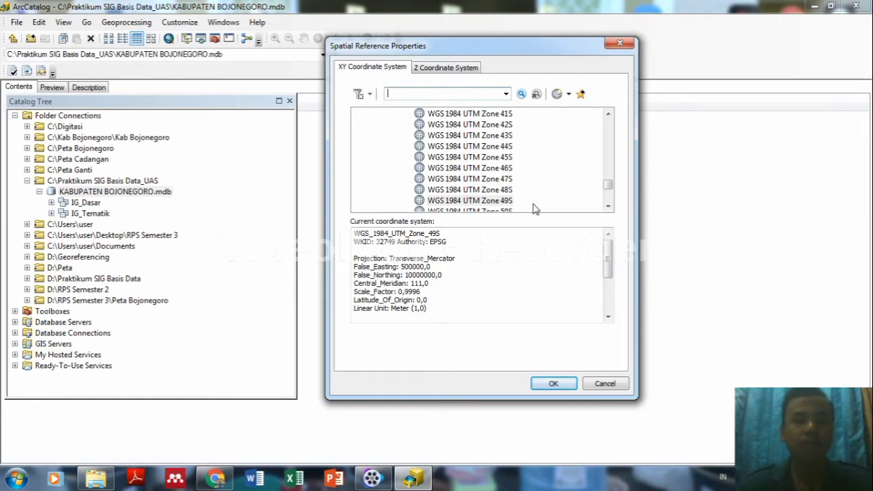
click(503, 202)
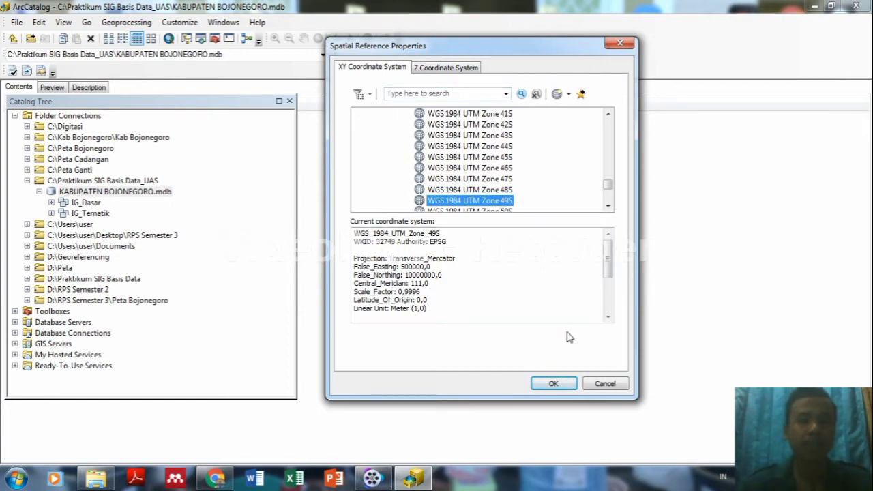
click(556, 386)
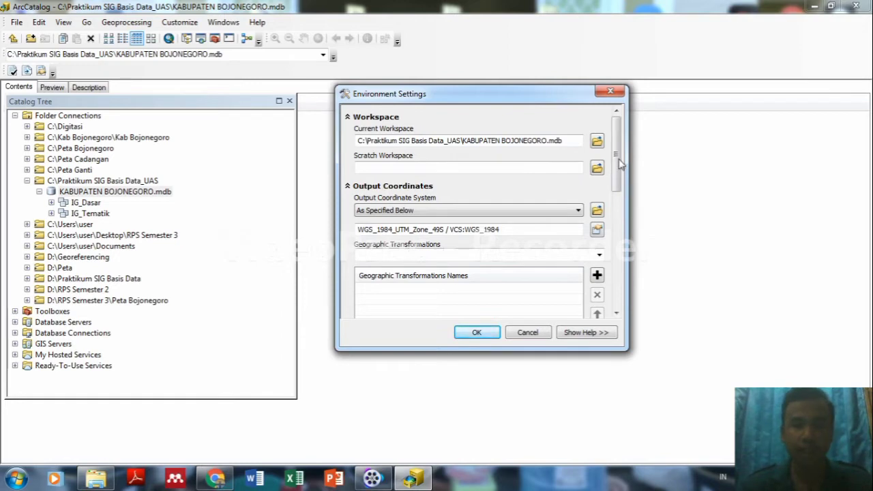
mouse_move(620, 165)
mouse_down()
mouse_move(619, 194)
mouse_move(619, 149)
mouse_up()
click(489, 334)
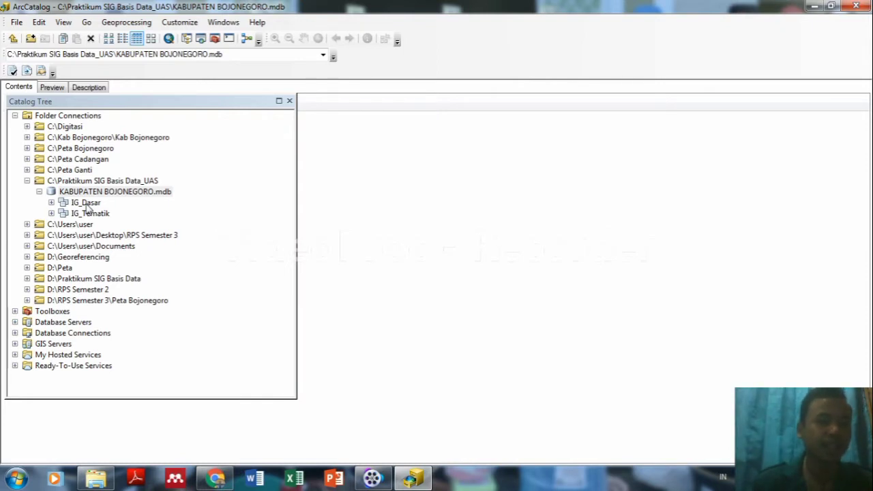
In IG_Dasar, start polygon feature class peta_batas_adm with alias Peta Administrasi.
click(86, 206)
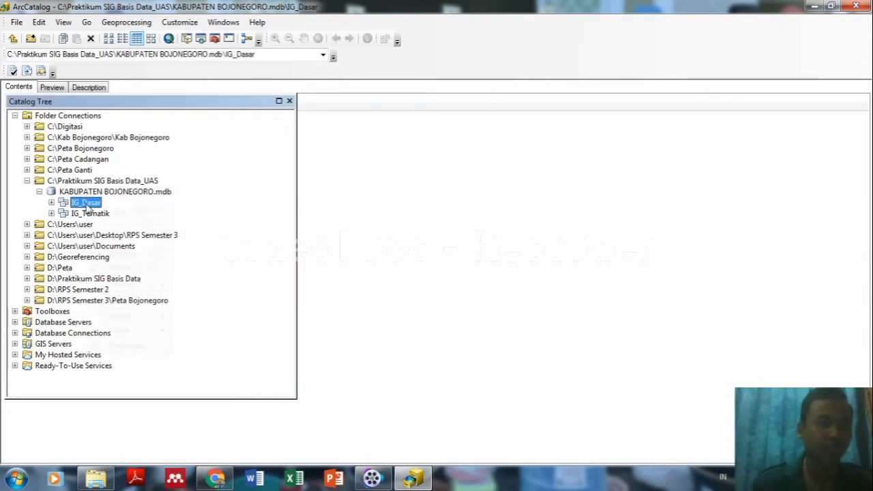
right_click(85, 206)
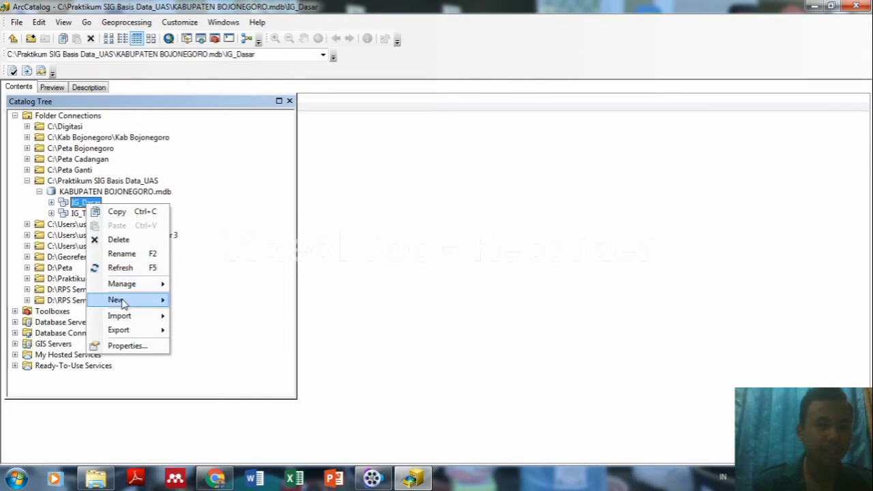
mouse_move(118, 302)
click(204, 302)
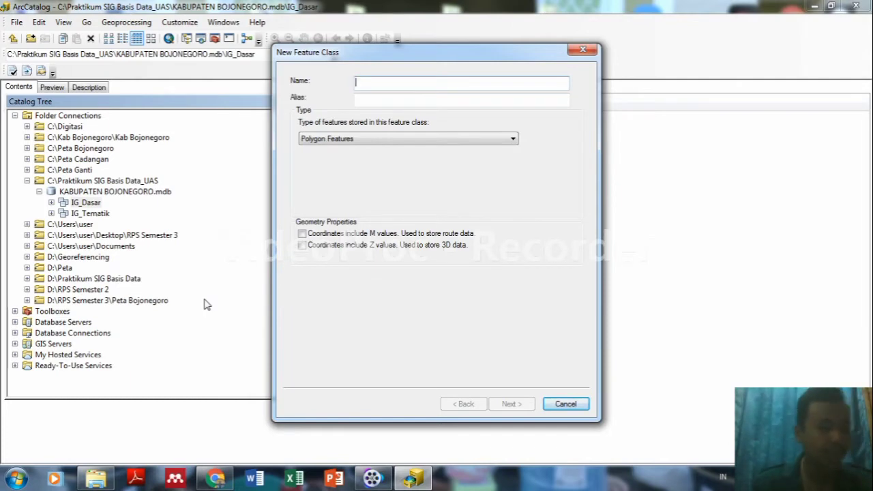
text(p)
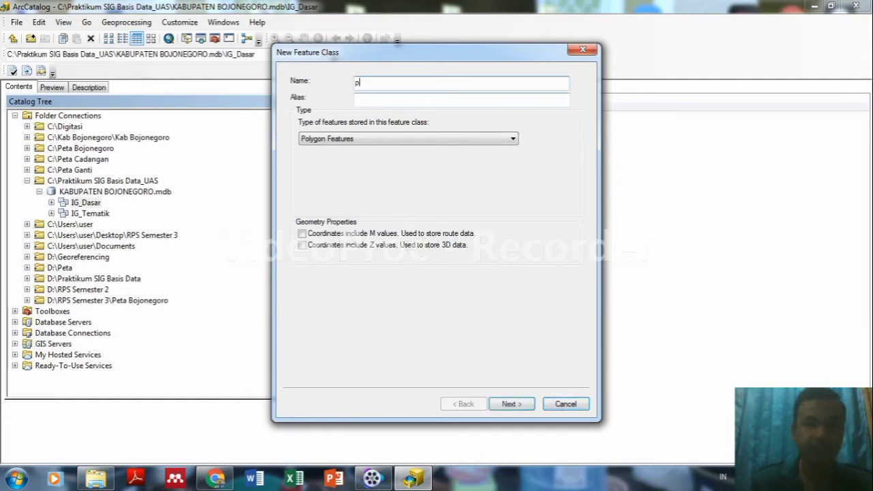
text(eta)
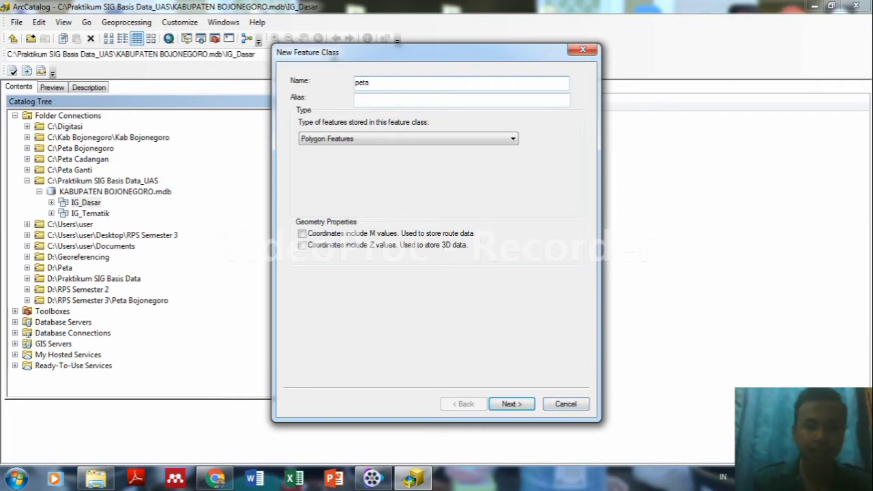
text(_batas_adm)
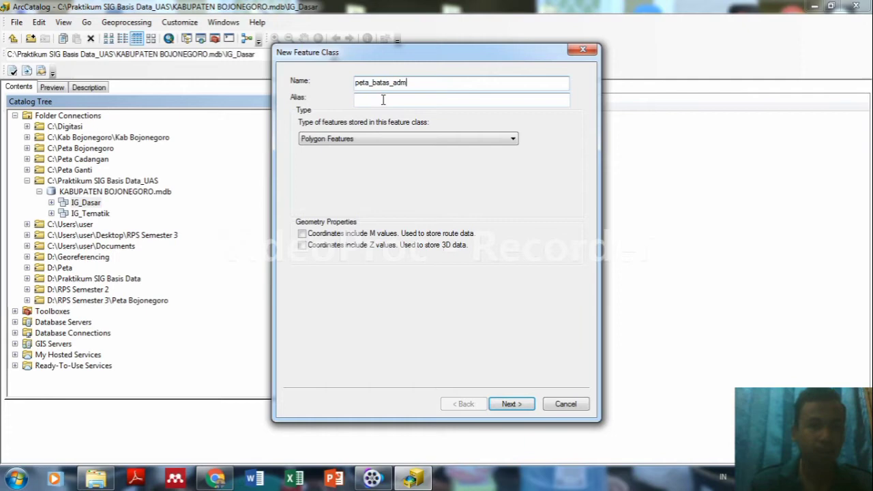
click(383, 100)
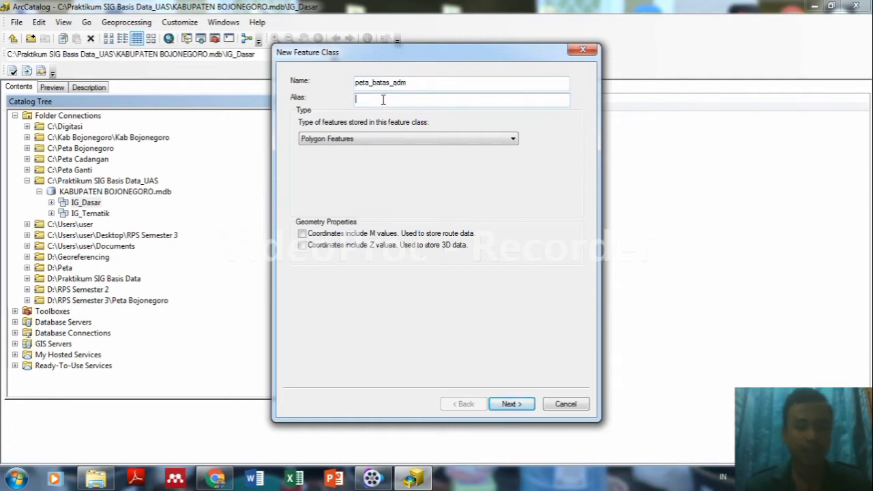
text(Peta)
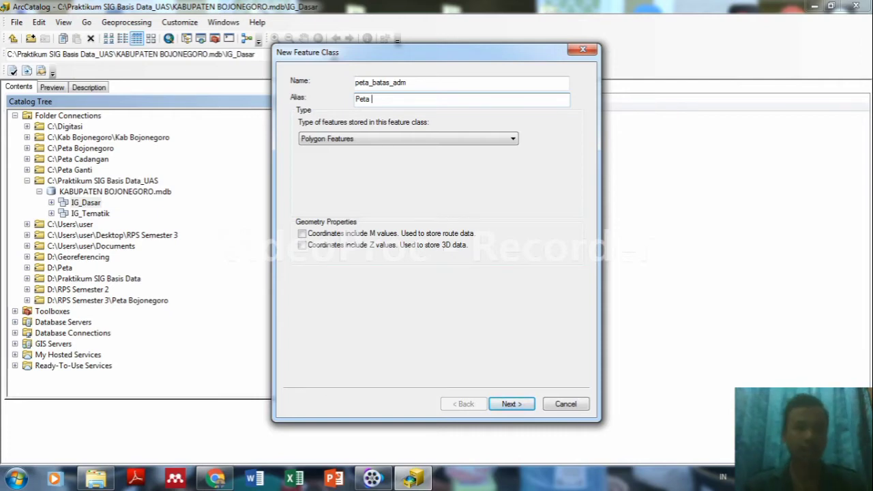
text(Administrasi)
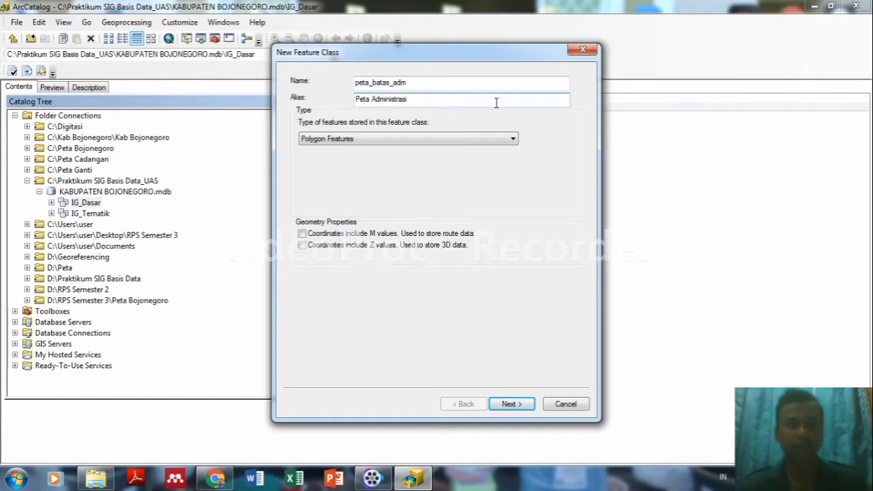
click(476, 140)
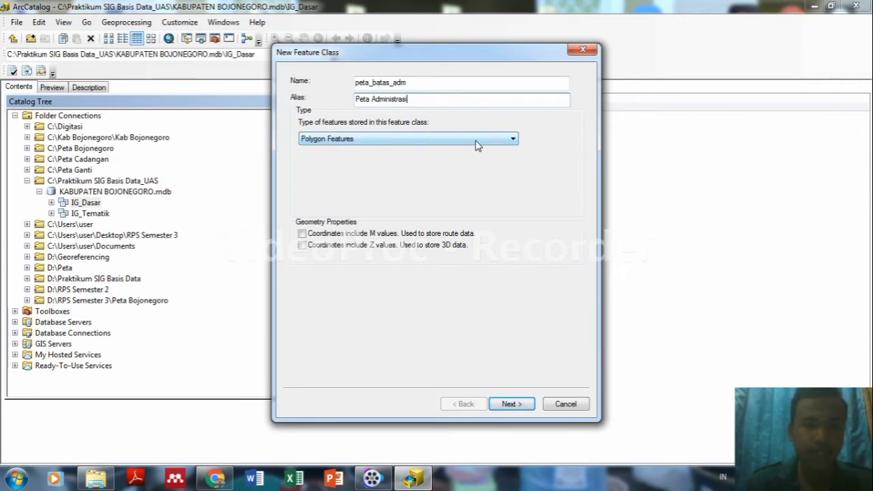
click(503, 404)
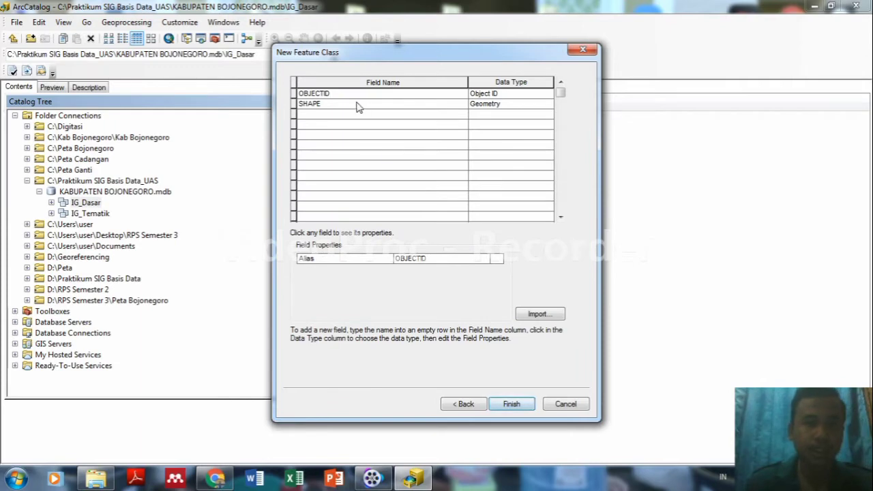
Add Text field Kabupaten, finish peta_batas_adm, and expand IG_Dasar to show it.
click(352, 116)
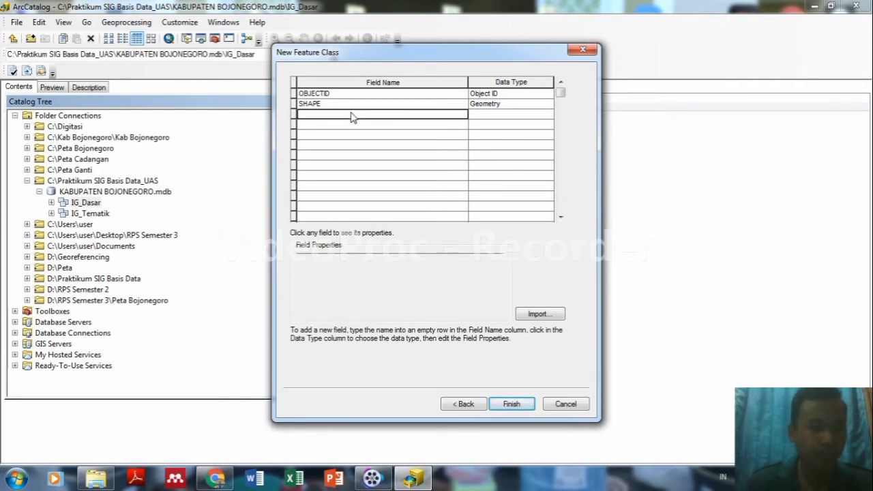
text(K)
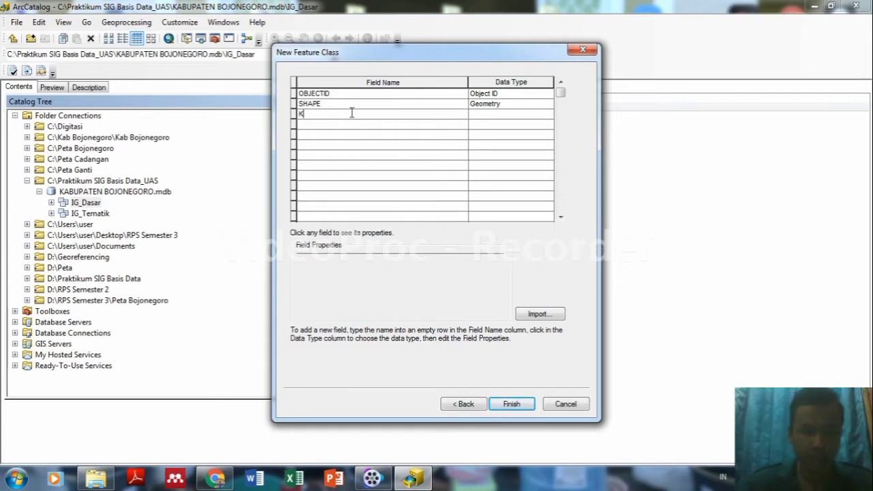
text(abupate)
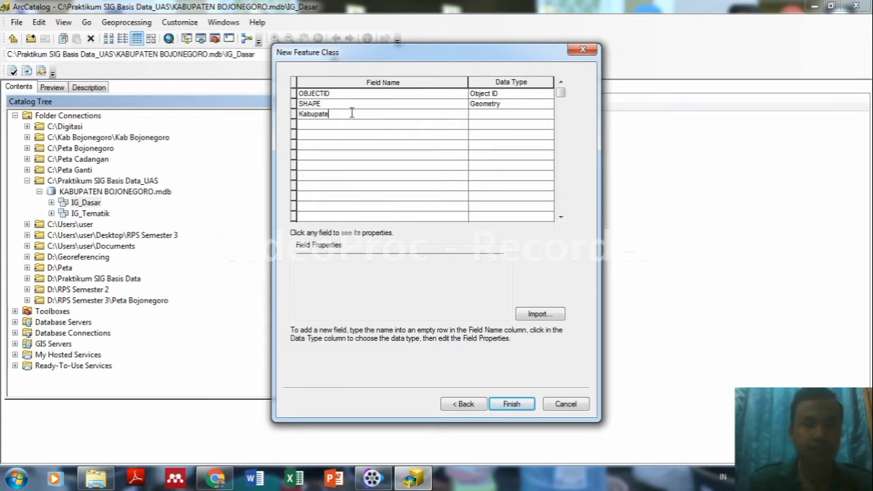
text(n)
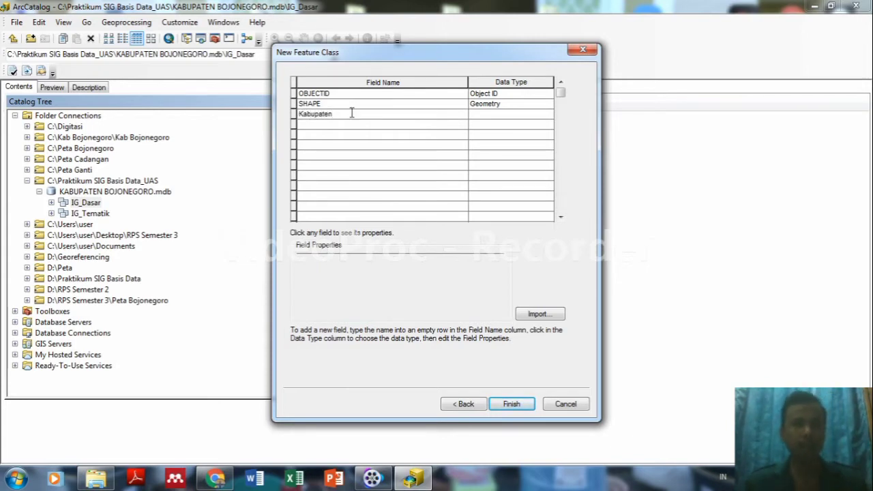
click(513, 117)
click(514, 115)
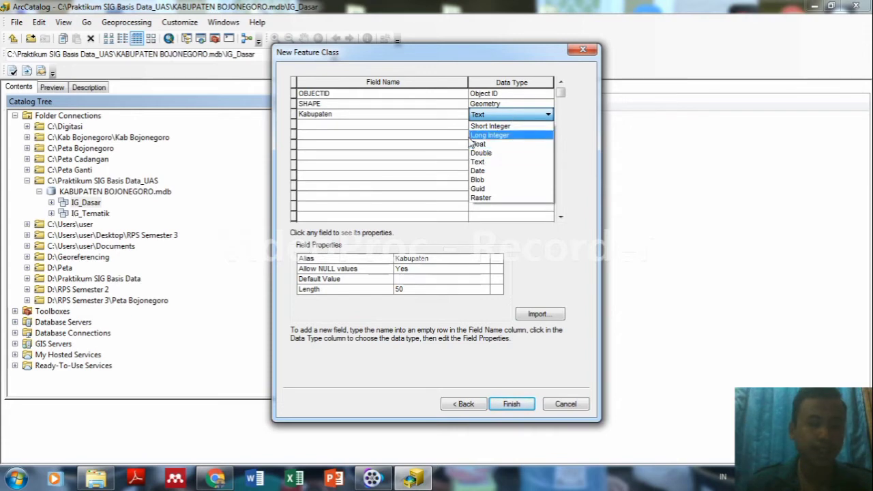
click(484, 163)
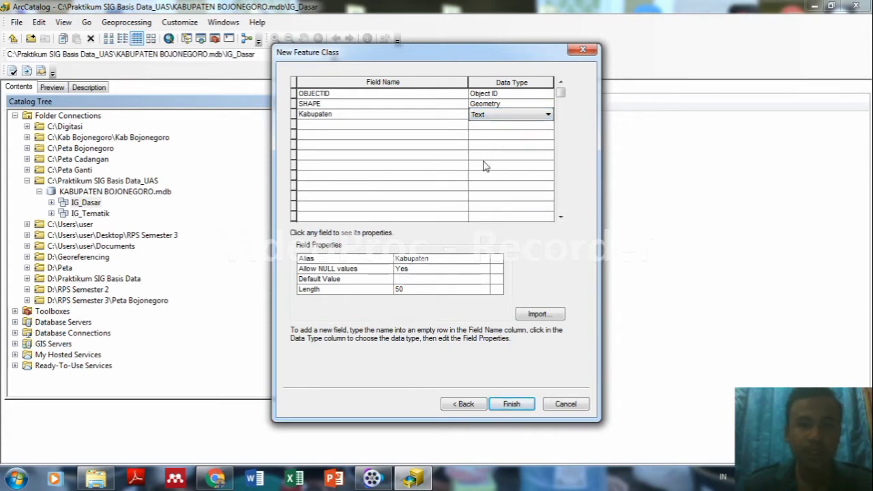
click(512, 405)
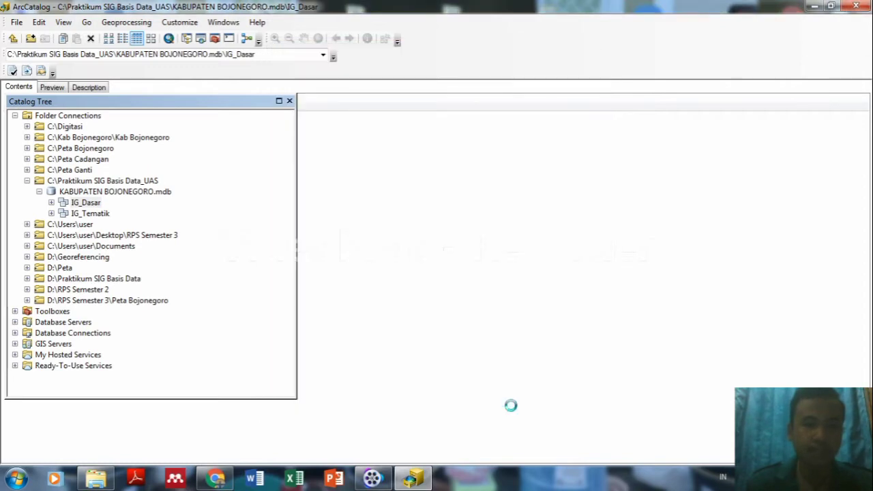
click(52, 202)
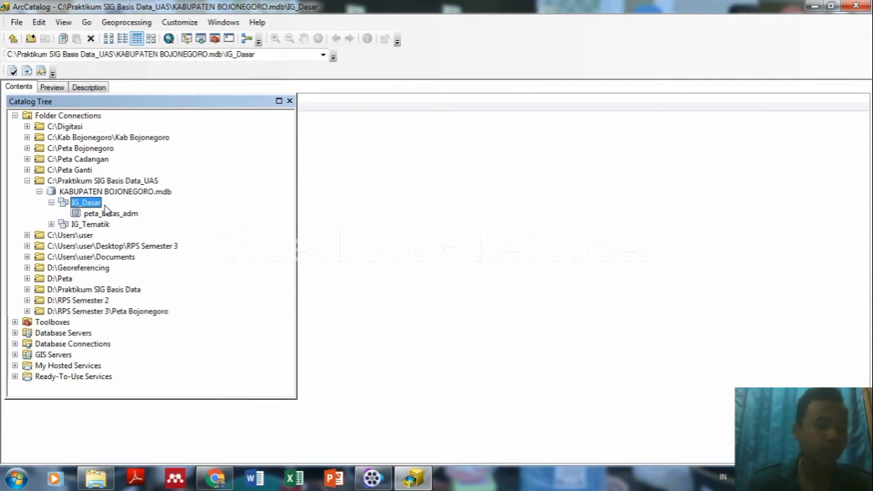
In IG_Dasar, start point feature class peta_ibukota_adm with alias Nama Kabupaten.
right_click(94, 208)
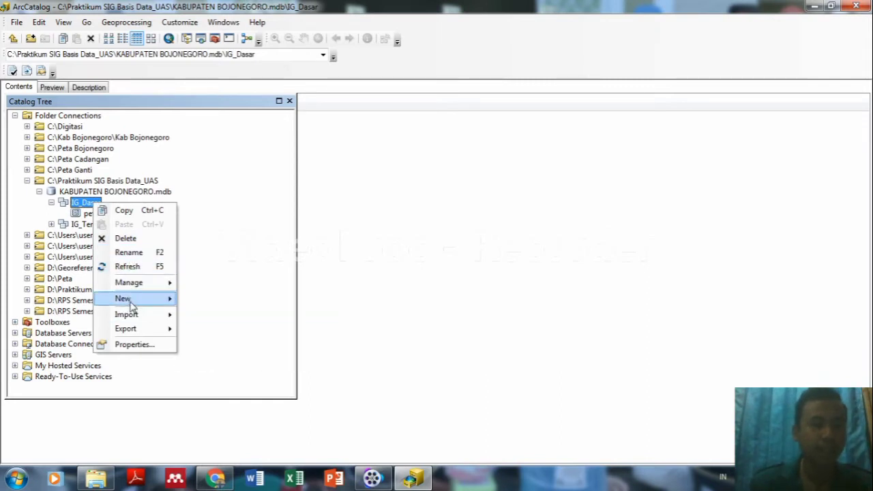
mouse_move(126, 299)
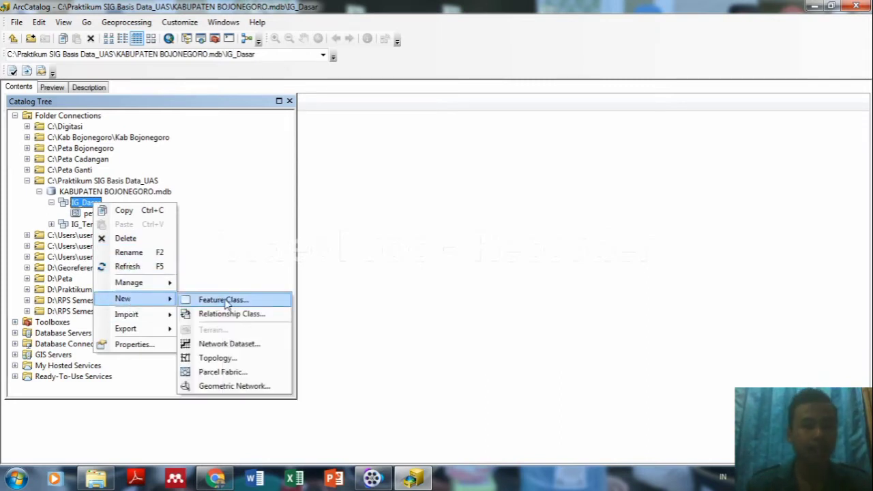
click(224, 301)
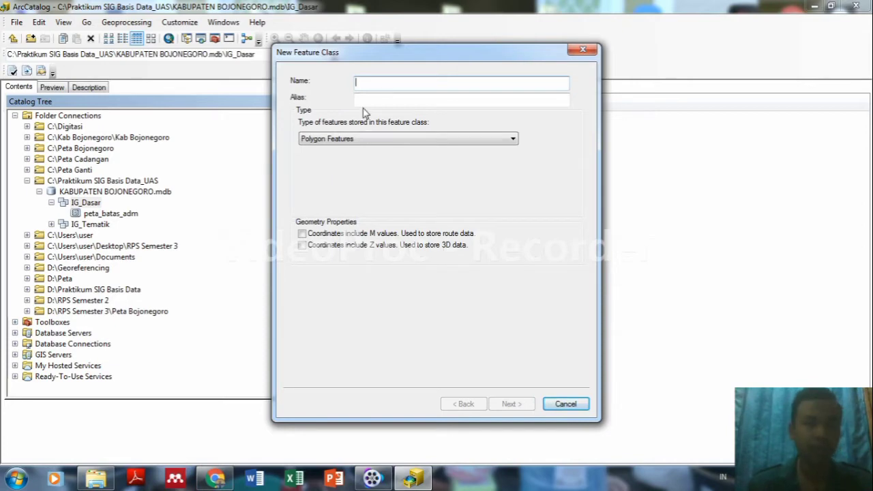
text(peta)
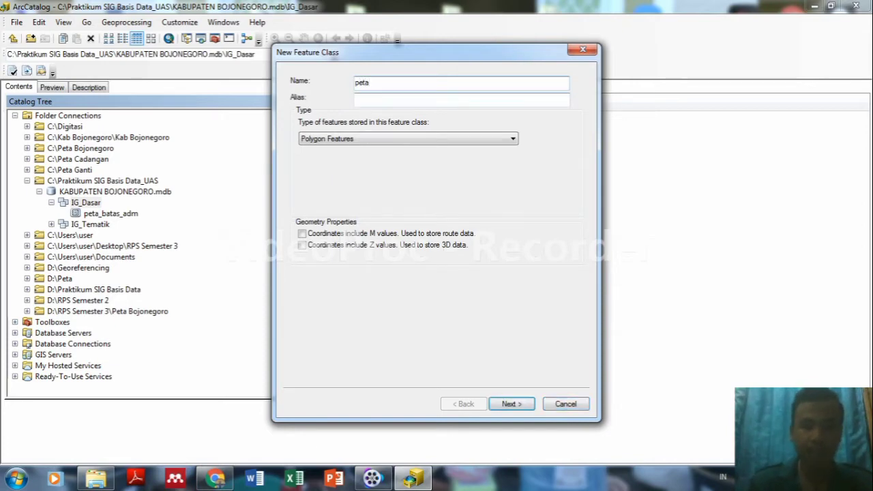
text(_ibukota_adm)
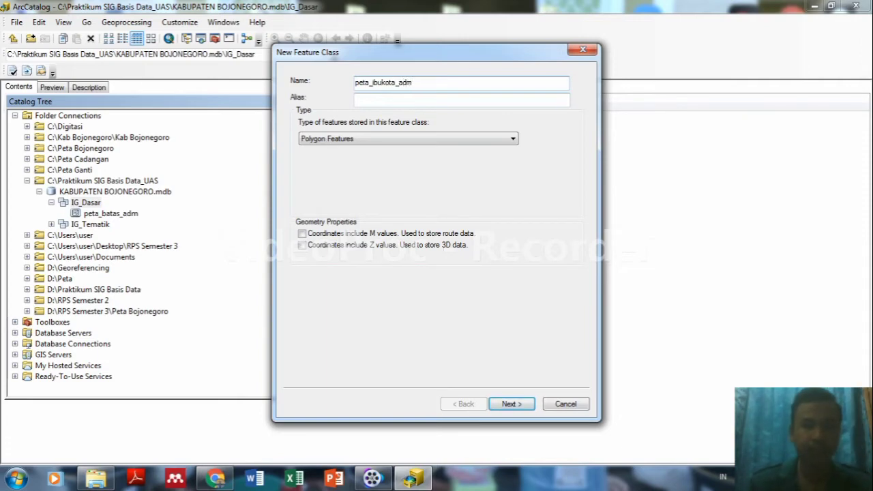
click(373, 101)
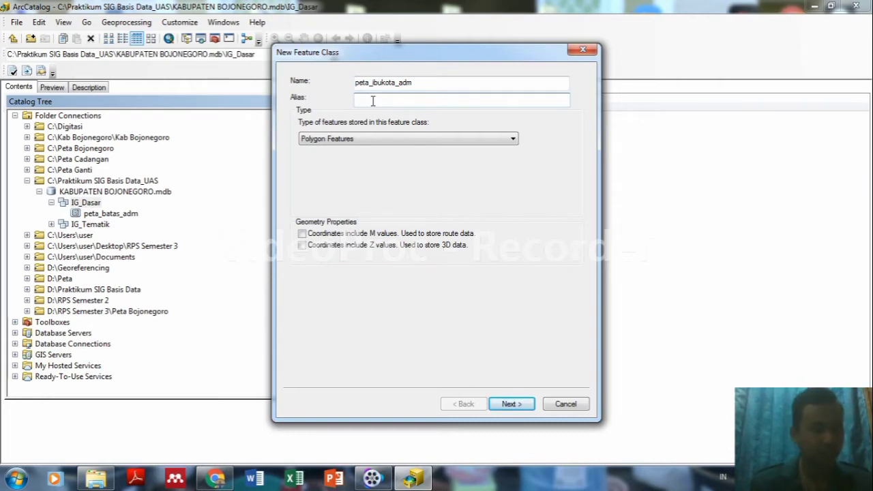
text(Nama K)
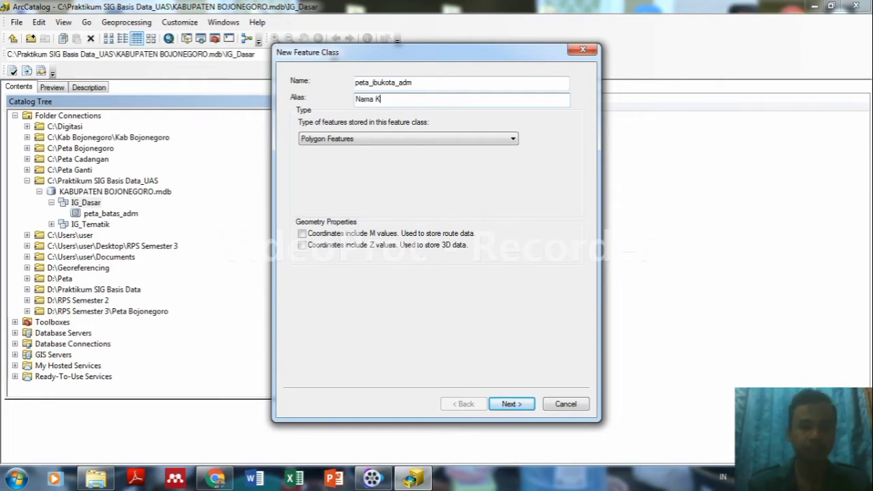
text(abupaten)
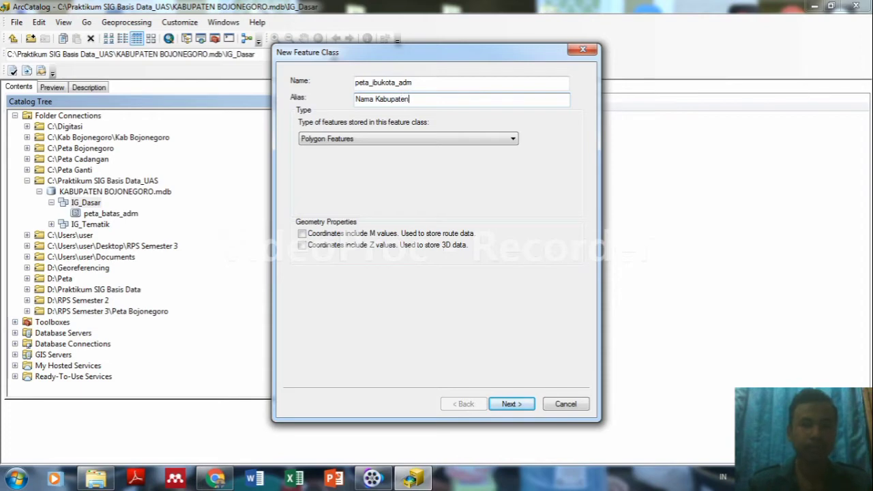
click(482, 140)
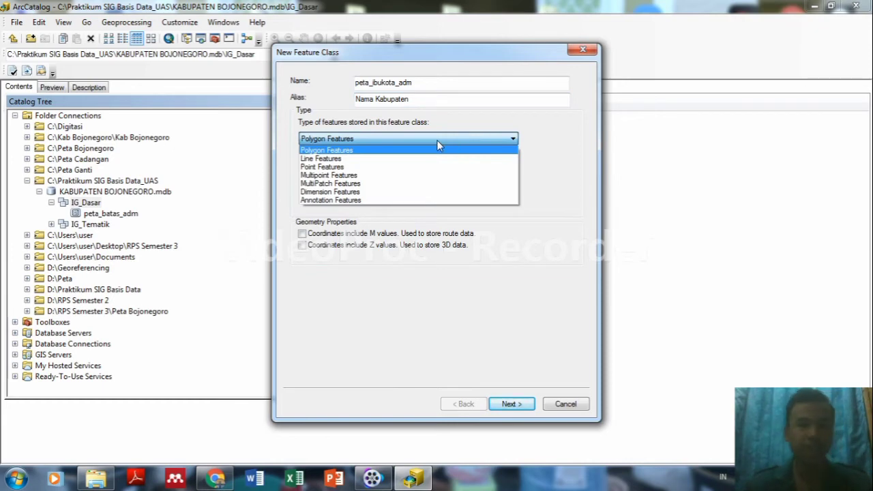
click(337, 168)
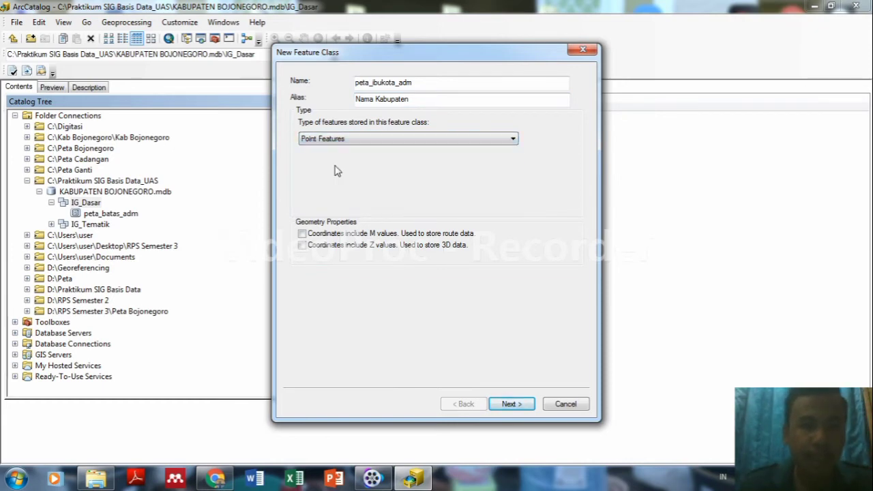
click(512, 403)
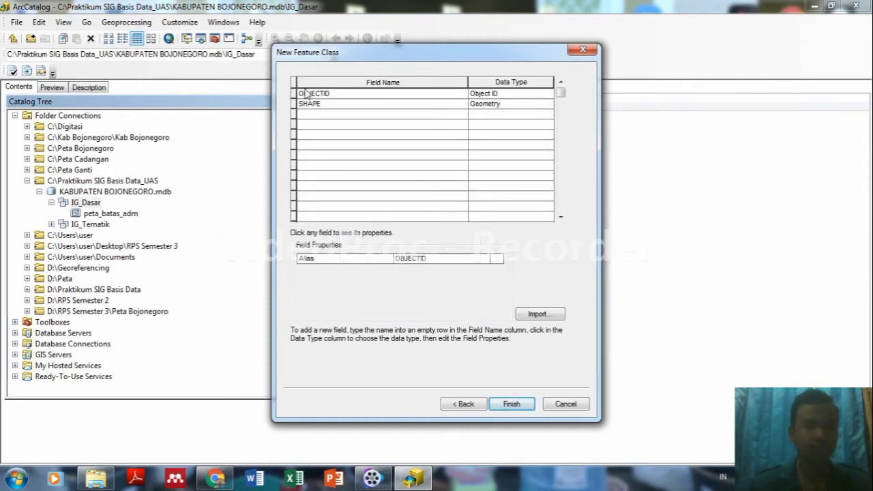
Add a Kabupaten Text field and finish creating peta_ibukota_adm.
click(318, 115)
text(Kabupaten)
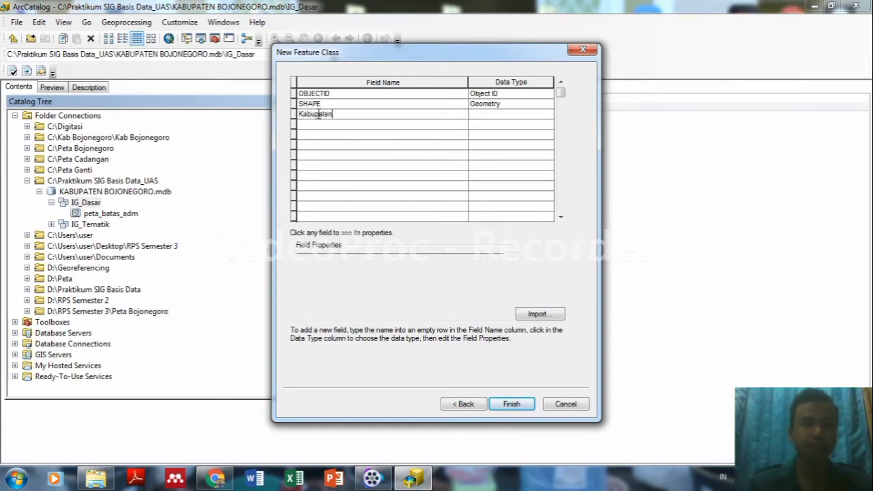
click(488, 116)
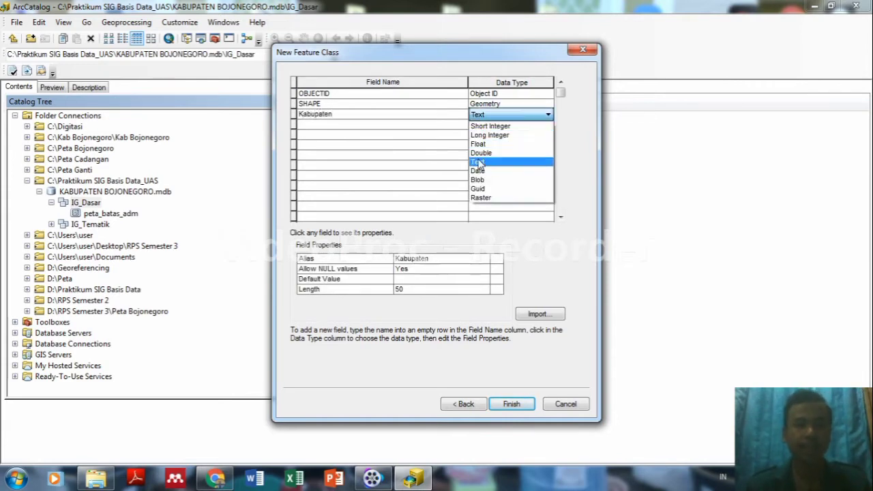
click(479, 163)
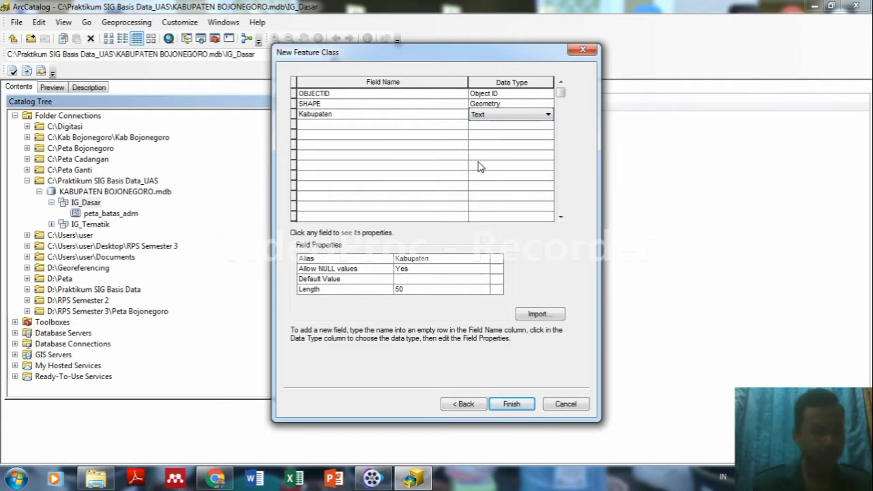
click(508, 404)
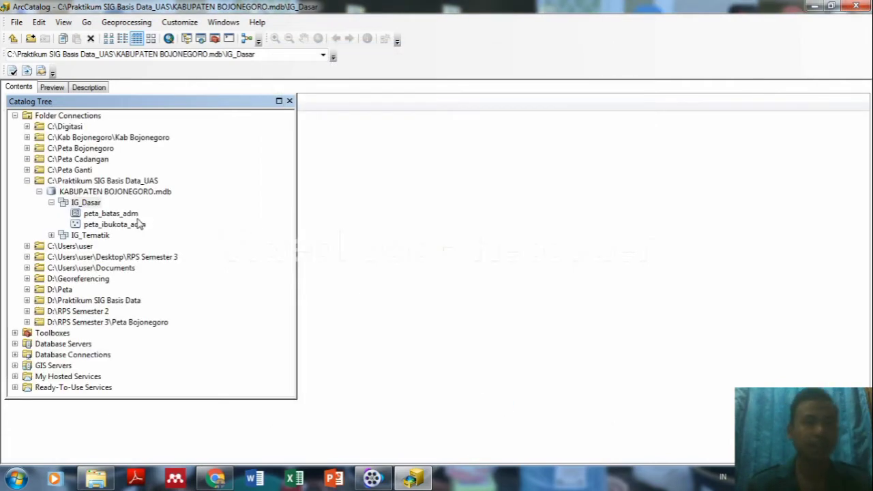
Start a new feature class in IG_Dasar and name it peta_jalan.
right_click(91, 207)
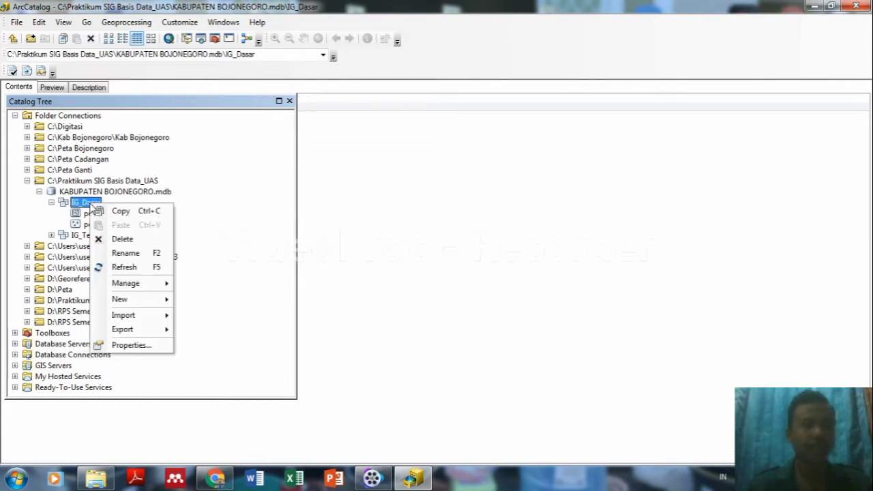
mouse_move(129, 303)
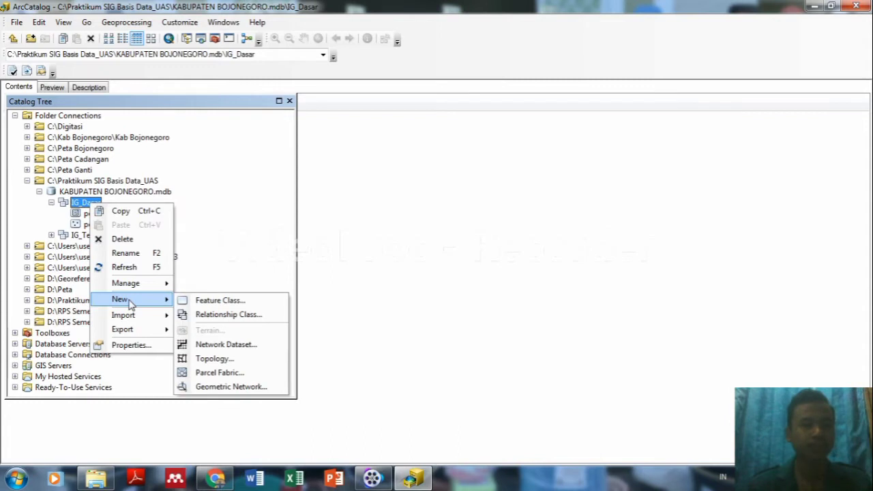
click(206, 304)
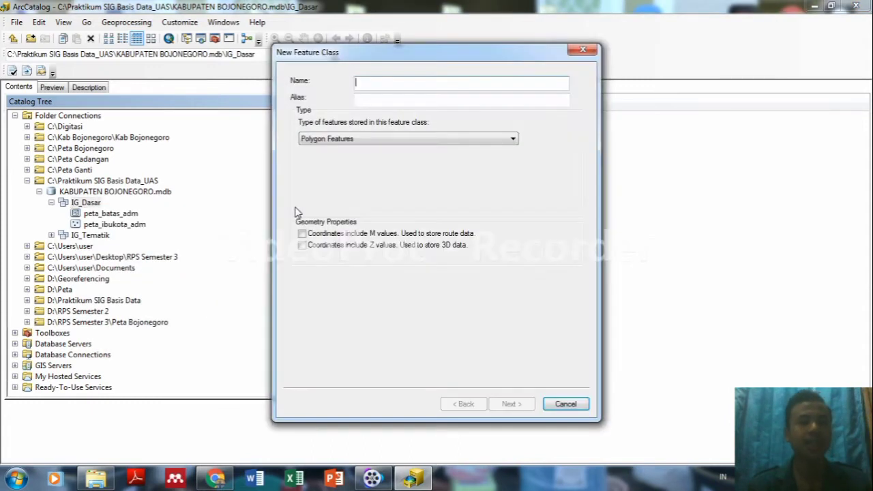
text(s)
key(BackSpace)
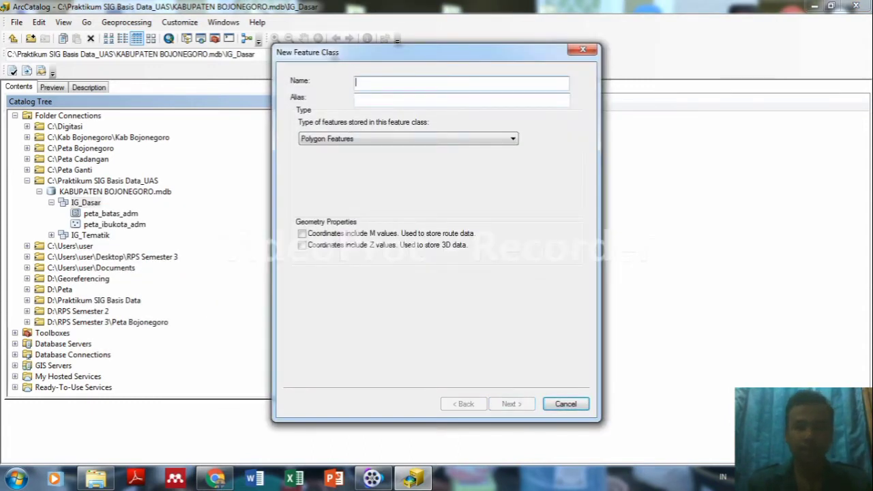
text(p)
key(BackSpace)
text(peta)
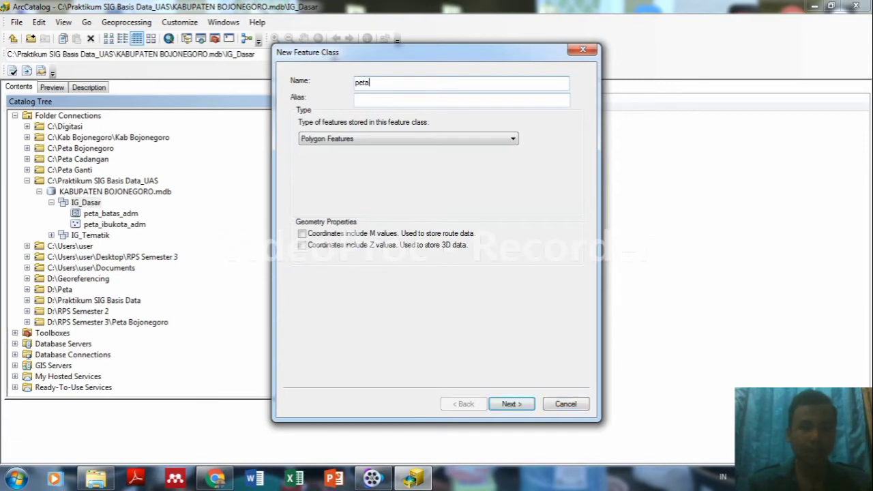
text(_jalan)
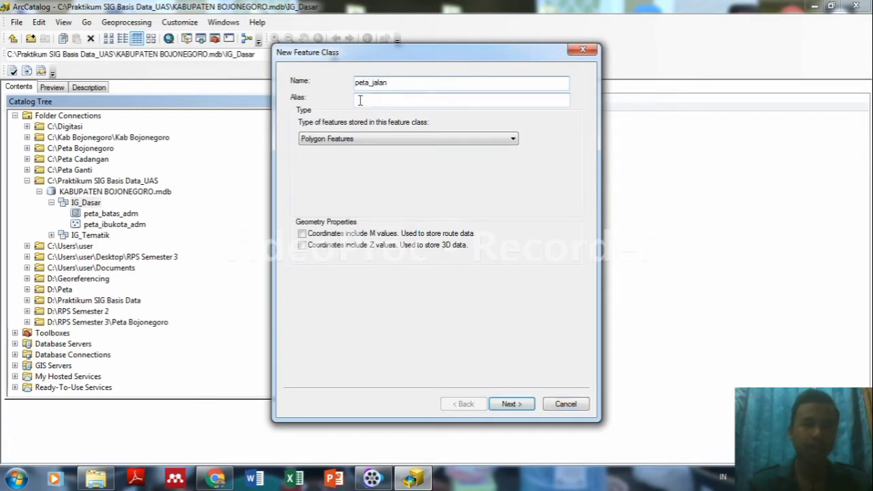
Give peta_jalan the alias Jalan, set it to Line Features, and continue to fields.
click(359, 100)
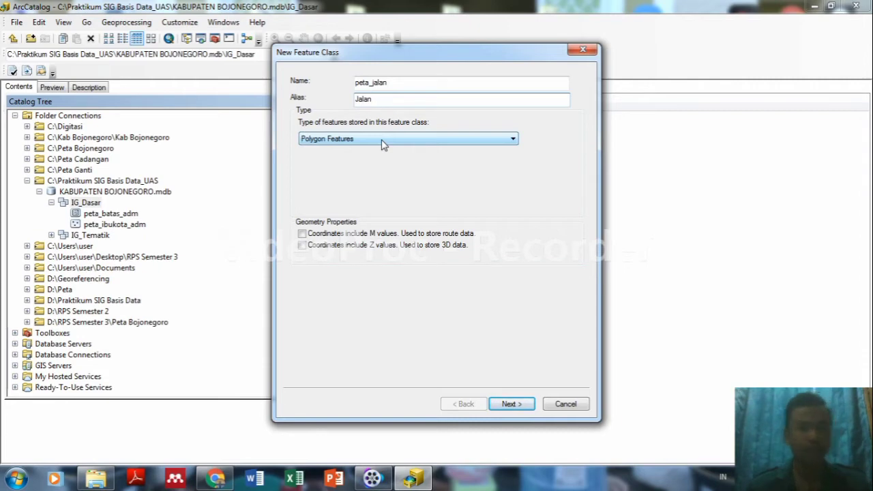
click(411, 141)
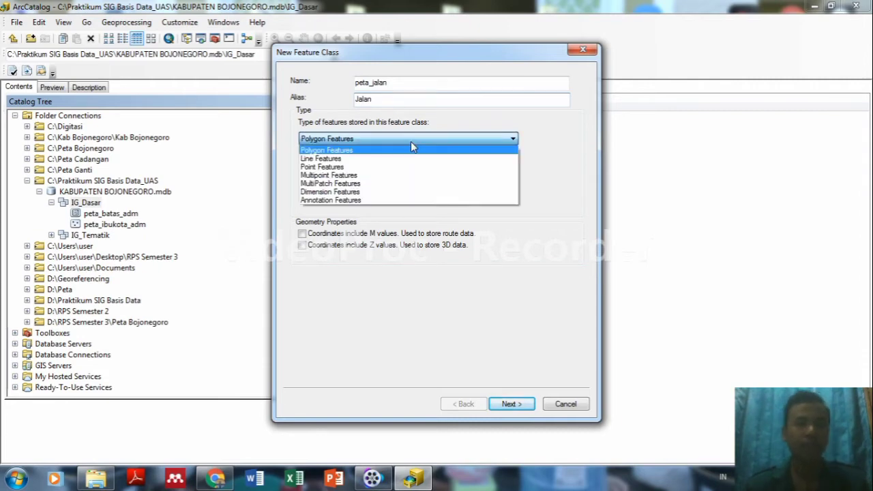
click(352, 158)
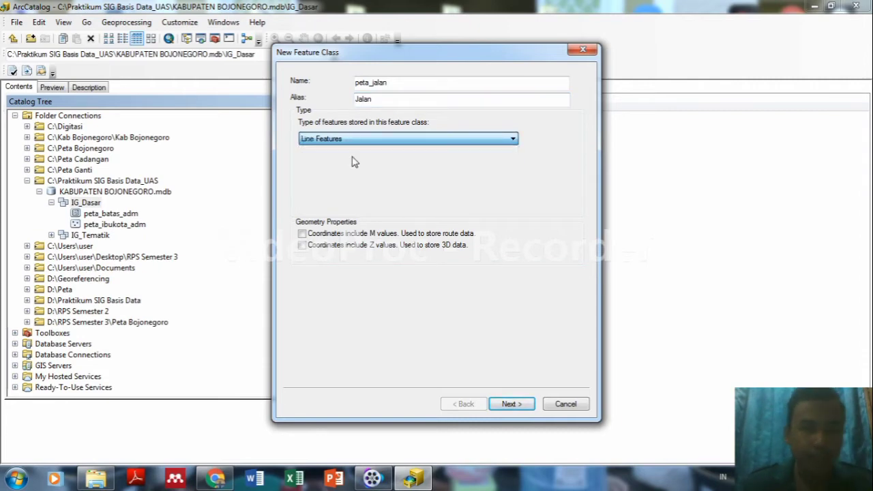
click(508, 405)
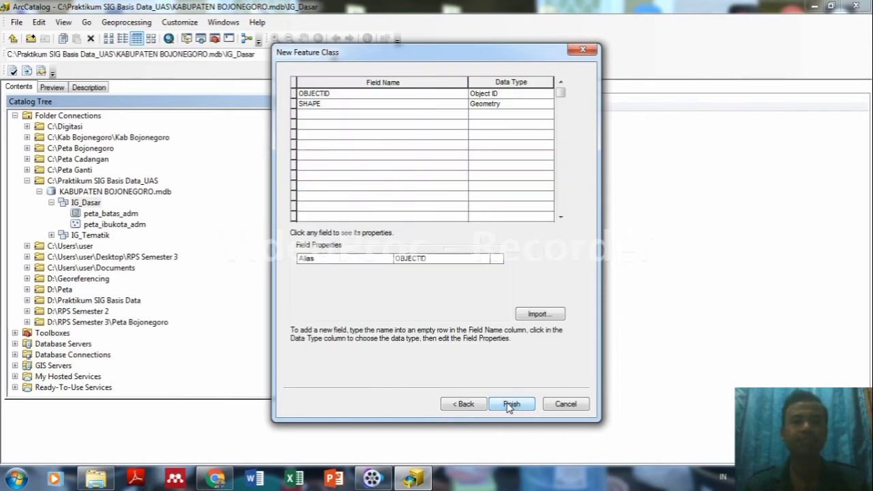
Add Text fields Kelas_Jalan and Panjang_Jalan, then create the peta_jalan feature class.
click(336, 116)
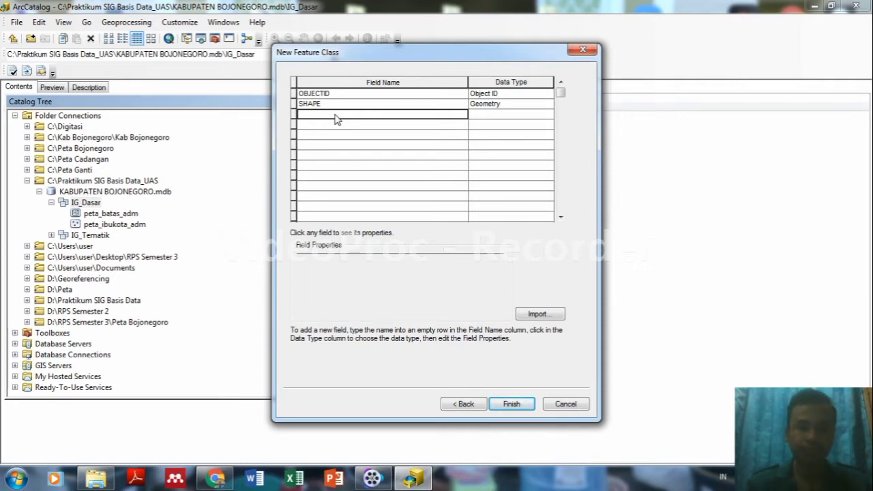
text(Kelas_Jalan)
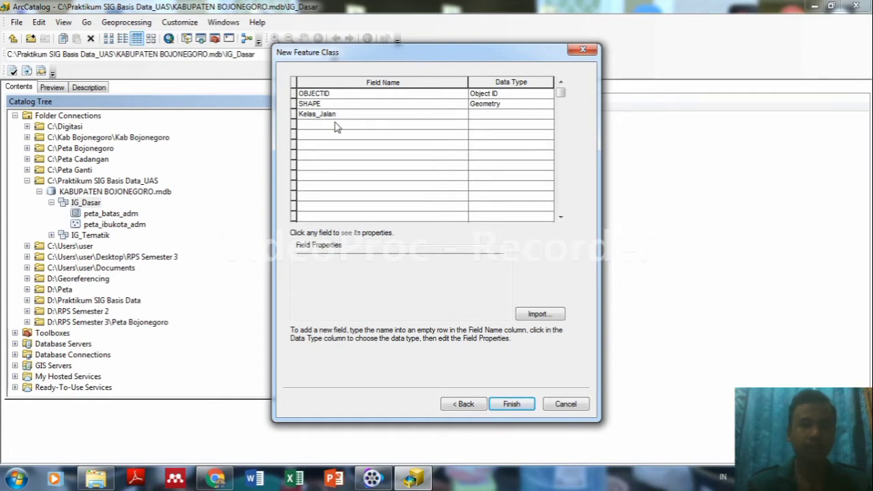
click(334, 126)
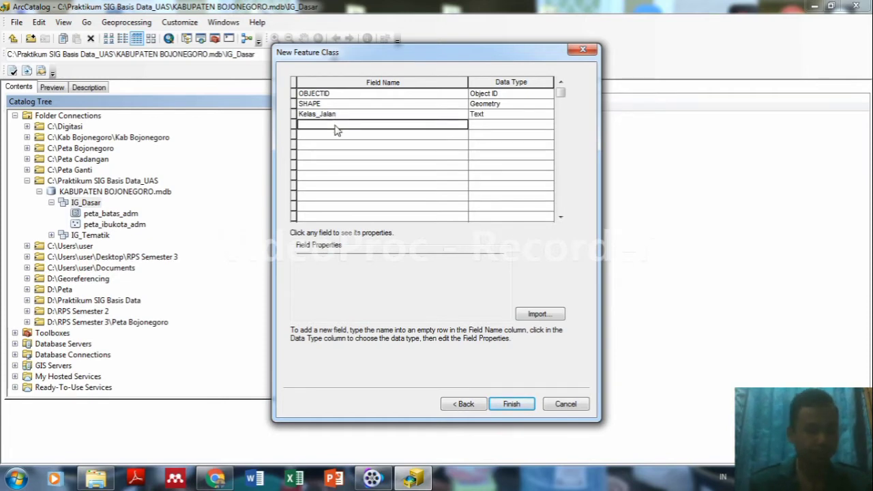
text(Panjang)
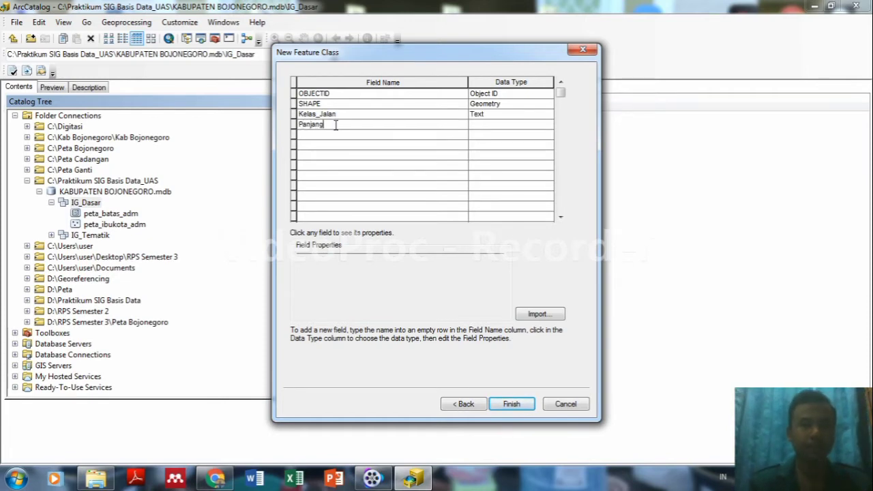
text(_jALA)
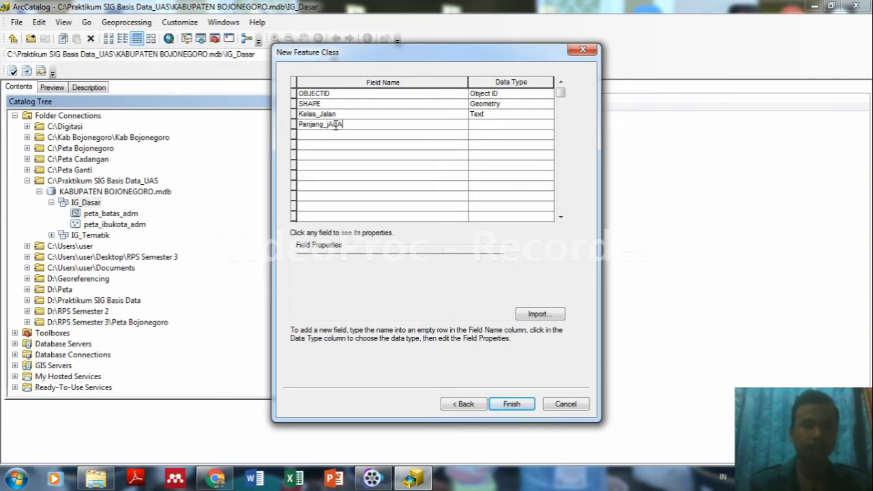
text(N)
key(BackSpace)
key(BackSpace)
key(BackSpace)
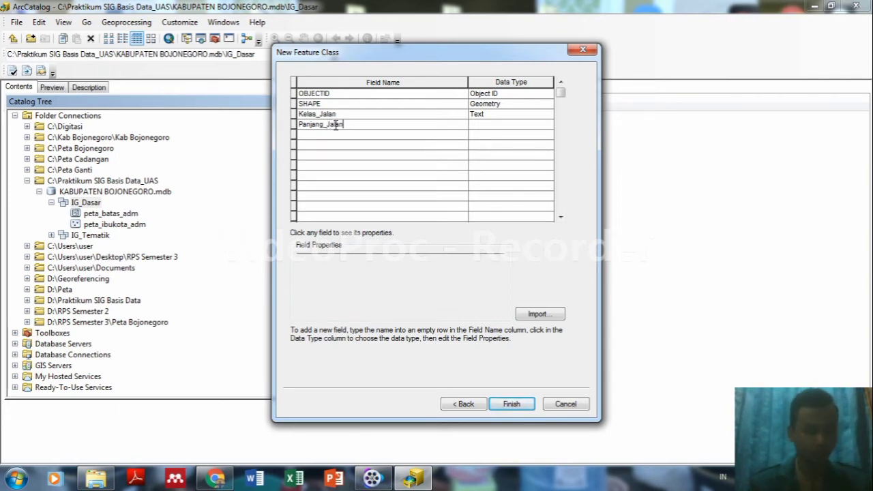
click(483, 125)
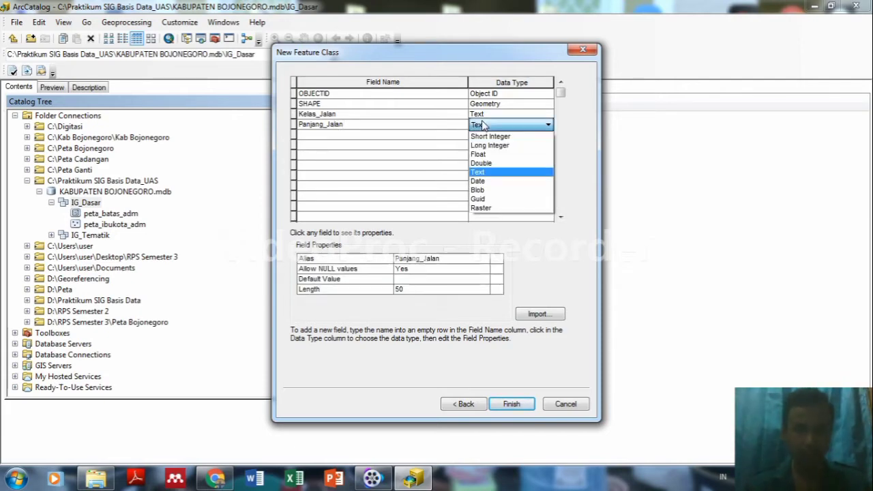
click(482, 172)
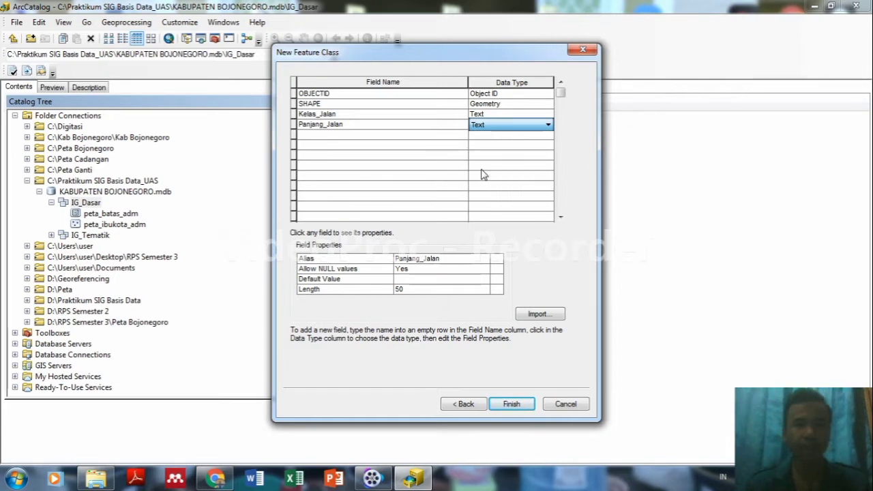
click(510, 405)
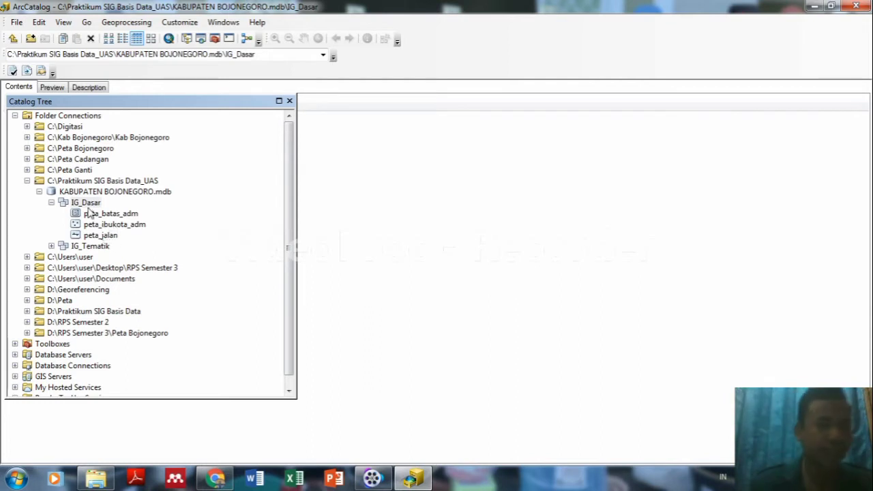
Create line class peta_jar_sungai, alias Jaringan Sungai, in IG_Dasar and advance to fields.
right_click(91, 206)
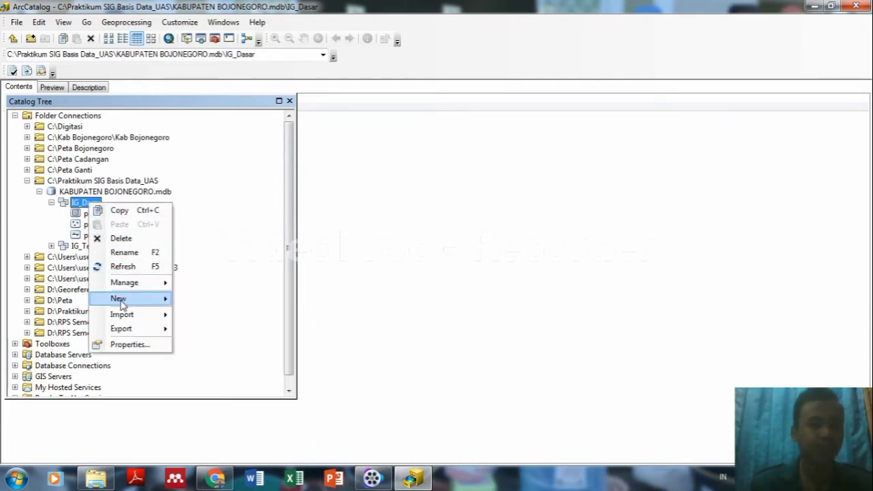
mouse_move(125, 305)
click(224, 304)
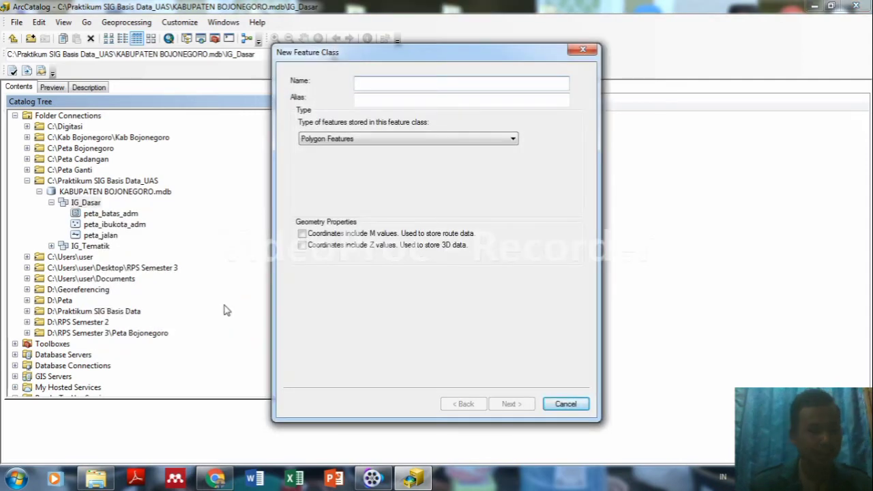
text(p)
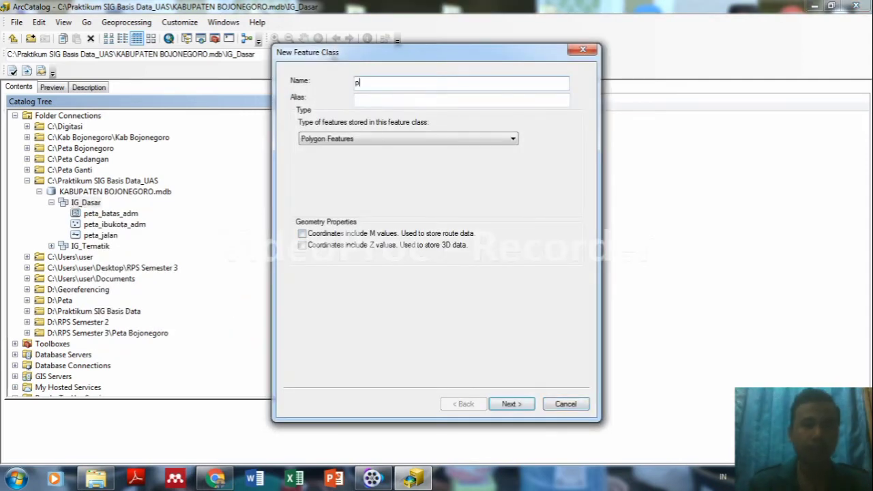
text(eta_jar_sungai)
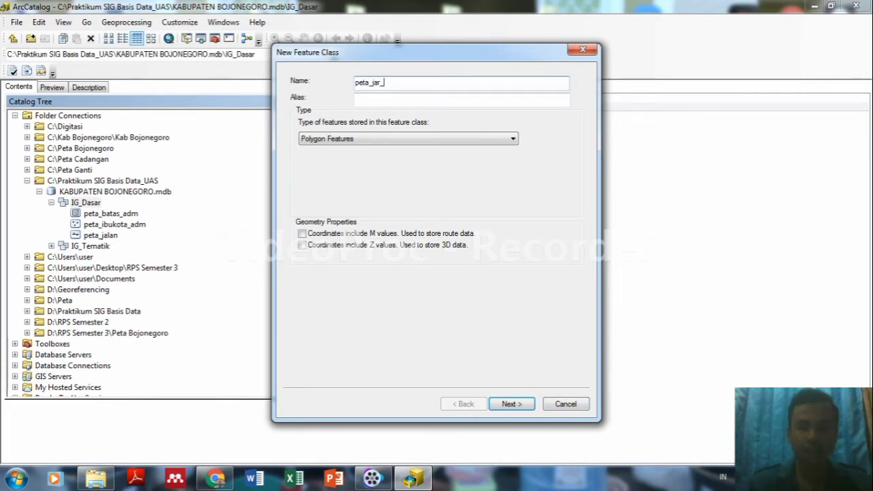
click(370, 103)
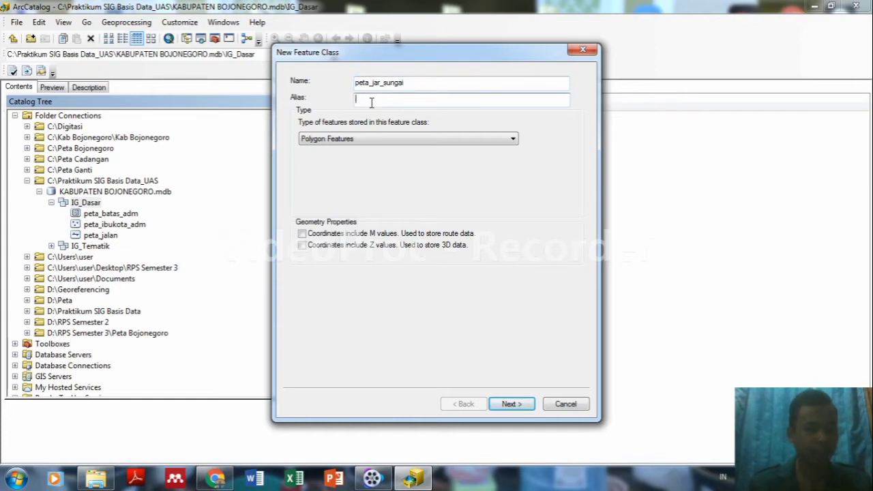
text(Jar)
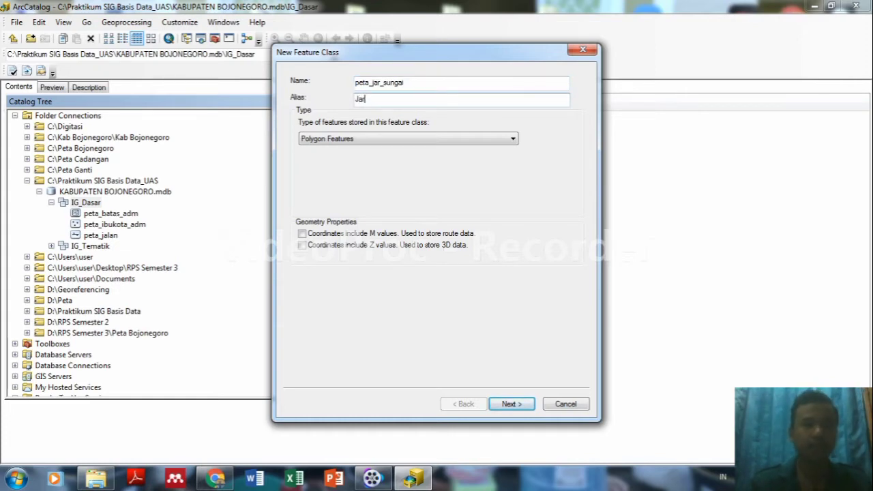
text(ingan Sungai)
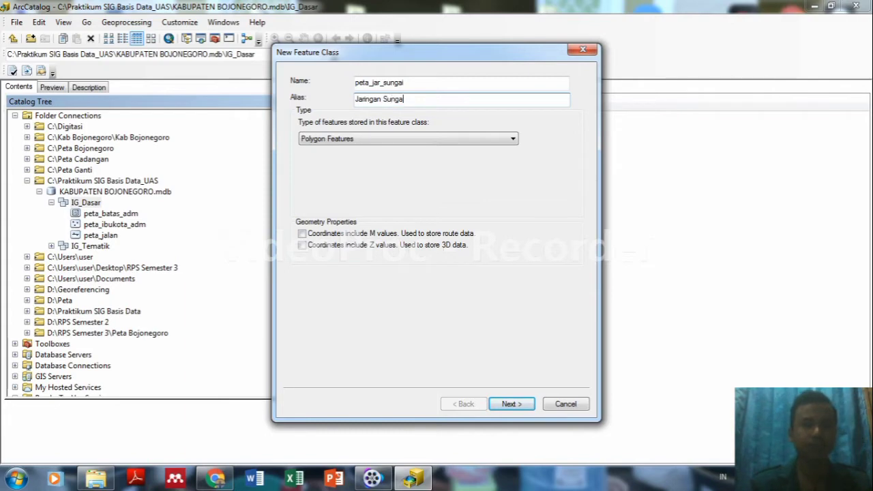
click(378, 144)
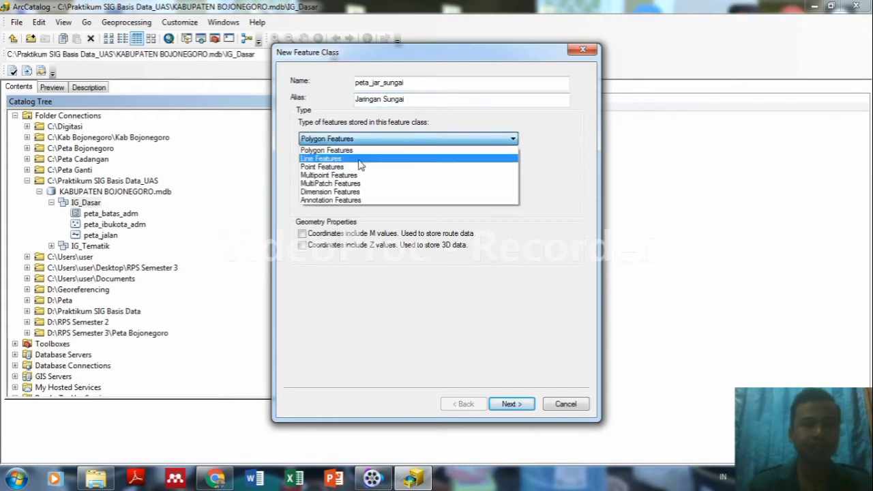
click(362, 158)
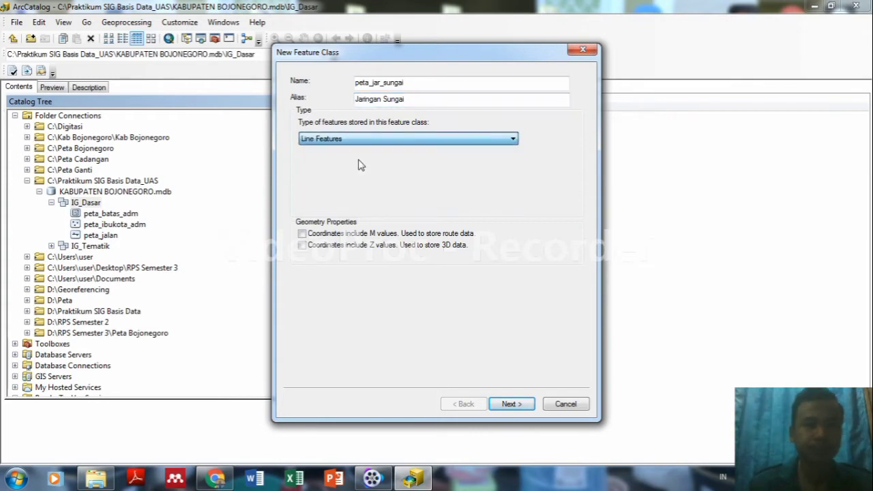
click(516, 405)
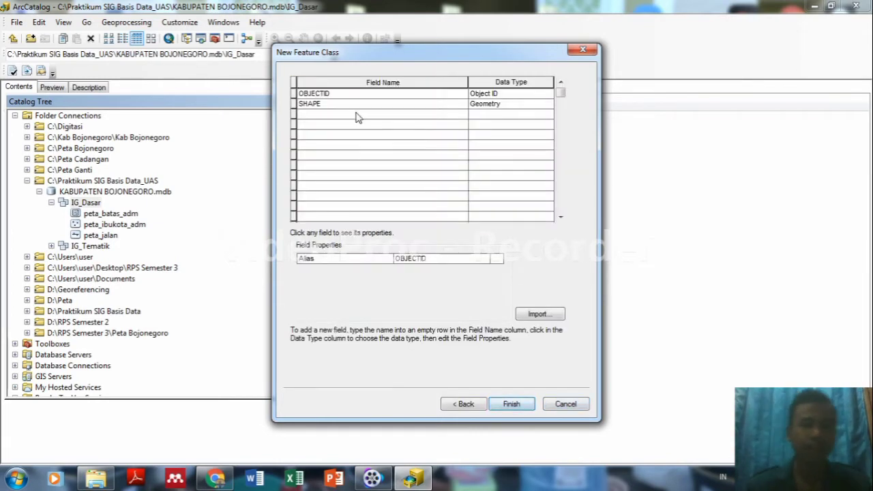
Add a Text field Nama_sungai and finish creating peta_jar_sungai.
click(358, 116)
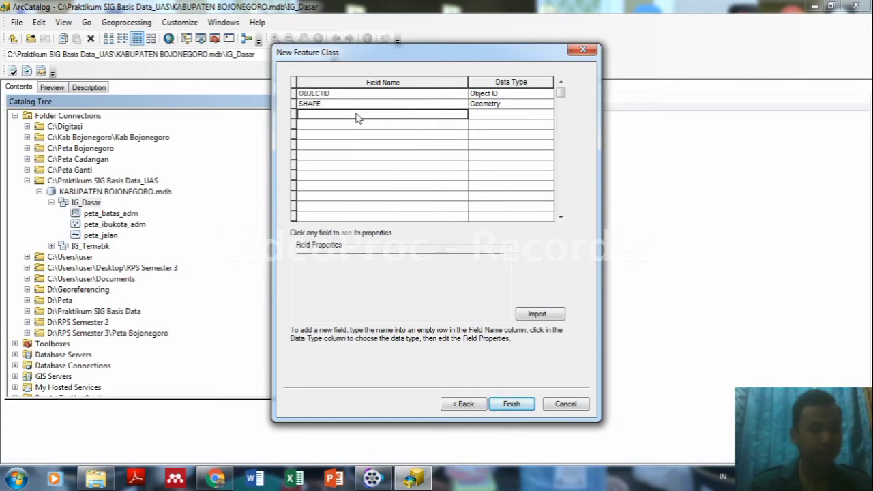
text(Nama)
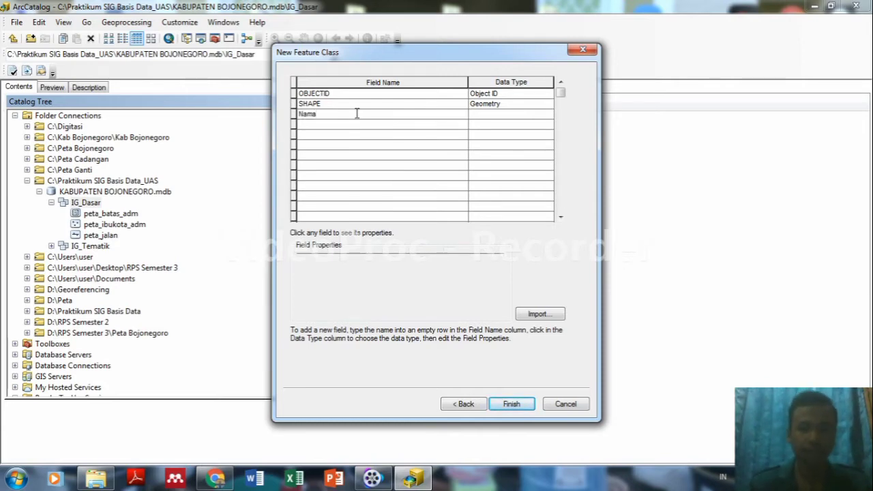
text(_Sunga)
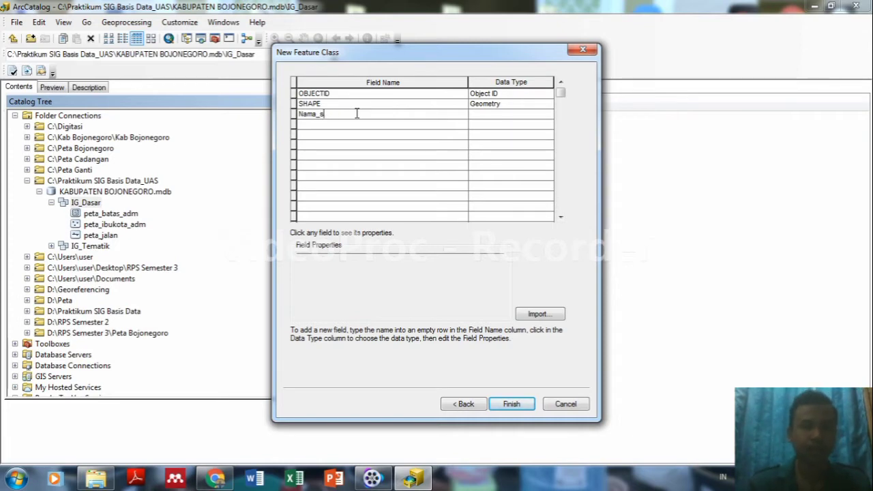
text(gai)
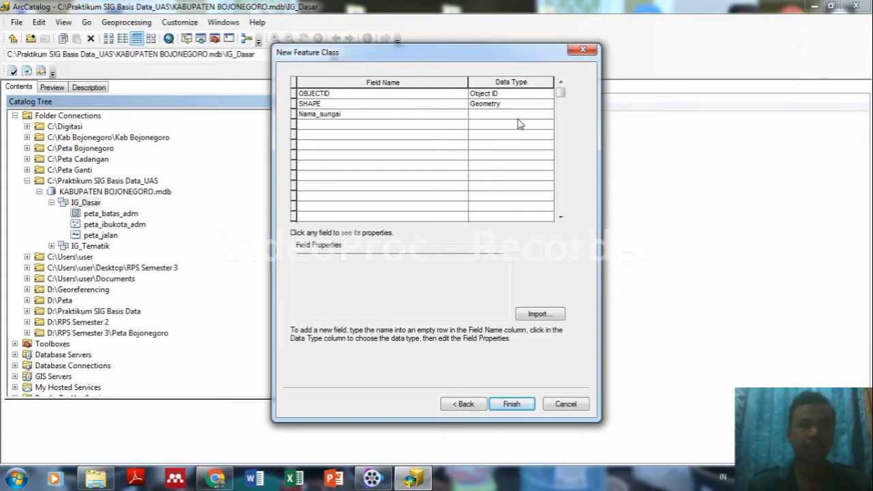
click(513, 117)
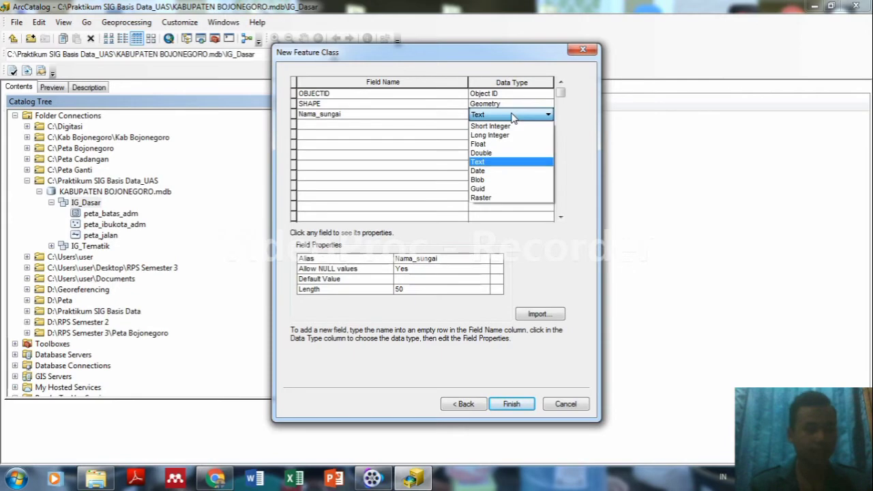
click(485, 162)
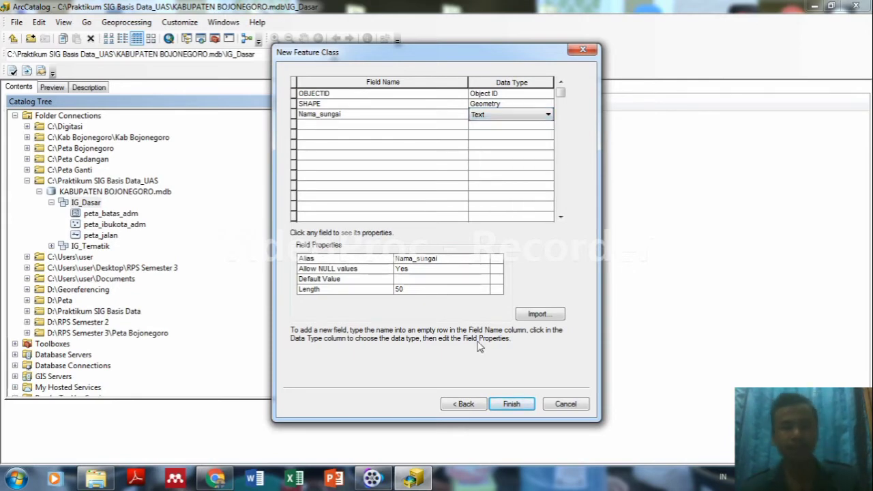
click(511, 404)
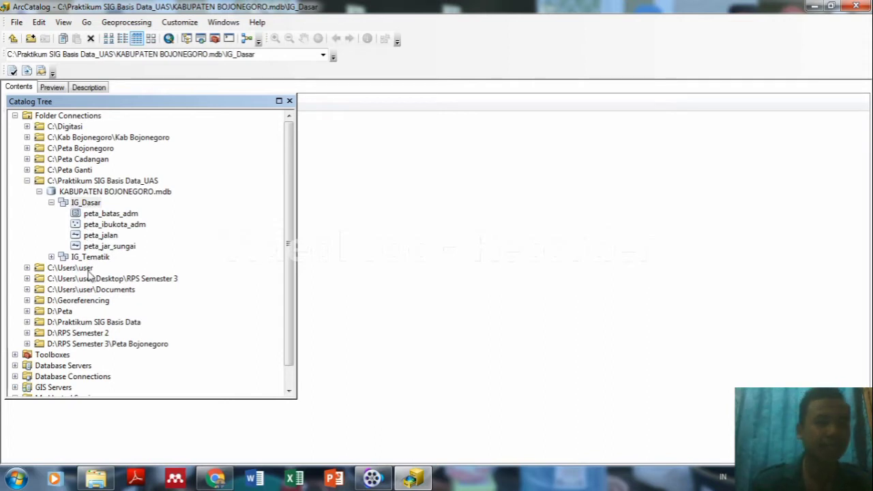
Start a new feature class in IG_Tematik named peta_hujan.
right_click(92, 259)
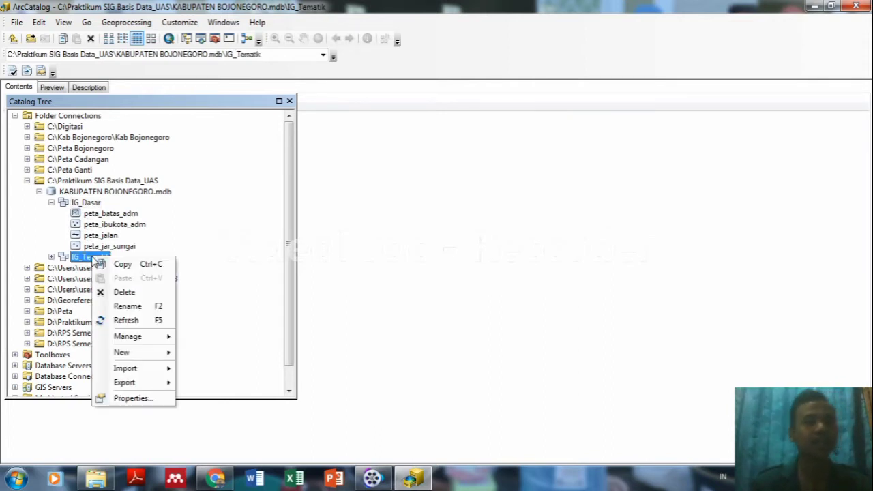
mouse_move(128, 354)
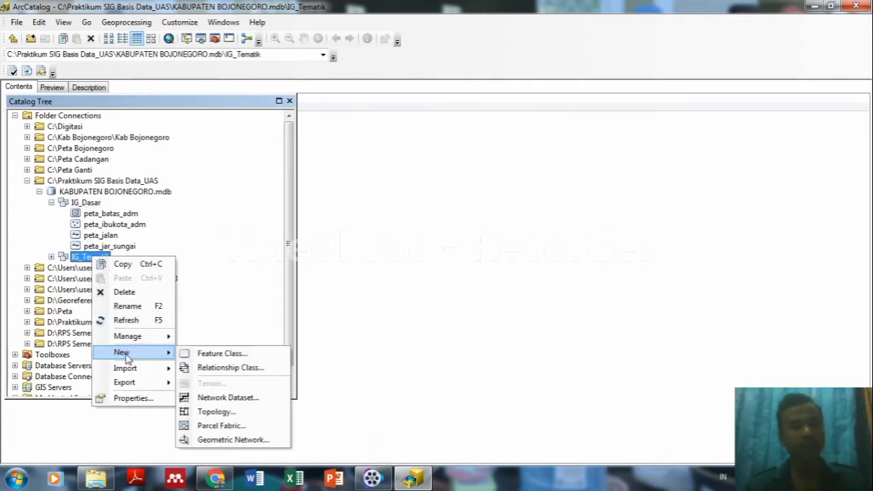
click(202, 353)
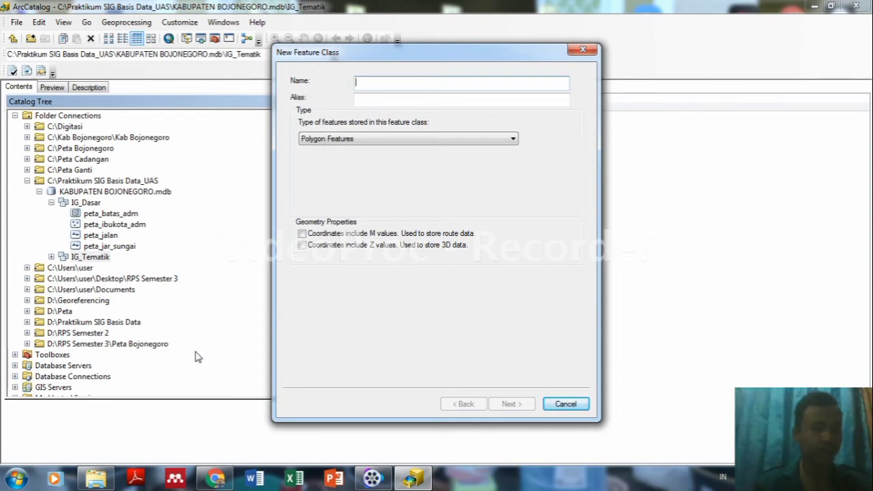
text(pe)
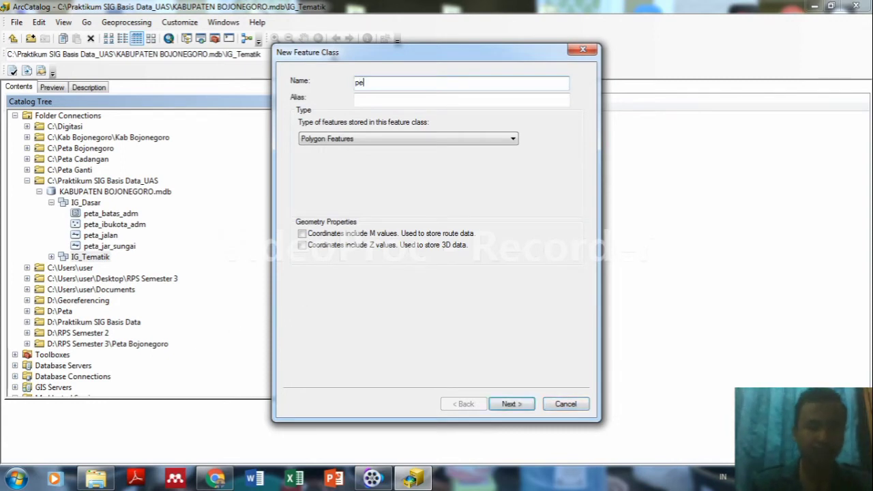
text(ta_b)
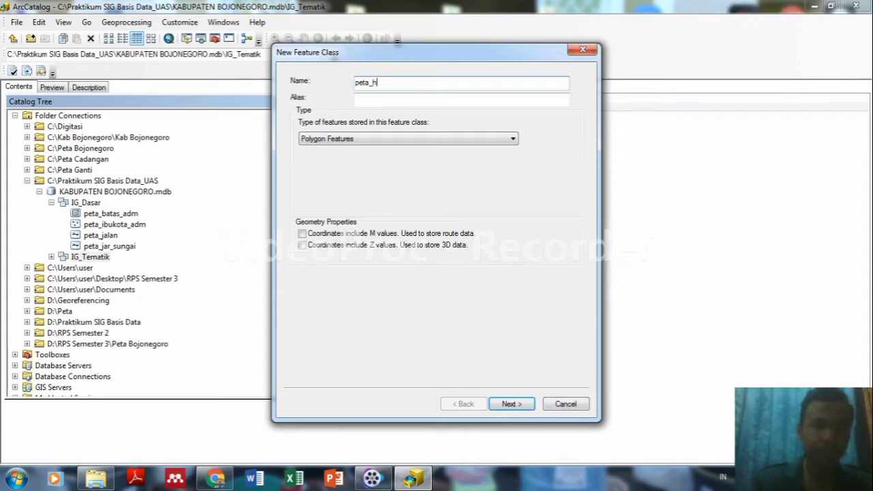
text(ujan)
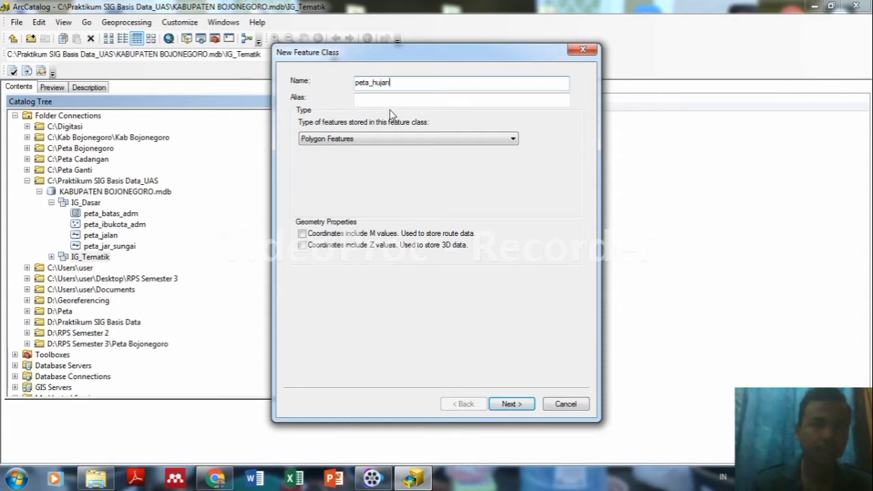
Set the alias to 'Peta Intensitas Hujan', keep Polygon Features, and continue to fields.
click(389, 99)
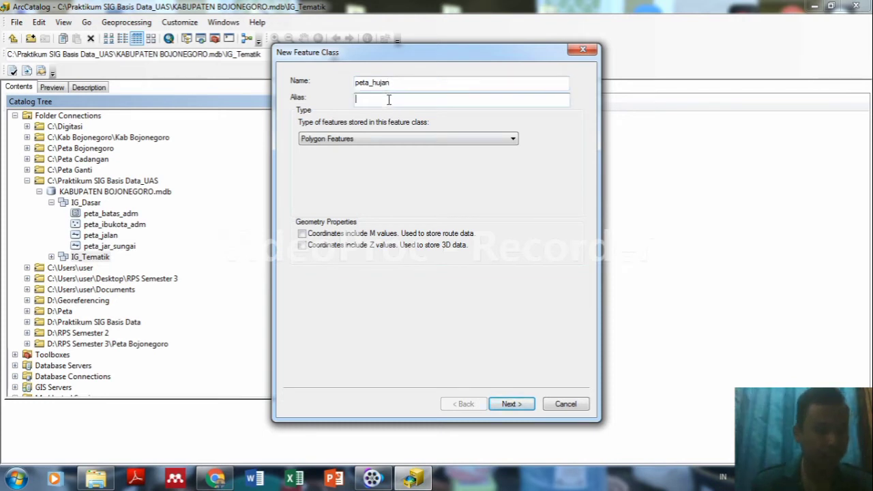
text(Peta IN)
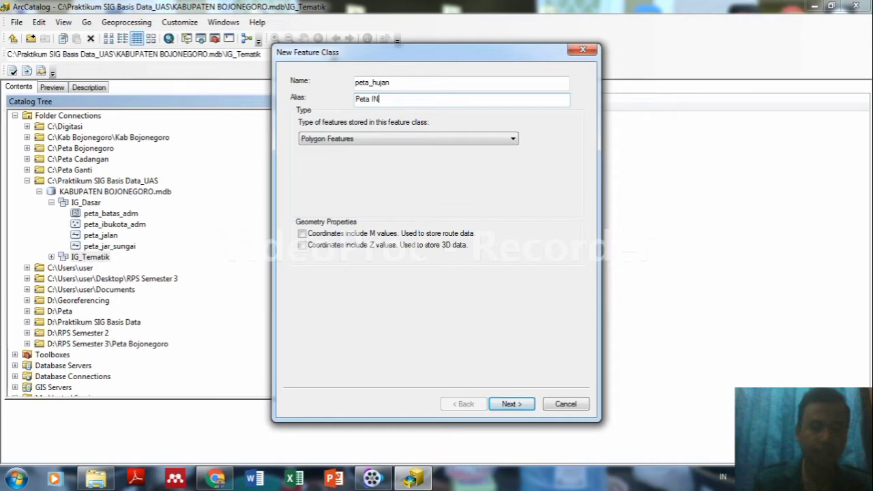
text(sitasi)
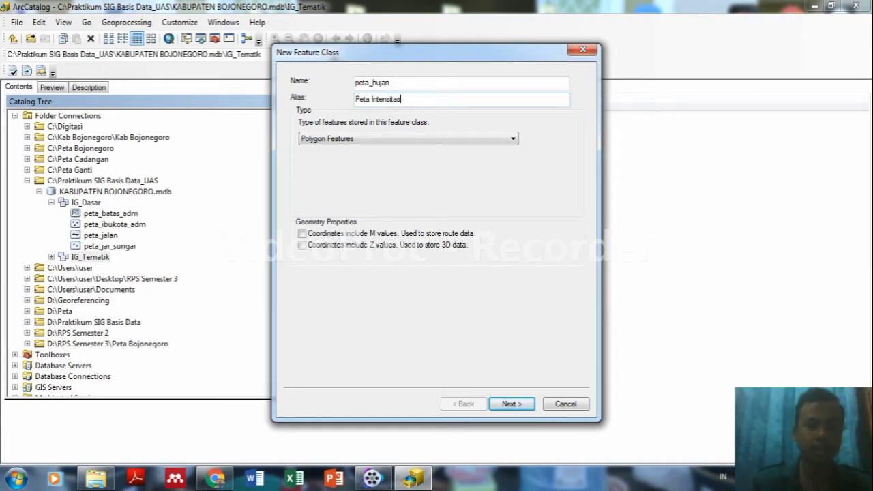
key(BackSpace)
text(hujan)
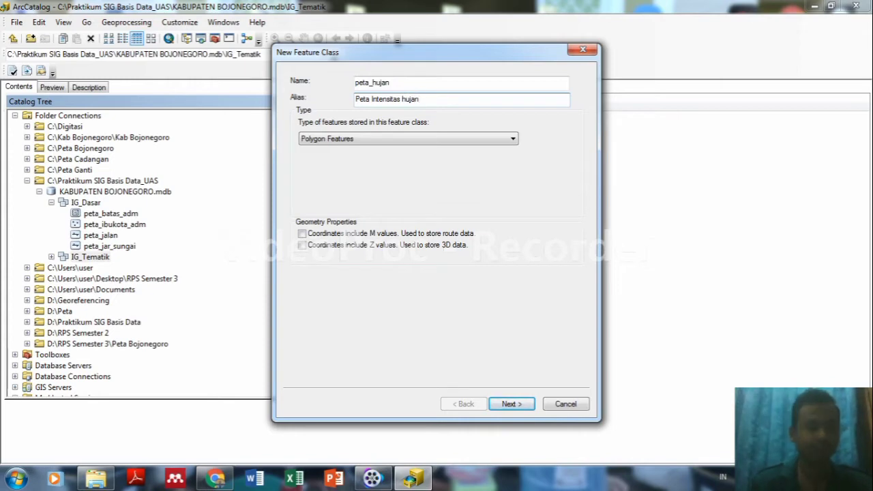
click(404, 99)
key(BackSpace)
text(H)
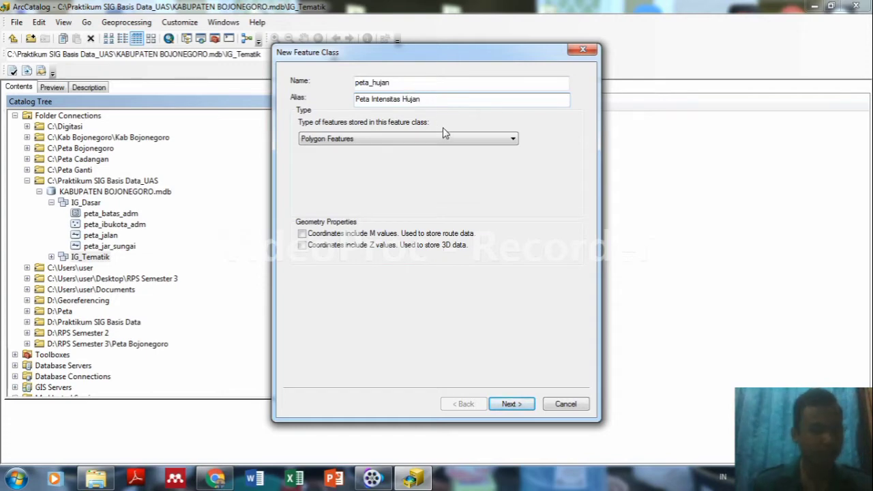
click(477, 140)
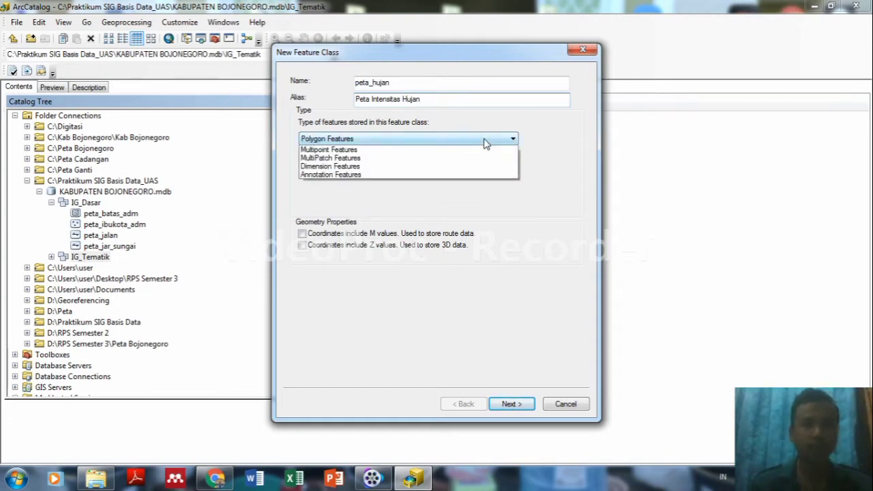
click(375, 150)
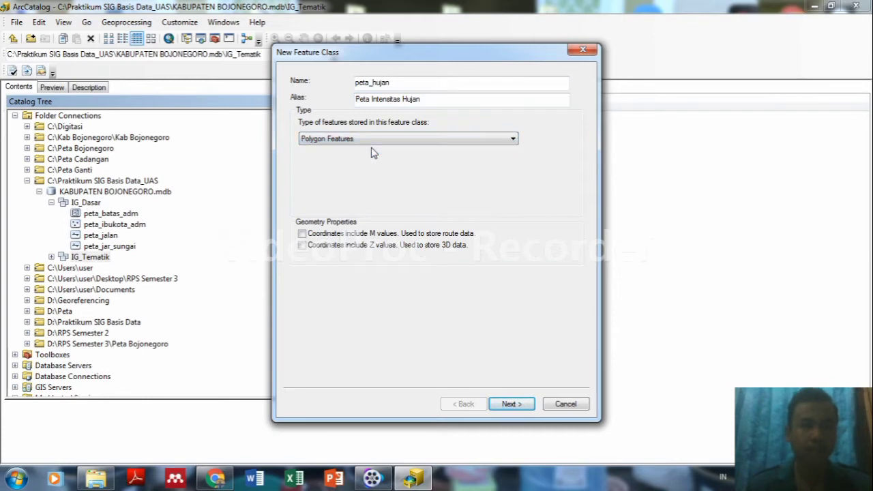
click(511, 404)
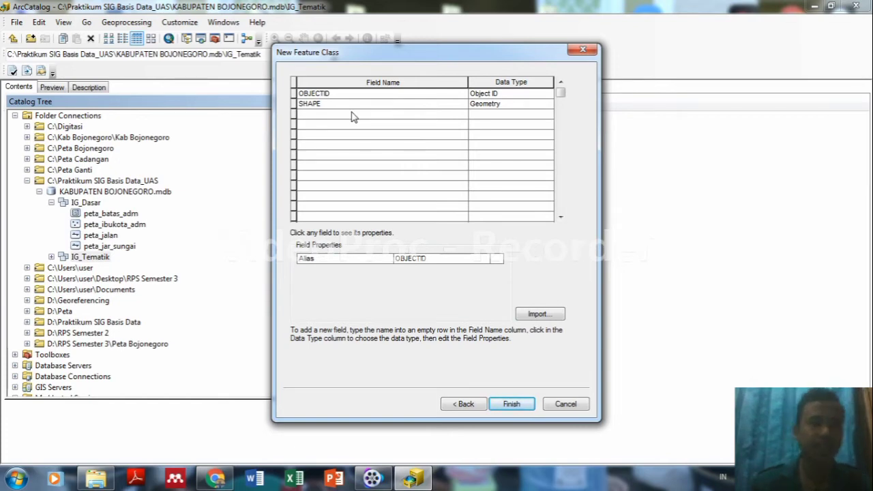
Add a Text field named Kelas_Hujan to peta_hujan.
click(352, 117)
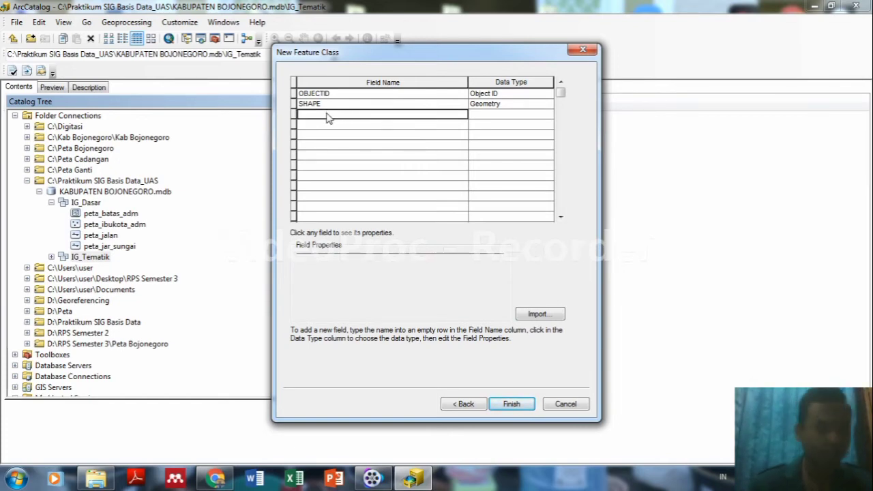
text(ID)
key(BackSpace)
key(BackSpace)
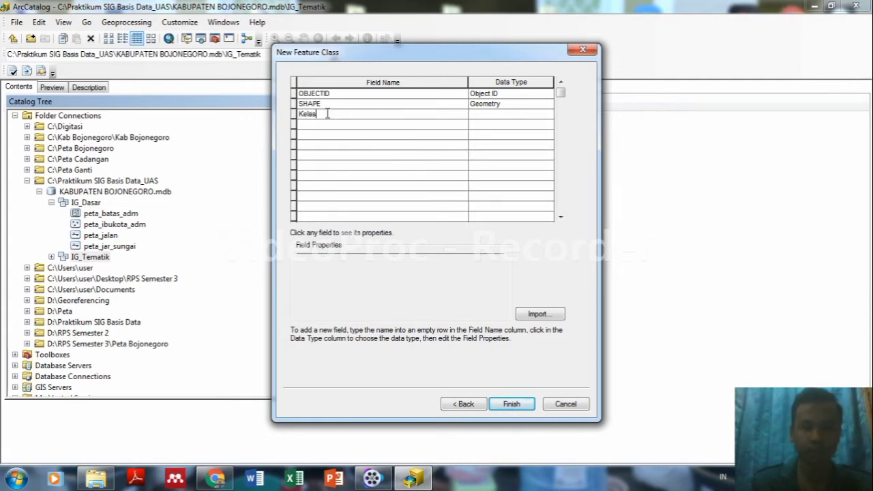
text(Kelas-)
key(BackSpace)
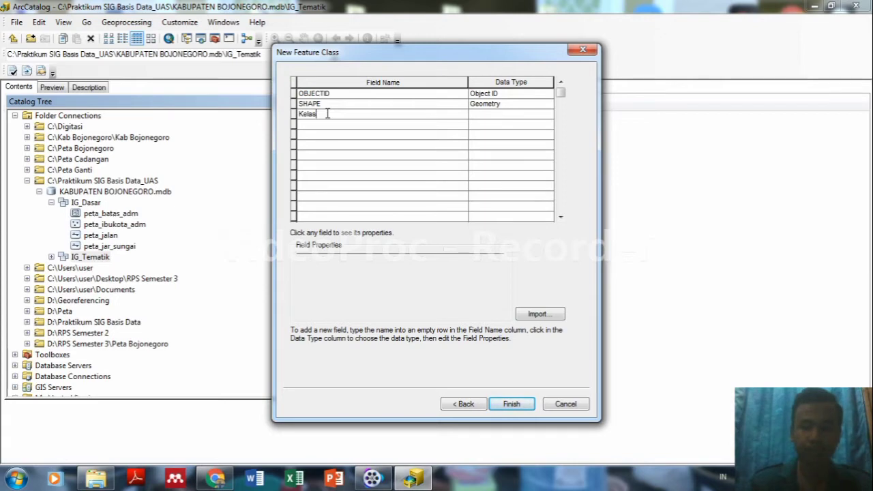
text(_hujan)
key(BackSpace)
key(BackSpace)
key(BackSpace)
key(BackSpace)
key(BackSpace)
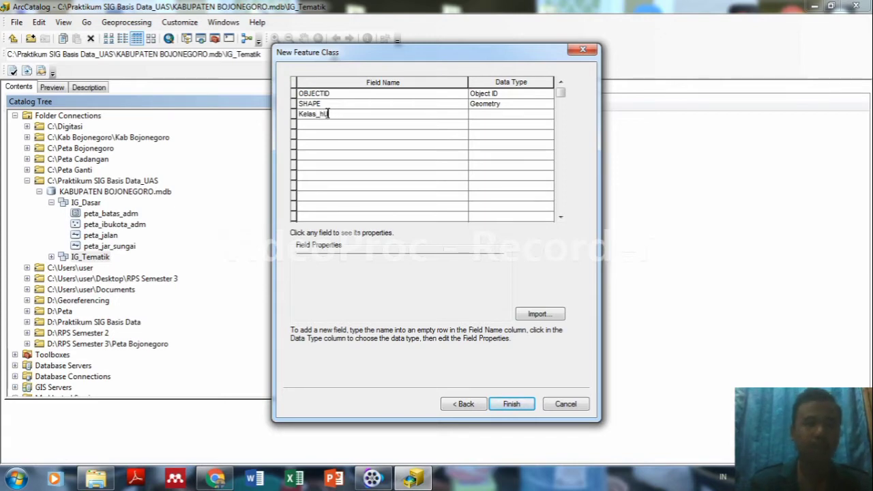
text(Hujan)
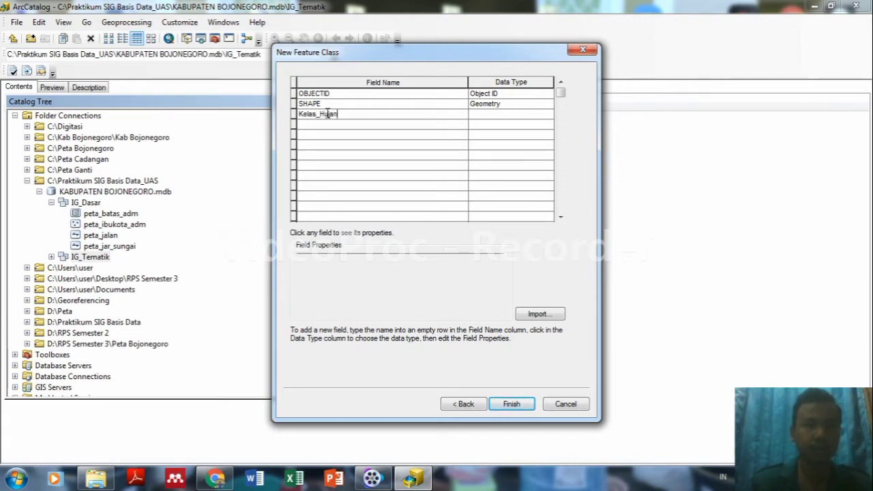
click(324, 127)
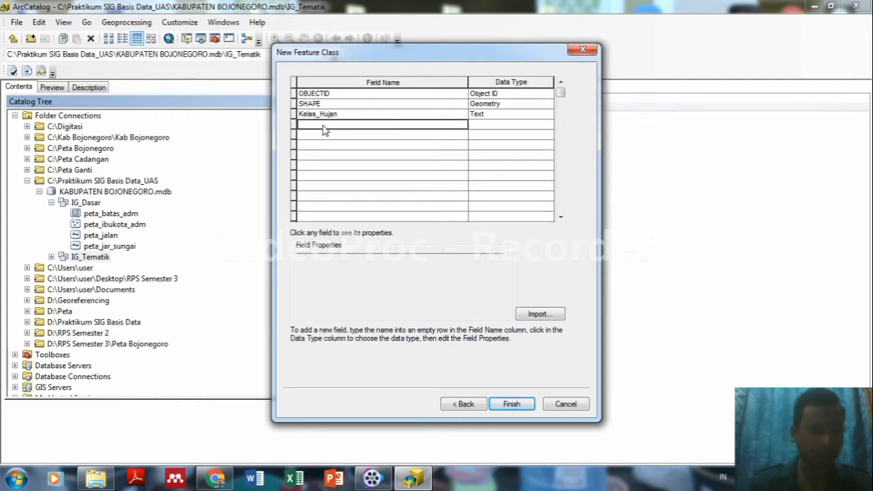
Add Text fields Intensitas_Hujan and Klasifikasi_Hujan below it.
click(324, 125)
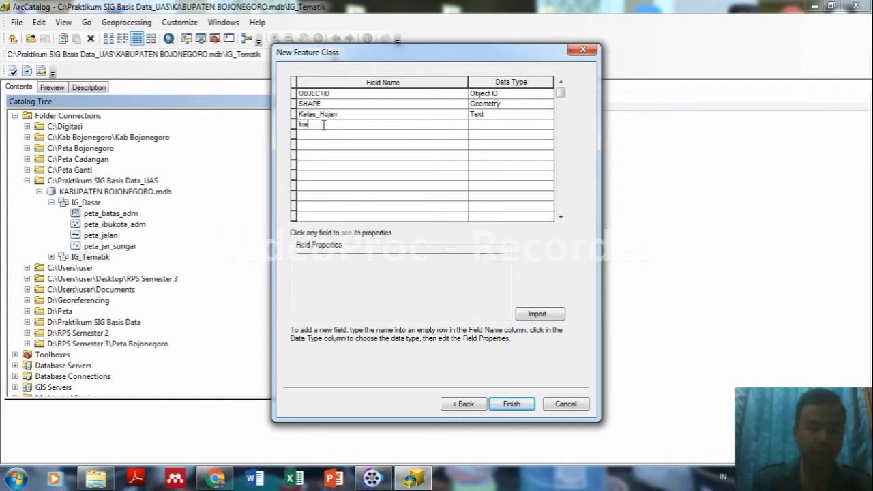
text(Intensit)
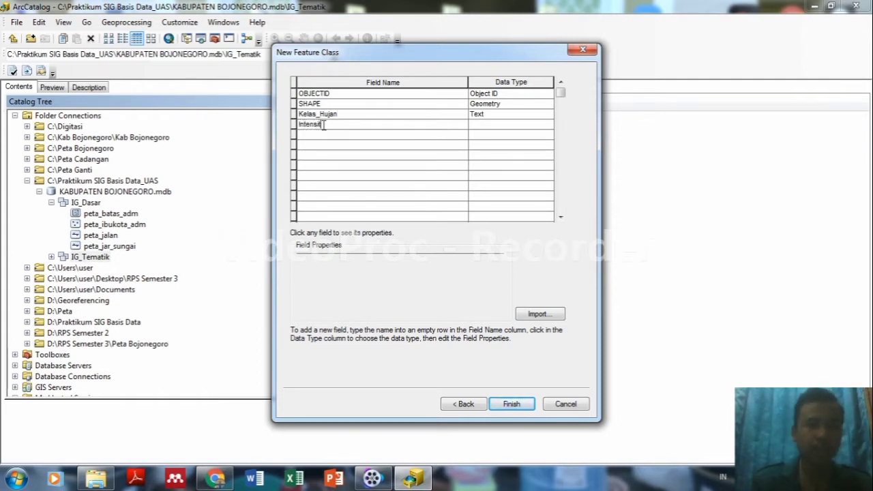
text(as)
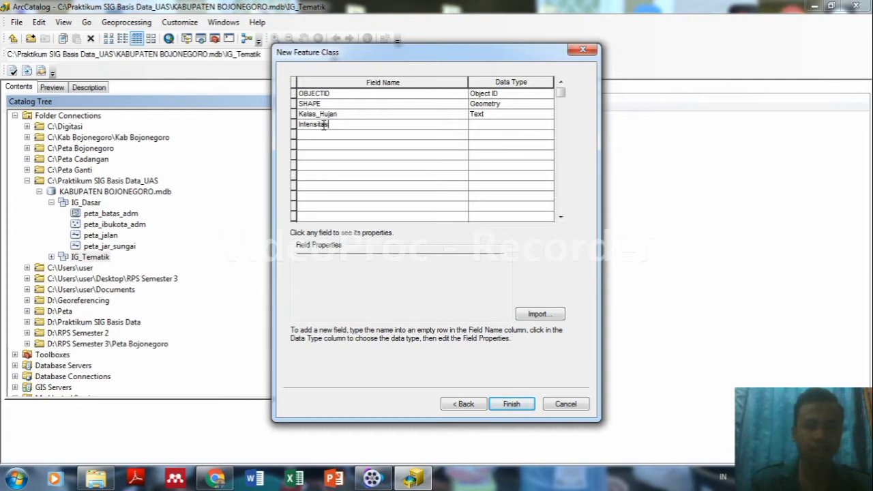
text(_hu)
key(BackSpace)
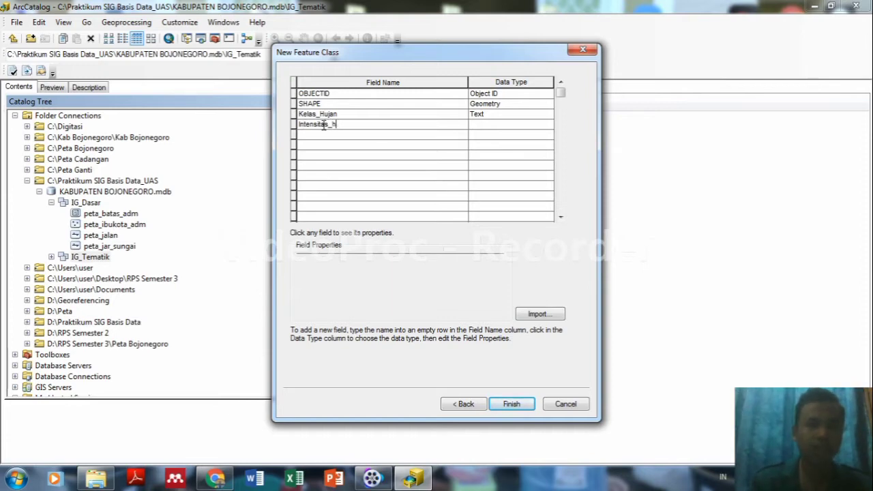
text(u)
key(BackSpace)
key(BackSpace)
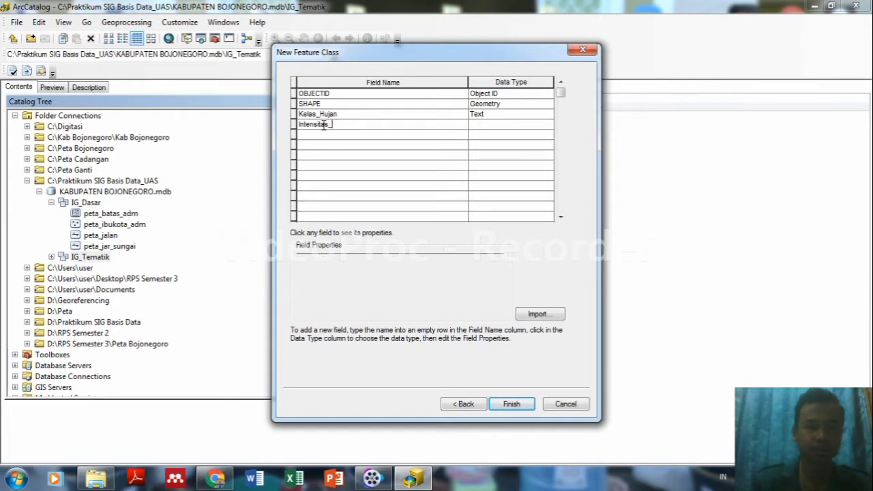
text(H)
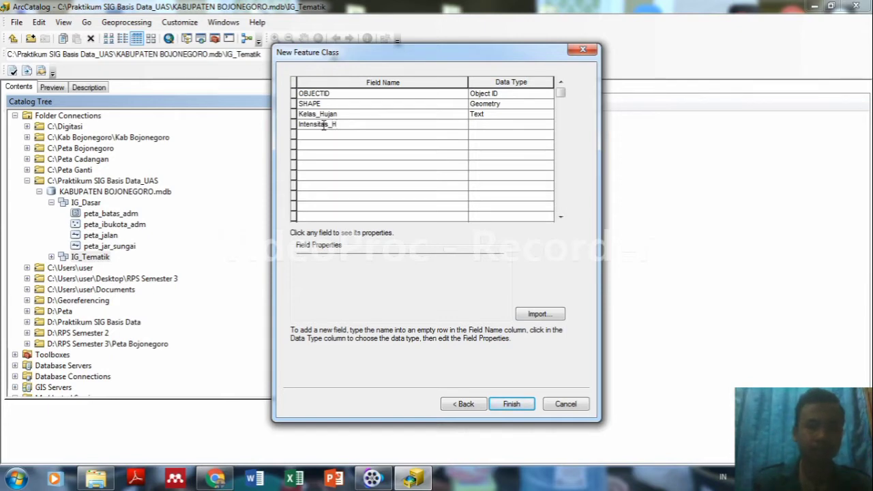
text(ujan)
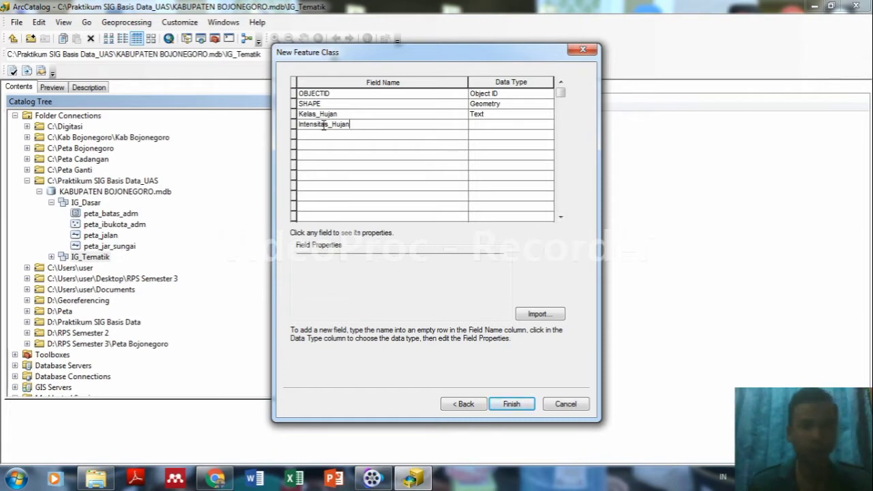
click(324, 139)
text(Kl)
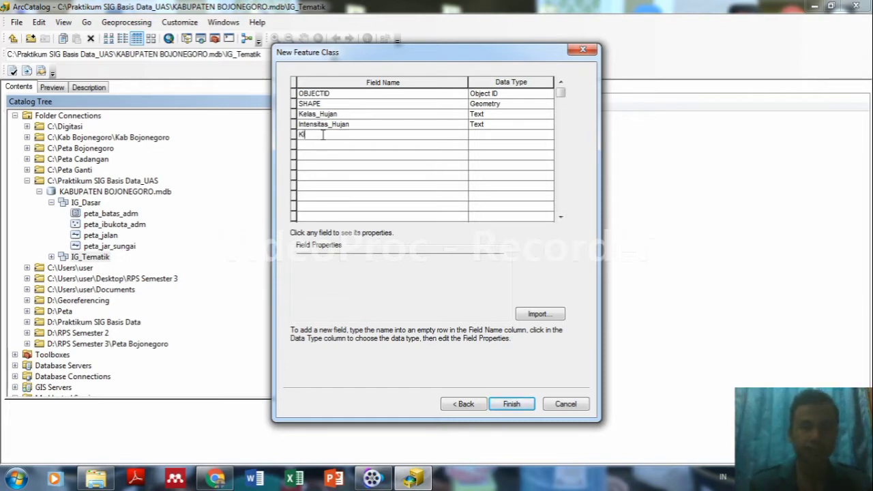
text(asifikasi)
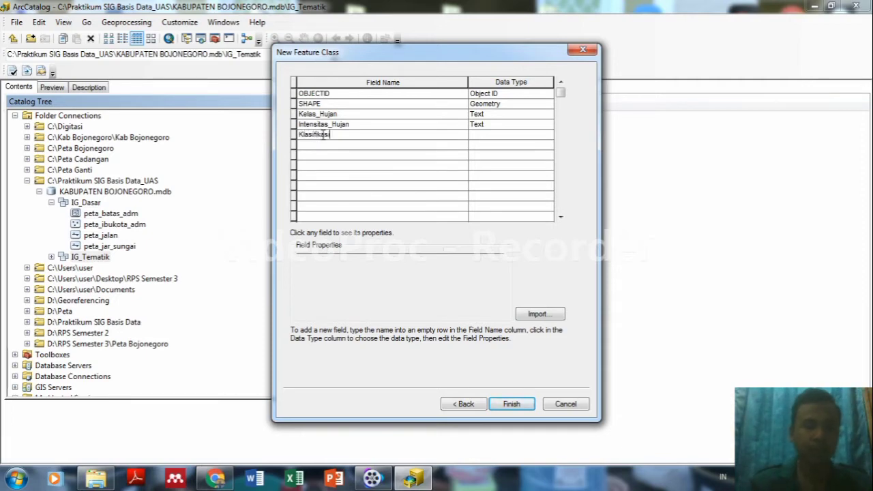
text(_Hujan)
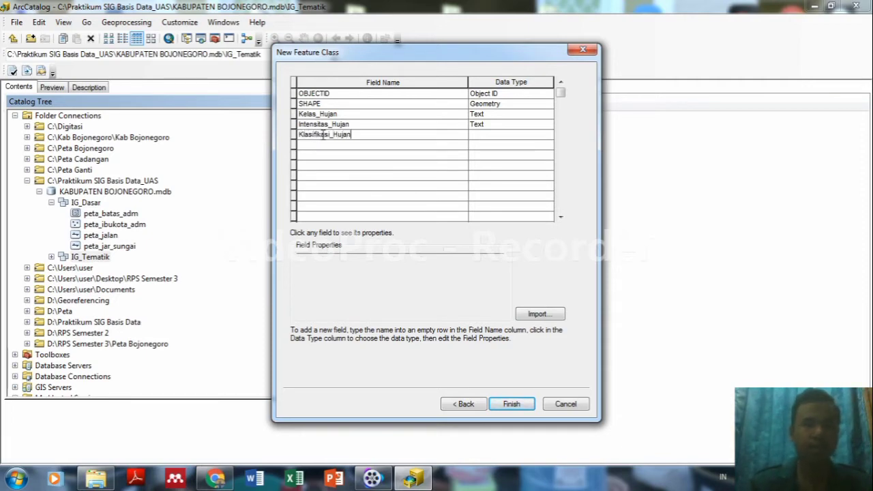
click(324, 146)
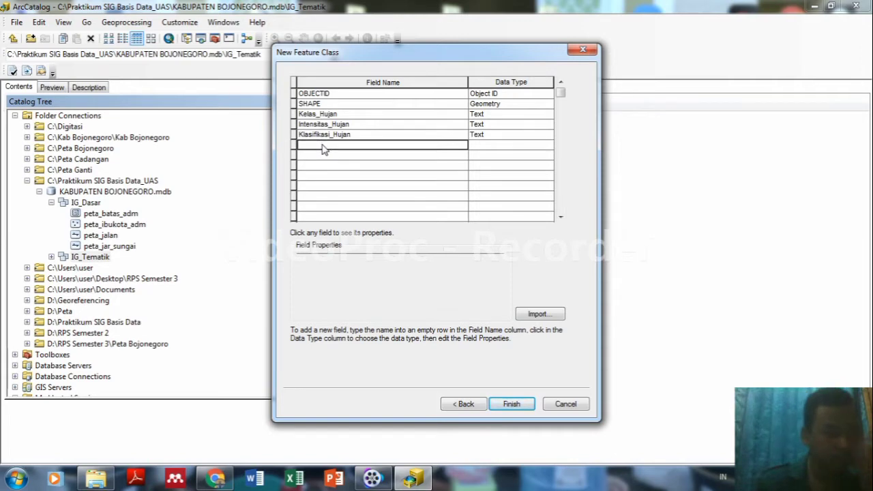
Add Skor_Hujan as a Short Integer field and finish creating peta_hujan.
text(Sk)
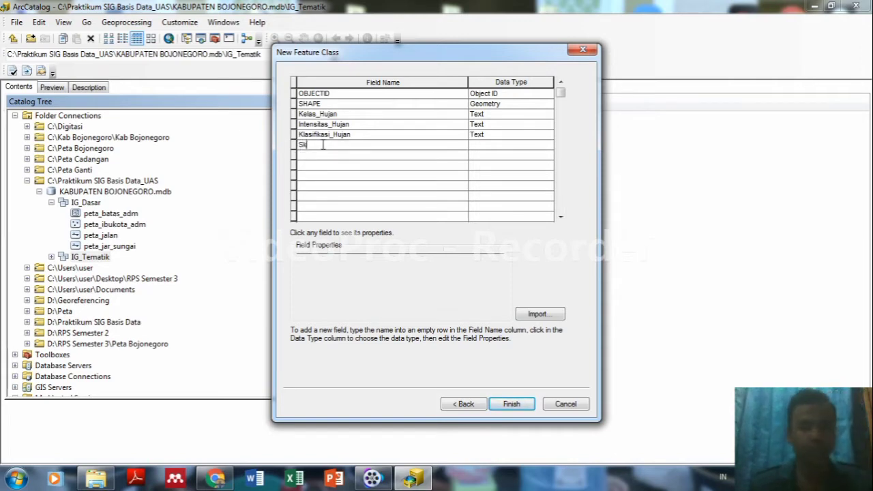
text(or_H)
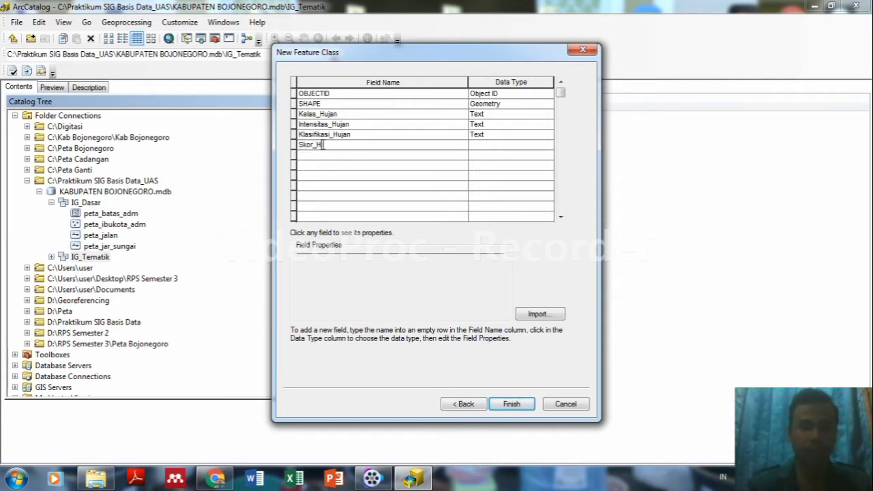
text(ujan)
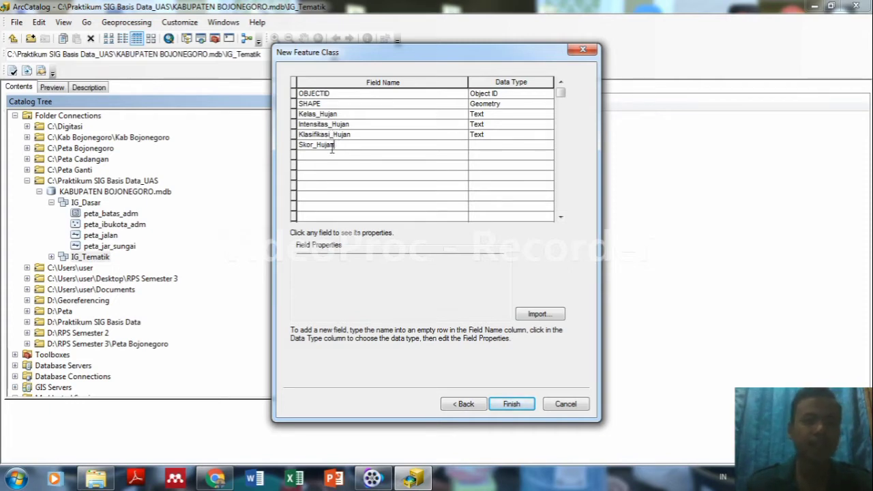
click(477, 146)
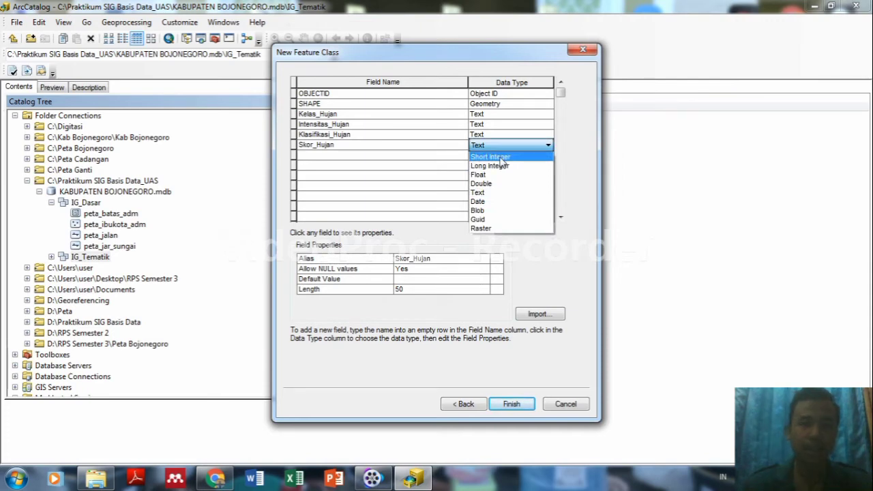
click(501, 157)
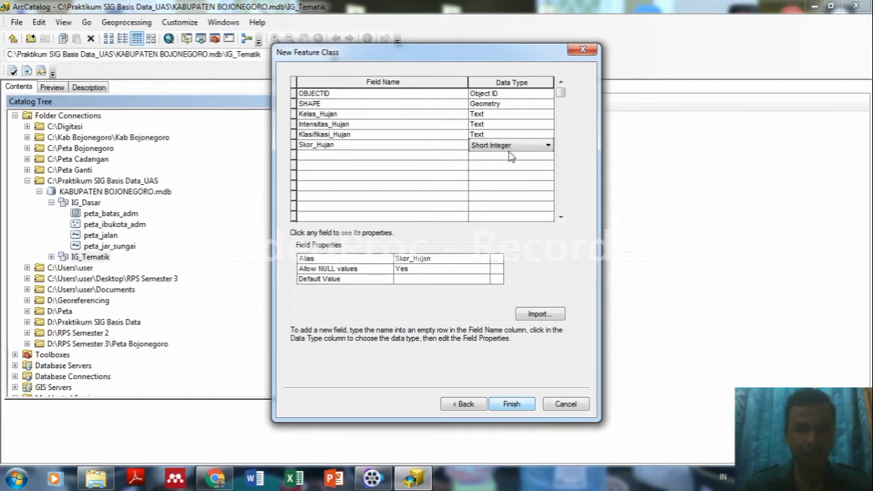
click(399, 115)
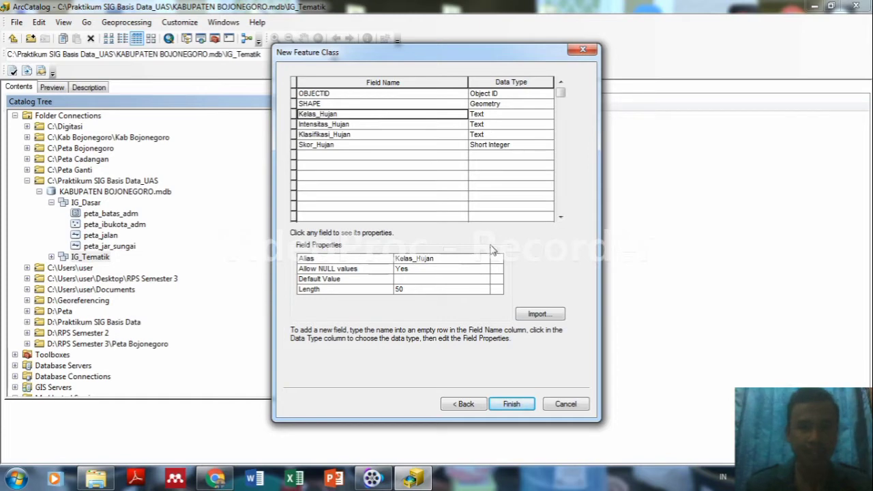
click(511, 403)
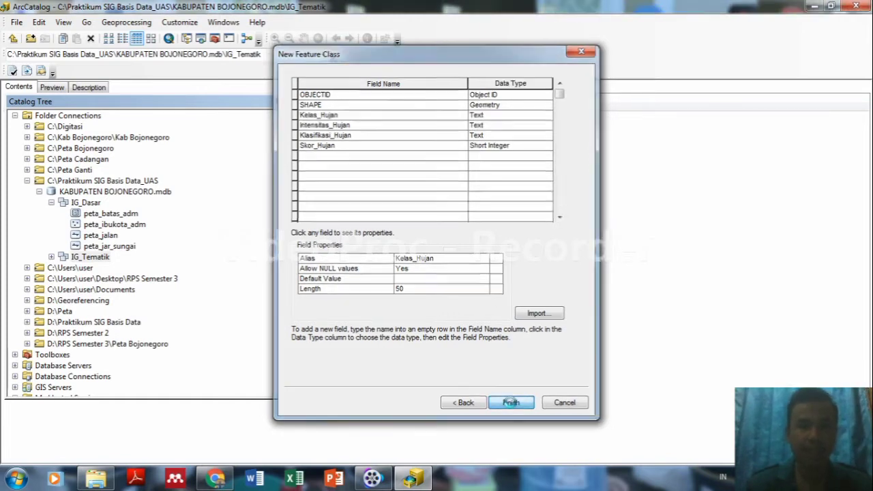
Expand IG_Tematik and start a new feature class named Peta_kem_lereng in it.
click(51, 257)
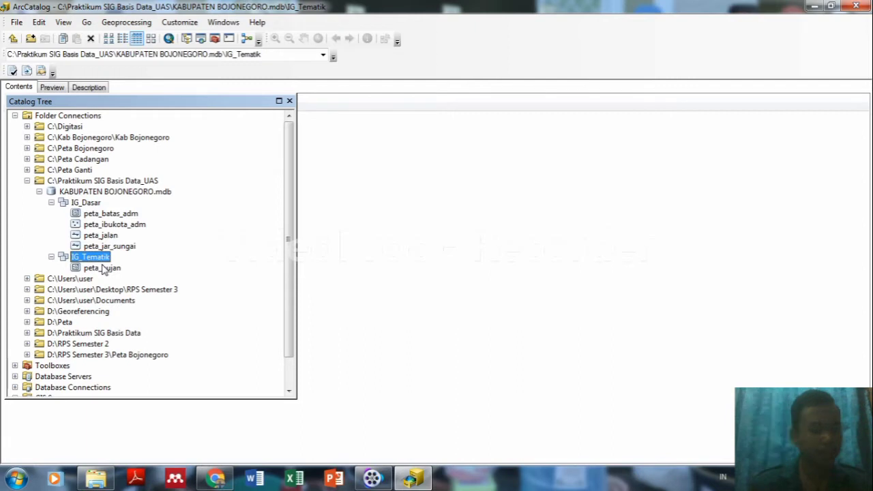
right_click(100, 263)
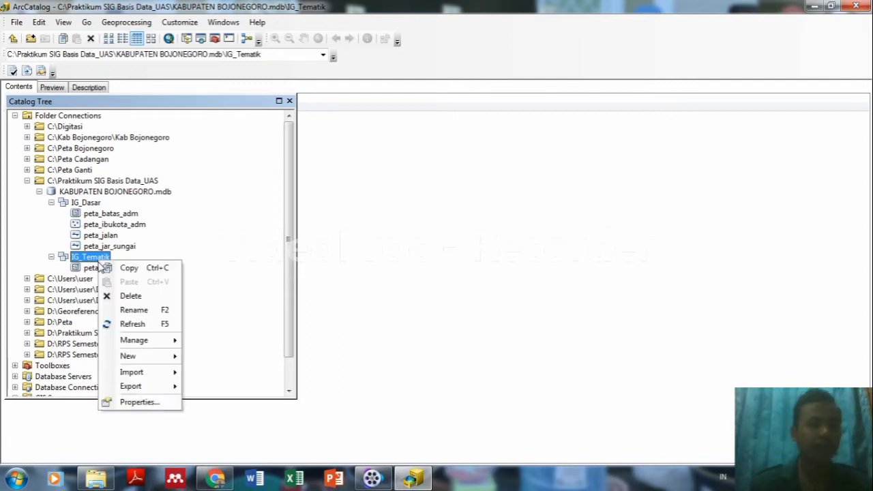
mouse_move(128, 357)
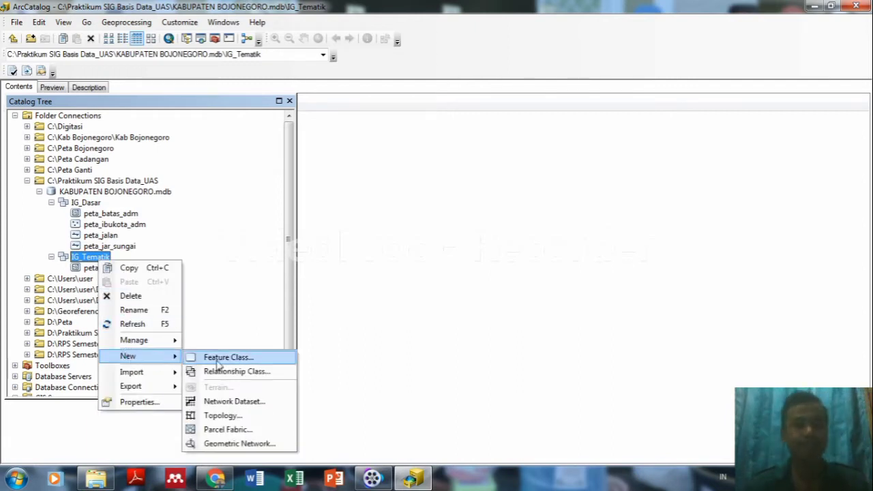
click(229, 358)
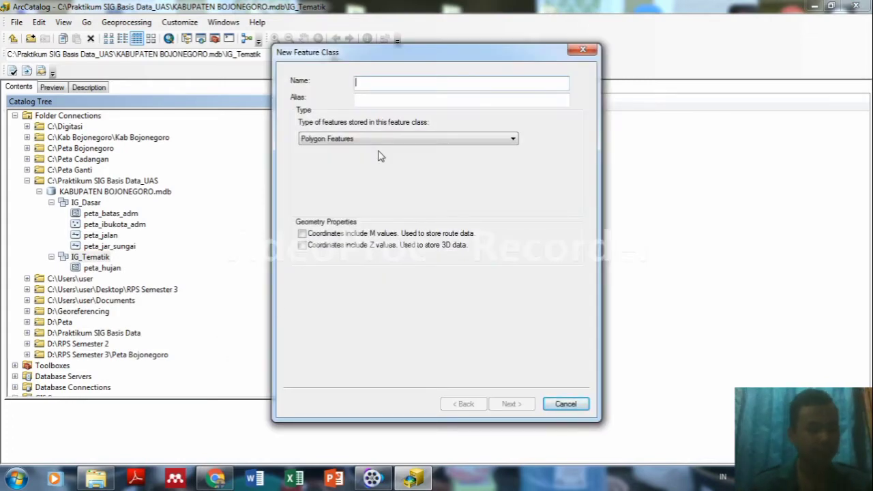
text(Peta_kem_)
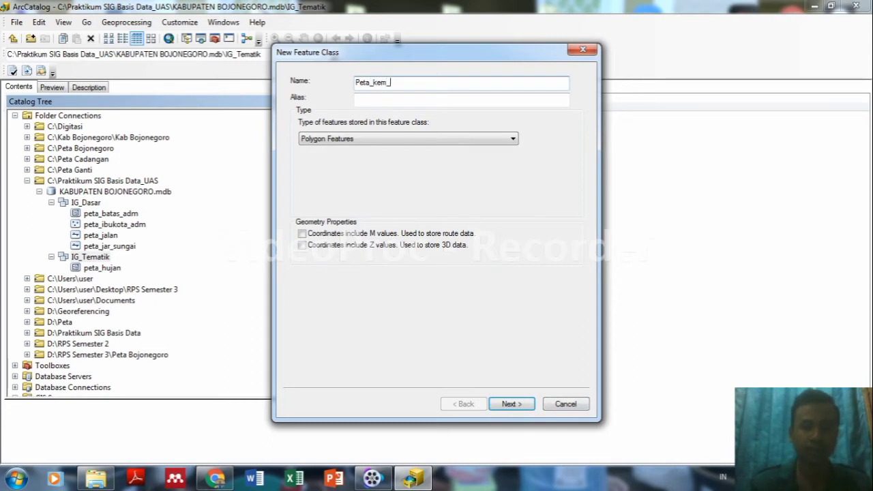
text(lereng)
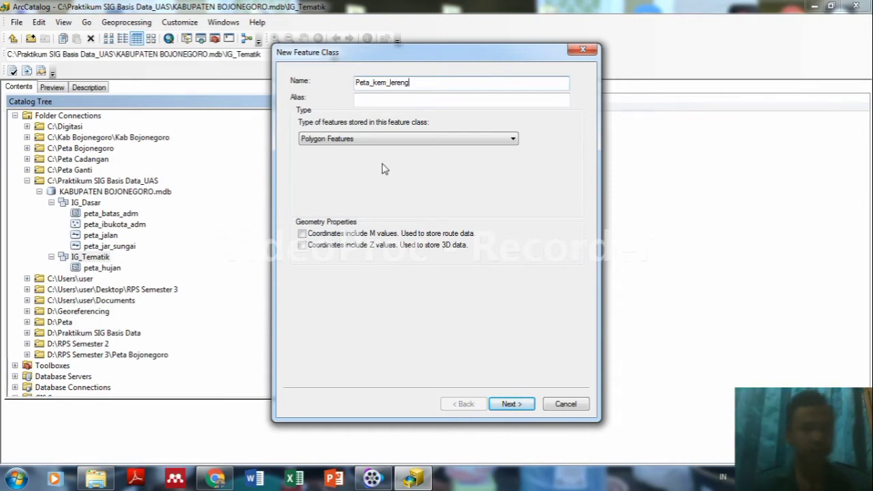
Enter the alias 'Peta Kemiringan Lereng' for Peta_kem_lereng.
click(382, 102)
text(Pe)
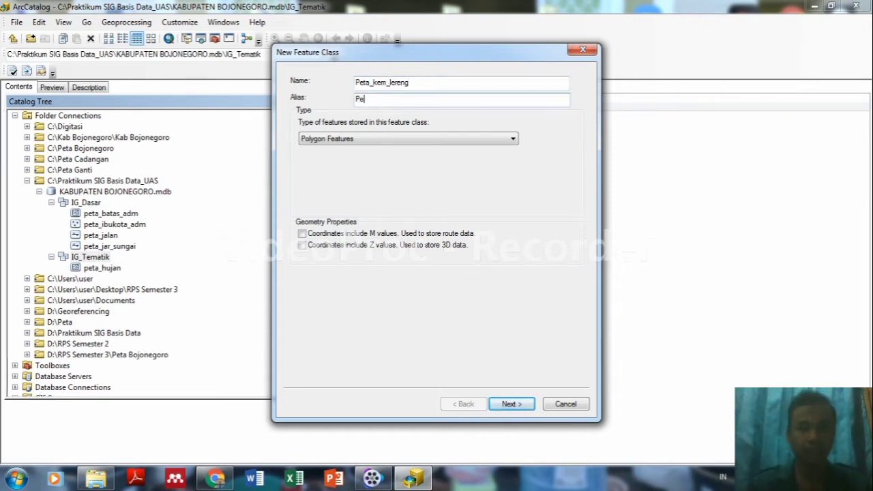
text(ta Kemi)
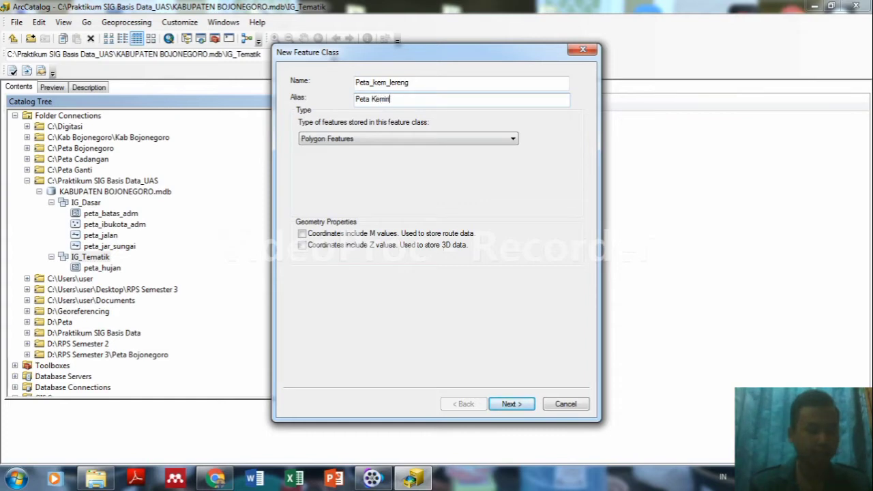
text(r)
key(BackSpace)
key(BackSpace)
key(BackSpace)
key(BackSpace)
key(BackSpace)
key(BackSpace)
key(BackSpace)
key(BackSpace)
key(BackSpace)
key(BackSpace)
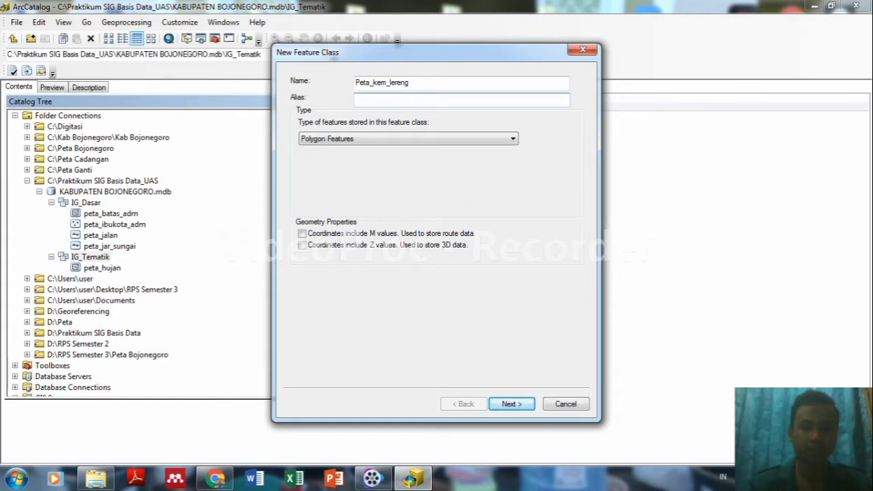
text(KE)
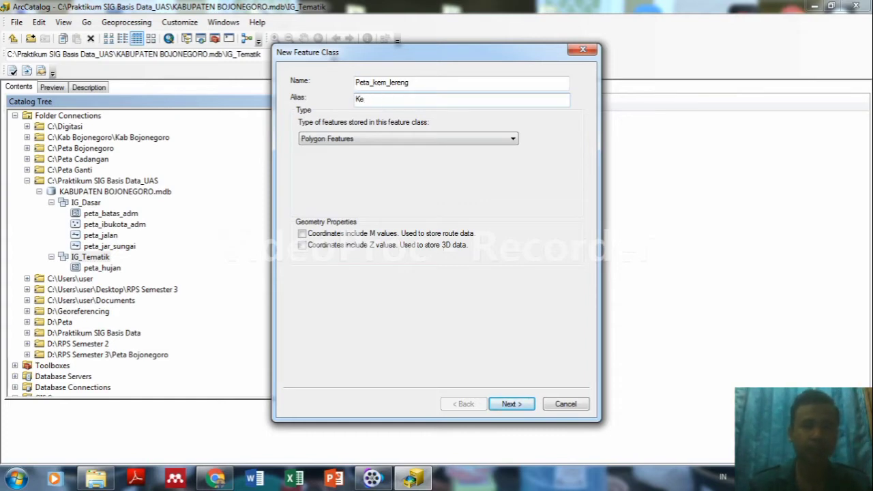
text(miringan Lereng)
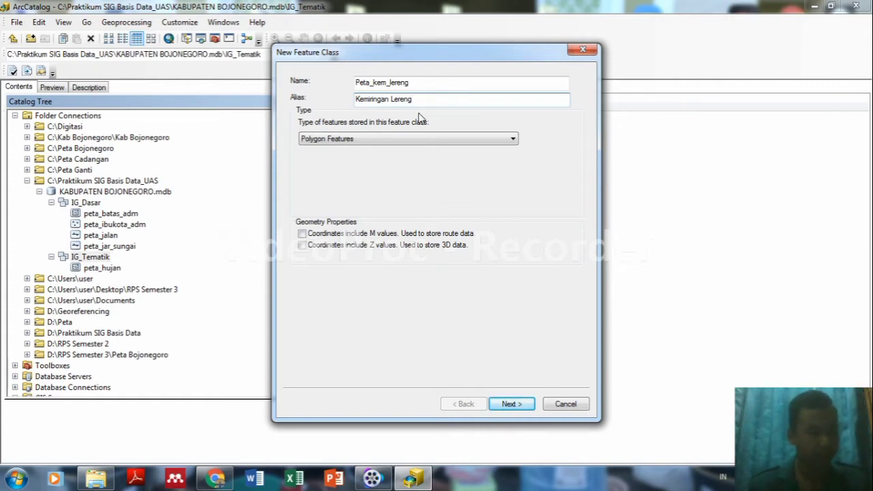
click(356, 100)
text(Peta)
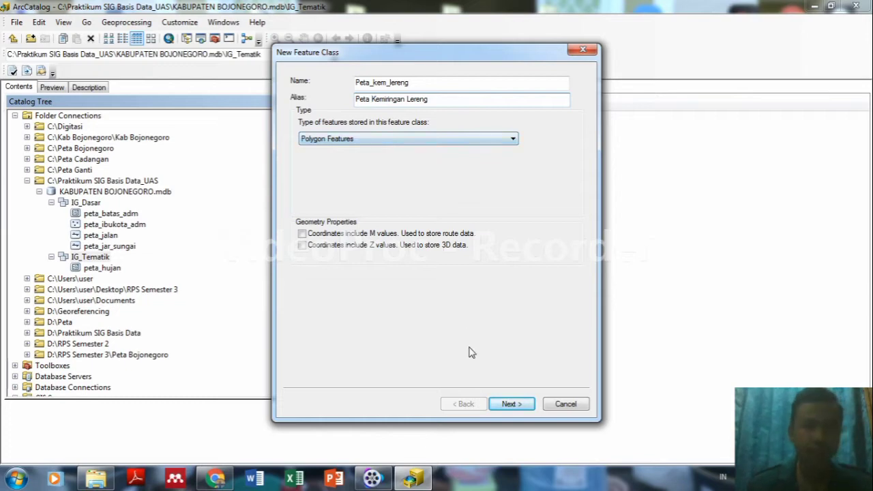
Move to the fields page and add a Text field Kemiringan_Lereng.
click(506, 405)
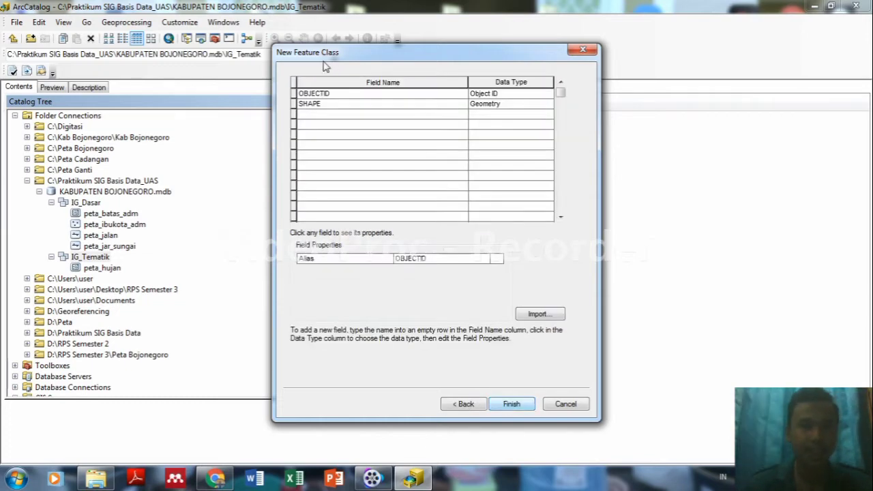
click(321, 115)
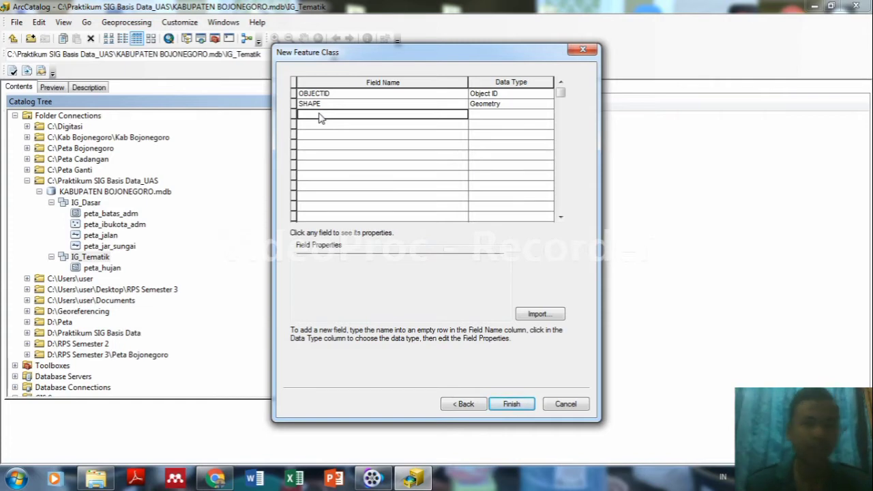
text(Kem)
text(minga)
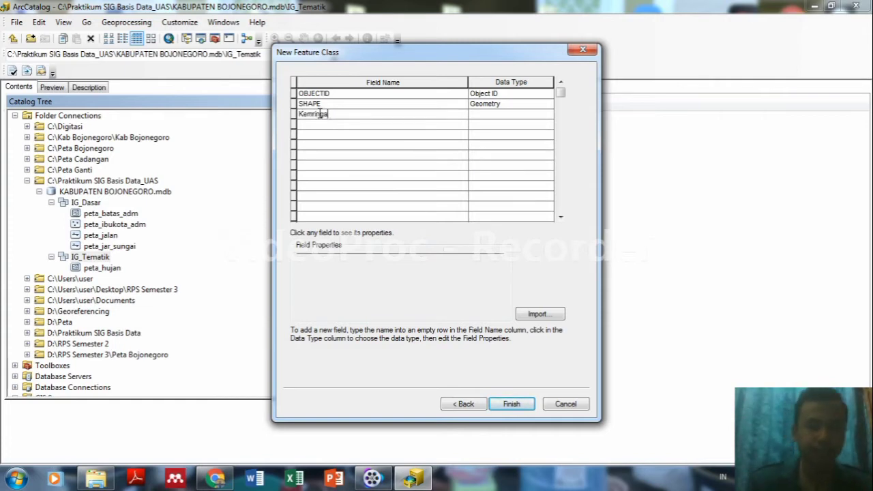
text(n)
key(BackSpace)
key(BackSpace)
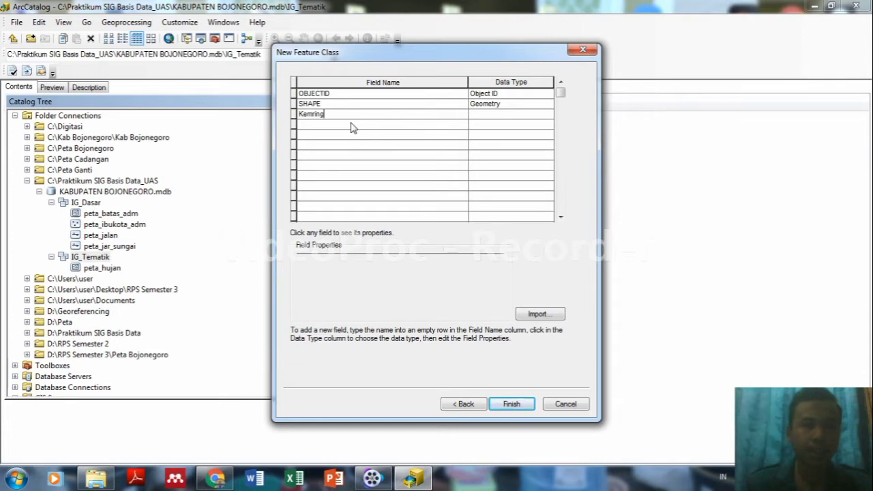
text(a)
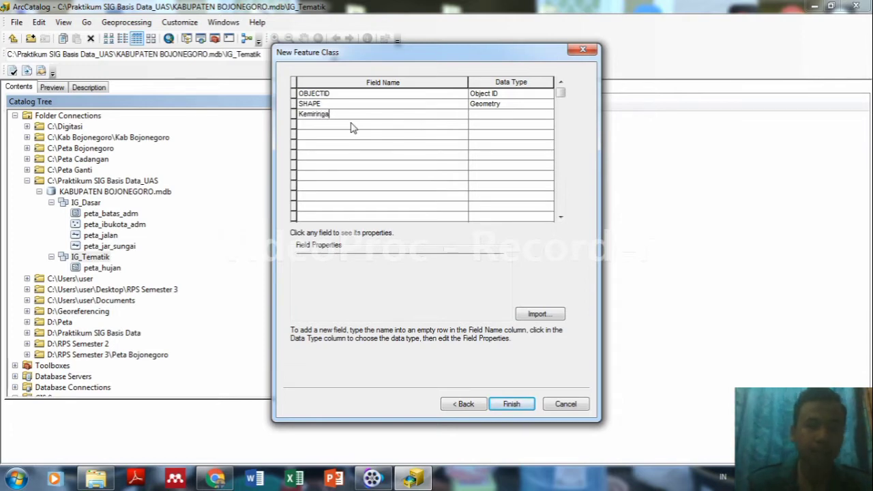
text(n_Le)
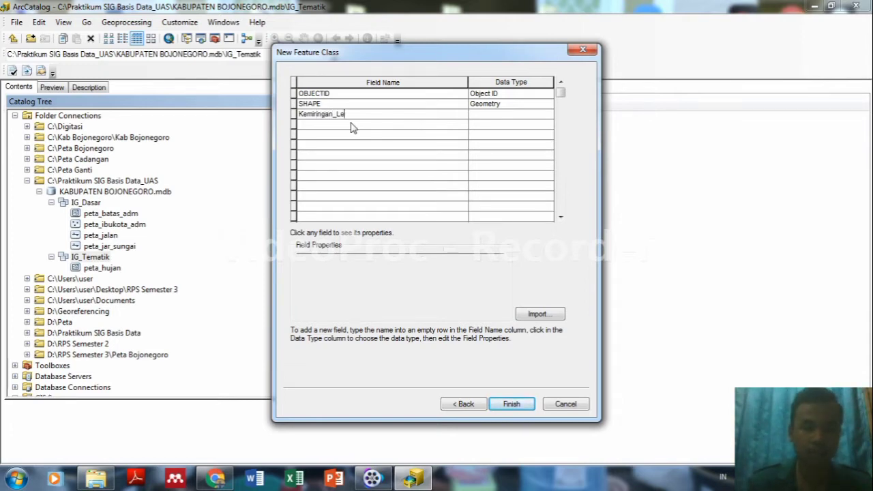
text(reng)
click(368, 127)
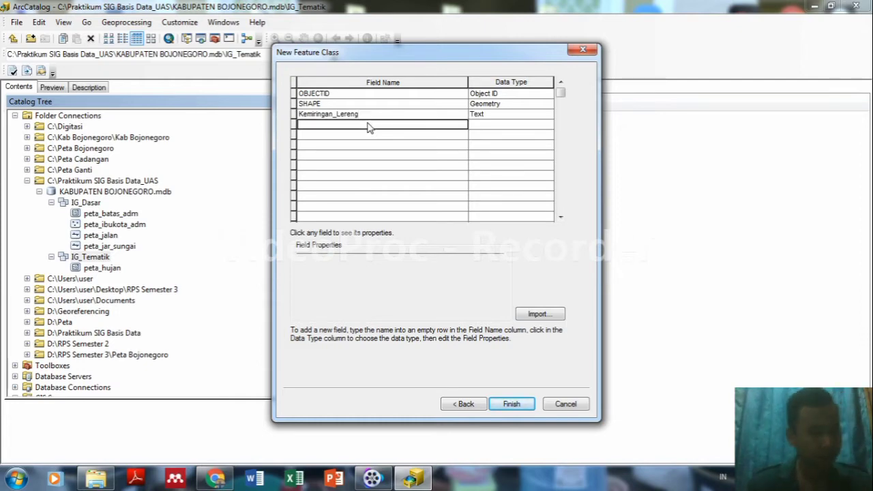
Add Text field Klasifikasi_Lereng and Short Integer Skor_Lereng, then create Peta_kem_lereng.
text(K)
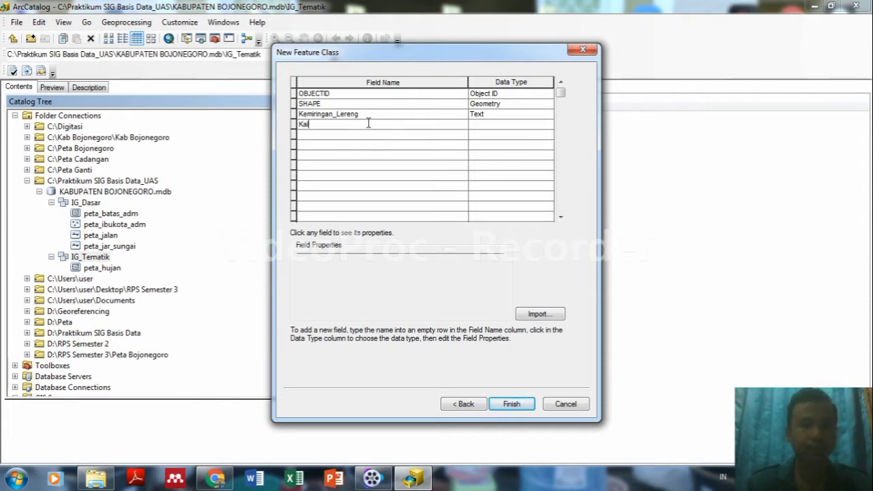
text(a)
key(BackSpace)
text(lasi)
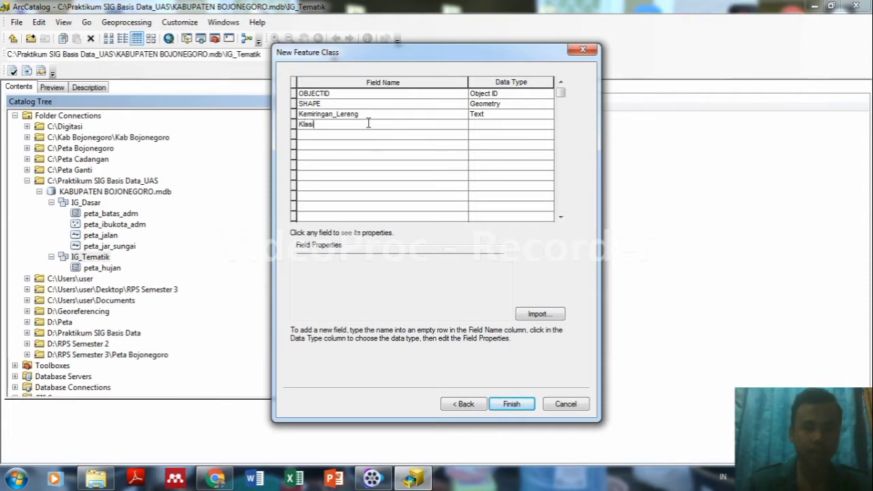
text(fikasi_L)
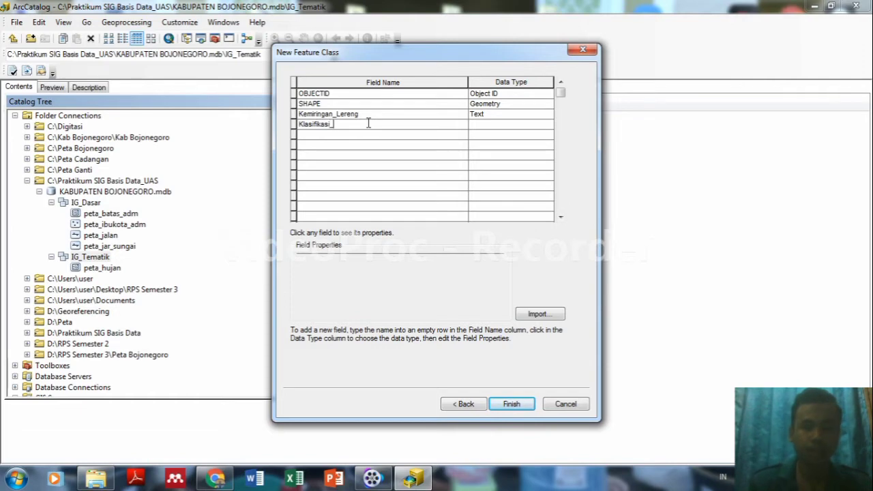
text(ere)
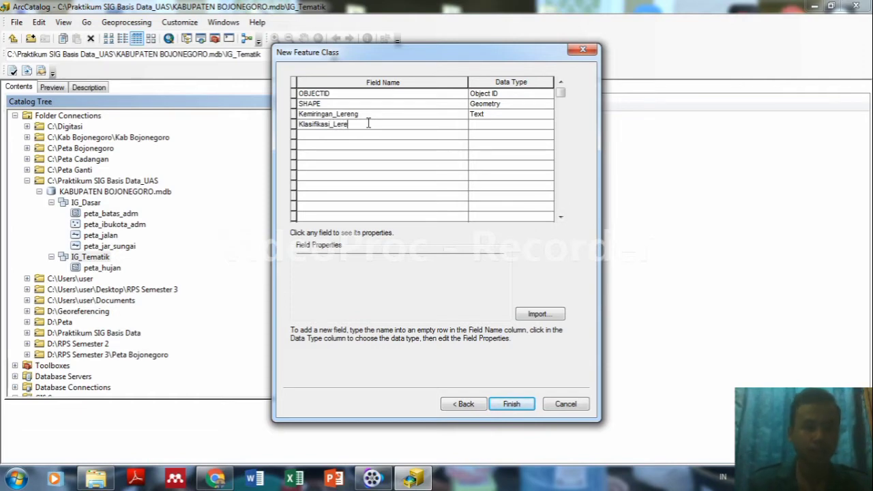
text(ng)
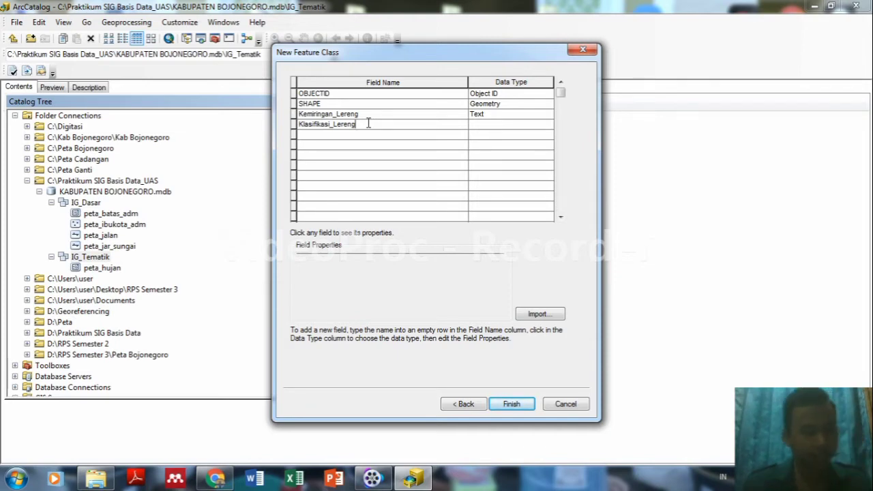
click(349, 136)
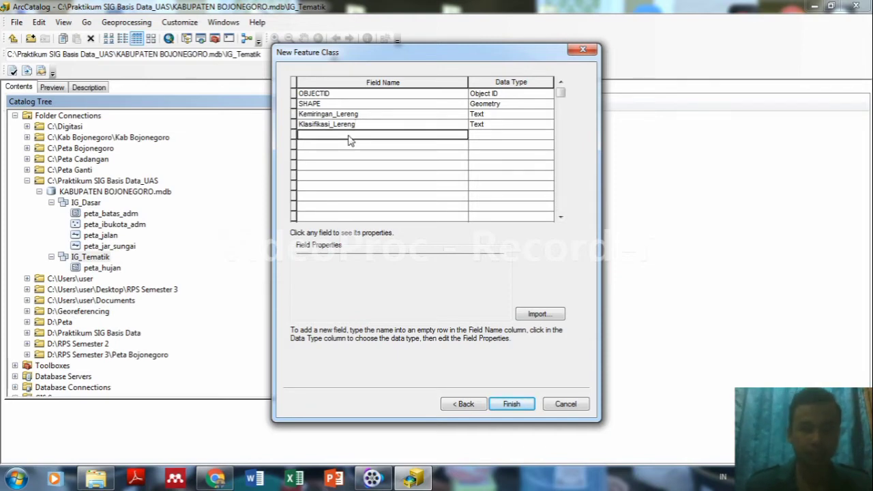
text(Skor)
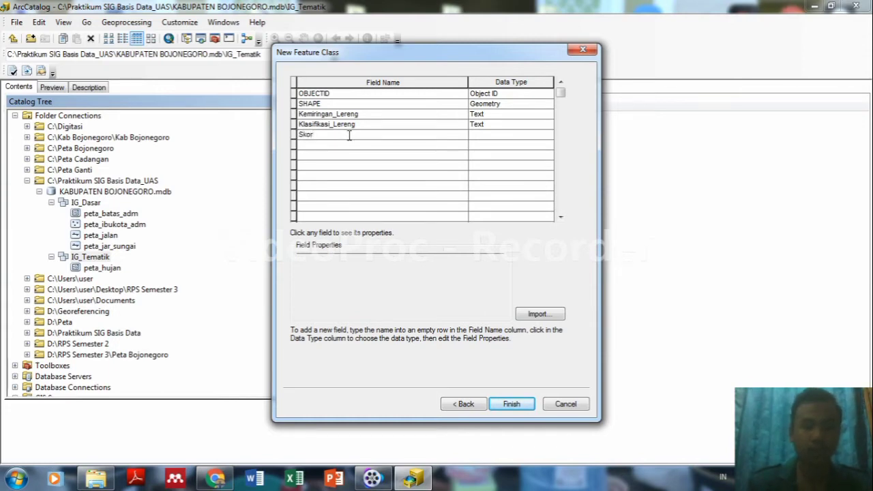
text(_Leren)
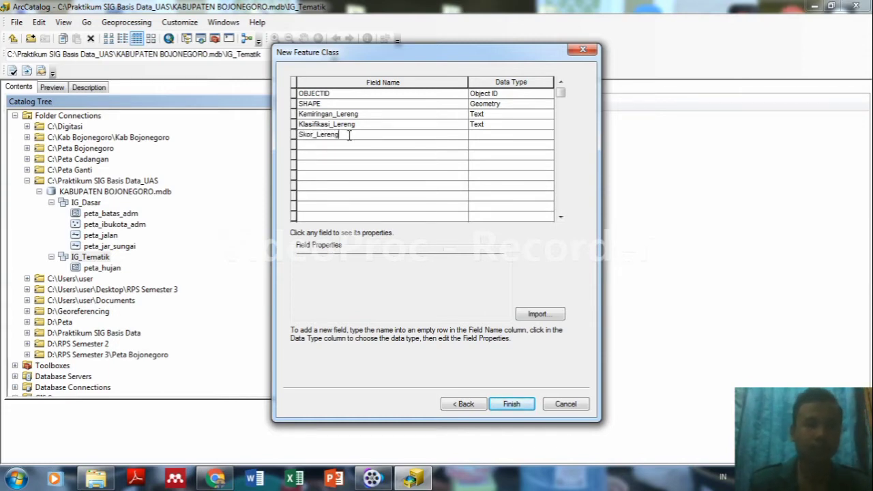
text(g)
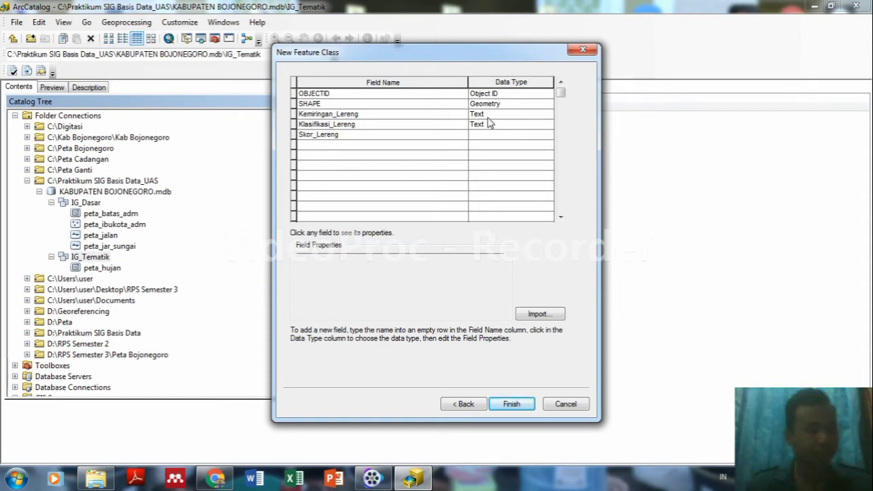
click(485, 138)
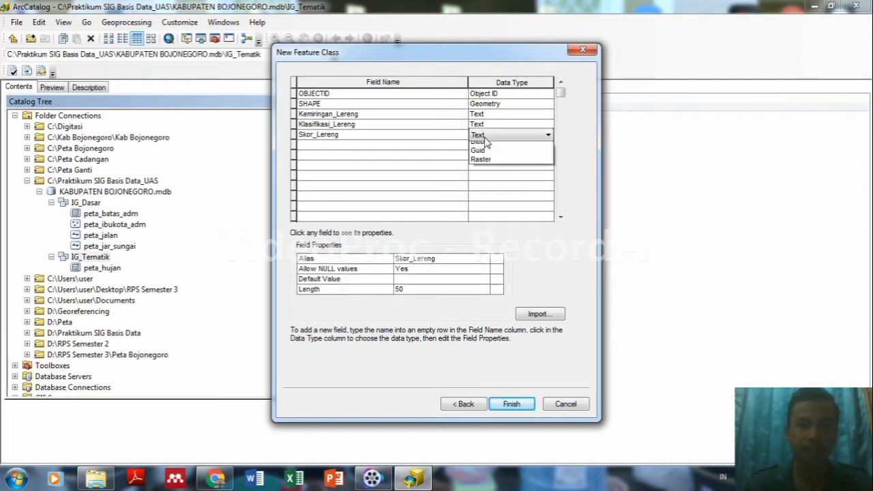
click(499, 147)
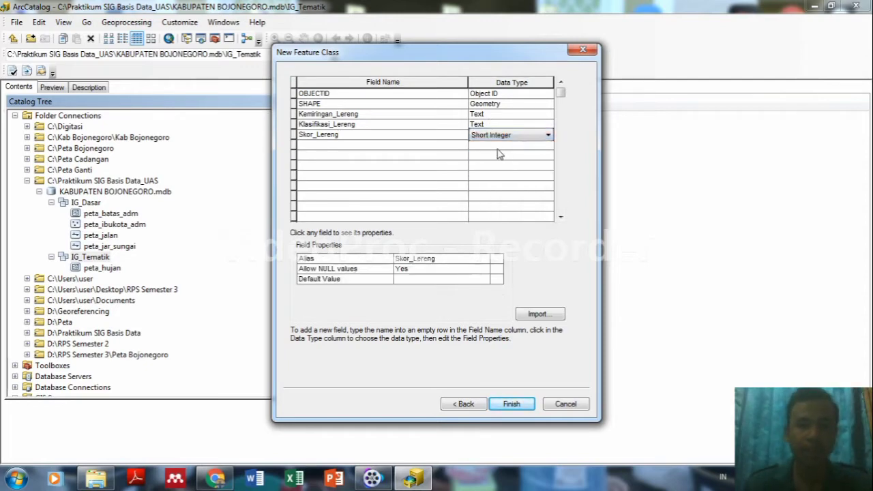
click(505, 404)
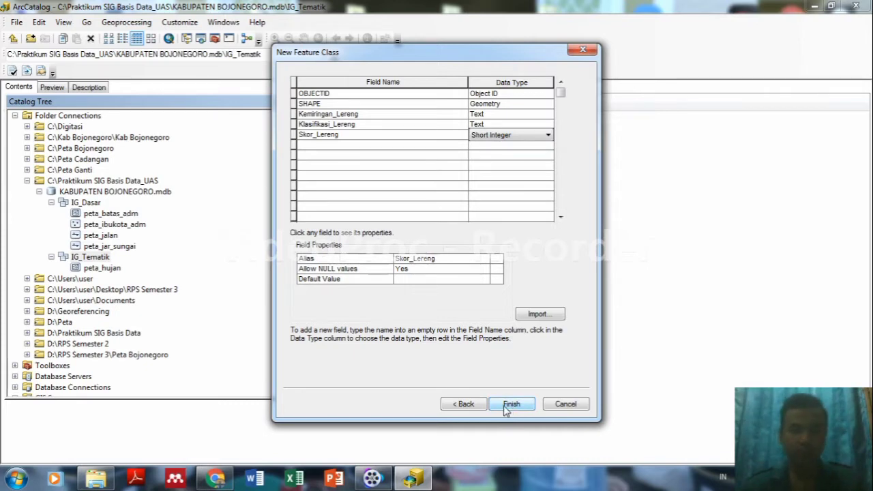
click(510, 404)
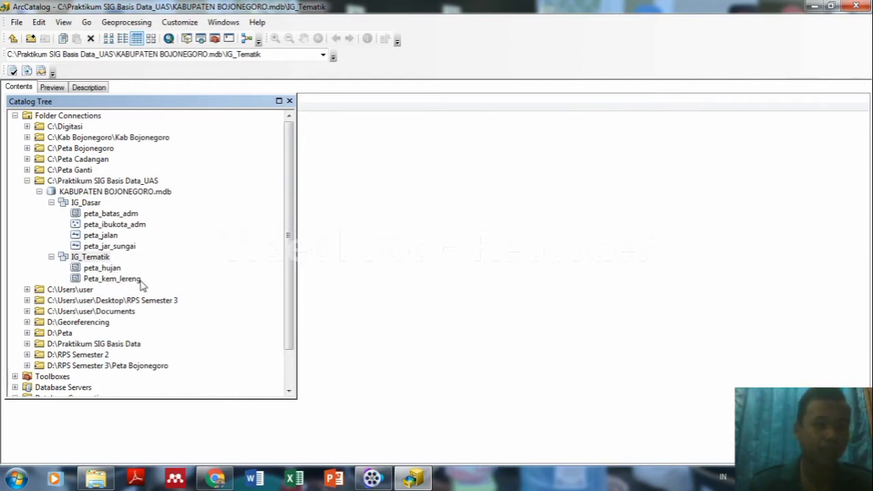
Create polygon class peta_tenah, alias Peta Tanah, in IG_Tematik and advance to fields.
right_click(97, 260)
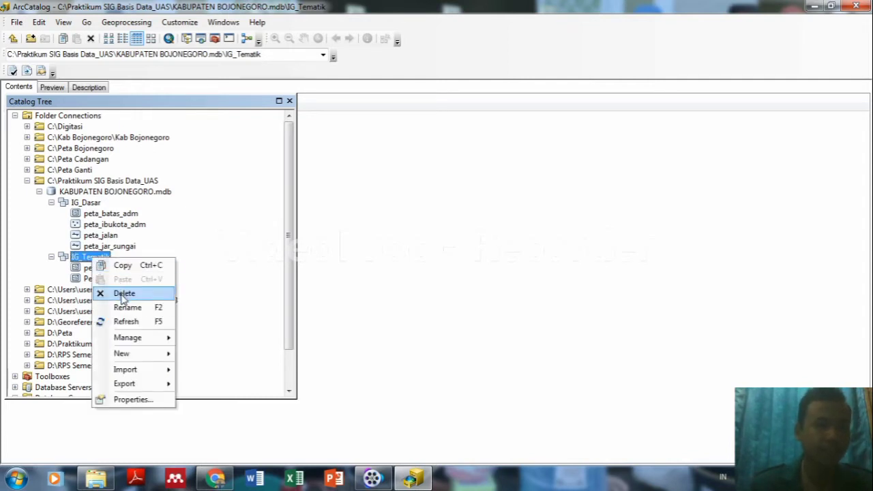
mouse_move(120, 353)
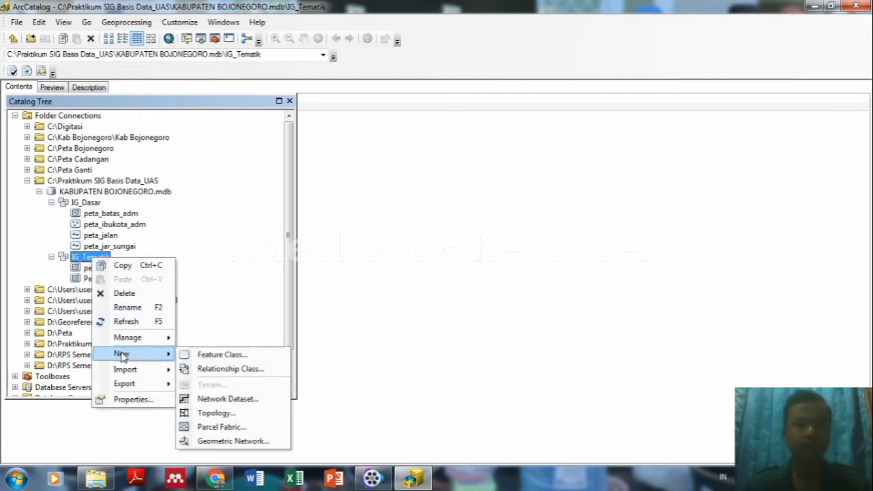
click(207, 356)
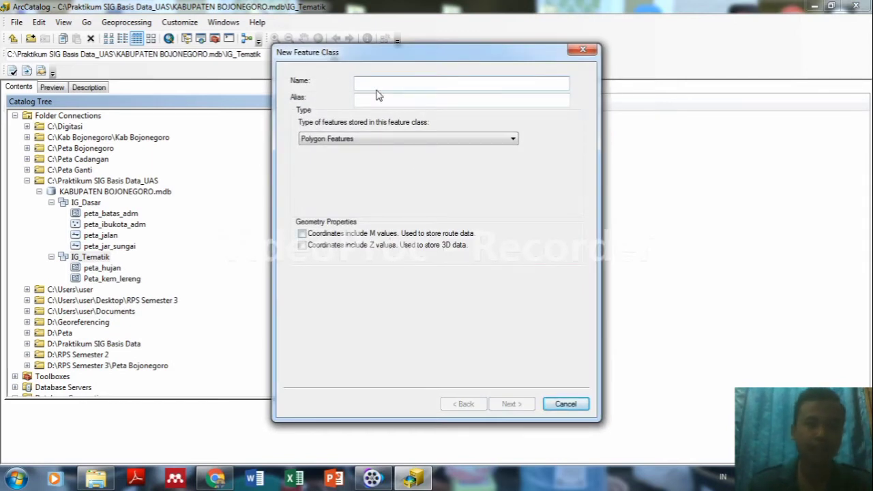
text(peta_tenah)
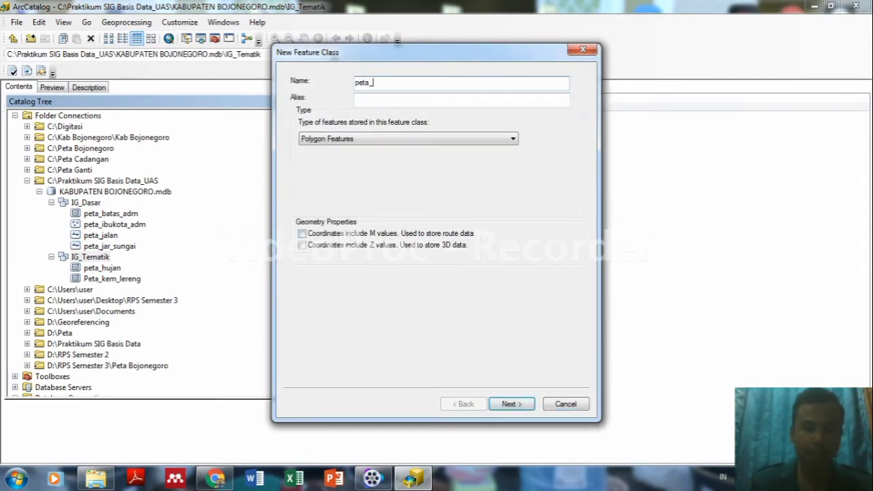
click(367, 103)
text(Peta )
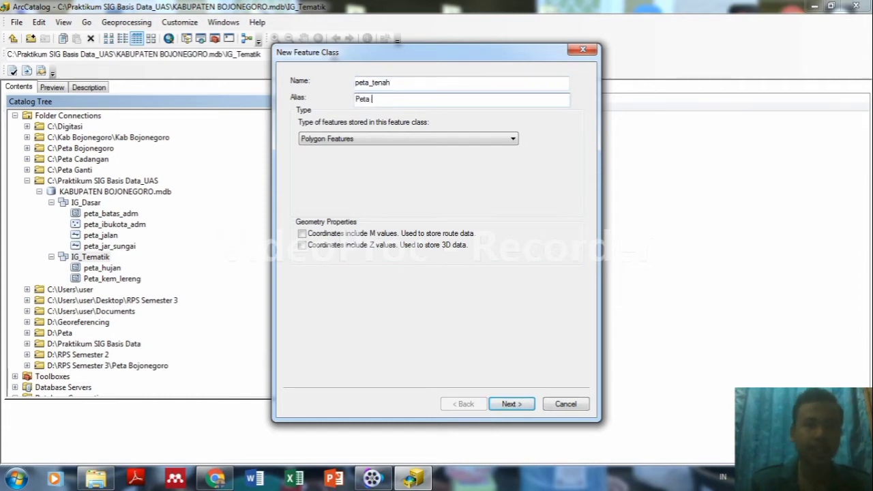
text(Tanha)
key(BackSpace)
key(BackSpace)
text(ah)
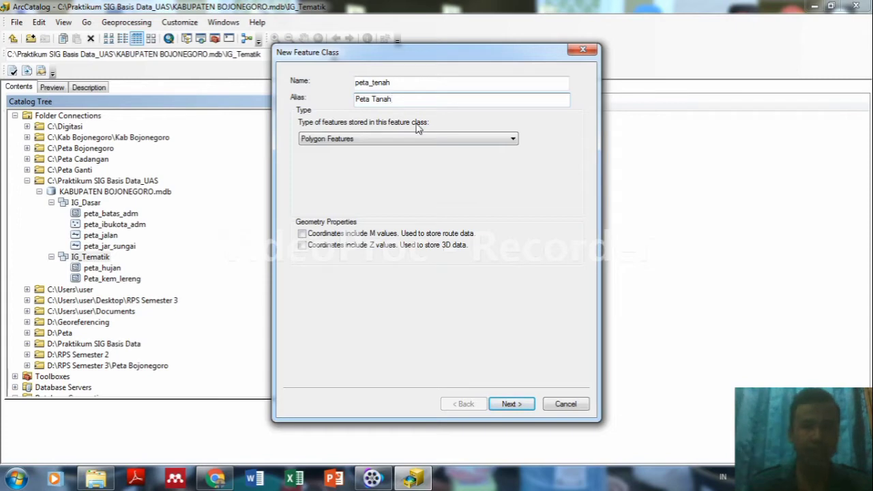
click(510, 404)
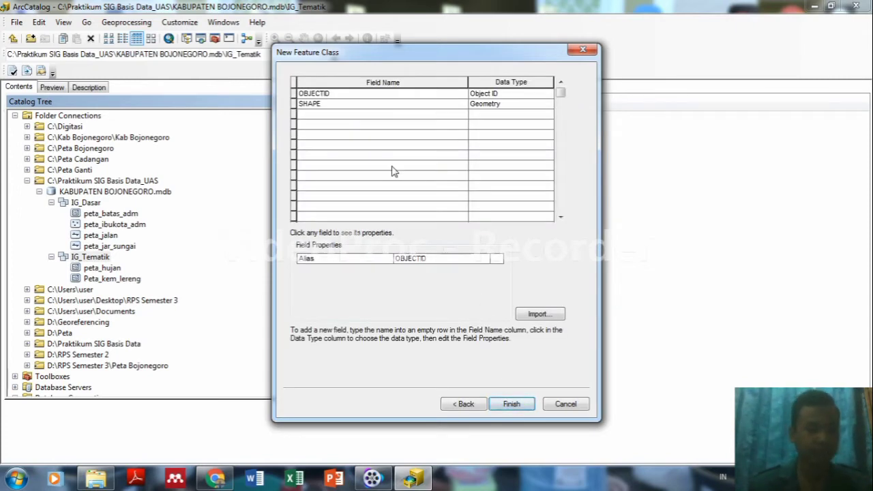
Add text fields Peta_Tanah and Jenis_Tanah below SHAPE.
click(322, 113)
text(Peta_Tanah)
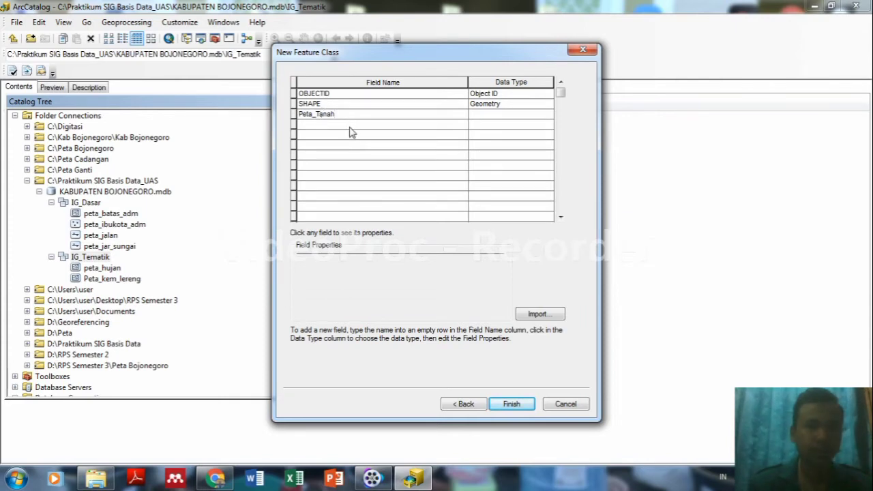
click(350, 125)
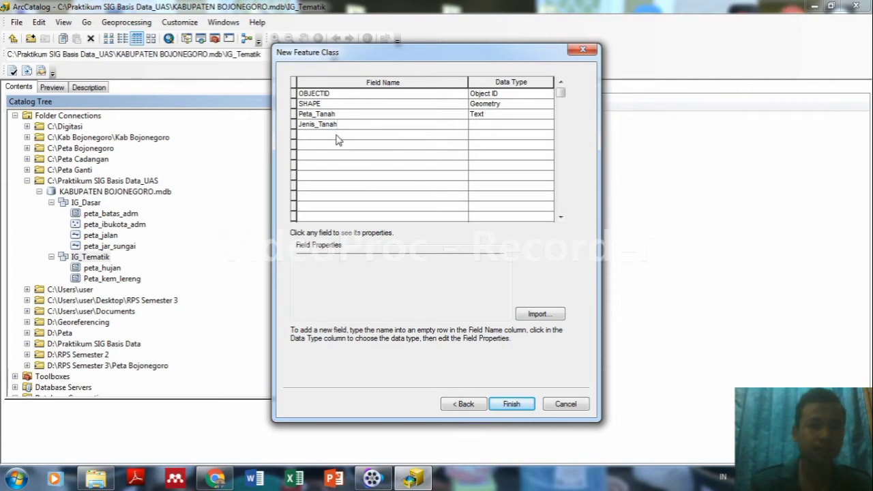
click(336, 138)
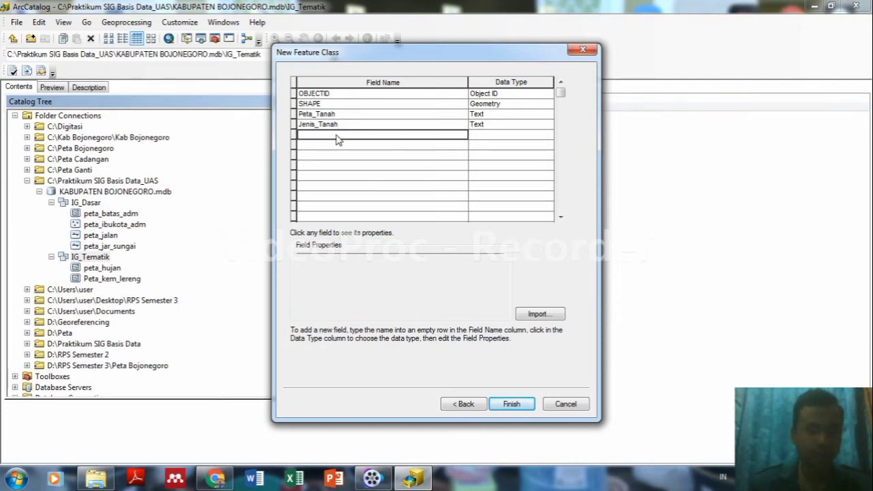
Add a Keterangan_Tanah text field, fixing typos in the name.
text(K)
key(BackSpace)
text(kela)
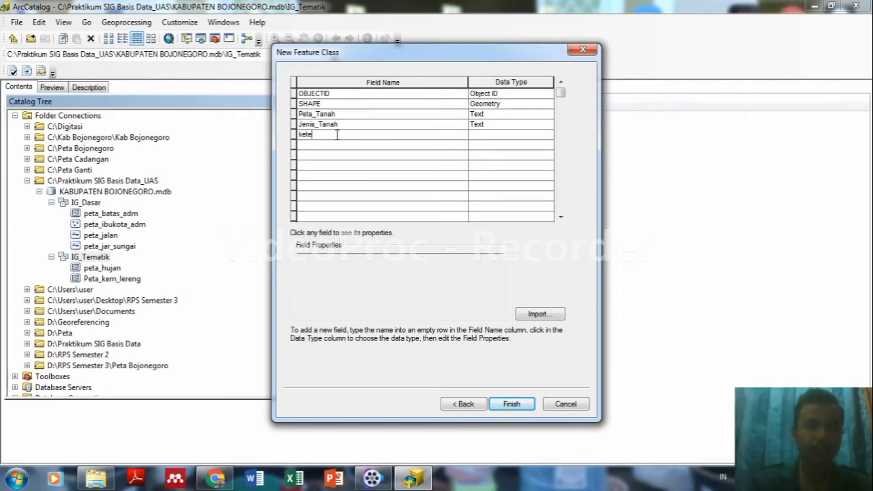
key(BackSpace)
key(BackSpace)
key(BackSpace)
text(et)
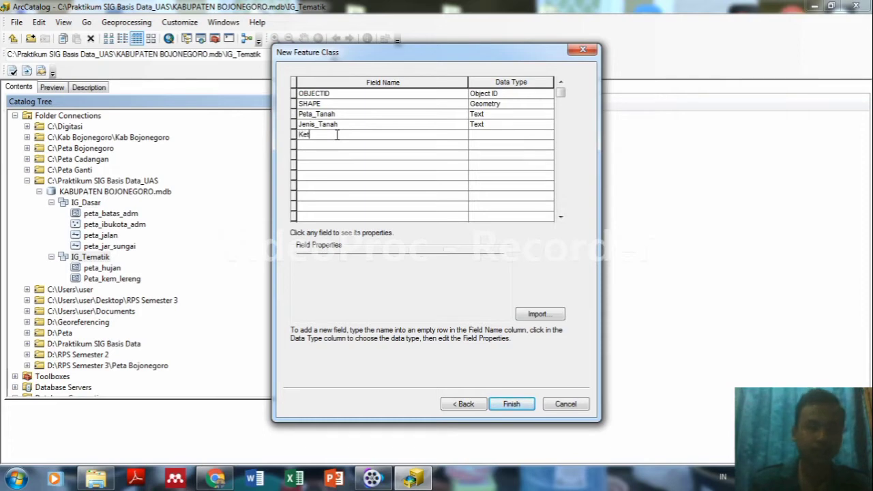
text(erangan)
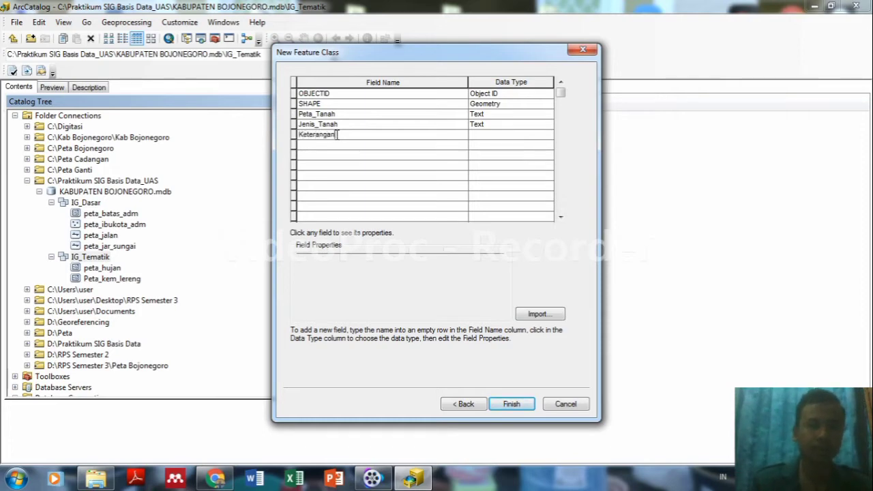
text(_TANAH)
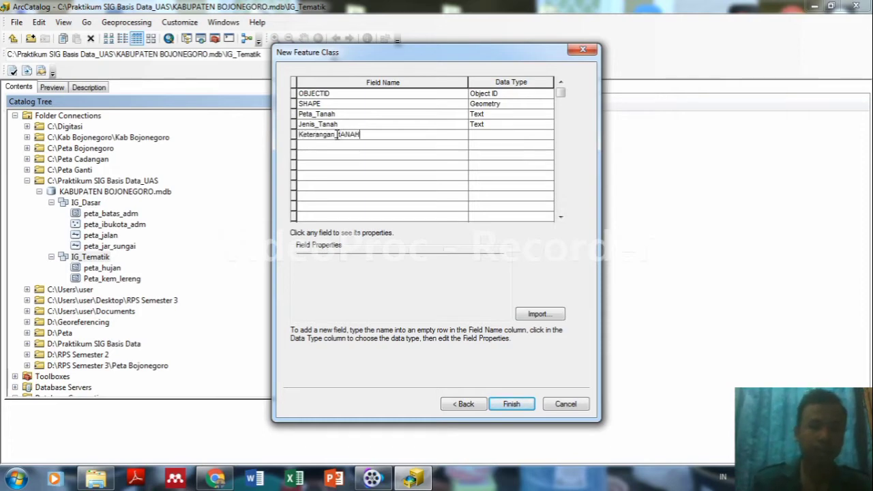
key(BackSpace)
key(BackSpace)
key(BackSpace)
key(BackSpace)
text(TAN)
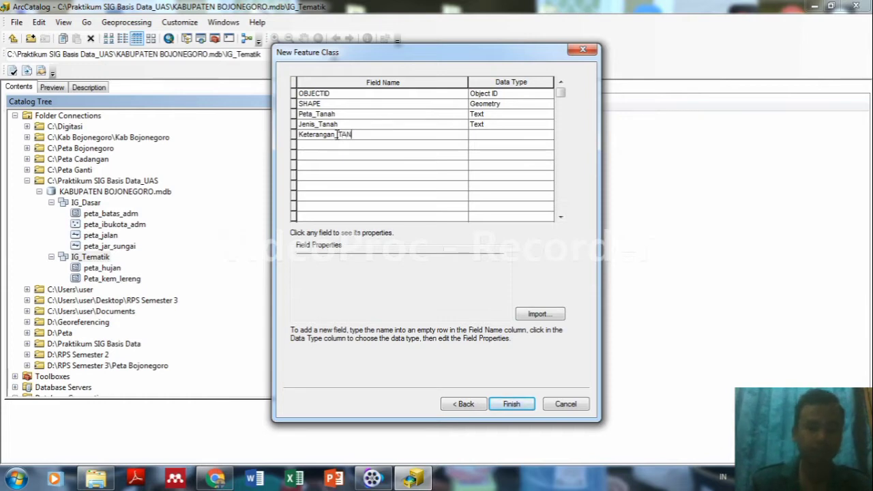
key(BackSpace)
key(BackSpace)
text(anah)
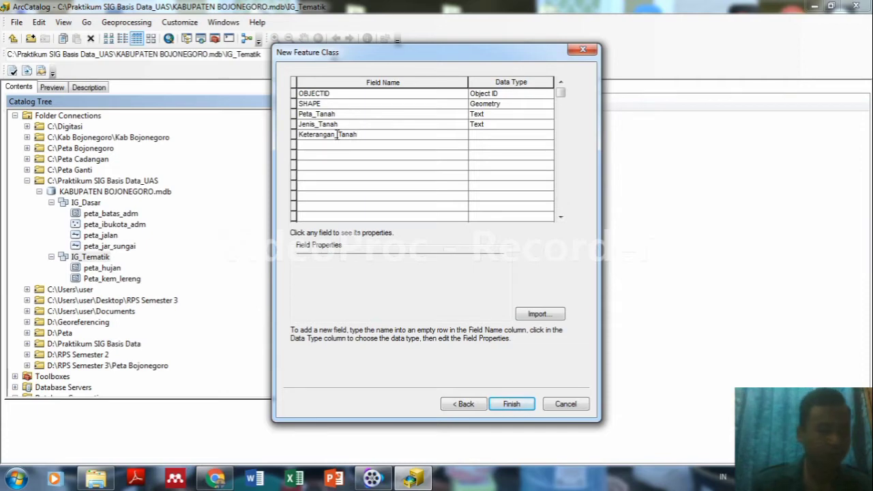
click(347, 144)
Add Skor_Tanah as a Short Integer field and finish creating peta_tenah.
text(S)
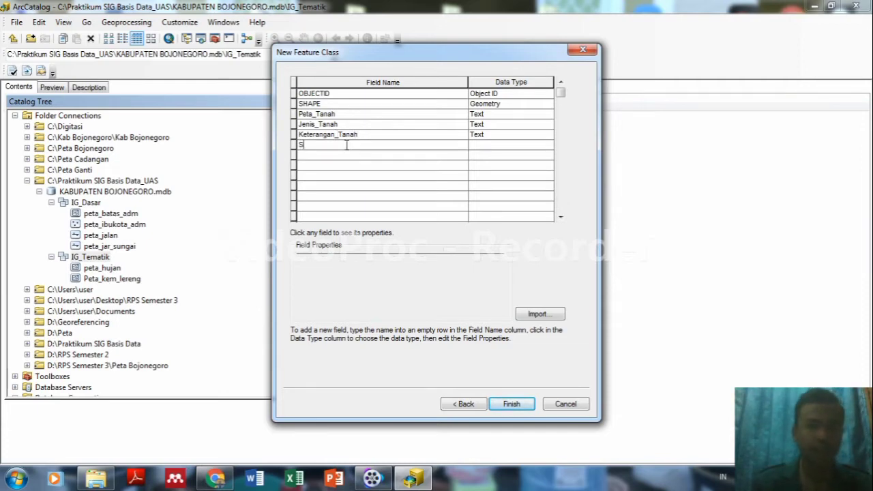
text(kor_Tanah)
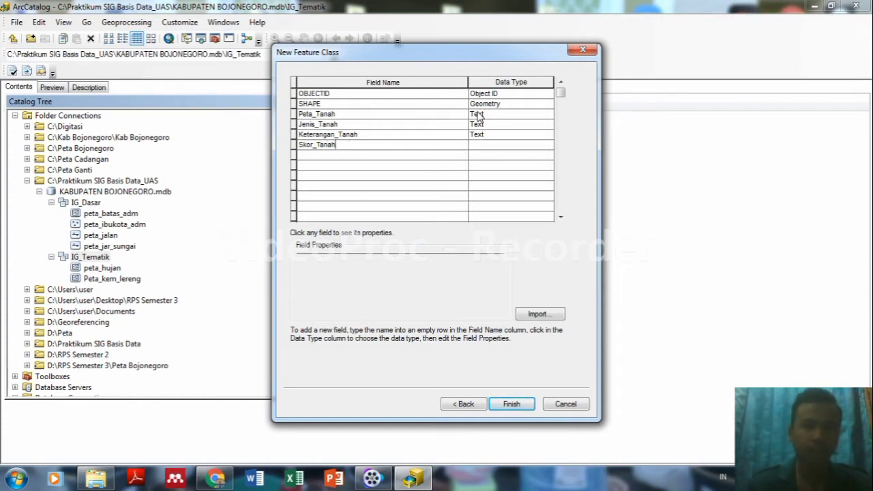
click(480, 146)
click(480, 146)
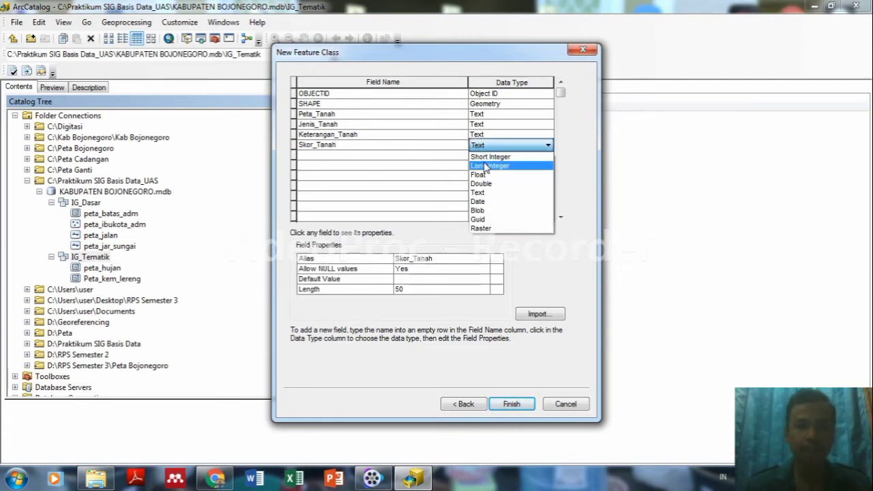
click(490, 156)
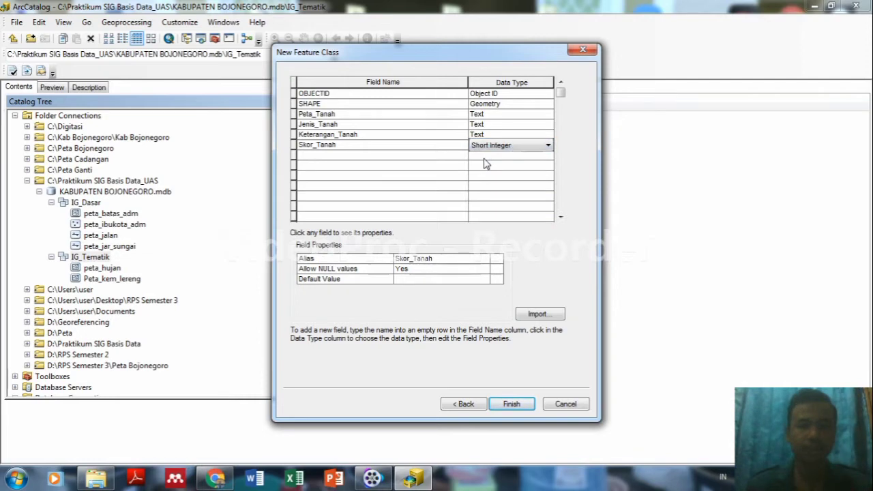
click(512, 404)
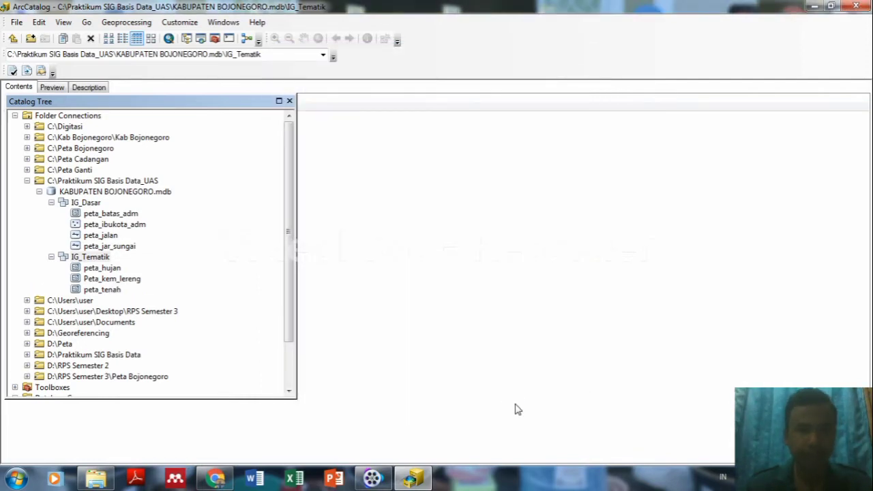
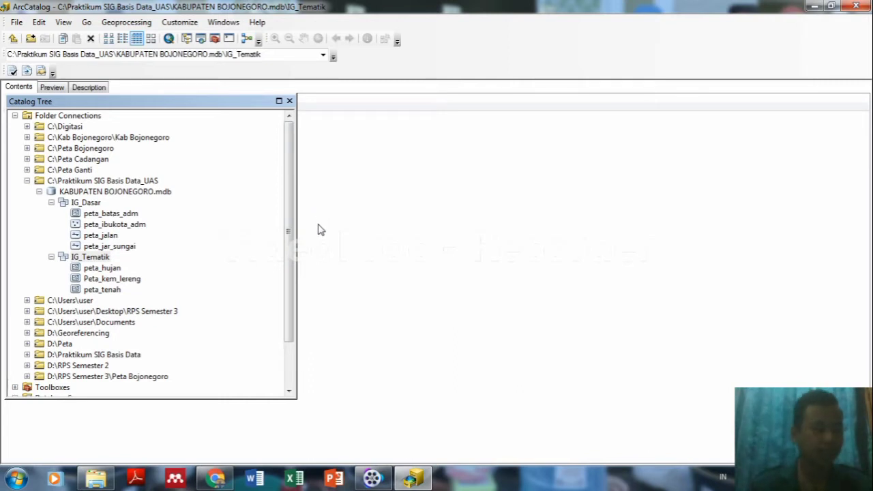
Check the project folder's properties, then bring up the context menu for KABUPATEN BOJONEGORO.mdb.
right_click(135, 195)
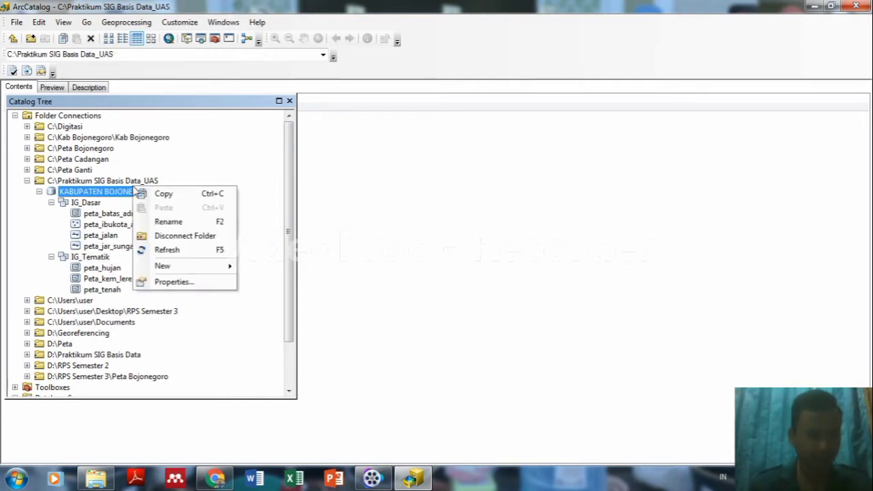
click(172, 283)
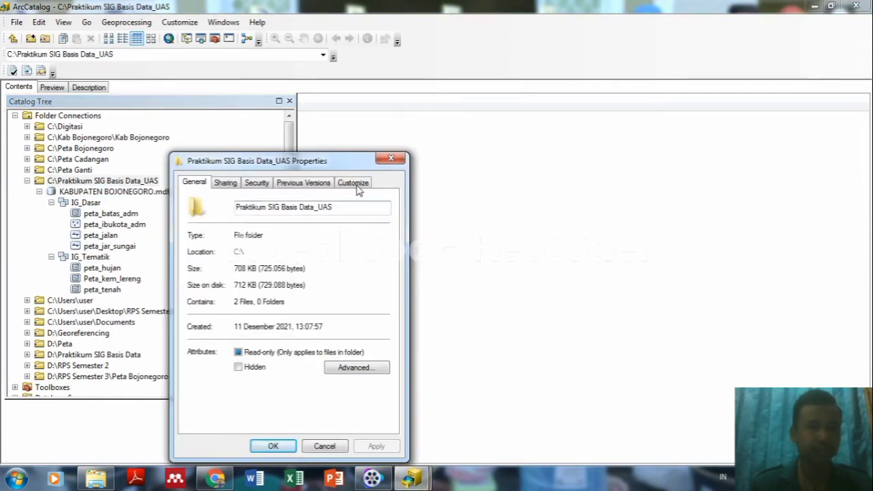
click(390, 160)
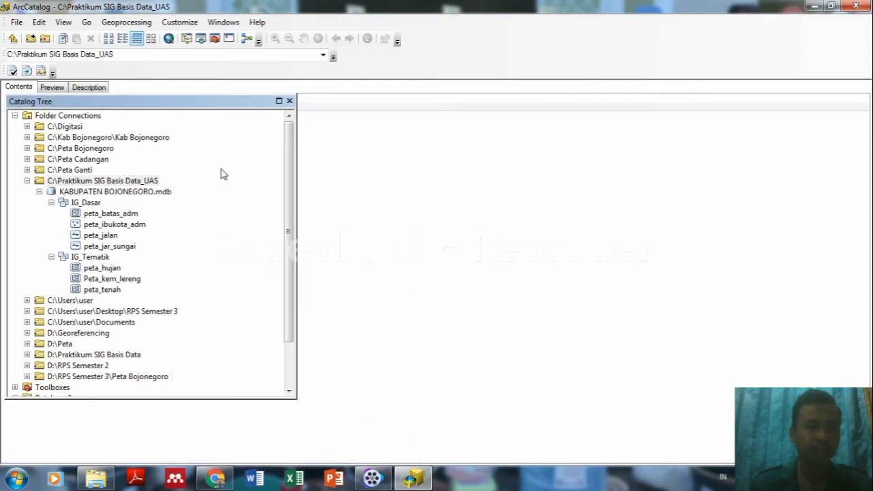
click(150, 192)
right_click(150, 193)
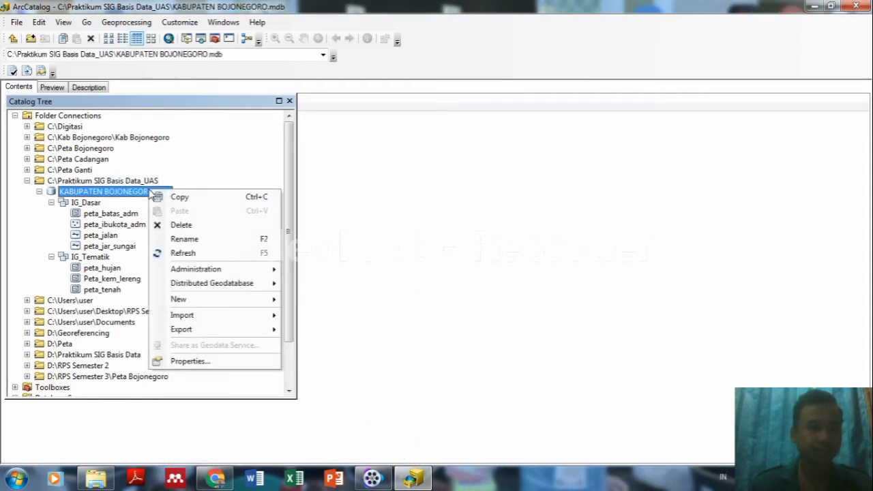
Open the geodatabase's Database Properties and add domains Kemiringan Lereng and Klasifikasi Lereng.
click(191, 361)
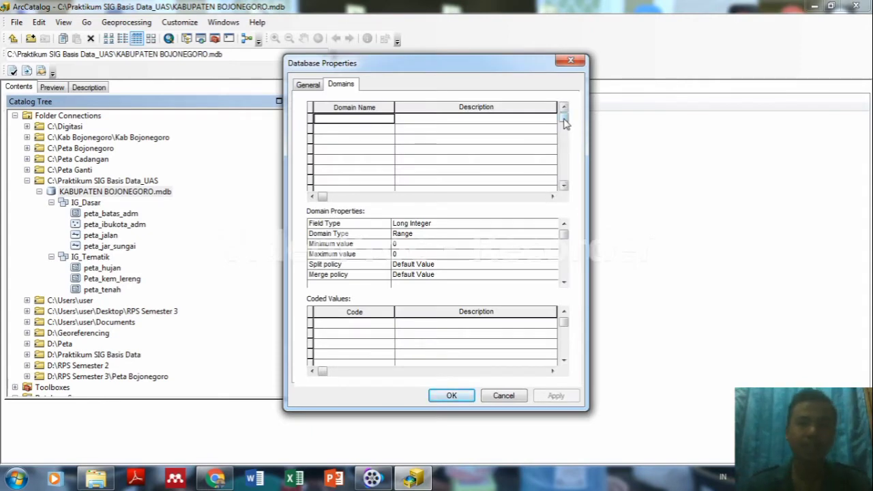
mouse_move(564, 120)
mouse_down()
mouse_move(564, 178)
mouse_move(565, 112)
mouse_up()
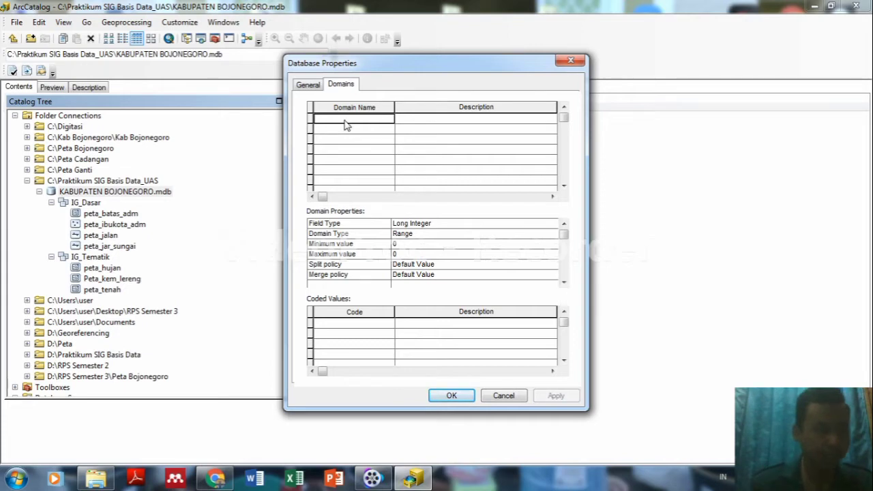
text(Kemir)
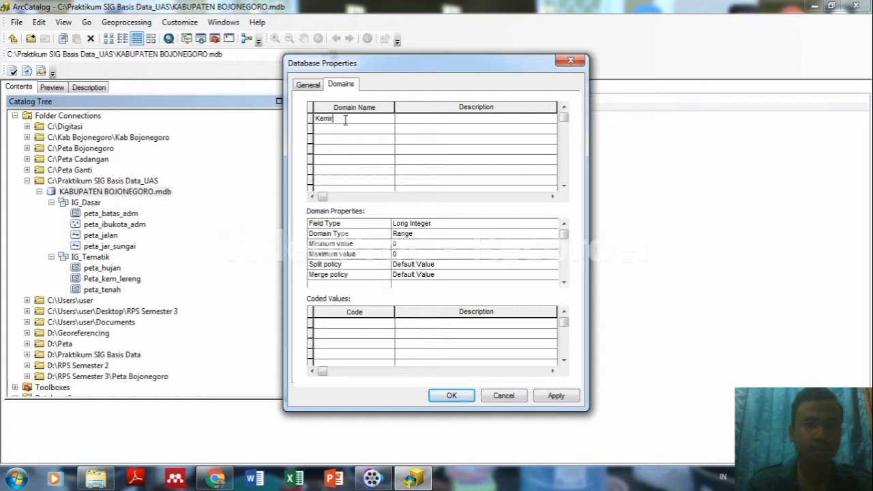
text(inganngan Lereng)
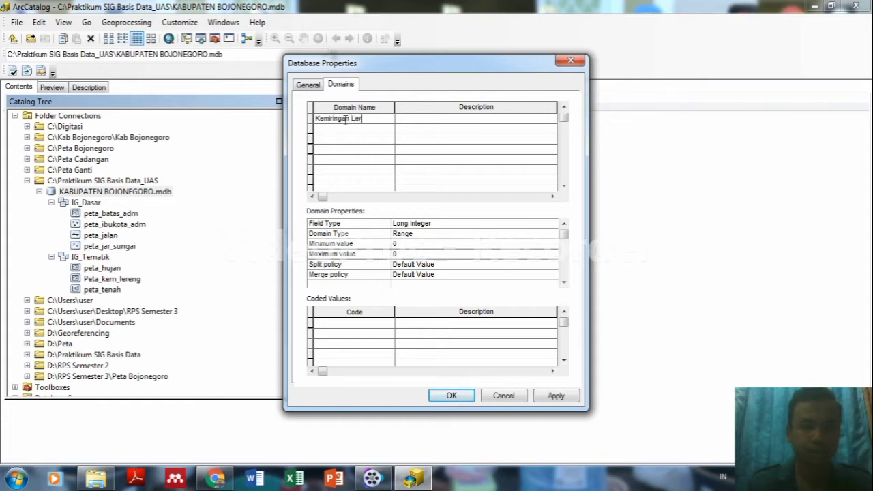
click(355, 139)
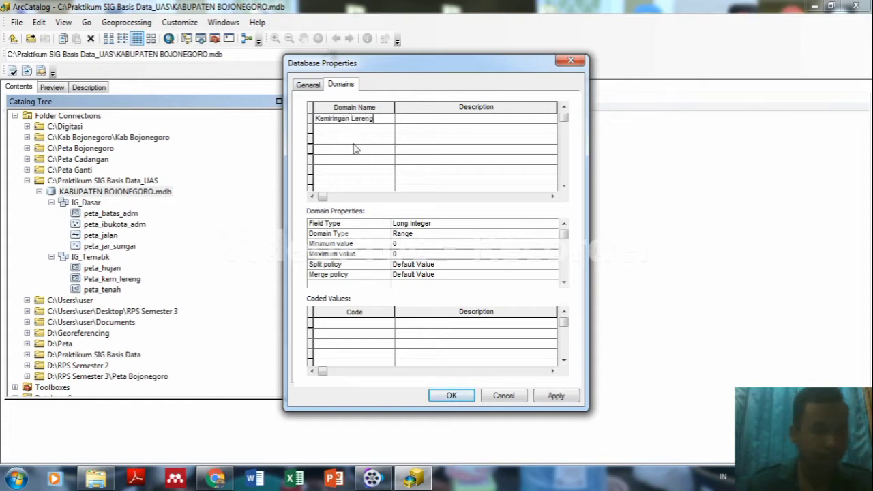
click(356, 133)
text(K)
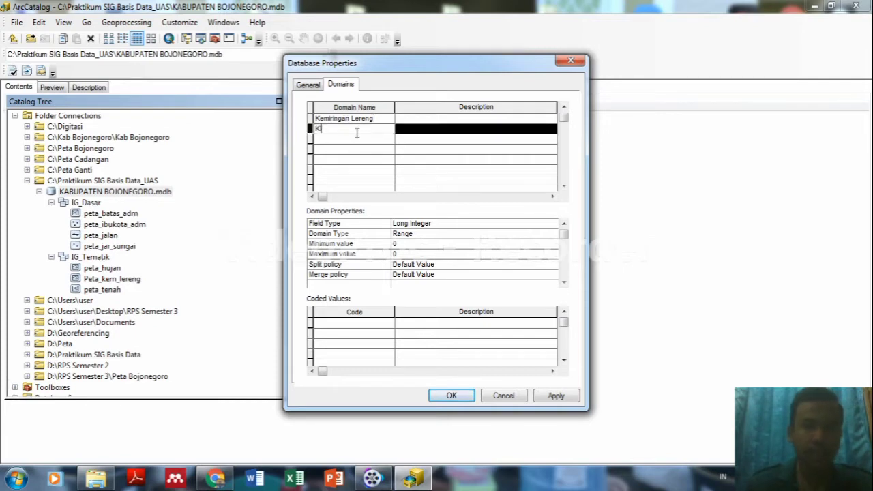
text(lasifikasi el)
key(BackSpace)
key(BackSpace)
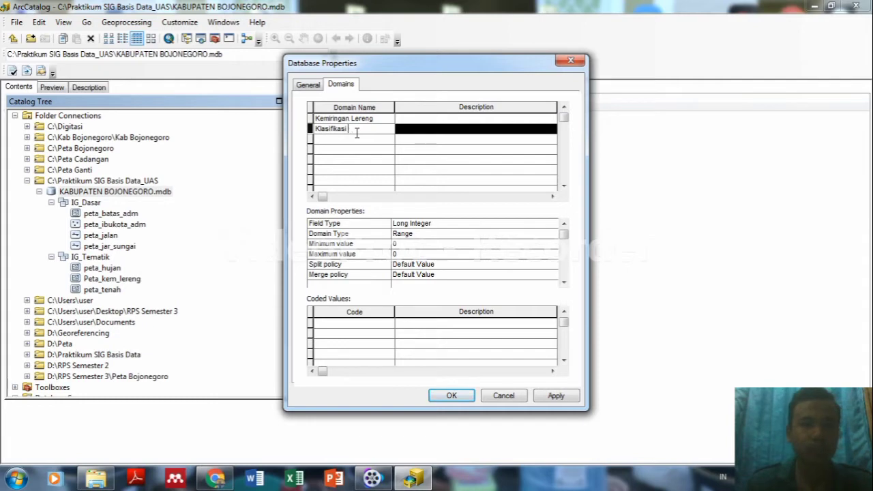
text(Lereng)
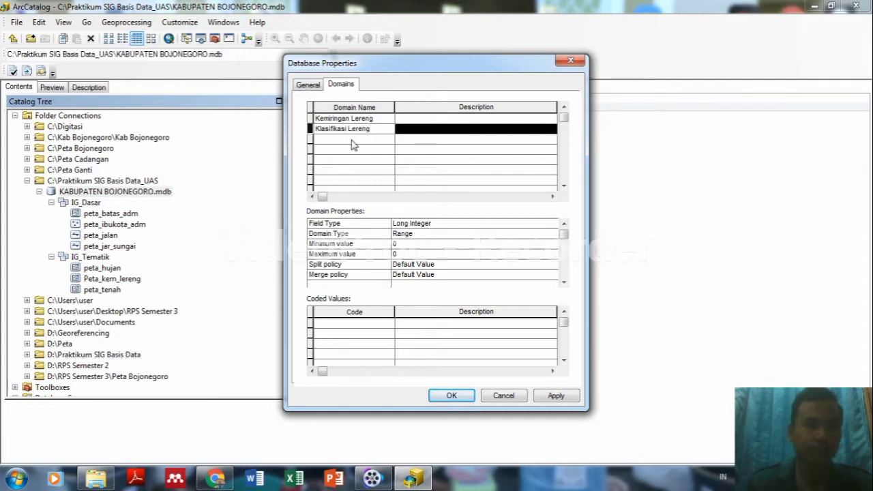
click(353, 142)
Add domains Intensitas Hujan, Klasifikasi Hujan, Jenis Tanah and Keterangan Tanah.
text(Inte)
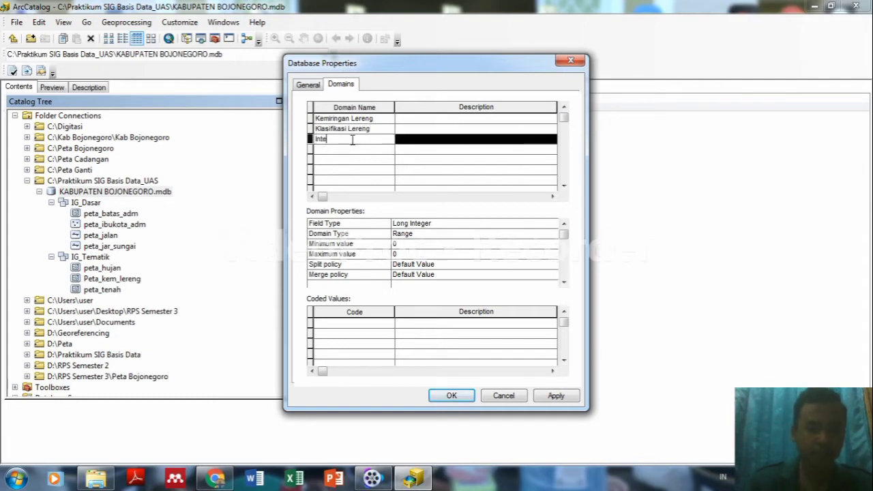
text(nsitas)
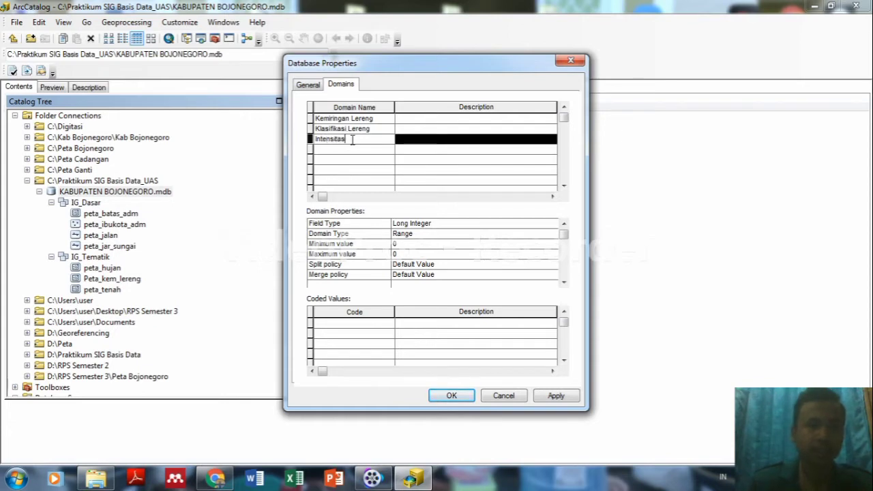
text( Hujan)
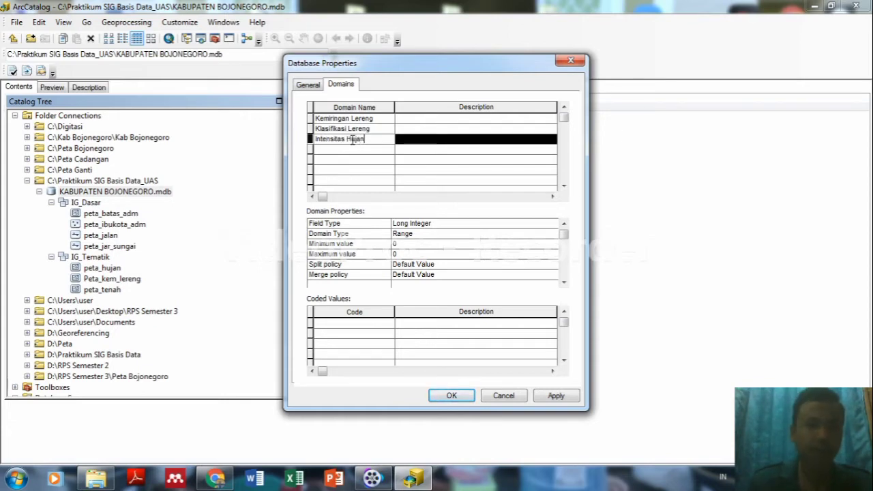
click(344, 151)
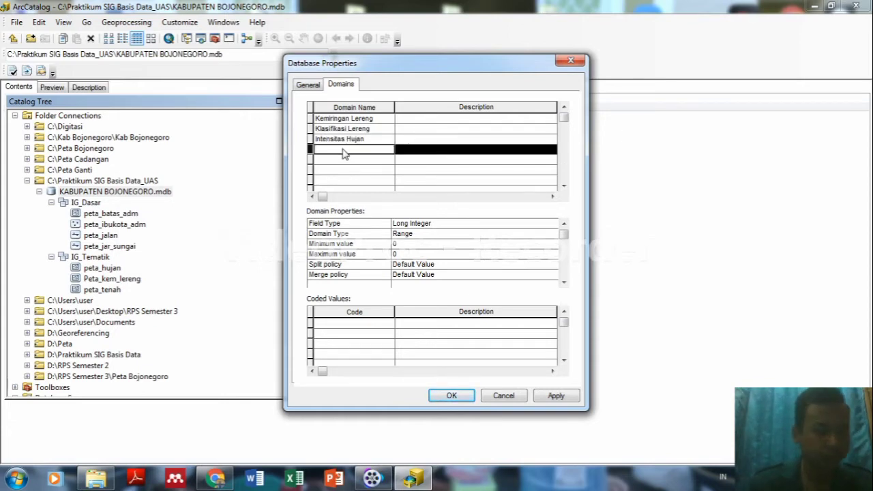
text(Klasifikasi)
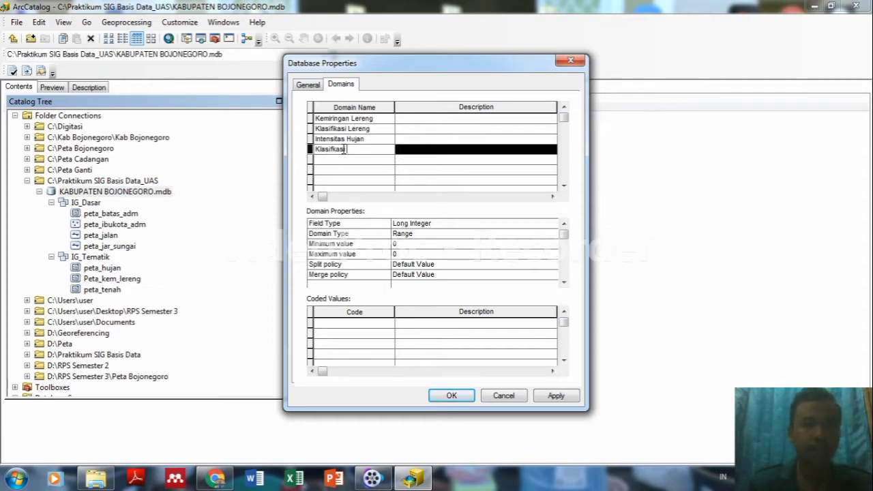
text( Hujan)
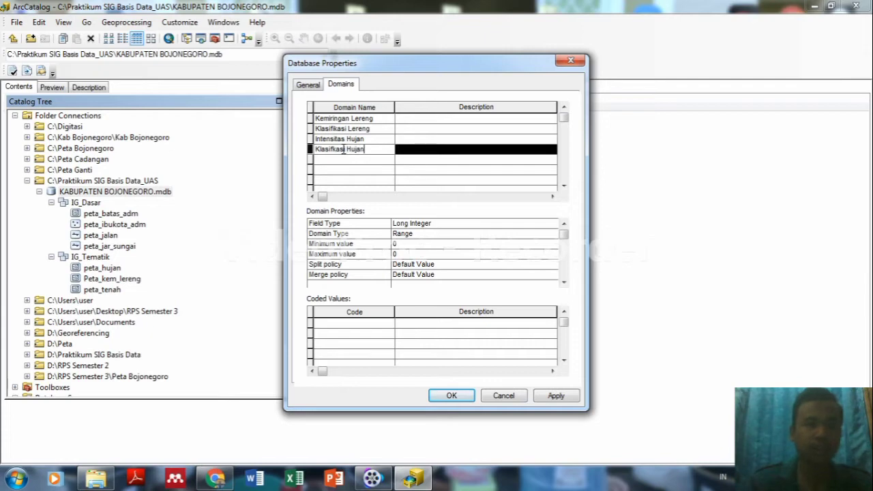
click(336, 162)
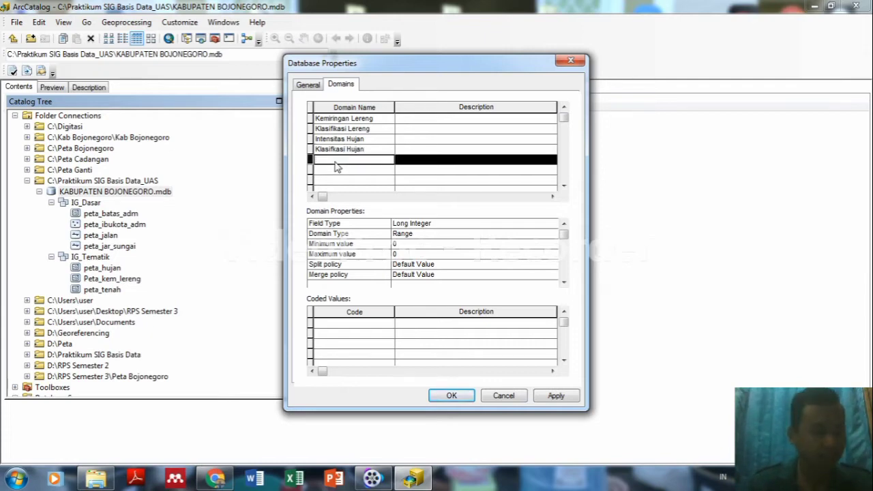
text(Jenis Ta)
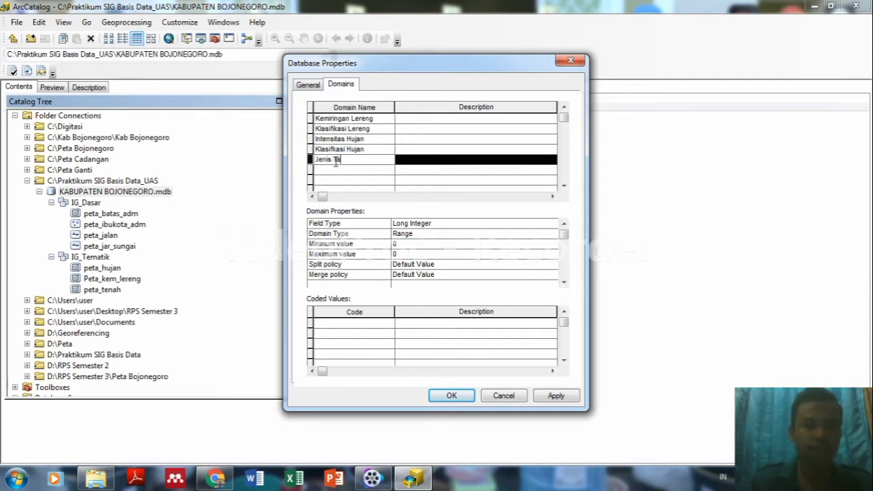
text(nah)
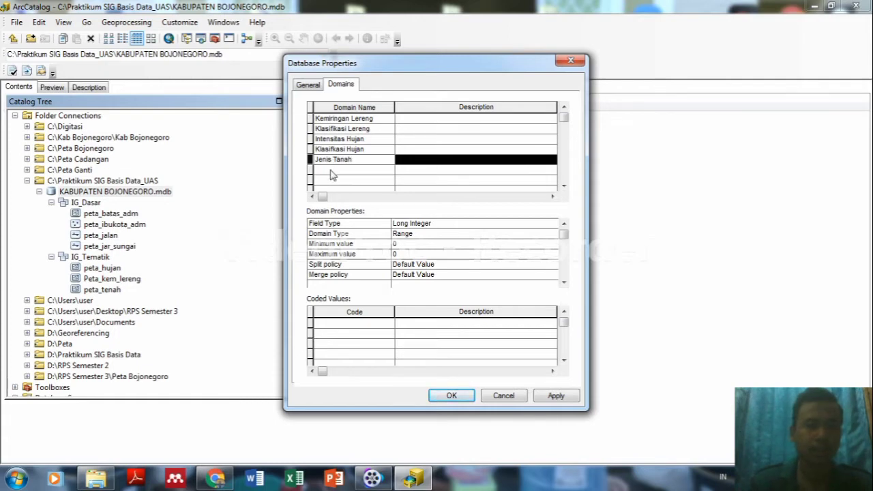
click(330, 171)
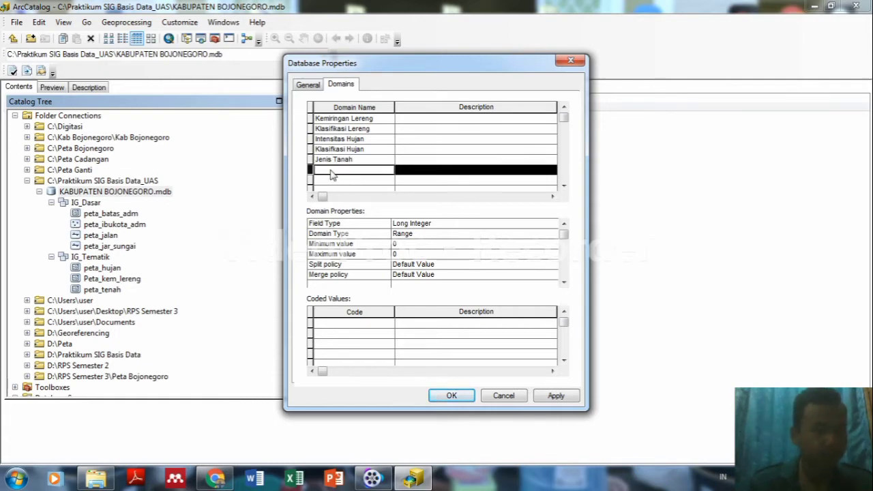
text(Ke)
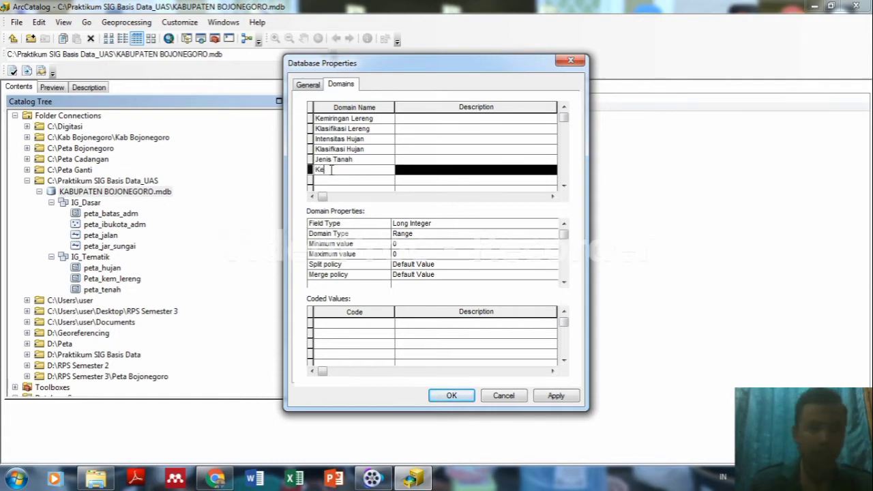
text(terangan )
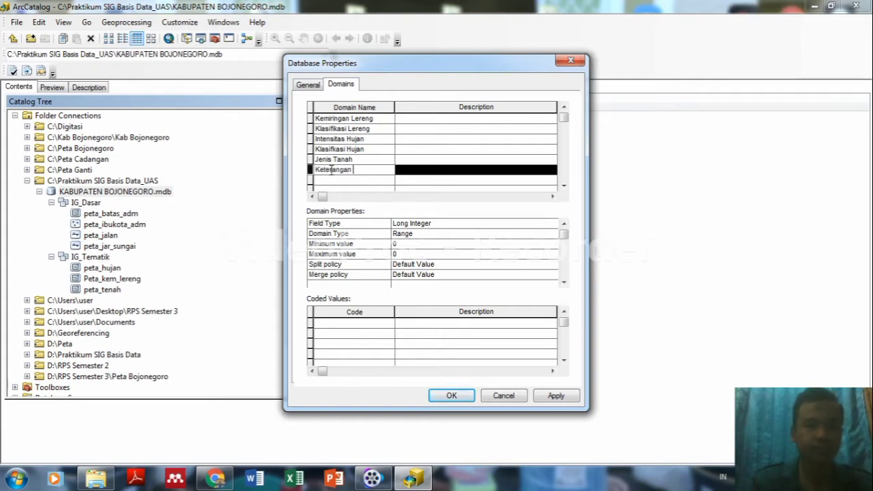
text(Tanah)
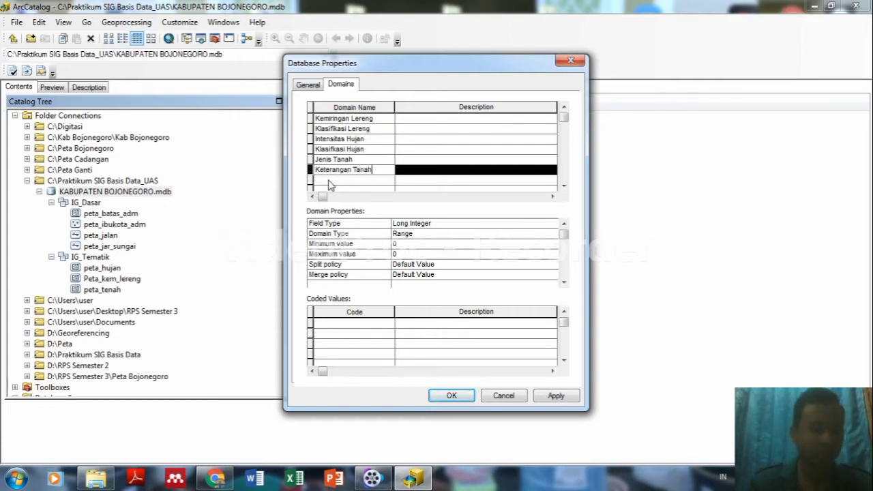
click(329, 181)
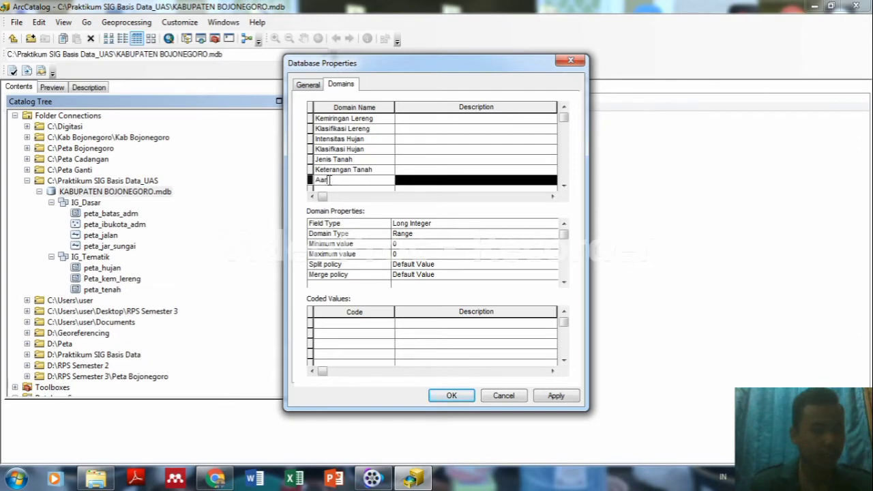
Add the Arahan and Nama Kabupaten domains, then select Kemiringan Lereng.
text(aha)
key(BackSpace)
key(BackSpace)
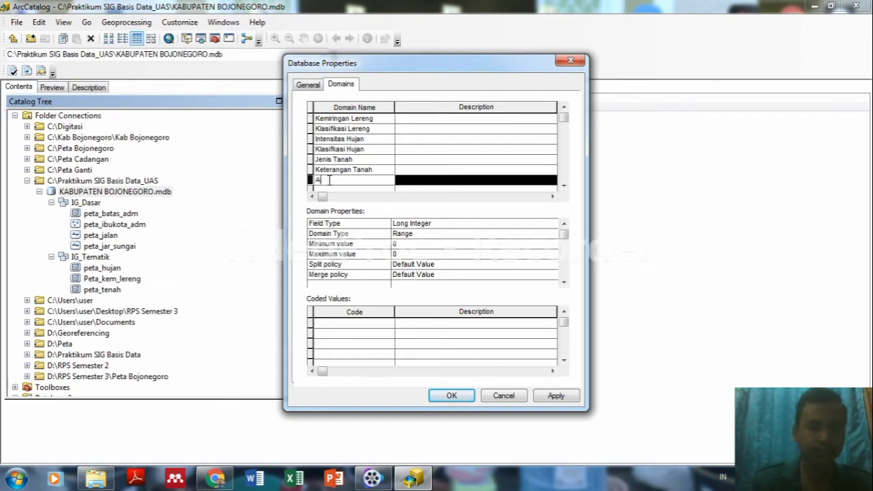
text(rahan)
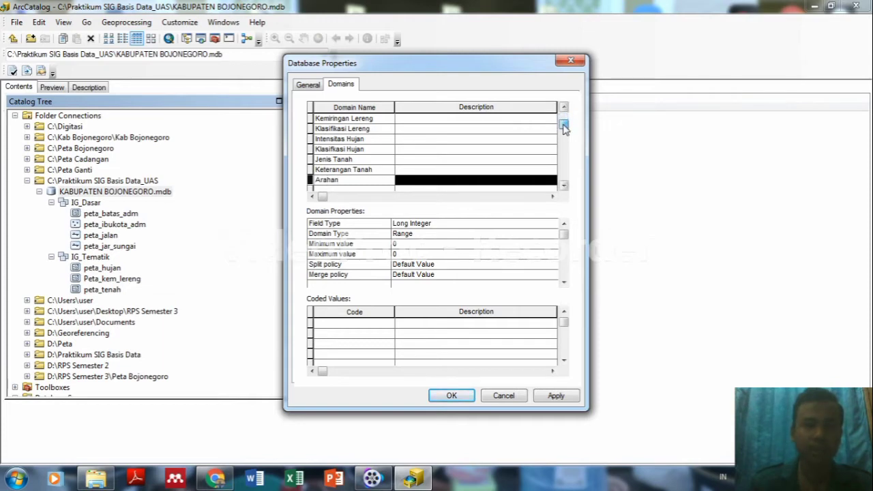
click(564, 131)
click(355, 181)
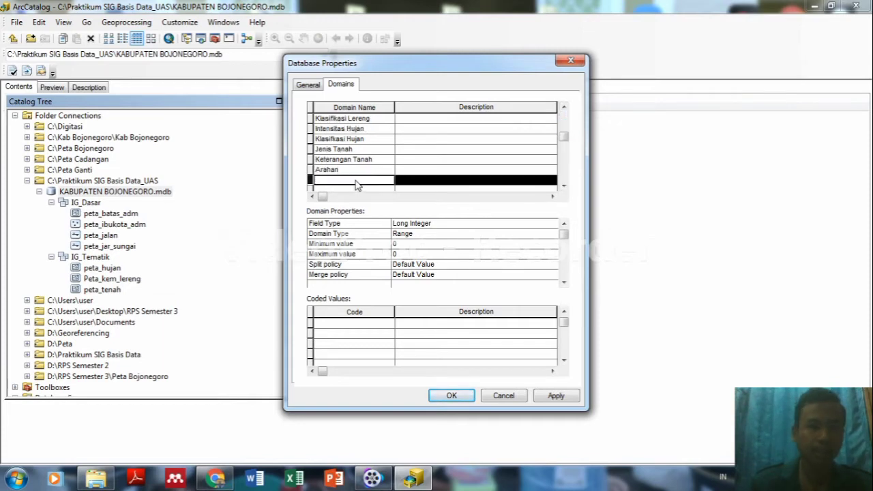
text(Na)
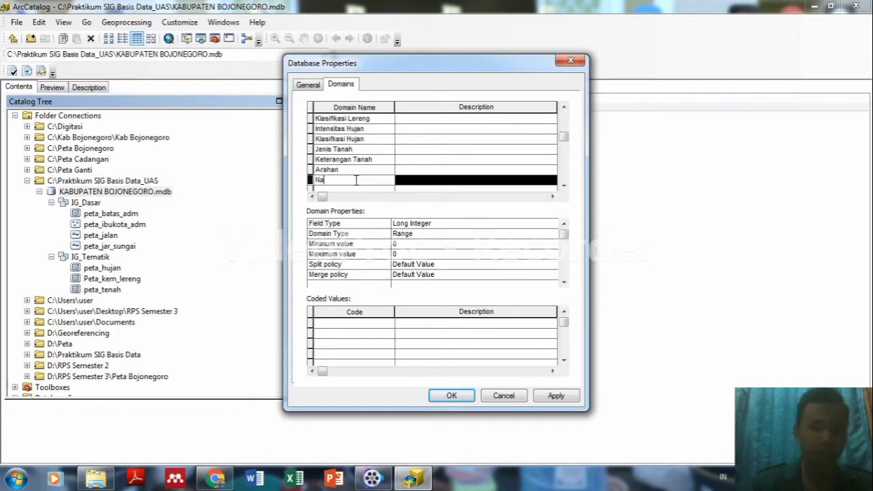
text(ma Kabupaten)
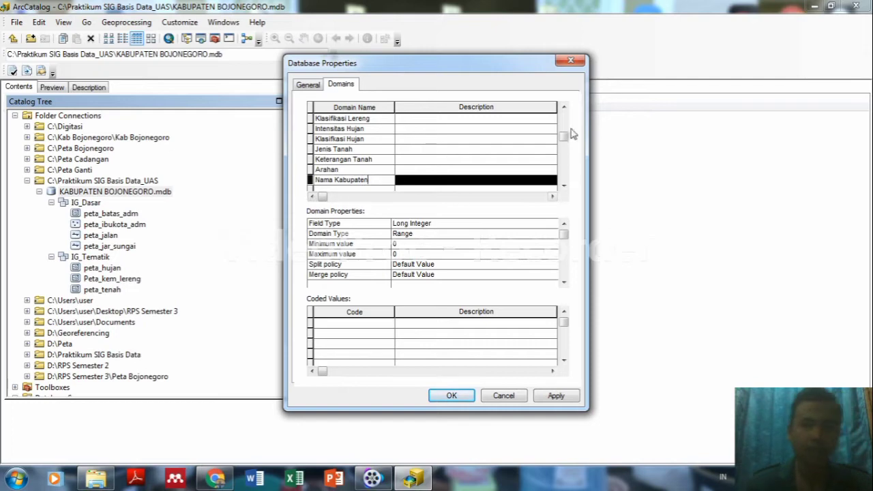
drag(566, 134, 570, 117)
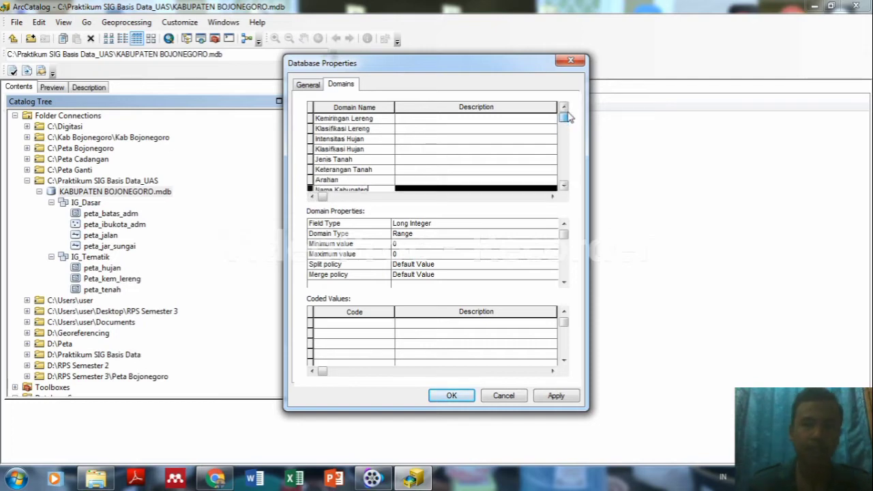
click(374, 119)
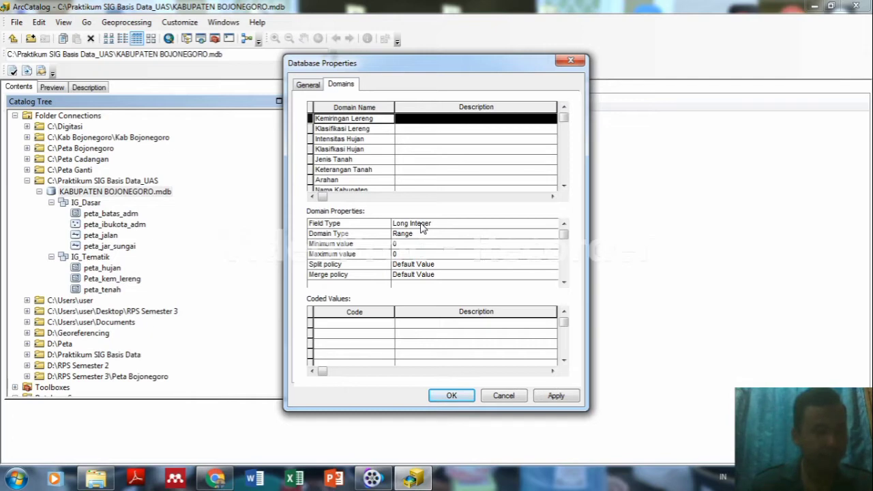
Set Kemiringan Lereng, Klasifikasi Lereng, Intensitas Hujan and Klasifikasi Hujan to Text field type with coded values.
click(526, 227)
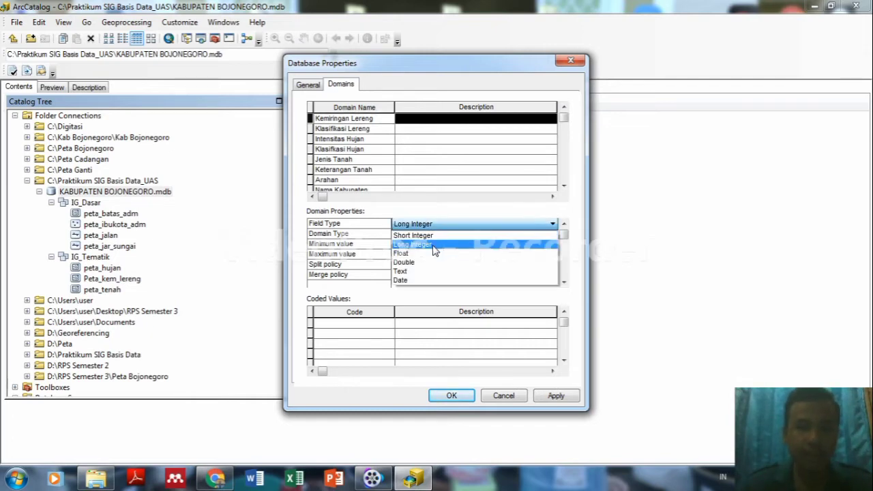
click(409, 271)
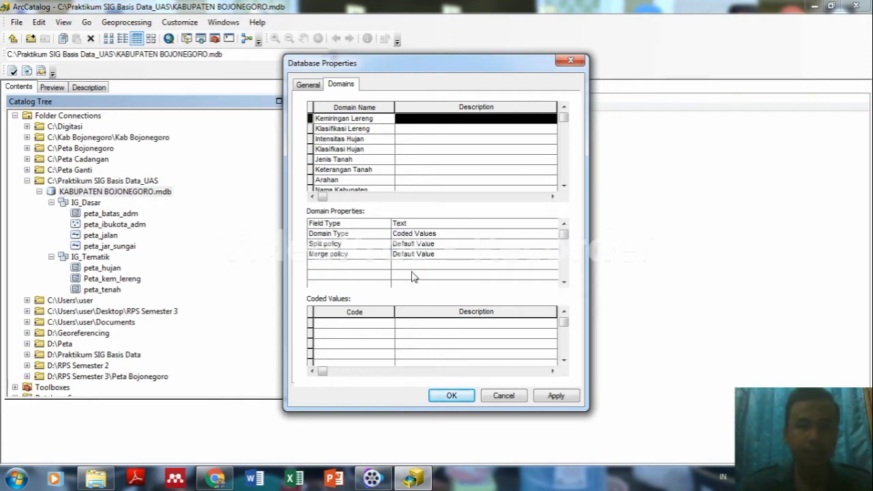
click(357, 129)
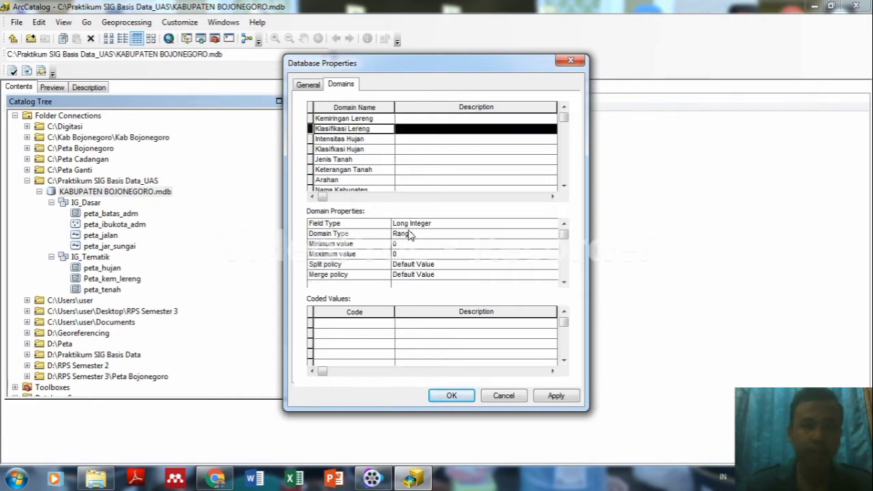
click(417, 226)
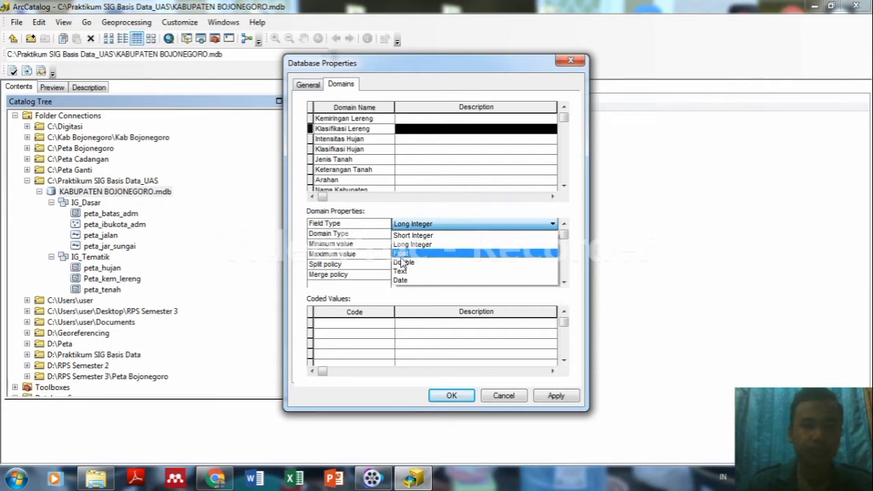
click(402, 271)
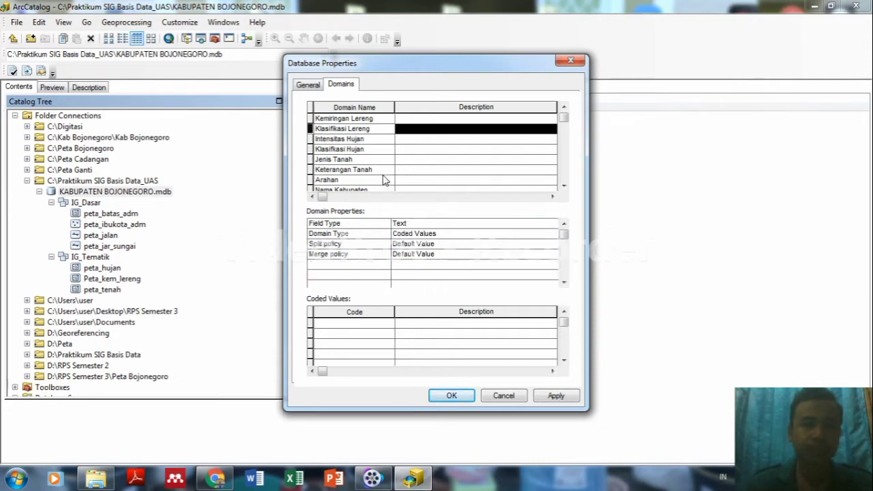
click(379, 140)
click(414, 226)
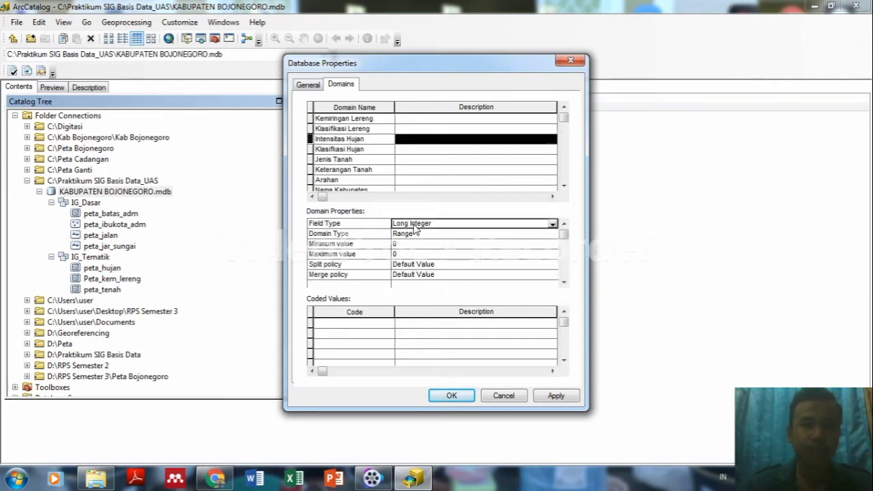
click(414, 227)
click(403, 273)
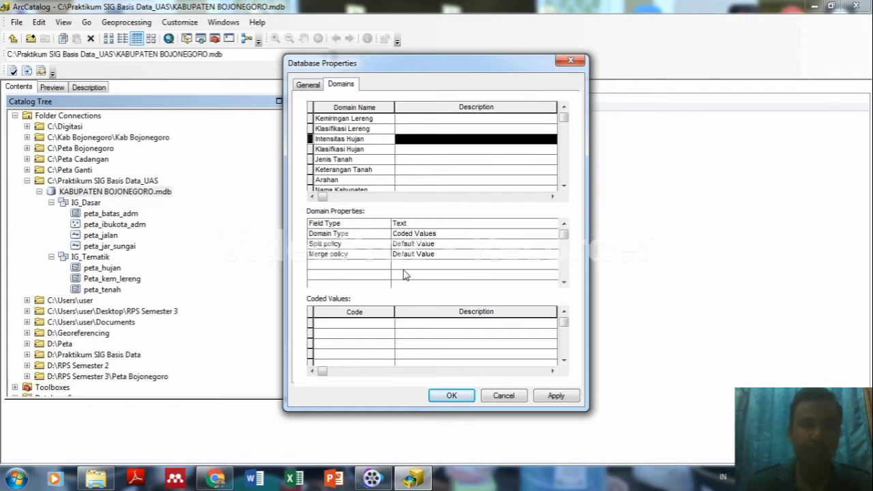
click(364, 150)
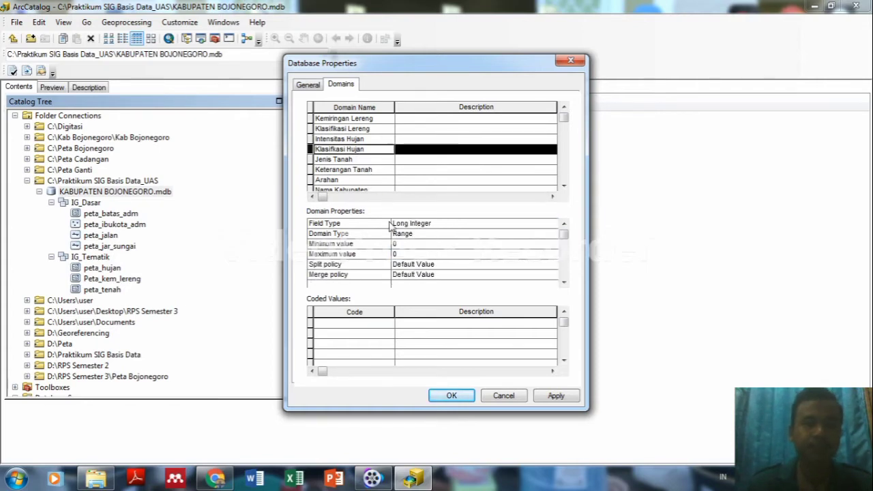
click(416, 227)
click(415, 227)
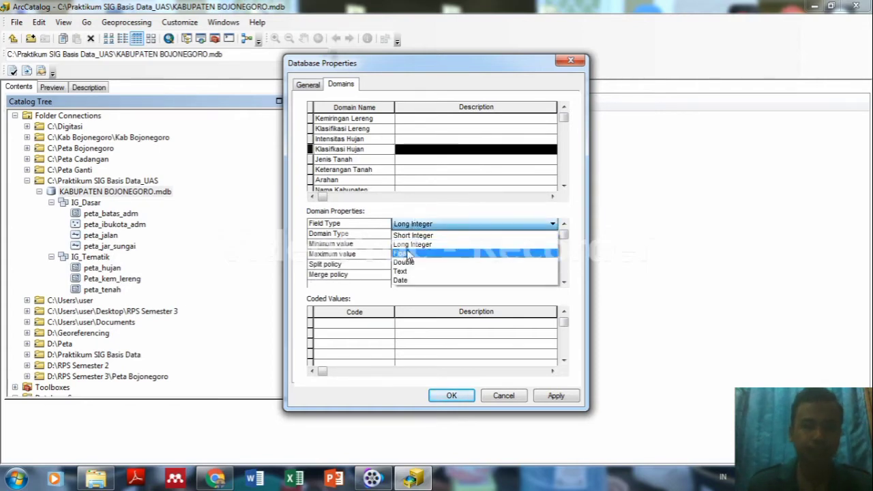
click(402, 272)
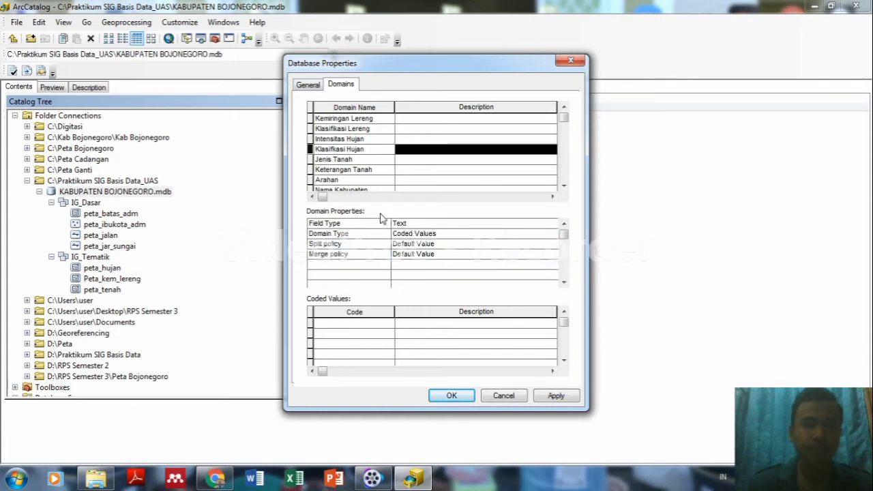
Set Jenis Tanah, Keterangan Tanah, Arahan and Nama Kabupaten to Text field type with coded values.
click(366, 160)
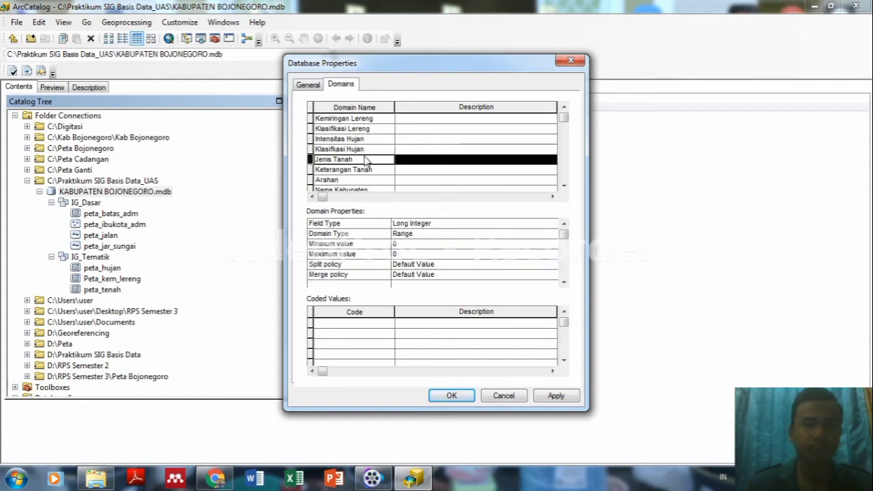
click(416, 225)
click(416, 224)
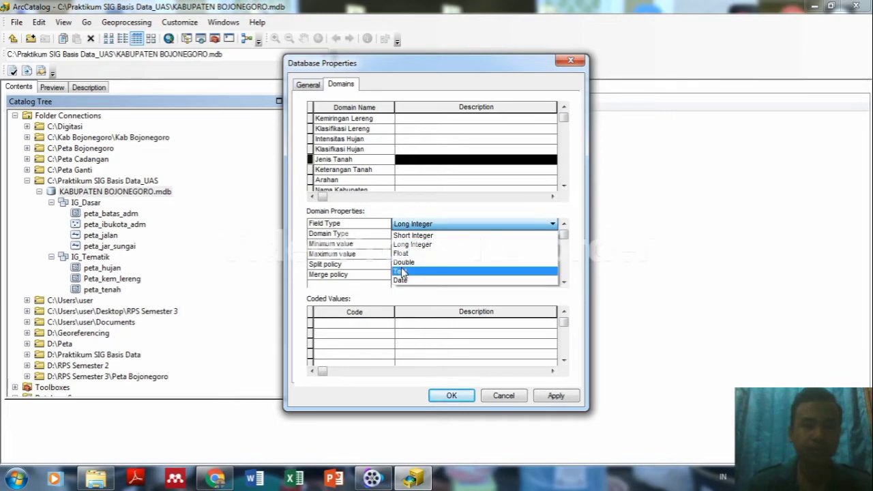
click(400, 271)
click(369, 170)
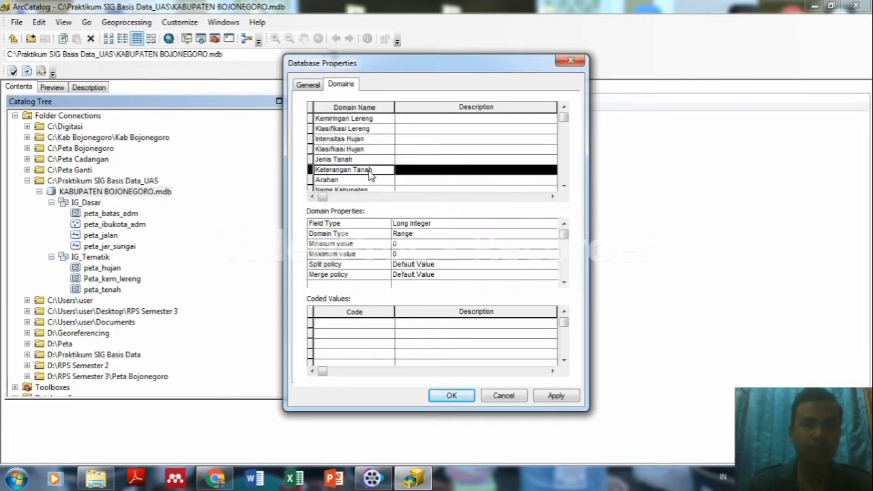
click(419, 224)
click(419, 225)
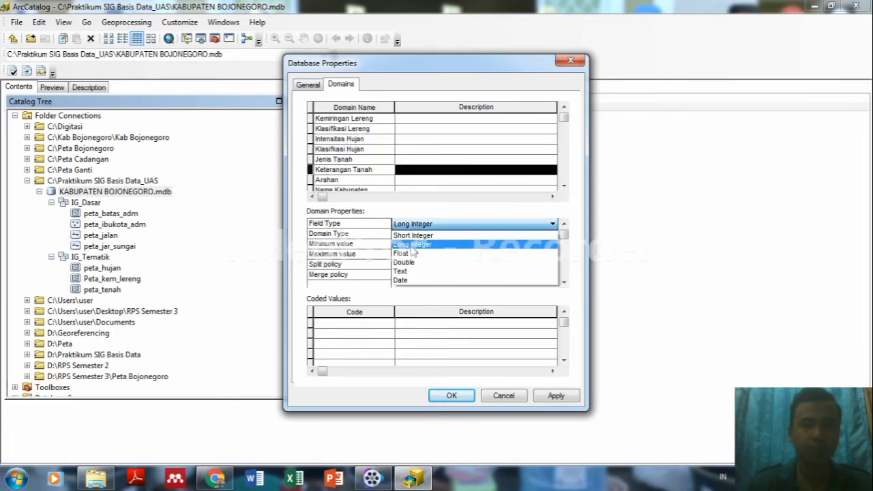
click(402, 272)
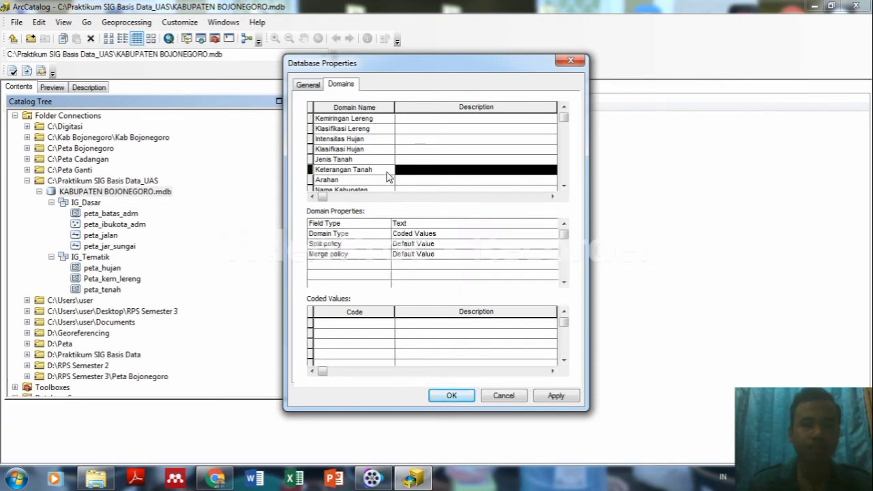
click(365, 180)
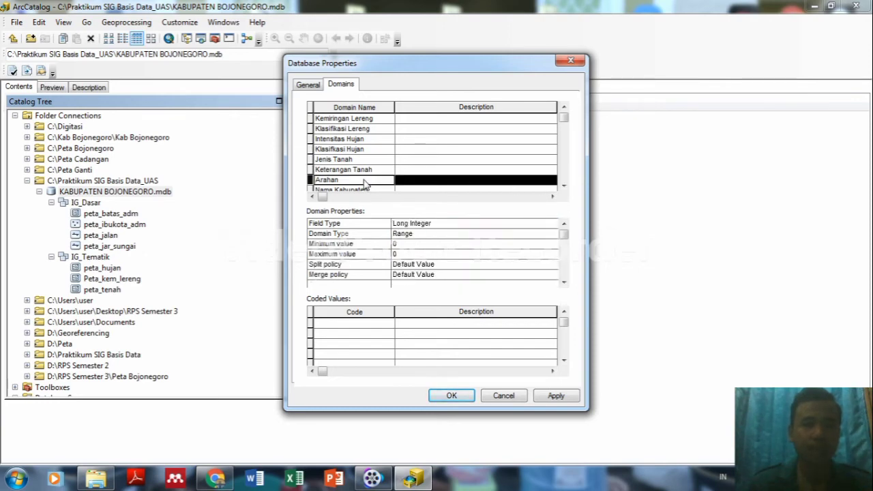
click(419, 226)
click(420, 226)
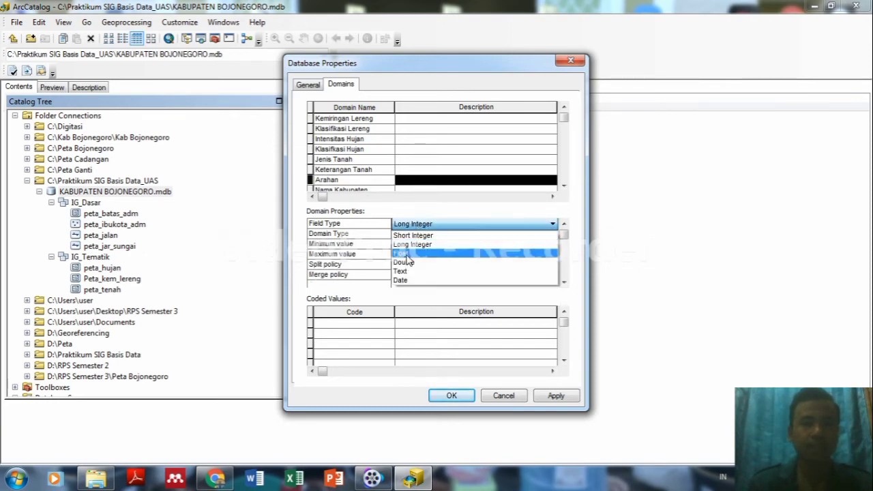
click(406, 272)
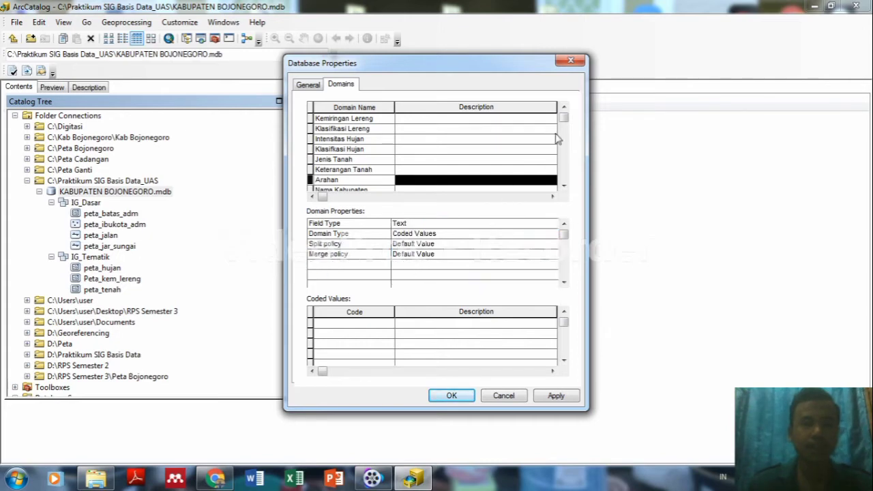
scroll(563, 130, down, 1)
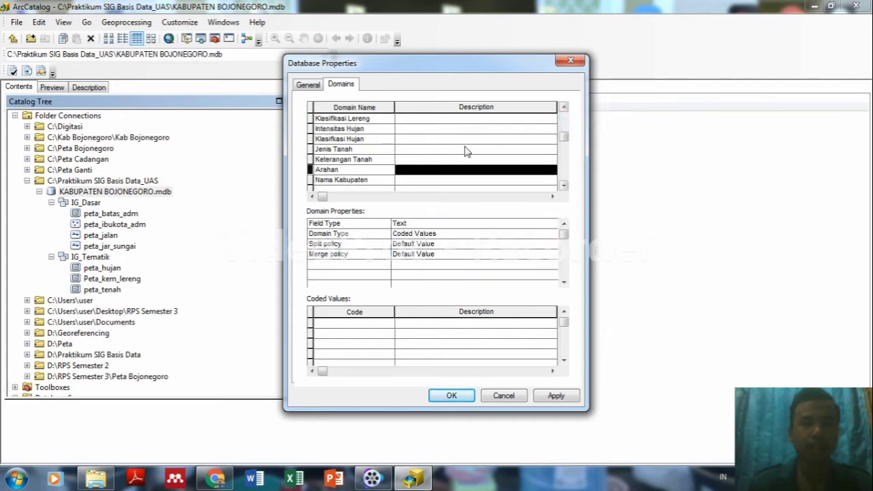
click(382, 180)
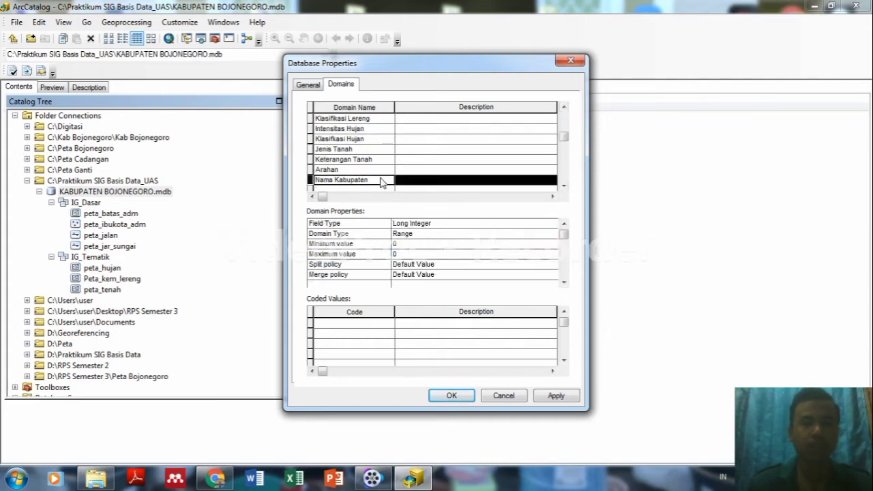
click(416, 225)
click(416, 225)
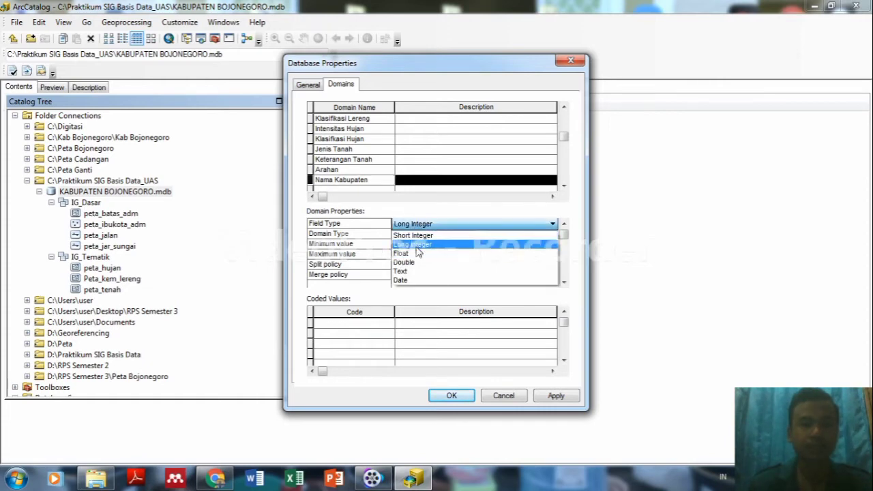
click(408, 273)
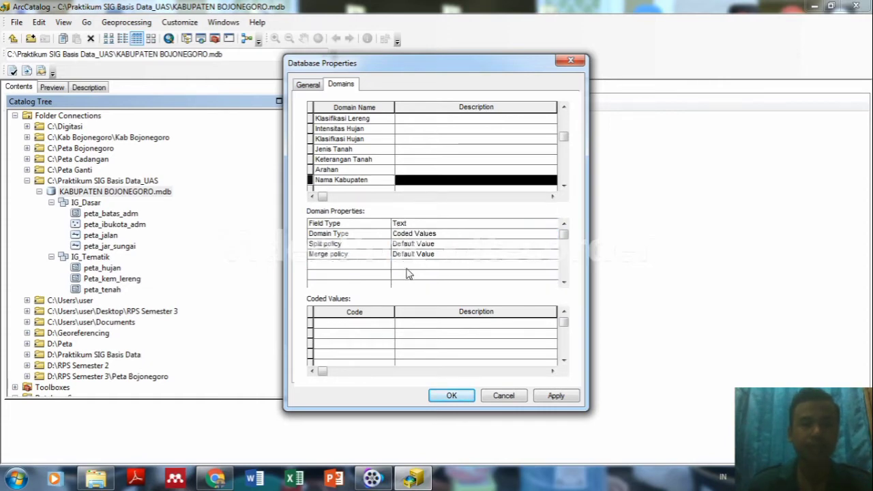
drag(568, 136, 567, 119)
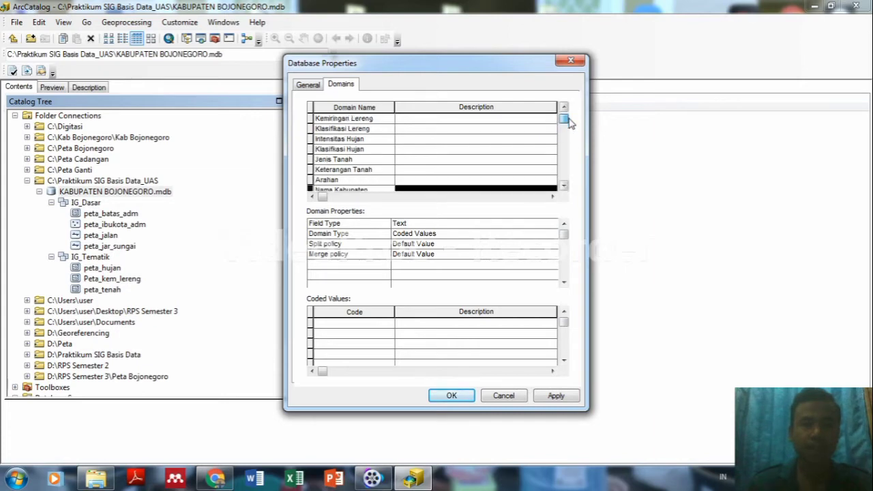
click(348, 120)
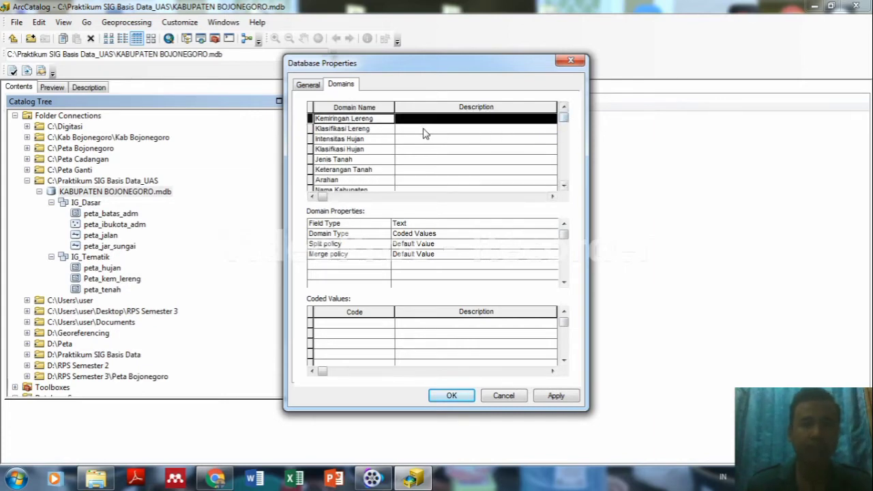
click(354, 130)
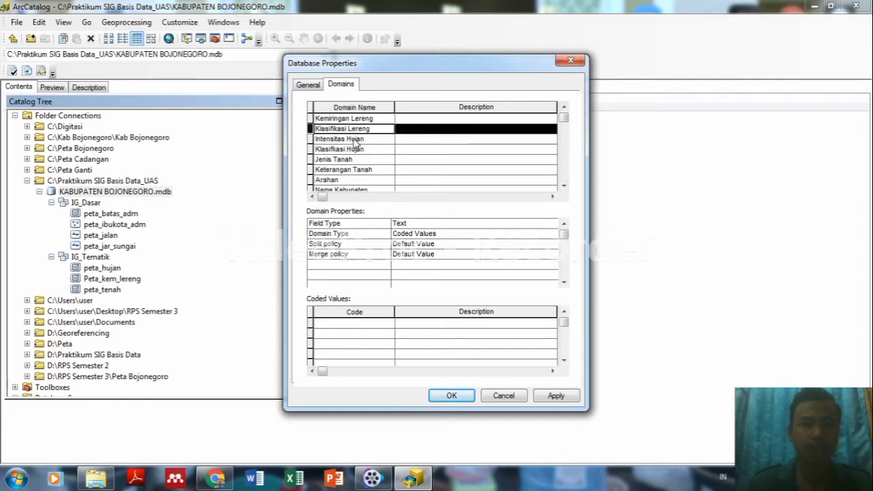
click(353, 139)
click(352, 149)
click(348, 159)
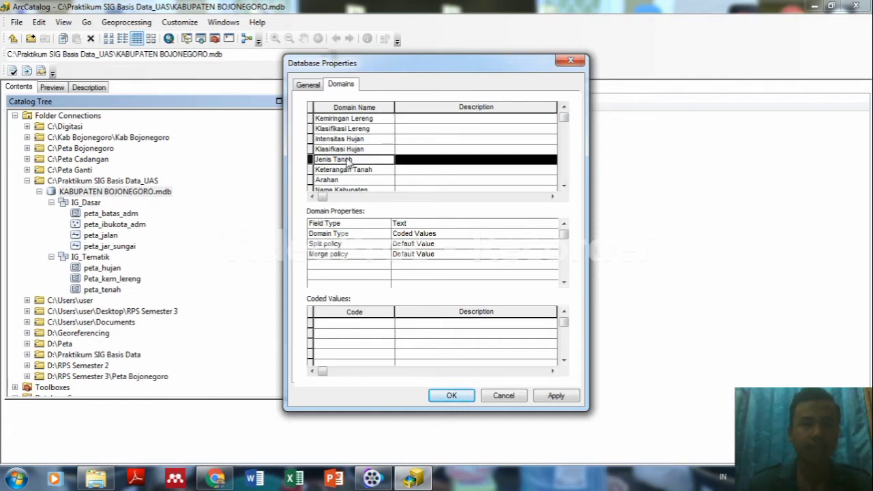
click(348, 170)
click(340, 180)
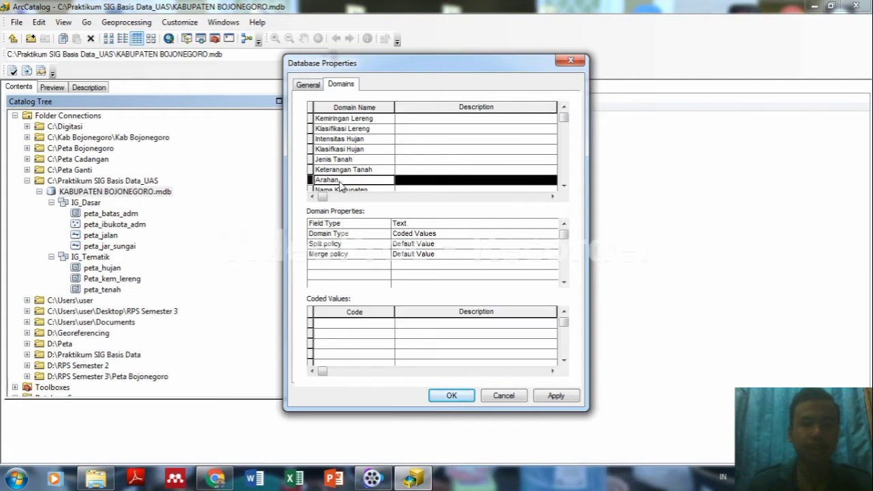
click(341, 187)
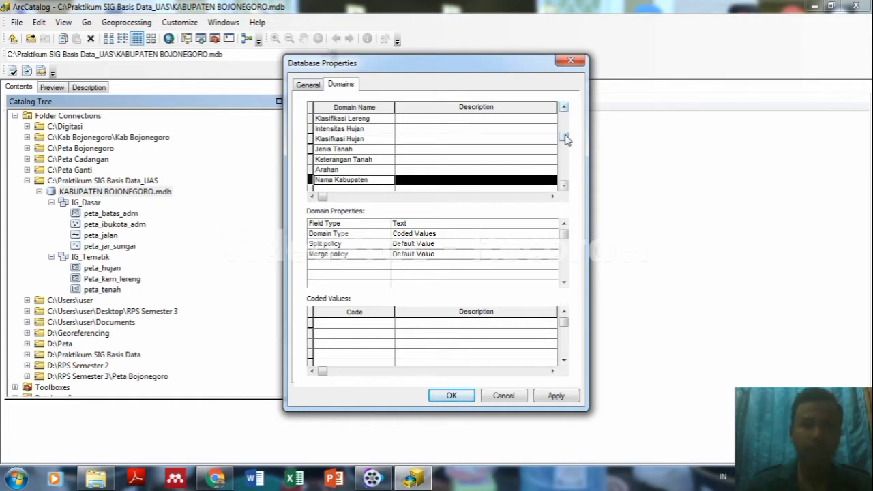
drag(565, 137, 564, 118)
click(338, 120)
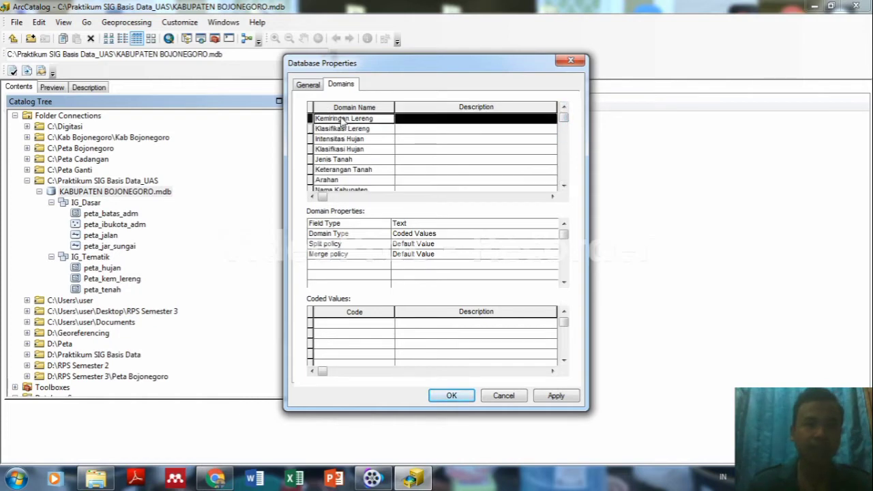
Enter codes 1, 2, 3 and 4 in Kemiringan Lereng's Coded Values grid.
click(364, 325)
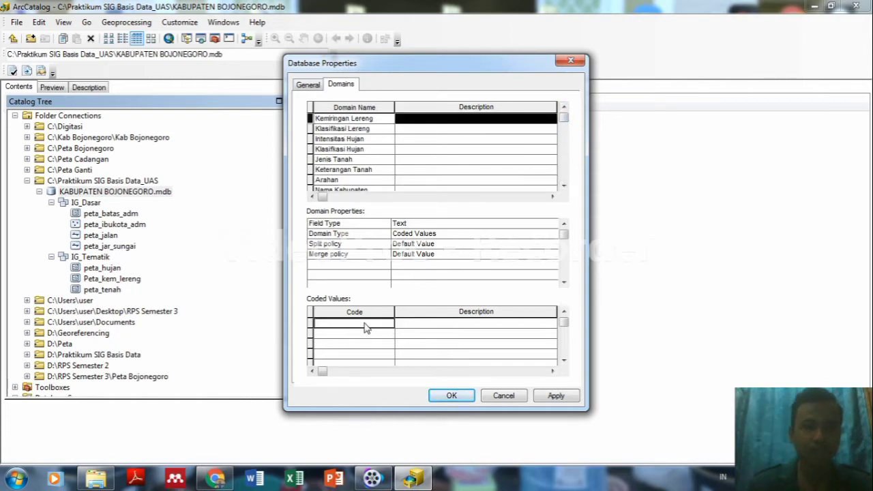
text(1)
click(349, 332)
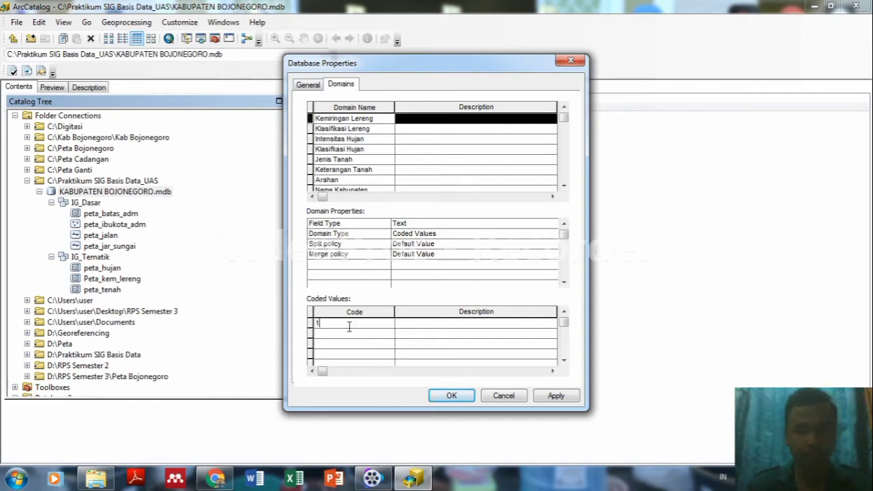
text(2)
key(Return)
text(3)
key(Return)
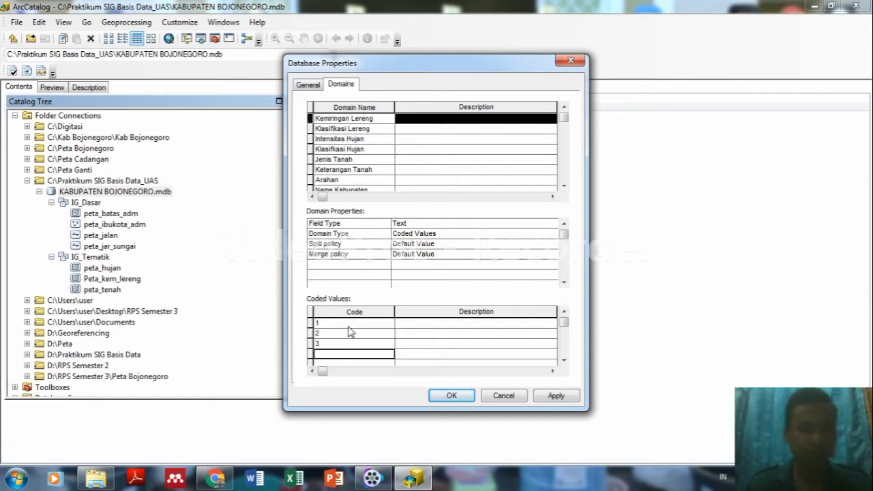
text(4)
key(Return)
Add code 5 and type first descriptions 1,00%, 8,01%-15,00% and 15,01%-25,00%.
text(5)
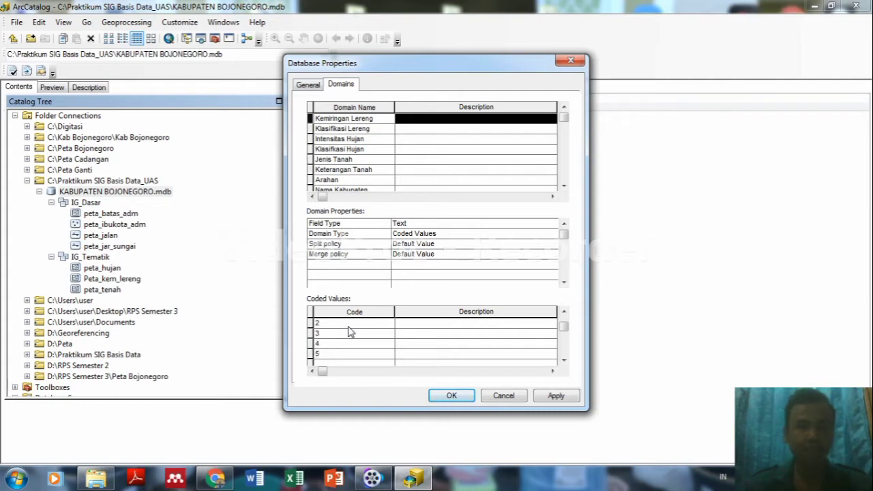
click(419, 325)
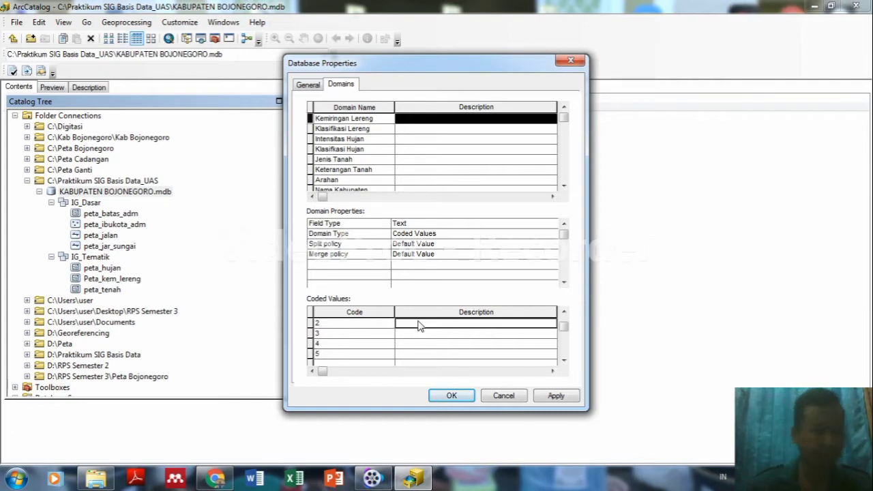
text(1)
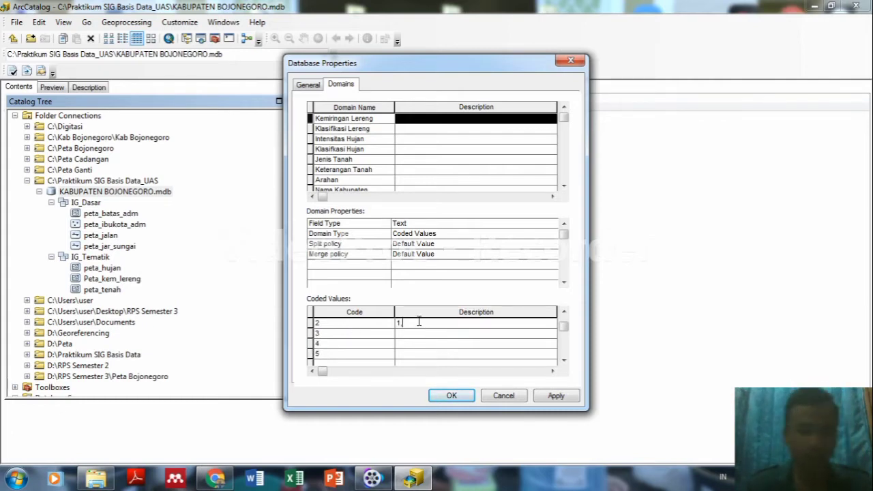
text(,)
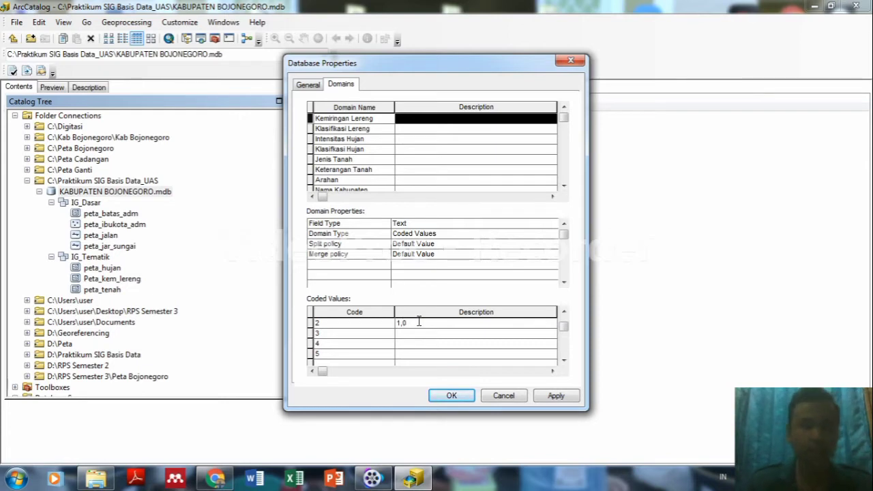
text(00%)
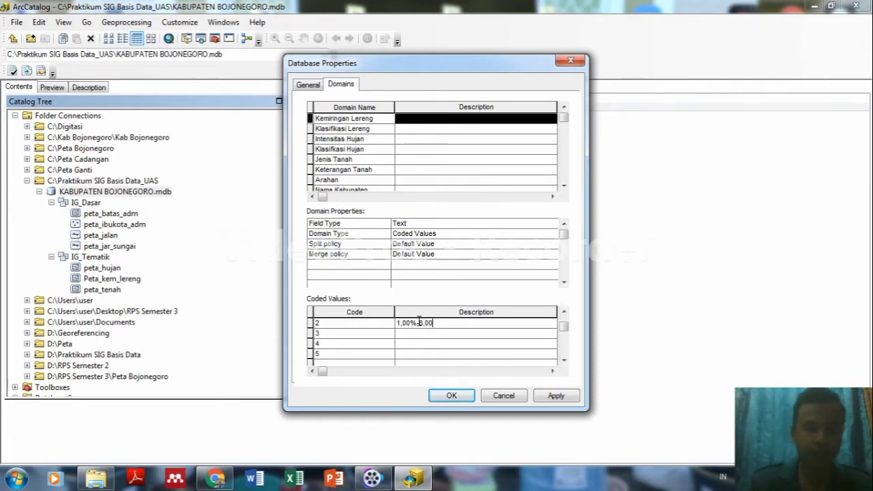
key(Return)
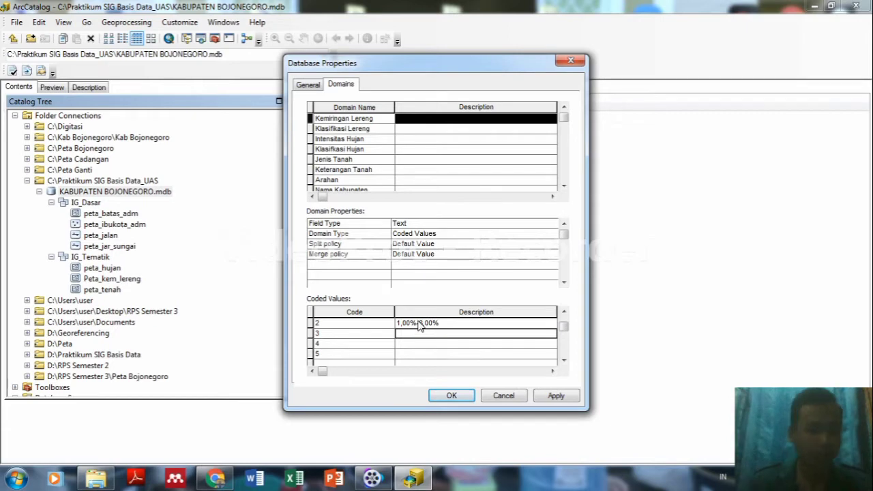
text(8,01)
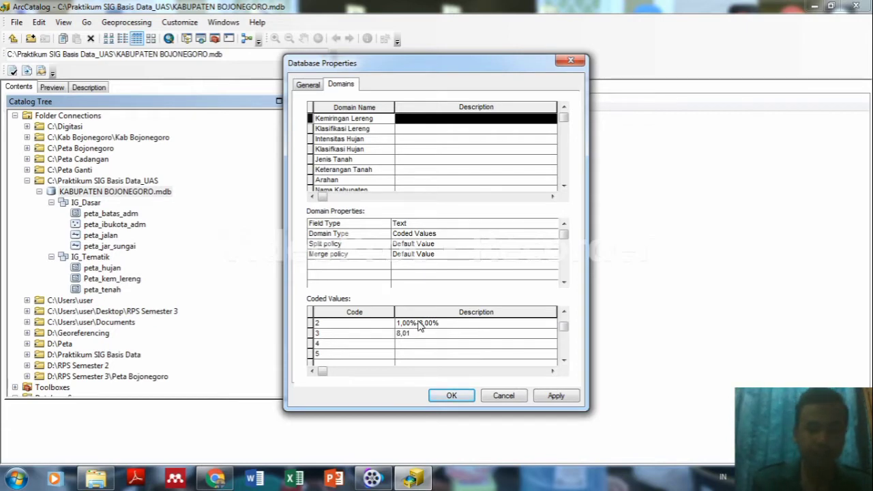
text(%-)
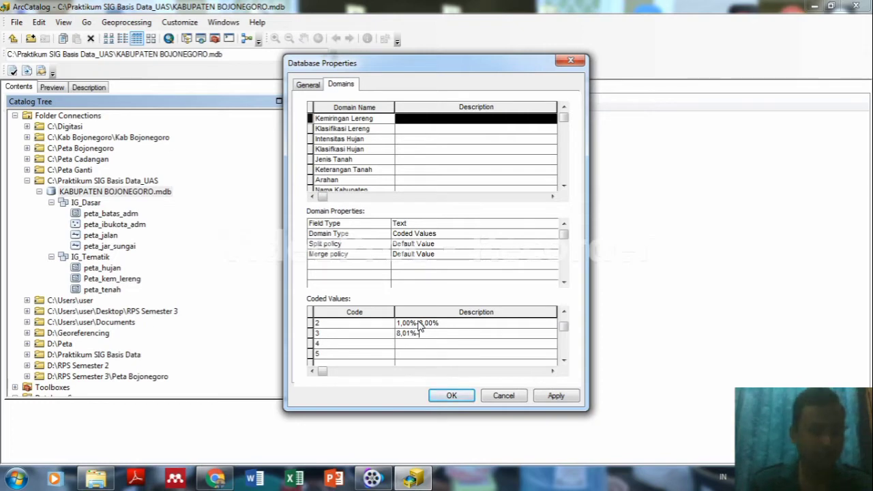
text(15)
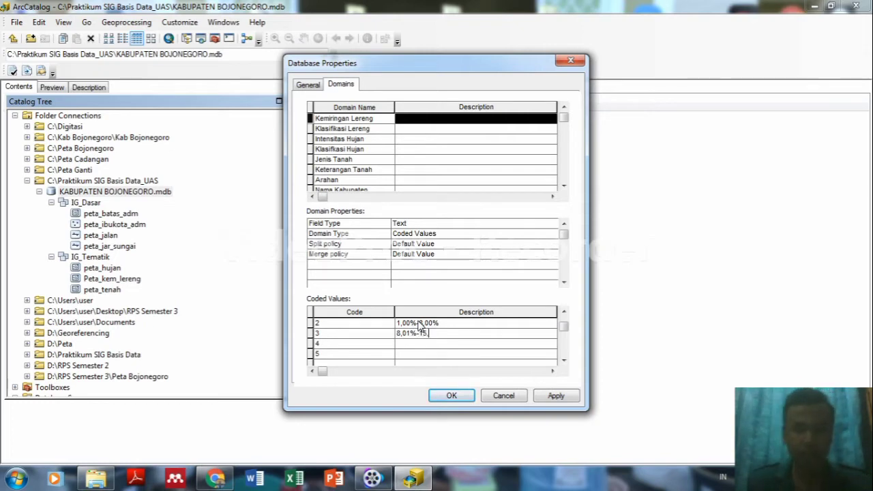
text(,00)
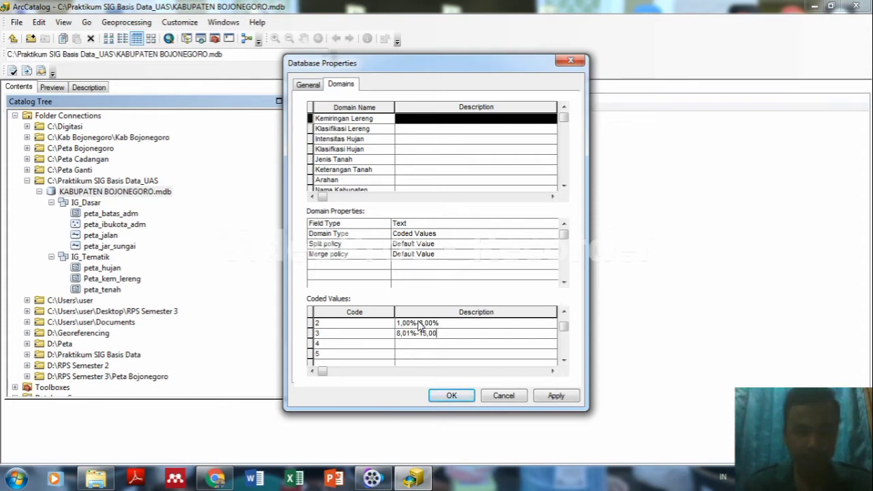
text(%)
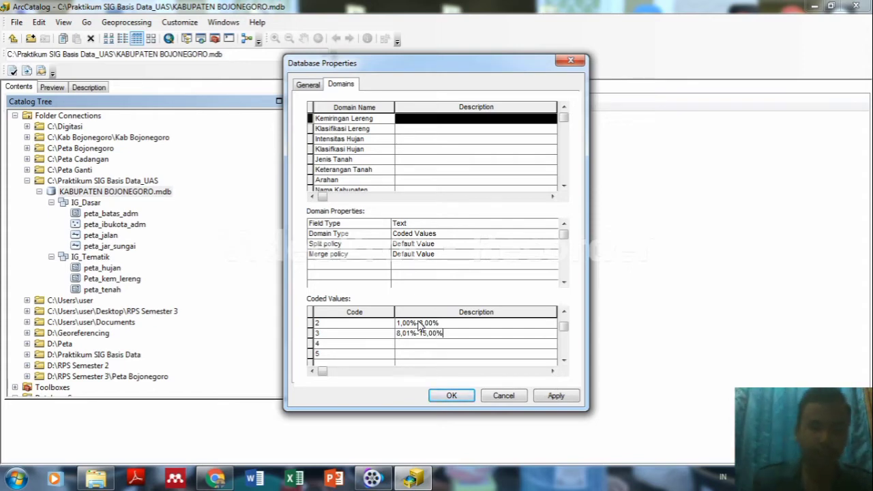
key(Return)
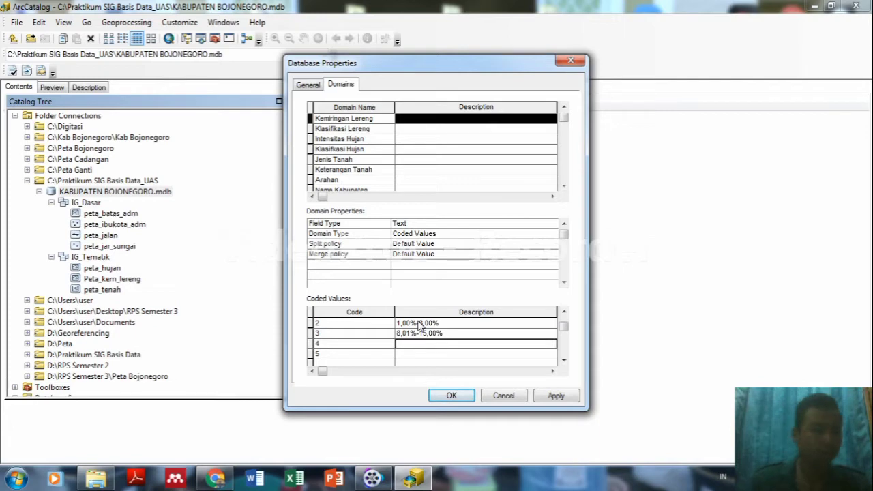
text(15,01)
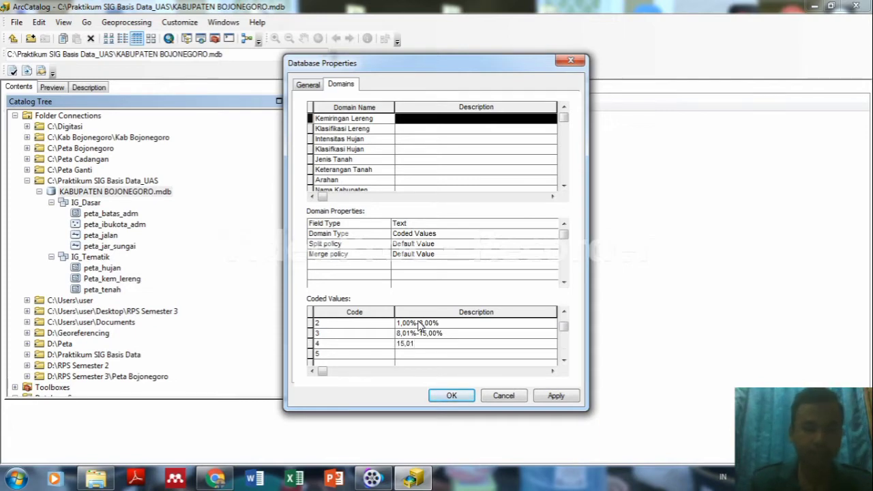
text(%)
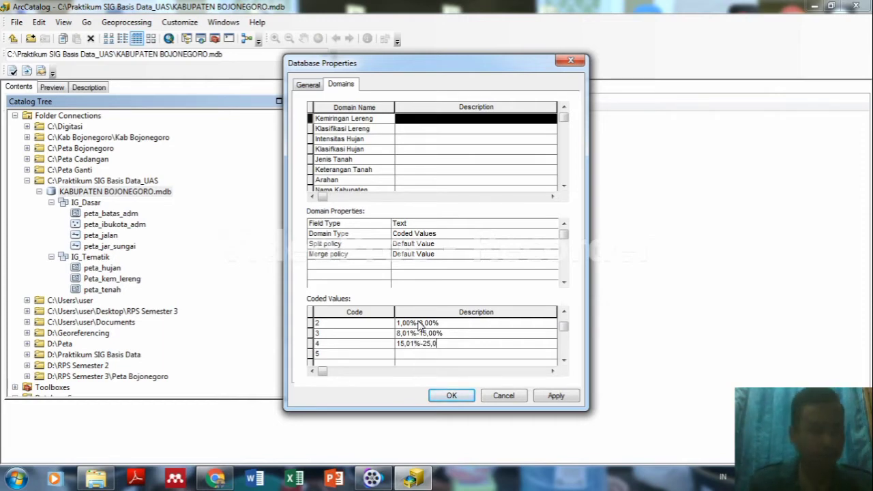
text(-25,00%)
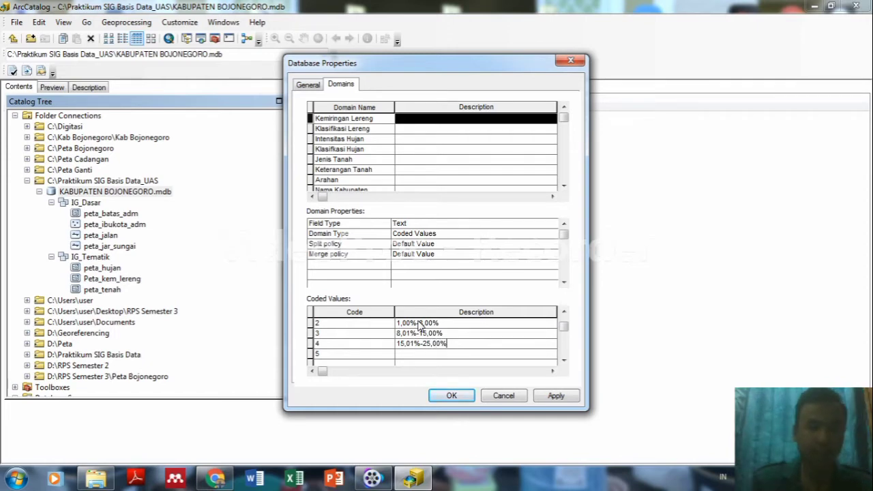
key(Tab)
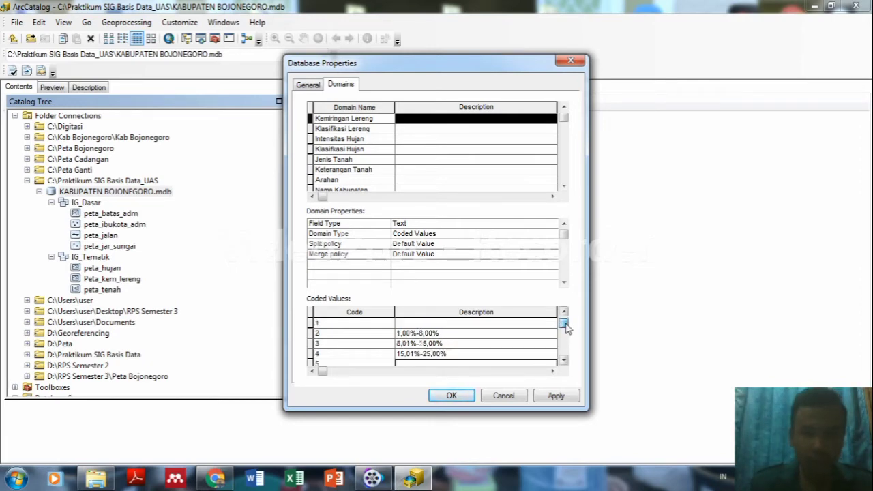
Clear the misplaced descriptions from codes 2, 3 and 4.
scroll(563, 325, up, 1)
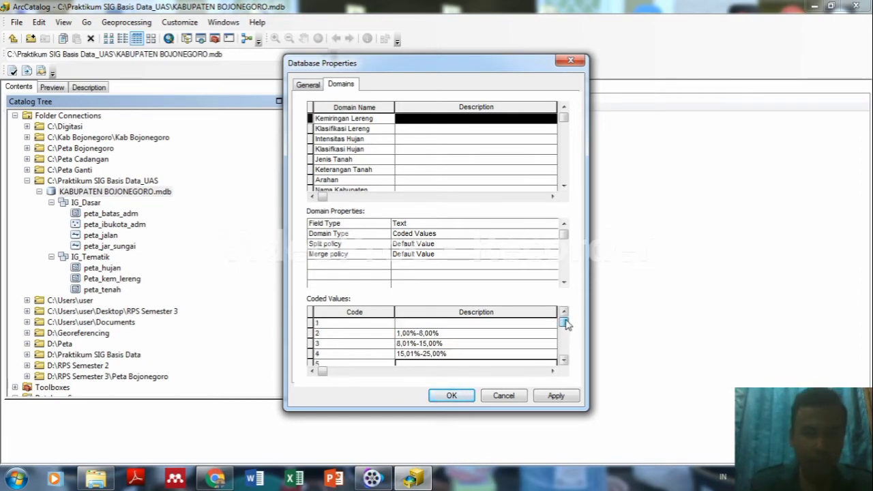
click(410, 325)
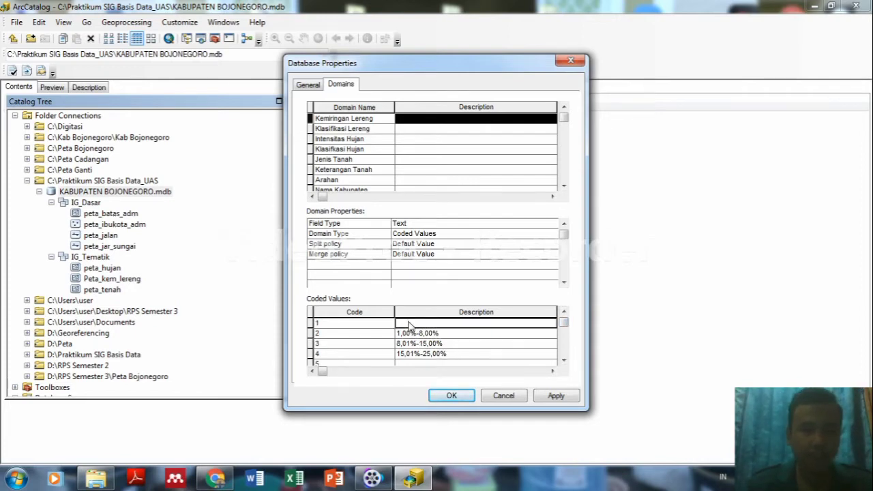
click(407, 333)
key(BackSpace)
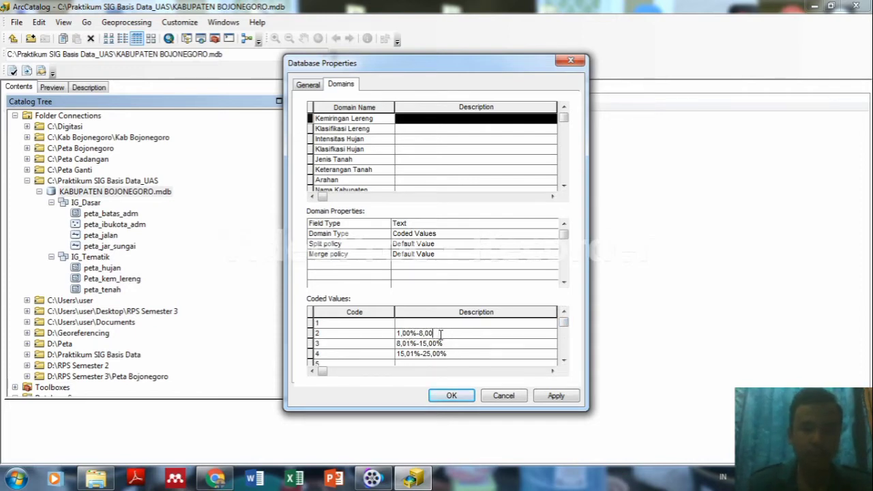
key(BackSpace)
key(BackSpace)
key(BackSpace)
key(BackSpace)
key(BackSpace)
key(BackSpace)
key(BackSpace)
key(BackSpace)
click(448, 342)
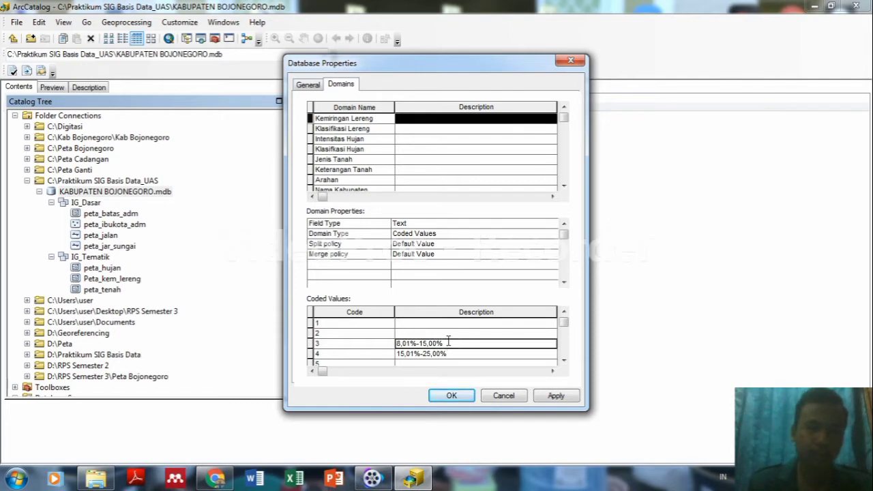
key(BackSpace)
key(BackSpace)
key(BackSpace)
key(BackSpace)
key(BackSpace)
key(BackSpace)
key(BackSpace)
key(BackSpace)
key(BackSpace)
key(BackSpace)
key(BackSpace)
key(BackSpace)
click(448, 352)
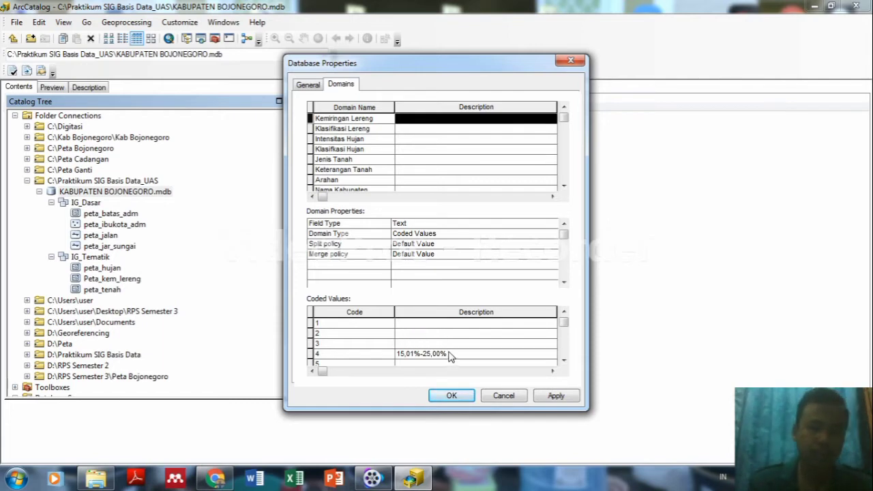
key(BackSpace)
key(BackSpace)
key(BackSpace)
key(BackSpace)
key(BackSpace)
key(BackSpace)
key(BackSpace)
key(BackSpace)
key(BackSpace)
key(BackSpace)
key(BackSpace)
key(BackSpace)
key(BackSpace)
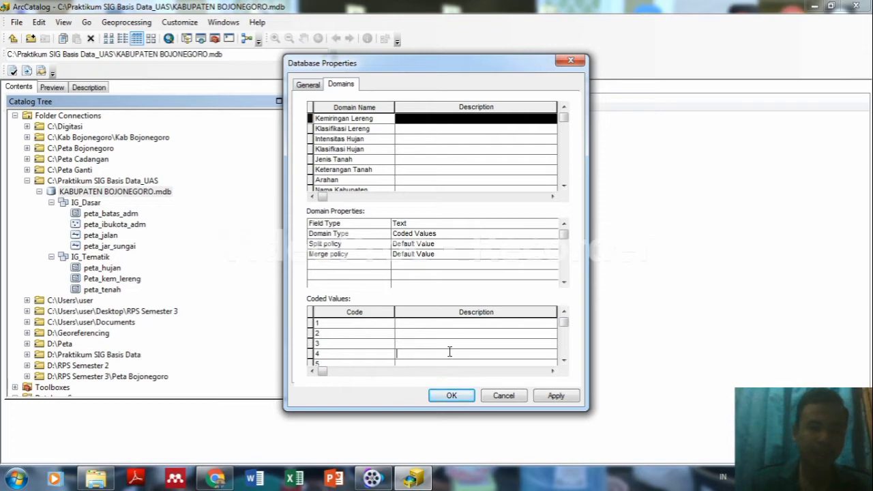
Describe codes 1–3 as 1,00%-8,00%, 8,01%-15,00% and 15,01%-25,00%.
click(416, 326)
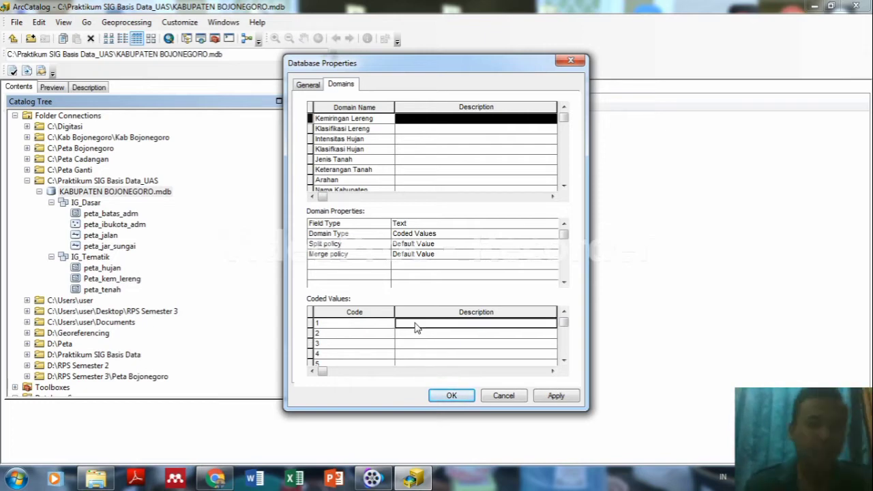
text(1,00%-8,00%)
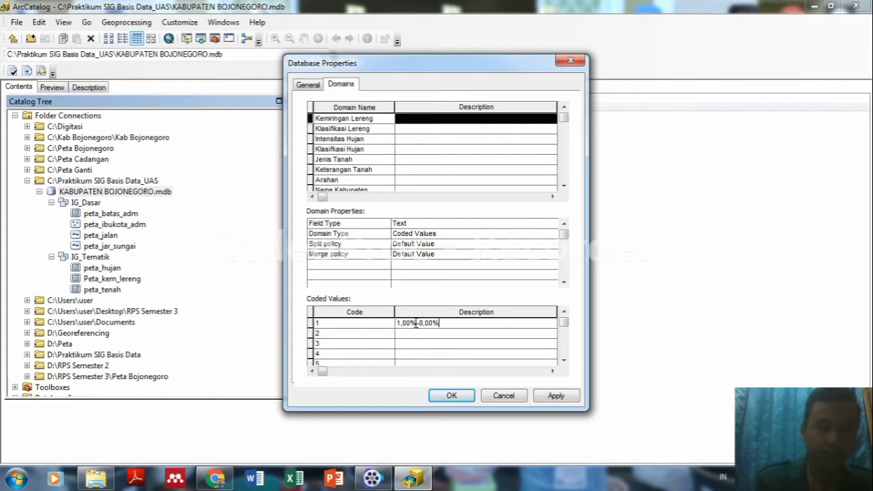
key(Return)
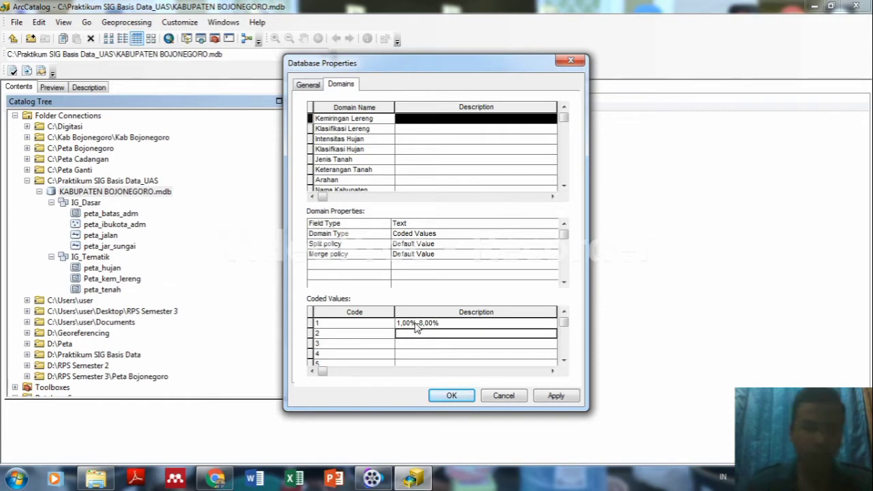
text(8)
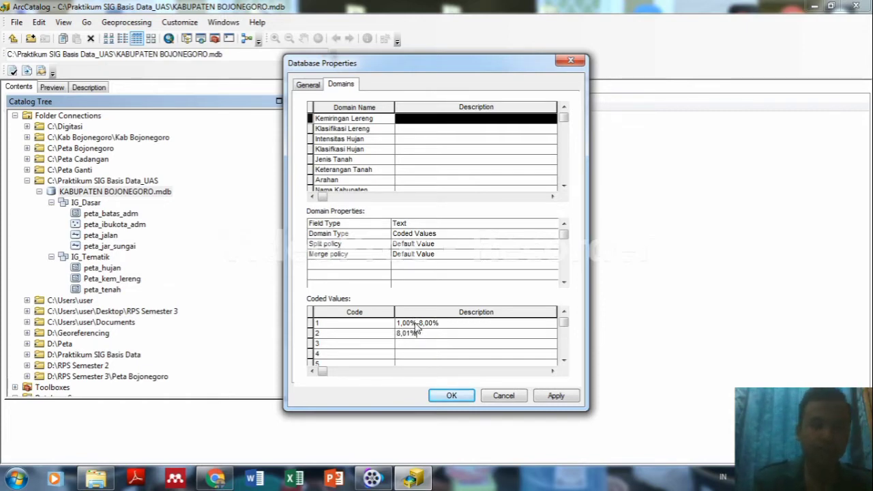
text(,01%)
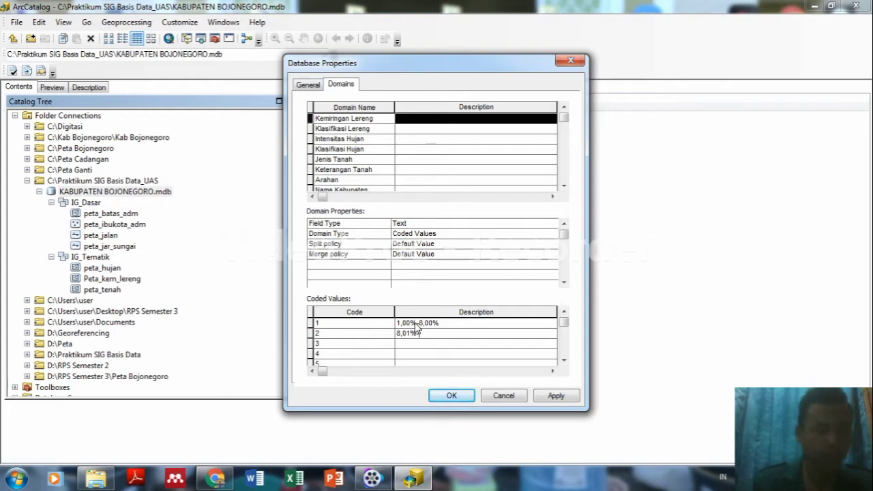
text(-15,00%)
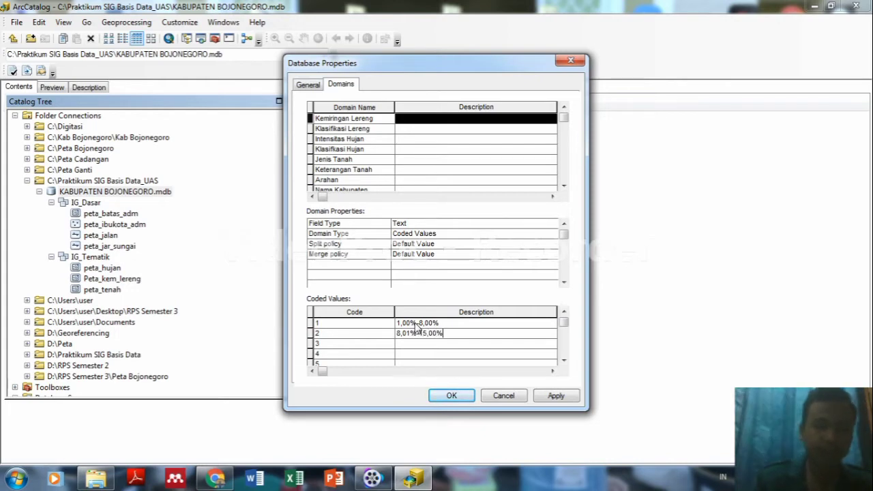
key(Down)
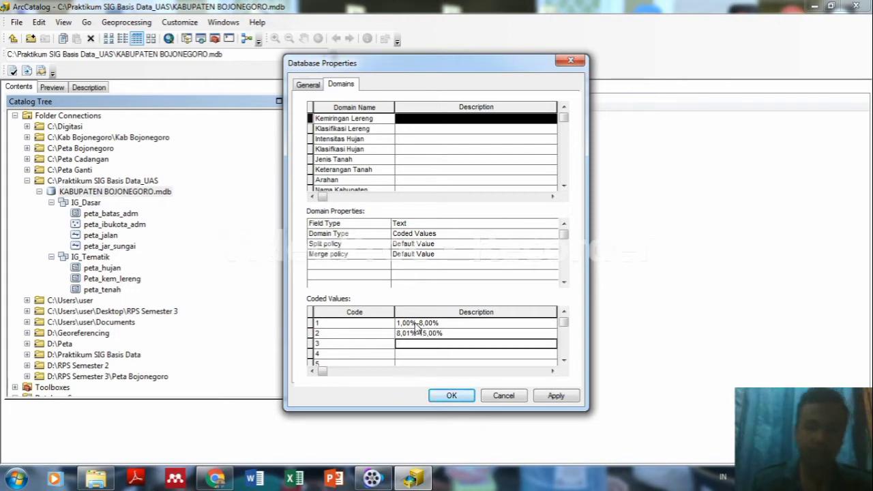
text(15)
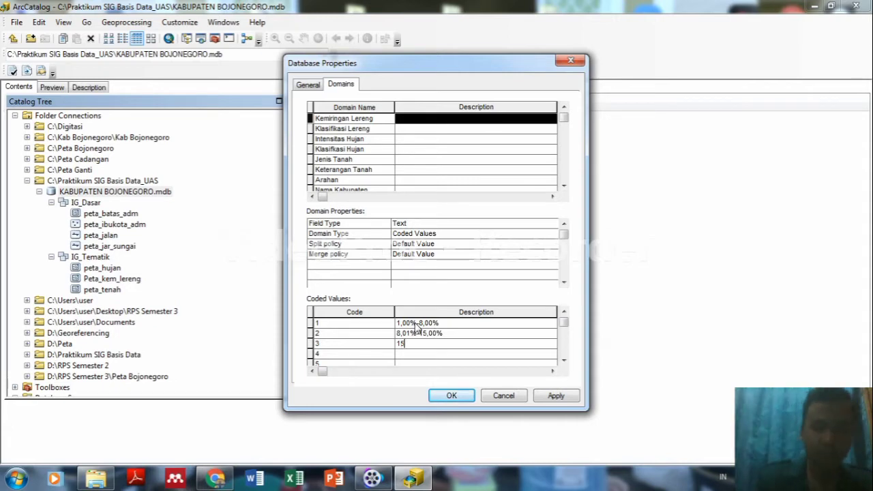
text(,01%-)
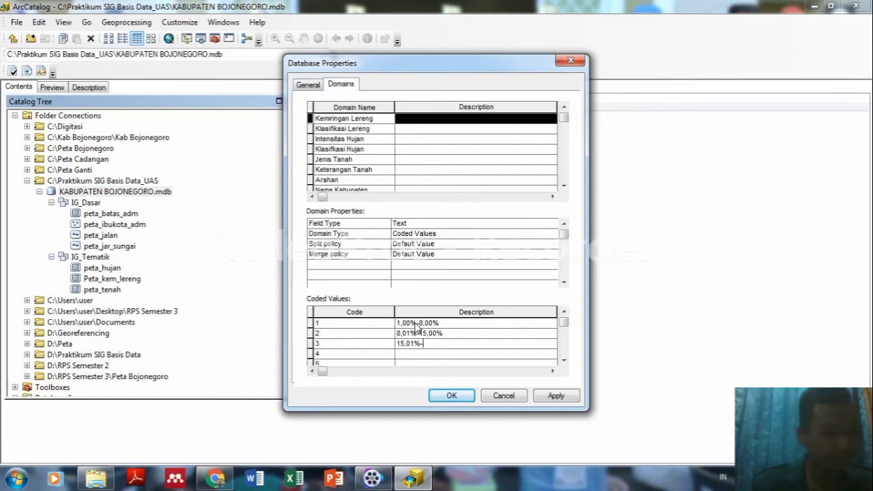
text(25,00%)
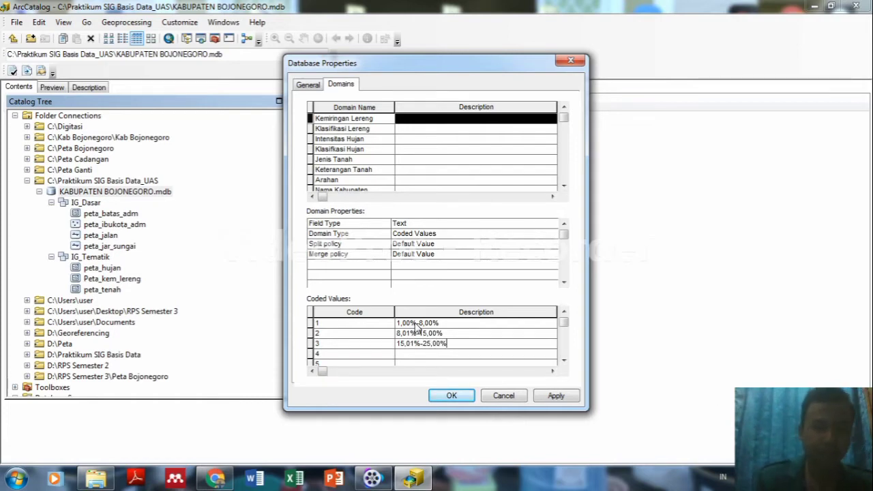
key(Down)
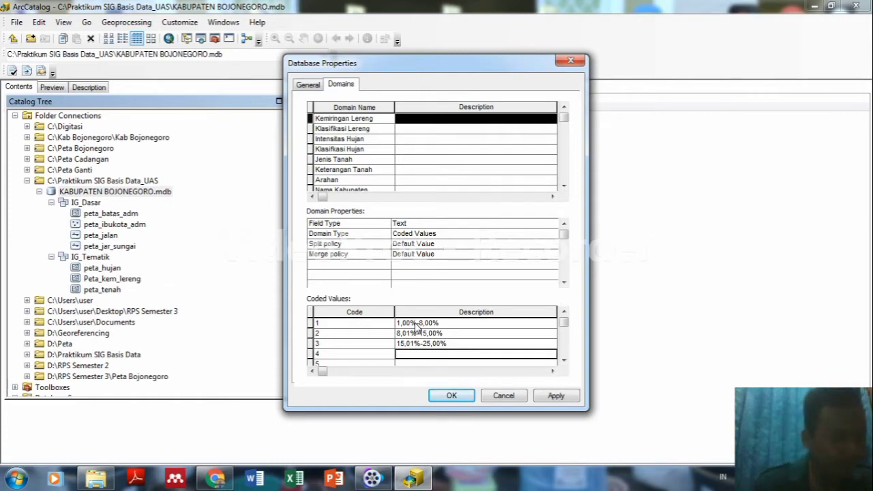
Describe code 4 as 25,01%-40,00% and code 5 as 40,01% atau lebih.
text(25,)
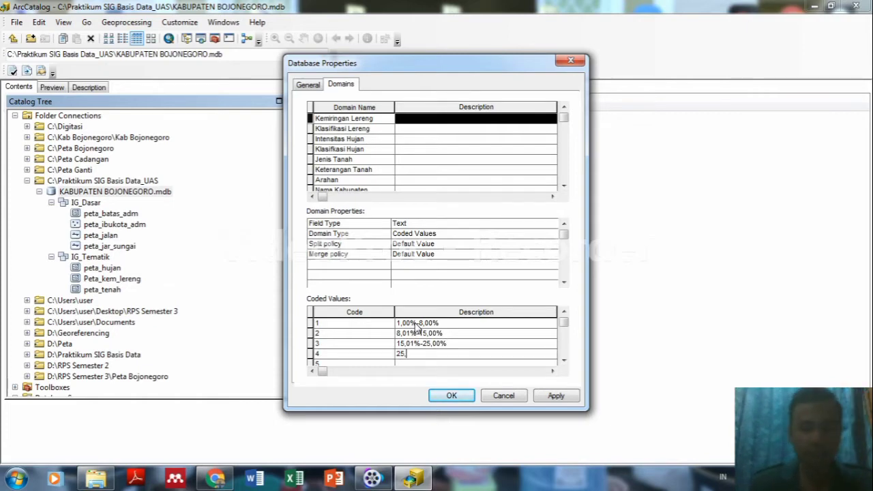
text(01%-)
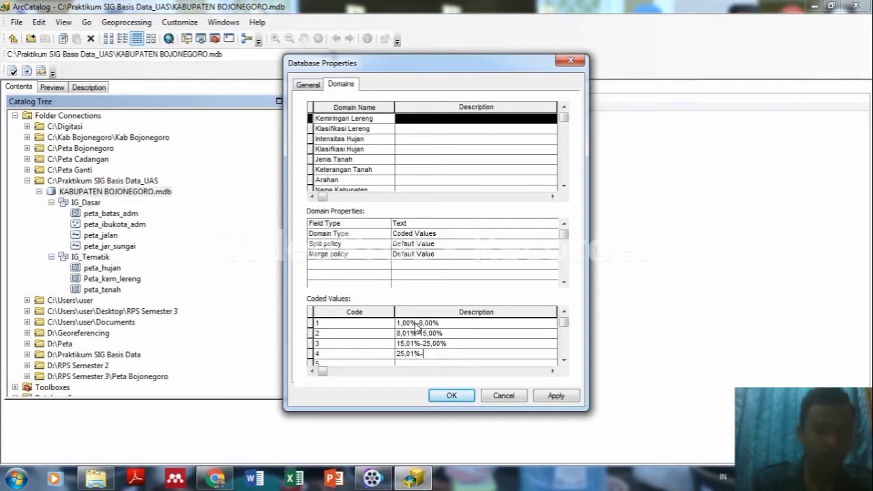
text(40,)
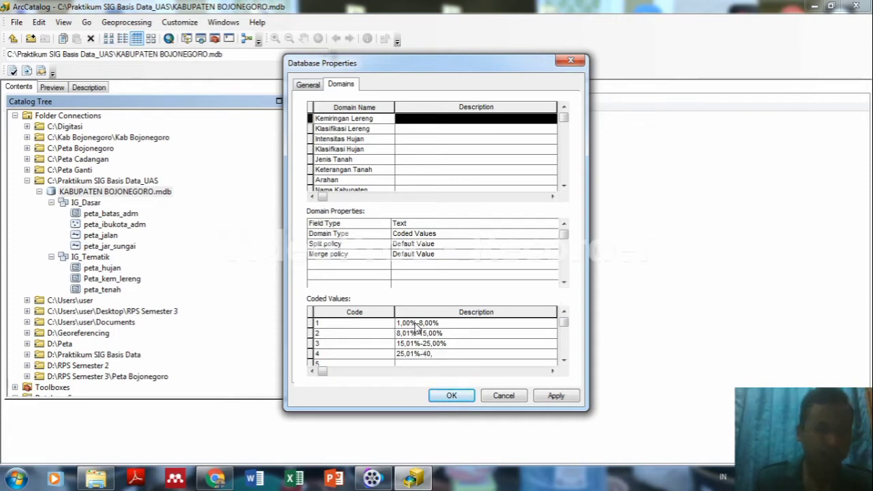
text(00)
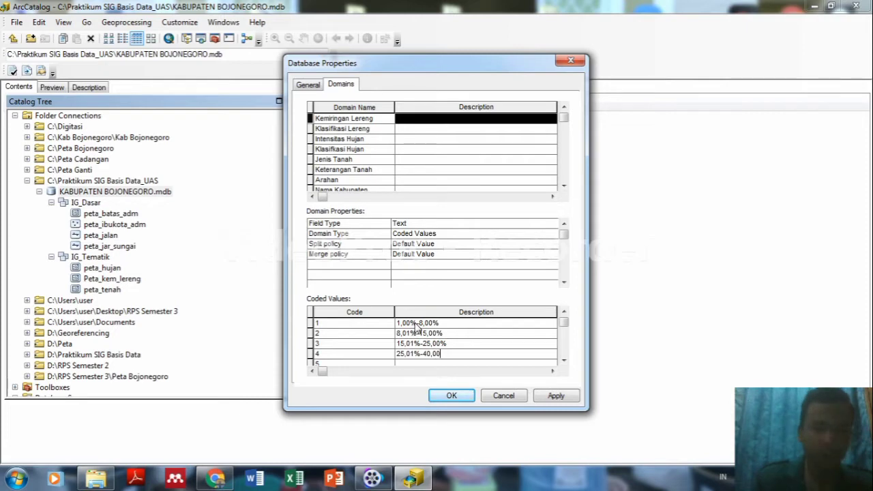
text(%)
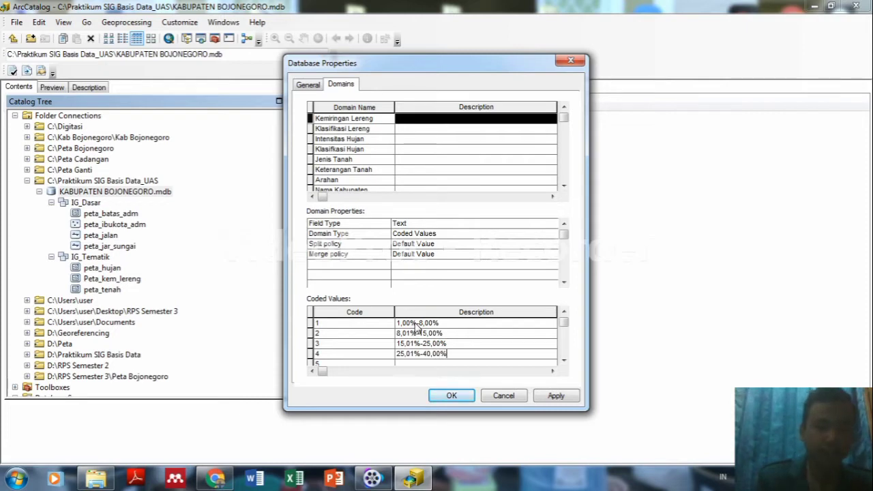
key(Down)
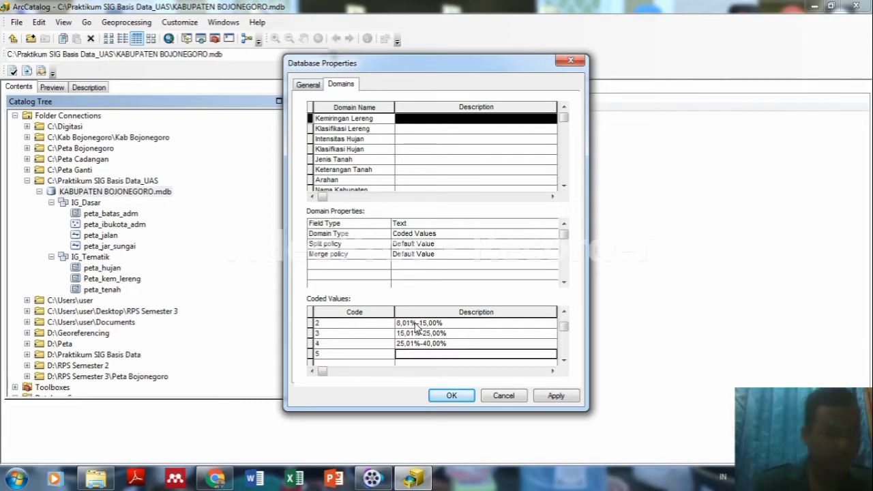
text(40,01%-)
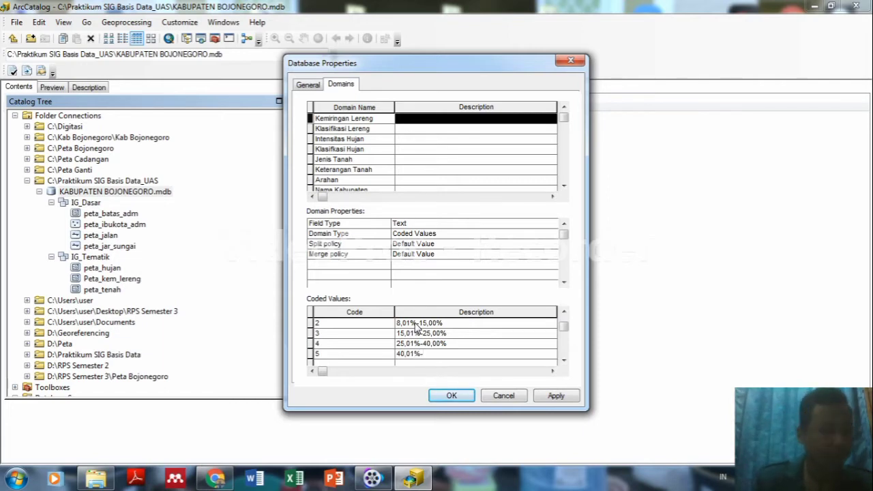
key(BackSpace)
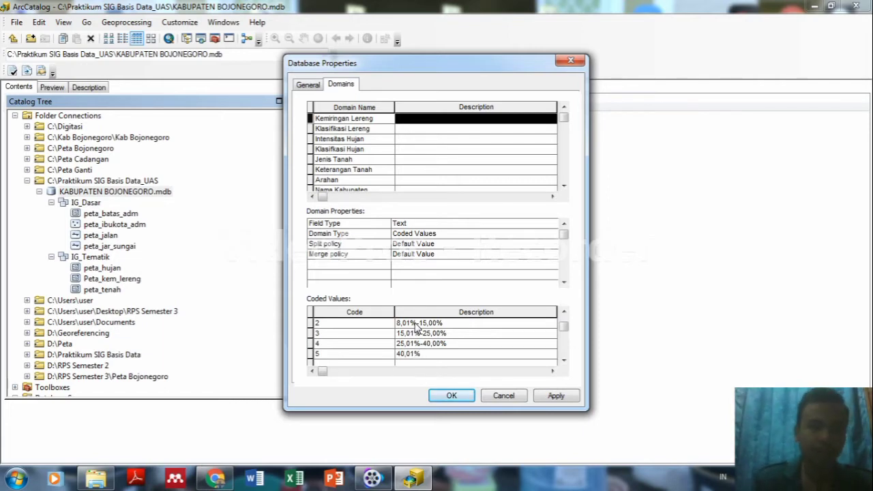
text(a)
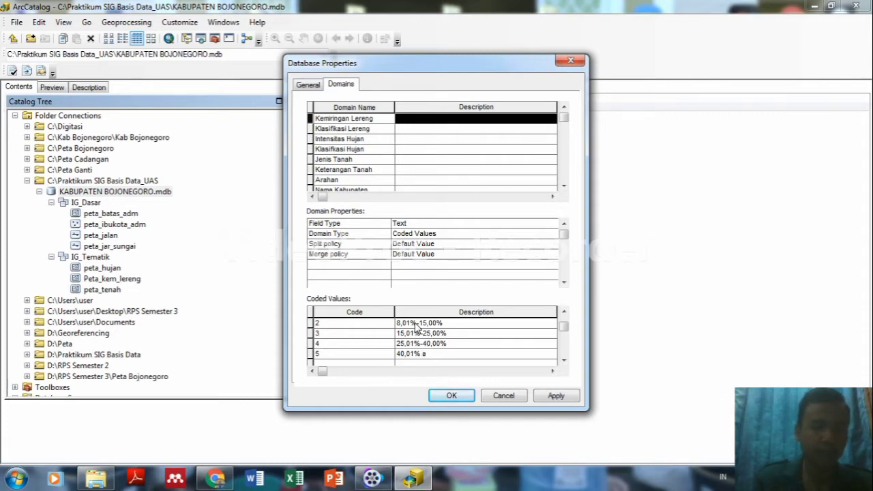
text(tau lebih)
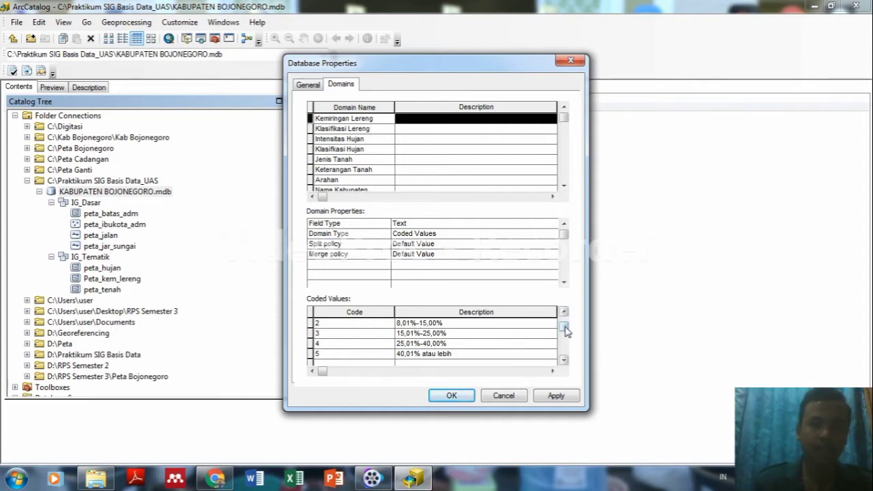
drag(565, 330, 566, 319)
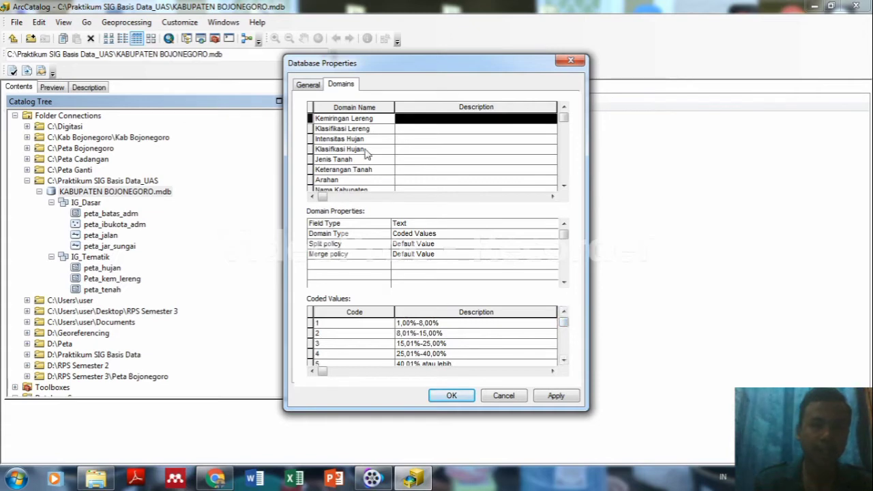
click(357, 129)
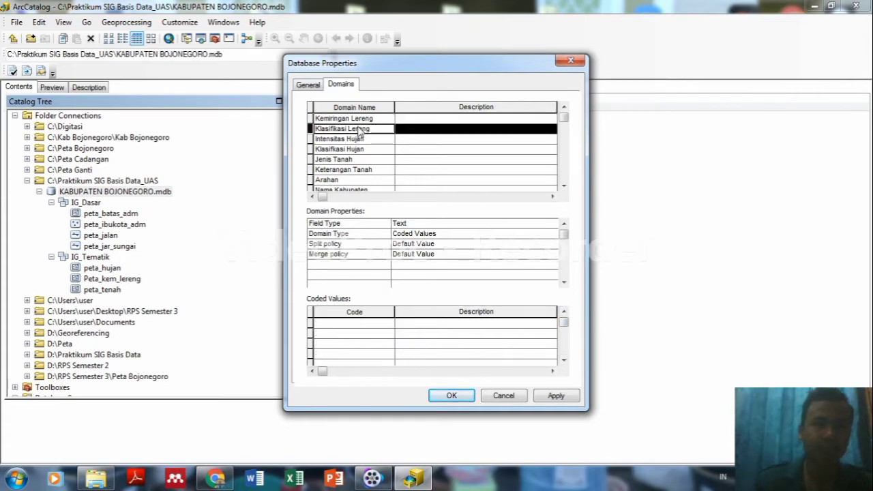
Enter codes 1 through 5 in Klasifikasi Lereng's Coded Values grid.
click(363, 325)
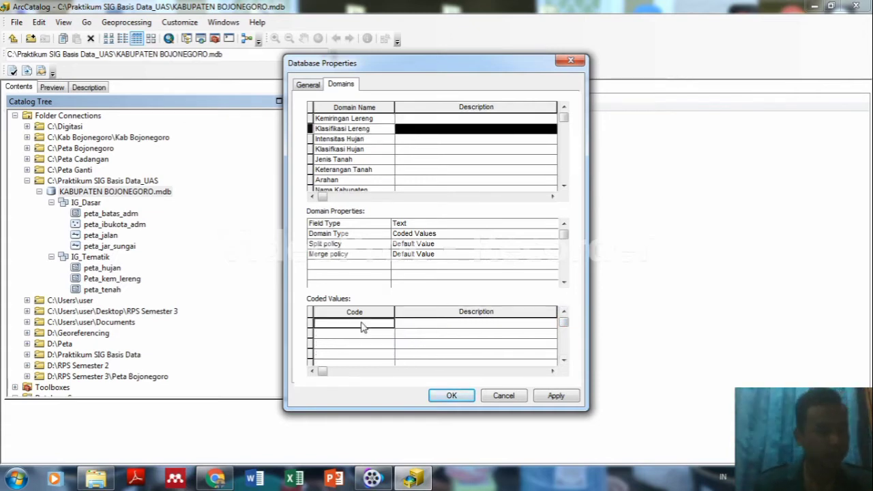
text(1)
key(Return)
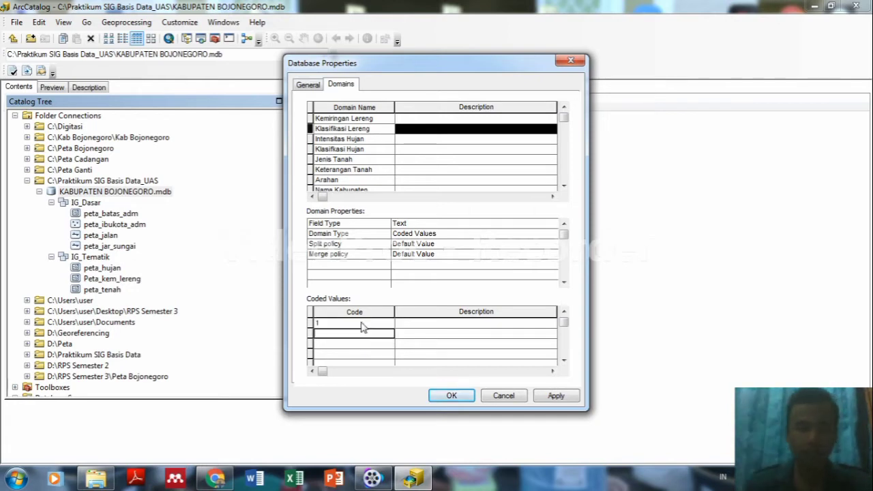
text(2)
key(Return)
text(3)
key(Return)
text(4)
key(Return)
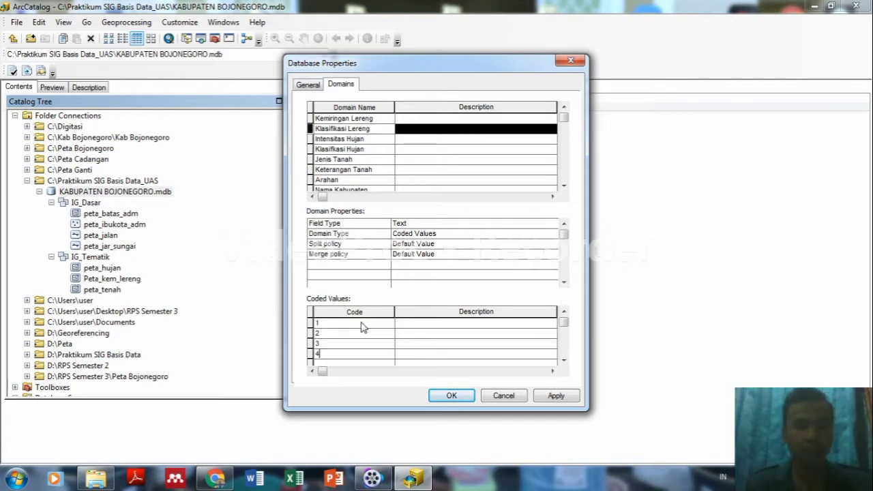
text(5)
key(Return)
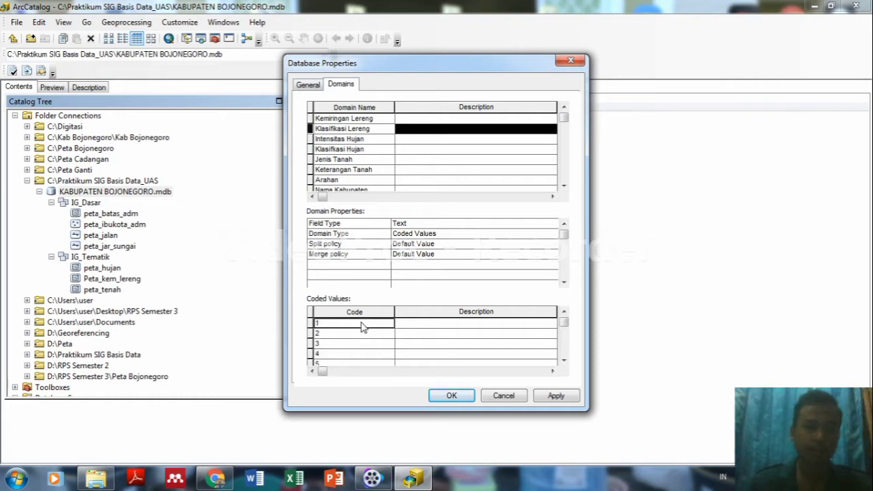
Describe the codes as Datar, Landai, Agak Curam, Curam and Sangat Curam.
click(418, 326)
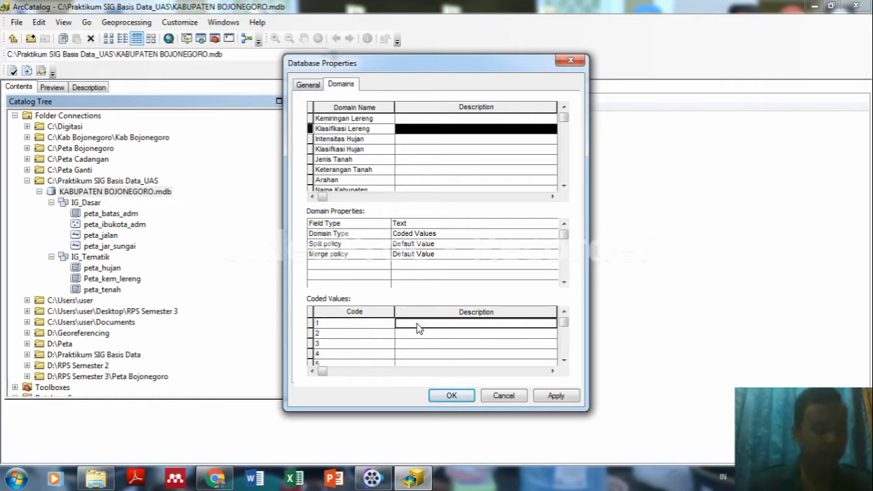
text(Datar)
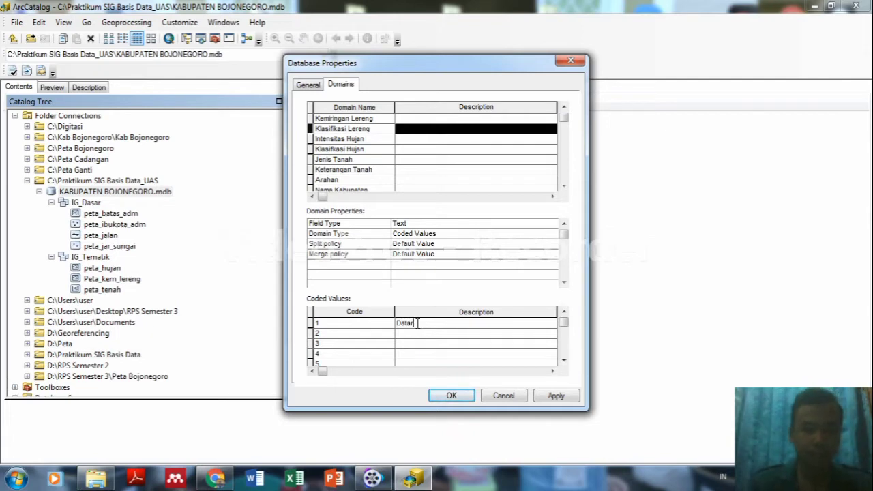
key(Return)
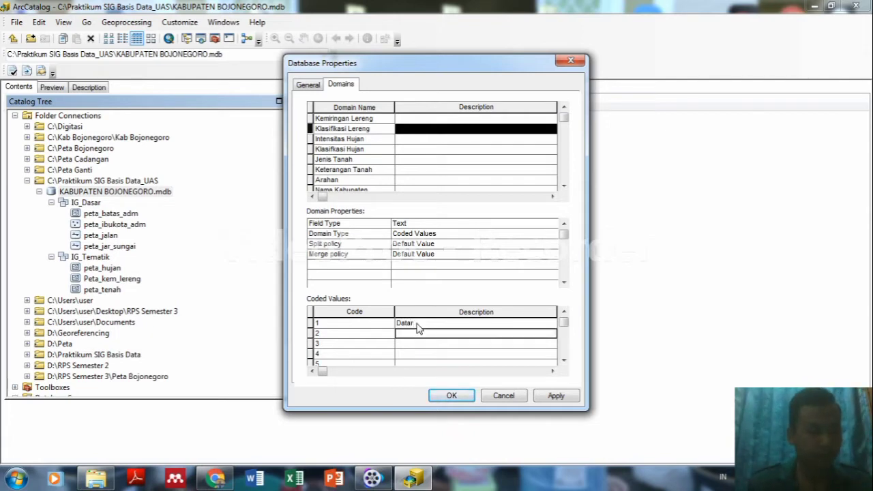
text(Landai)
key(Return)
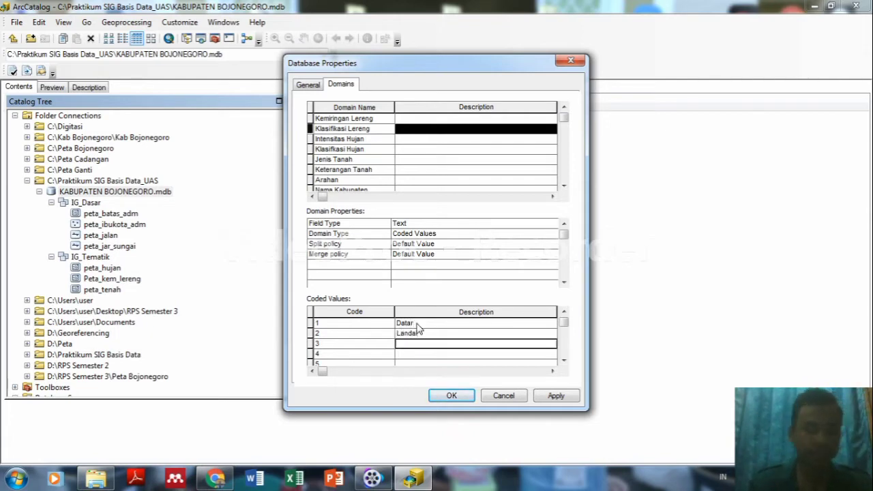
text(Agak)
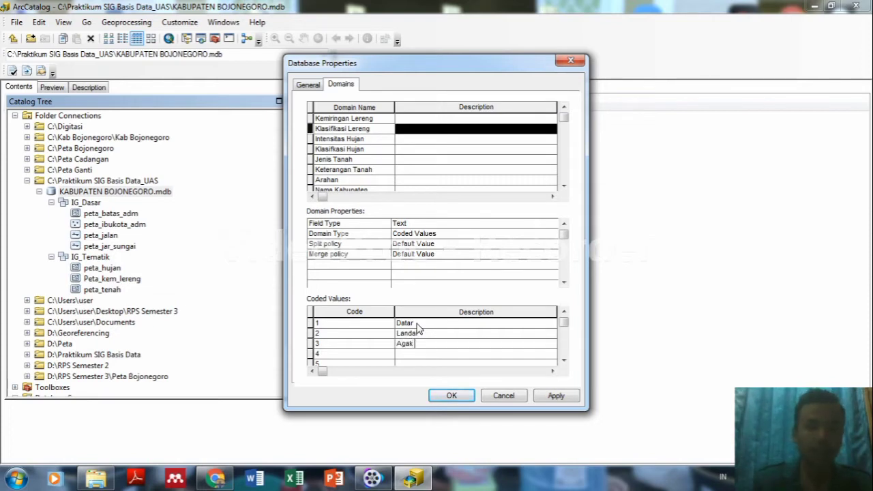
text( Curam)
key(Return)
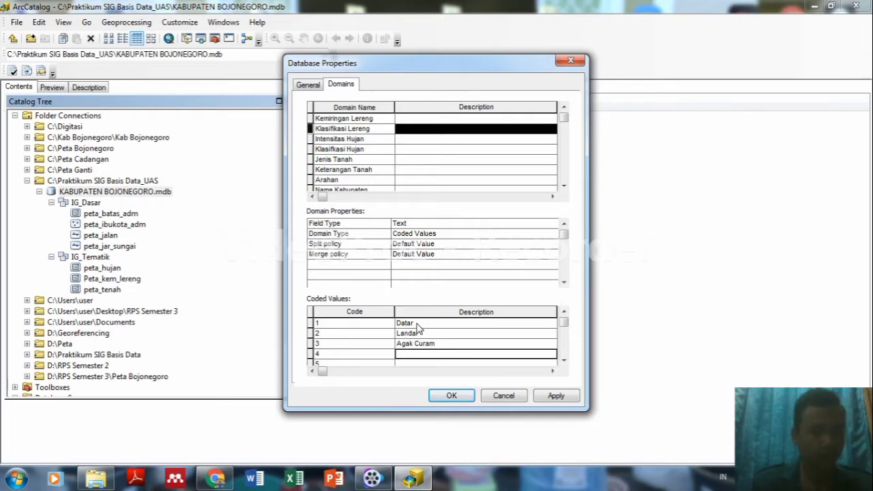
text(Curam)
key(Return)
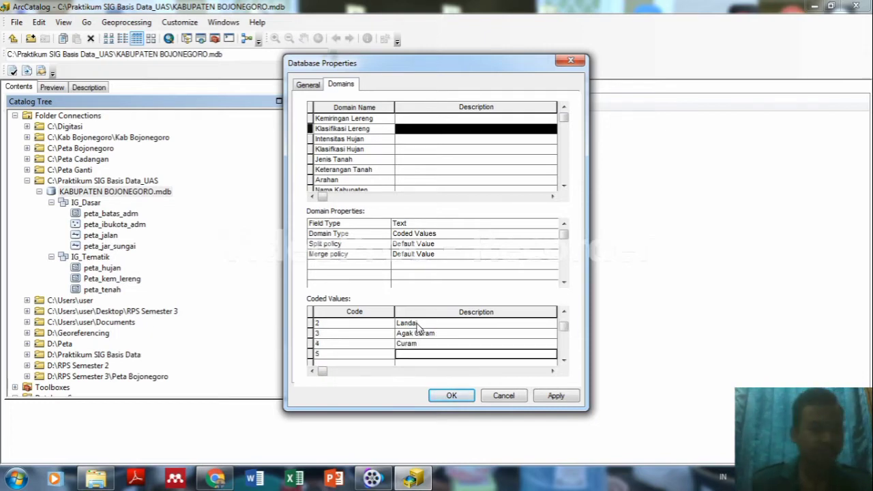
text(Sangat)
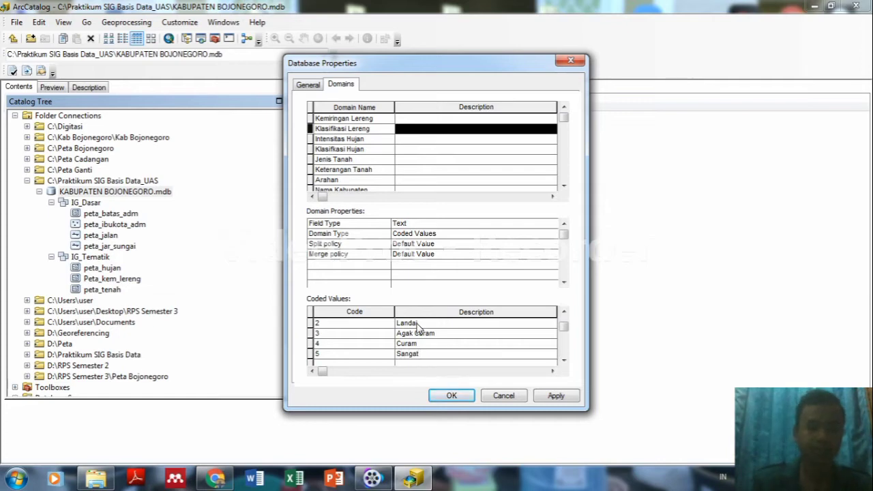
text( Curam)
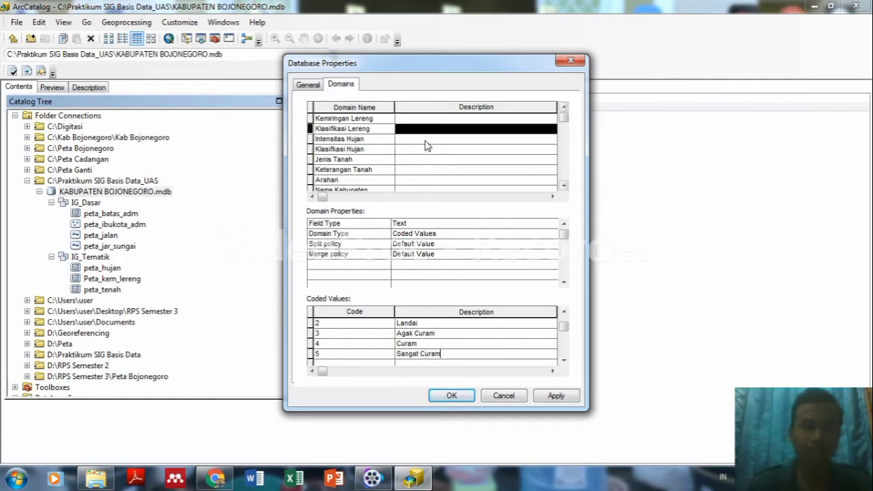
click(355, 140)
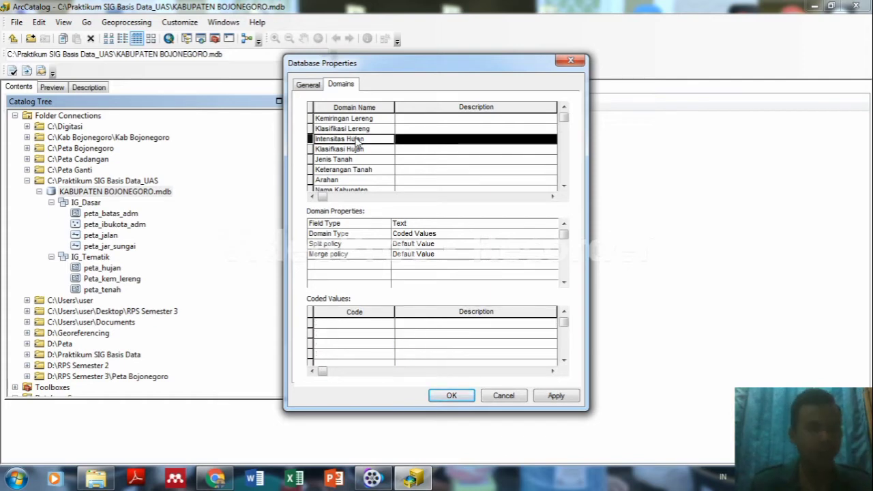
Enter codes 1, 2, 3 and 4 in the Intensitas Hujan coded values grid.
click(356, 324)
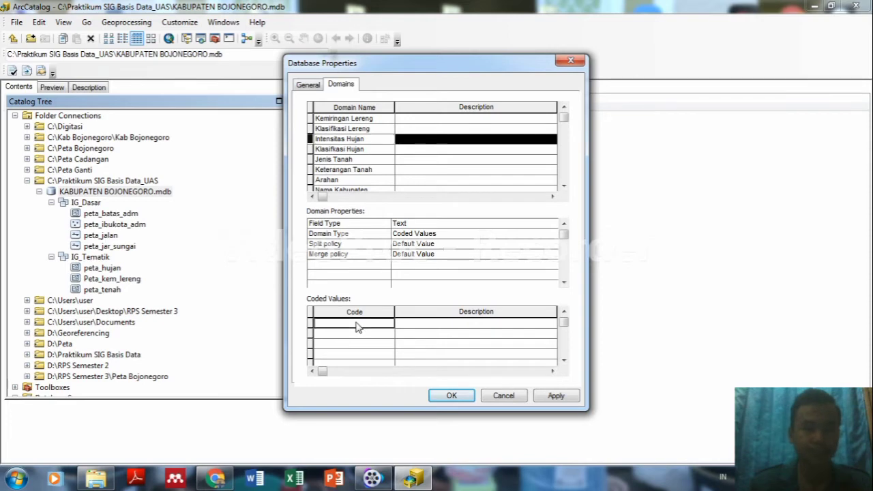
text(1)
key(Return)
text(2)
key(Return)
text(3)
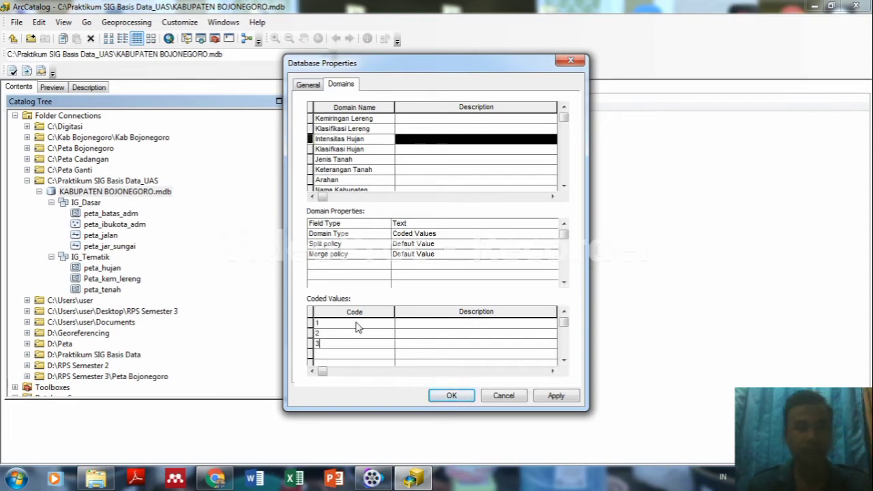
key(Return)
text(4)
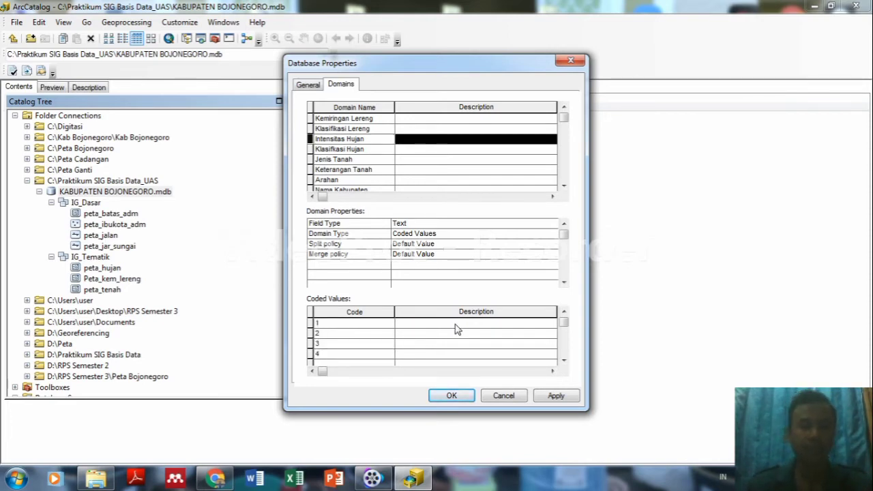
Describe the codes as <1750 mm/hari, 2000 mm/hari, 2250 mm/hari and >2250 mm/hari.
click(457, 324)
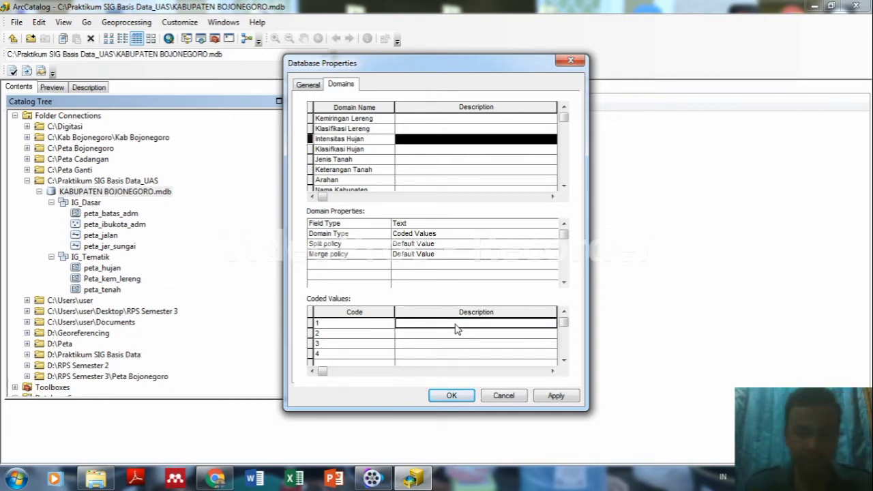
text(<)
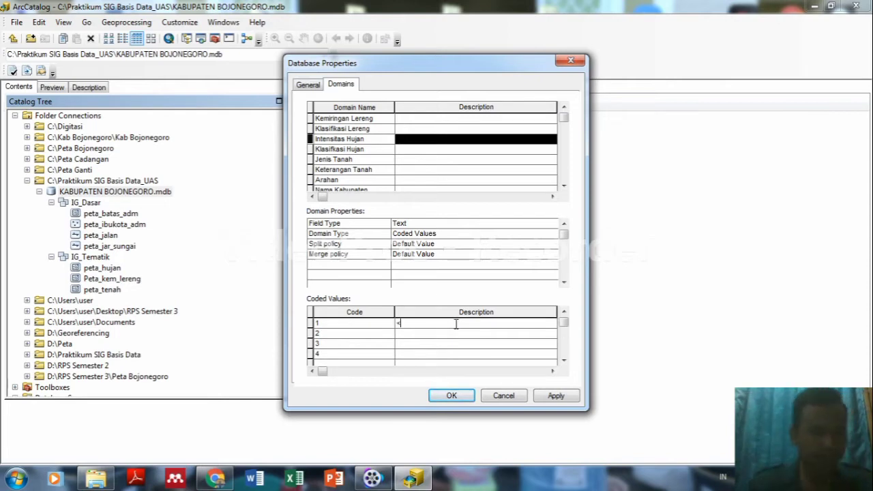
text(1750)
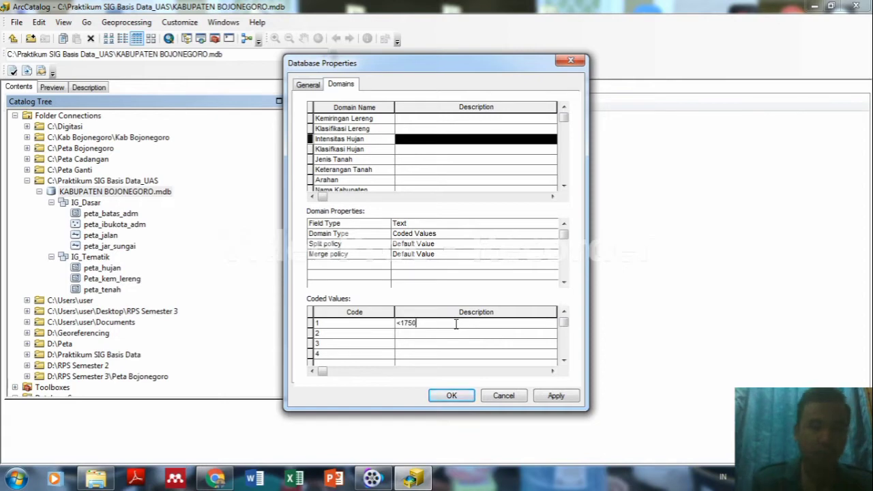
text(mm)
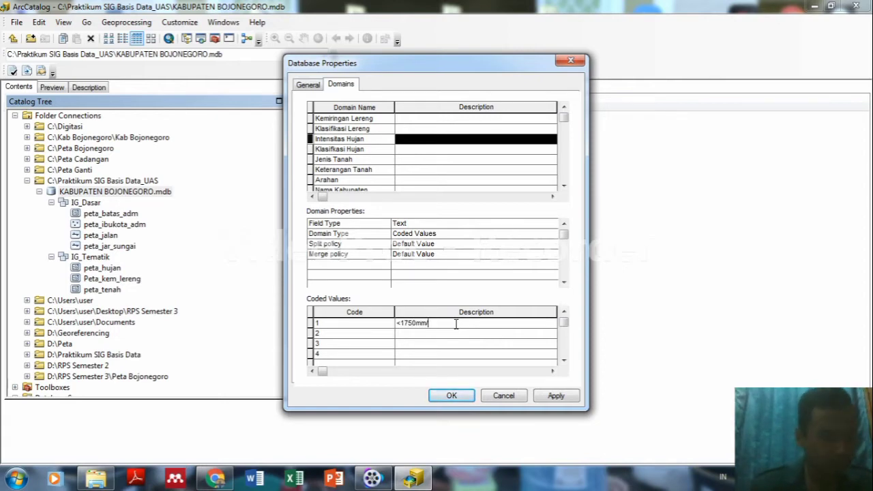
key(BackSpace)
key(BackSpace)
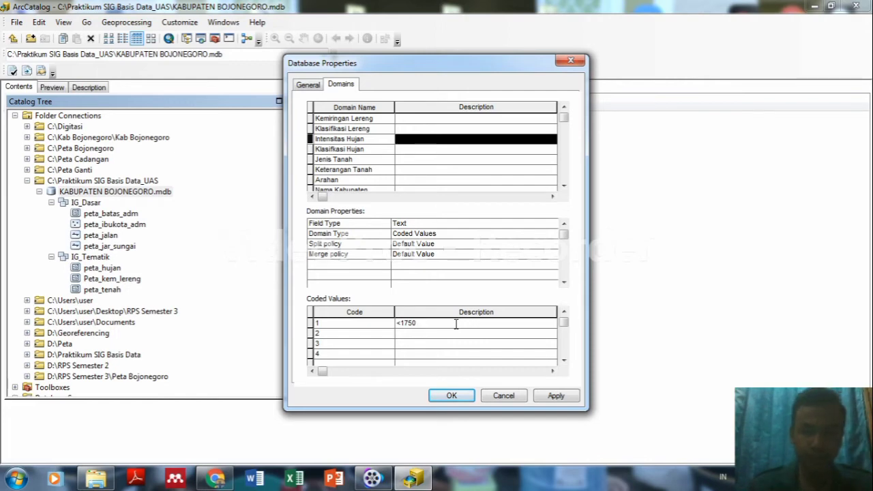
text(mm)
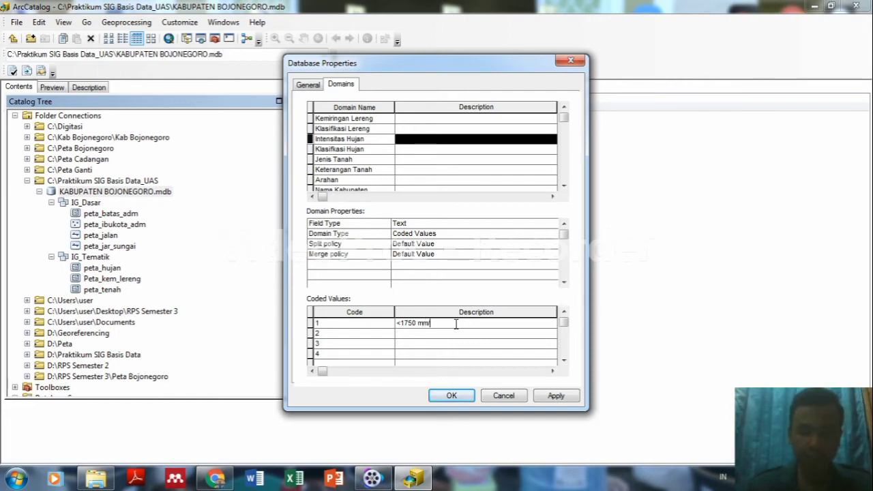
text(/hari)
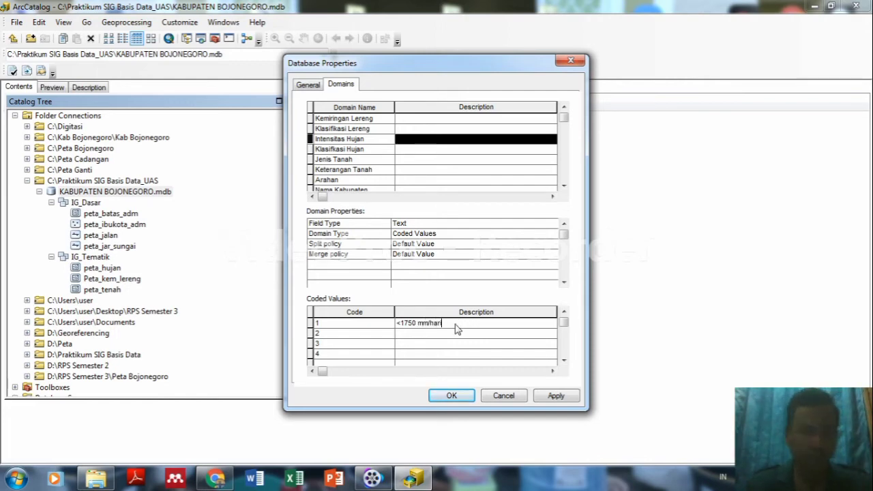
click(457, 331)
text(200)
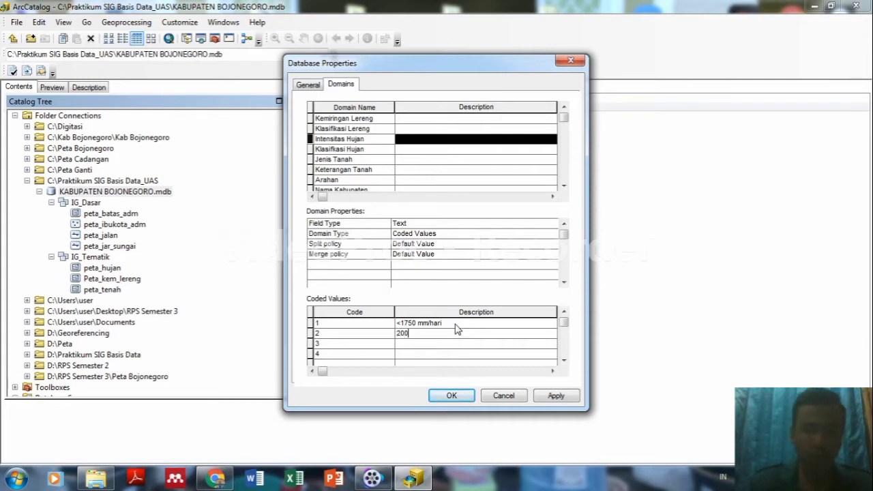
text(0 mm)
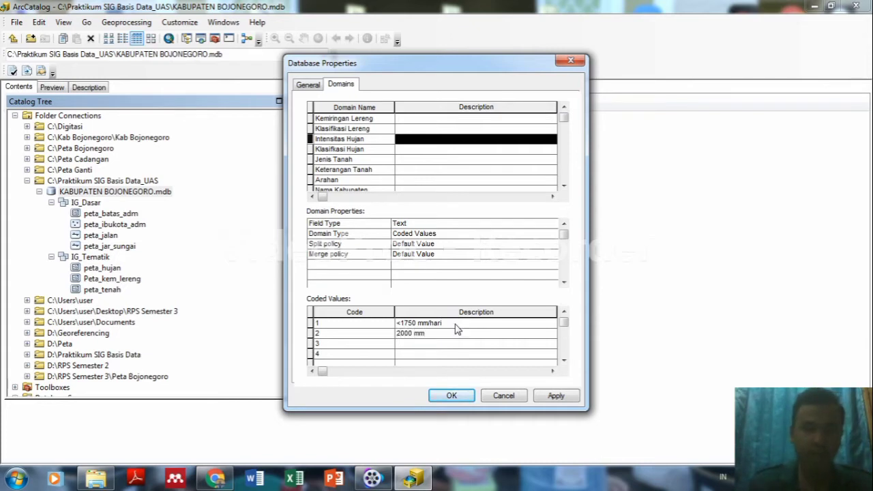
text(/hari)
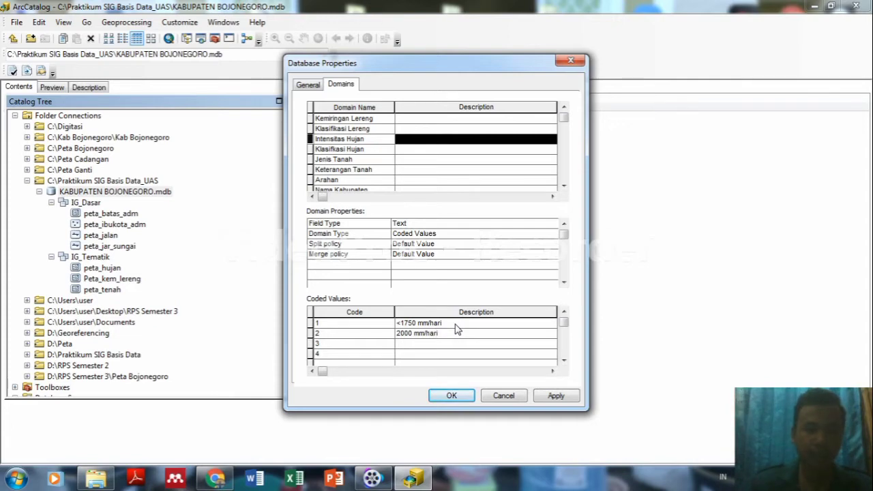
key(Return)
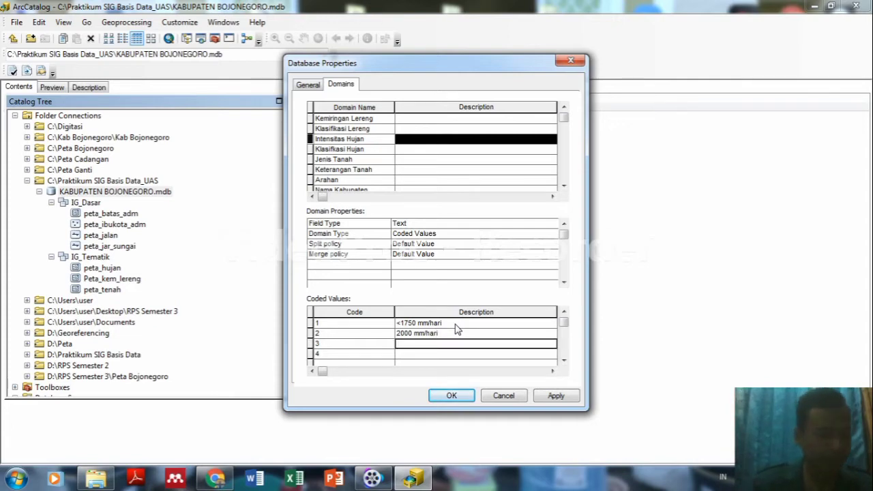
text(2250)
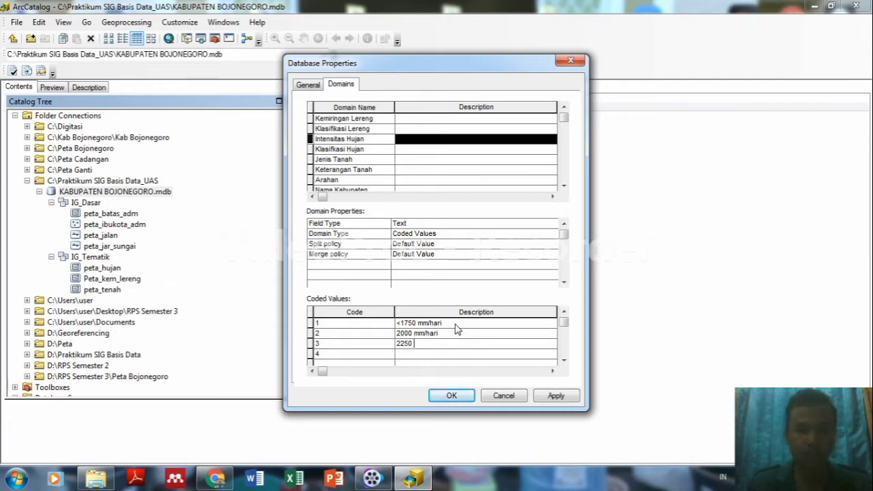
text( mm)
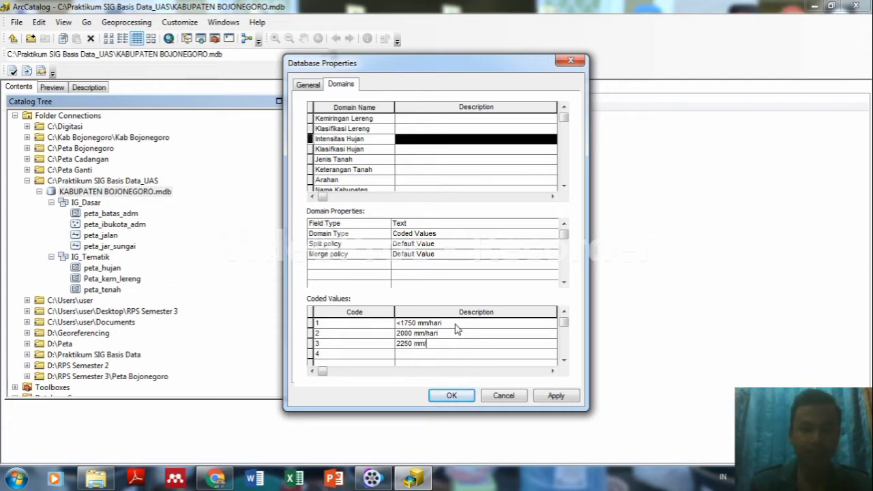
text(/hari)
key(Return)
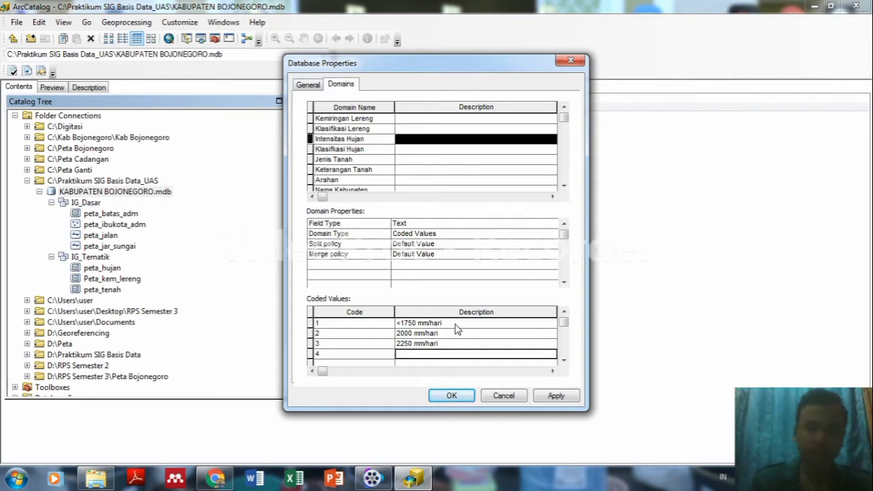
text(>)
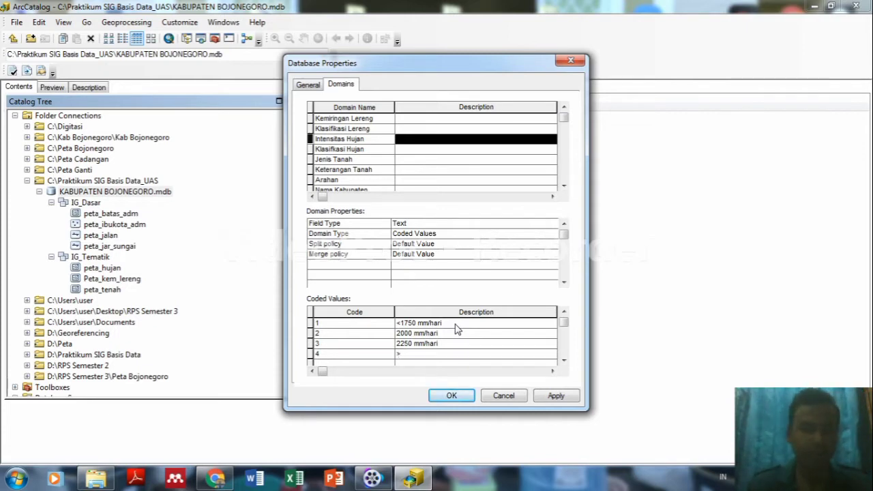
text(2250 )
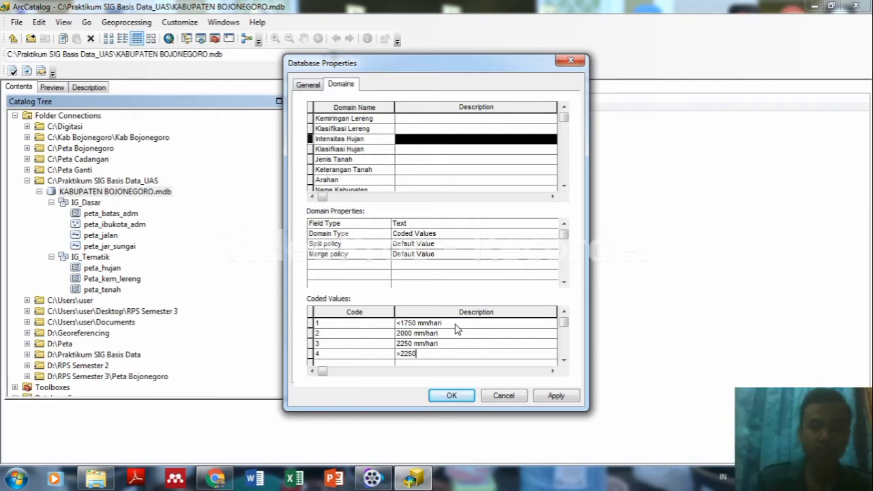
text(mm/ha)
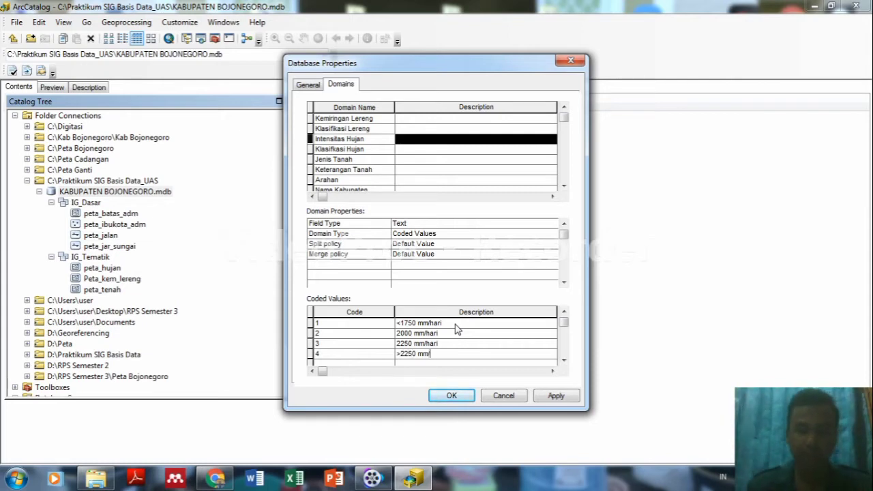
text(ri)
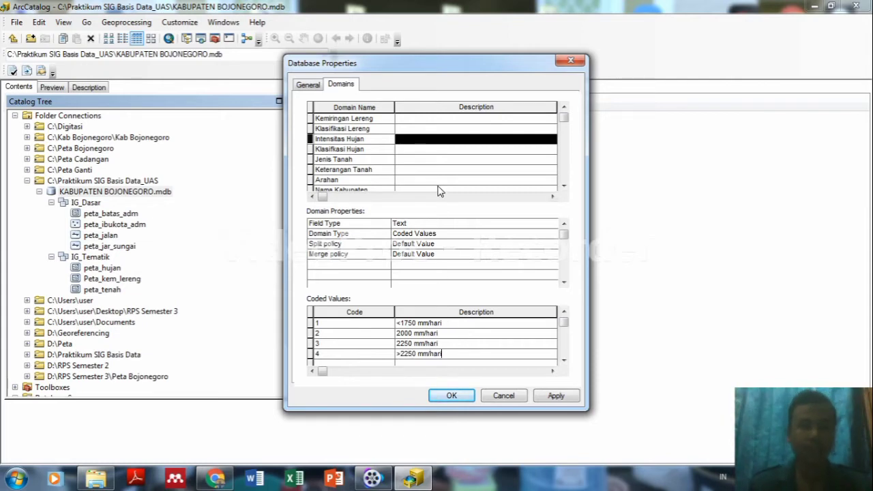
Select the Klasifikasi Hujan domain and enter codes 1 to 4.
click(366, 150)
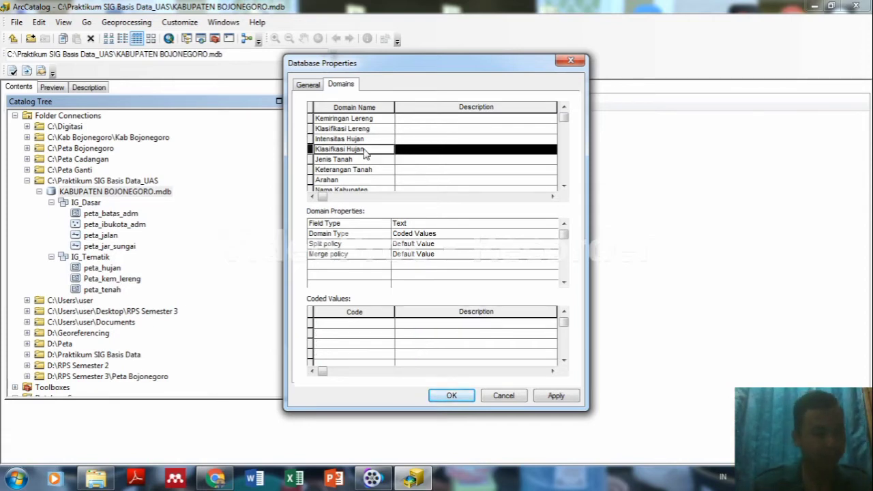
click(344, 327)
text(1)
key(Return)
text(2)
key(Return)
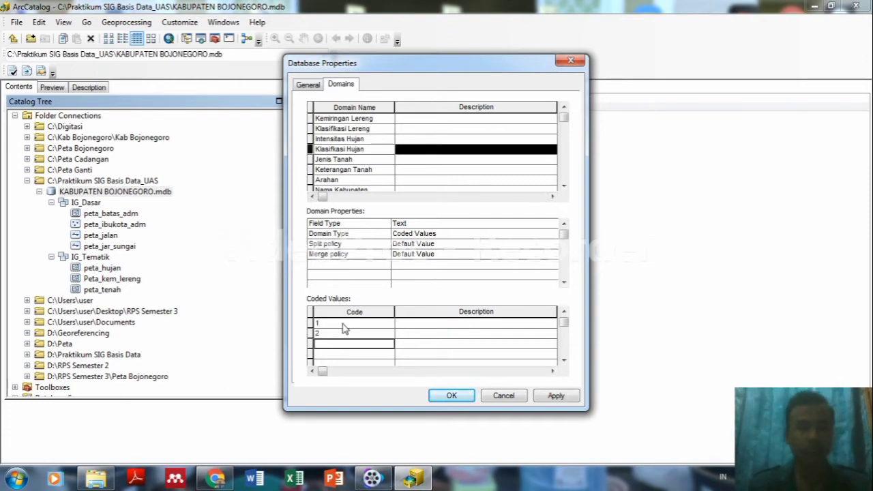
text(3)
key(Return)
text(4)
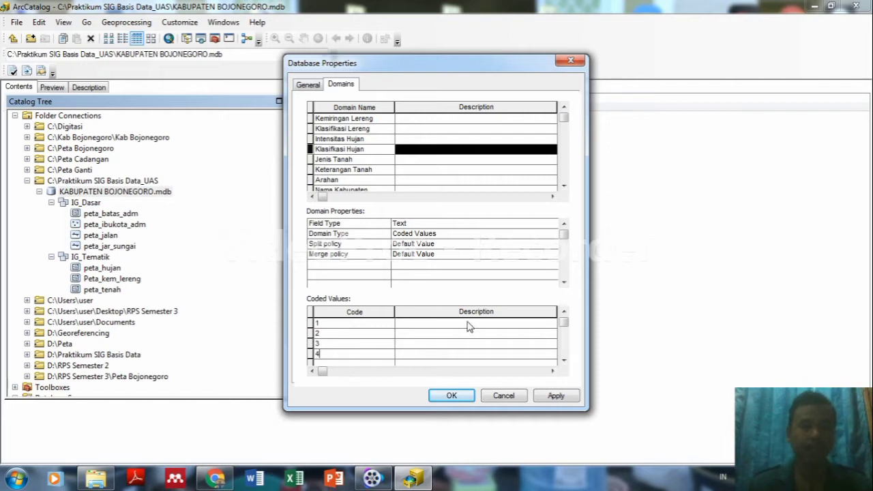
Describe codes 1–4 as Sangat Rendah, Rendah, Sedang and Tinggi.
click(468, 324)
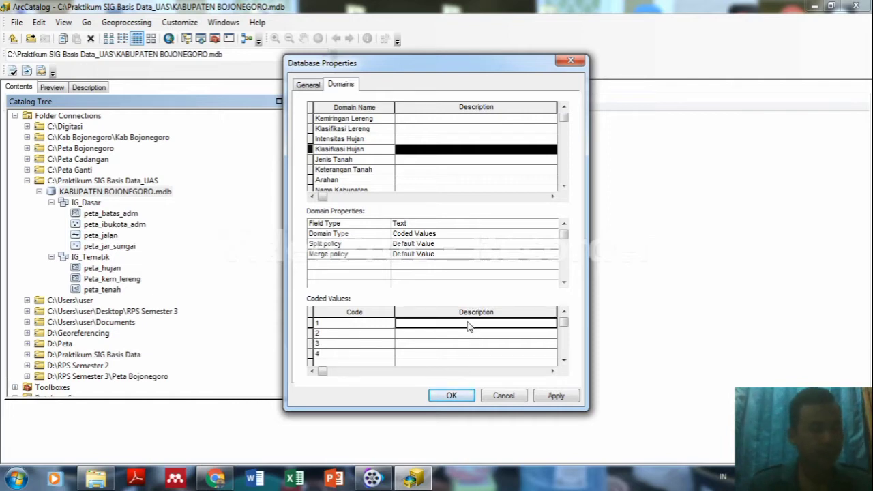
text(Sa)
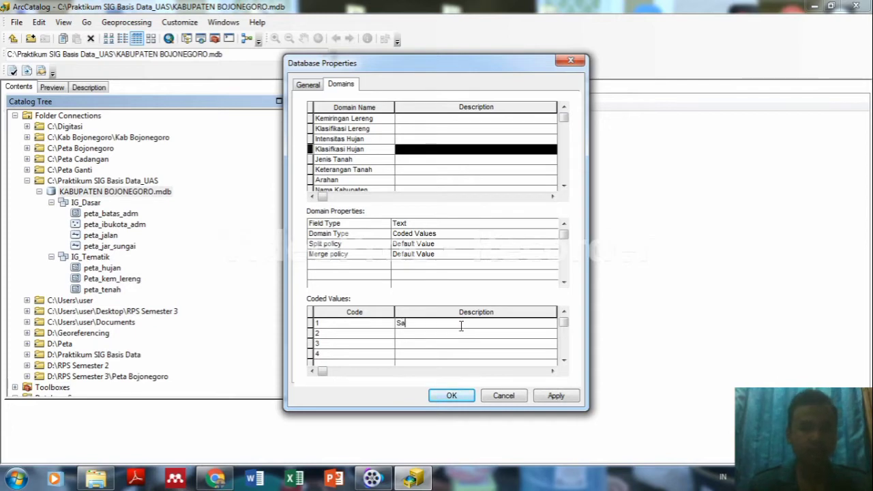
text(nagt)
key(BackSpace)
key(BackSpace)
key(BackSpace)
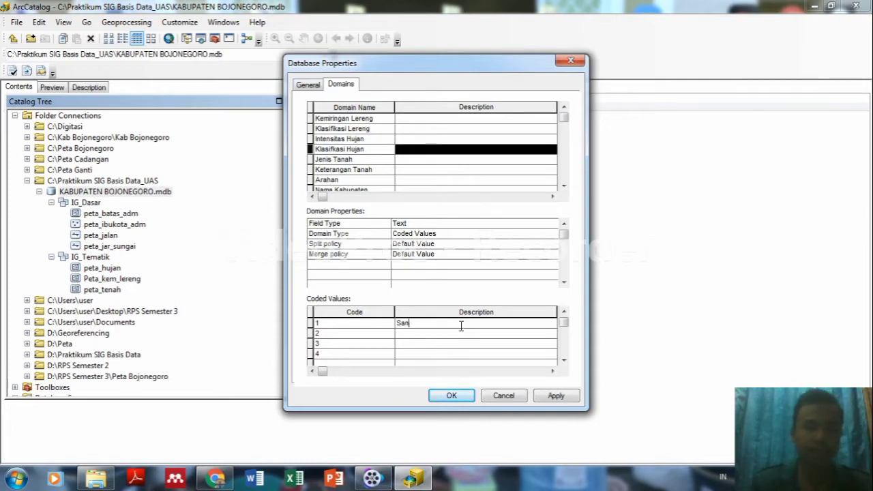
text(gat Rendah)
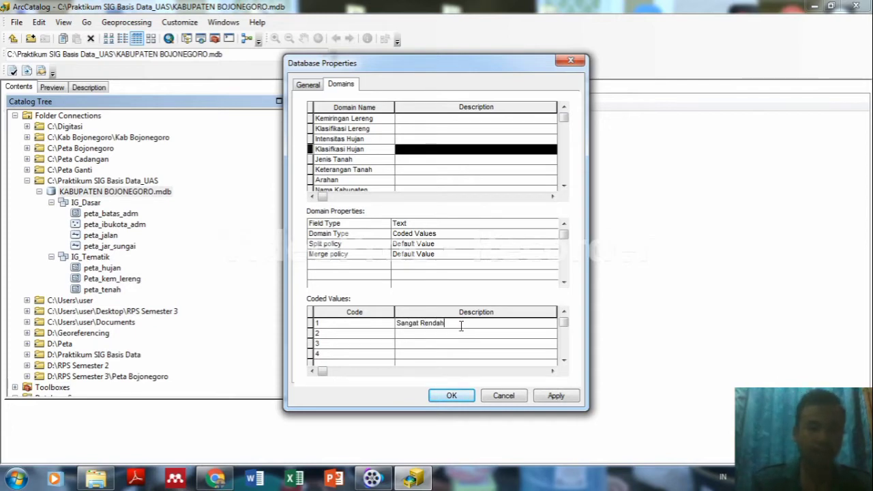
click(462, 332)
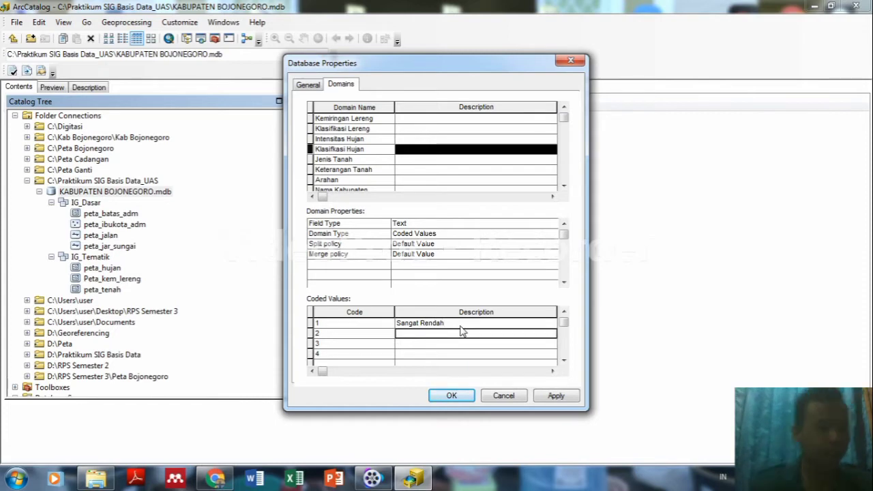
click(461, 332)
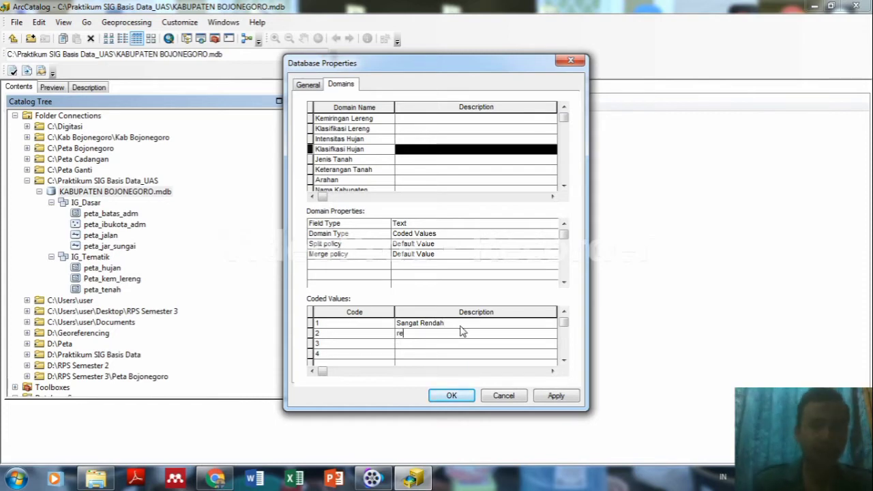
text(Rendah)
key(Return)
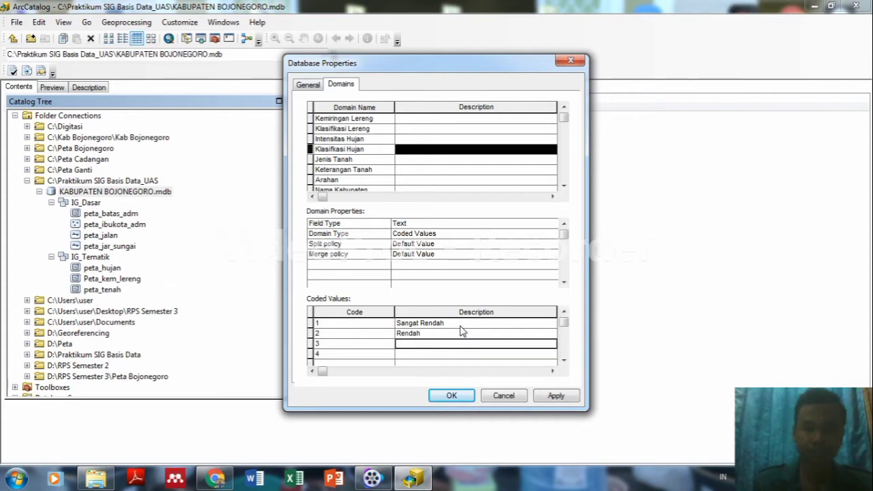
text(Sedang)
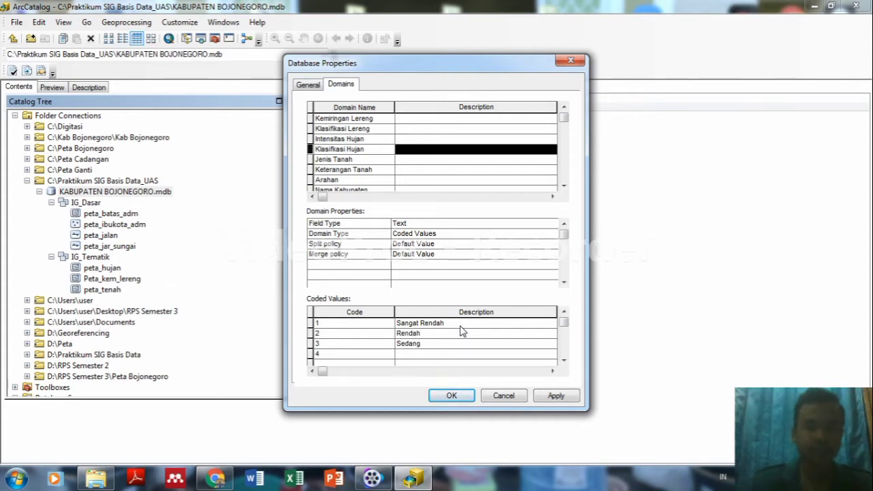
key(Return)
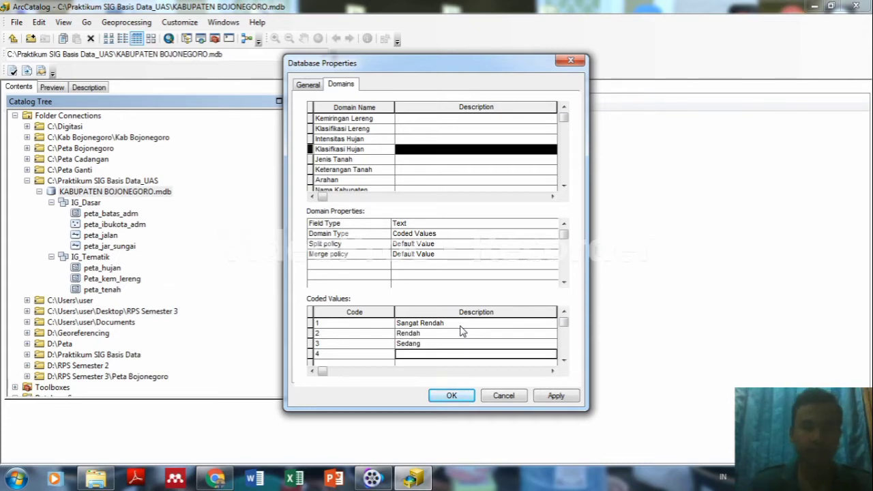
text(T)
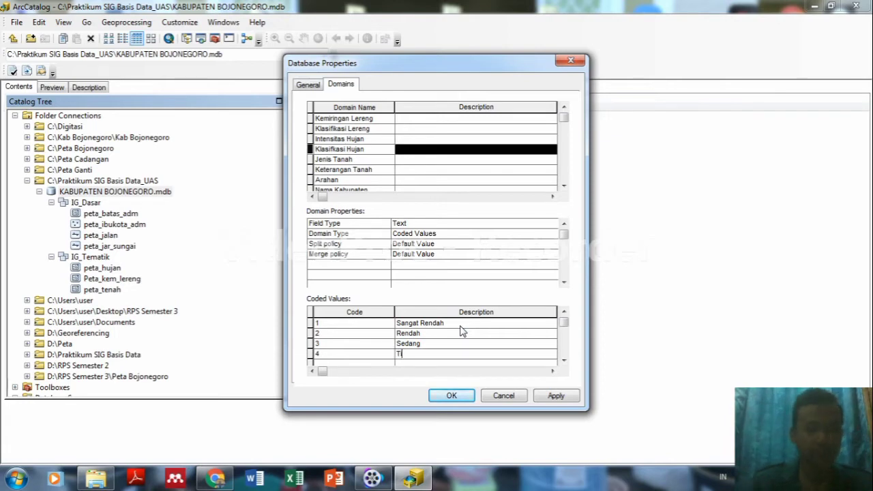
text(inggi)
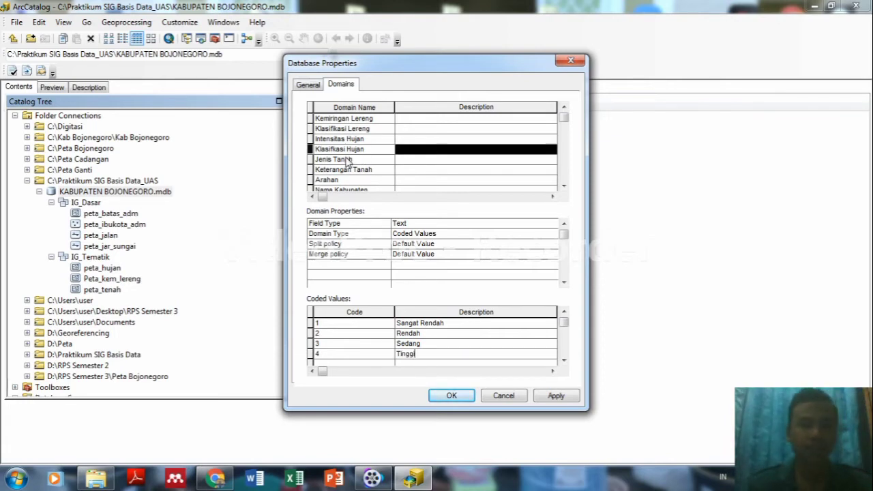
click(348, 159)
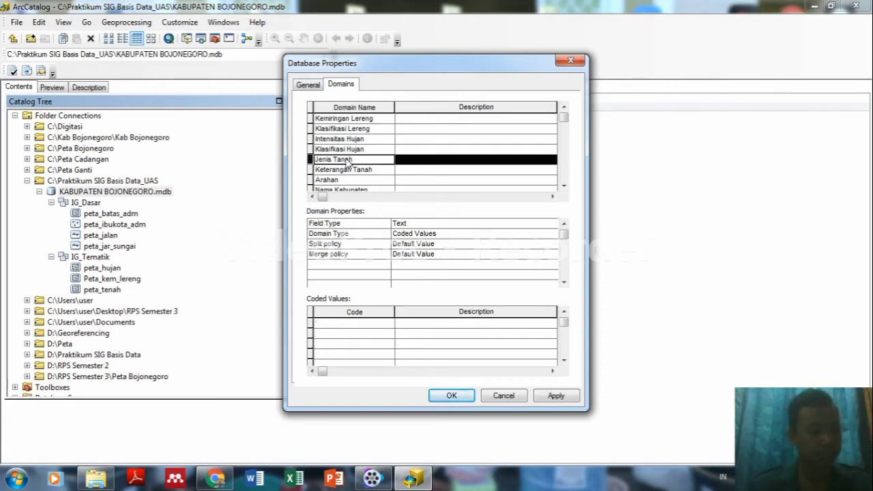
Enter codes 1 through 7 for the Jenis Tanah domain.
click(362, 330)
text(1)
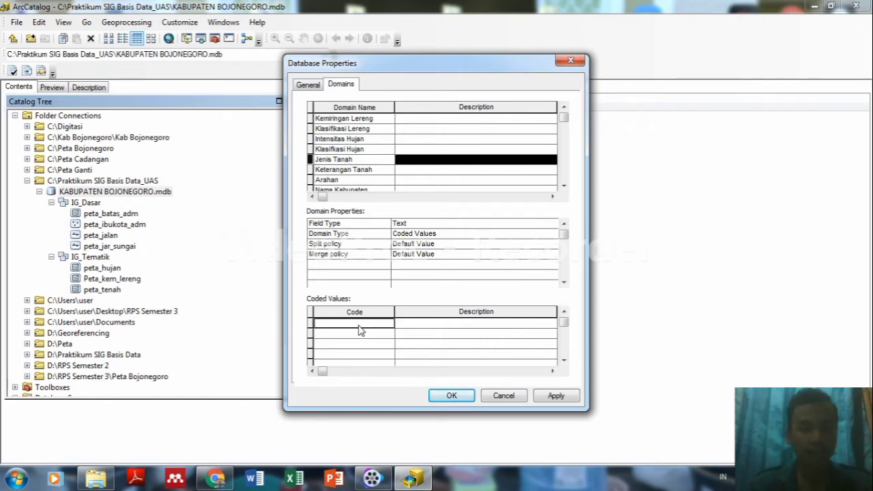
key(Down)
text(2)
key(Down)
text(3)
key(Down)
text(4)
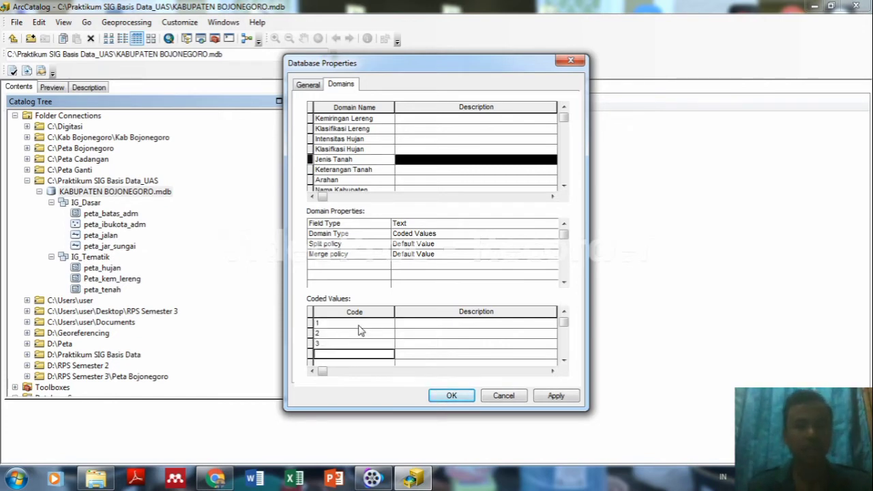
key(Down)
text(5)
key(Down)
text(6)
key(Down)
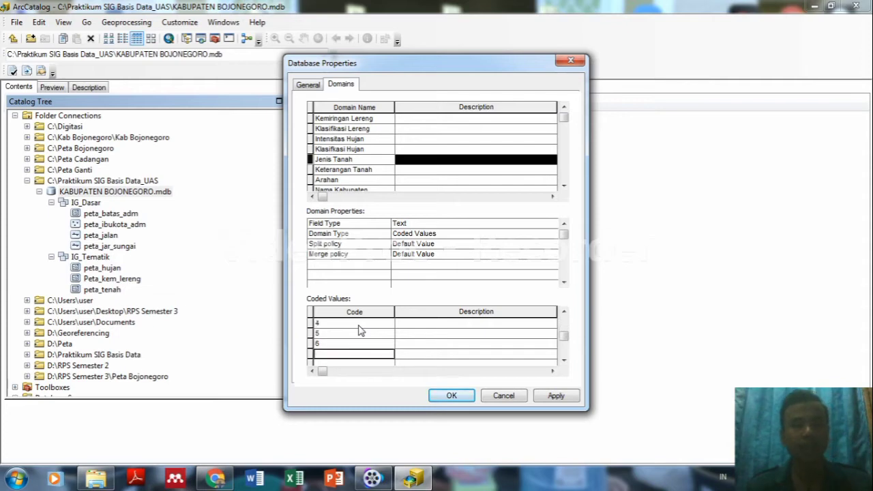
text(7)
scroll(361, 331, up, 1)
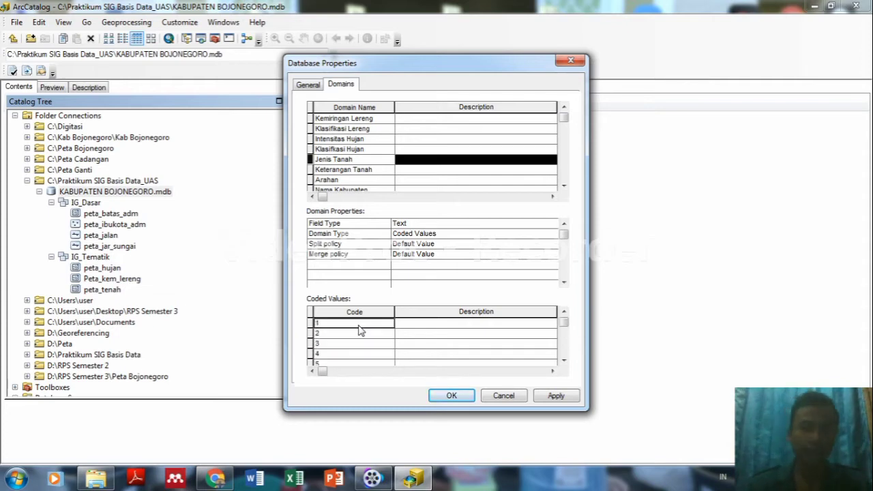
Describe the codes as Regosol, Kambisol, Aluvial, Gleisol, Latosol, Grumosol and Mediteran.
click(468, 327)
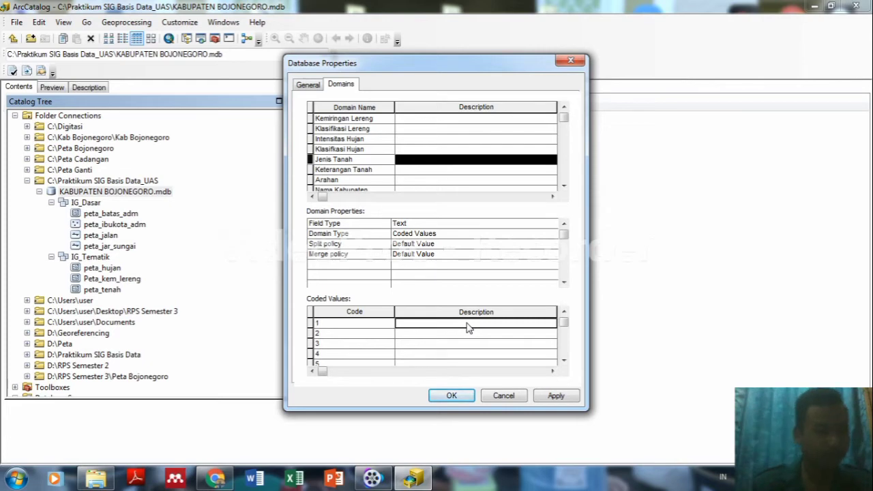
text(Regosol)
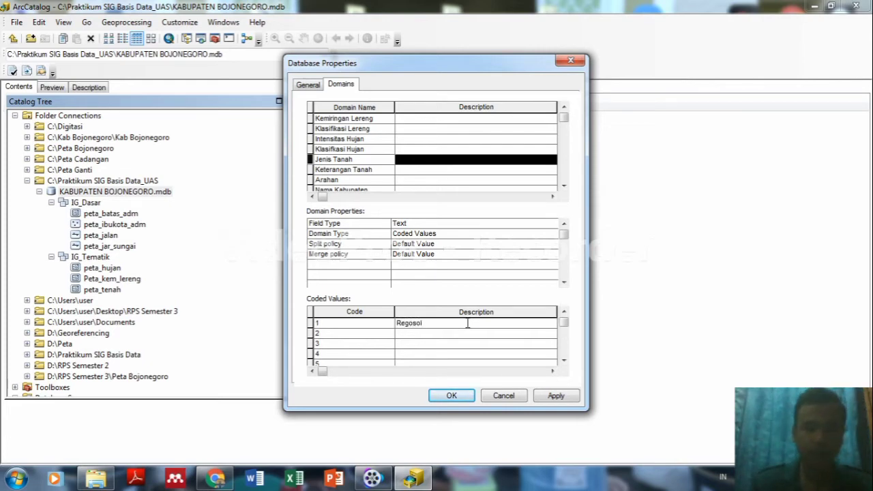
key(Return)
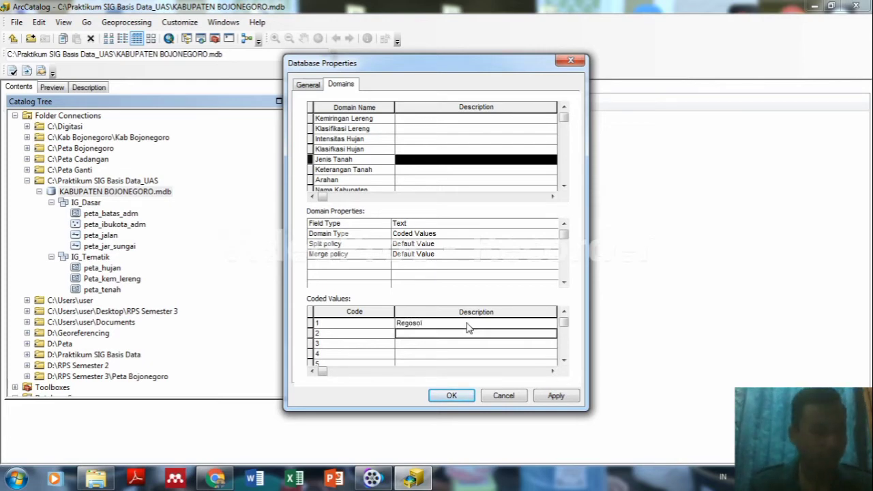
text(Kambisol)
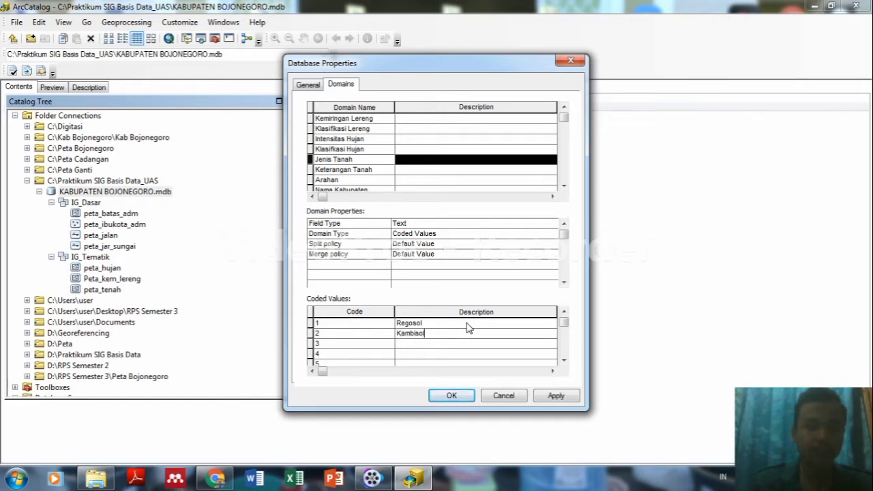
key(Return)
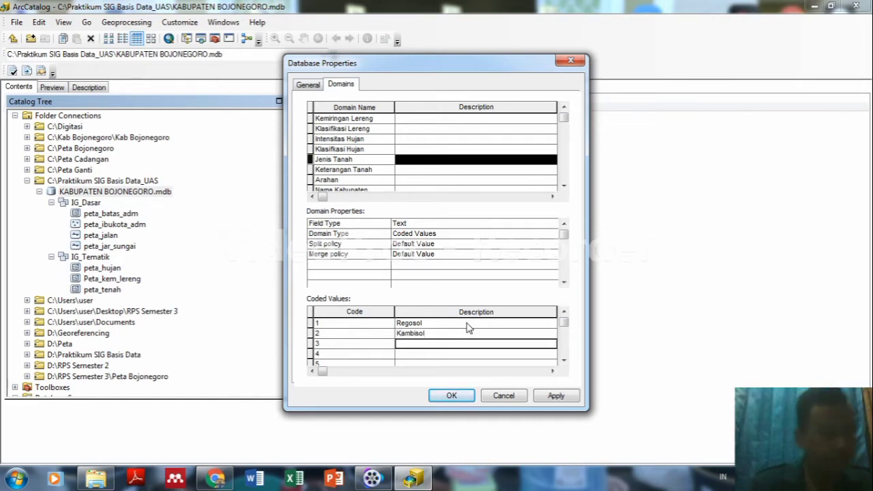
text(Aluvial)
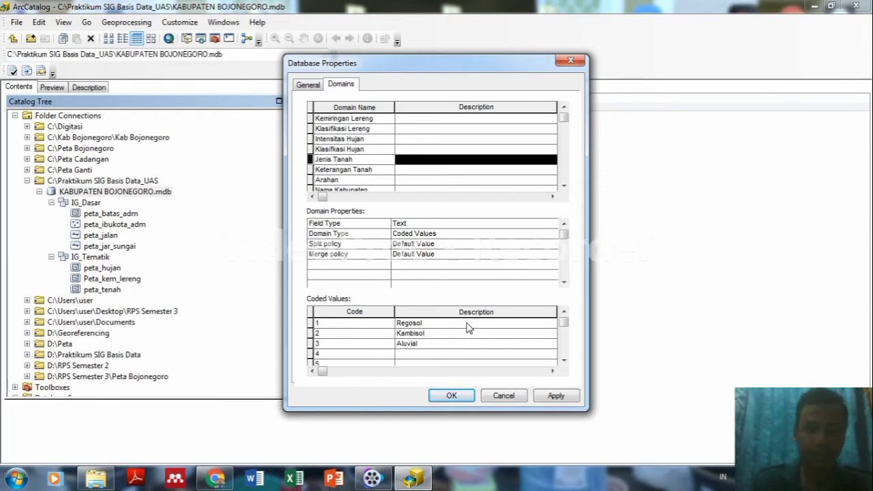
key(Return)
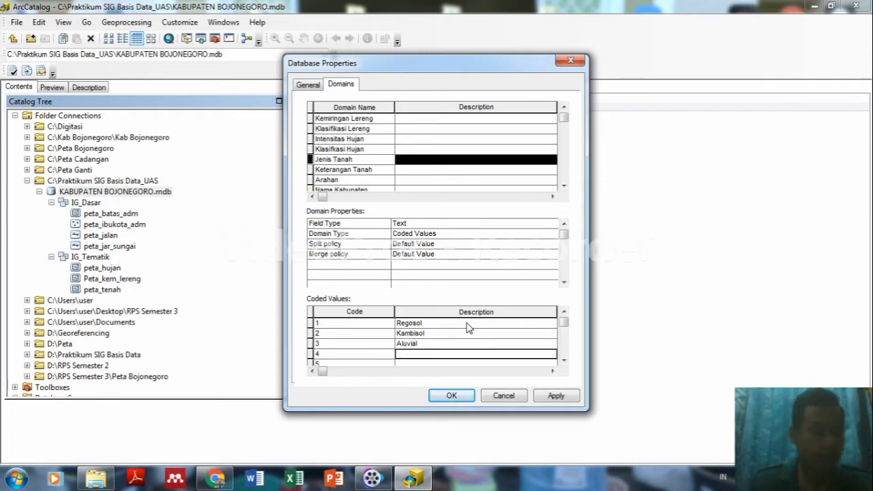
text(Gleisol)
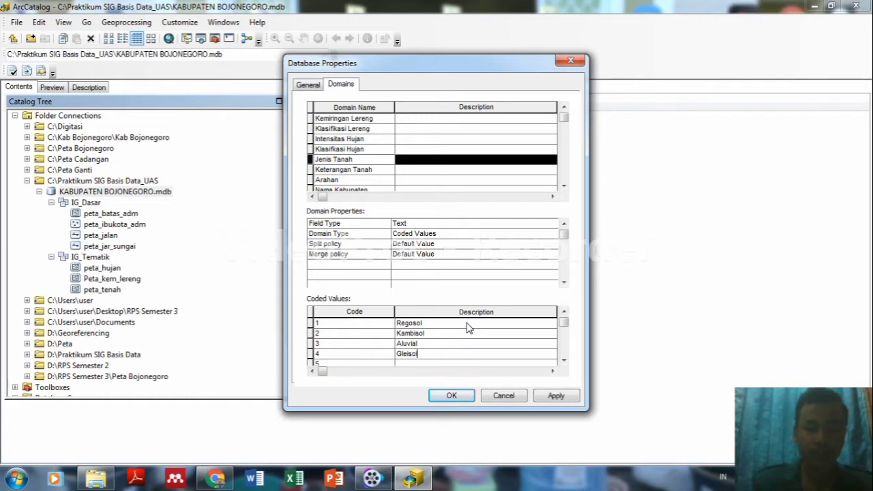
key(Return)
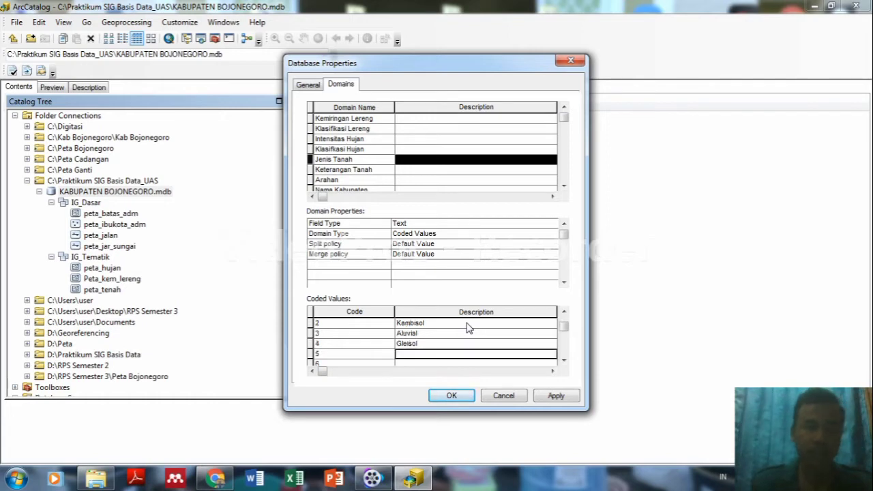
text(Latoso)
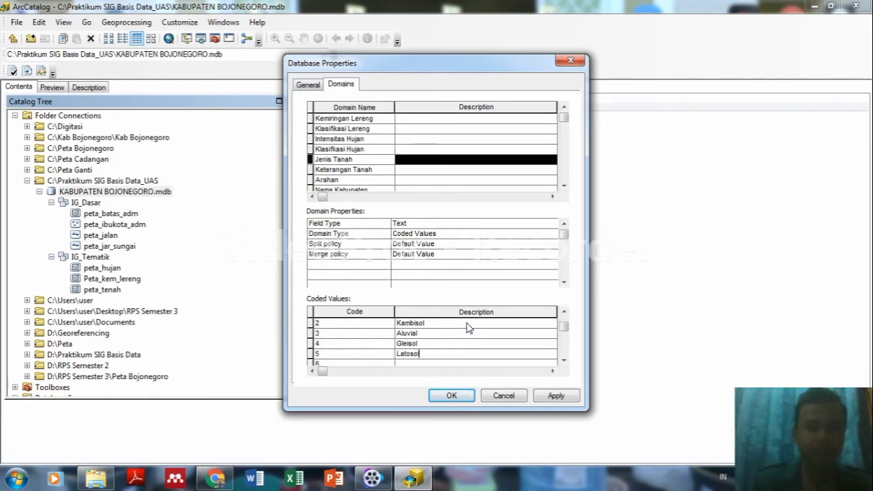
text(l)
key(Return)
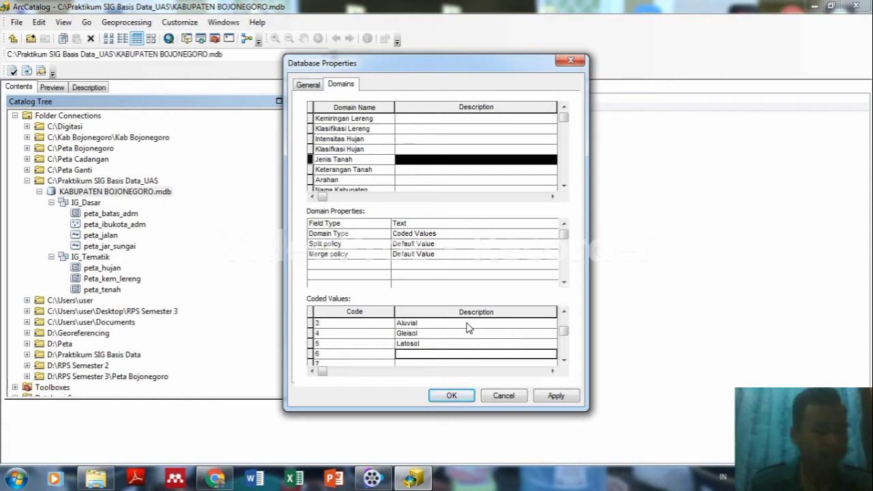
text(Grumos)
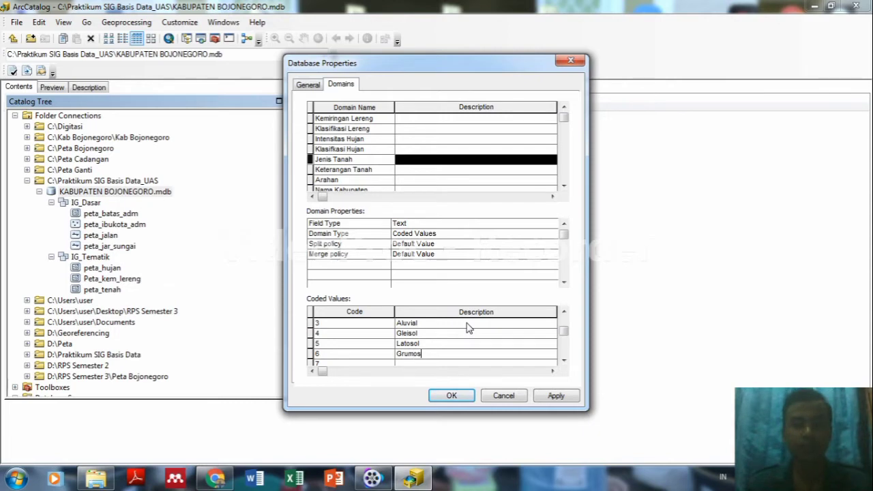
text(ol)
key(Return)
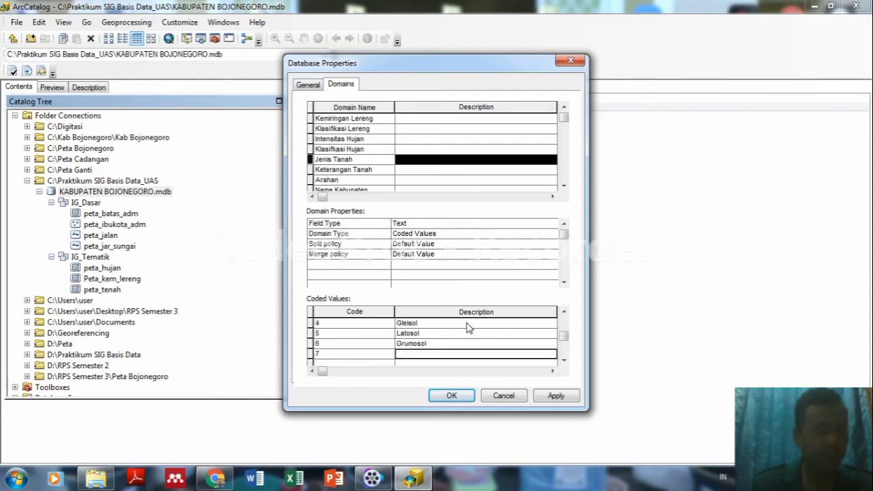
text(Mediteran)
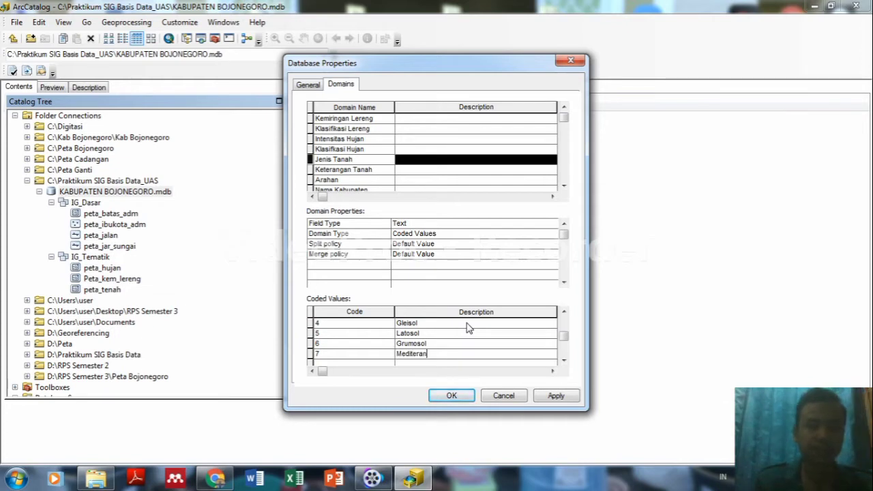
drag(565, 336, 564, 318)
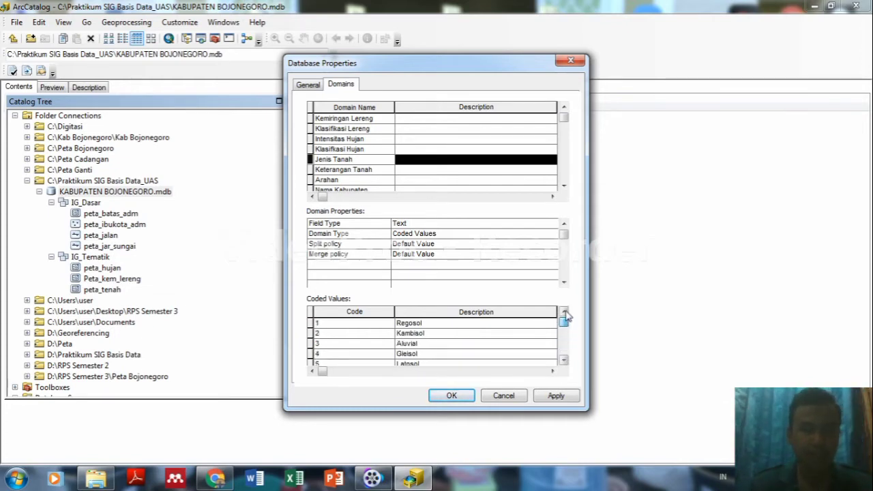
click(374, 174)
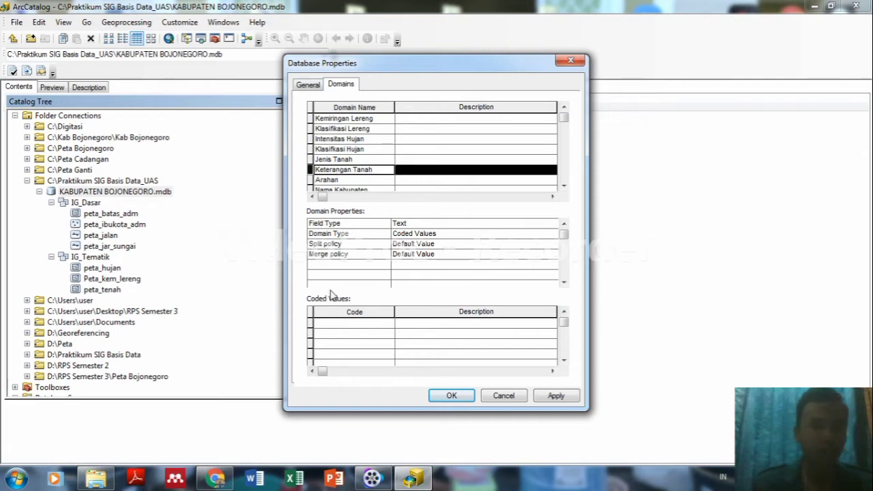
Enter codes 1 through 7 for the Keterangan Tanah domain.
click(344, 323)
text(1)
key(Return)
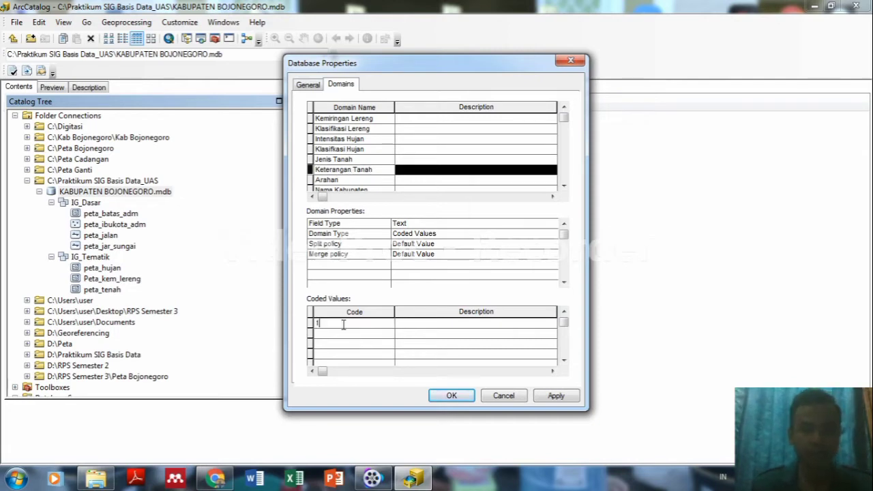
text(2)
key(Return)
text(3)
key(Return)
text(4)
key(Return)
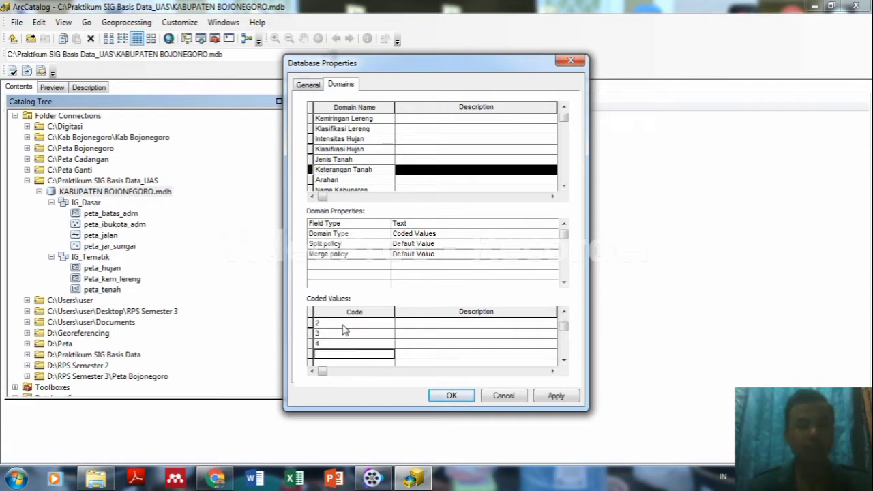
text(5)
key(Return)
text(6)
key(Return)
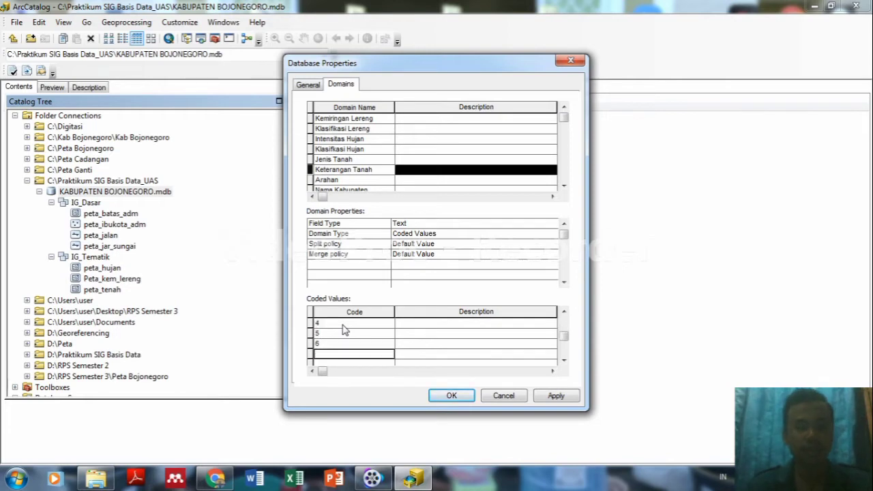
text(7)
key(Return)
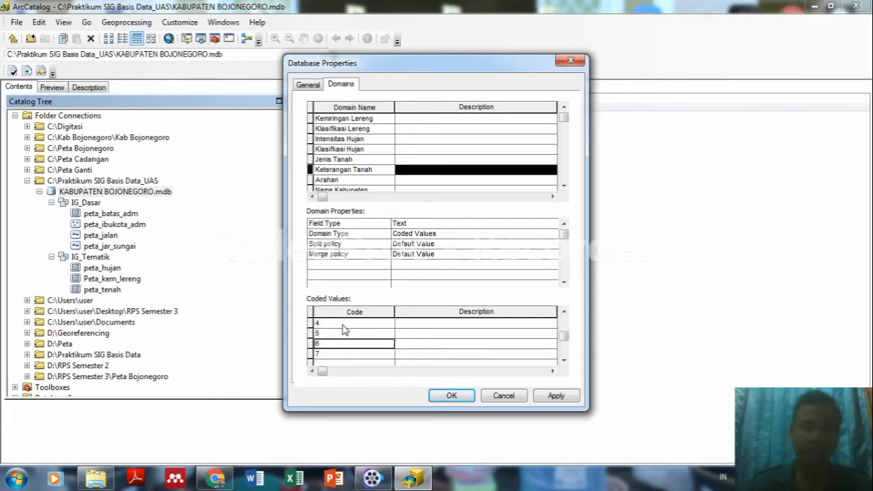
Describe the codes as Sangat Peka, Agak Peka, Tidak Peka, Tidak Peka, Kurang Peka, Peka and Agak Peka.
key(Tab)
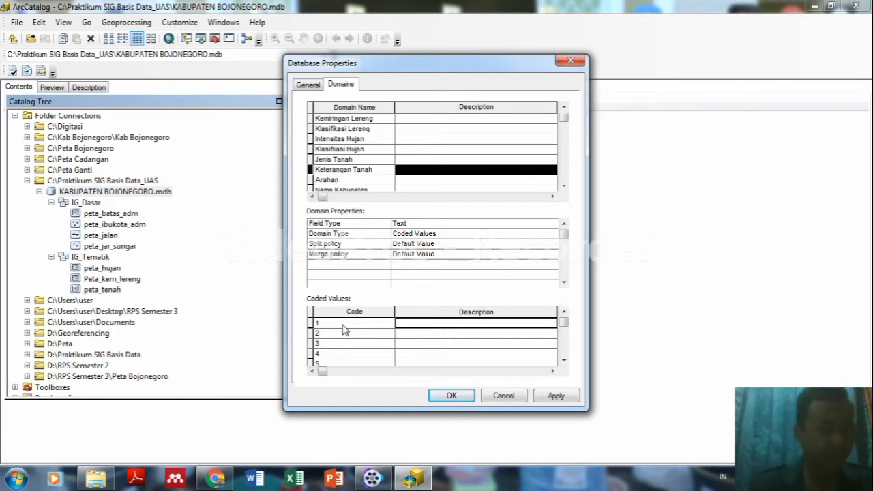
text(Sangat )
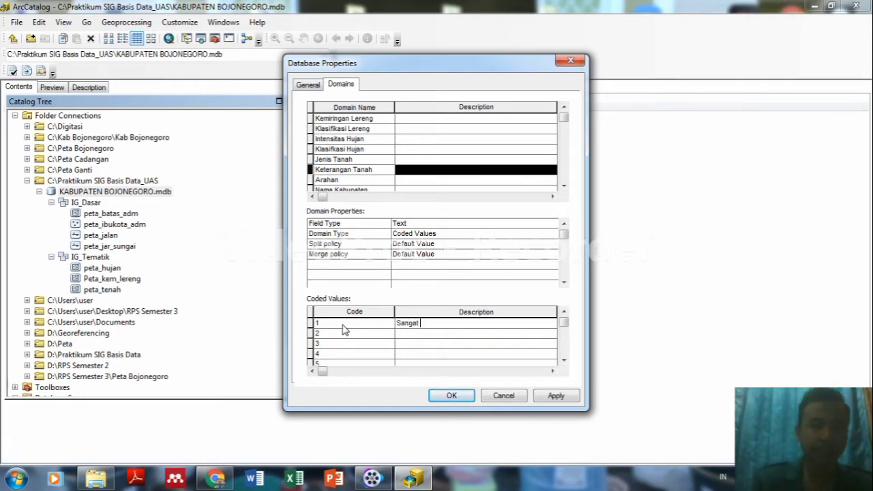
text(Peka)
key(Return)
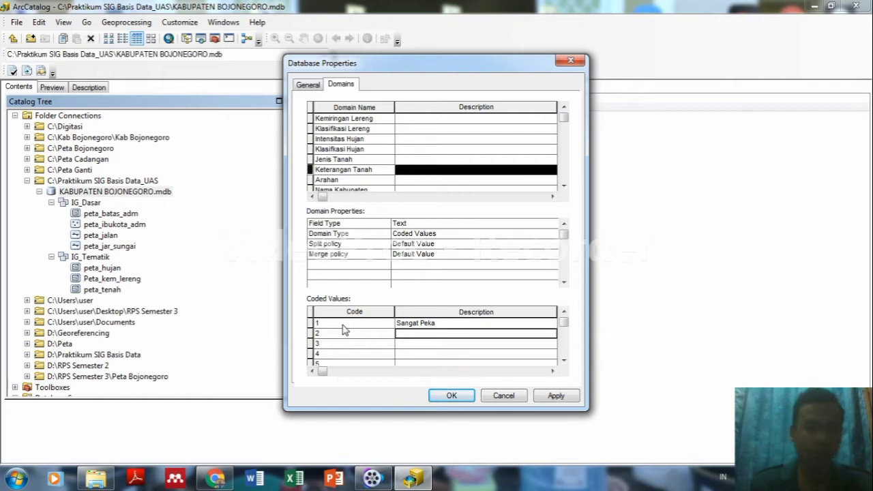
text(Aka)
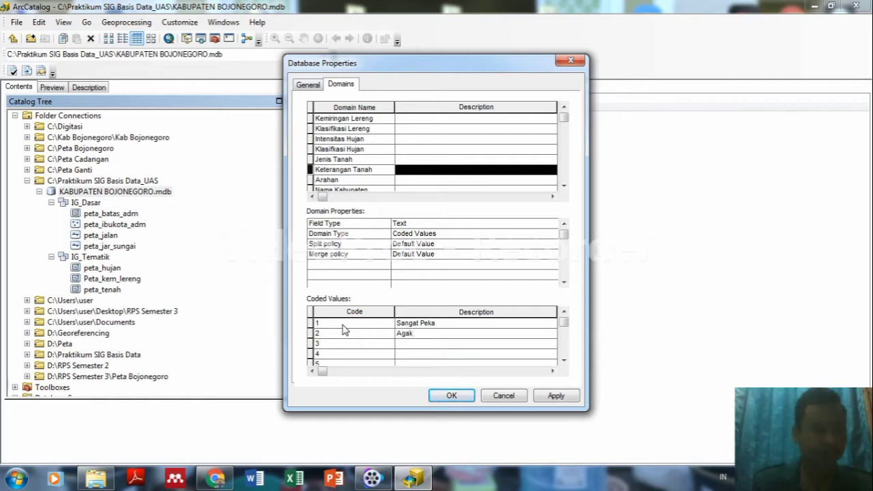
text( Peka)
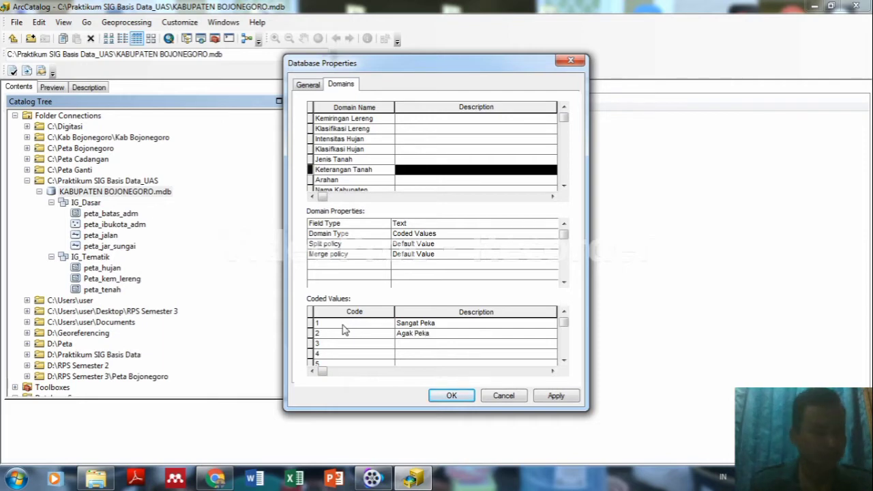
key(Down)
text(T)
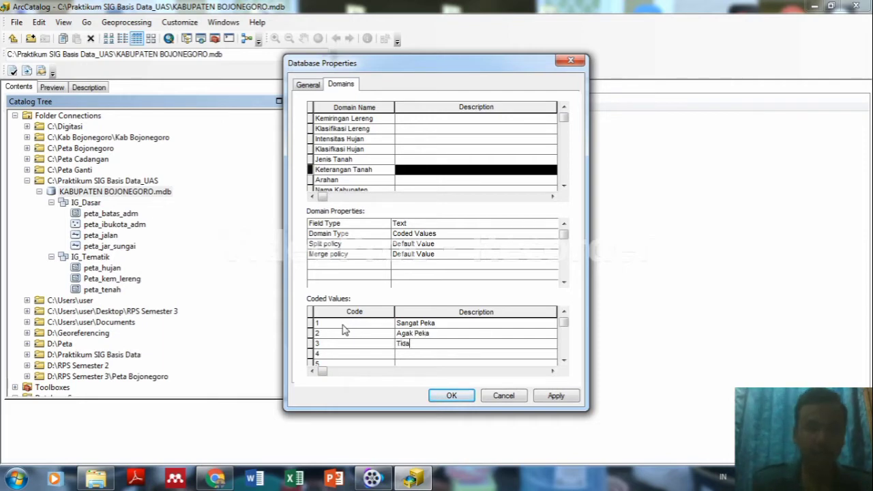
text(idak Peka)
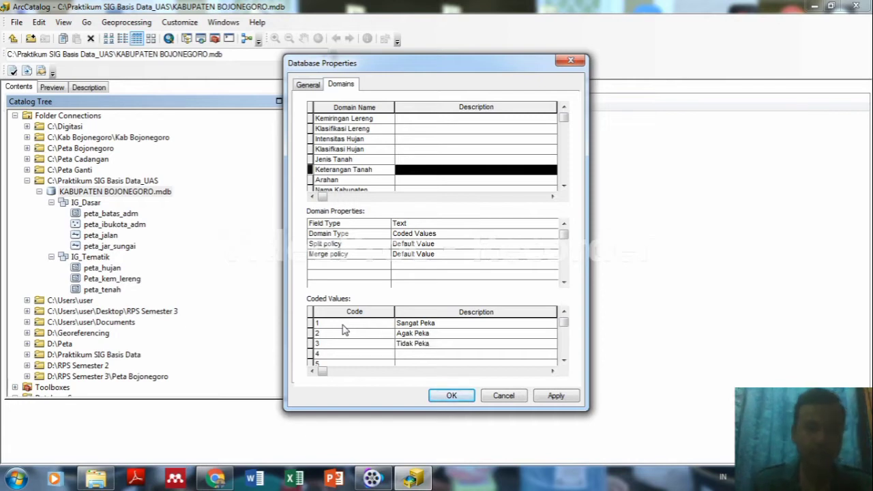
key(Down)
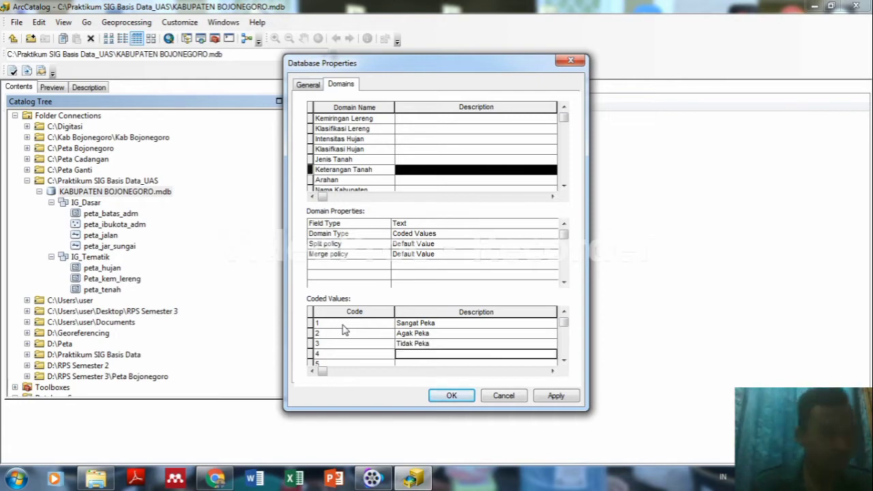
text(Tida)
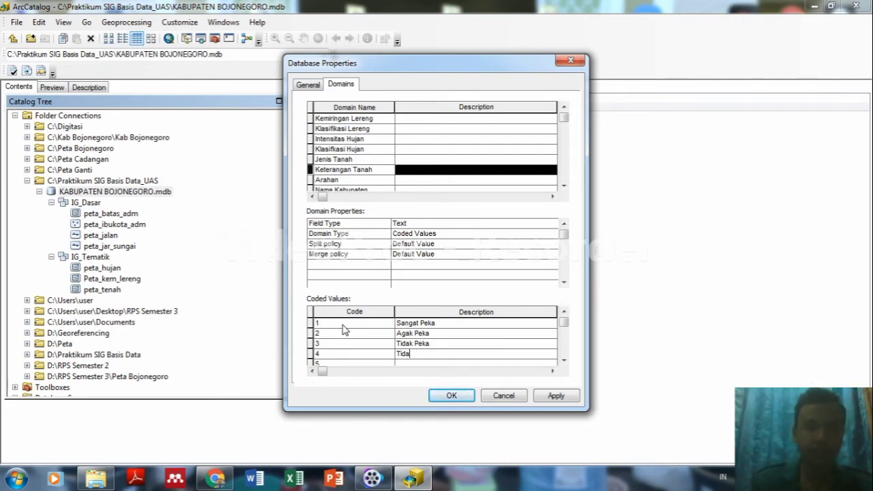
text(k peka)
key(Return)
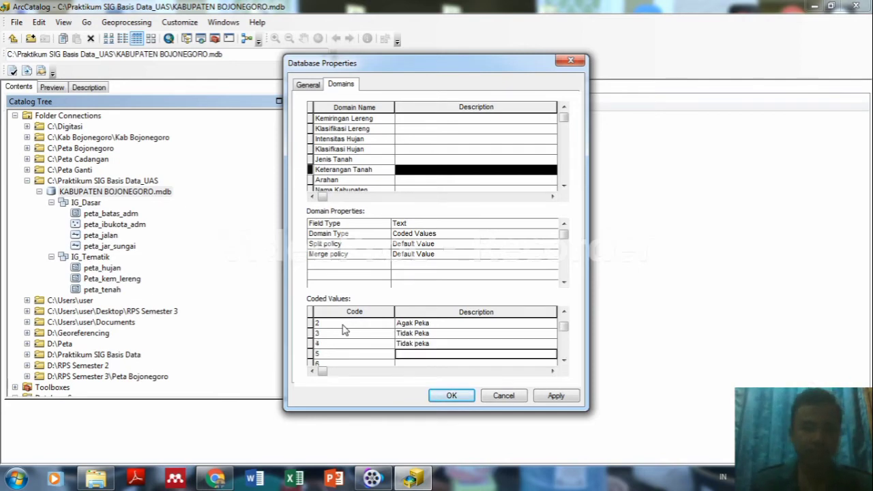
text(K)
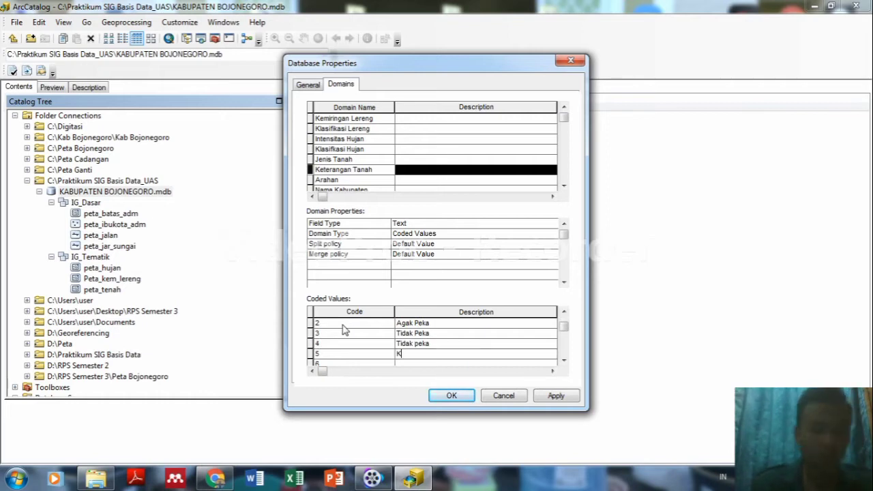
text(urang Peka)
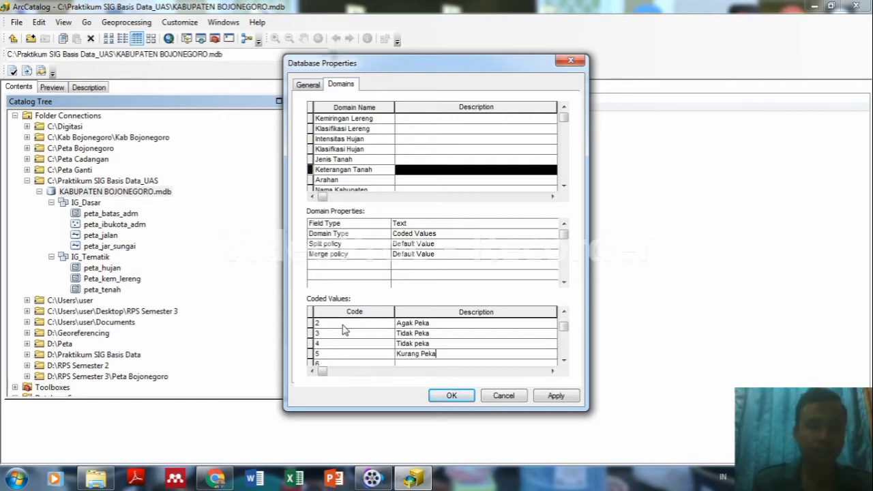
key(Return)
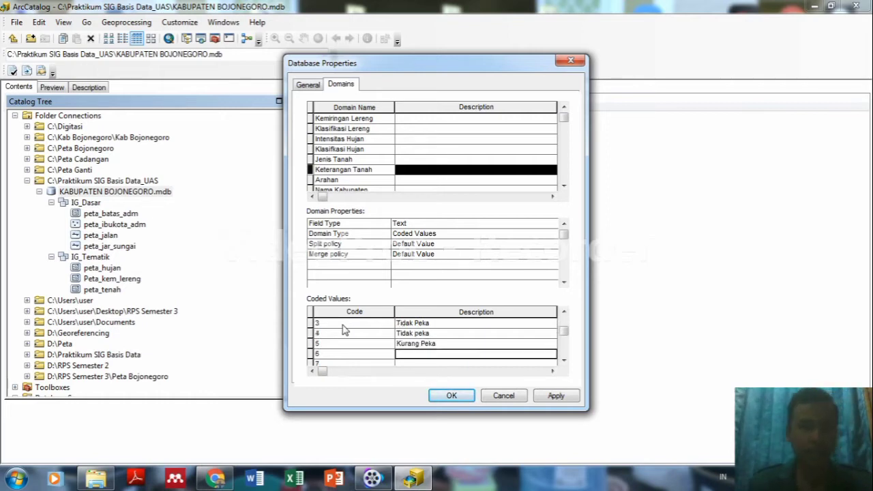
text(pe)
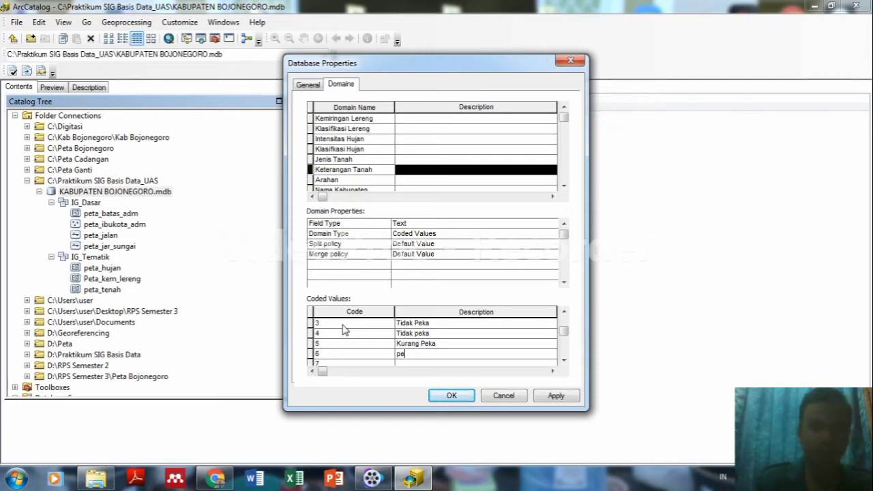
text(k)
key(BackSpace)
key(BackSpace)
key(BackSpace)
text(Peka)
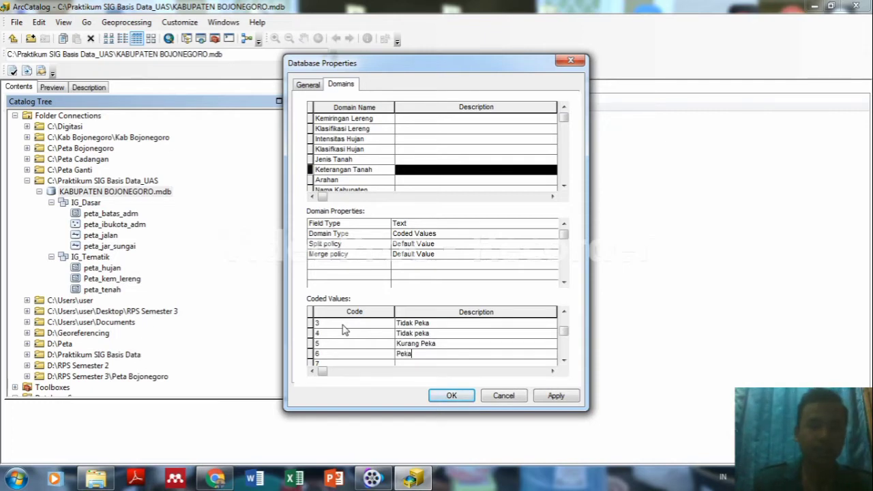
key(Return)
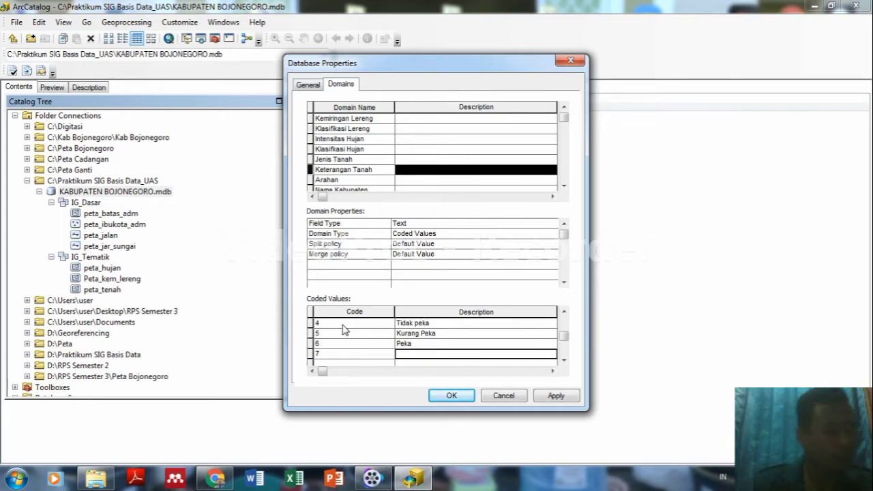
text(g)
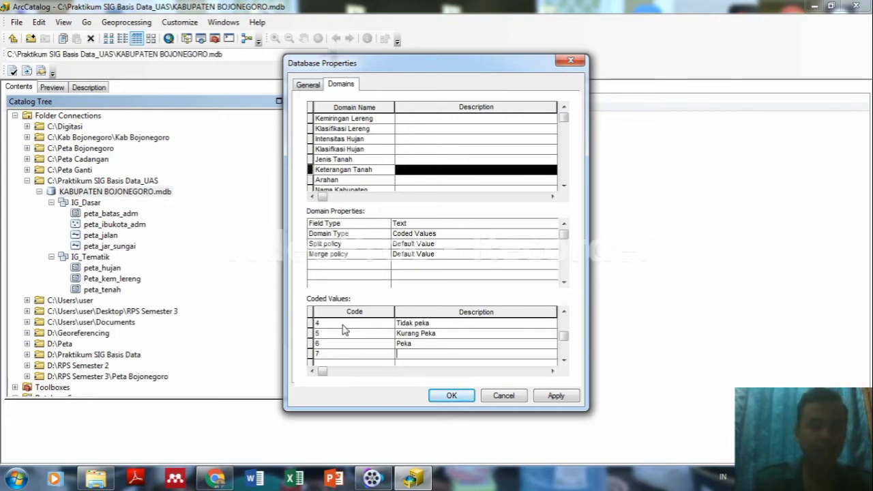
text(gak Peka)
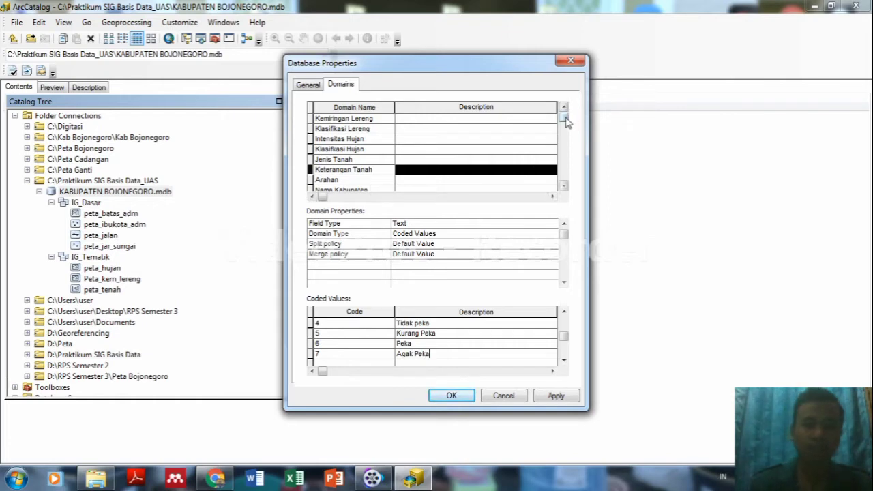
click(361, 181)
Enter codes 1 to 4 for the Arahan domain.
click(351, 325)
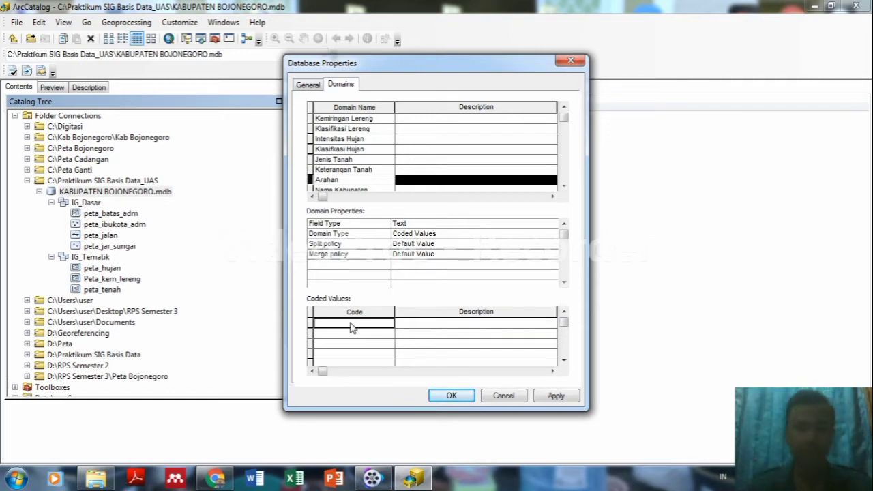
text(1)
key(Return)
text(2)
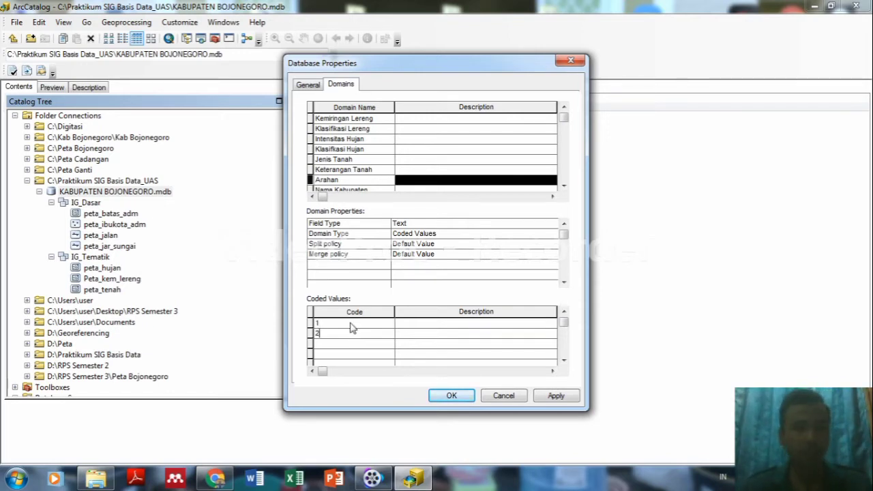
key(Return)
text(3)
key(Return)
text(4)
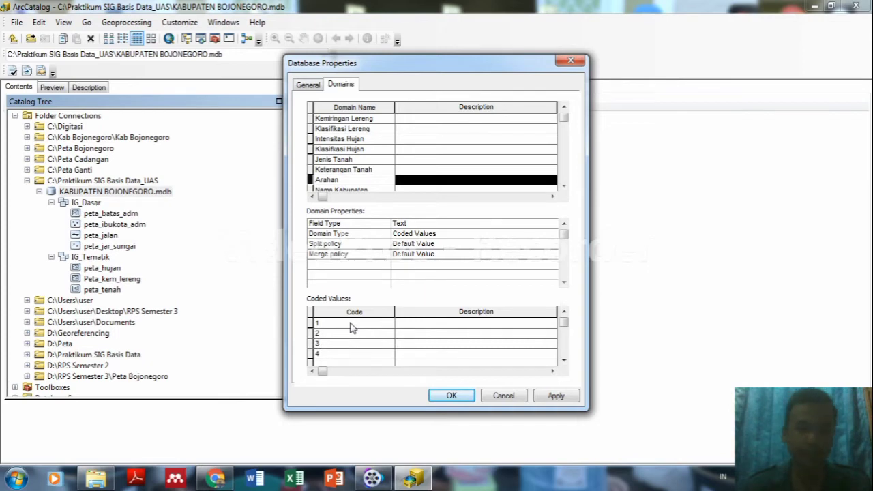
Describe them as Kawasan Lindung, Kawasan Penyangga, Kawasan Budidaya Tanaman Tahunan and Kawasan Budidaya Tanaman Semusim dan Permukiman.
click(409, 324)
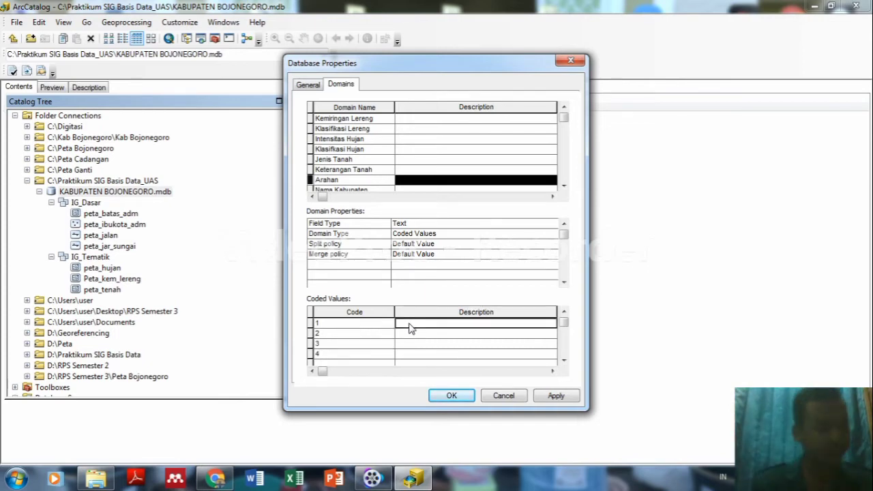
text(Kaw)
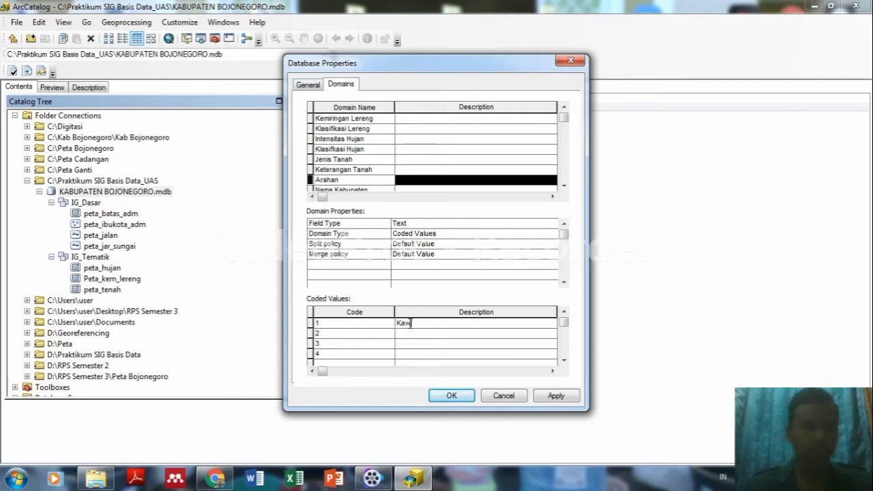
text(asan Lidnunndung)
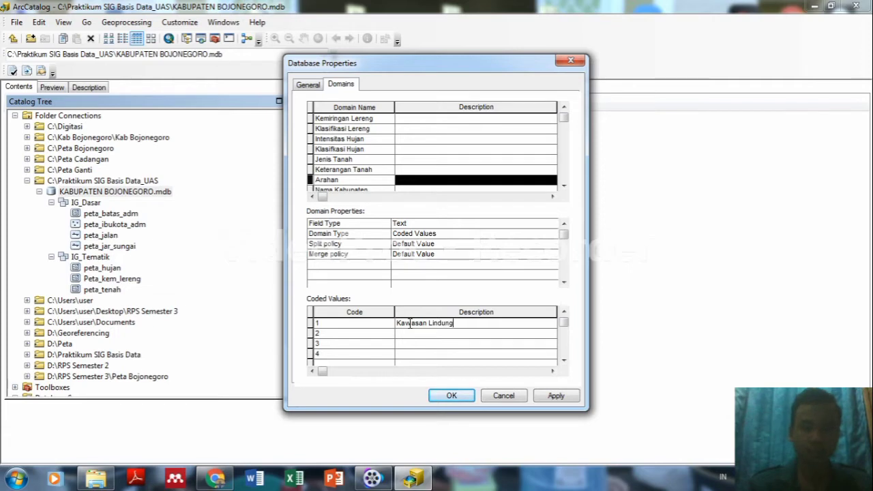
key(Return)
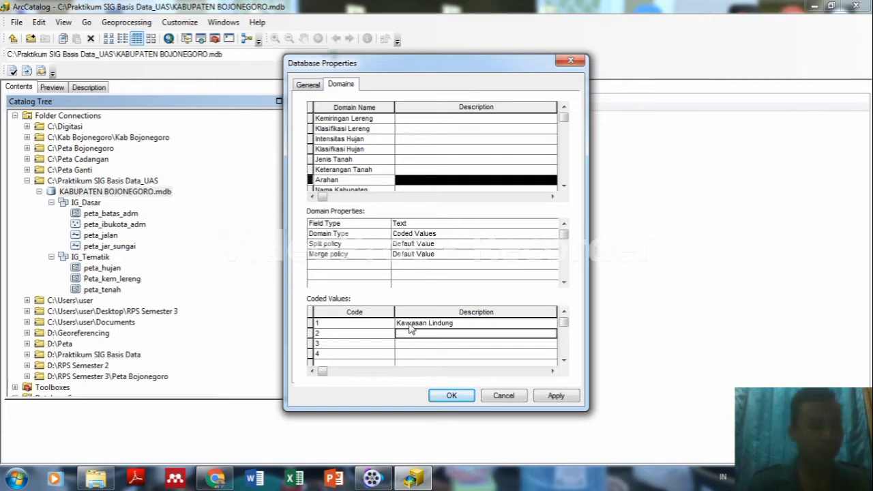
text(Kawasan )
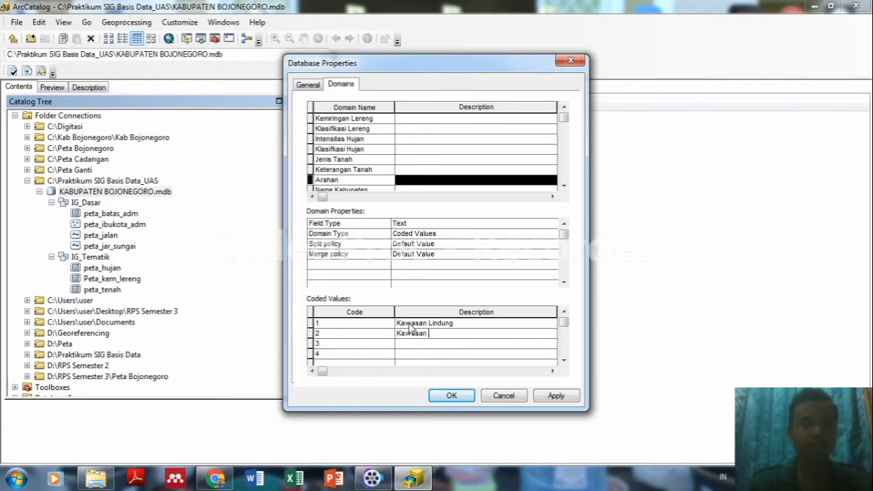
text(Penyangga)
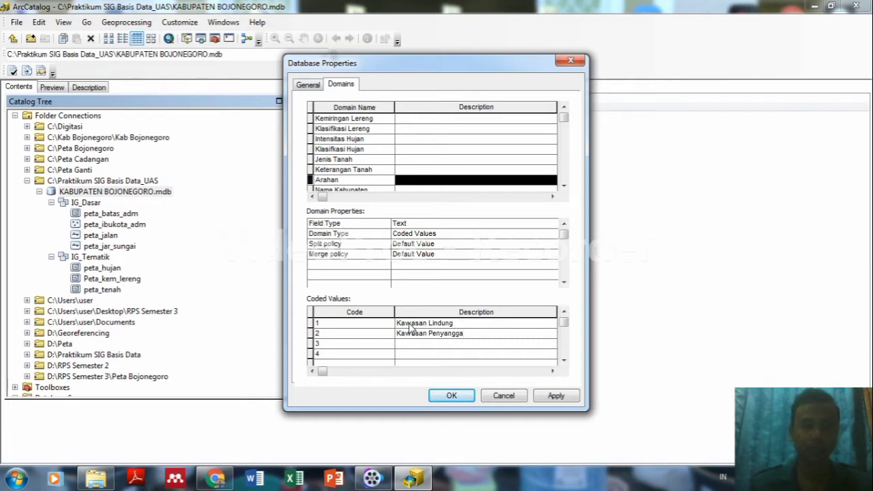
key(Return)
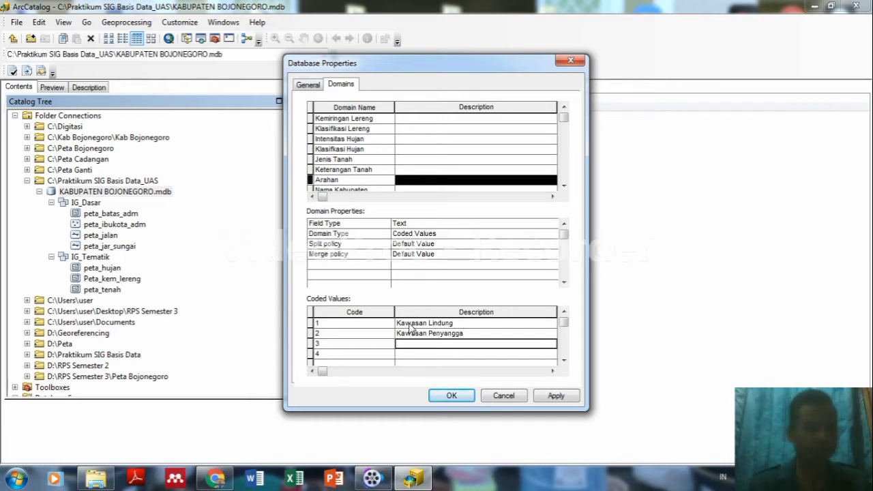
text(K)
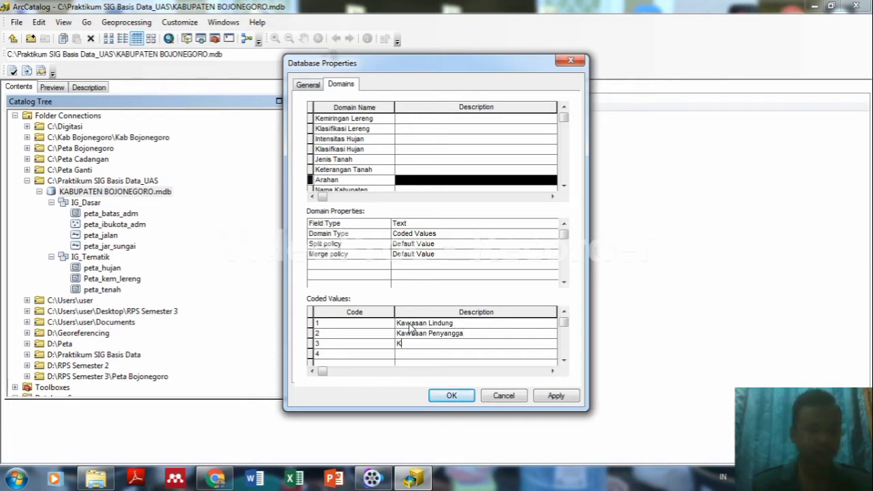
text(awasan Bud)
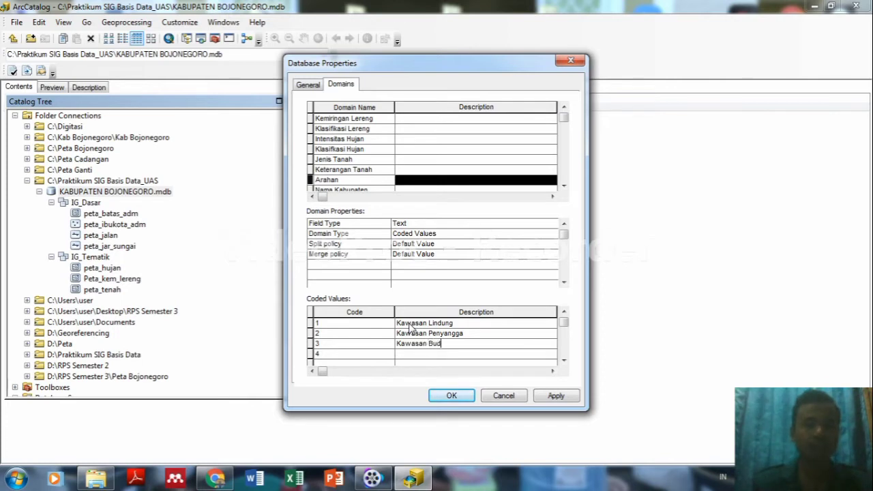
text(idaya)
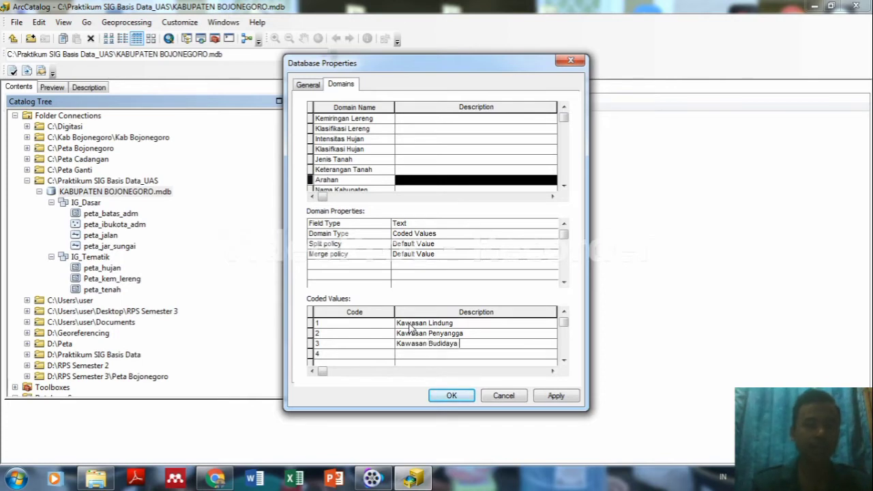
text( Ta)
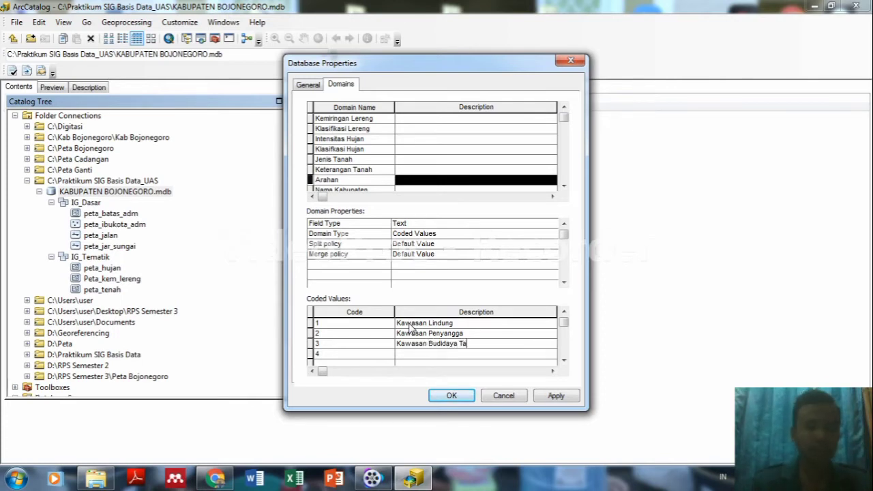
text(naman Tah)
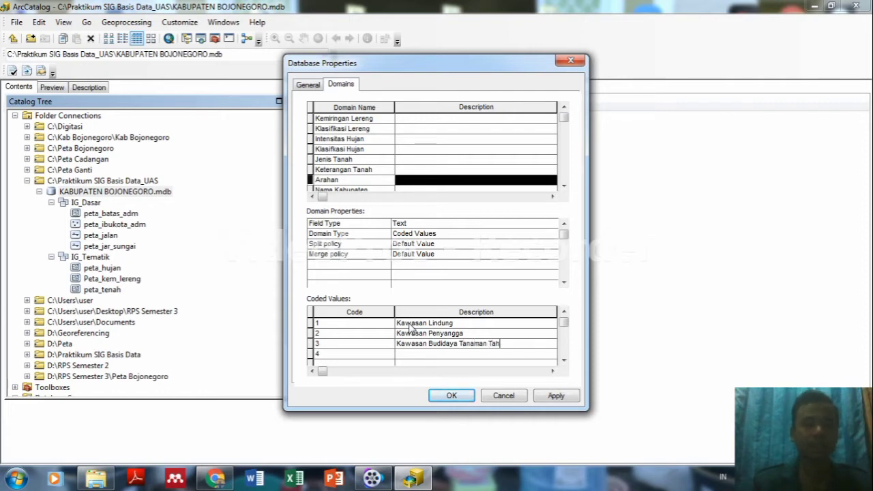
text(unan)
key(Return)
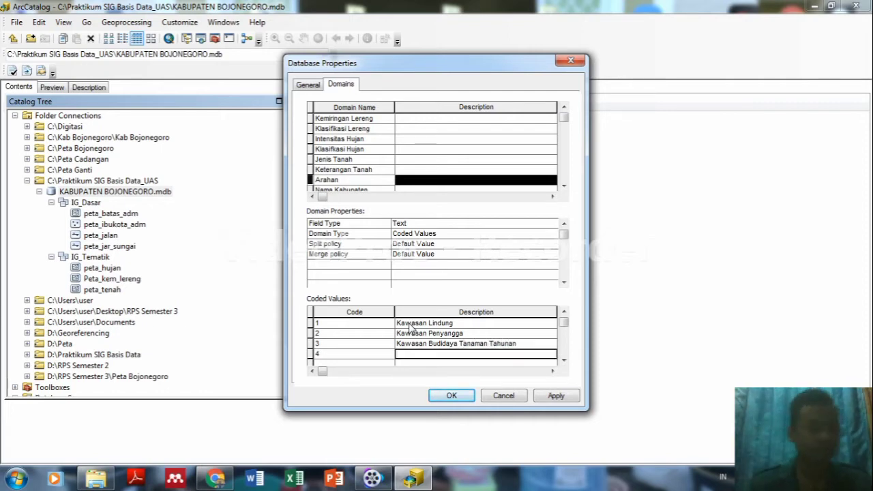
text(Kawasan)
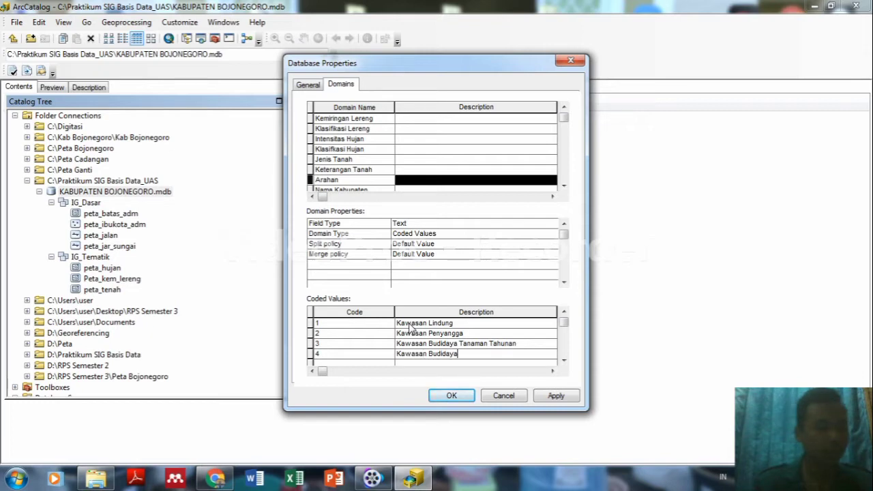
text( Budidaya Tan)
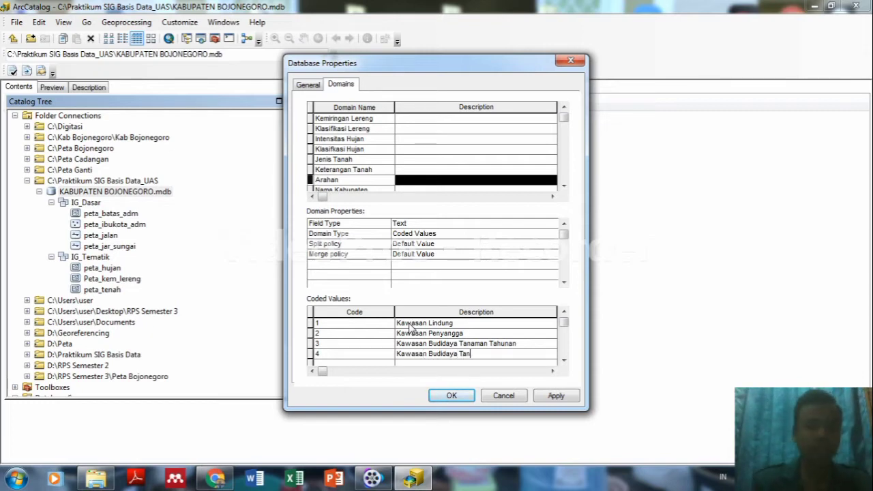
text(aman Semu)
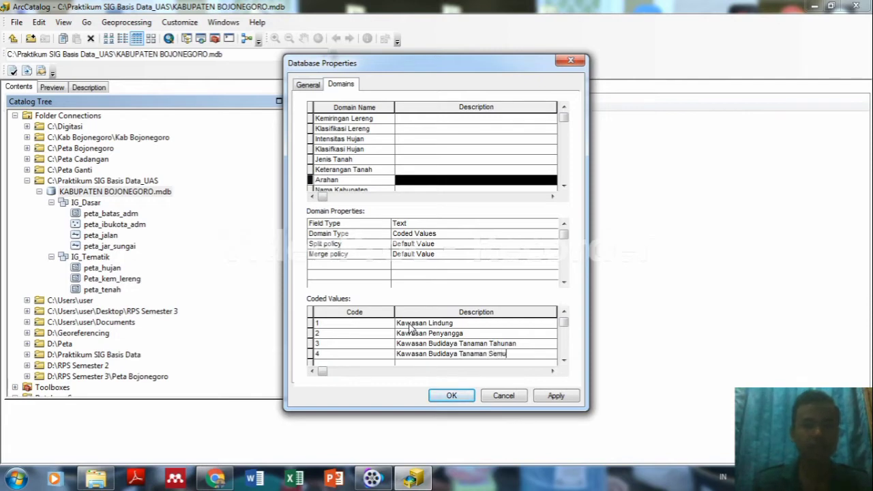
text(sim d)
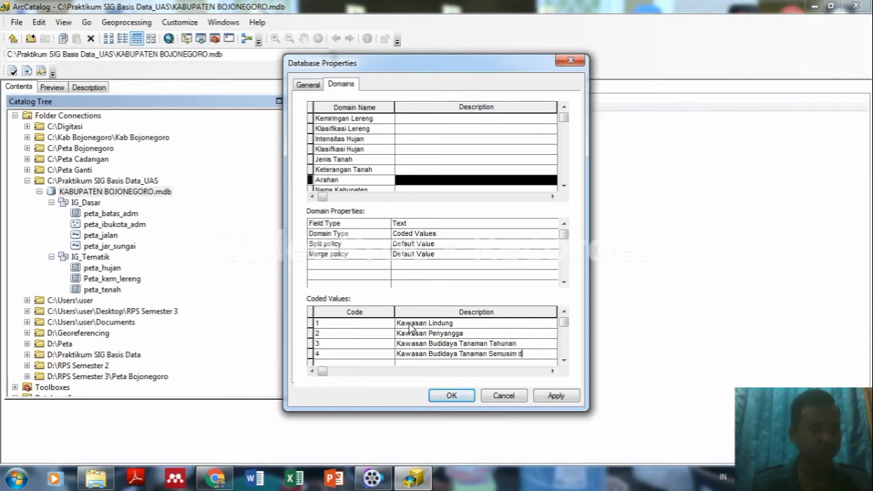
text(an P)
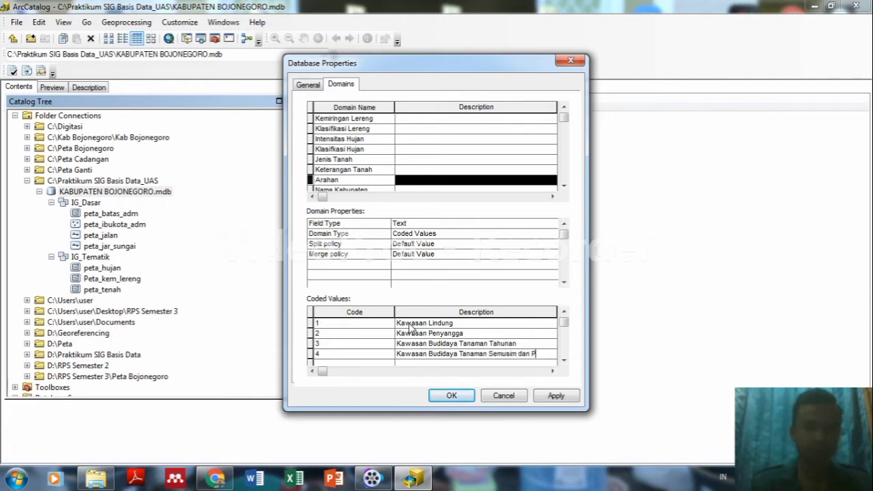
text(E)
key(BackSpace)
text(e)
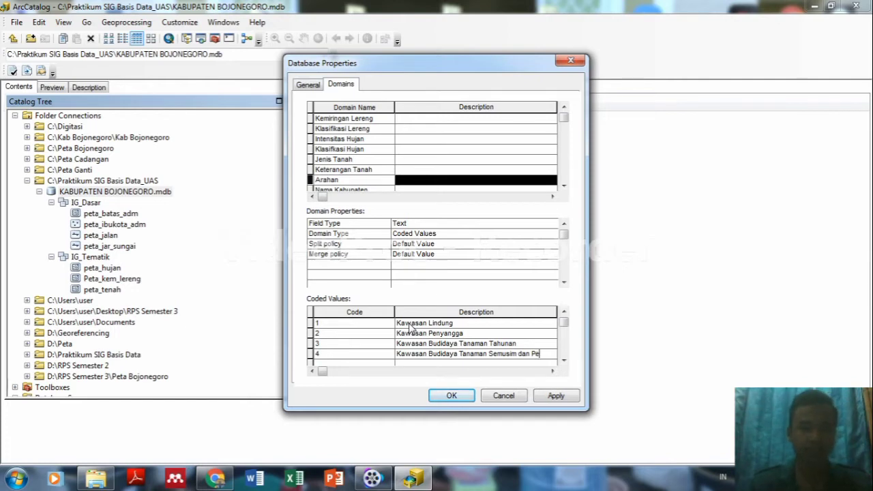
text(rmukiman)
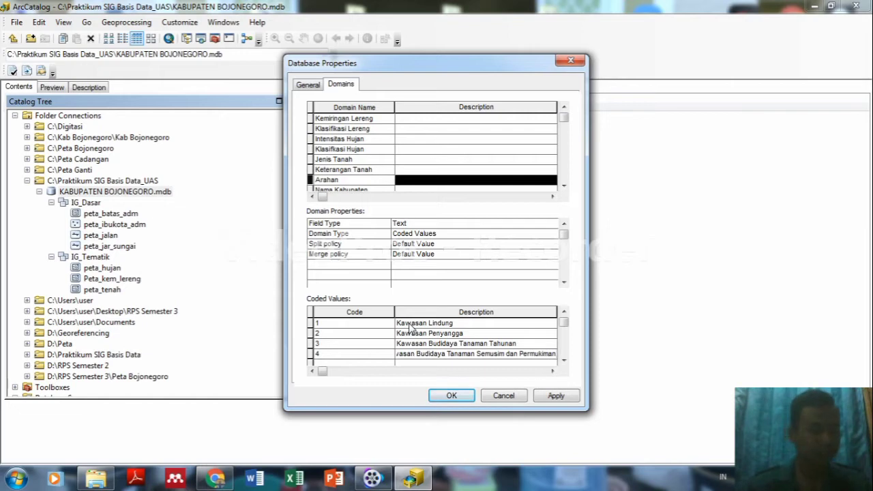
key(Return)
key(Up)
key(Up)
key(Up)
key(Up)
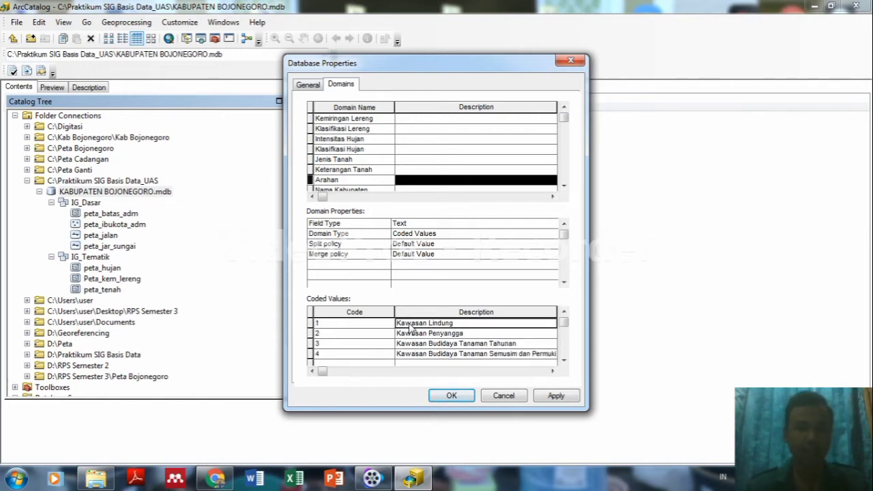
click(563, 185)
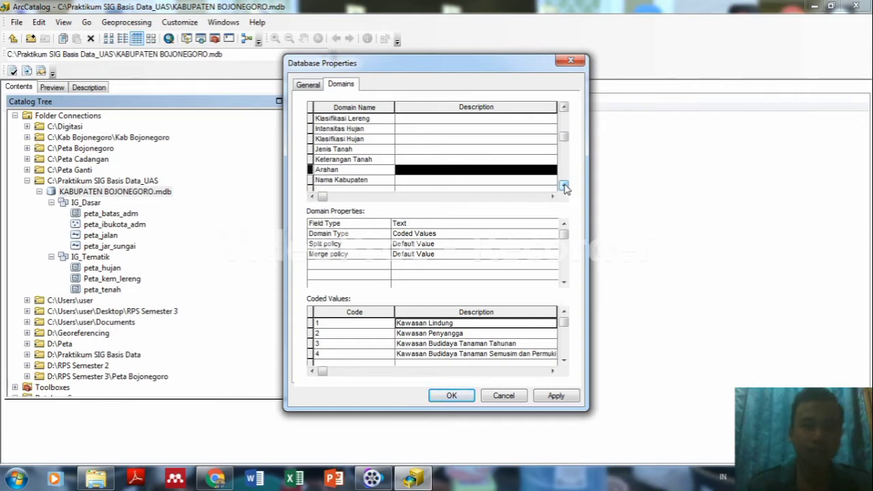
Add code 1 to Nama Kabupaten described as Kabupaten Bojonegoro, removing the stray space before 'goro'.
click(380, 181)
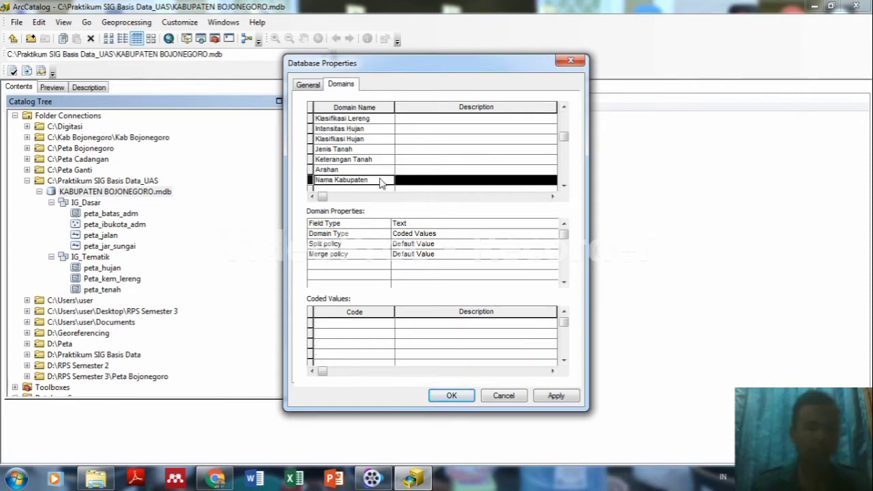
click(354, 324)
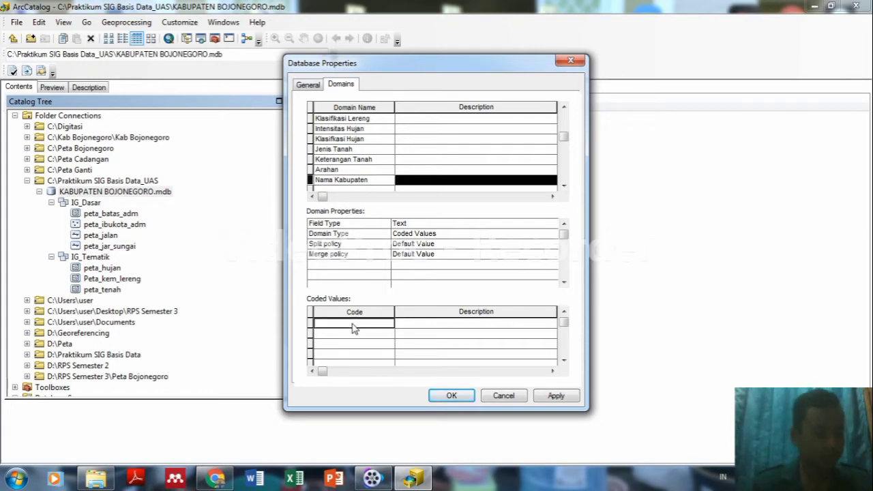
text(1)
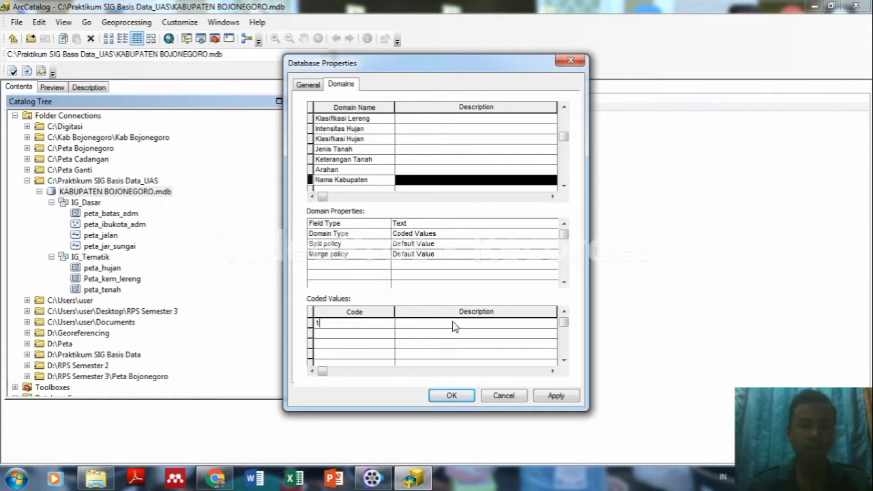
click(453, 325)
text(Kab)
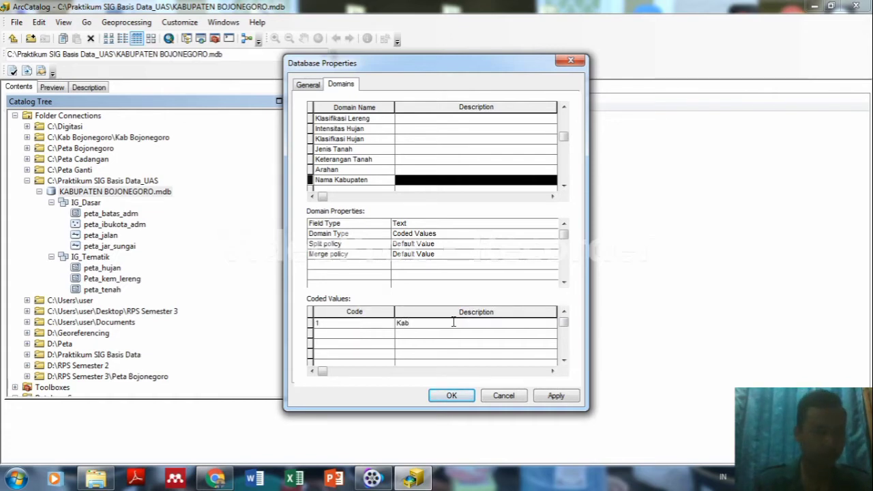
text(upaten Bojo)
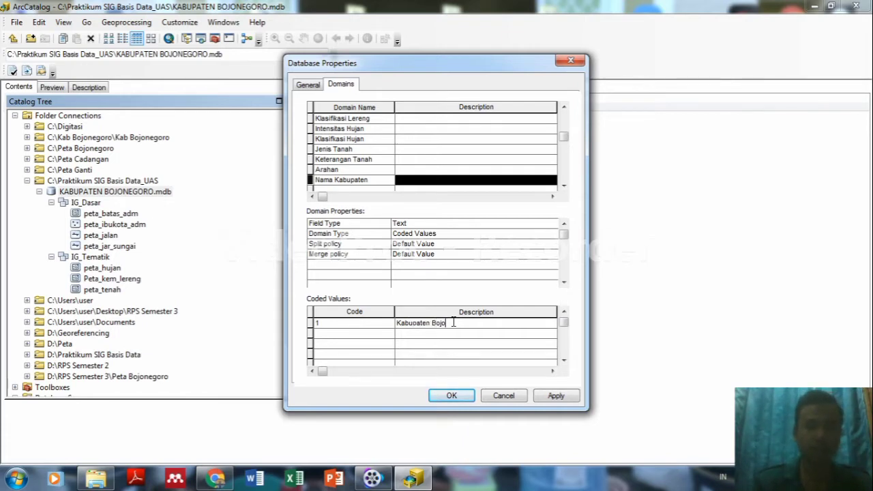
text(ne)
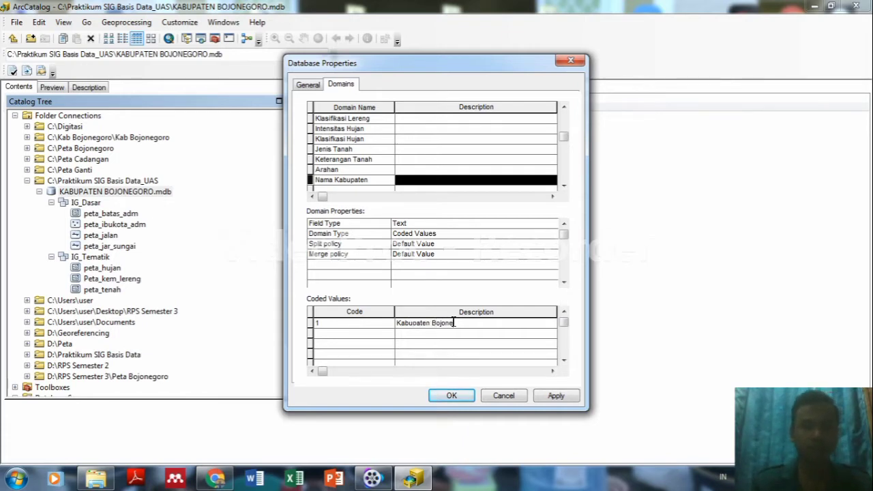
text( Goro)
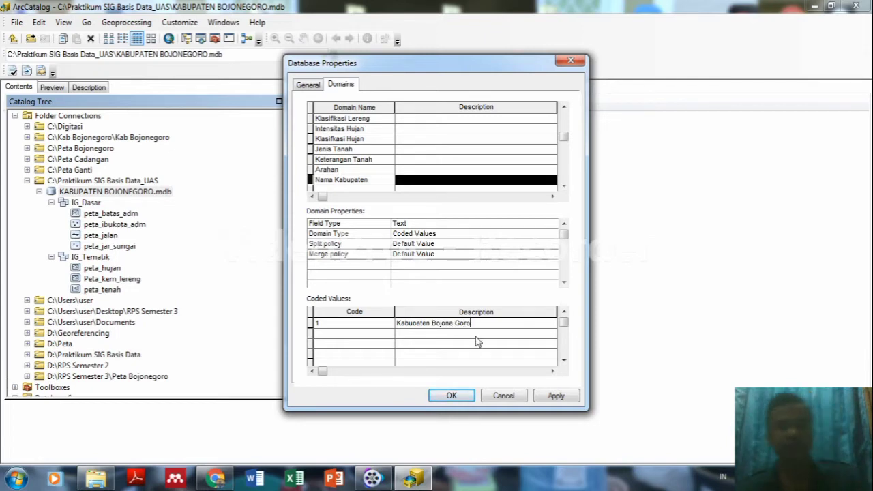
click(455, 322)
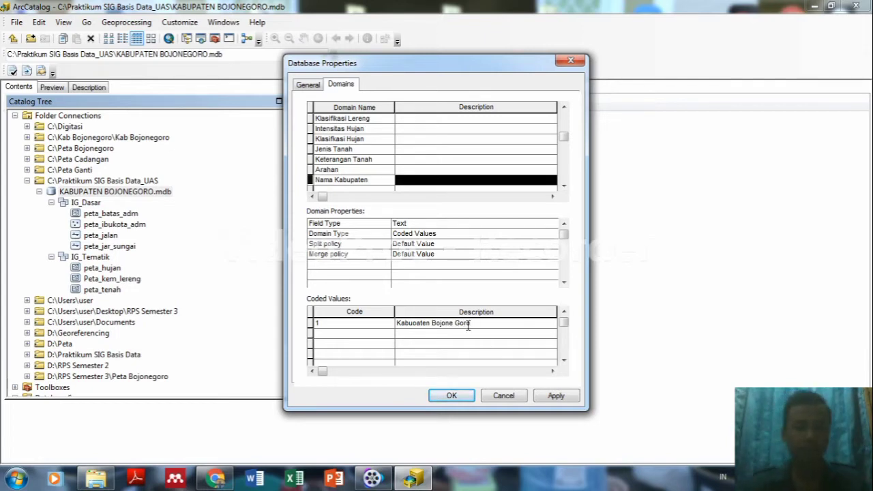
key(BackSpace)
key(Delete)
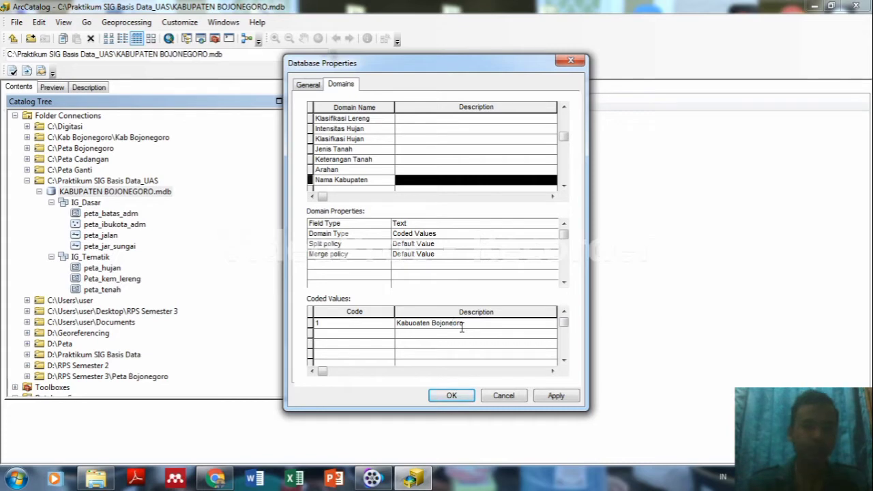
text(g)
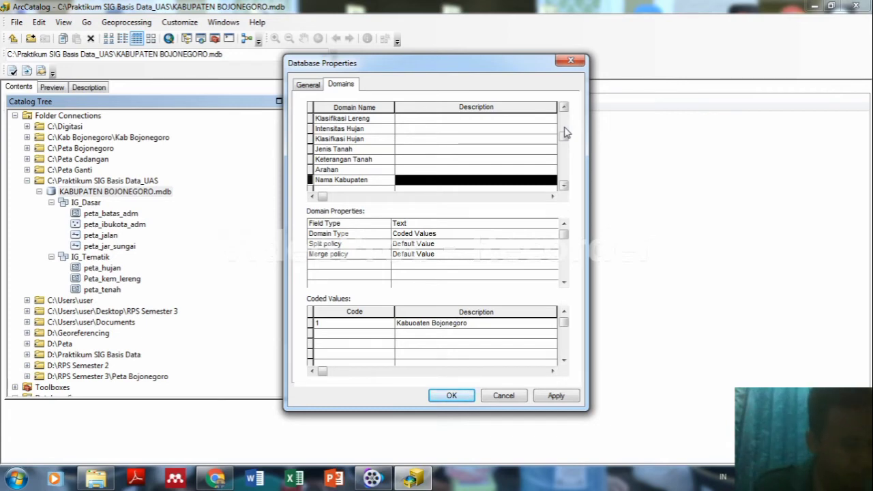
click(563, 107)
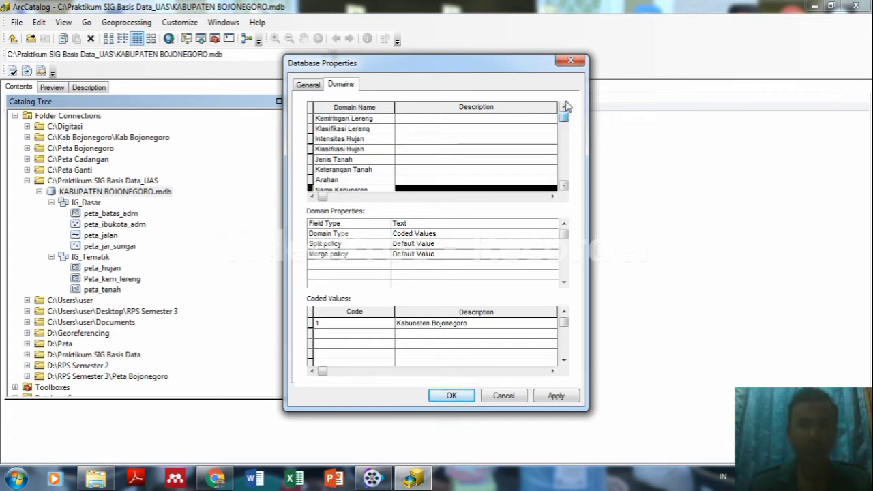
click(372, 119)
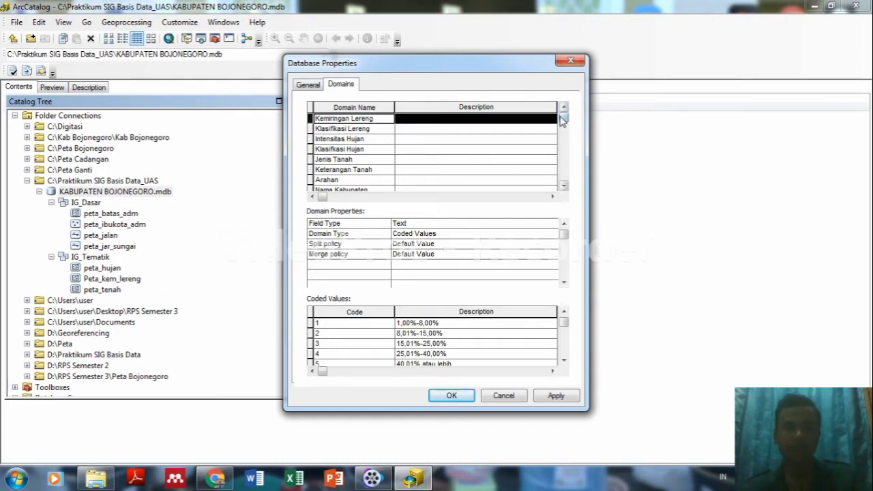
click(381, 128)
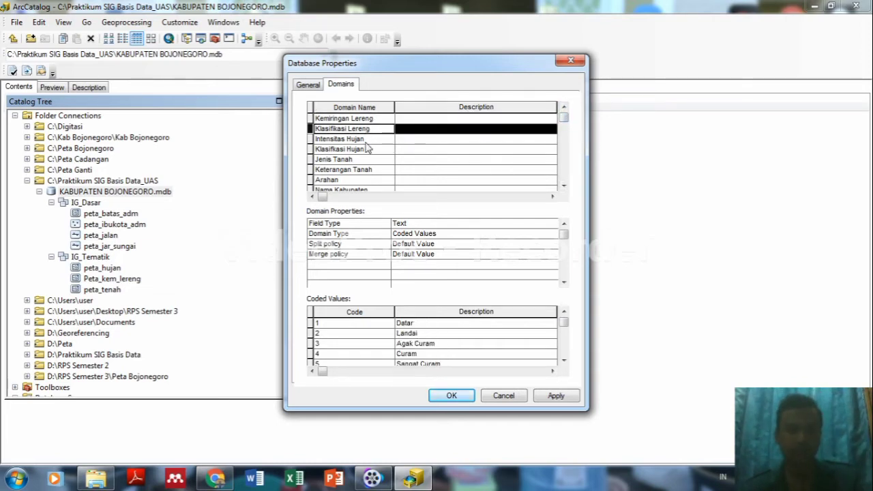
click(366, 141)
click(362, 149)
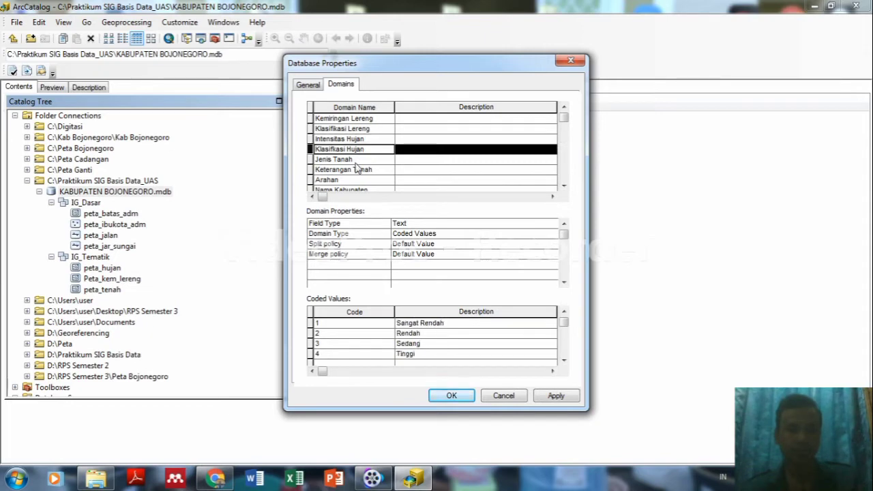
click(355, 161)
click(357, 171)
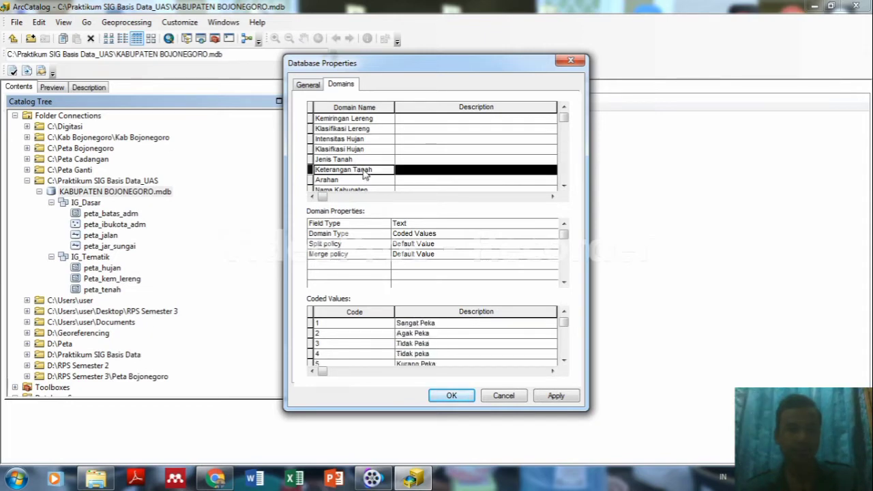
click(356, 180)
click(355, 189)
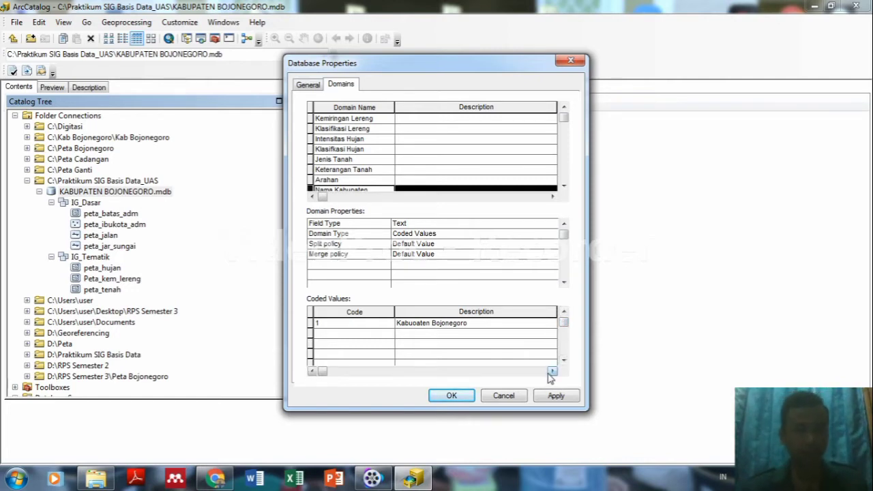
Insert the missing 'p' to make it Kabupaten Bojonegoro, then apply and close Database Properties.
click(417, 325)
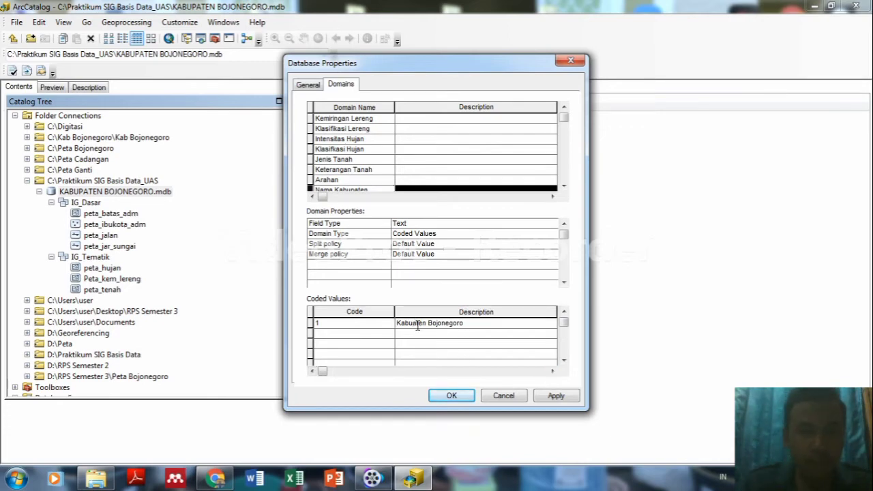
text(p)
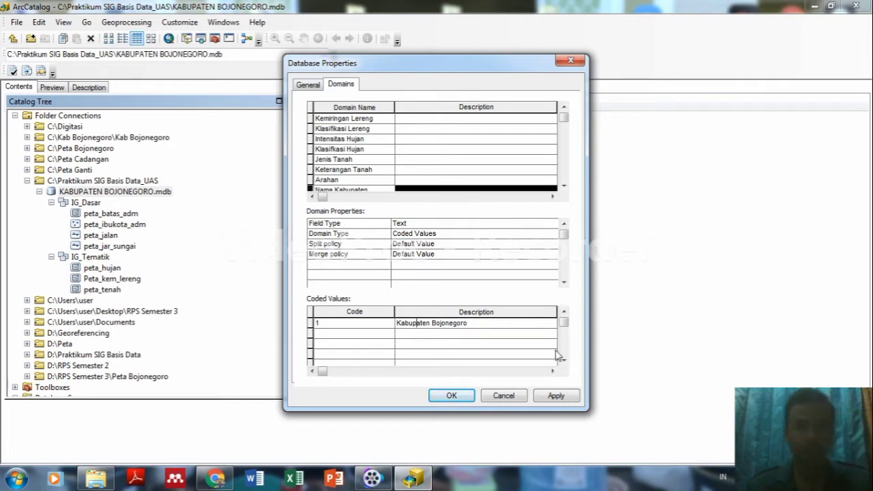
click(557, 395)
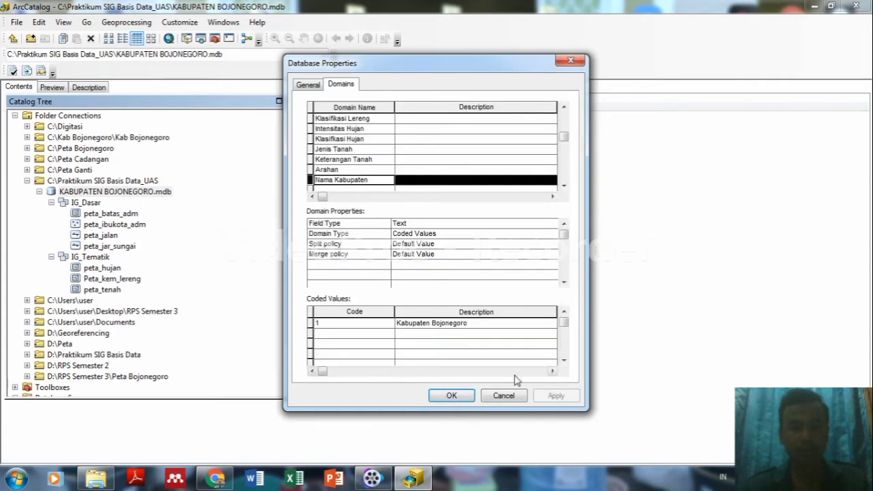
click(453, 396)
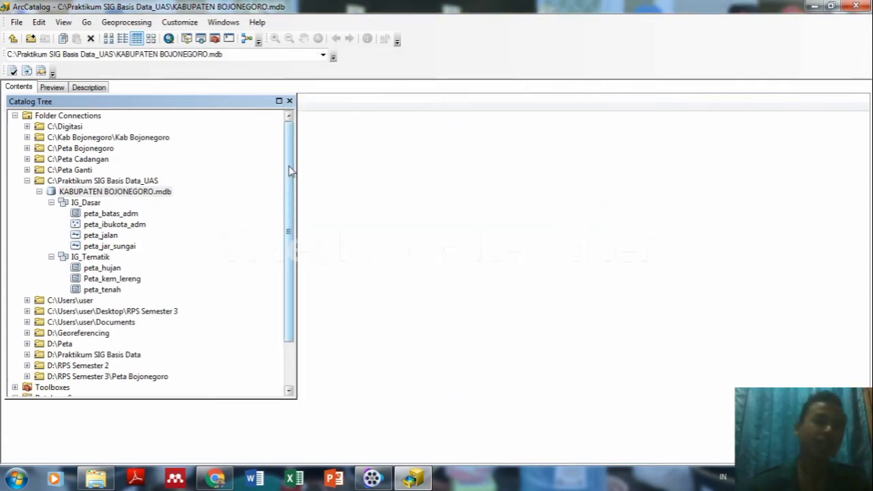
drag(289, 170, 295, 143)
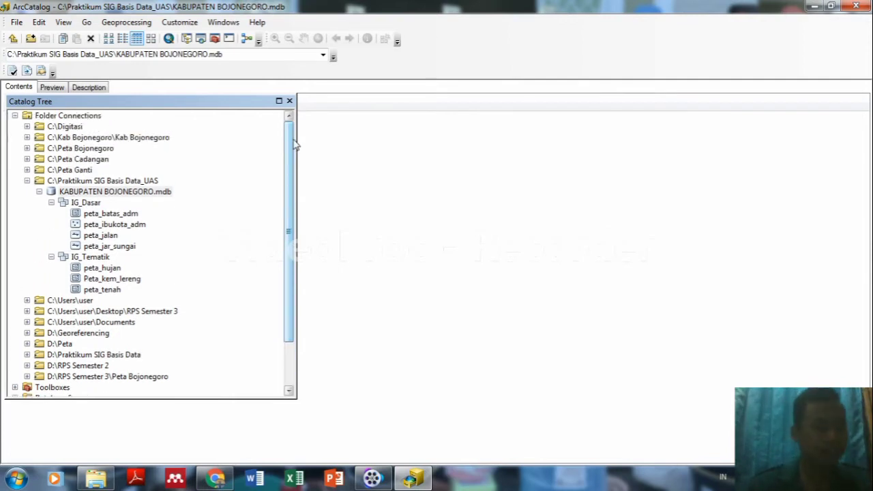
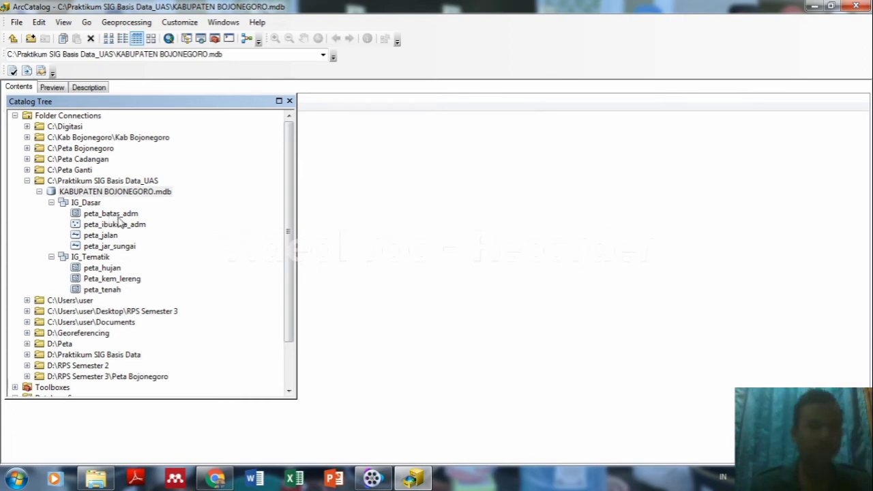
Edit the alias of peta_batas_adm's Kabupaten field and close its properties.
click(117, 215)
right_click(117, 215)
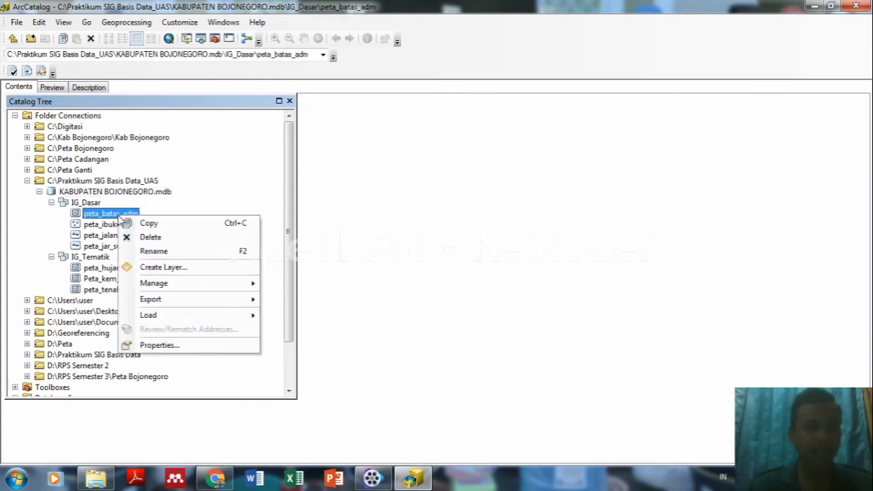
click(158, 346)
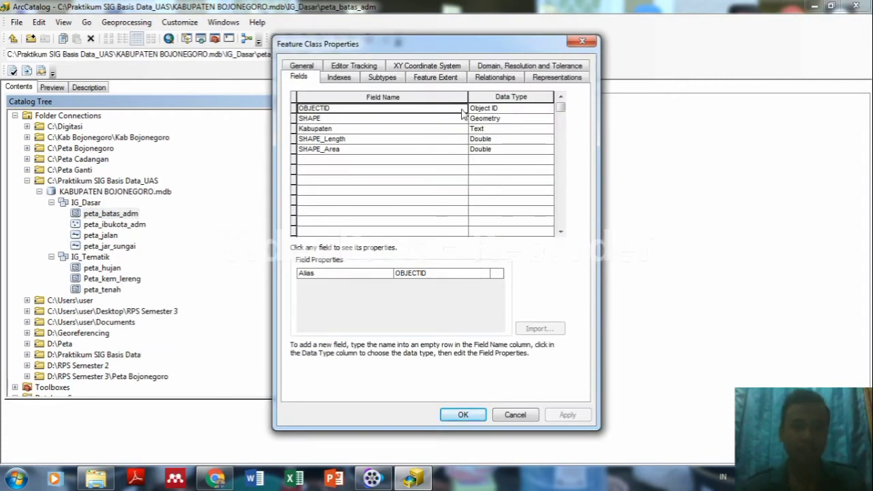
click(386, 130)
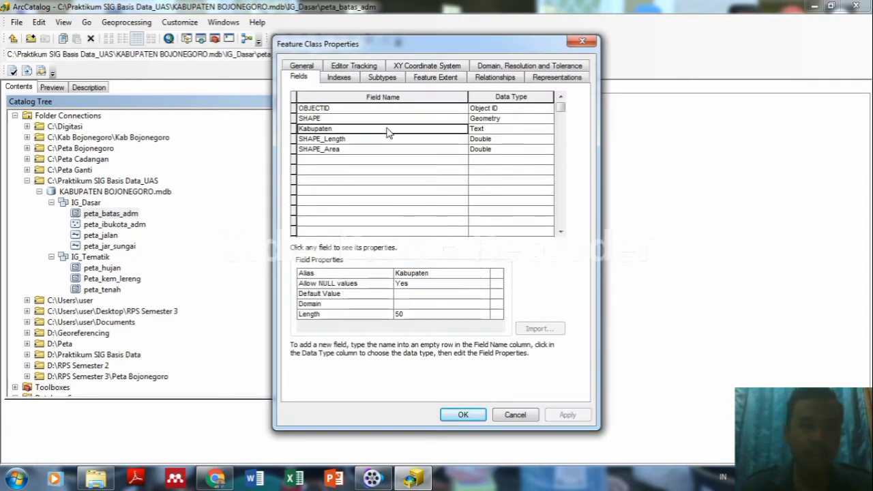
click(423, 273)
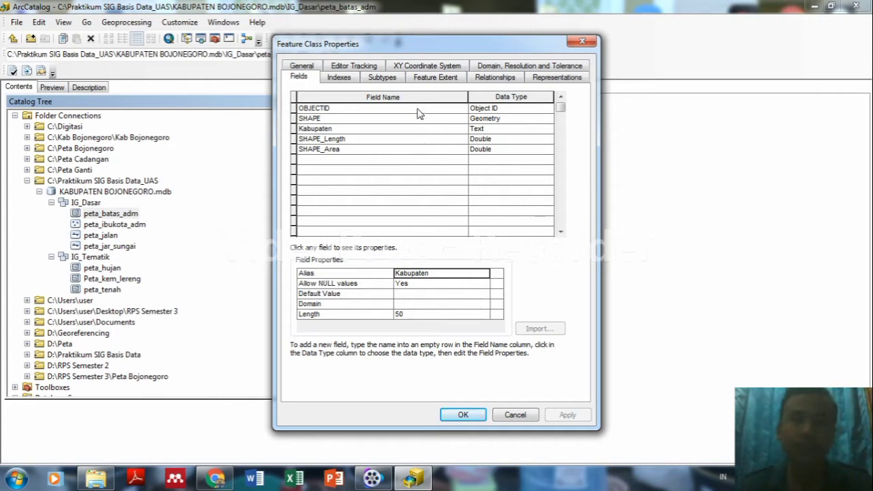
click(304, 80)
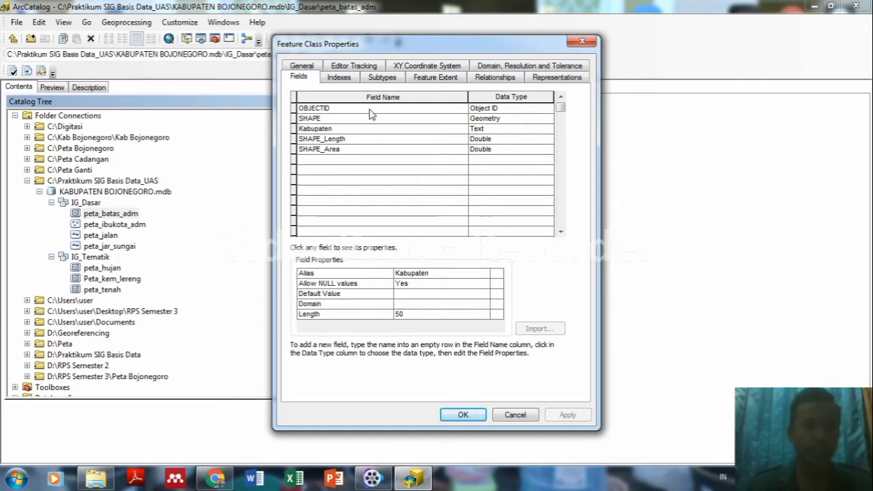
click(356, 130)
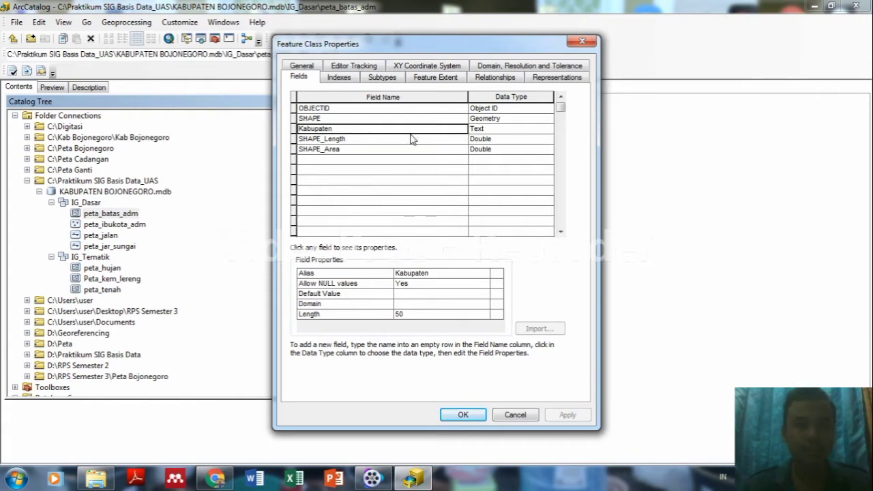
click(420, 274)
click(421, 274)
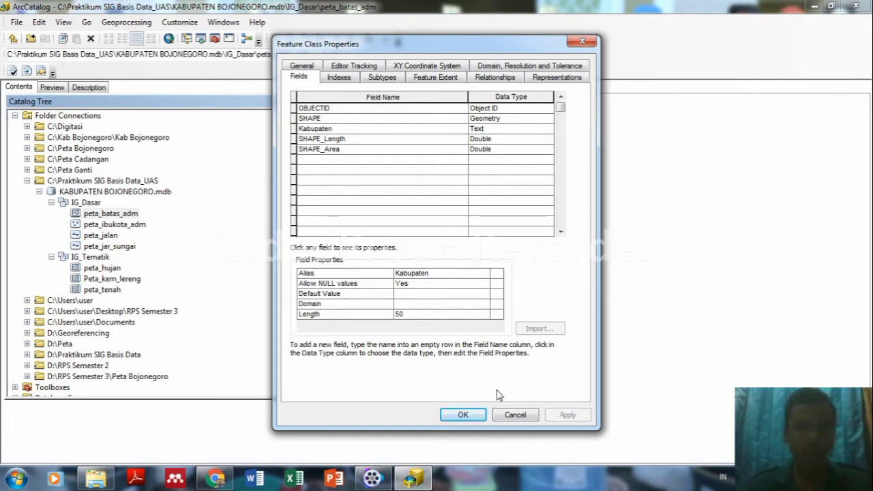
click(472, 413)
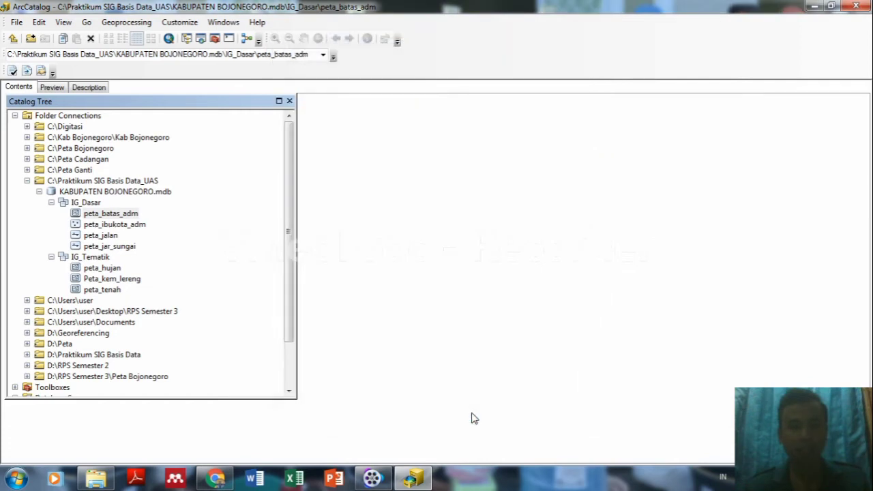
Edit the Kabupaten field alias in peta_ibukota_adm's feature class properties.
right_click(126, 229)
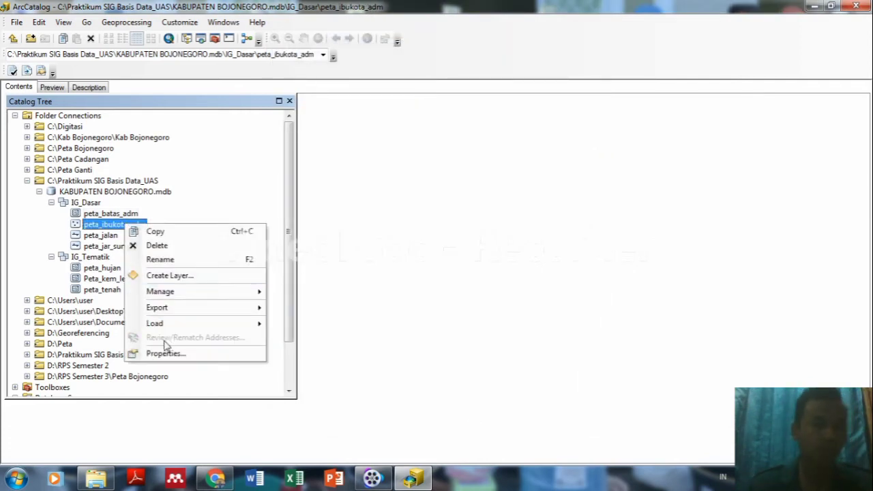
click(166, 353)
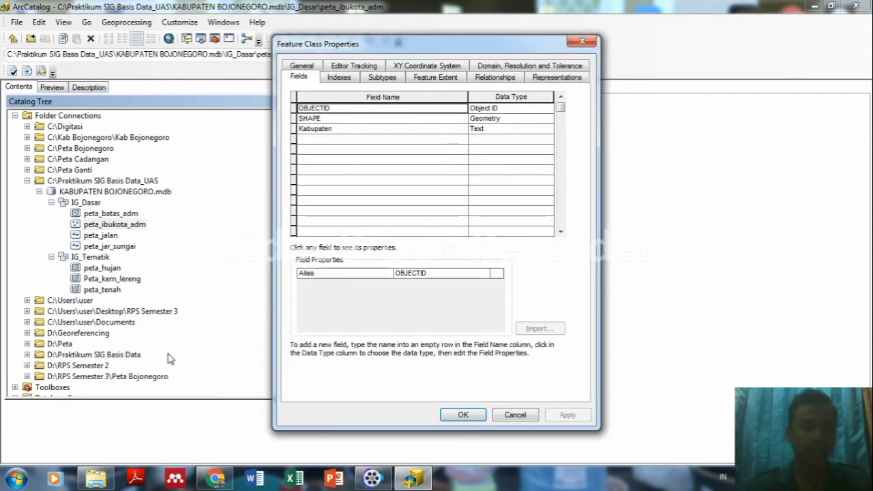
click(423, 130)
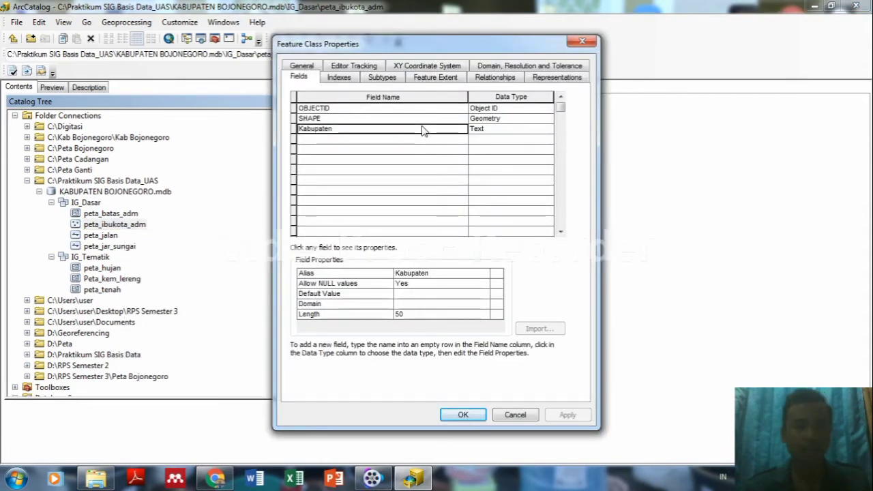
click(450, 274)
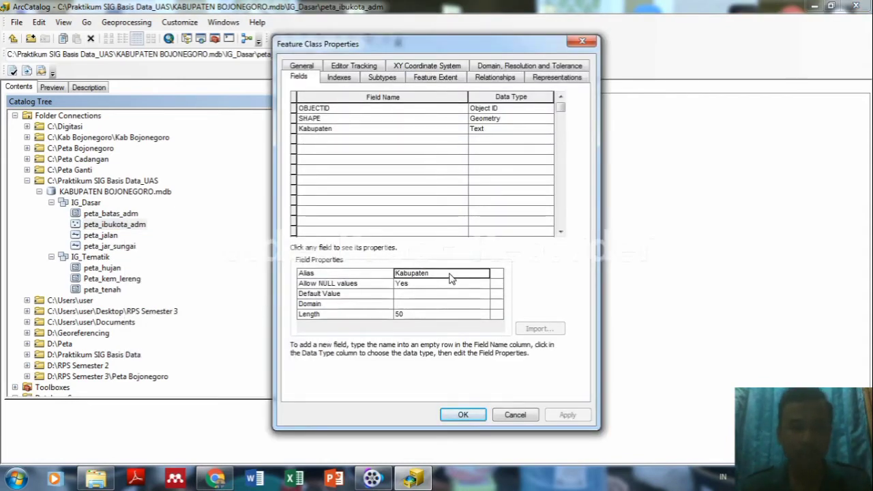
click(463, 413)
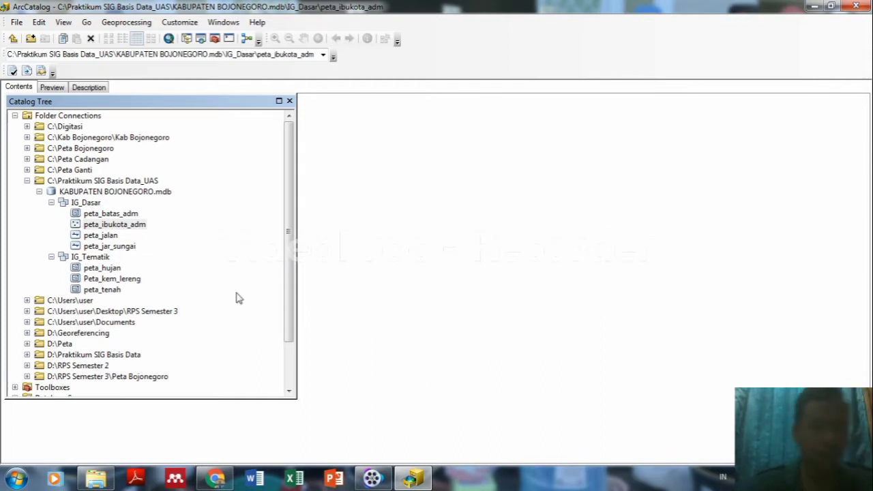
Review peta_hujan's Intensitas_Hujan, Klasifikasi_Hujan, Skor_Hujan and SHAPE_Length fields.
click(99, 258)
right_click(98, 258)
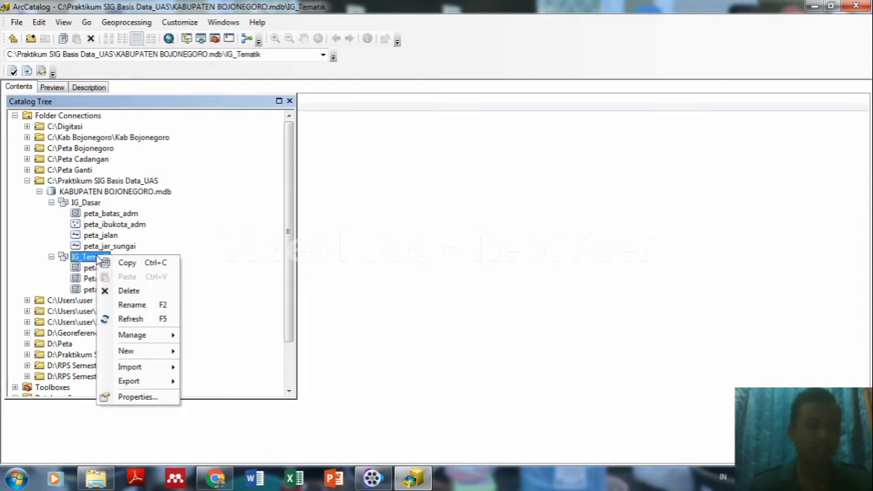
click(224, 255)
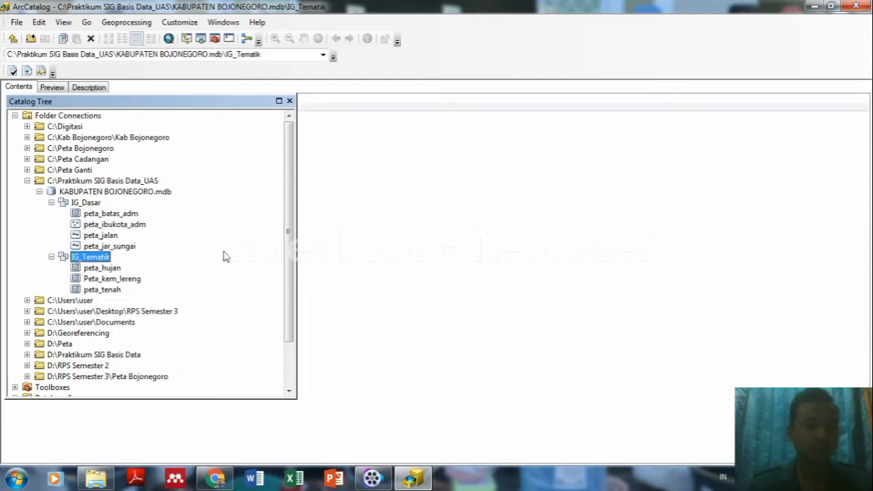
right_click(105, 270)
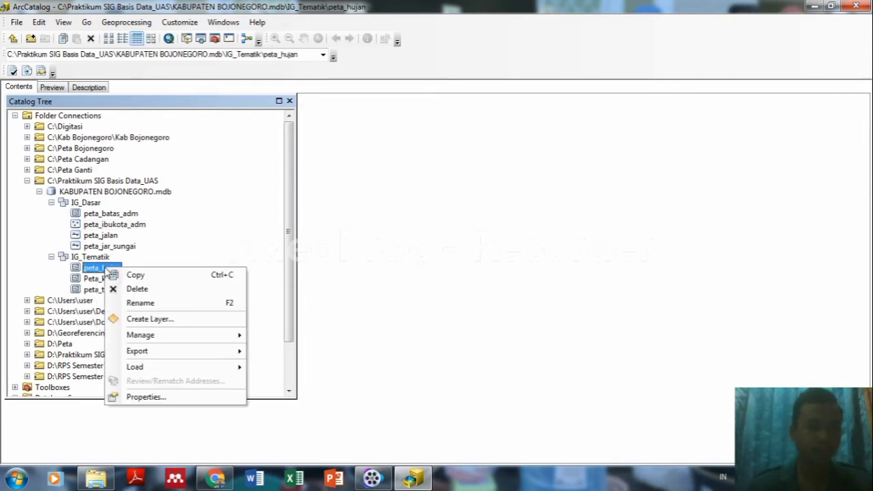
click(137, 396)
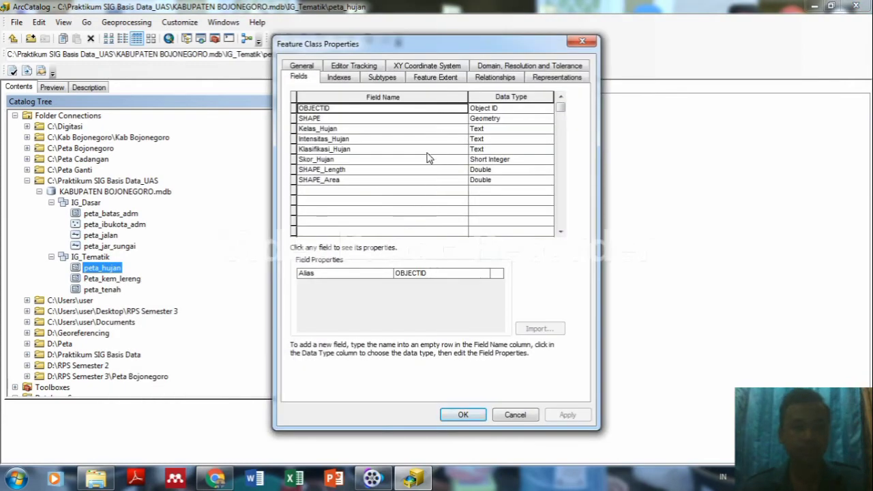
click(375, 139)
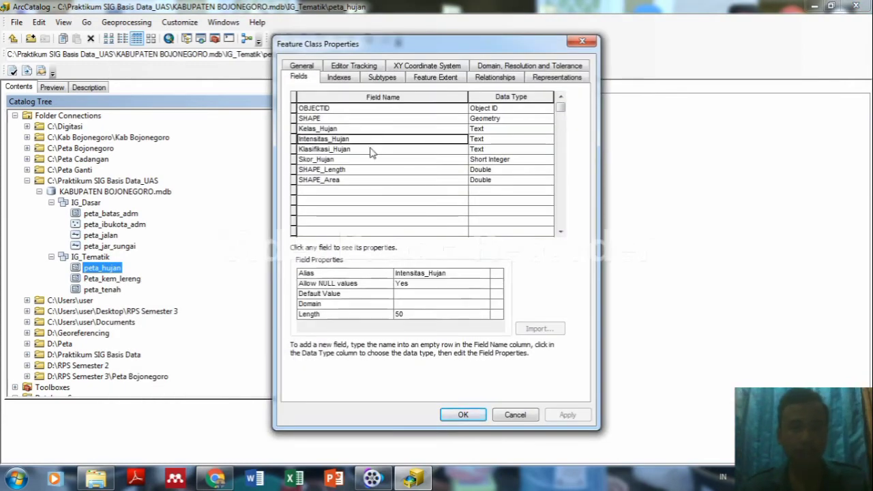
click(372, 150)
click(370, 160)
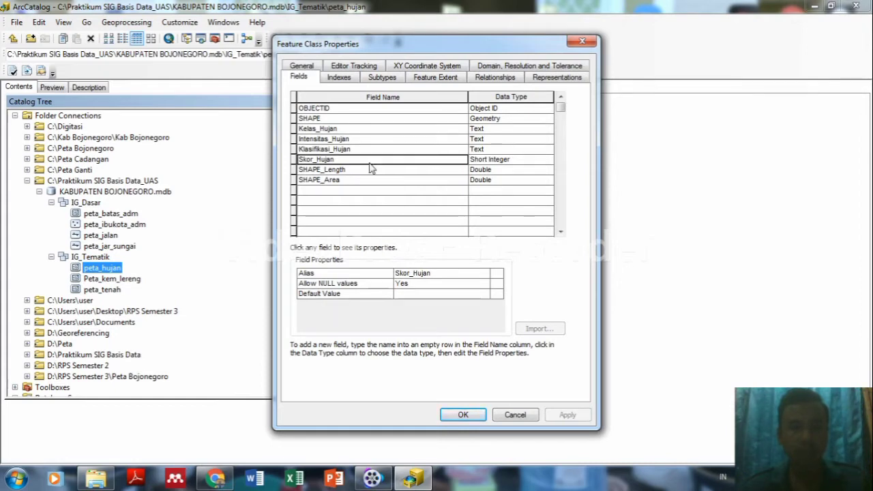
click(357, 171)
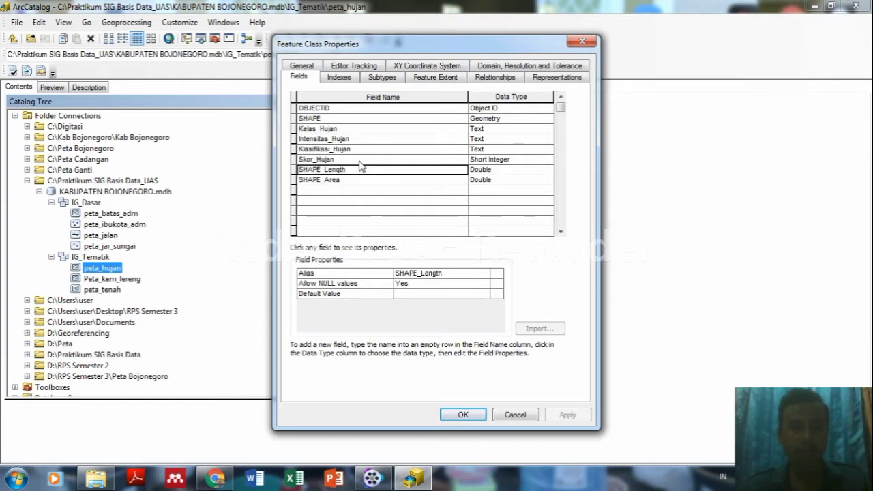
click(360, 159)
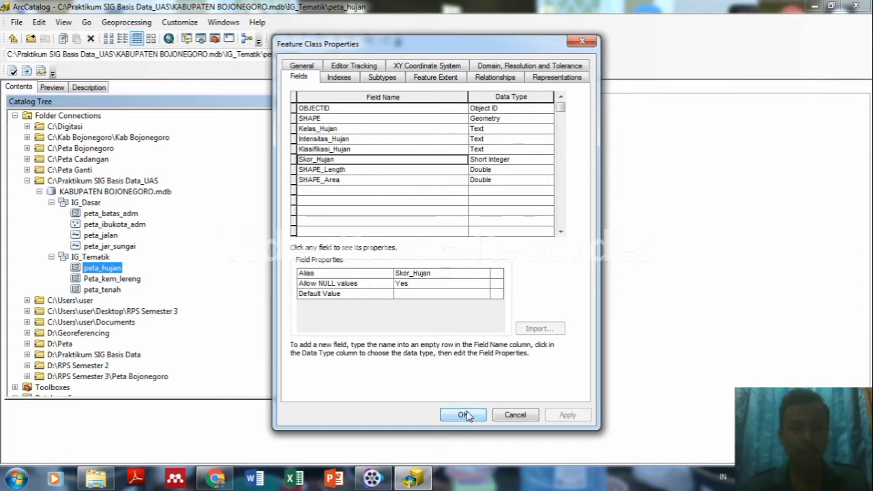
click(466, 416)
Inspect Peta_kem_lereng's Kemiringan_Lereng, Klasifikasi_Lereng and Skor_Lereng fields.
click(129, 281)
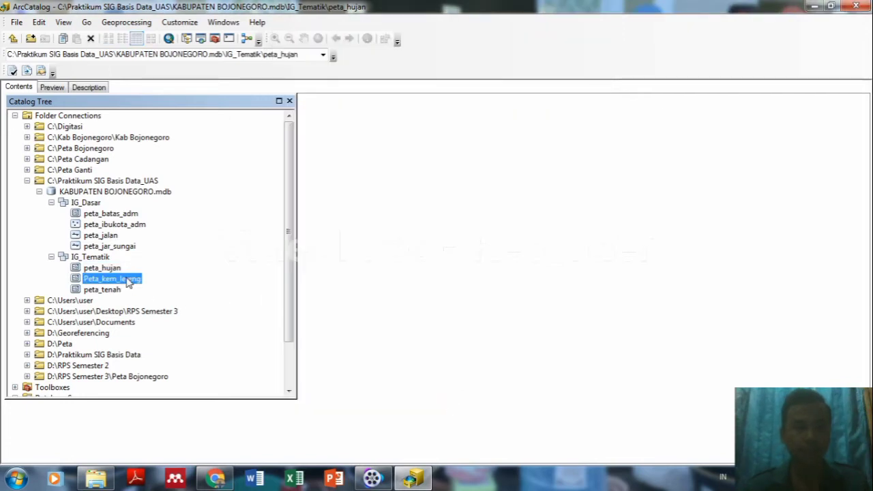
right_click(129, 282)
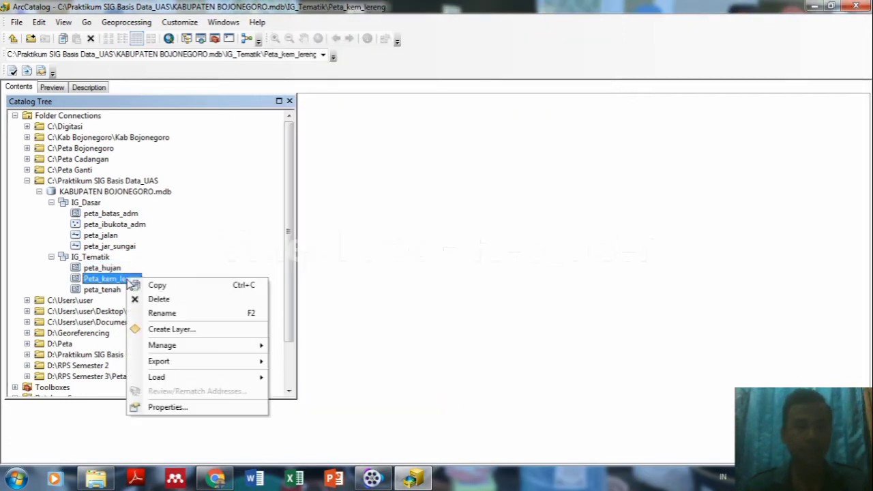
click(154, 407)
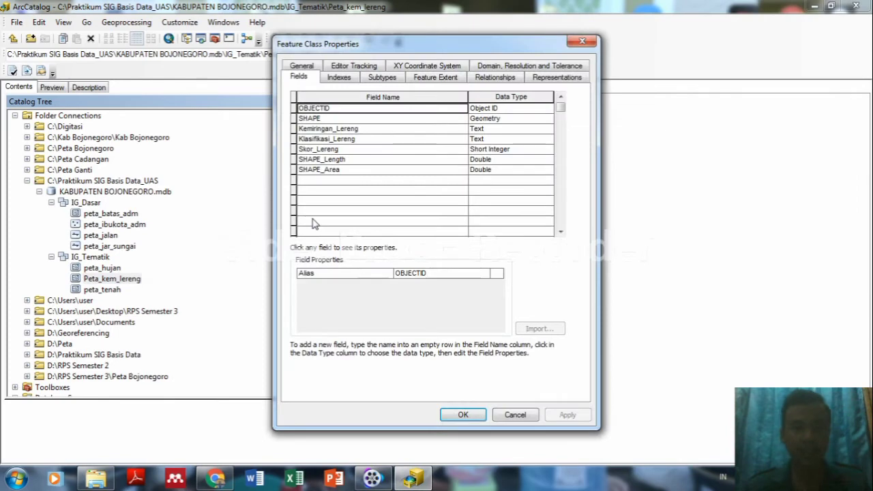
click(356, 128)
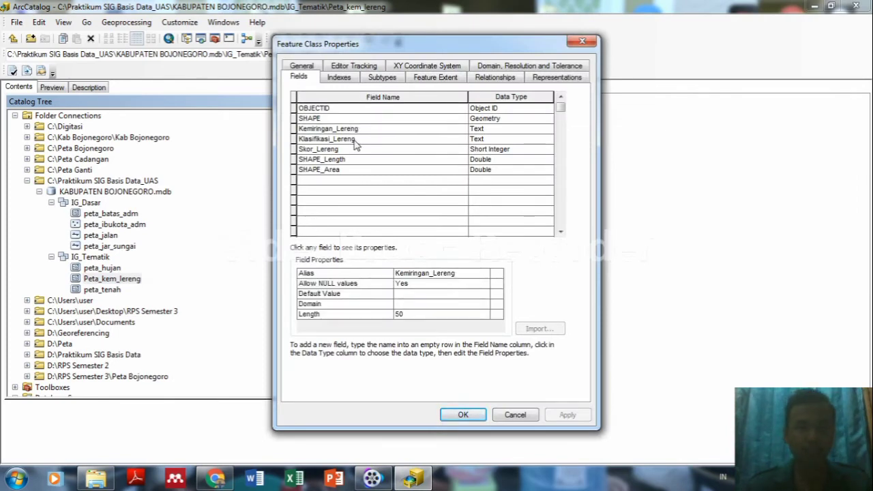
click(355, 139)
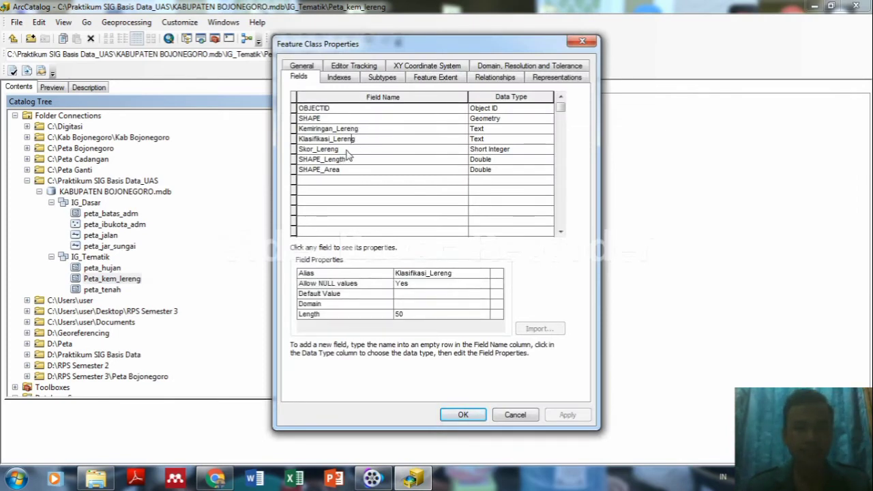
click(345, 150)
click(463, 414)
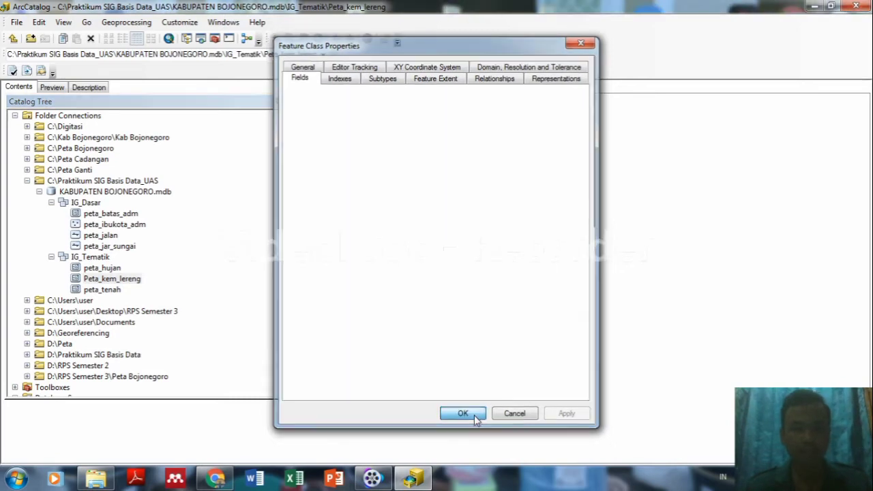
Rename the peta_tenah feature class to peta_tanah.
click(112, 291)
right_click(114, 292)
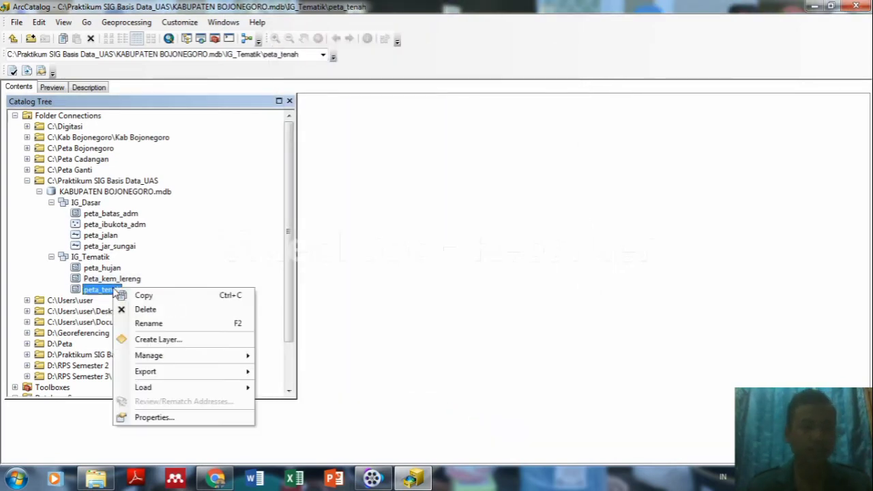
click(143, 324)
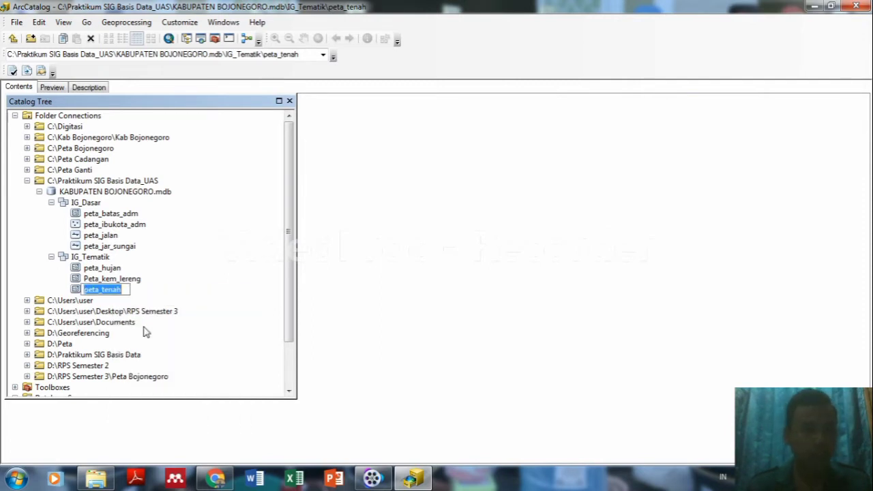
click(109, 292)
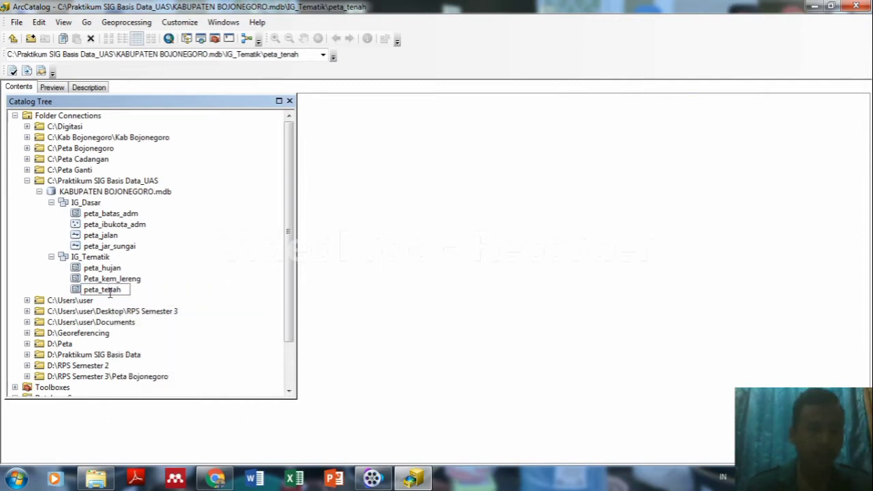
key(BackSpace)
text(q)
key(BackSpace)
text(a)
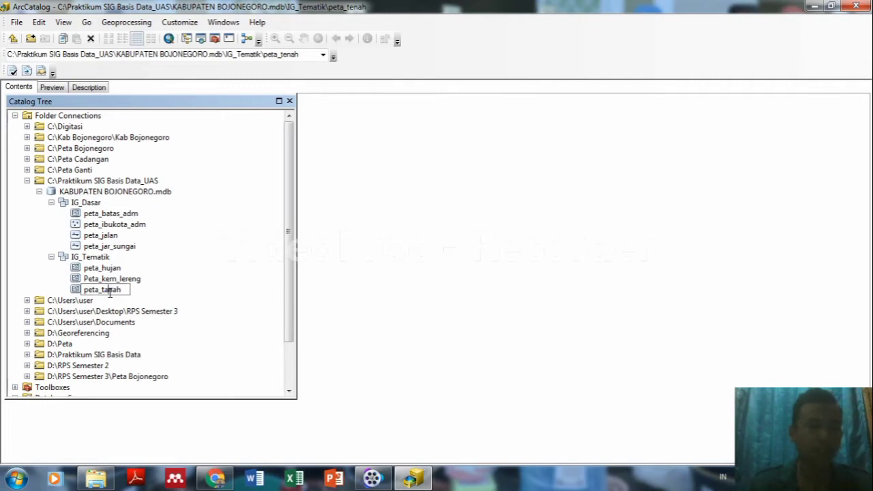
key(Return)
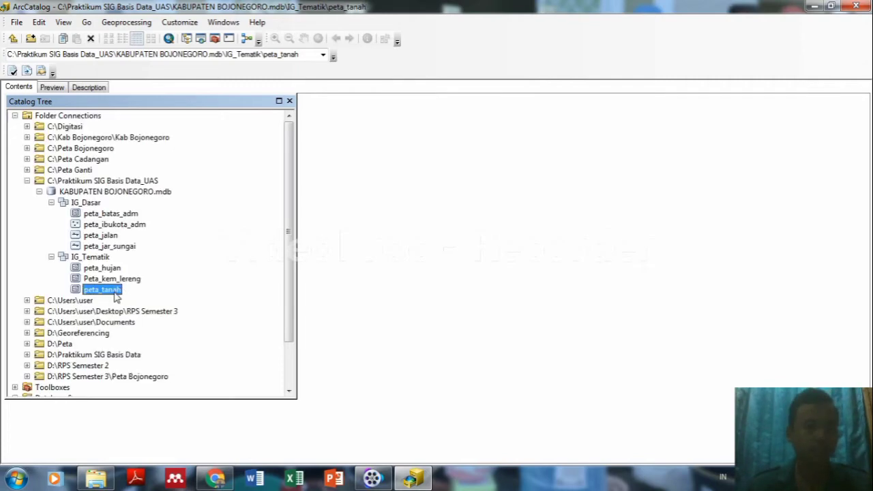
Review peta_tanah's Peta_Tanah, Jenis_Tanah and Keterangan_Tanah fields, then close its properties.
right_click(116, 295)
click(156, 422)
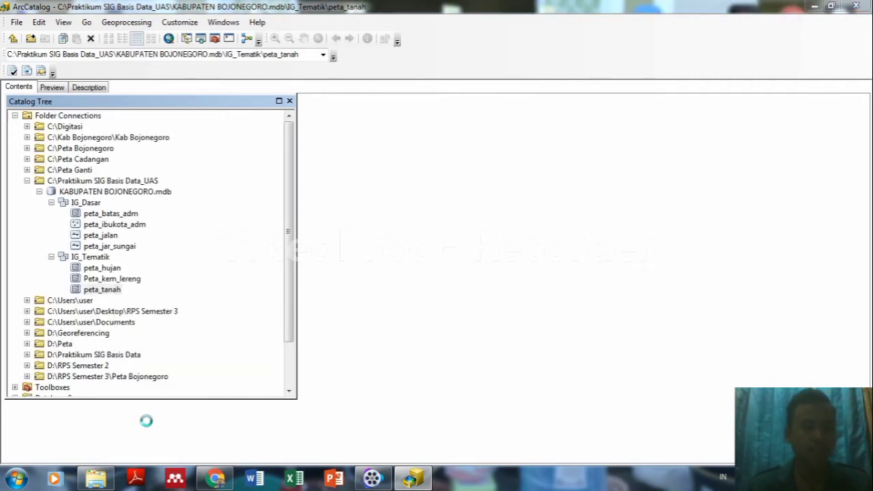
click(343, 129)
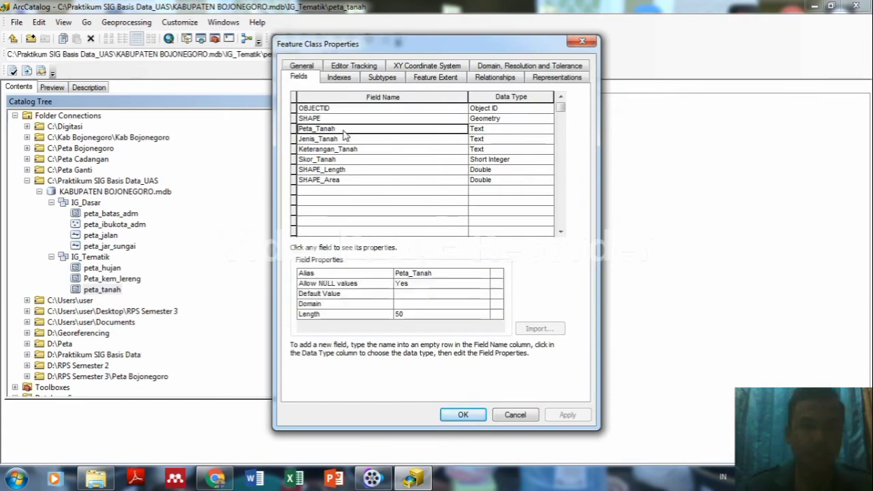
click(343, 139)
click(343, 149)
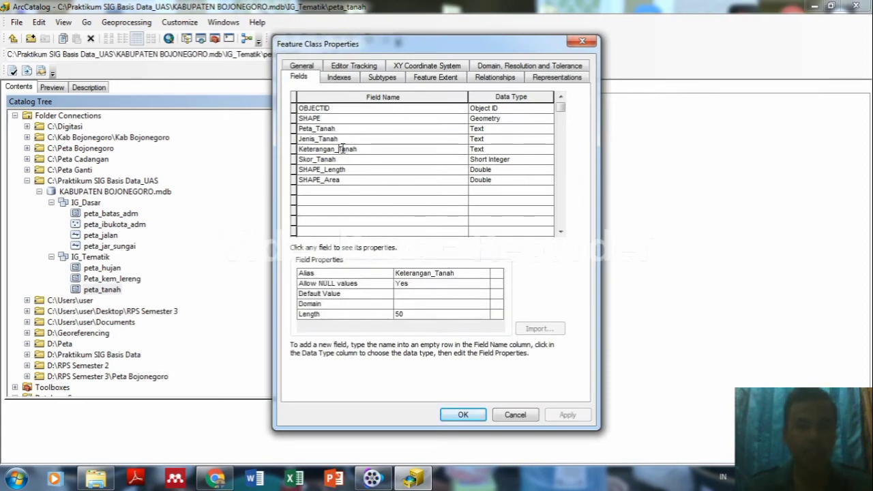
click(463, 416)
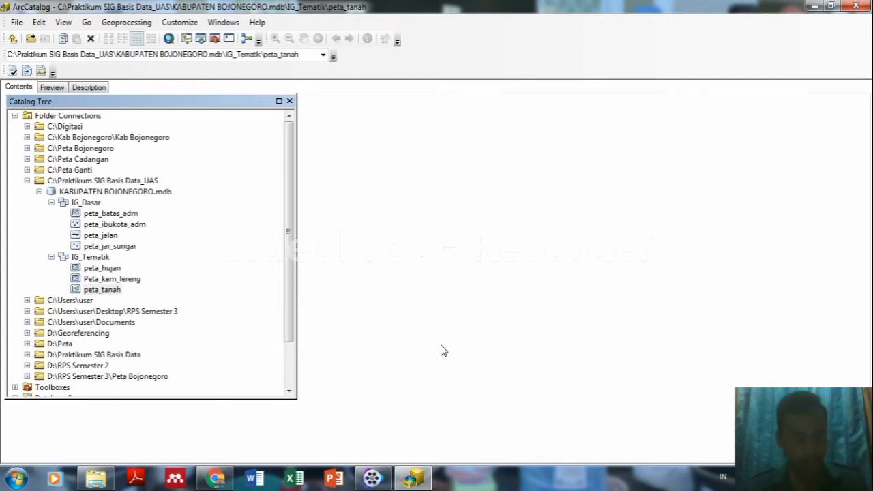
Open peta_hujan's fields and leave Kelas_Hujan without a domain.
click(102, 268)
right_click(103, 270)
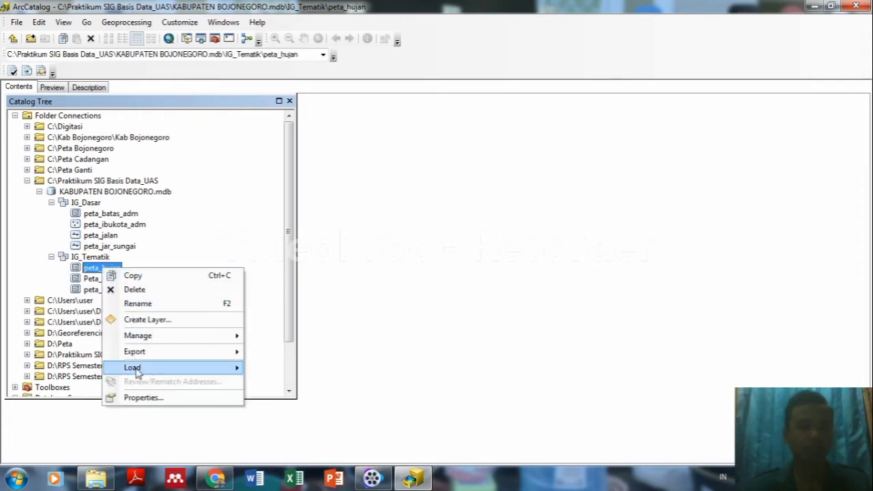
click(136, 397)
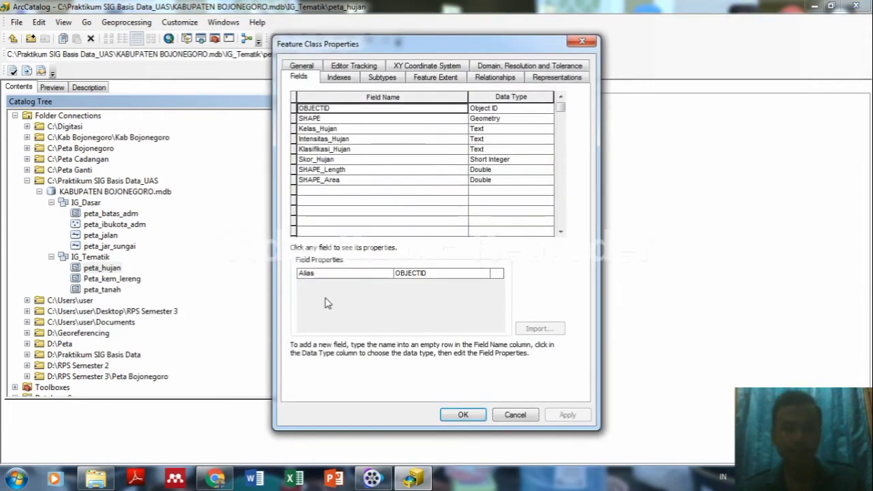
click(356, 140)
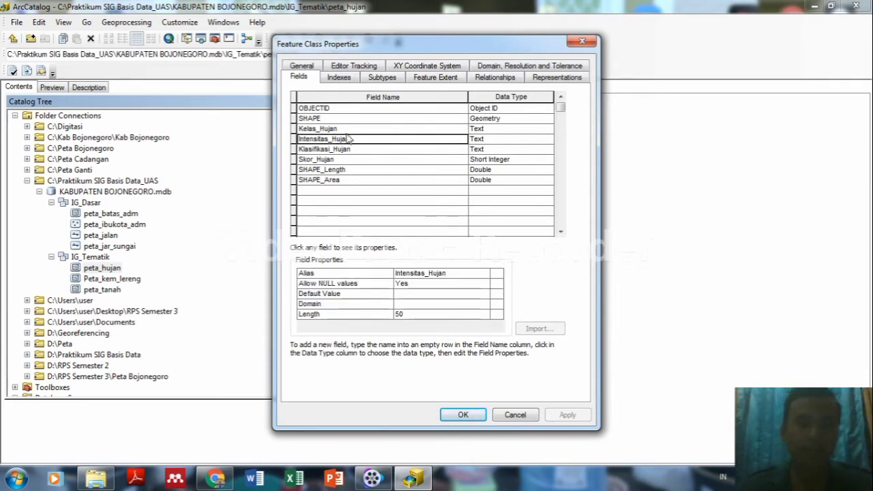
click(359, 130)
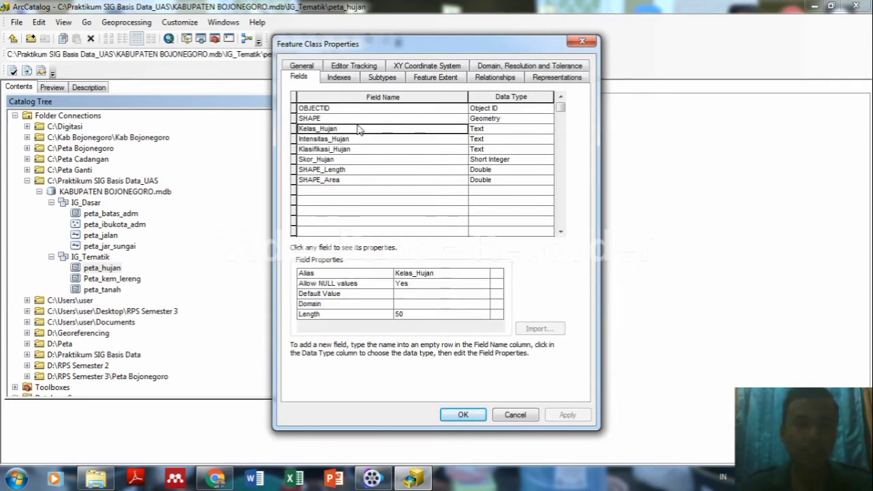
click(419, 305)
click(419, 308)
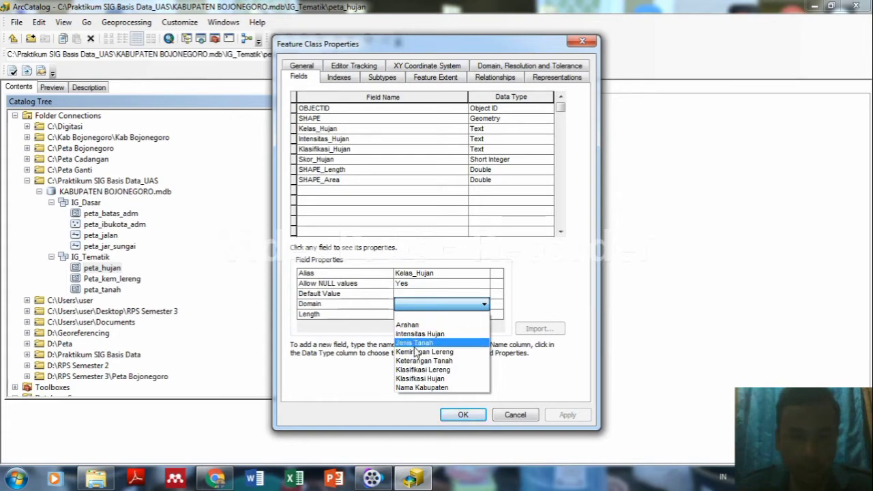
click(412, 316)
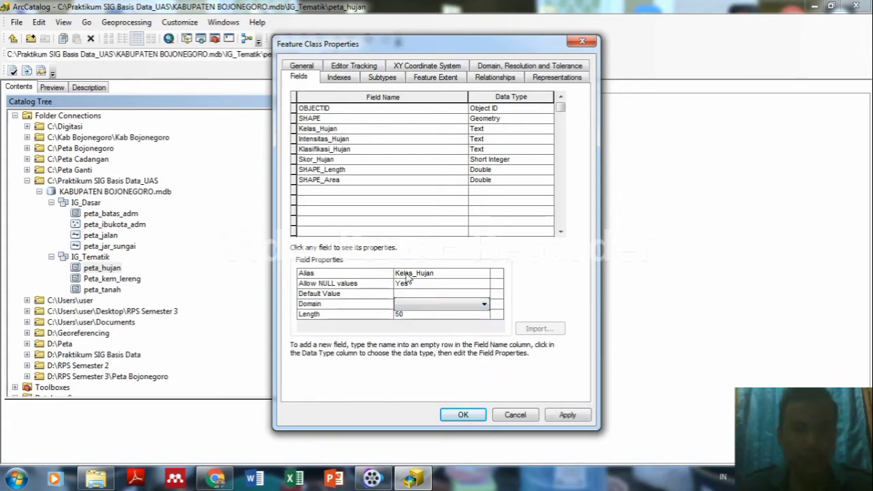
Assign the Intensitas Hujan domain to the Intensitas_Hujan field and apply it.
click(349, 140)
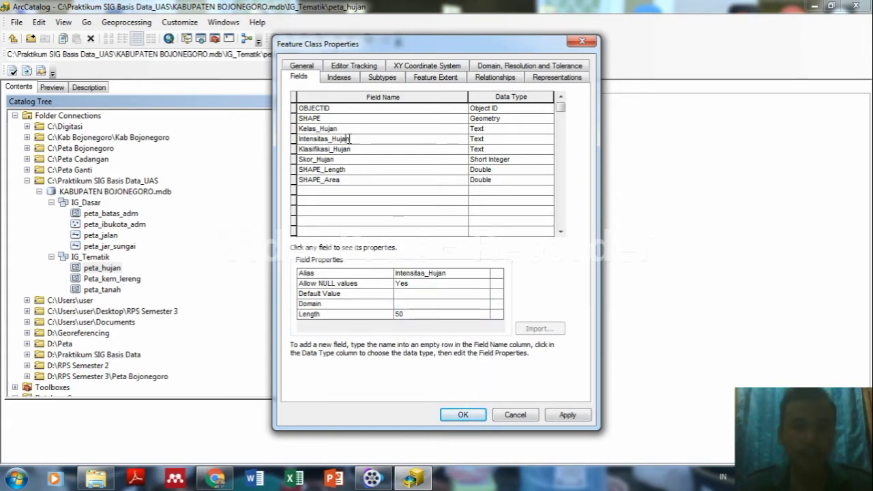
click(416, 304)
click(416, 305)
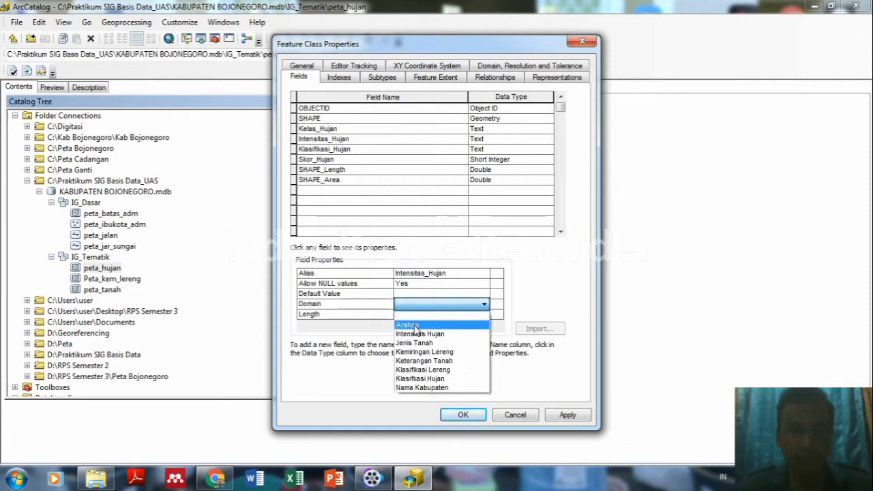
click(418, 335)
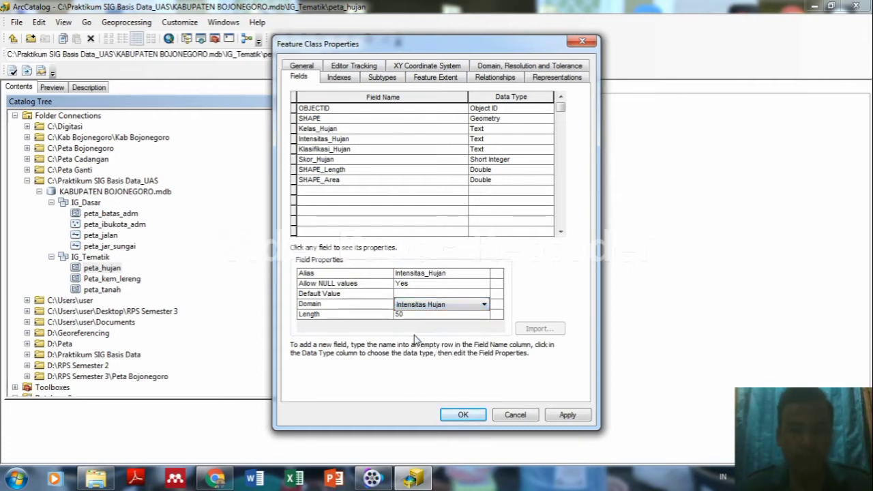
click(566, 415)
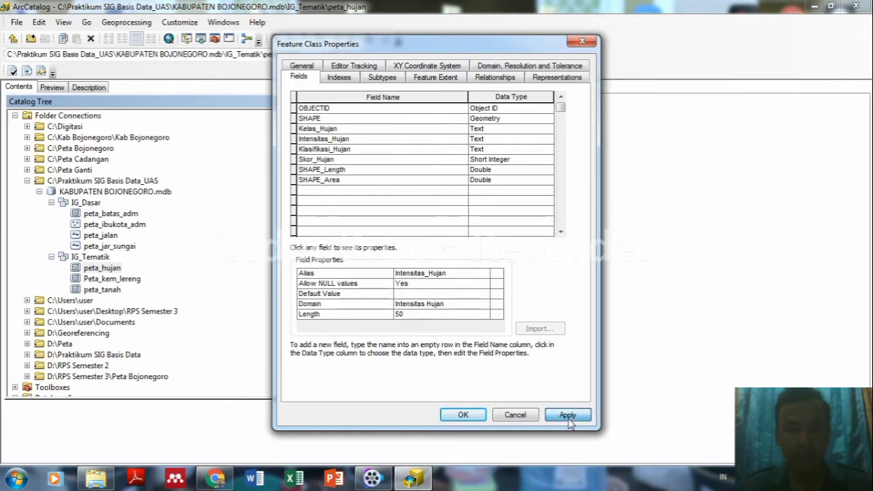
click(463, 414)
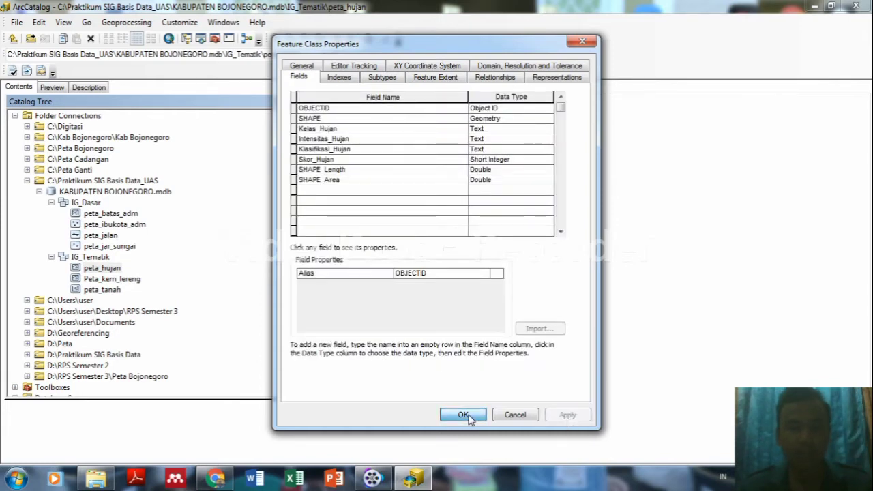
Set Klasifikasi_Hujan's domain to Klasifikasi Hujan, apply it, and recheck the other peta_hujan fields.
right_click(111, 272)
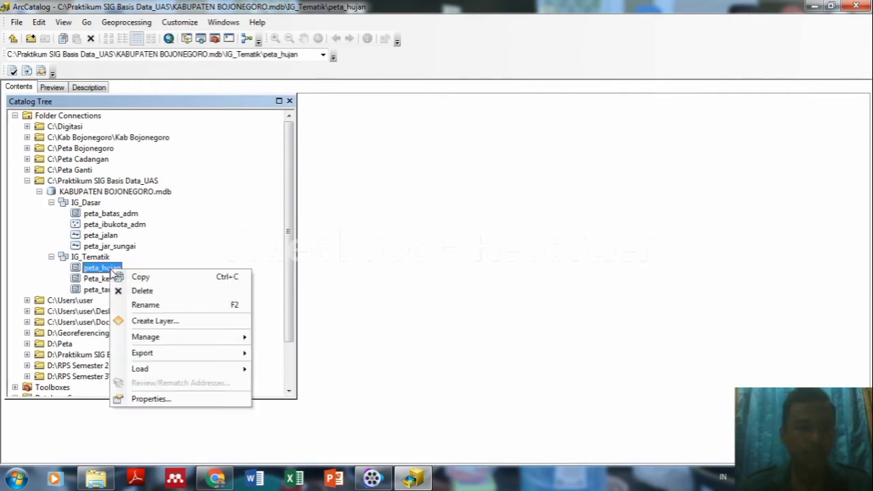
click(152, 401)
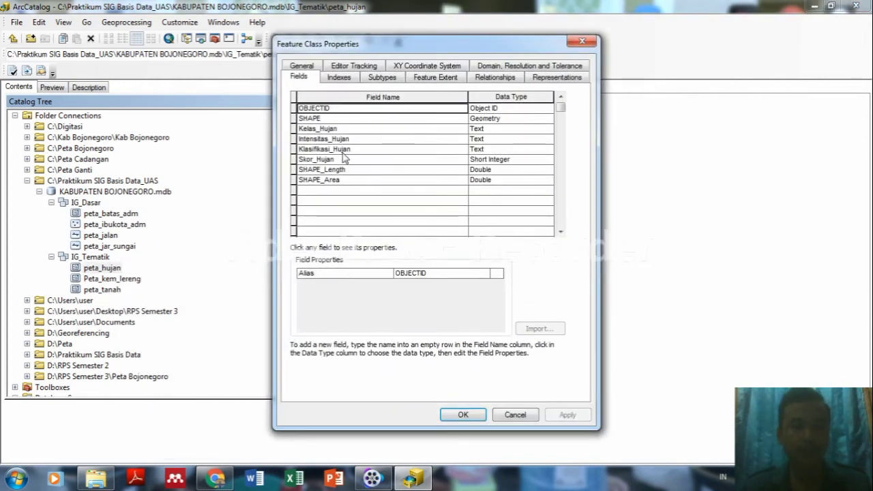
click(343, 138)
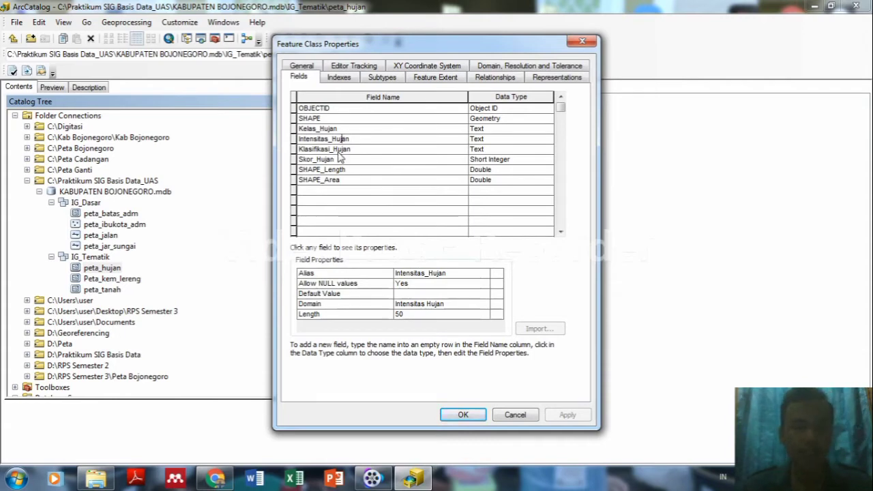
click(339, 149)
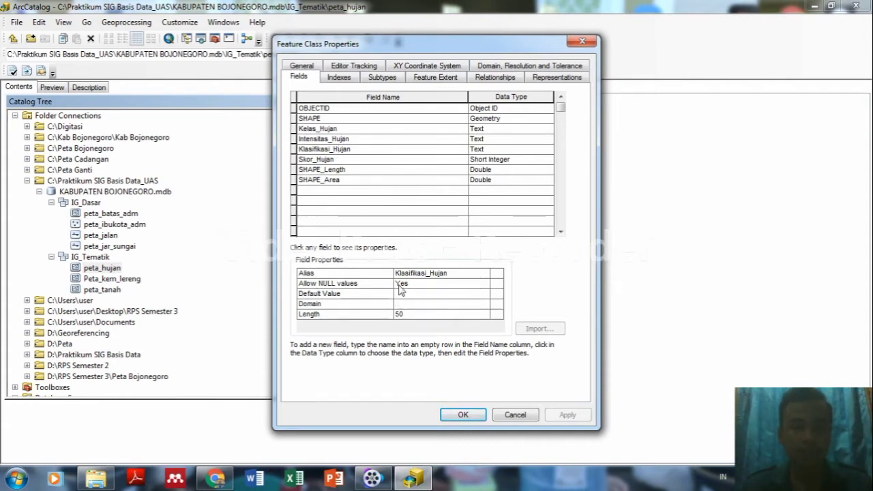
click(410, 306)
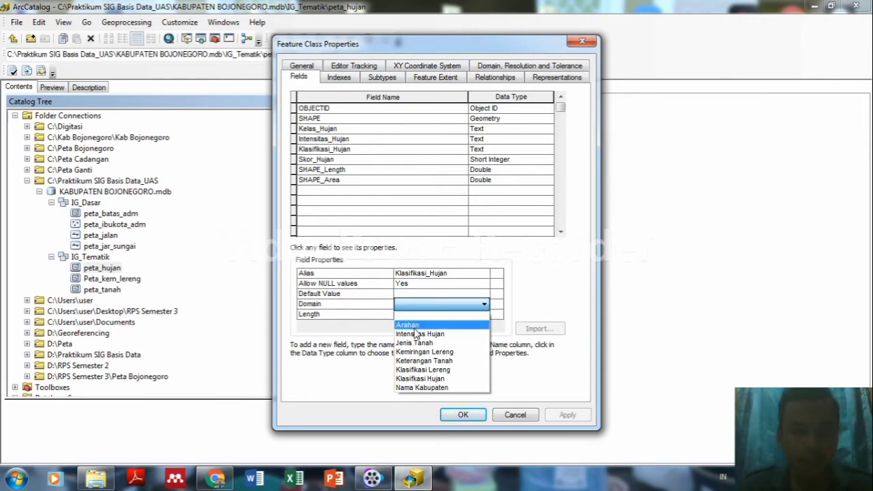
click(419, 378)
click(565, 415)
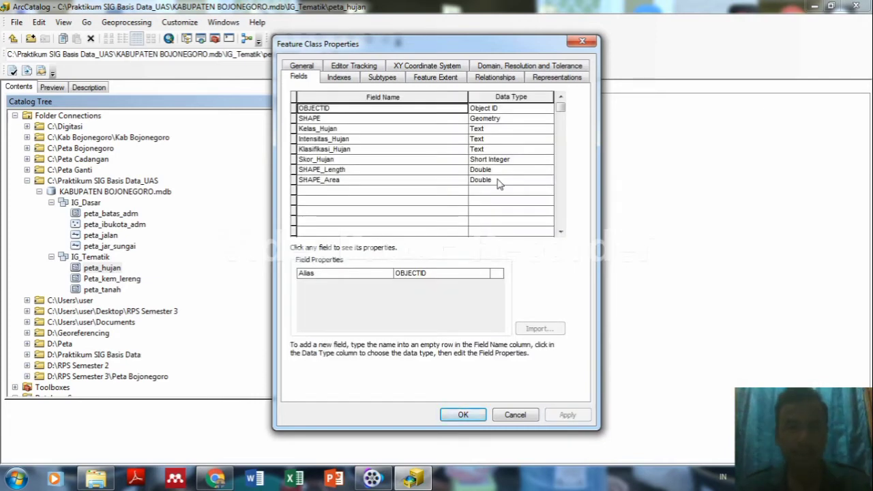
click(382, 150)
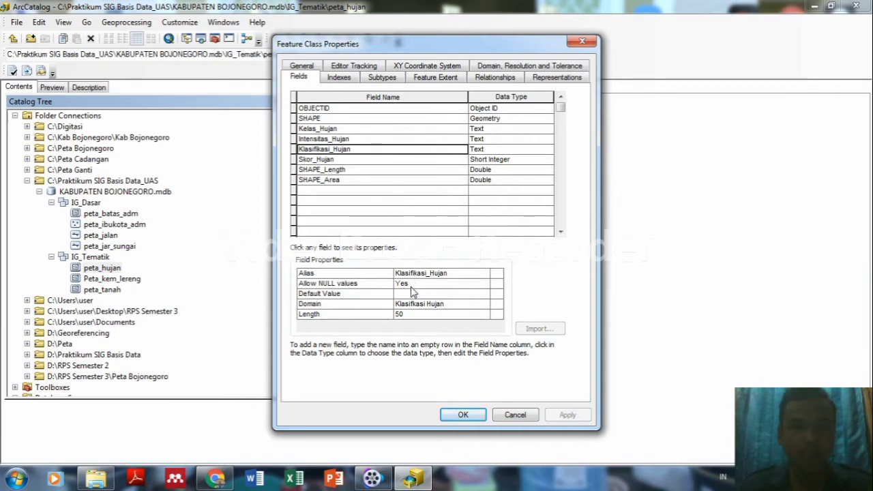
click(349, 139)
click(344, 160)
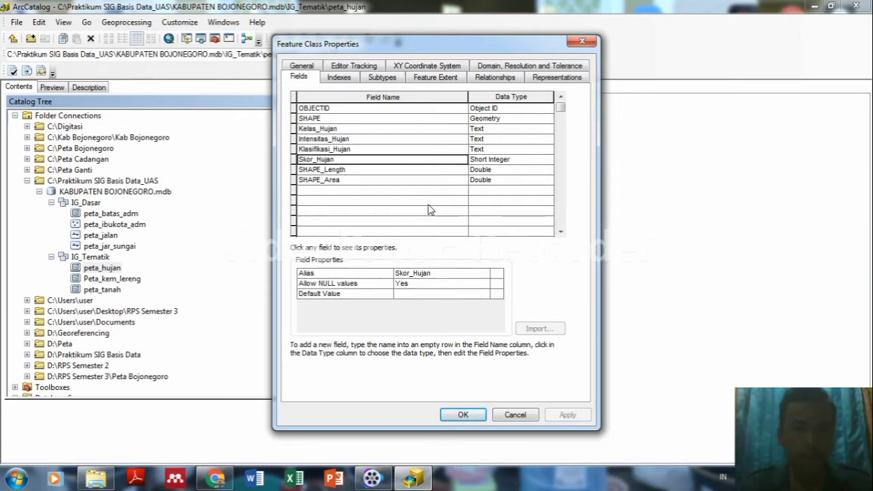
click(462, 414)
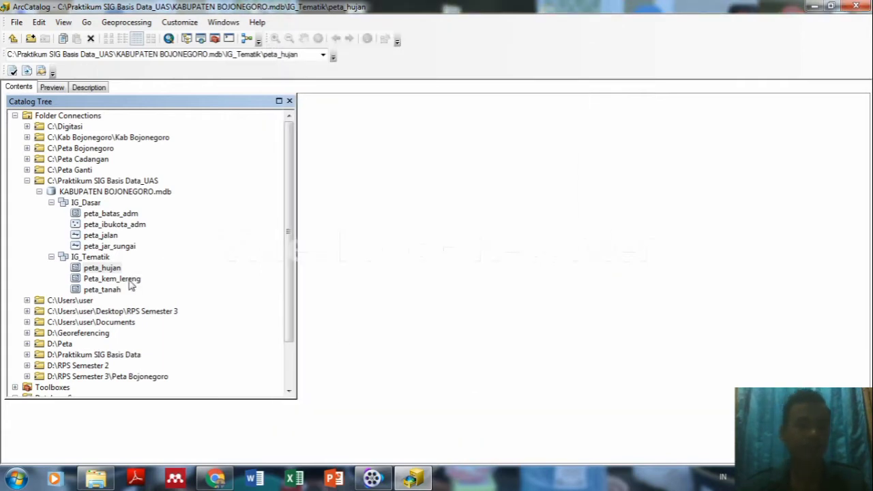
Assign the Kemiringan Lereng domain to Peta_kem_lereng's Kemiringan_Lereng field and apply it.
right_click(131, 280)
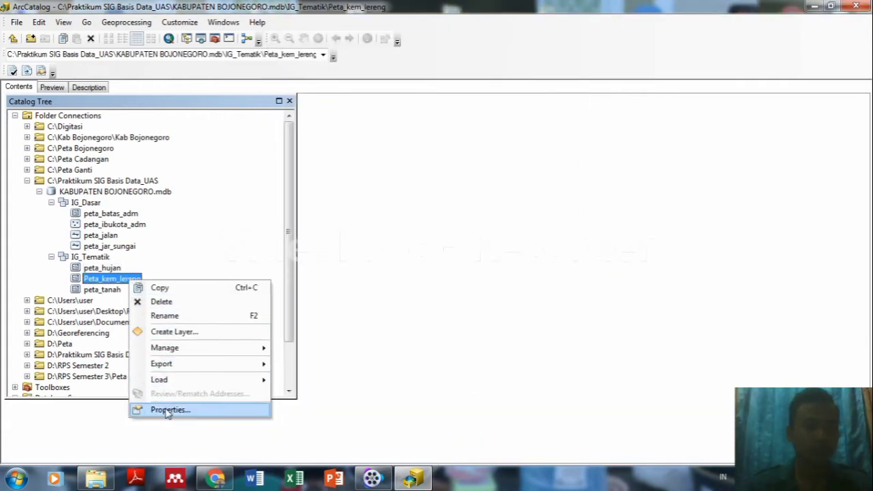
click(168, 410)
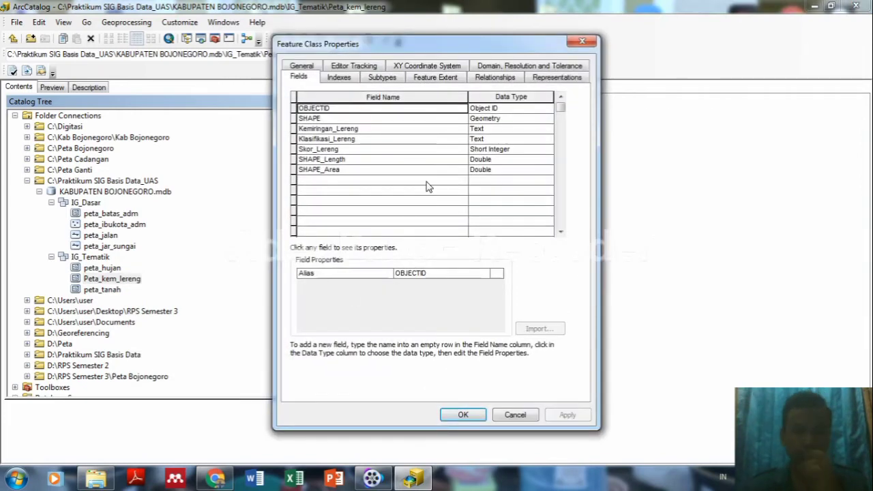
click(347, 129)
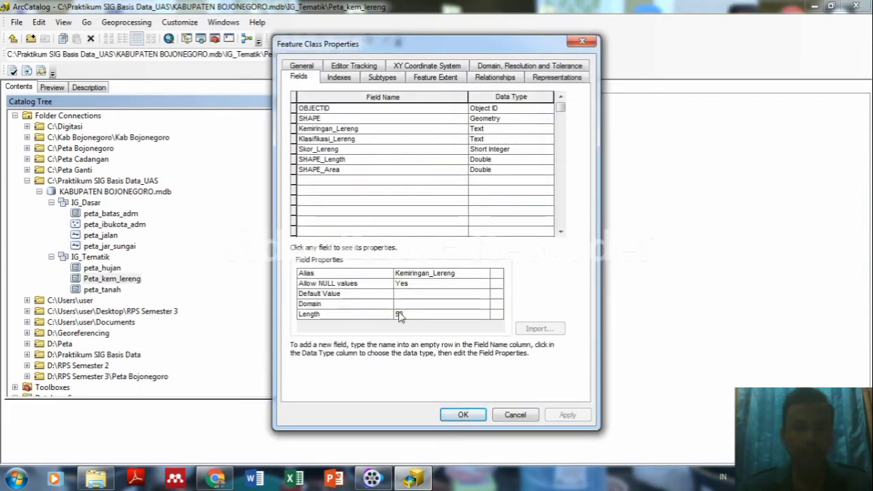
click(419, 305)
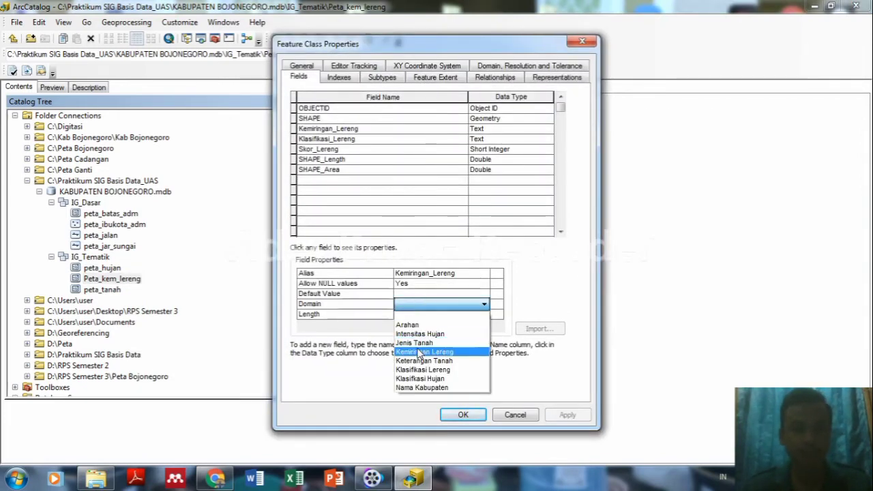
click(419, 353)
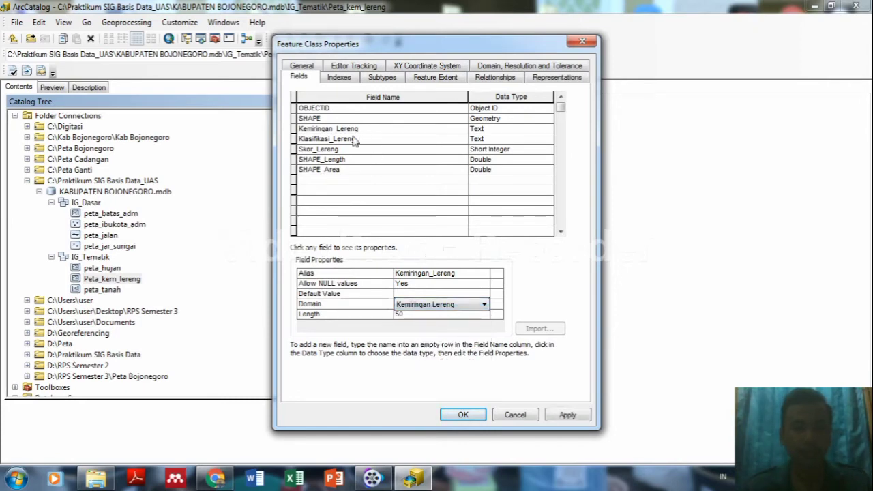
click(565, 415)
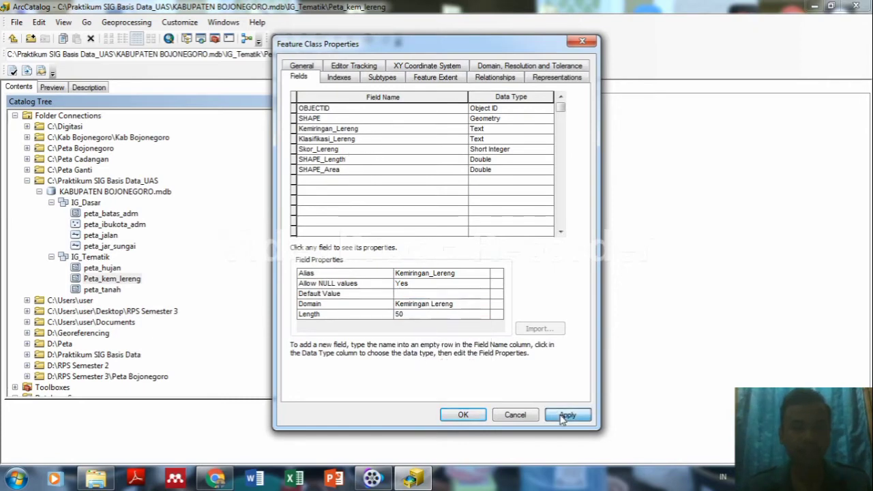
Assign the Klasifikasi Lereng domain to Klasifikasi_Lereng, apply, and close the properties.
click(375, 139)
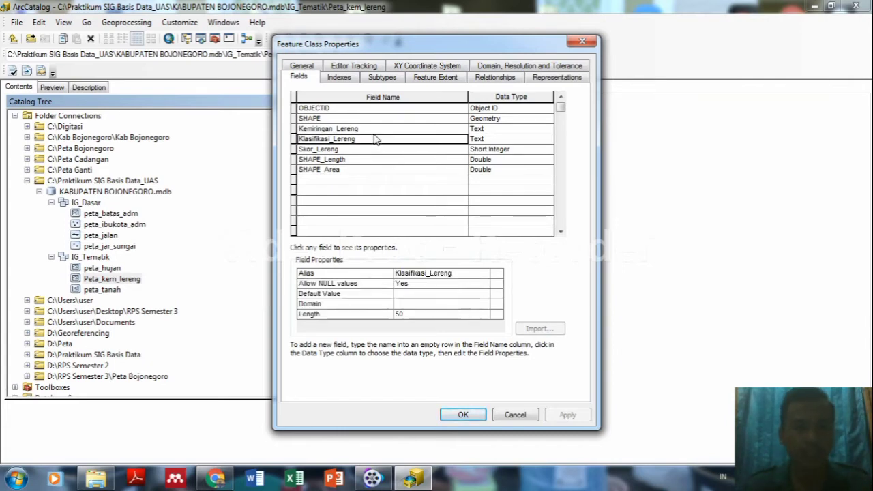
click(406, 304)
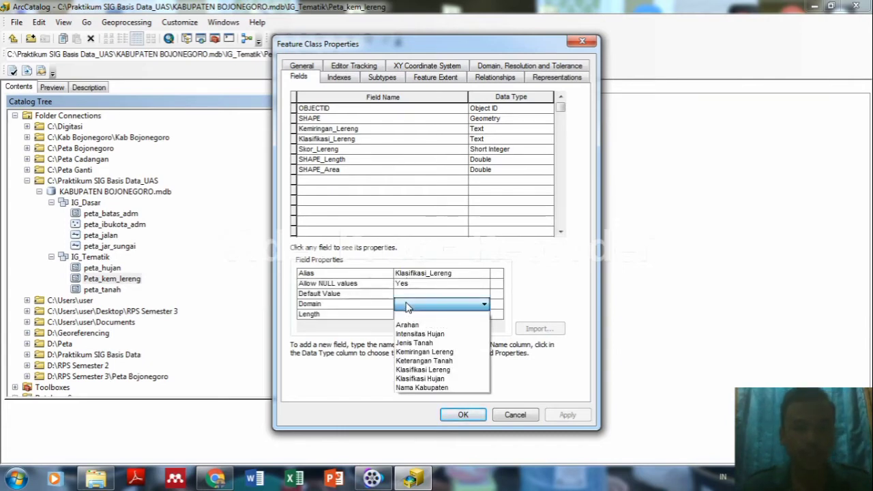
click(422, 369)
click(567, 415)
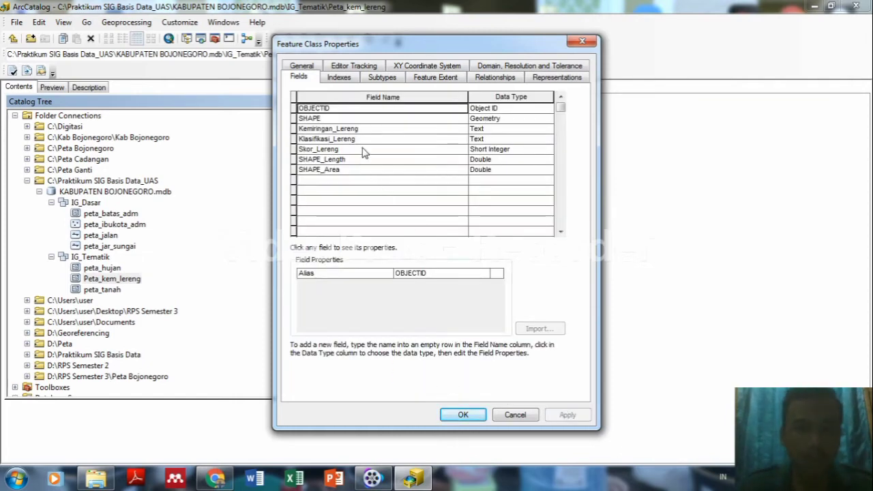
click(363, 150)
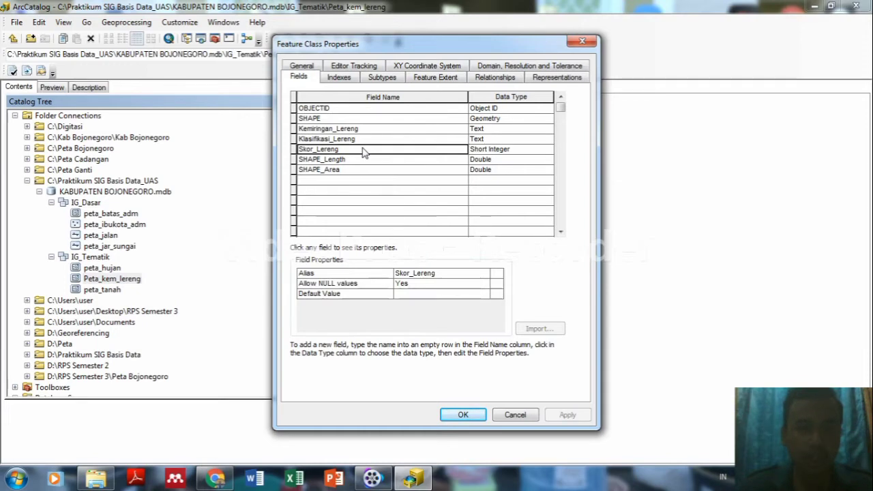
click(463, 415)
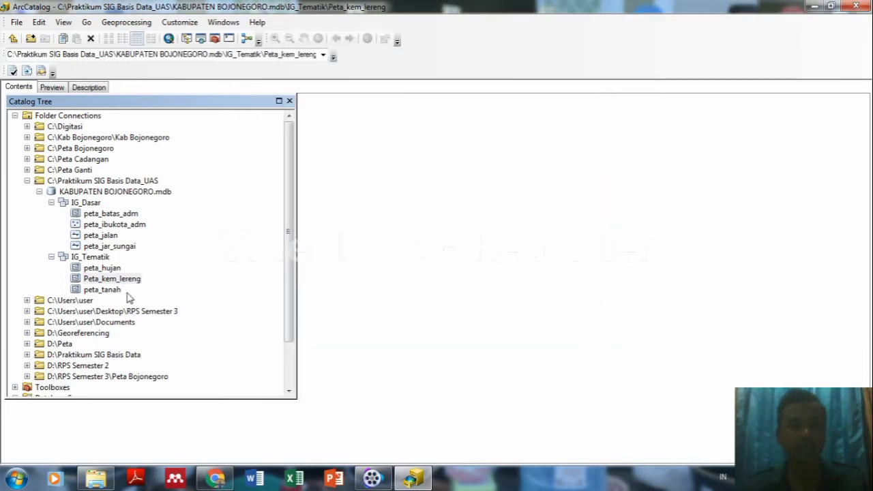
click(103, 290)
Leave Peta_Tanah without a domain and assign the Jenis Tanah domain to Jenis_Tanah.
right_click(104, 292)
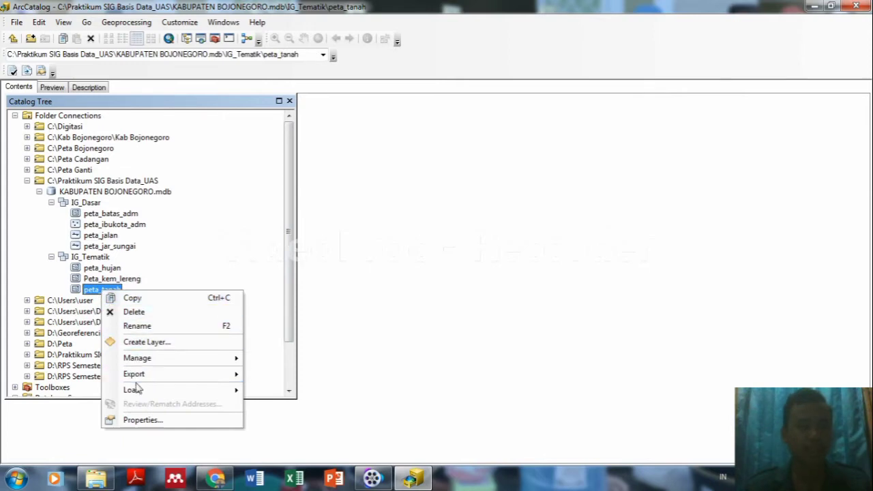
click(136, 419)
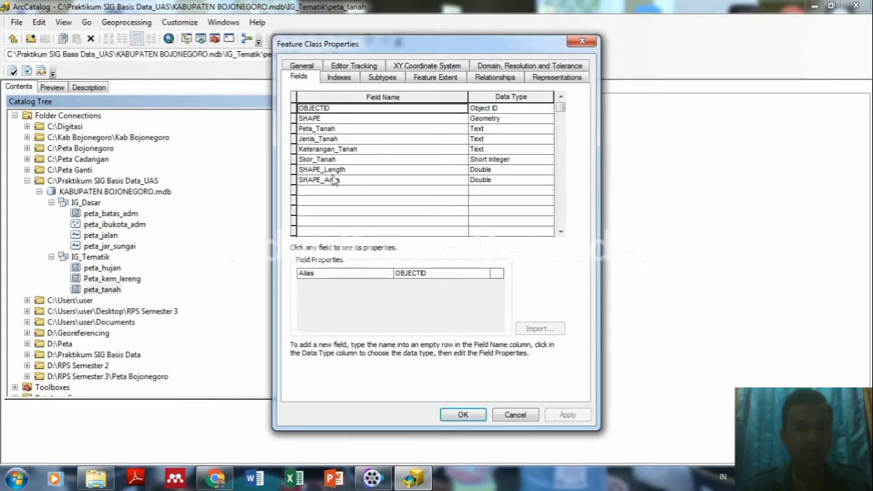
click(353, 130)
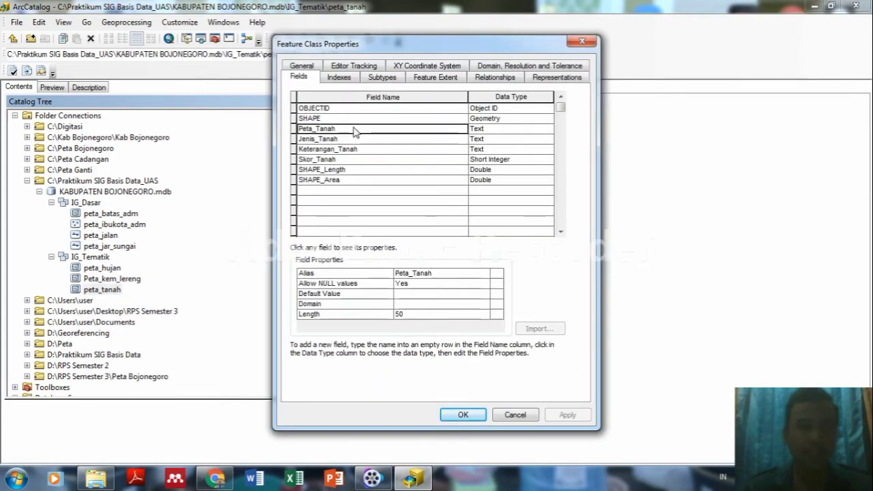
click(427, 304)
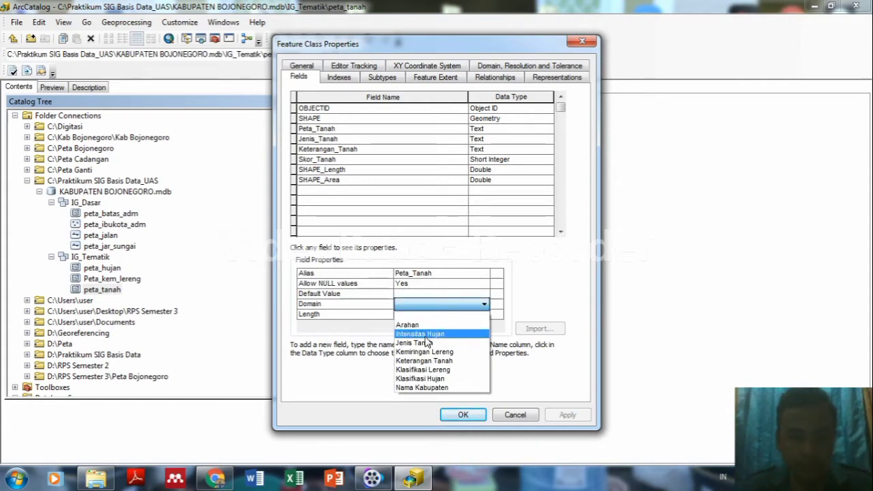
click(424, 318)
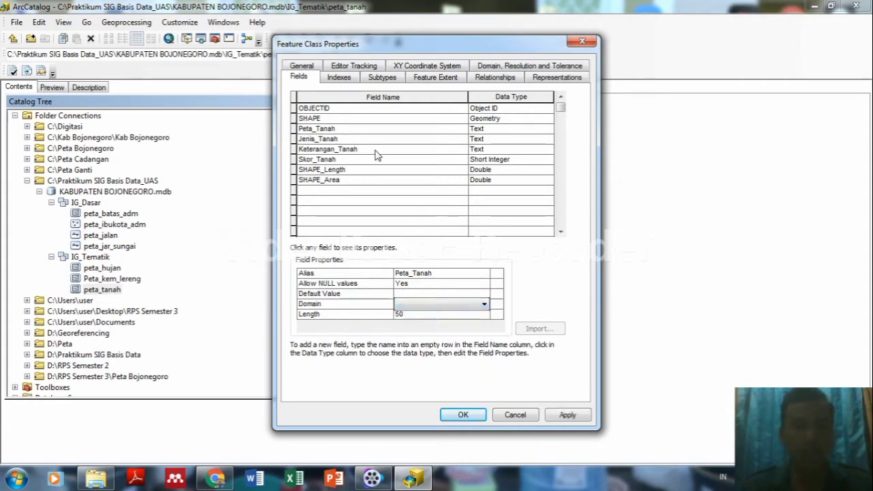
click(355, 142)
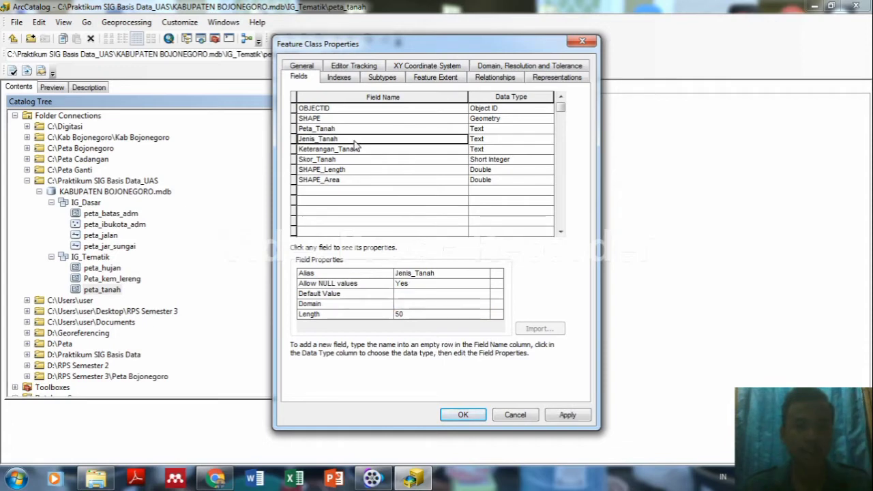
click(416, 304)
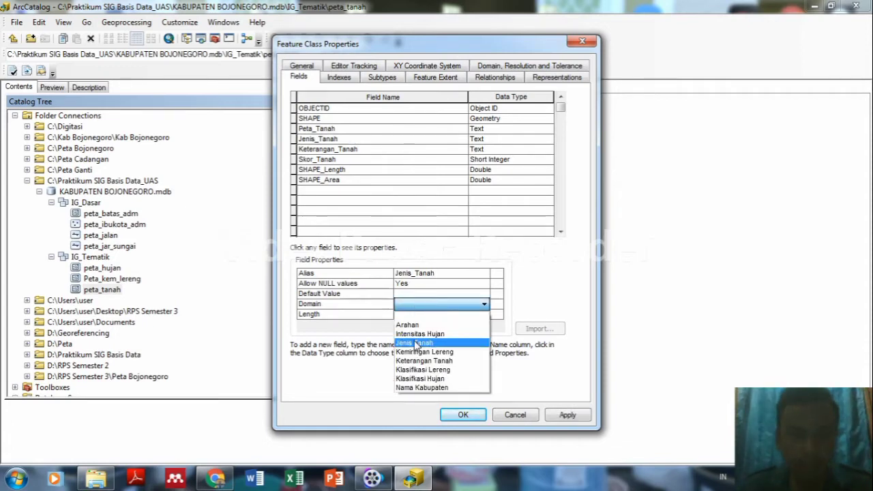
click(415, 342)
click(565, 415)
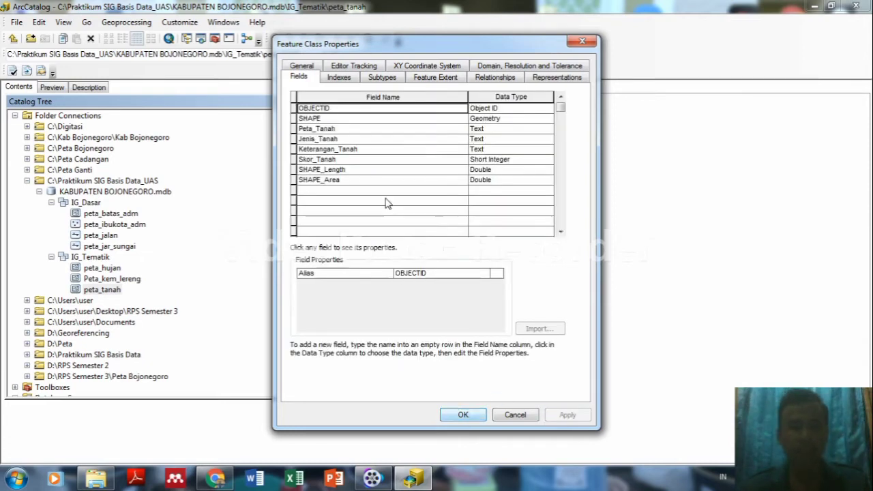
Assign the Keterangan Tanah domain to Keterangan_Tanah, apply, and close peta_tanah's properties.
click(356, 149)
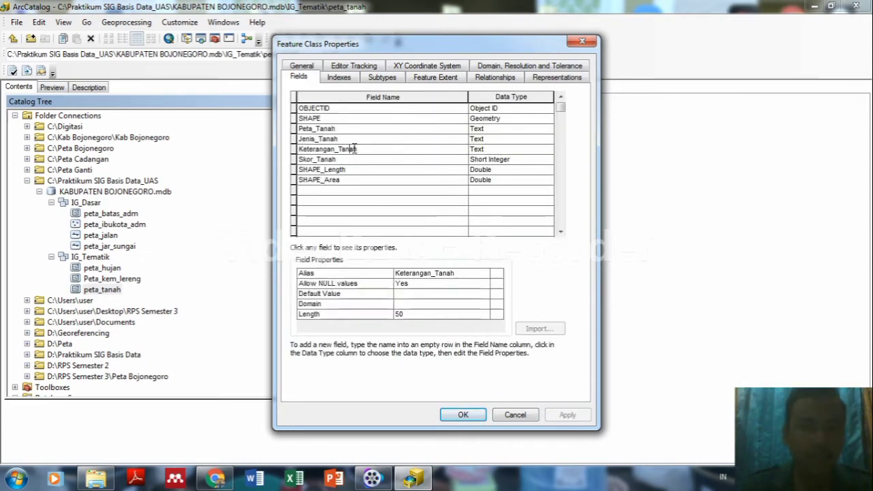
click(412, 302)
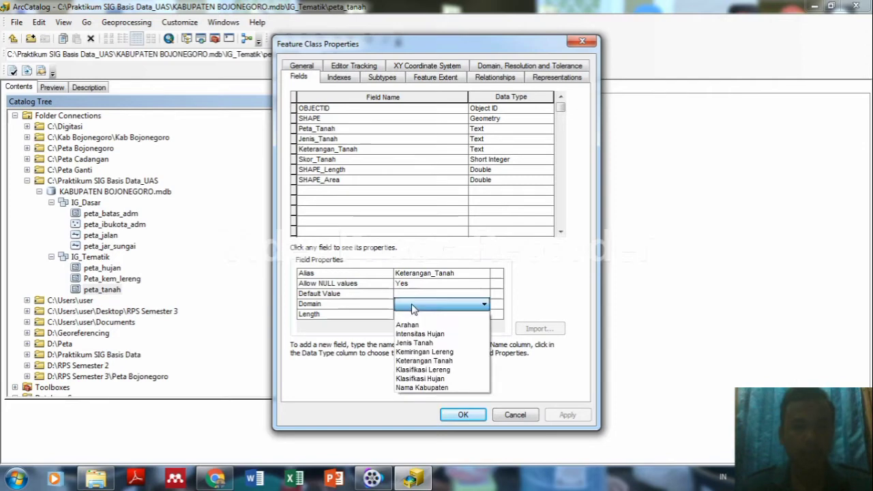
click(421, 360)
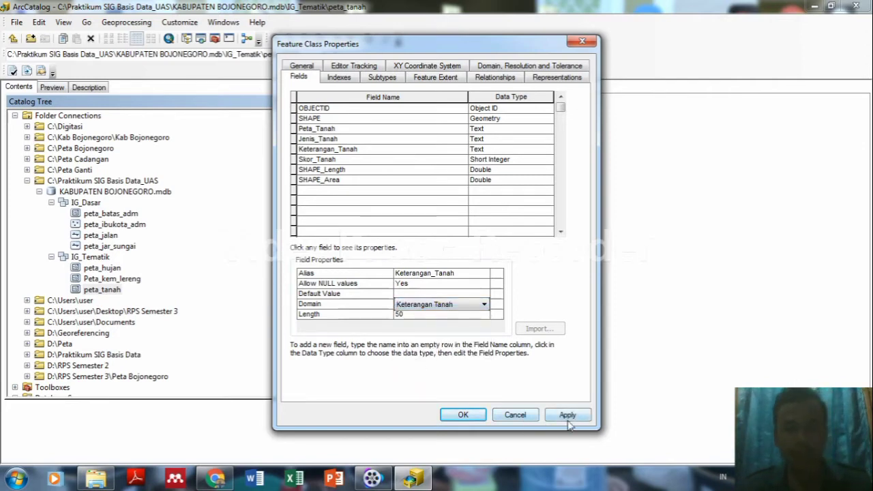
click(567, 420)
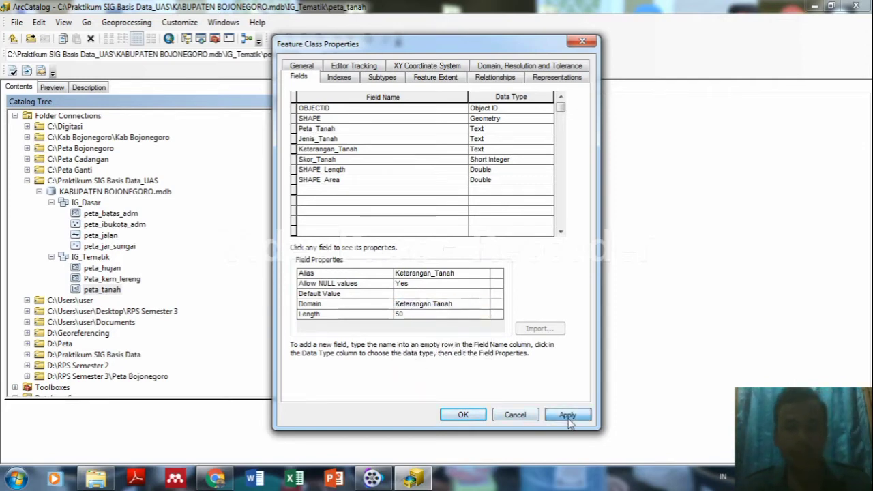
click(386, 161)
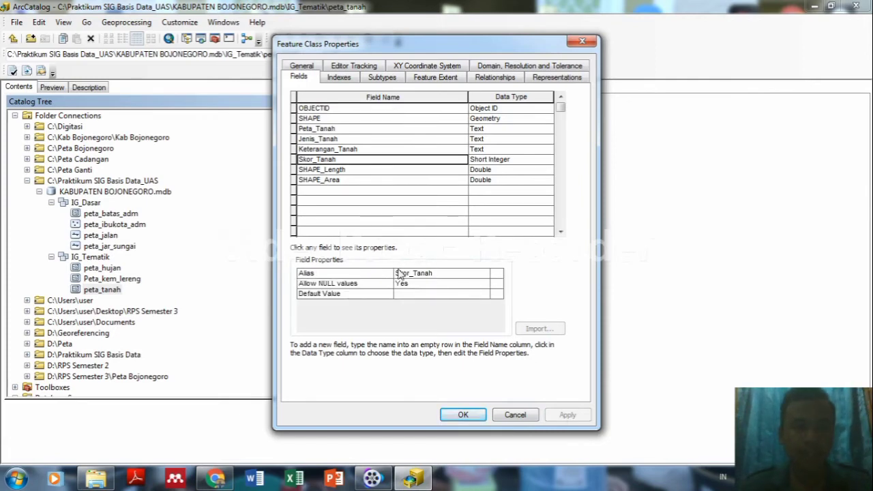
click(474, 418)
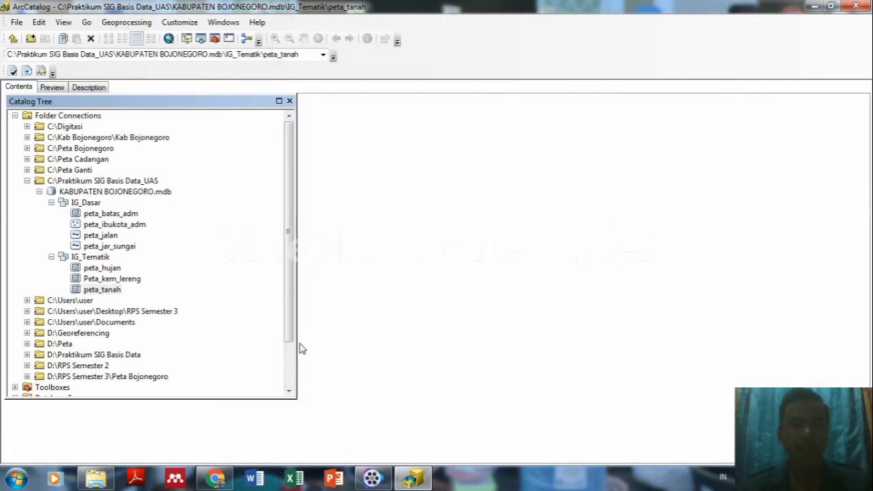
Give peta_batas_adm's Kabupaten field the Nama Kabupaten domain, apply it, and close.
click(113, 216)
right_click(111, 218)
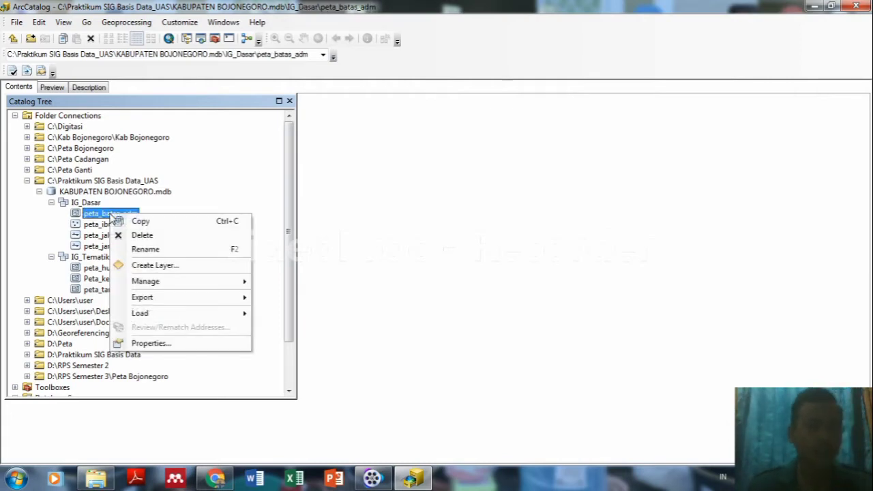
click(145, 343)
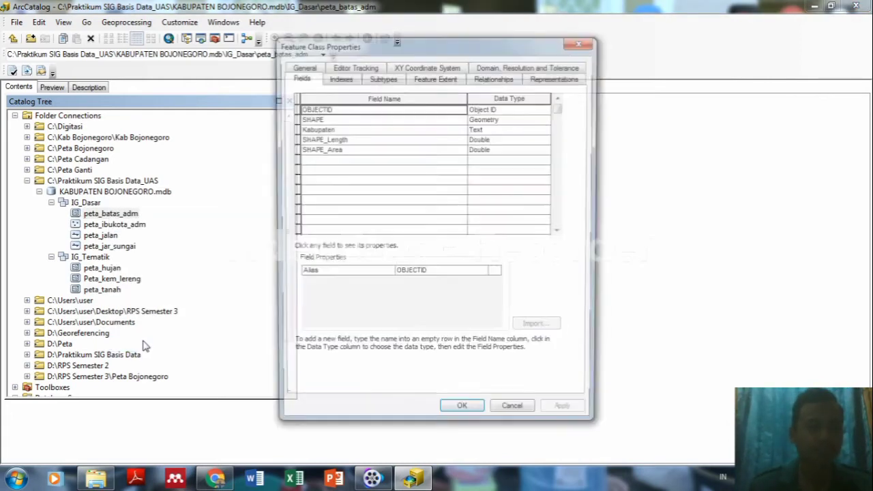
click(334, 130)
click(402, 304)
click(403, 306)
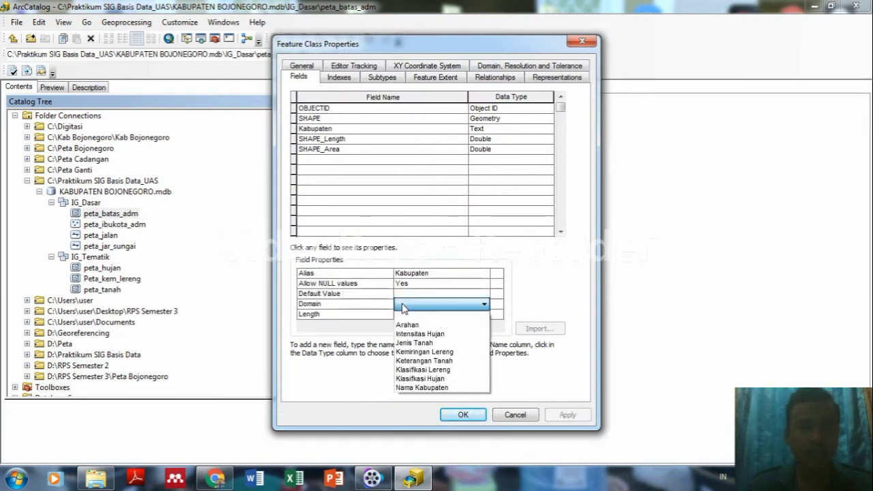
click(420, 387)
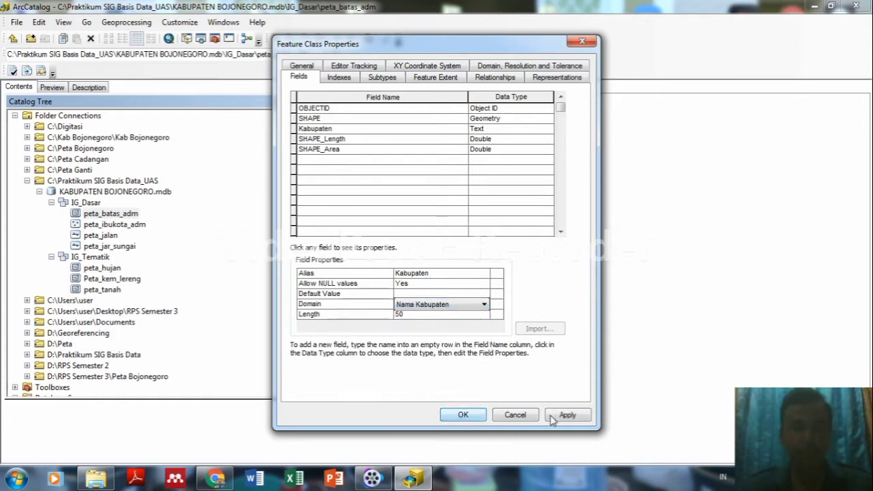
click(565, 415)
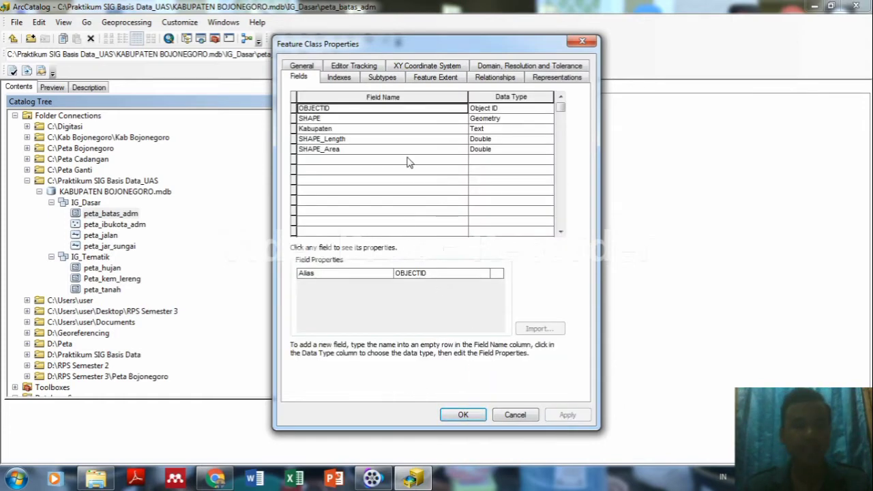
click(461, 414)
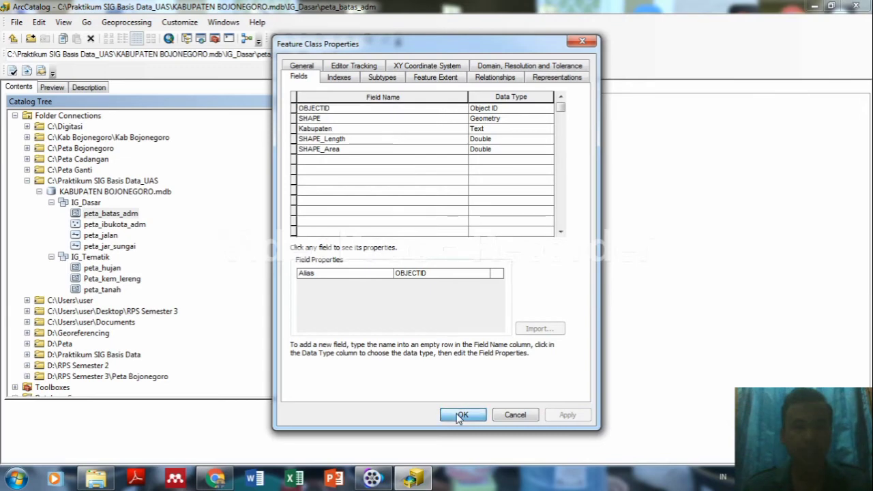
Set the Kabupaten field of peta_ibukota_adm to the Nama Kabupaten domain, apply, and close.
click(120, 225)
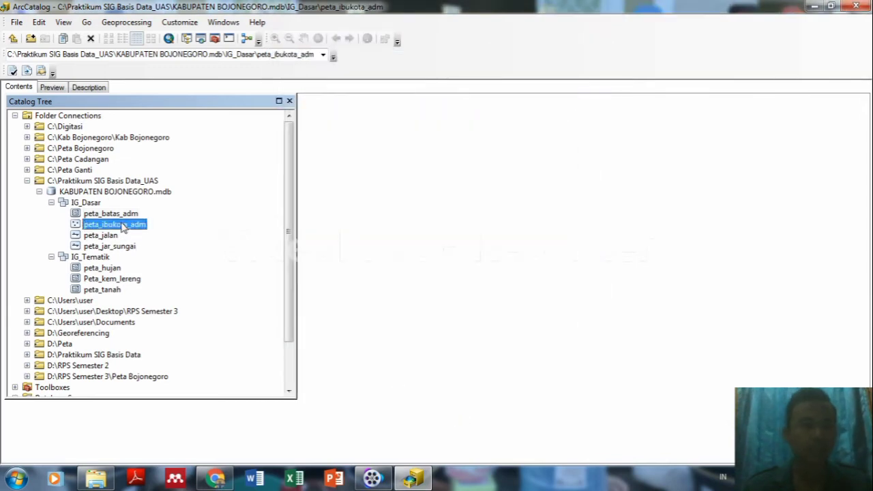
right_click(121, 225)
click(159, 352)
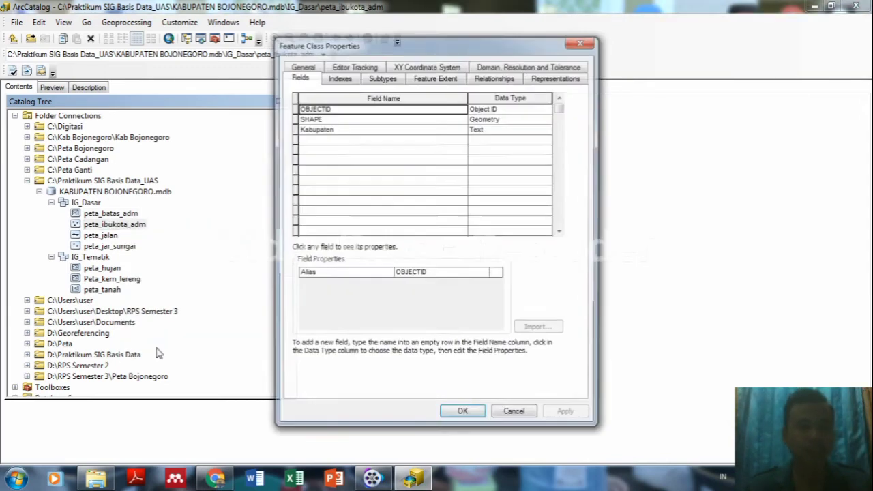
click(326, 130)
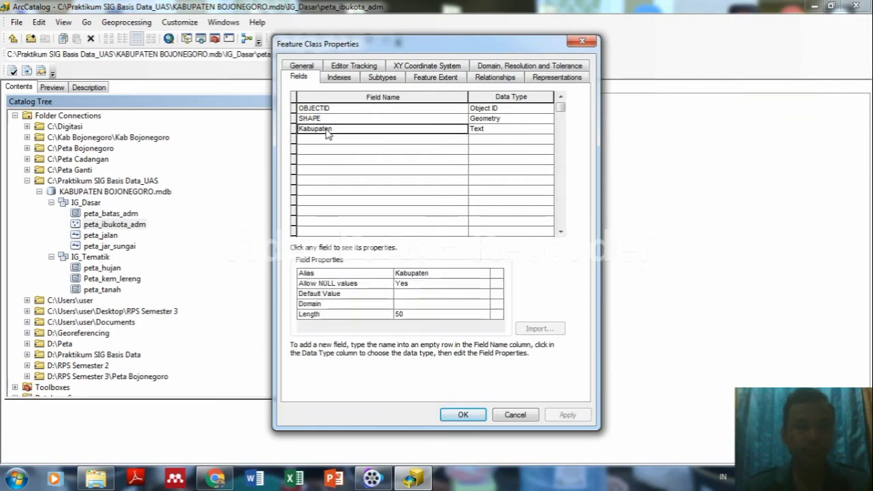
click(413, 305)
click(412, 305)
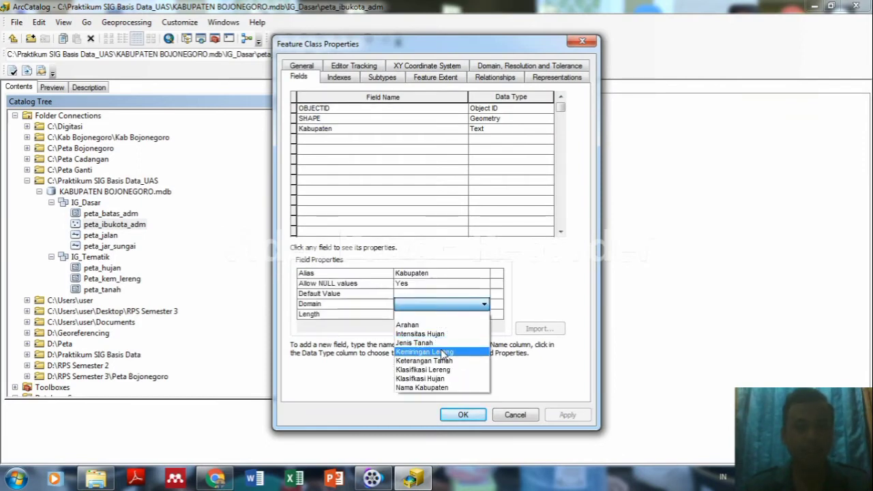
click(430, 388)
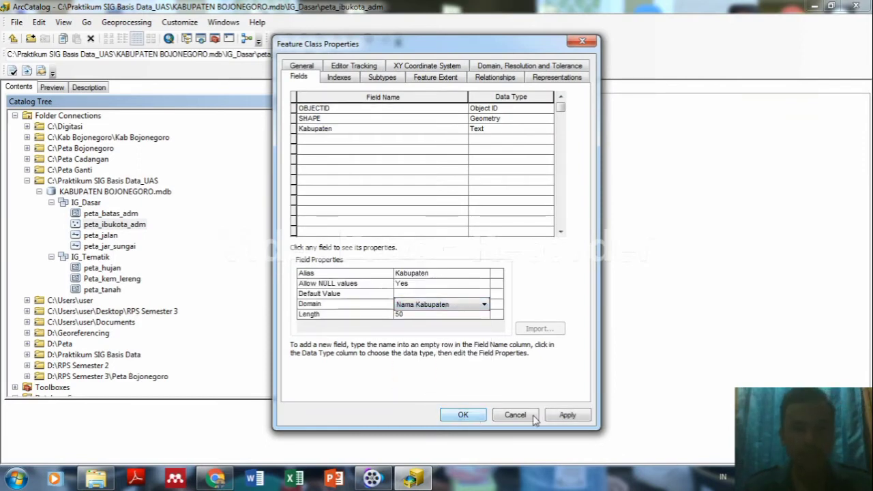
click(567, 414)
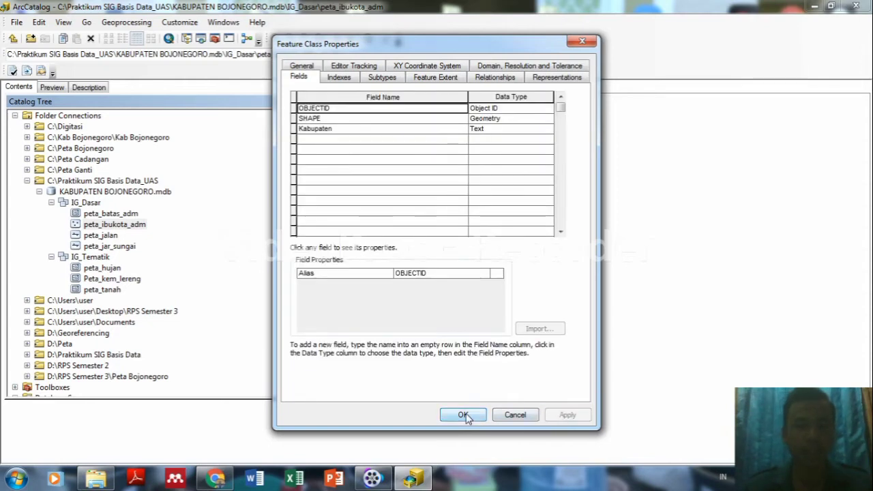
click(466, 414)
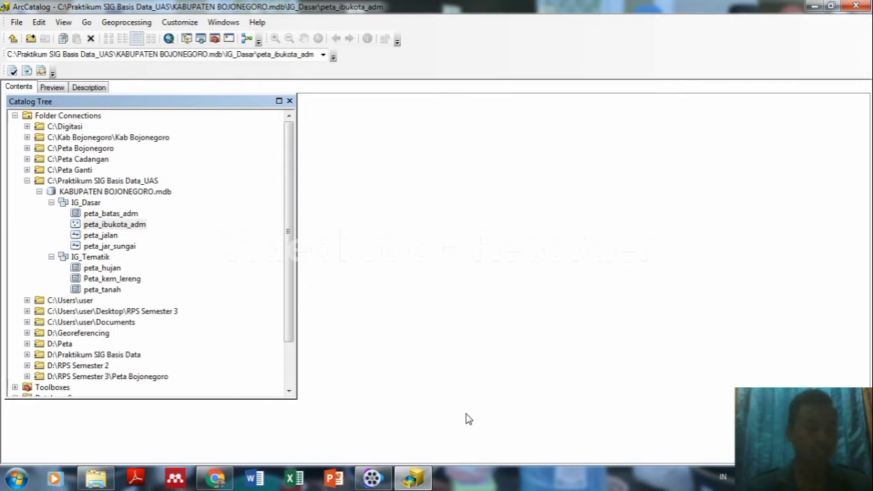
Open the Database Properties of KABUPATEN BOJONEGORO.mdb to view its domains.
click(105, 193)
right_click(106, 194)
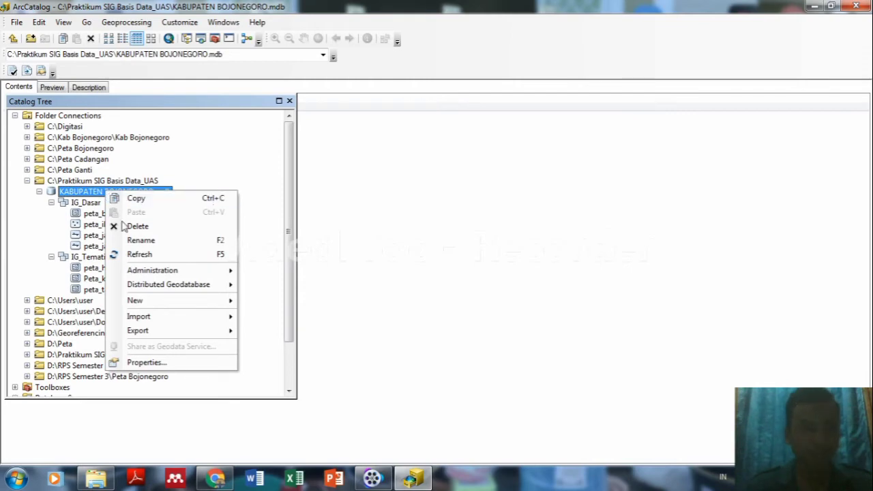
click(145, 363)
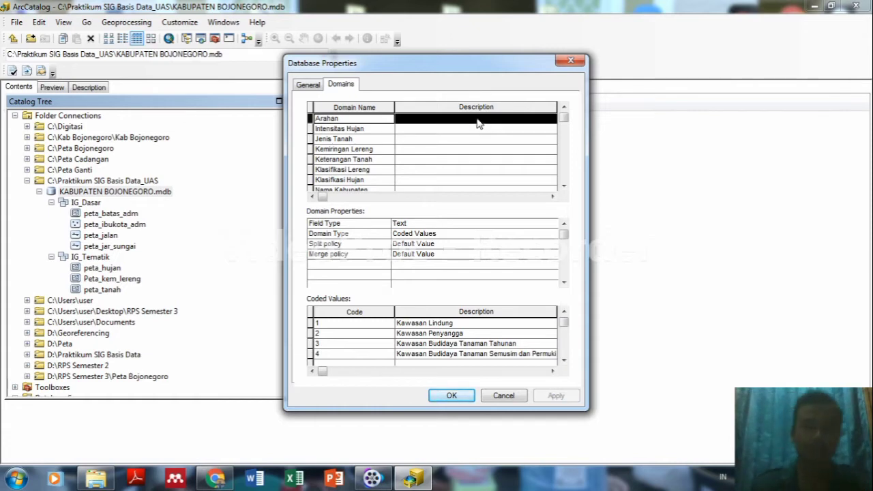
Describe Arahan as 'Arahan Penggunaan Tanah', Intensitas Hujan as 'Menunjukkan Intensitas Tingakt Hujan', Jenis Tanah as 'Menunjukkan Sebaran Tanah'.
click(452, 121)
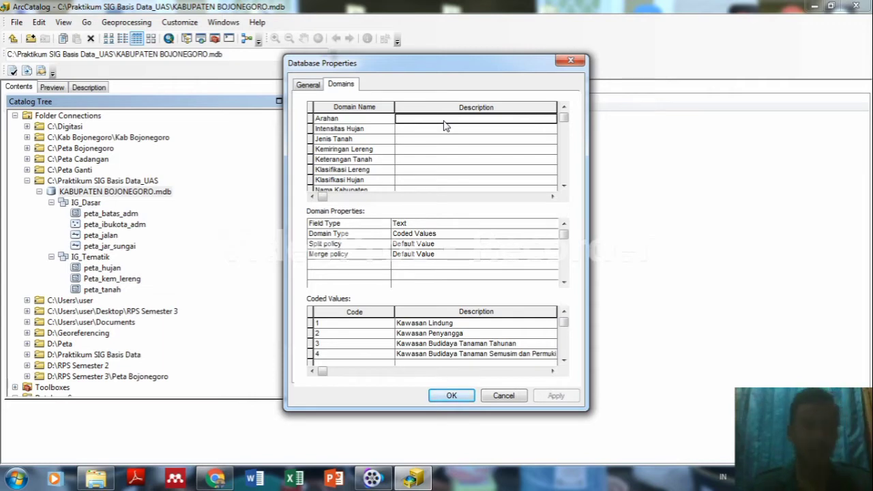
text(A)
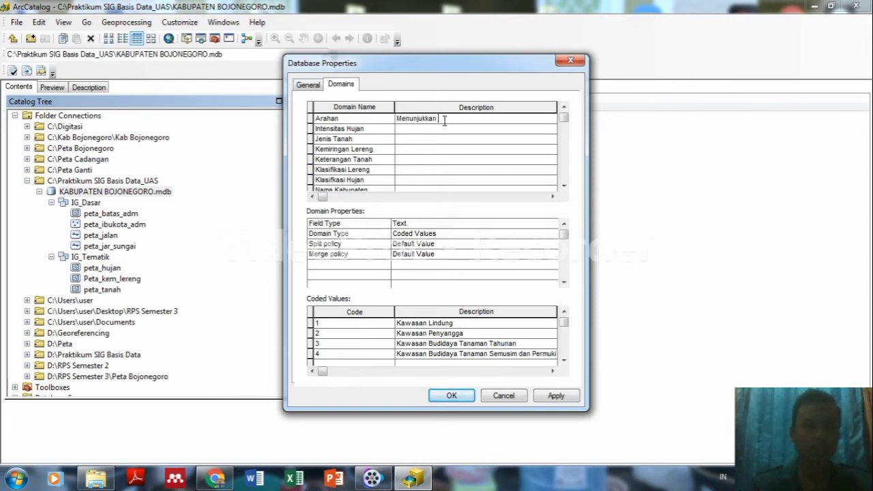
text(Arahan )
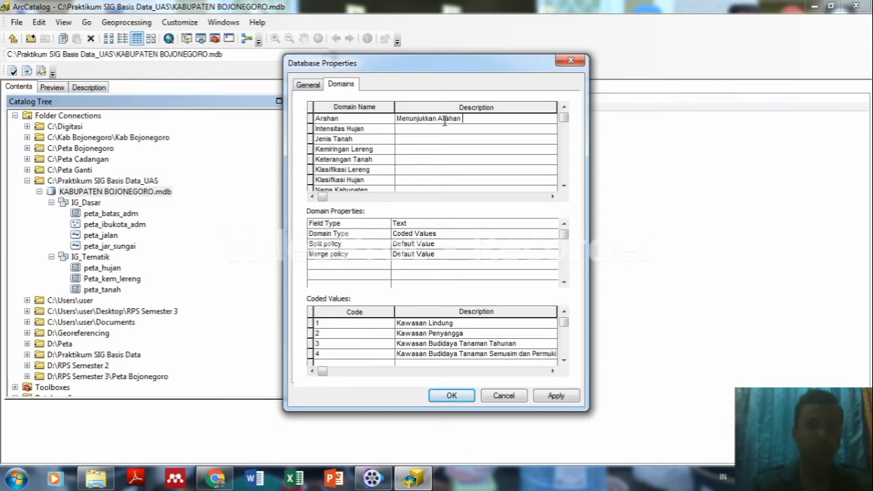
text(Penggunaan)
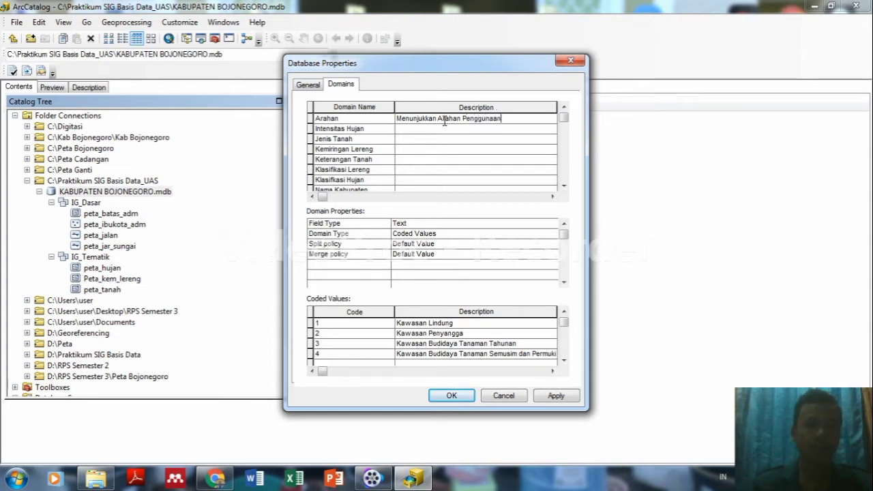
text( Ta)
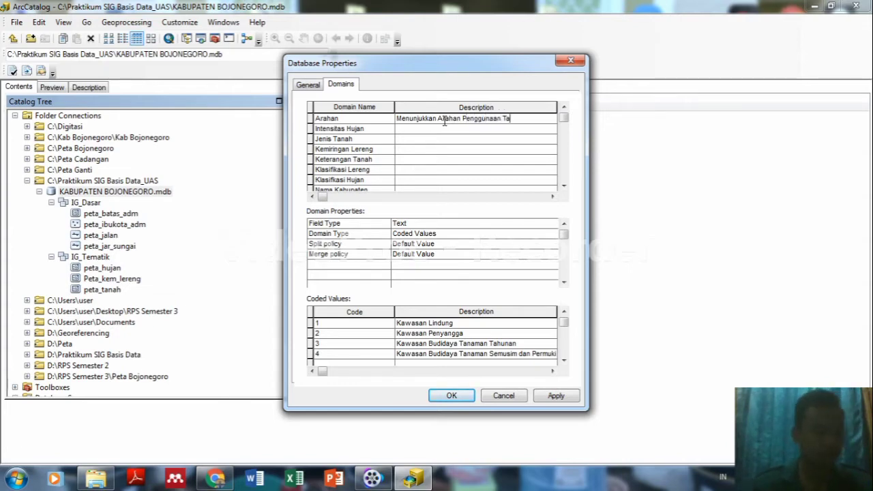
text(nah)
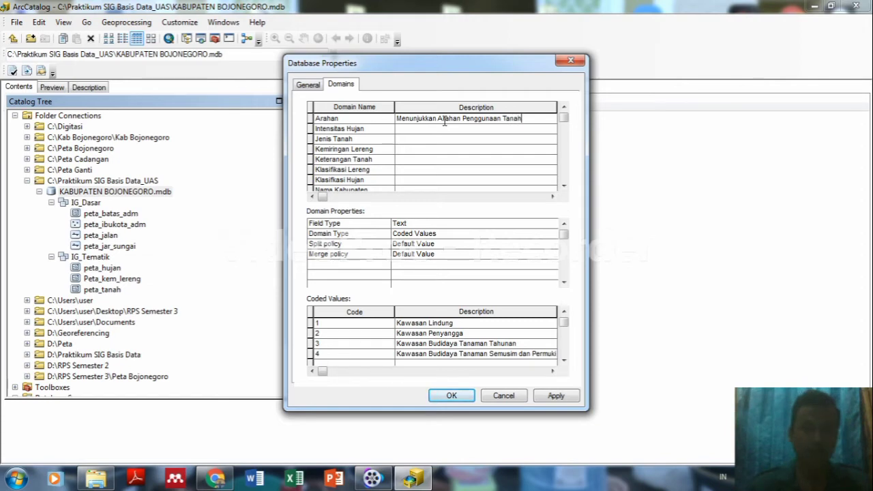
click(445, 126)
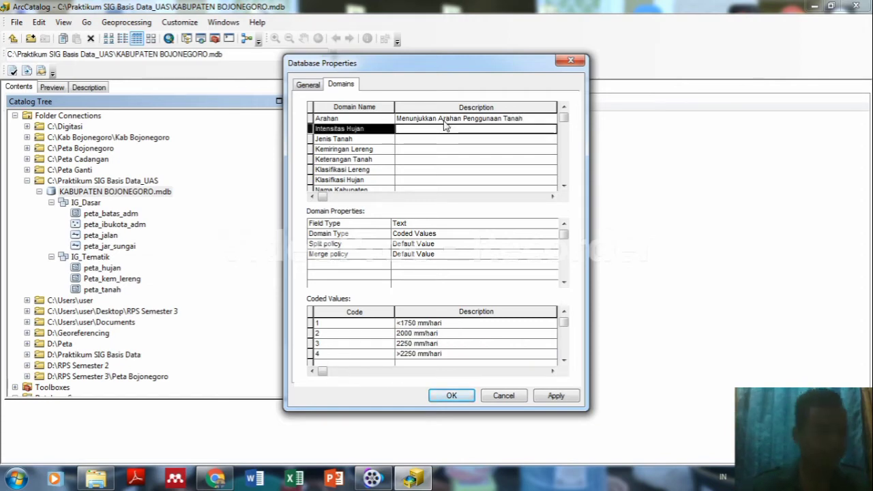
click(444, 125)
text(Me)
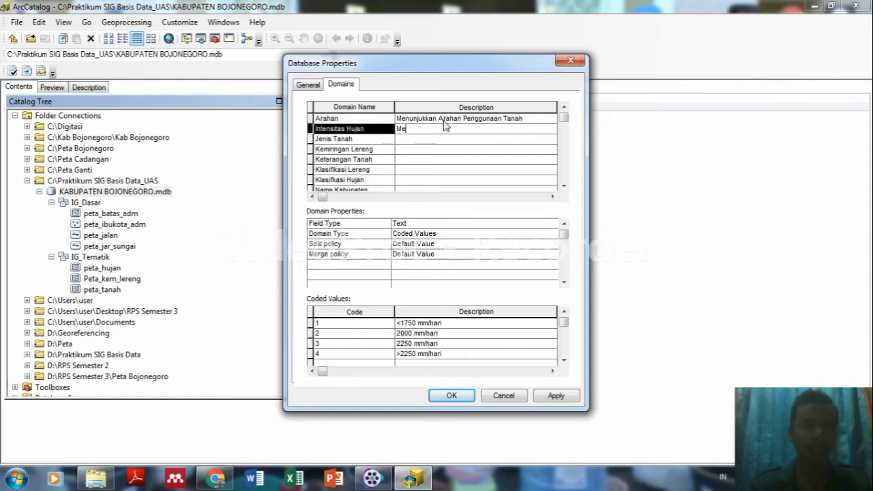
text(nunjukkan)
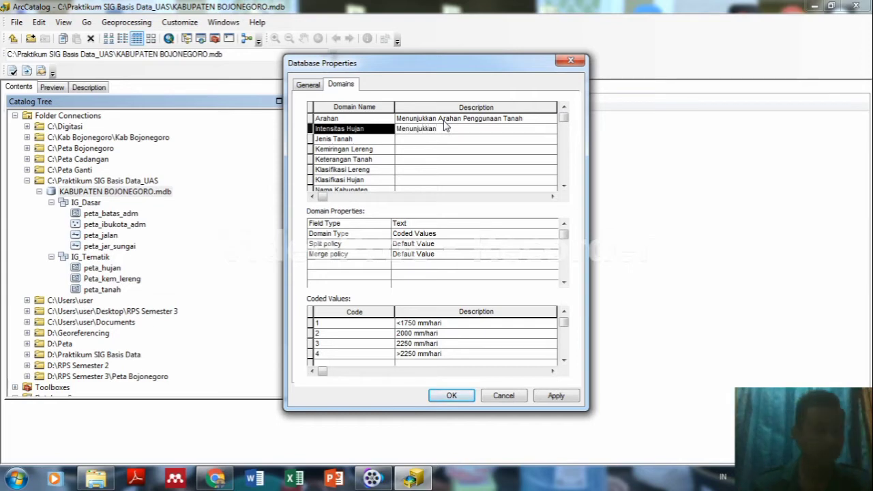
text( Intens)
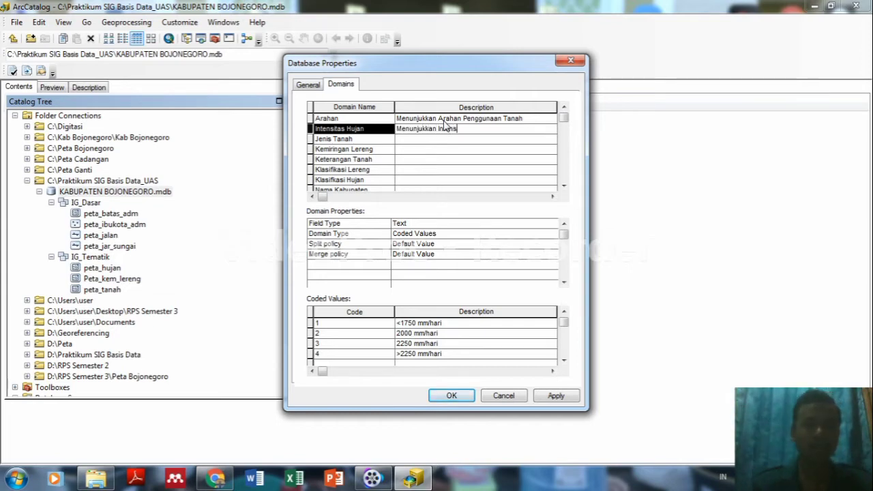
text(itas)
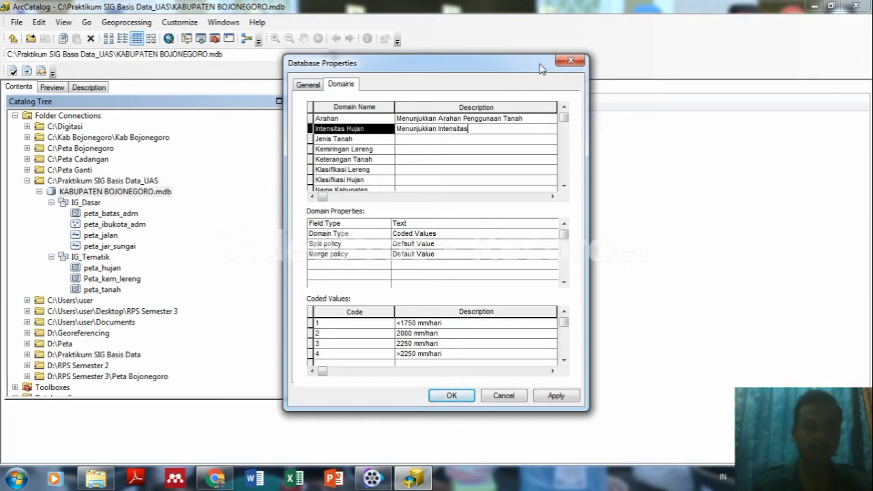
text( Tingak)
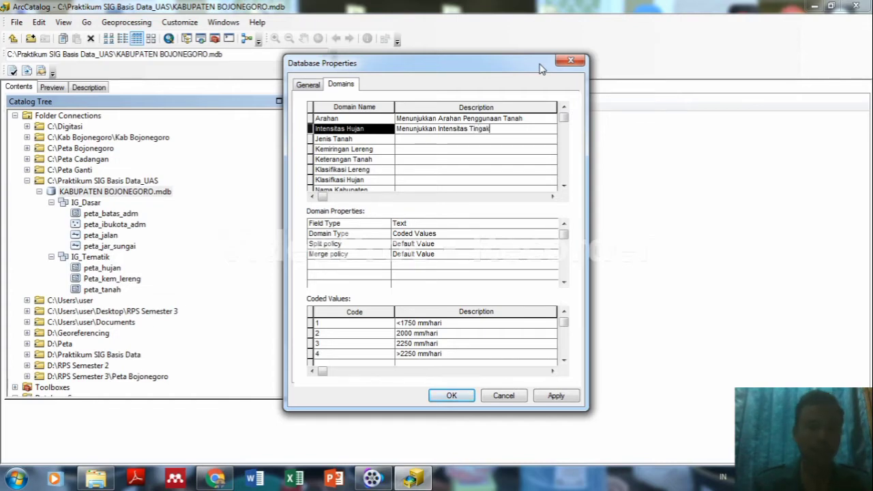
key(BackSpace)
key(BackSpace)
text(kat)
text( H)
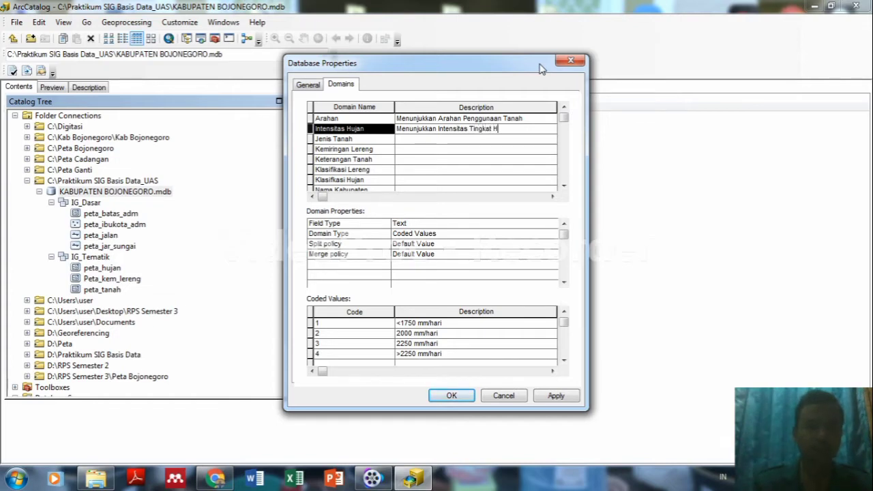
text(ujan)
key(Down)
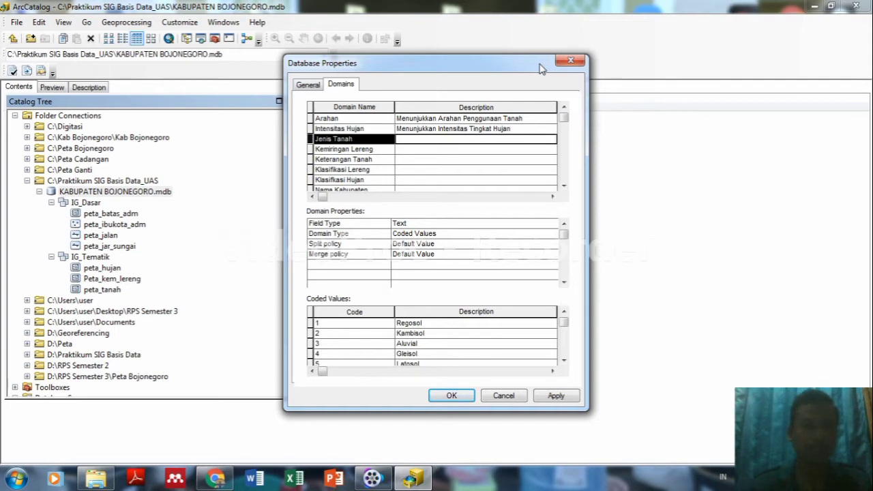
key(Tab)
text(Menunj)
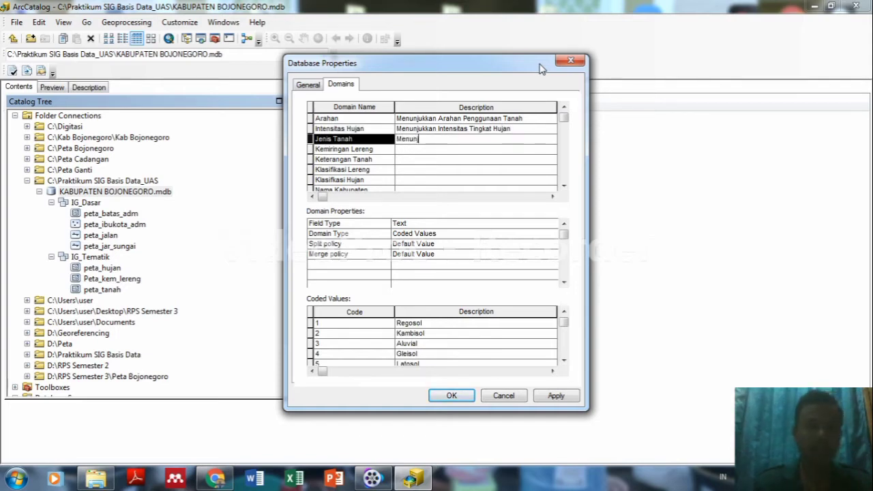
text(ukkan Seb)
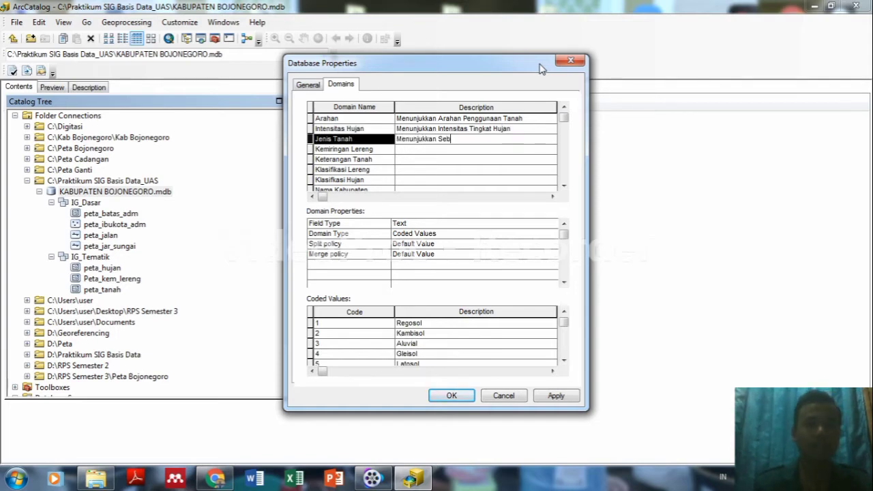
text(aran Tanah)
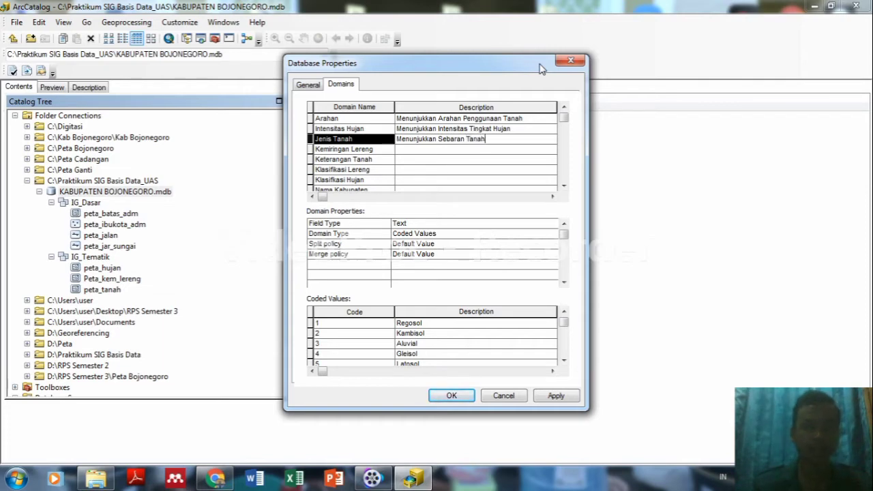
key(Down)
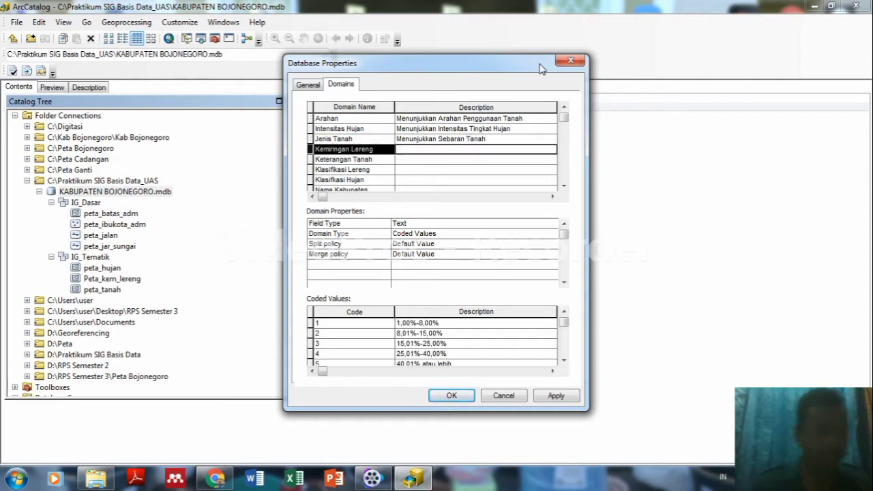
Describe the Kemiringan Lereng domain as 'Menunjukkan Tingkat Kemiringan Lereng'.
text(Menun)
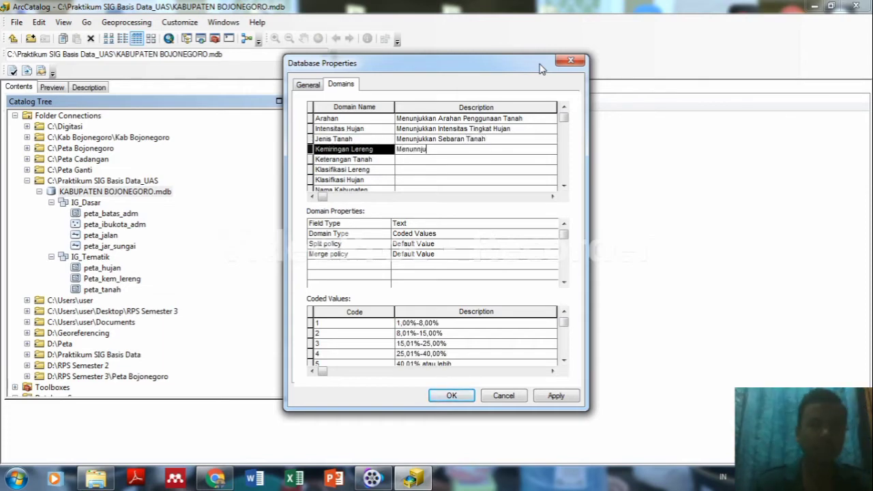
text(jukkan)
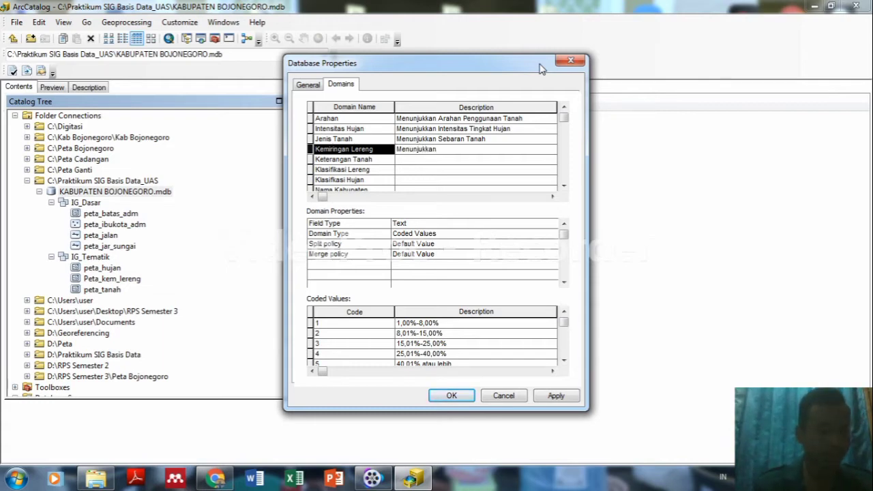
text( Tingka)
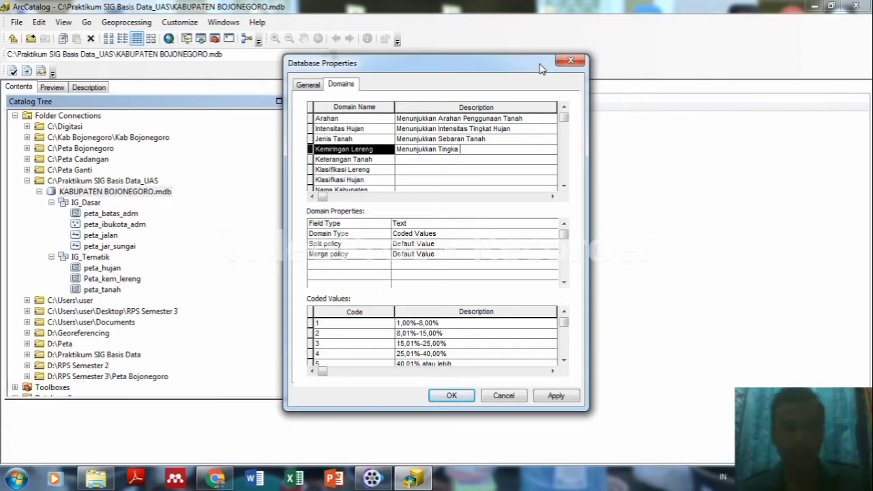
key(BackSpace)
text(t Ke)
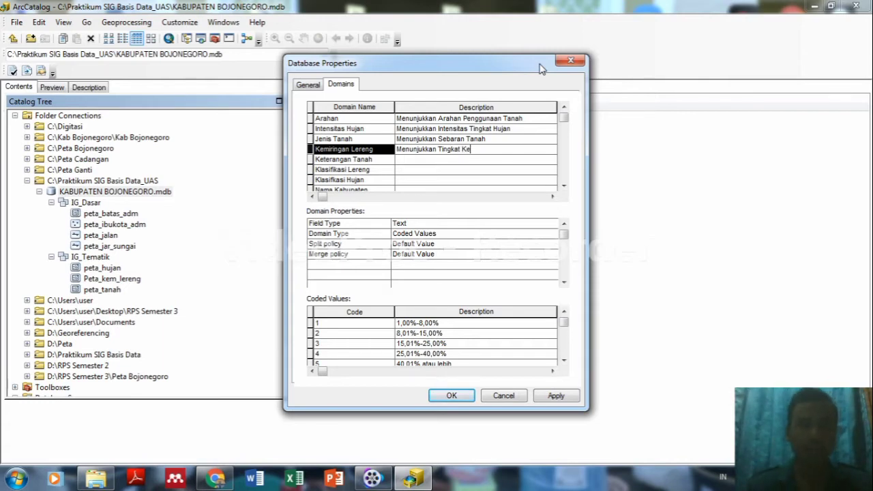
text(miringan Le)
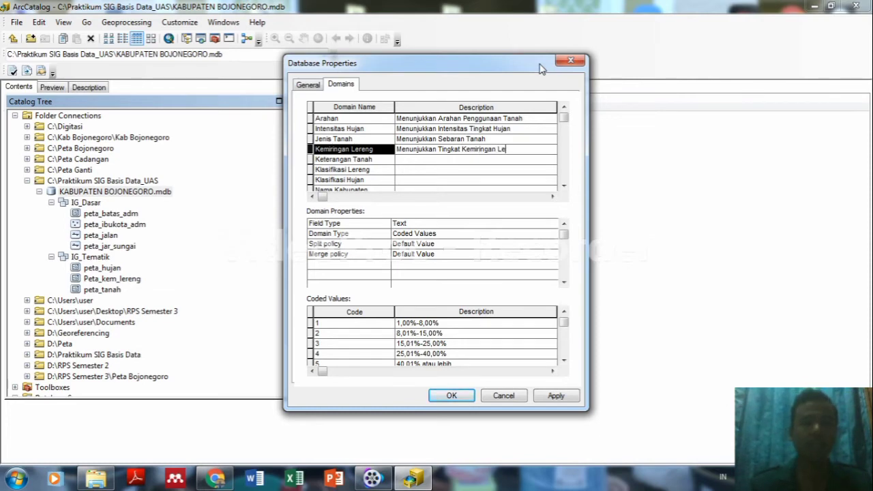
text(ren)
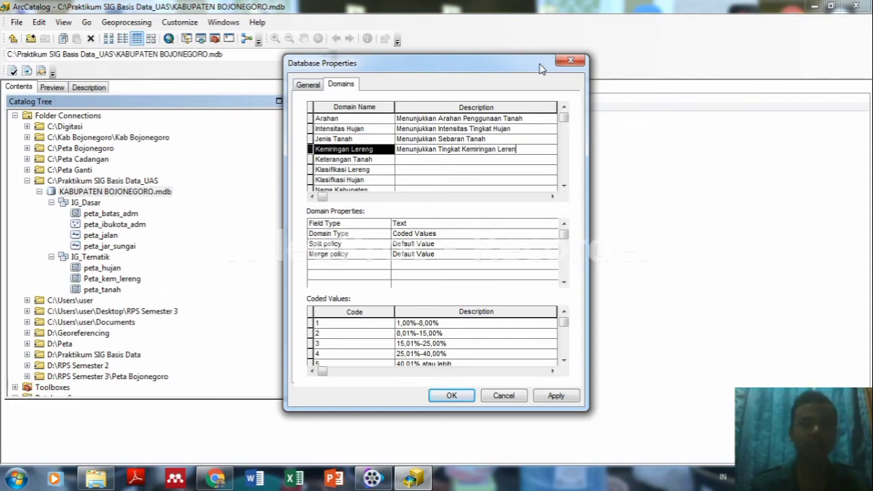
text(g)
key(Down)
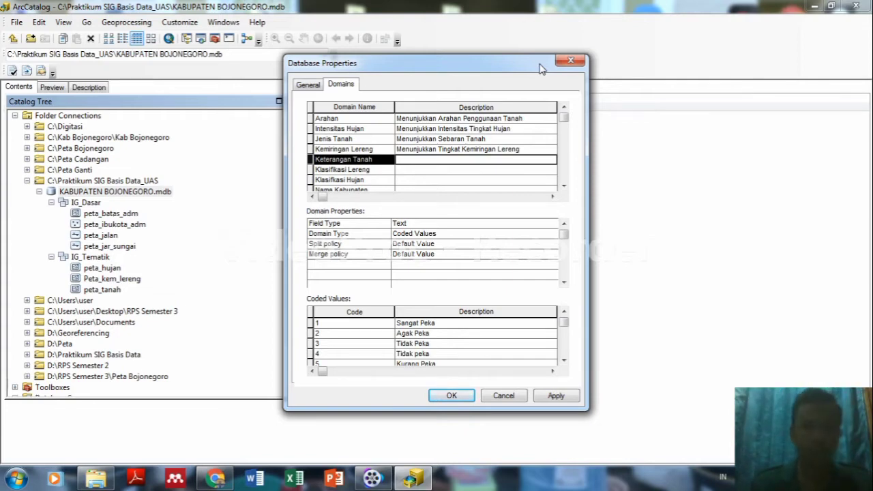
Describe the Keterangan Tanah domain as 'Menunjukkan Kepakaan Tanah Terhadap Erosi'.
text(Menunju)
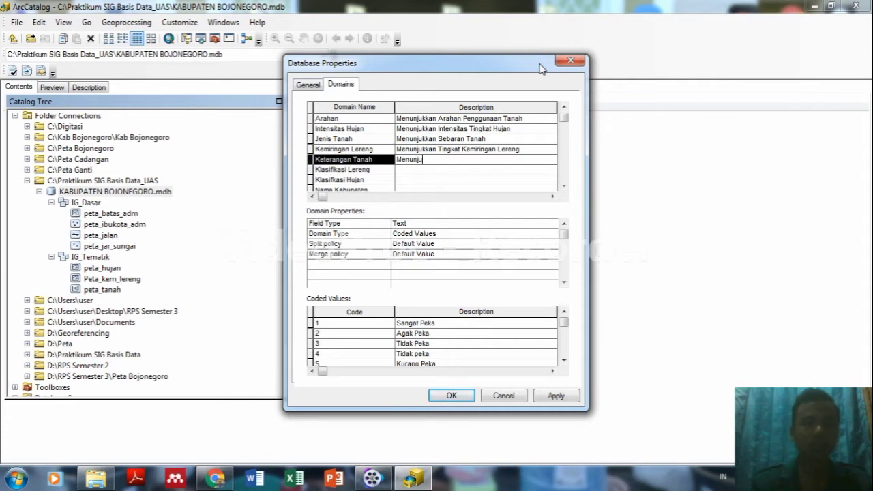
text(kkan)
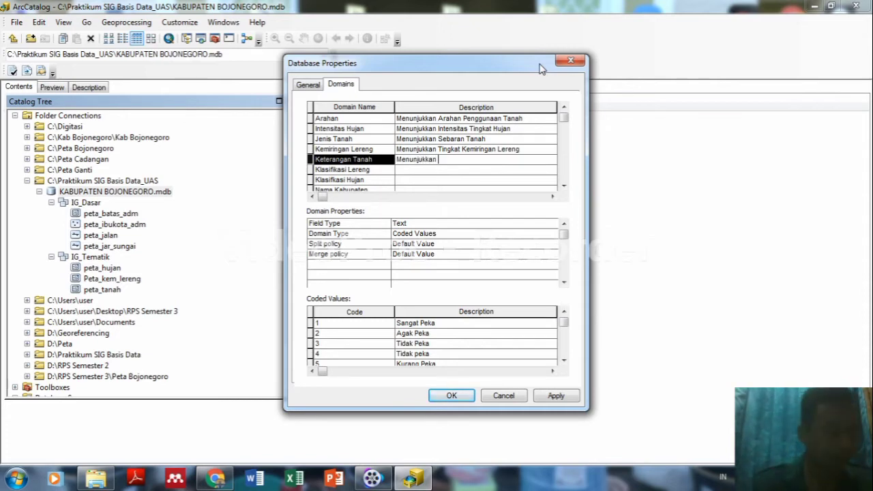
text( kepe)
key(BackSpace)
key(BackSpace)
key(BackSpace)
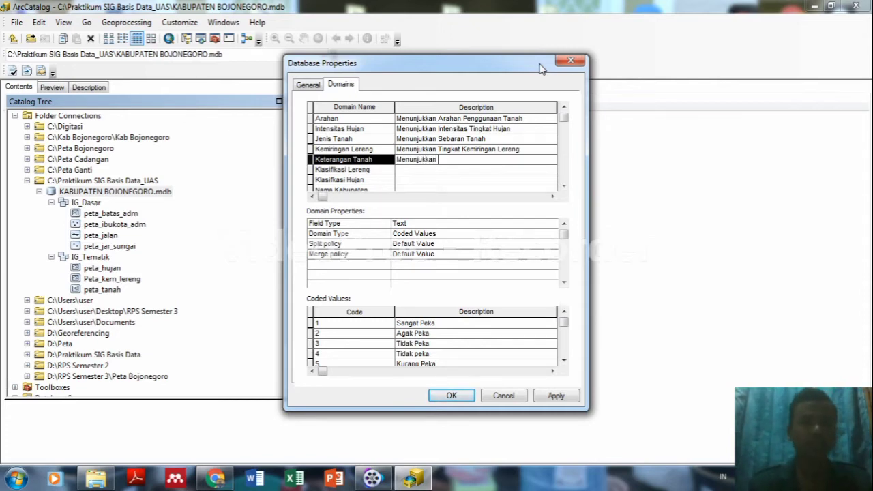
text(Kepakaan )
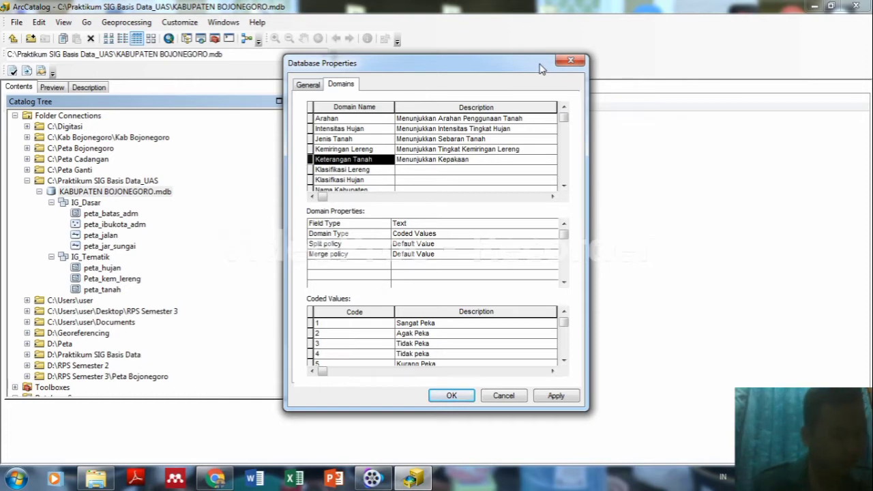
text(Tanah terhada)
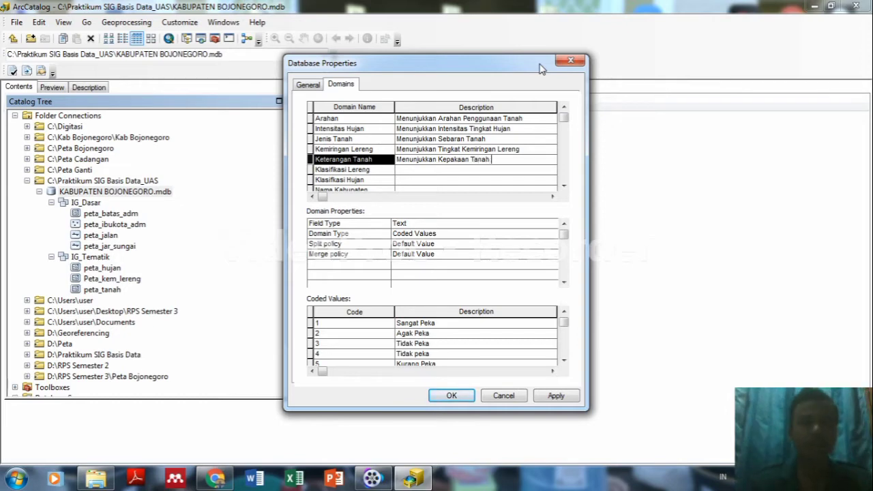
key(BackSpace)
key(BackSpace)
key(BackSpace)
key(BackSpace)
key(BackSpace)
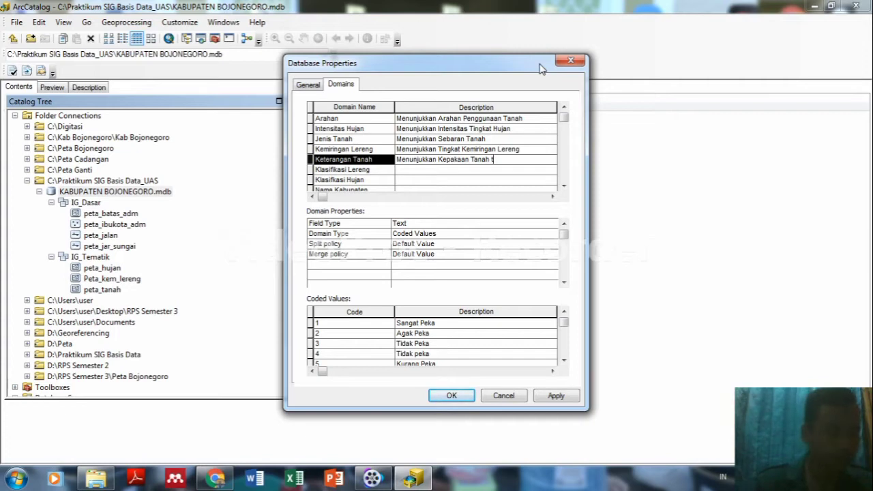
key(BackSpace)
text(T)
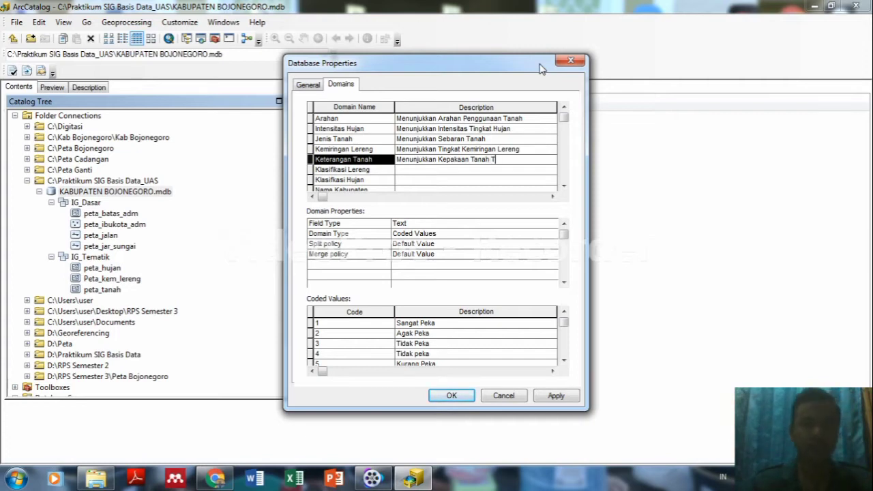
text(erhadap)
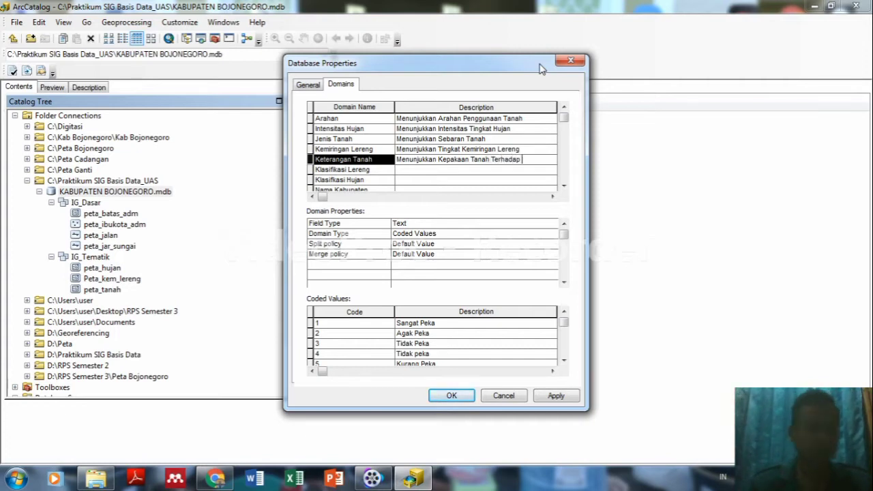
text( E)
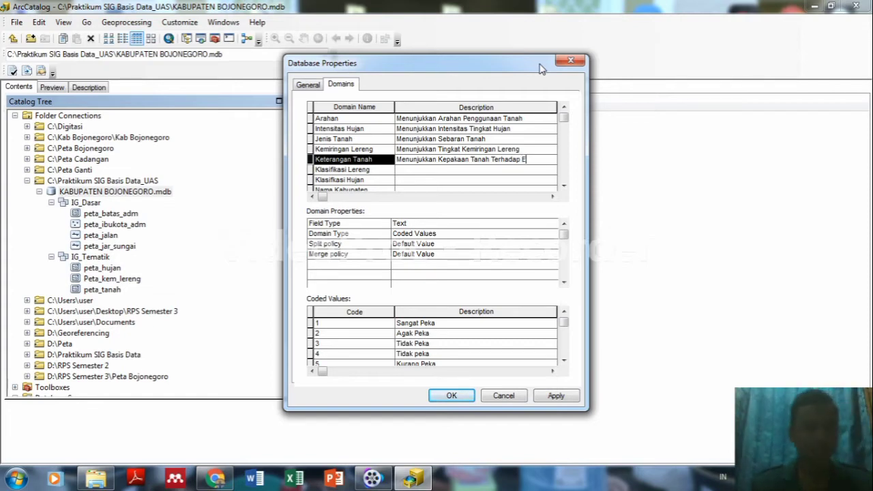
text(ros)
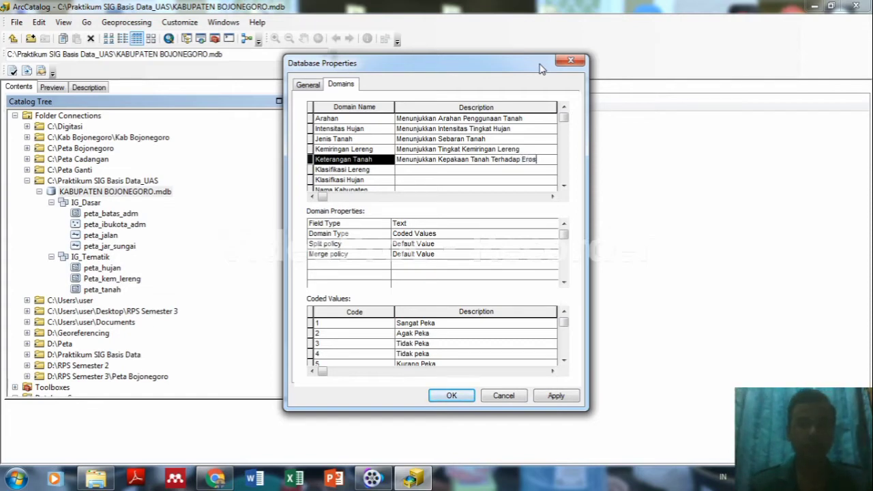
text(i)
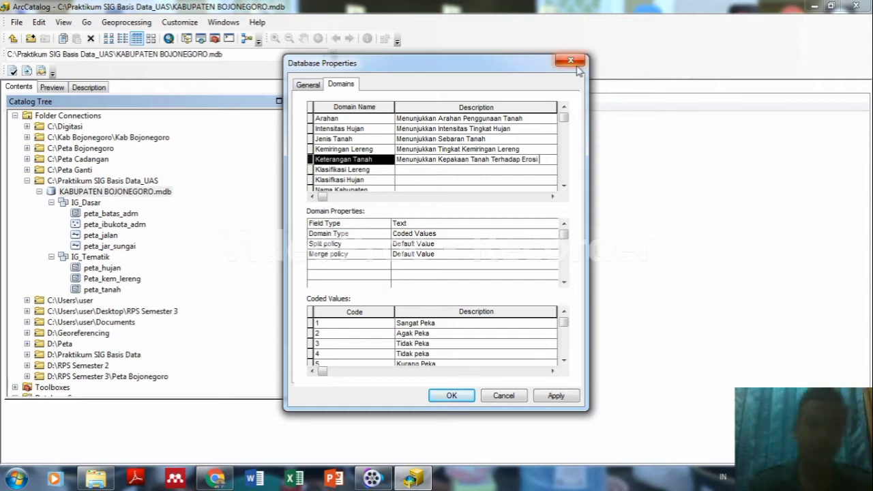
Describe Klasifikasi Lereng as 'Menunjukkan Klasifikasi Lereng' and Klasifikasi Hujan as 'Menunjukkan Klasifikasi Hujan'.
click(417, 170)
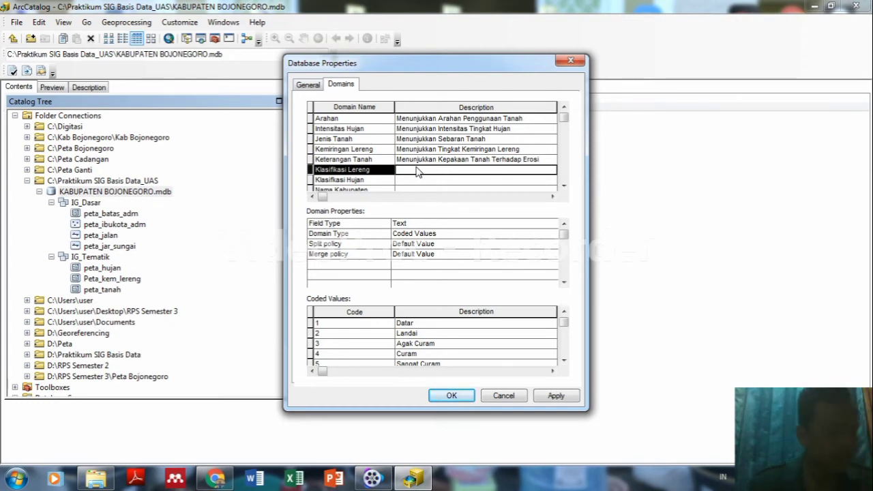
click(417, 170)
text(Me)
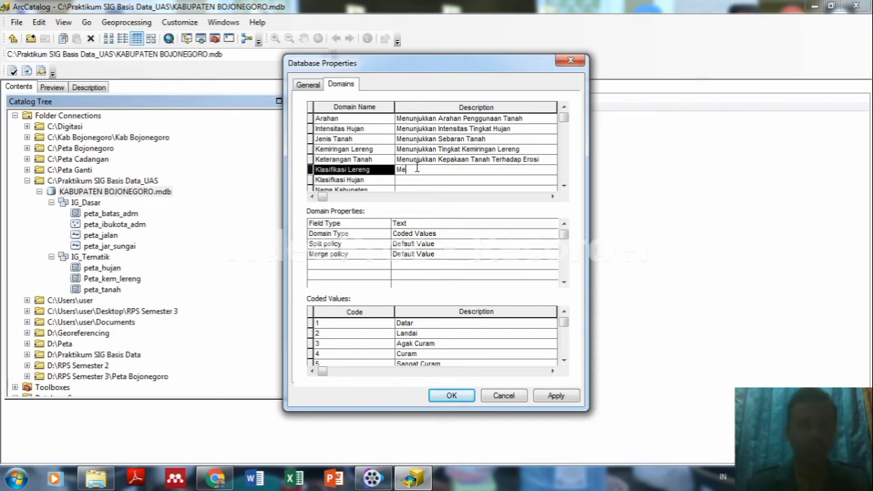
text(nunjuk)
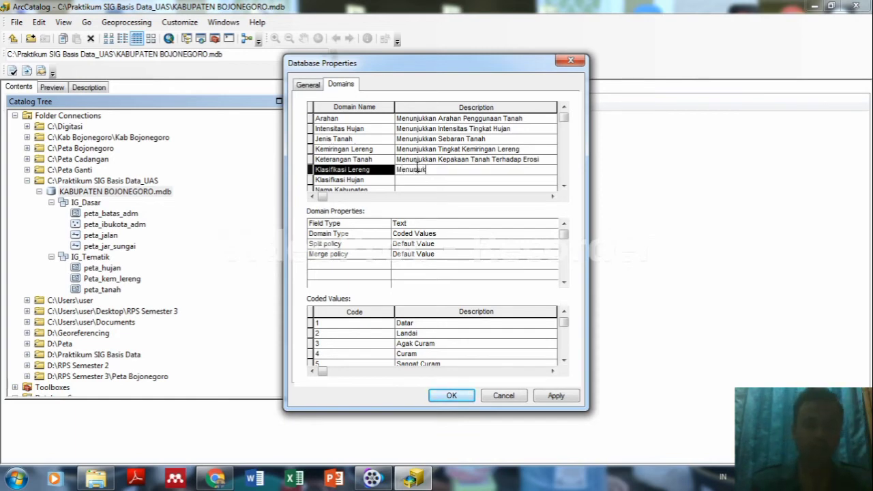
text(kan)
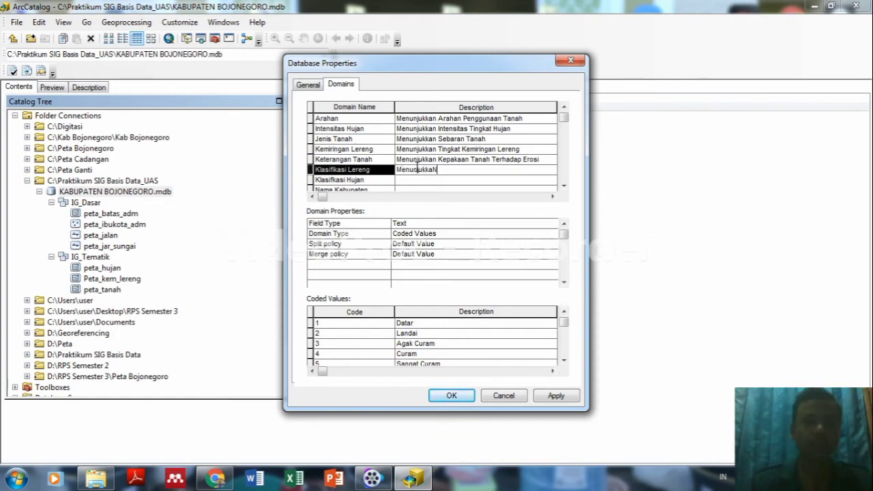
text( K)
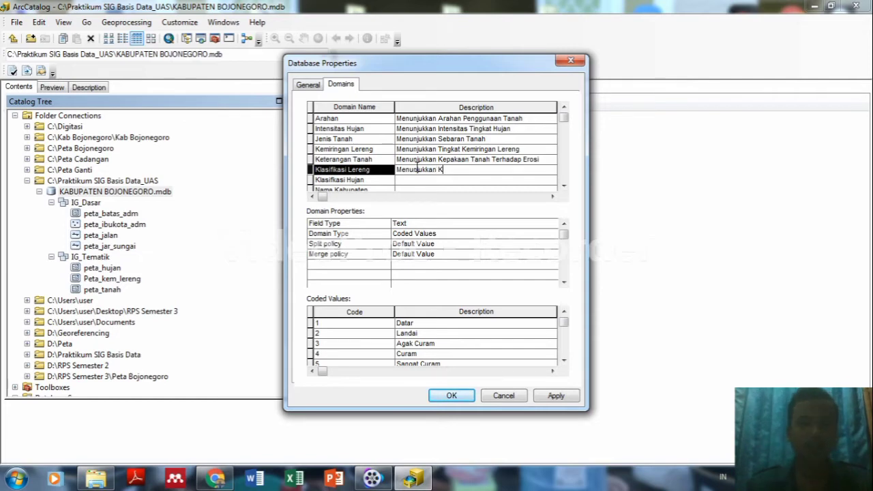
text(lasifika)
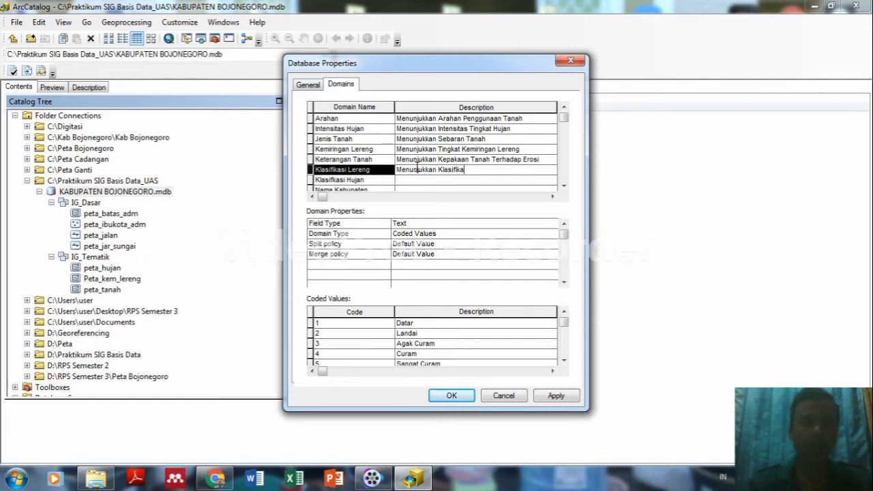
text(si Lereng)
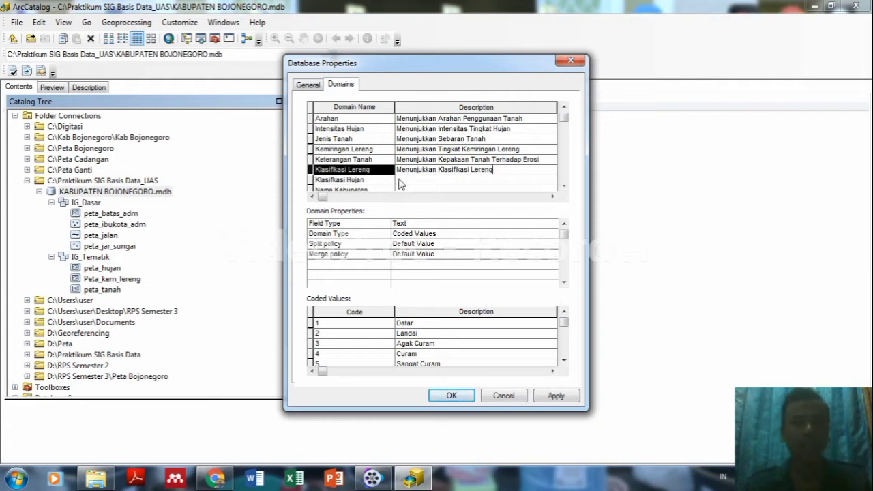
click(400, 181)
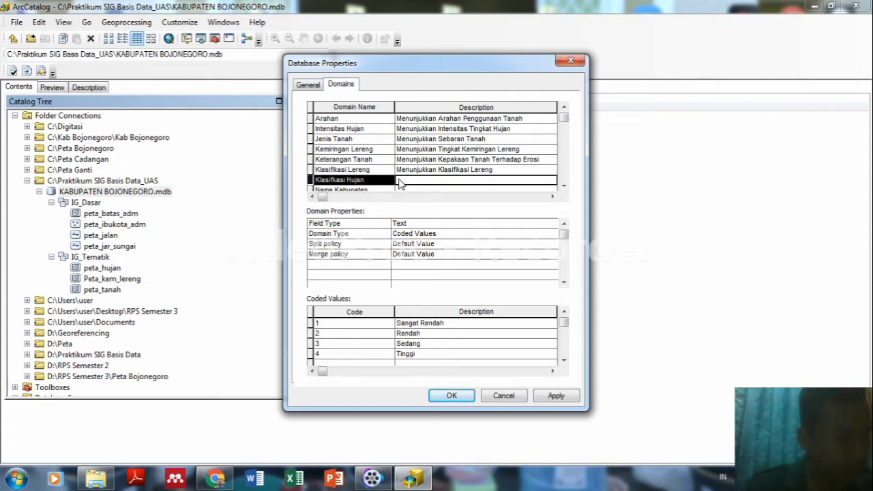
text(M)
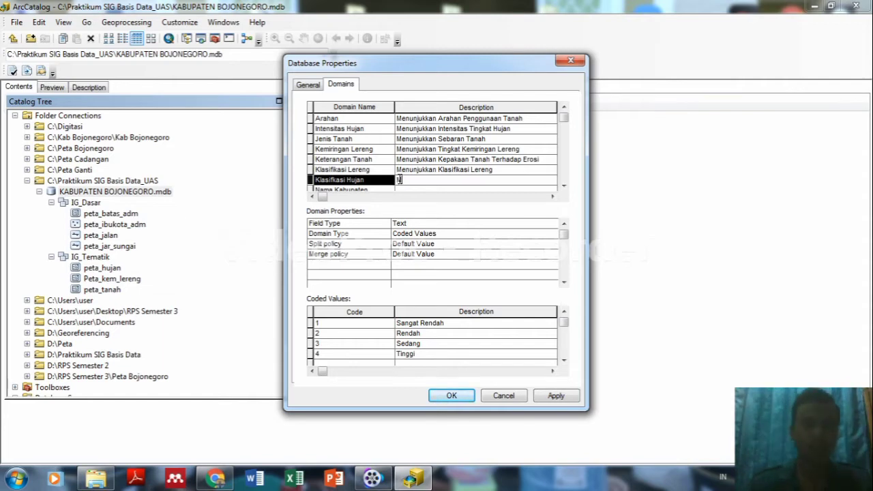
text(enunjukkan Klasif)
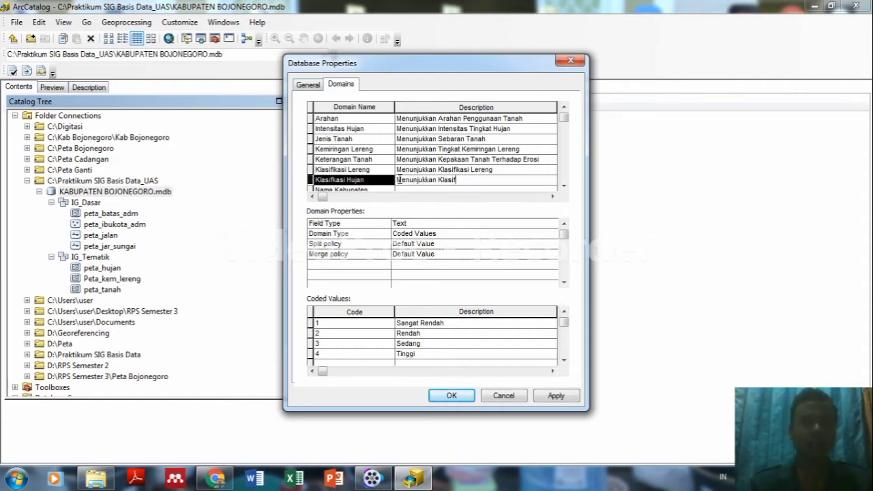
text(ikasi)
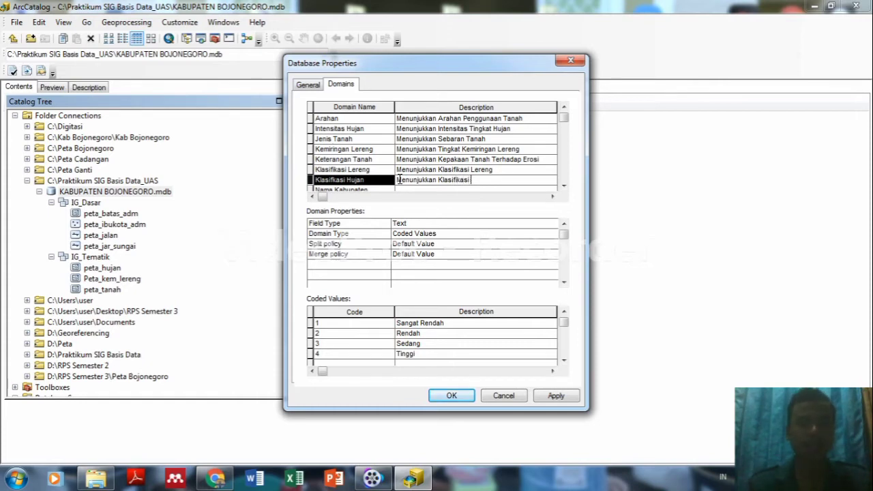
text( Hujan)
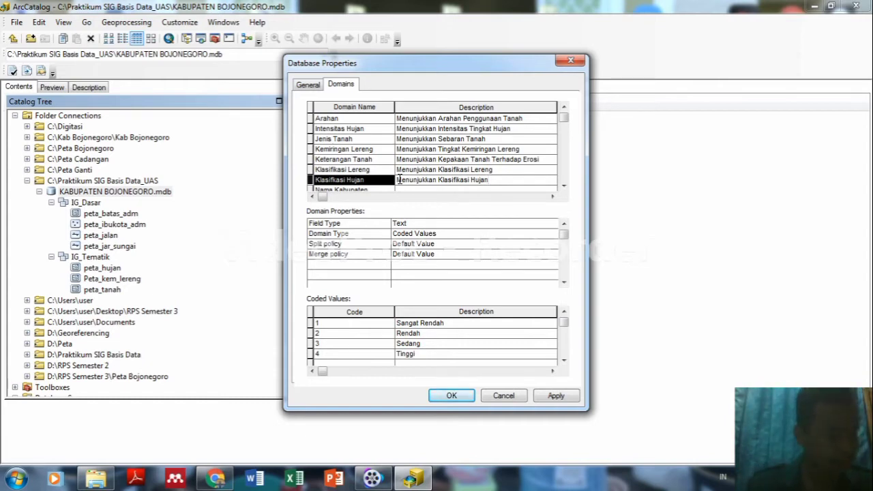
Enter 'Menunjukkan Ibukota Kabupaten' for Nama Kabupaten, then return to the Arahan domain at the top.
click(563, 186)
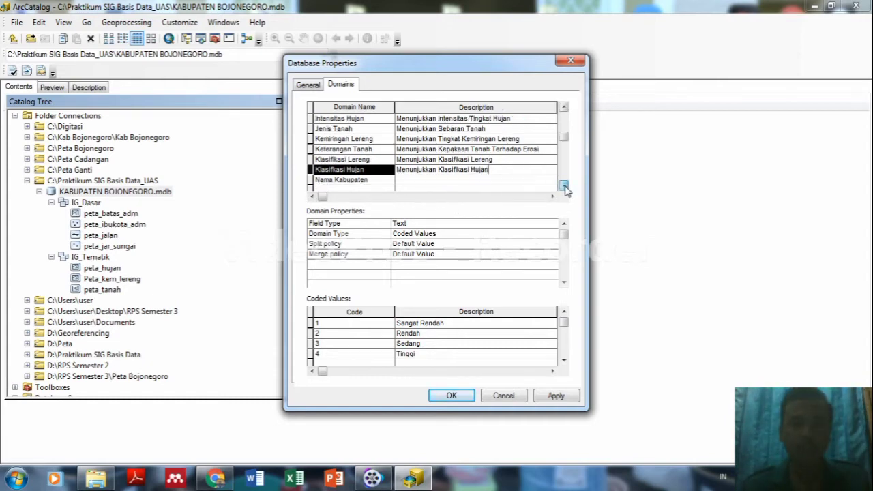
click(444, 180)
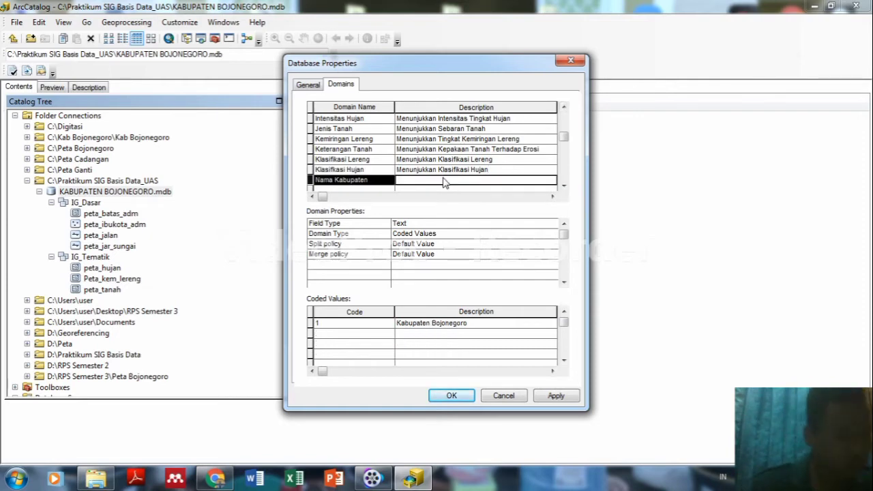
text(Men)
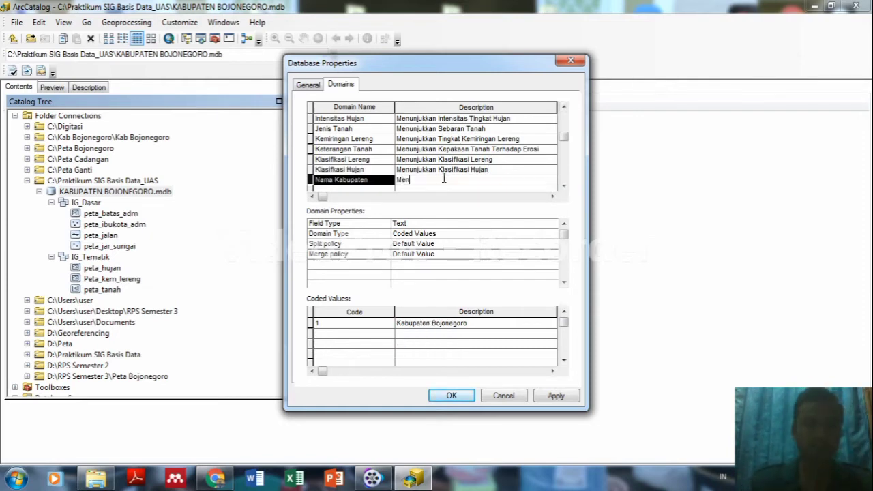
text(unjukkan Ib)
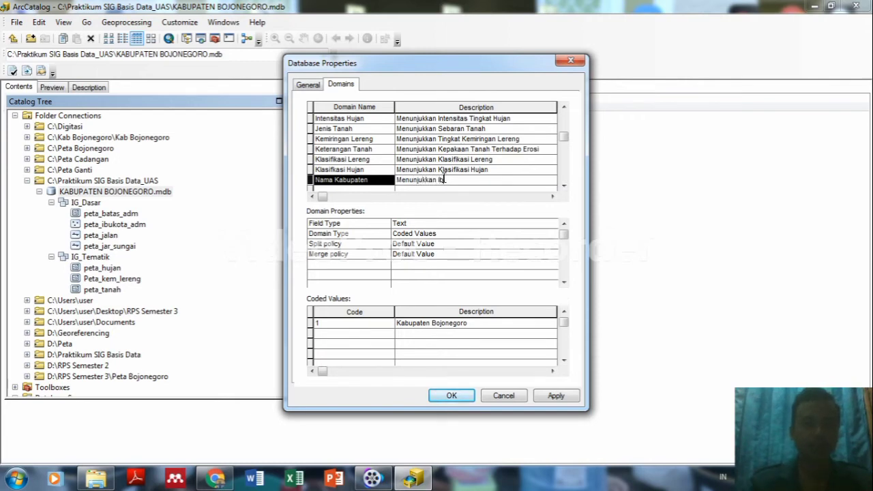
text(ukota)
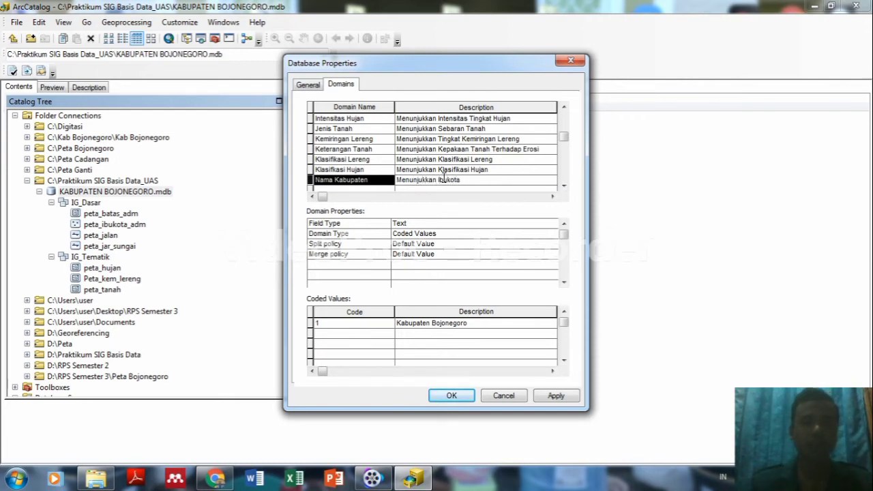
text( Kabupaten)
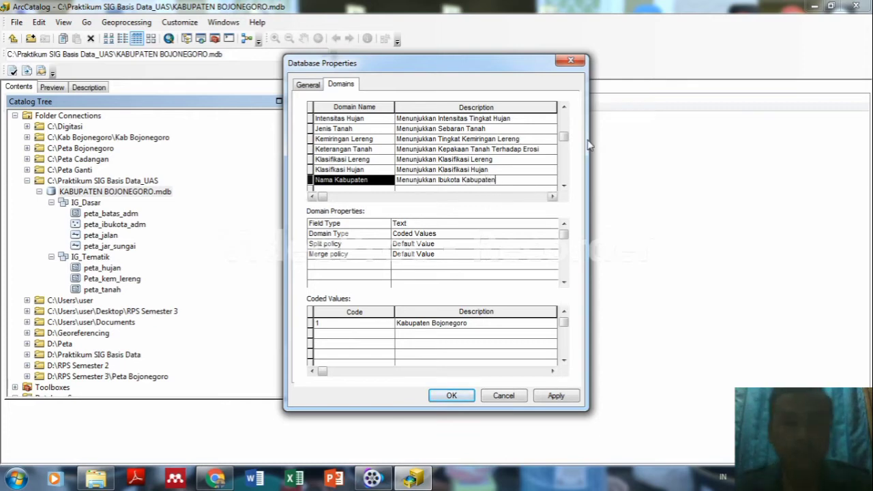
drag(565, 147, 563, 120)
click(361, 119)
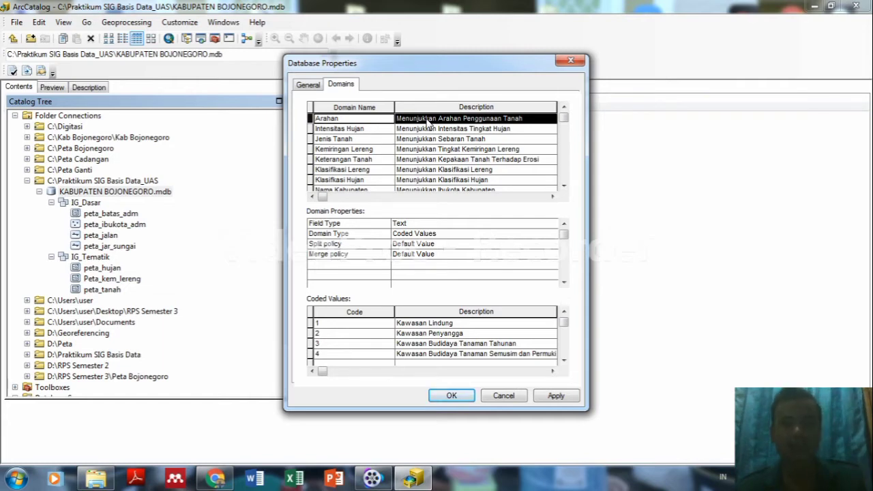
Review the coded values from Intensitas Hujan to Klasifikasi Lereng, then apply and close Database Properties.
key(Down)
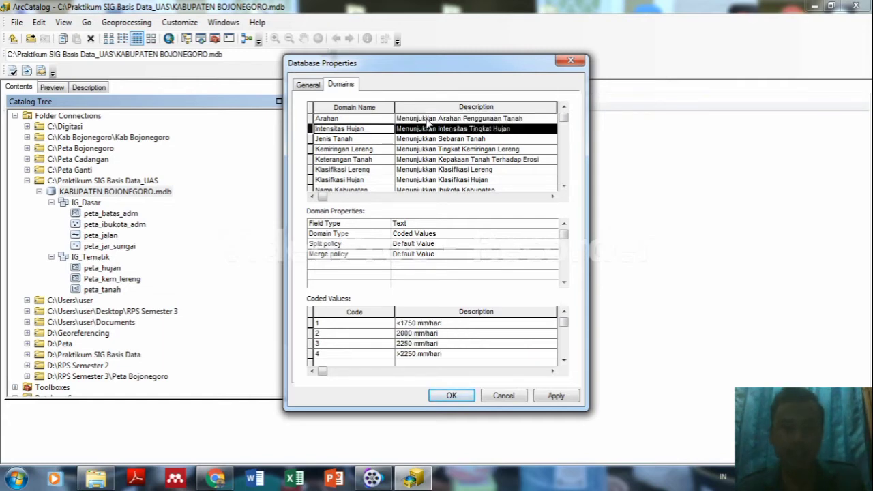
key(Down)
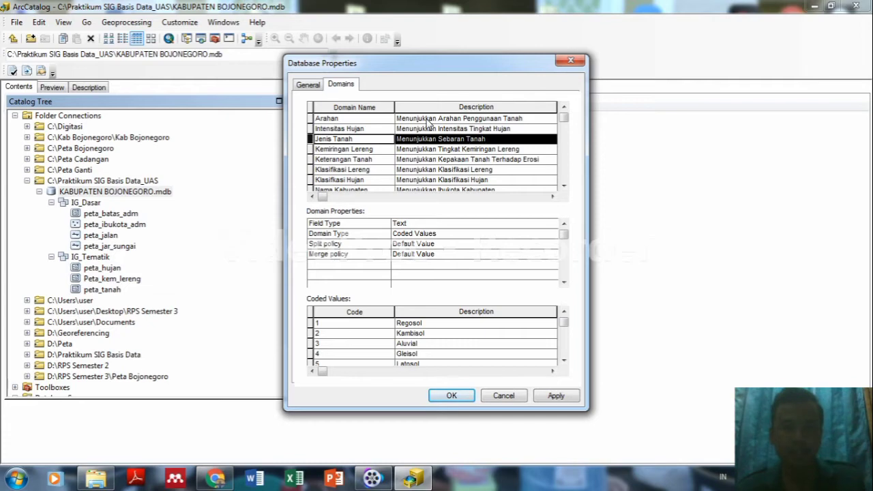
key(Down)
key(Down)
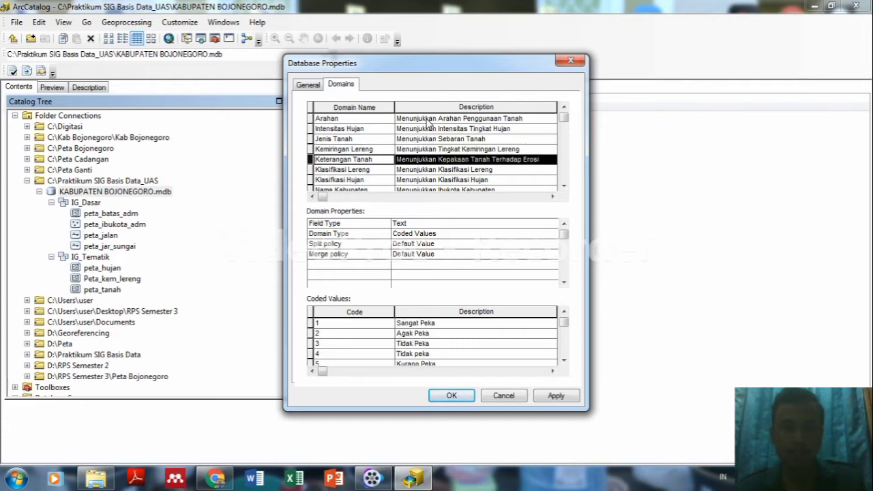
key(Down)
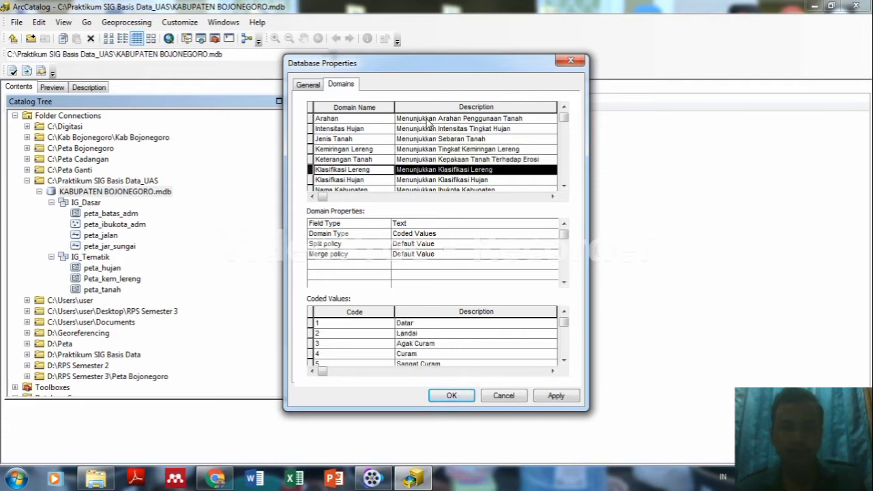
key(Down)
key(Down)
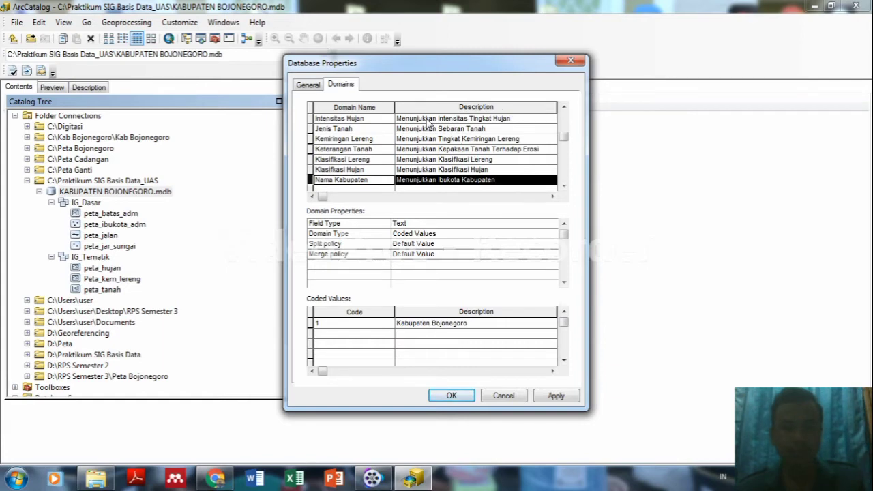
key(Up)
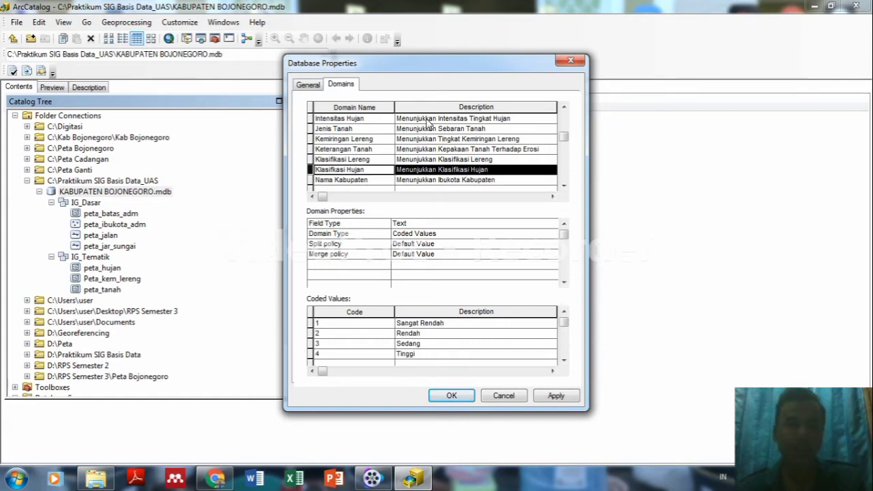
key(Home)
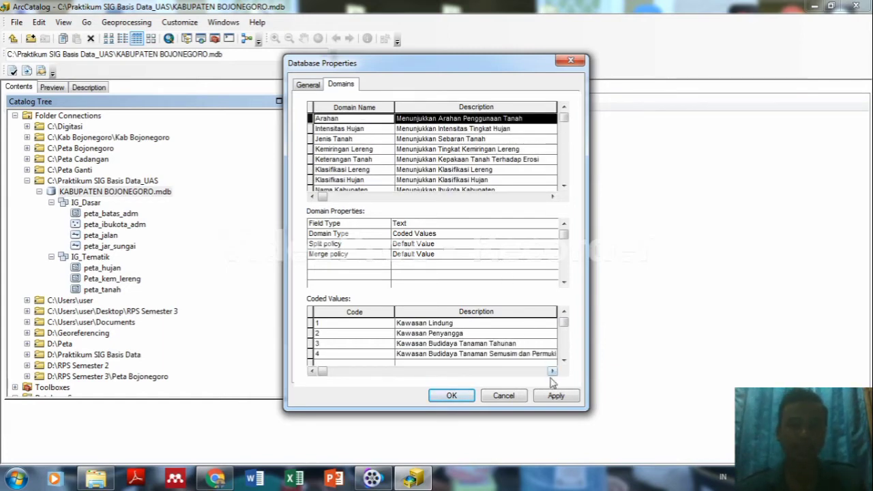
click(556, 395)
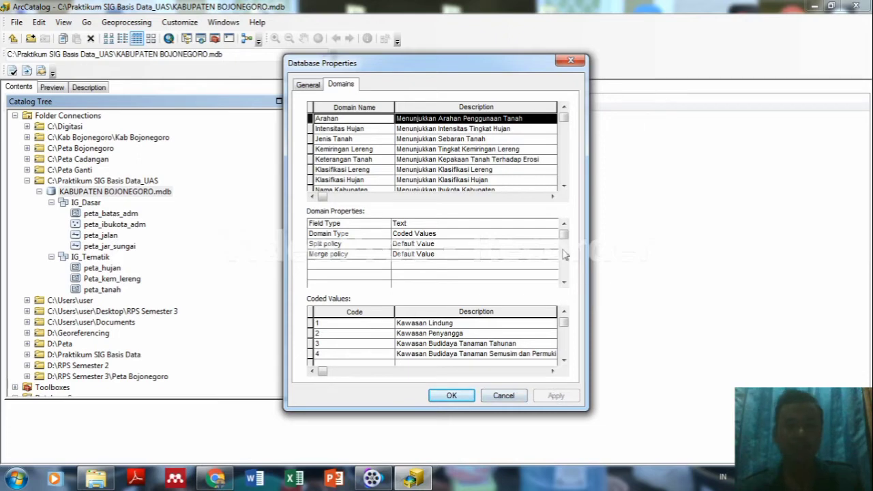
click(436, 395)
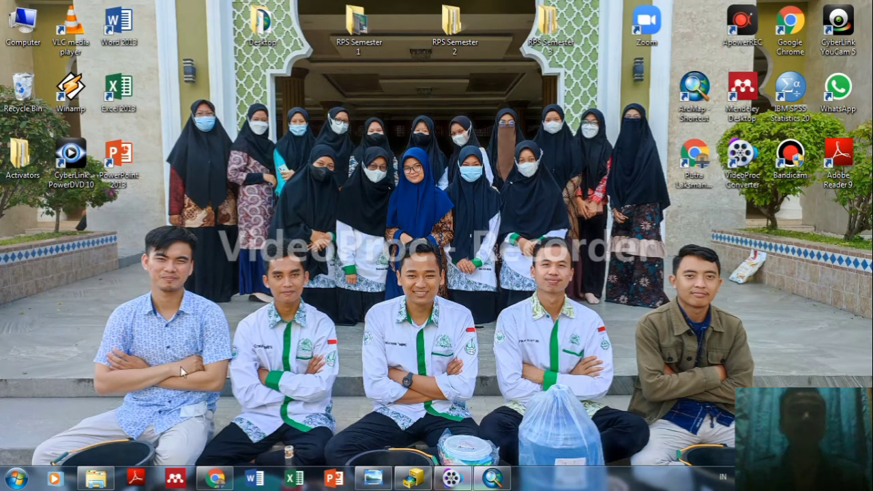
Launch ArcMap from the Start menu's ArcMap shortcut.
click(15, 478)
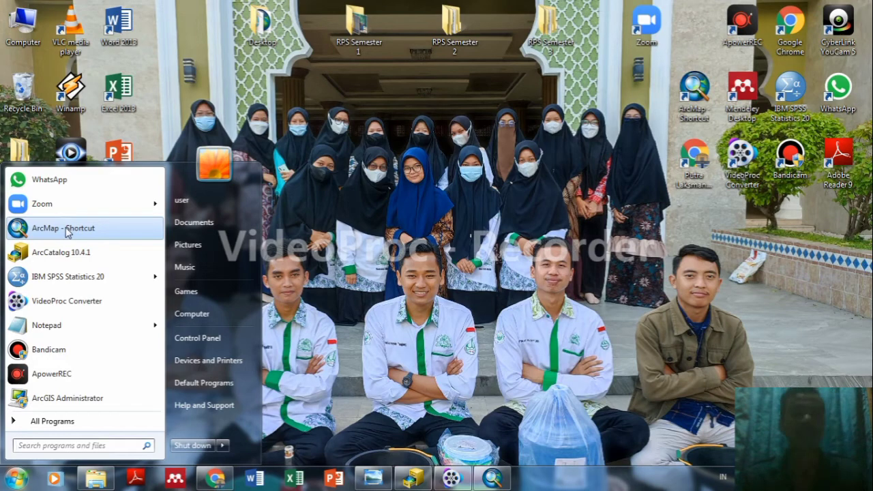
click(493, 477)
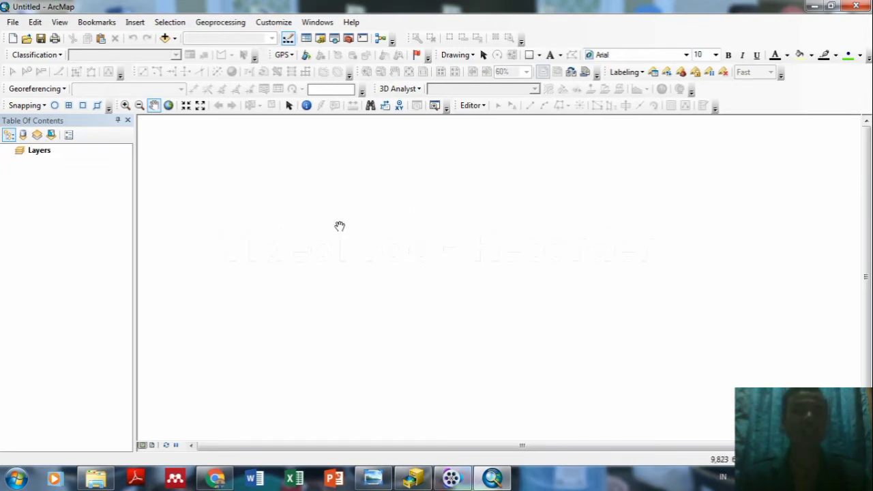
From the Add Data dialog, add a folder connection to Desktop\RPS Semester 3.
click(167, 38)
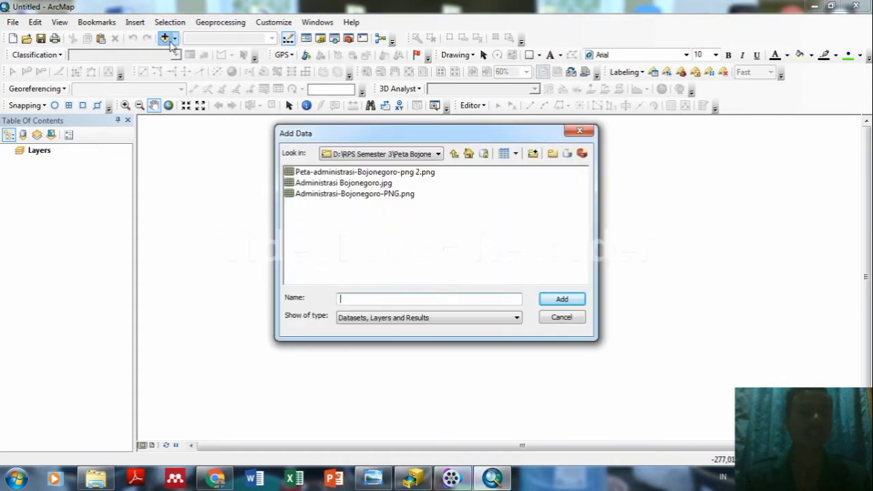
click(533, 154)
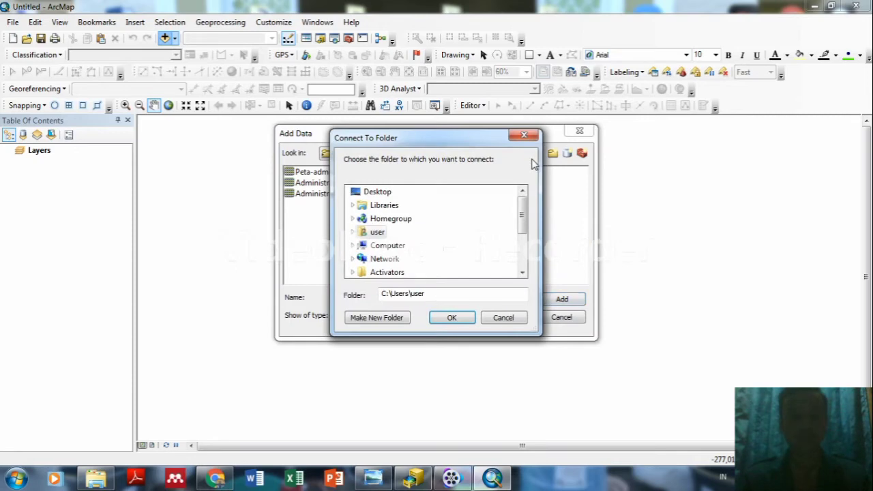
drag(524, 213, 524, 246)
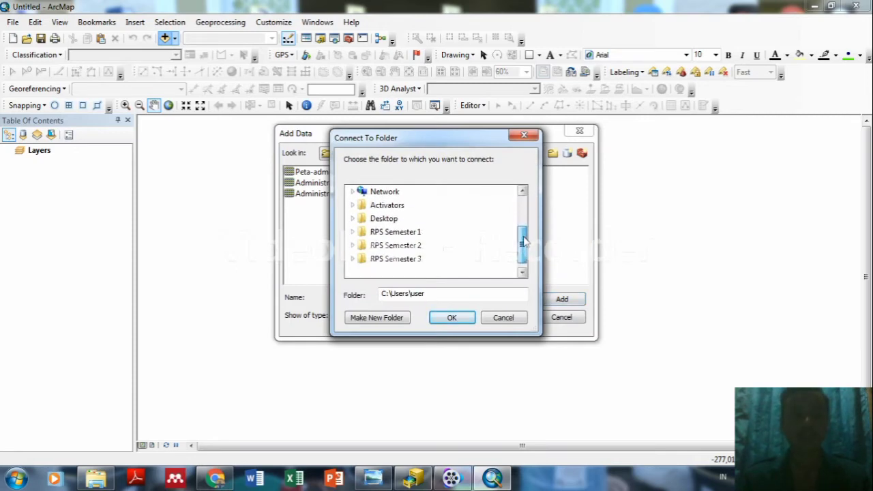
double_click(418, 259)
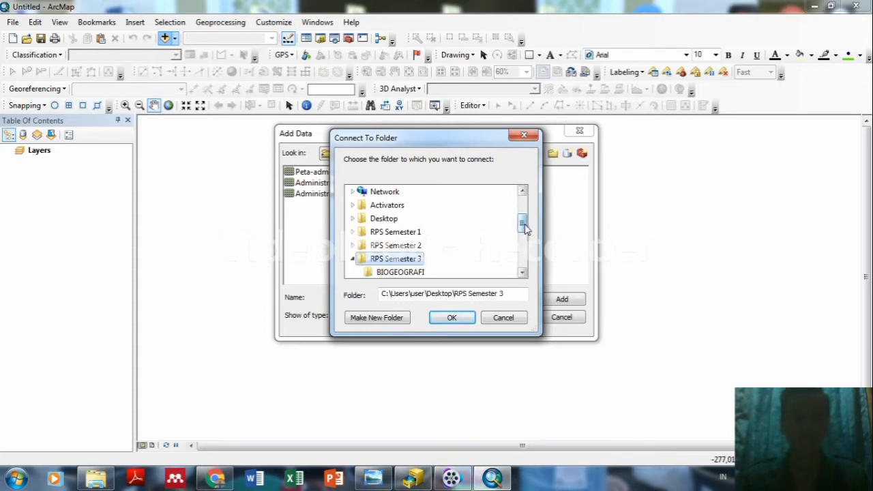
drag(524, 229, 524, 251)
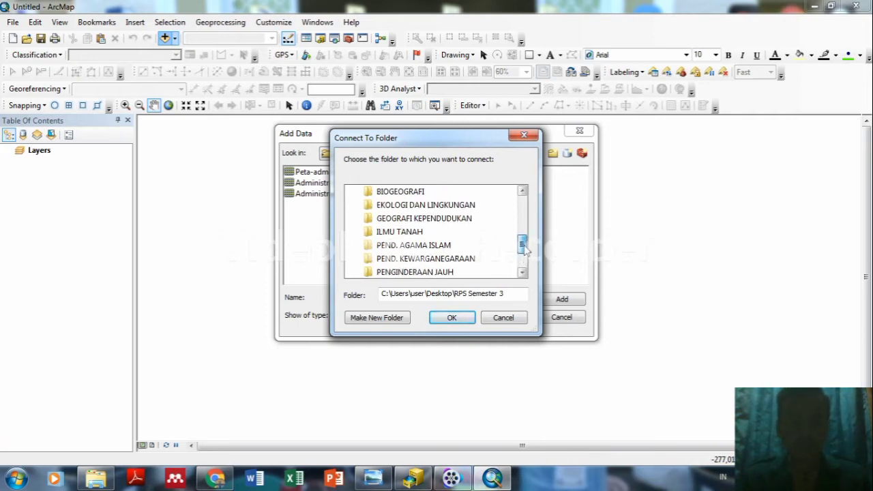
mouse_move(524, 249)
mouse_down()
mouse_move(524, 262)
mouse_move(525, 236)
mouse_up()
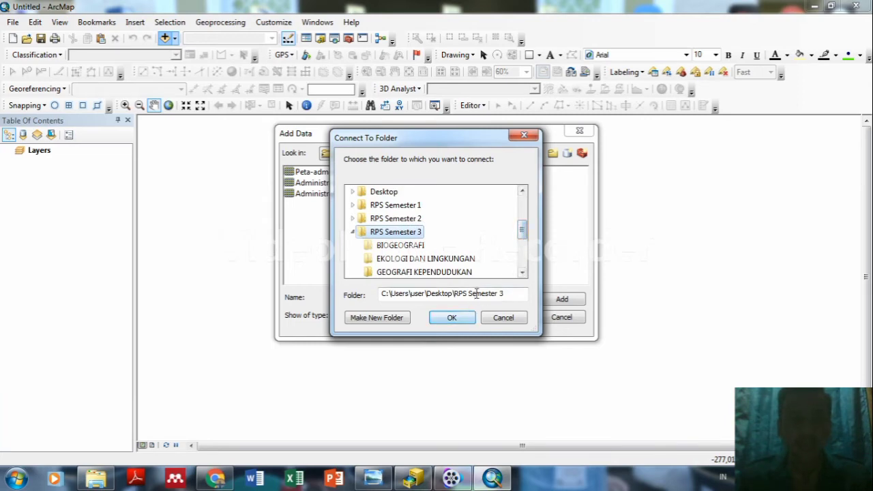
click(452, 318)
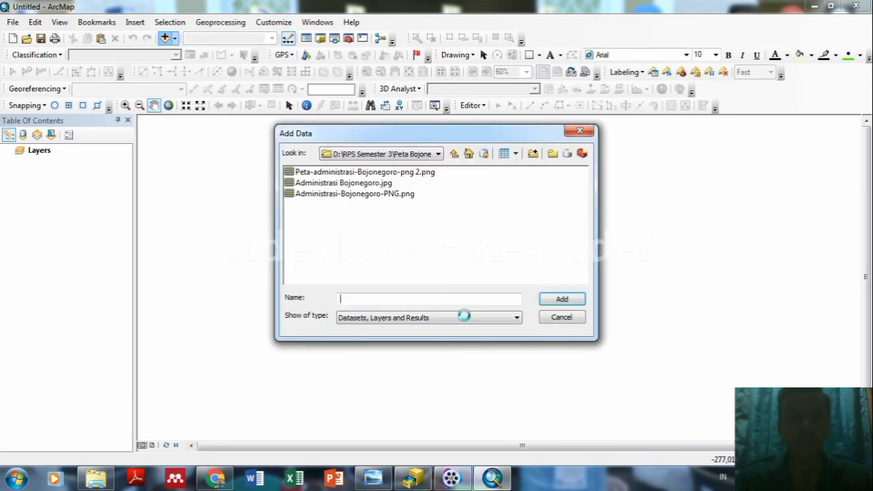
click(439, 154)
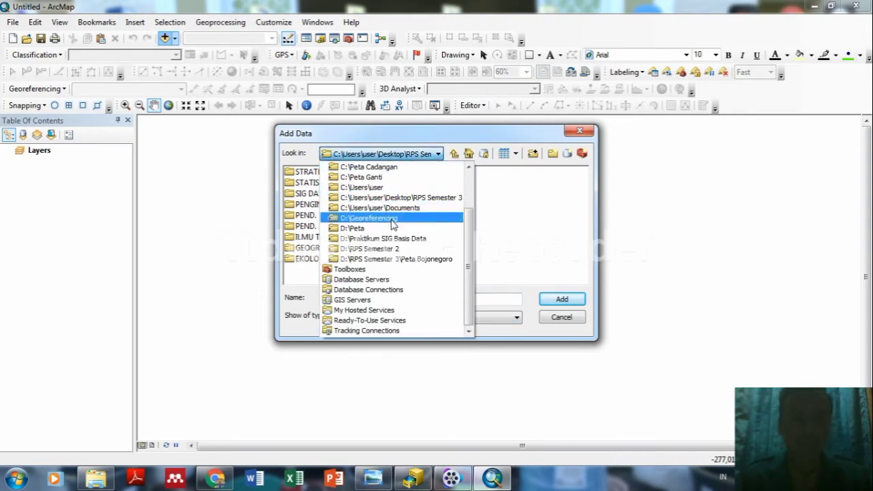
Add Administrasi-Bojonegoro-PNG.png from the Peta Bojonegoro folder, dismissing the spatial reference warning.
click(383, 258)
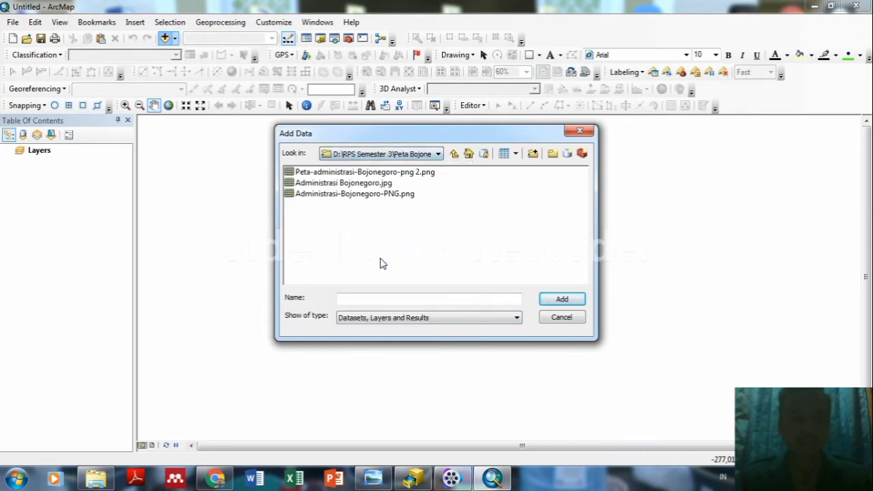
click(380, 195)
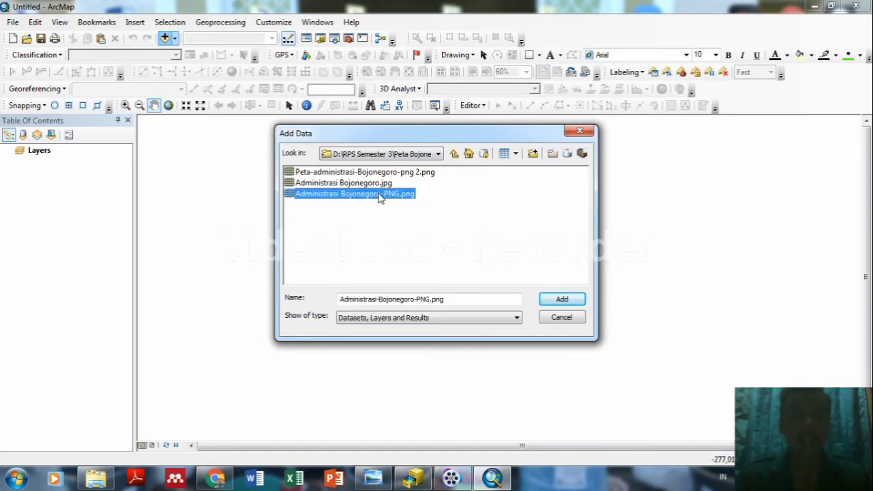
click(561, 300)
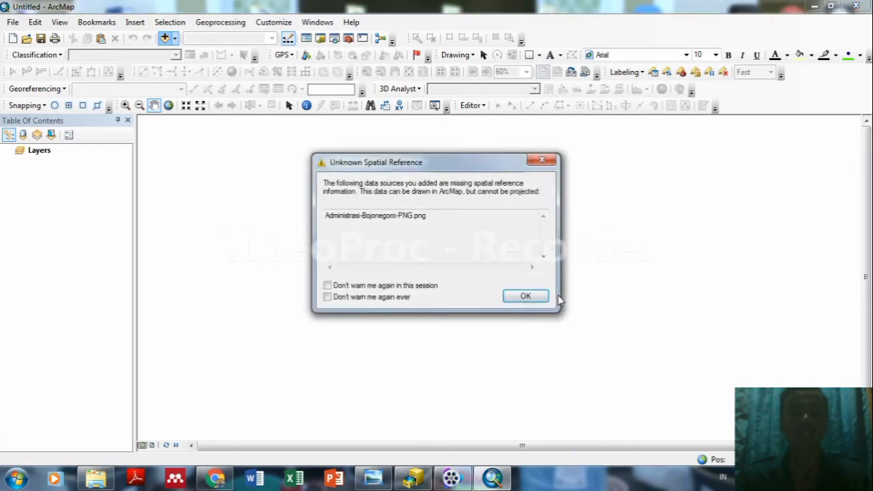
click(525, 296)
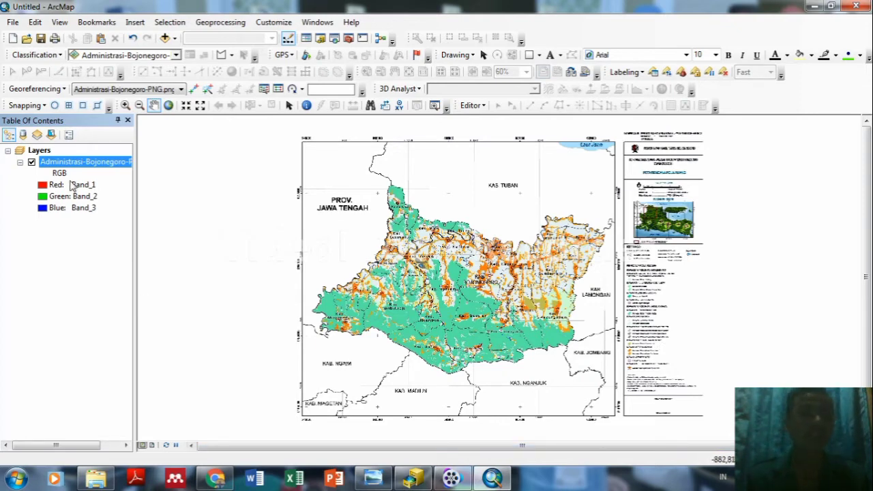
Open the Properties of the Layers data frame.
click(41, 158)
right_click(36, 149)
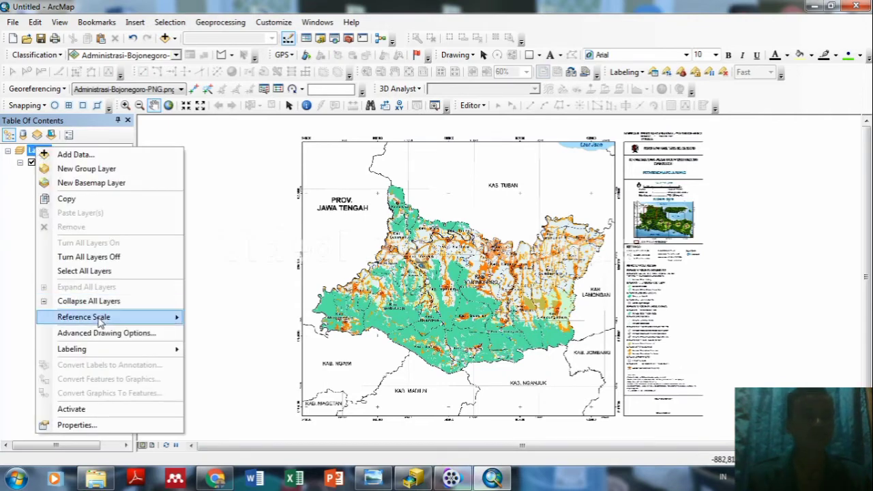
click(76, 425)
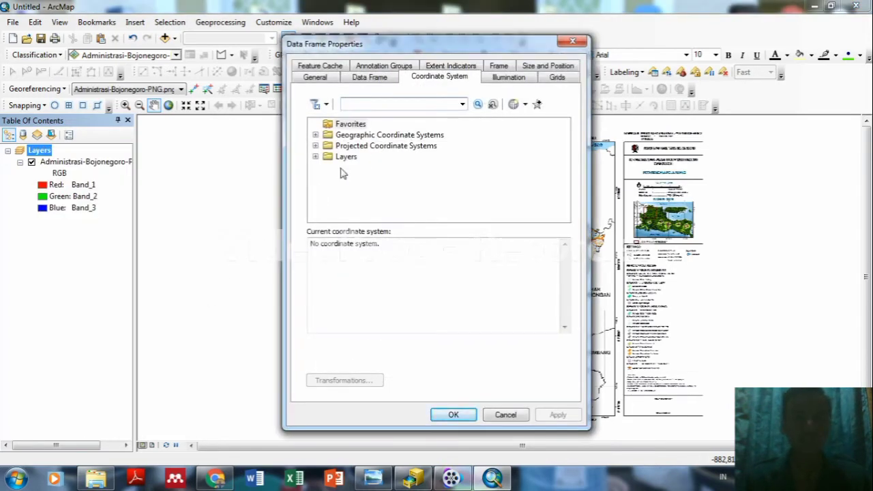
Choose WGS 1984 UTM Zone 49S under Projected > UTM > WGS 1984 > Southern Hemisphere and apply it.
click(390, 146)
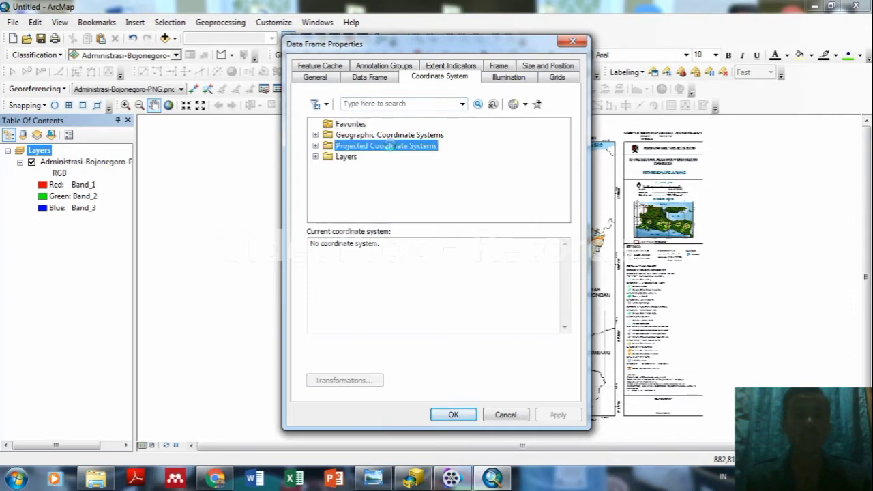
double_click(390, 146)
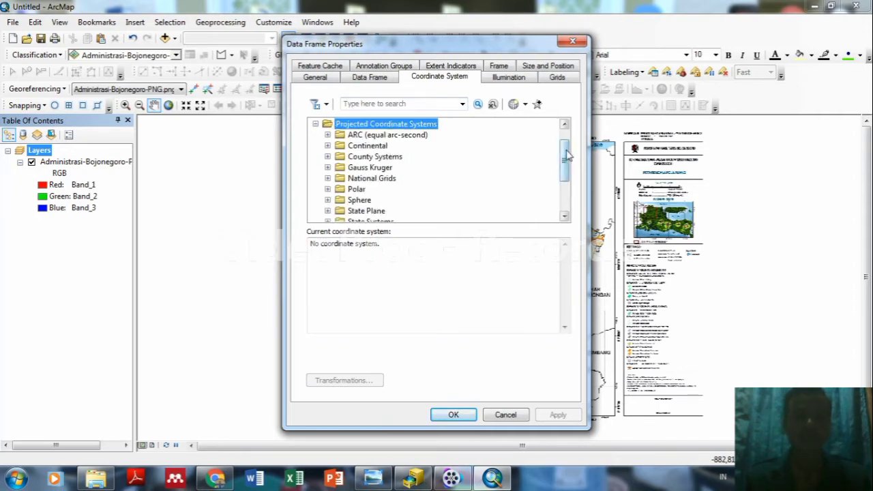
drag(567, 146, 566, 176)
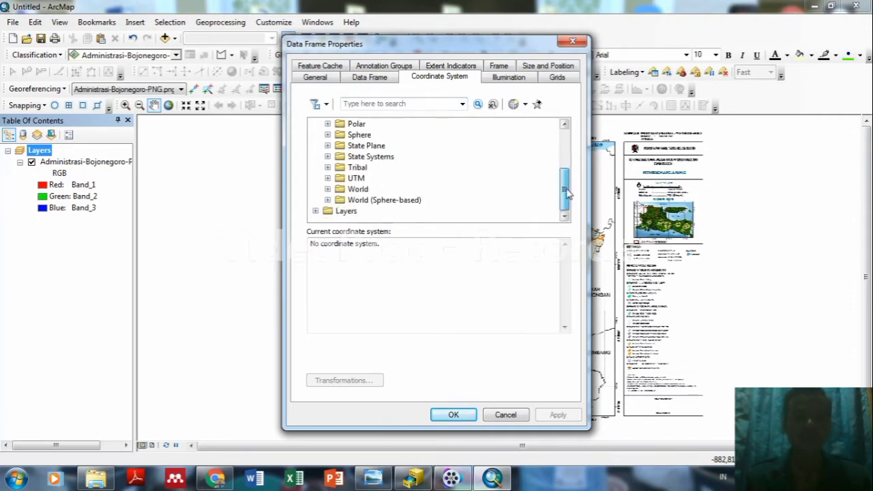
double_click(352, 179)
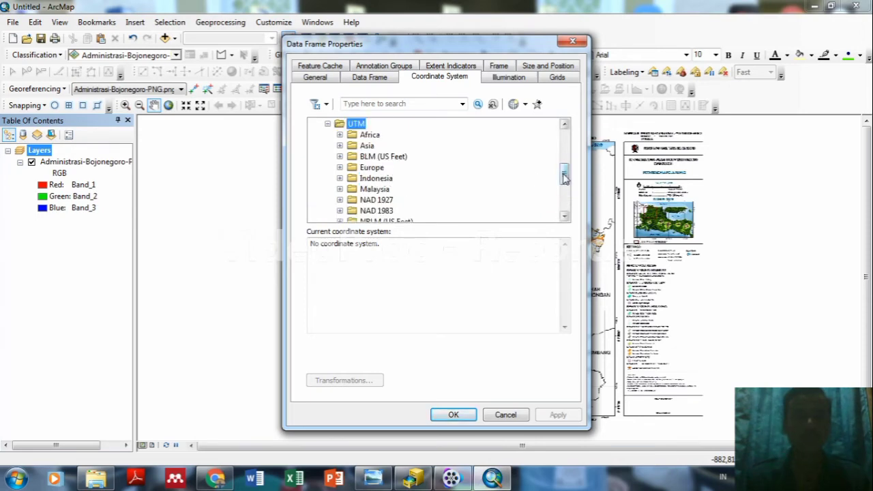
drag(560, 179, 563, 199)
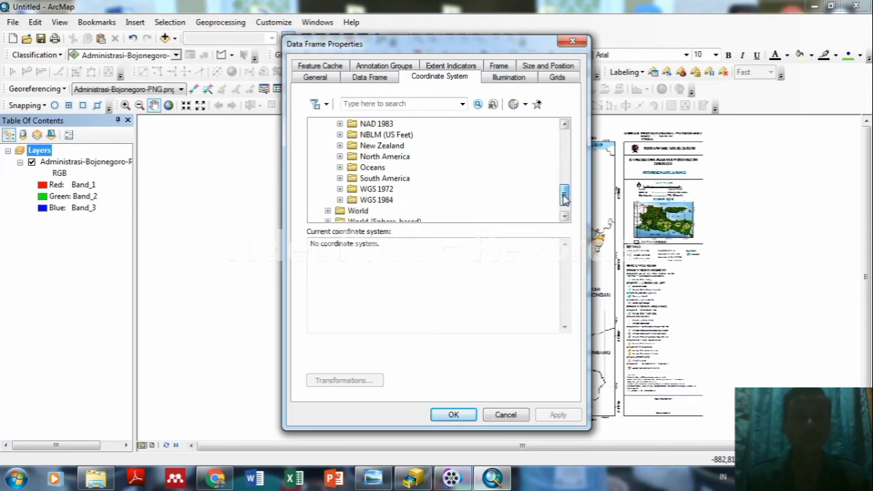
double_click(375, 200)
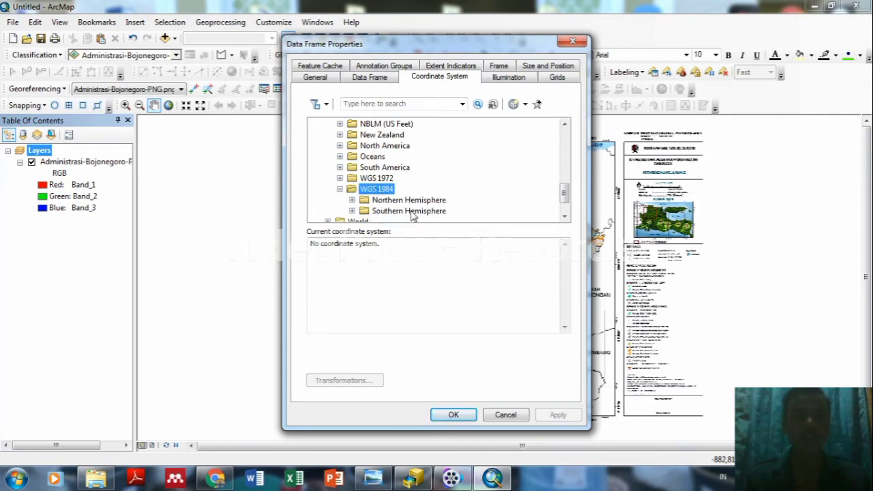
double_click(411, 211)
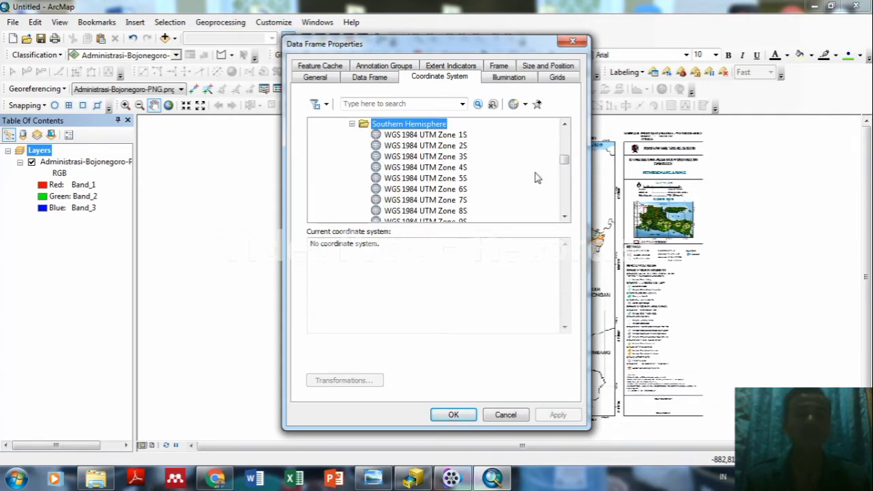
drag(564, 161, 564, 196)
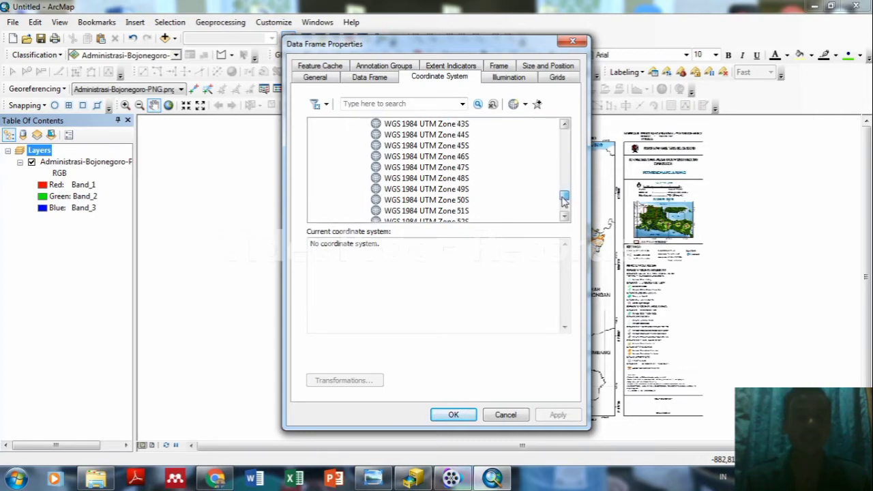
click(430, 191)
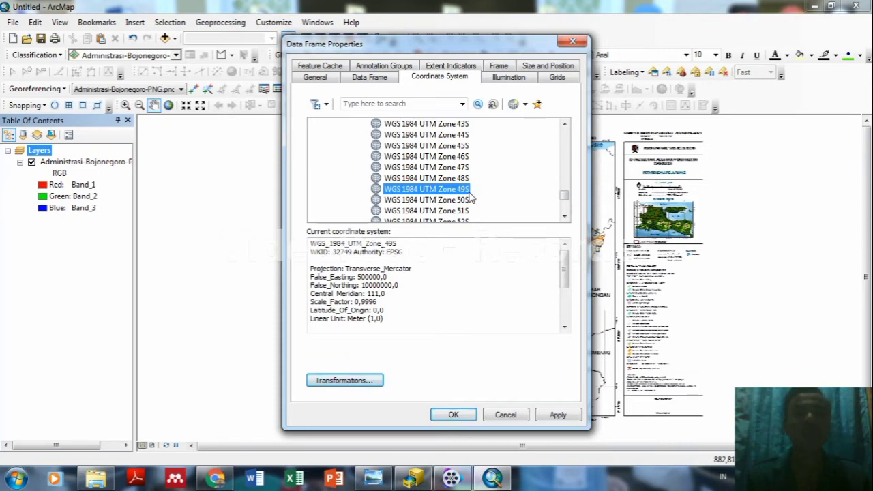
click(555, 414)
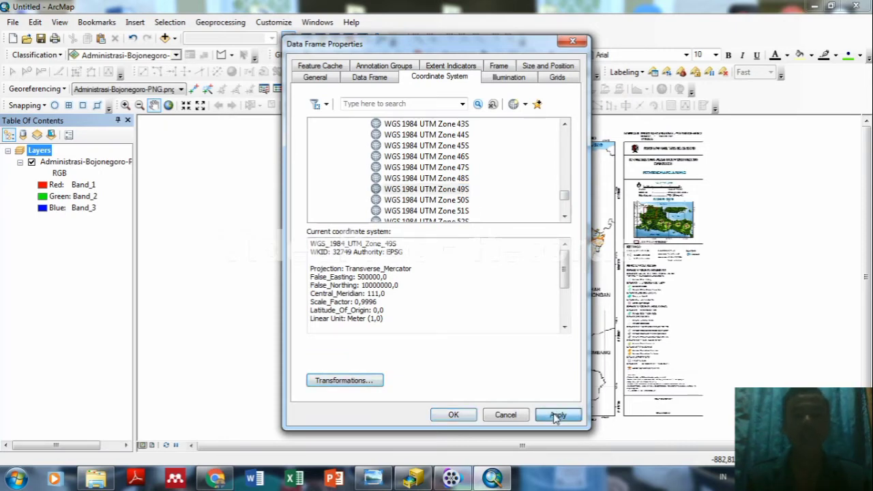
Close Data Frame Properties, activate Add Control Points, and zoom into the 9225000 grid tick.
click(453, 416)
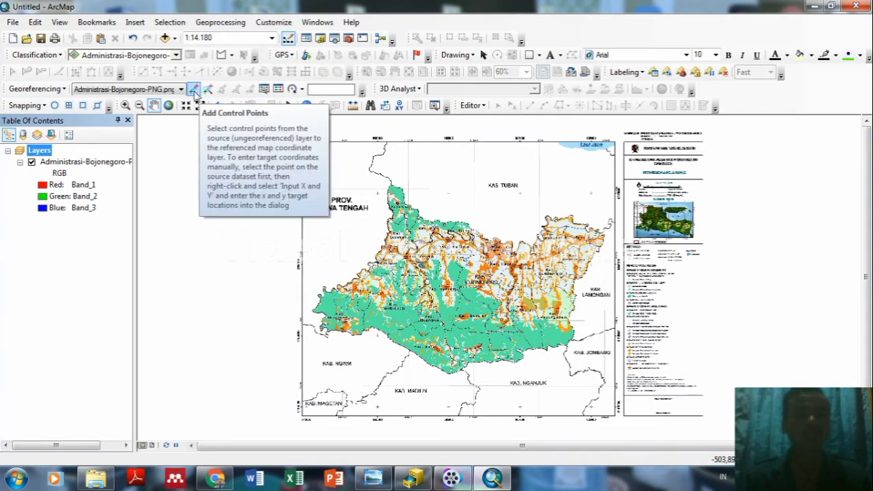
click(194, 90)
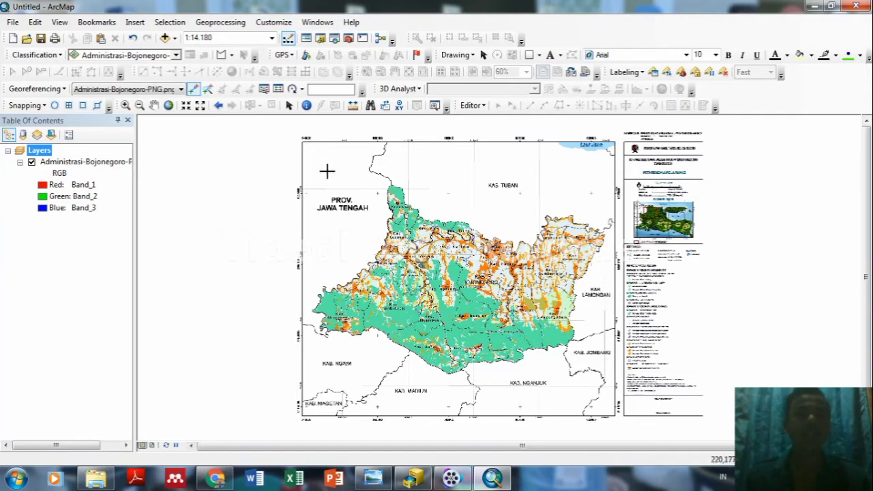
scroll(318, 177, up, 5)
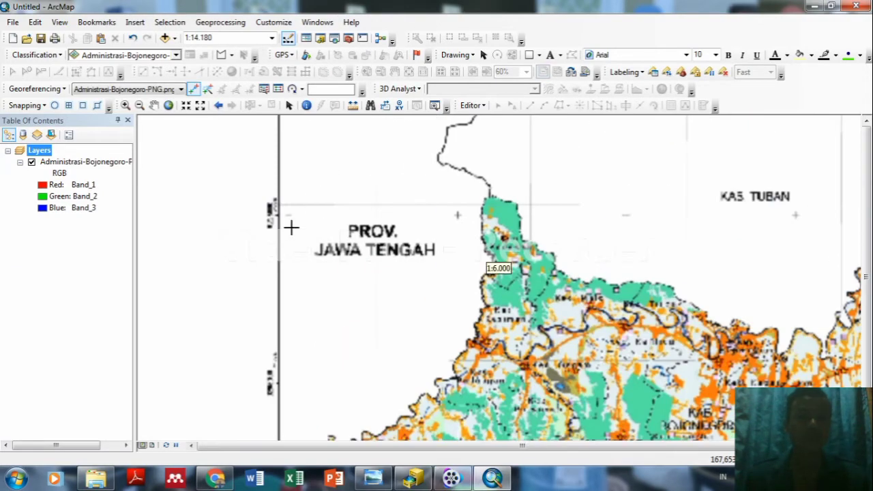
scroll(291, 227, up, 3)
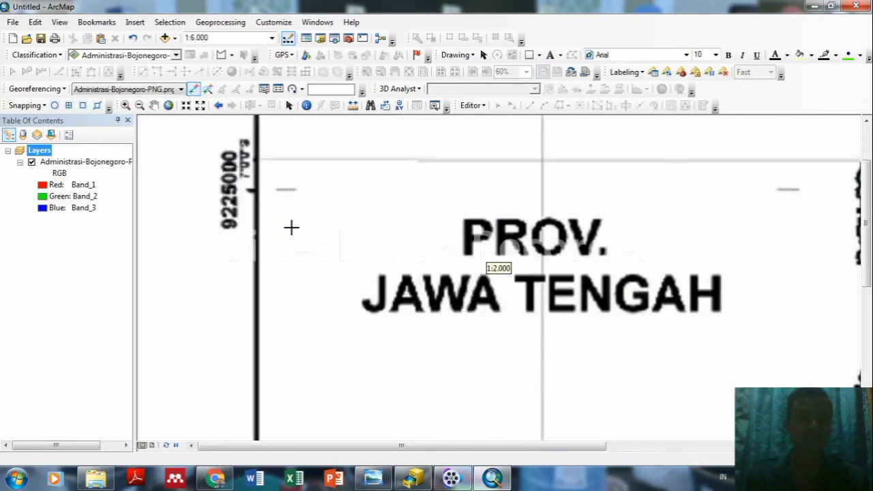
scroll(353, 198, up, 2)
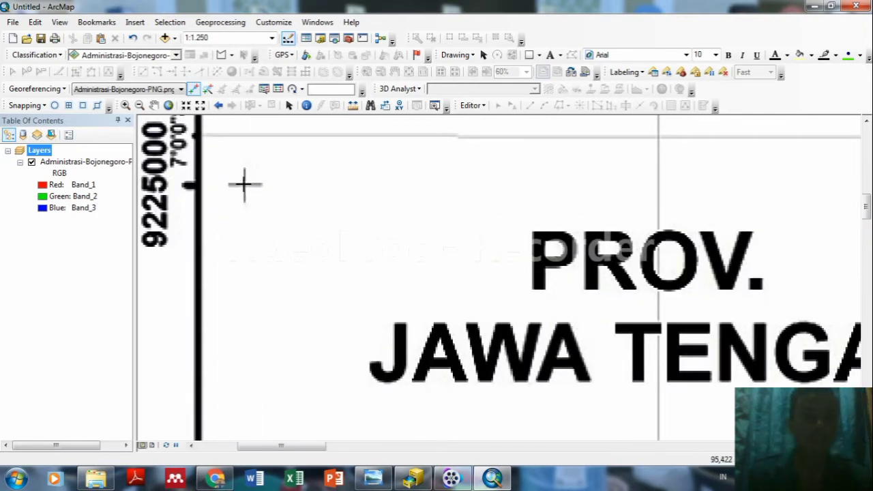
Place control point 1 on the upper-left grid tick with target X 545000 and the tick's northing.
click(244, 184)
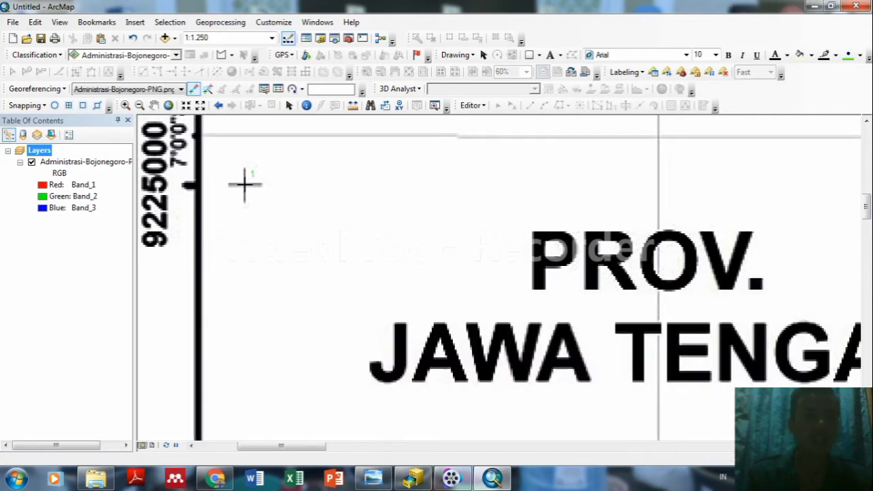
right_click(244, 184)
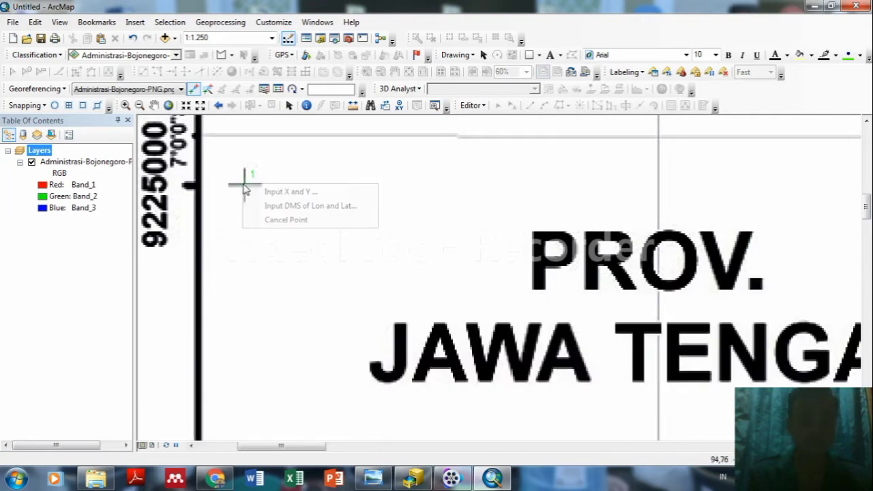
click(278, 193)
key(BackSpace)
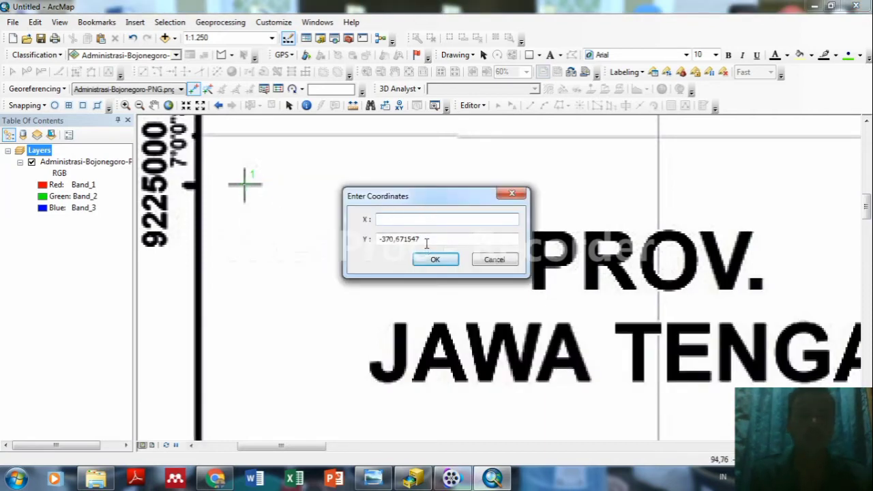
key(BackSpace)
key(BackSpace)
key(BackSpace)
key(BackSpace)
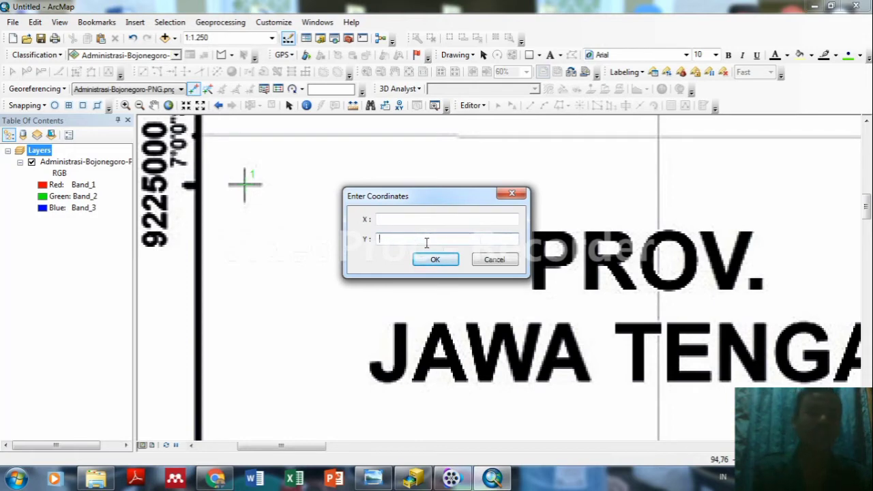
click(402, 220)
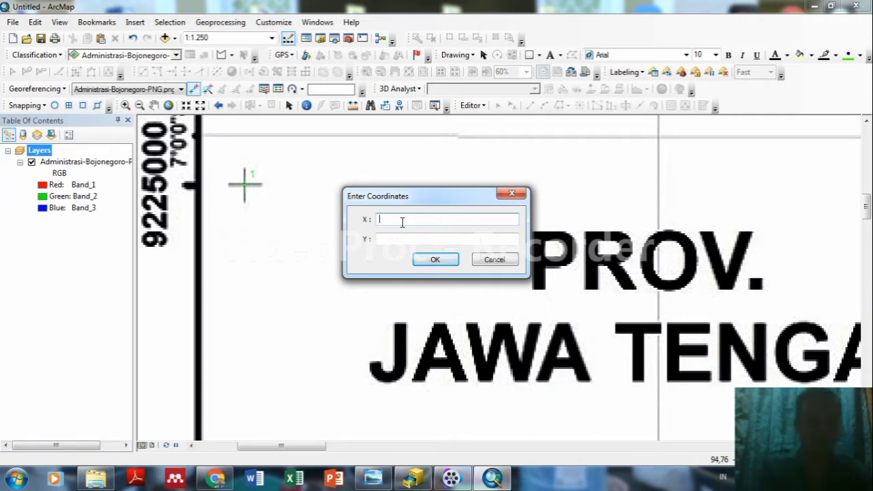
text(5450)
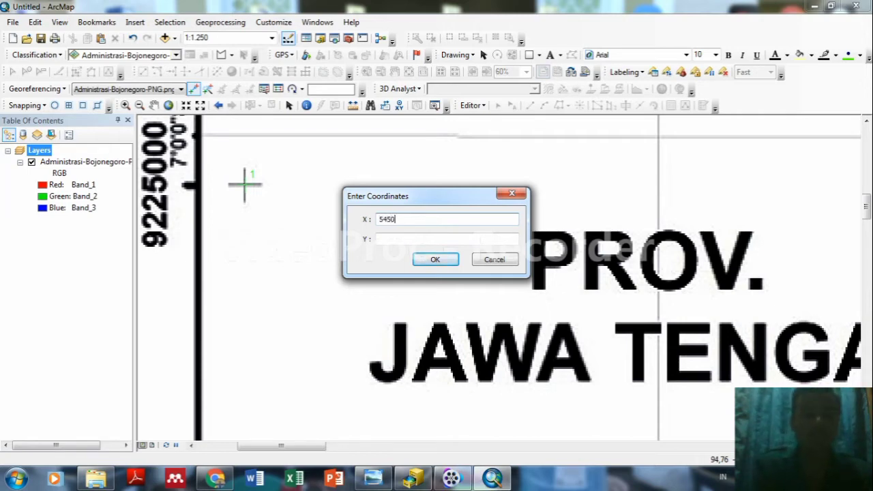
text(00)
click(398, 239)
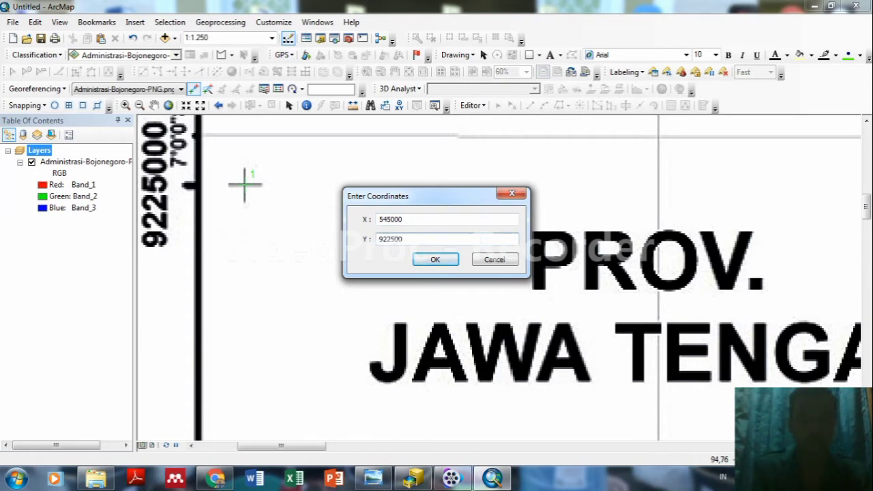
click(429, 261)
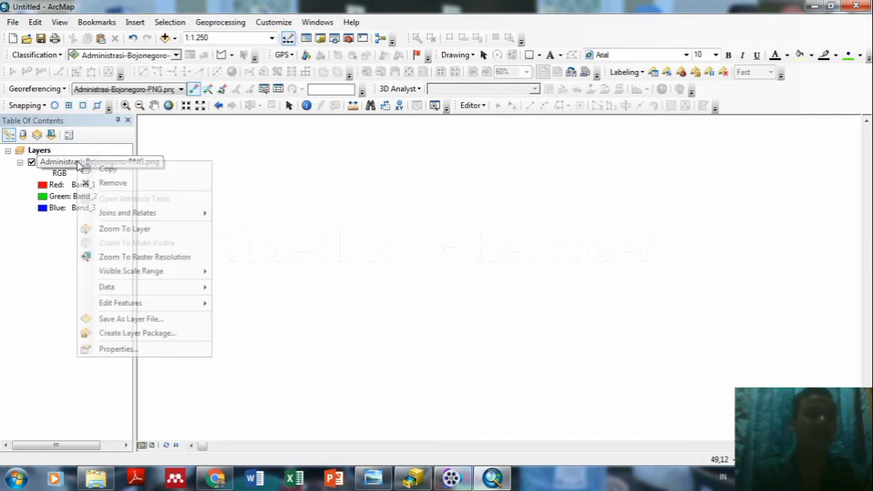
Zoom to the full Bojonegoro raster, then zoom into the top-right grid intersection.
right_click(79, 166)
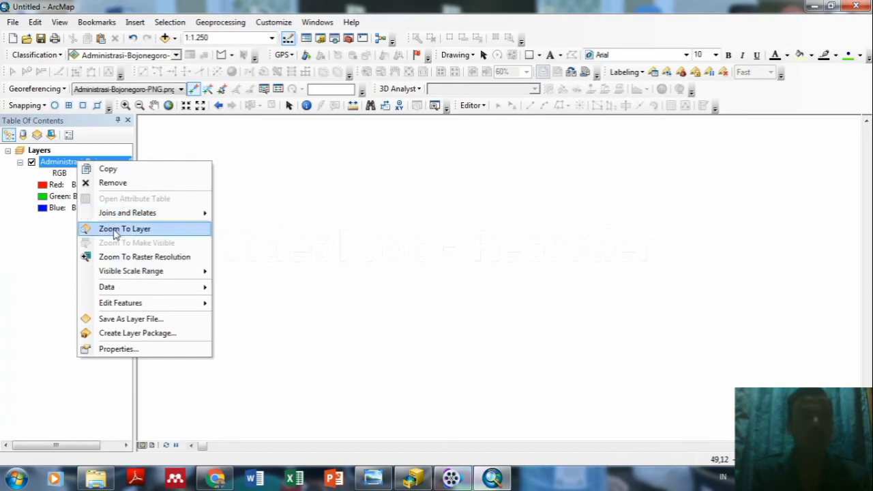
click(116, 230)
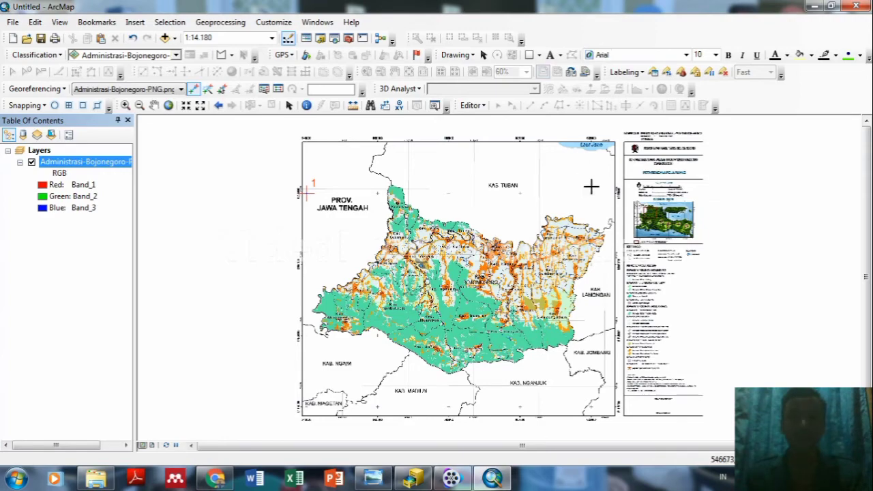
scroll(591, 185, down, 8)
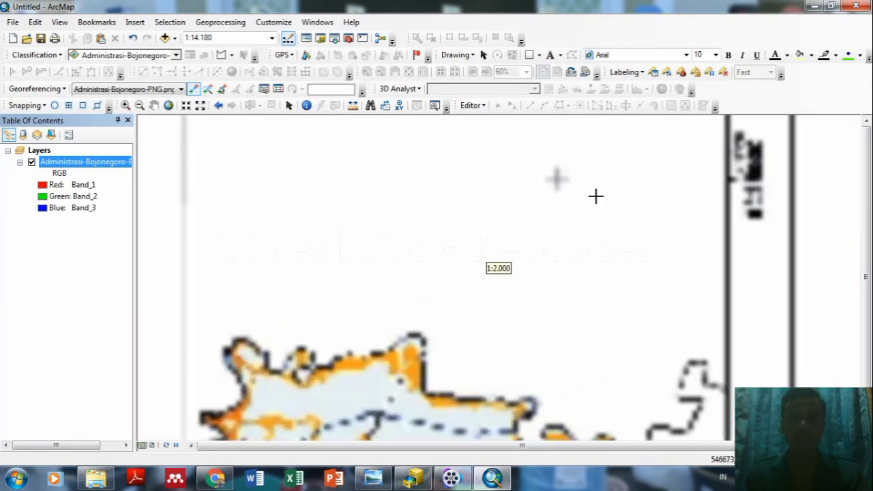
scroll(596, 197, down, 2)
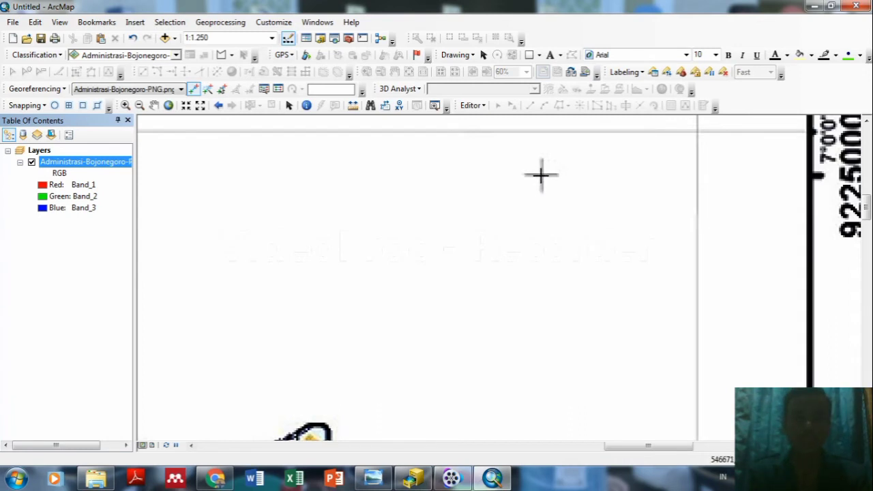
scroll(541, 175, down, 2)
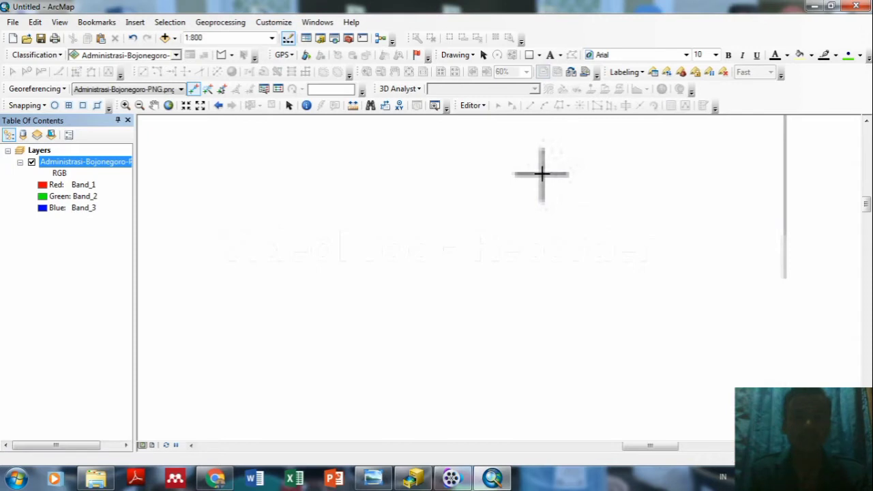
Place control point 2 on the top-right grid corner and enter map coordinates 625000, 9225000.
click(541, 174)
right_click(541, 173)
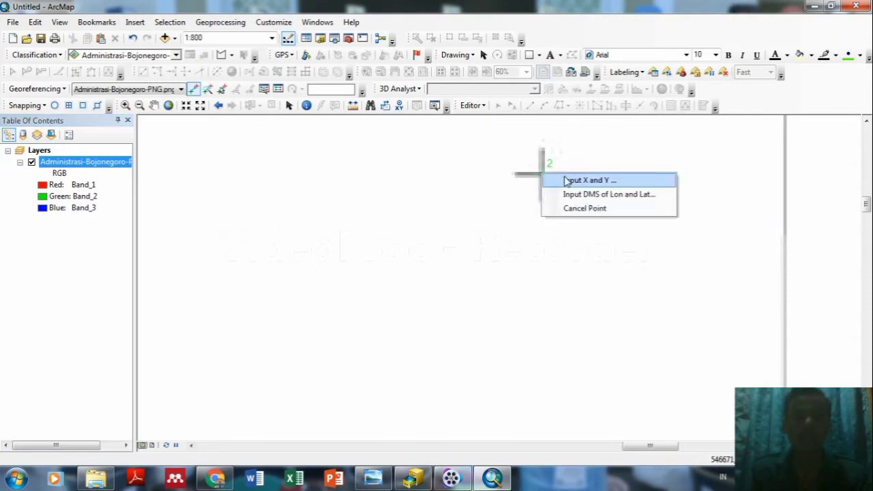
click(569, 180)
key(BackSpace)
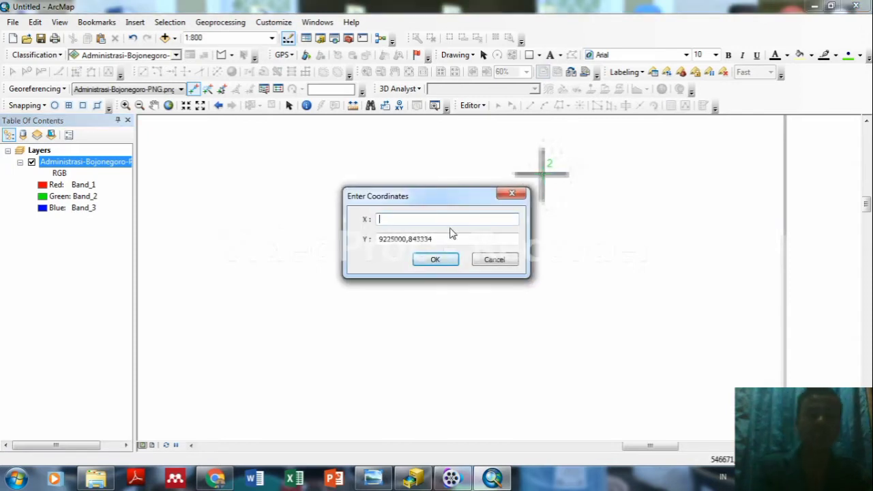
click(447, 238)
key(BackSpace)
key(BackSpace)
key(BackSpace)
key(BackSpace)
key(BackSpace)
key(BackSpace)
key(BackSpace)
key(BackSpace)
key(BackSpace)
key(BackSpace)
key(BackSpace)
key(BackSpace)
key(BackSpace)
key(BackSpace)
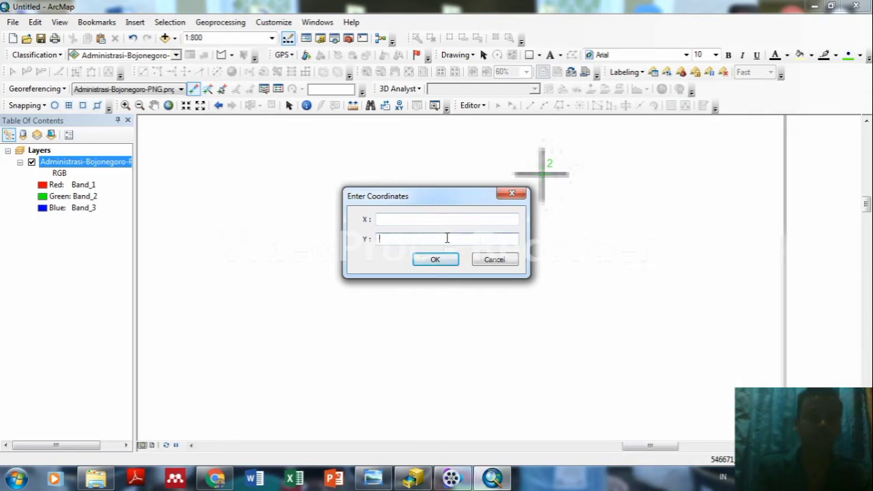
click(416, 222)
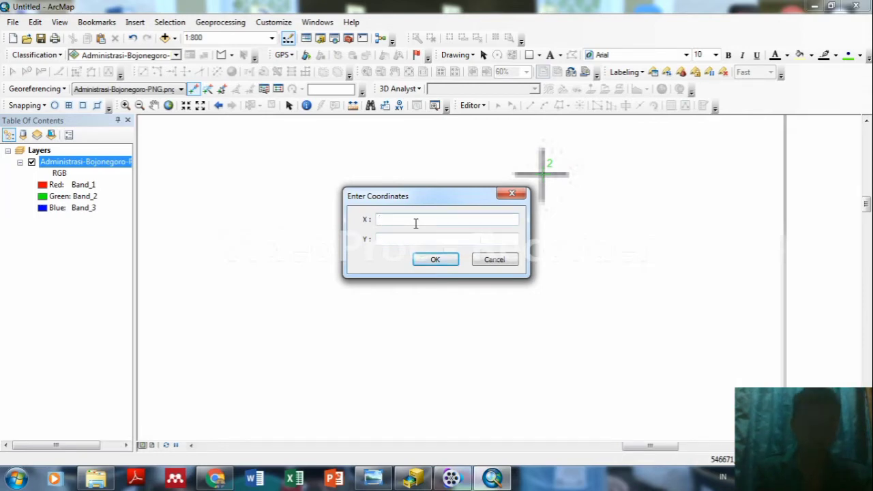
text(625)
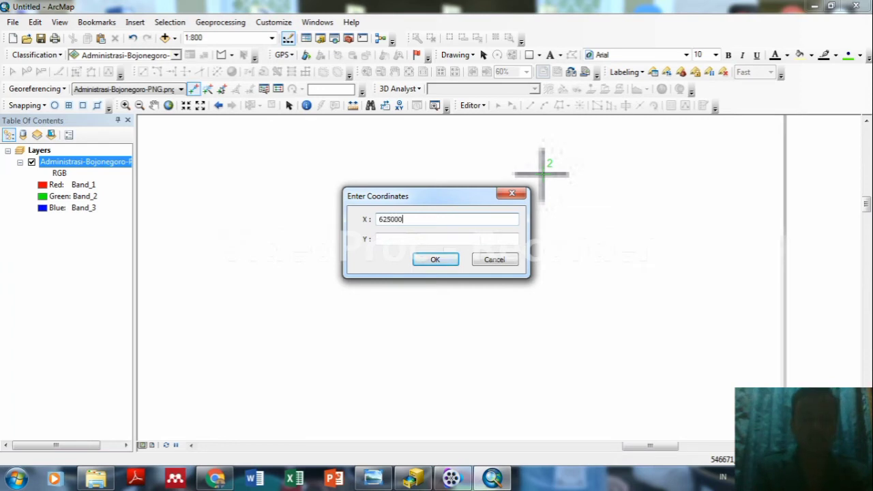
text(000)
click(413, 244)
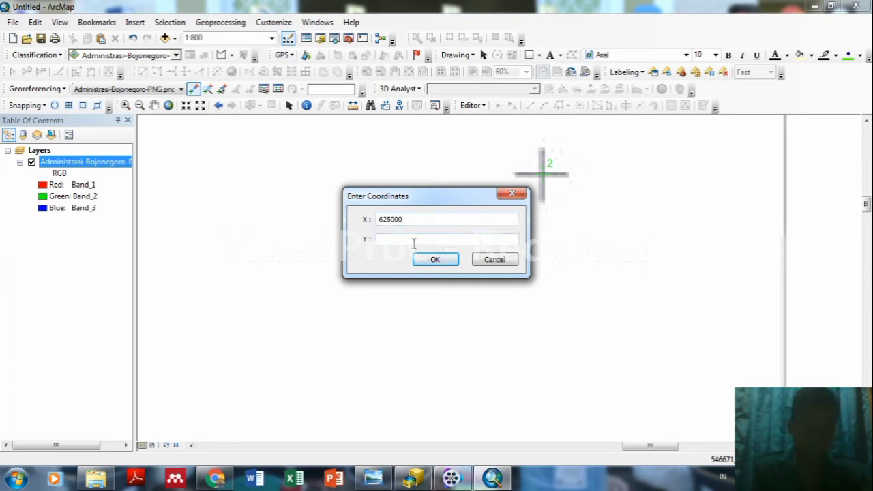
text(92)
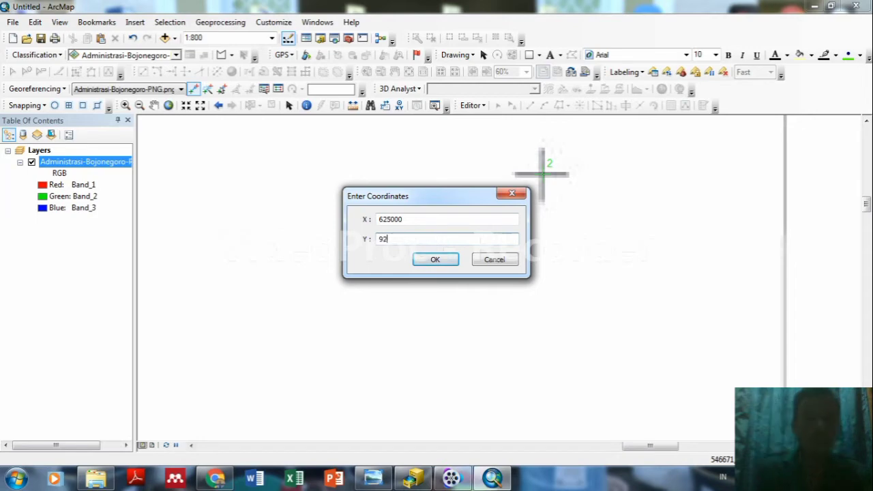
text(2500)
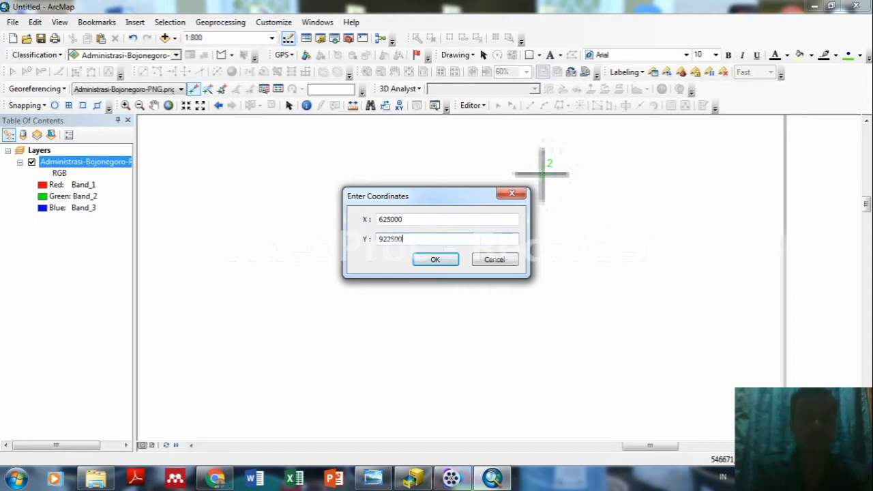
text(0)
click(439, 262)
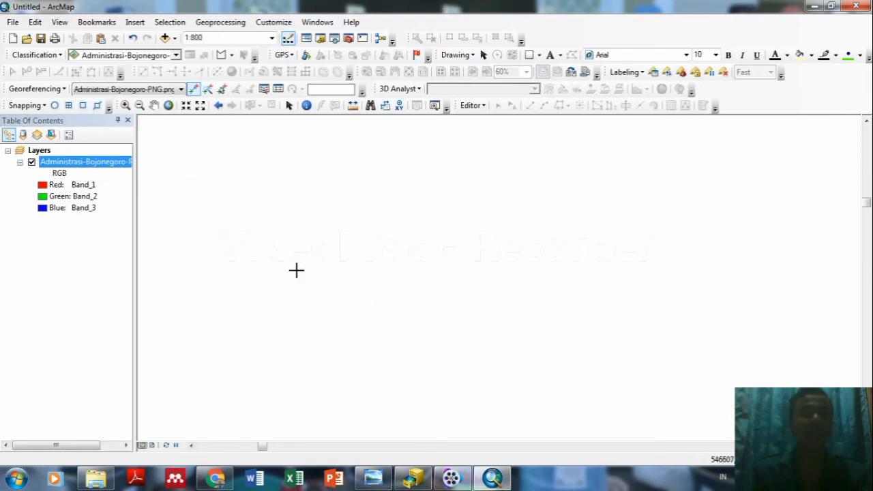
Zoom to the full Bojonegoro image, then zoom to about 1:40,000 on the lower-right 625000 / 9165000 grid crossing.
right_click(82, 166)
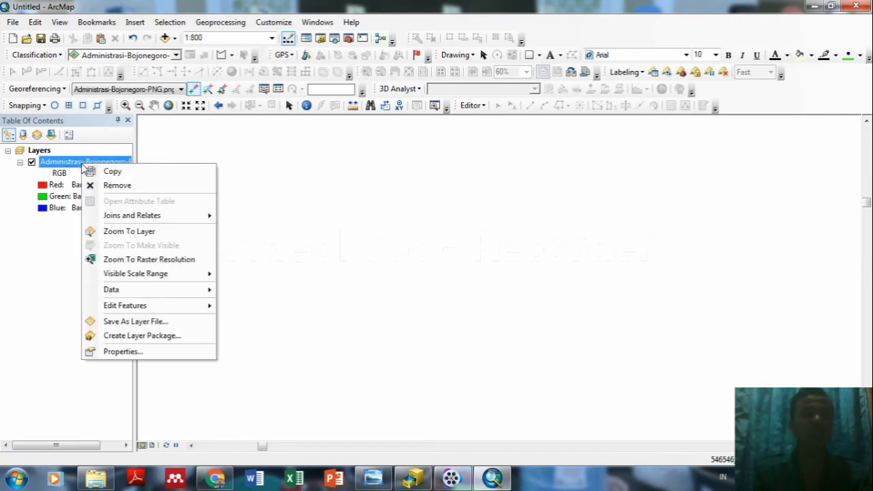
click(126, 231)
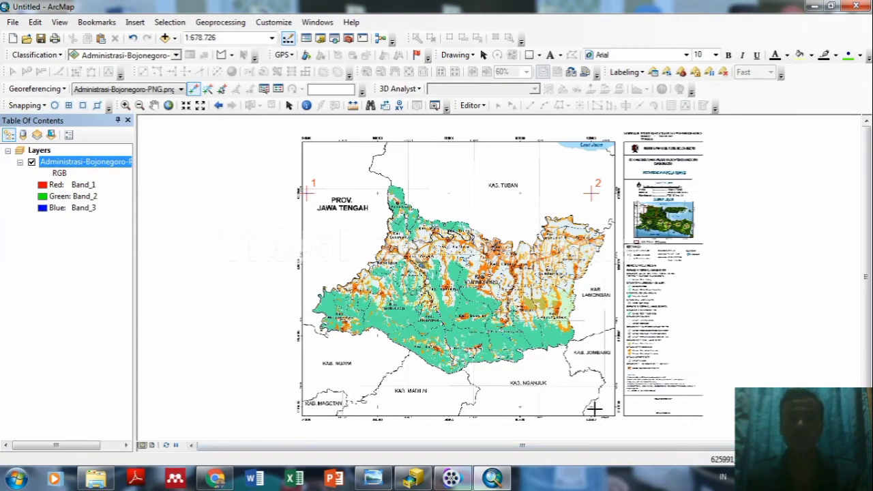
scroll(592, 412, up, 5)
scroll(592, 416, up, 2)
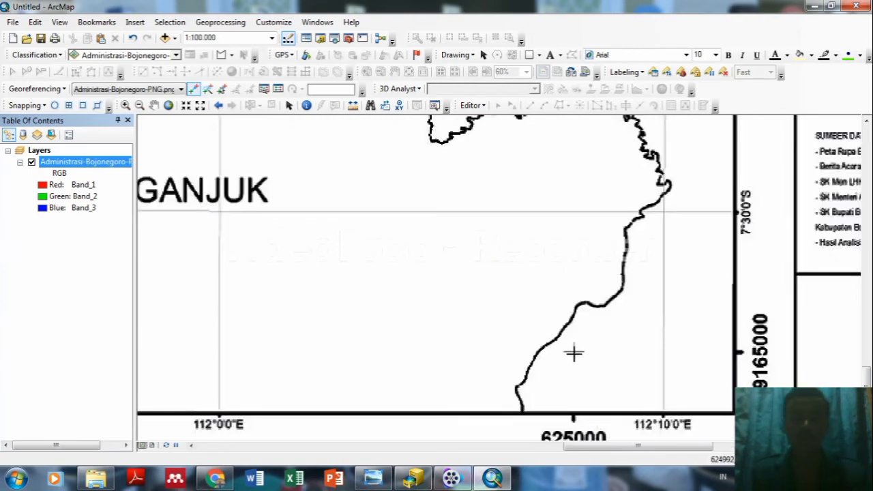
scroll(573, 353, up, 4)
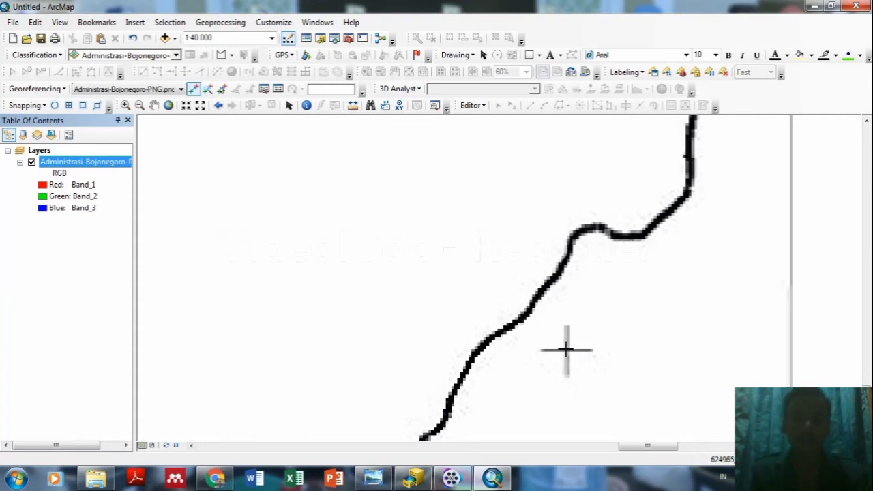
right_click(566, 350)
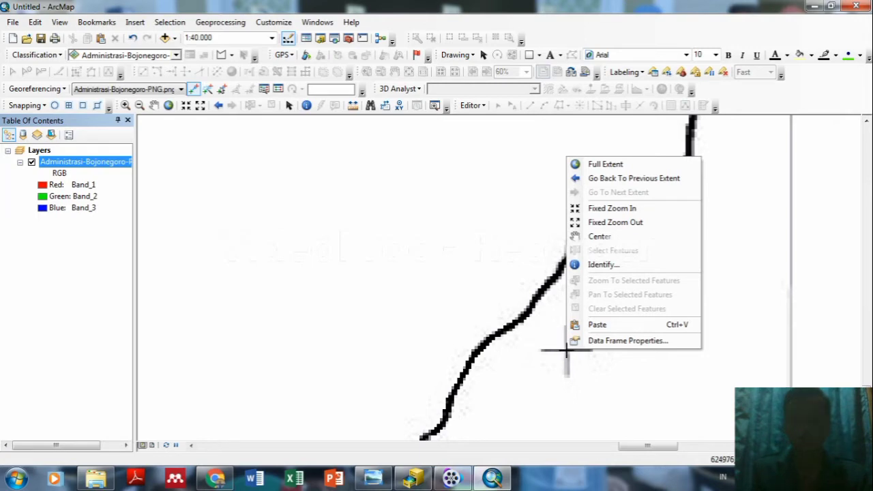
click(554, 24)
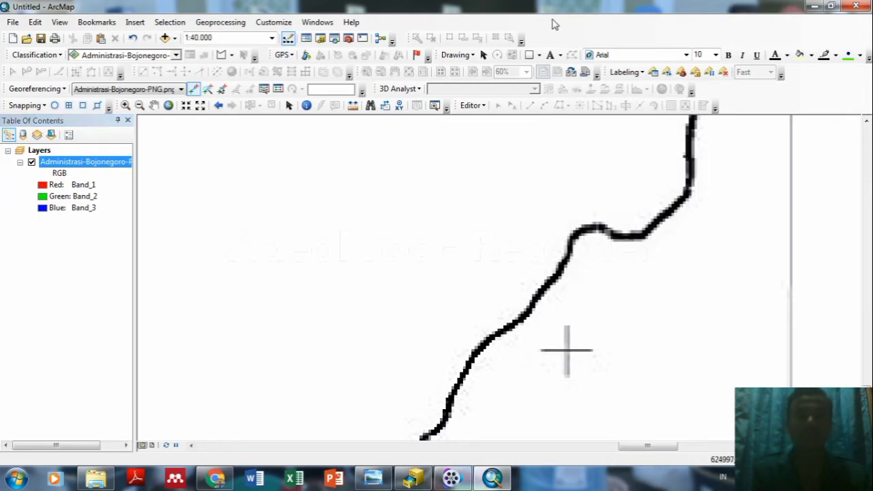
Zoom to about 1:24,000 and place control point 3 on the lower-right grid crossing.
scroll(576, 349, down, 1)
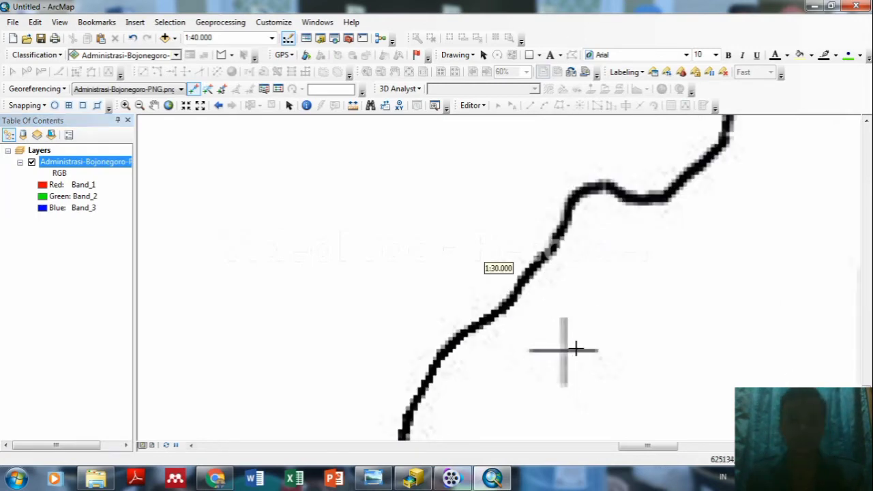
scroll(575, 349, down, 1)
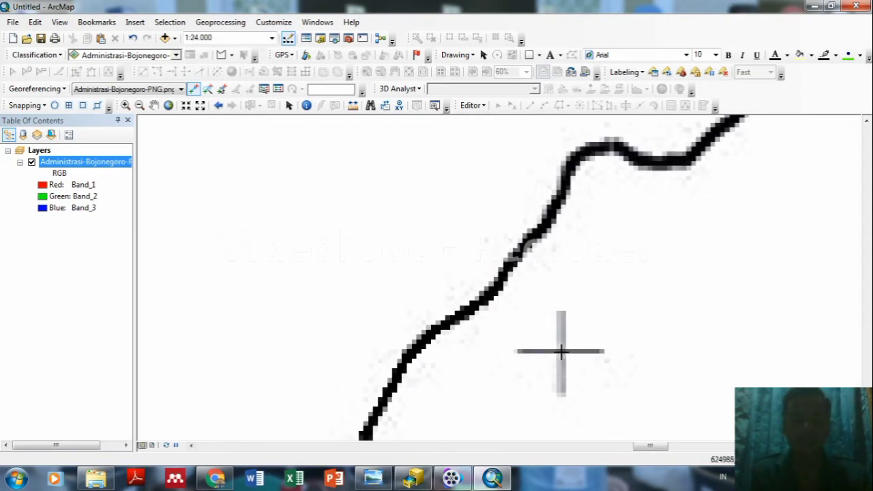
right_click(561, 351)
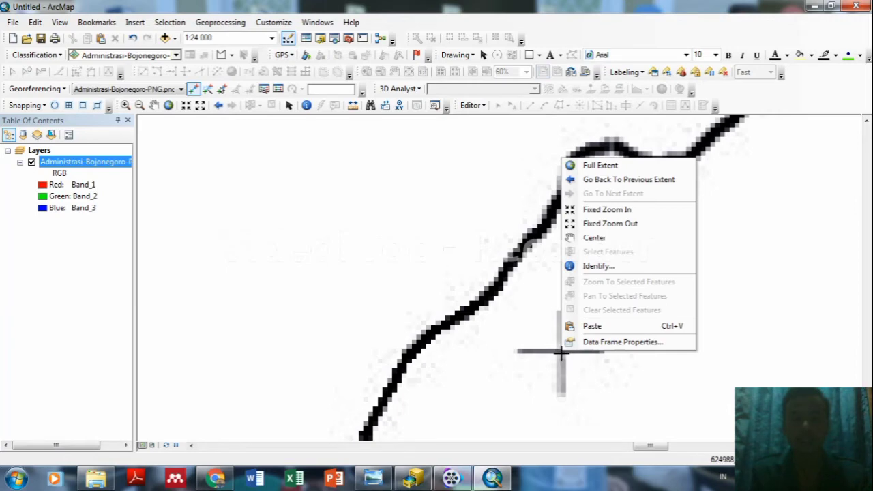
key(Escape)
click(561, 352)
Give control point 3 map coordinates X 625000, Y 9165000.
right_click(560, 351)
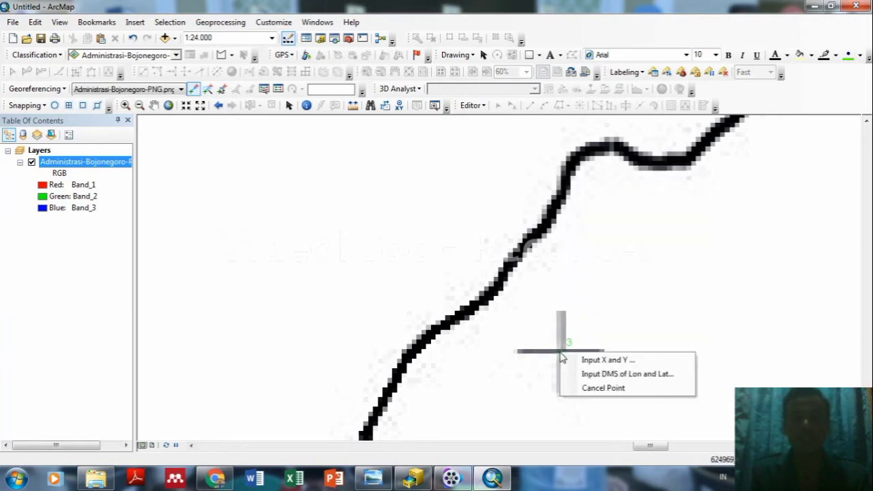
click(586, 360)
key(BackSpace)
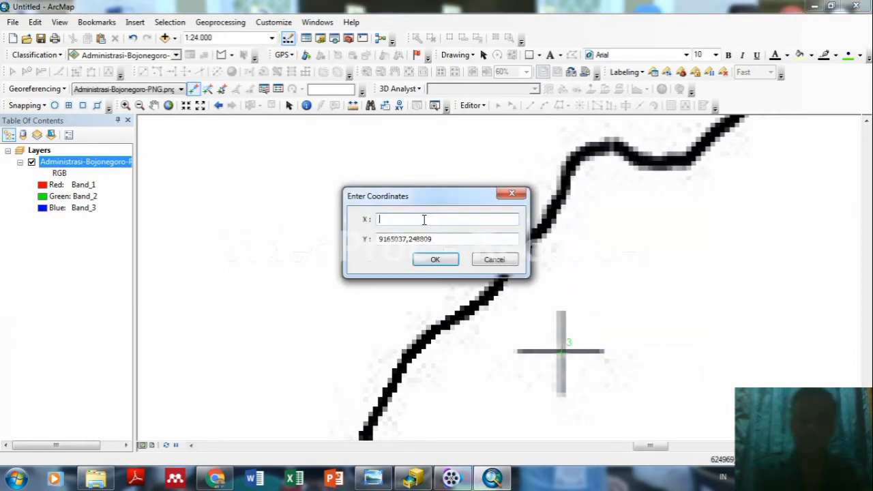
click(437, 237)
key(BackSpace)
key(BackSpace)
key(BackSpace)
key(BackSpace)
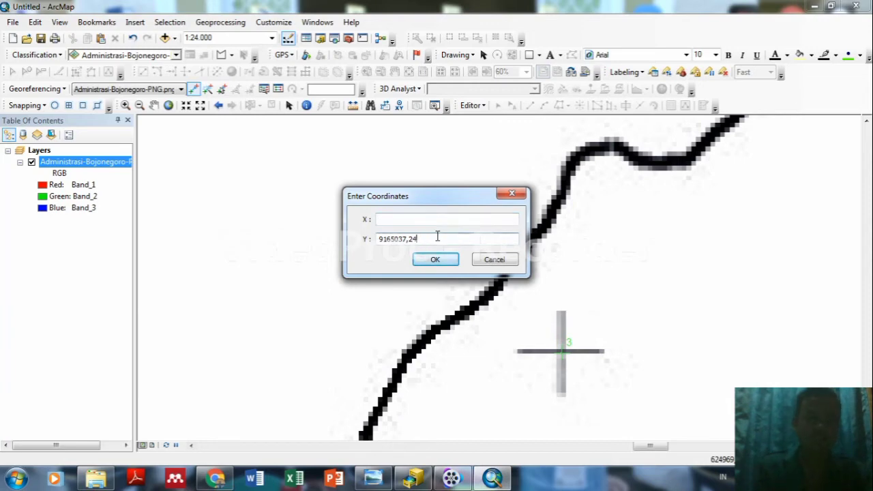
key(BackSpace)
key(BackSpace)
key(BackSpace)
key(BackSpace)
key(BackSpace)
key(BackSpace)
key(BackSpace)
key(BackSpace)
key(BackSpace)
key(BackSpace)
click(405, 219)
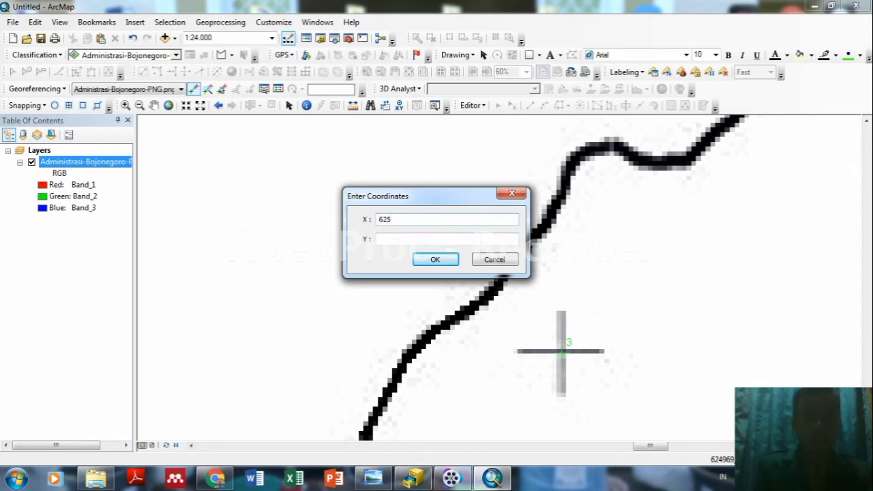
click(408, 239)
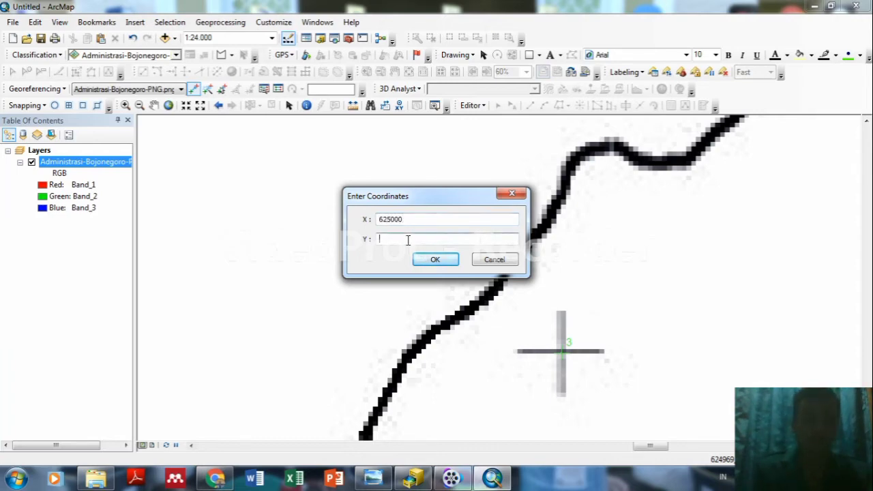
text(9)
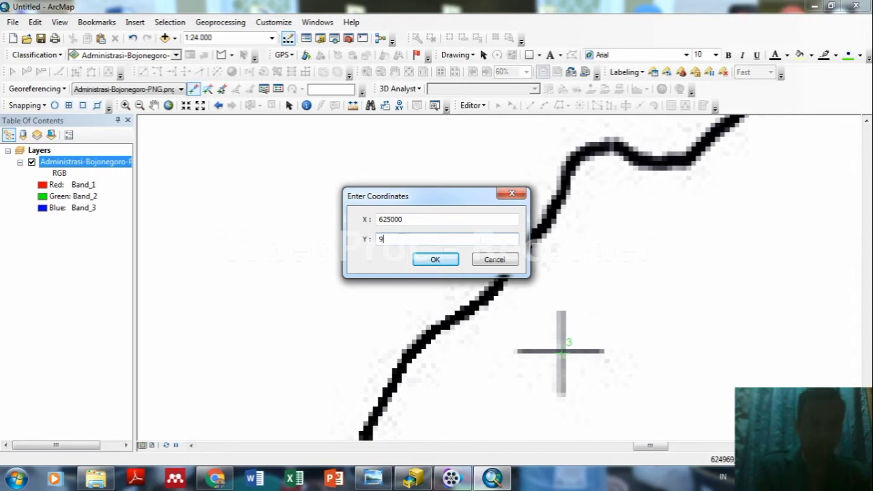
text(165)
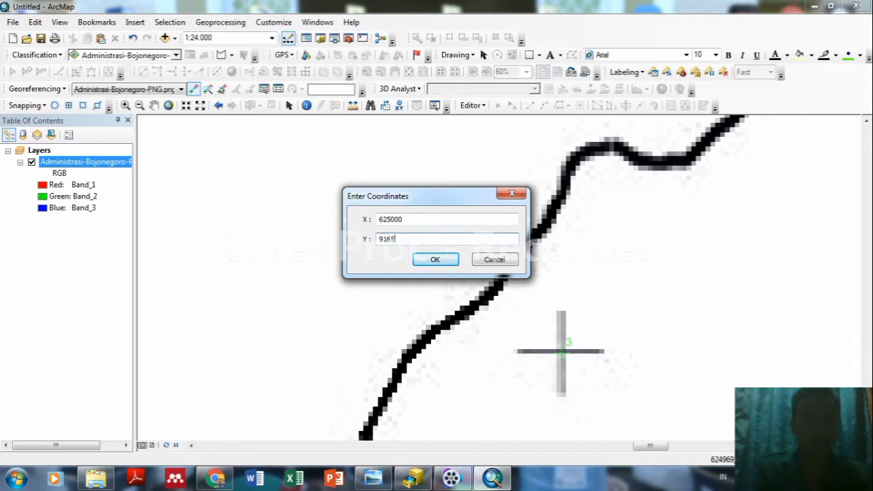
text(000)
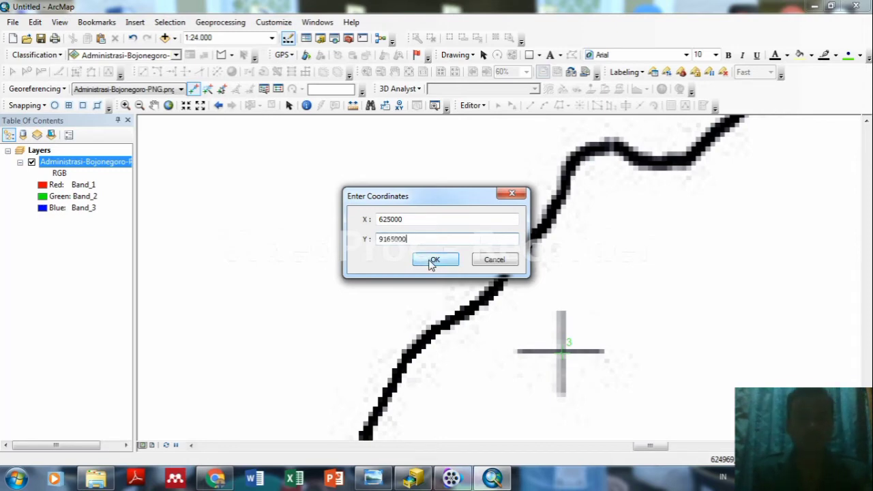
click(429, 259)
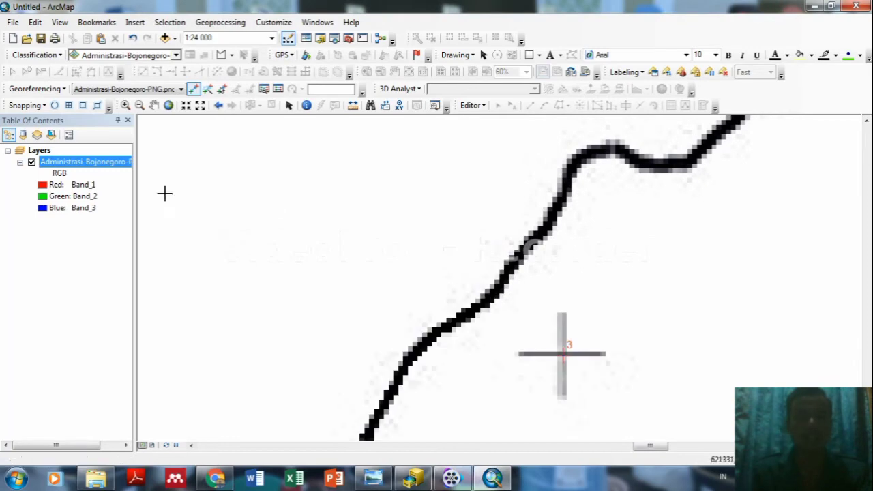
Zoom to the whole Bojonegoro layer, then to about 1:25,000 on the lower-left grid corner near KAB. MAGETAN.
right_click(96, 163)
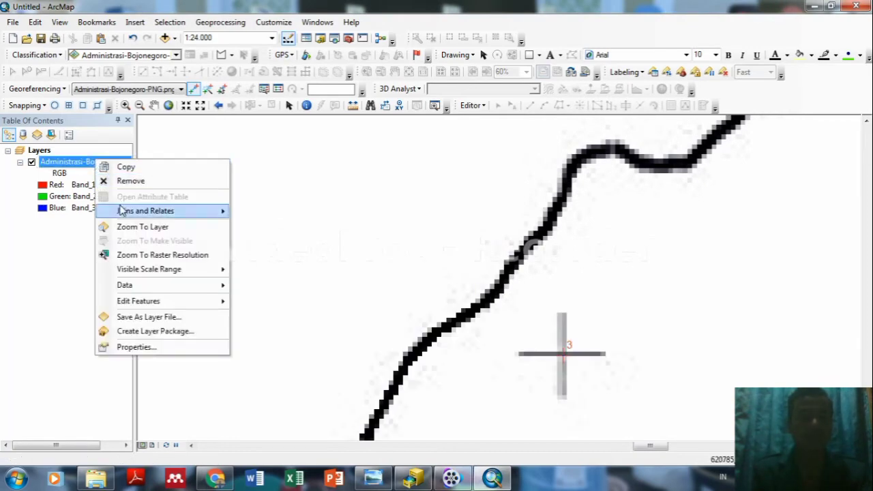
click(139, 227)
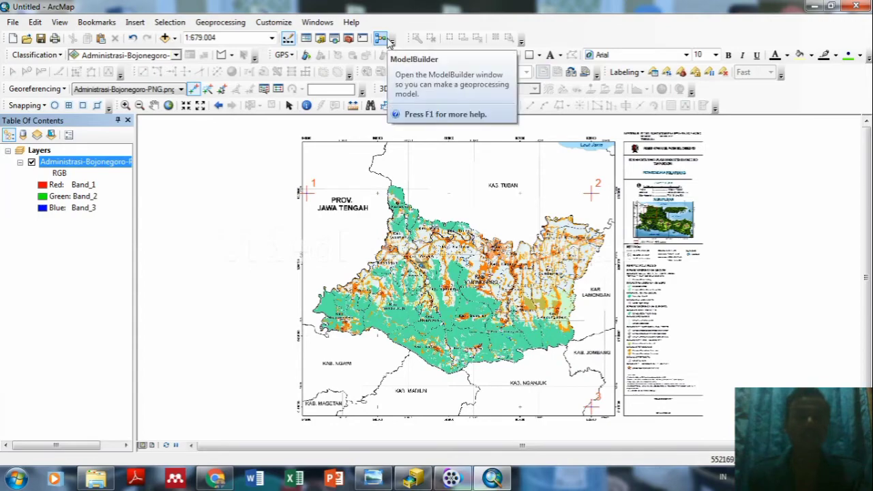
scroll(355, 413, down, 4)
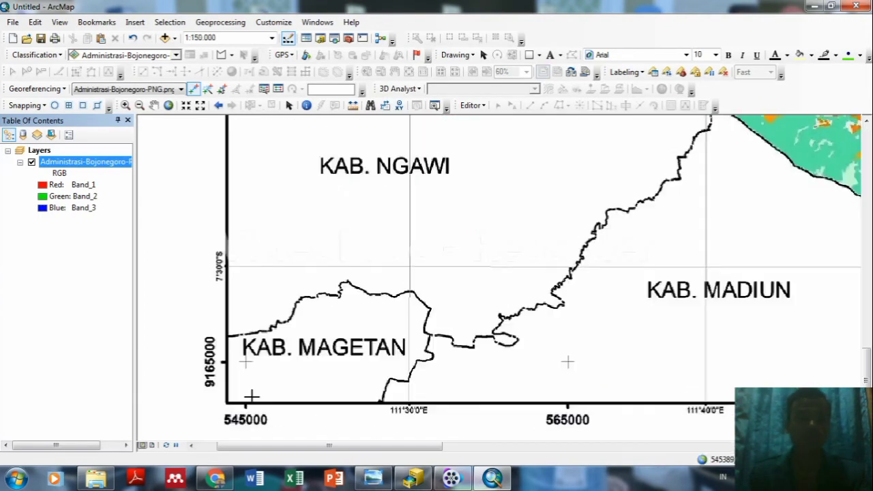
scroll(253, 370, down, 2)
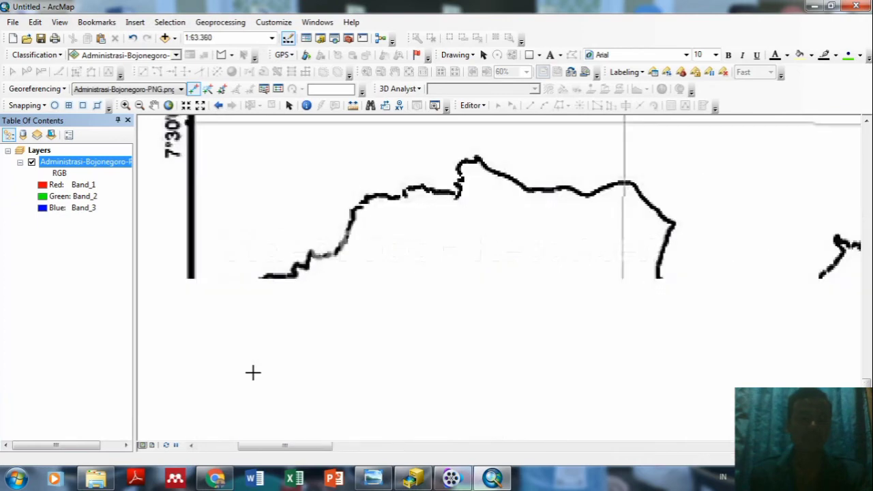
scroll(253, 371, down, 1)
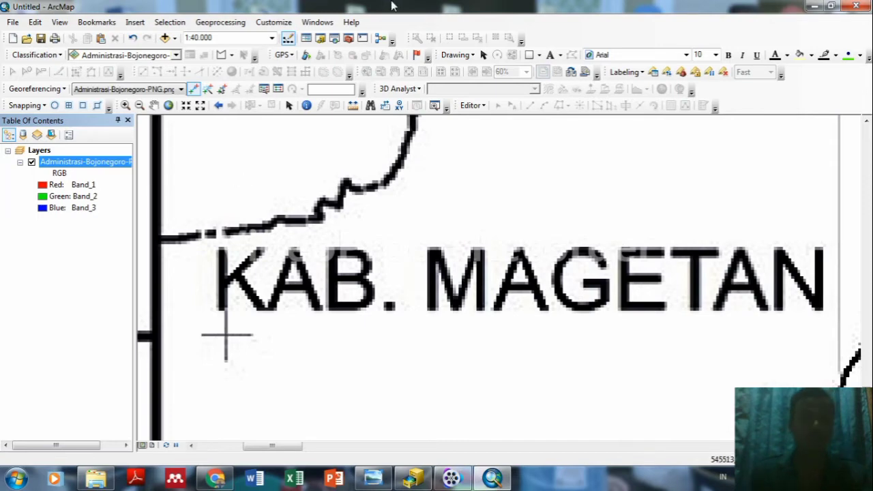
scroll(275, 402, down, 1)
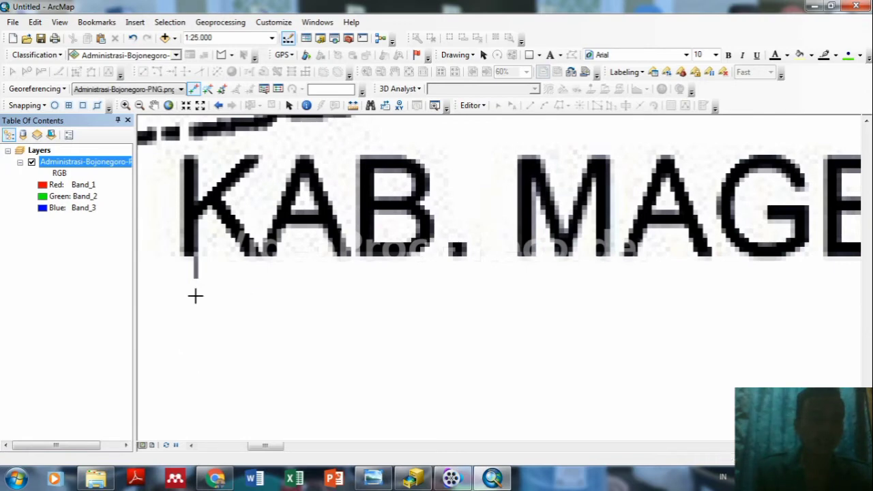
Place control point 4 on the lower-left grid corner with map coordinates X 545000, Y 9165000.
click(195, 296)
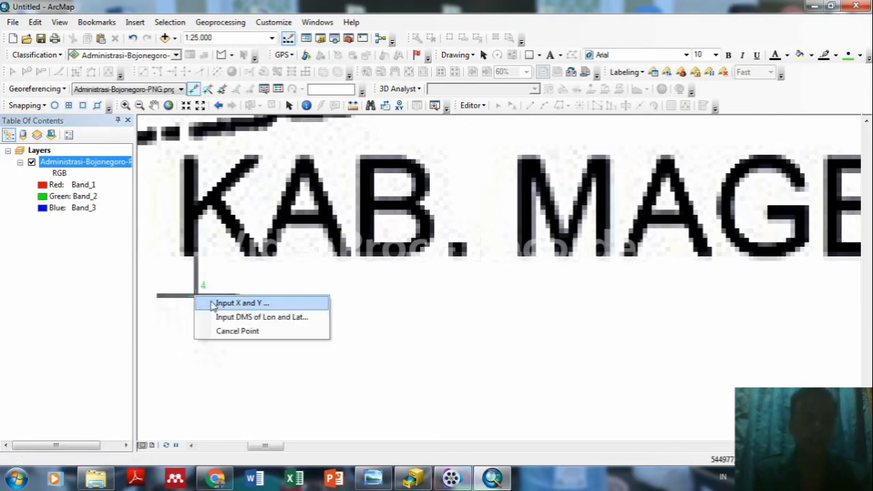
click(223, 304)
key(BackSpace)
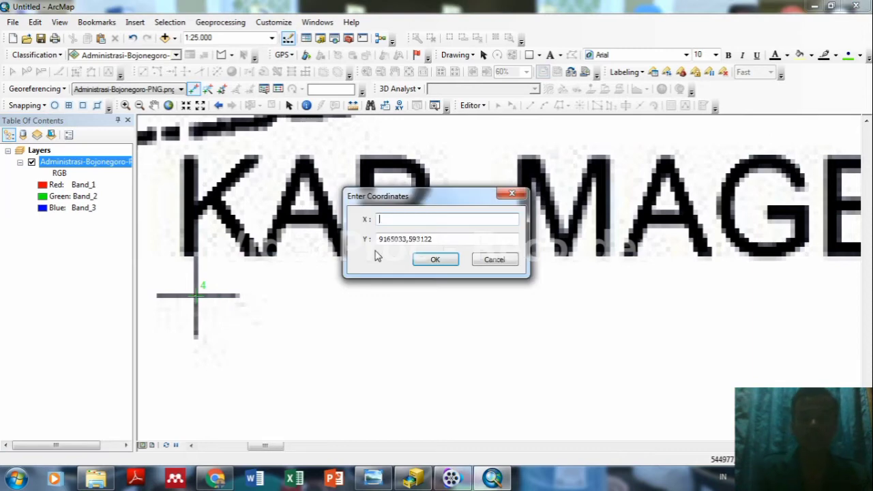
click(440, 238)
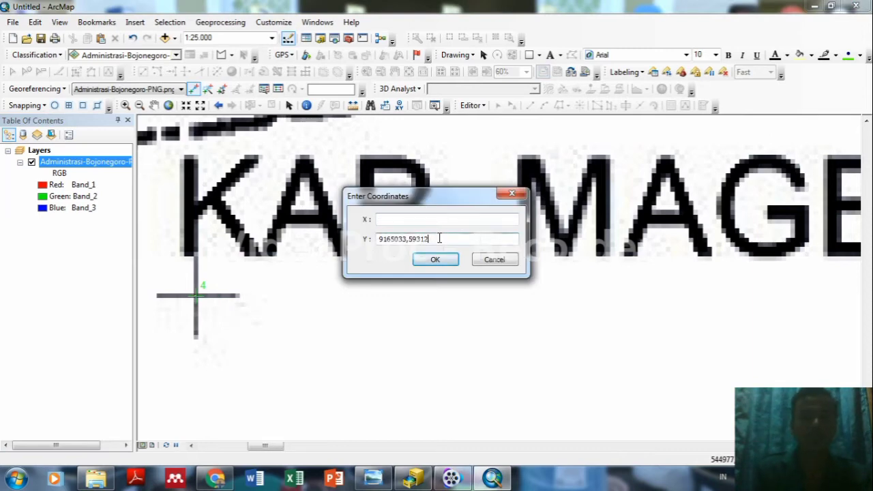
key(BackSpace)
key(BackSpace)
key(BackSpace)
key(BackSpace)
key(BackSpace)
key(BackSpace)
key(BackSpace)
key(BackSpace)
key(BackSpace)
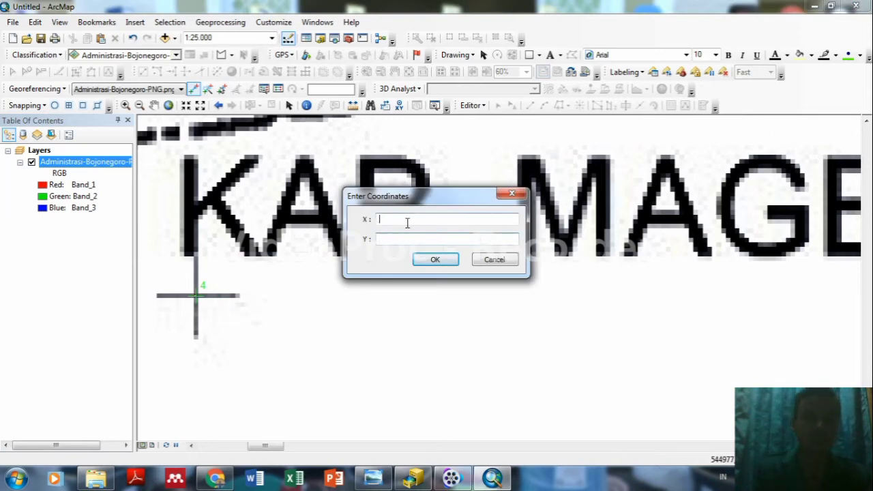
click(407, 222)
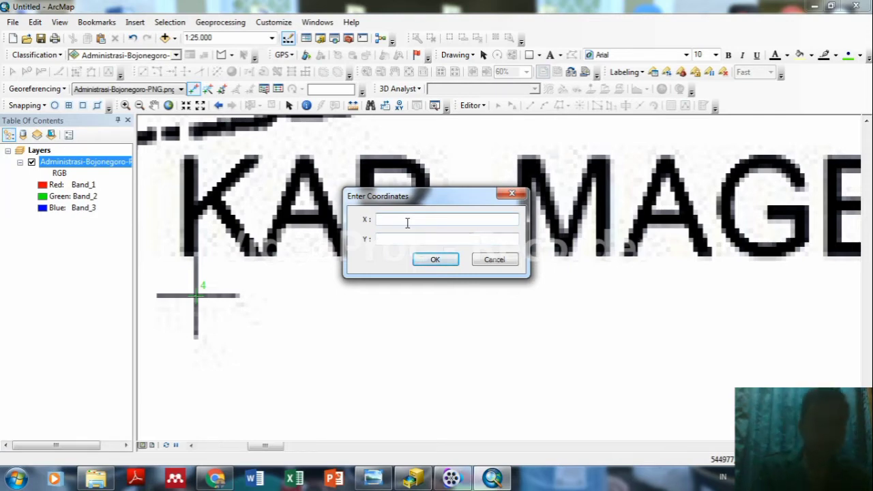
text(545000)
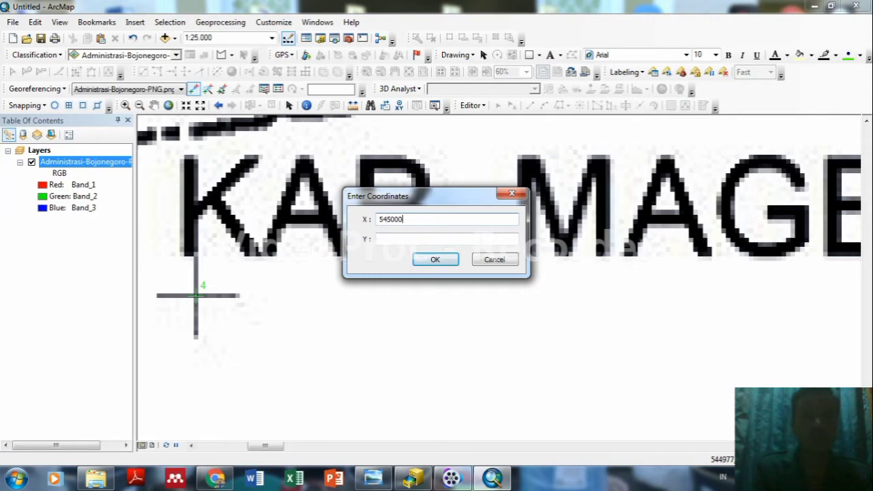
click(407, 239)
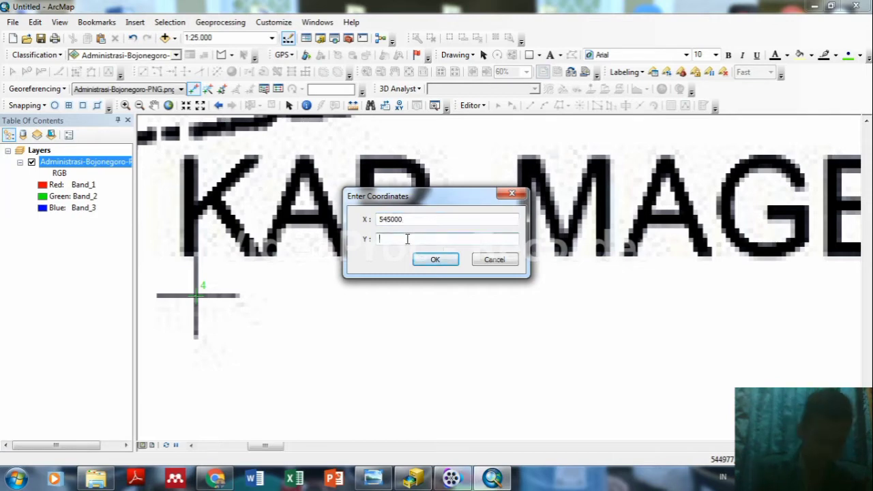
text(9160)
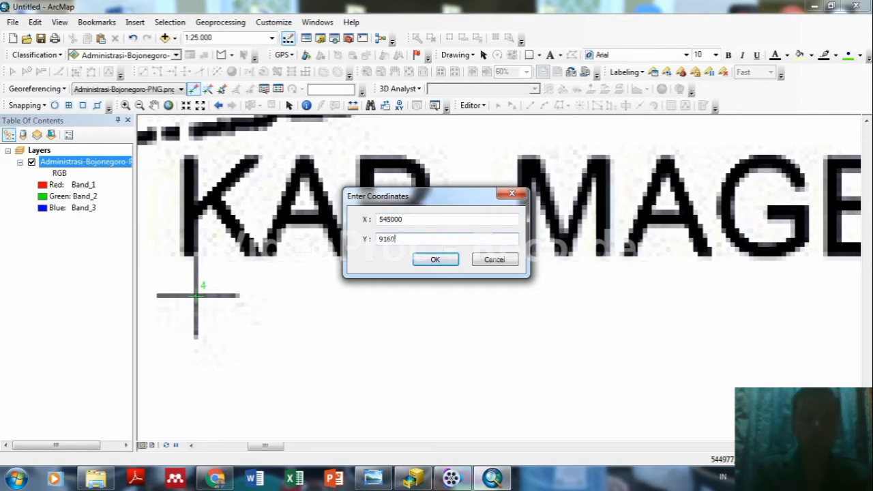
text(00)
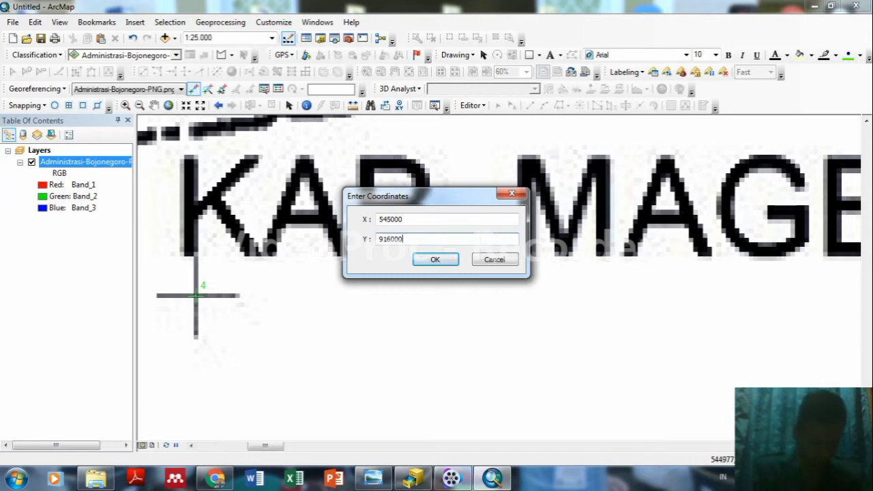
key(BackSpace)
key(BackSpace)
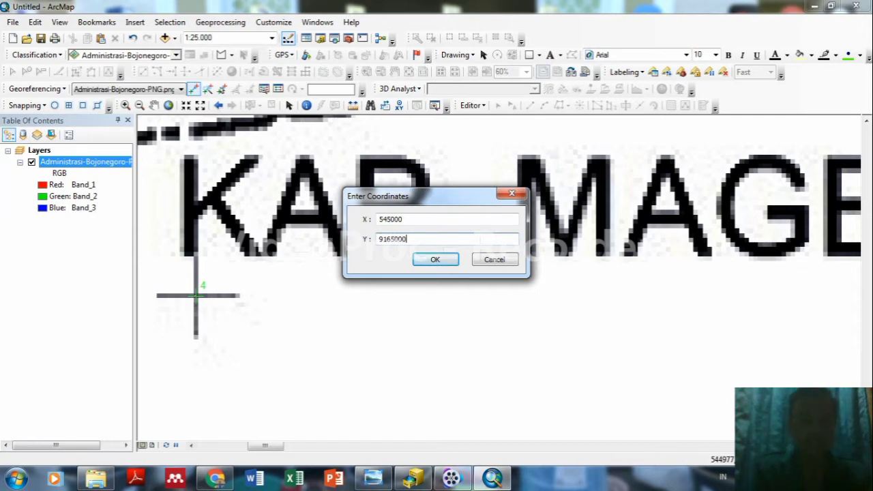
click(432, 260)
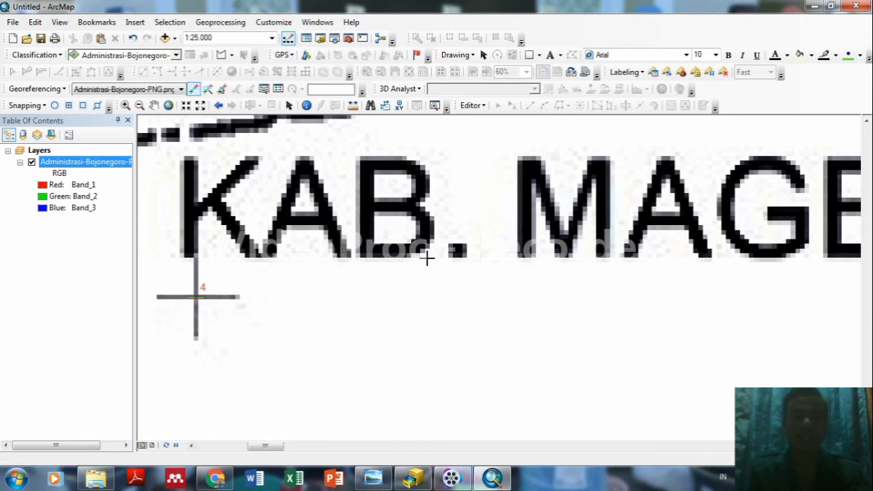
Zoom to the Administrasi-Bojonegoro layer to see all four control points.
right_click(107, 164)
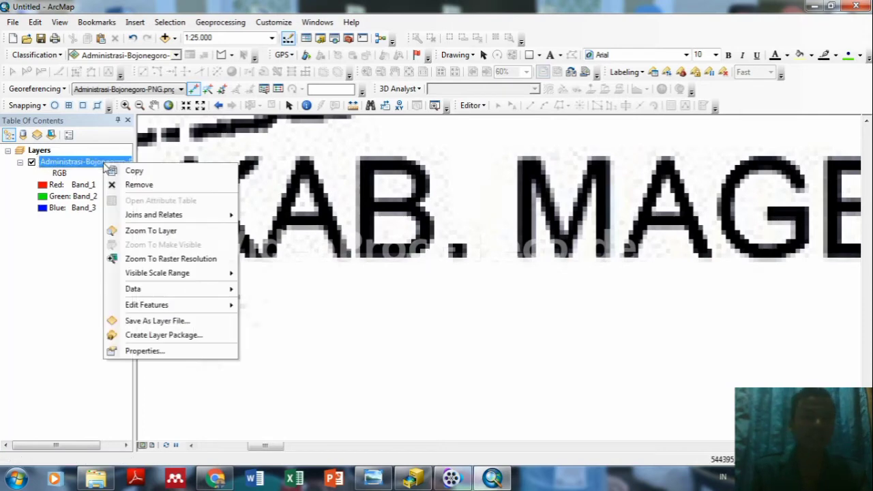
click(154, 232)
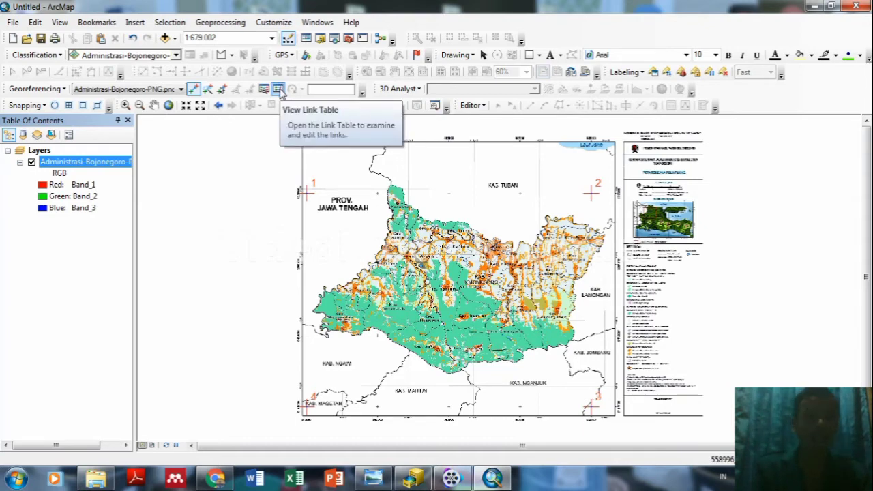
click(278, 90)
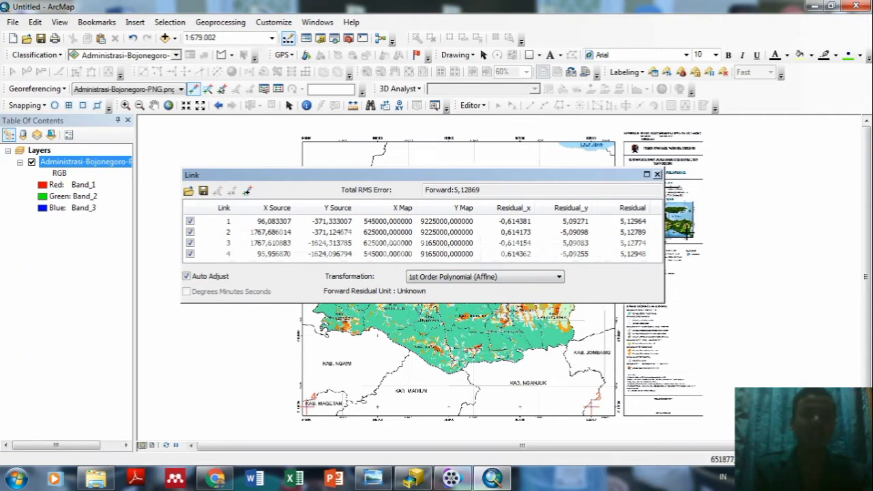
click(657, 174)
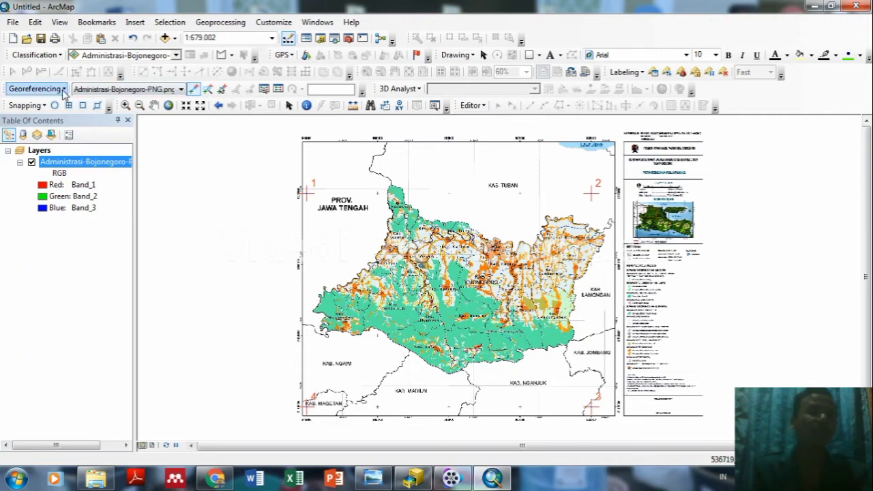
Apply Update Georeferencing to the Bojonegoro image and switch to the Pan tool.
click(62, 89)
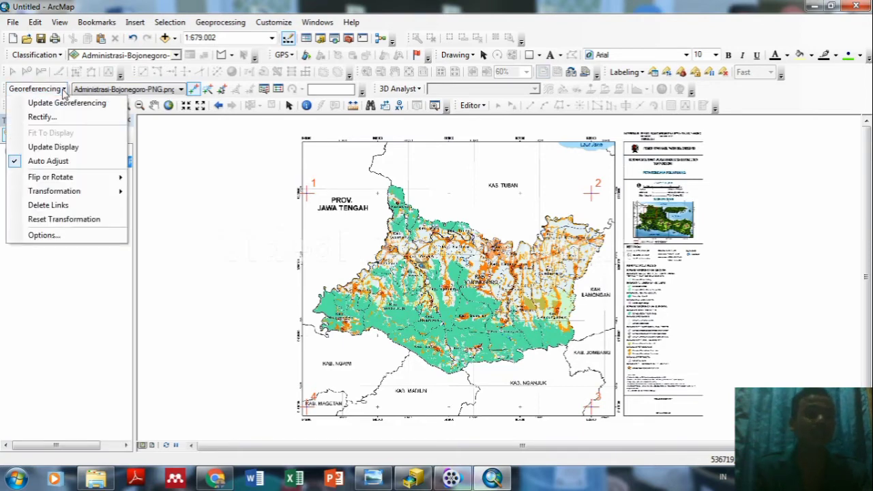
click(67, 103)
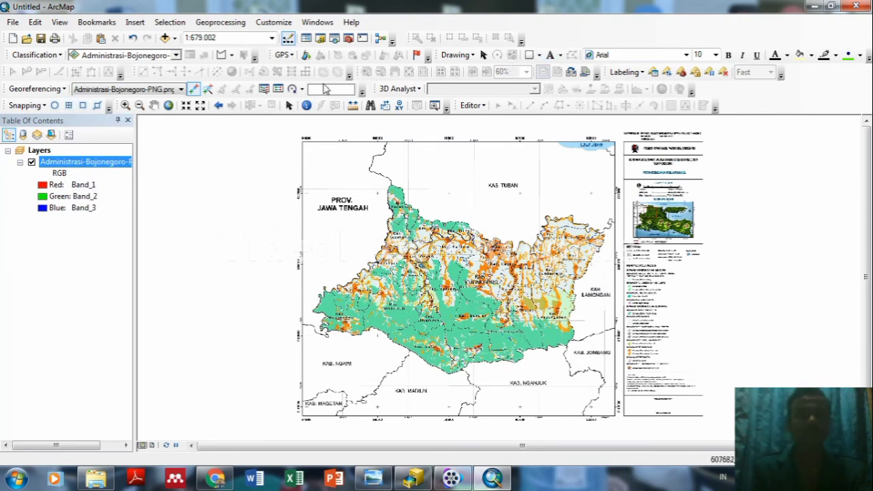
click(154, 106)
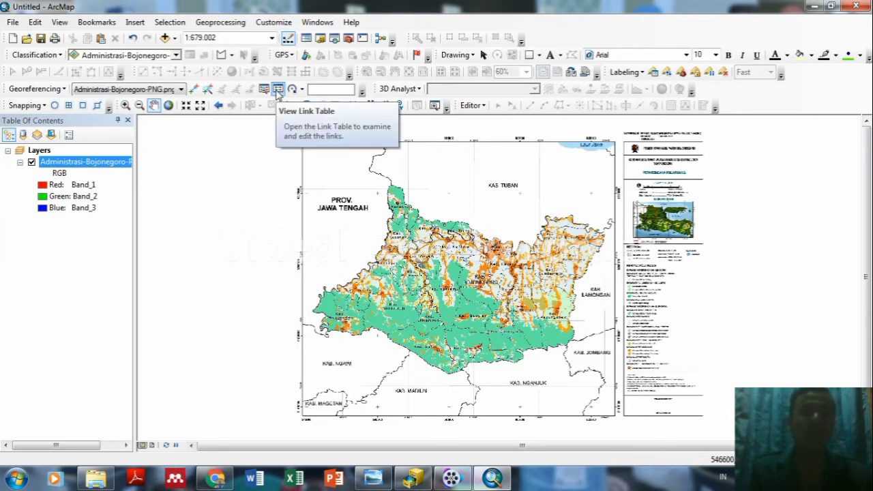
Review the four links in the link table under 1st Order Polynomial (Affine), then minimize ArcMap.
click(278, 92)
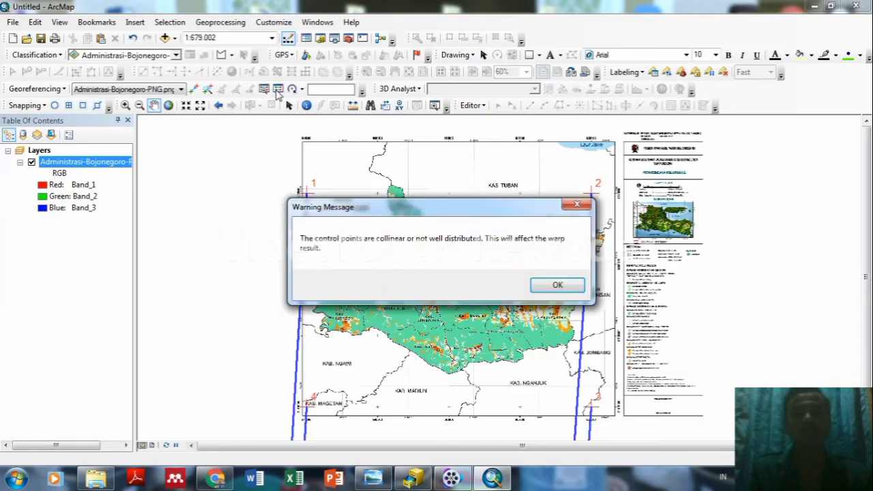
click(570, 286)
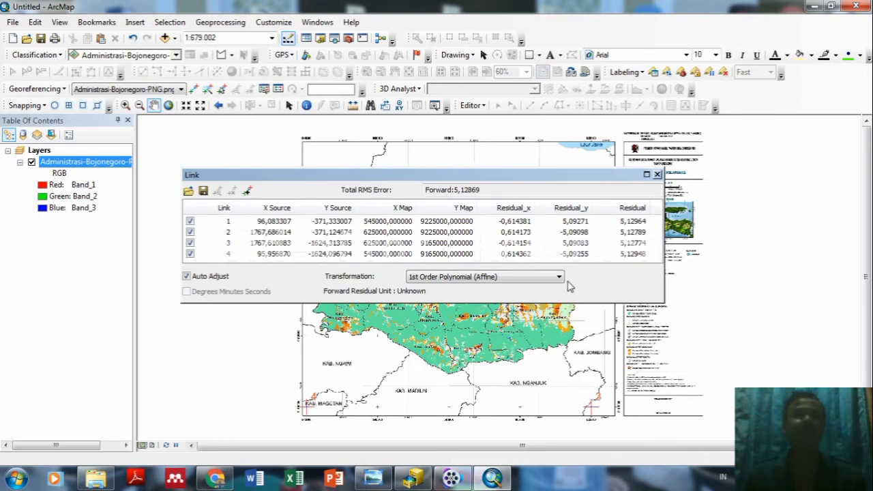
click(503, 480)
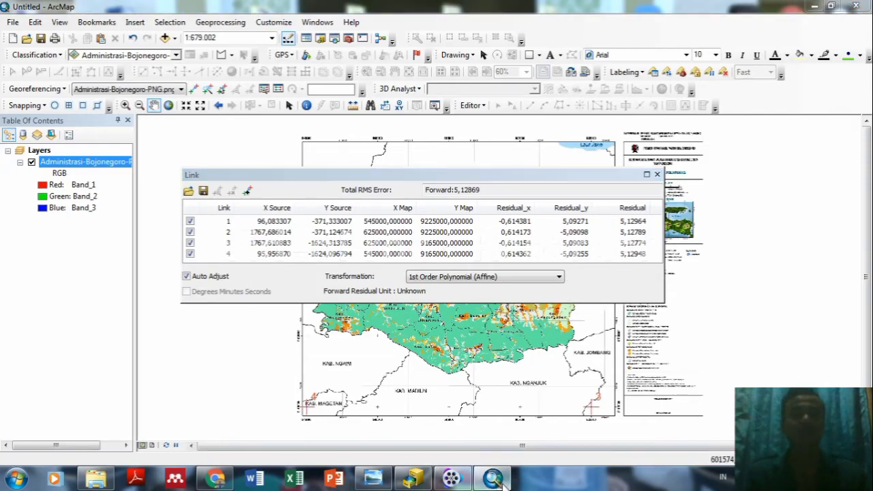
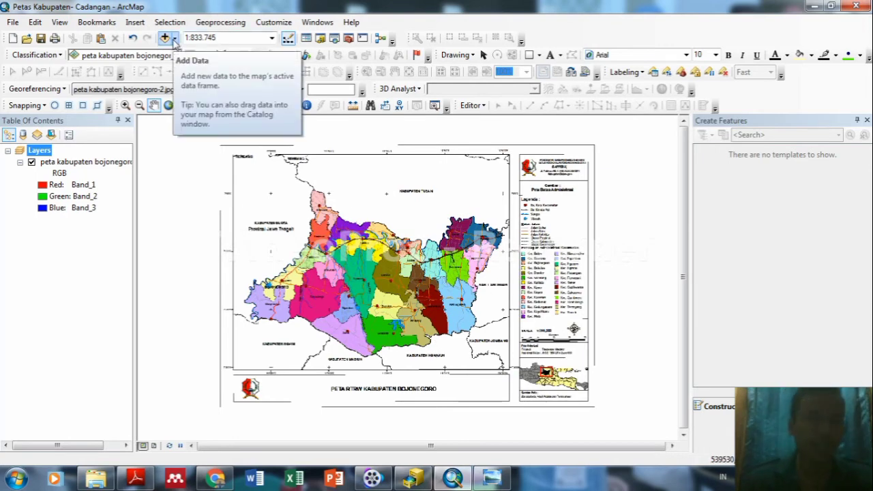
Add the IG_Dasar dataset from KABUPATEN BOJONEGORO.mdb to the map.
click(174, 38)
click(189, 54)
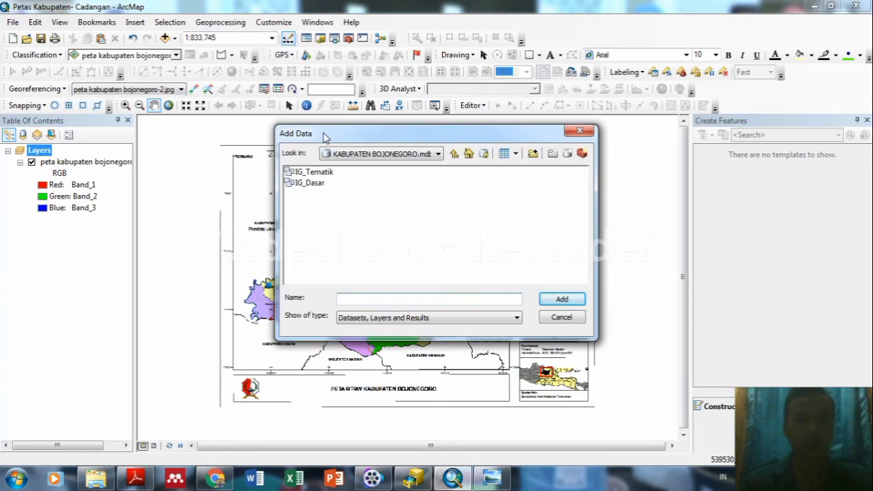
click(438, 154)
scroll(450, 218, down, 1)
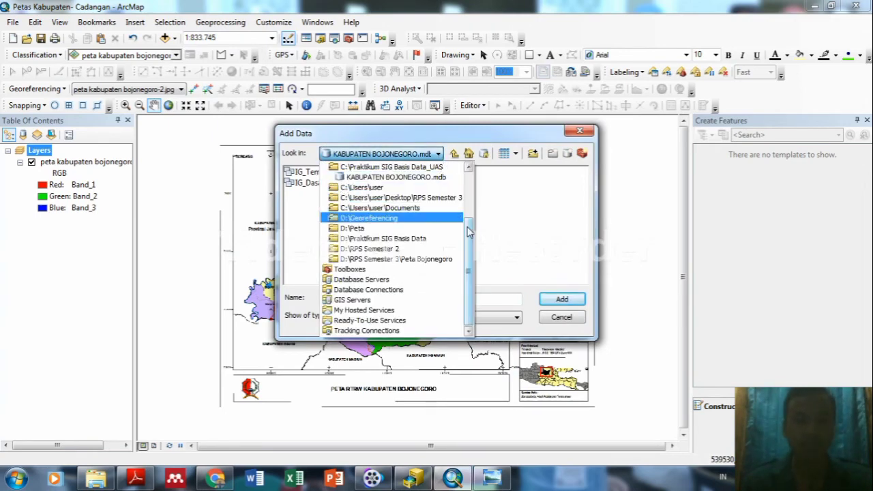
scroll(468, 232, up, 1)
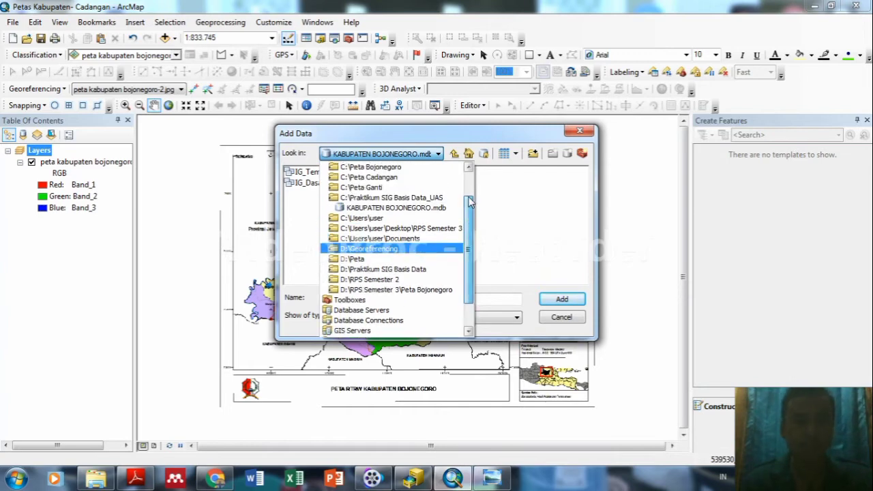
drag(469, 201, 469, 179)
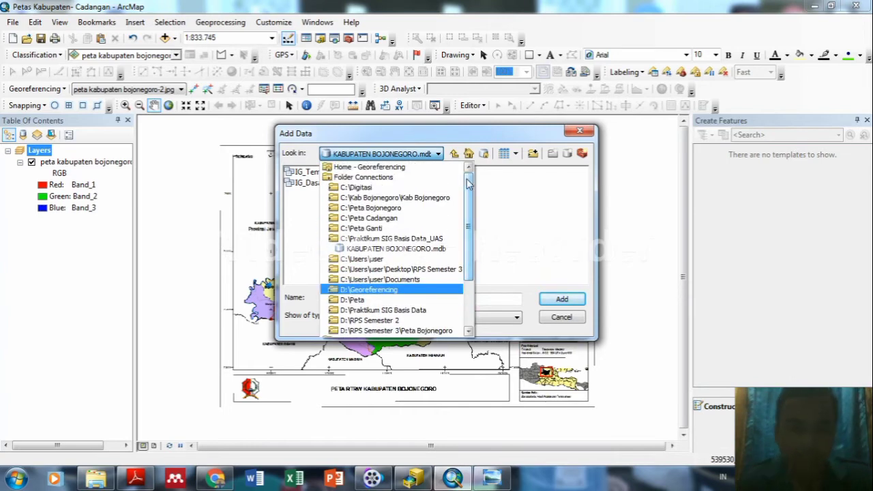
click(418, 248)
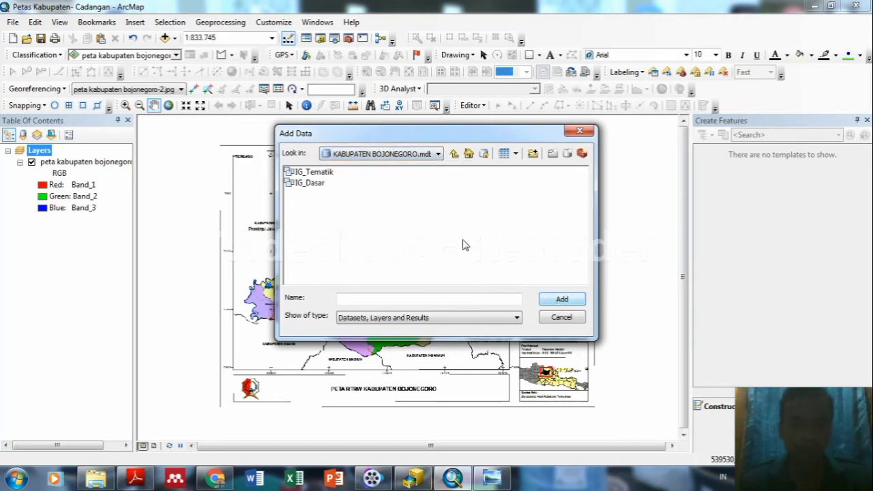
click(316, 184)
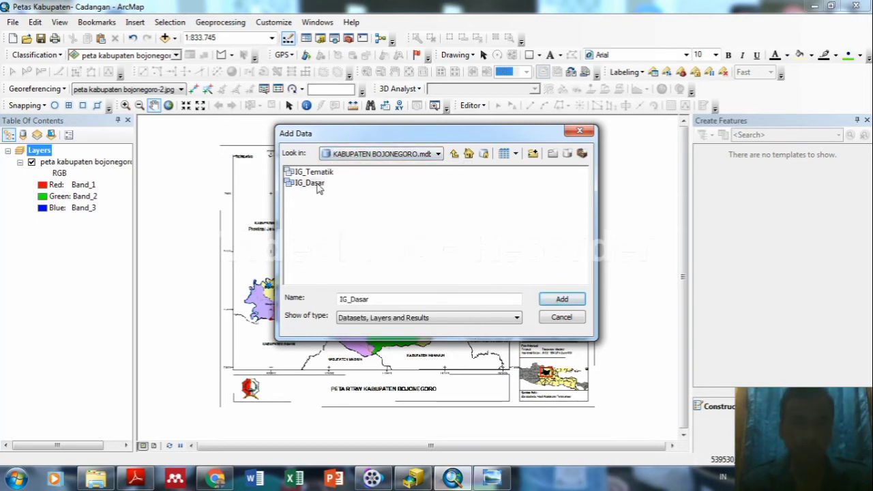
click(574, 303)
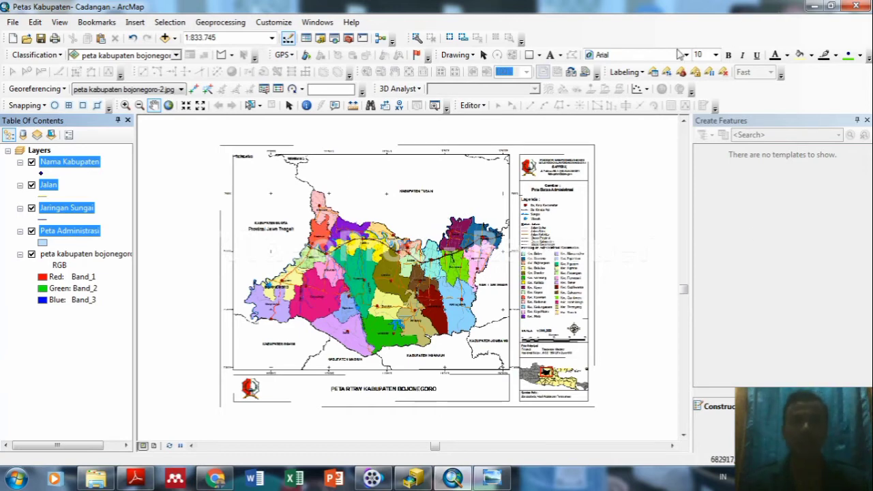
Zoom in and pan to the Margomulyo and Tambakrejo districts by the Ngawi border.
scroll(293, 344, up, 1)
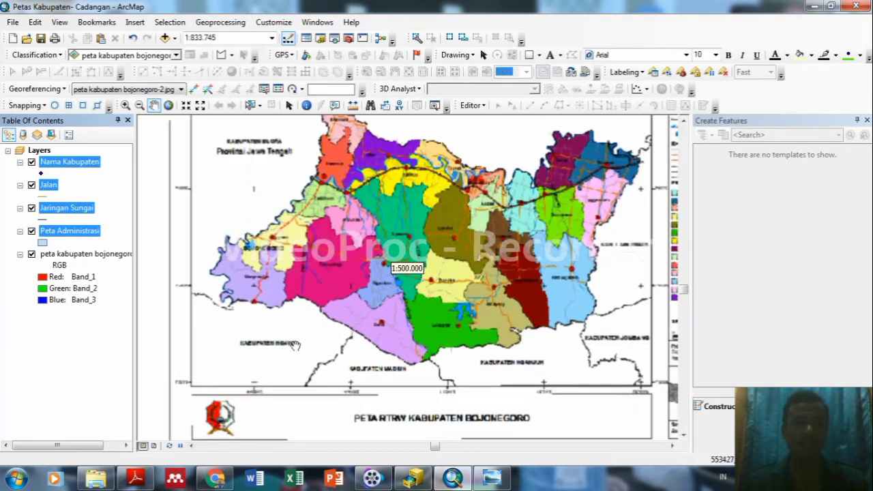
scroll(303, 342, up, 3)
scroll(303, 342, up, 2)
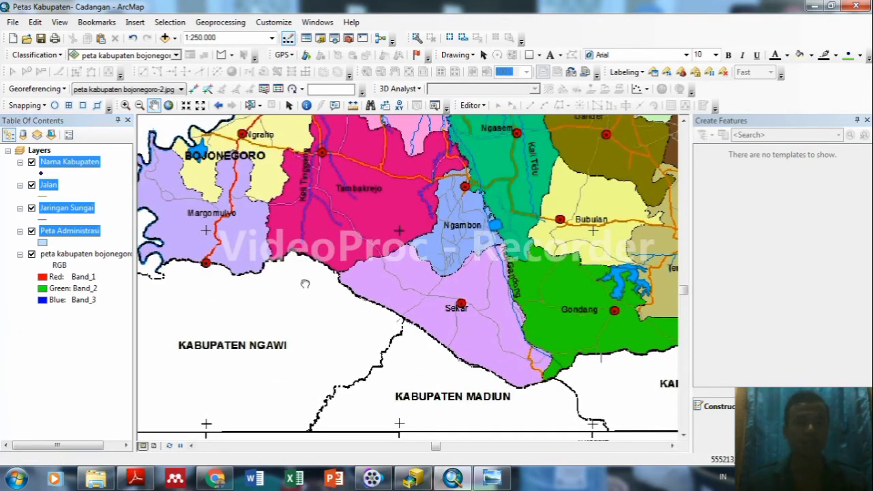
drag(182, 296, 284, 288)
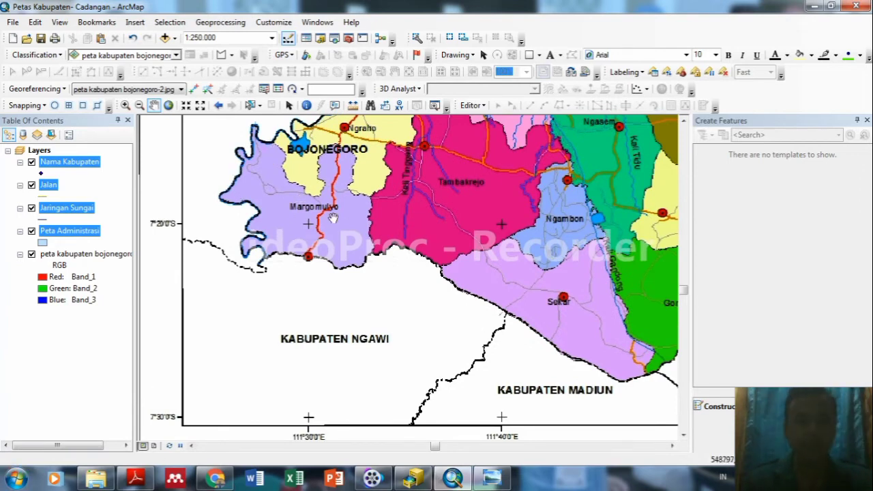
Start editing, hide Nama Kabupaten, Jalan and Jaringan Sungai, and pick the Peta Administrasi template.
click(481, 105)
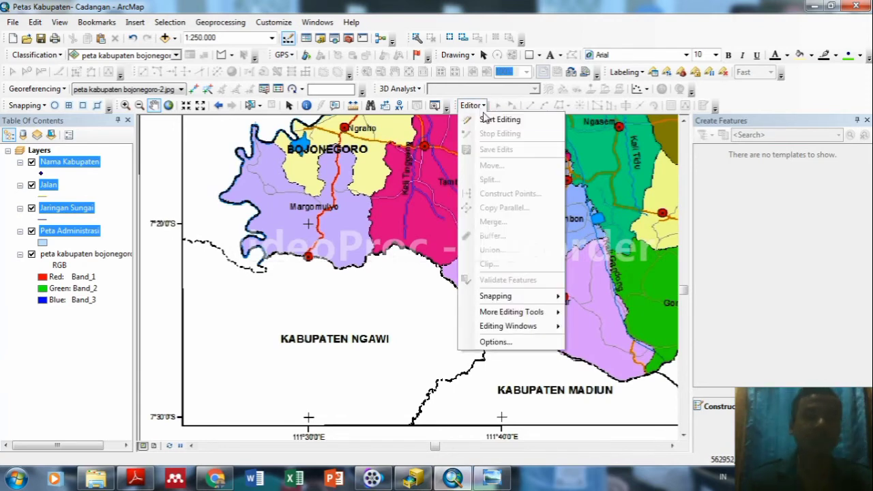
click(490, 120)
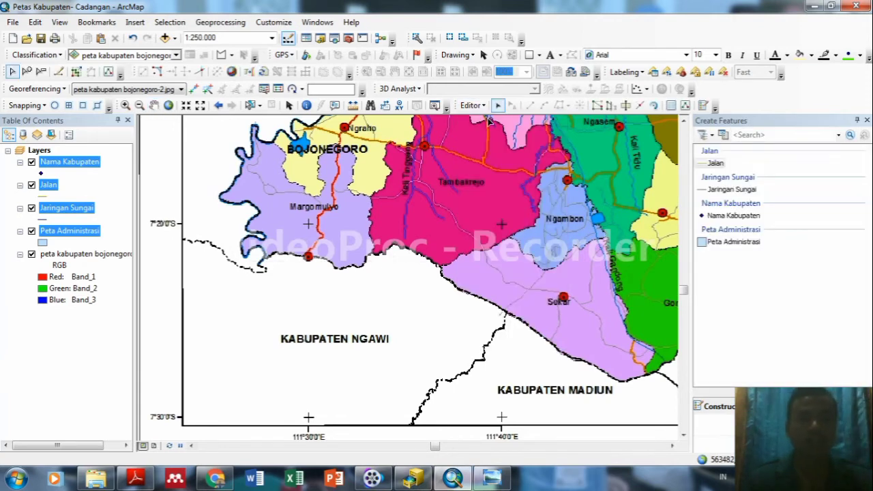
click(31, 163)
click(32, 185)
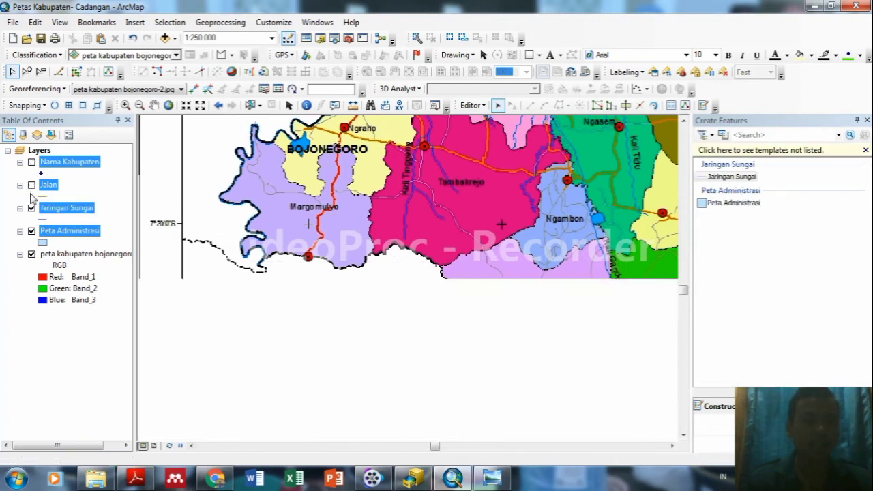
click(31, 208)
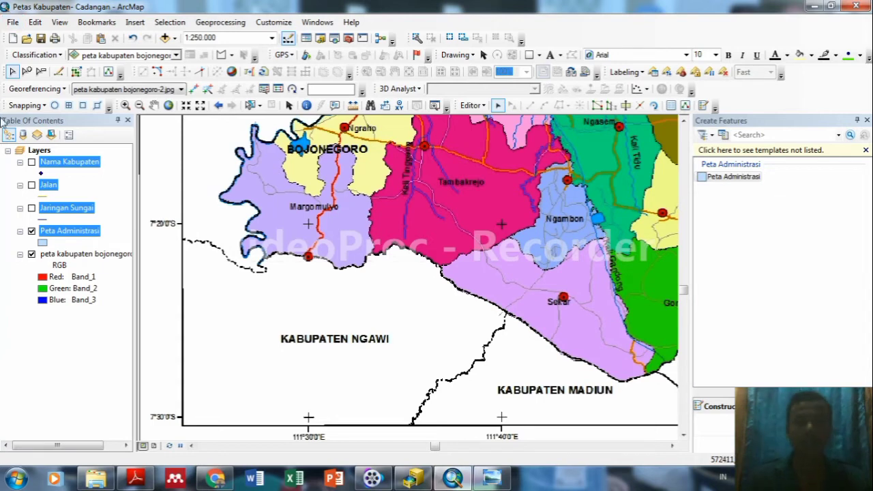
click(747, 177)
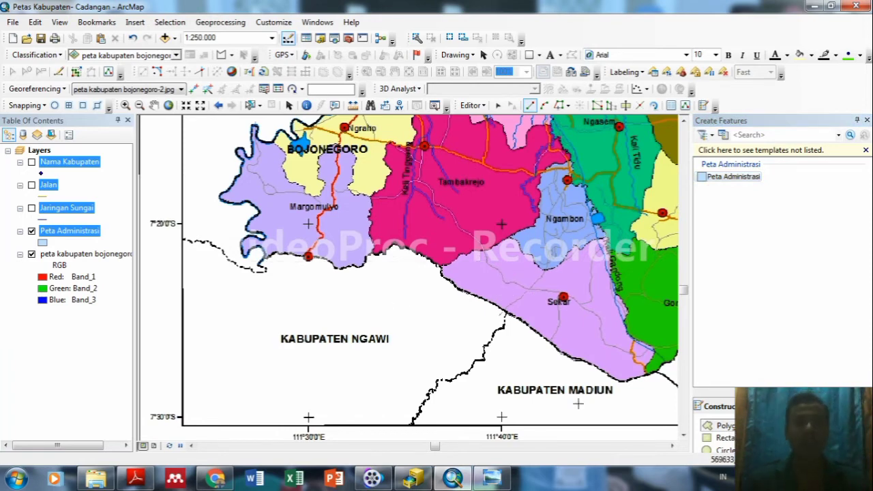
Zoom to the full extent of Peta Administrasi, then of the scanned map layer.
right_click(75, 234)
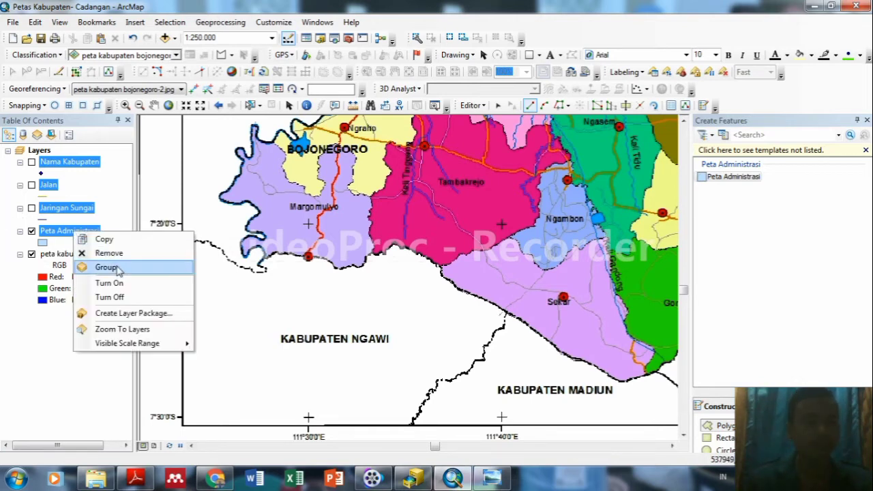
click(119, 330)
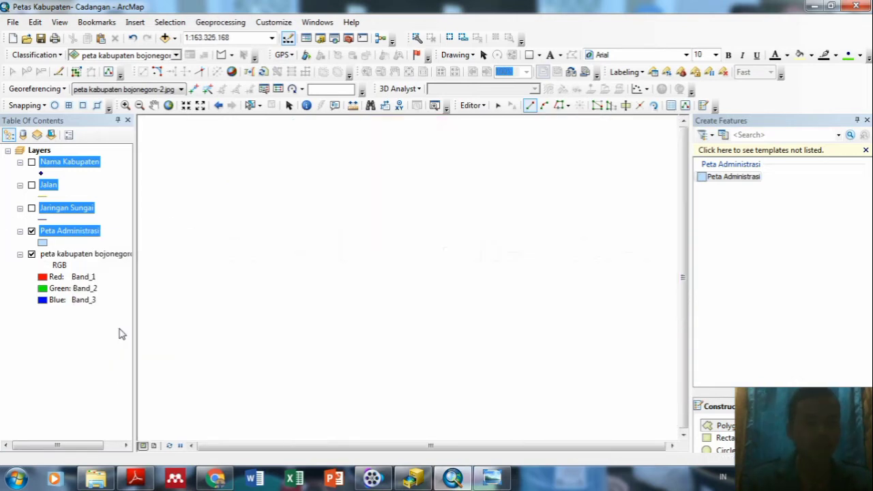
right_click(87, 254)
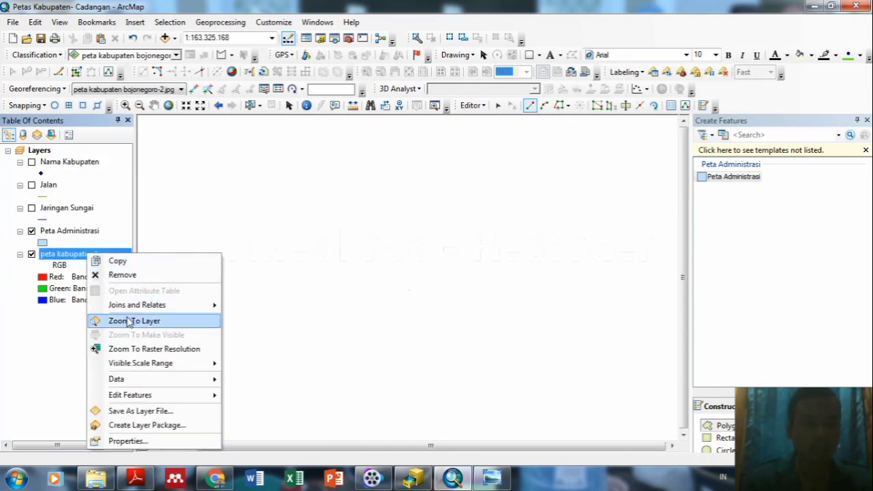
click(129, 321)
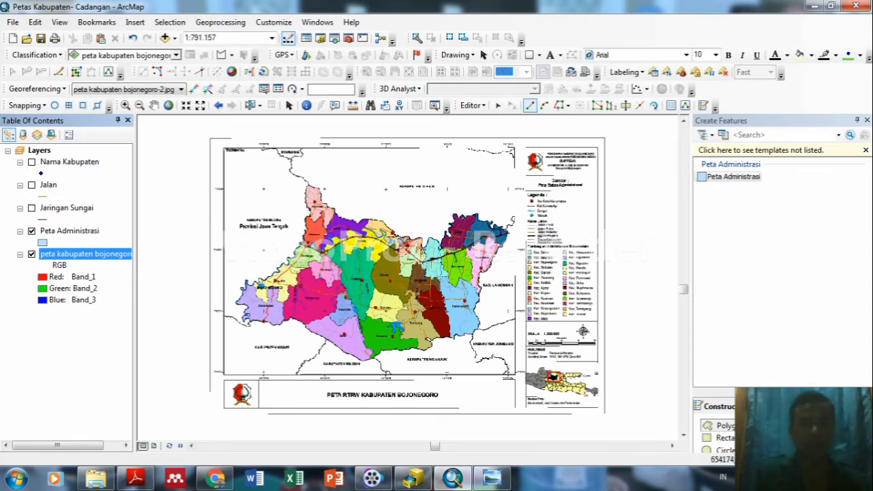
Zoom closer on the south-western edge near Margomulyo at about 1:200.000.
click(272, 38)
click(277, 45)
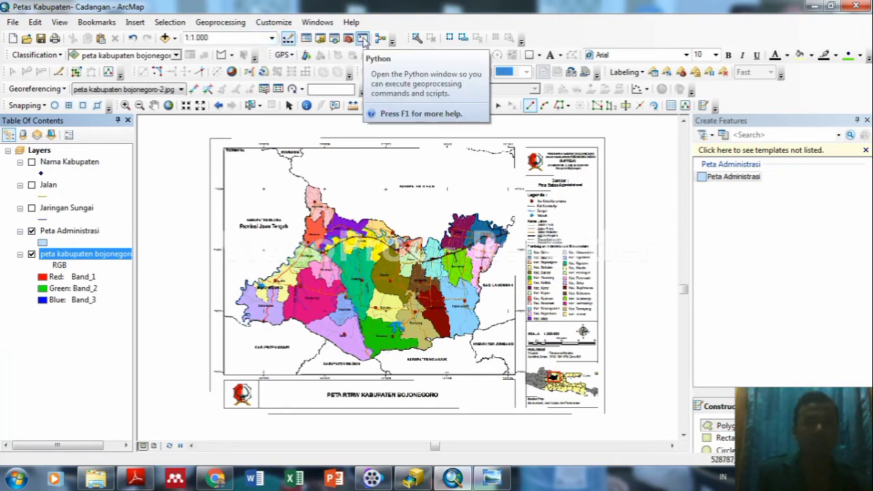
scroll(225, 318, down, 3)
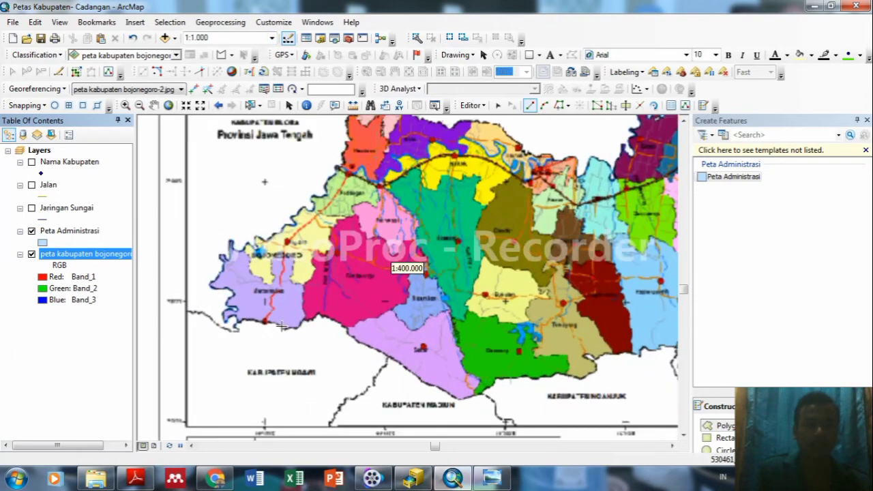
scroll(281, 326, down, 1)
scroll(256, 332, down, 1)
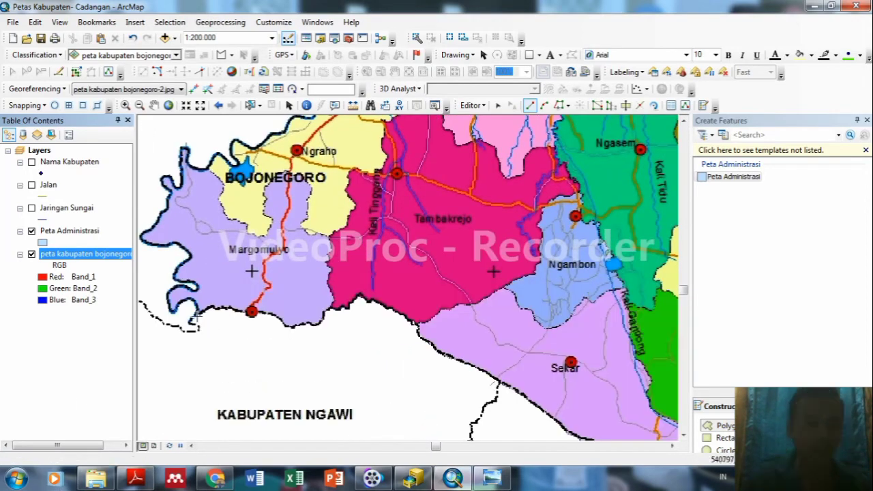
Begin the Peta Administrasi polygon at Margomulyo and trace vertices up the western boundary.
click(192, 319)
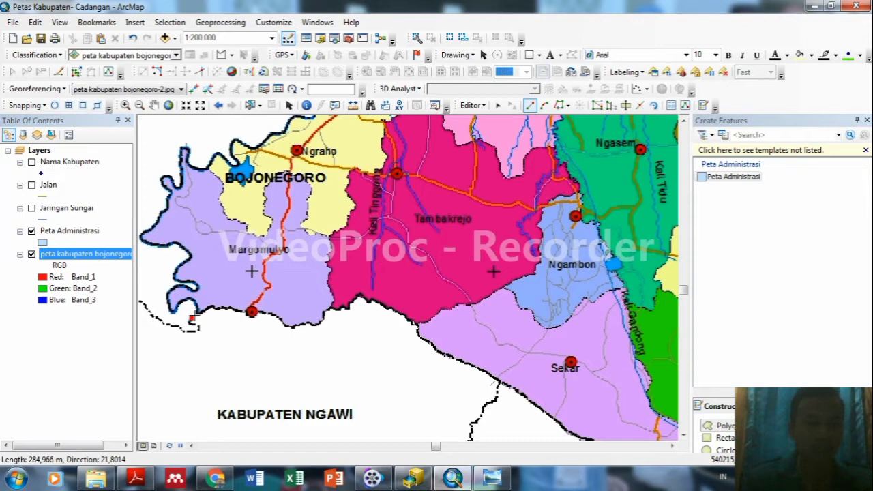
click(197, 309)
click(191, 300)
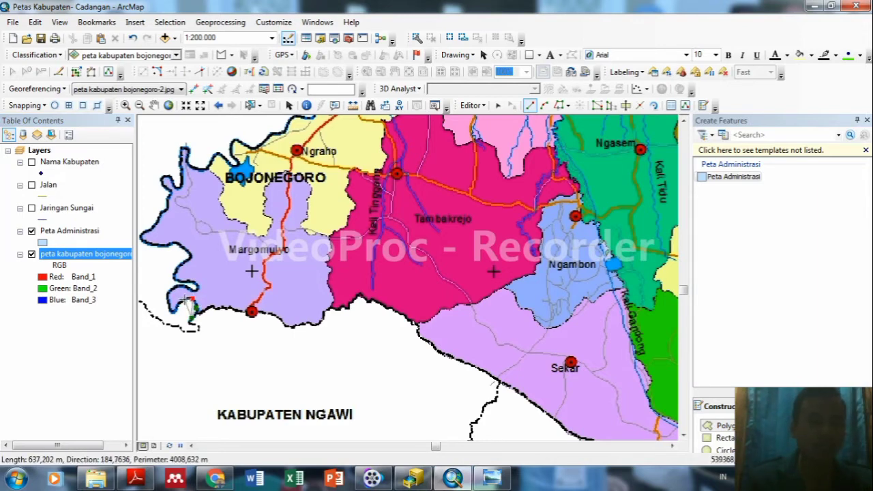
click(174, 309)
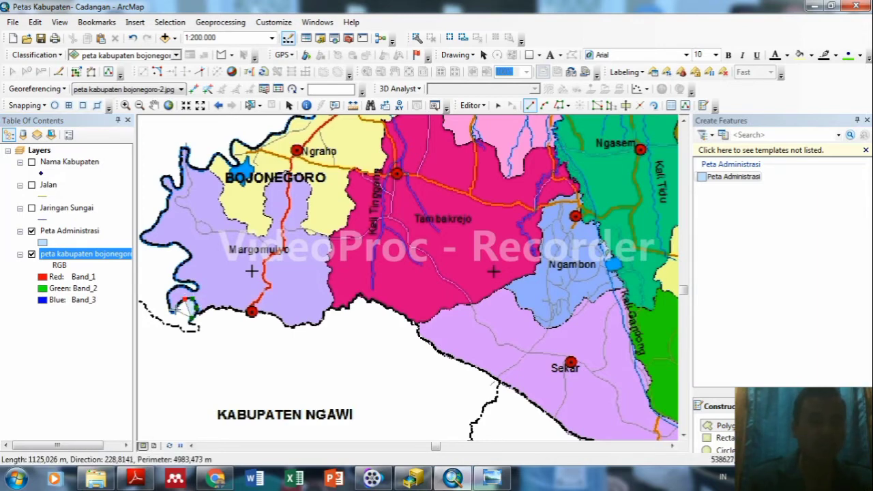
click(168, 292)
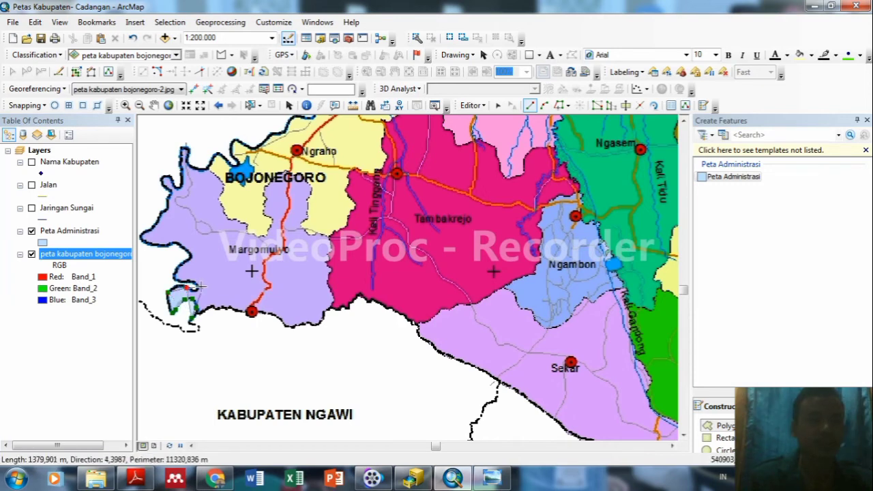
click(196, 285)
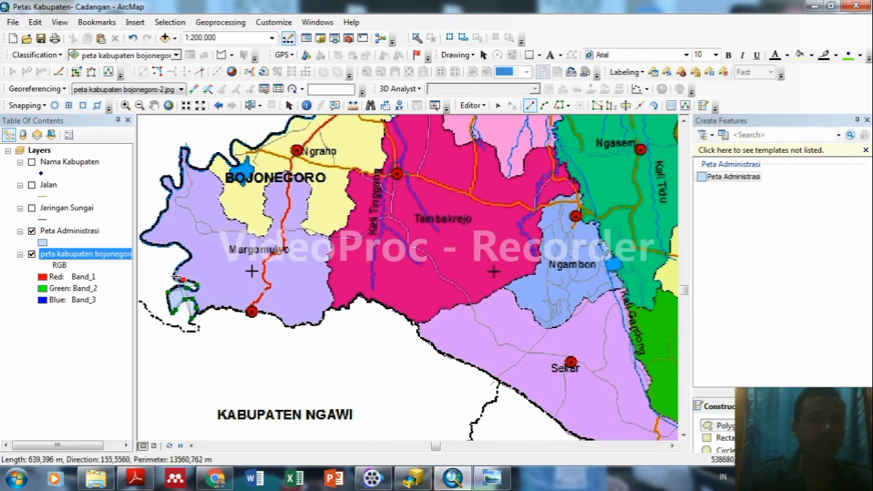
click(175, 274)
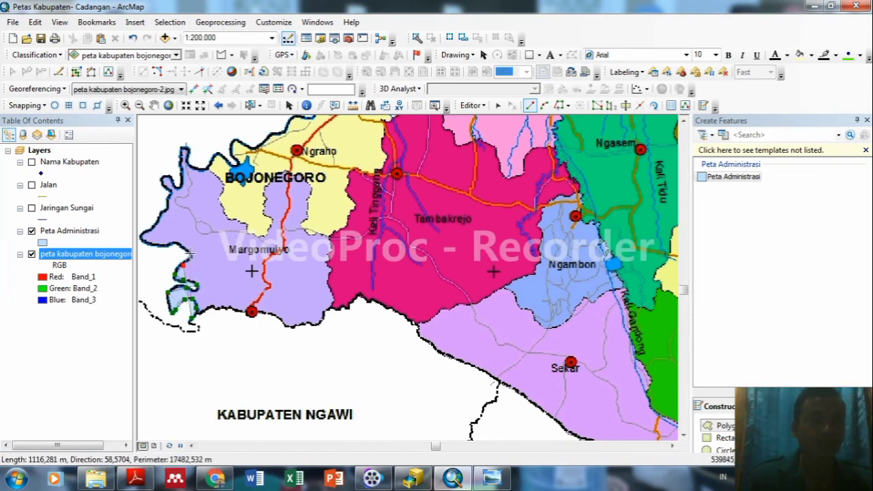
click(168, 244)
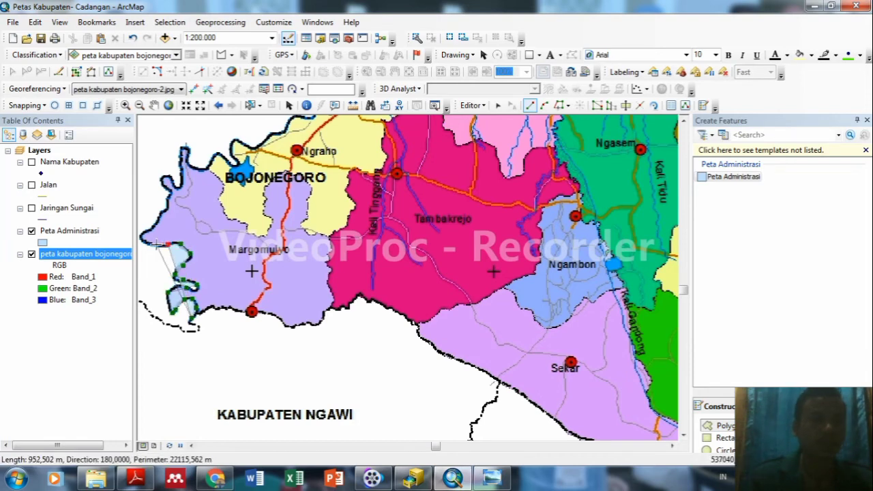
double_click(145, 241)
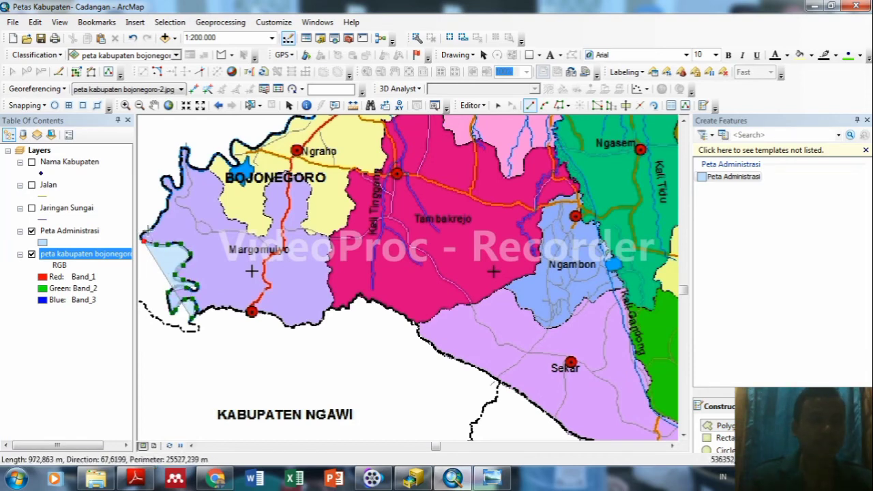
click(148, 233)
click(158, 224)
click(167, 204)
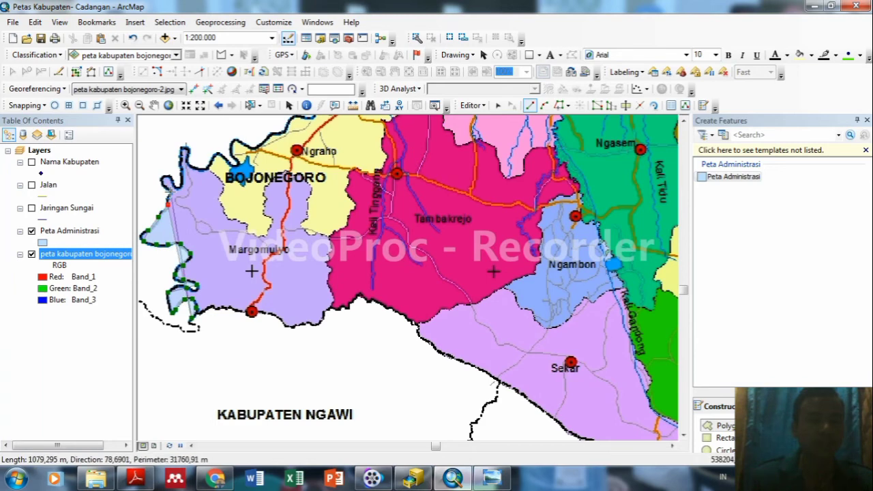
click(170, 192)
click(176, 186)
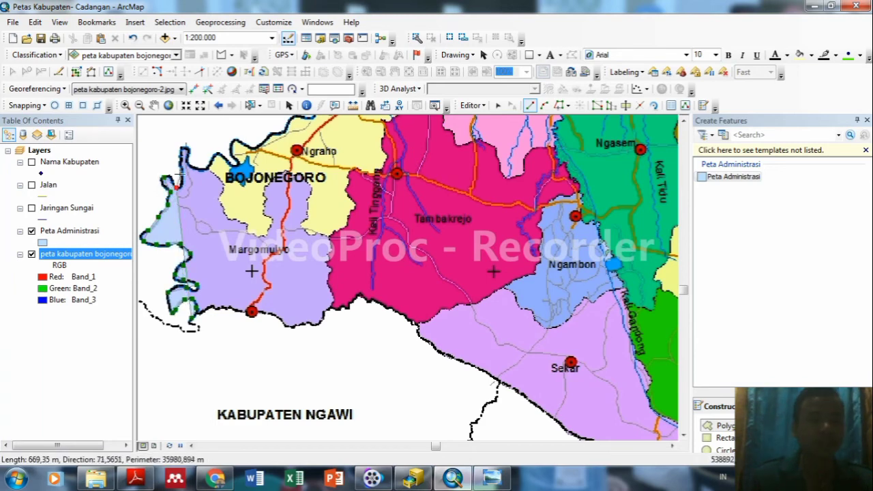
click(183, 150)
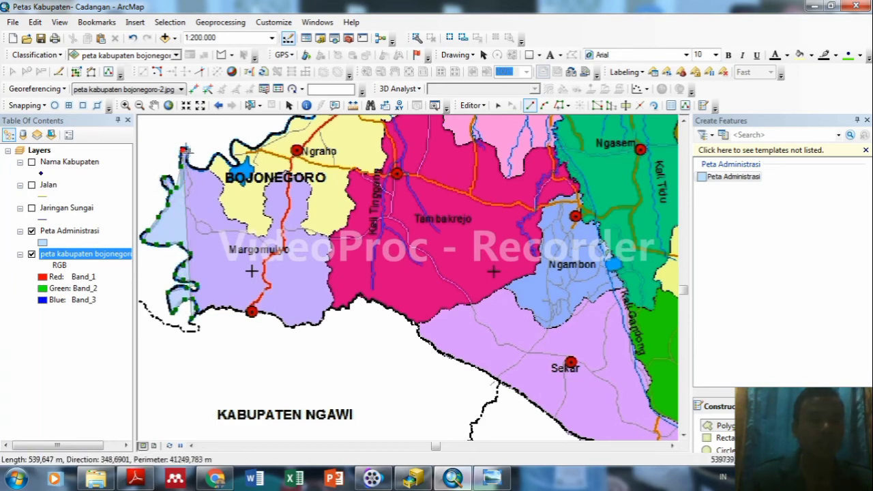
double_click(184, 151)
Continue the boundary vertices past the BOJONEGORO label toward Ngraho.
click(193, 169)
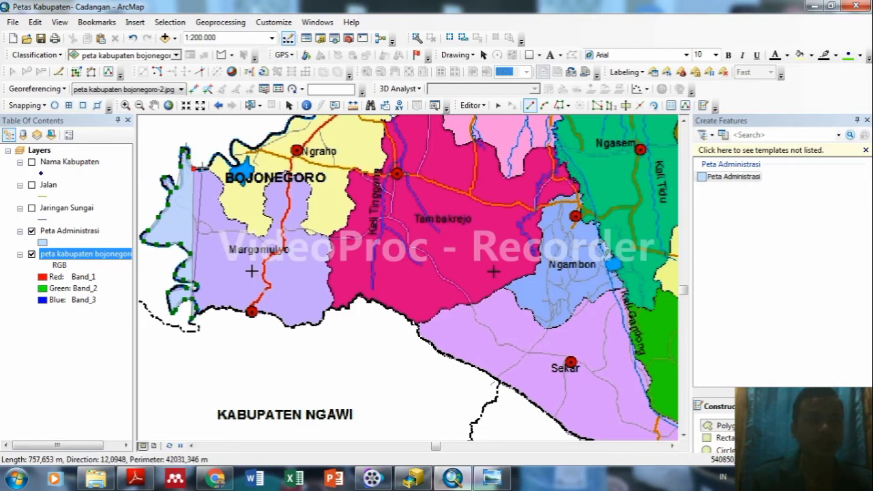
click(211, 158)
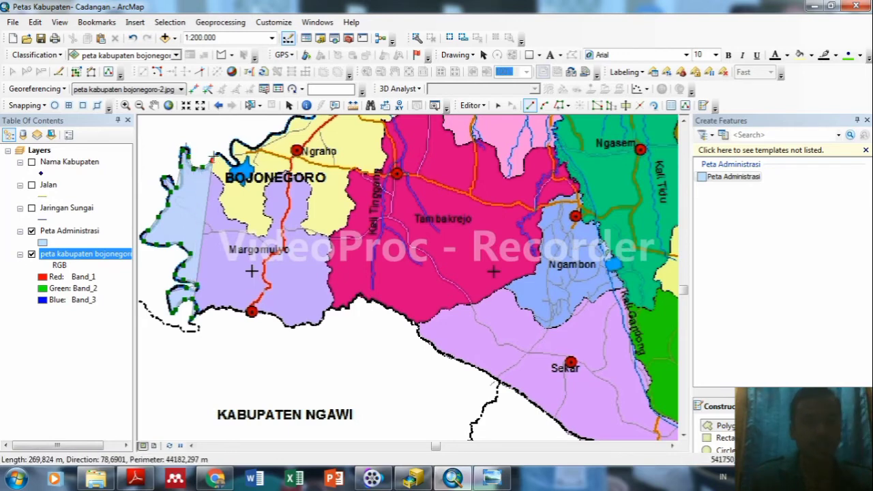
click(219, 154)
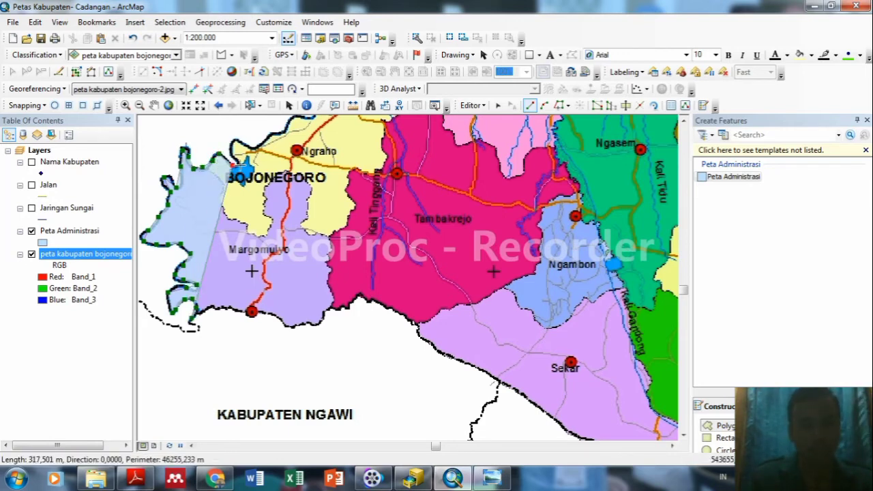
click(237, 161)
click(231, 148)
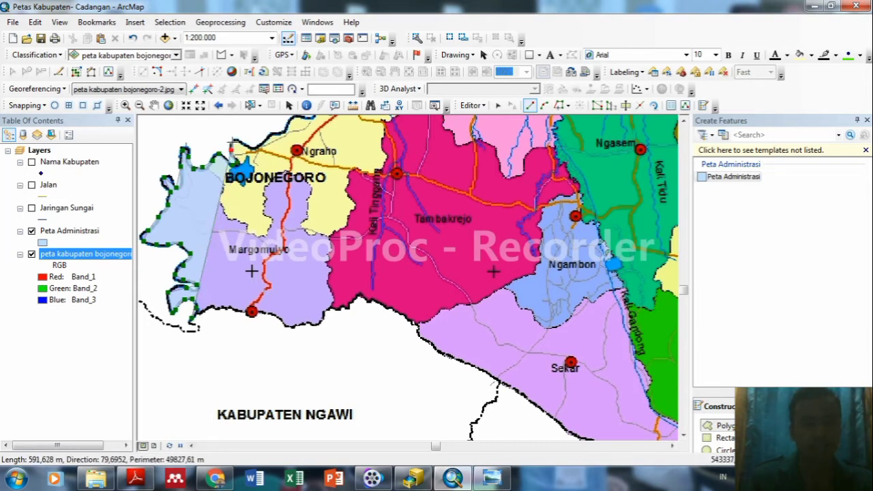
click(249, 147)
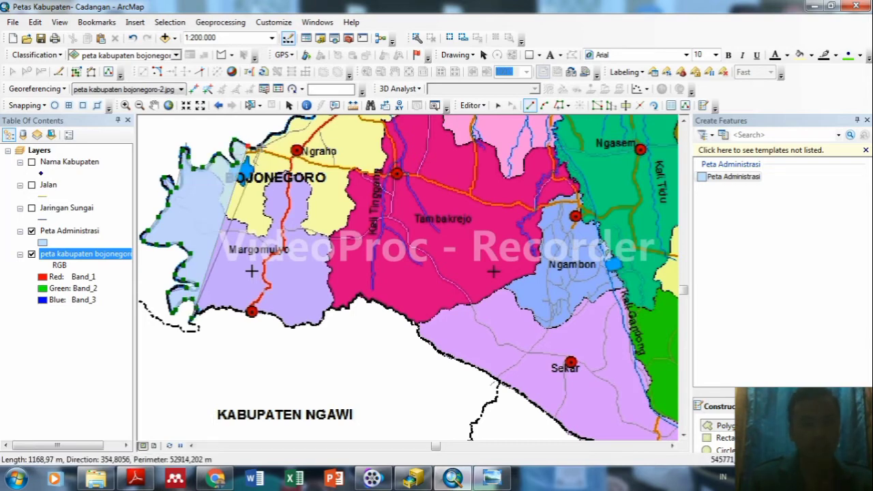
click(279, 132)
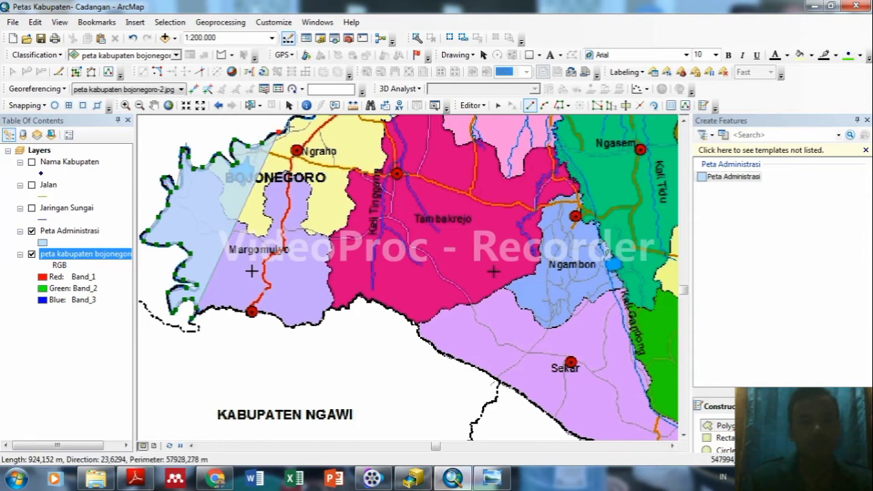
double_click(288, 123)
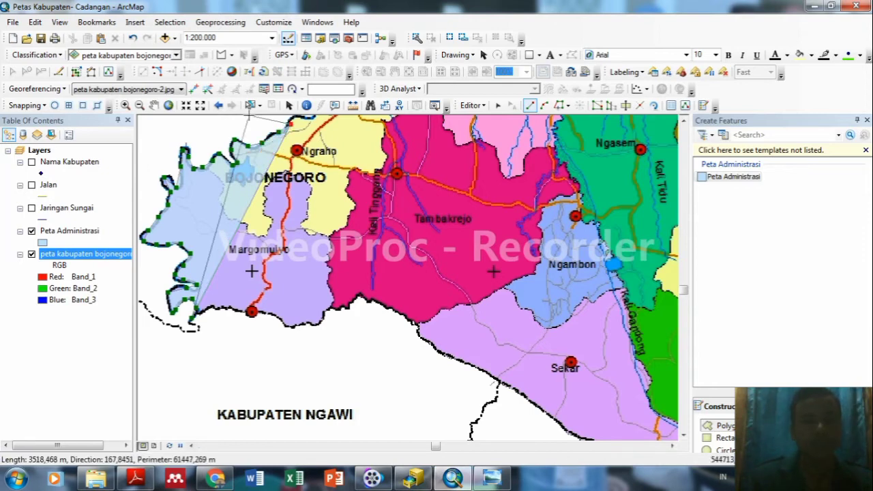
click(154, 105)
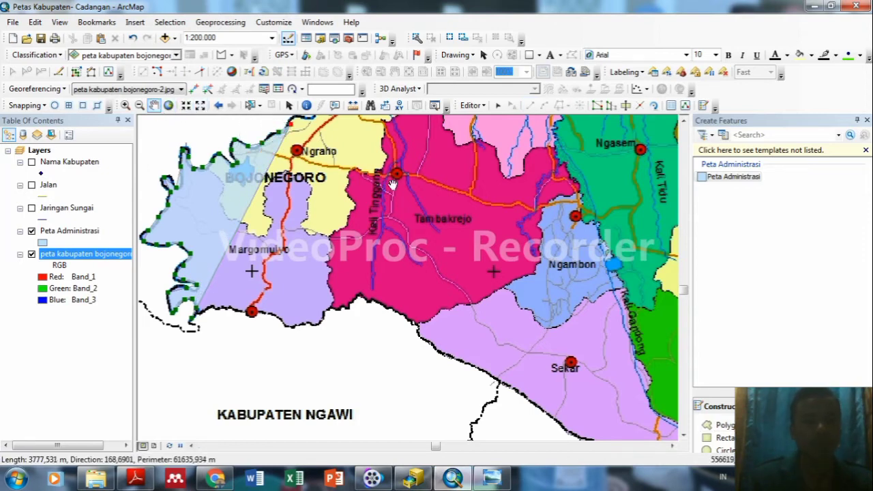
Pan north to Padangan and delete the misplaced last vertex of the sketch.
drag(350, 187, 420, 303)
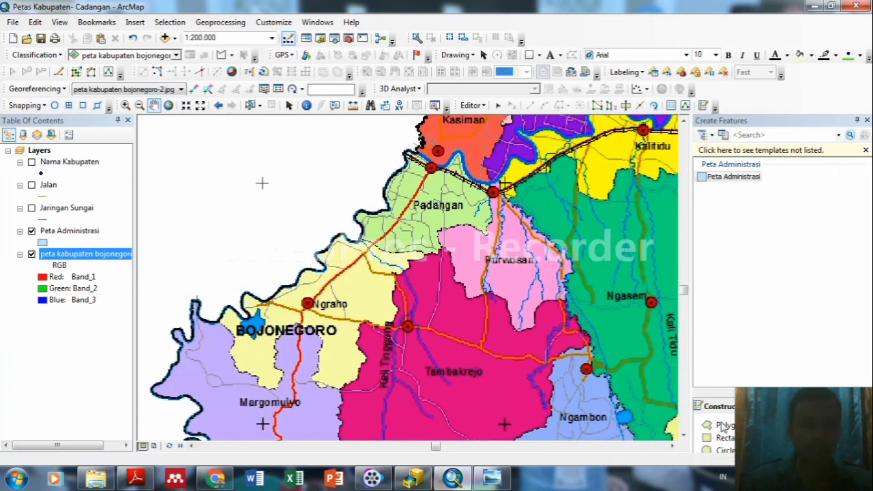
click(723, 425)
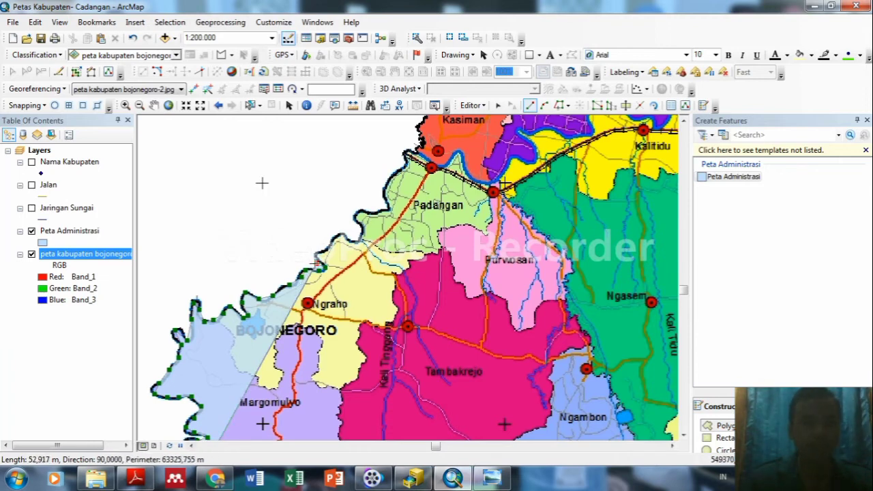
right_click(315, 264)
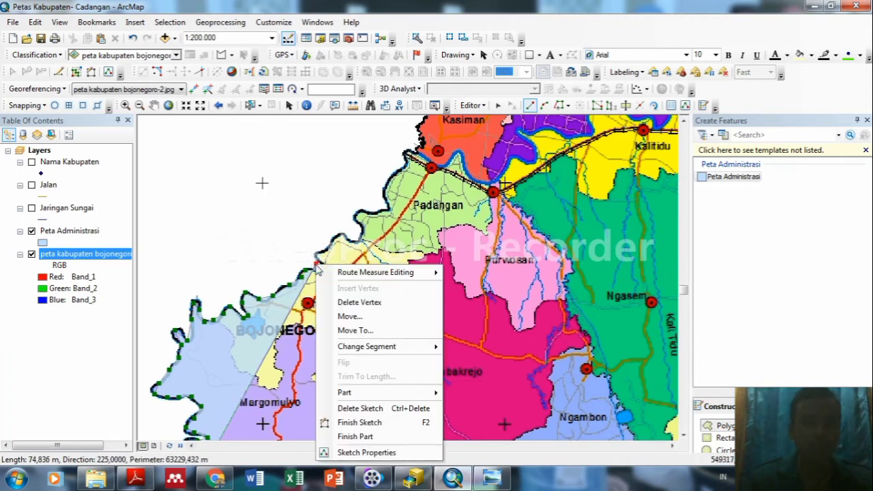
click(357, 302)
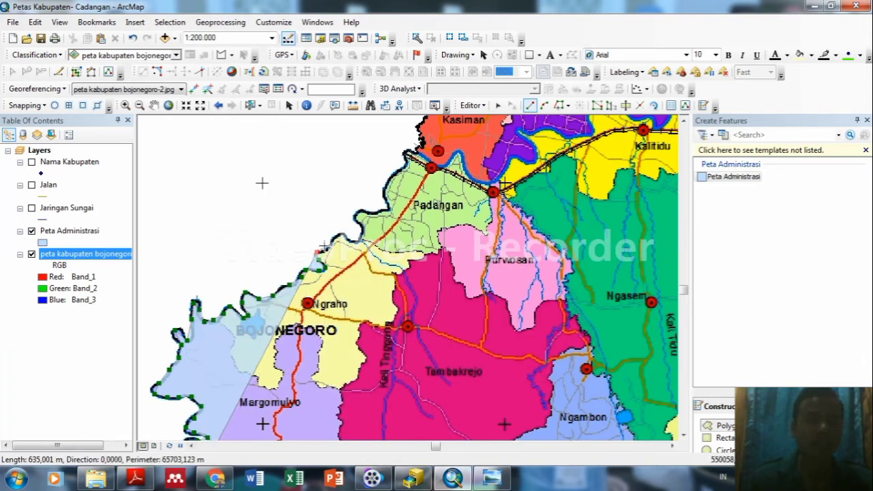
key(z)
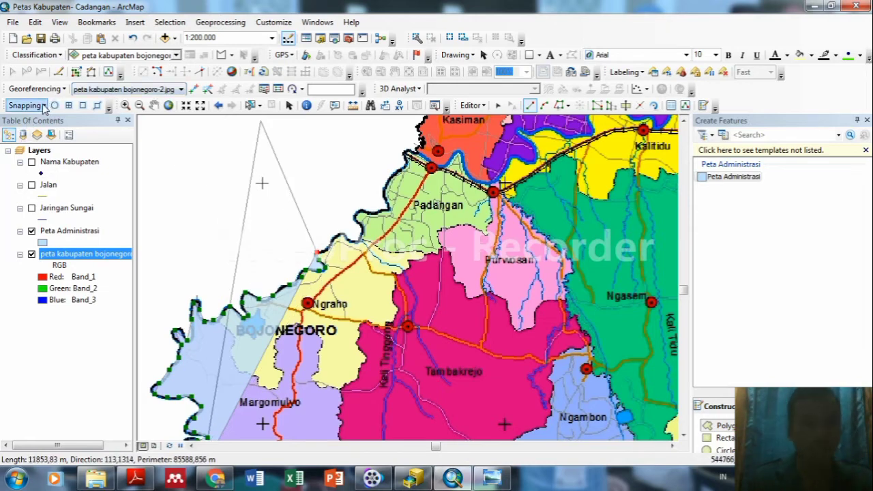
Enable vertex snapping and add boundary vertices toward Padangan.
click(83, 105)
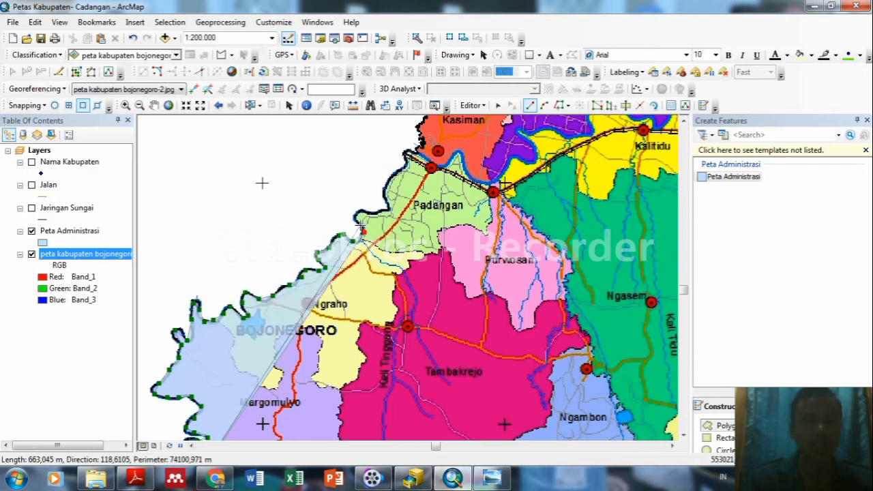
double_click(360, 225)
click(354, 216)
click(361, 209)
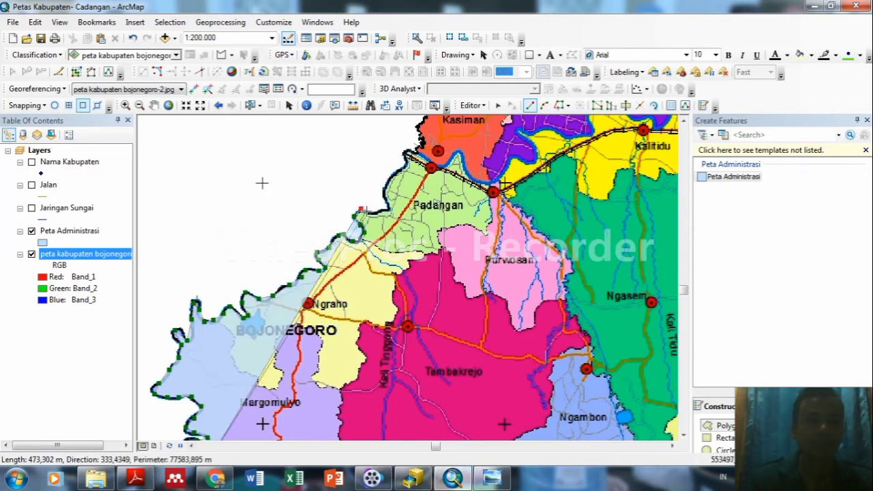
click(369, 213)
click(387, 209)
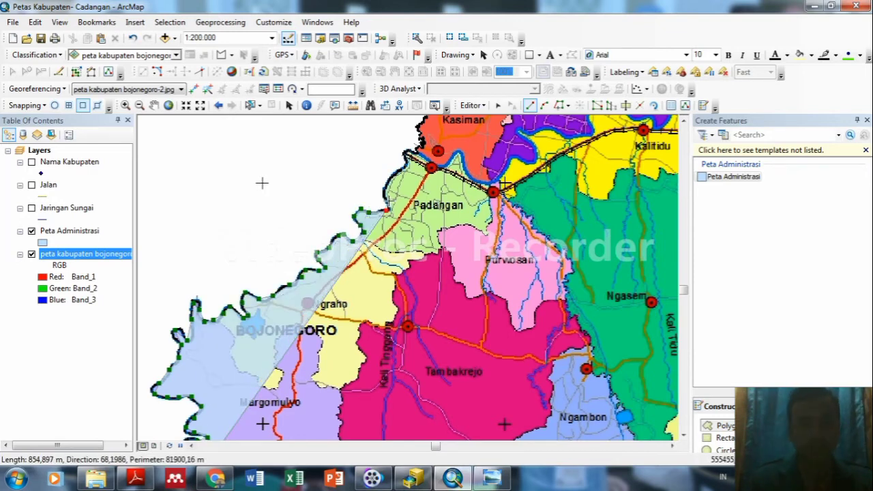
click(388, 202)
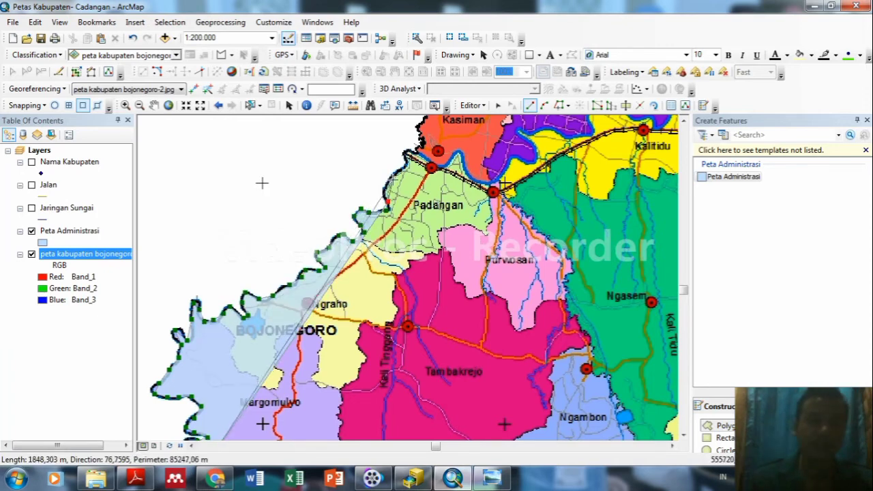
Trace the Padangan boundary north up to the Kasiman border.
click(384, 189)
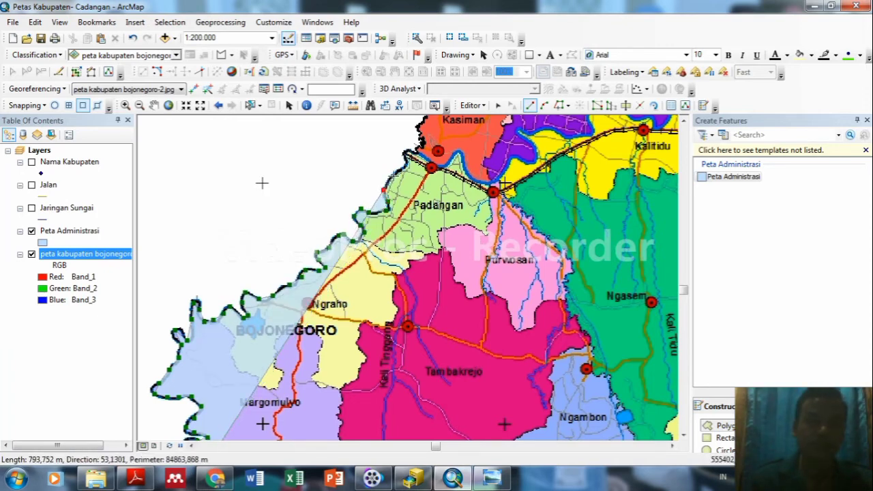
click(396, 171)
click(401, 164)
click(406, 159)
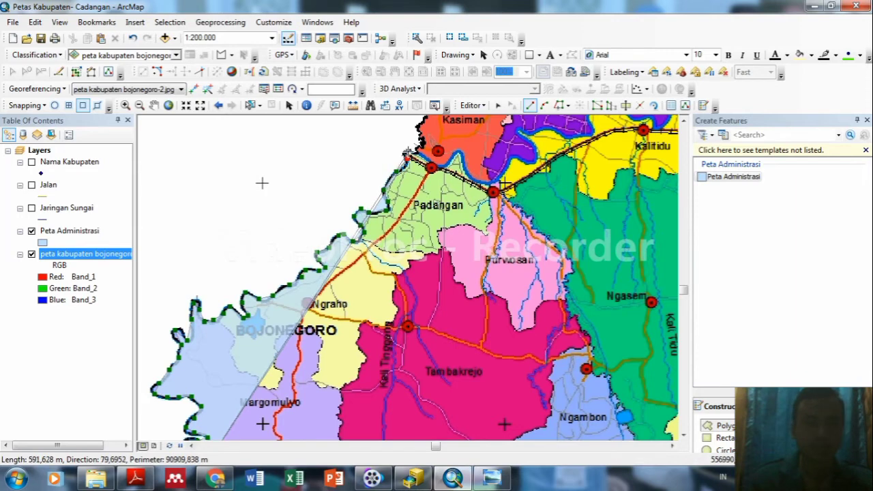
click(408, 152)
click(418, 151)
click(420, 124)
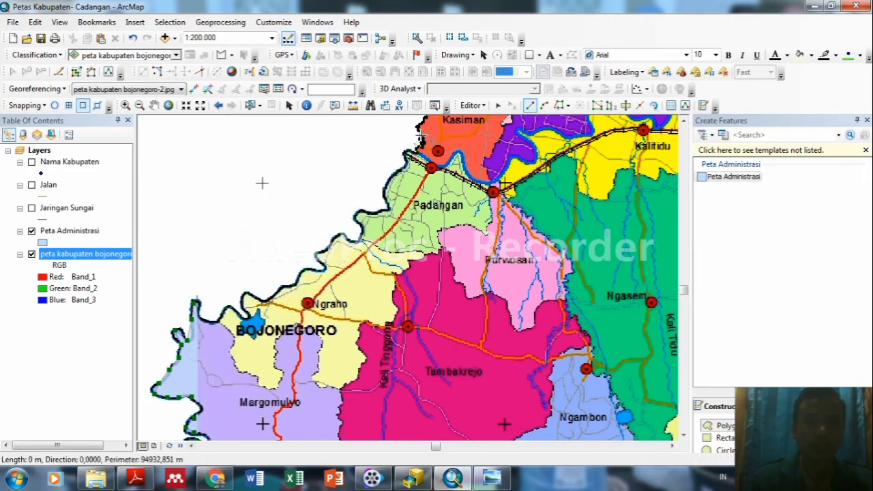
click(154, 106)
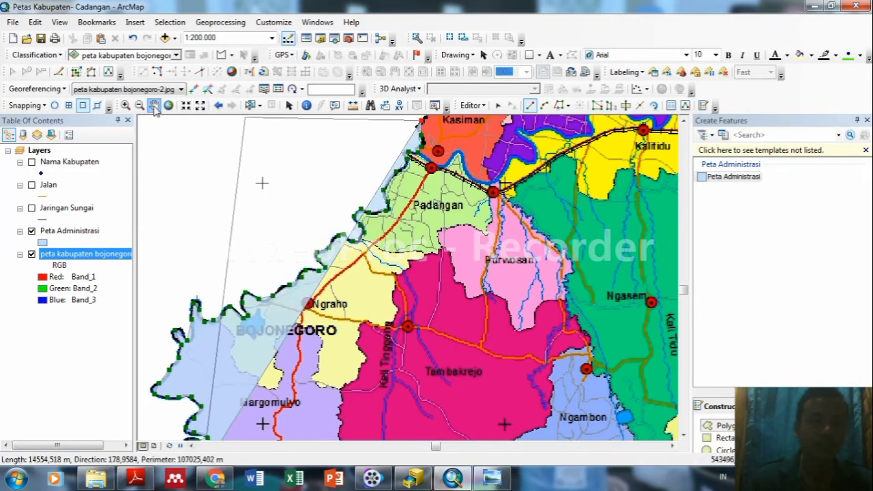
Pan to Kasiman and trace the outline up Kasiman's western edge.
drag(461, 195, 422, 315)
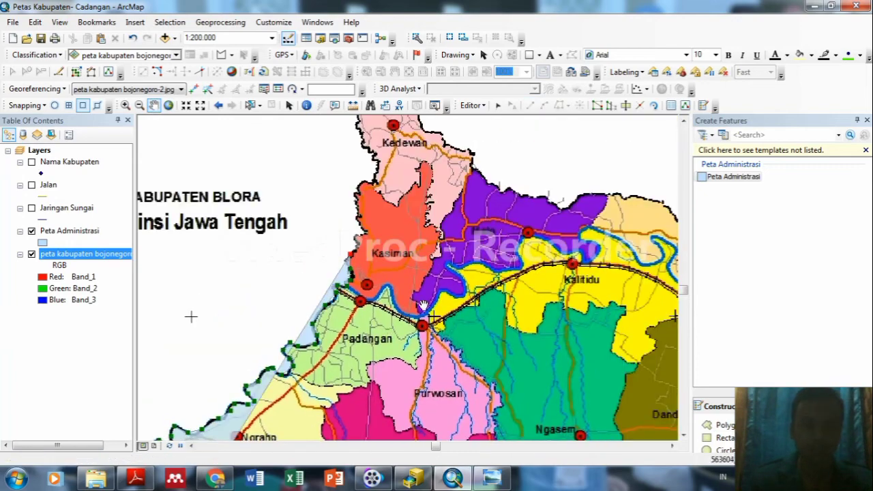
drag(457, 291, 442, 368)
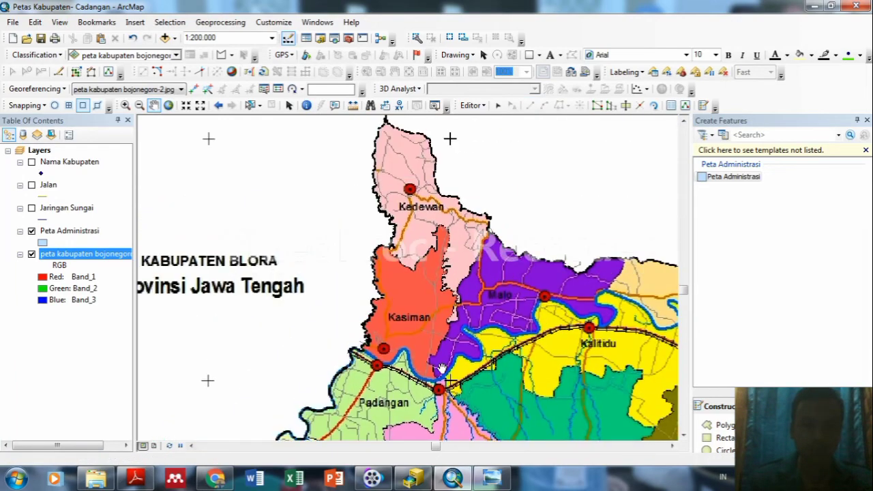
click(708, 426)
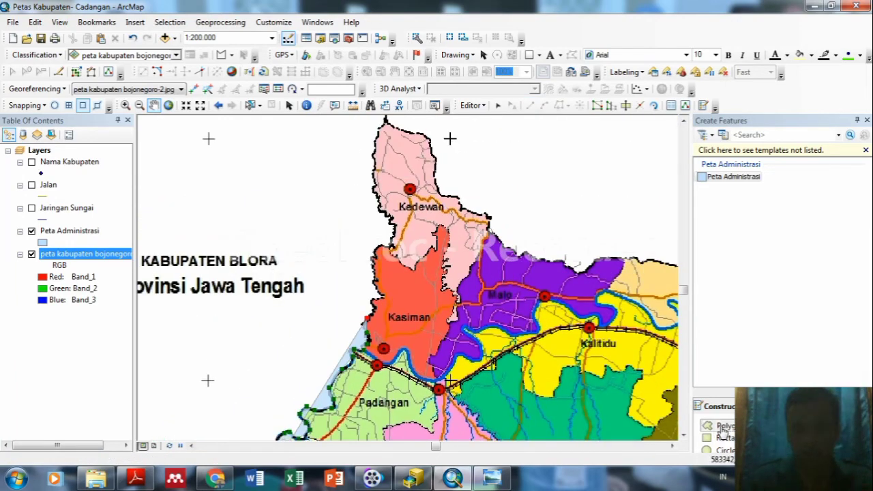
click(376, 309)
click(370, 302)
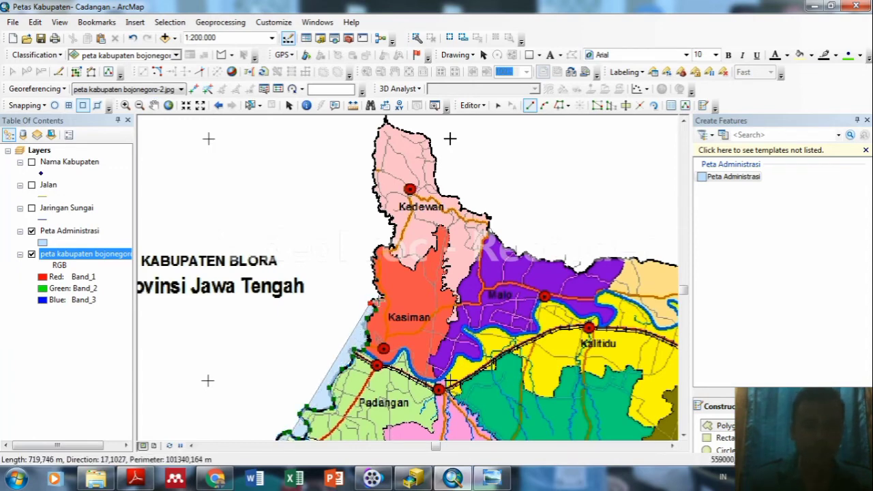
click(378, 300)
click(382, 293)
click(376, 283)
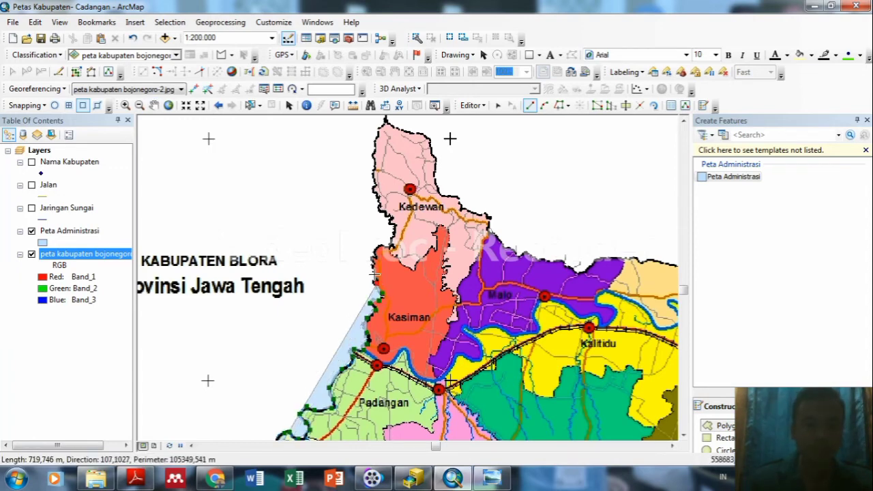
click(374, 274)
click(373, 265)
click(377, 256)
click(379, 245)
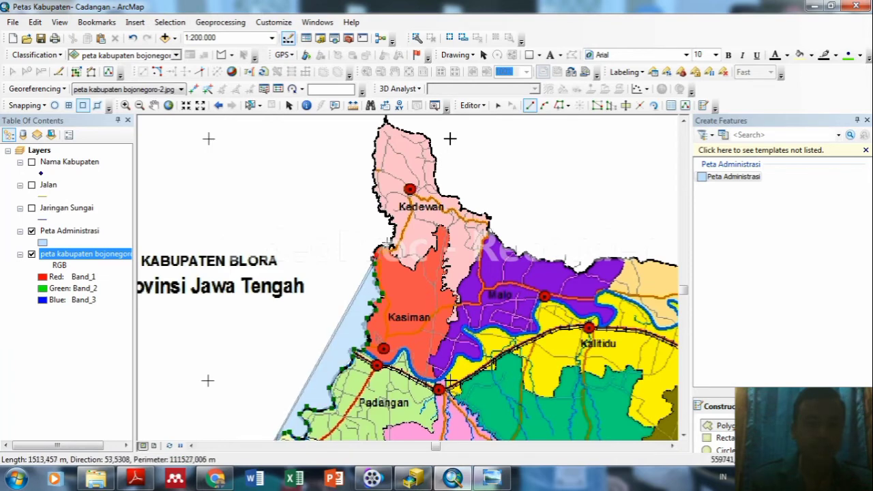
Trace north of Kasiman and up Kedewan's west edge to its northern tip.
click(391, 245)
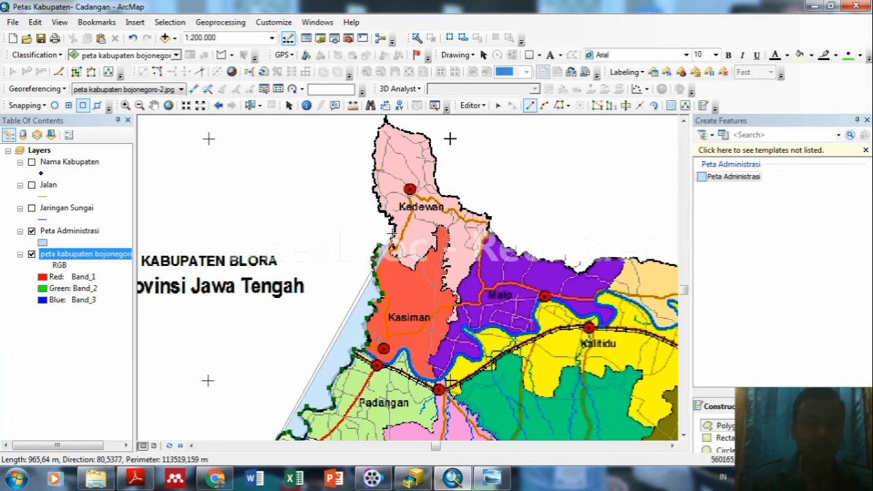
click(393, 234)
click(393, 223)
click(384, 208)
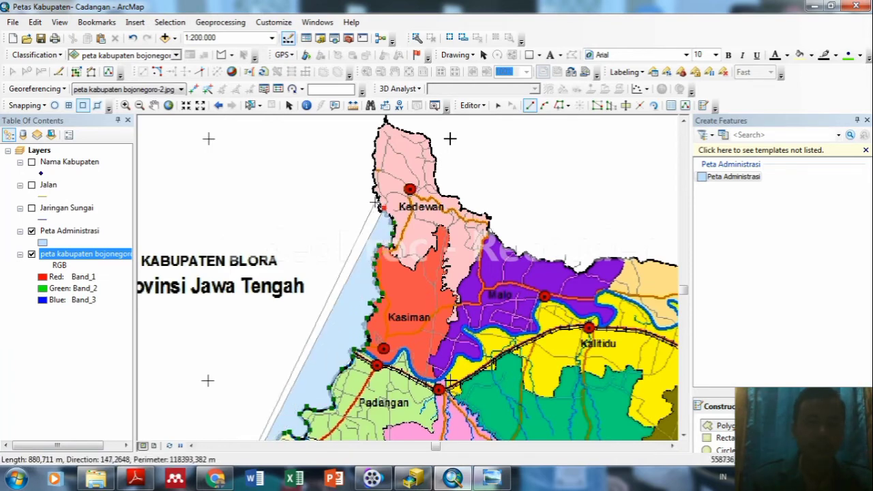
click(377, 194)
click(376, 182)
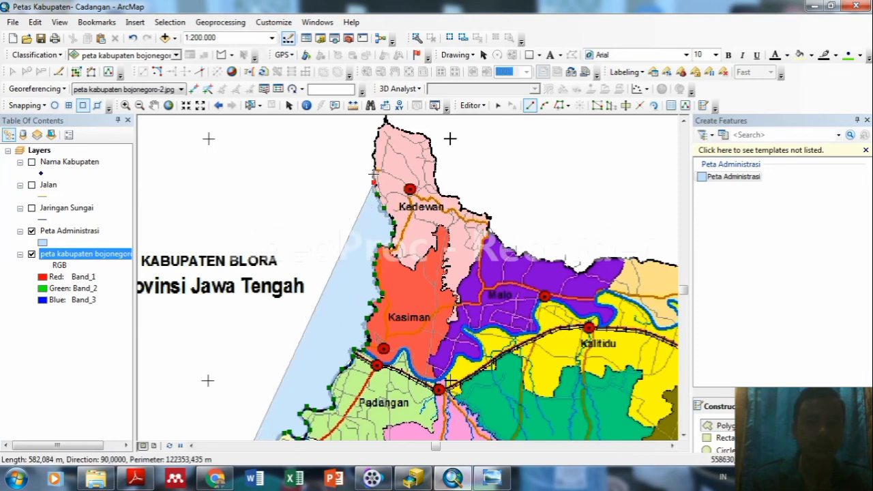
click(374, 170)
click(374, 157)
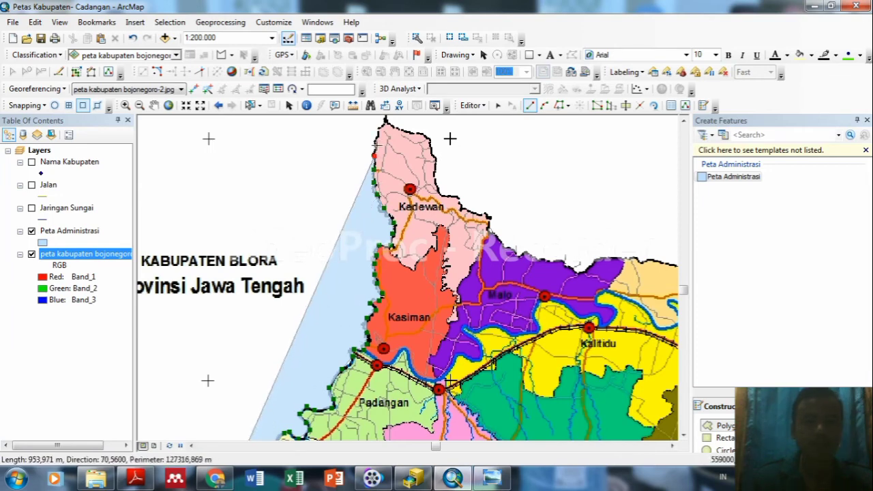
click(376, 143)
click(380, 128)
click(385, 121)
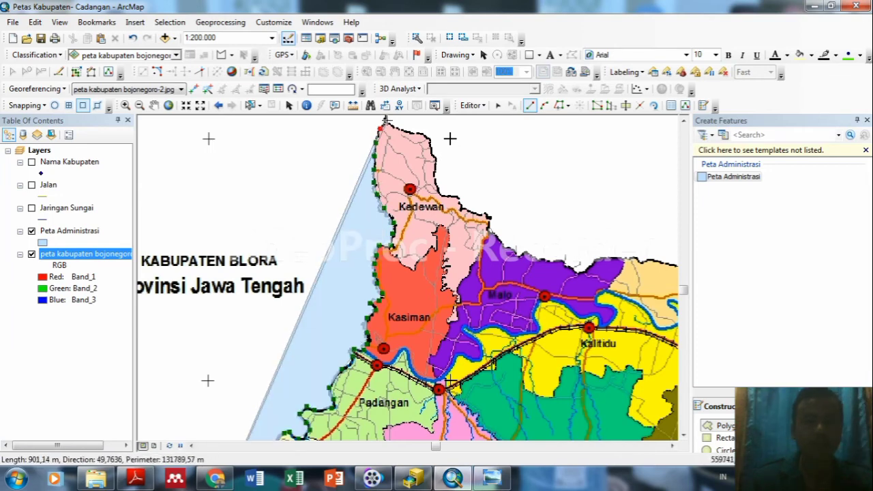
Follow Kedewan's top edge and down its eastern edge.
click(399, 129)
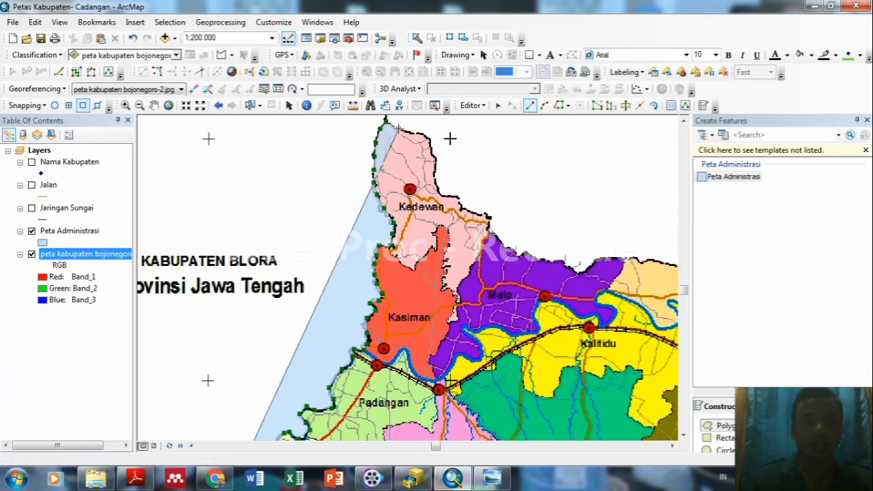
click(410, 132)
click(420, 133)
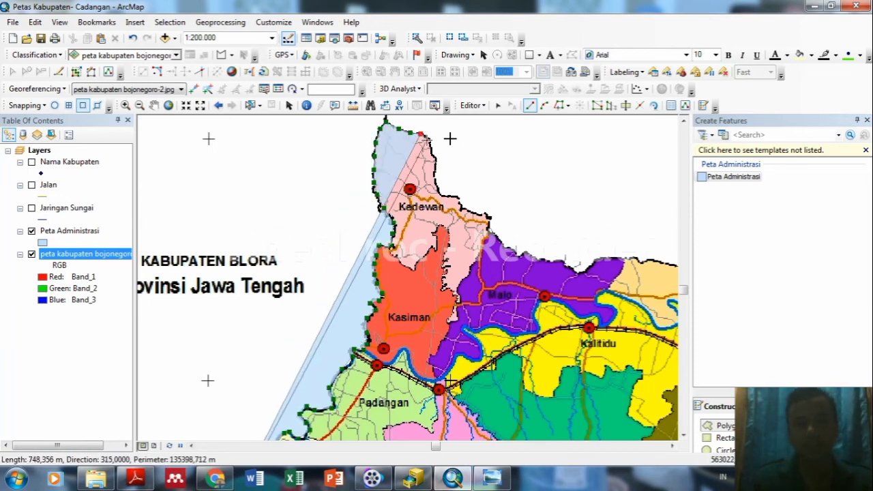
click(424, 138)
click(428, 145)
click(433, 160)
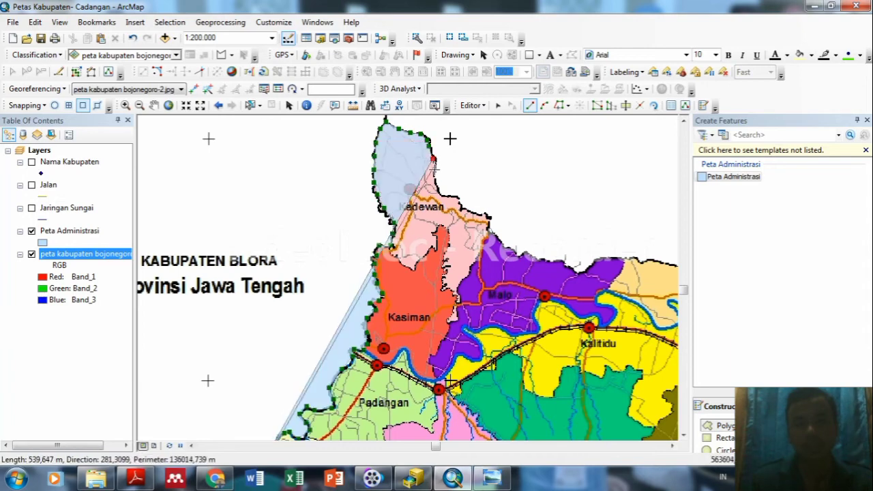
click(434, 174)
click(436, 189)
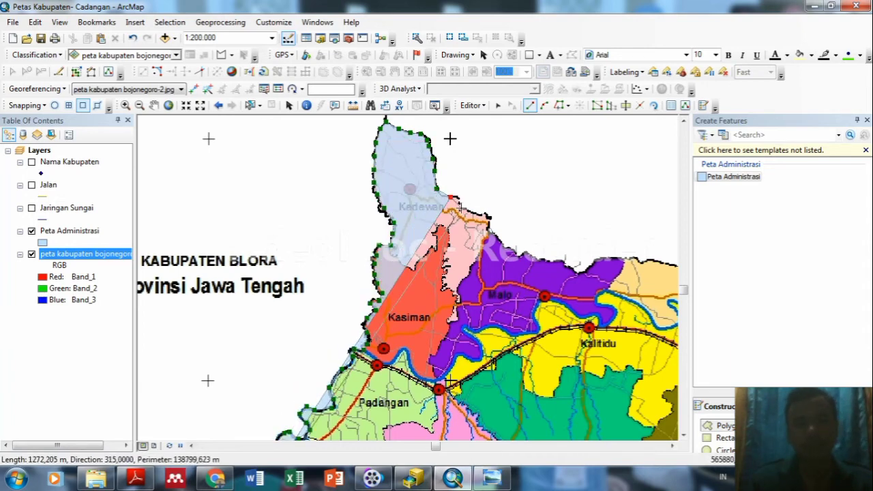
Extend the outline east along the northern border past Malo toward Kalitidu.
click(460, 207)
double_click(470, 214)
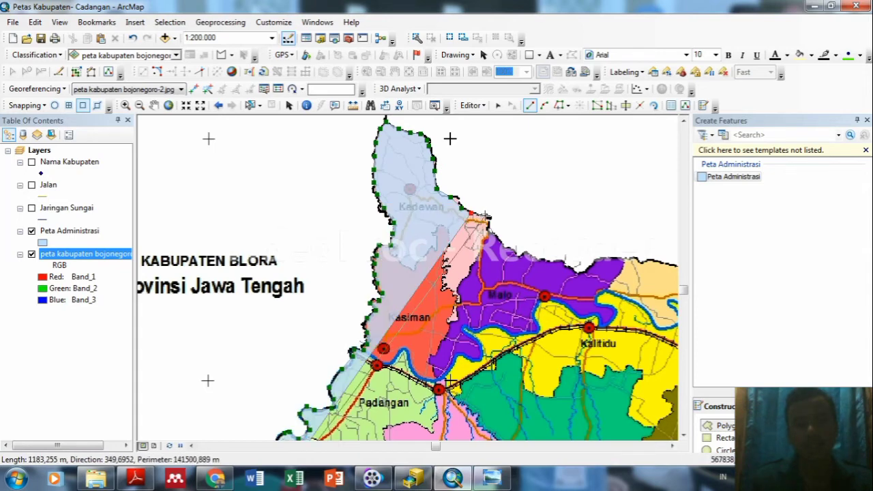
click(485, 215)
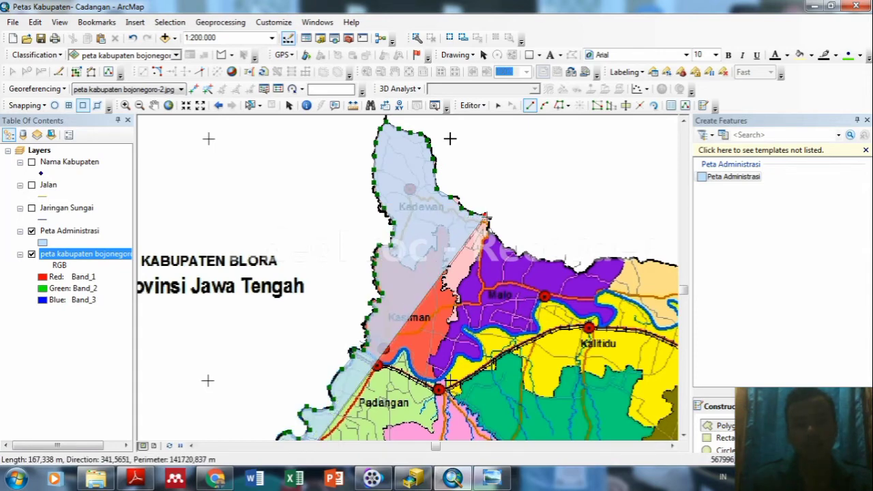
click(498, 238)
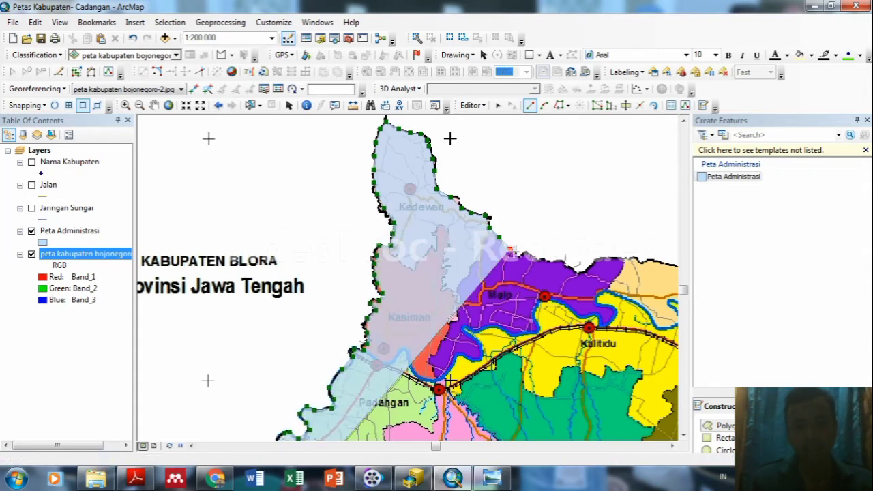
click(530, 255)
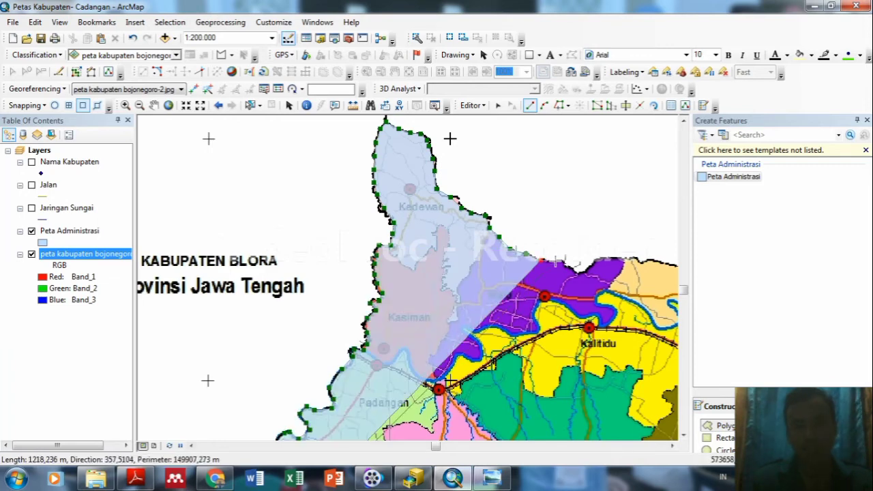
click(556, 261)
click(580, 266)
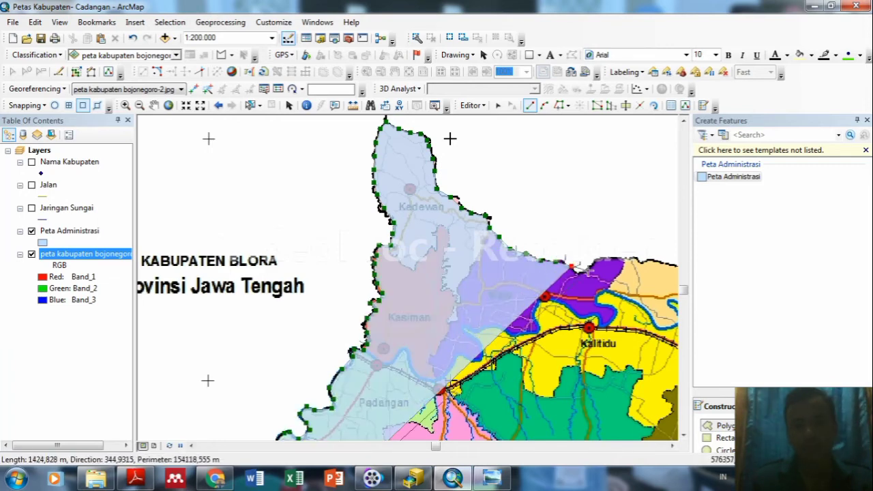
click(154, 105)
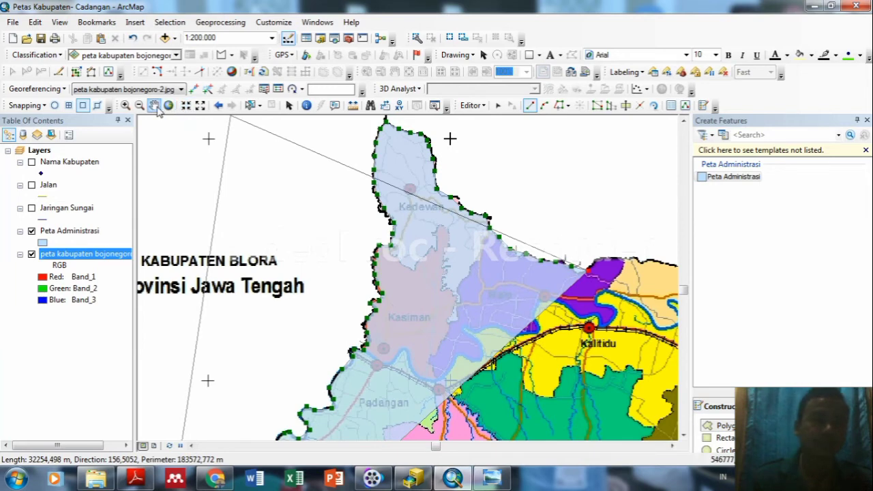
Pan east and trace the northern border to north of Kalitidu.
drag(629, 352, 385, 301)
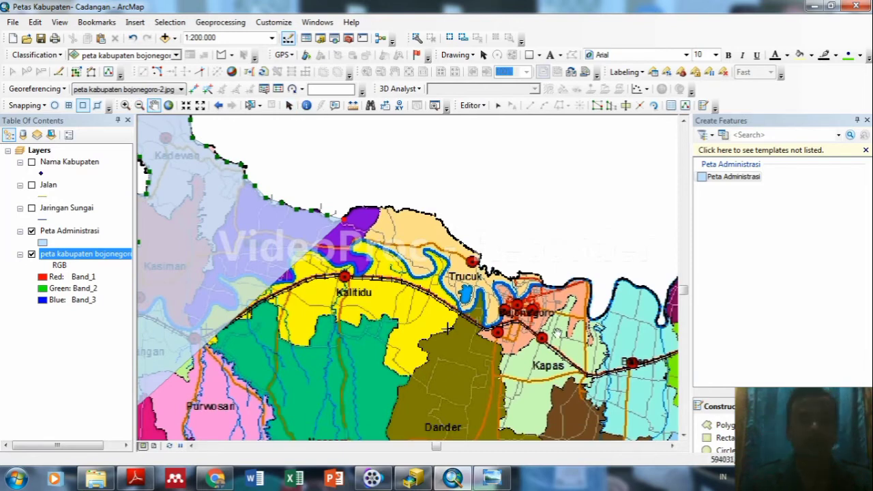
click(721, 425)
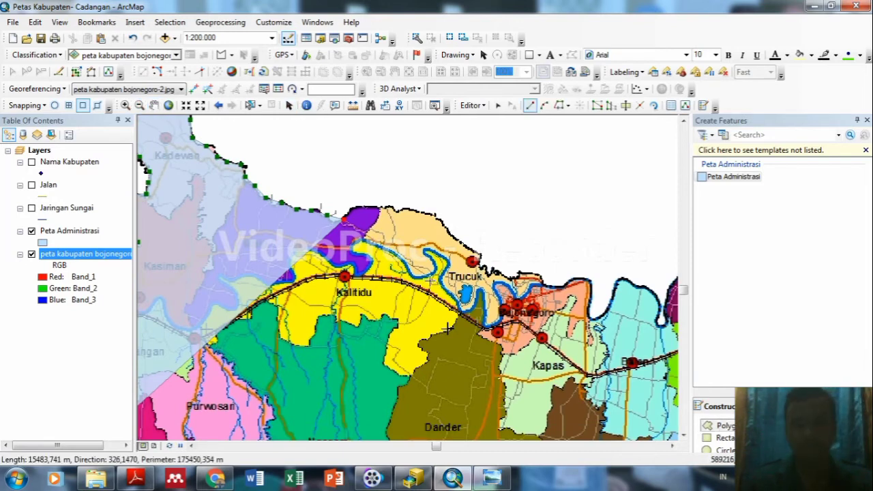
click(351, 208)
click(365, 206)
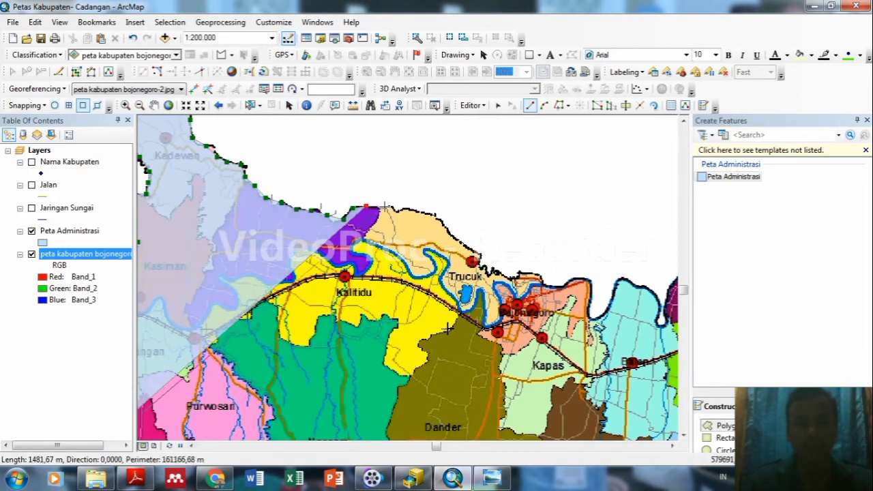
click(377, 206)
click(388, 206)
click(397, 212)
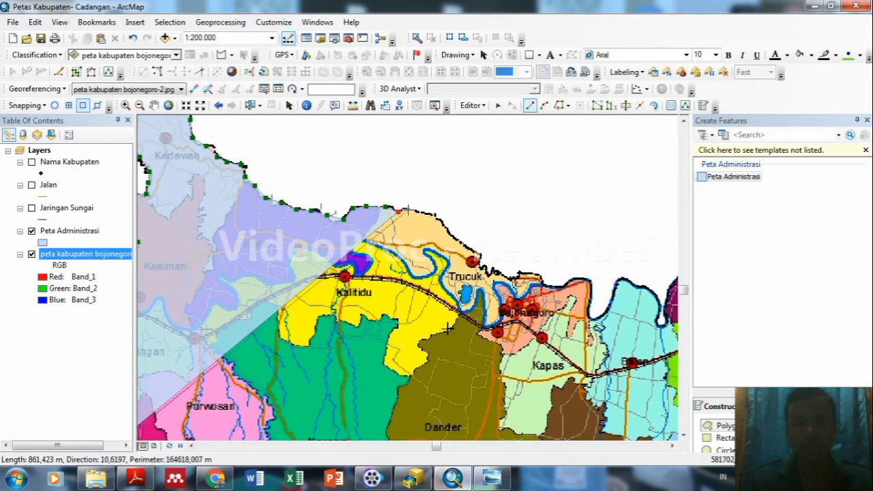
click(423, 213)
click(436, 217)
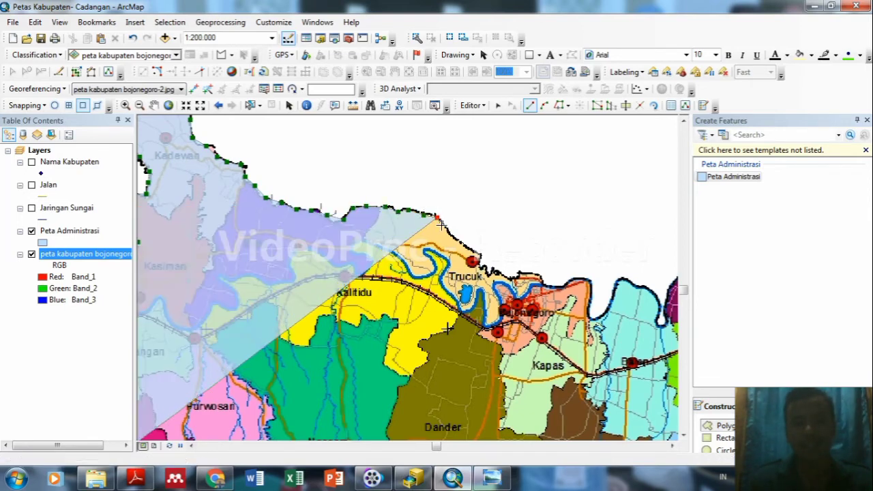
Continue the outline past Trucuk along the river border toward Bojonegoro town.
click(448, 232)
click(457, 239)
click(468, 248)
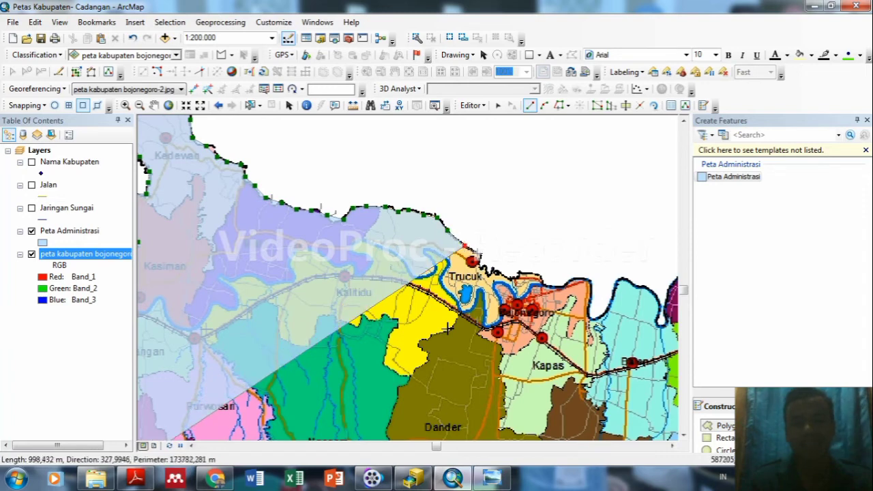
click(476, 255)
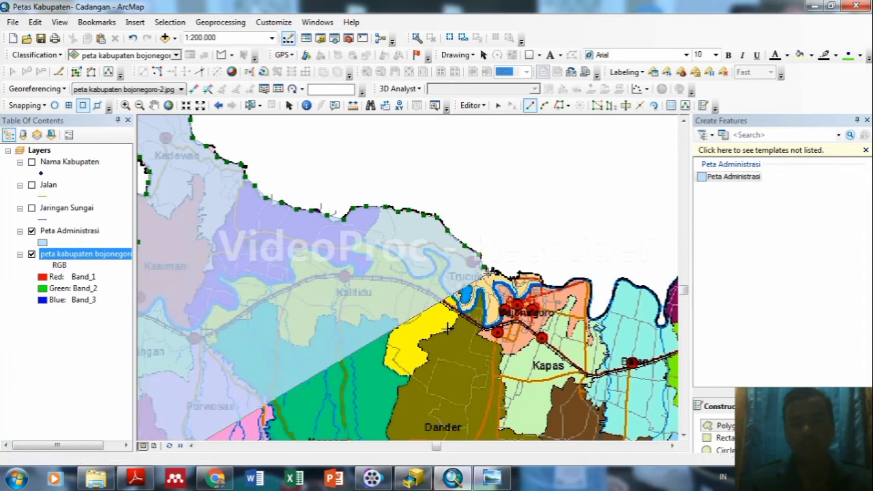
click(492, 272)
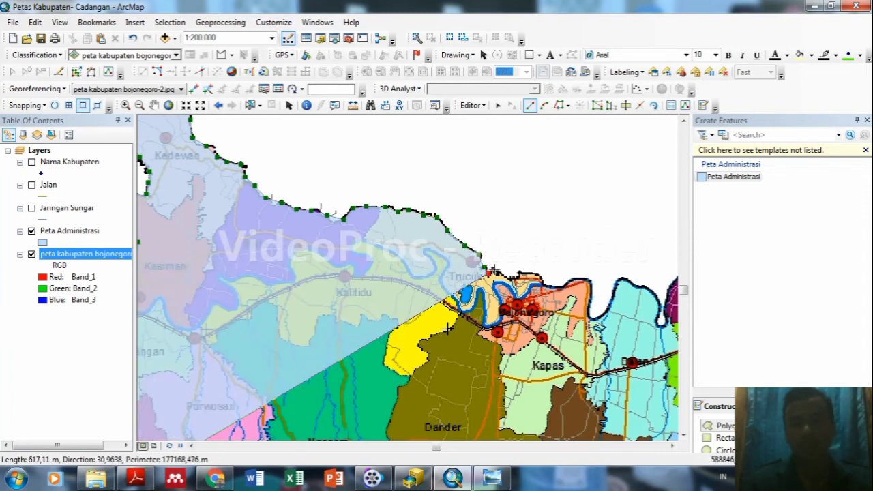
click(536, 273)
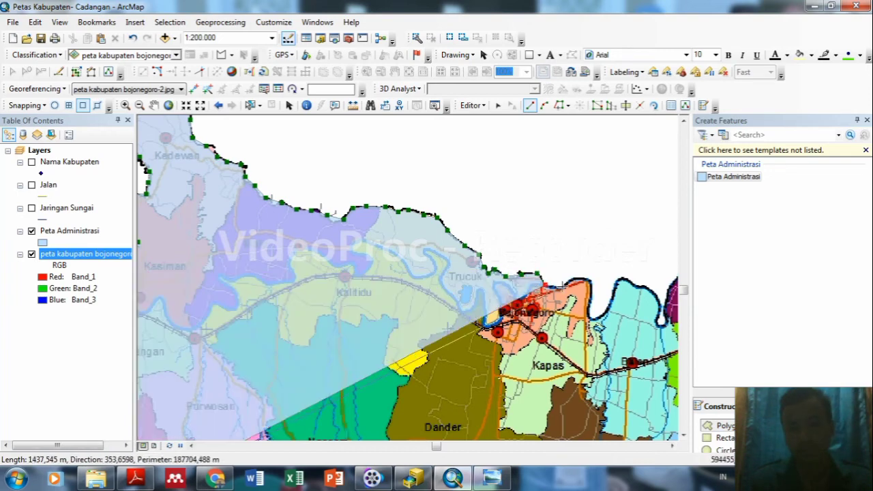
click(556, 281)
click(575, 279)
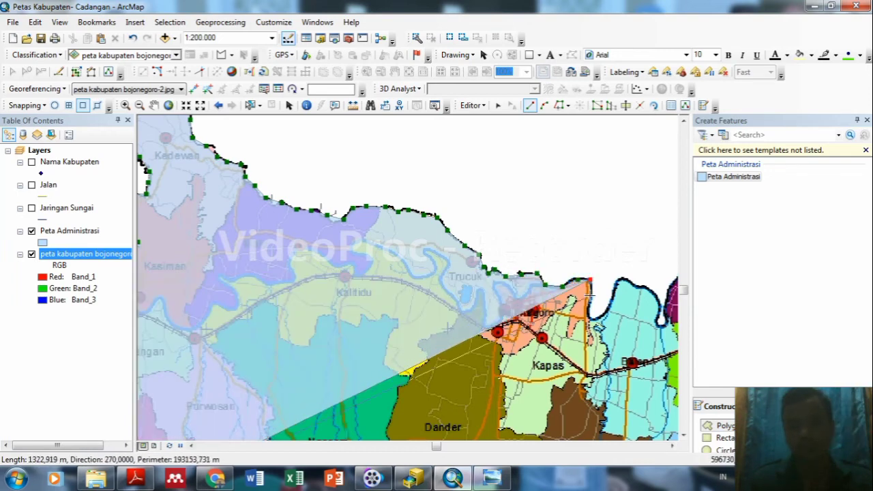
Add vertices east of Bojonegoro town along the coastal boundary toward Kapas.
click(590, 279)
click(591, 315)
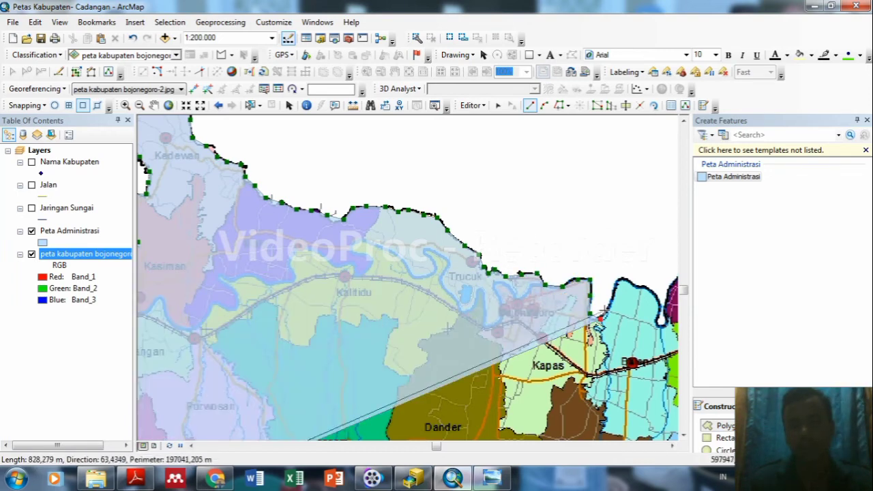
click(609, 306)
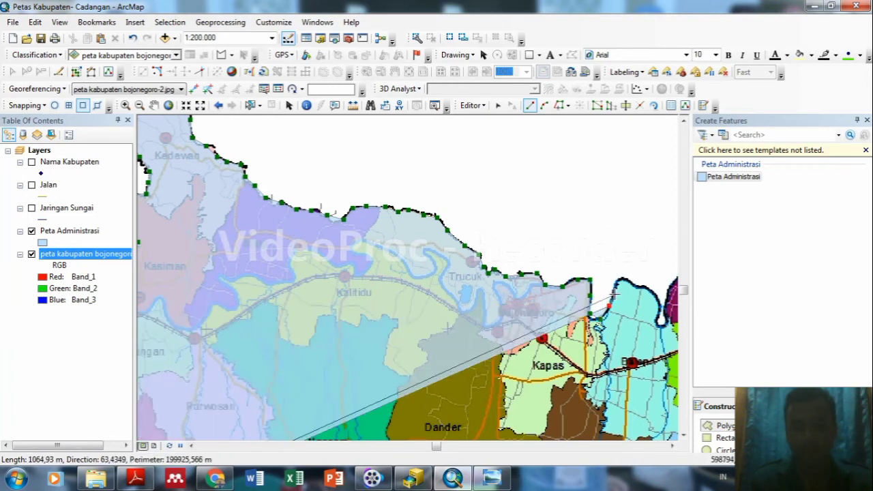
click(615, 294)
click(621, 279)
click(641, 287)
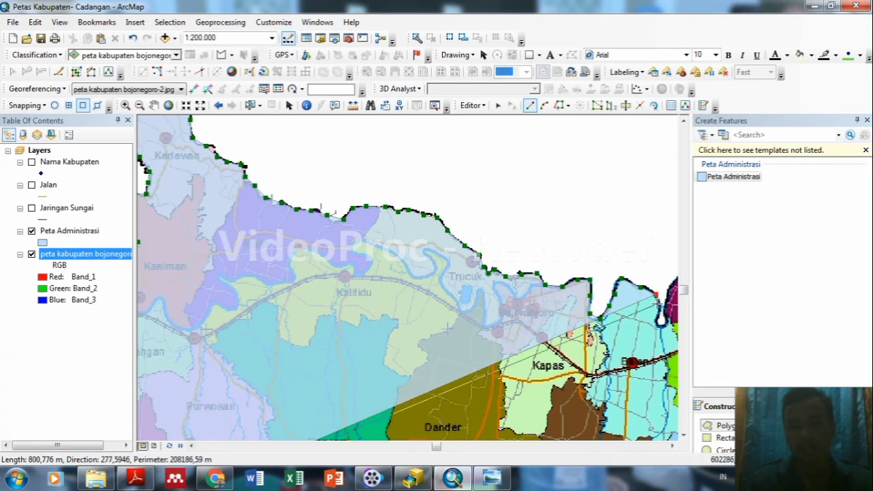
click(659, 309)
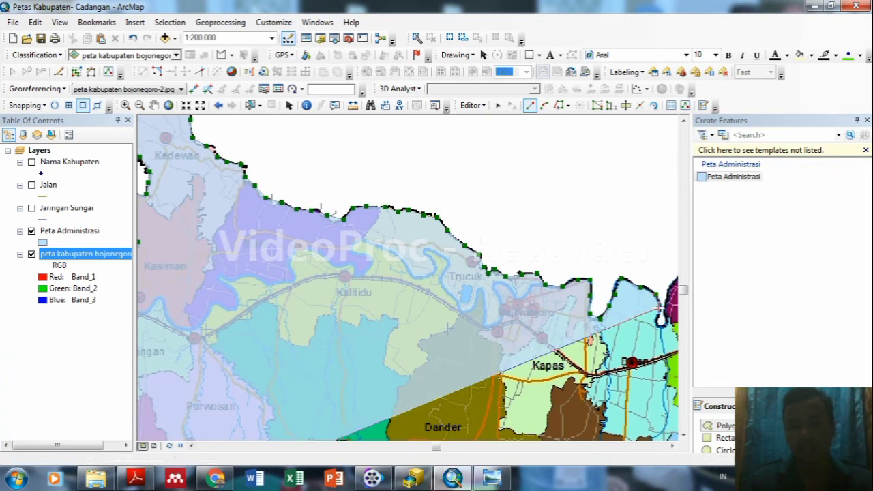
click(153, 105)
Pan east toward Baureno and Kepohbaru and resume the polygon with vertices along the northern boundary.
drag(554, 335, 243, 314)
drag(538, 367, 458, 367)
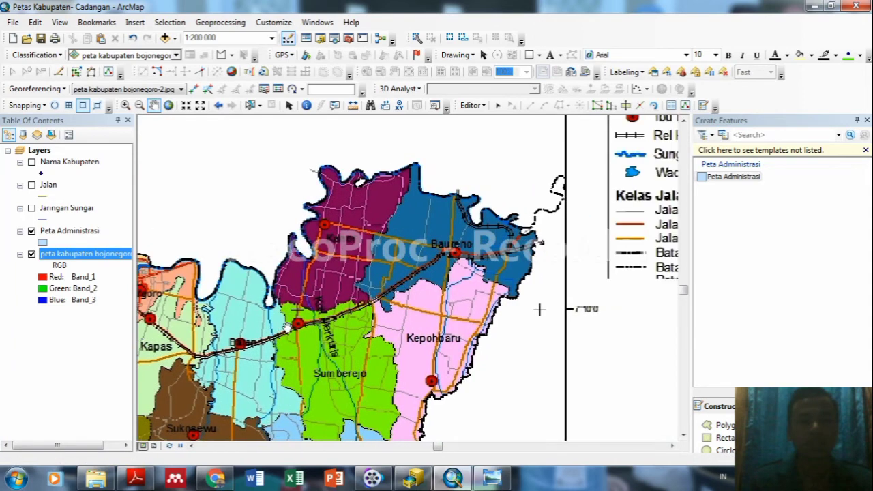
click(720, 425)
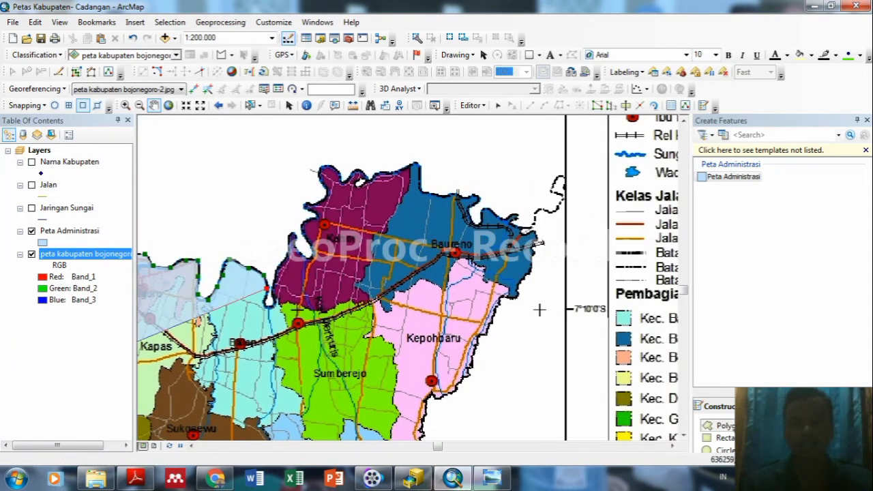
click(264, 302)
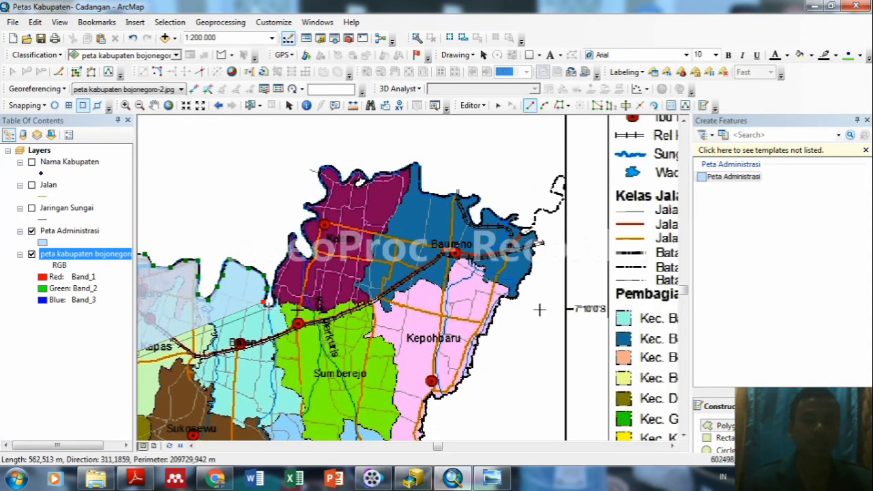
click(270, 307)
click(276, 293)
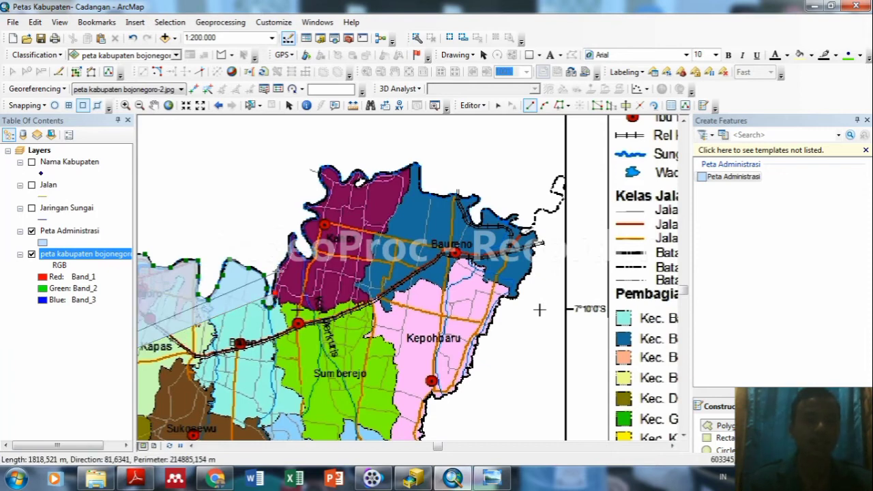
click(289, 236)
click(298, 252)
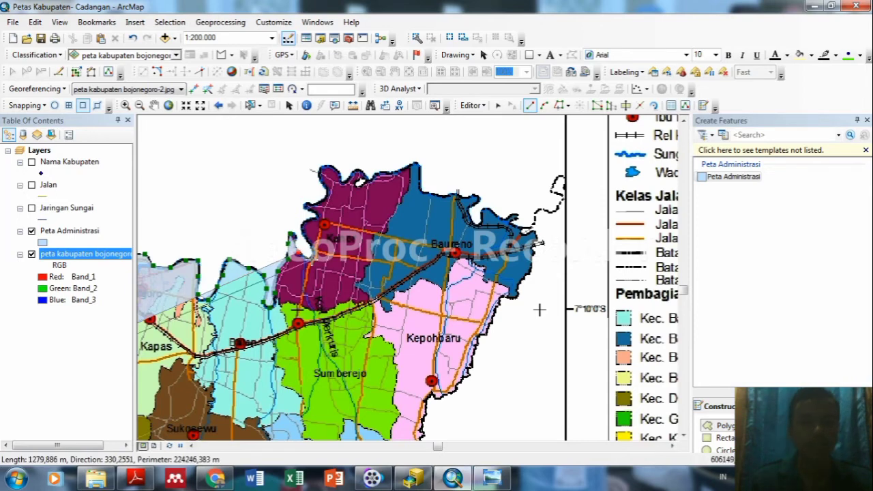
click(311, 260)
click(315, 250)
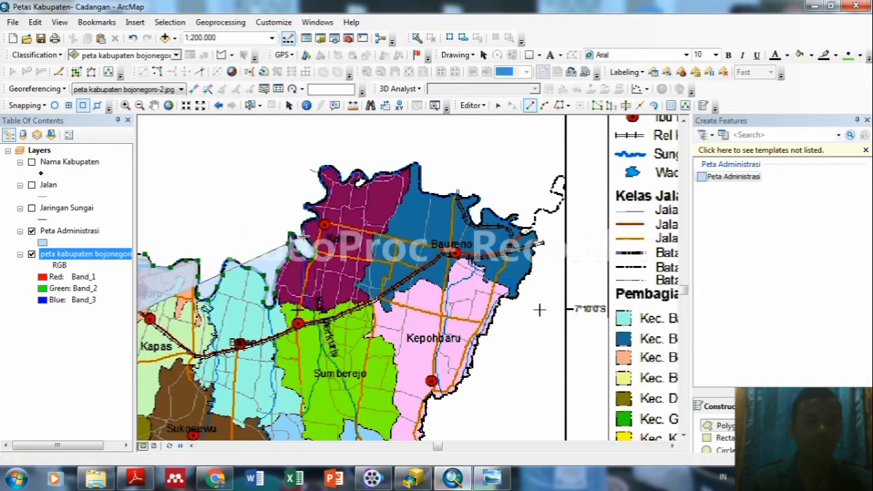
click(315, 217)
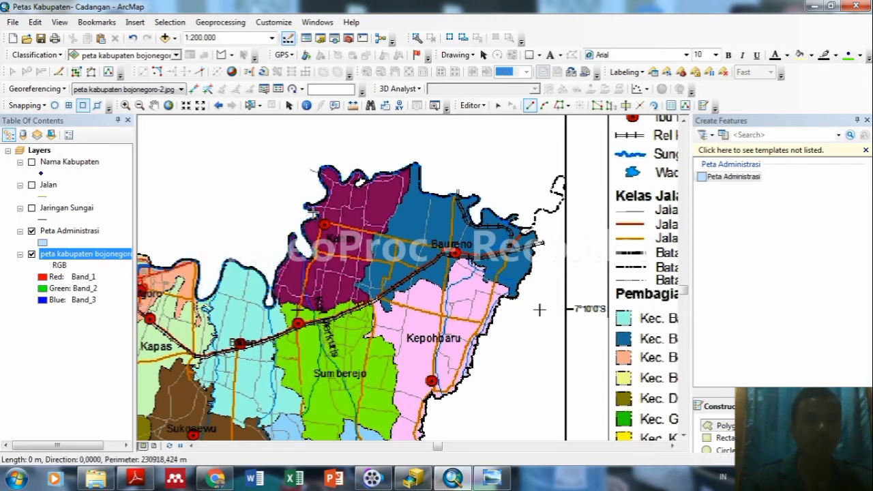
click(301, 209)
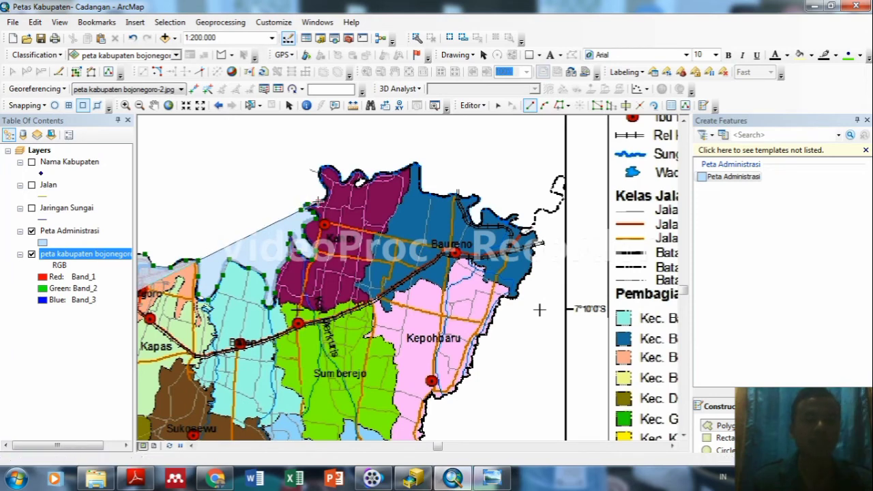
Trace the upper regency boundary east to the northern corner and on toward Baureno.
click(336, 168)
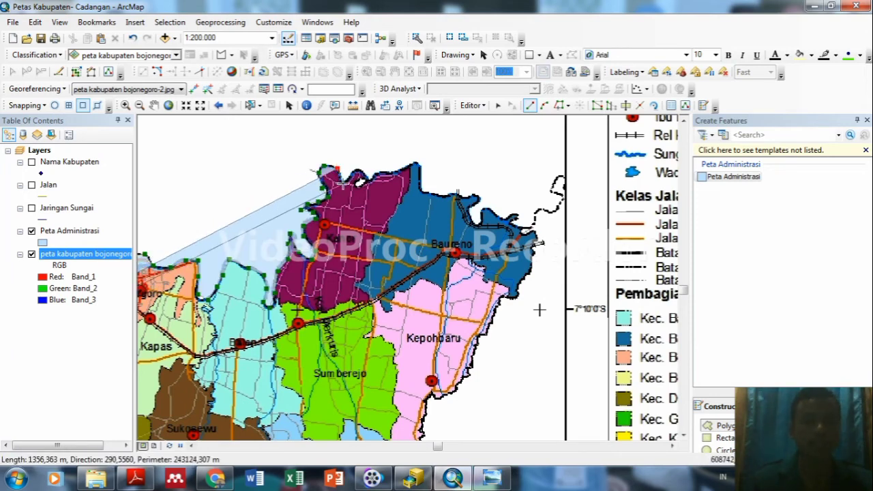
click(367, 175)
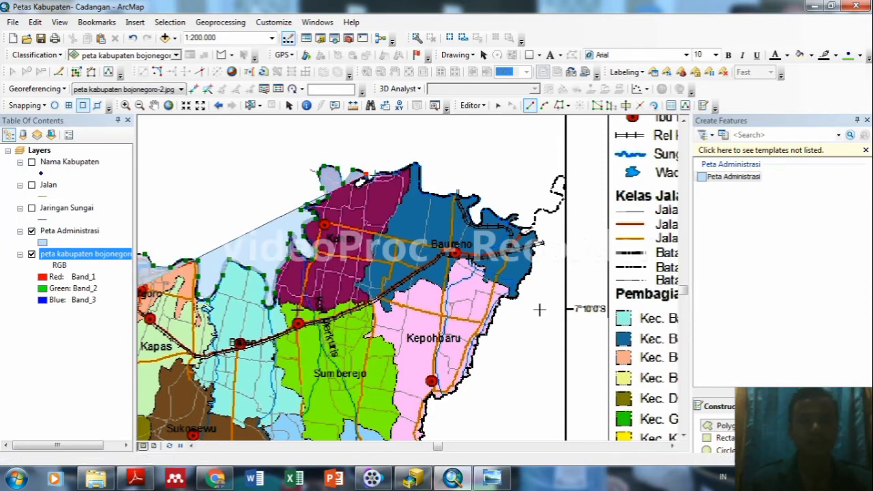
click(380, 175)
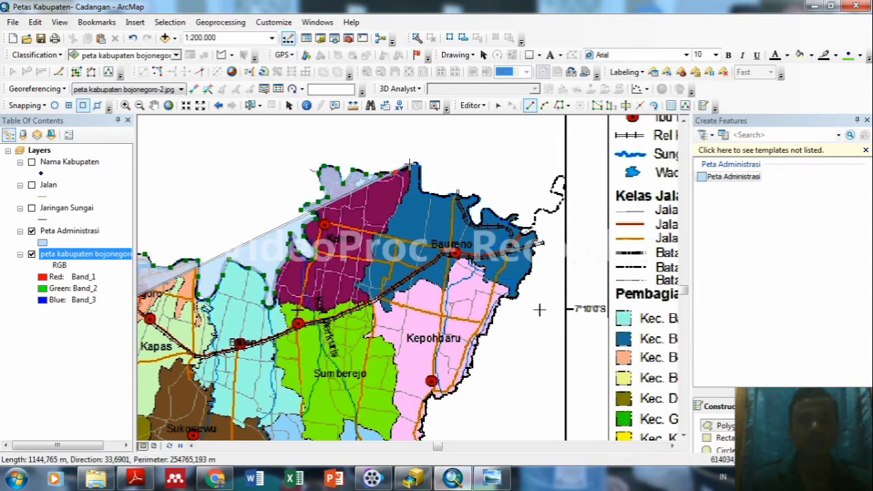
click(398, 169)
click(413, 164)
click(420, 162)
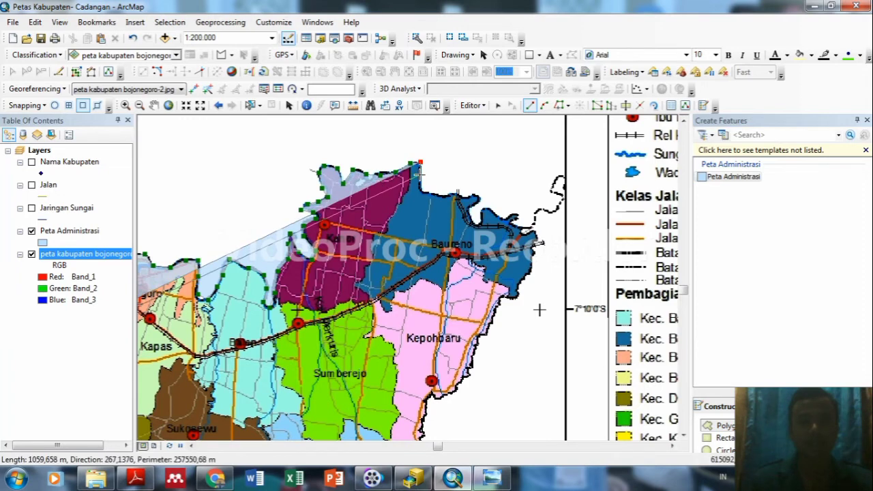
click(419, 186)
click(432, 195)
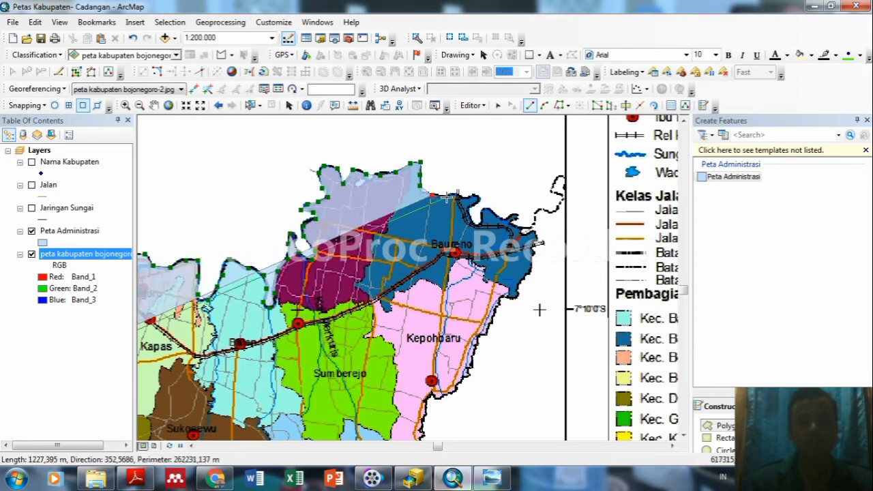
click(461, 195)
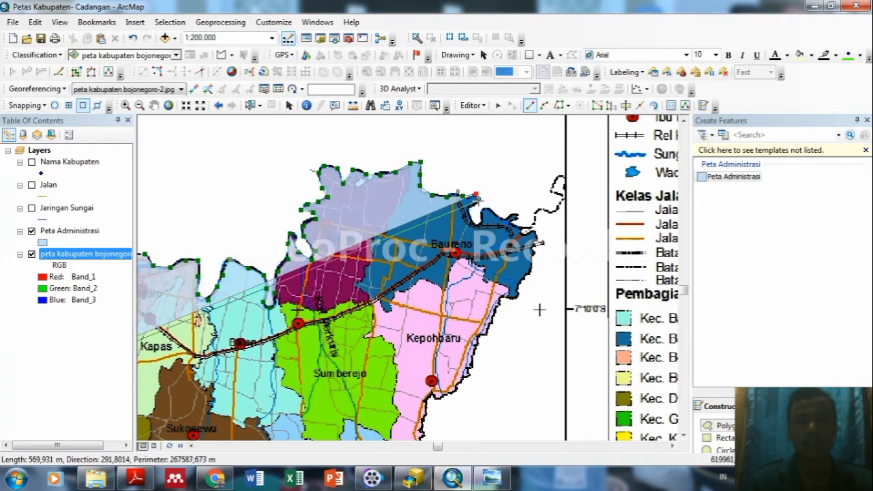
click(476, 197)
click(471, 210)
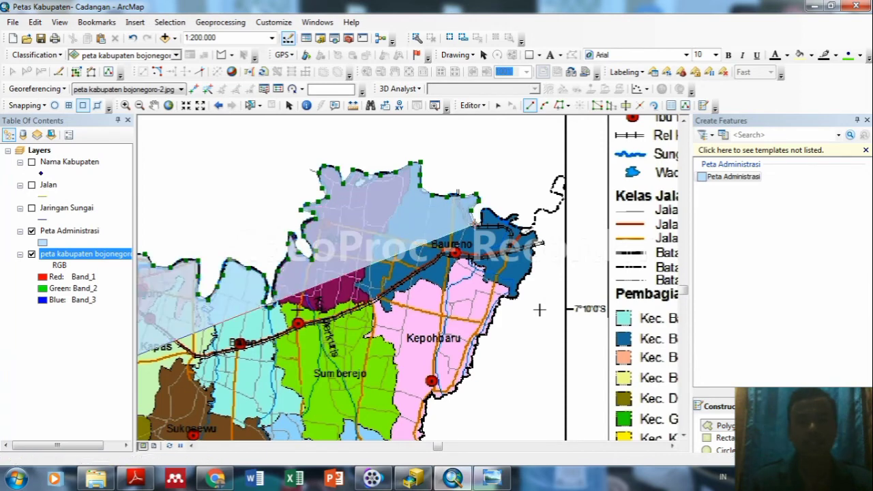
click(482, 215)
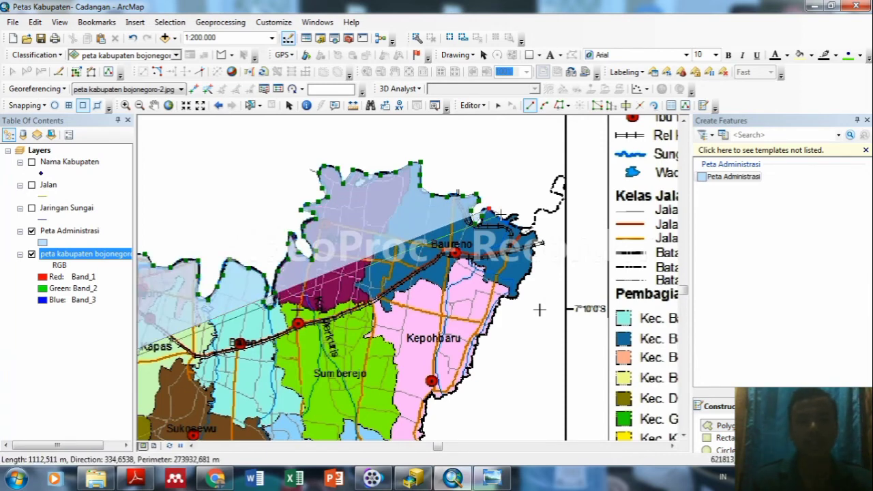
click(511, 216)
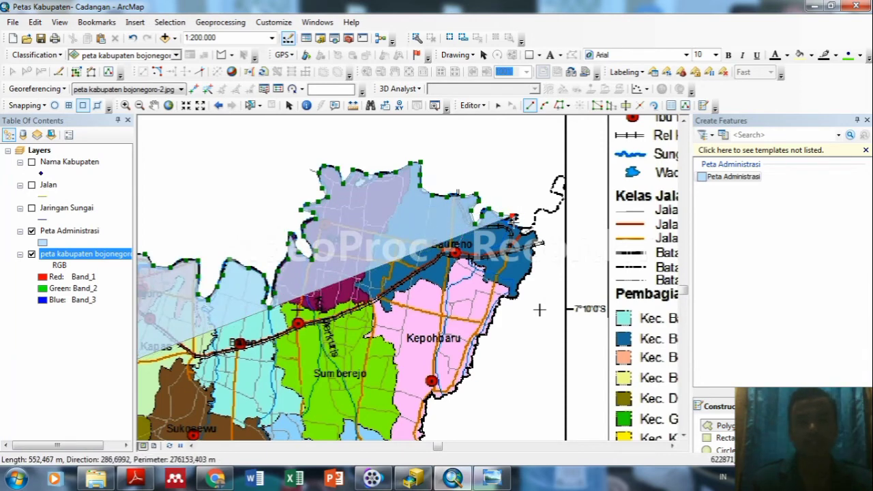
Round the northeast tip and trace the eastern boundary south past Kepohbaru.
click(523, 228)
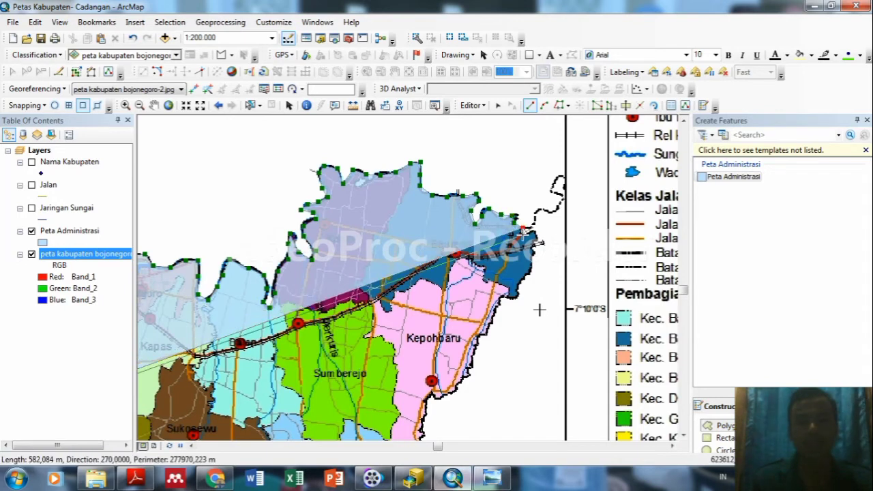
click(533, 242)
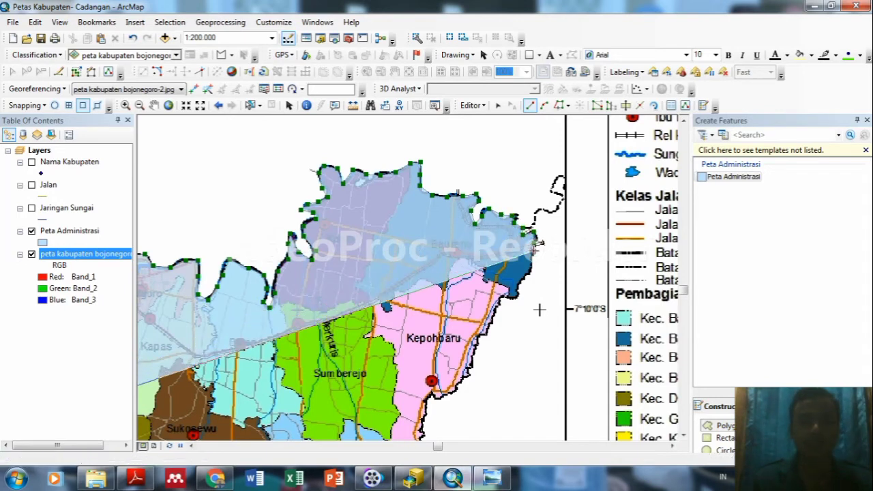
click(525, 275)
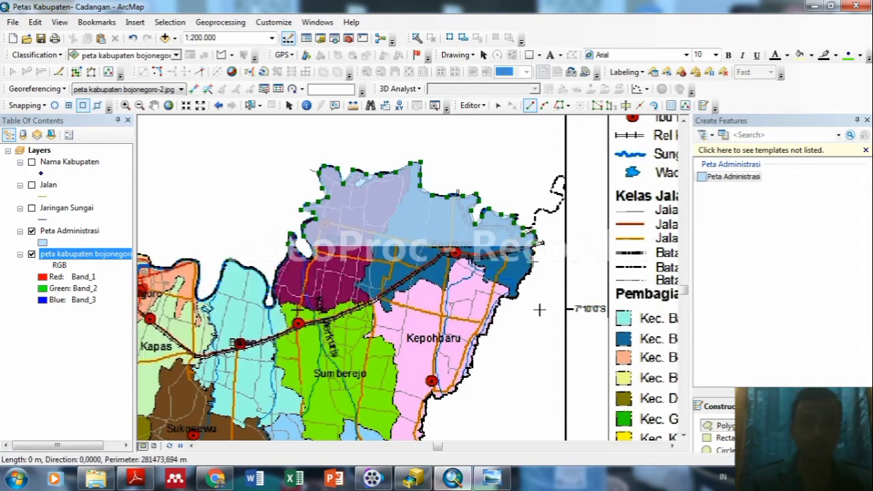
click(516, 293)
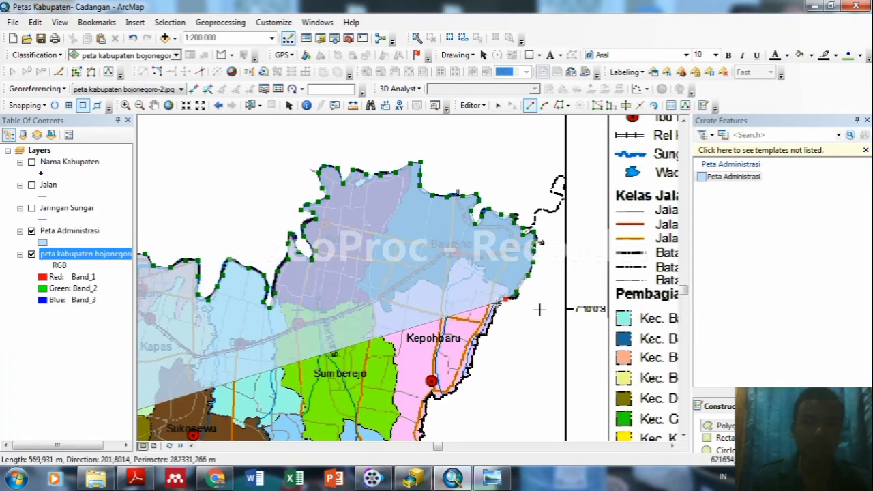
click(491, 321)
click(483, 335)
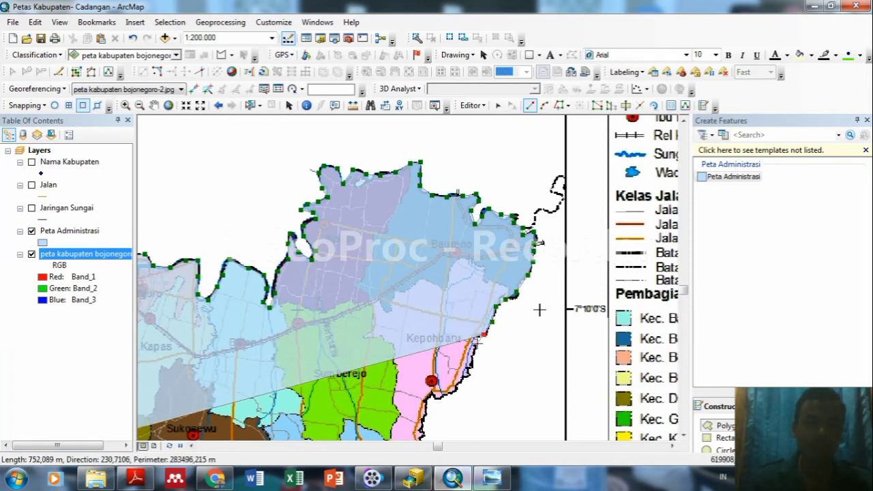
click(478, 345)
click(466, 371)
click(434, 393)
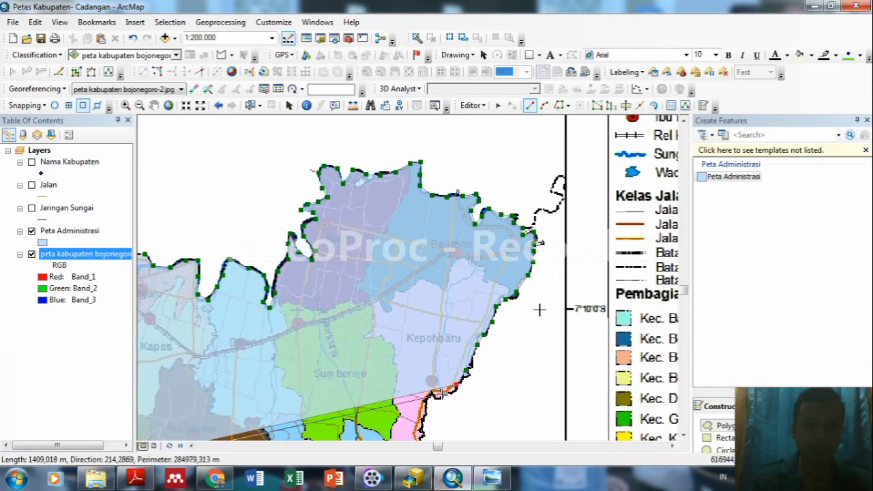
click(423, 416)
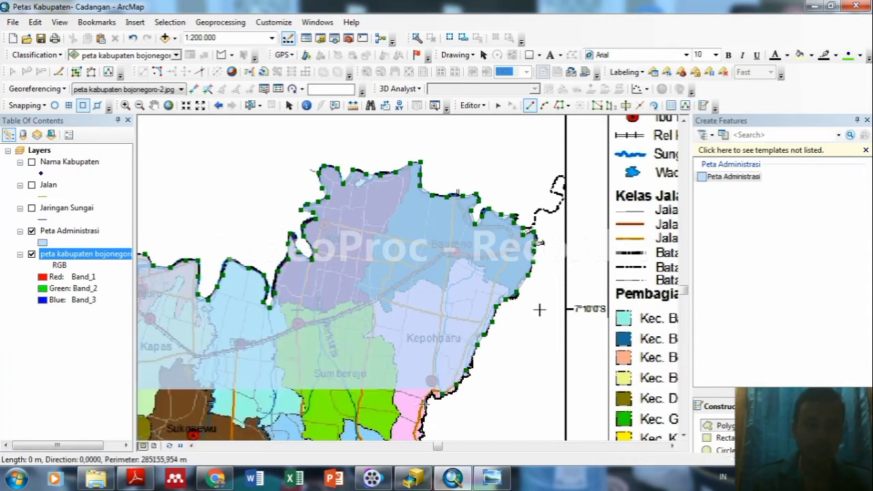
click(422, 431)
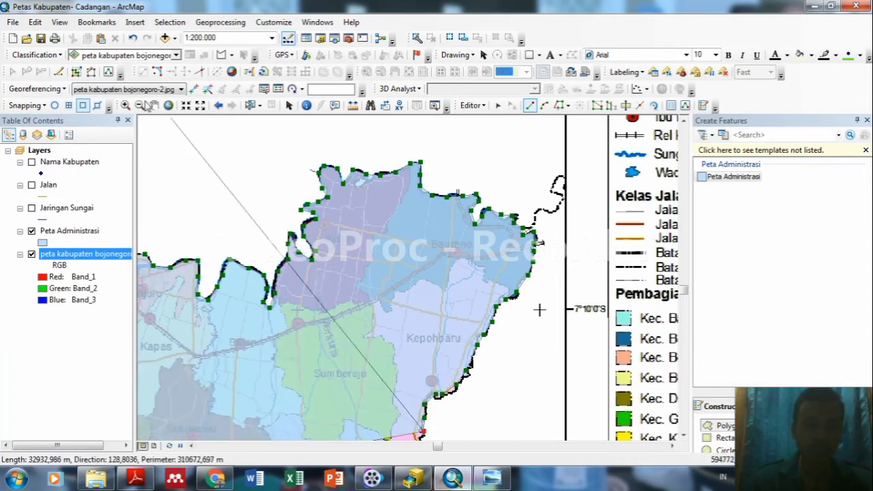
Pan south to Kedungadem and continue the outline down the eastern boundary near Kabupaten Lamongan.
click(155, 106)
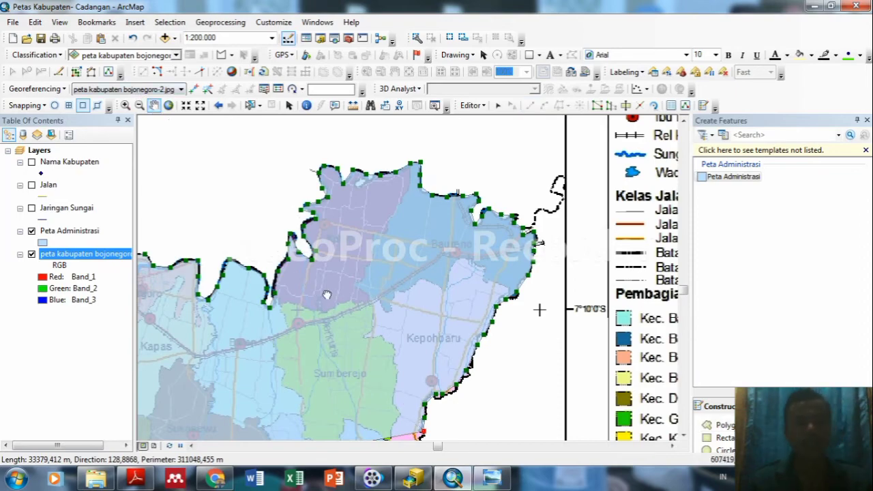
drag(326, 405, 298, 118)
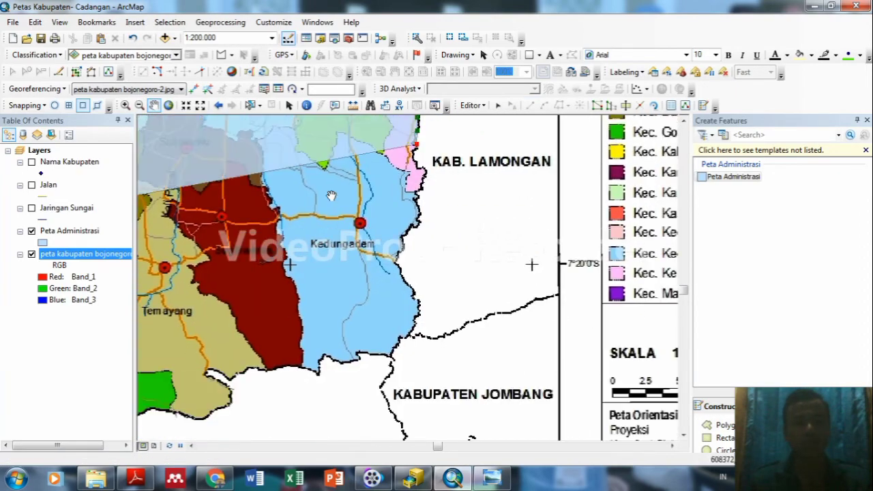
drag(526, 276, 626, 257)
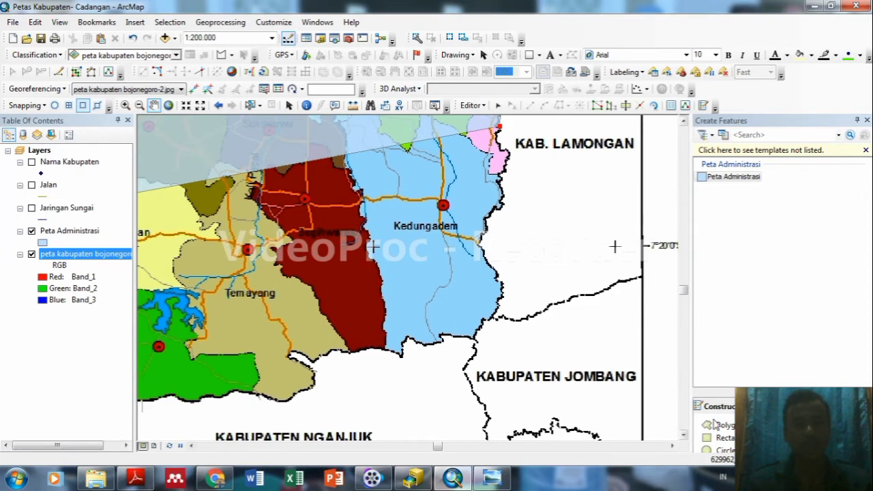
click(530, 105)
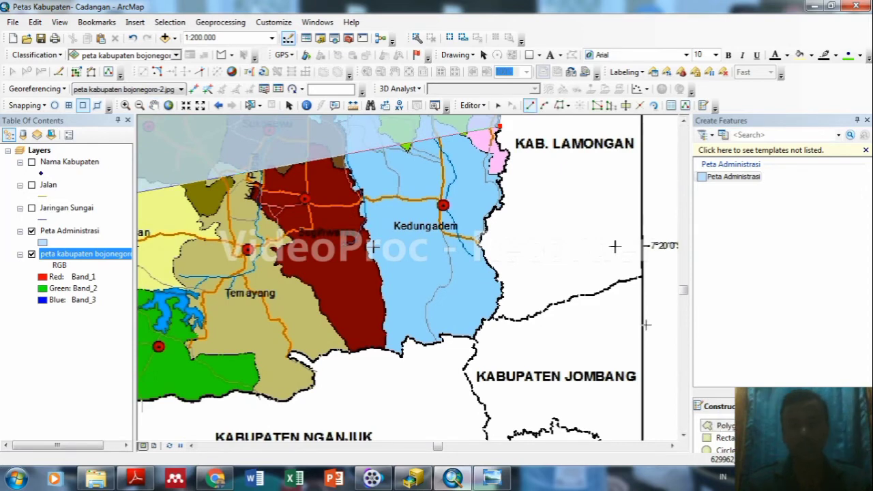
click(506, 150)
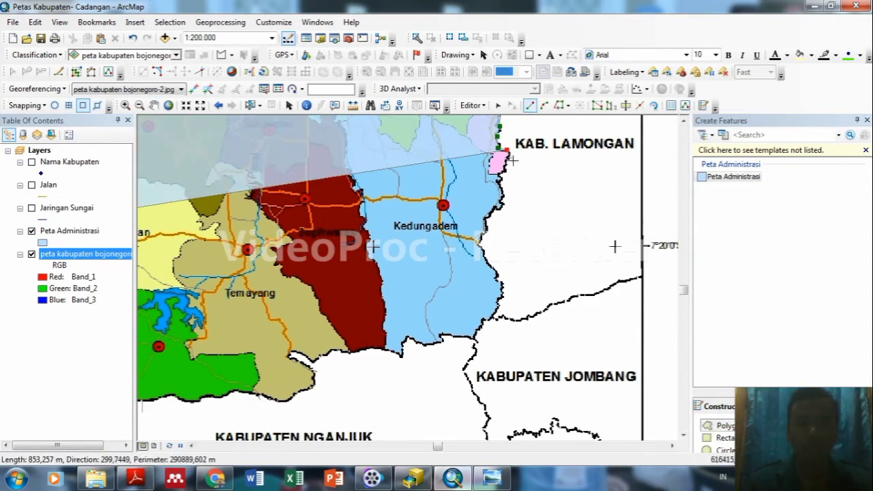
click(505, 162)
click(502, 180)
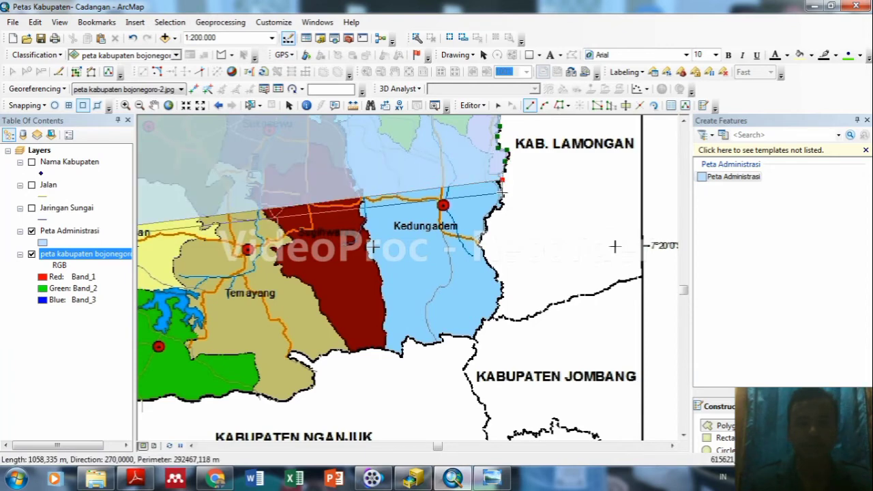
click(503, 190)
click(501, 199)
click(491, 208)
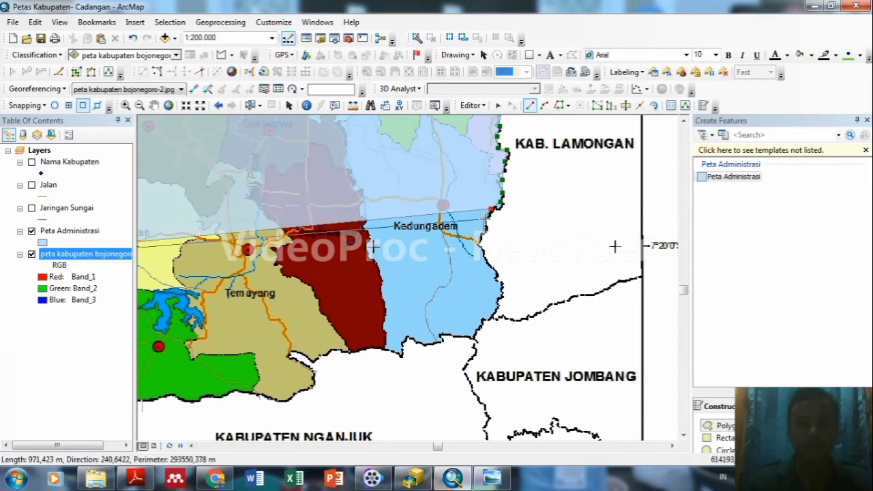
click(485, 228)
Follow the eastern boundary past Kedungadem down toward Kabupaten Jombang.
click(478, 246)
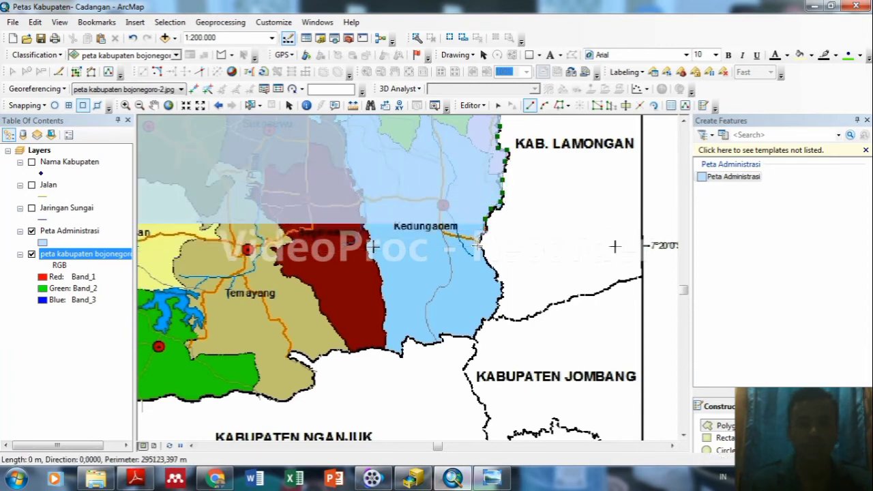
click(487, 258)
click(491, 270)
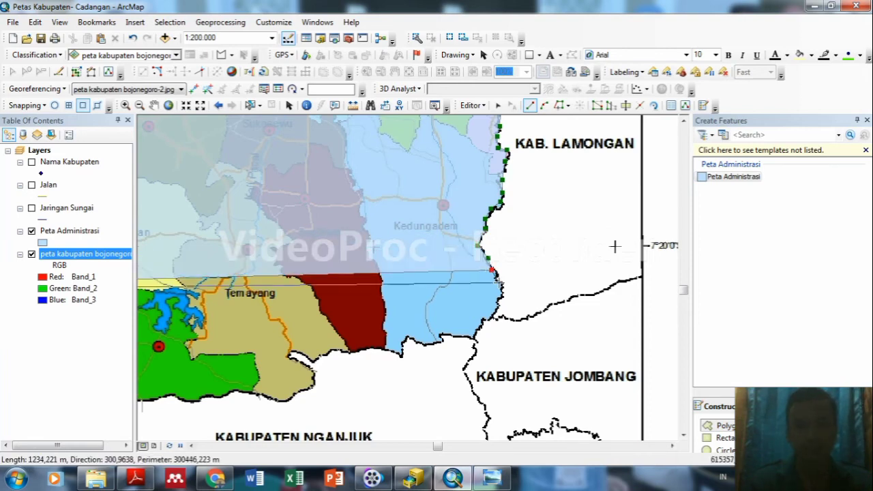
click(498, 281)
click(501, 298)
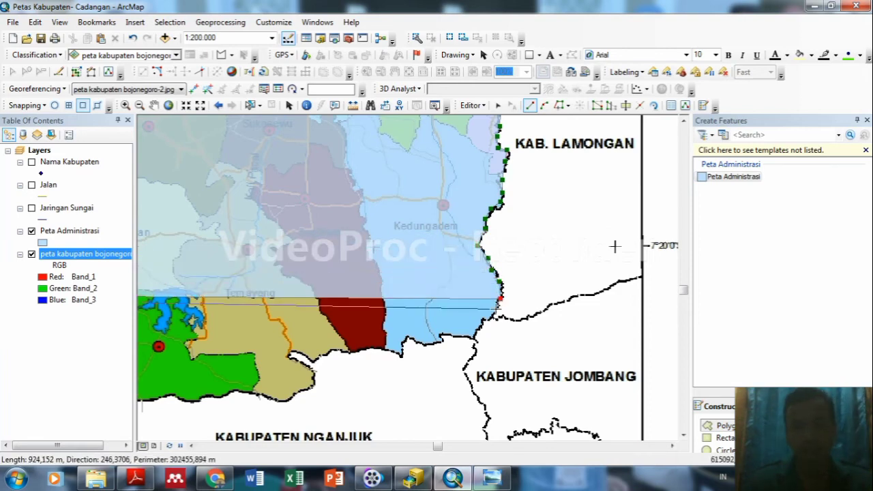
click(496, 309)
click(489, 317)
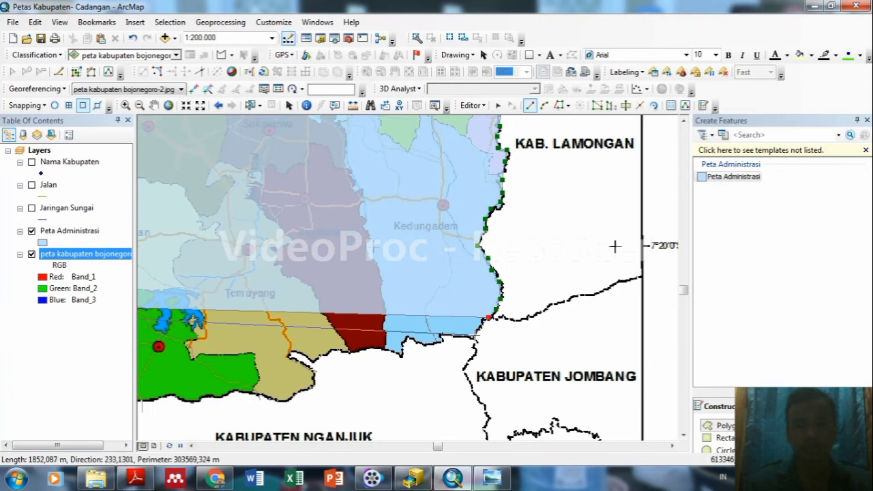
Turn the outline west along the southern boundary.
click(476, 336)
click(456, 337)
click(439, 337)
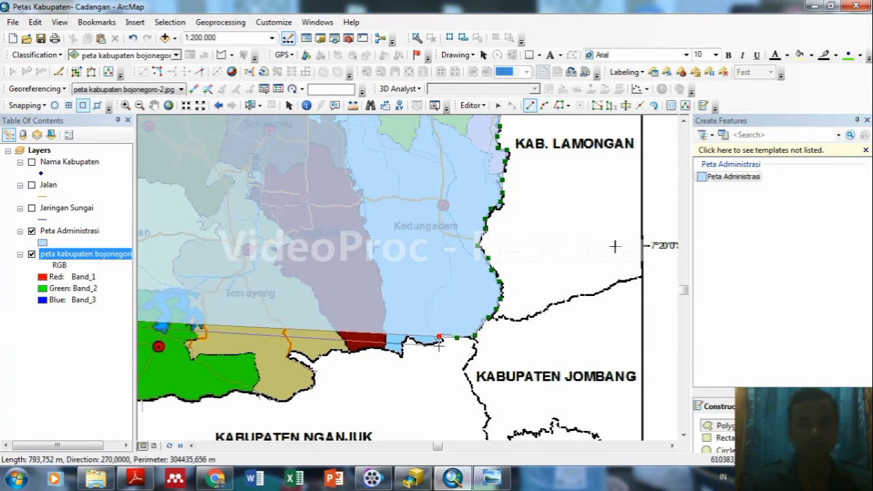
click(429, 341)
click(420, 344)
click(407, 337)
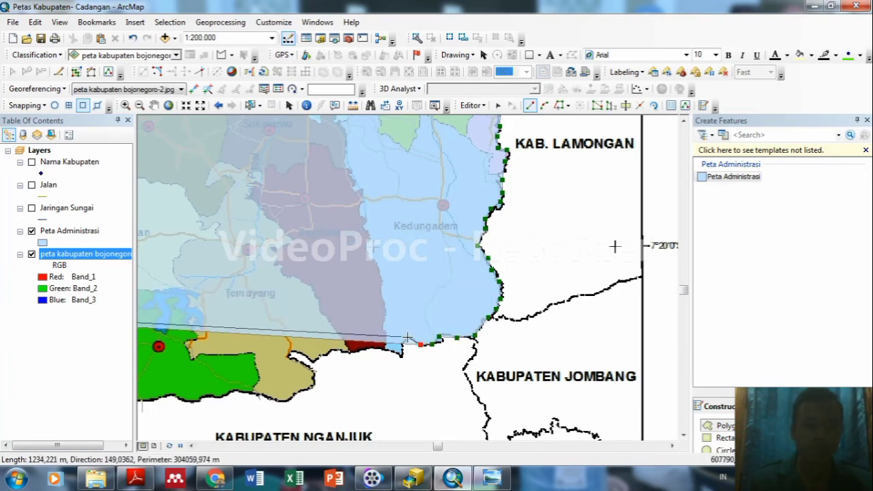
double_click(401, 354)
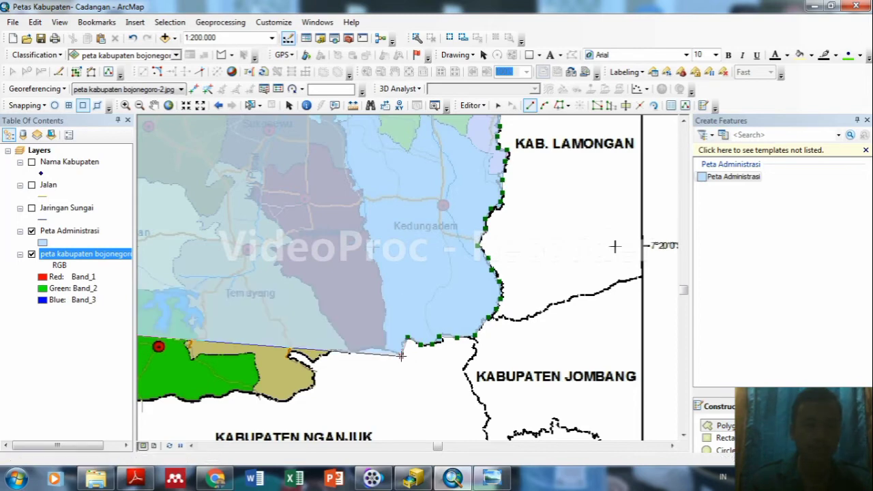
click(402, 355)
Continue the southern edge westward toward Kabupaten Nganjuk at the map's left edge.
click(386, 350)
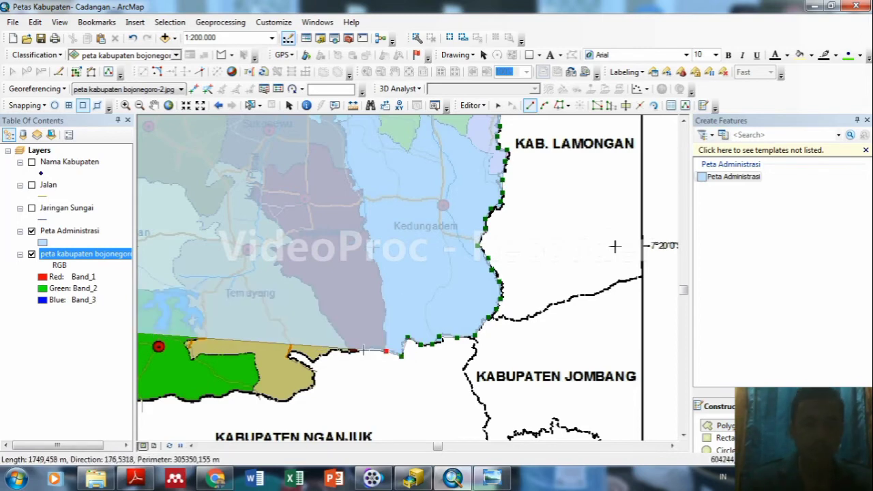
click(358, 349)
click(347, 352)
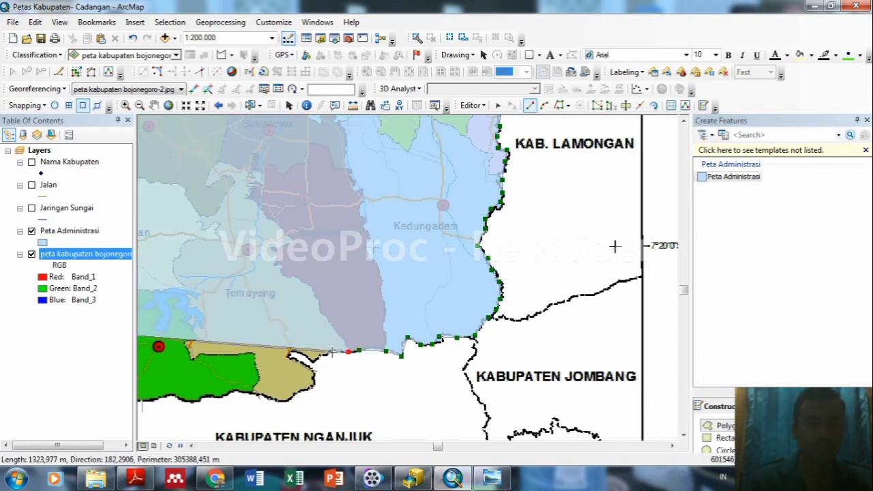
click(332, 353)
click(322, 355)
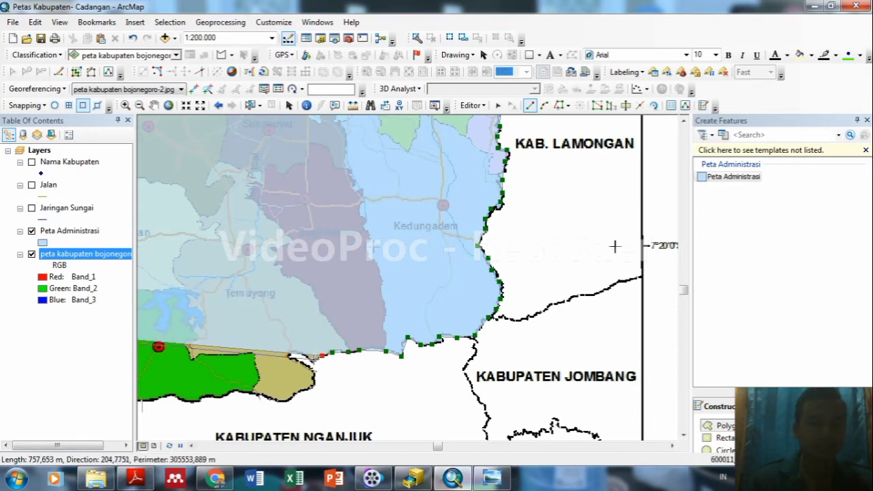
click(293, 353)
double_click(293, 354)
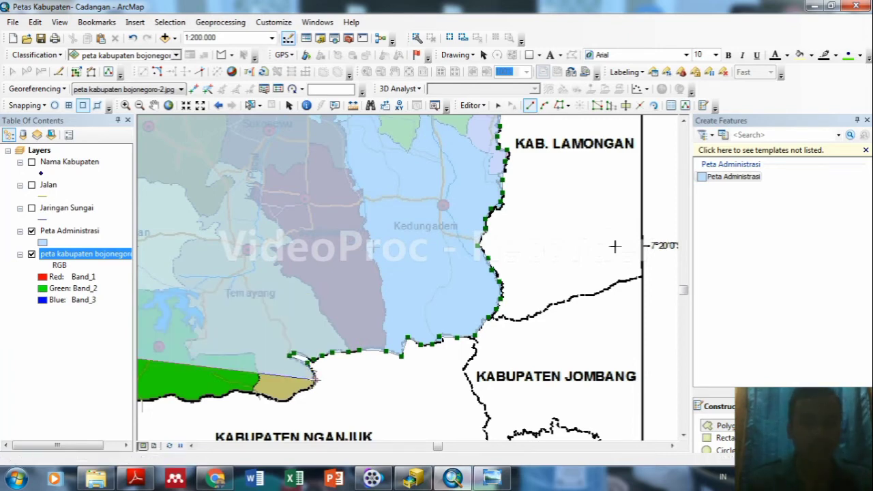
click(292, 394)
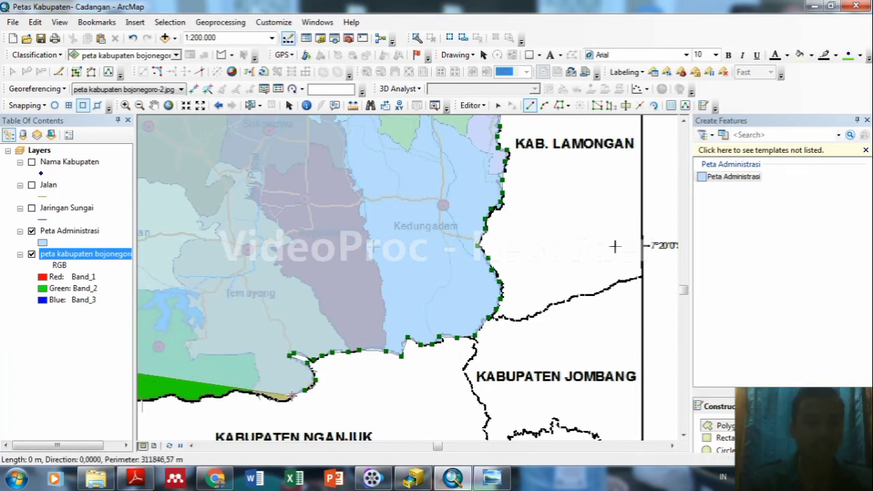
click(278, 401)
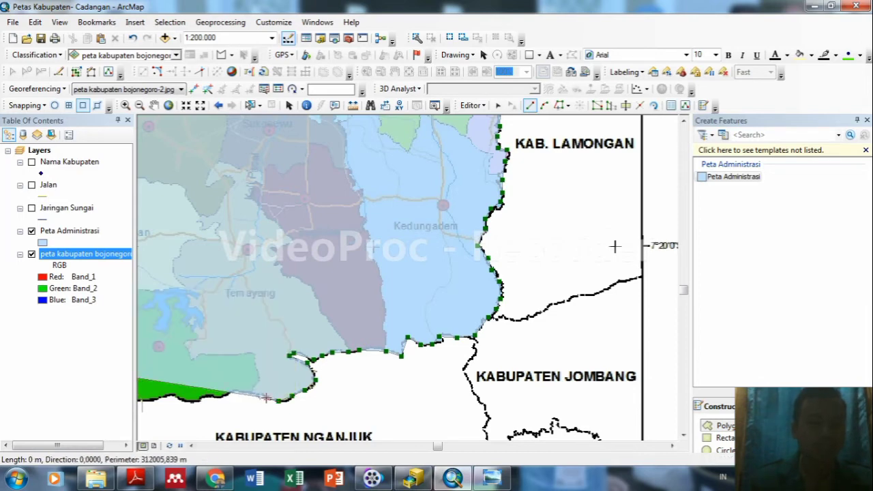
click(229, 394)
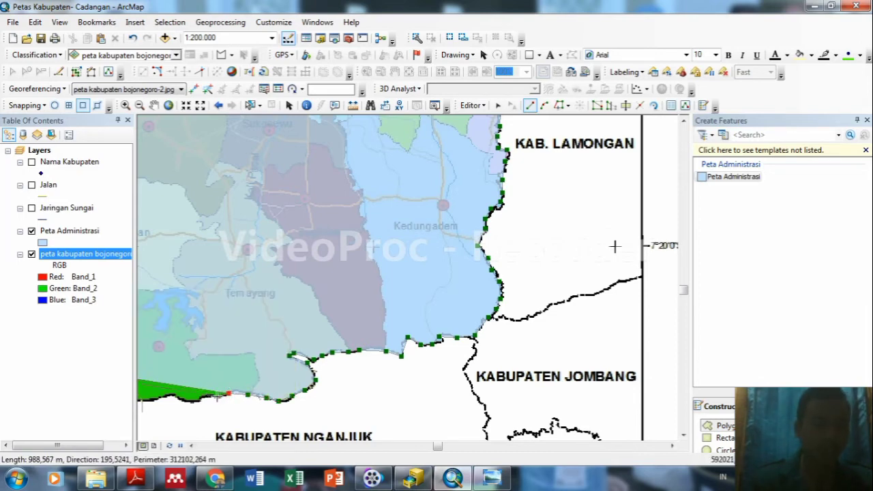
click(191, 400)
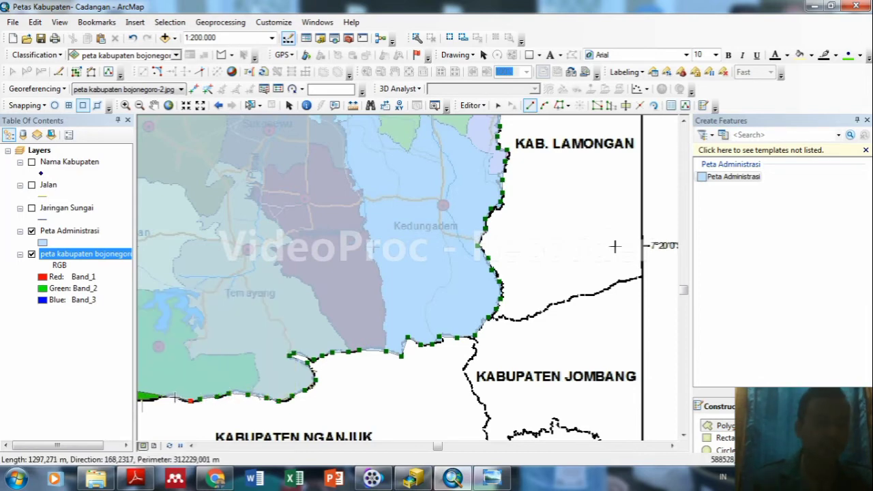
click(161, 397)
click(151, 403)
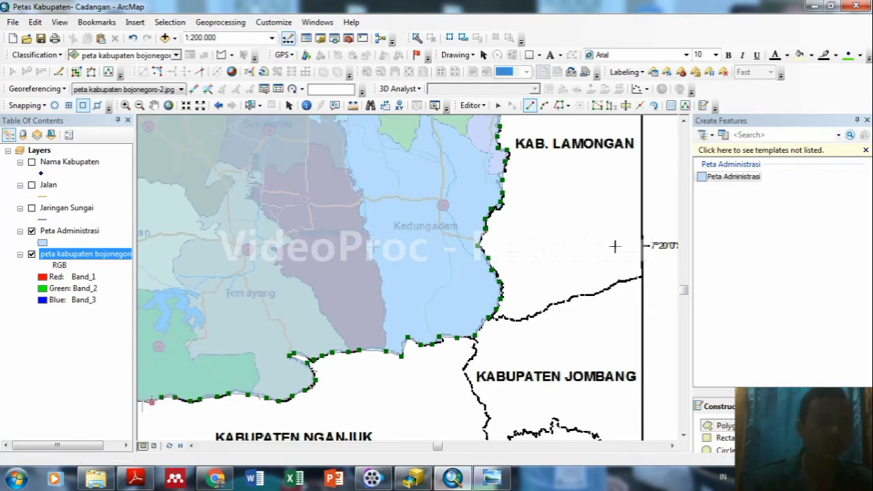
Pan to the Kabupaten Madiun border and trace it west past Gondang.
click(150, 106)
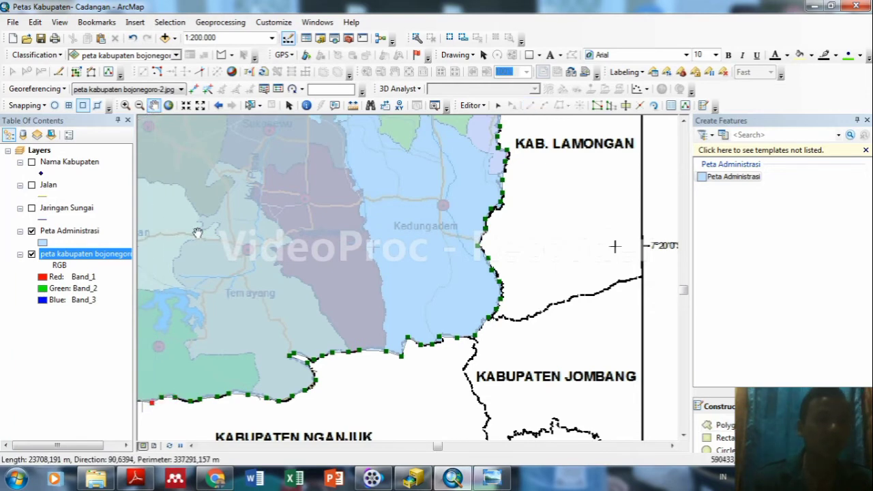
drag(198, 232, 425, 214)
drag(411, 326, 538, 272)
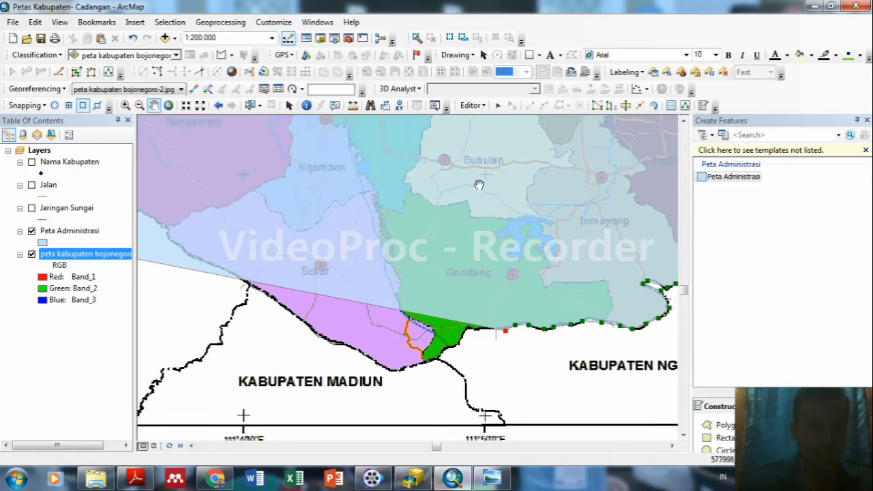
click(725, 426)
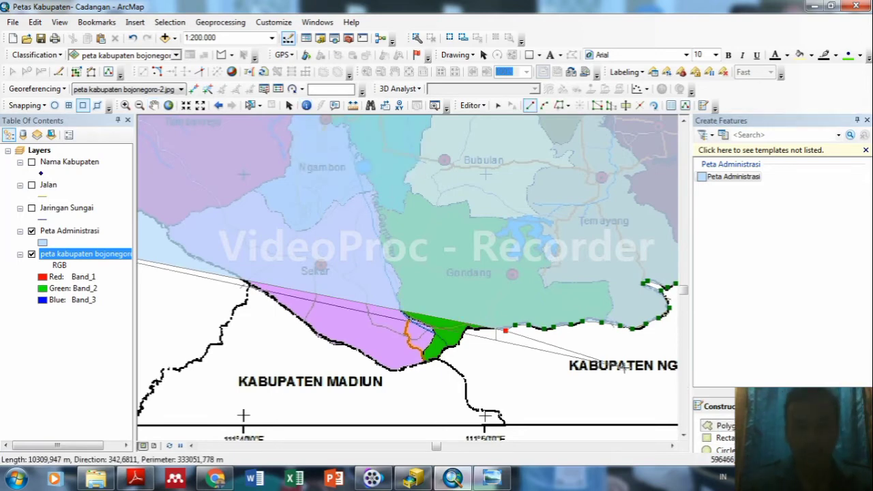
click(466, 330)
click(459, 344)
click(440, 355)
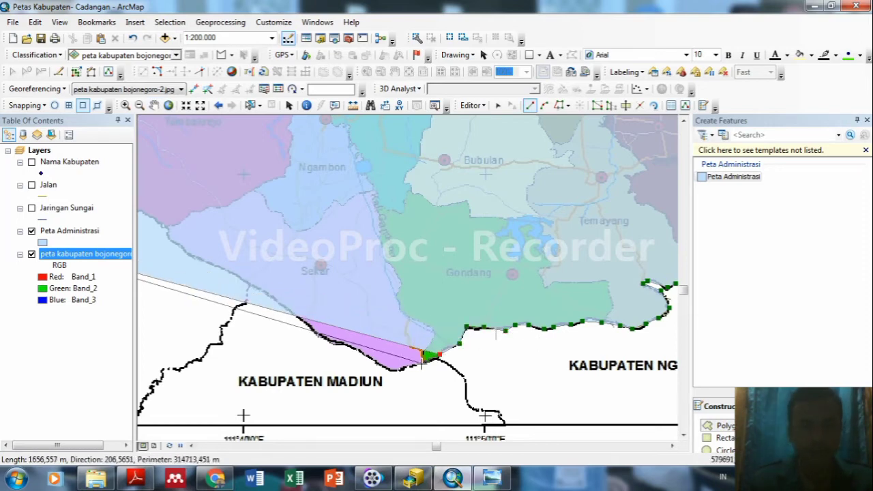
click(422, 363)
click(402, 368)
click(385, 370)
click(368, 360)
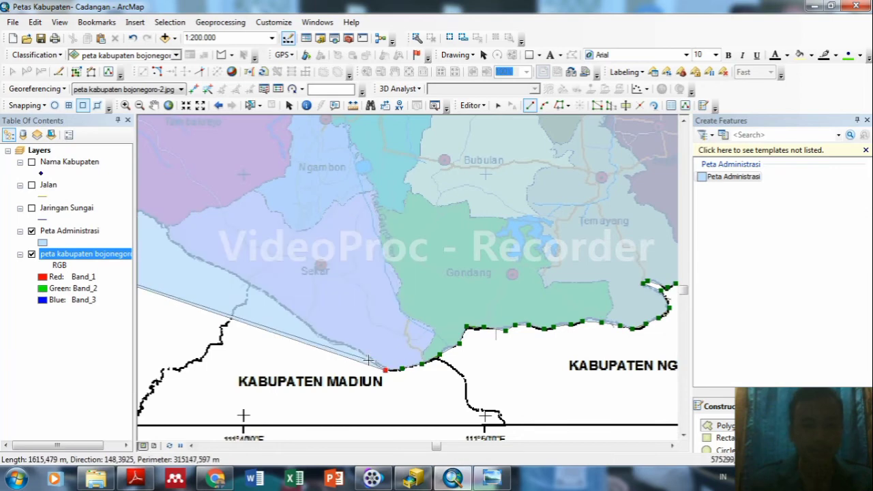
Extend the outline northwest along the boundary below Sekar.
click(356, 349)
click(338, 342)
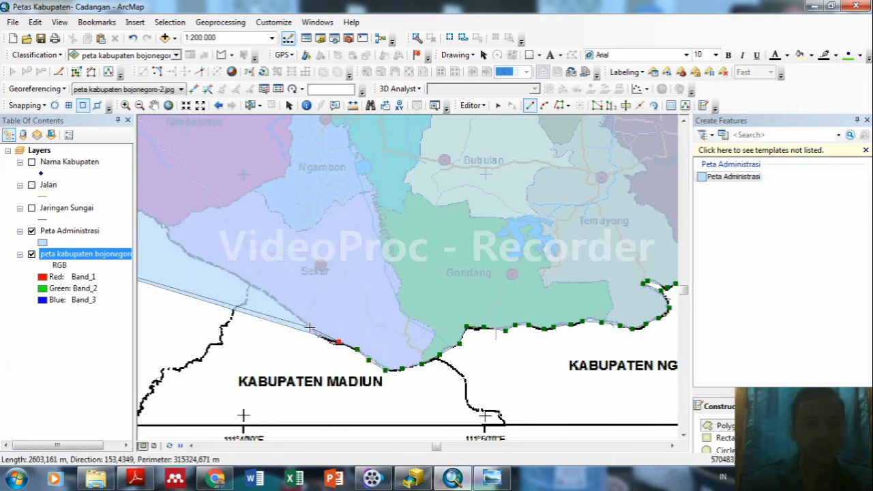
click(309, 328)
click(282, 304)
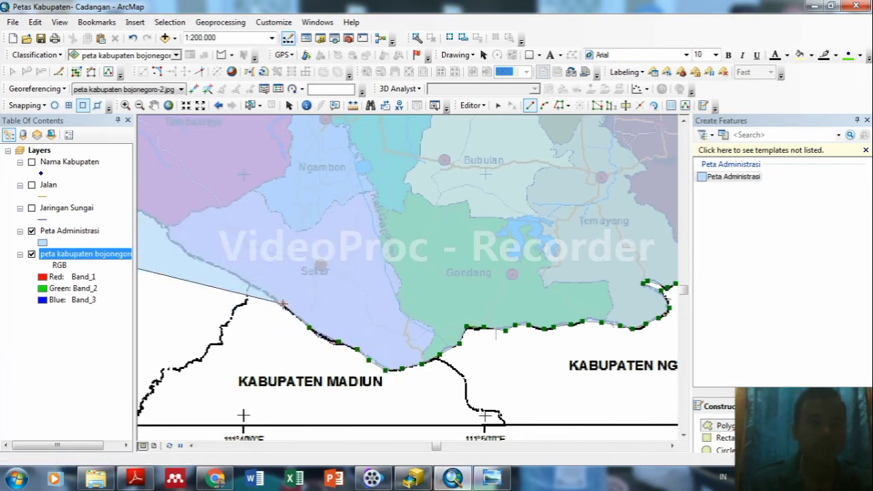
click(252, 285)
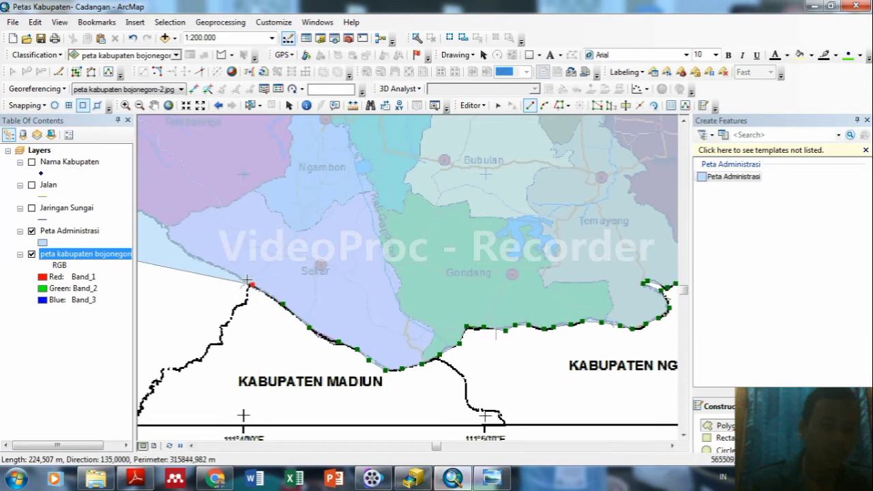
click(216, 264)
click(189, 254)
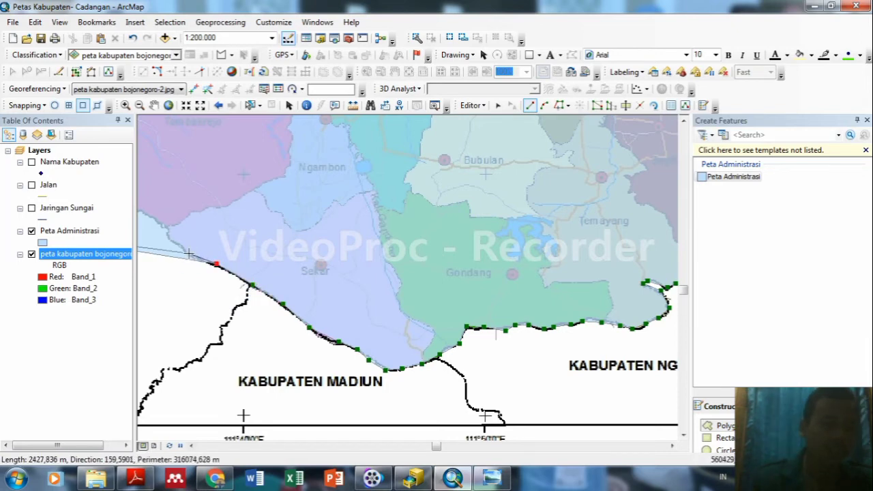
click(162, 227)
click(155, 105)
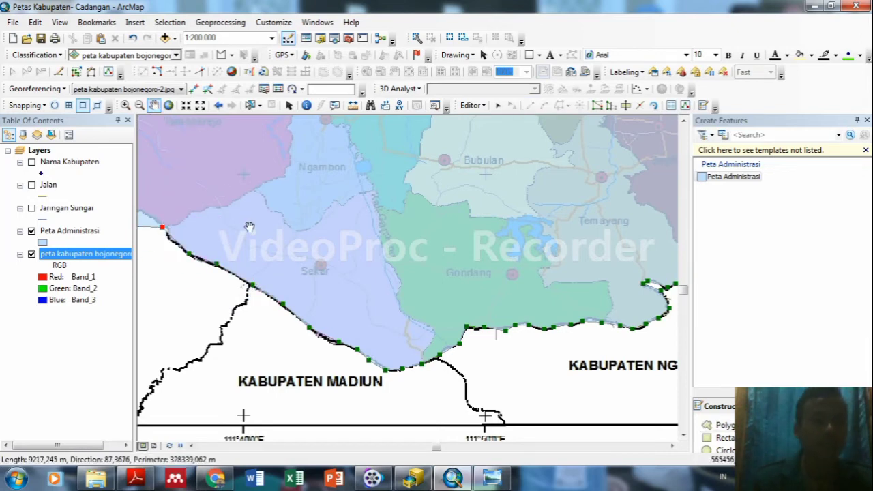
Pan west and add vertices along the Kabupaten Ngawi border.
drag(249, 227, 489, 249)
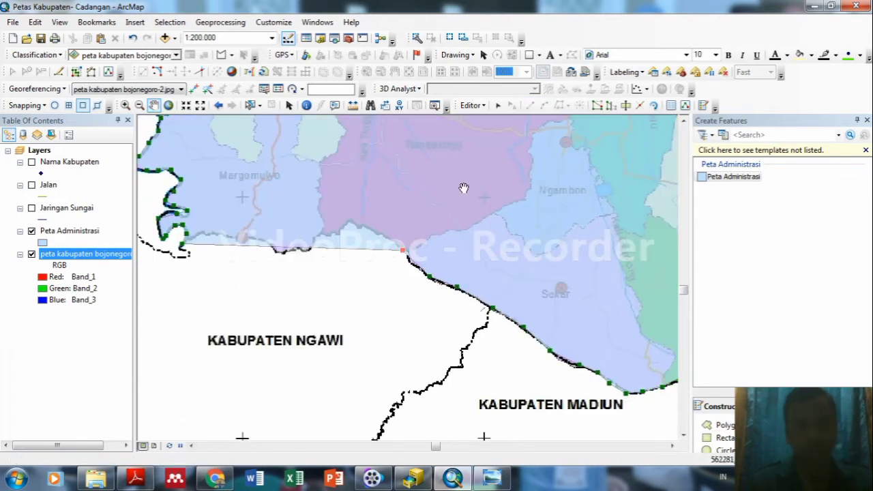
click(730, 428)
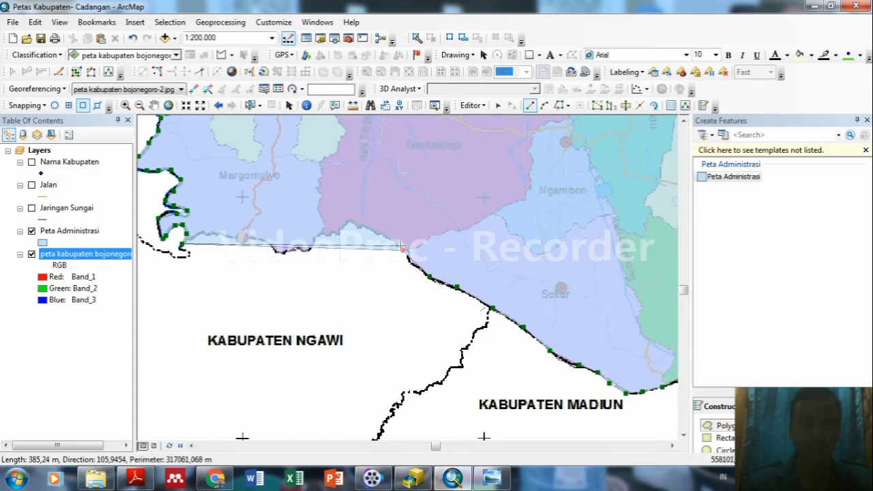
click(386, 237)
click(365, 226)
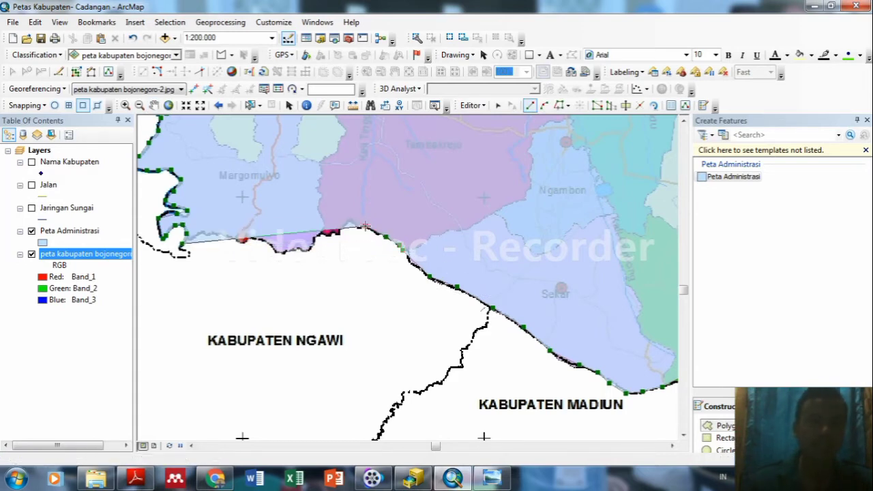
click(353, 221)
click(337, 231)
click(327, 234)
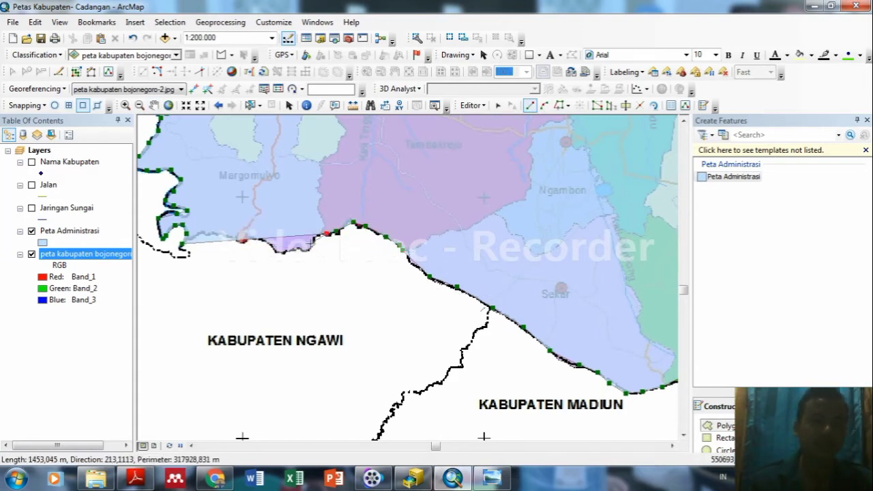
click(310, 244)
Trace Margomulyo's southern edge back to the outline's starting corner and bring up the sketch menu.
click(299, 248)
click(285, 251)
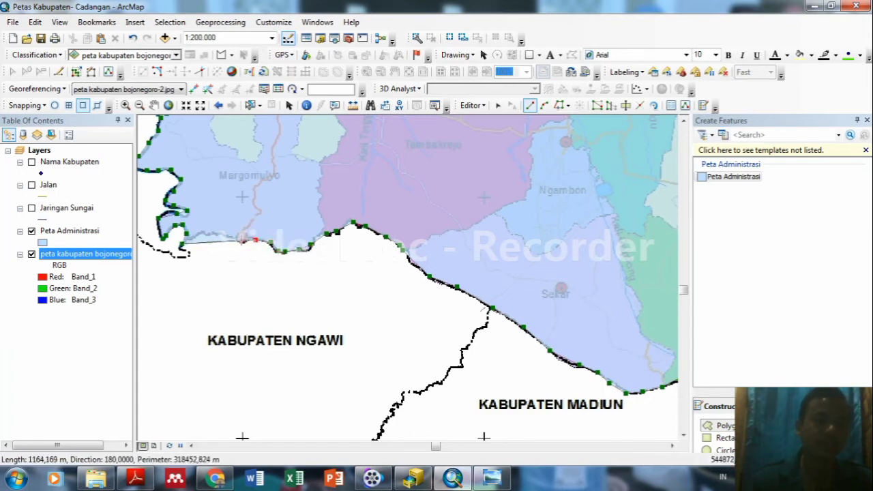
click(243, 239)
click(233, 237)
click(207, 234)
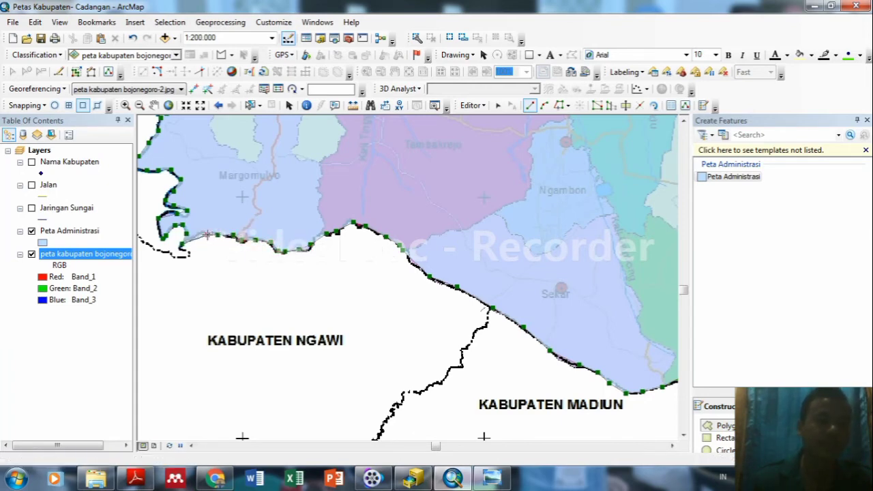
click(198, 232)
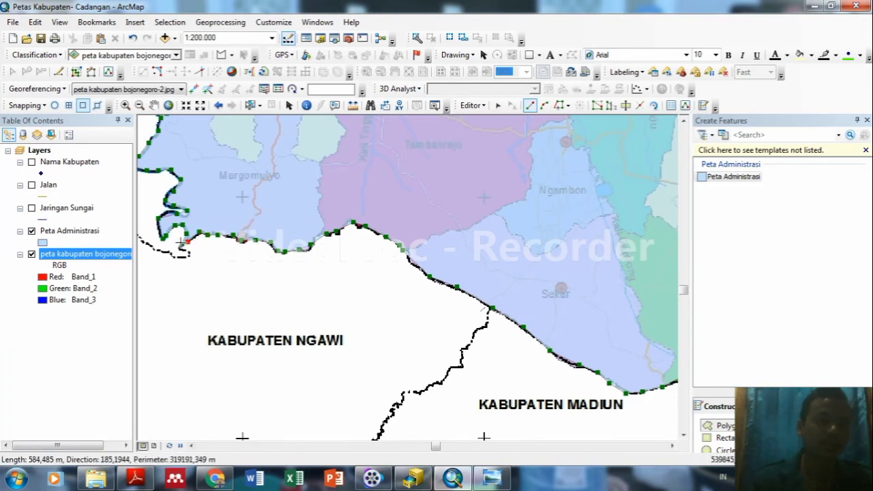
click(182, 242)
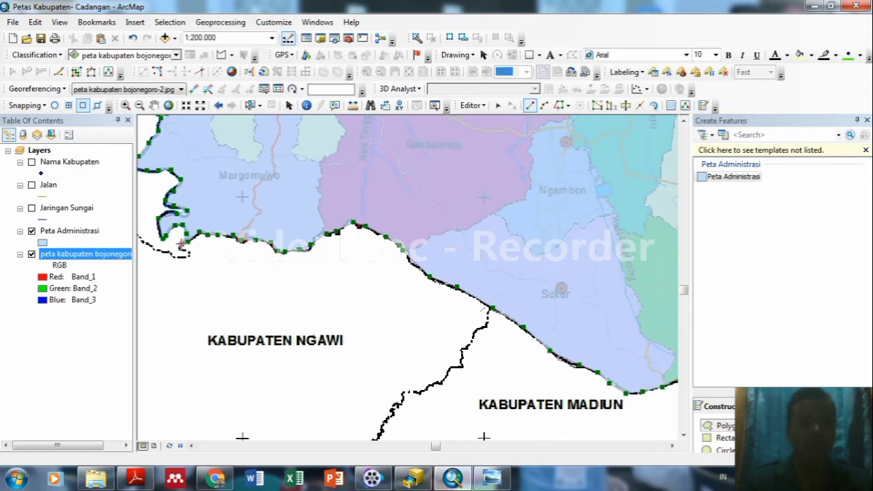
right_click(182, 244)
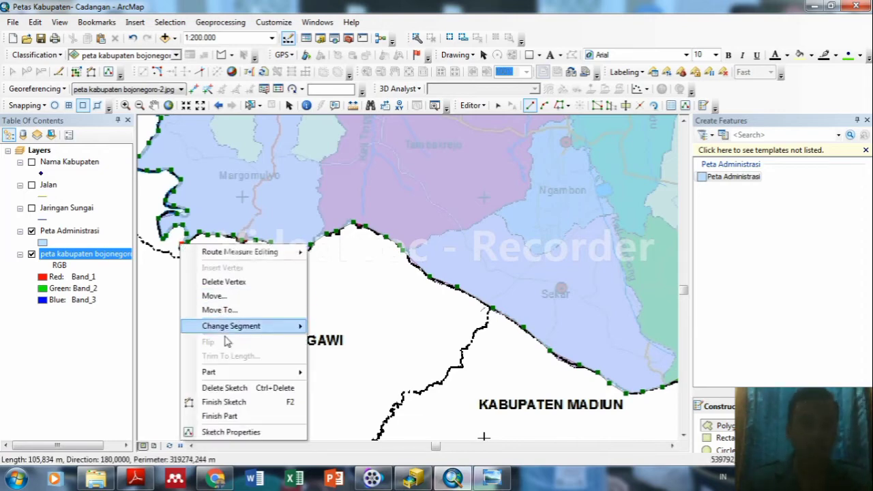
Finish the sketch as the regency polygon, then zoom to the full scanned map layer.
click(239, 403)
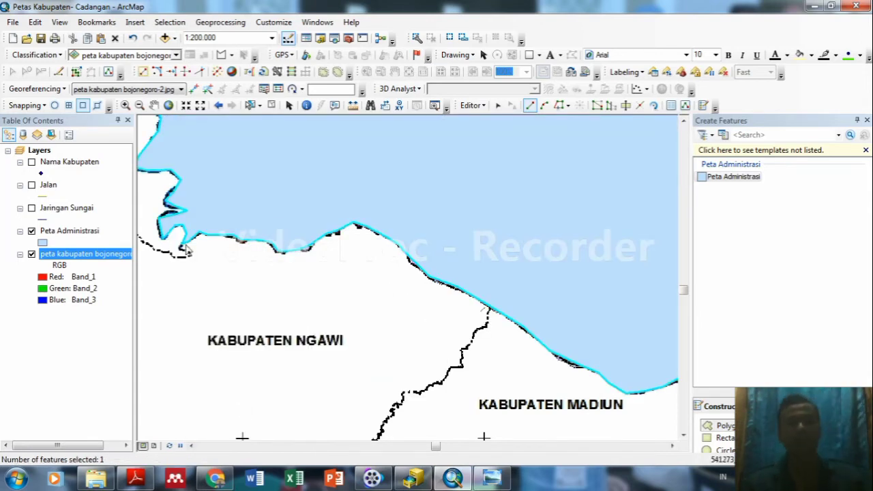
right_click(86, 257)
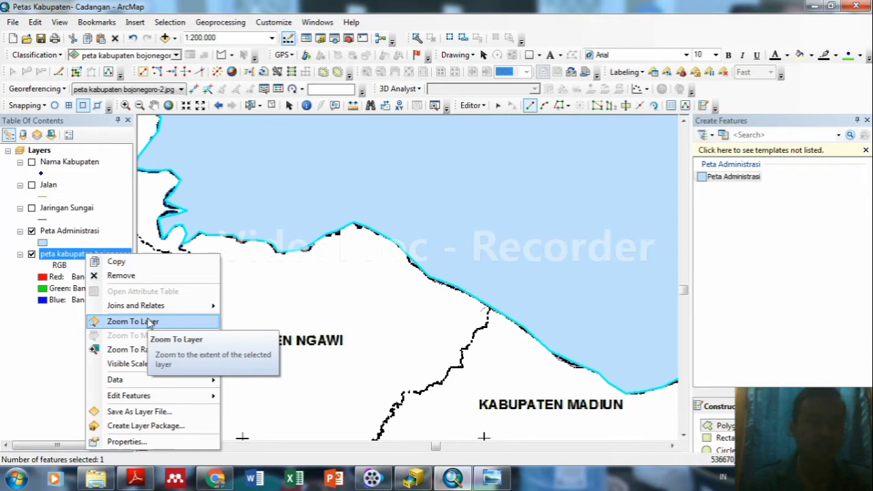
click(150, 322)
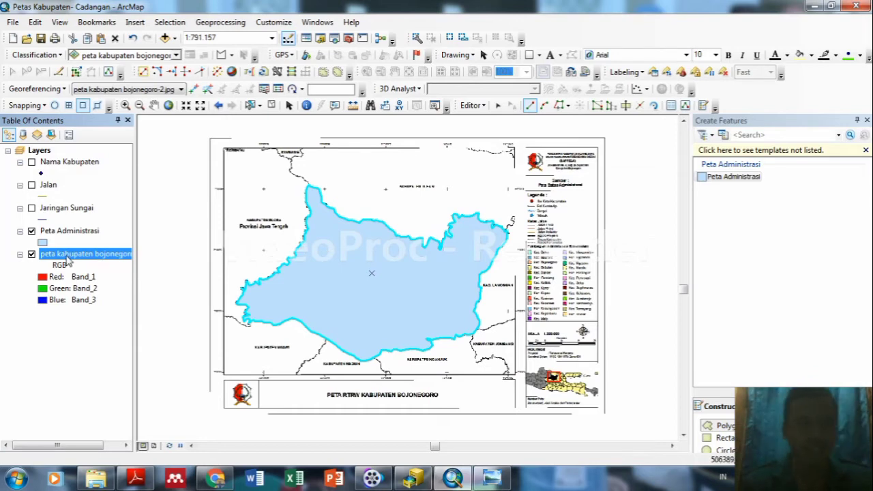
Give the Peta Administrasi polygon a Hollow symbol, then hide the layer.
click(42, 243)
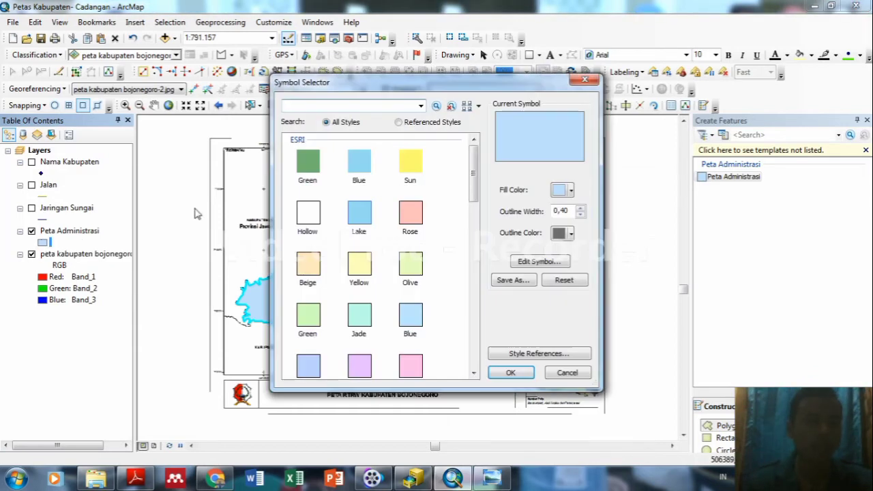
click(308, 214)
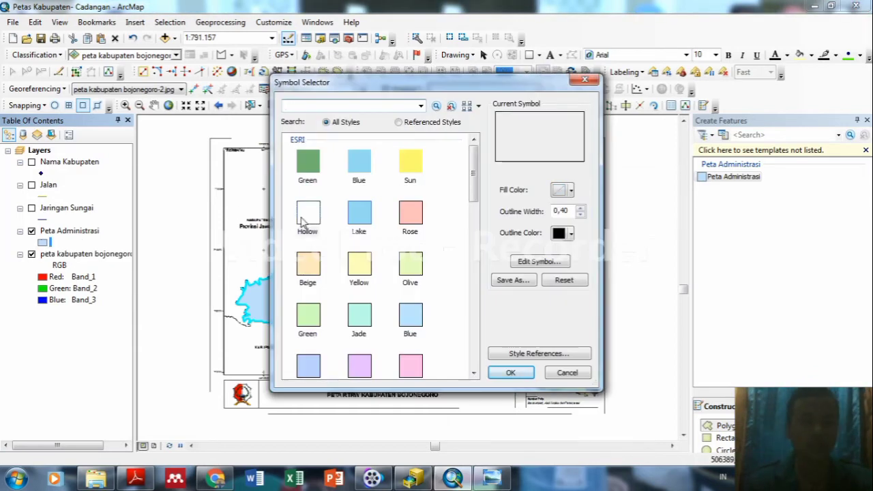
click(513, 372)
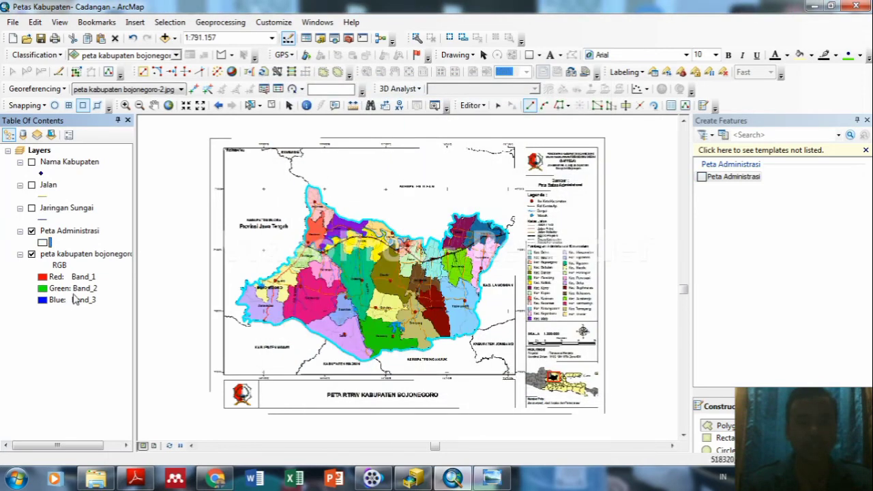
click(32, 254)
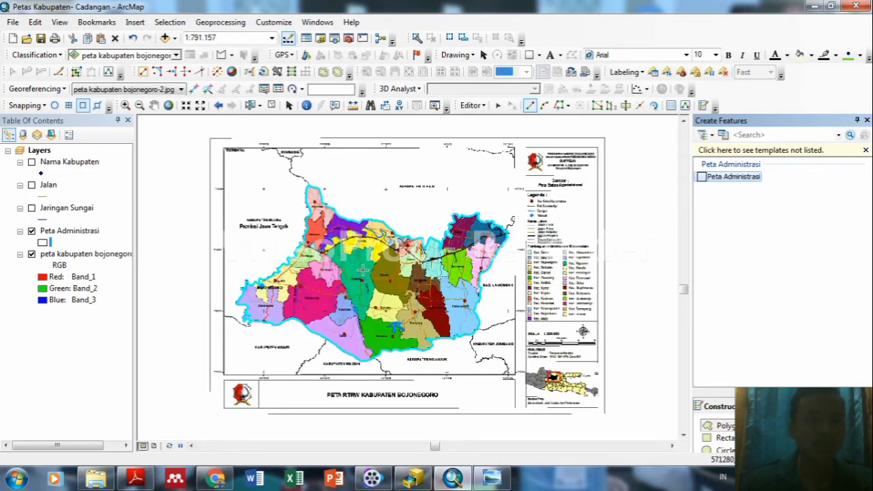
click(30, 232)
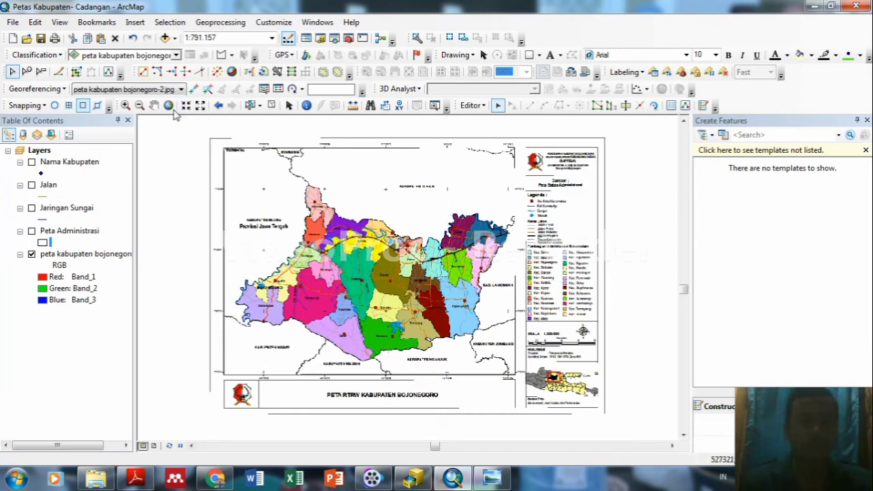
Zoom in and pan west to Ngraho, Tambakrejo and Margomulyo at 1:300.000.
click(289, 105)
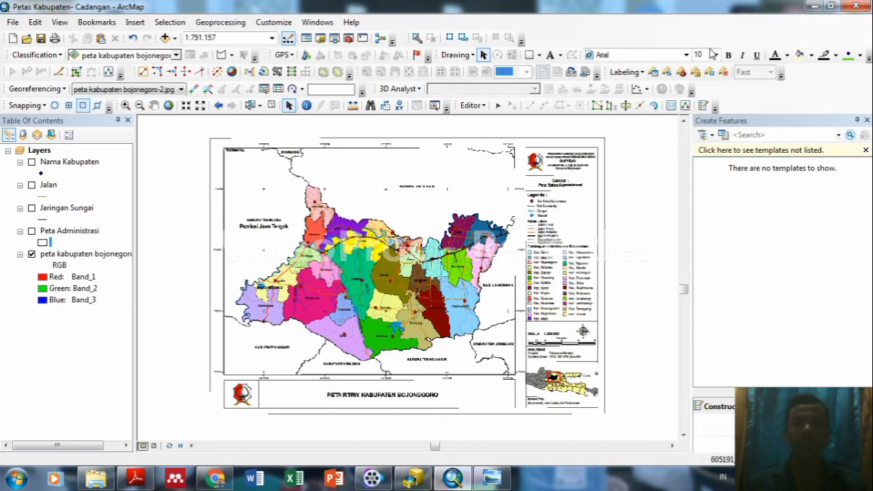
scroll(318, 263, down, 3)
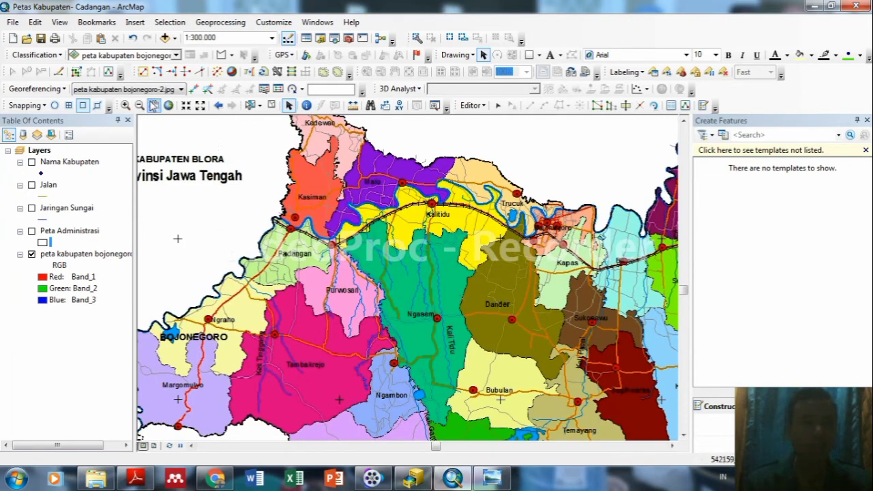
click(154, 105)
drag(284, 293, 394, 248)
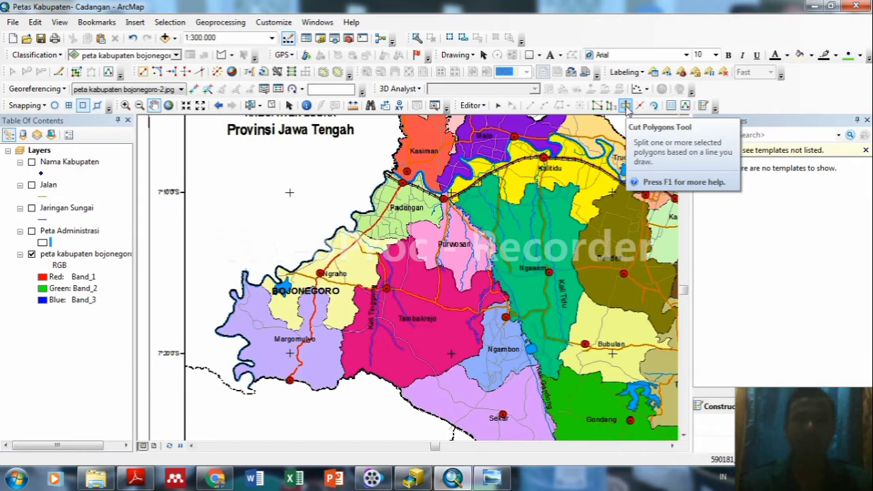
Bring the southern districts around Margomulyo into view and show the Peta Administrasi layer.
click(625, 106)
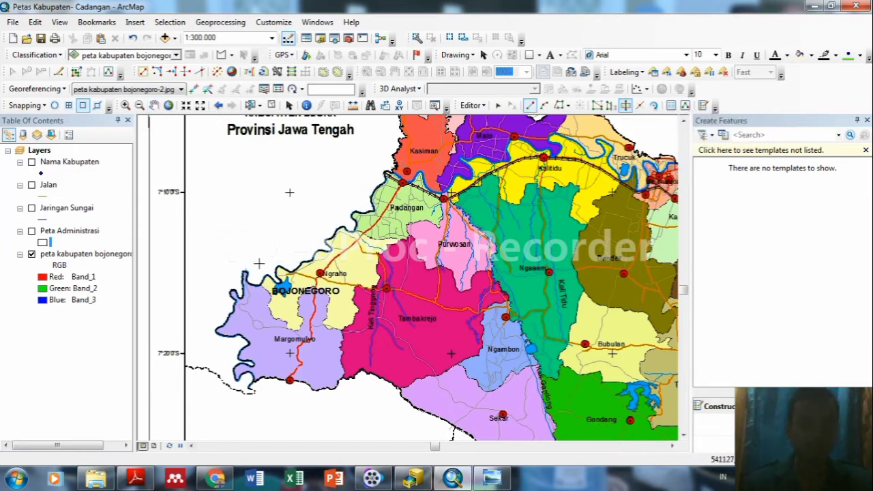
scroll(254, 269, up, 2)
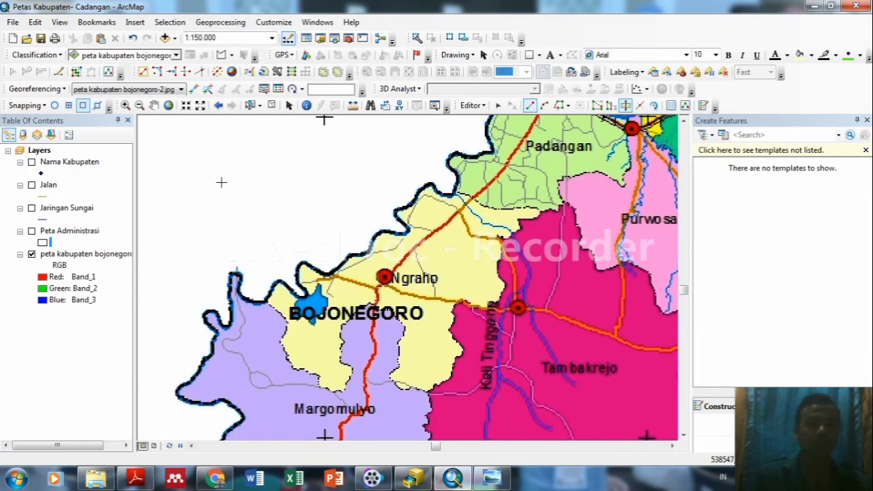
click(154, 105)
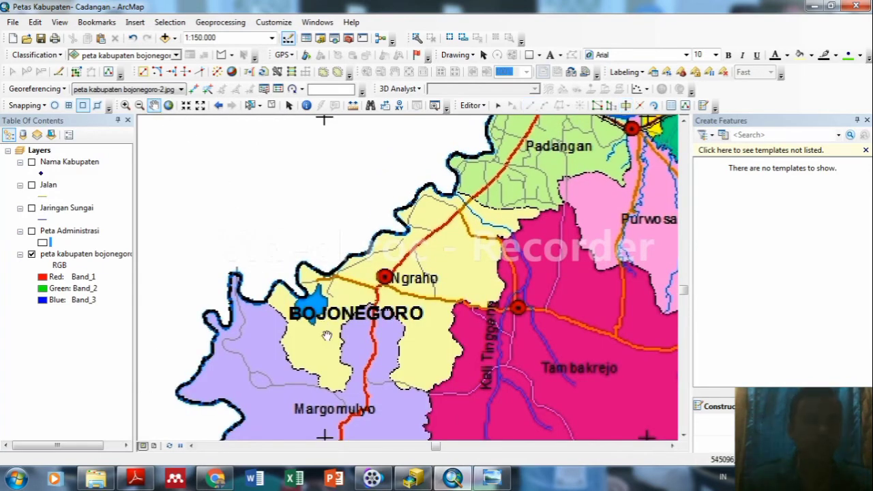
drag(326, 335, 313, 239)
drag(331, 275, 346, 259)
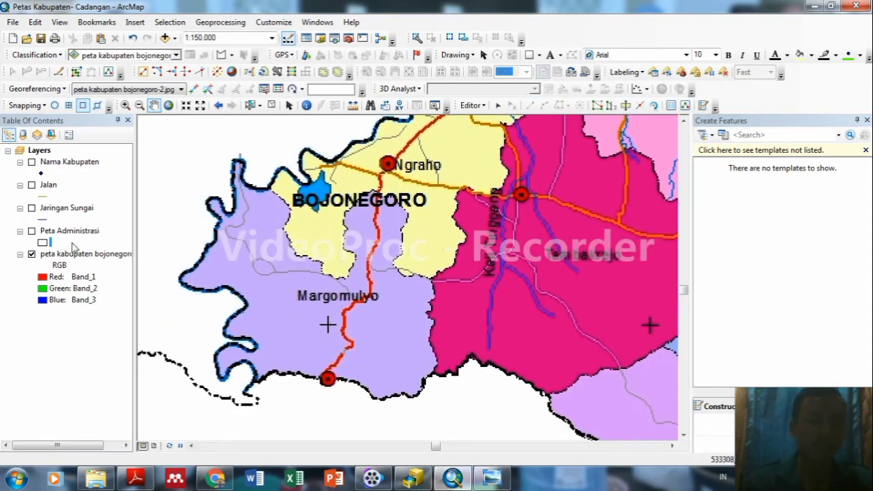
click(32, 231)
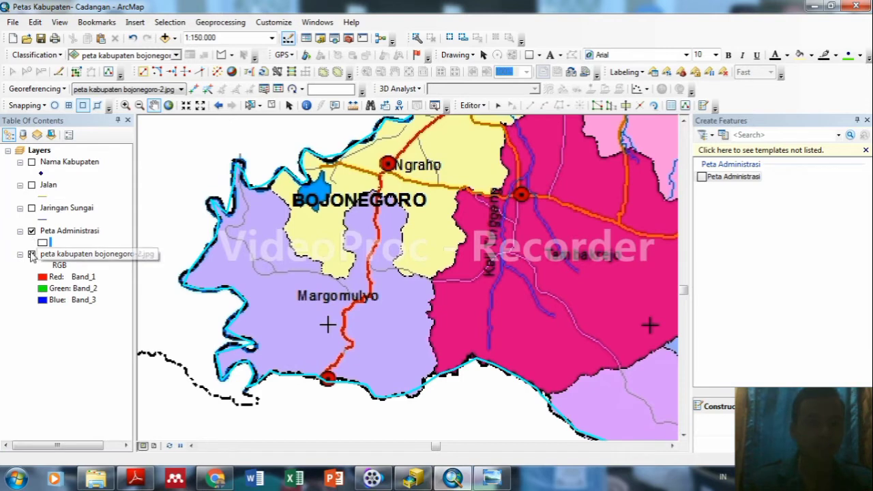
click(31, 254)
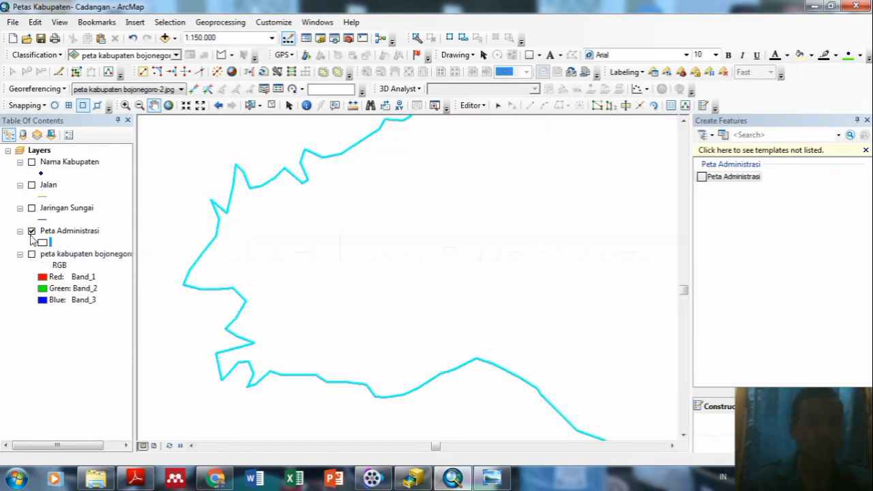
click(32, 254)
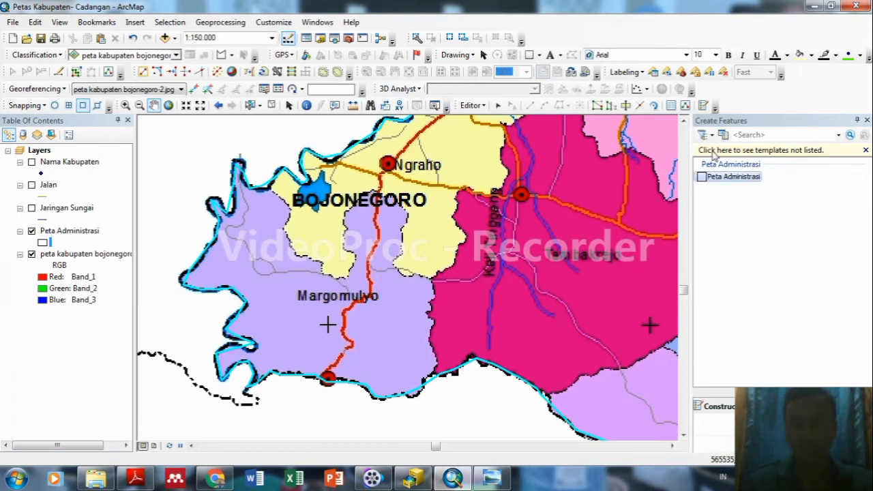
Trace a cut line from the BOJONEGORO label around the yellow district's lower edge and bulge.
click(626, 105)
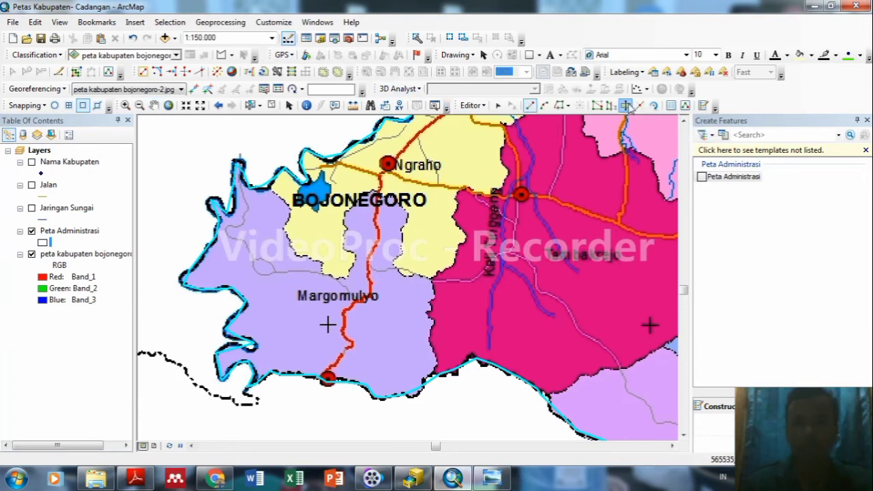
click(257, 171)
click(272, 190)
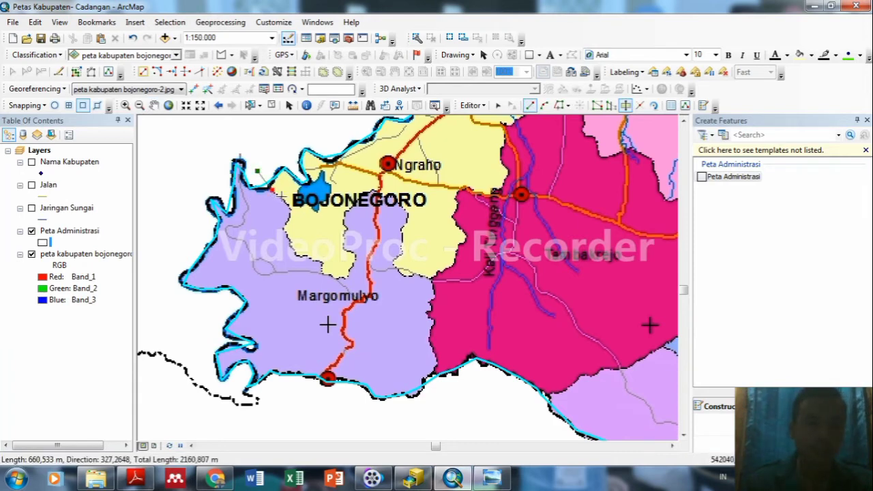
click(282, 198)
click(288, 211)
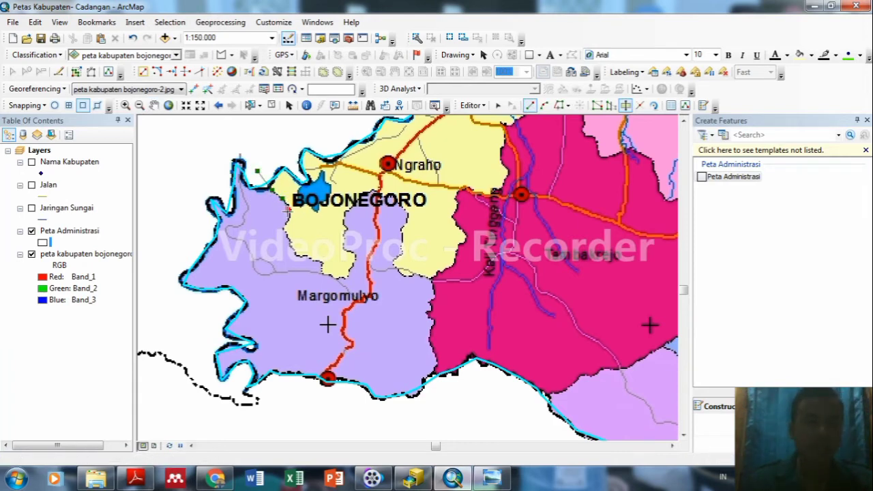
click(287, 220)
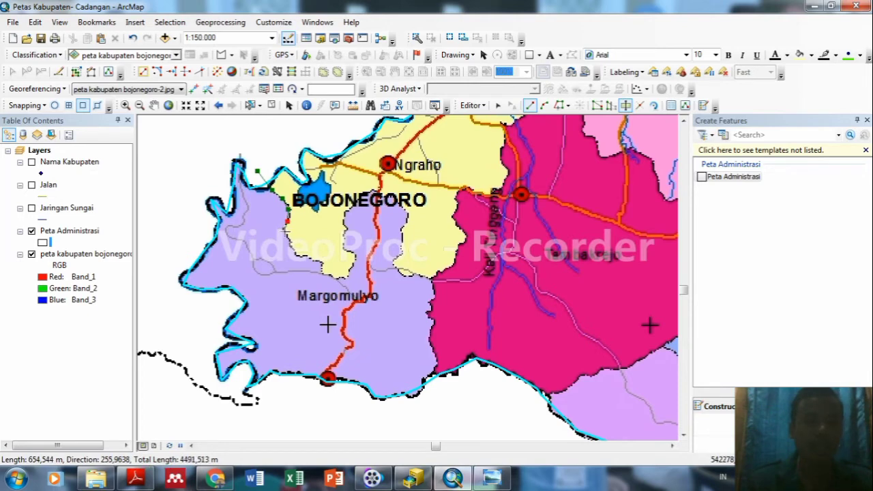
click(285, 231)
click(291, 249)
click(302, 257)
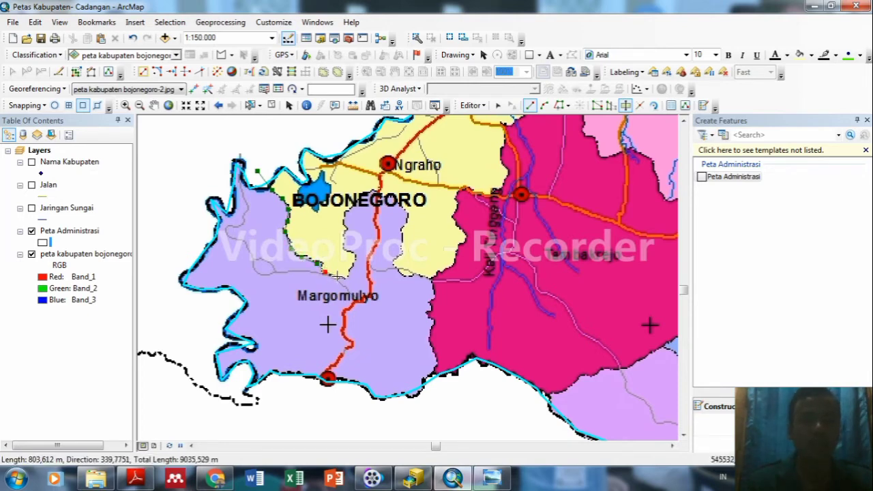
click(355, 256)
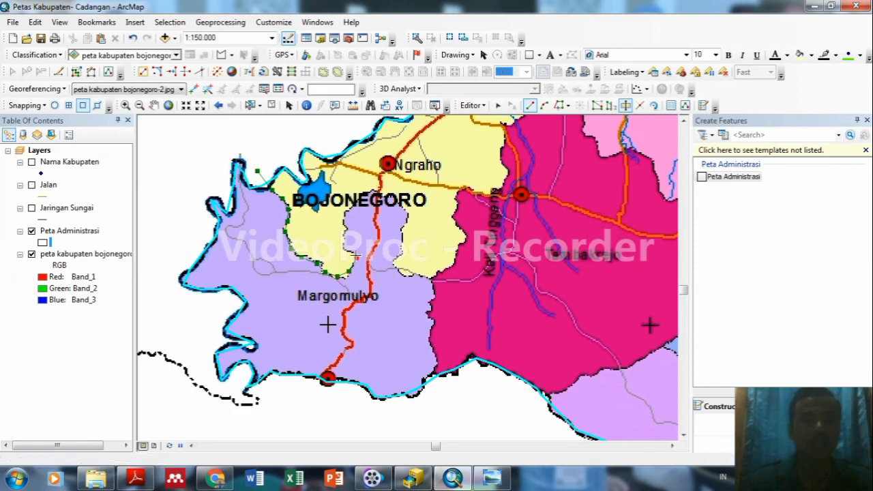
click(348, 252)
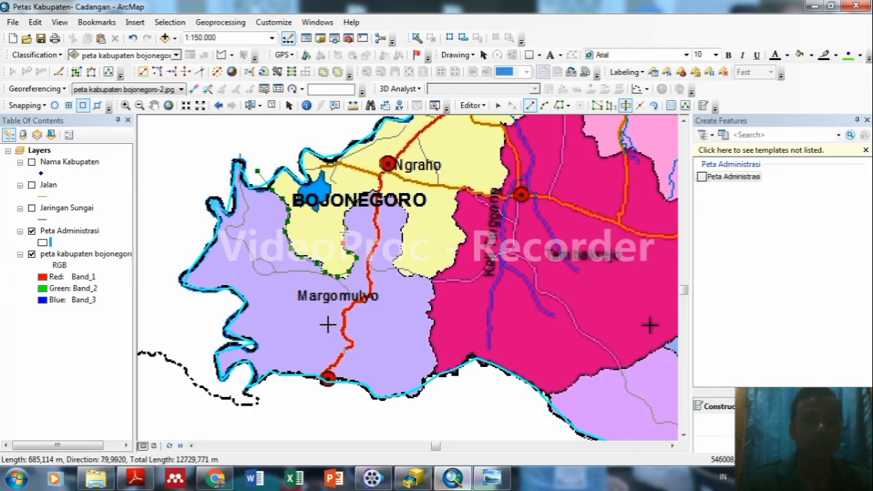
click(345, 233)
click(348, 205)
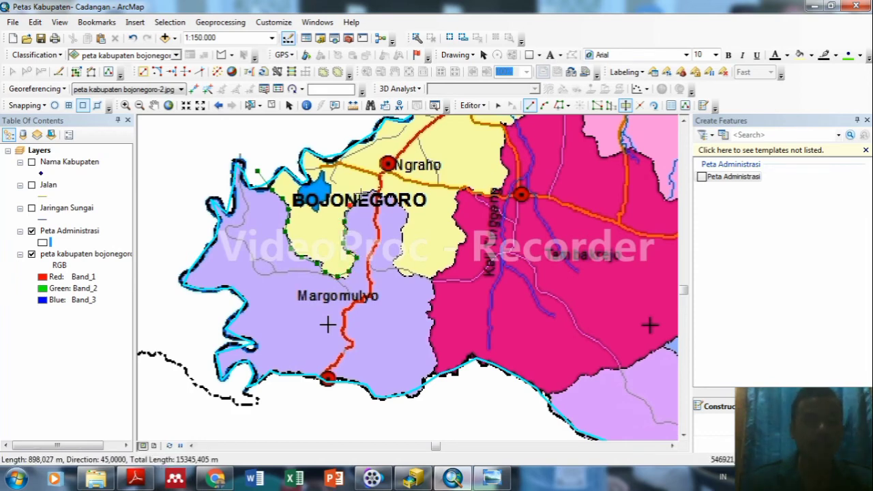
Continue the cut down the lavender–magenta border past the southern edge and finish the sketch.
click(397, 201)
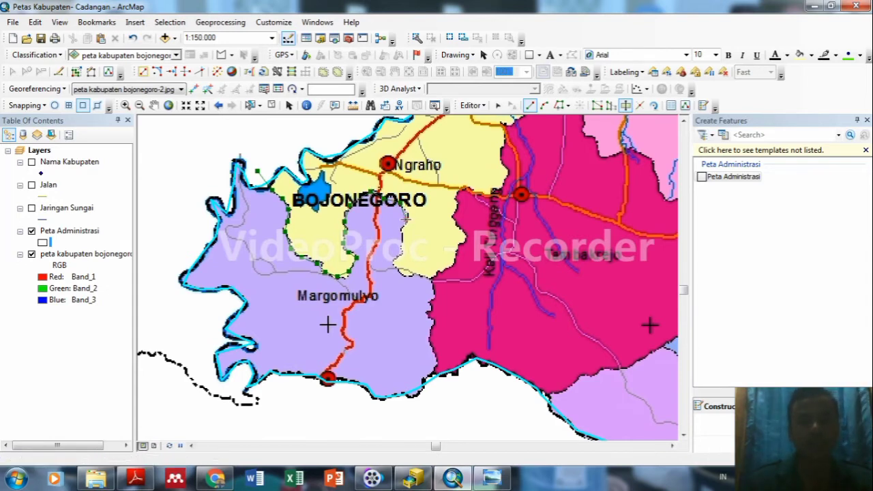
click(395, 262)
click(399, 271)
click(413, 275)
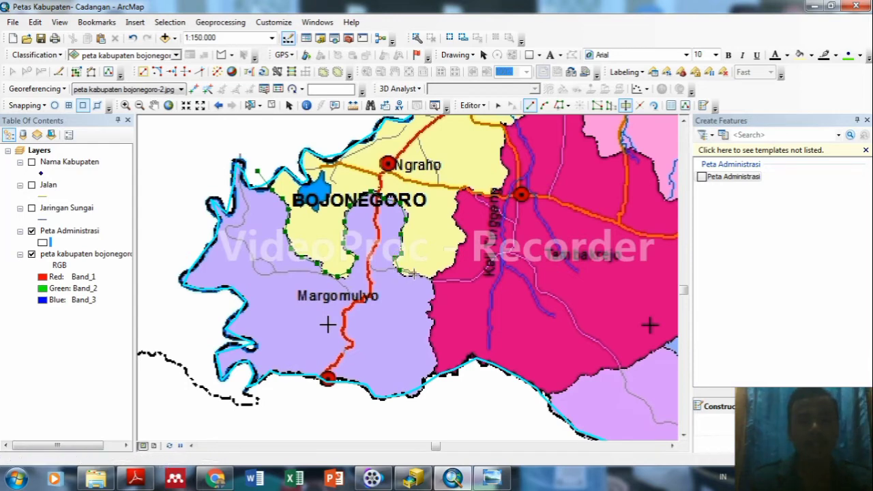
click(433, 290)
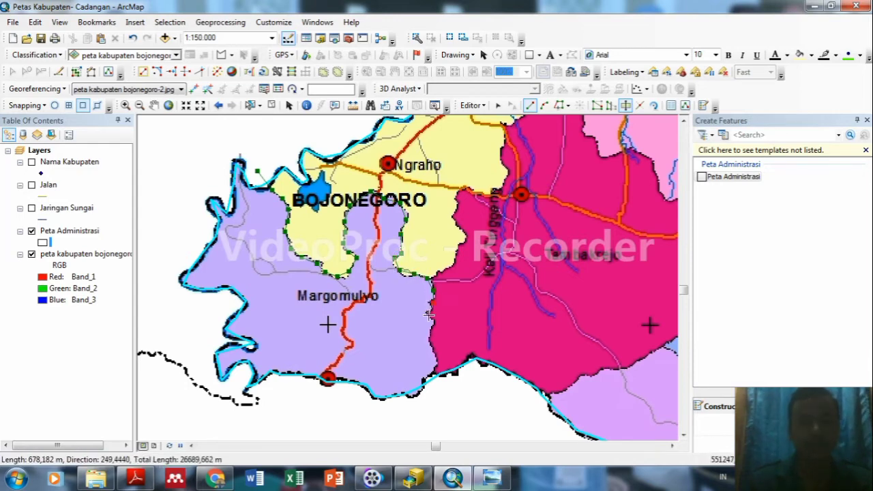
click(428, 315)
click(430, 330)
click(430, 344)
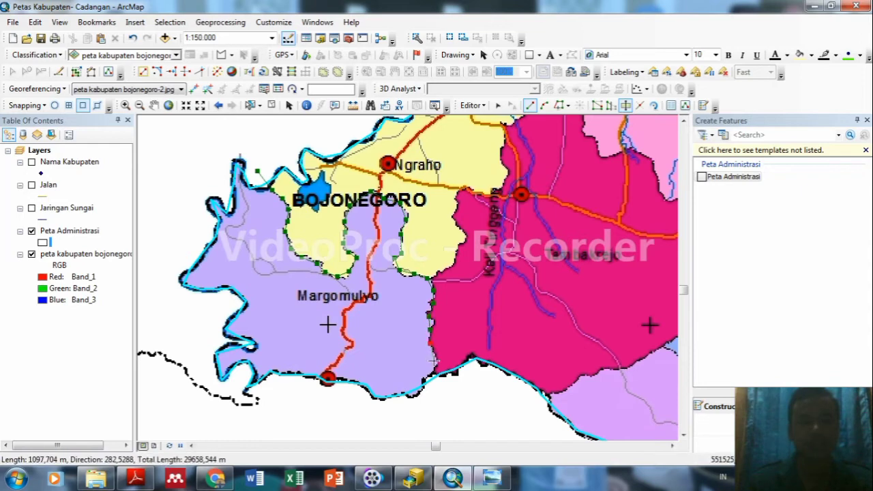
click(433, 368)
click(424, 378)
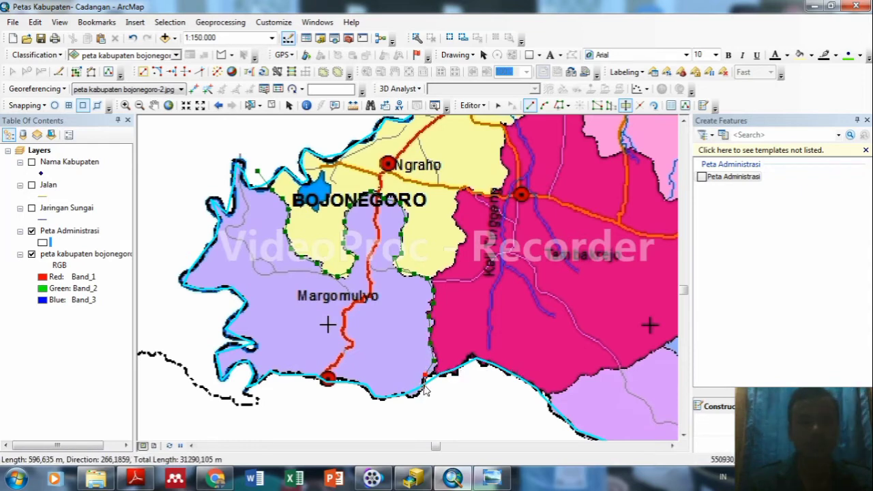
click(418, 388)
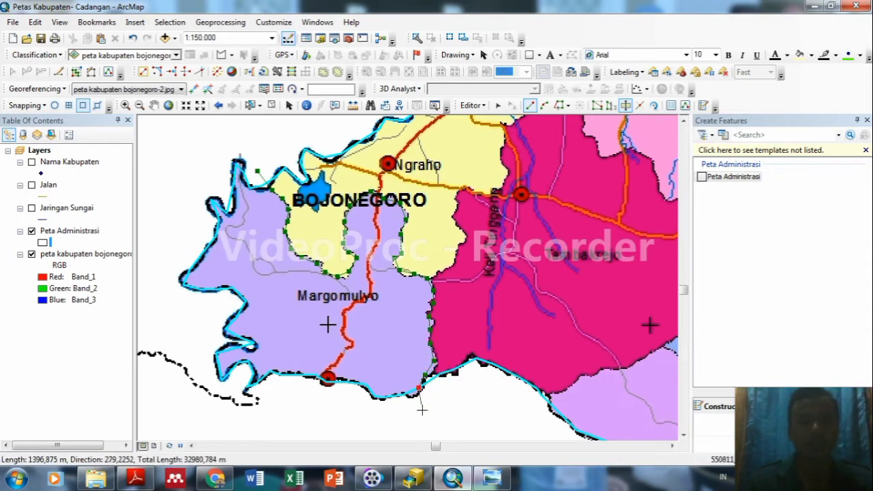
double_click(422, 411)
right_click(422, 412)
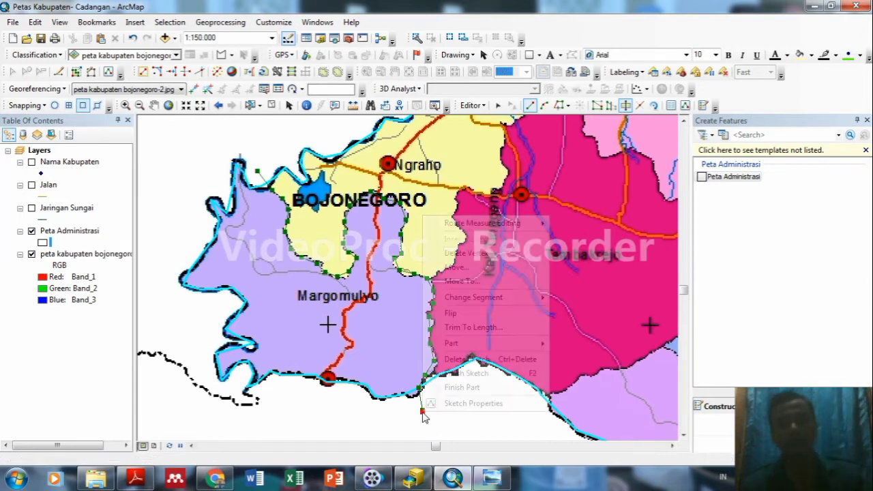
click(475, 377)
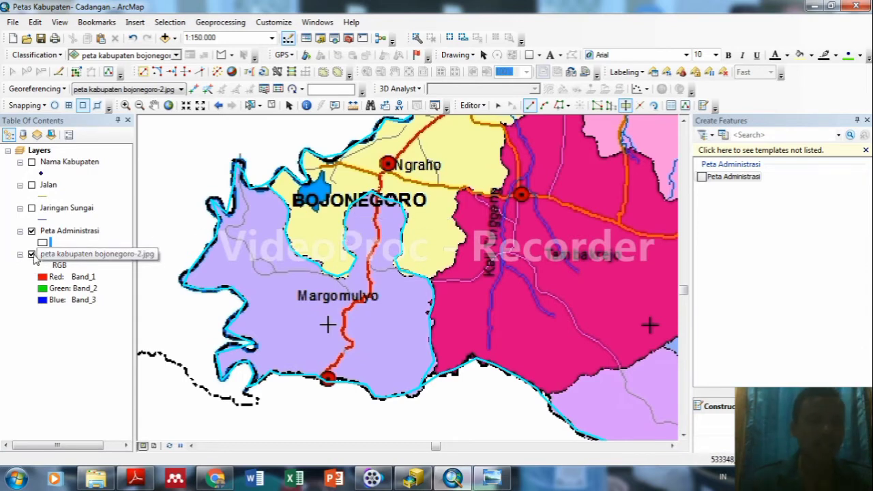
Inspect the split without the scanned map, then zoom to the full scanned map layer.
click(31, 255)
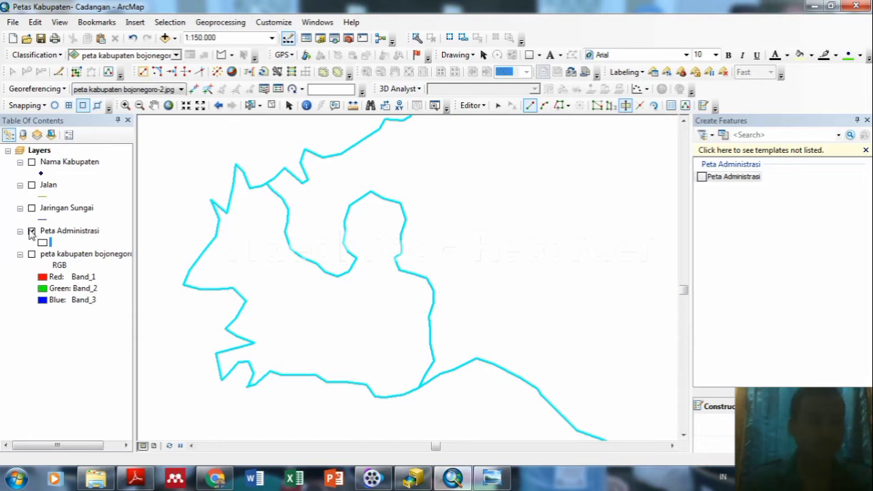
click(31, 255)
right_click(57, 256)
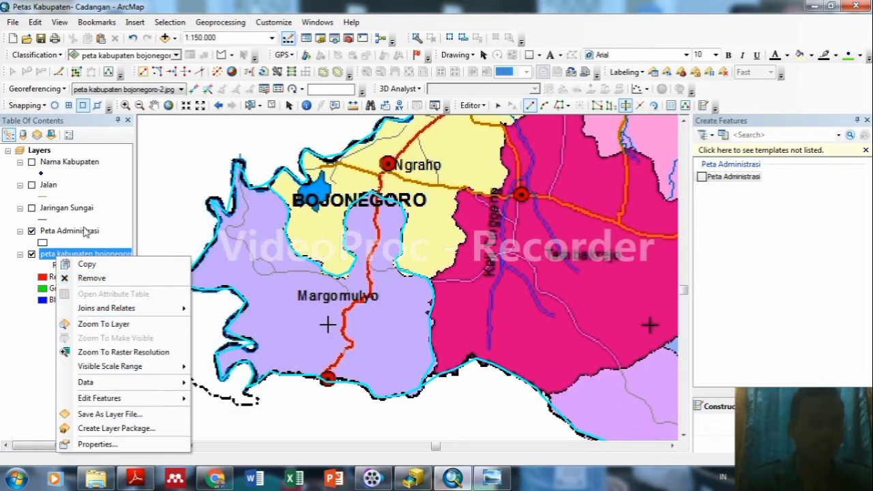
click(106, 324)
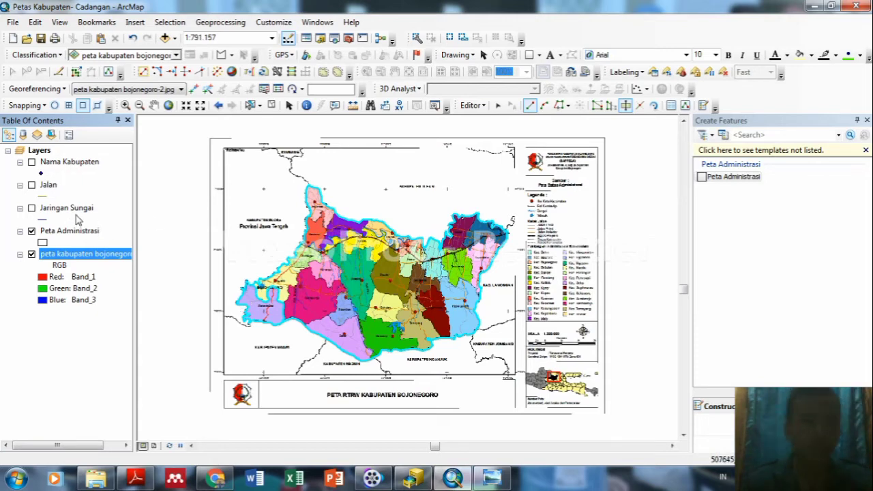
Show the Jaringan Sungai layer and hide the Peta Administrasi outlines.
click(31, 208)
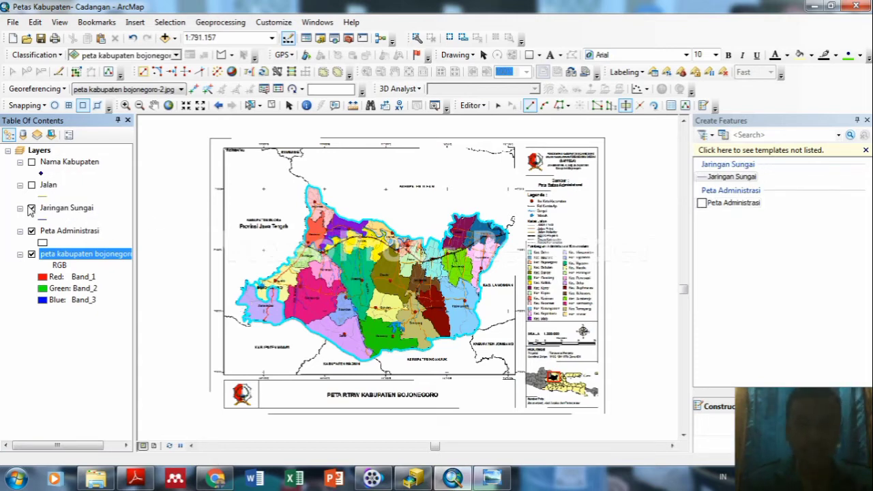
click(32, 232)
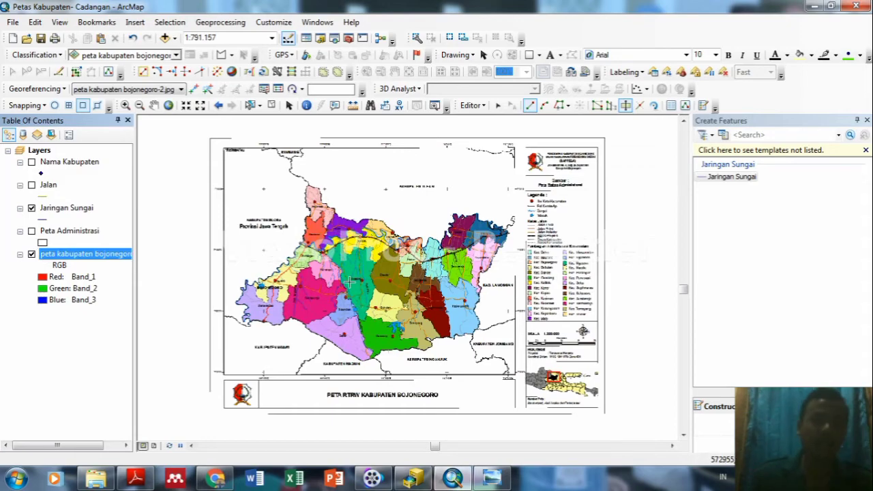
scroll(344, 268, down, 2)
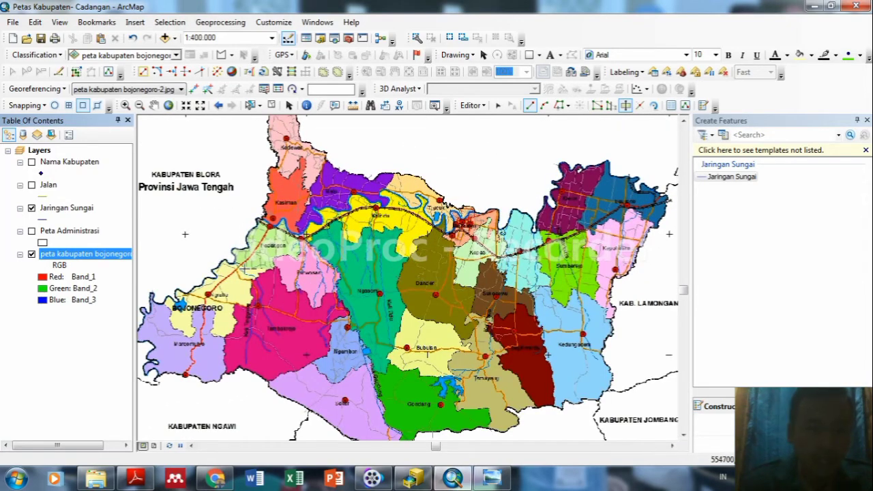
Give Jaringan Sungai a cyan, width-2 line symbol and select its drawing template.
click(43, 219)
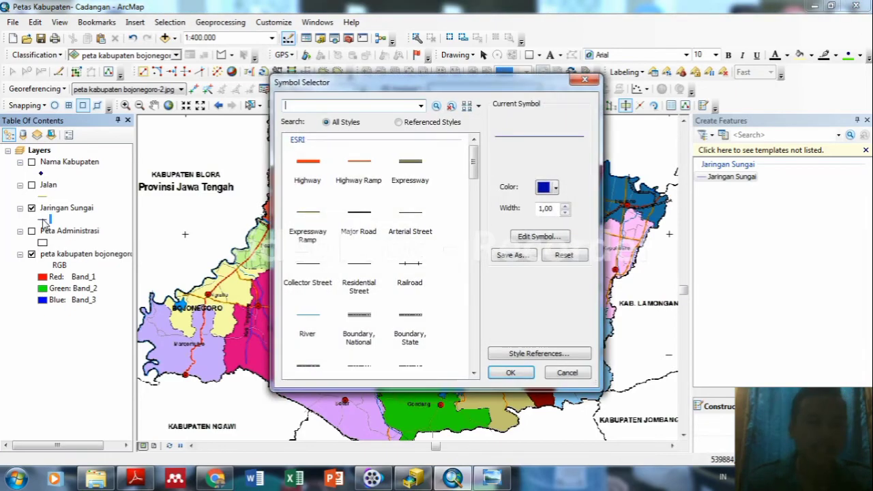
click(555, 187)
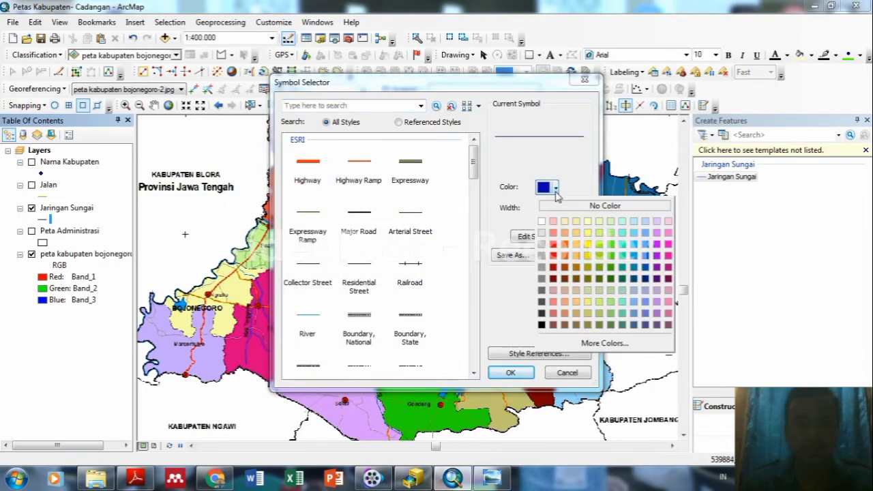
click(622, 245)
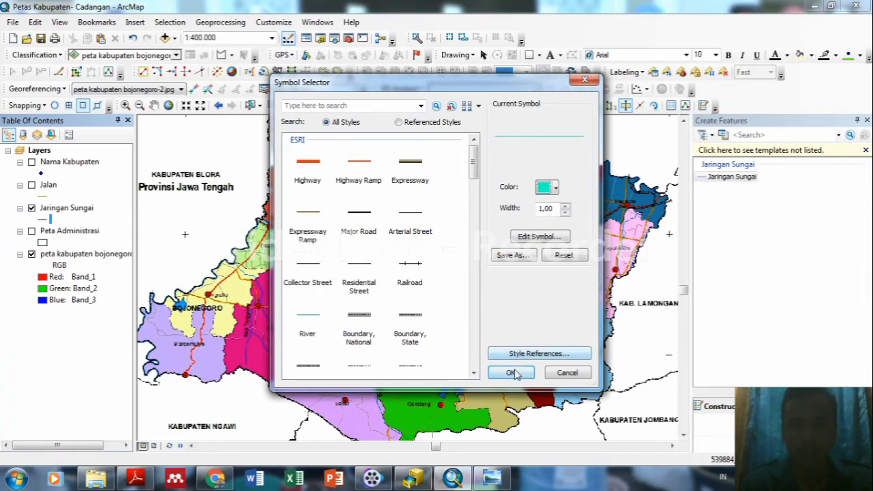
click(564, 205)
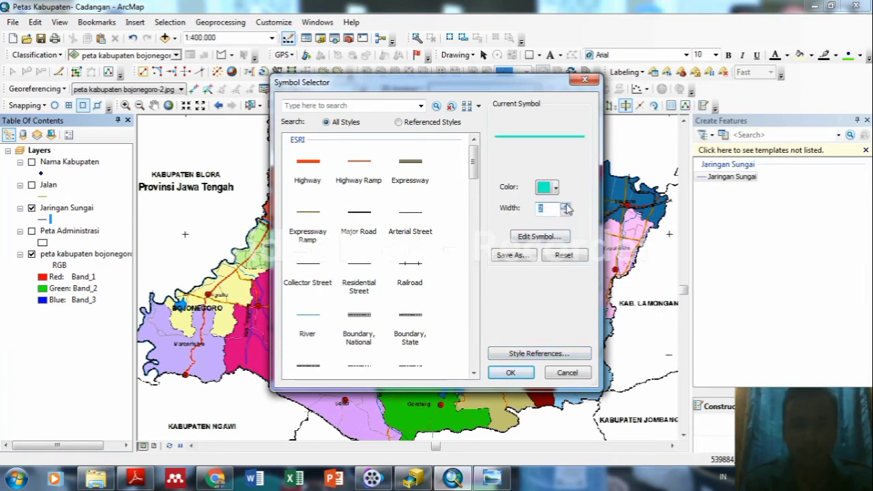
click(508, 373)
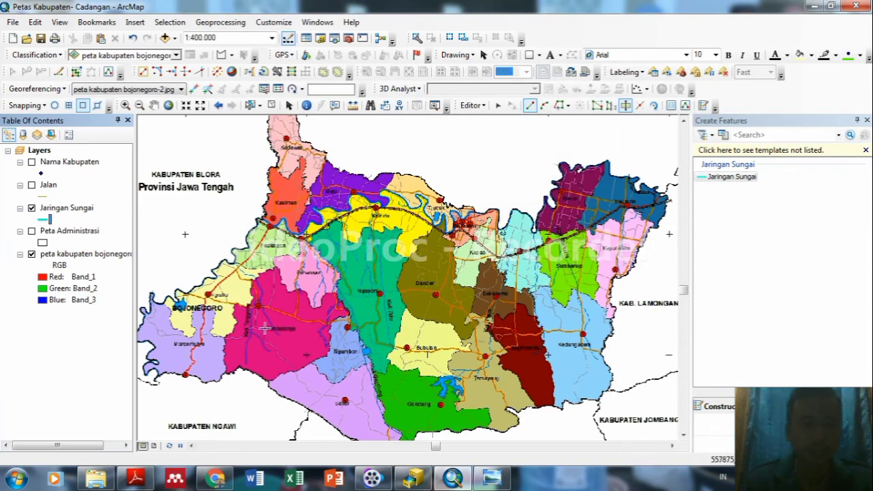
click(733, 176)
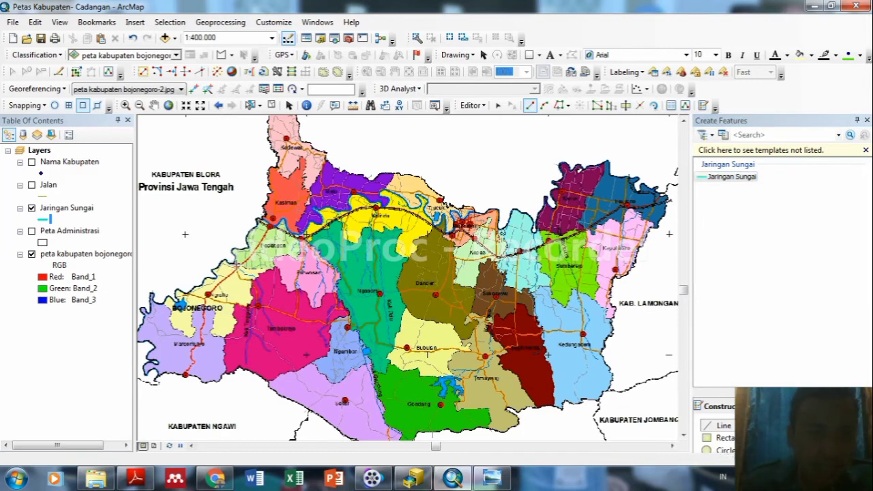
Digitize two river lines in the western district, following each river downward.
click(236, 268)
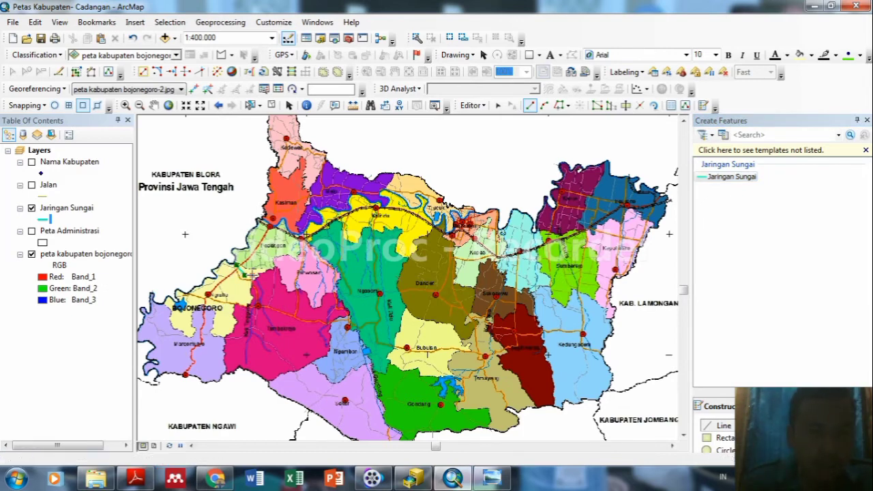
click(254, 295)
click(259, 303)
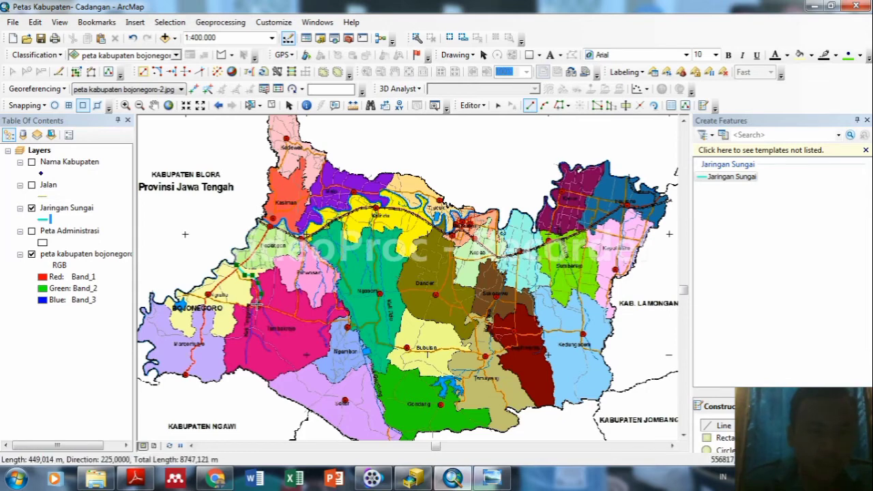
click(249, 321)
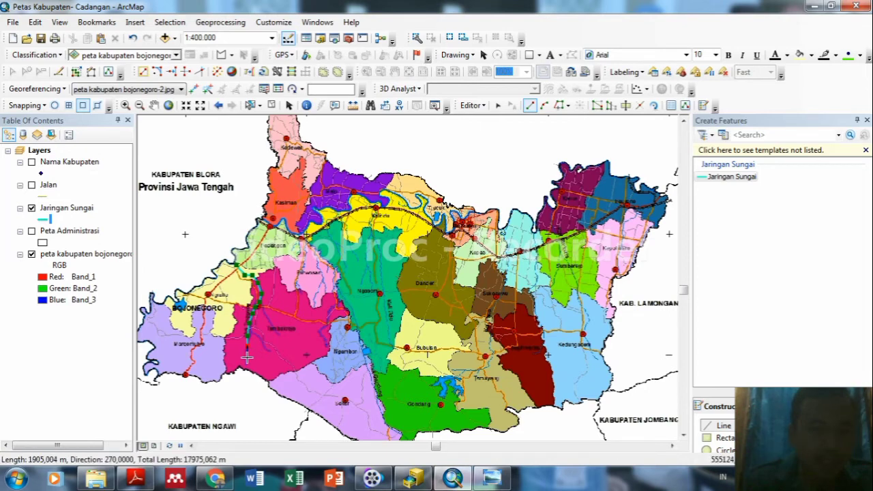
click(247, 354)
double_click(247, 356)
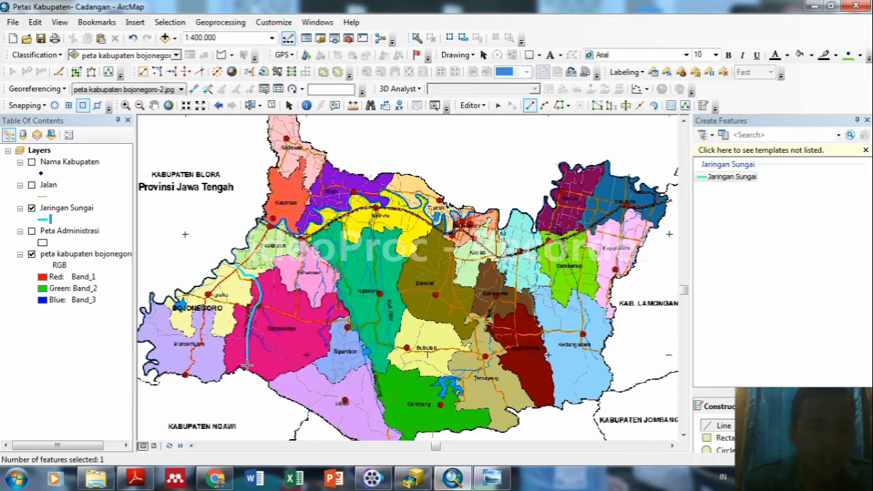
click(252, 329)
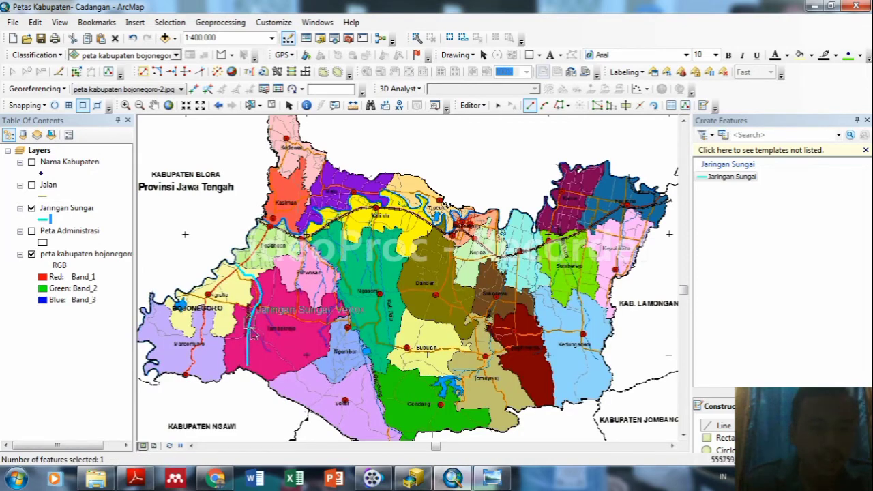
click(258, 337)
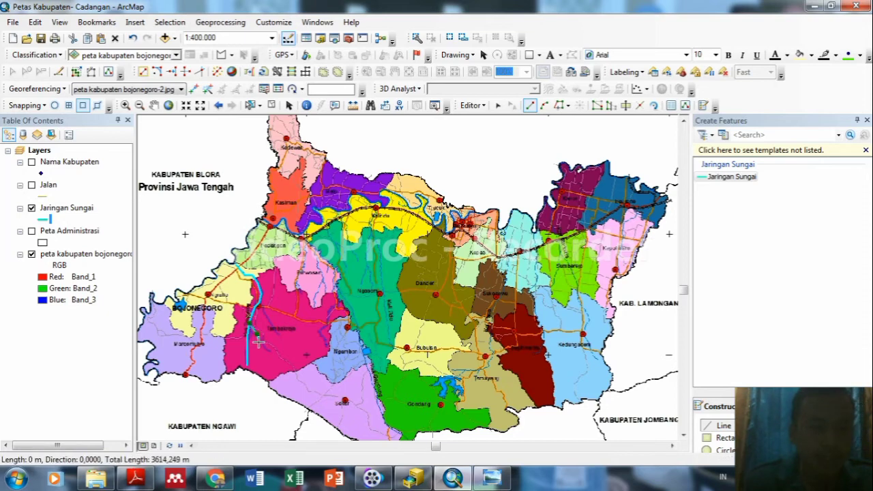
click(266, 350)
double_click(271, 353)
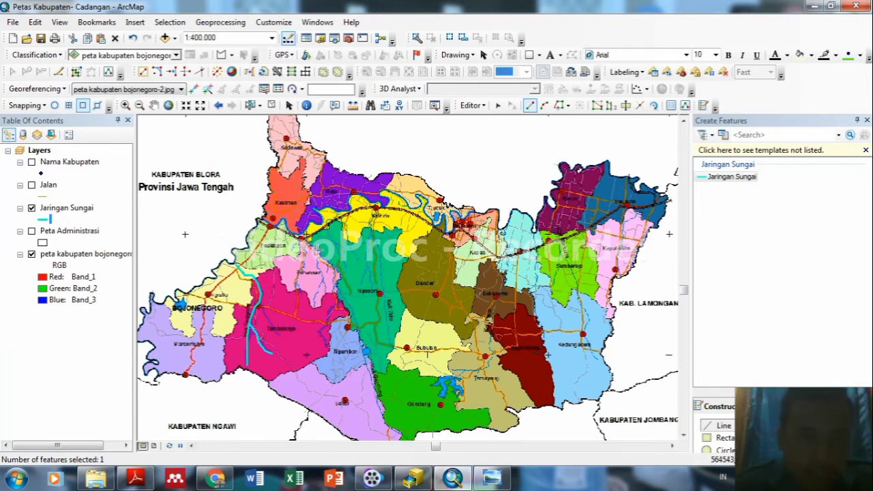
Trace two more river lines running south through the central districts.
click(298, 267)
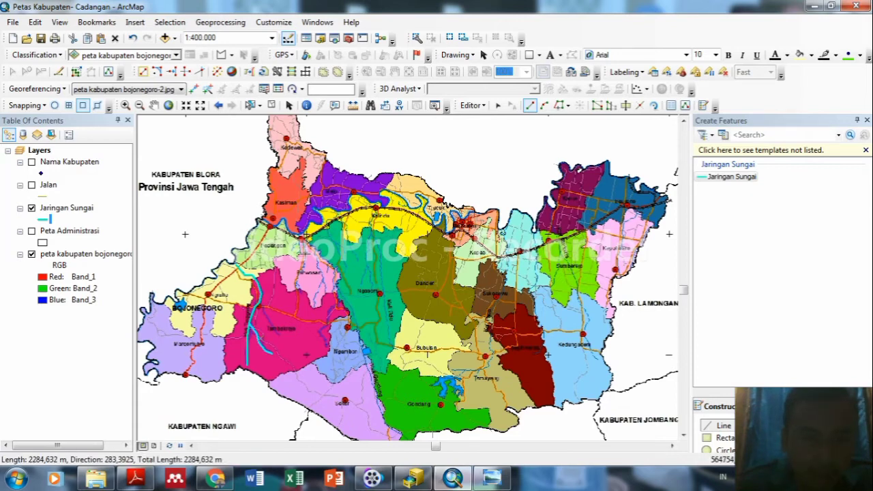
click(297, 276)
click(298, 284)
click(298, 289)
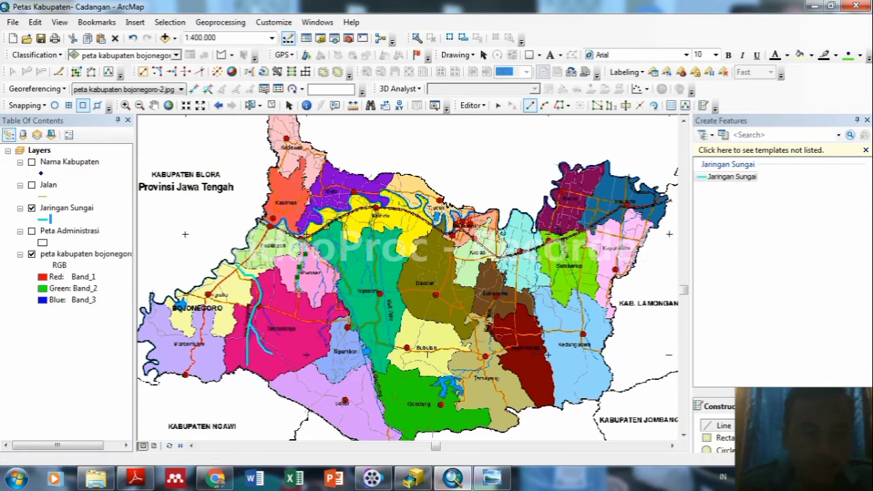
click(298, 290)
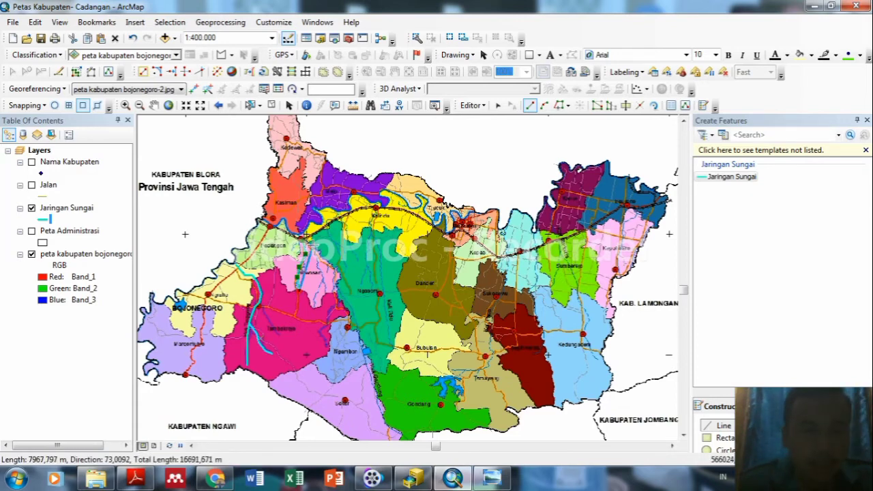
double_click(301, 303)
click(309, 240)
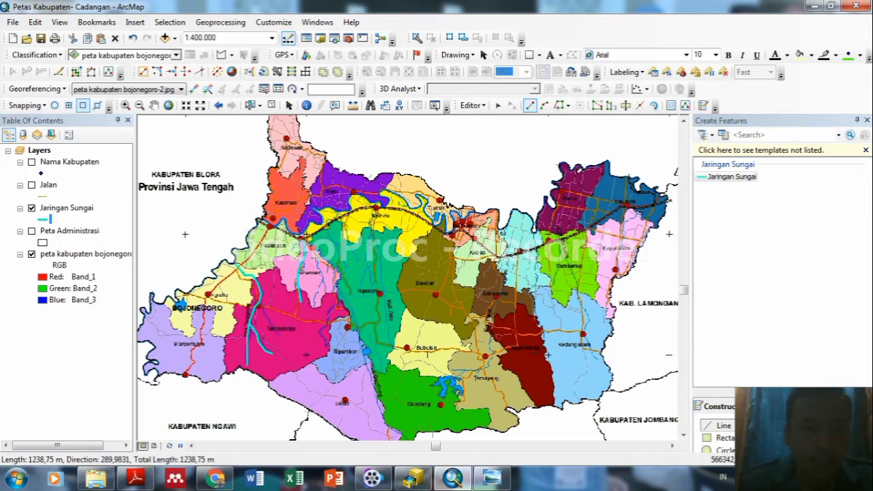
click(312, 251)
click(316, 261)
click(318, 273)
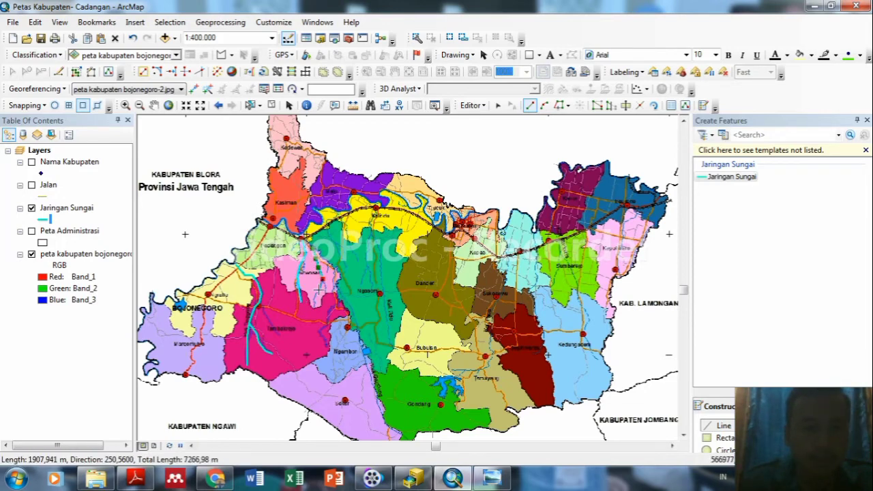
click(318, 283)
click(319, 292)
click(319, 300)
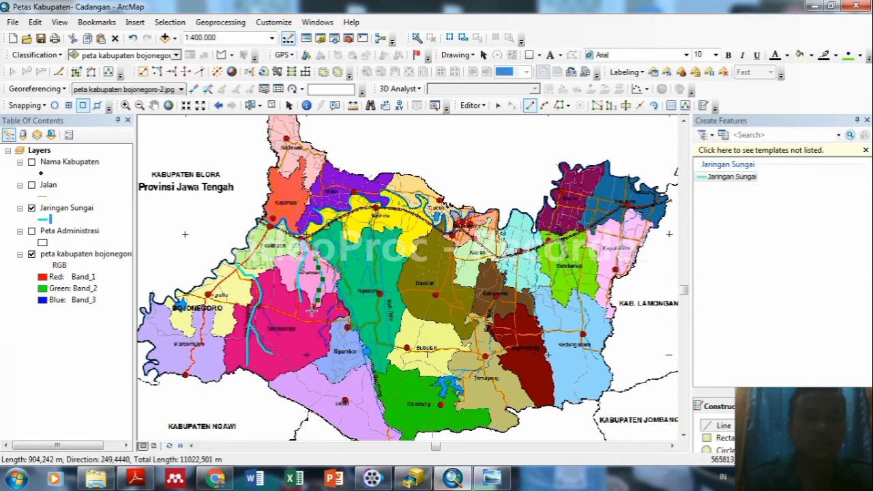
double_click(315, 311)
Add two further central river branches, one bending down-left toward the south.
click(322, 280)
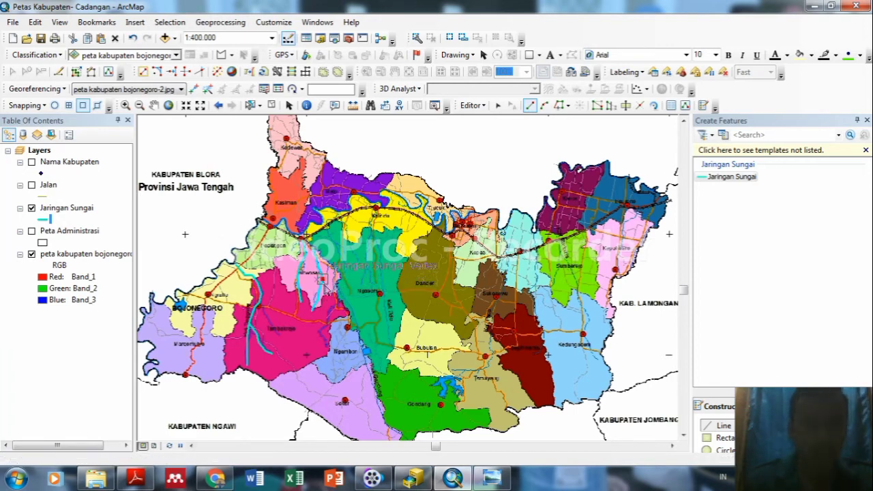
click(322, 296)
click(333, 305)
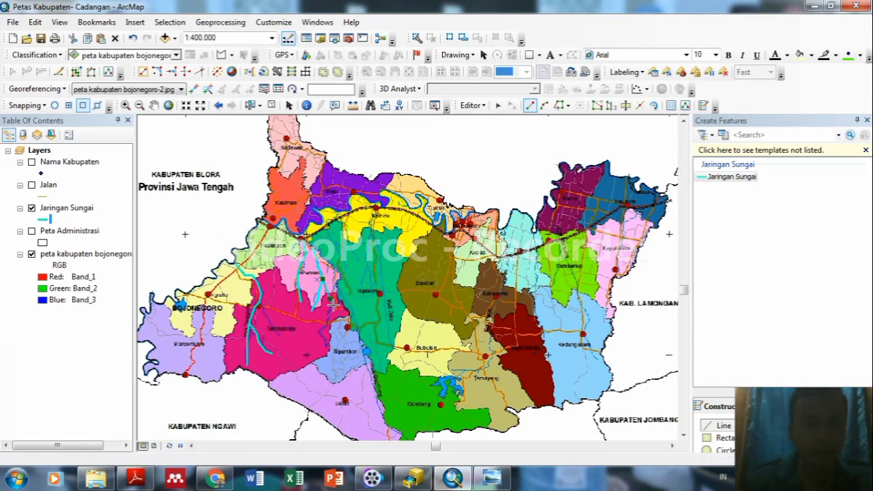
double_click(332, 306)
click(339, 279)
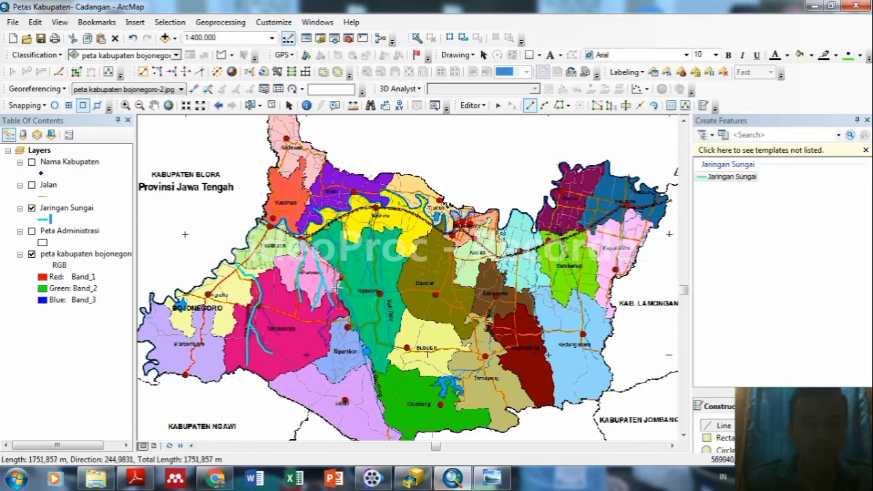
click(337, 299)
click(335, 303)
click(328, 317)
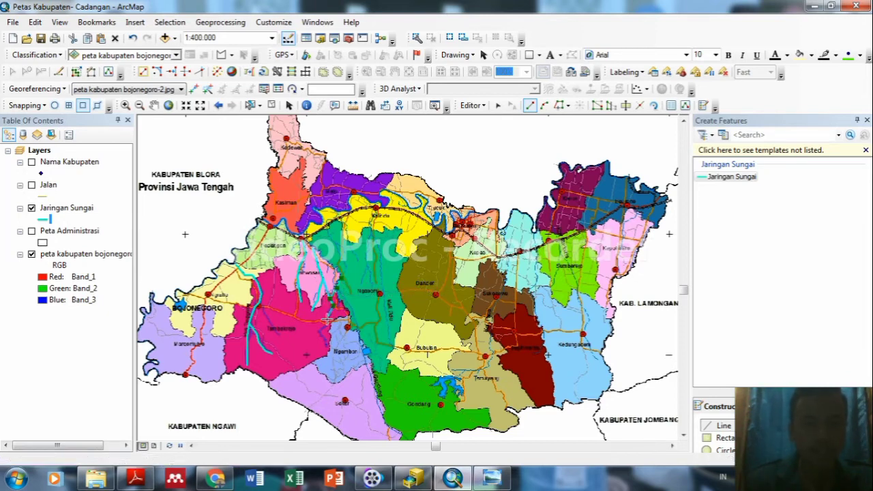
click(322, 326)
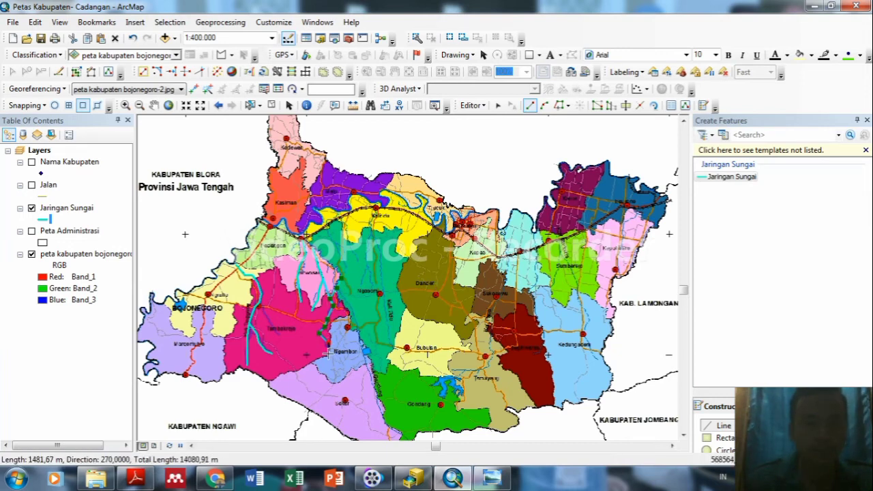
double_click(331, 352)
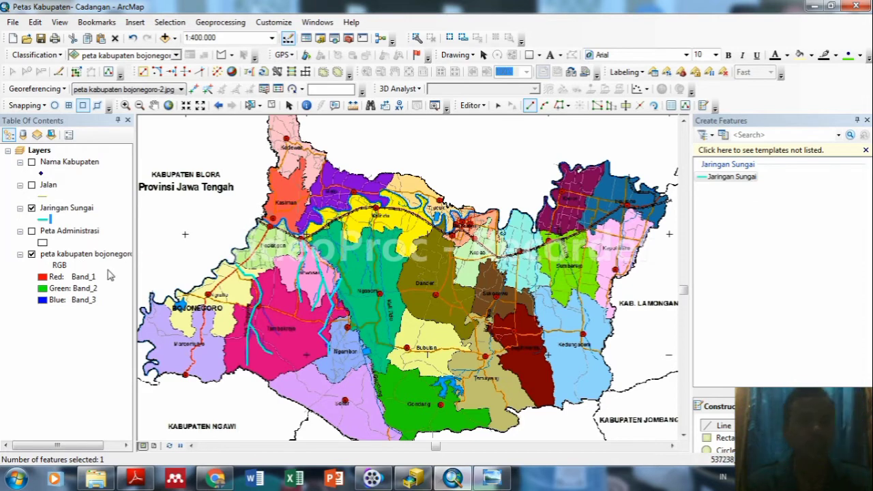
Show Peta Administrasi and Jalan, briefly check without the scan, and hide Jaringan Sungai.
click(31, 232)
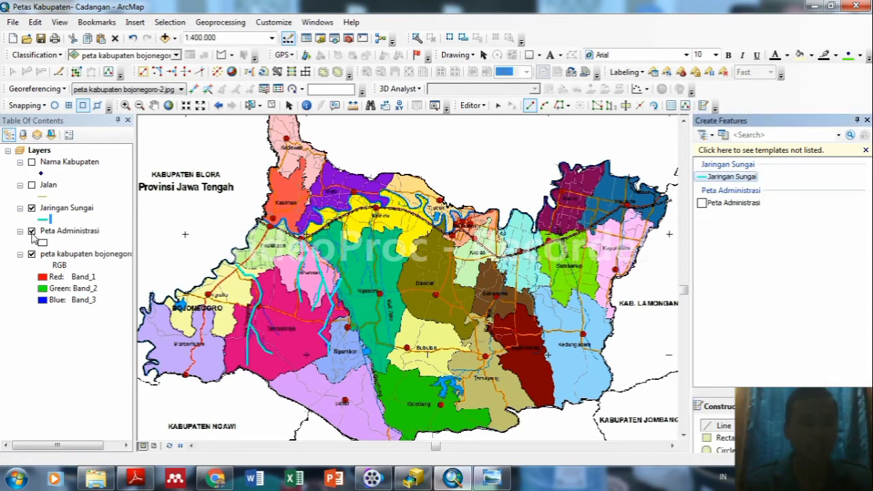
click(31, 254)
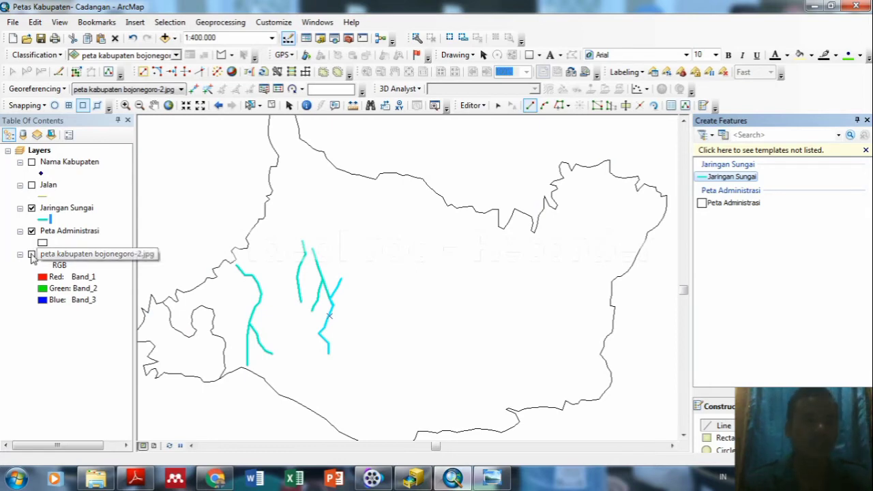
click(31, 255)
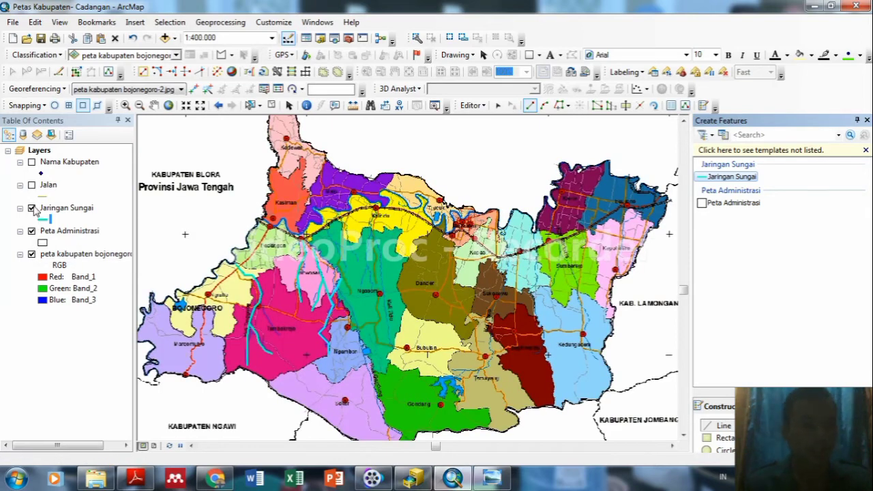
click(32, 208)
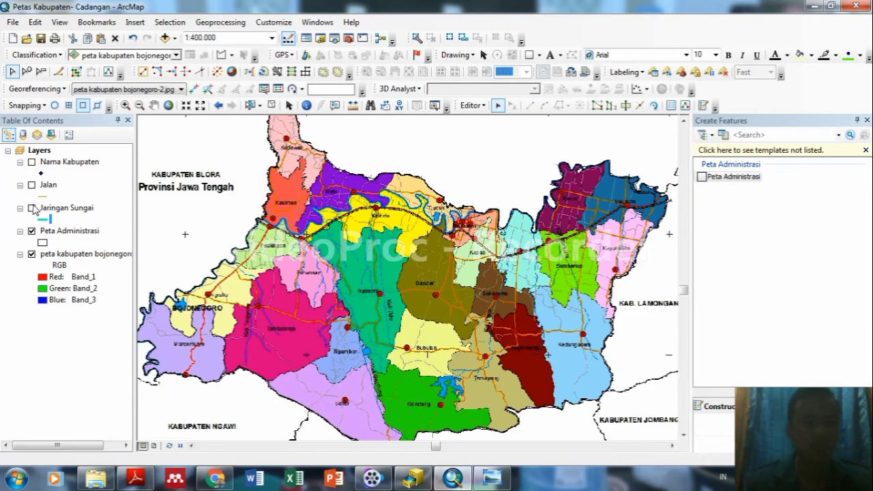
click(31, 186)
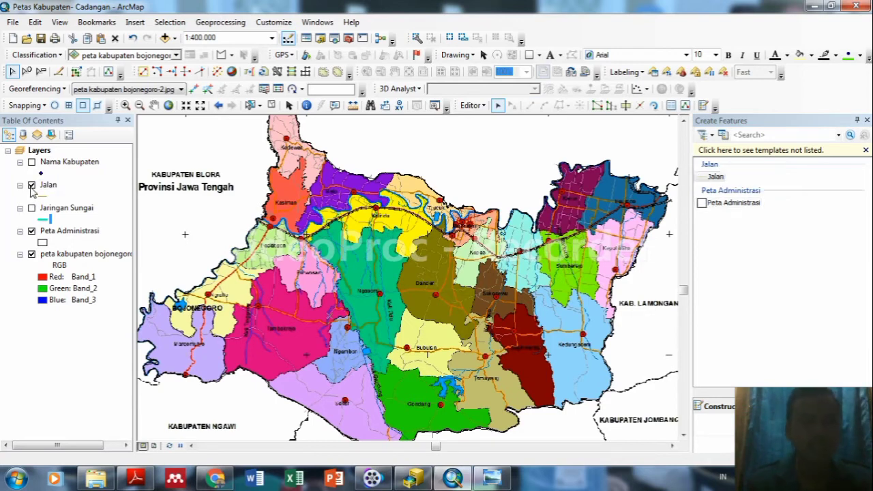
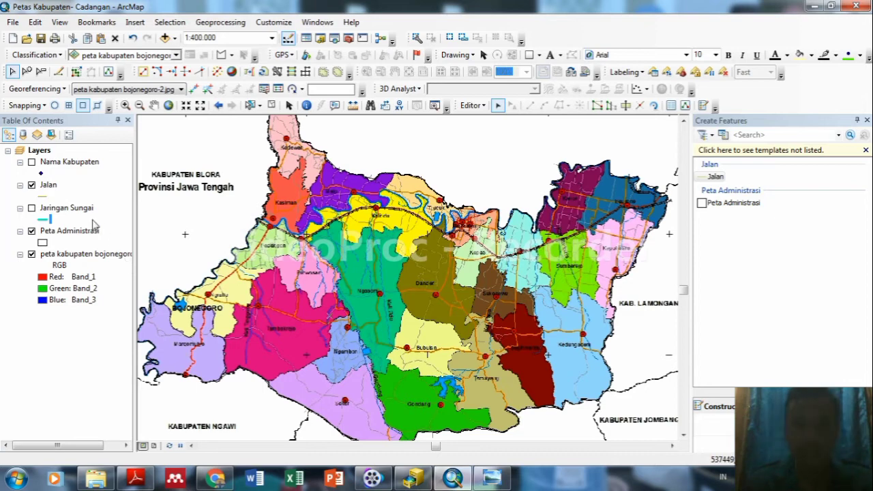
Hide Peta Administrasi, give Jalan the Highway Ramp line symbol, and pick the Jalan template.
click(31, 231)
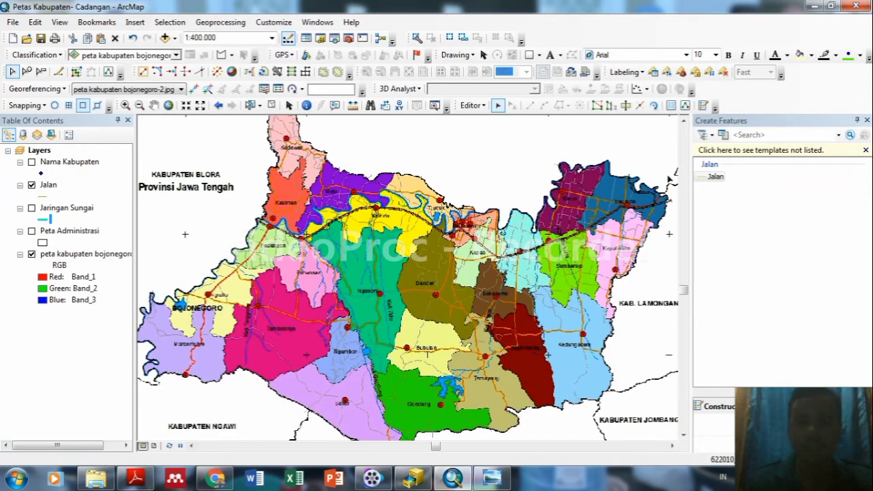
click(43, 197)
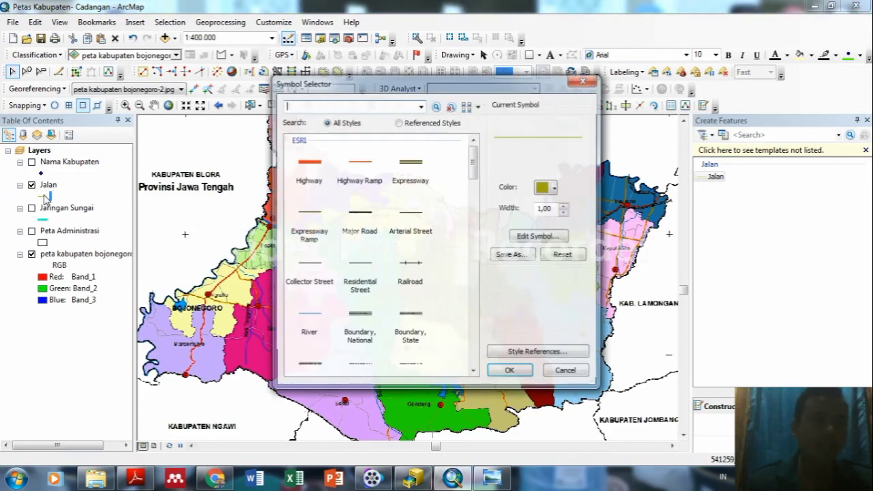
click(371, 171)
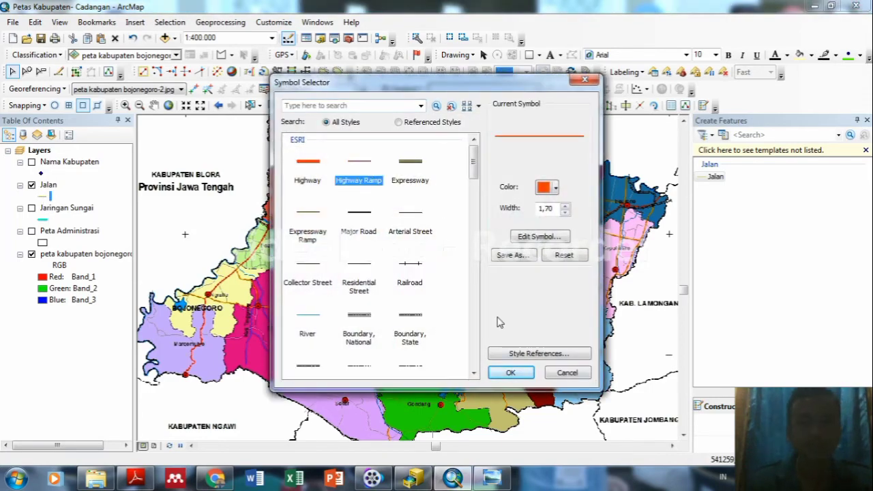
click(511, 374)
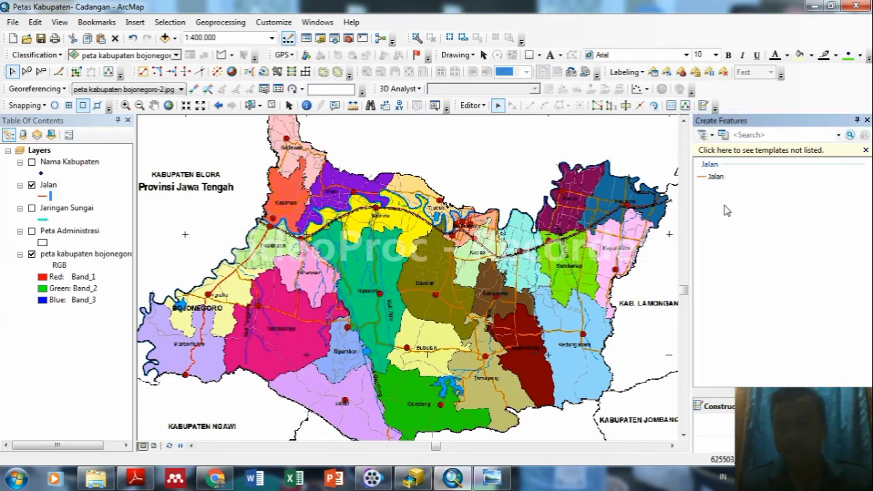
click(714, 176)
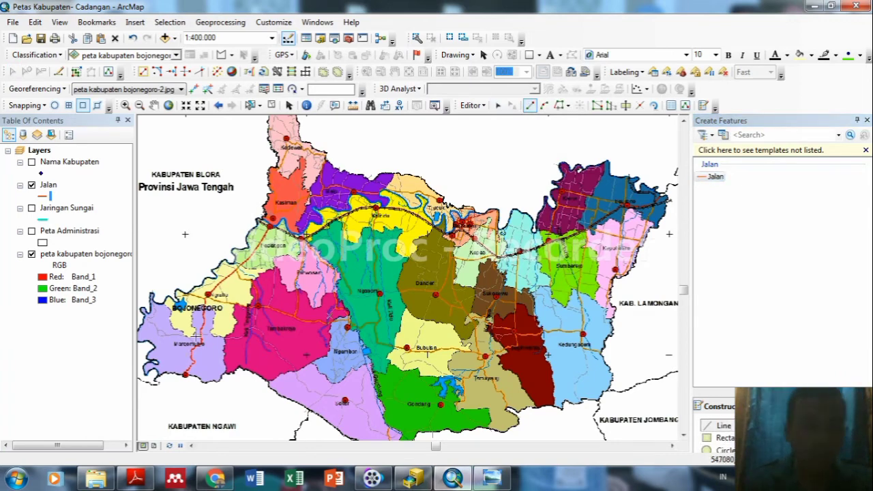
Start the new Jalan road at the lower-left and trace it northward.
click(185, 373)
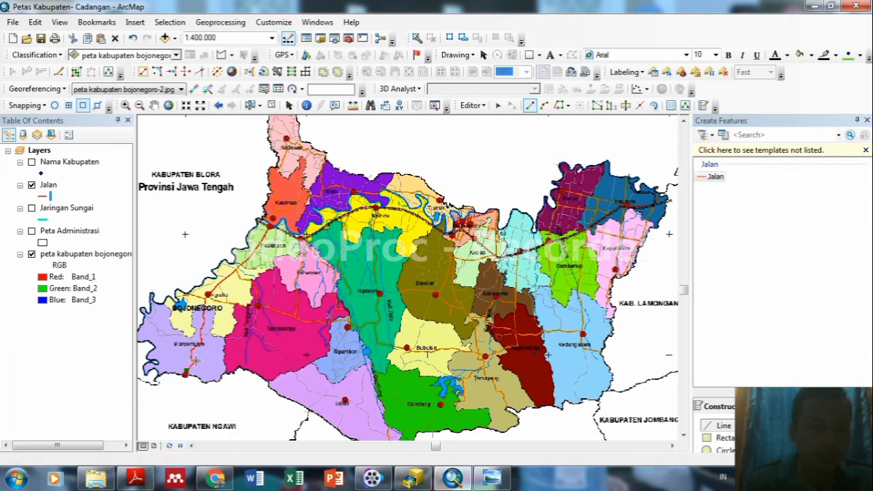
click(194, 349)
click(199, 346)
click(204, 330)
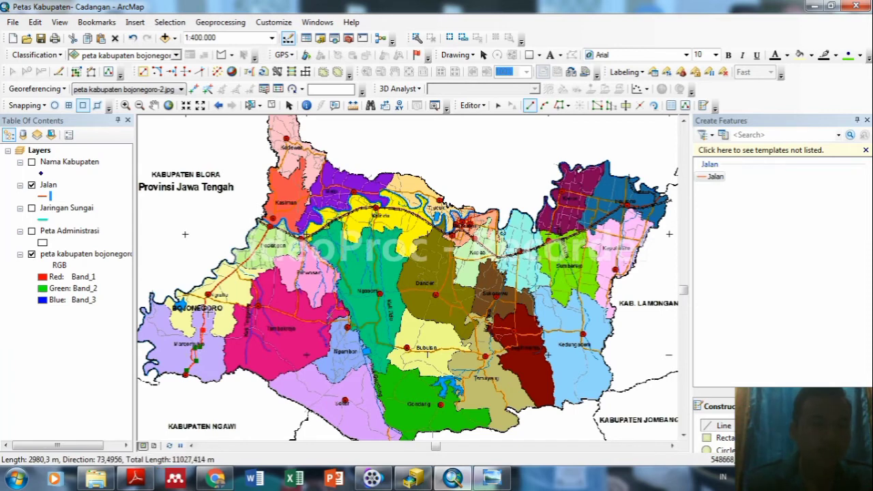
click(208, 313)
click(204, 311)
click(208, 298)
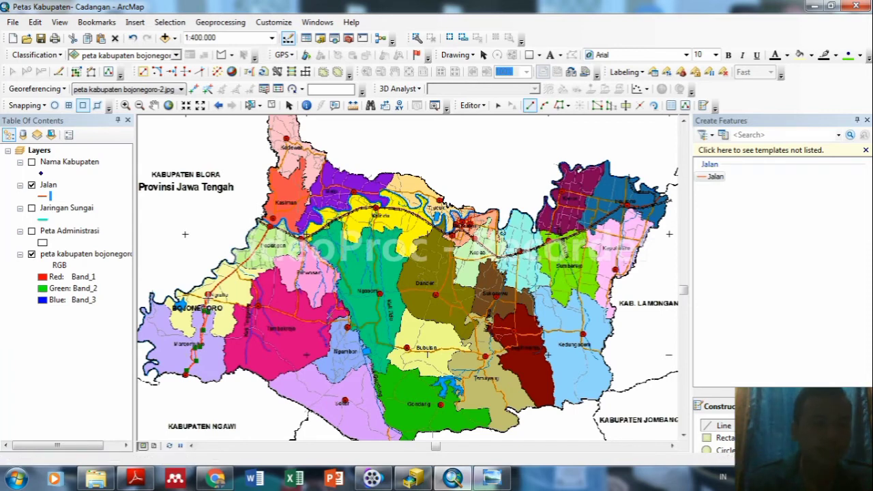
click(215, 288)
click(226, 278)
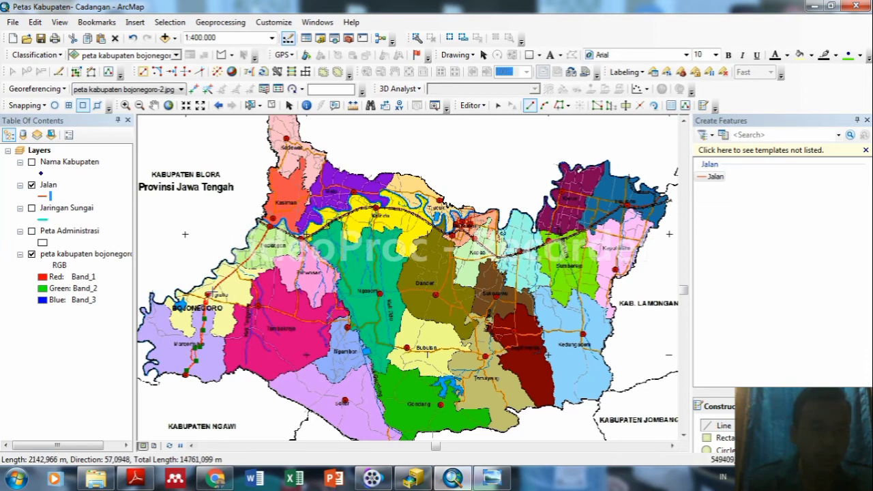
click(212, 292)
click(224, 276)
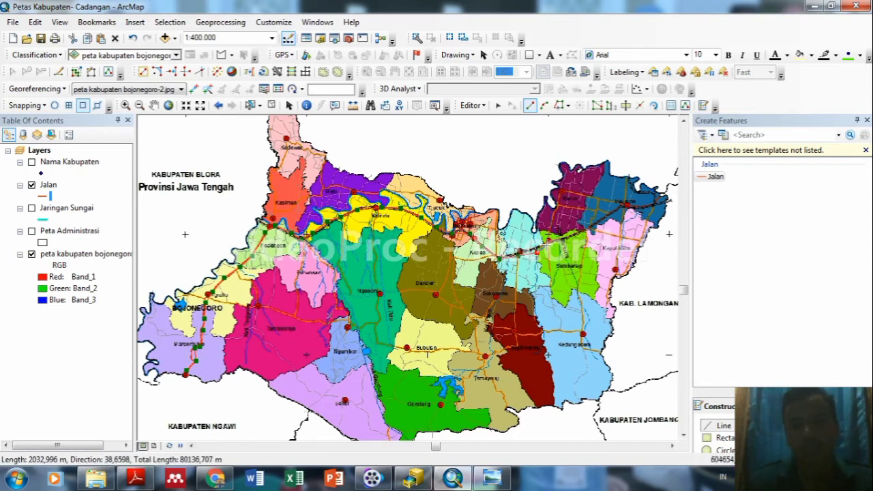
Extend the road east to the north-eastern edge and finish the line.
click(565, 235)
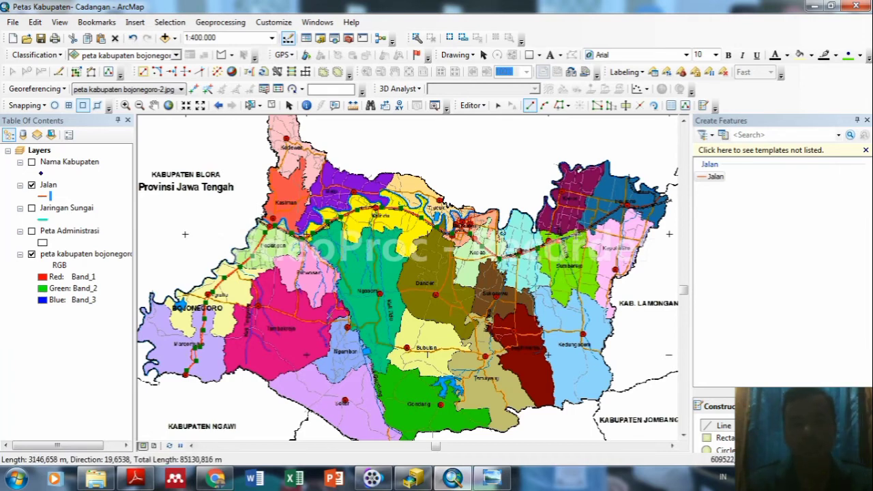
click(613, 206)
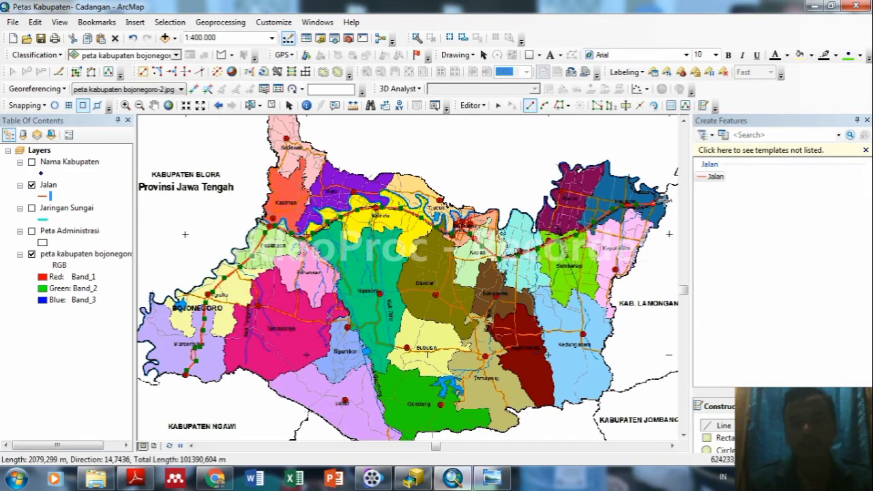
click(665, 200)
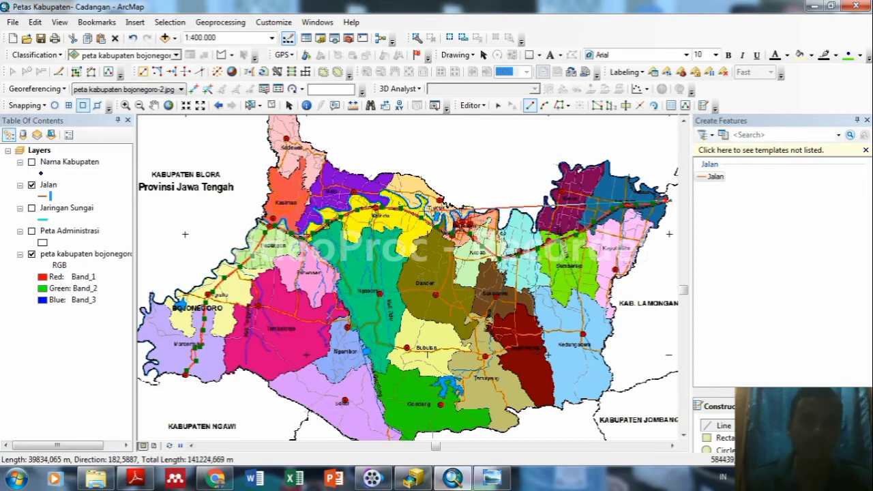
double_click(666, 201)
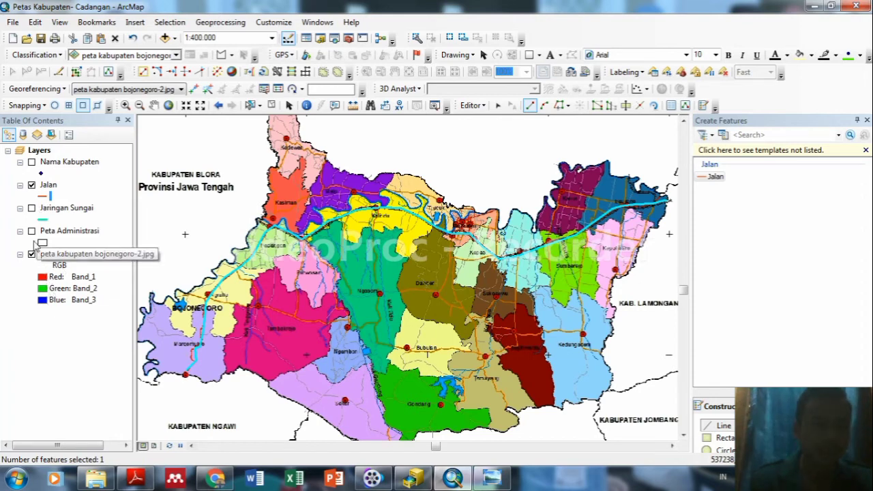
Show the rivers and boundaries, hide the scan, and review the Jalan symbol choices.
click(31, 208)
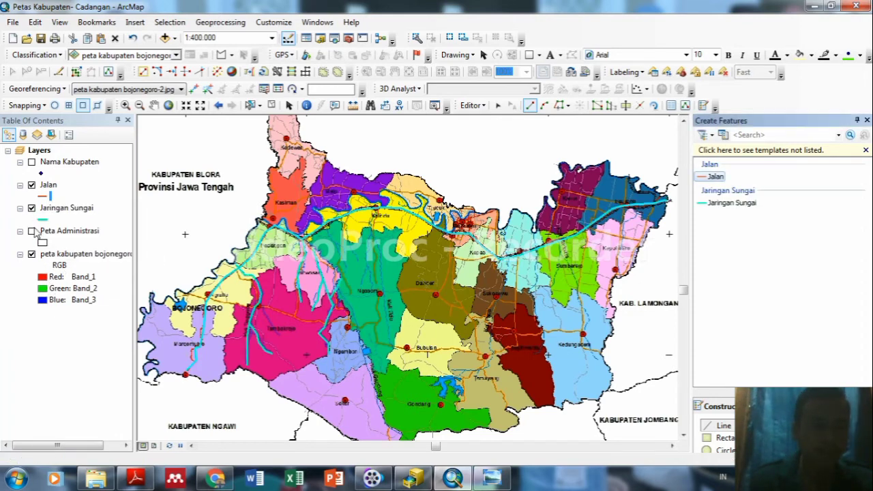
click(31, 231)
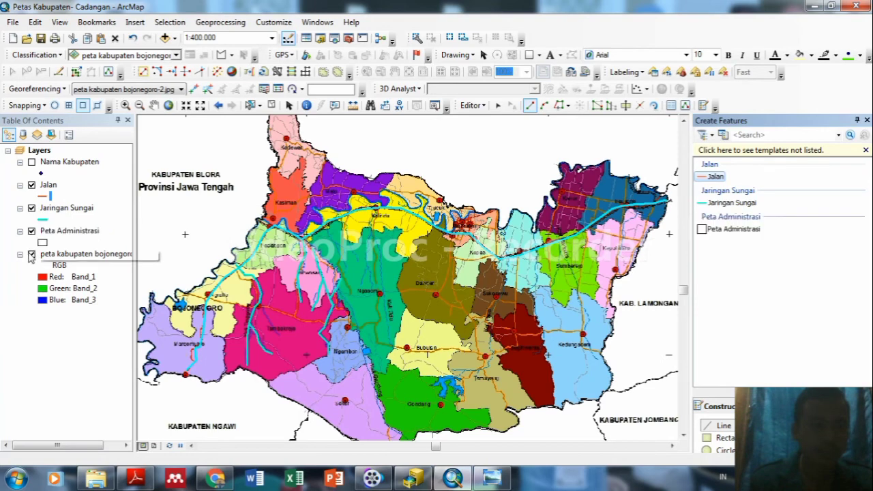
click(32, 255)
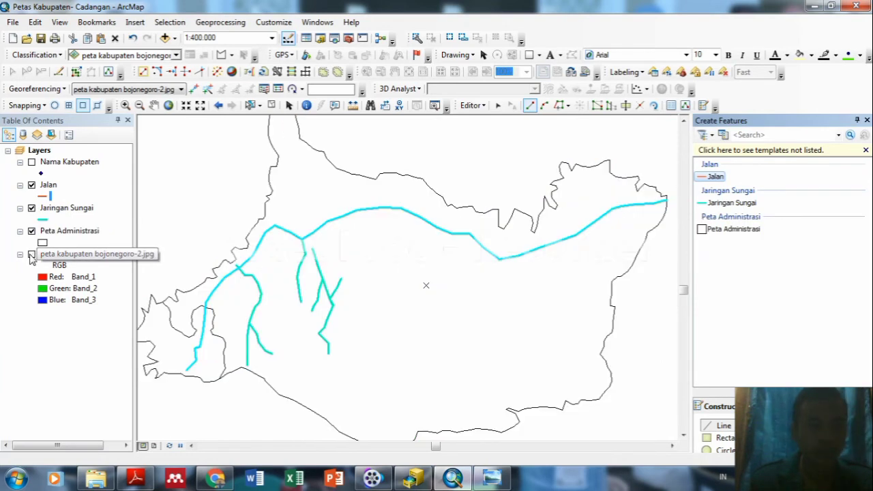
click(41, 197)
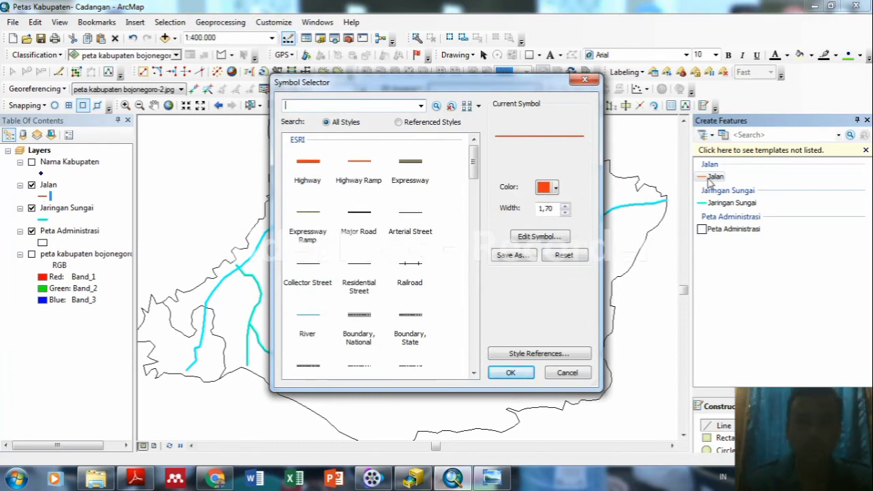
click(709, 180)
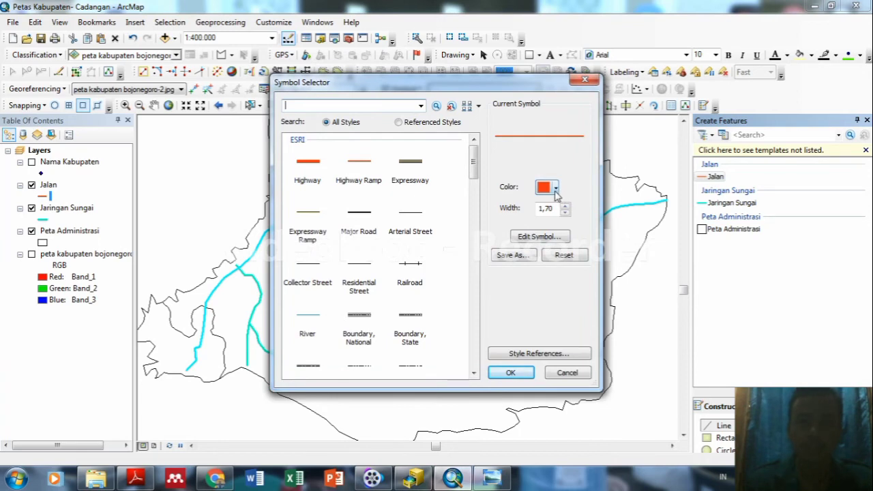
click(510, 373)
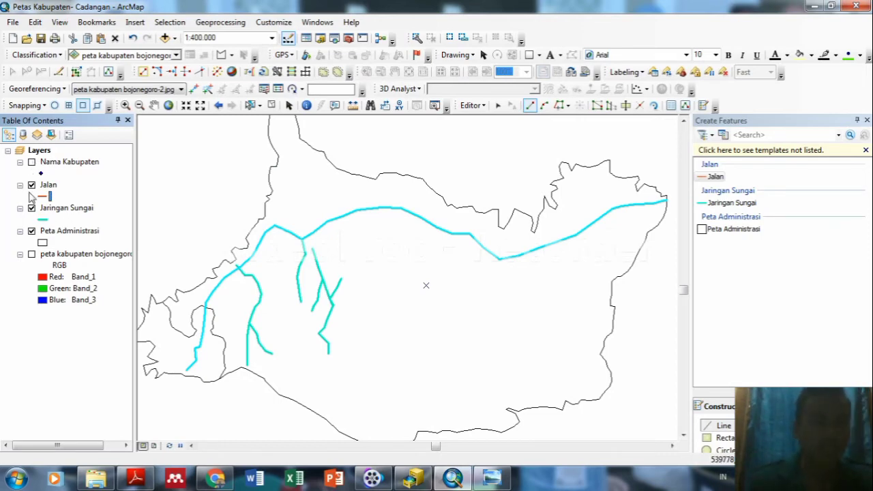
Hide Jalan, Jaringan Sungai and Peta Administrasi; show the scanned map and Nama Kabupaten.
click(31, 184)
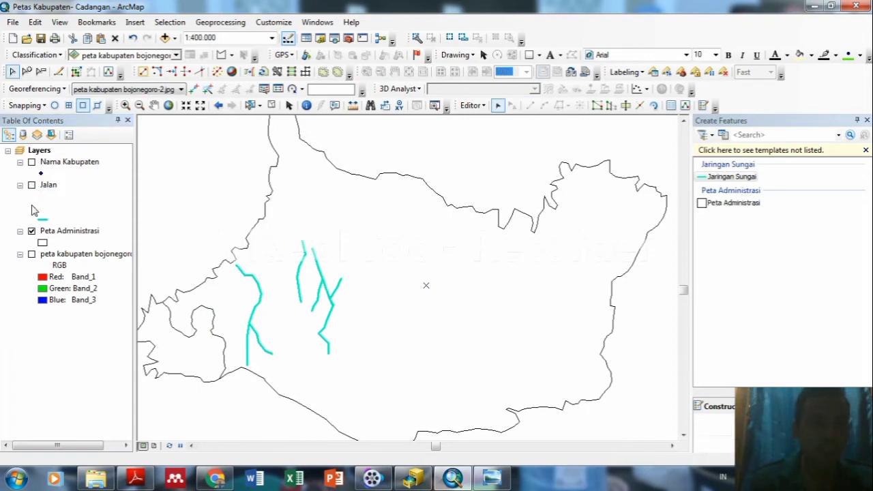
click(32, 208)
click(31, 230)
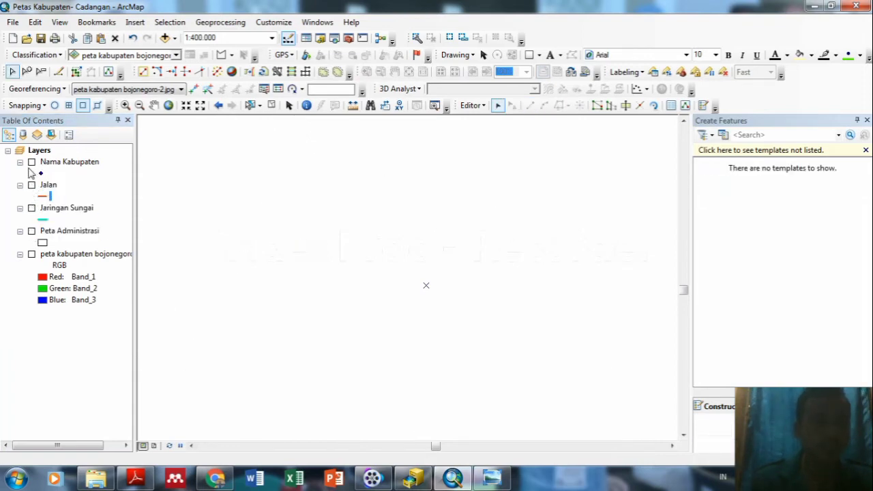
click(32, 253)
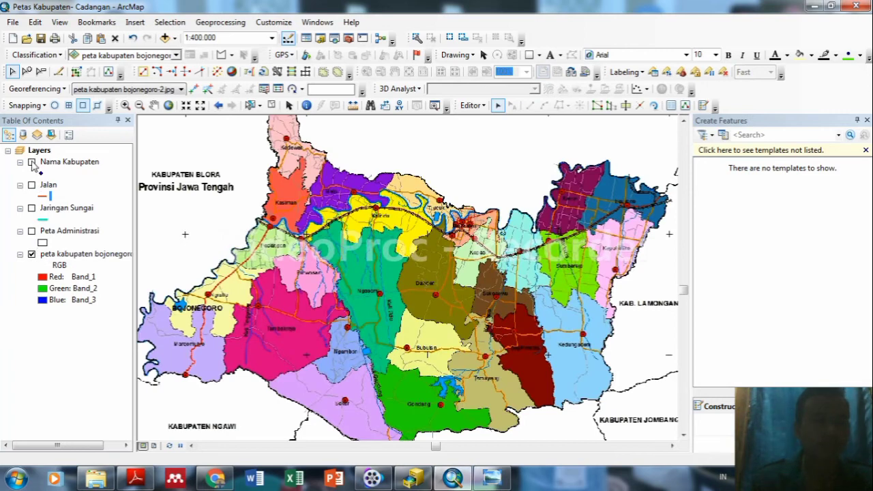
click(31, 162)
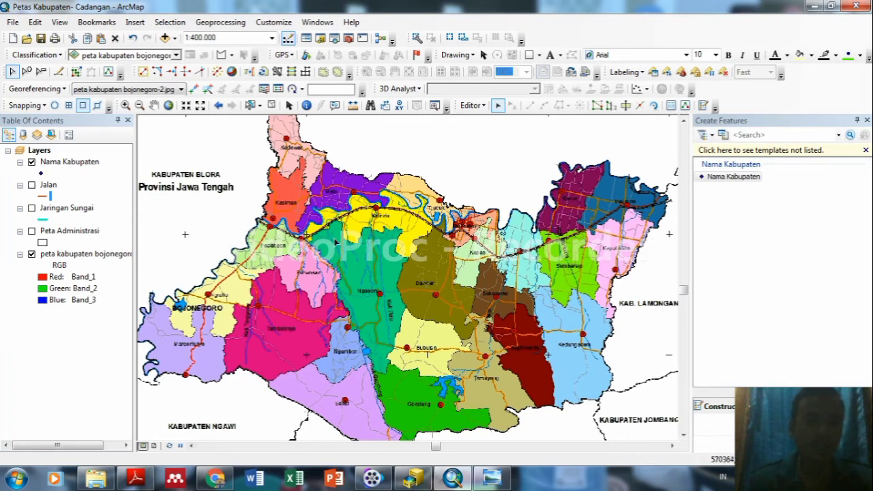
Remove the Nama Kabupaten and Jaringan Sungai layers from the map.
click(56, 163)
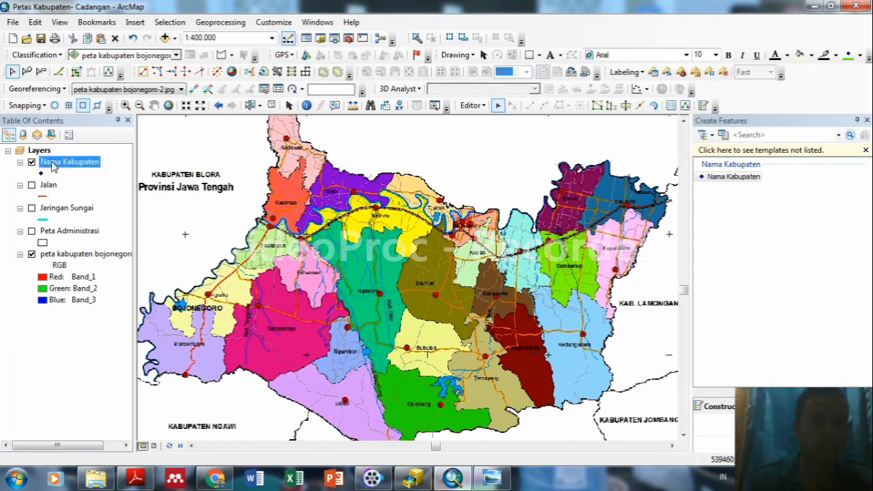
right_click(54, 164)
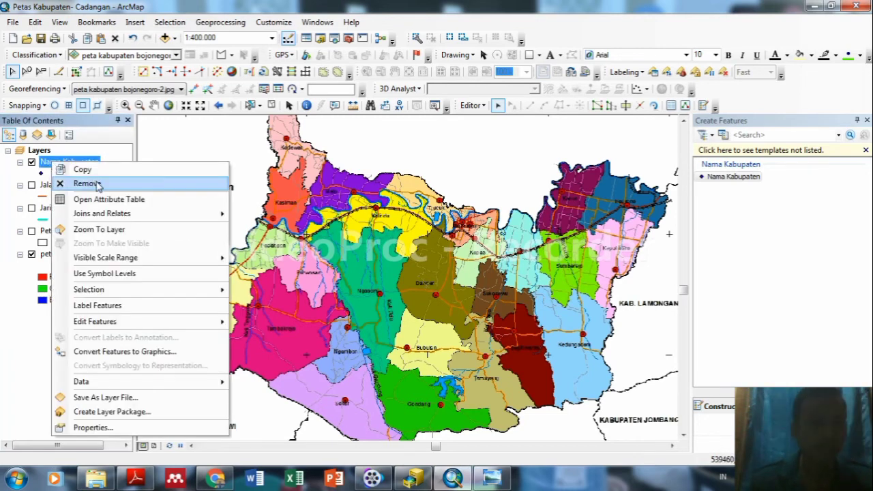
click(87, 182)
click(54, 164)
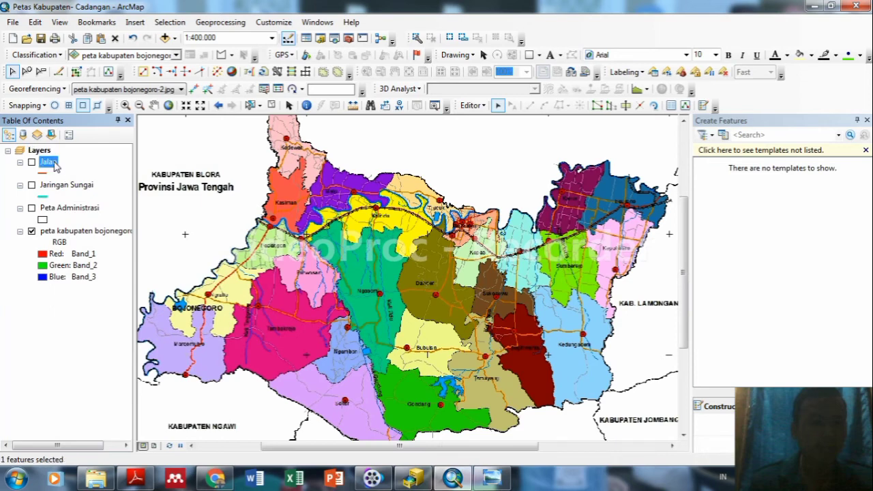
right_click(53, 163)
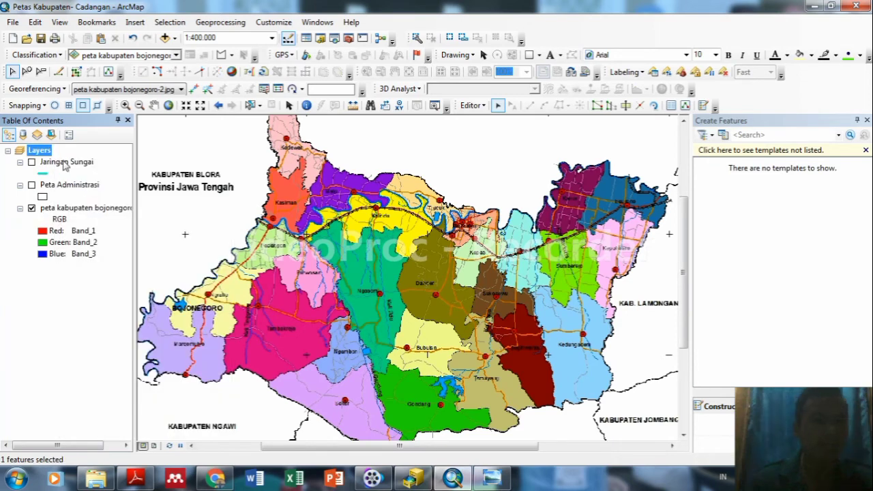
right_click(65, 162)
click(88, 182)
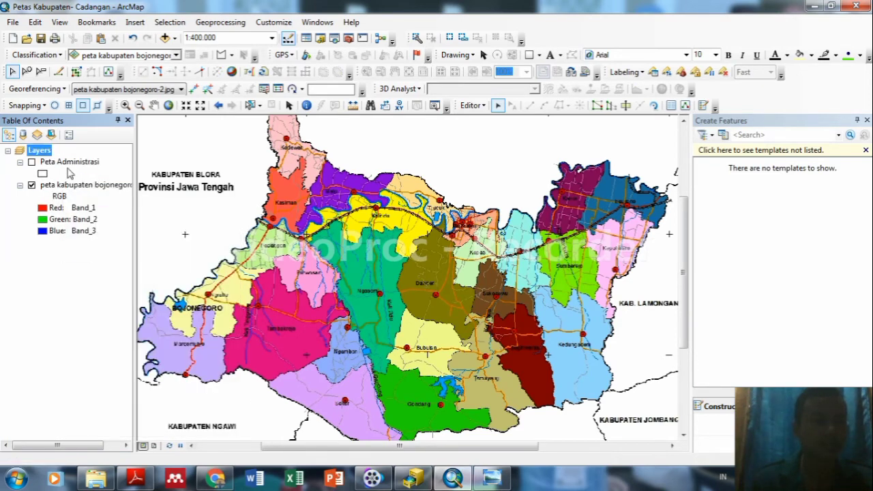
Remove the Peta Administrasi layer and answer the save-edits prompt.
click(68, 164)
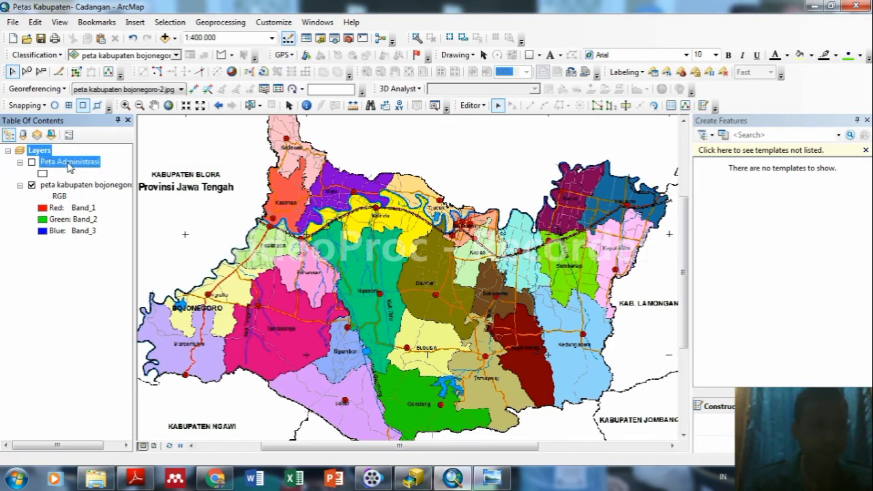
right_click(68, 164)
click(101, 184)
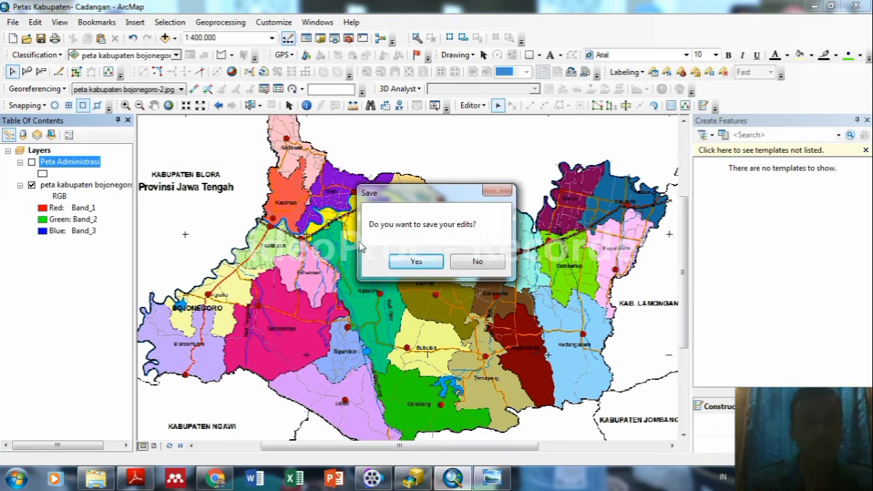
click(479, 261)
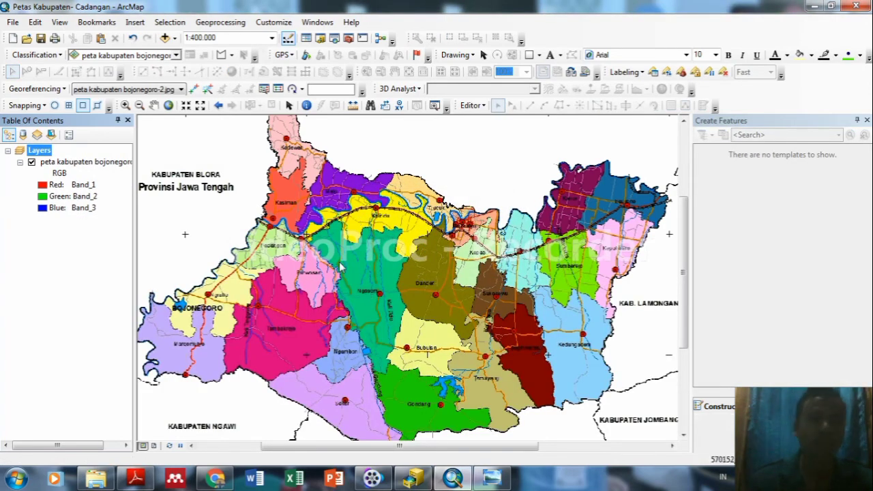
Zoom to the scanned map, then add IG Dasar from D:\Praktikum SIG Basis Data\Kabupaten Bojonegoro.mdb.
right_click(91, 163)
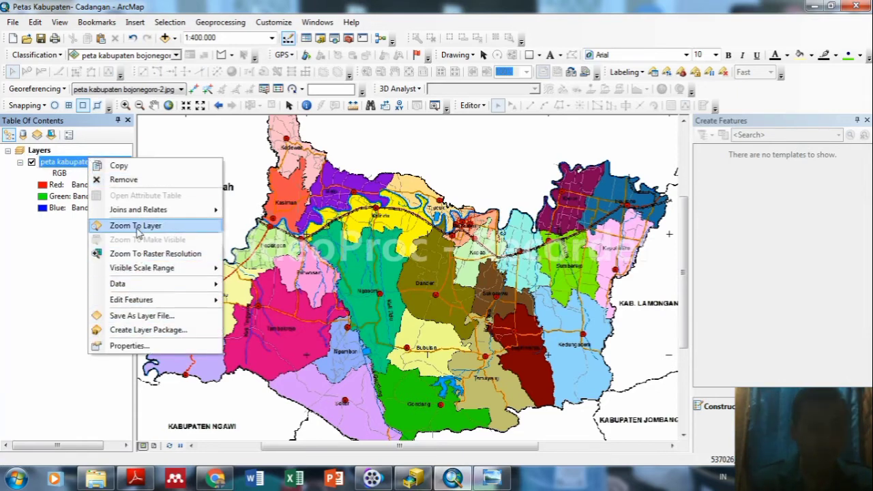
click(137, 231)
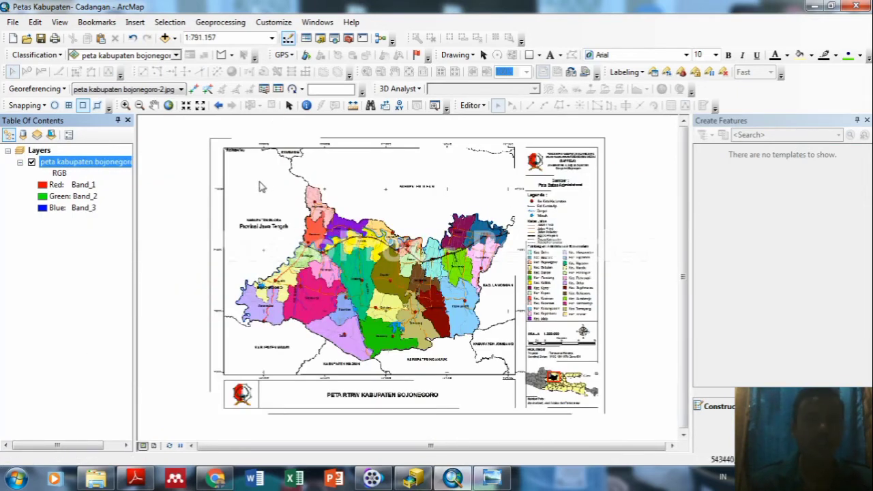
click(175, 38)
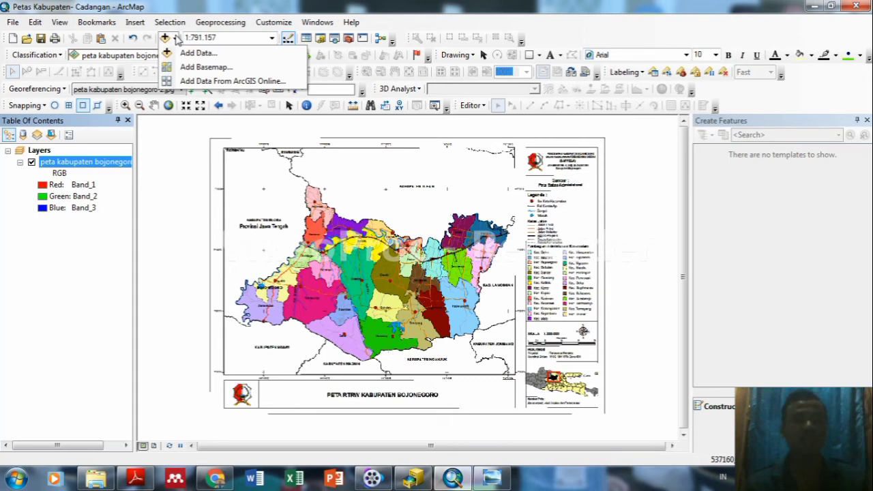
click(197, 52)
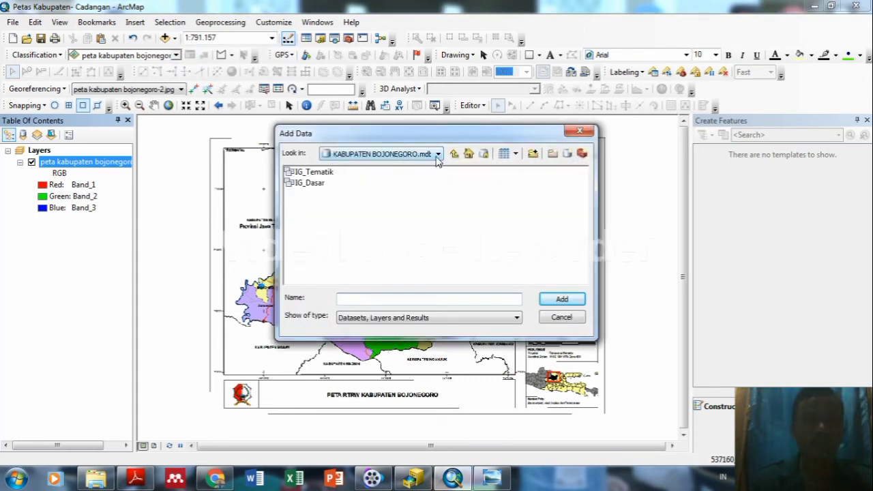
click(438, 155)
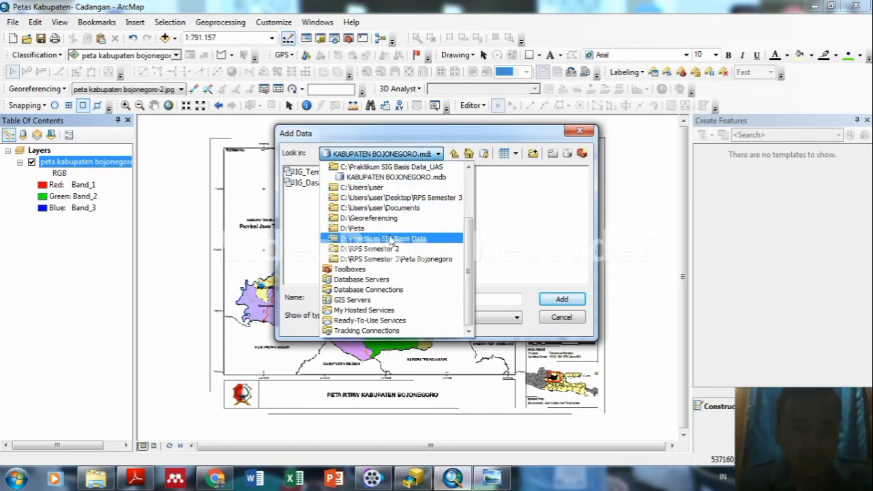
click(390, 239)
click(371, 191)
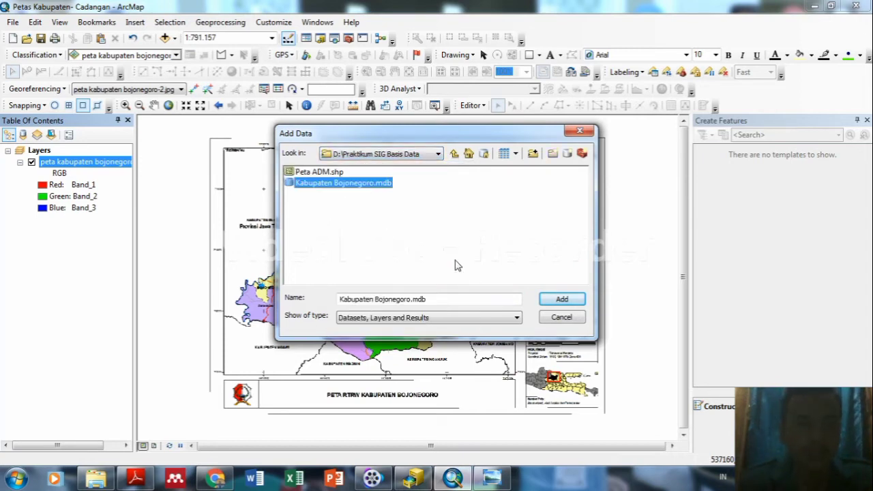
click(558, 299)
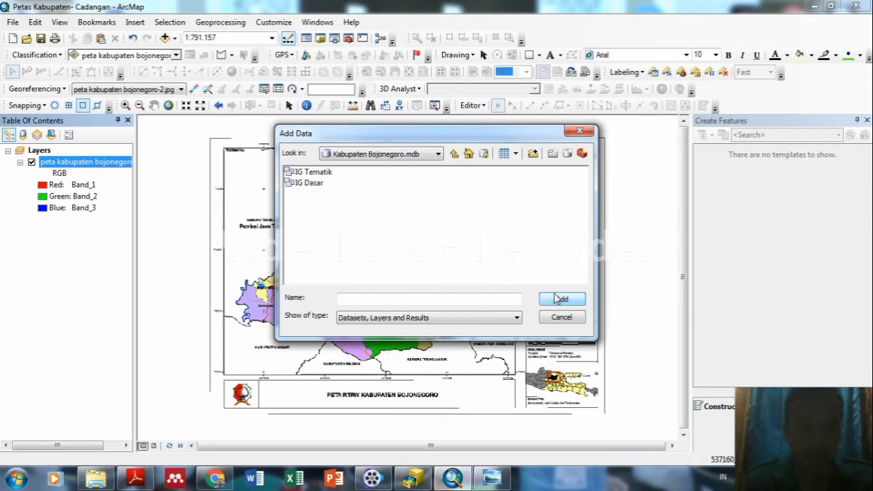
click(307, 184)
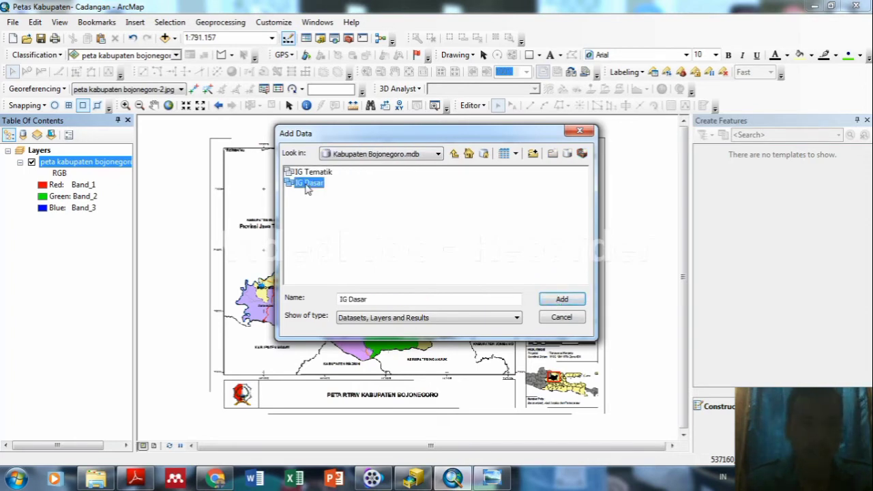
click(542, 298)
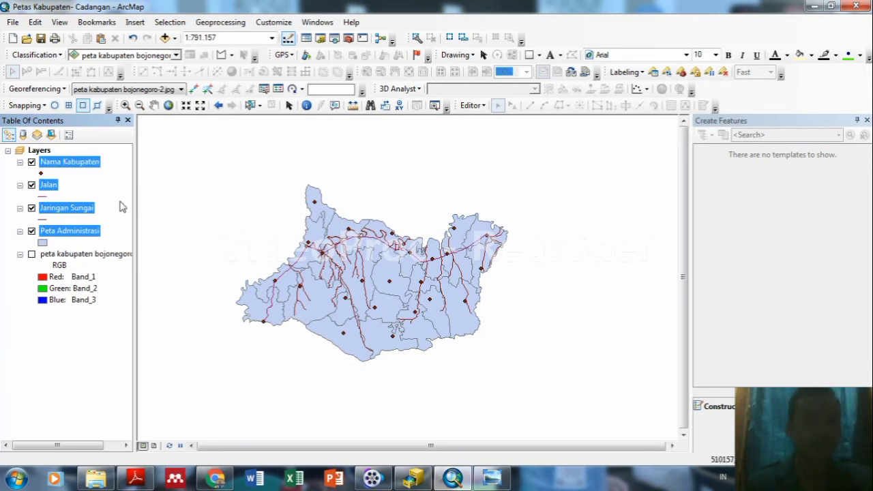
Make the Peta Administrasi polygons hollow.
click(41, 239)
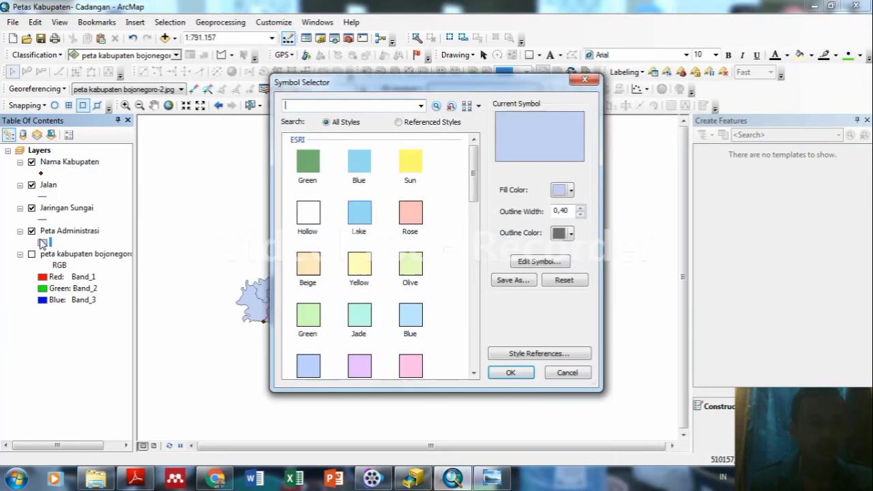
click(309, 218)
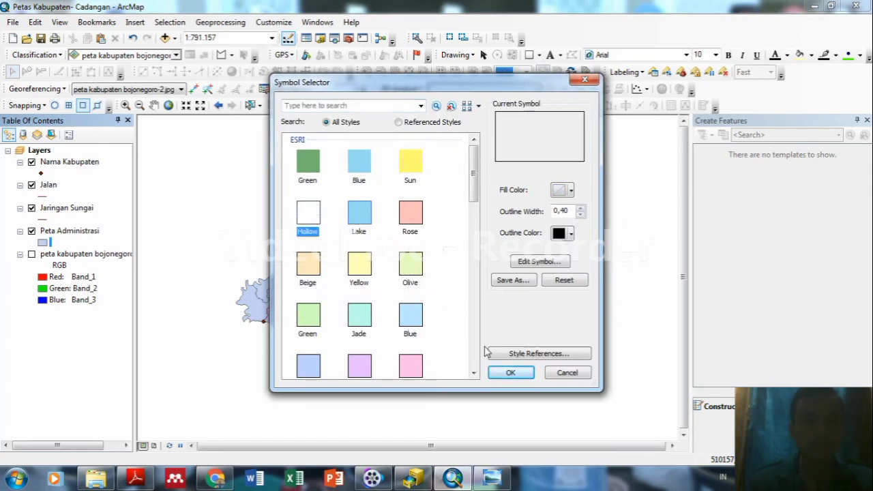
click(509, 372)
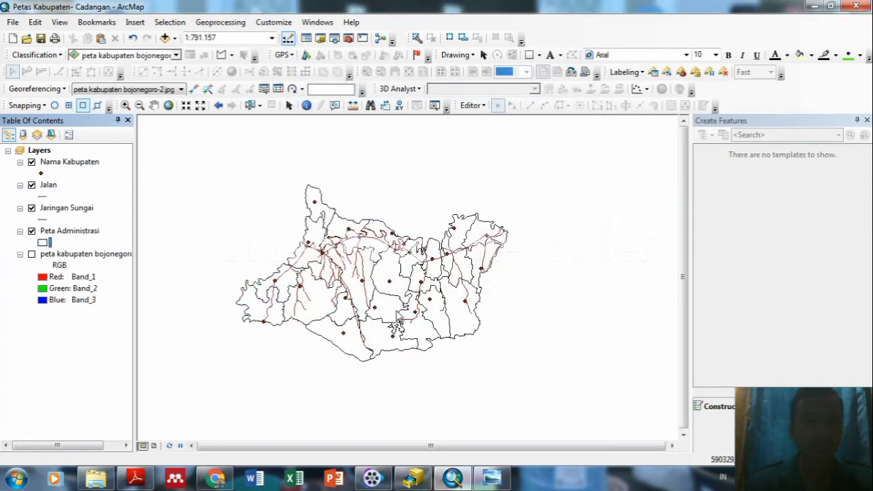
Draw the Jaringan Sungai rivers as Tourmaline Green lines of width 1.
click(42, 219)
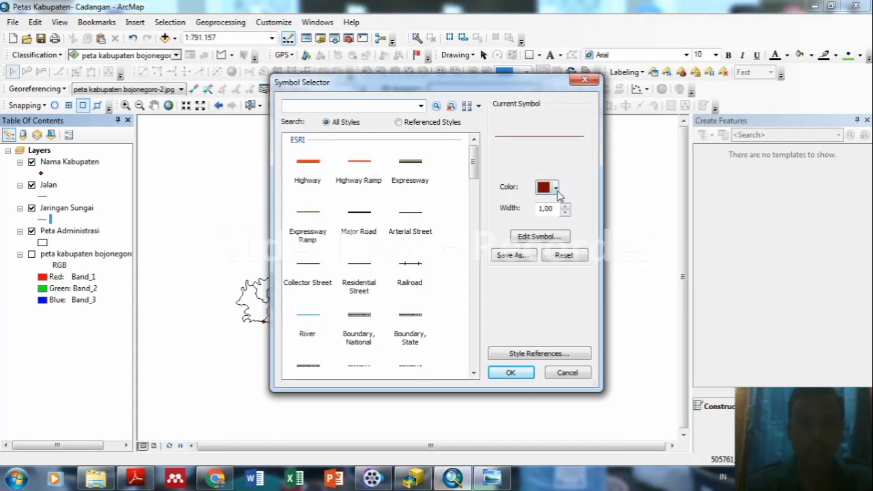
click(557, 190)
click(553, 249)
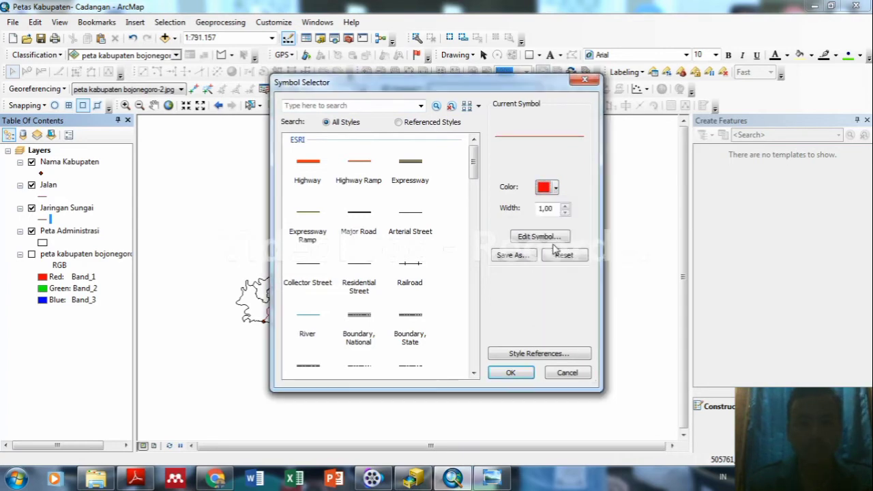
click(565, 207)
click(516, 375)
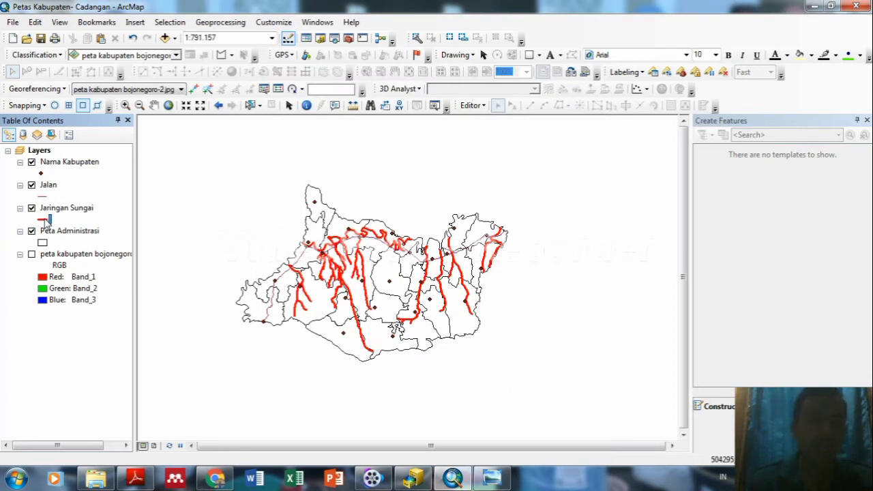
right_click(46, 221)
click(38, 220)
click(42, 223)
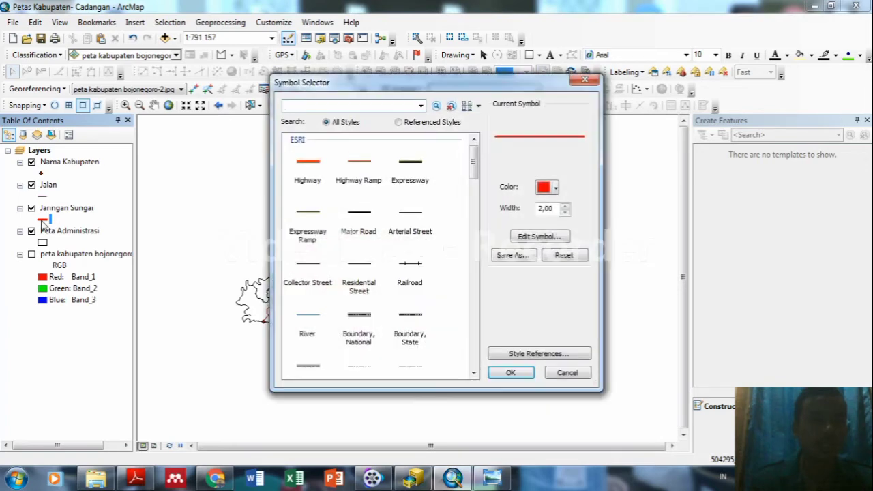
click(556, 189)
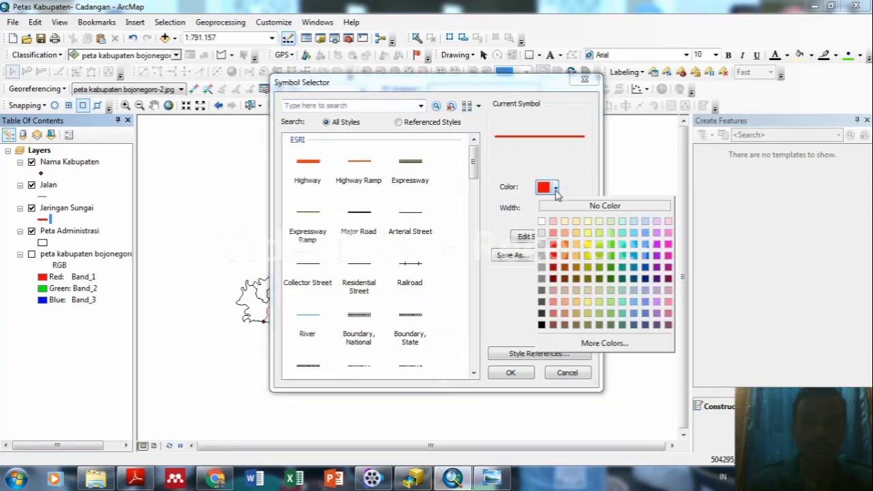
click(623, 252)
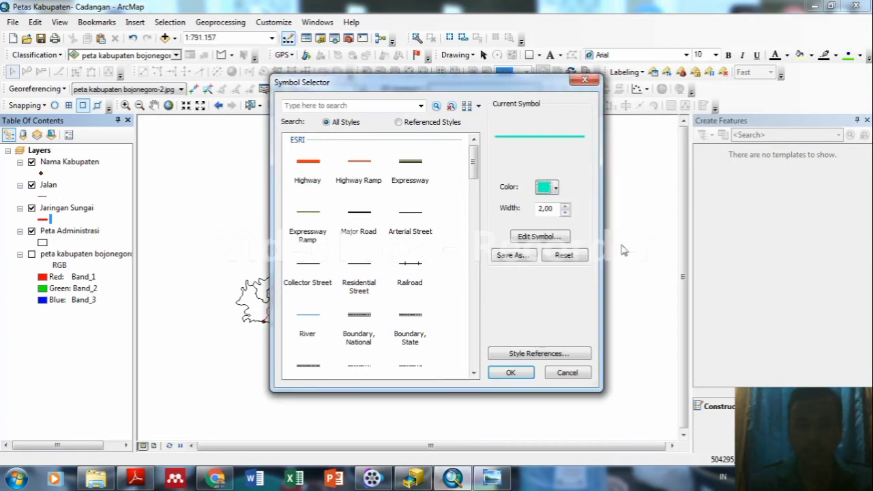
click(565, 212)
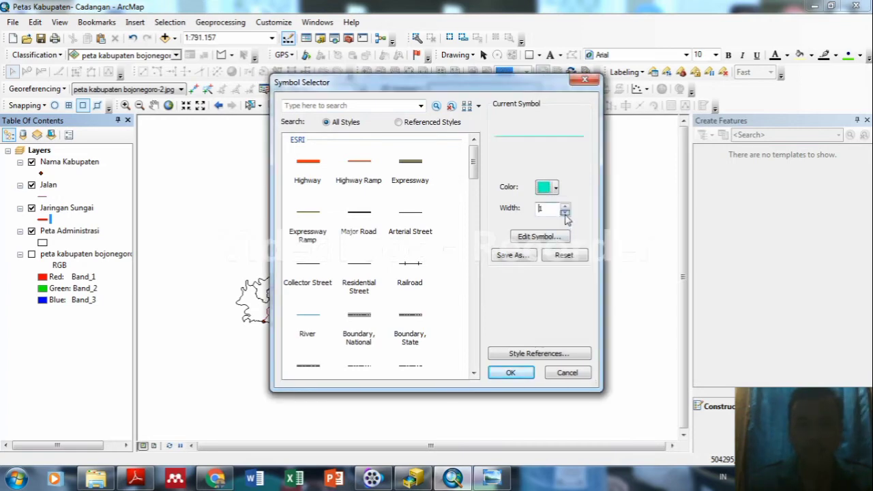
click(509, 374)
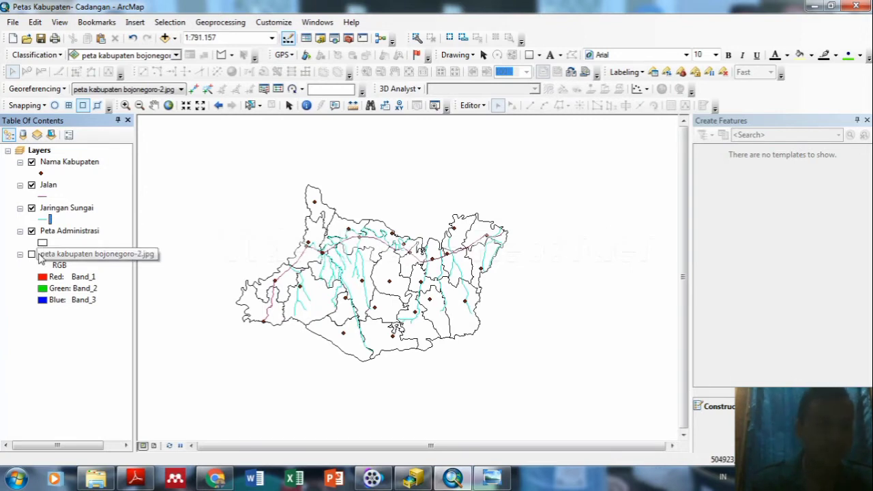
Give the Jalan roads the Highway Ramp line symbol at width 1.
click(31, 186)
click(31, 185)
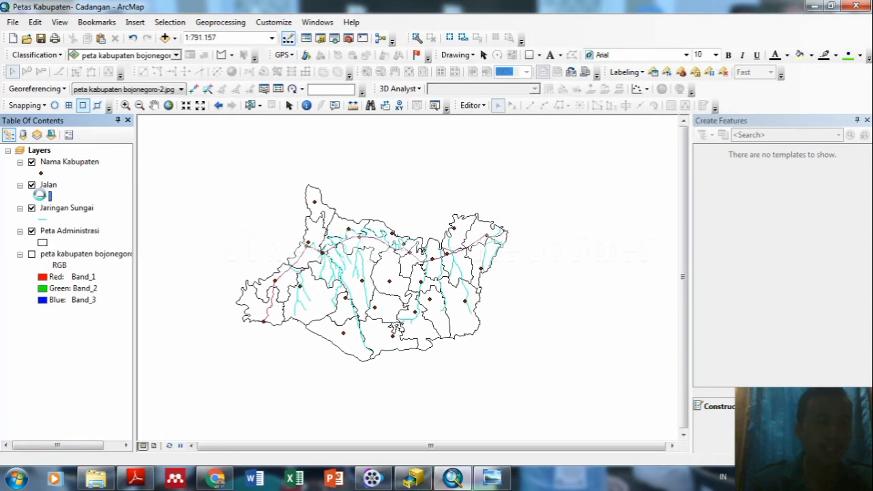
click(43, 196)
click(359, 172)
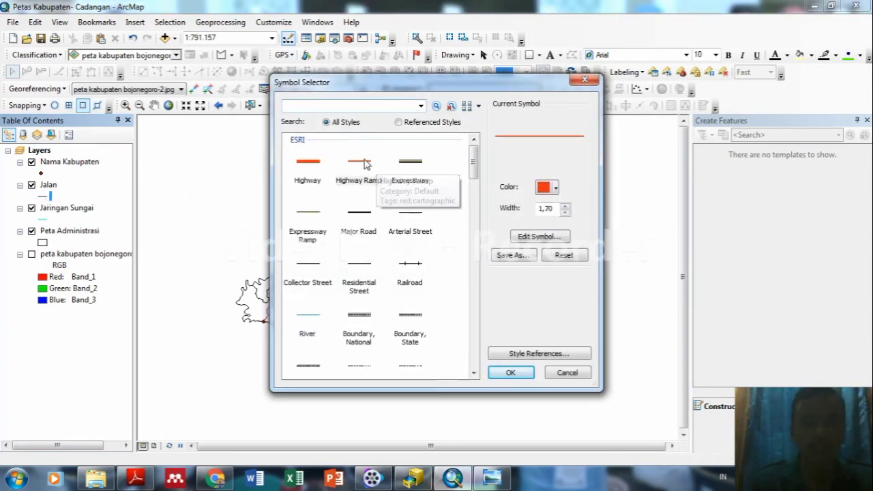
click(564, 207)
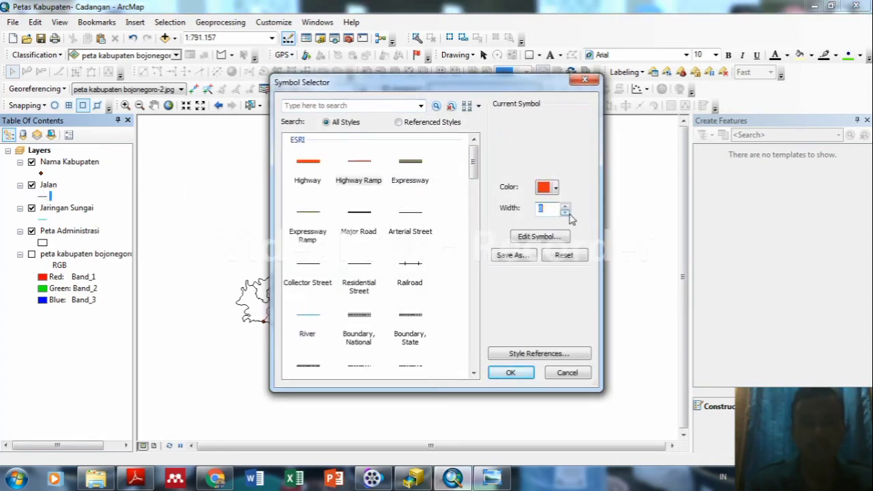
click(565, 207)
click(565, 207)
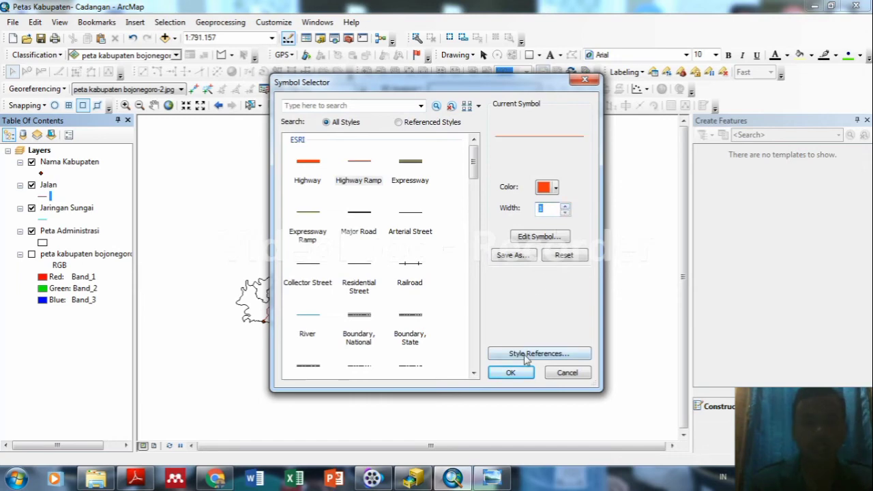
click(519, 374)
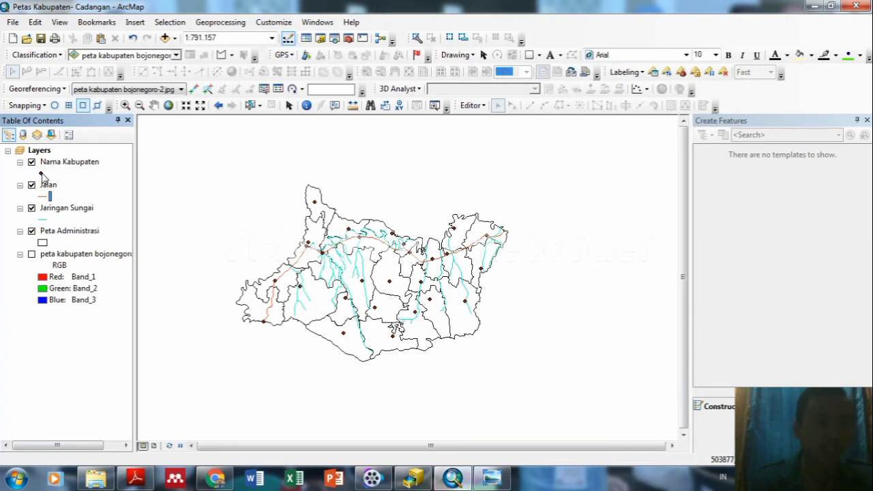
Make the Nama Kabupaten points red Circle 3 markers of size 12.
click(42, 174)
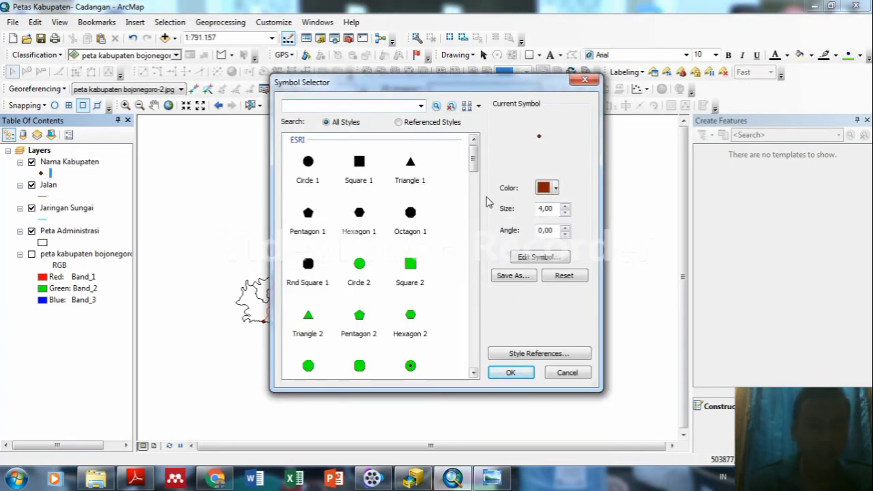
drag(478, 170, 476, 184)
click(410, 197)
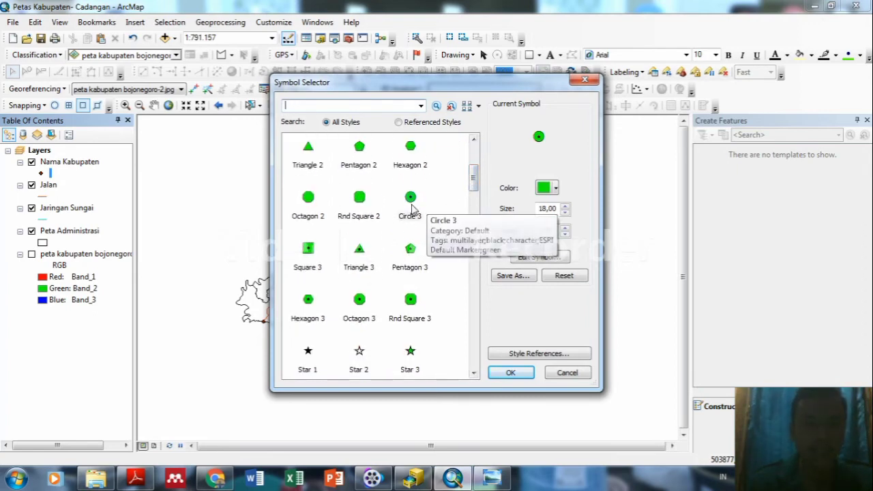
click(556, 191)
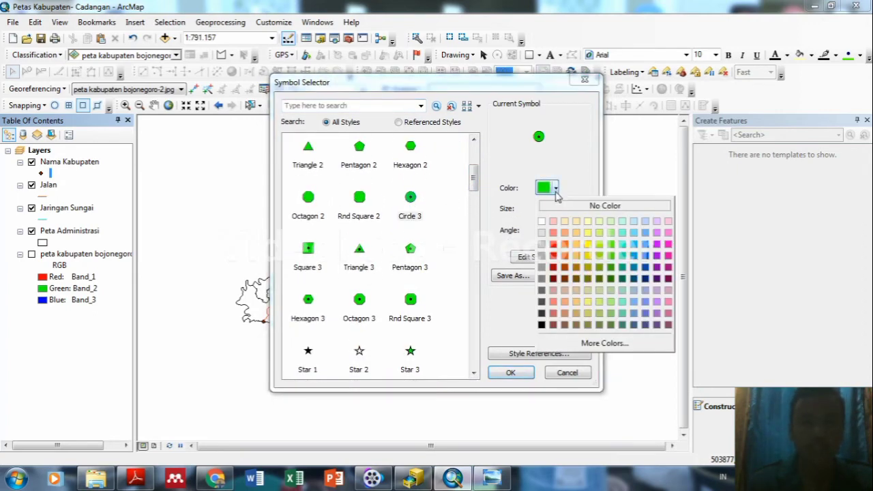
click(557, 244)
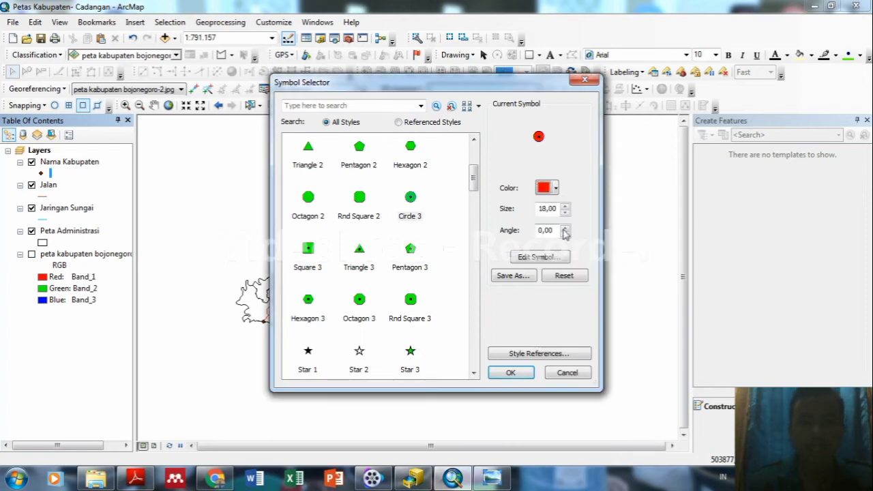
click(565, 212)
click(565, 214)
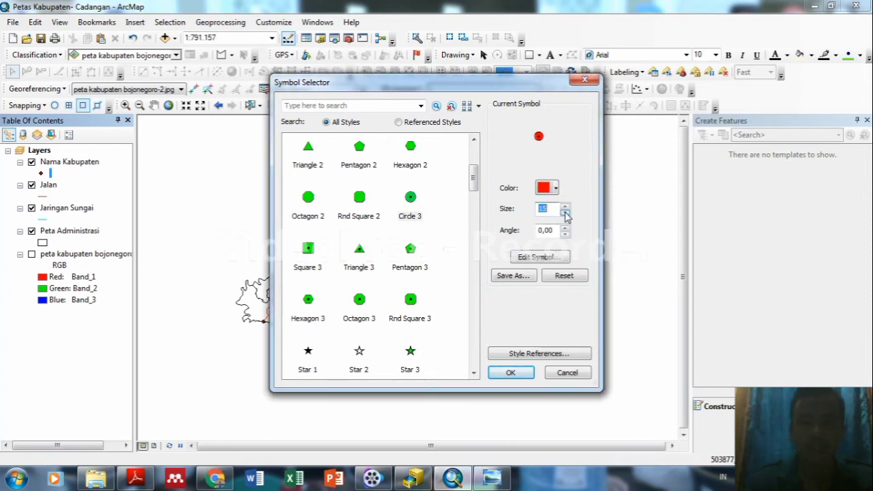
click(565, 214)
click(565, 214)
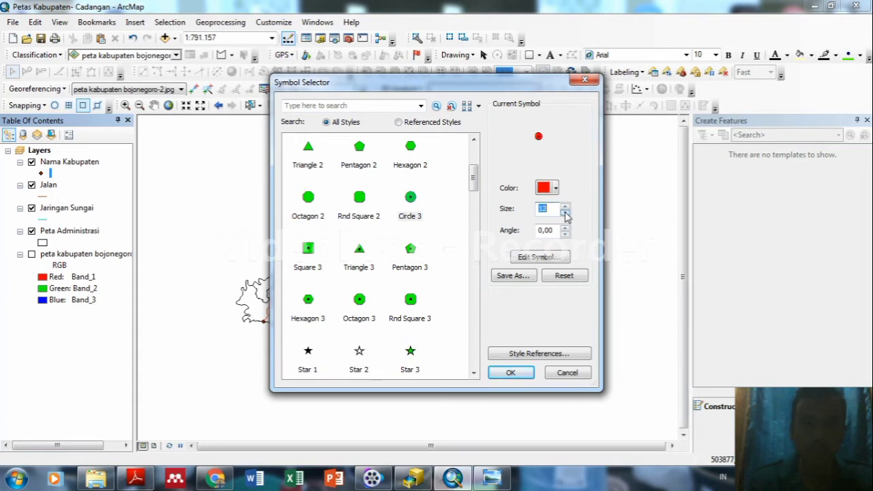
click(510, 372)
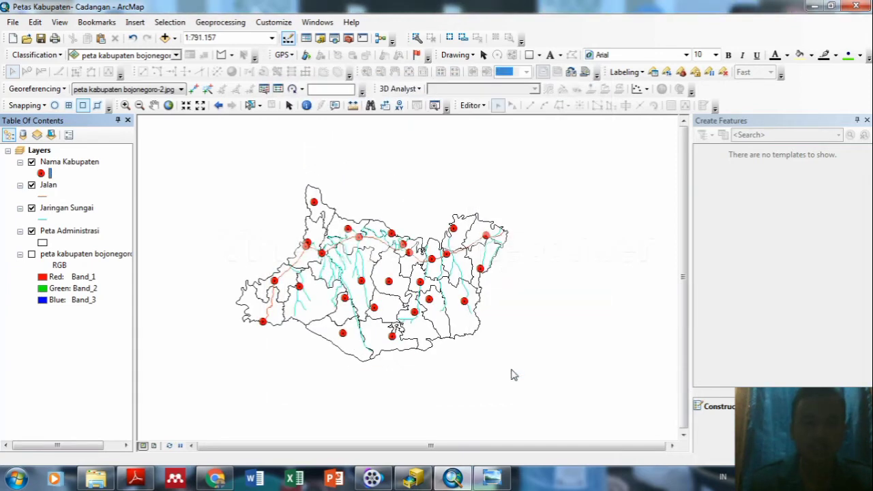
Shrink the Nama Kabupaten markers to size 11.
right_click(41, 175)
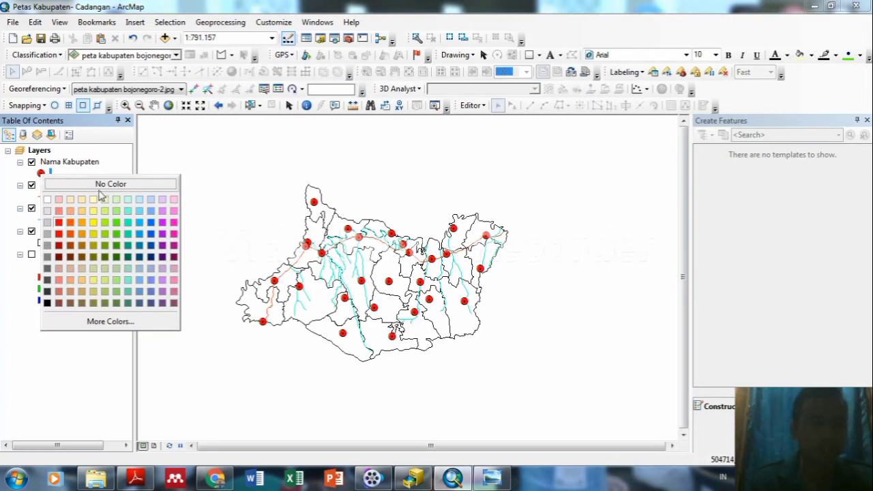
key(Escape)
click(41, 174)
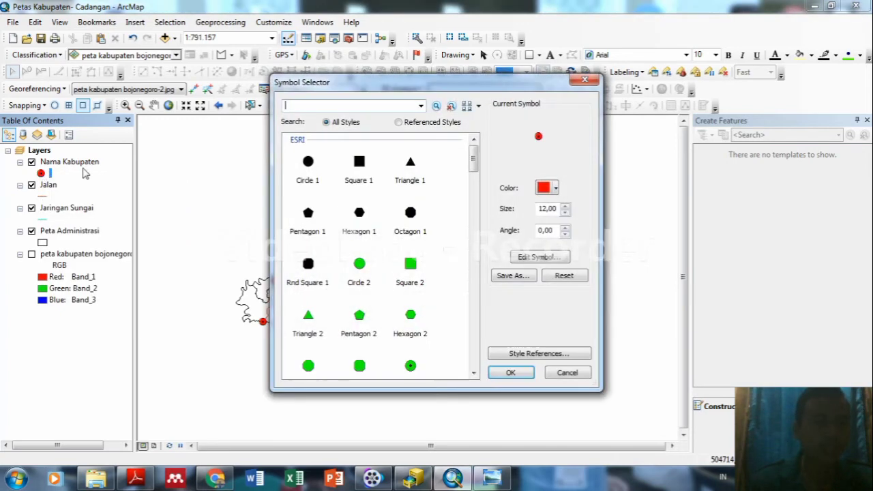
click(565, 206)
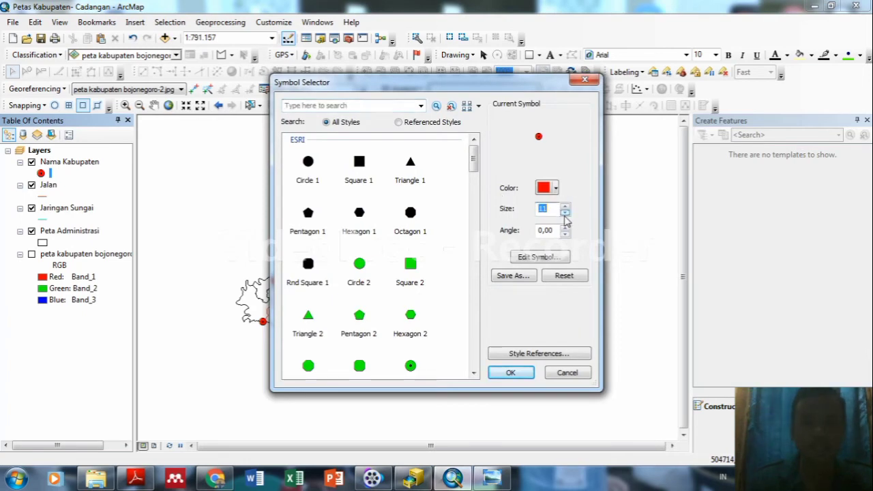
click(513, 373)
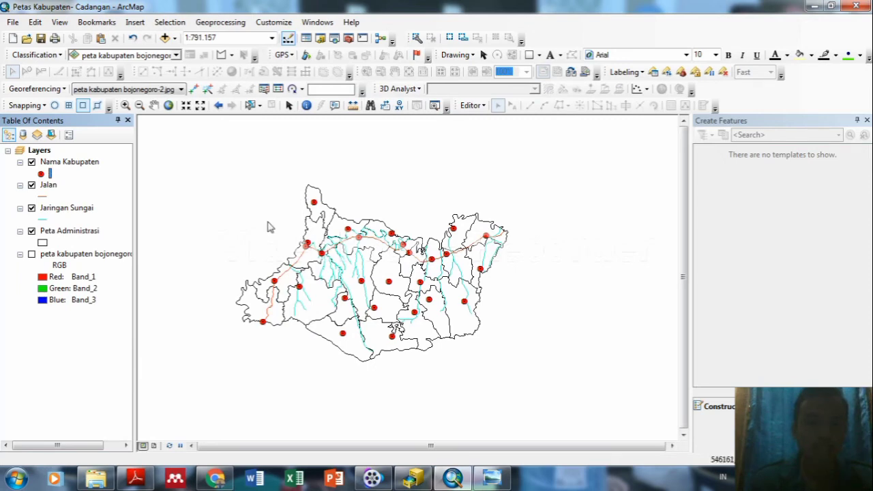
Hide the reference image, rivers, roads and Nama Kabupaten, leaving only Peta Administrasi.
click(31, 254)
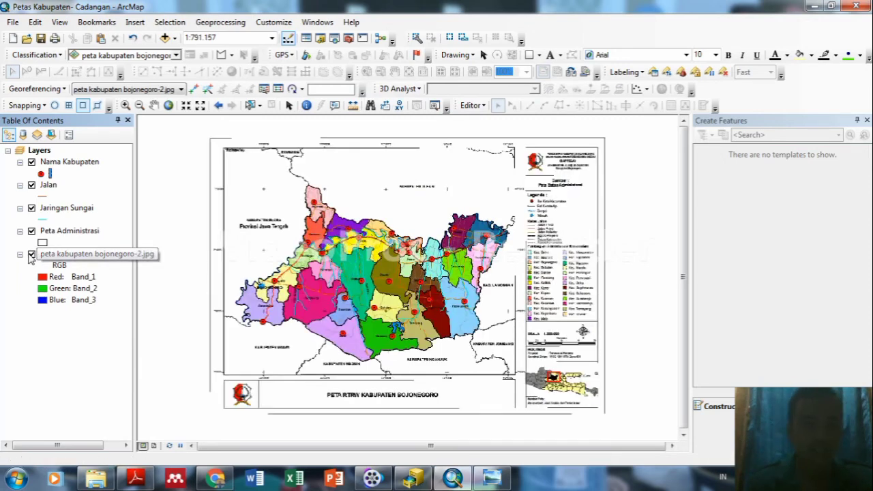
click(30, 254)
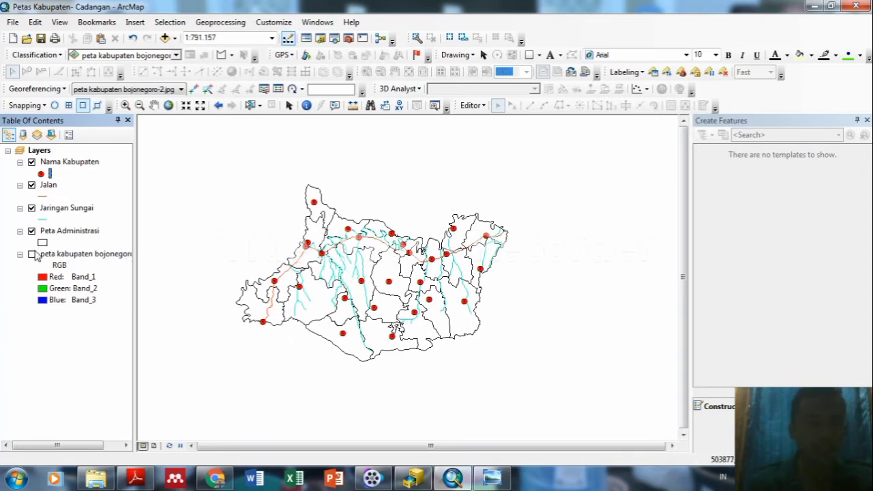
click(31, 207)
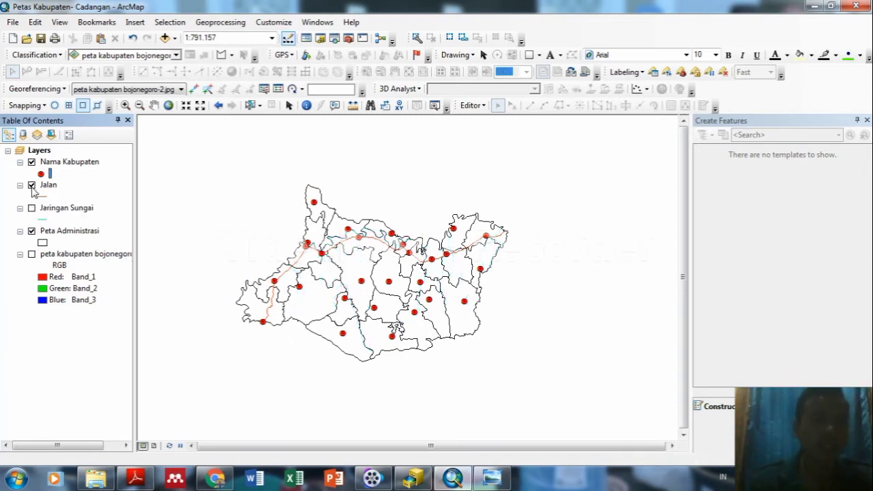
click(32, 185)
click(31, 162)
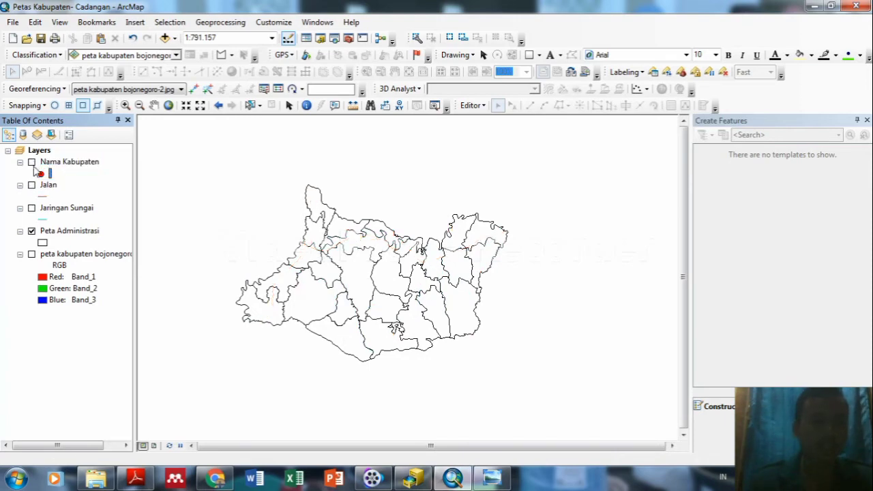
Inspect the Gondang record in row 177 of the Peta Administrasi attribute table.
right_click(90, 232)
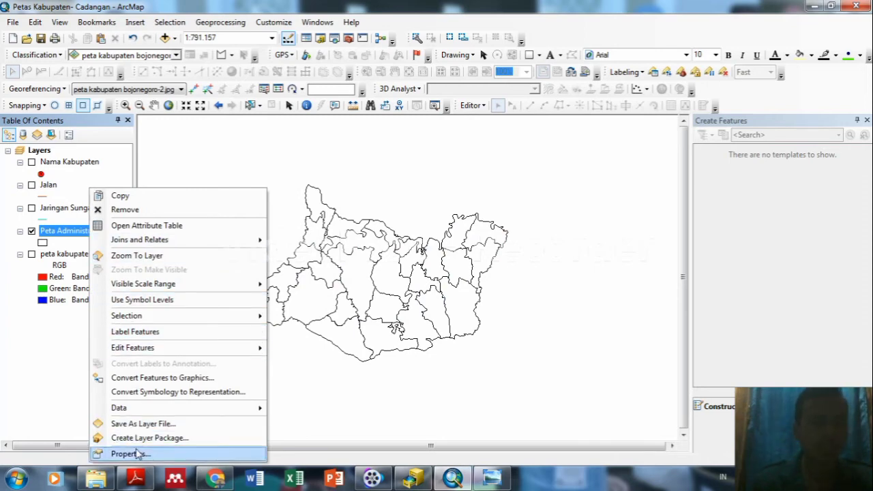
click(160, 226)
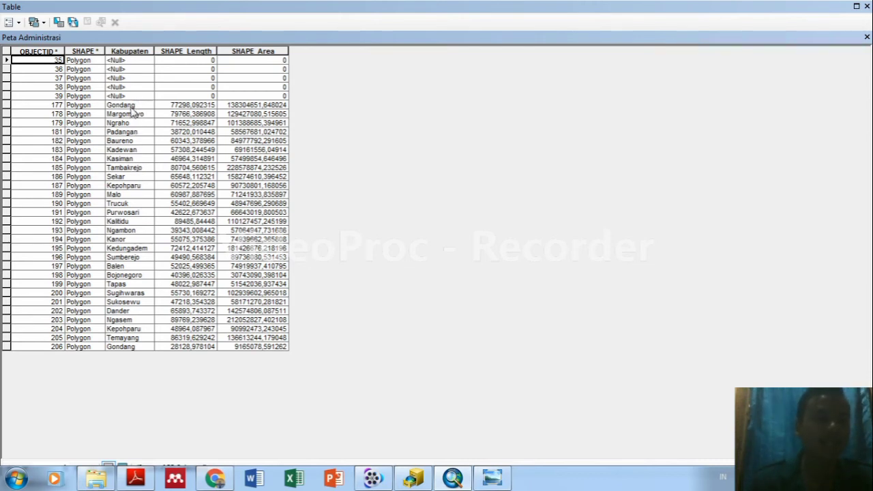
click(133, 107)
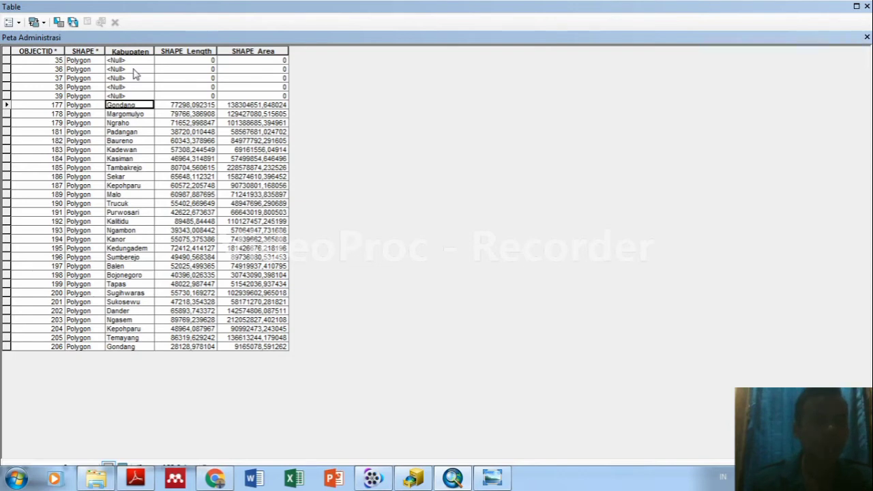
click(453, 478)
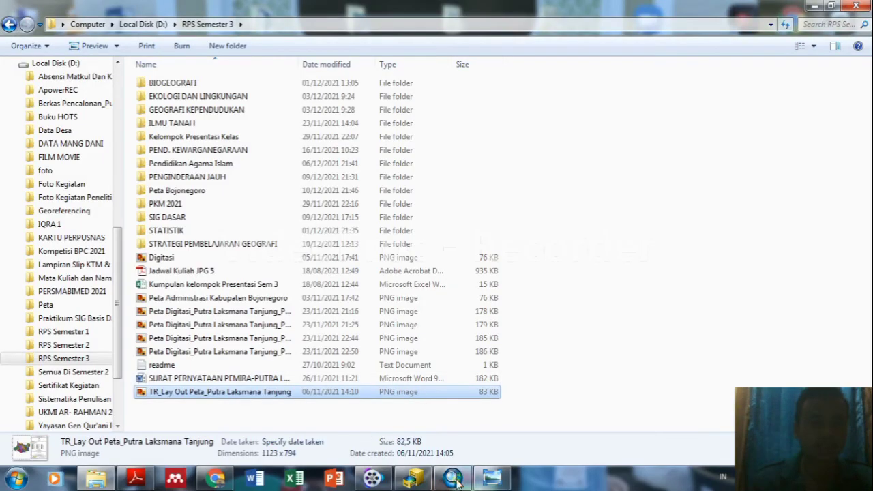
click(452, 478)
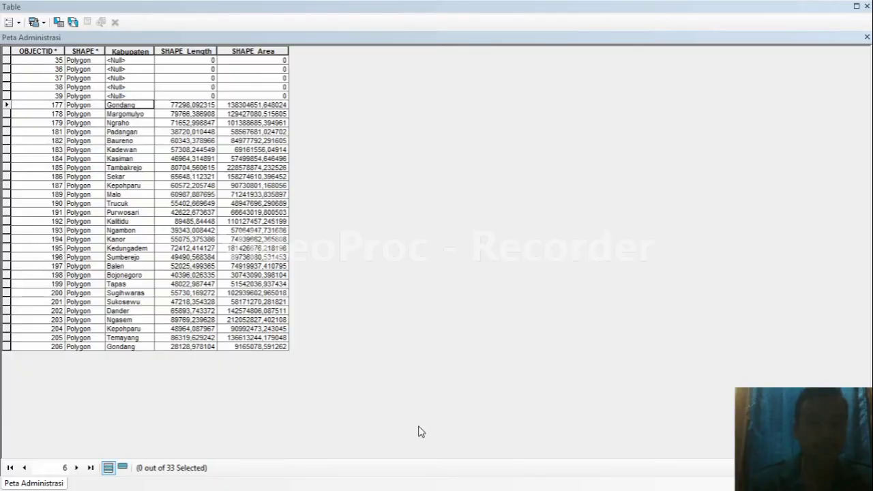
click(866, 8)
Start editing, recheck row 177 keeps Gondang as Kabupaten, then switch to ArcCatalog.
click(481, 107)
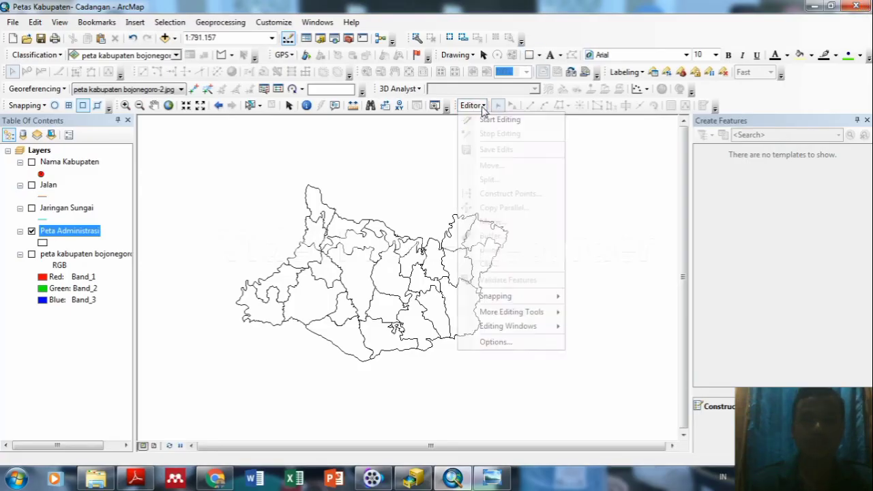
click(491, 119)
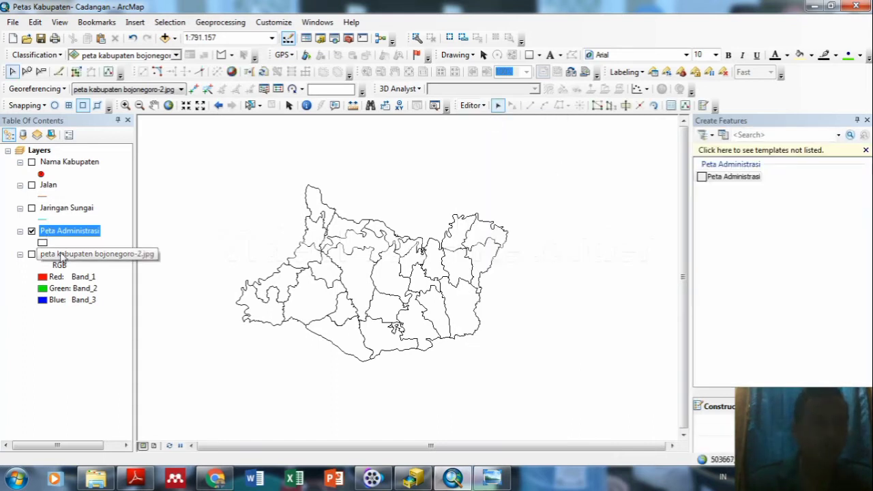
right_click(60, 255)
click(75, 231)
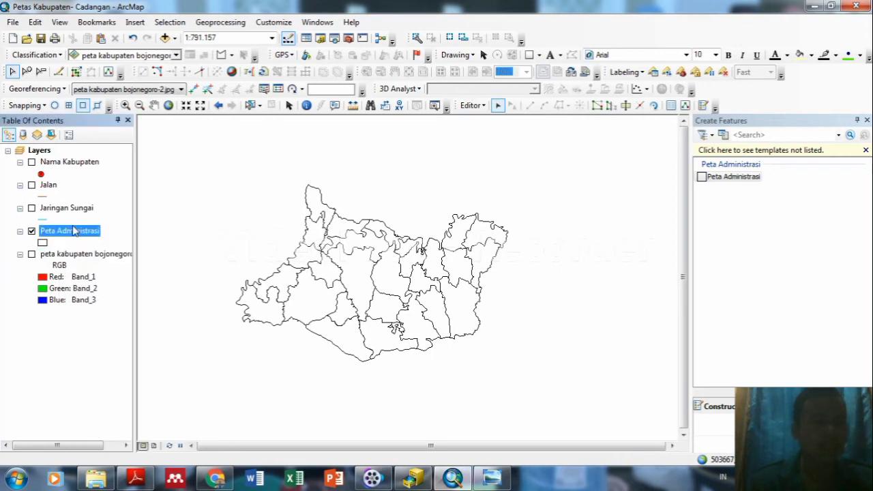
right_click(75, 232)
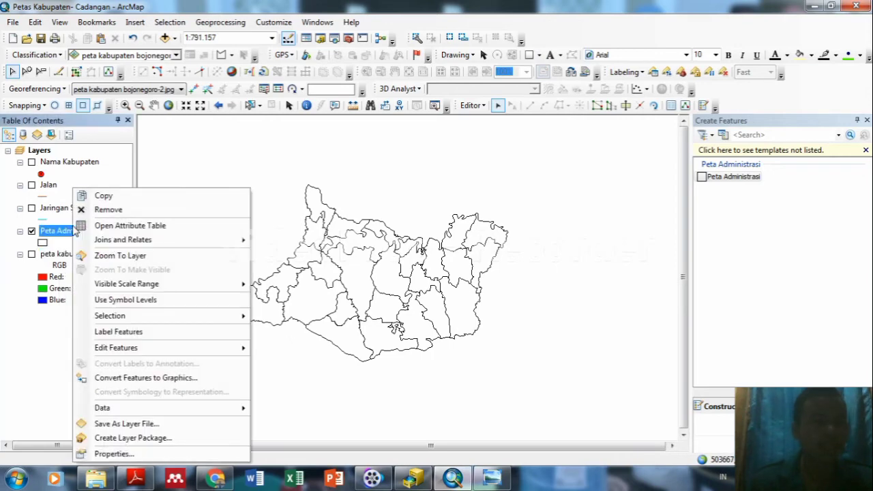
click(137, 229)
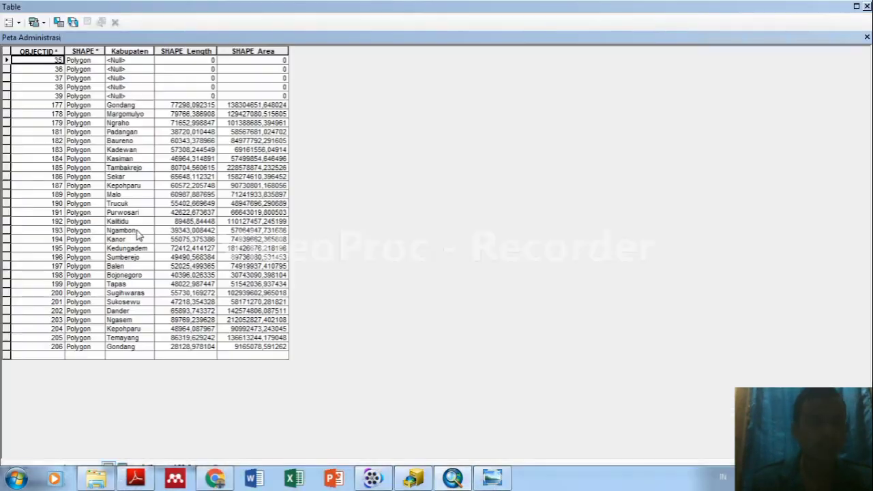
click(137, 107)
click(138, 107)
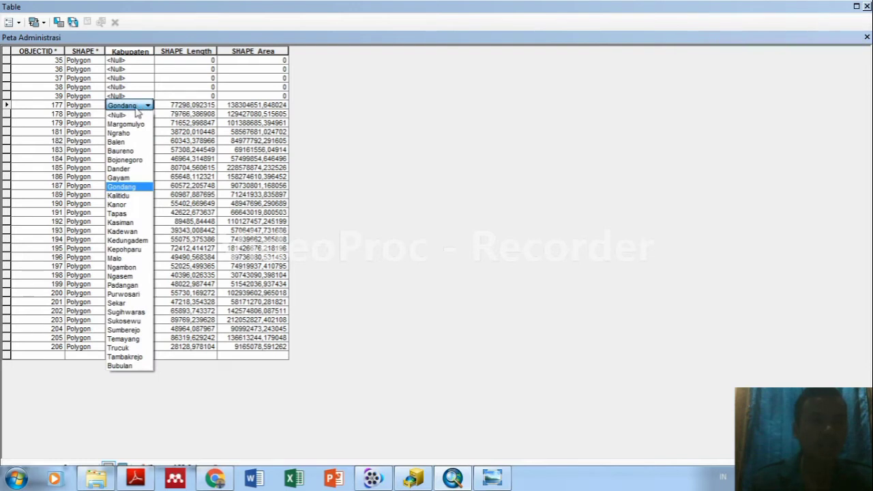
click(140, 108)
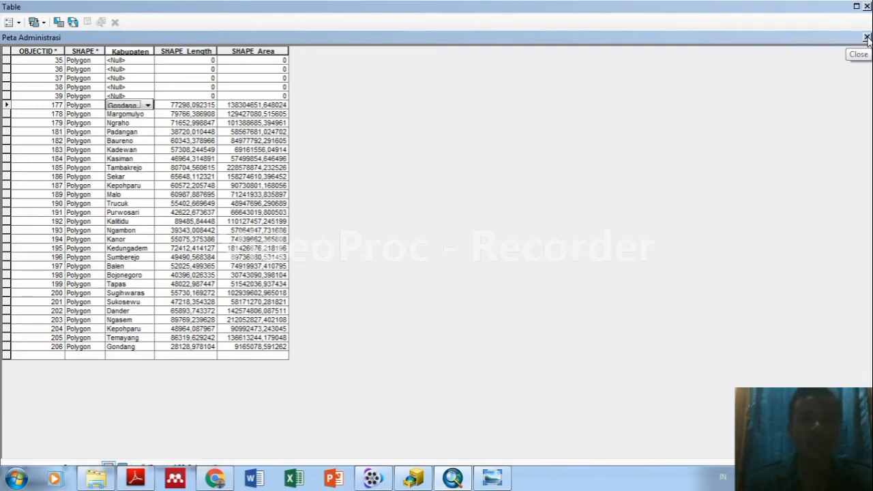
click(867, 6)
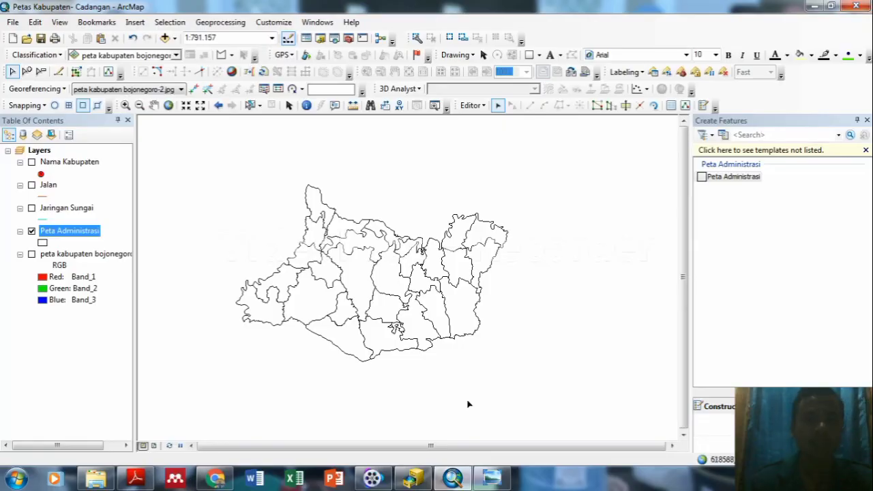
click(416, 480)
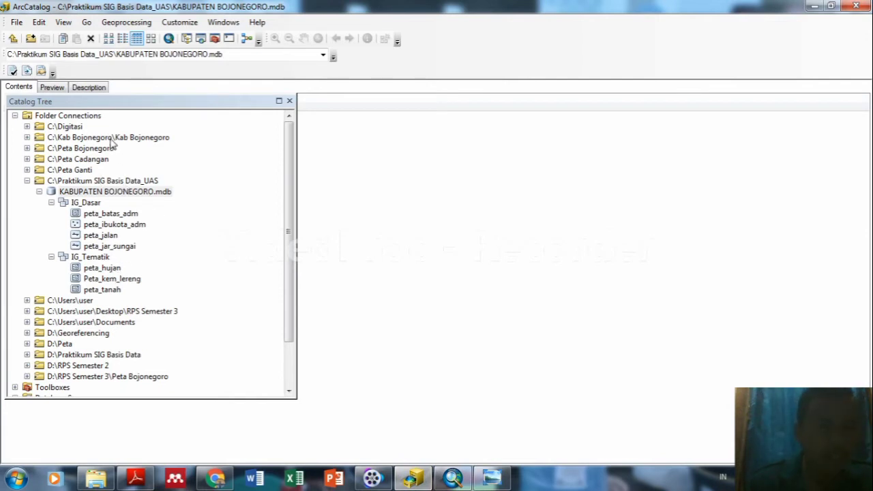
double_click(114, 355)
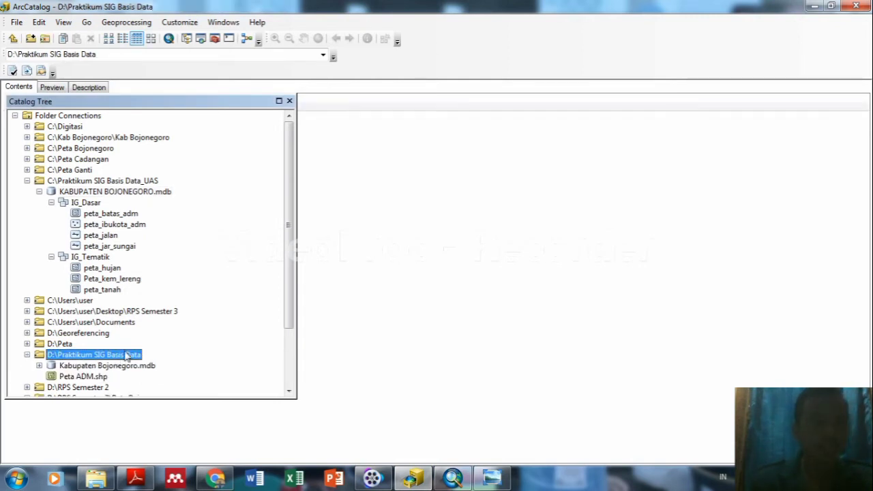
right_click(120, 359)
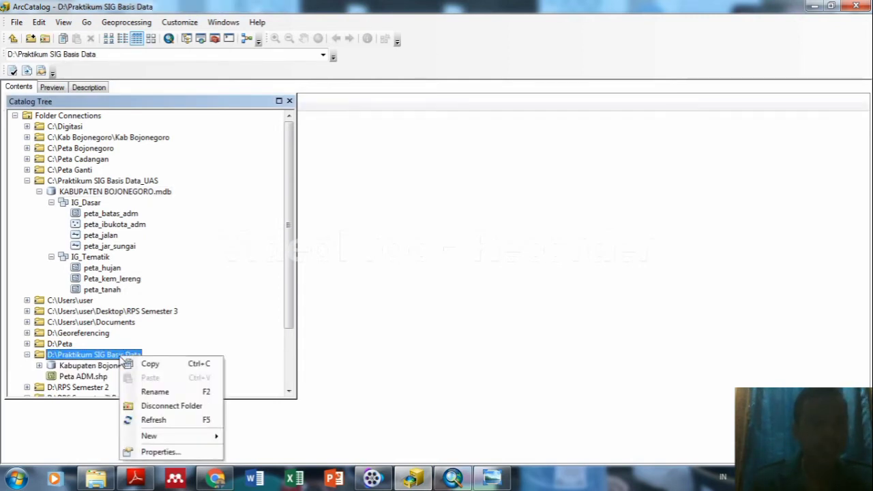
click(158, 452)
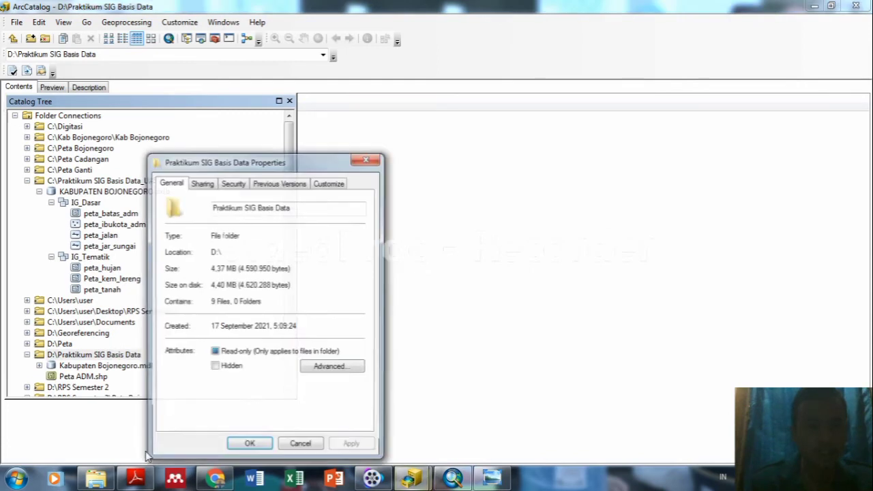
click(377, 160)
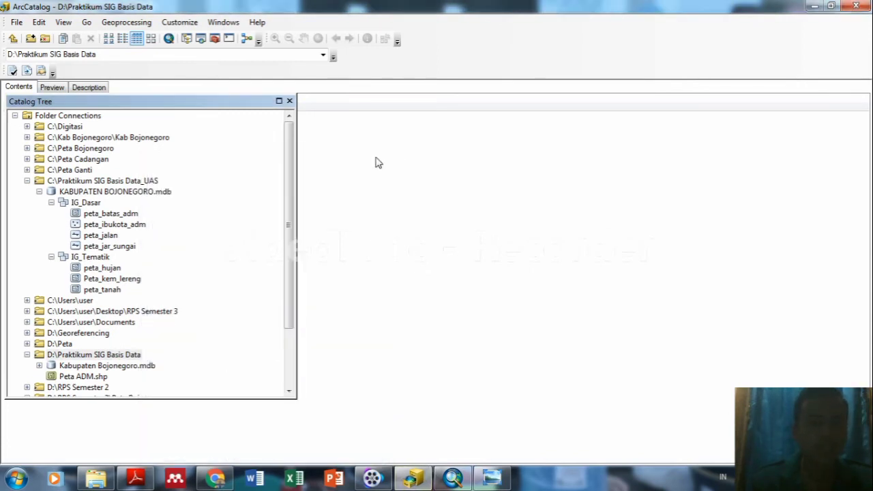
scroll(122, 289, down, 3)
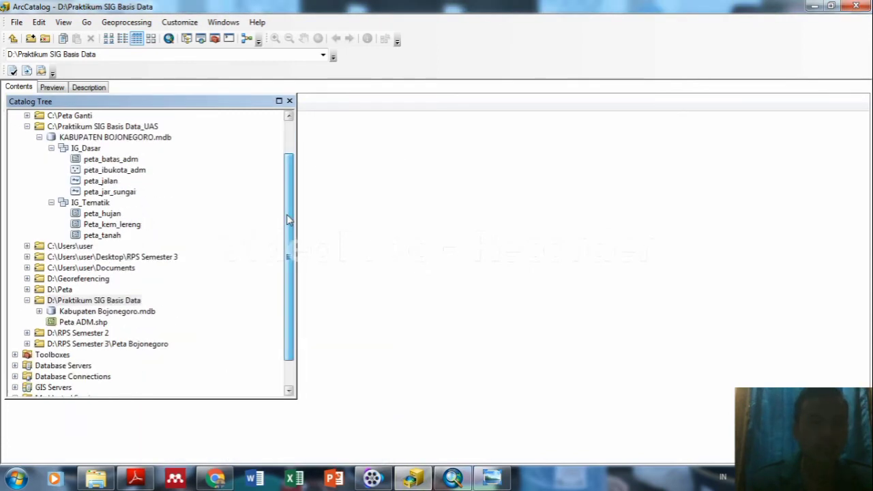
click(83, 292)
right_click(85, 290)
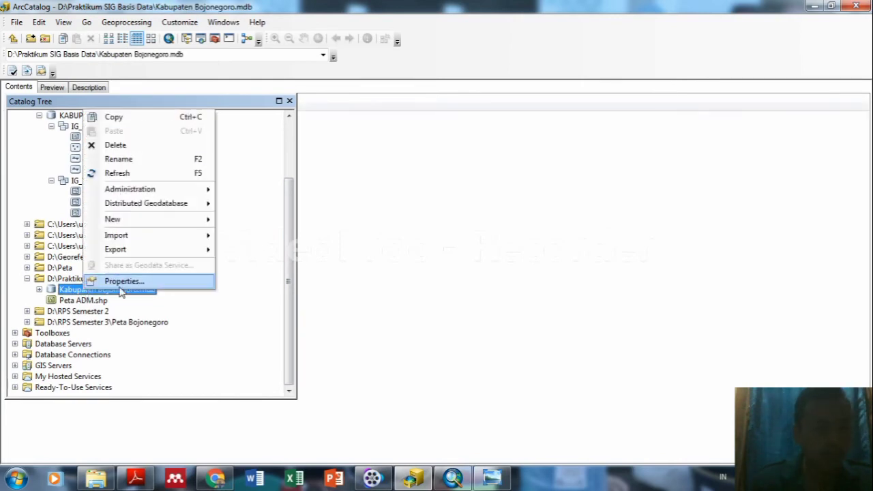
click(116, 282)
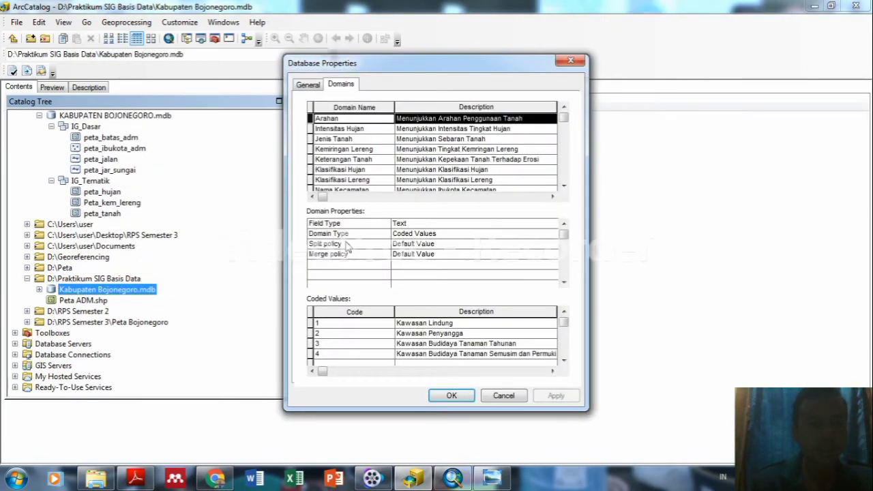
scroll(544, 168, down, 3)
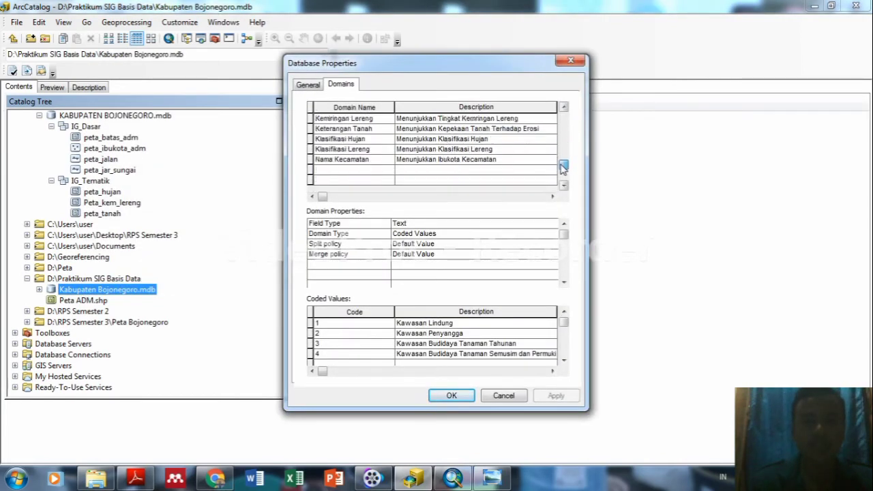
click(369, 160)
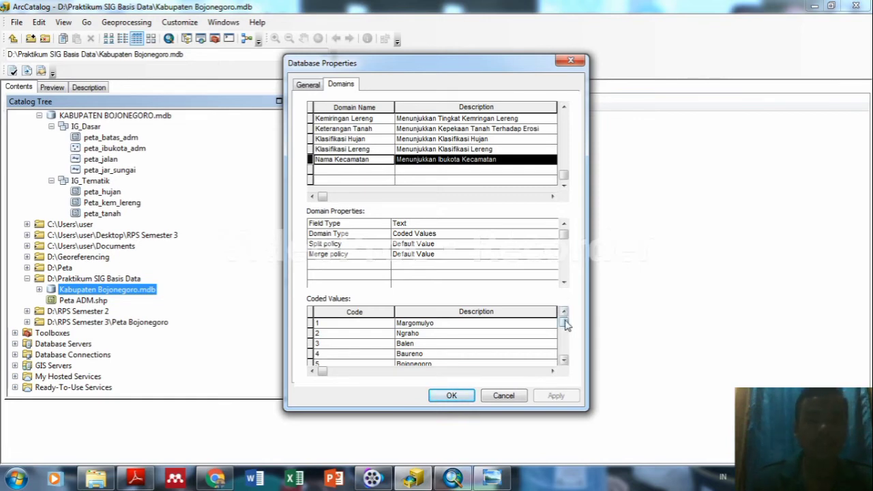
drag(564, 322, 565, 319)
click(464, 325)
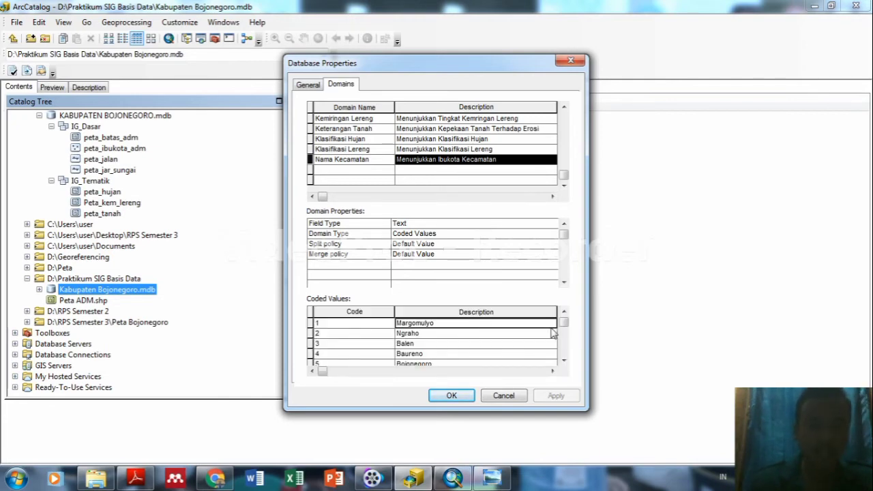
click(564, 361)
click(564, 360)
click(563, 360)
click(563, 360)
click(564, 360)
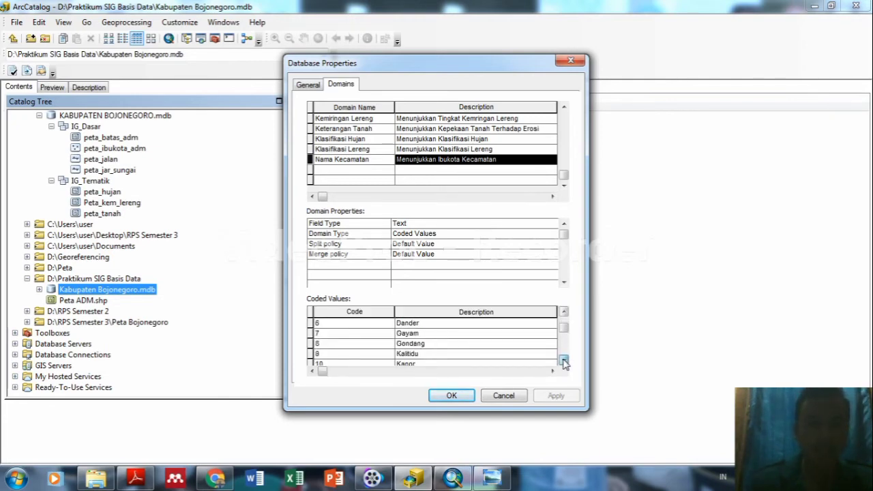
double_click(563, 360)
double_click(563, 360)
double_click(563, 360)
triple_click(564, 360)
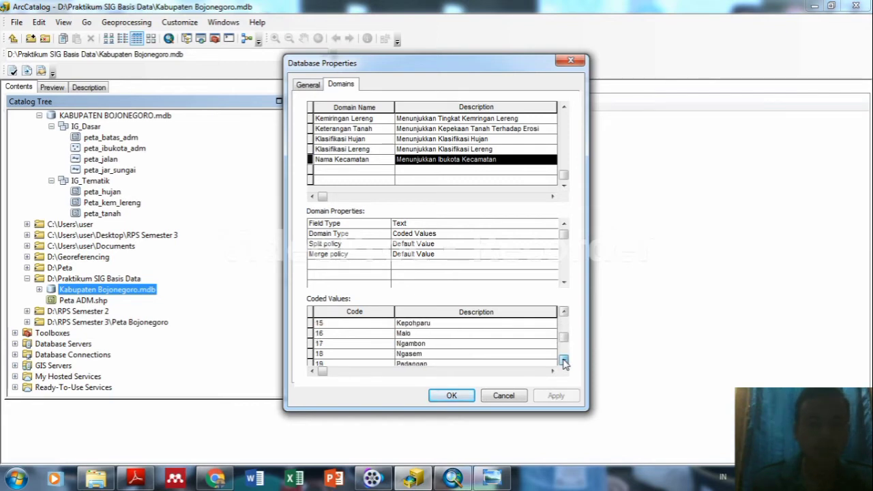
double_click(563, 360)
double_click(564, 360)
double_click(563, 360)
double_click(563, 361)
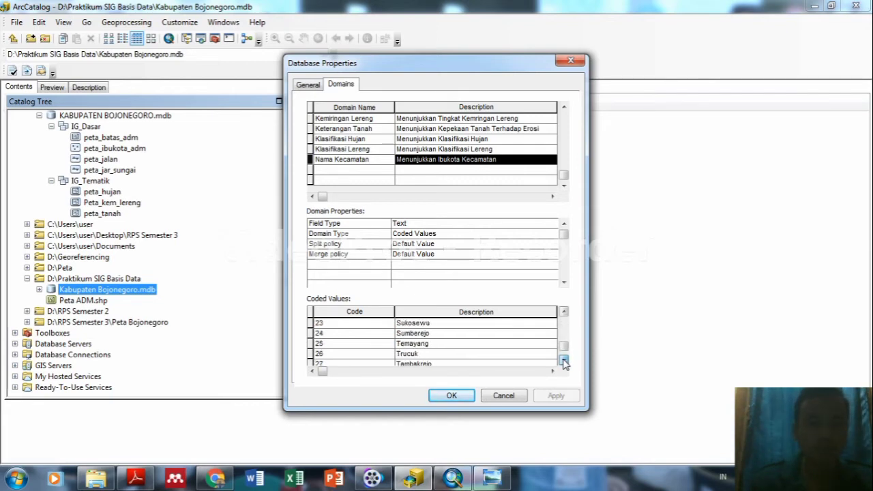
click(564, 360)
click(563, 360)
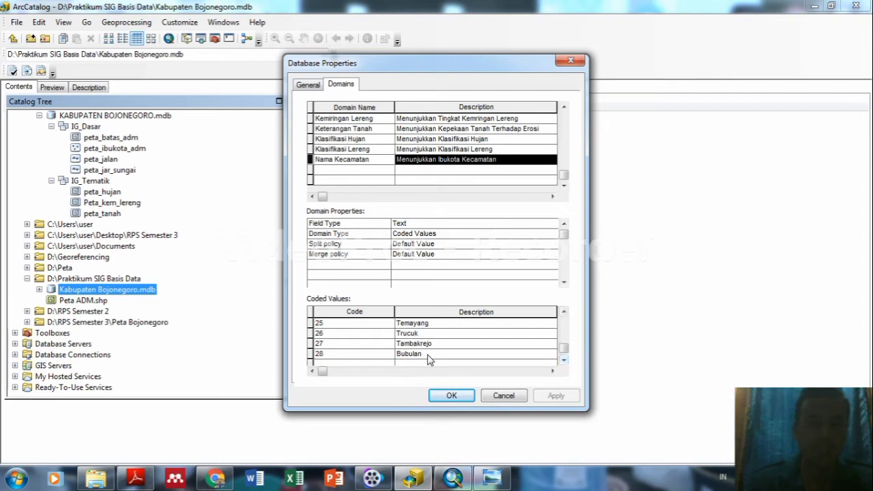
click(451, 397)
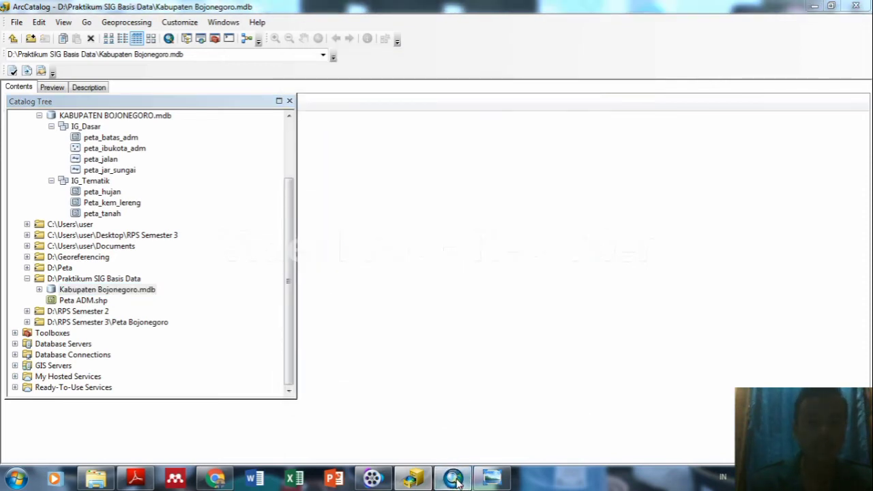
Return to ArcMap and check the 33-record Peta Administrasi attribute table.
click(455, 479)
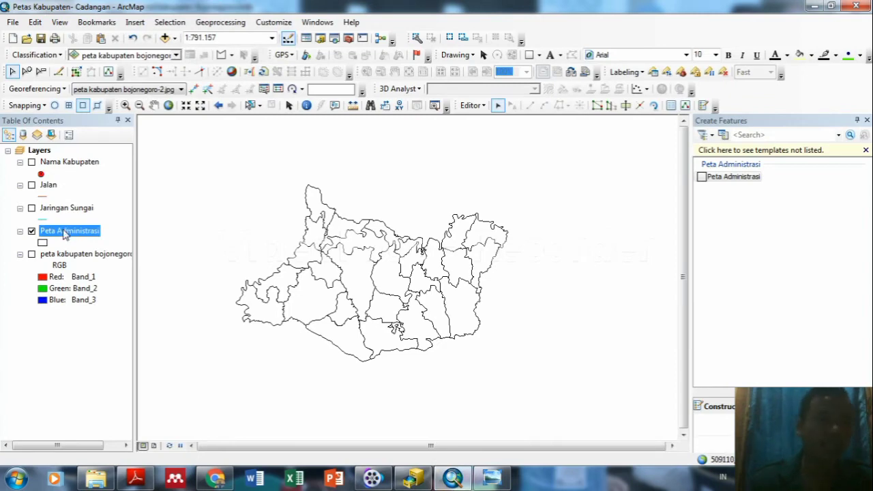
right_click(65, 233)
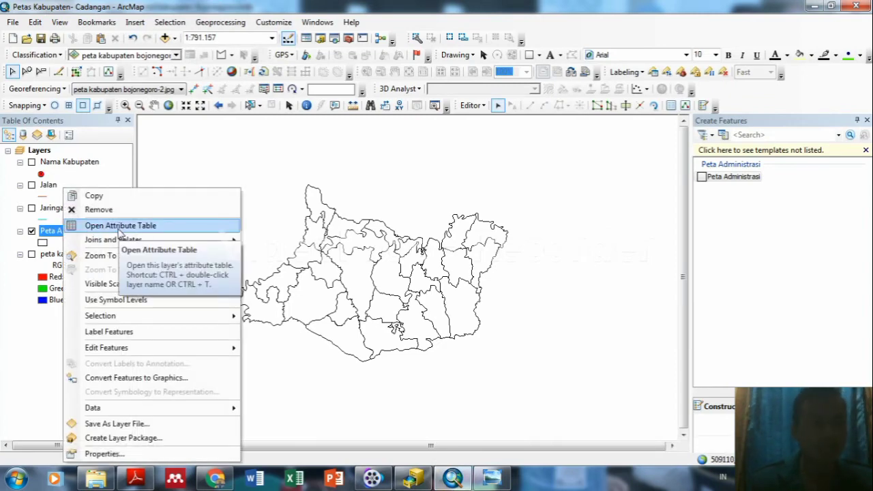
click(119, 232)
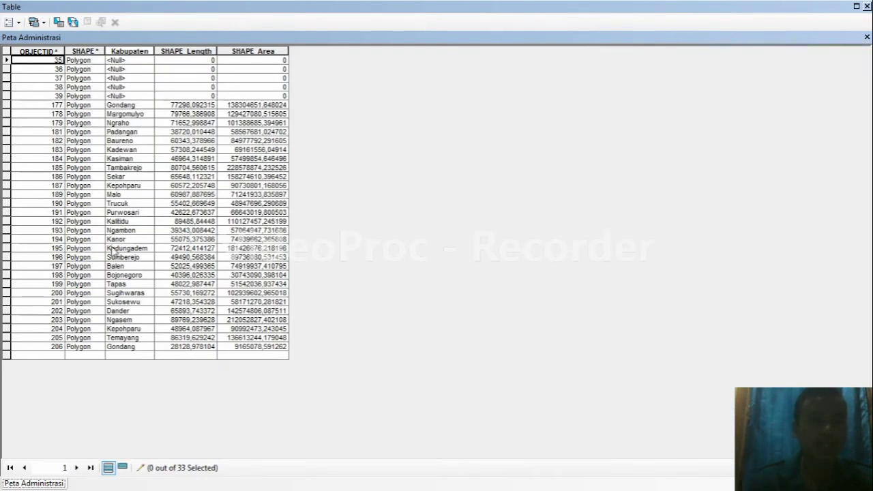
click(867, 6)
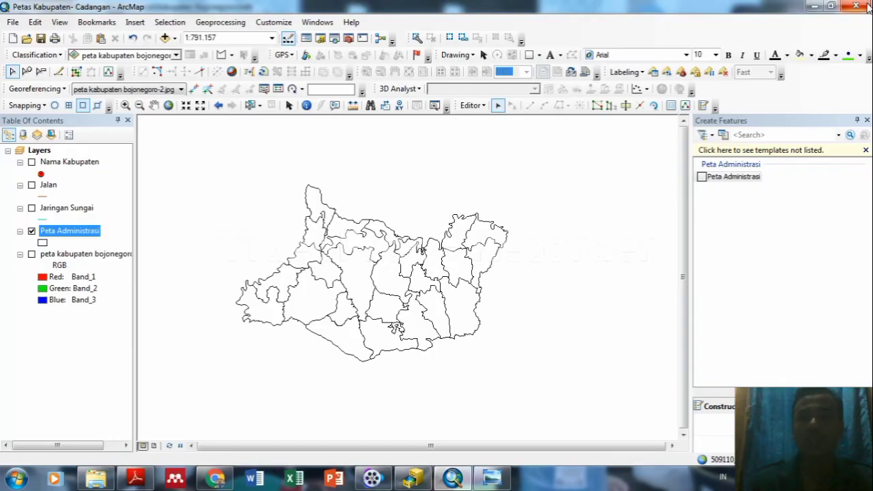
right_click(89, 232)
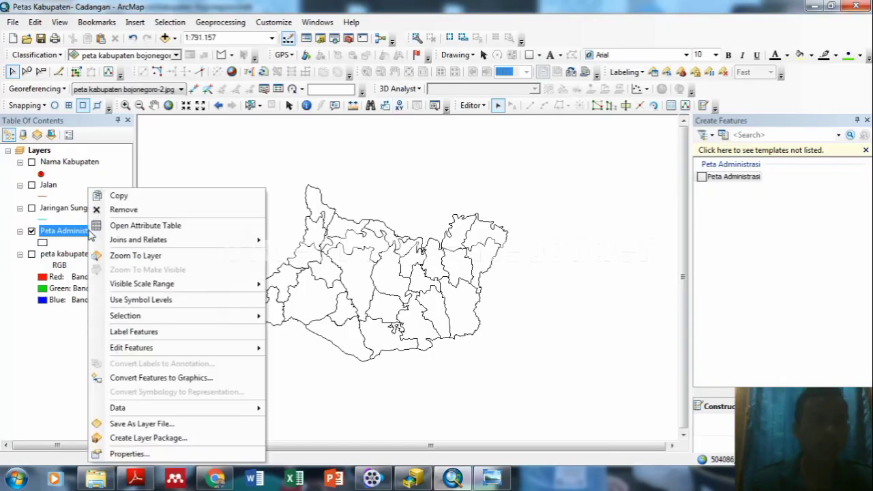
Symbolize Peta Administrasi by unique Kabupaten values with a multicolour ramp, adding all values.
click(140, 453)
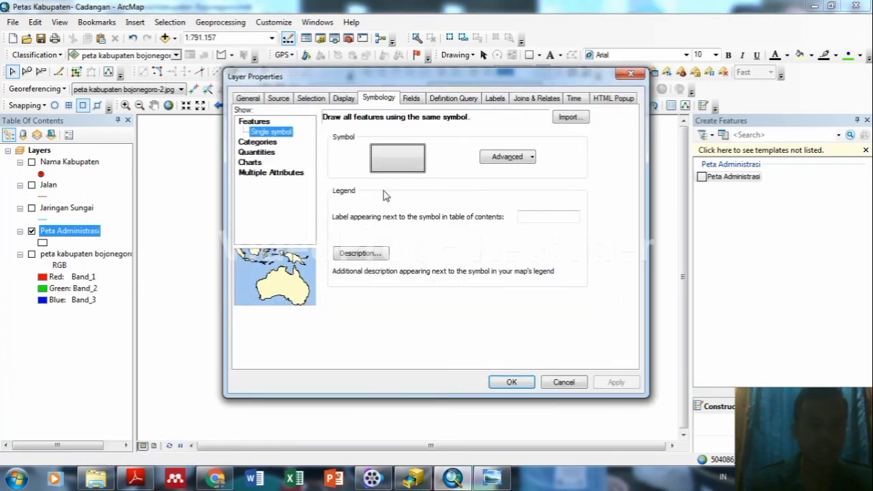
click(258, 142)
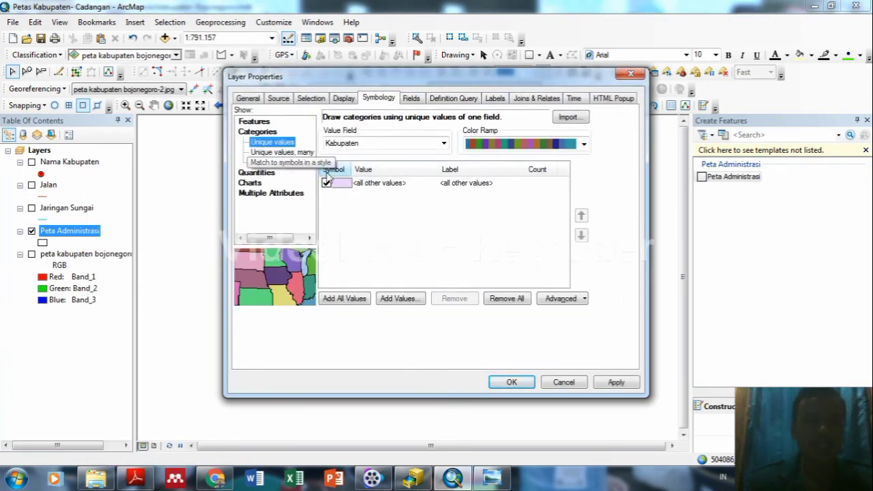
click(327, 184)
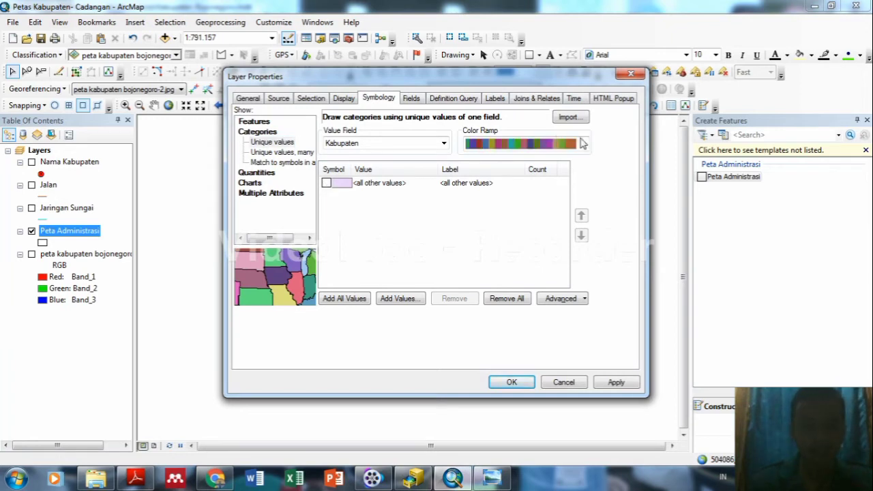
scroll(583, 144, down, 2)
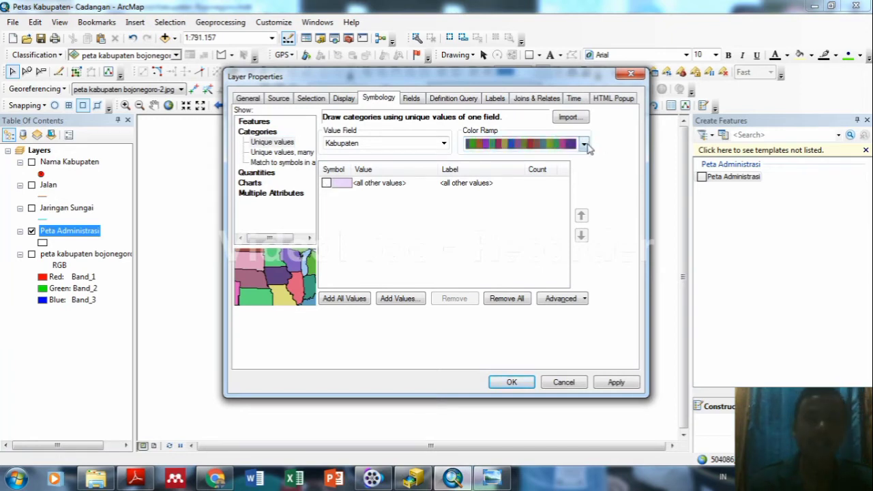
scroll(580, 146, down, 1)
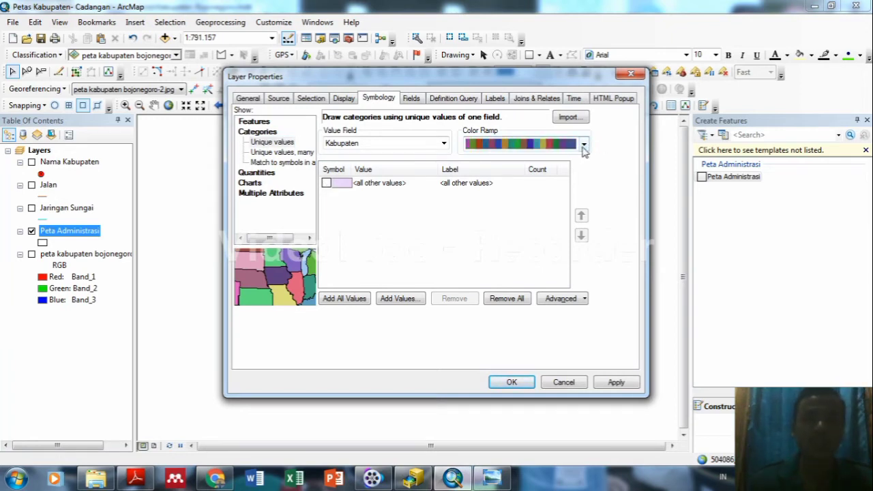
click(583, 146)
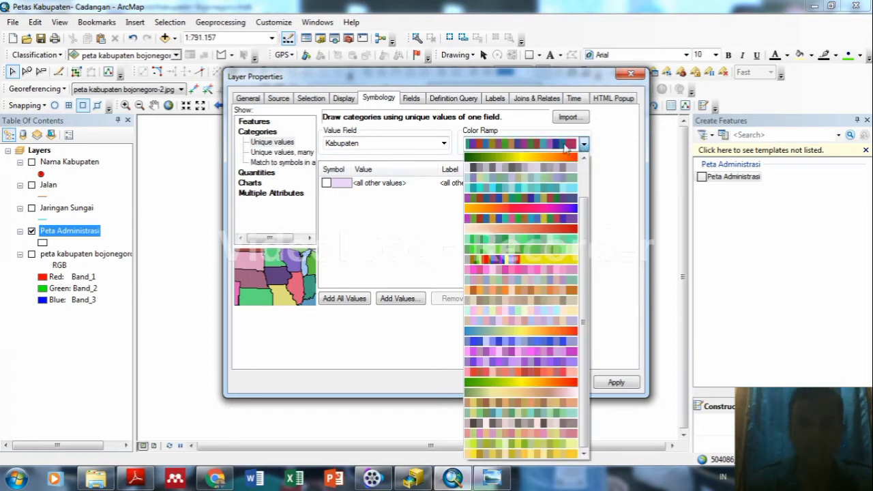
click(552, 149)
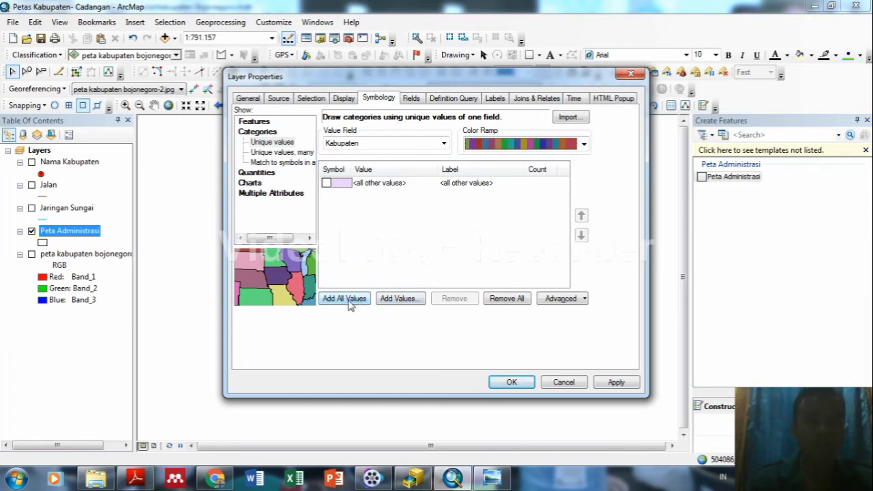
click(349, 301)
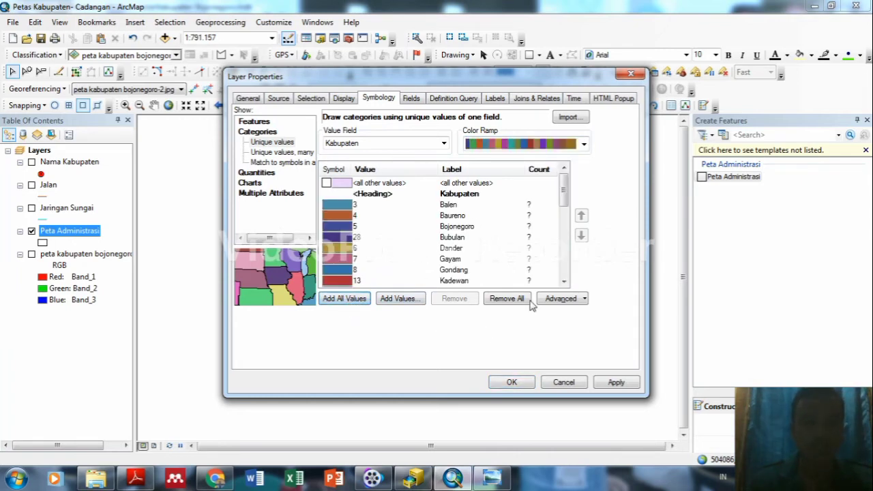
click(616, 383)
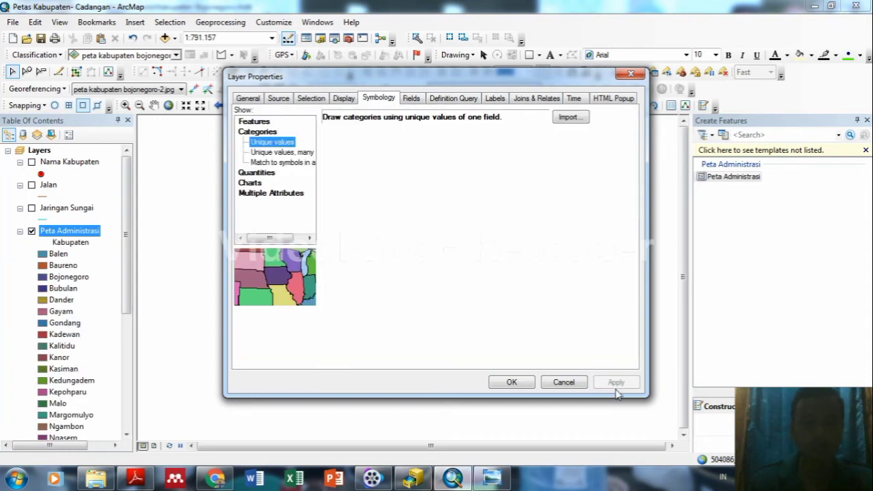
click(512, 381)
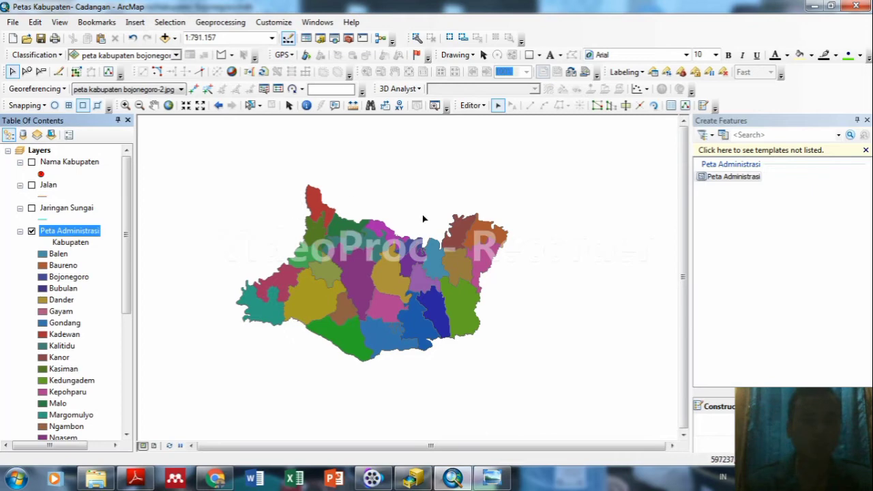
Turn on the Jaringan Sungai, Jalan and Nama Kabupaten layers.
click(31, 208)
click(31, 185)
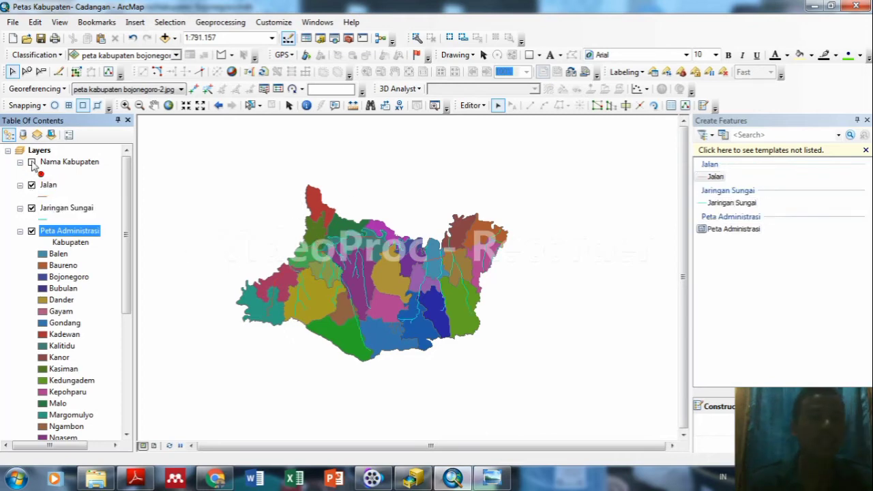
click(32, 162)
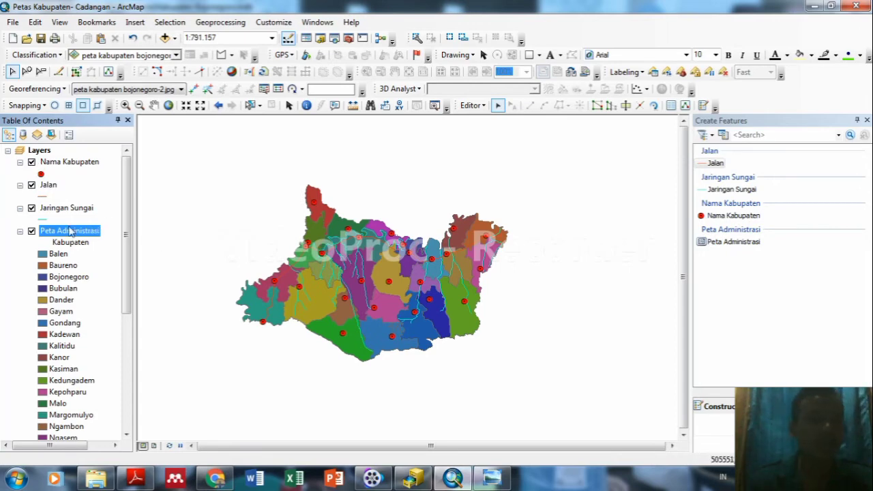
Label the Peta Administrasi districts with their names and close the Create Features window.
right_click(69, 233)
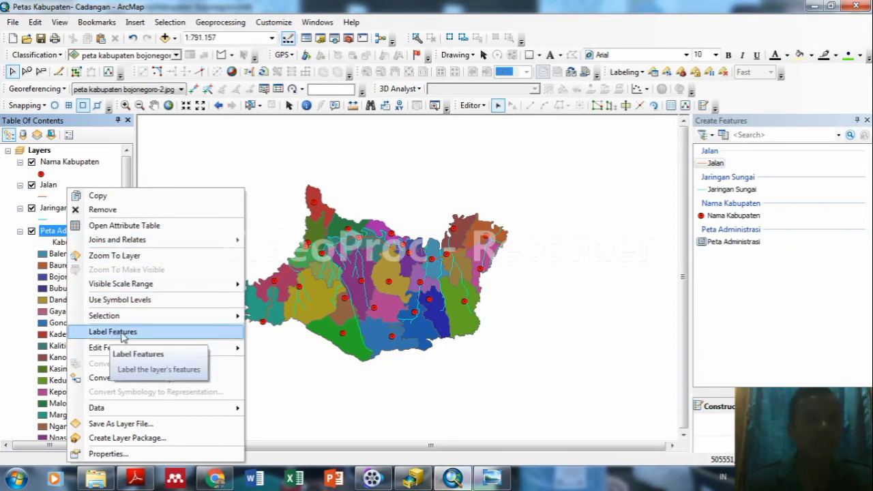
click(163, 333)
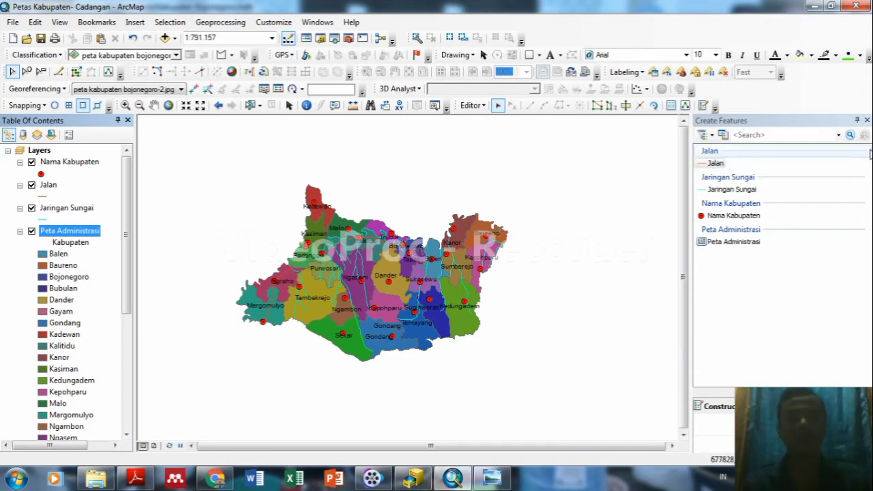
click(867, 121)
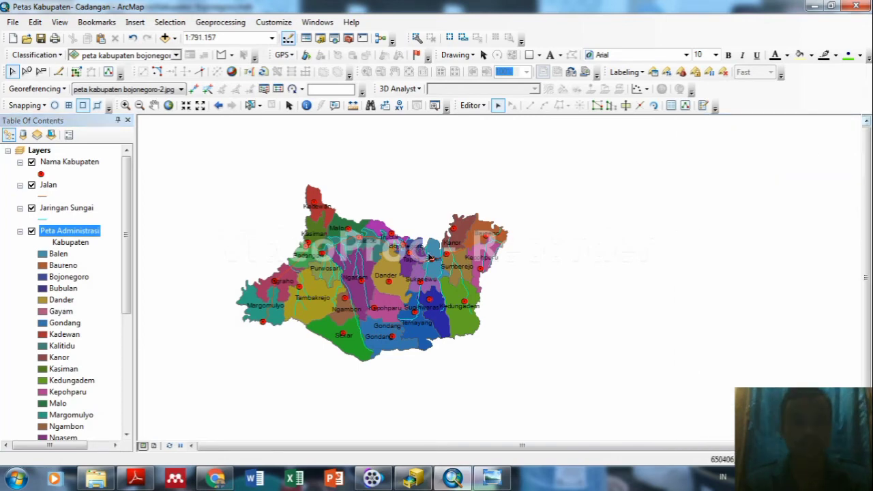
drag(127, 234, 123, 351)
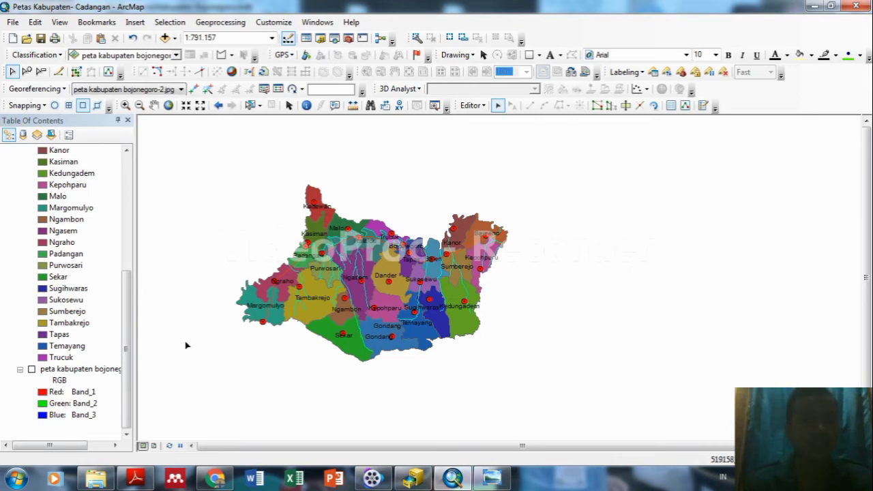
click(32, 370)
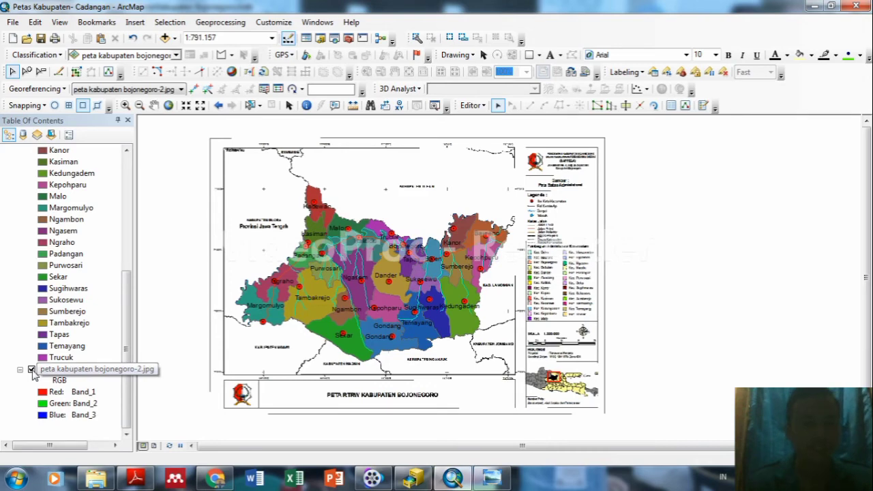
click(32, 370)
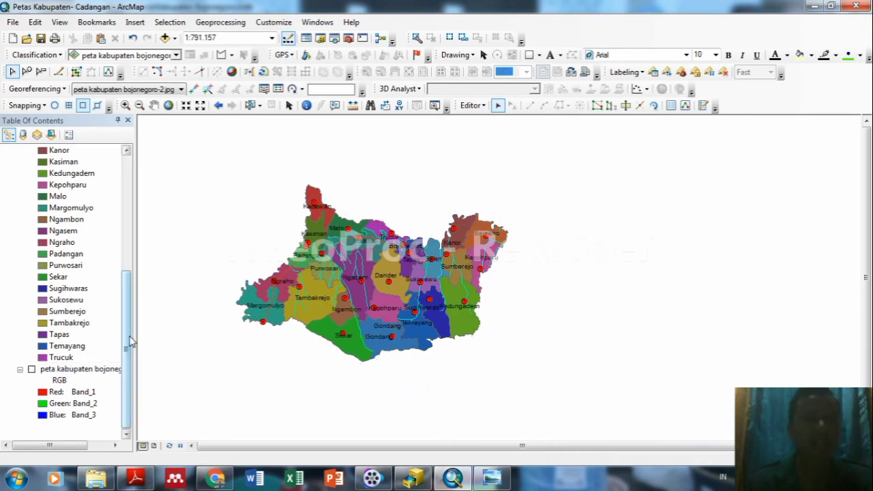
drag(130, 343, 134, 211)
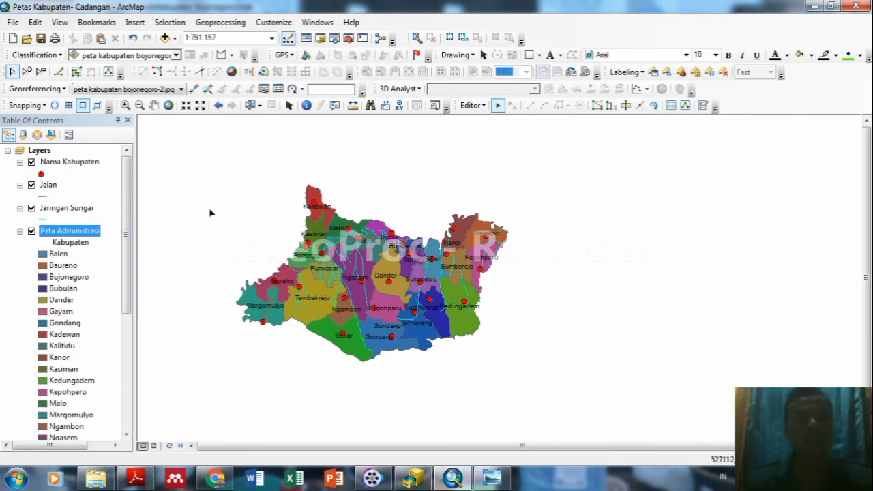
mouse_move(129, 200)
mouse_down()
mouse_move(141, 311)
mouse_move(133, 189)
mouse_up()
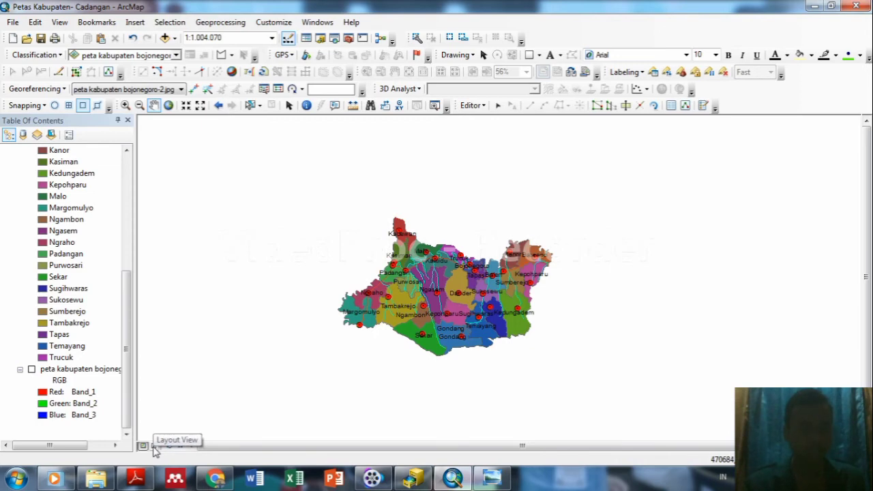
Switch the map to Layout View.
click(154, 447)
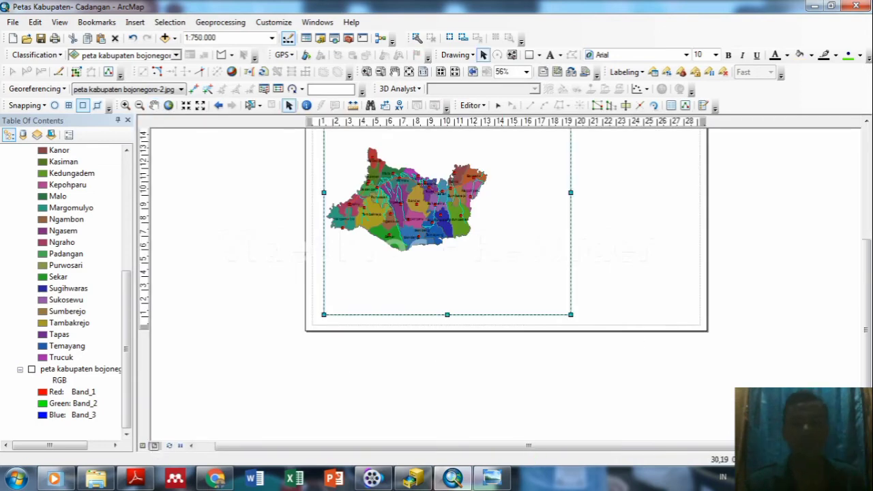
scroll(437, 286, up, 2)
scroll(505, 306, up, 1)
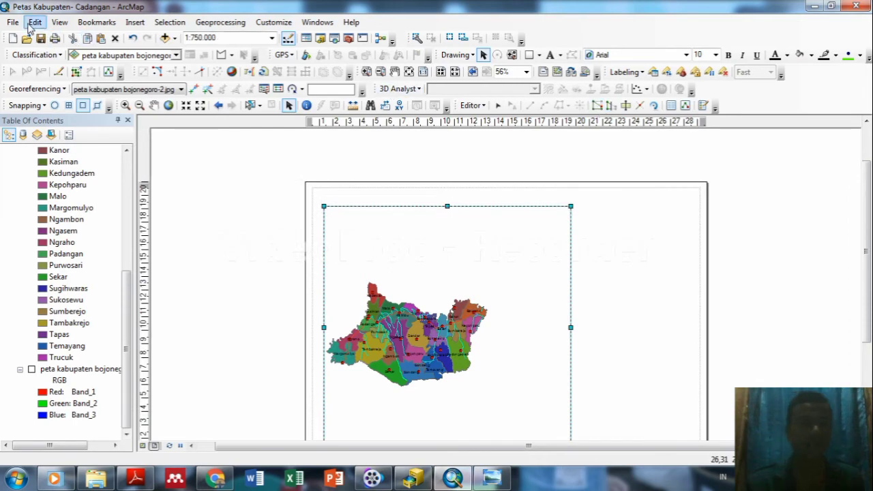
Set the page to A4 paper in landscape orientation via Page and Print Setup.
click(20, 23)
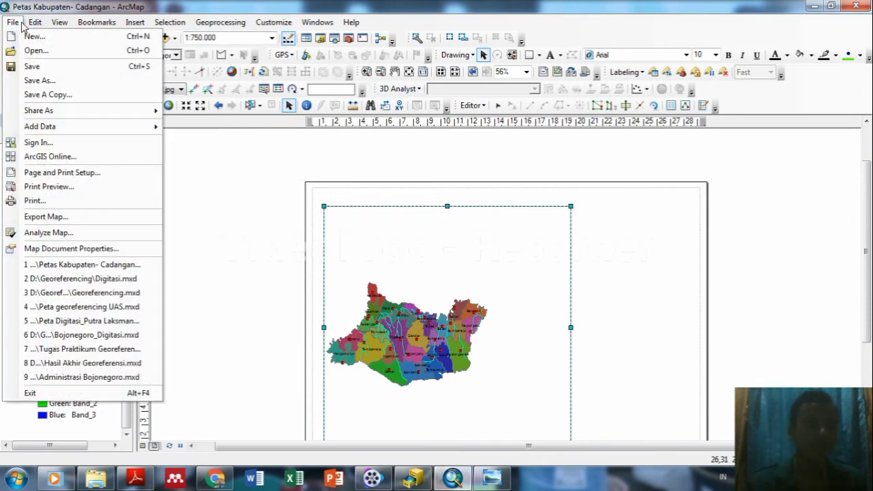
click(38, 177)
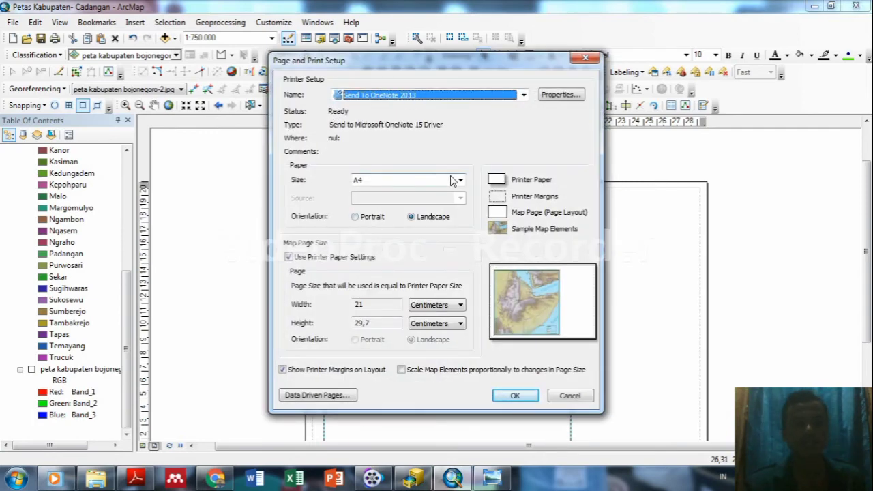
click(450, 180)
click(423, 195)
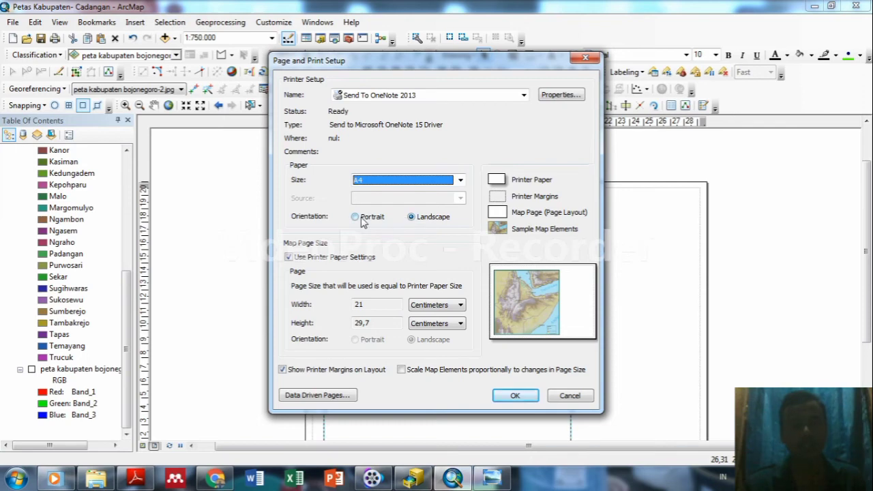
click(361, 219)
click(412, 218)
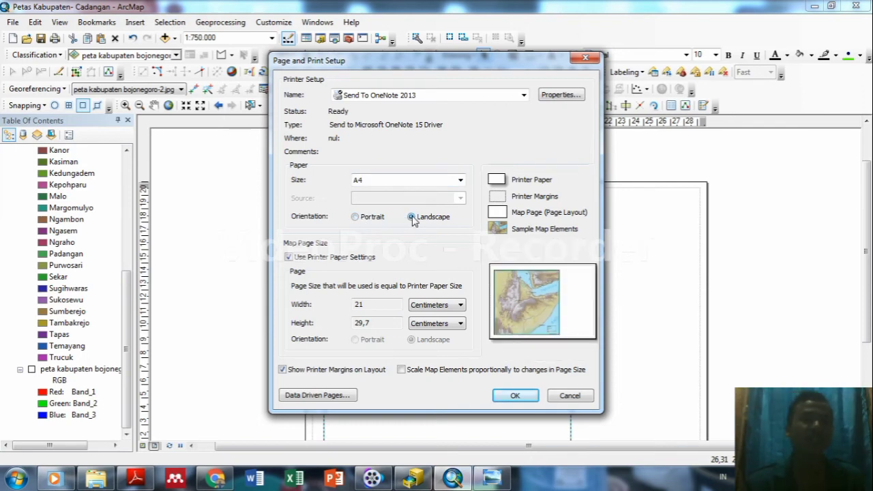
click(515, 395)
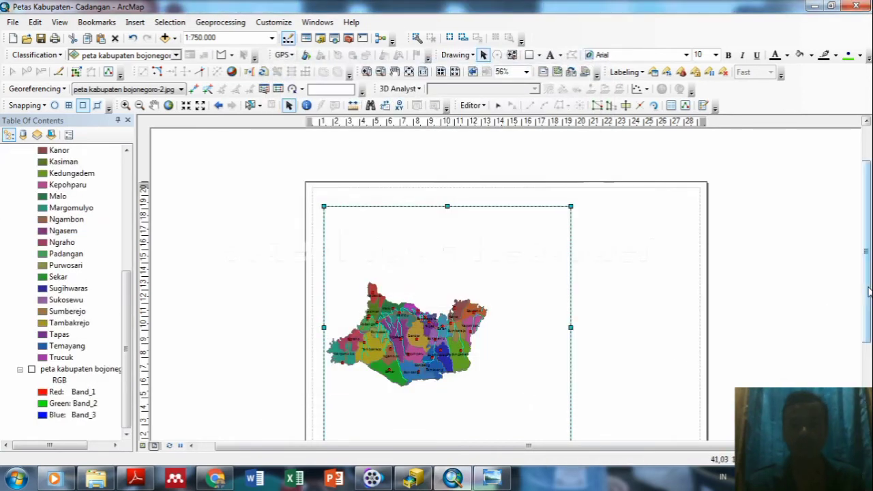
Narrow the map frame from its right edge and pan the districts right within it.
scroll(705, 343, down, 3)
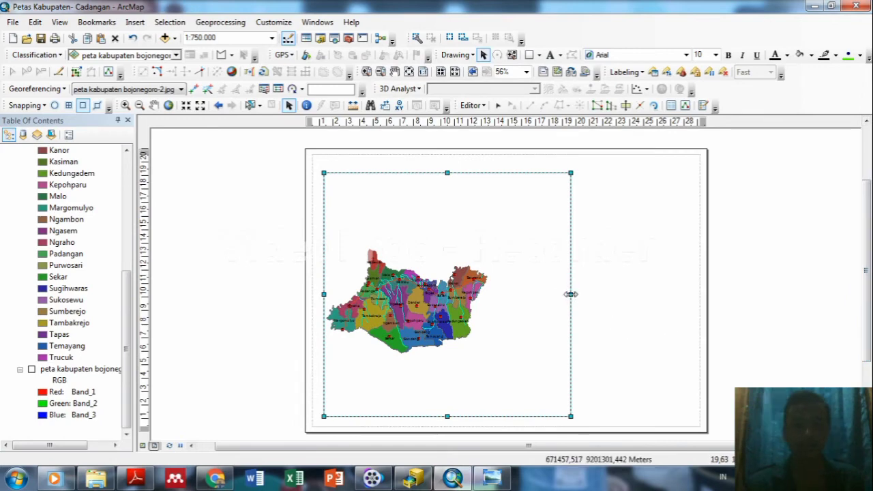
drag(571, 294, 516, 296)
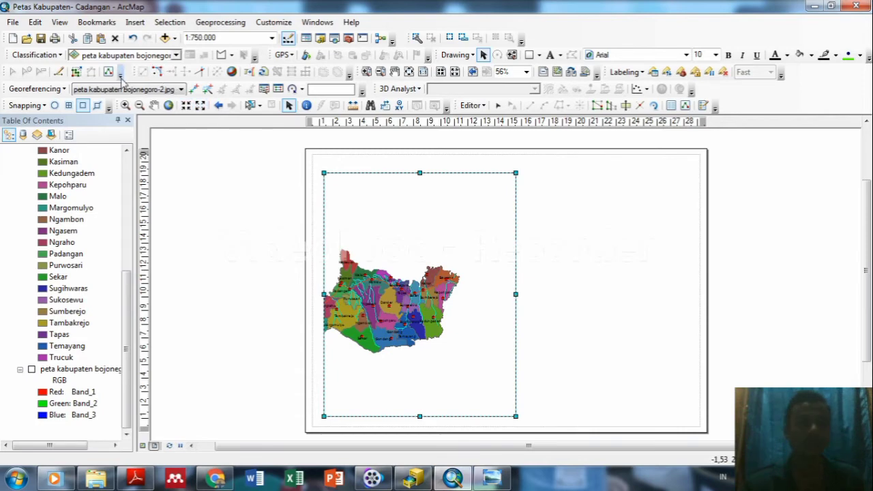
click(154, 106)
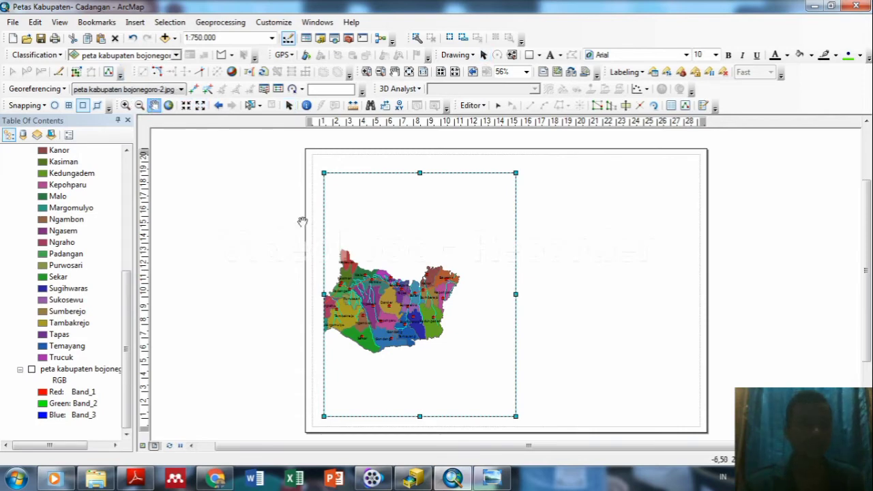
drag(369, 307, 398, 305)
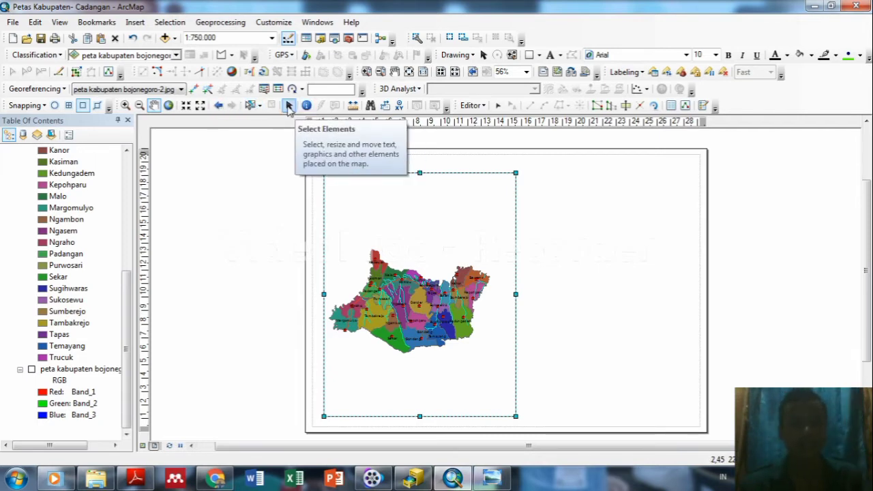
Narrow the frame twice more, nudging the districts right each time to keep them fitted.
click(288, 107)
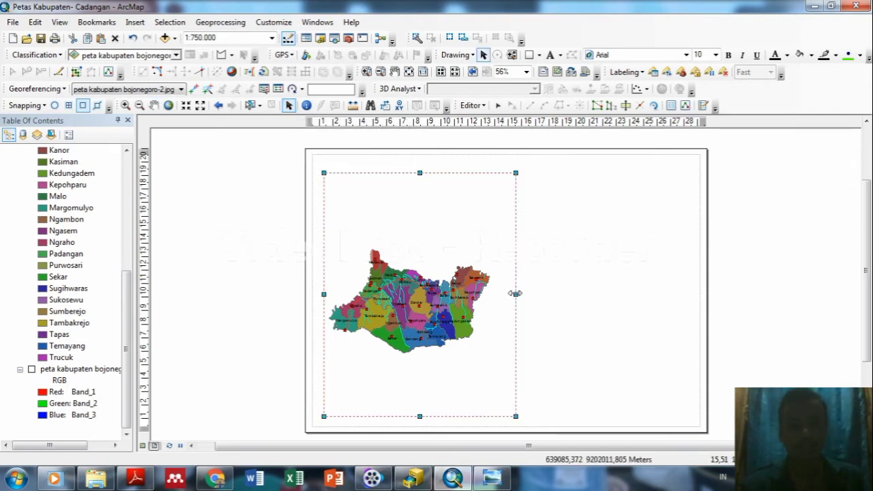
drag(516, 294, 502, 295)
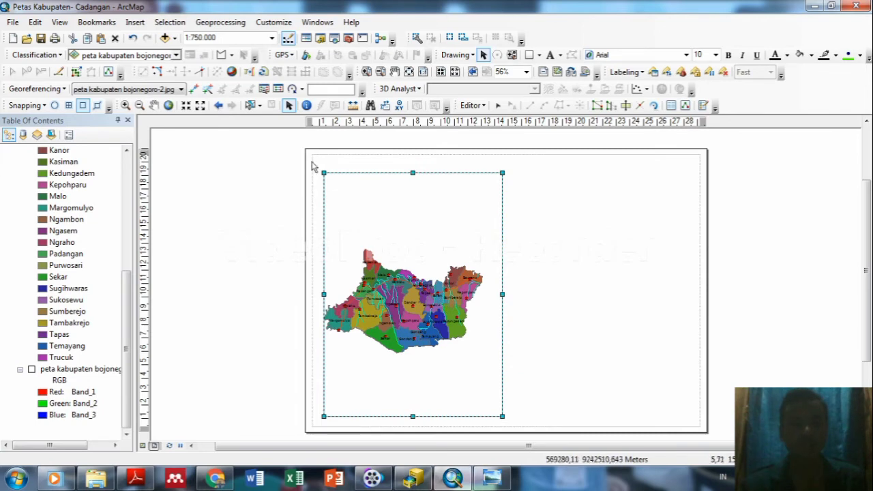
click(154, 105)
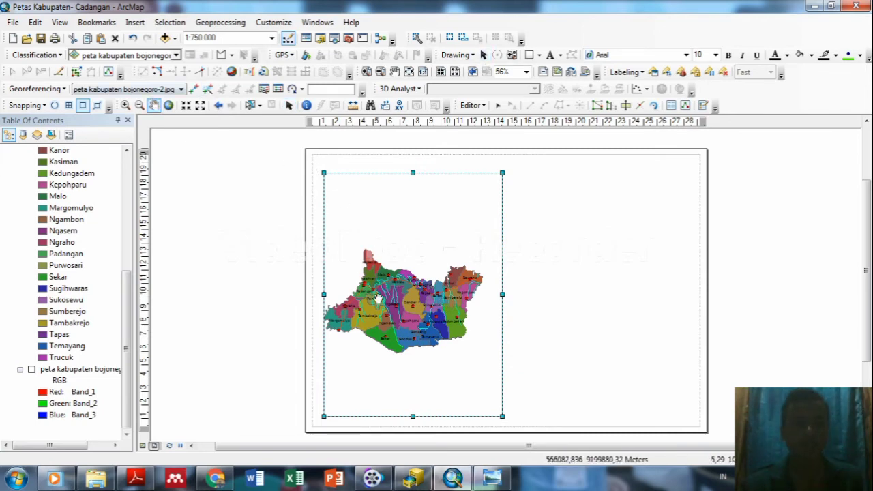
drag(376, 300, 388, 305)
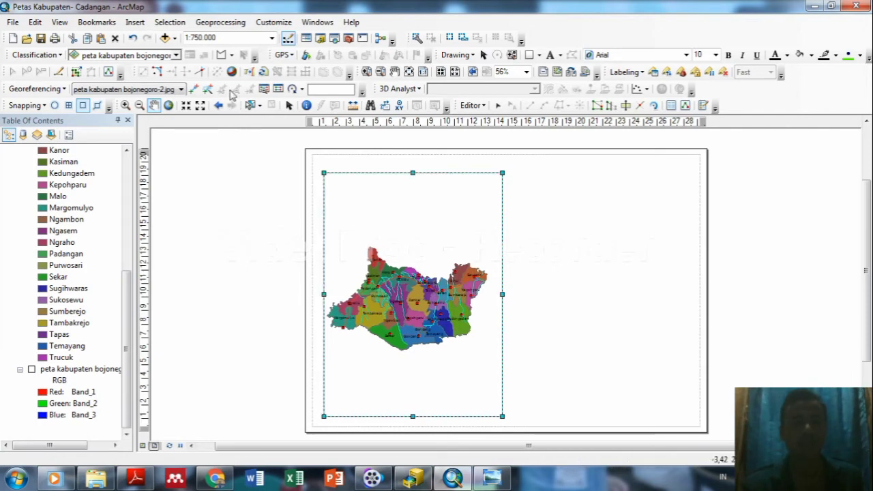
click(290, 105)
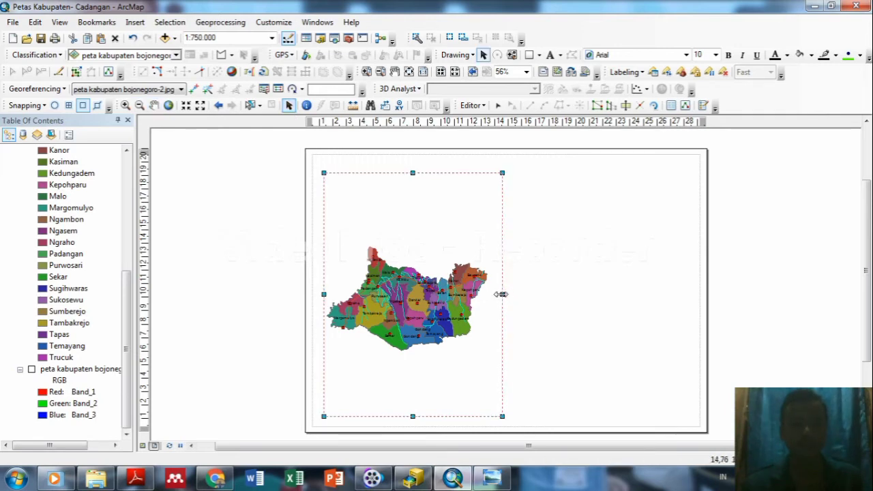
drag(501, 294, 495, 294)
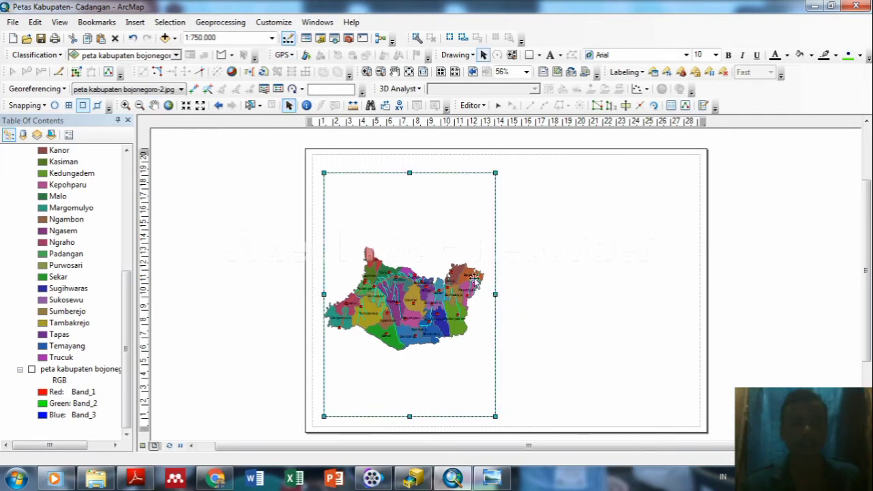
click(154, 106)
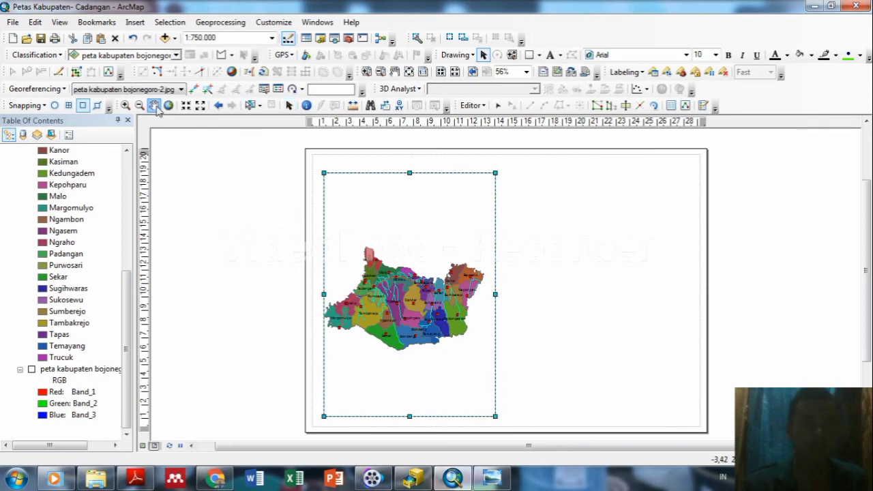
drag(386, 298, 389, 300)
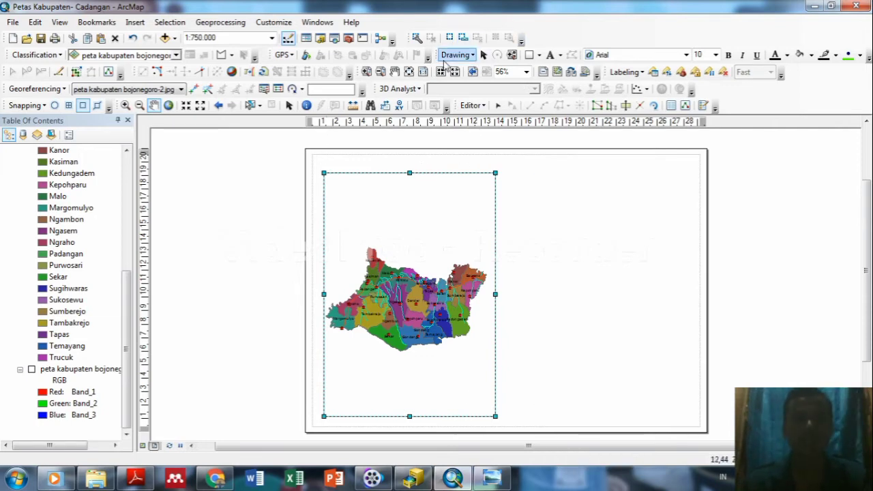
Draw a rectangle from the page's top-left corner to its bottom-right corner.
click(468, 59)
click(471, 56)
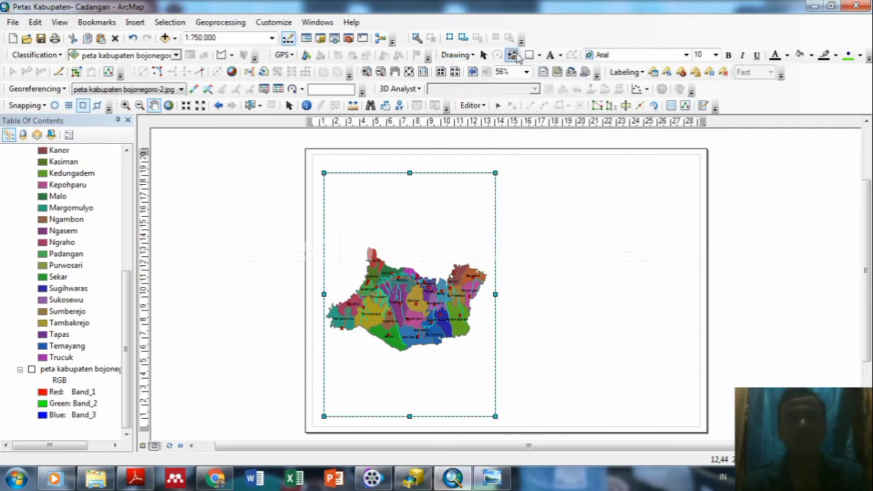
click(539, 56)
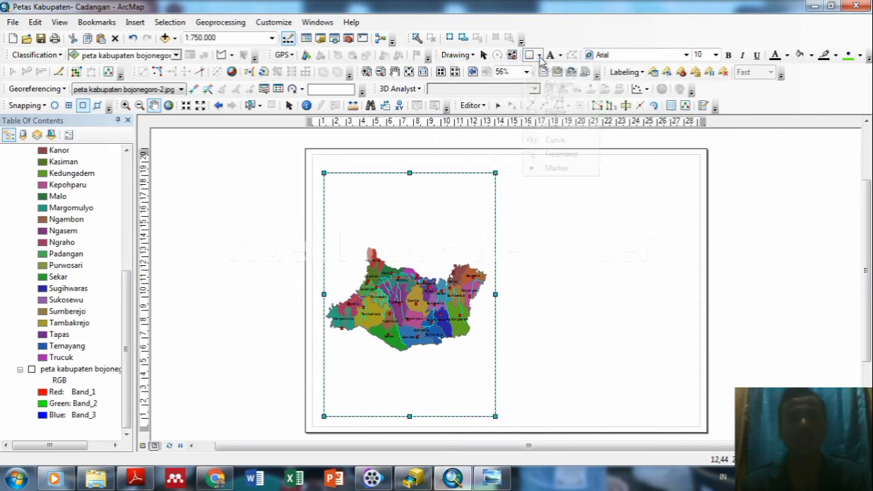
click(554, 70)
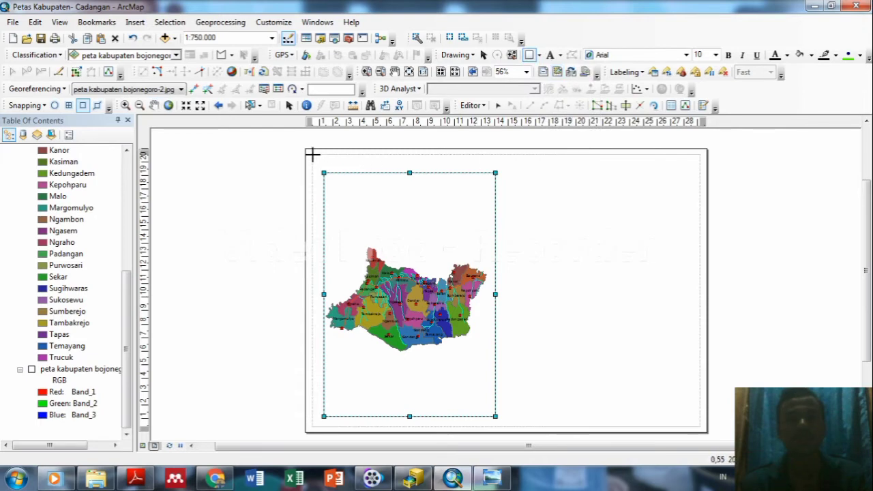
drag(312, 154, 700, 428)
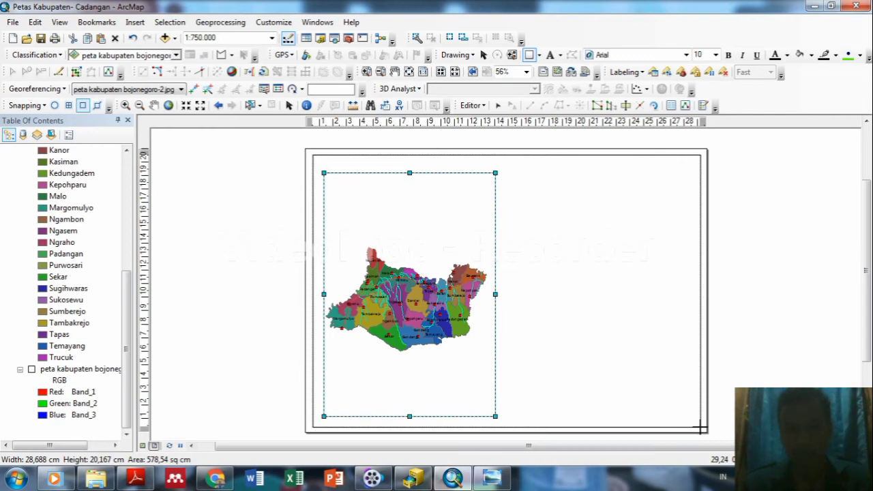
drag(700, 428, 699, 428)
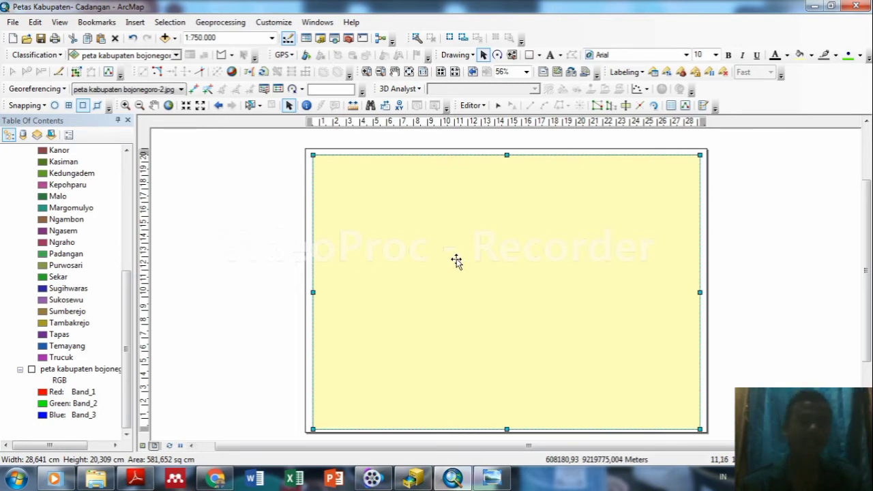
click(478, 268)
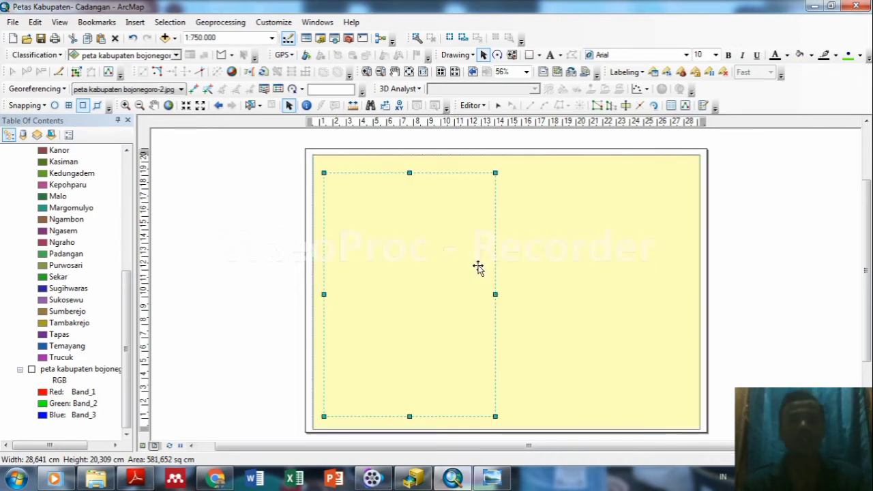
Give the large rectangle No Color fill and a black outline of width 2.
click(567, 267)
right_click(566, 265)
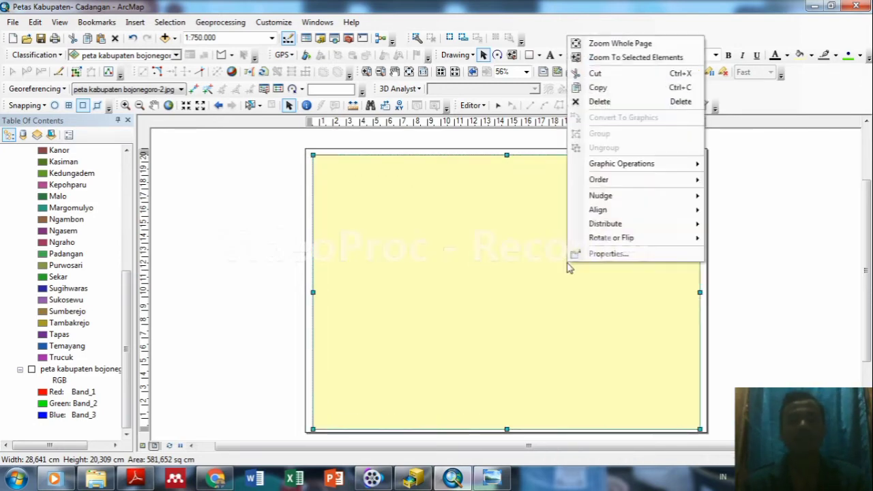
click(606, 263)
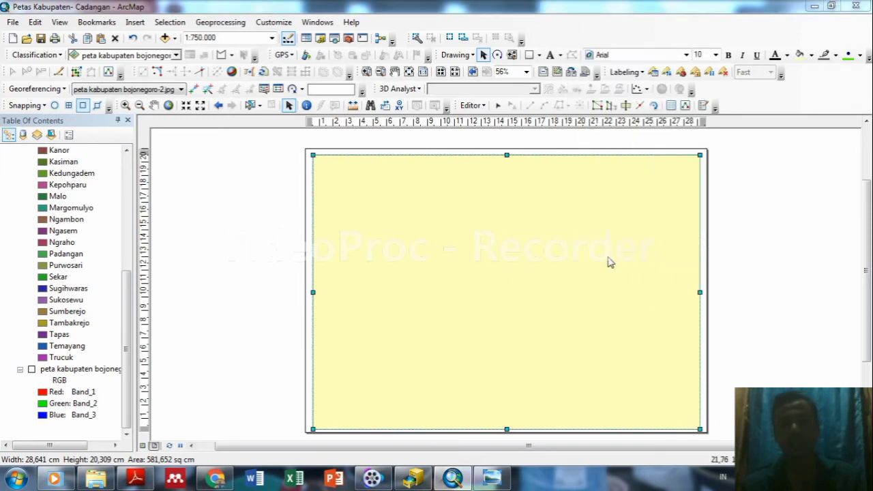
click(398, 184)
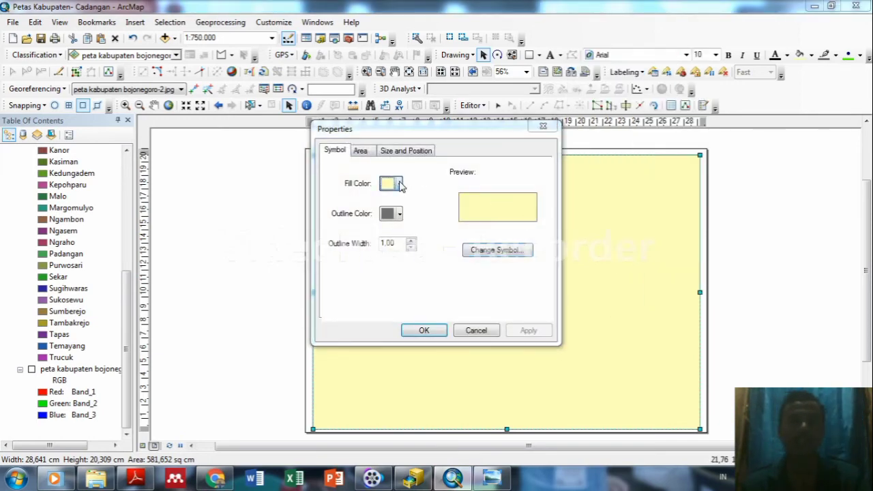
click(433, 203)
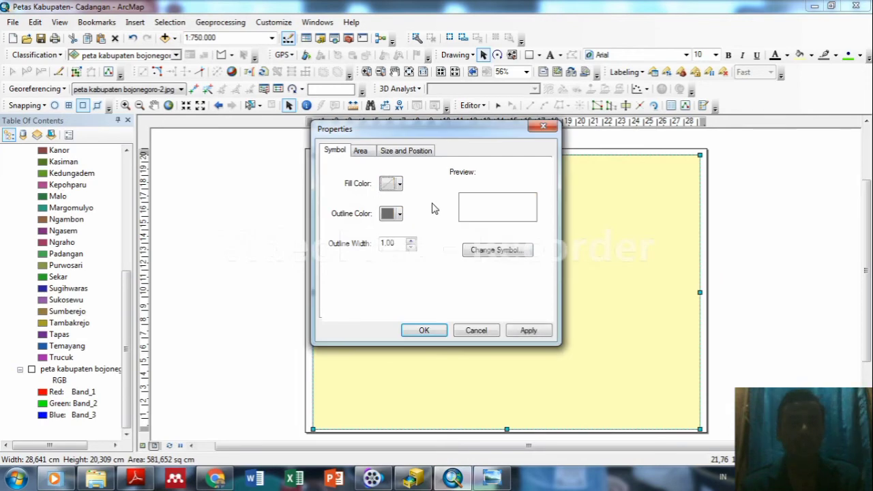
click(400, 214)
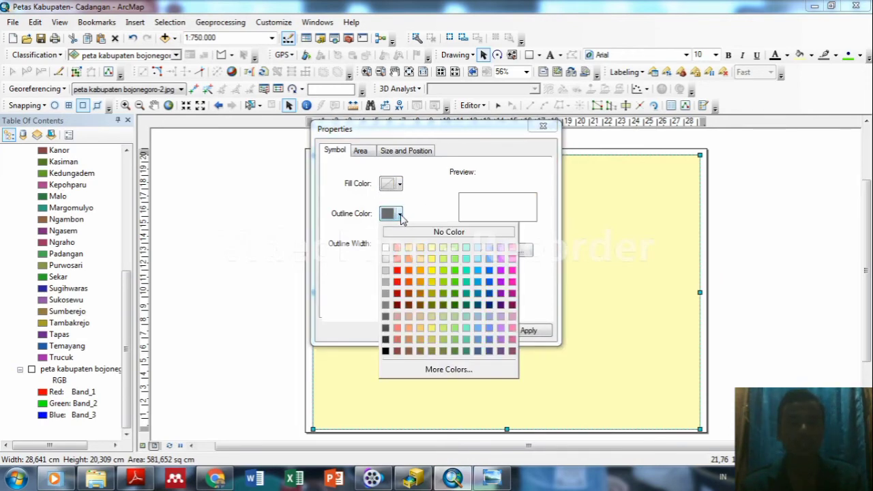
click(385, 350)
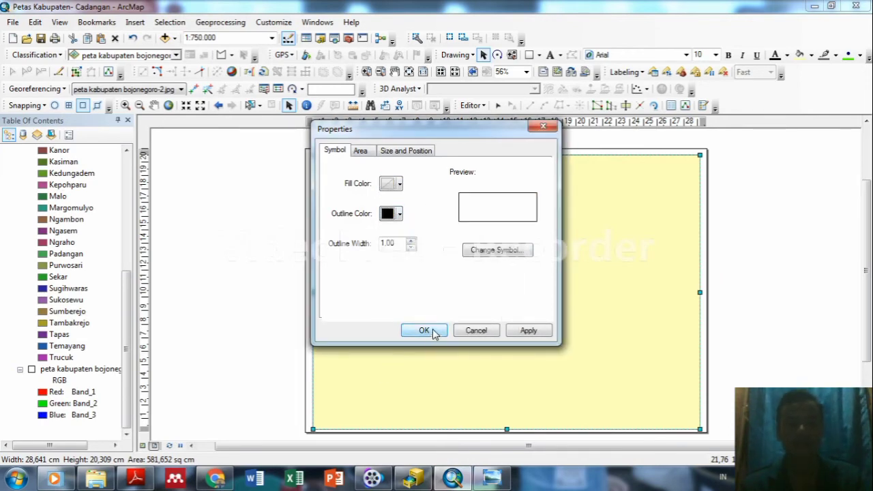
click(412, 242)
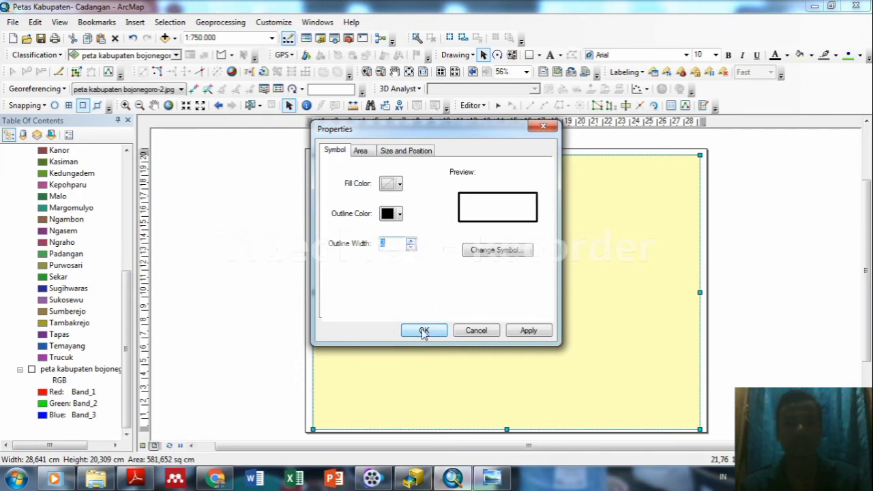
click(521, 332)
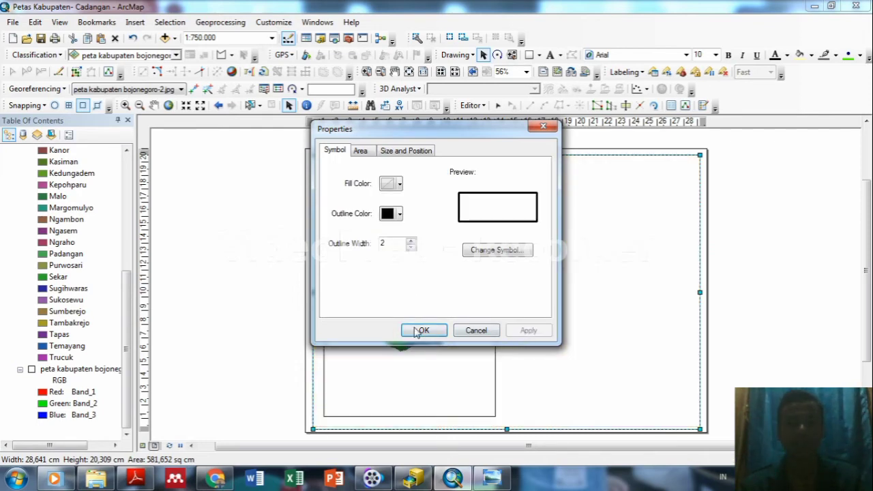
click(414, 330)
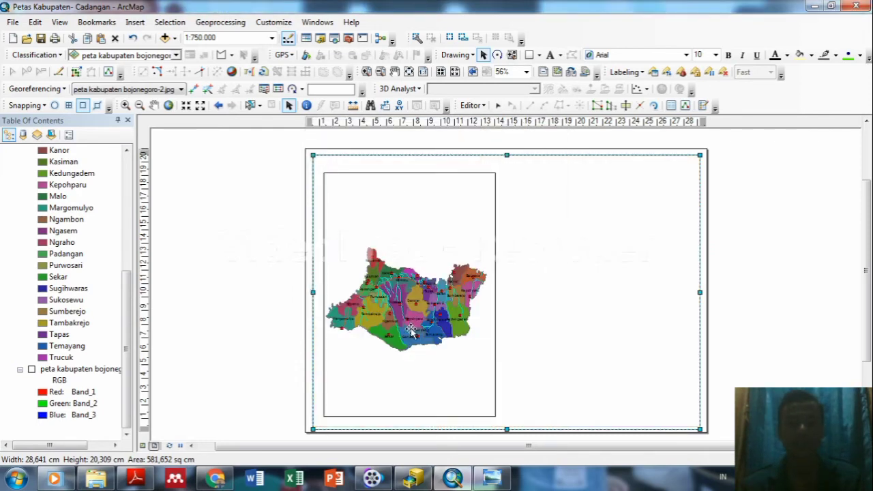
Deselect the border rectangle and select the map data frame.
click(771, 312)
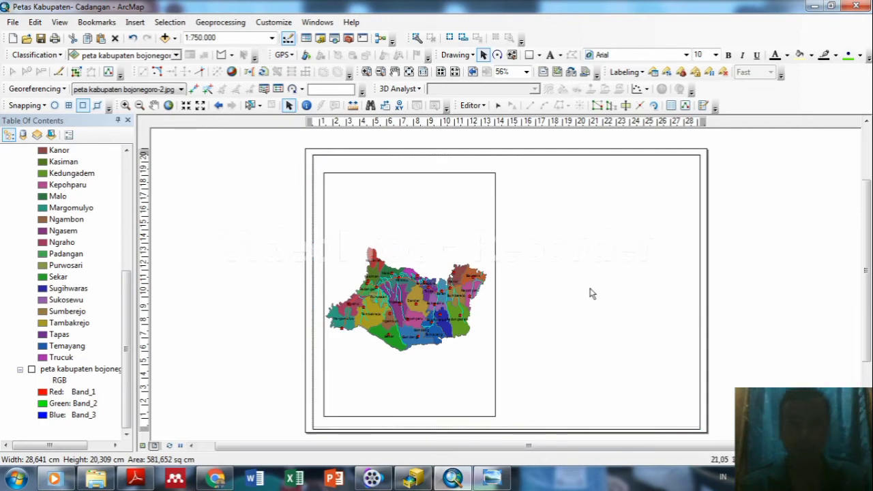
click(455, 234)
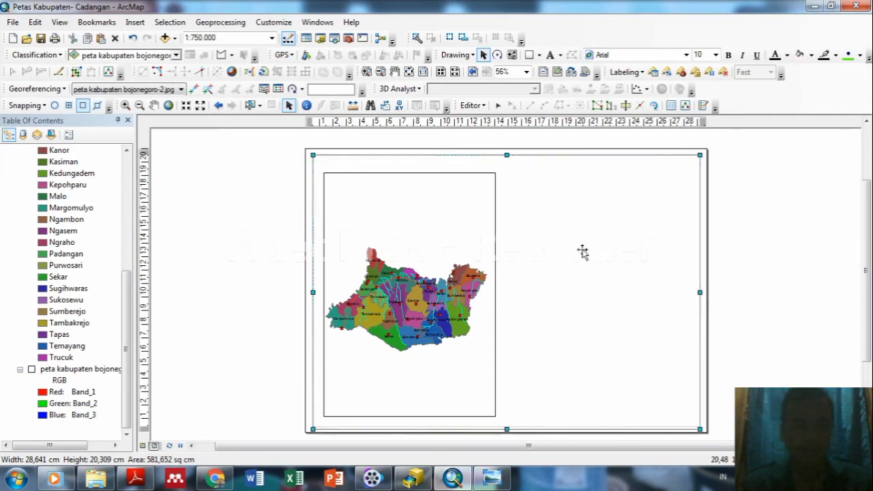
click(455, 245)
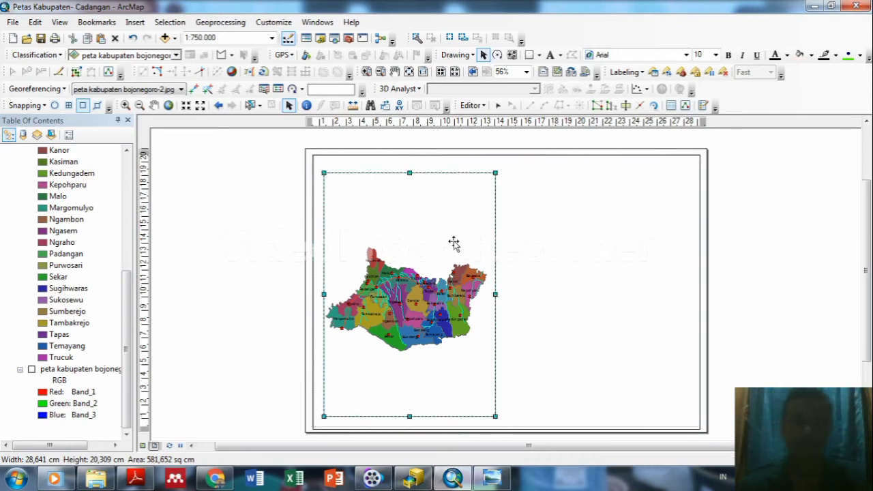
Adjust the map frame's top and bottom edges and pull the border's edges in slightly.
drag(409, 173, 411, 163)
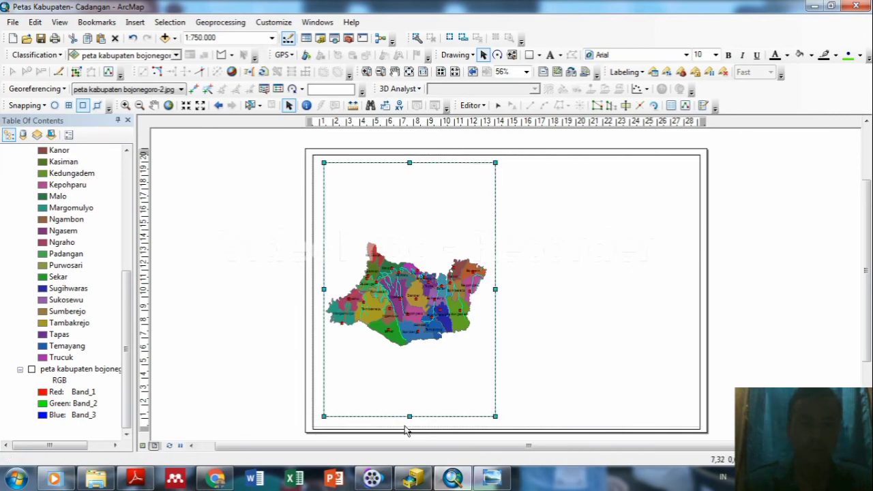
drag(409, 416, 409, 421)
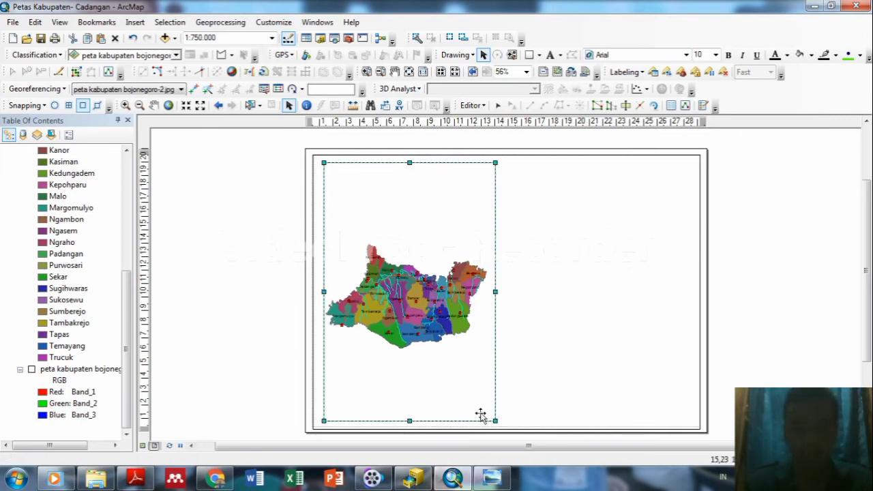
drag(410, 420, 409, 413)
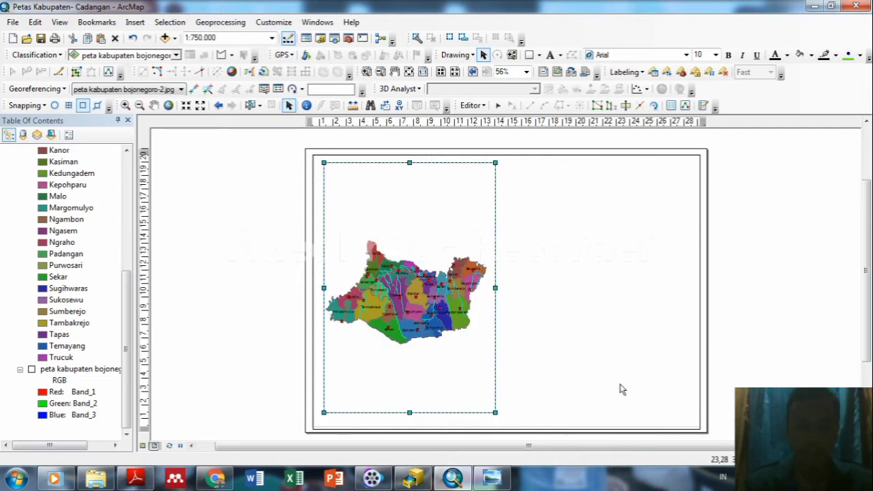
click(621, 388)
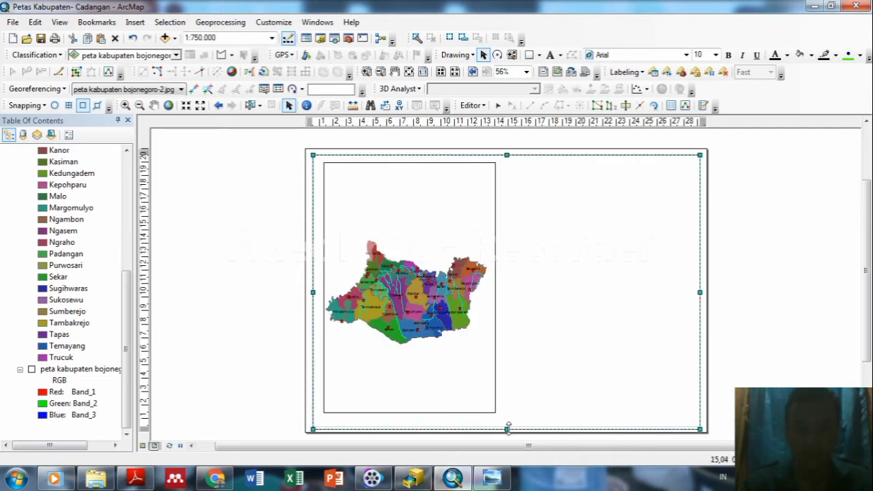
drag(507, 428, 507, 419)
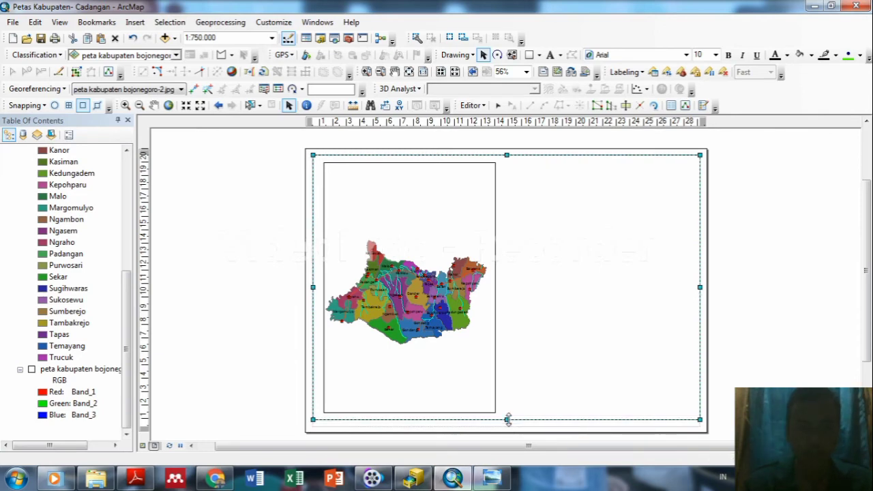
click(450, 201)
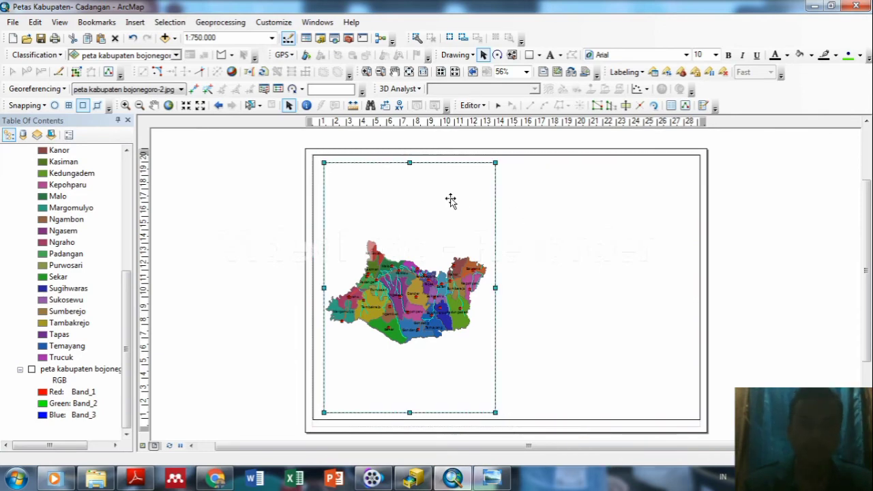
drag(409, 161, 409, 172)
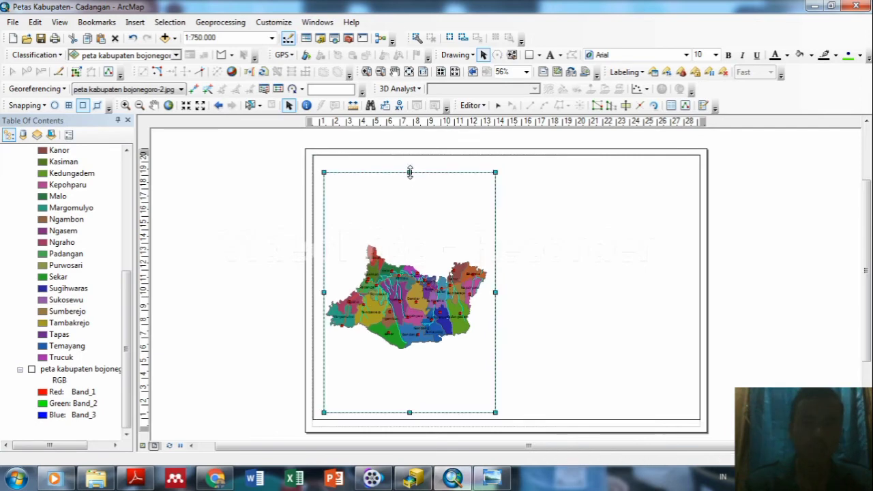
click(506, 155)
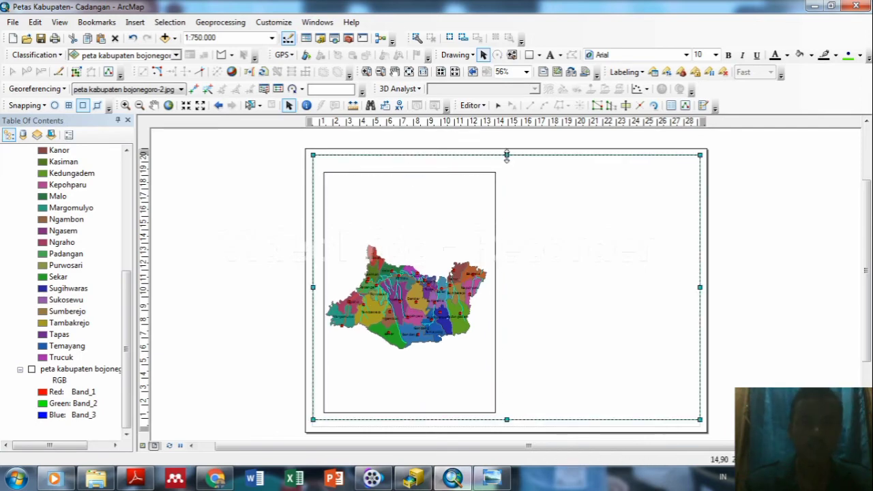
drag(506, 155, 505, 162)
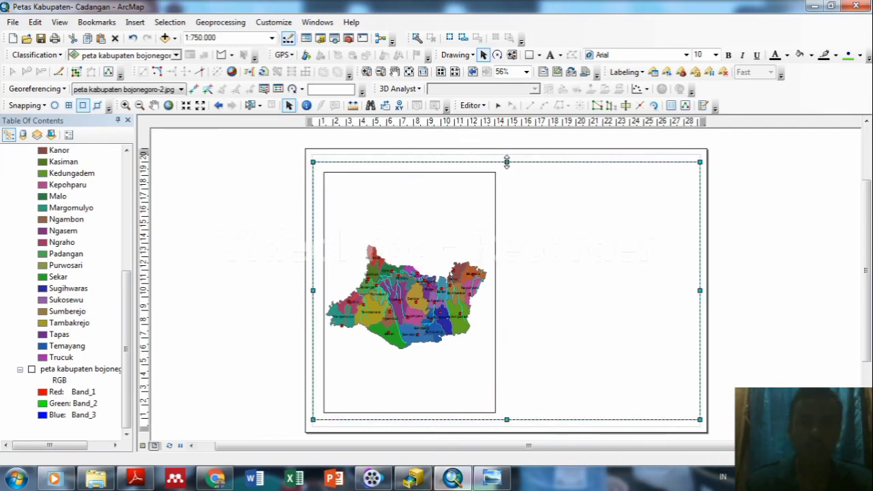
click(809, 231)
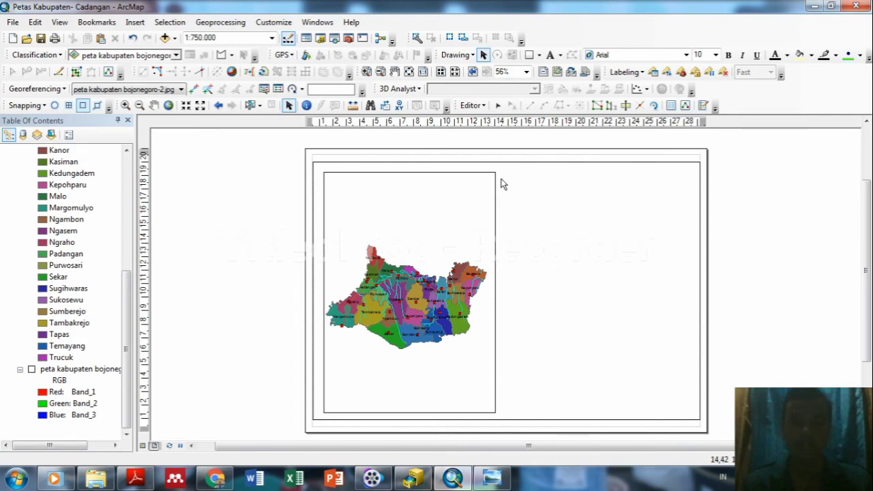
Reselect the map frame and raise its top and bottom edges slightly.
click(410, 194)
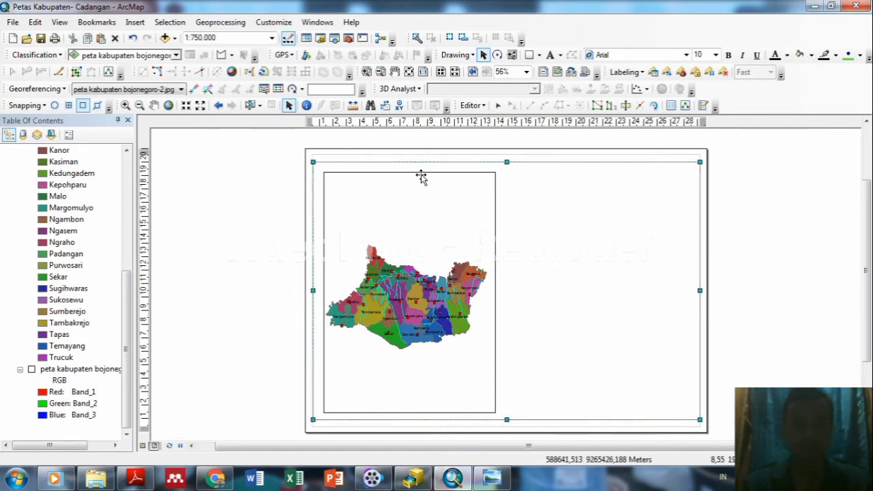
click(420, 176)
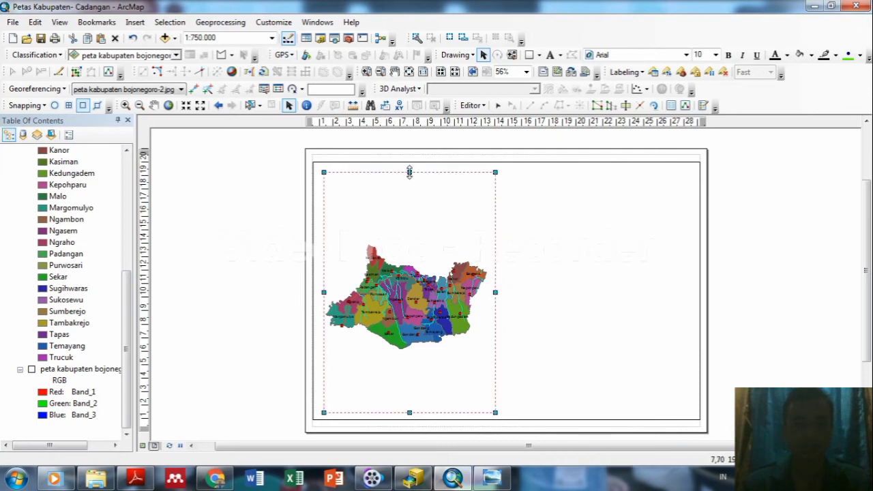
drag(409, 172, 409, 169)
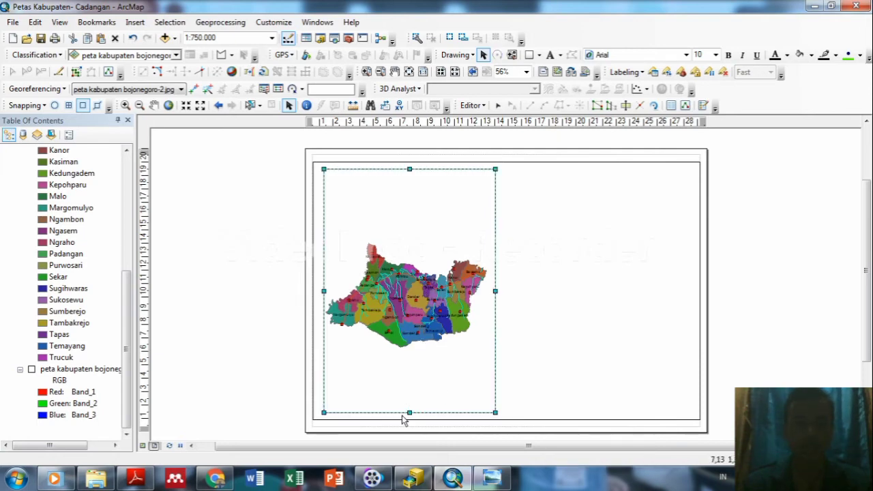
drag(409, 412, 409, 409)
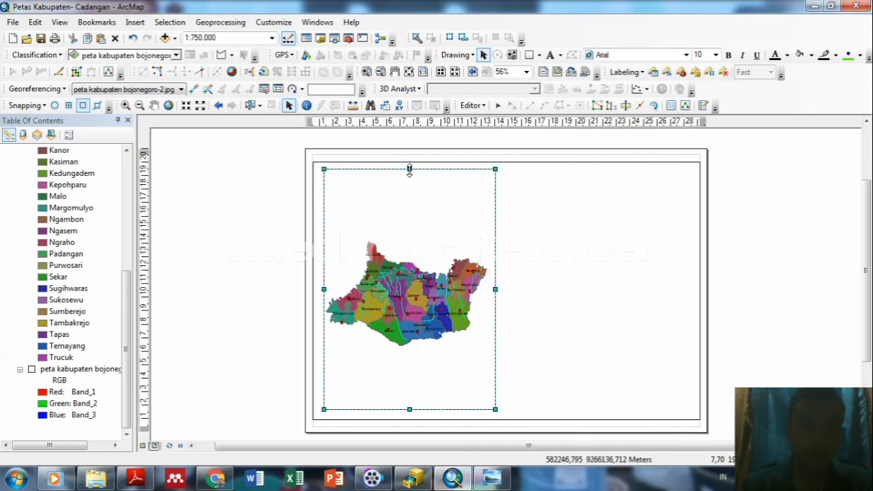
Inspect the border rectangle's properties, then nudge the map frame's top edge down slightly.
double_click(409, 170)
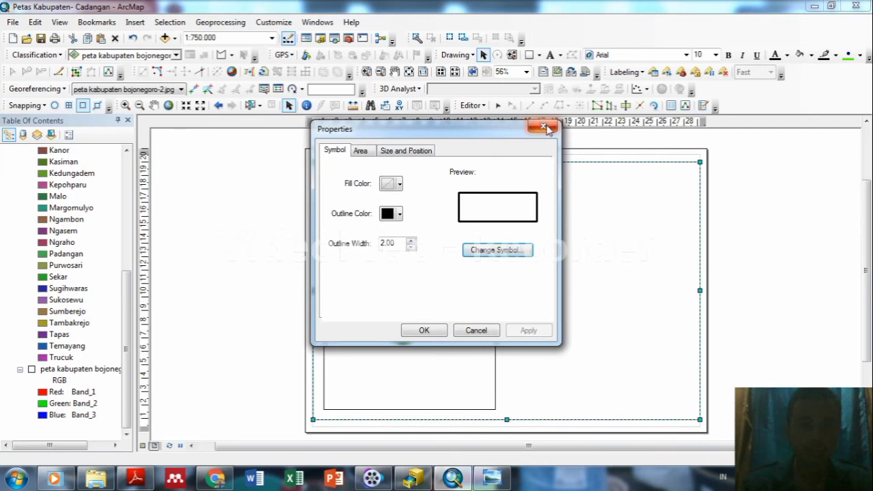
click(548, 130)
click(429, 184)
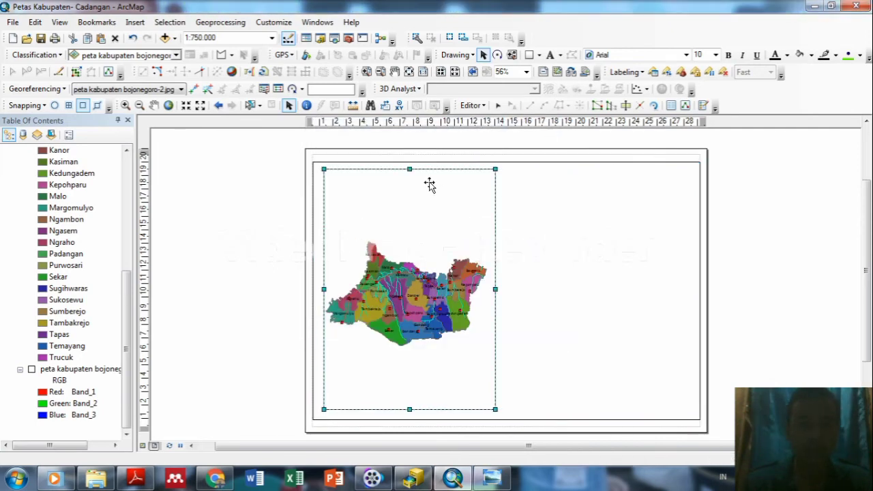
drag(408, 170, 408, 172)
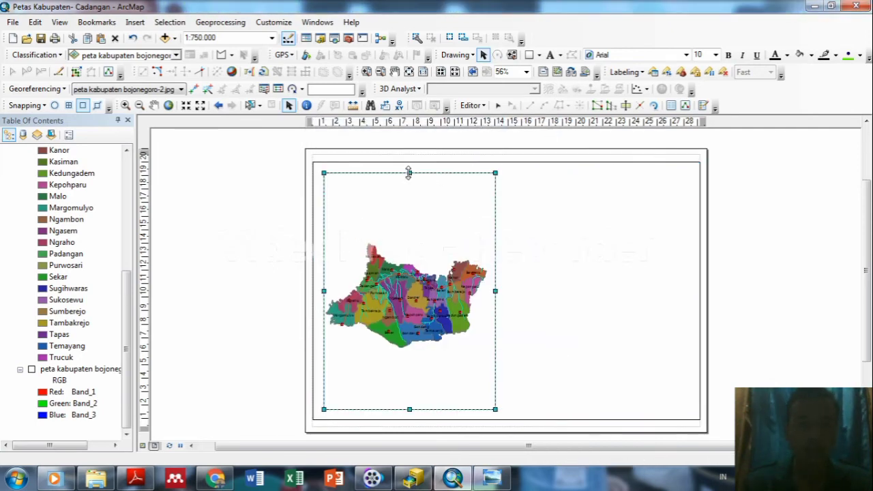
Reselect the border rectangle and pick Rectangle from the Drawing toolbar's shapes.
click(559, 219)
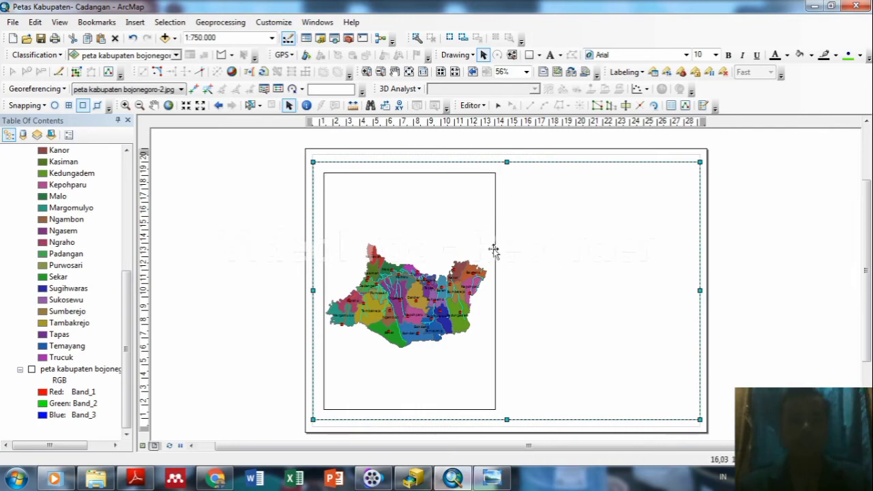
click(460, 241)
click(596, 253)
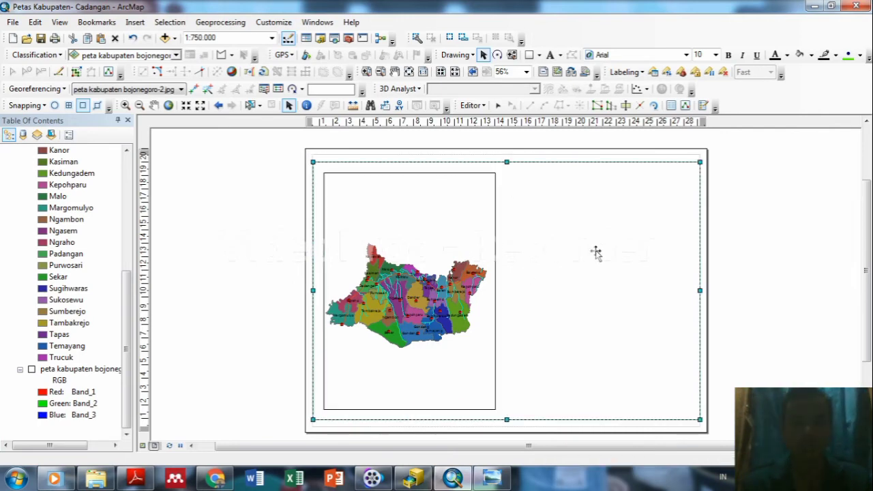
click(540, 56)
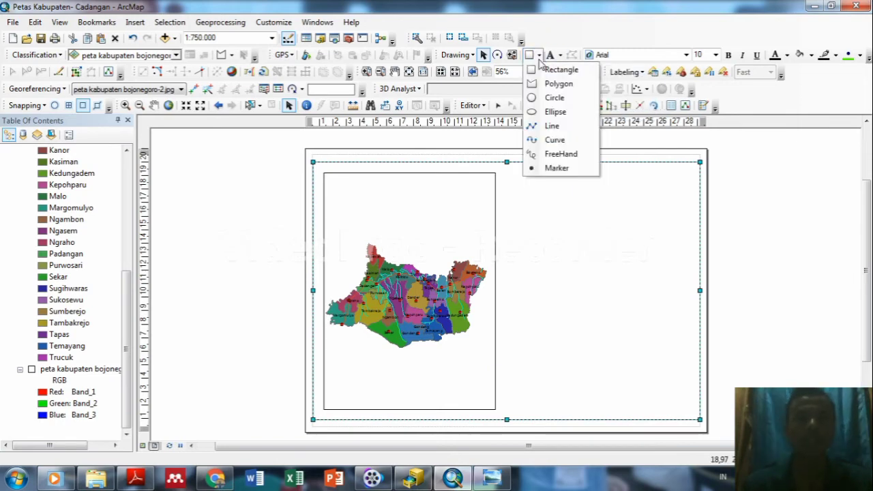
click(546, 71)
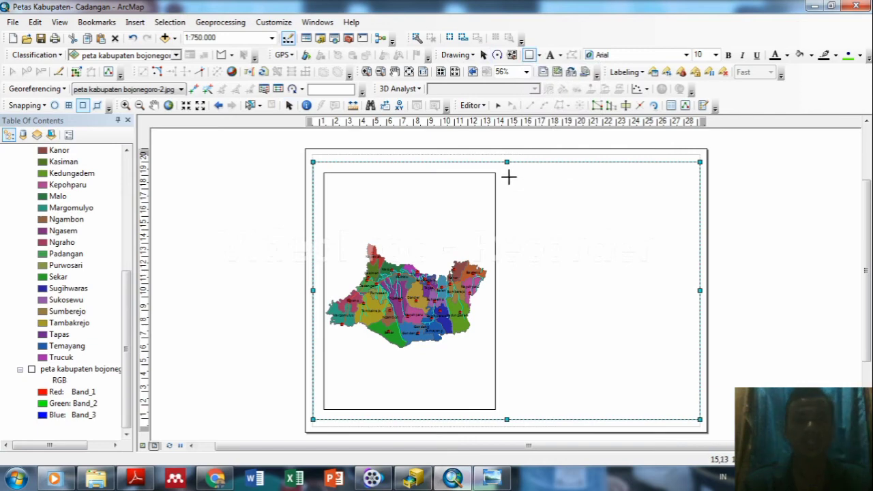
Draw a rectangle across the page's right half and shift its left edge slightly right.
drag(506, 176, 691, 409)
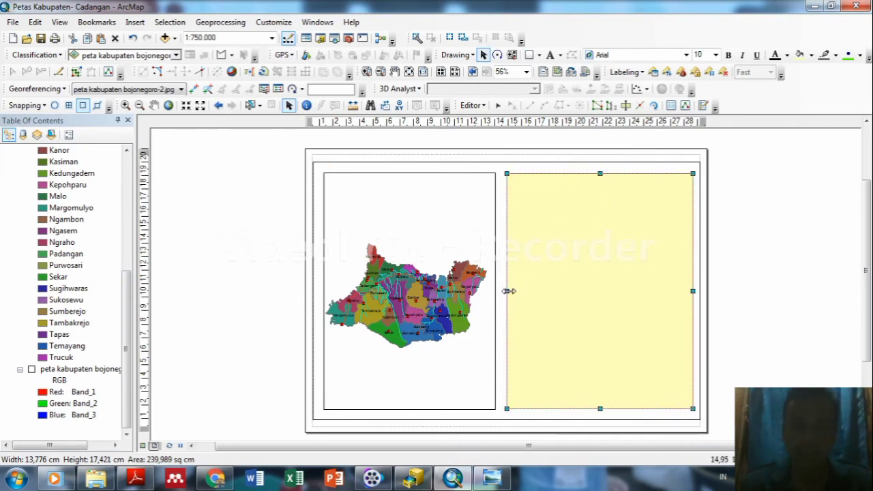
drag(506, 292, 511, 291)
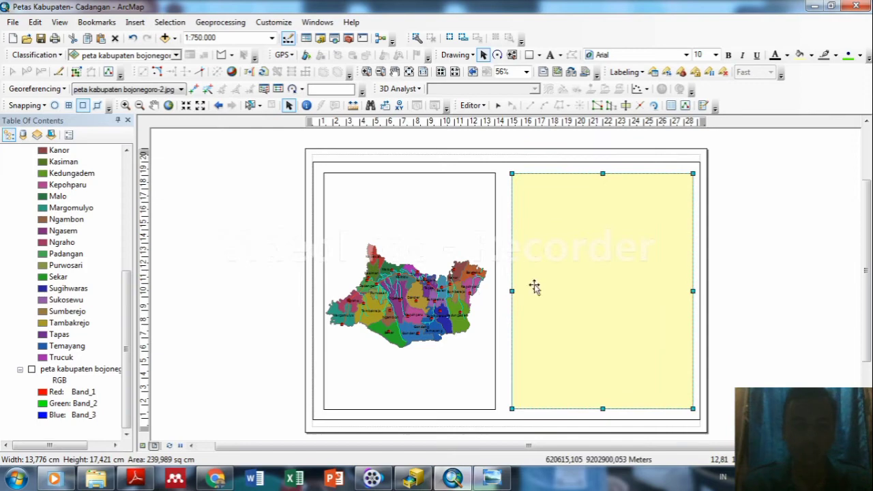
click(606, 292)
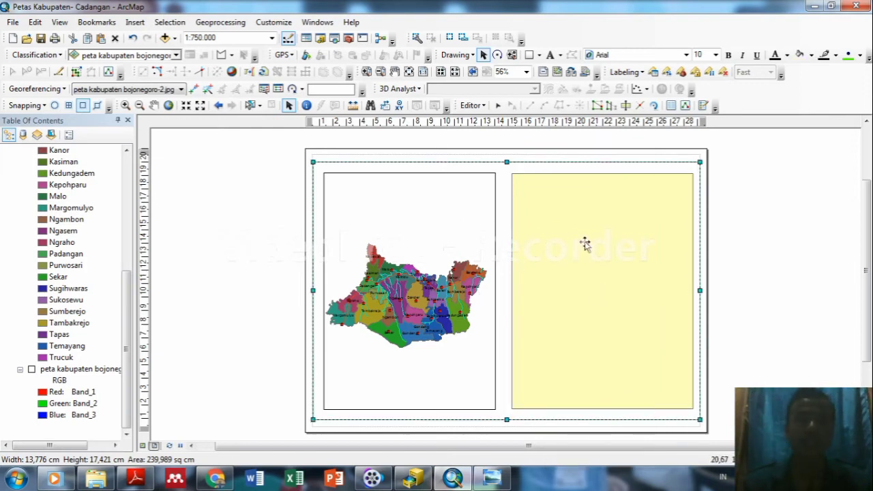
click(585, 244)
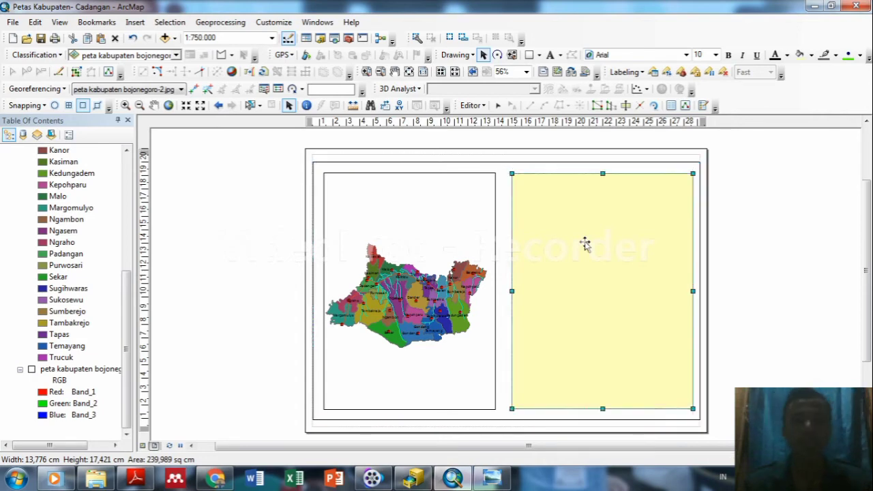
Give the right-hand rectangle No Color fill and a black, width-2 outline.
right_click(586, 244)
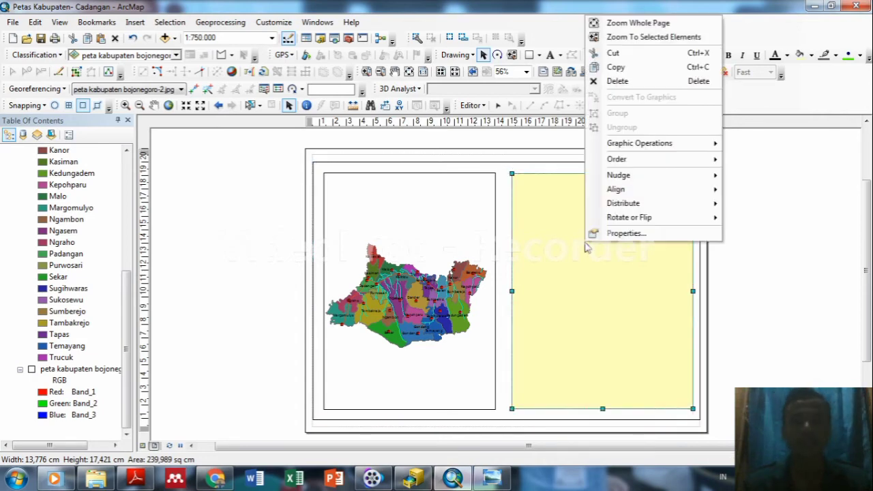
click(620, 235)
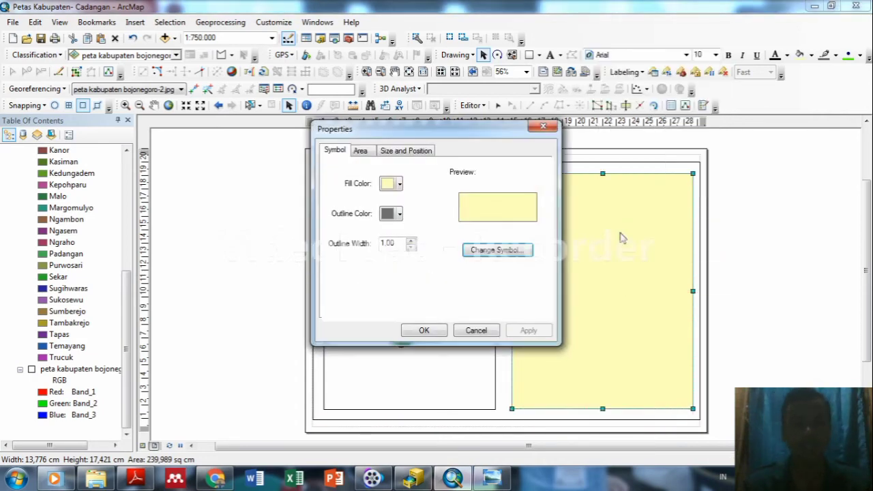
click(400, 184)
click(405, 205)
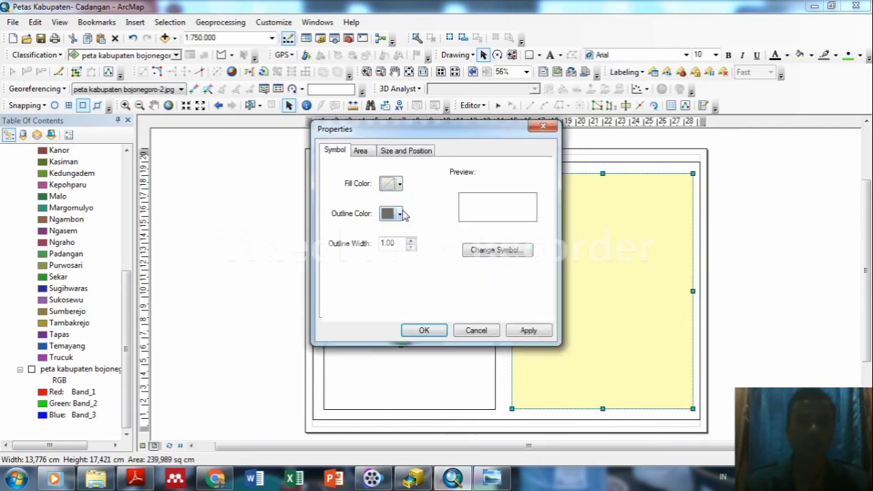
click(401, 214)
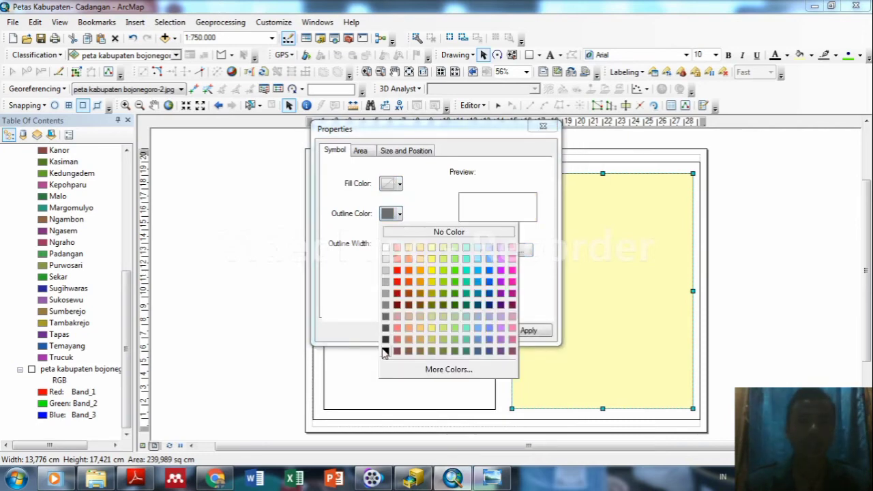
click(386, 351)
click(410, 242)
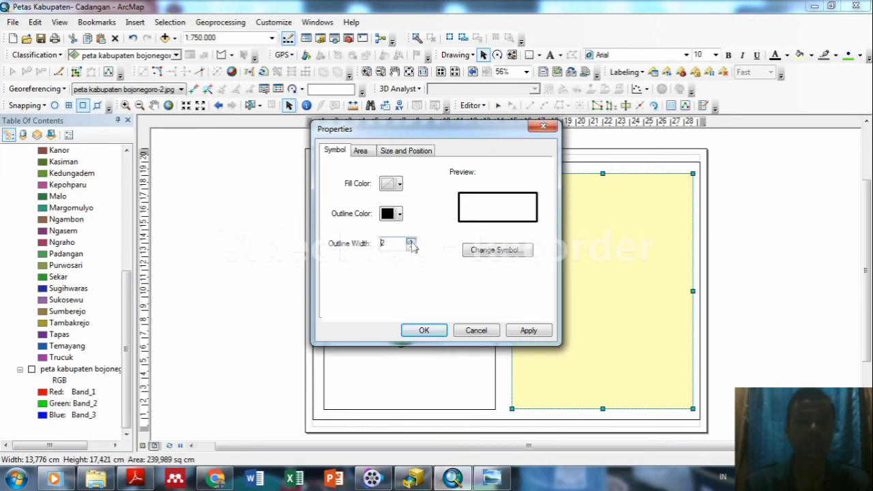
click(528, 331)
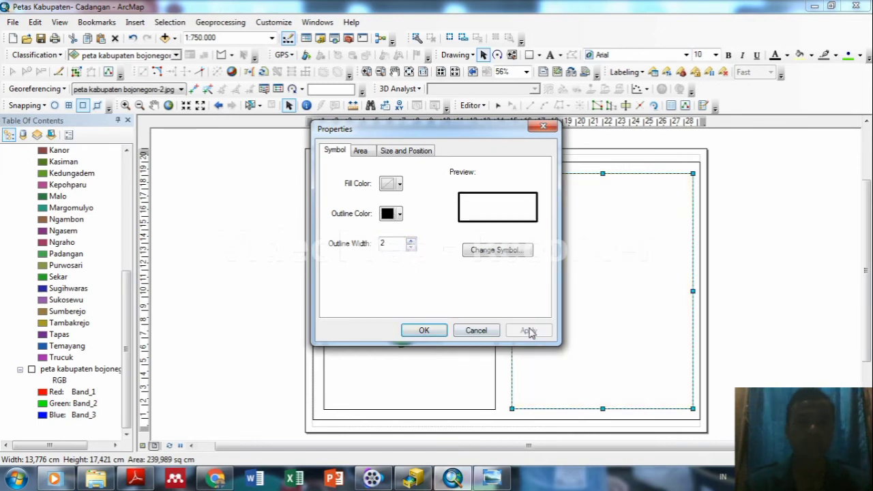
click(417, 331)
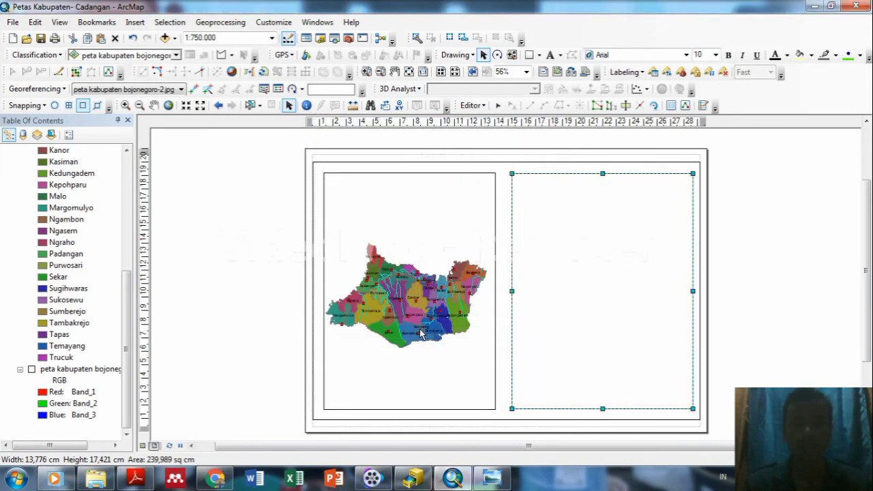
click(580, 314)
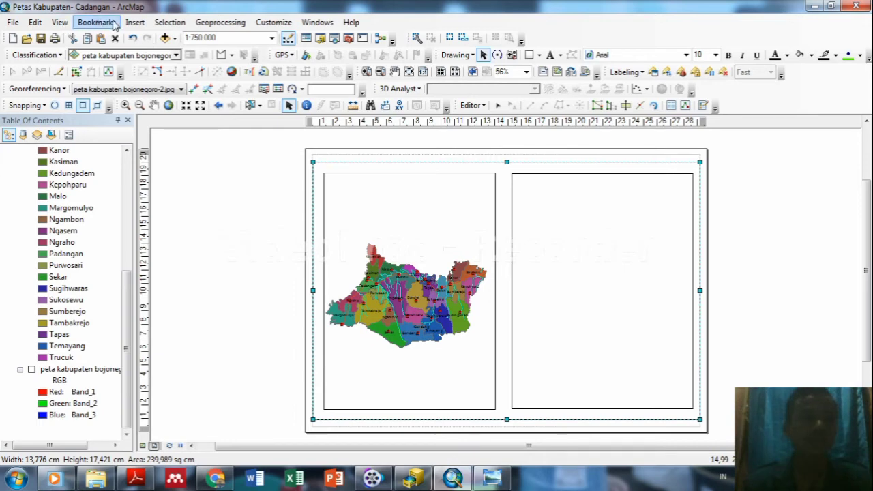
Insert a new text element on the layout and open its properties.
click(134, 22)
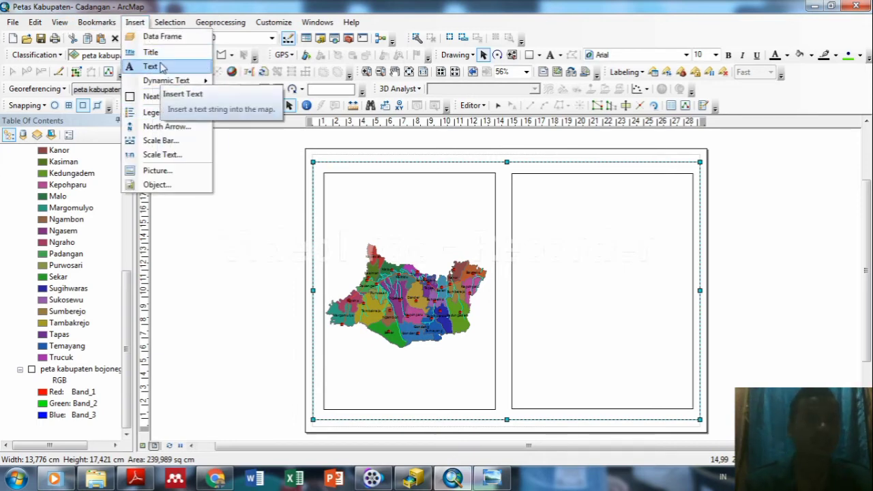
click(152, 66)
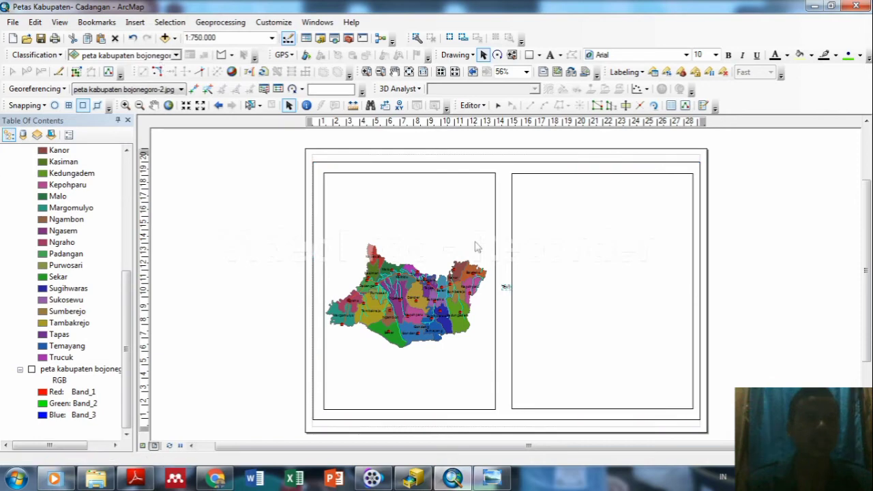
scroll(513, 282, up, 2)
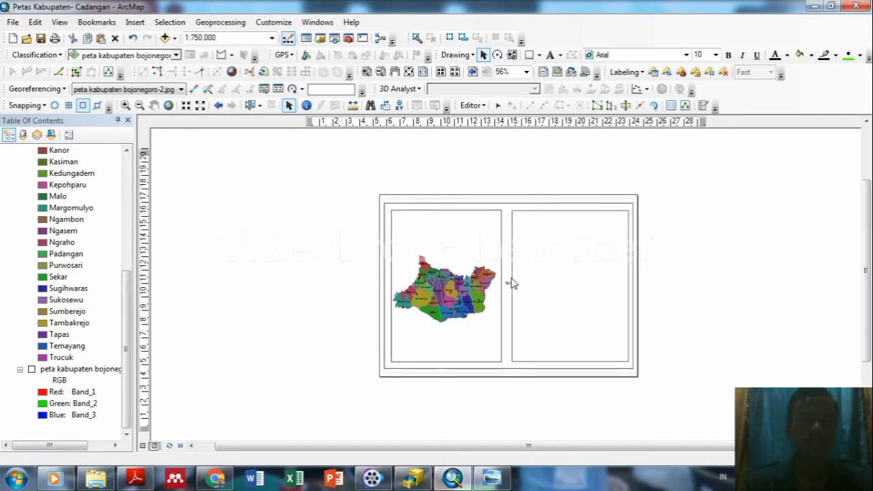
scroll(510, 274, down, 6)
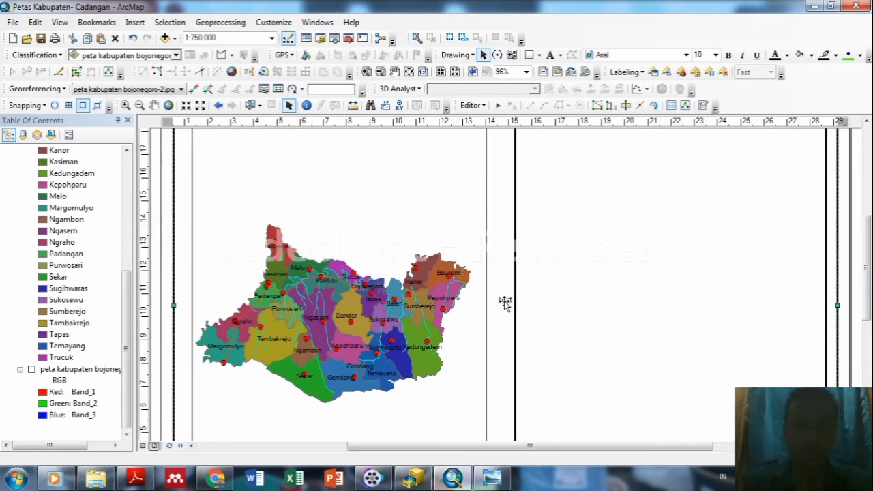
double_click(505, 300)
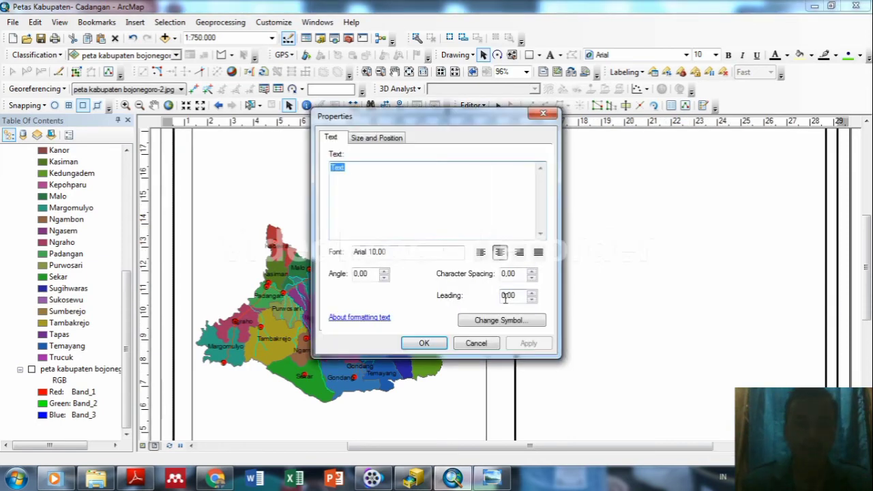
Enter 'PETA ADMINISTRASI KABUPATEN BOJONEGORO' and 'PROVINSI JAWA TIMUR' on two lines and apply.
key(Delete)
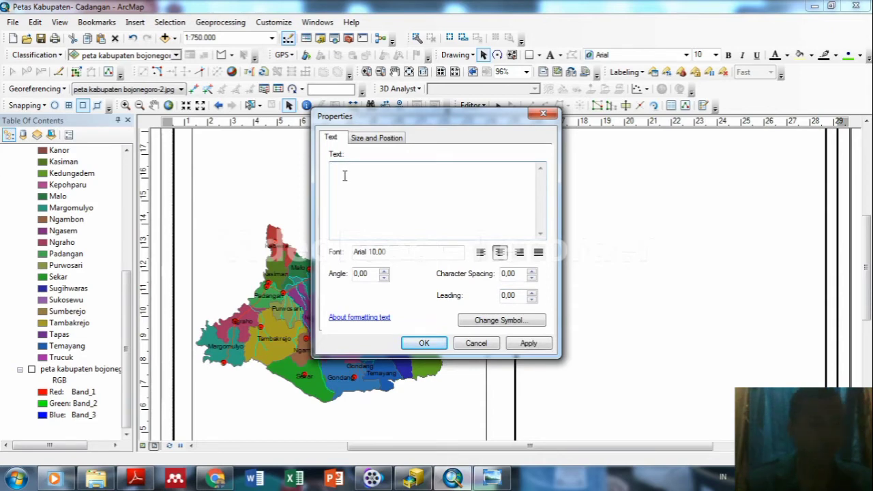
text(peta)
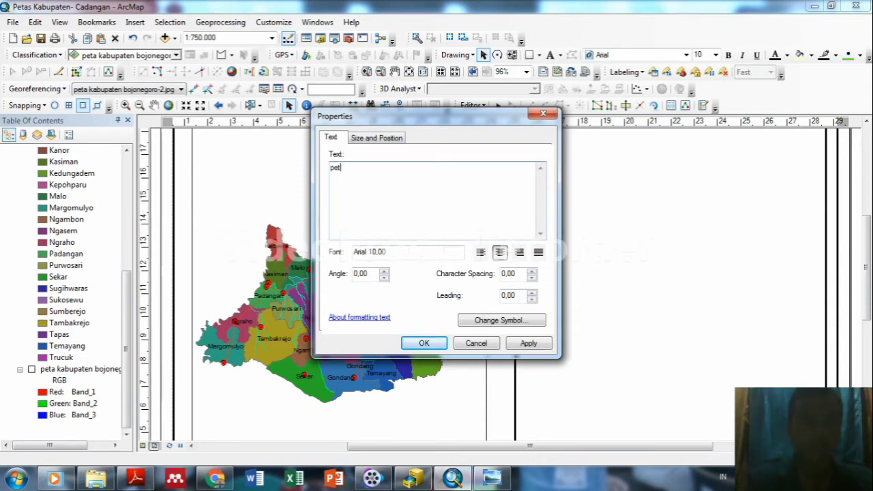
key(BackSpace)
key(BackSpace)
key(BackSpace)
text(PETA AD)
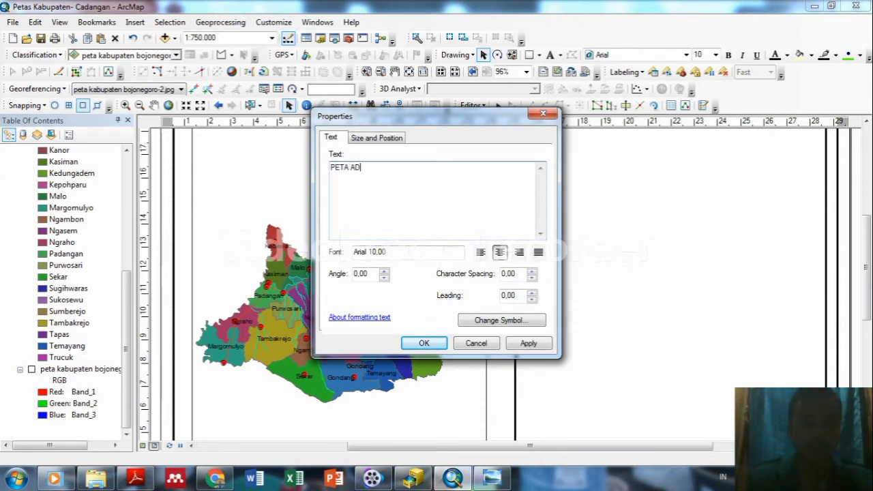
text(MINISTRASI)
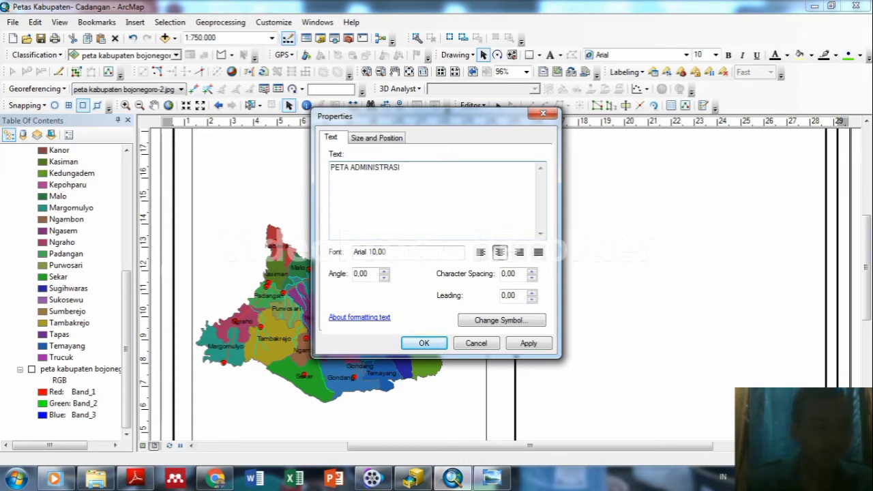
text( KABUPATEN BOJONEGORO)
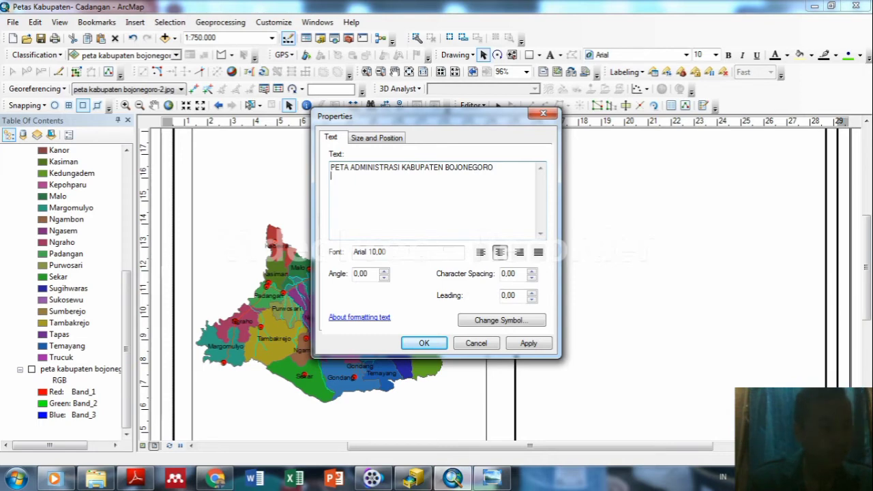
key(Return)
text(PROVINSI JA)
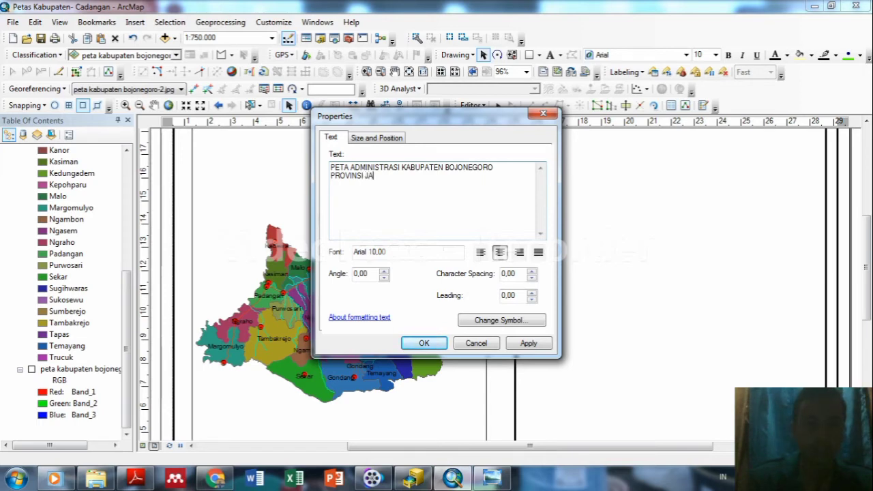
text(WA TM)
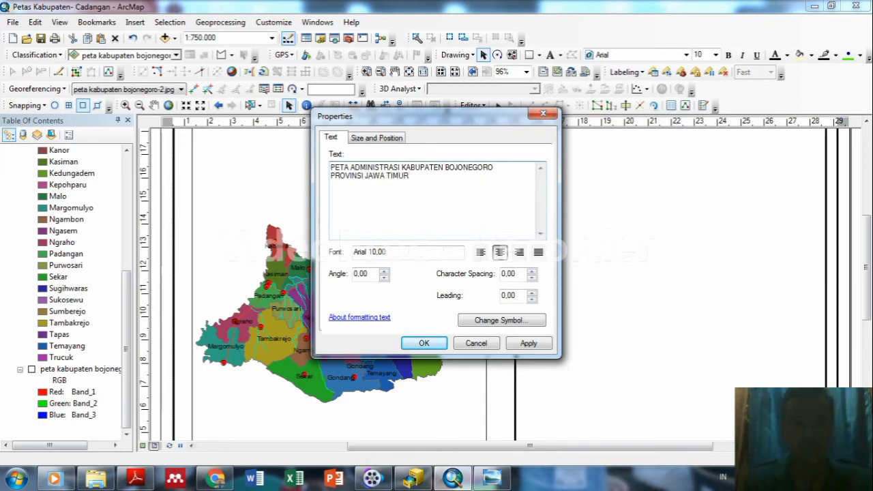
click(528, 345)
click(424, 344)
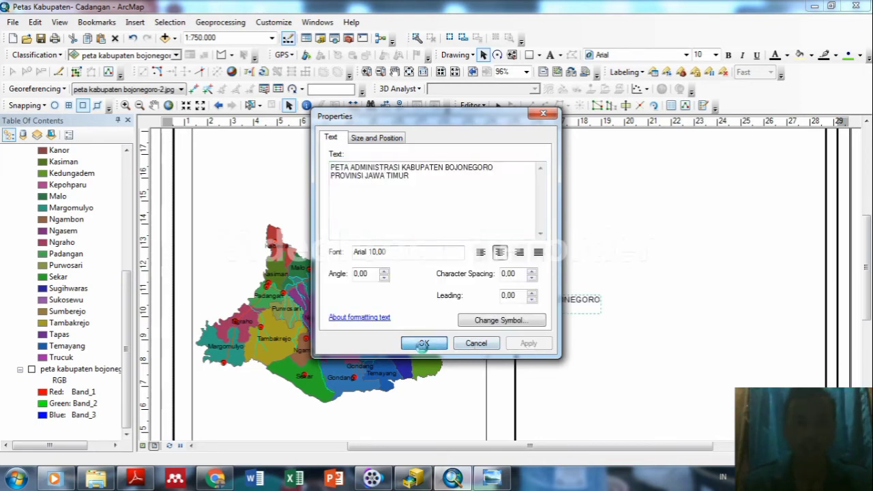
Drag the two-line title into the right panel, up to its top edge.
drag(491, 311, 637, 177)
drag(868, 257, 868, 232)
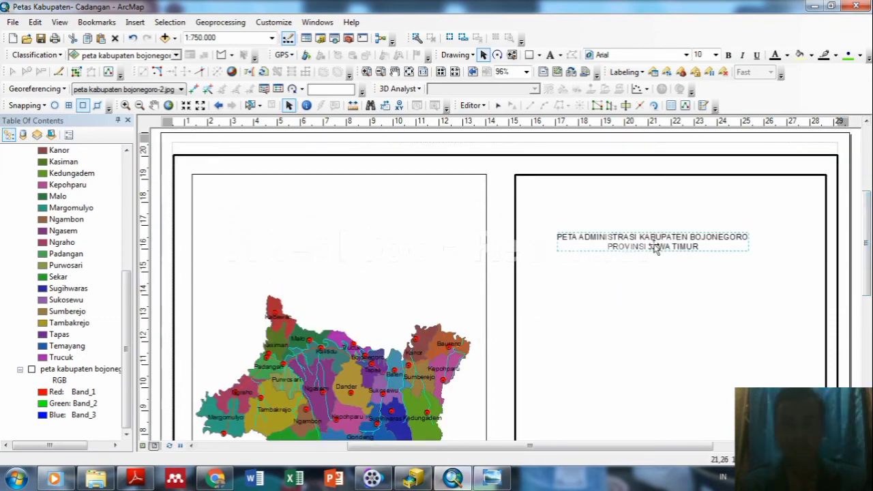
drag(654, 248, 667, 193)
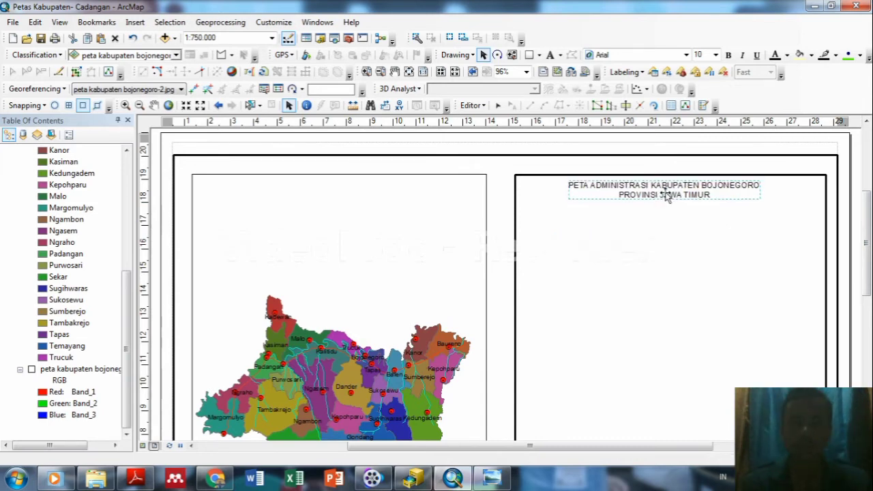
click(676, 236)
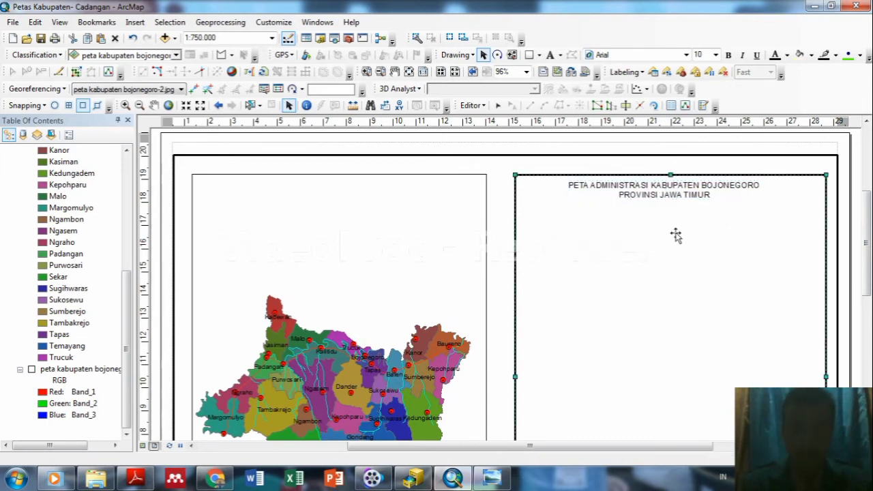
click(672, 199)
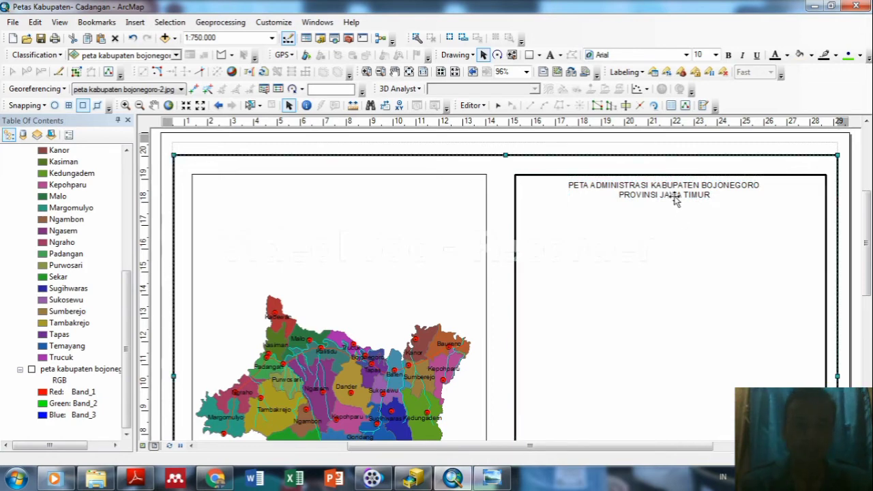
click(672, 196)
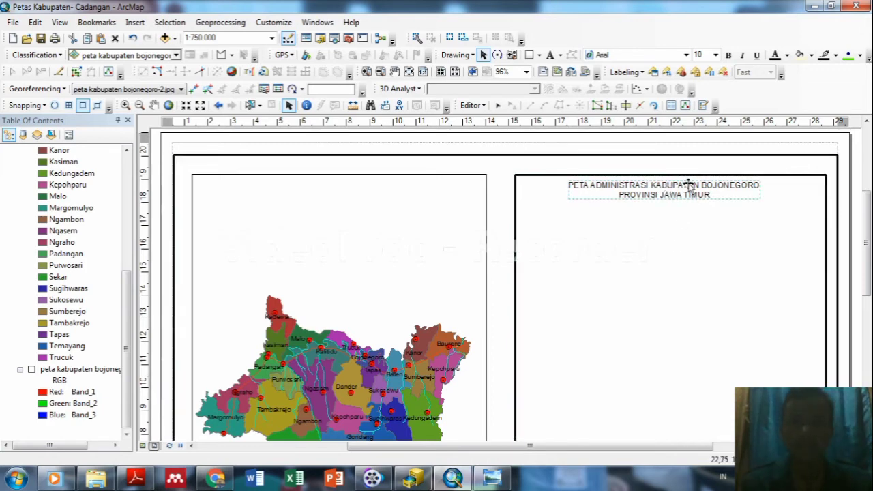
Format the title text as bold 12-point Book Antiqua.
click(686, 54)
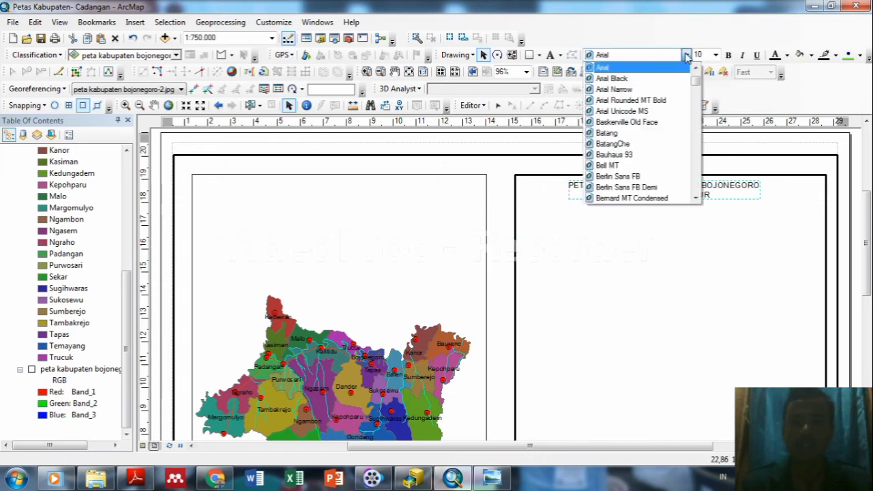
drag(696, 81, 696, 91)
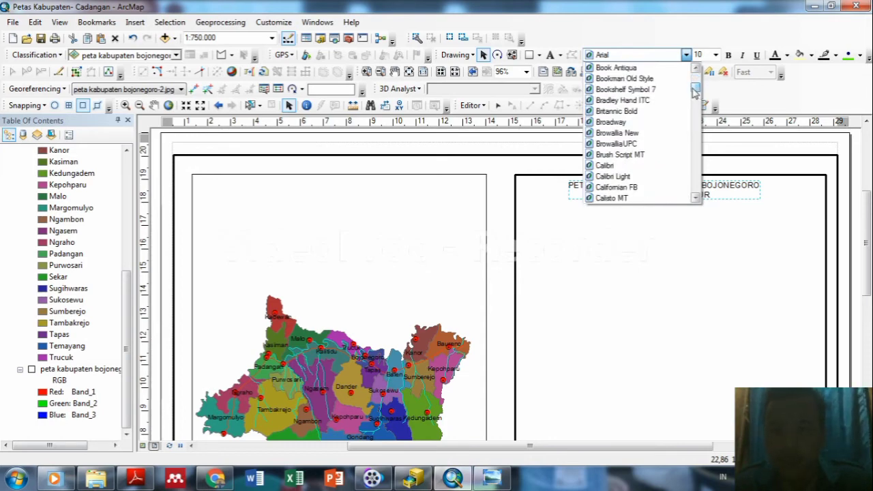
click(631, 68)
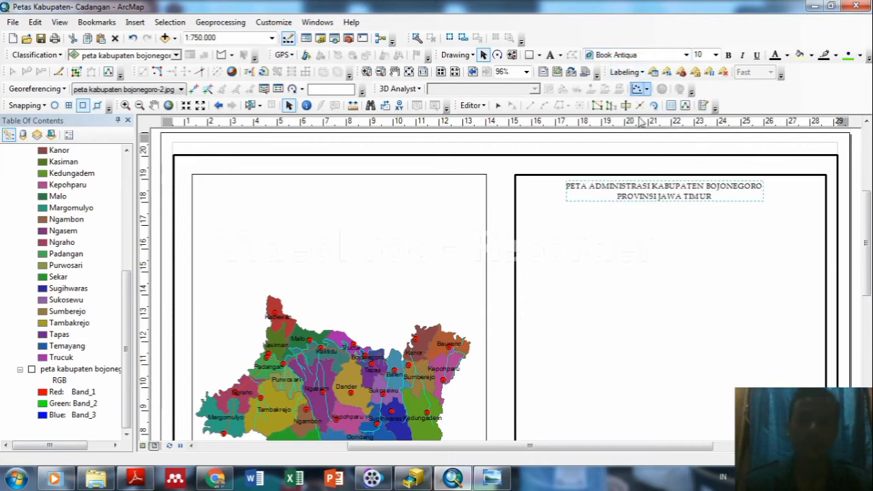
click(661, 192)
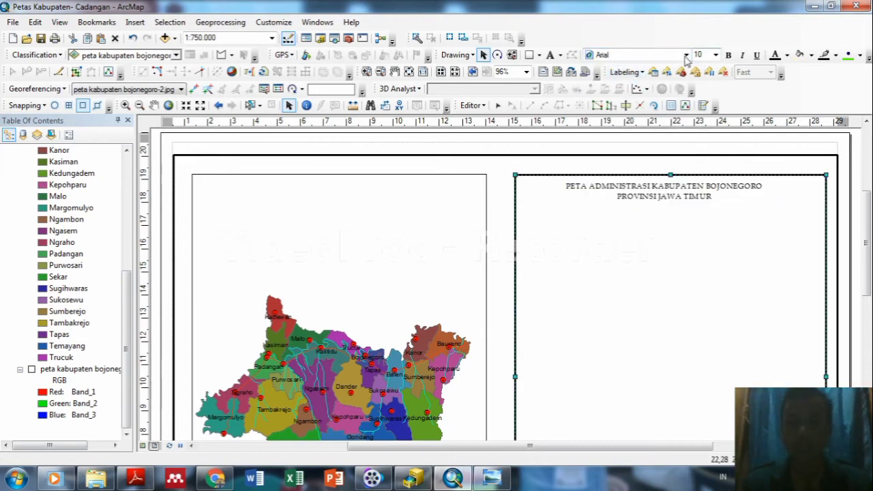
click(692, 186)
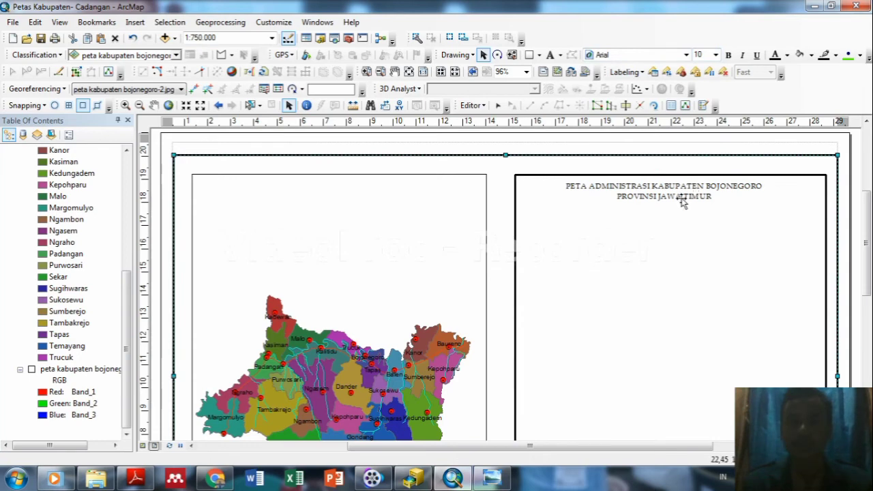
click(682, 198)
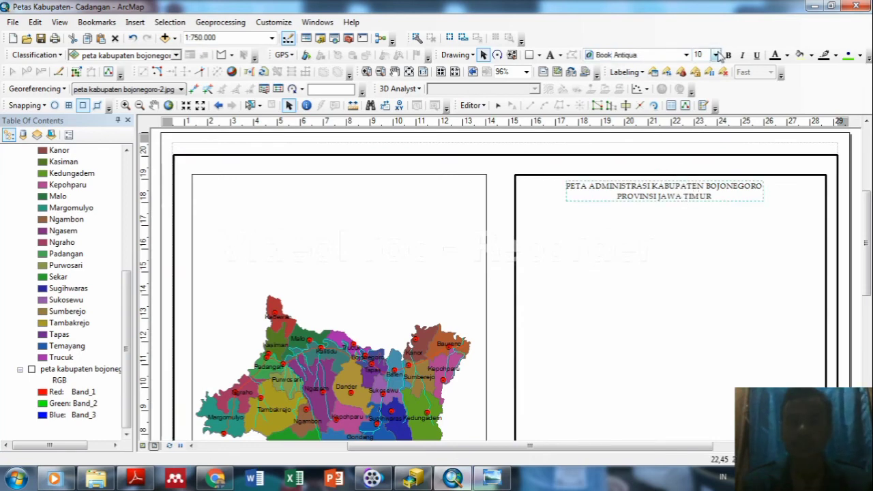
click(716, 55)
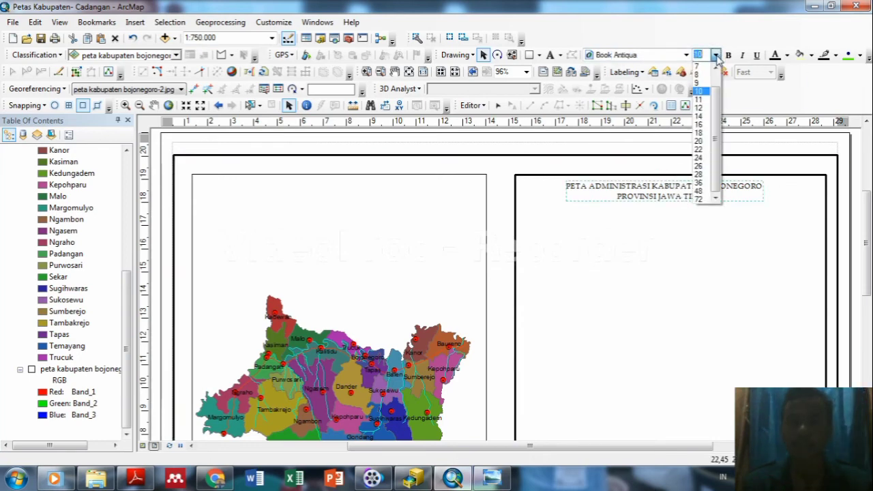
click(704, 110)
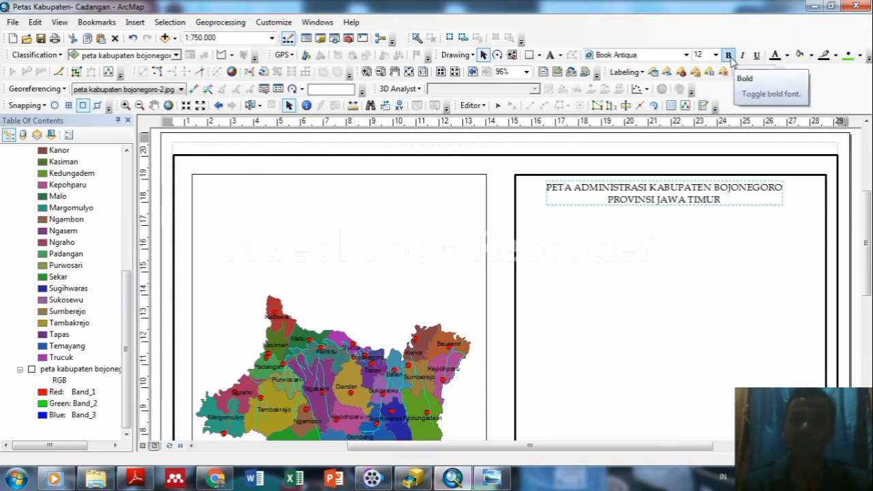
click(729, 55)
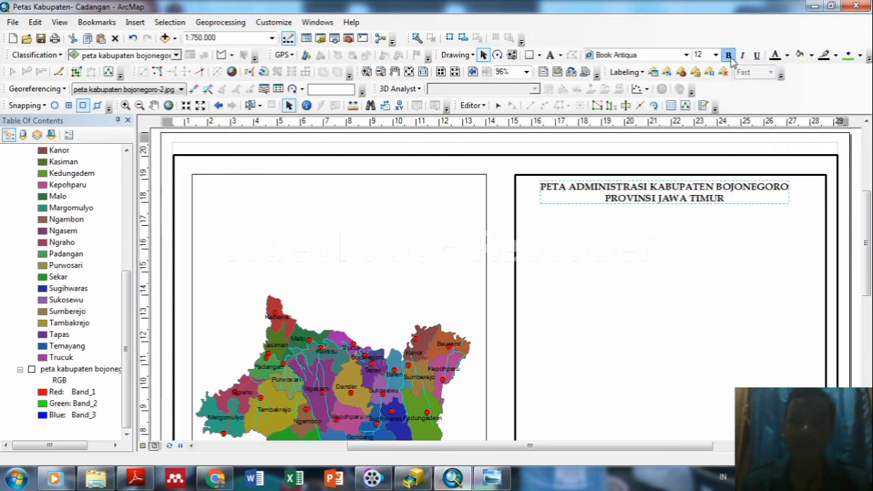
Nudge the title slightly higher so it sits centred along the panel top.
click(705, 239)
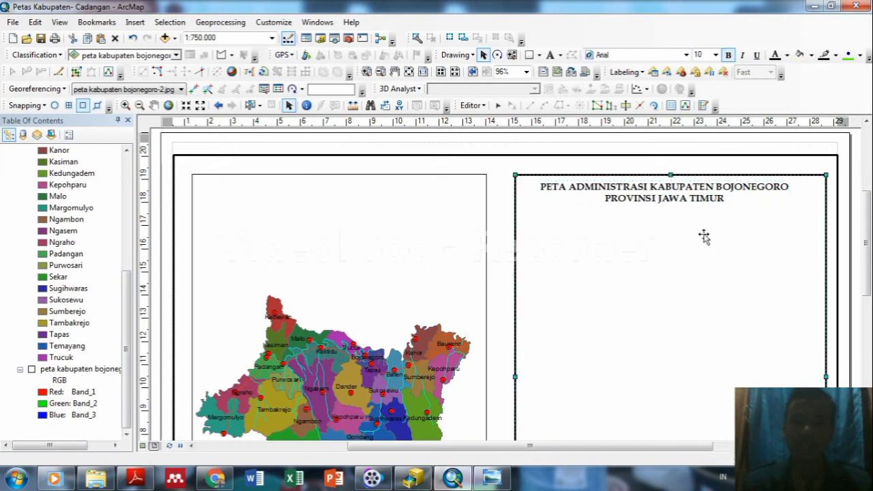
click(686, 203)
drag(687, 203, 688, 199)
click(716, 236)
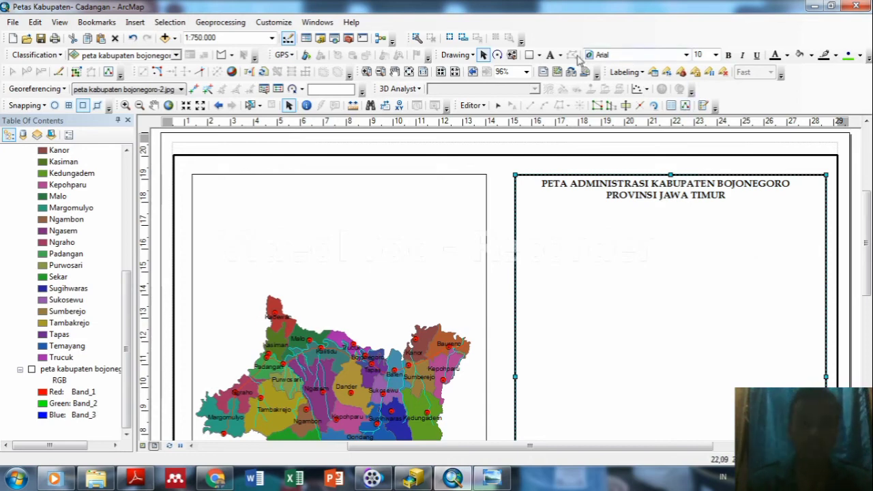
Switch the graphic tool to Line and start a dividing line at the panel's left edge below the title.
click(539, 55)
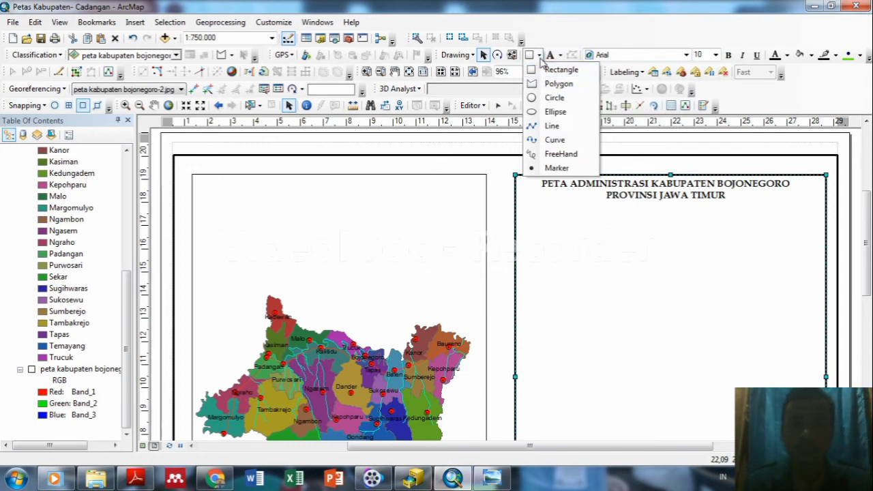
click(547, 126)
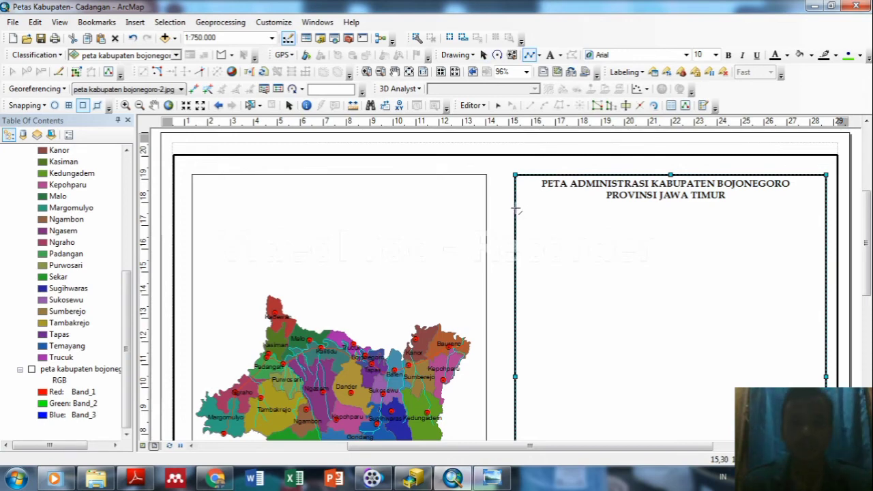
click(516, 209)
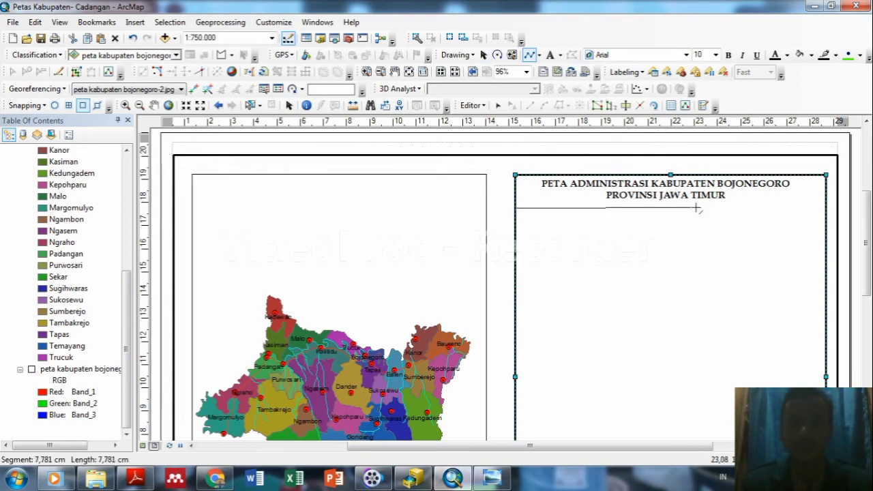
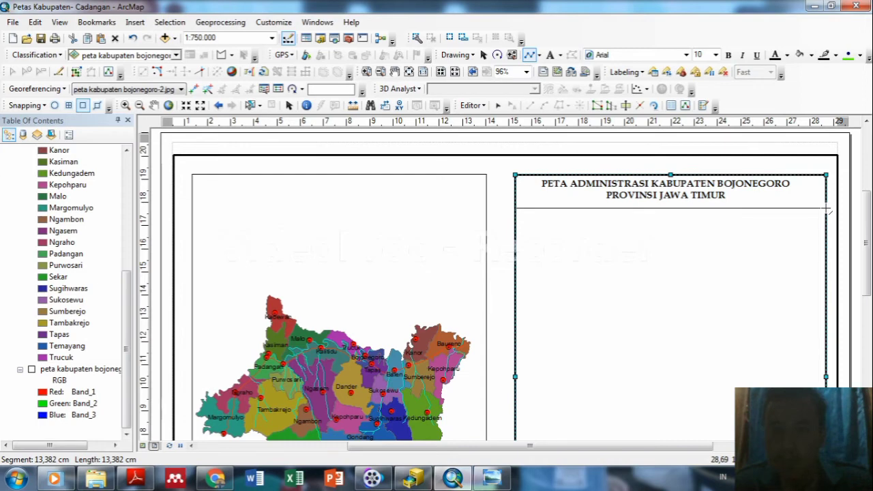
Finish the divider line across the right panel, set it just under the title, and give it width 2.
double_click(826, 209)
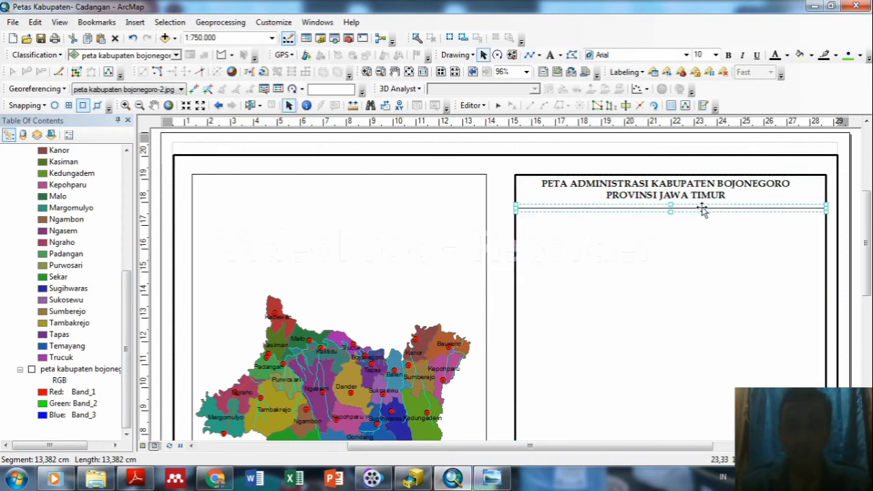
drag(702, 212, 704, 206)
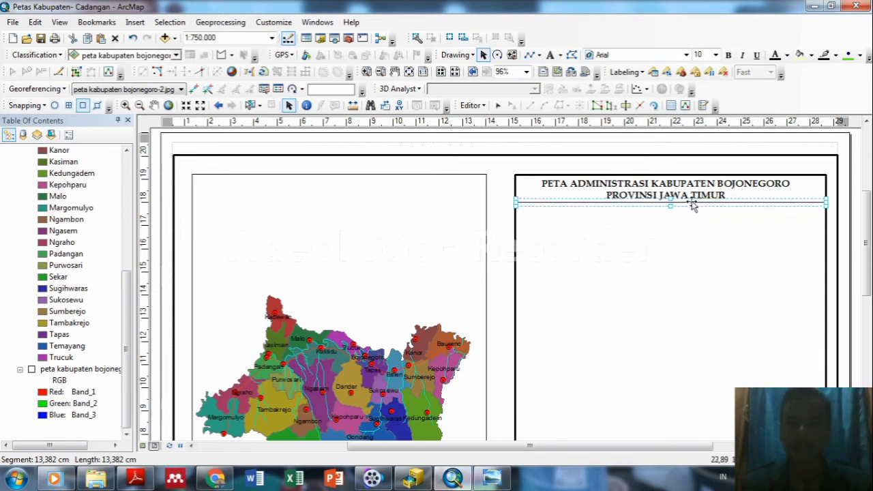
double_click(692, 205)
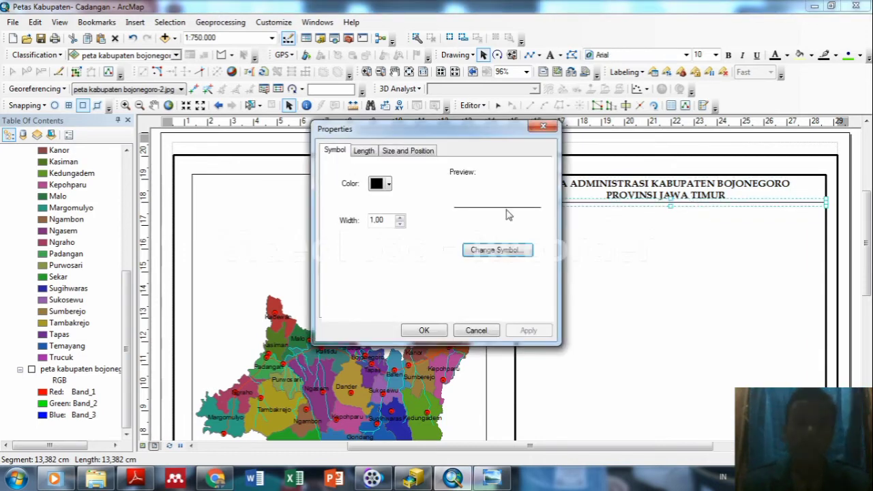
click(400, 216)
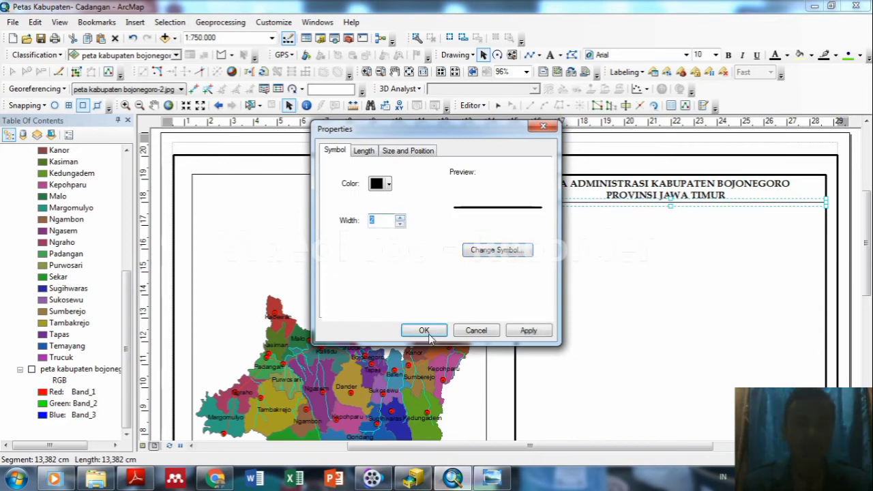
click(529, 330)
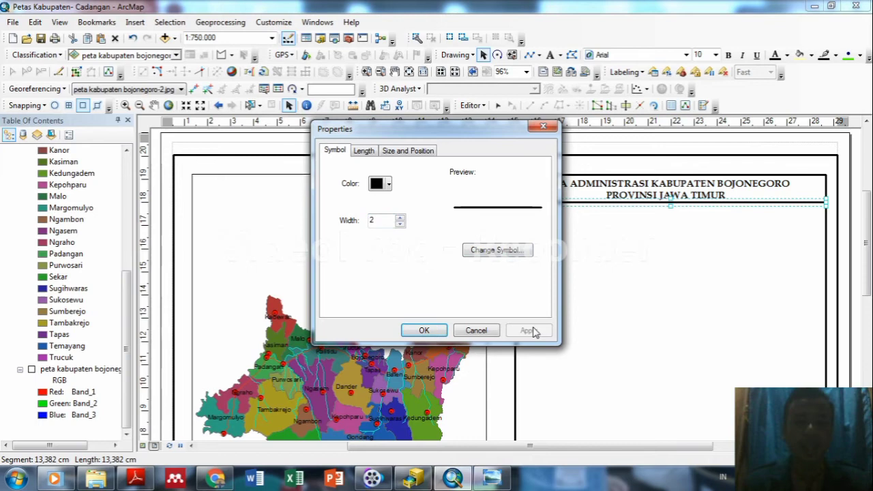
click(425, 330)
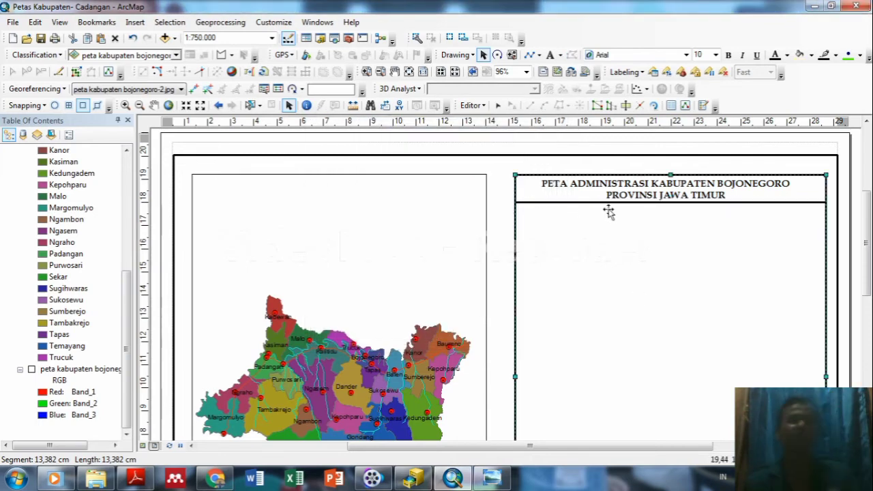
click(661, 225)
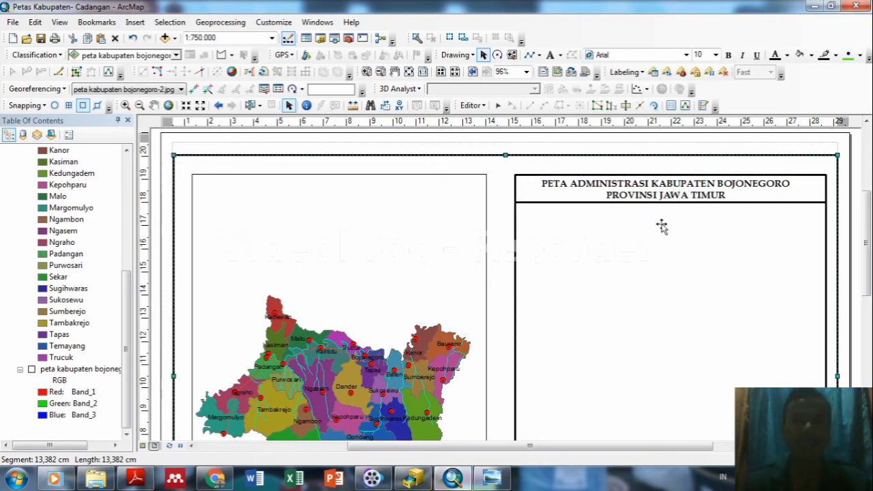
click(134, 22)
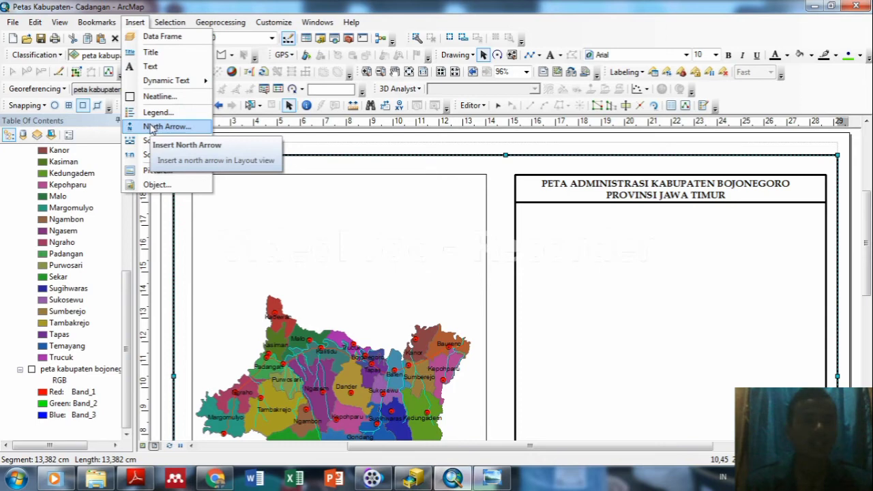
Insert an ESRI North 7 compass-rose north arrow and centre it beneath the title.
click(164, 127)
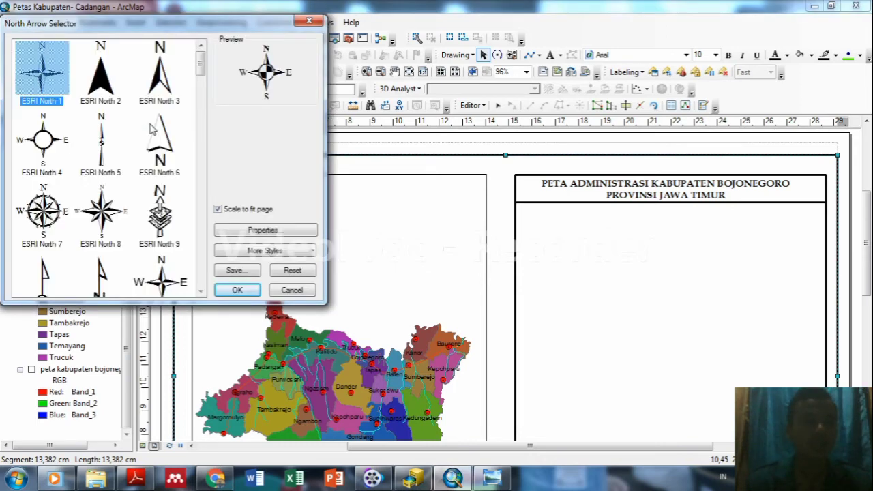
drag(201, 63, 203, 66)
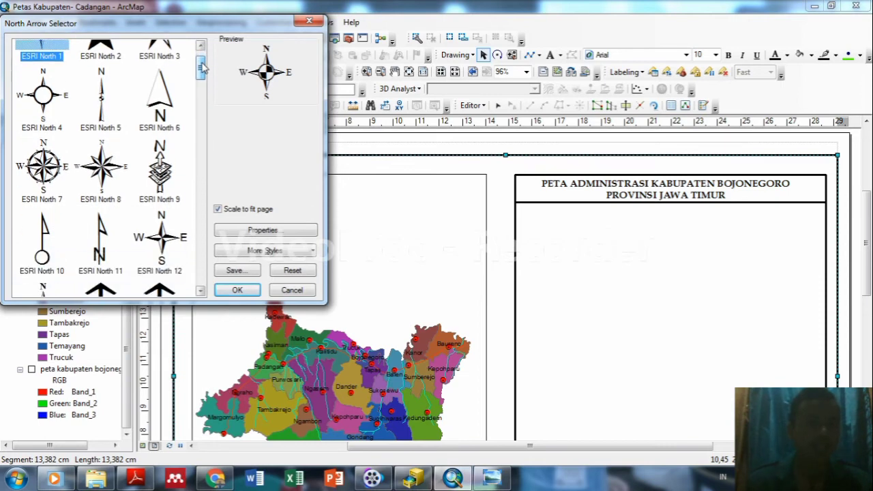
click(43, 177)
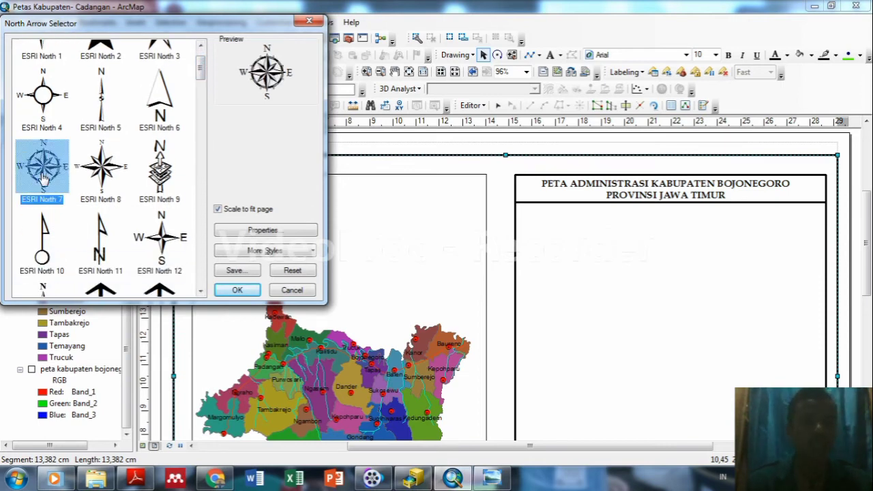
click(236, 291)
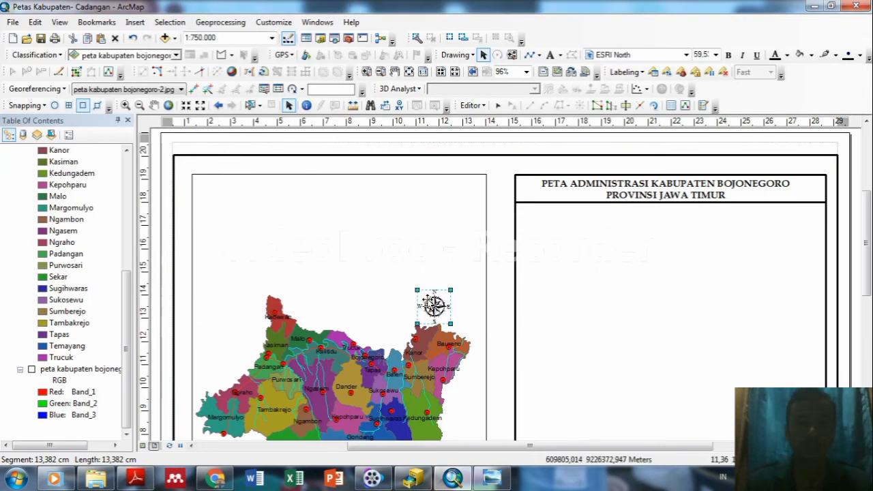
drag(433, 306, 657, 250)
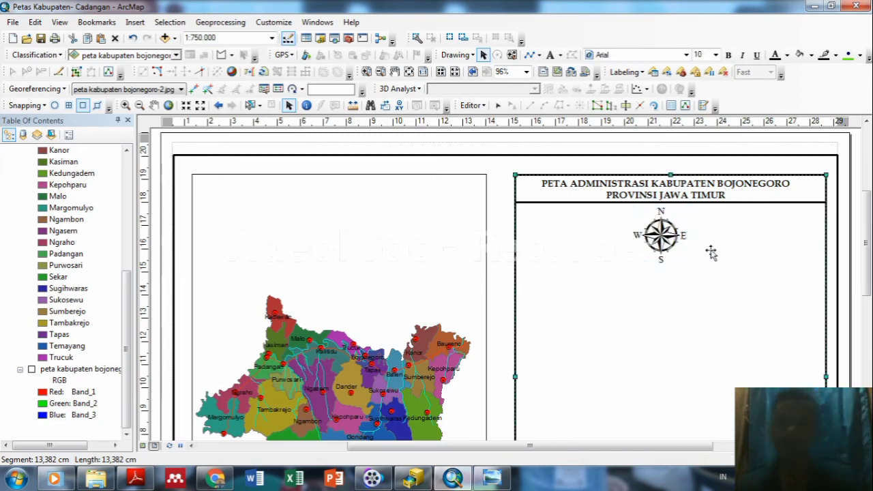
click(660, 244)
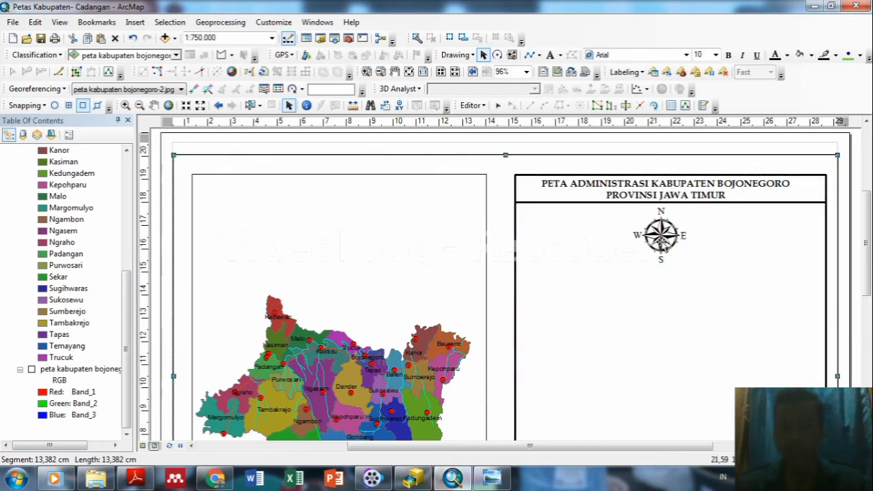
click(660, 244)
key(Left)
key(Up)
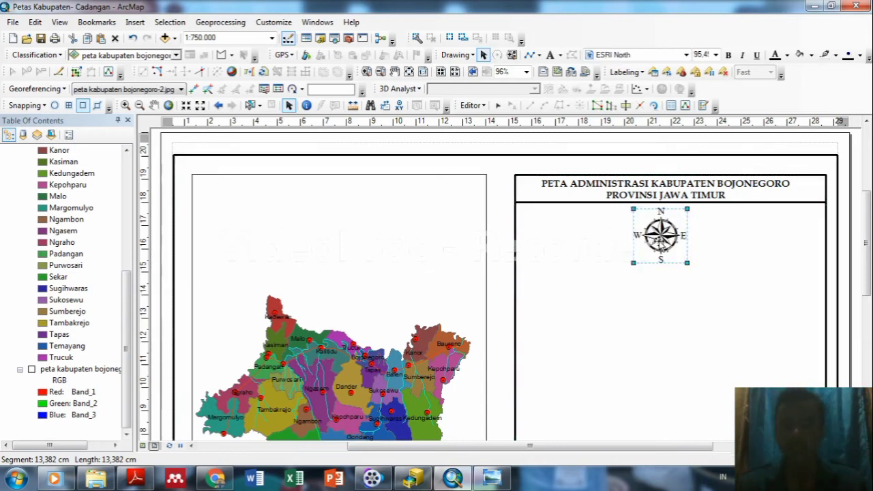
click(703, 245)
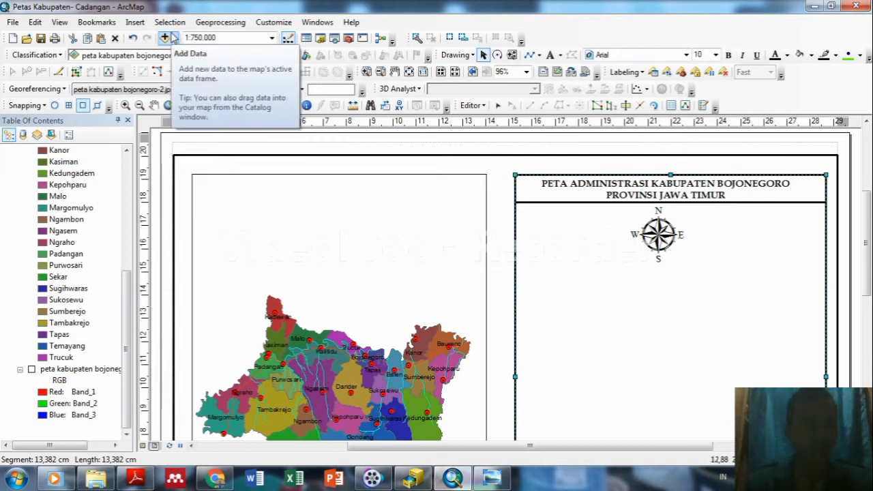
Insert an Alternating Scale Bar 2 and place it below the north arrow.
click(135, 22)
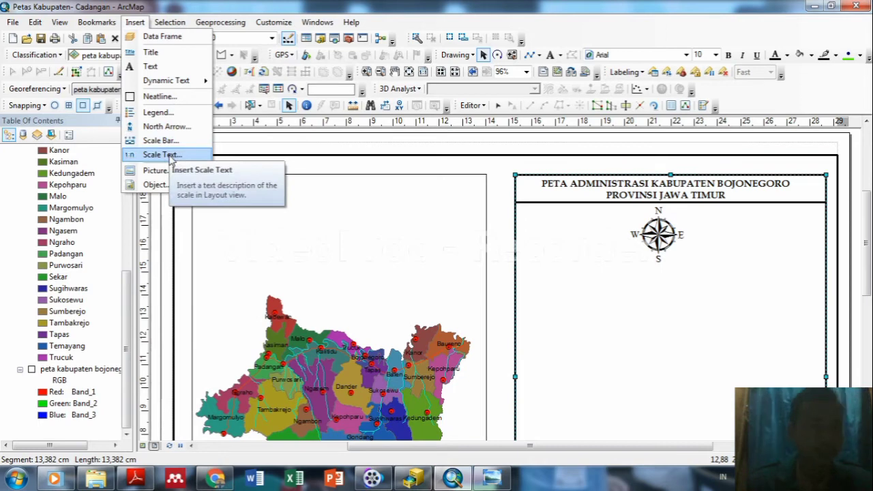
click(161, 140)
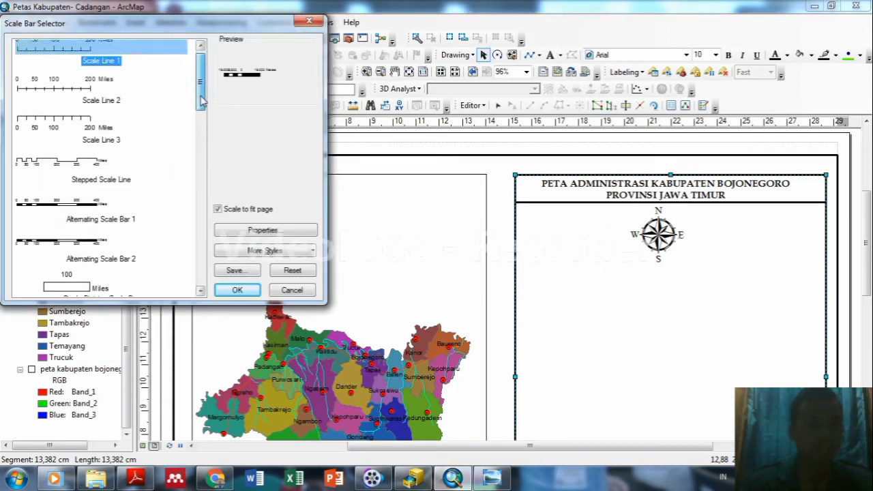
drag(201, 101, 201, 105)
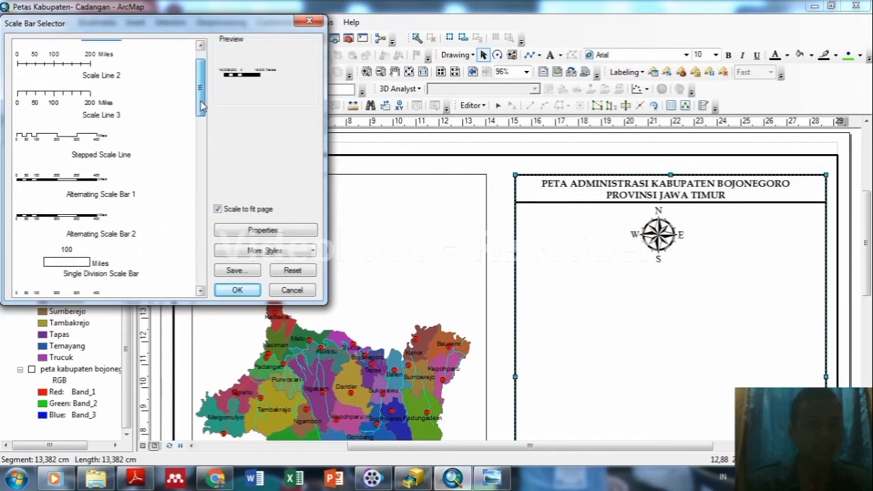
click(92, 222)
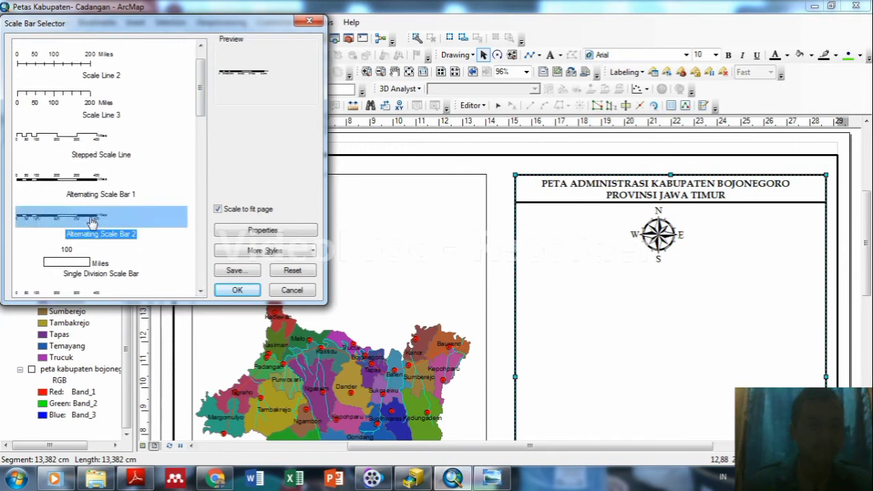
click(237, 291)
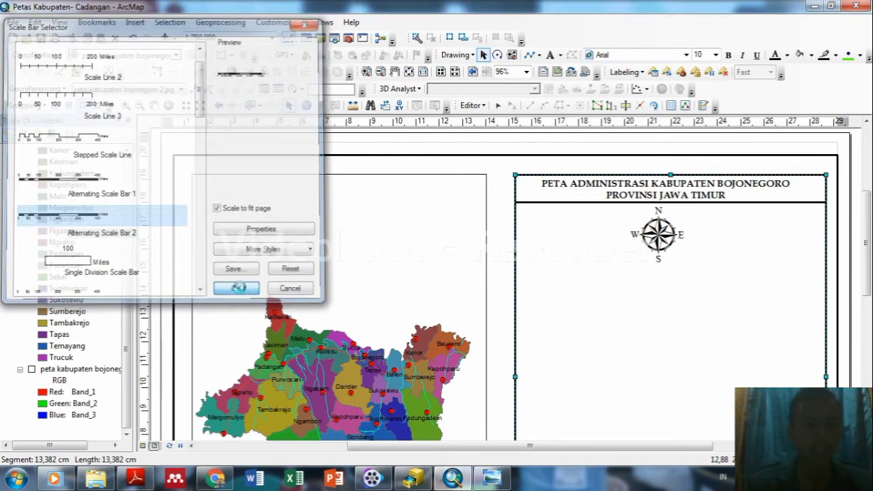
drag(483, 288, 673, 292)
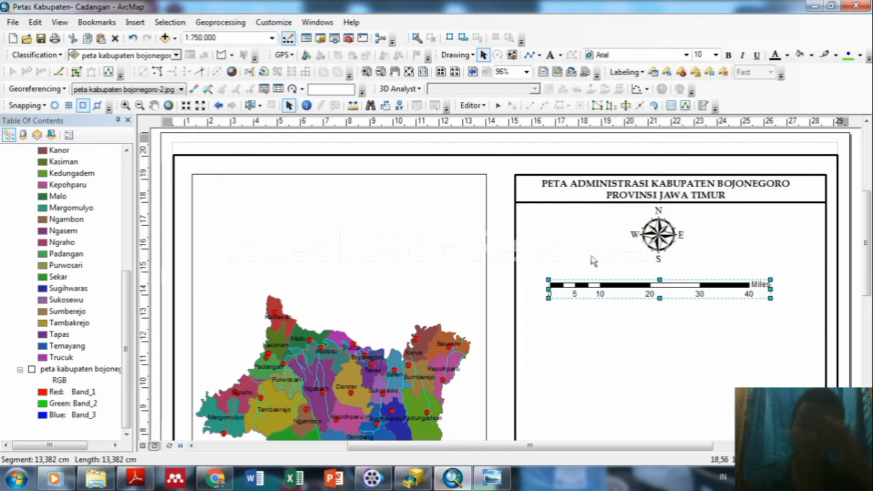
click(135, 22)
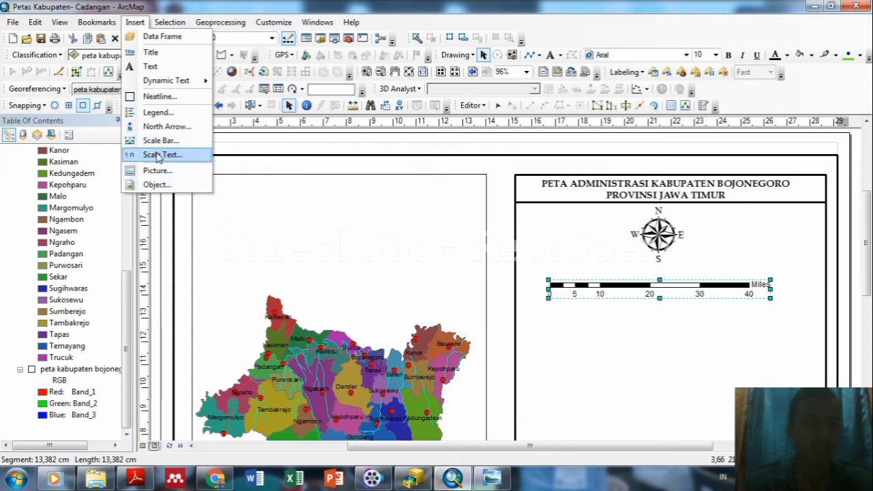
click(156, 155)
click(169, 59)
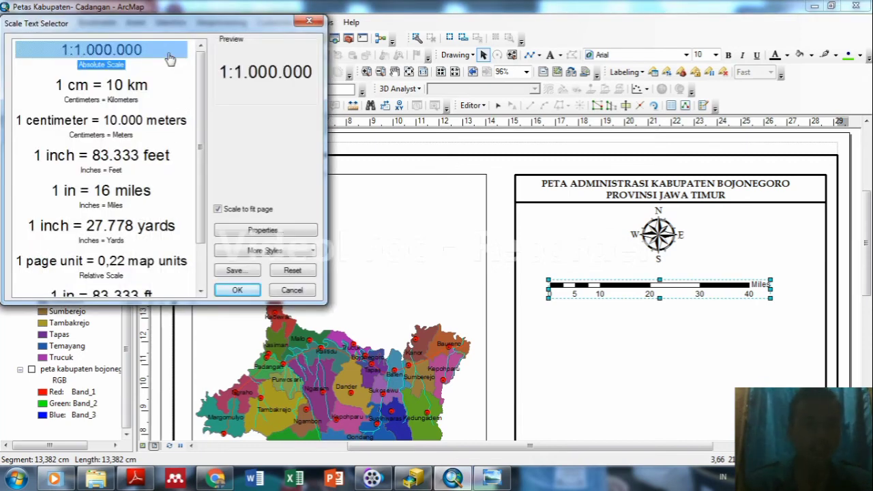
click(235, 291)
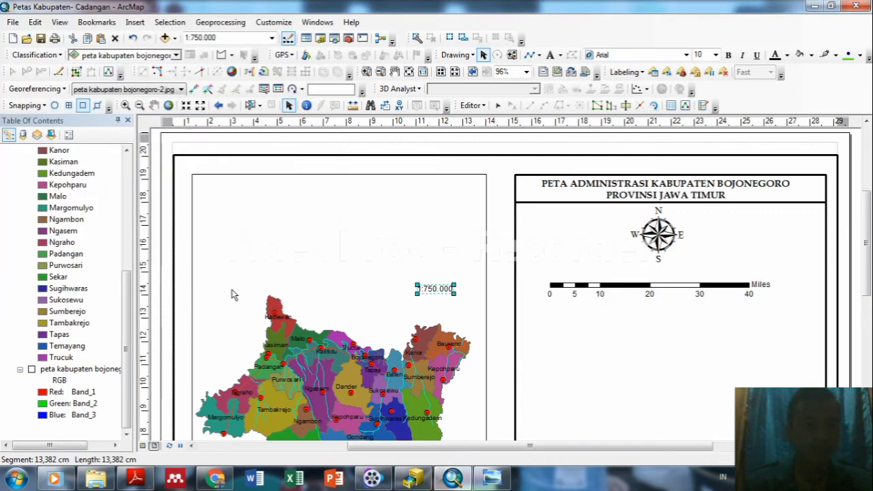
drag(428, 289, 649, 276)
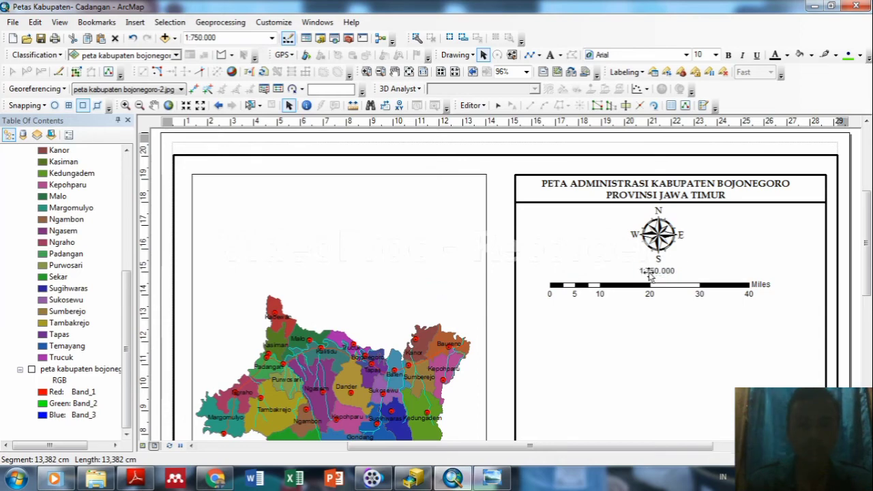
click(665, 287)
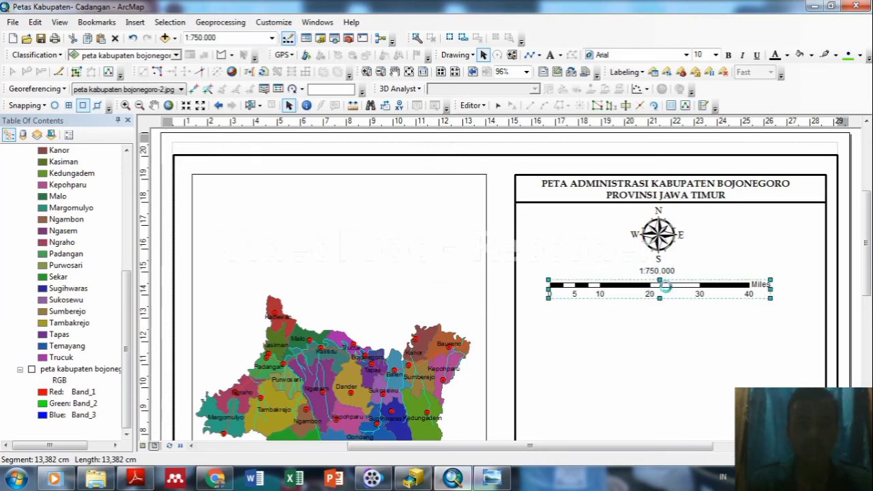
double_click(665, 287)
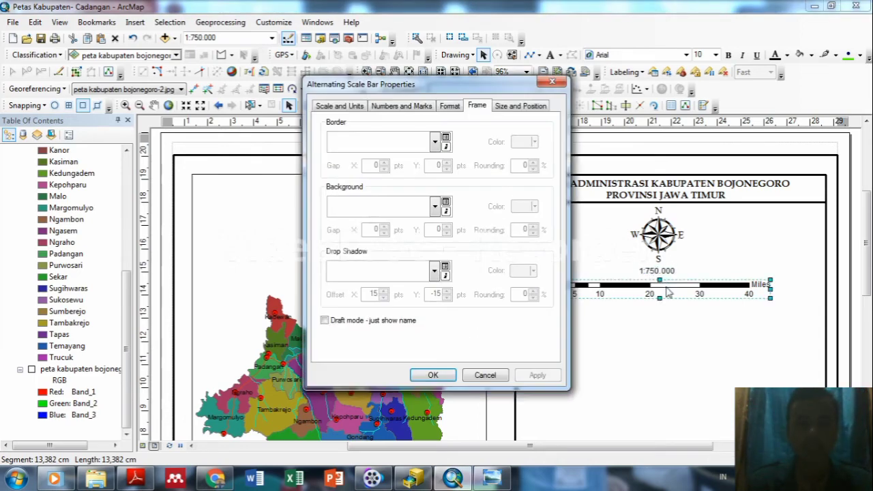
click(549, 83)
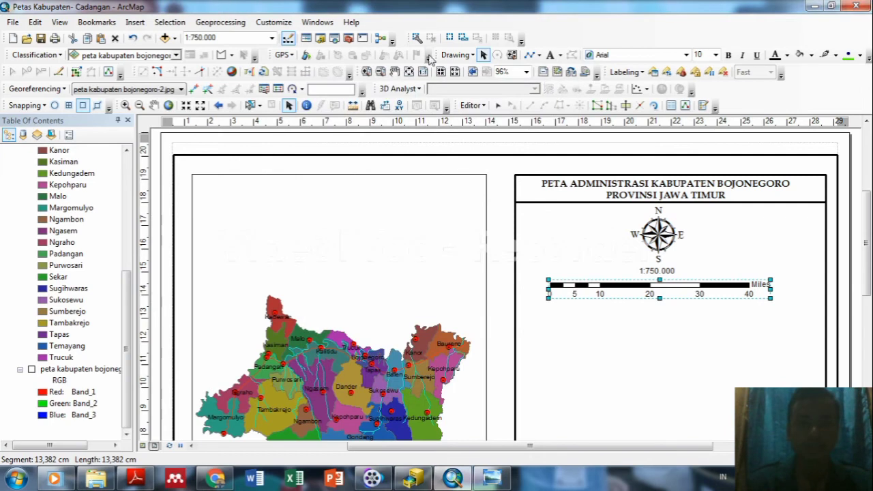
click(137, 23)
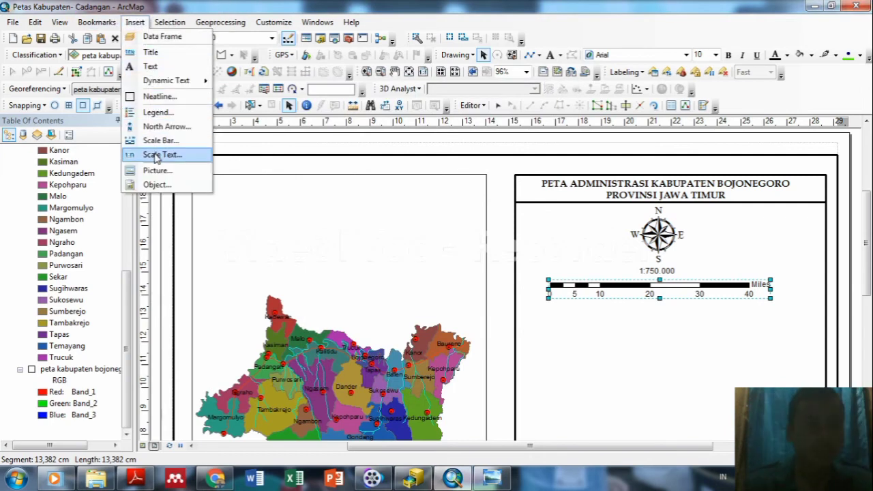
click(156, 155)
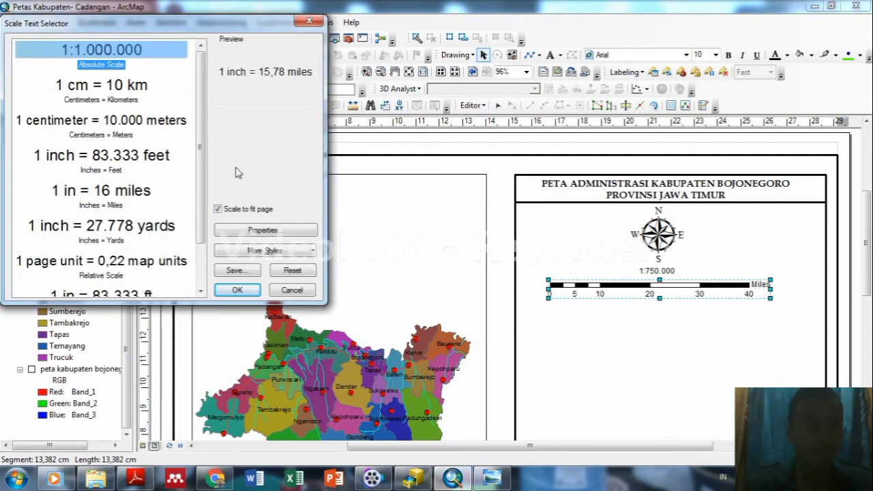
click(255, 232)
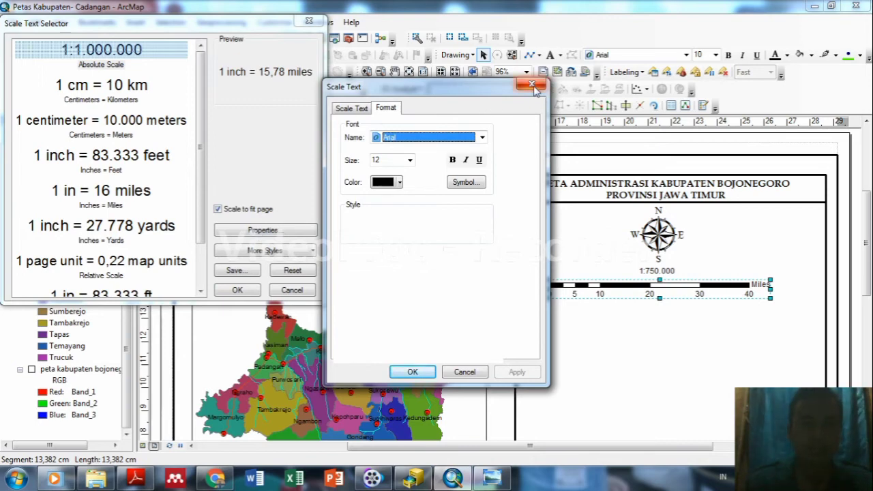
click(533, 86)
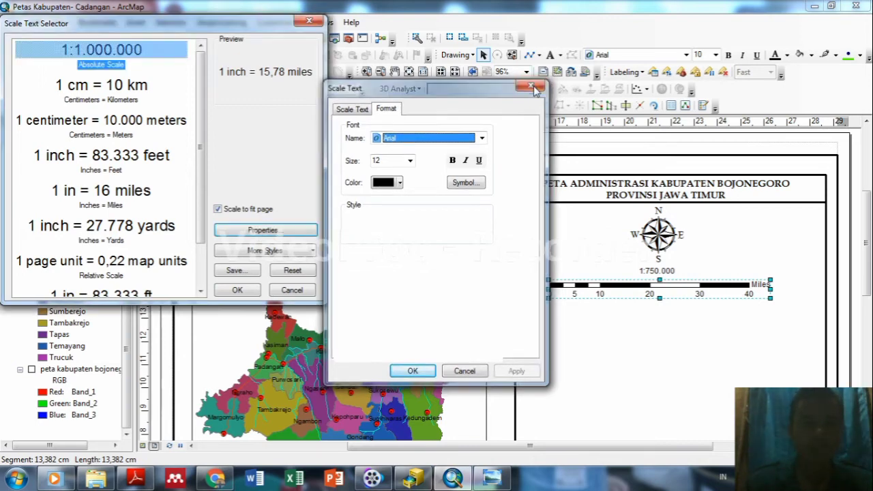
click(309, 21)
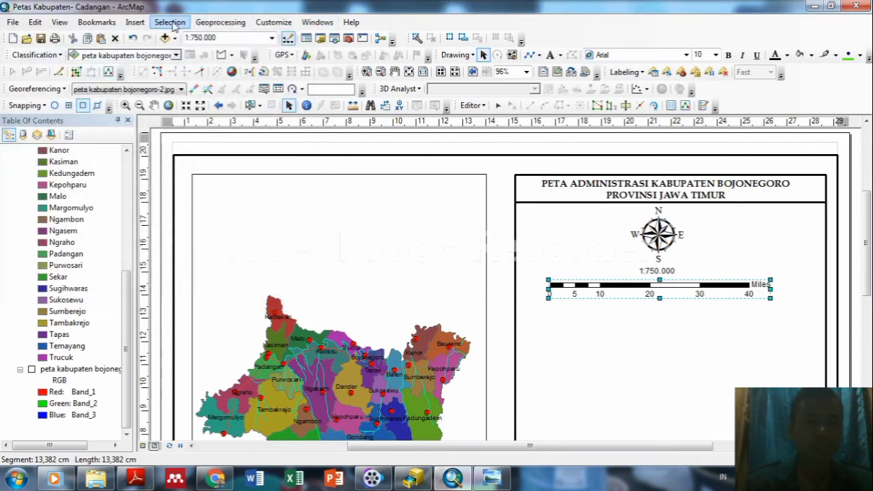
click(135, 22)
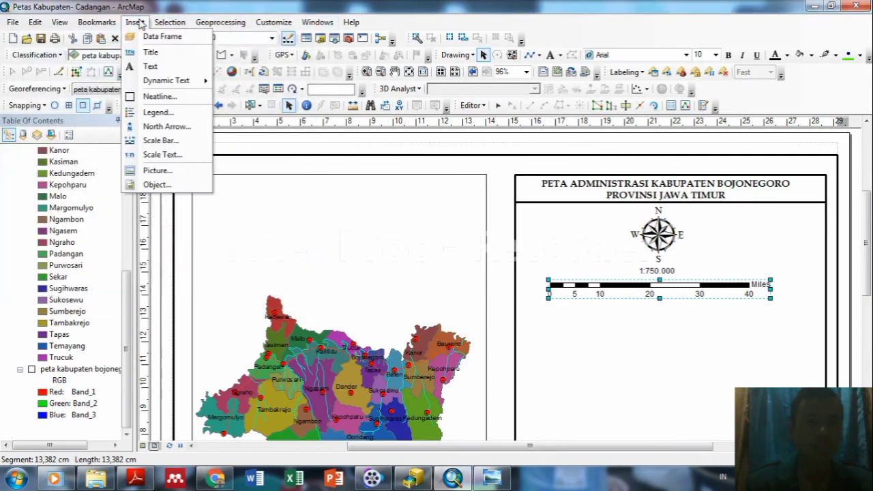
click(627, 290)
Set the scale bar to Meters with the units label above centre, then shift the panel frame right.
right_click(626, 288)
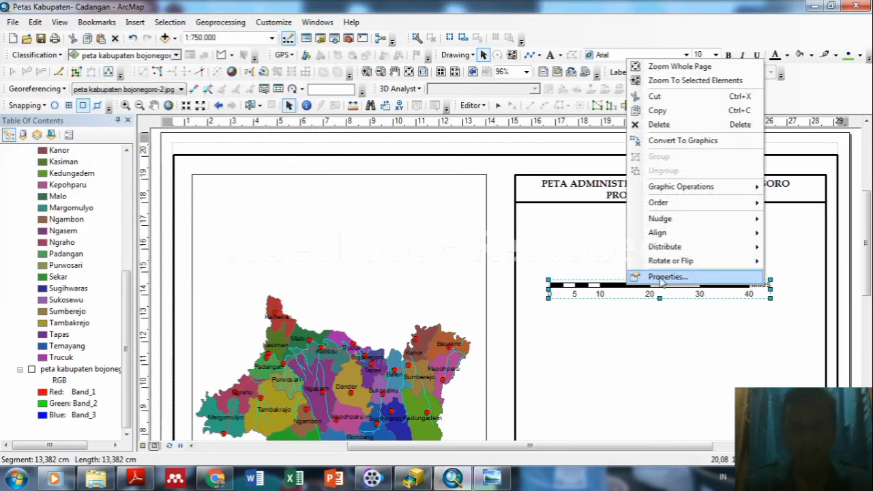
click(660, 278)
click(359, 107)
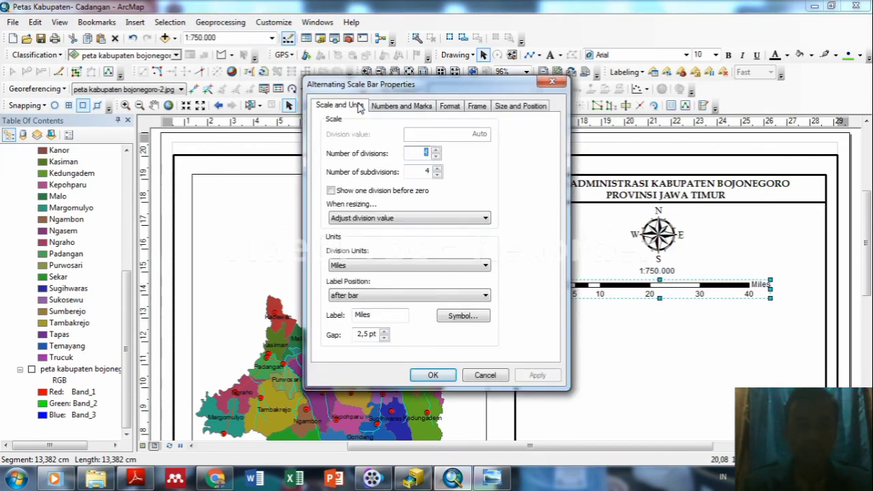
click(485, 266)
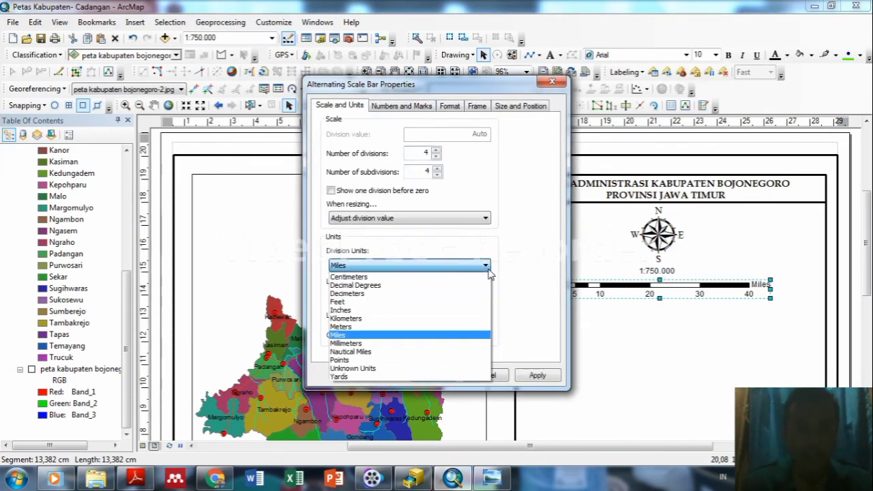
click(366, 328)
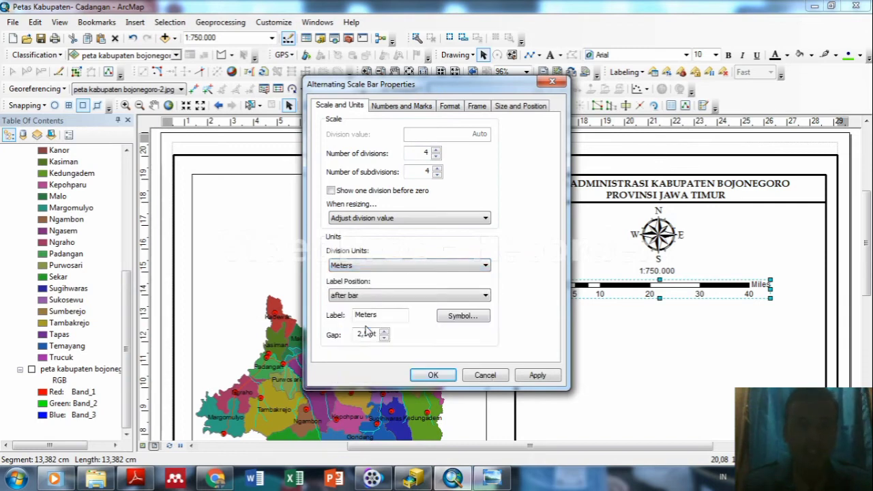
click(465, 296)
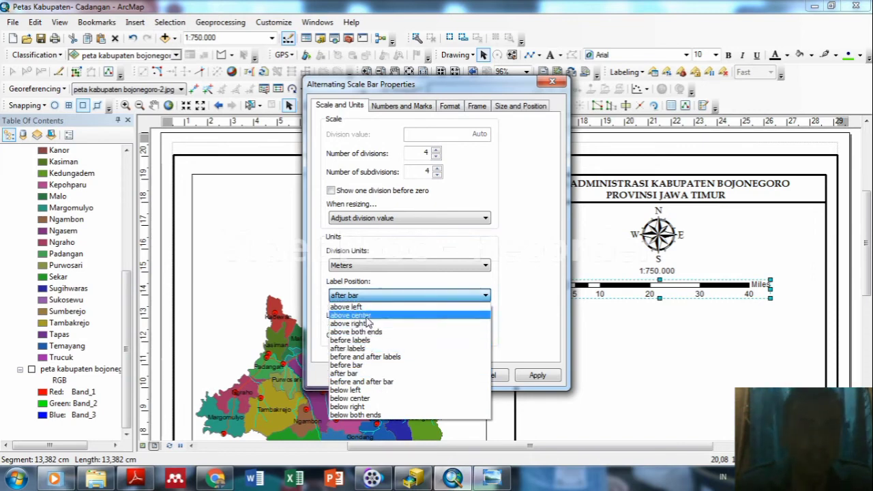
click(367, 317)
click(537, 376)
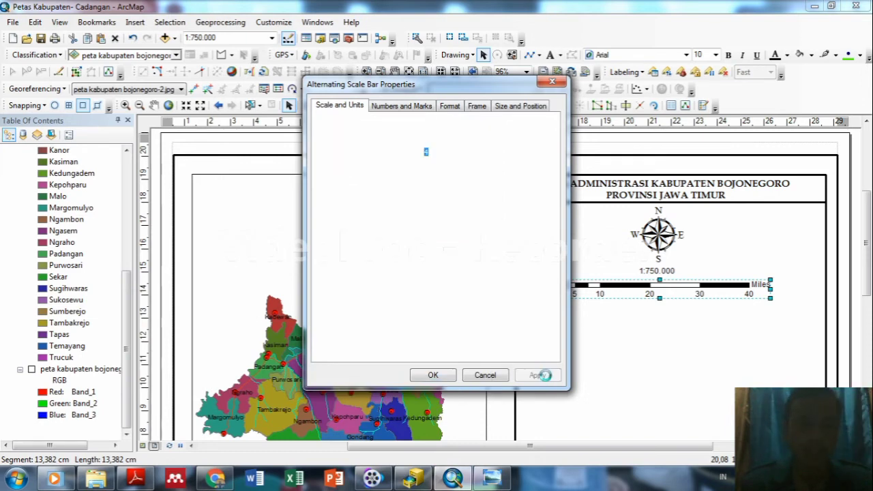
click(439, 376)
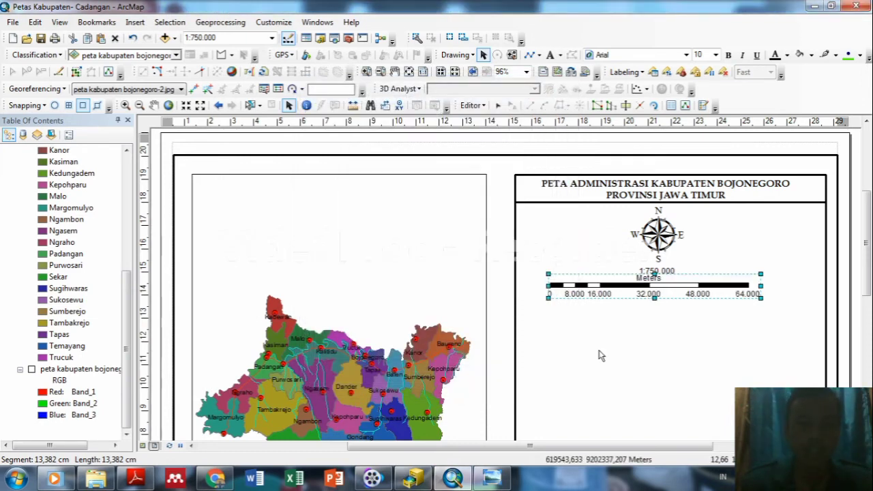
click(697, 321)
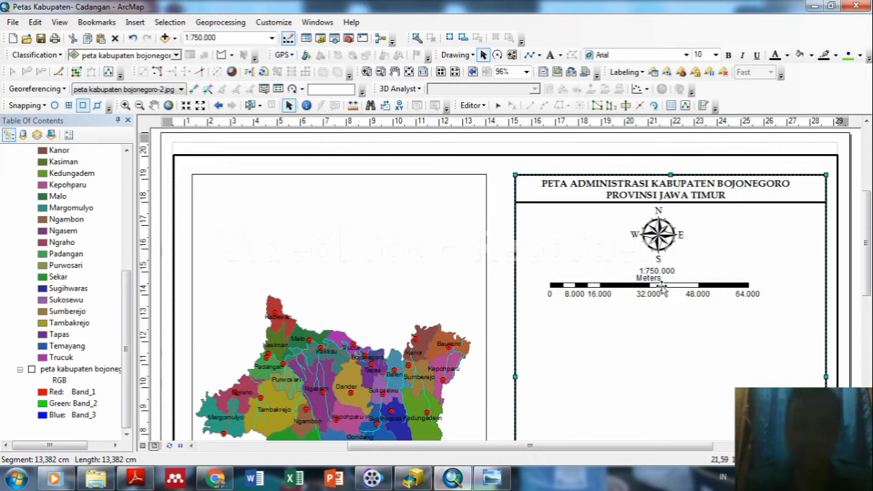
drag(660, 287, 675, 285)
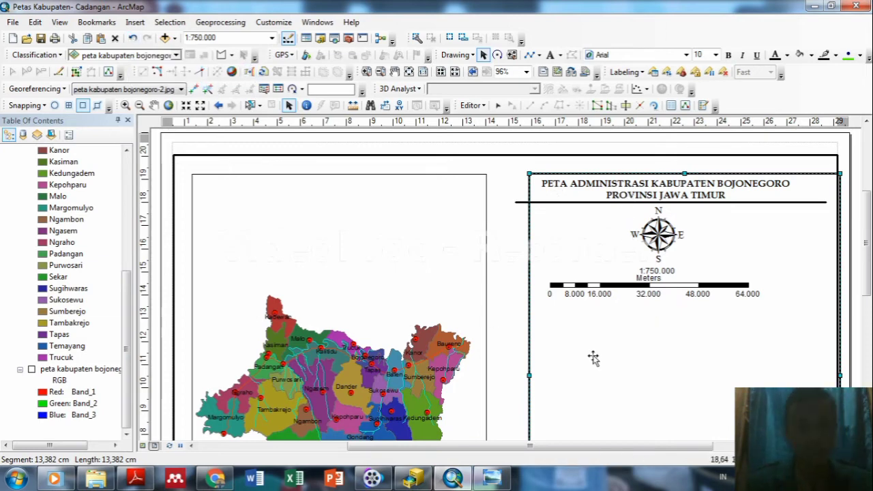
Undo the frame shift, then reposition and stretch the scale bar to read 0–80.000.
key(ctrl+z)
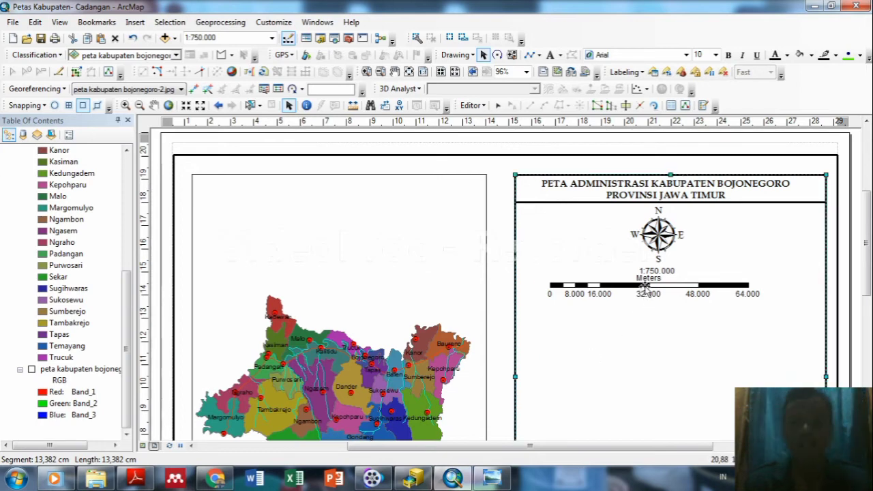
click(645, 288)
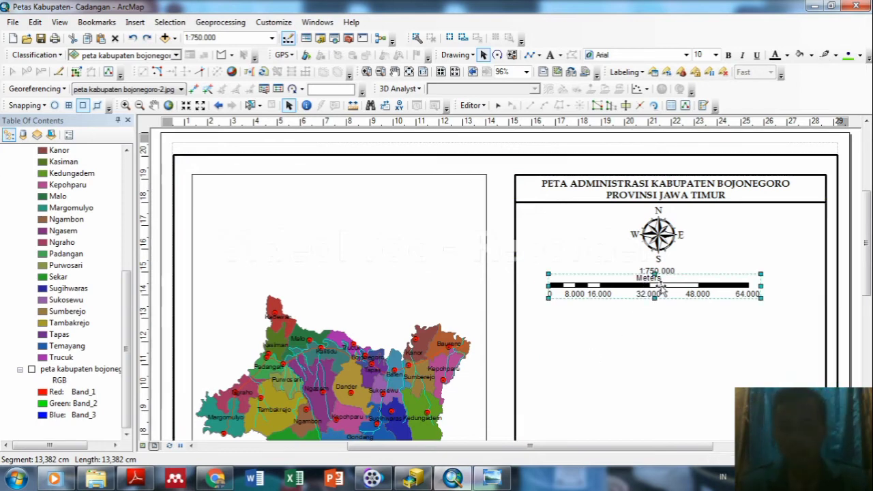
drag(649, 288, 662, 286)
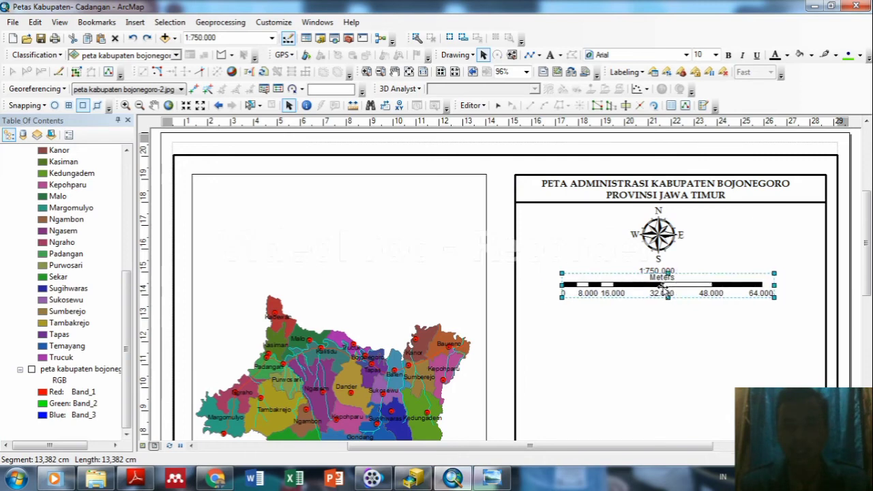
click(727, 252)
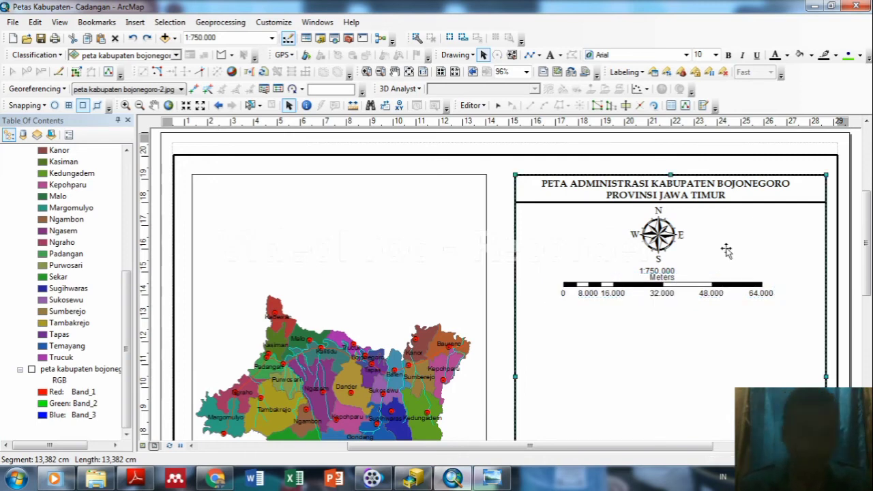
click(666, 285)
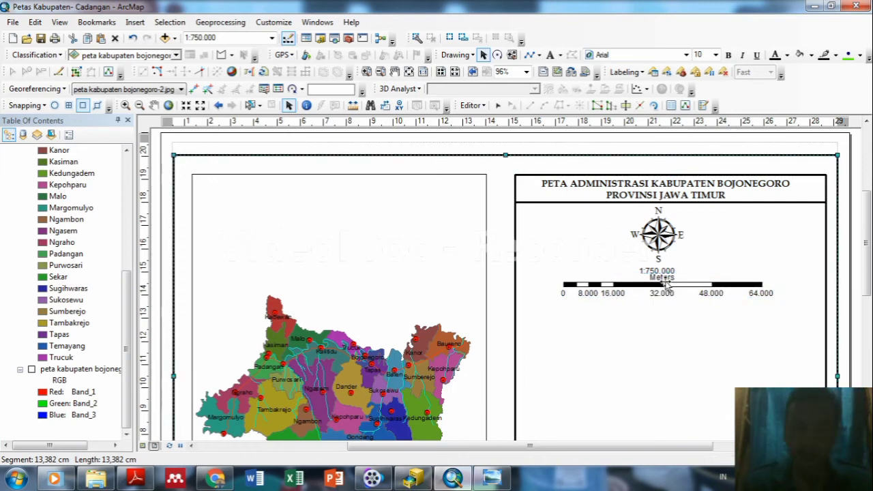
click(664, 284)
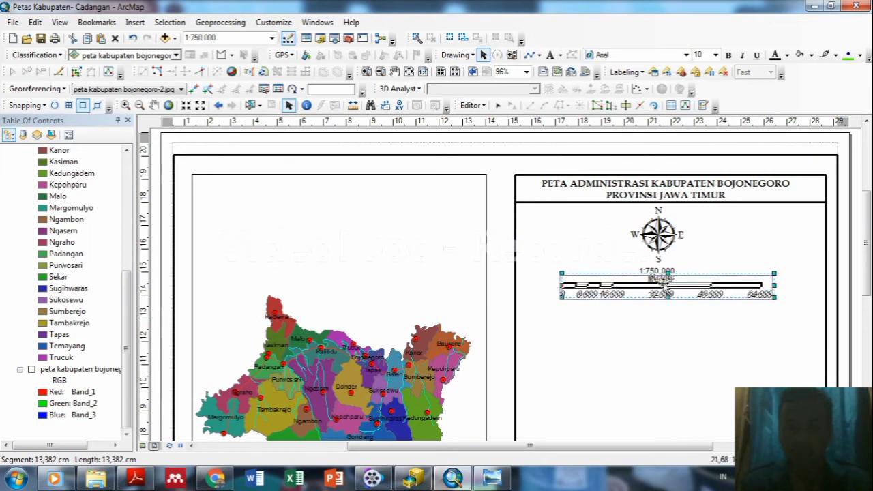
drag(663, 285, 661, 289)
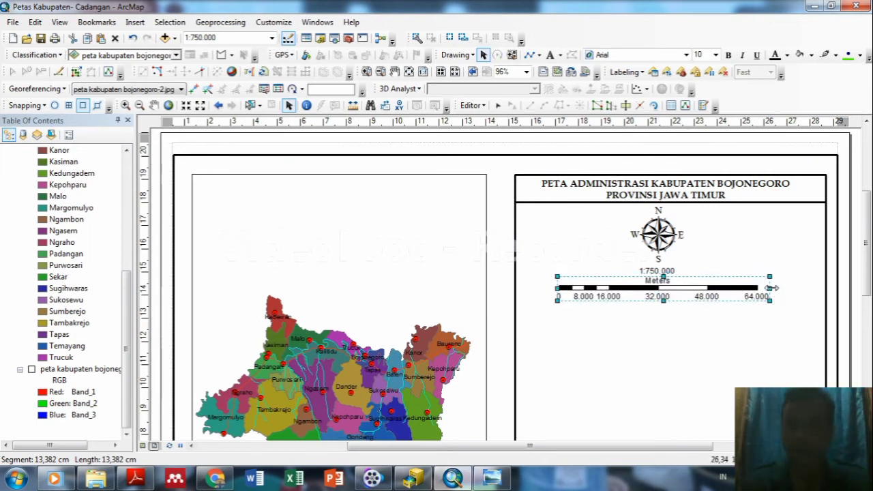
drag(769, 287, 811, 288)
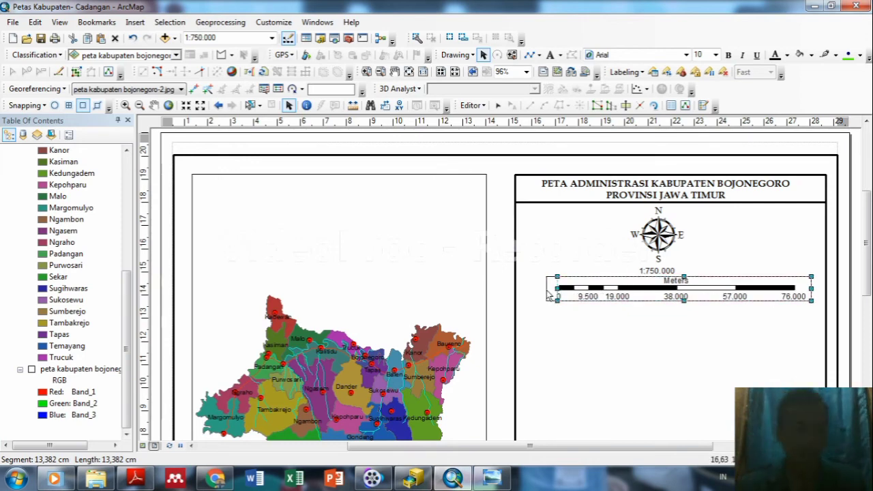
drag(549, 293, 540, 293)
Trim the scale bar's left end so it sits centred under the 1:750.000 scale text.
click(645, 335)
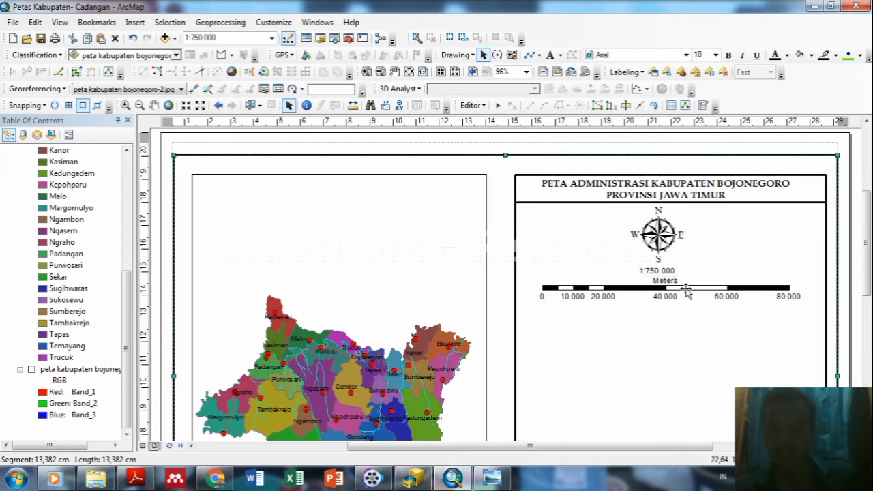
click(686, 290)
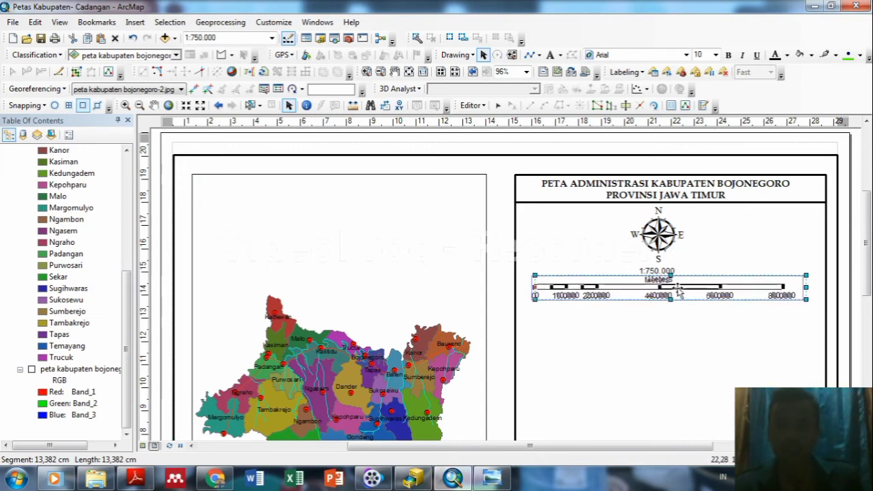
click(729, 246)
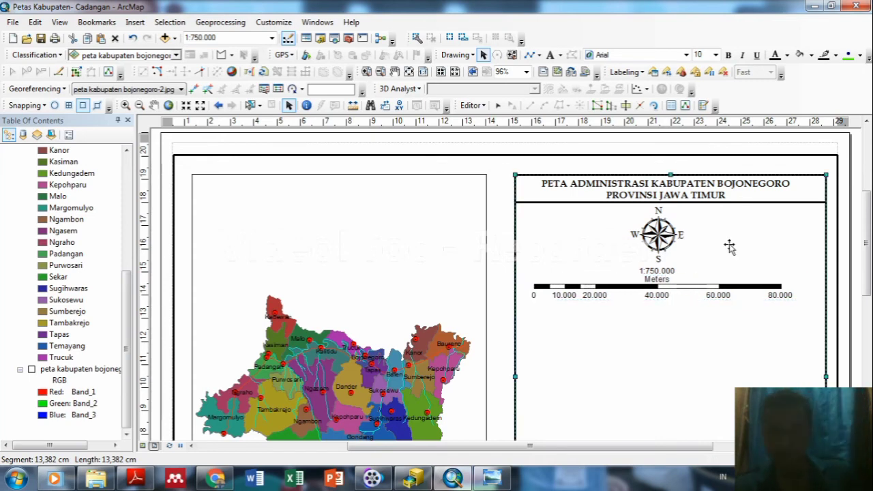
click(682, 292)
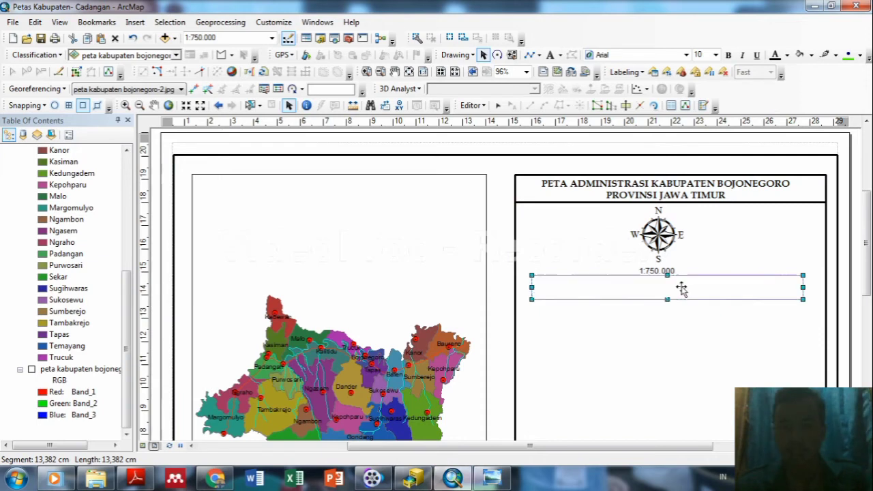
click(736, 226)
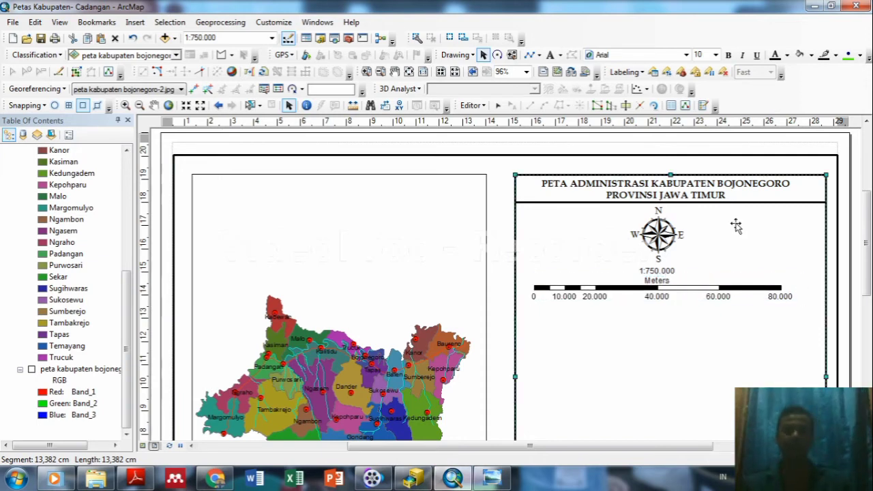
click(568, 295)
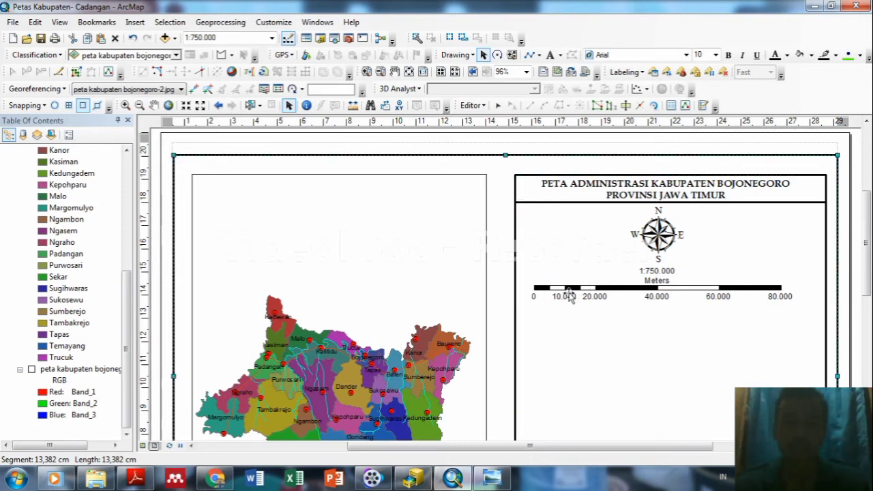
click(562, 295)
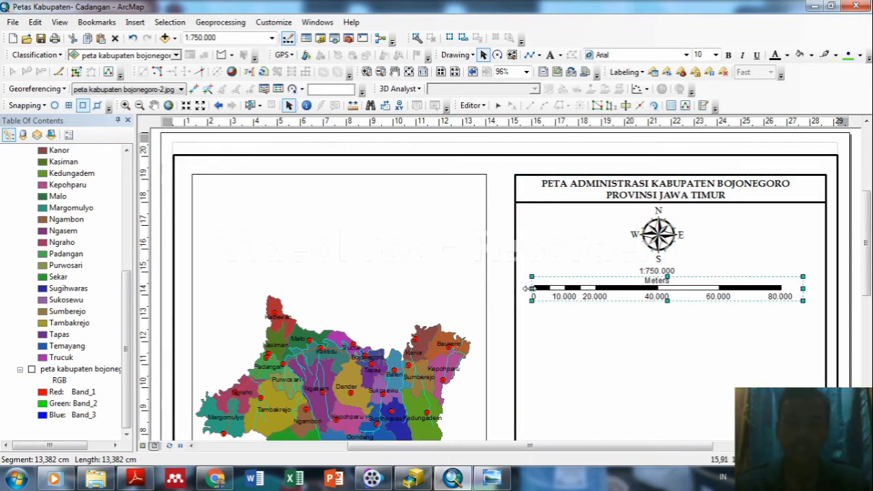
drag(529, 288, 533, 289)
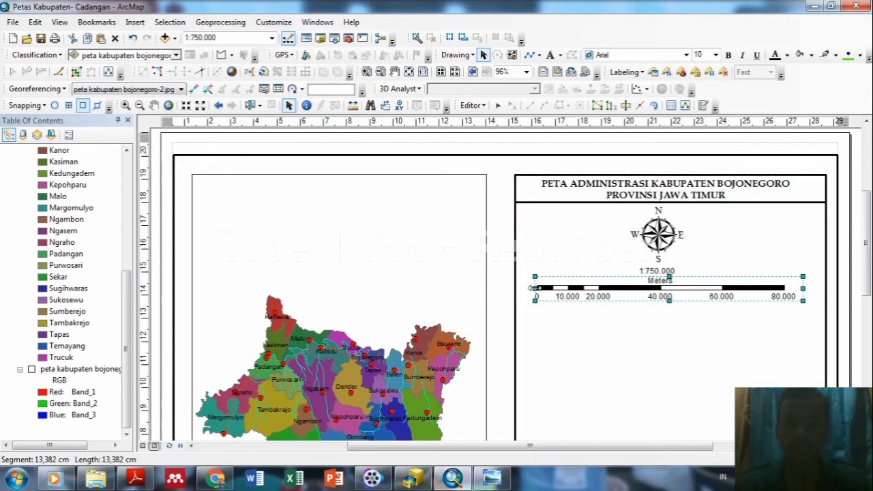
click(759, 248)
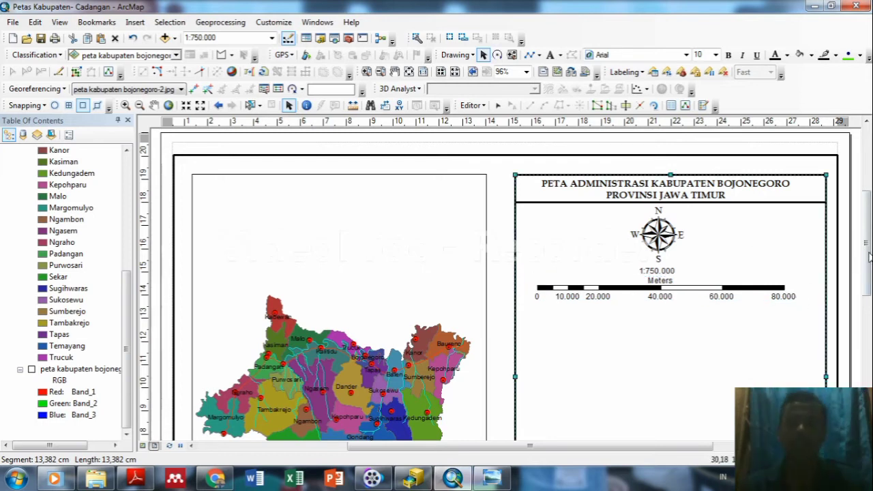
drag(868, 261, 868, 271)
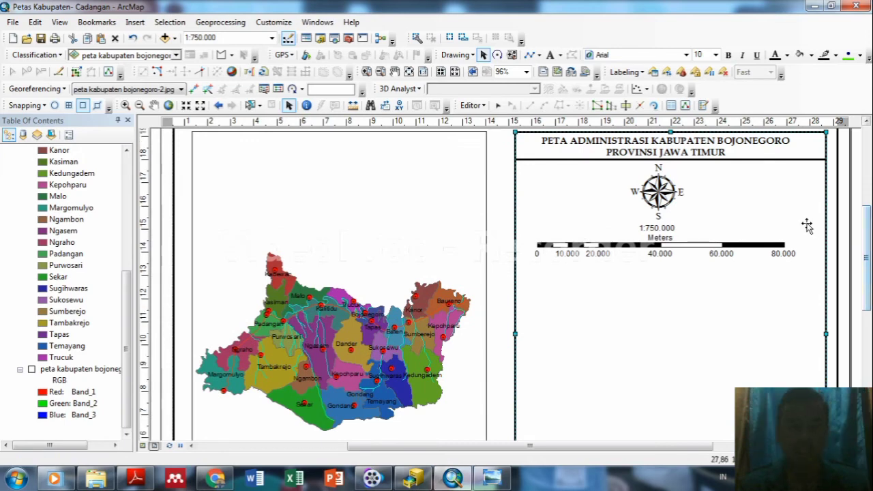
Copy the title's underline and paste a duplicate onto the layout.
click(729, 166)
click(730, 159)
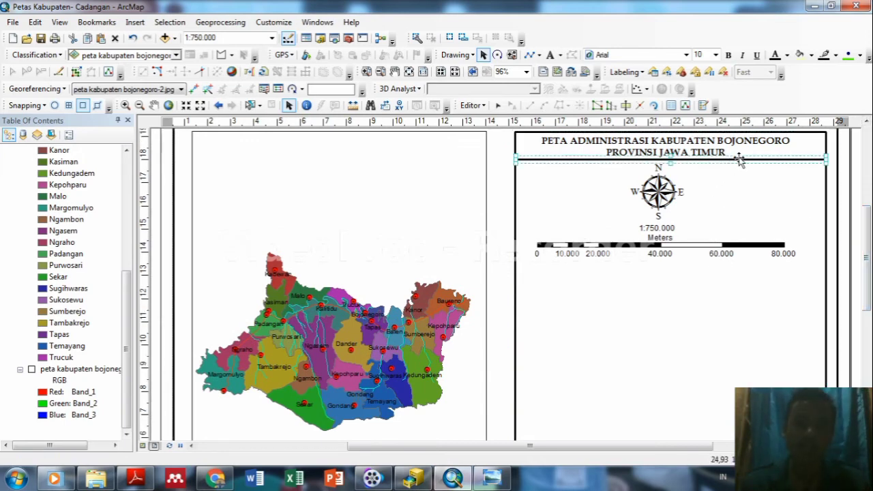
right_click(735, 160)
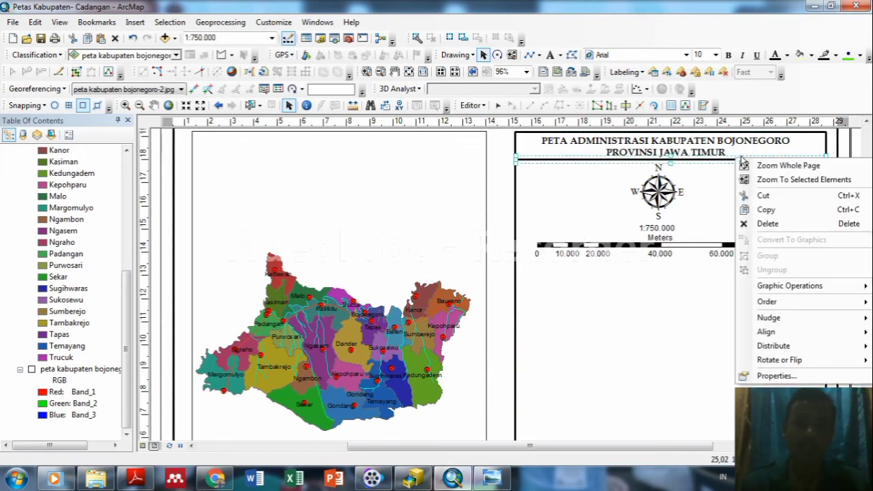
click(766, 212)
click(578, 307)
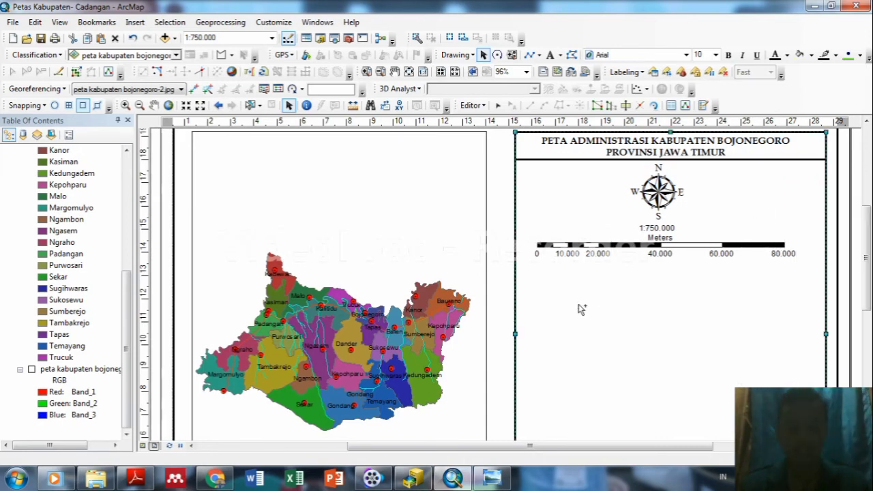
key(ctrl+v)
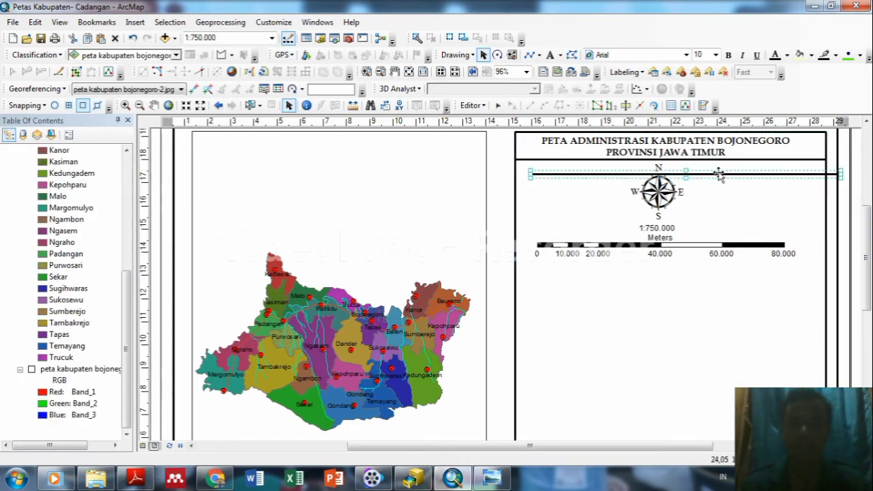
Place the copied line beneath the scale bar, aligned with the right panel.
drag(719, 175, 703, 264)
click(702, 306)
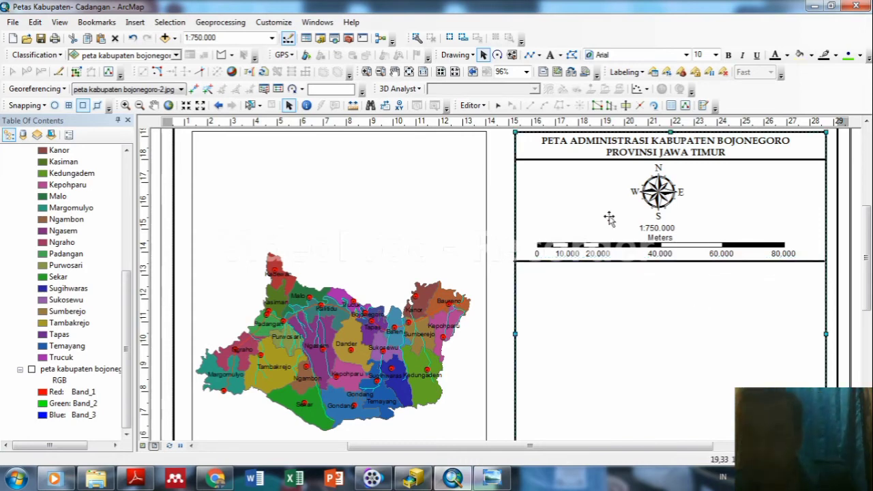
click(628, 264)
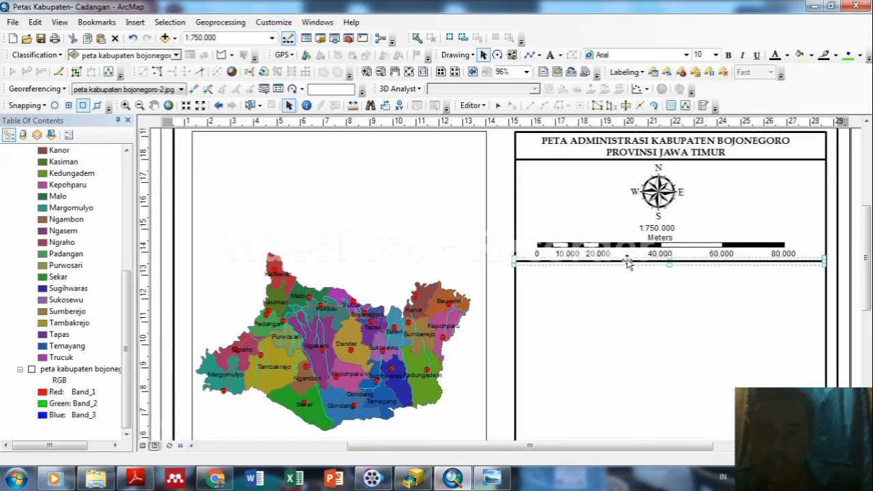
key(Right)
key(Right)
key(Right)
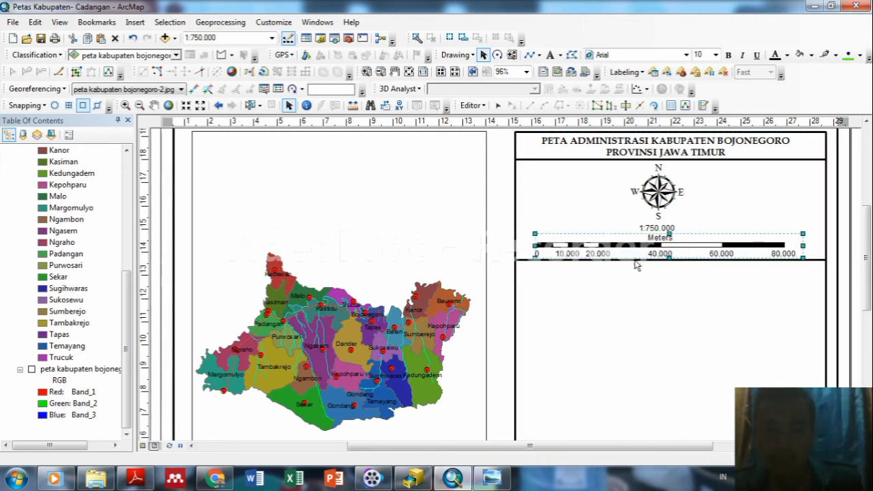
click(646, 284)
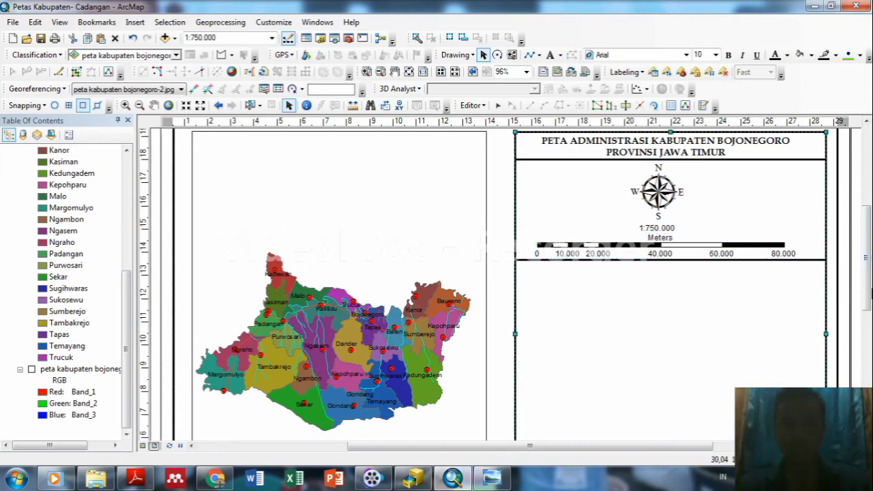
mouse_move(871, 290)
mouse_down()
mouse_move(868, 351)
mouse_move(869, 283)
mouse_up()
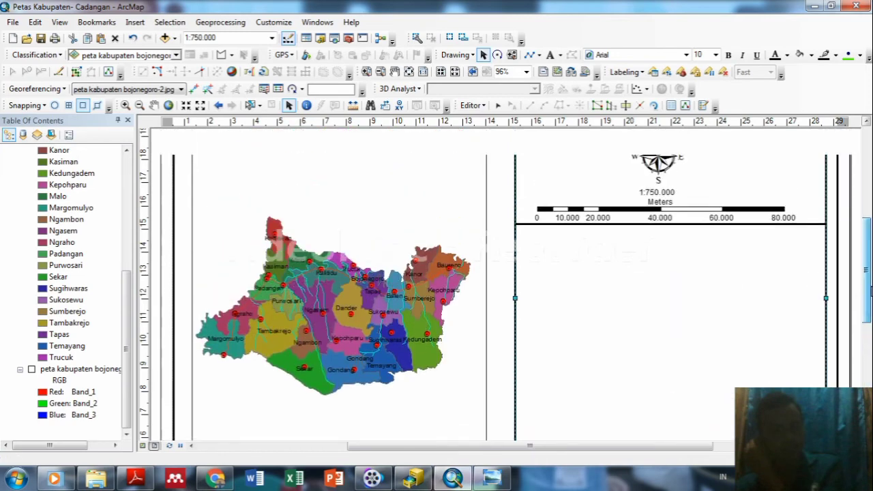
Insert a legend of all four layers titled LEGENDA, keeping default frame, patch and spacing settings.
click(136, 23)
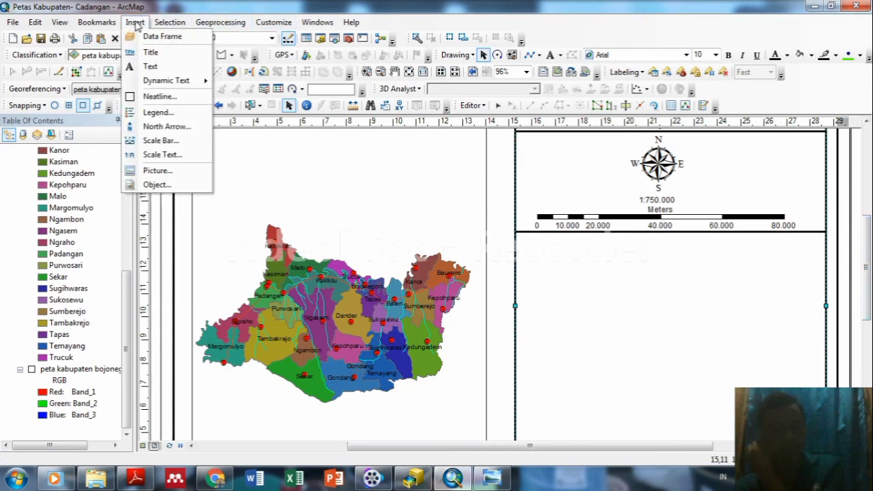
click(156, 111)
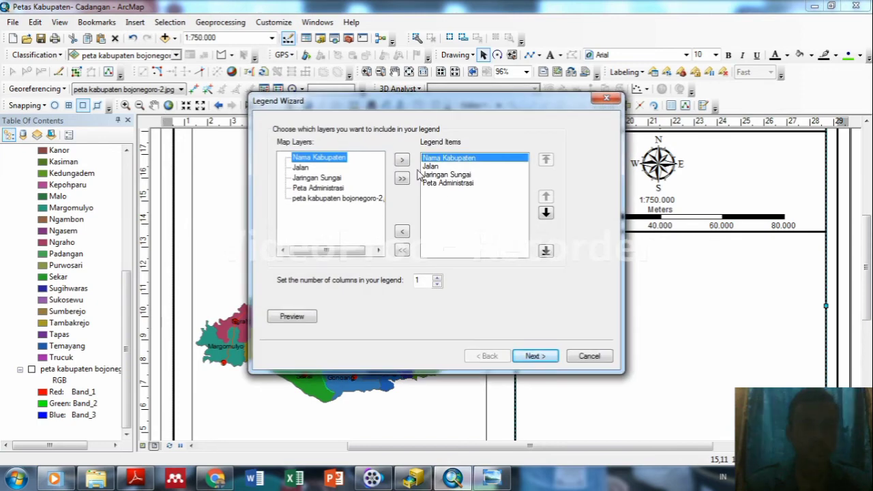
click(533, 356)
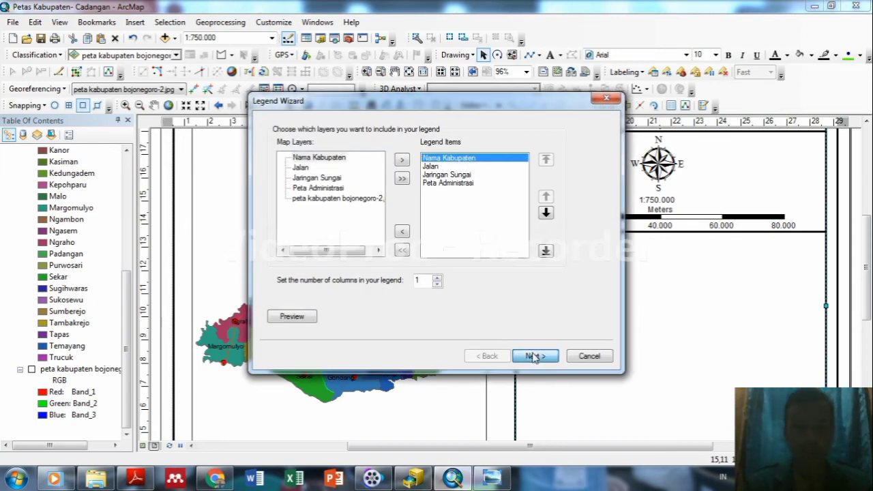
click(533, 356)
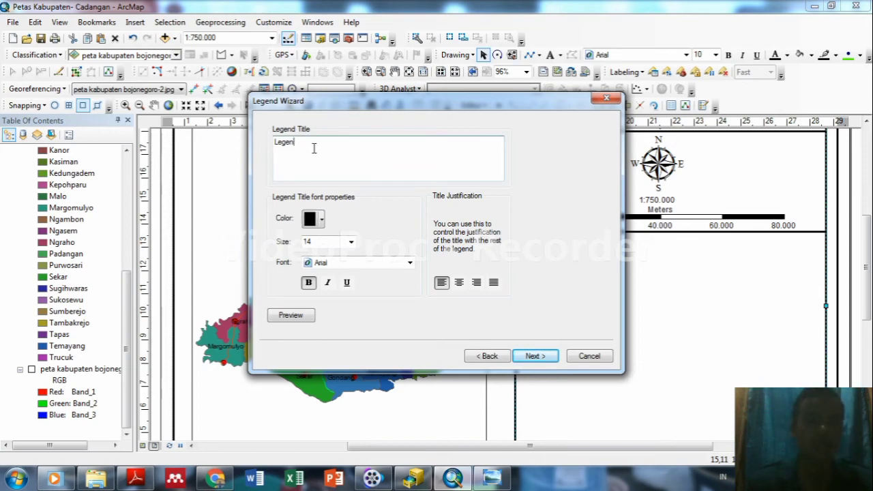
key(BackSpace)
key(BackSpace)
key(BackSpace)
key(BackSpace)
text(lege)
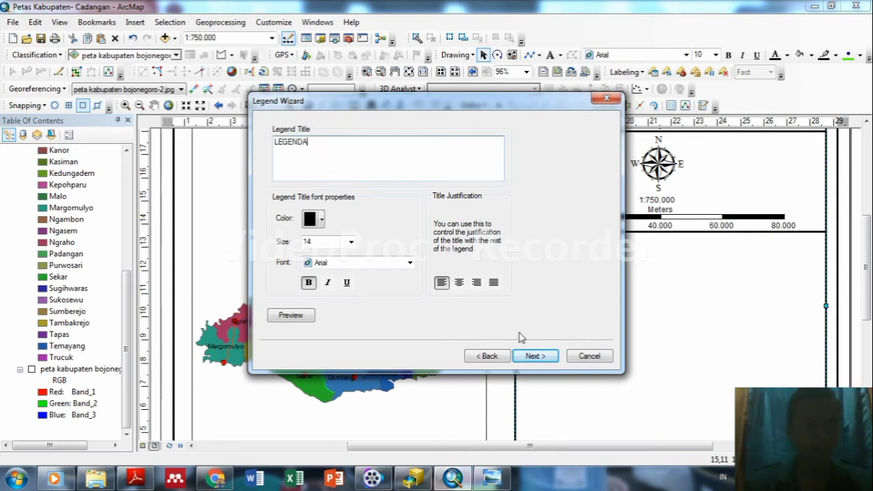
click(535, 356)
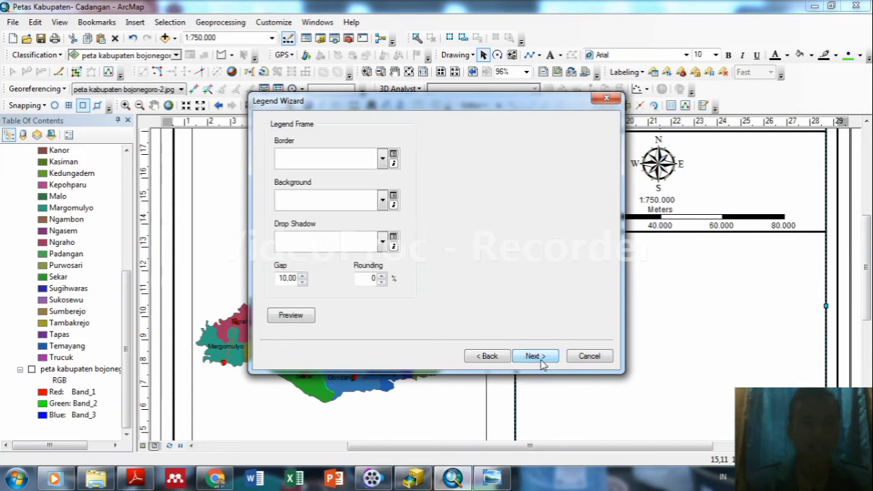
click(542, 364)
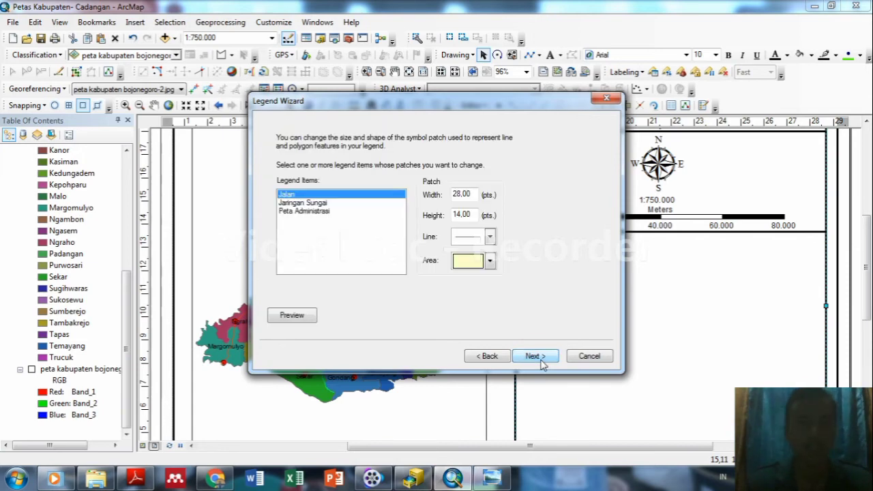
click(536, 356)
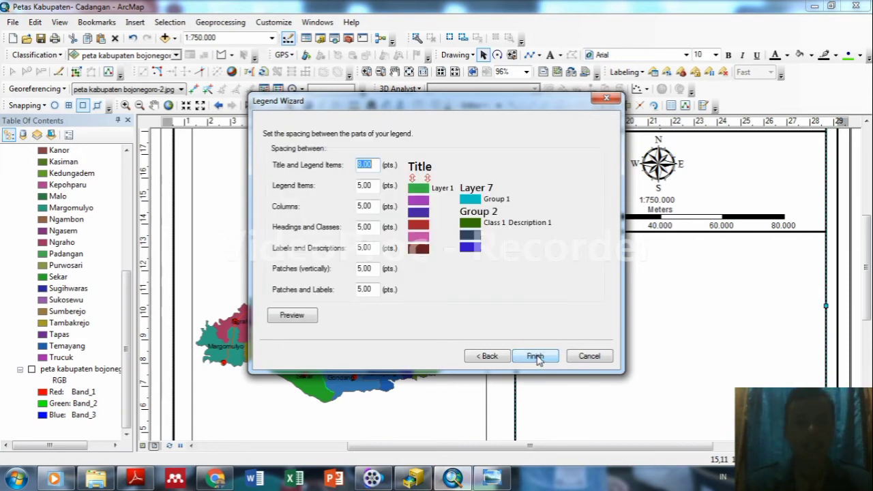
click(536, 356)
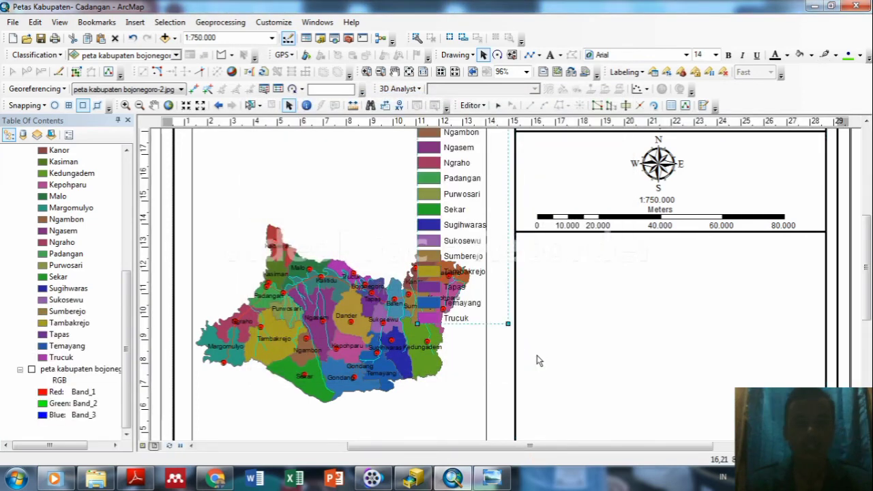
Move the LEGENDA legend into the empty lower right panel below the divider line.
scroll(538, 360, up, 1)
scroll(538, 361, up, 1)
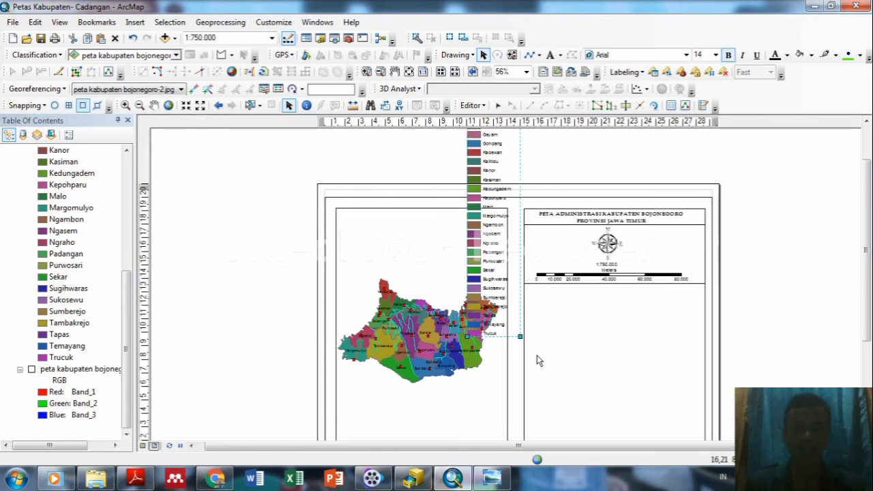
scroll(538, 361, up, 1)
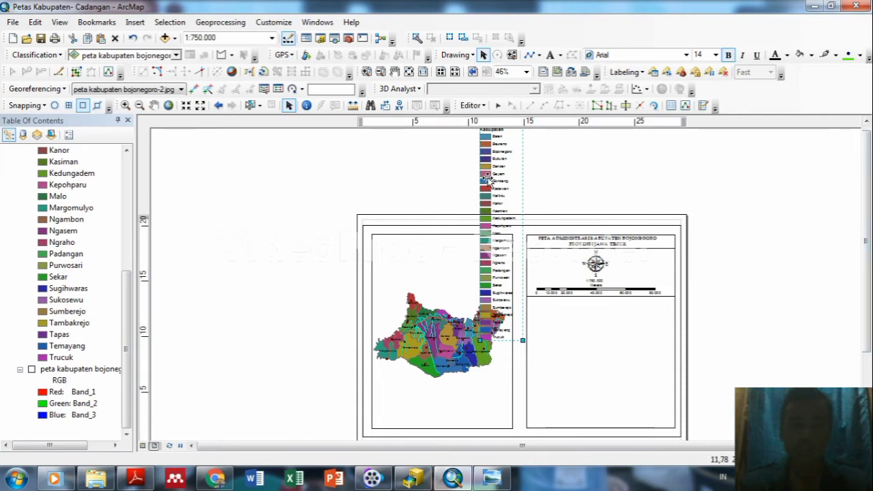
drag(495, 182, 568, 255)
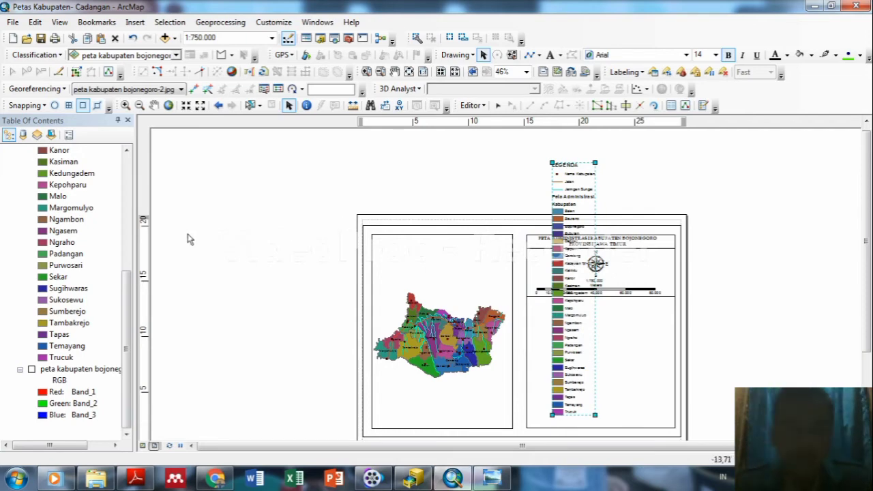
drag(125, 312, 126, 182)
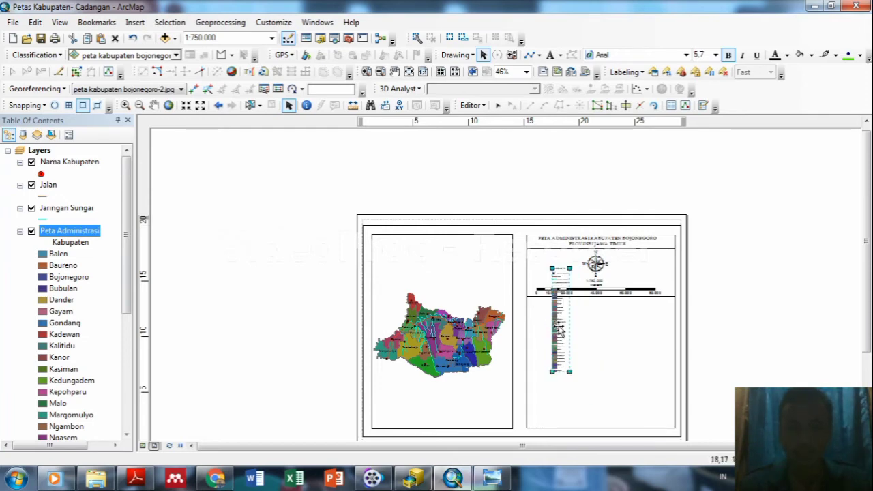
drag(558, 327, 539, 355)
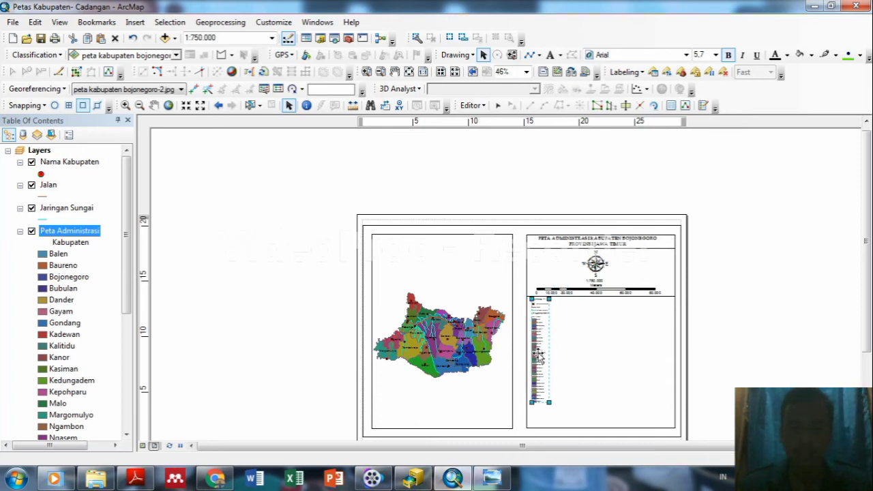
scroll(546, 334, down, 5)
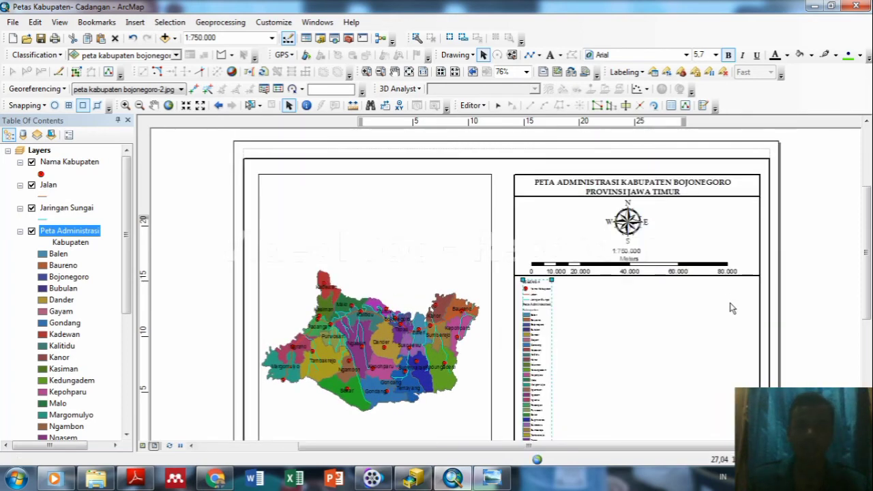
drag(866, 265, 867, 305)
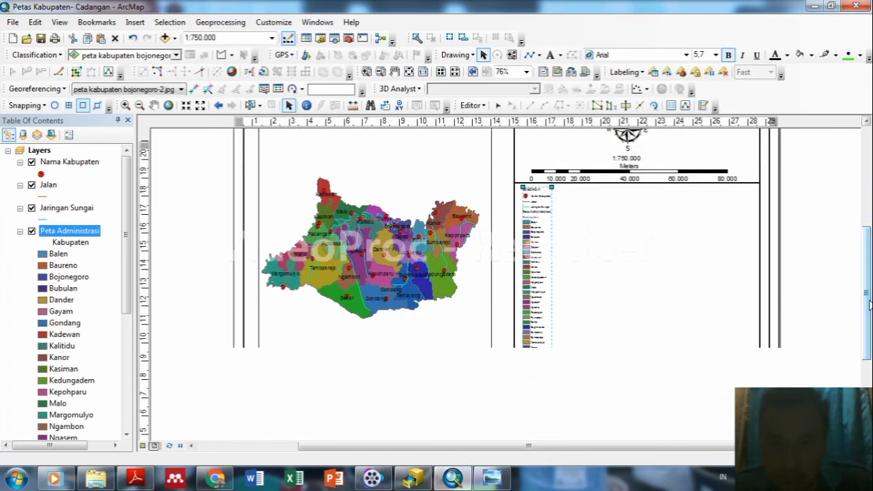
click(539, 283)
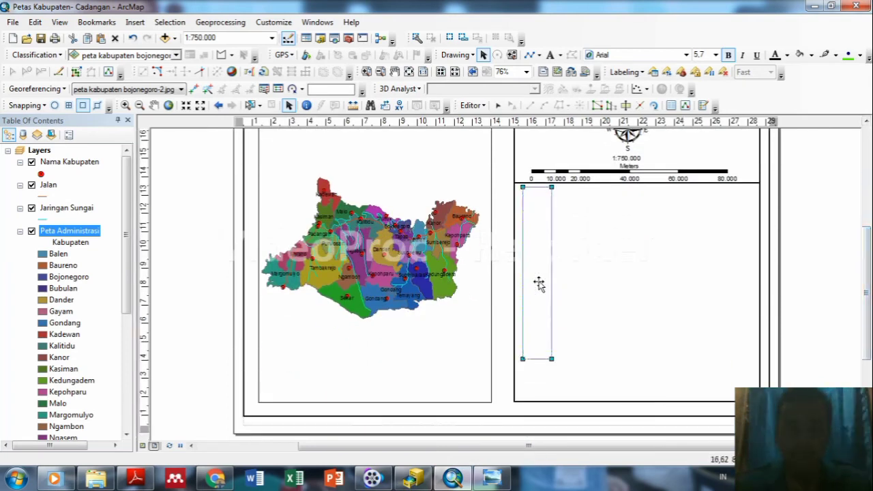
click(536, 258)
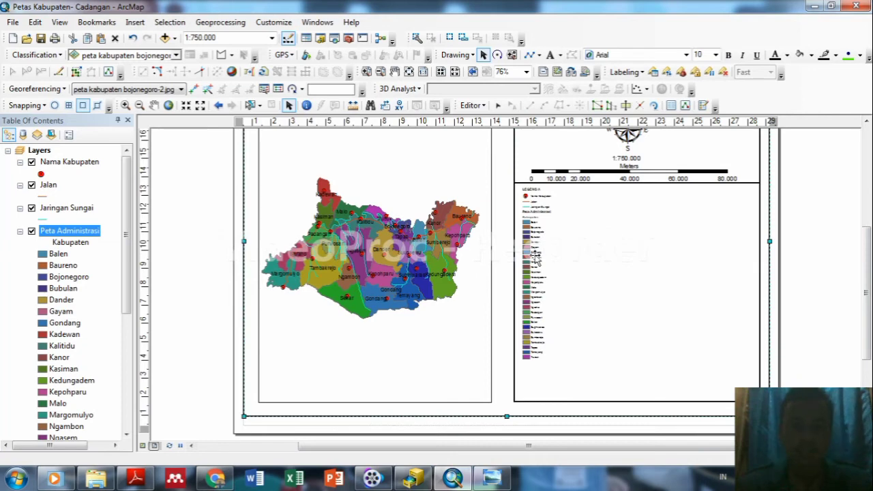
scroll(536, 258, up, 3)
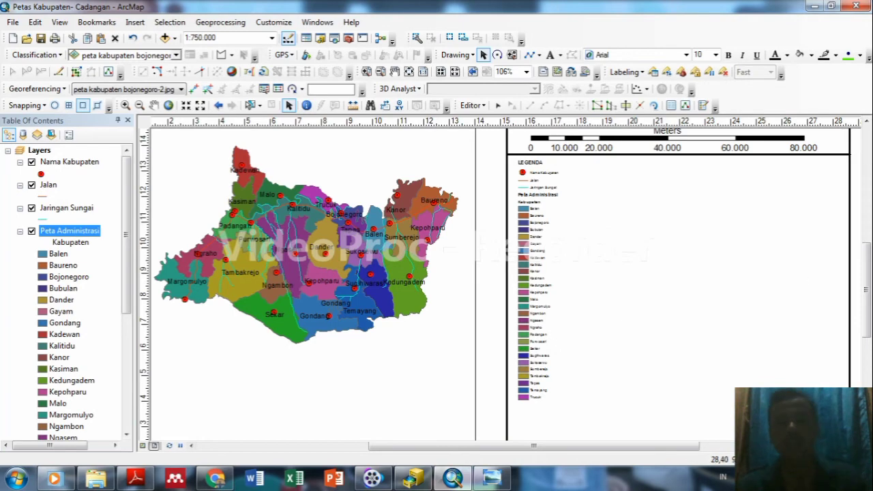
Convert the LEGENDA legend to graphics and ungroup it into separate symbol and label elements.
mouse_move(870, 276)
mouse_down()
mouse_move(869, 345)
mouse_move(870, 268)
mouse_up()
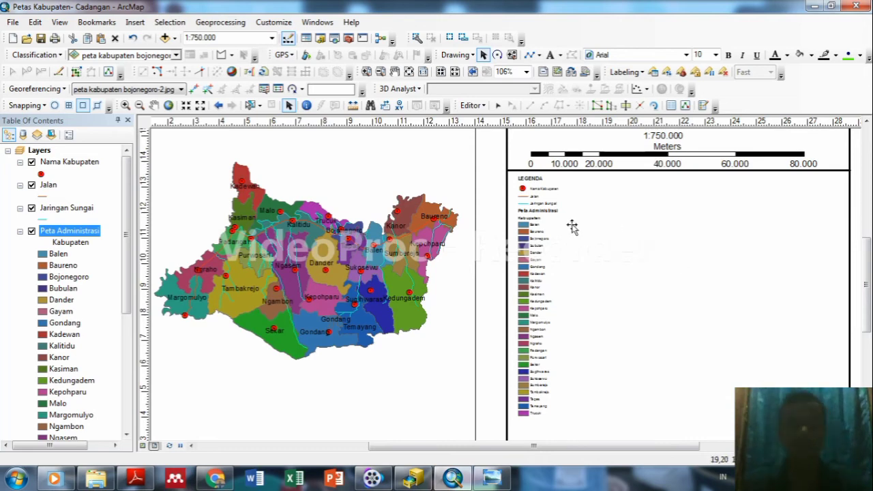
click(531, 253)
right_click(532, 252)
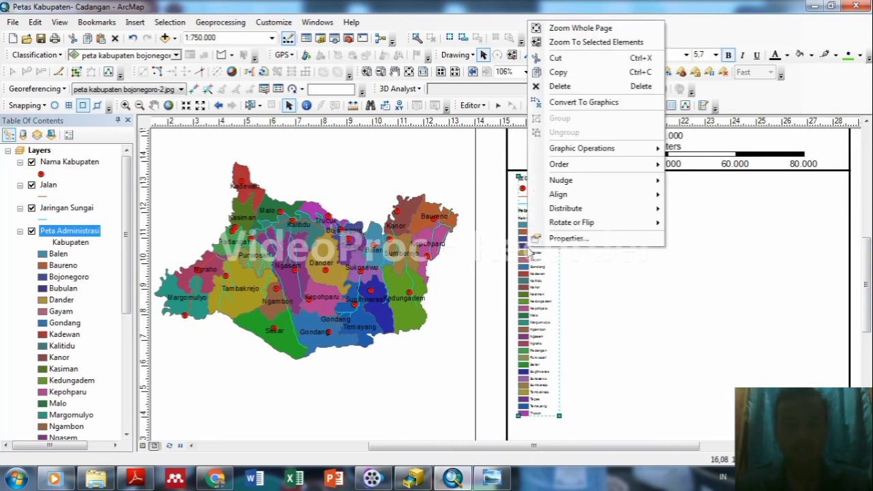
click(580, 102)
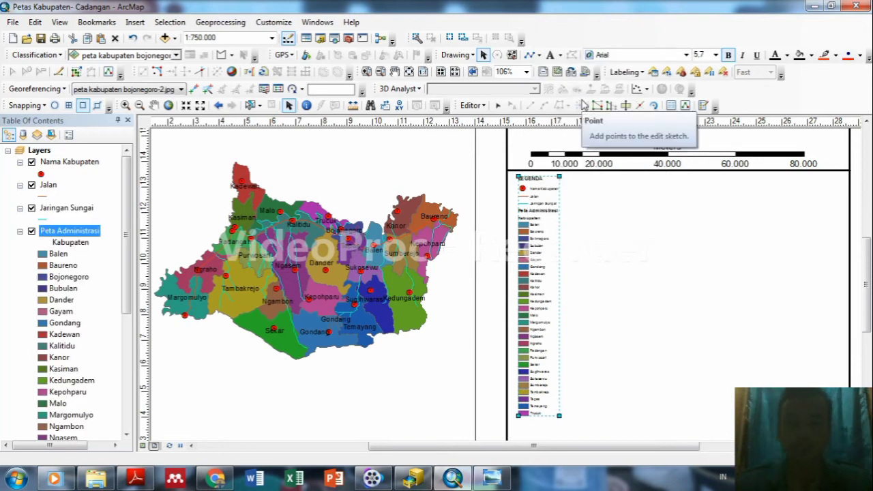
right_click(536, 223)
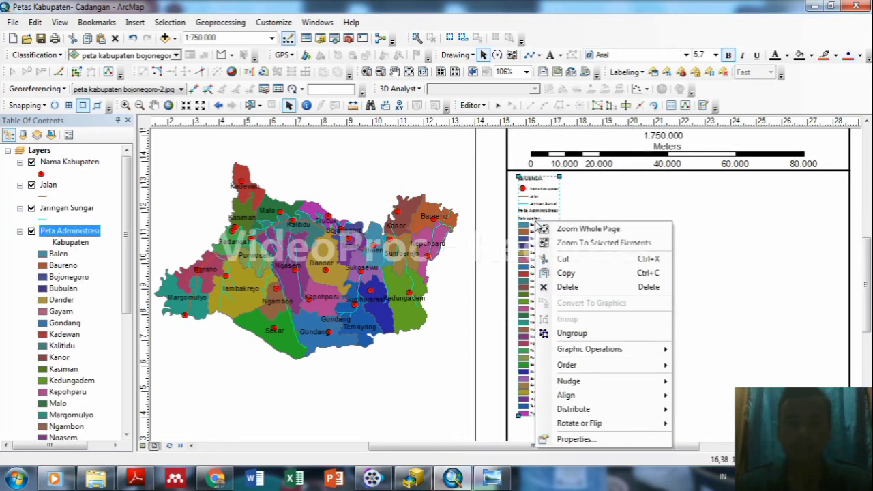
click(562, 332)
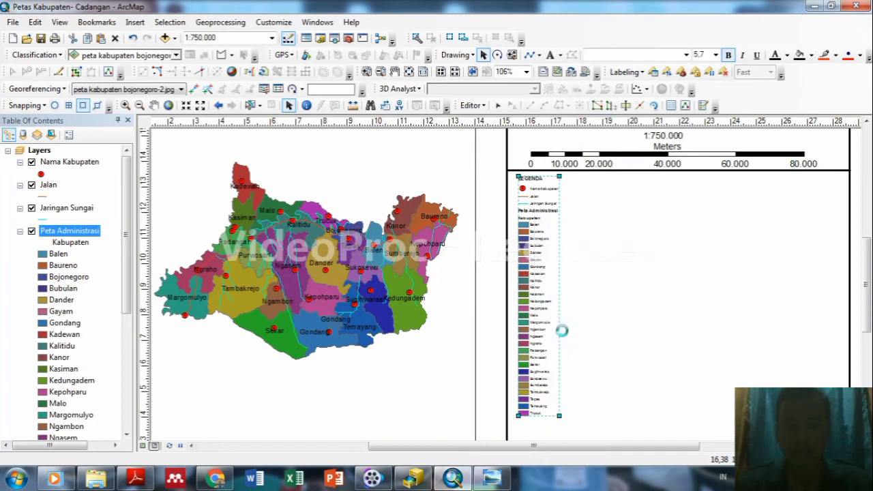
click(617, 300)
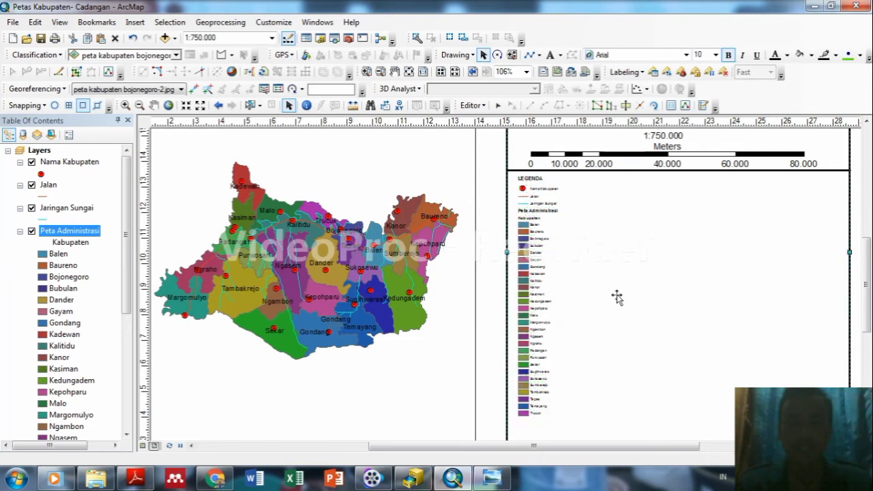
Nudge the Kadewan legend entry up slightly, then select the LEGENDA title.
click(526, 273)
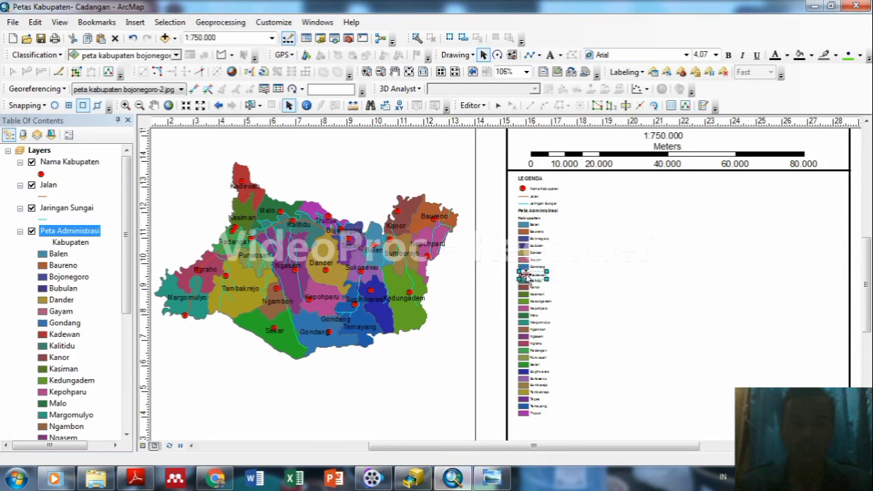
key(Up)
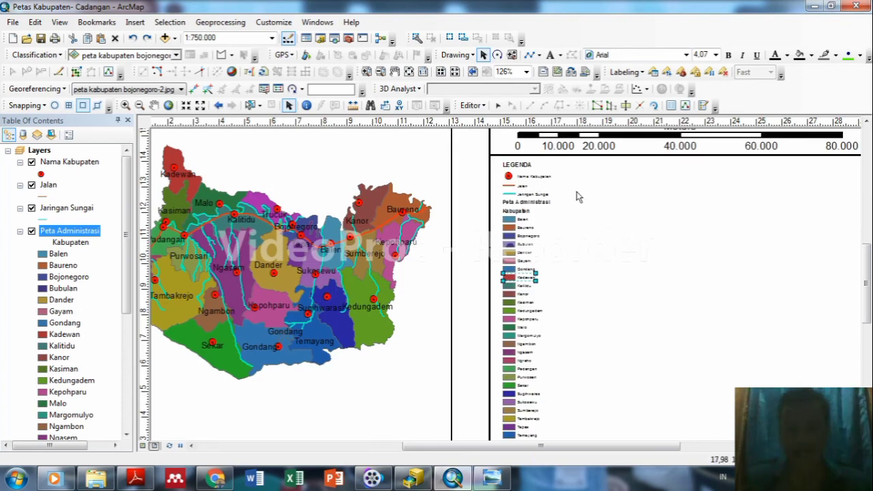
click(530, 167)
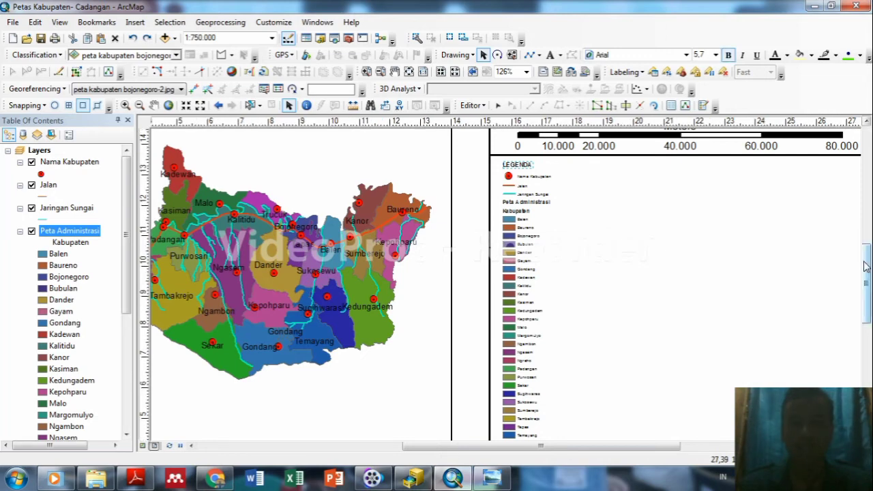
drag(865, 253, 865, 279)
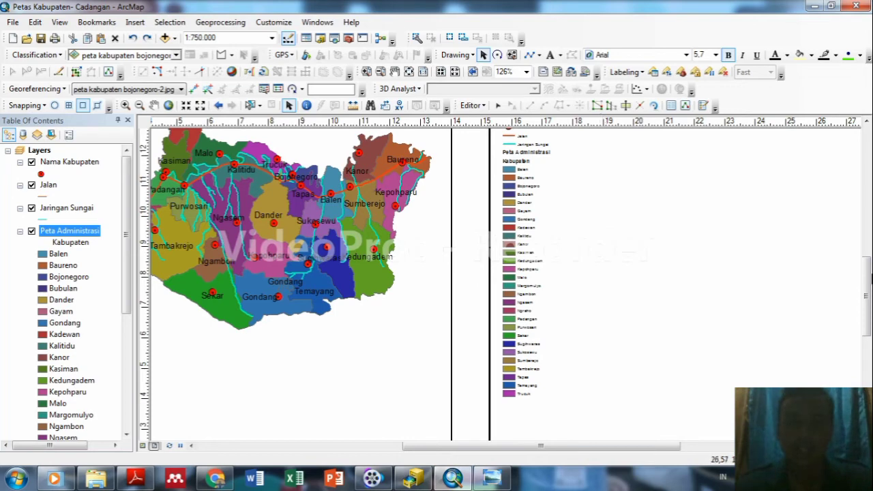
drag(867, 286, 867, 269)
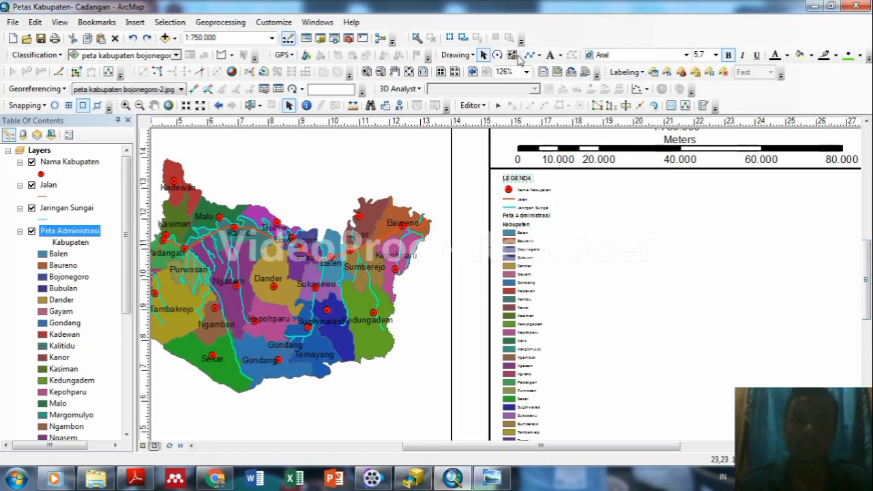
Draw a straight vertical line from under the scale bar down to the bottom of the district legend entries.
click(539, 56)
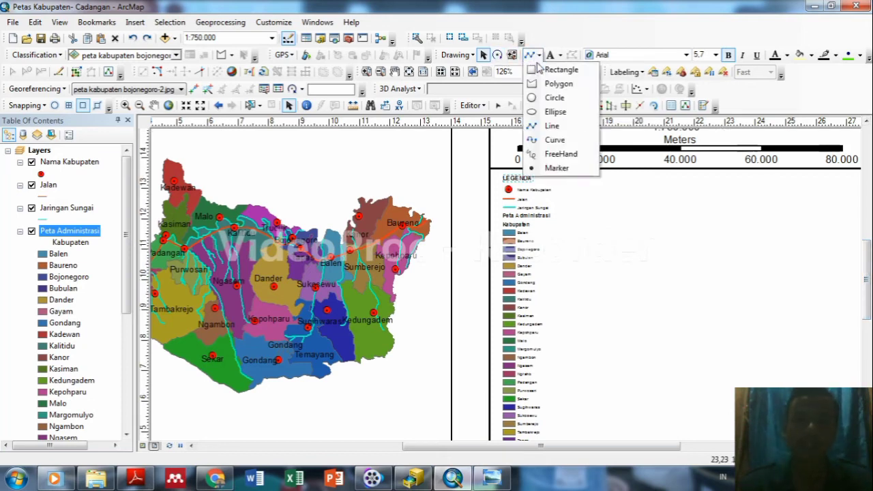
click(550, 126)
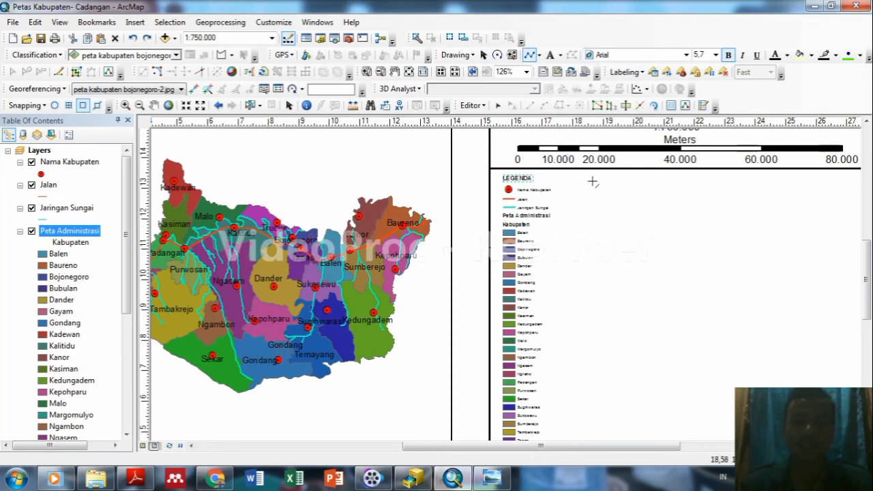
click(590, 171)
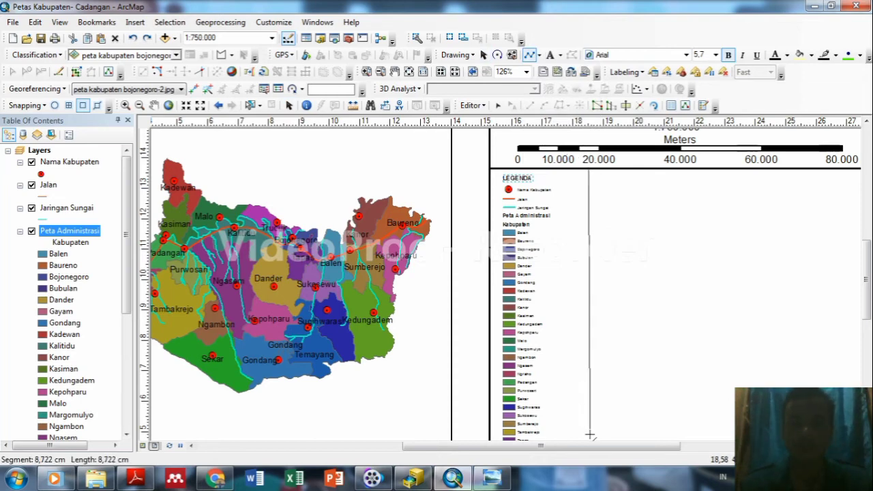
click(866, 332)
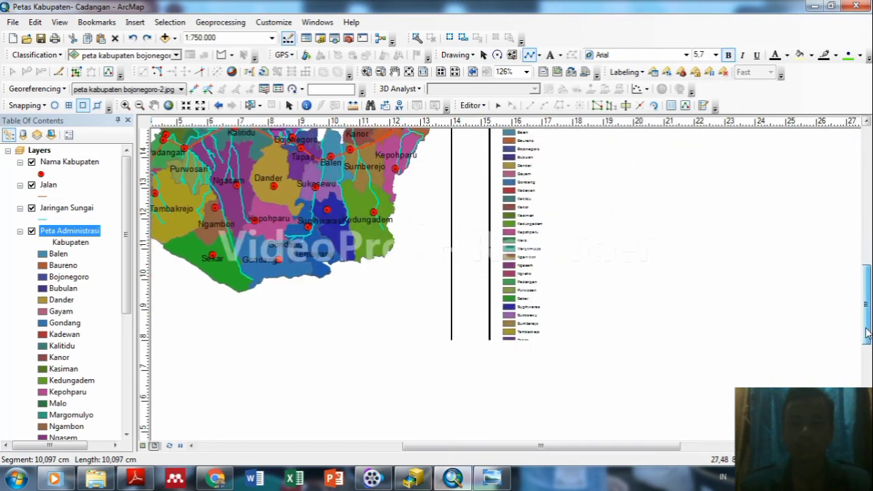
drag(867, 332, 867, 341)
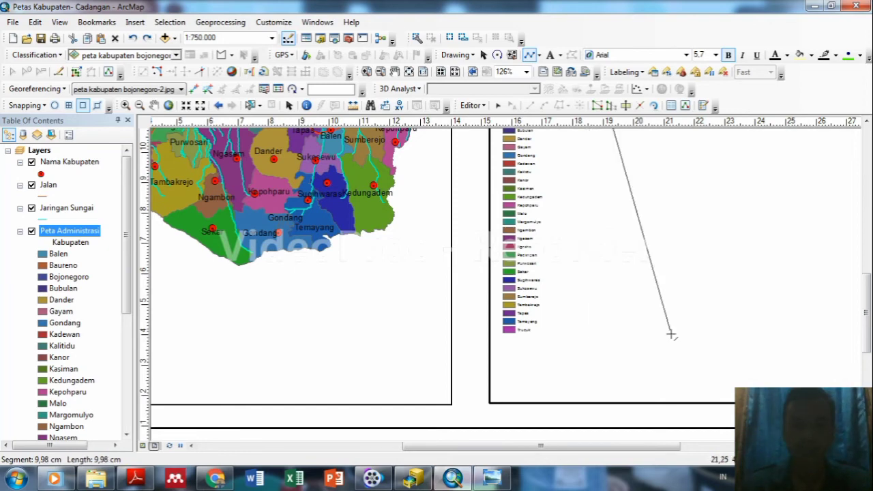
scroll(671, 334, up, 1)
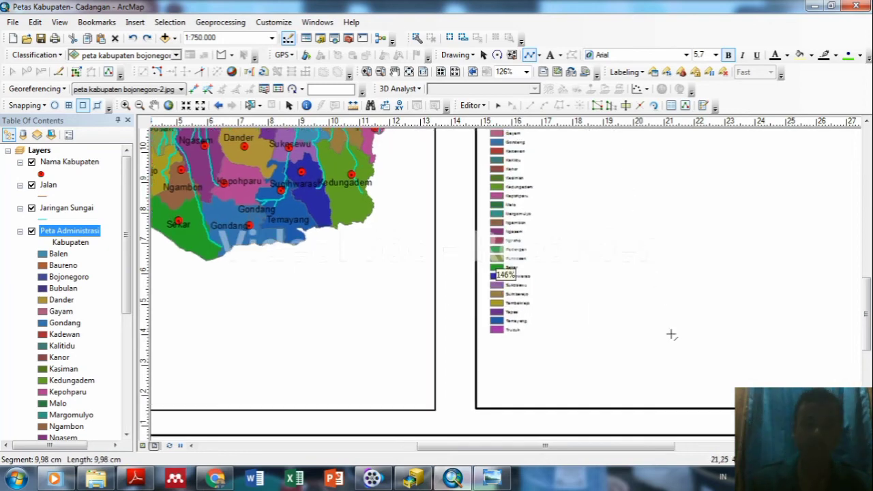
scroll(671, 334, up, 1)
scroll(671, 334, down, 2)
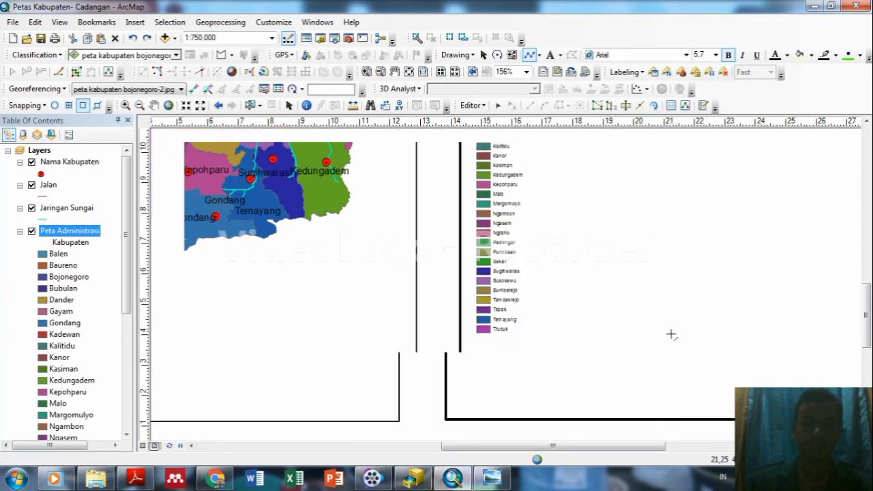
scroll(671, 334, up, 3)
scroll(671, 334, down, 4)
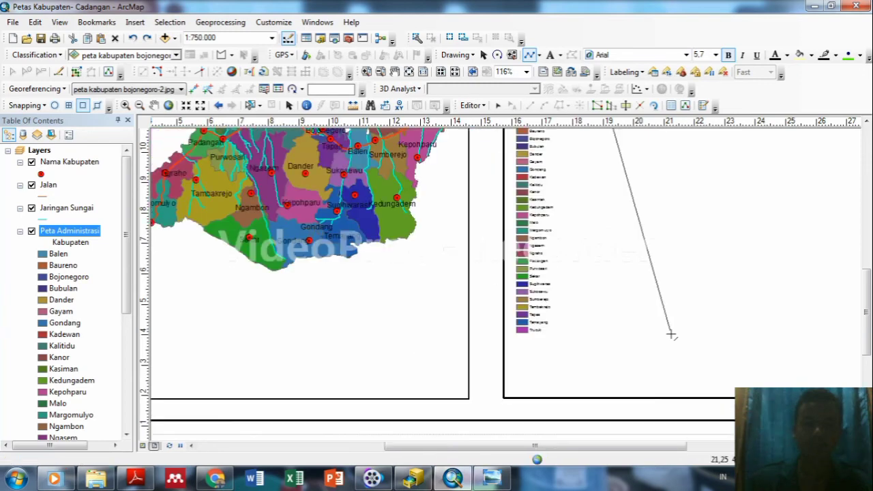
scroll(671, 334, down, 1)
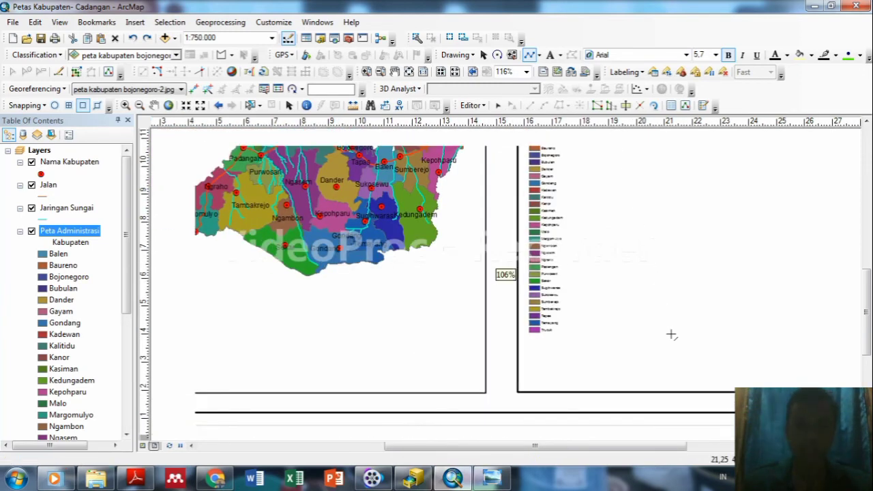
scroll(671, 334, down, 1)
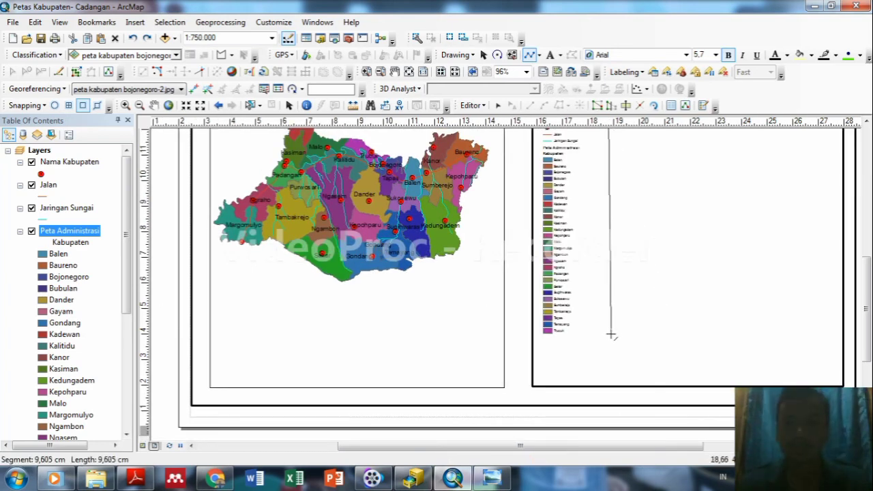
scroll(609, 337, down, 1)
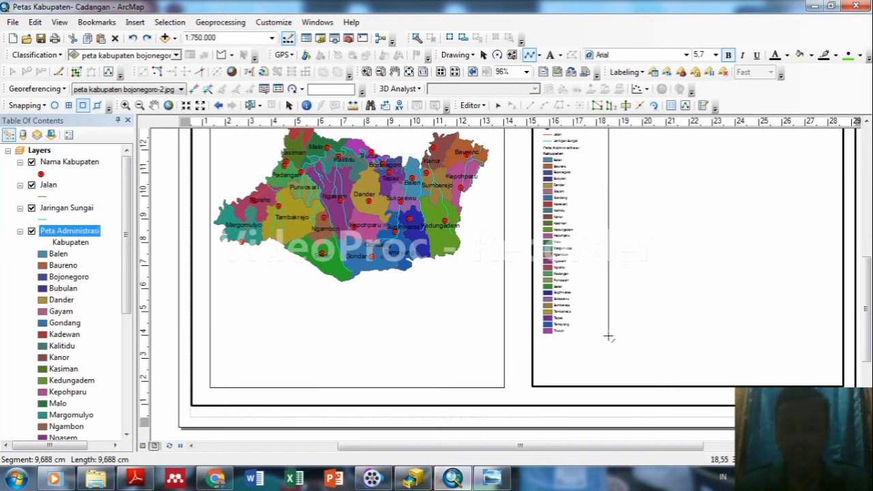
double_click(609, 337)
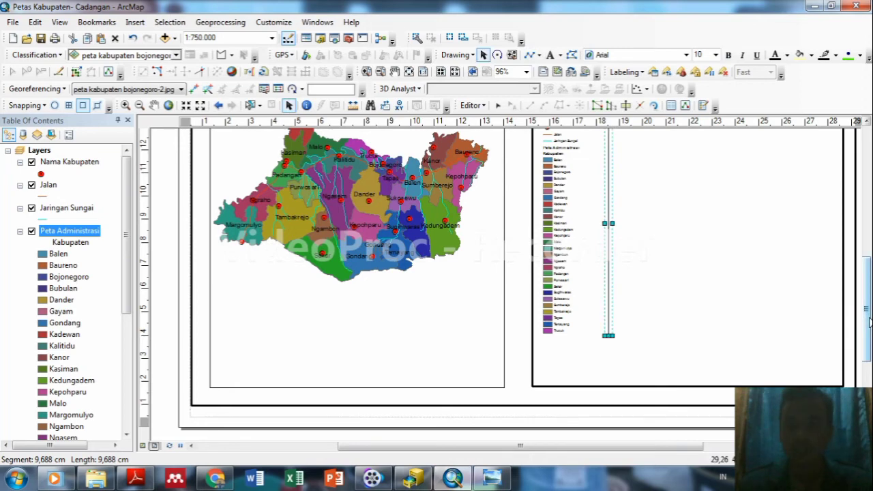
scroll(870, 300, up, 1)
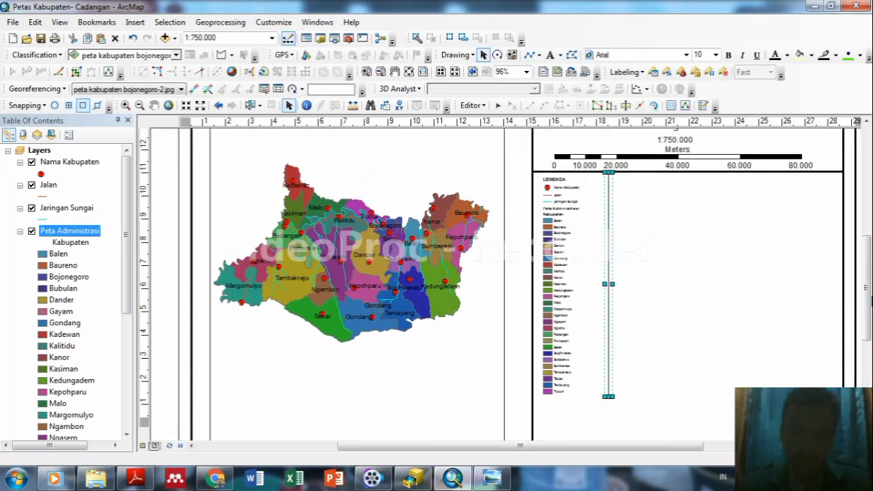
Duplicate the legend's vertical line and place the copy further right to mark a third column.
right_click(609, 235)
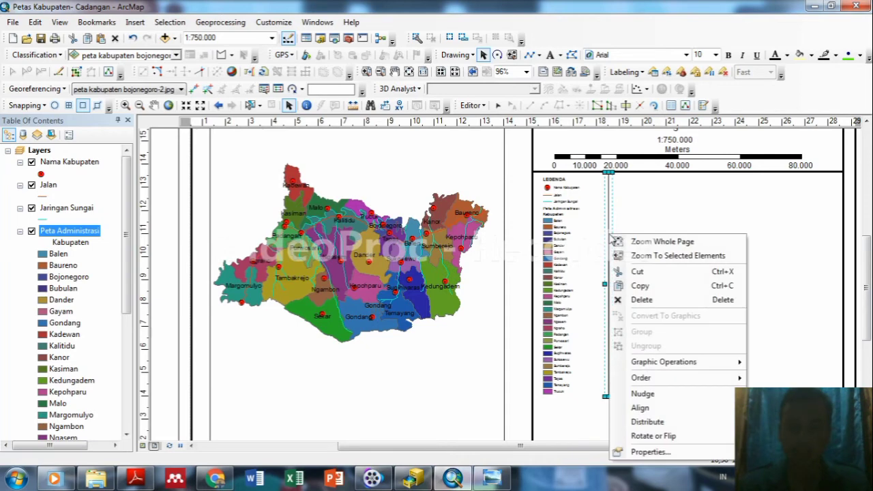
click(641, 286)
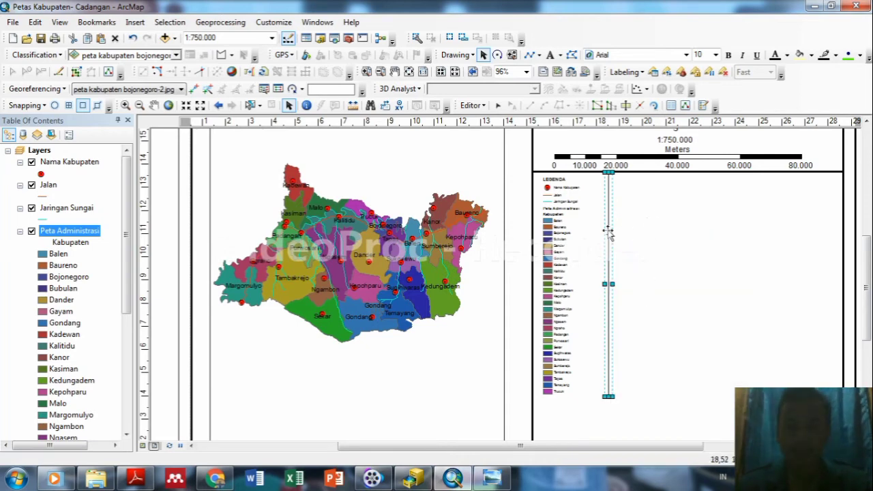
drag(611, 232, 696, 235)
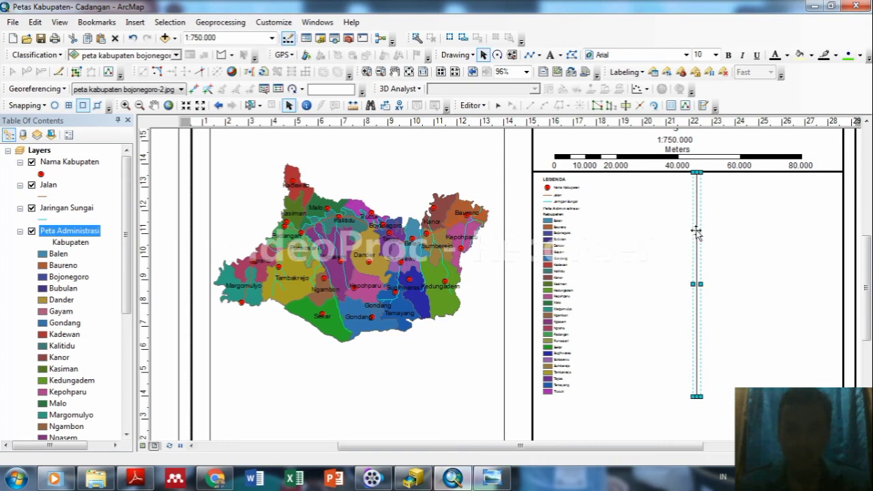
key(ctrl+z)
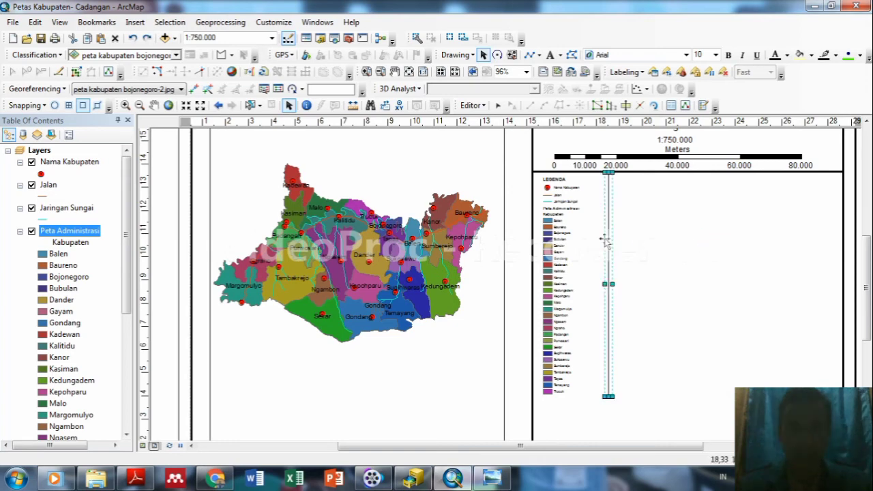
right_click(604, 240)
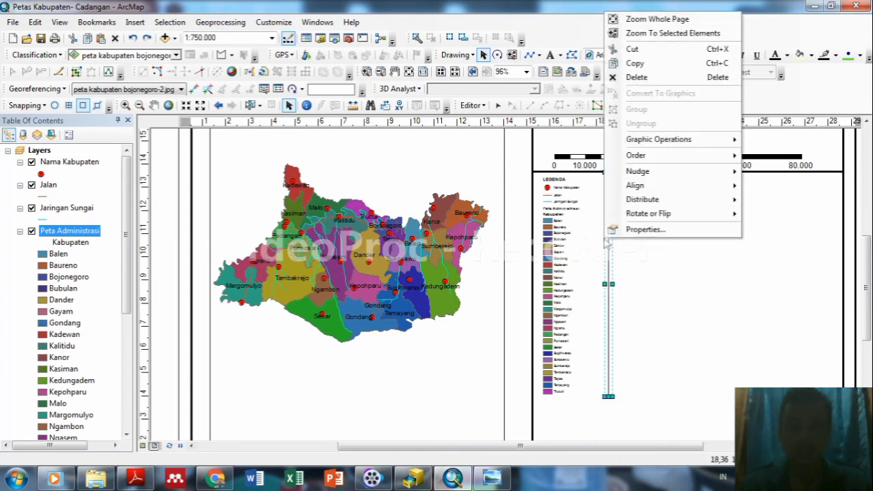
click(635, 63)
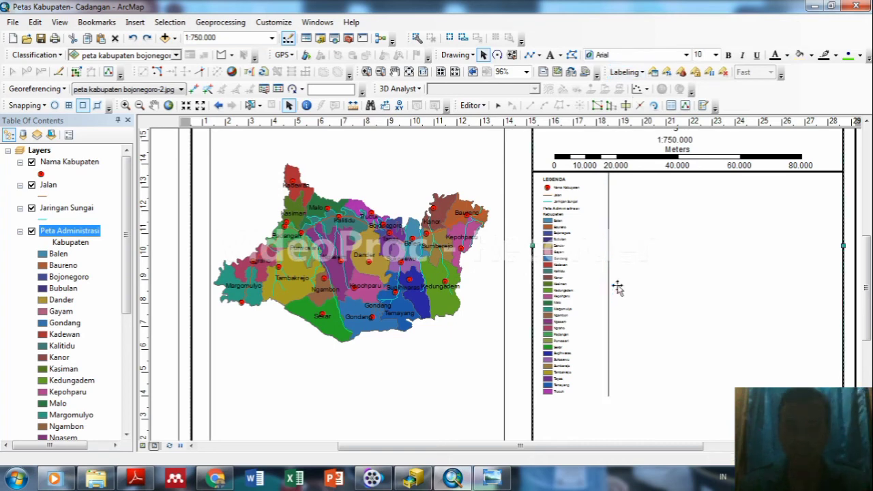
click(641, 286)
key(ctrl+v)
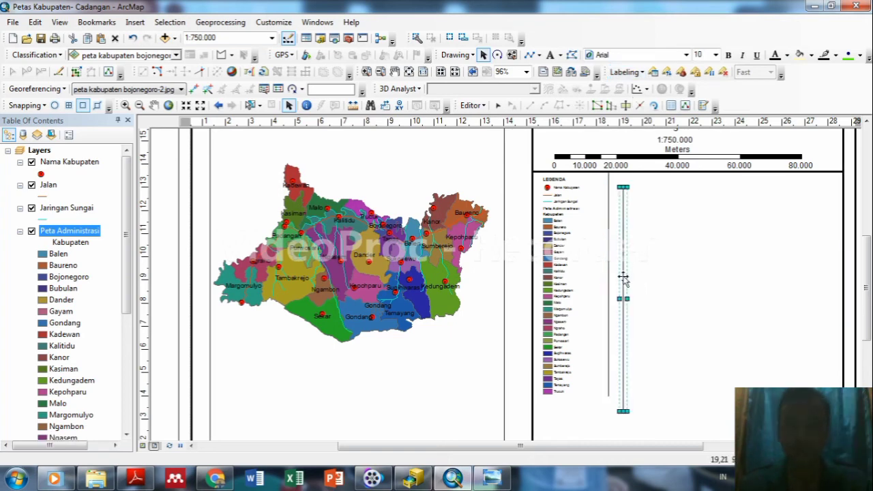
drag(624, 282, 700, 268)
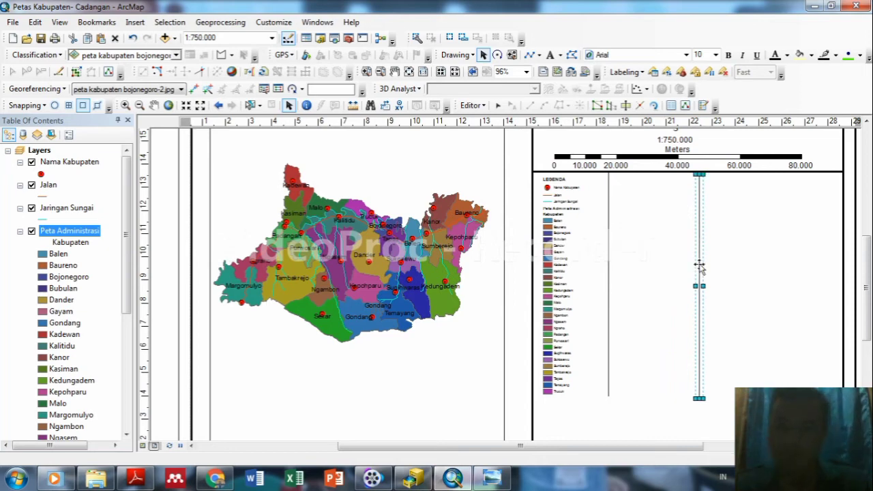
click(761, 274)
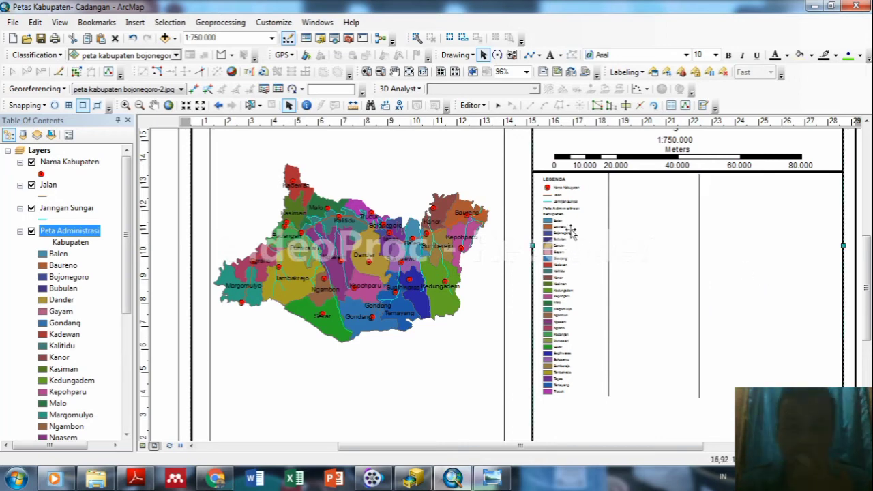
scroll(577, 260, up, 2)
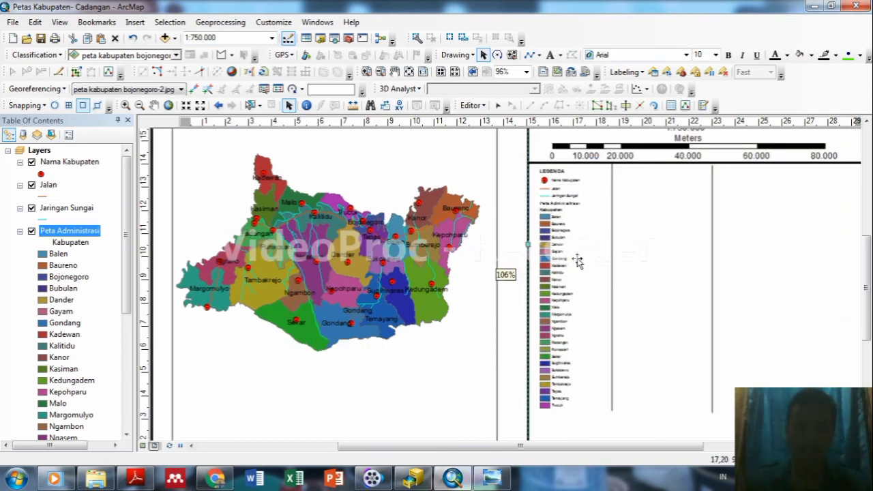
Drag the Kasiman and Kedungadem entries to the top of the second legend column.
scroll(577, 261, up, 1)
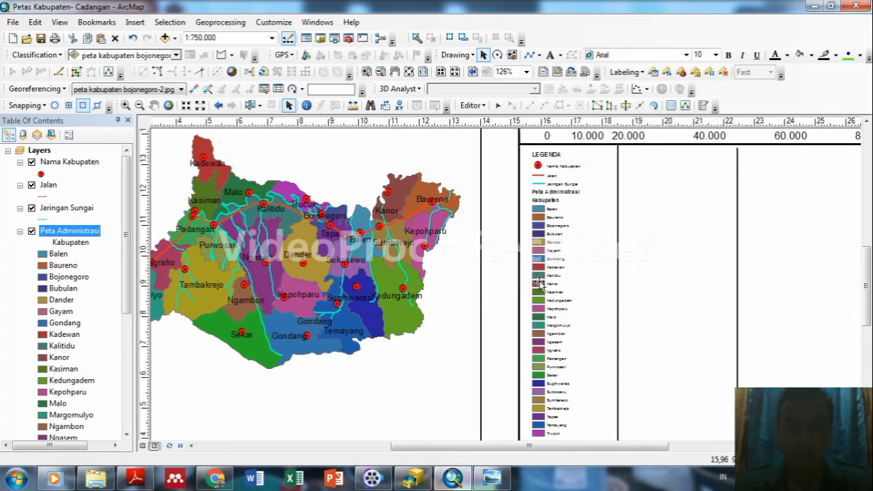
click(539, 284)
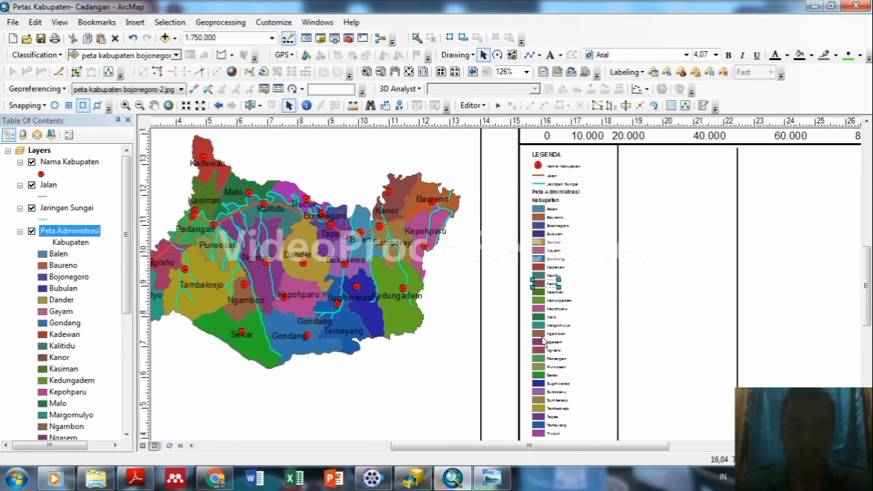
click(538, 293)
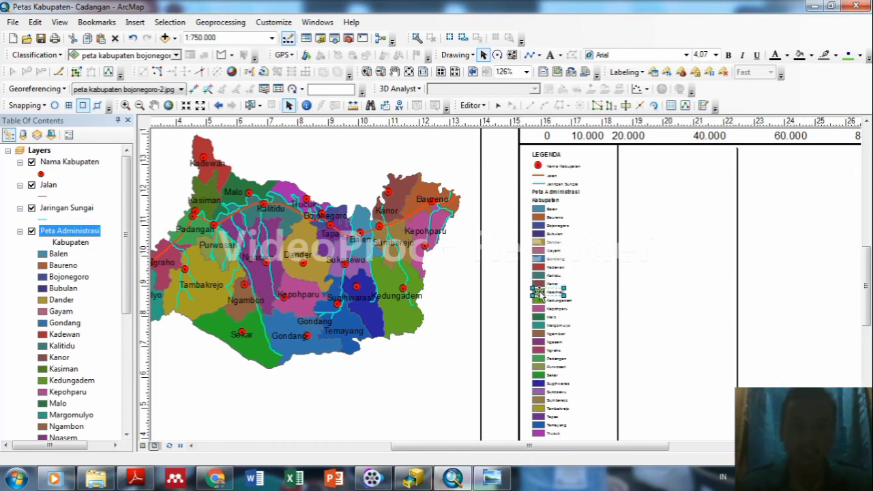
drag(537, 294, 628, 213)
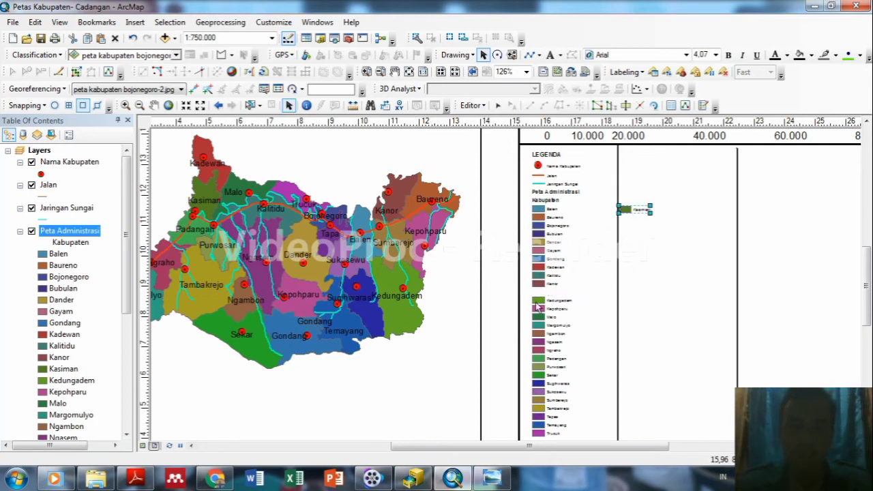
drag(537, 303, 623, 222)
click(641, 263)
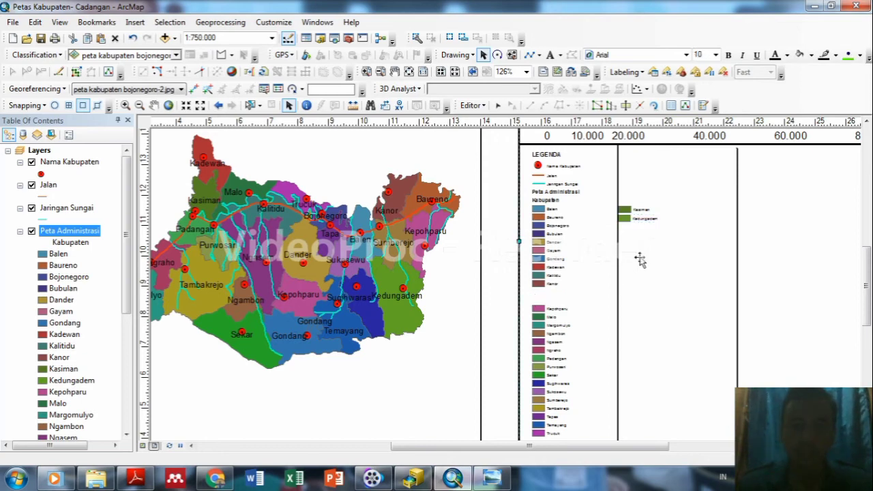
Nudge Kedungadem repeatedly so it lines up directly under Kasiman.
click(623, 222)
drag(626, 218, 632, 221)
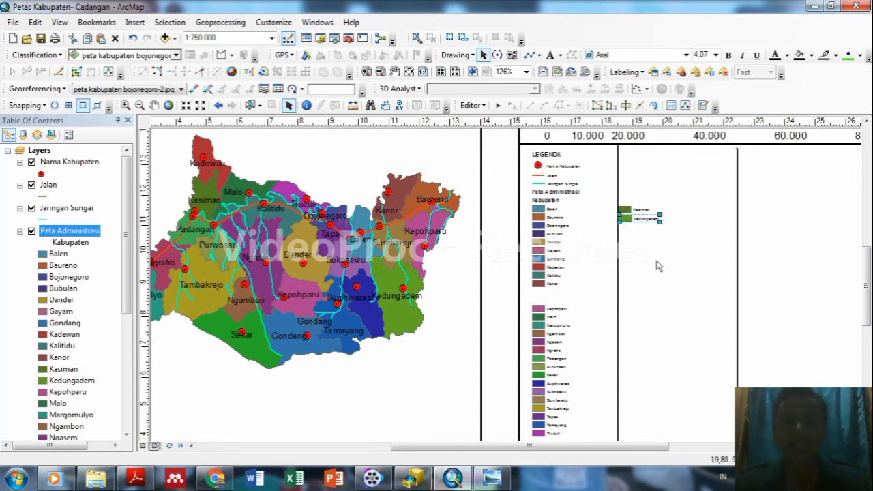
click(657, 264)
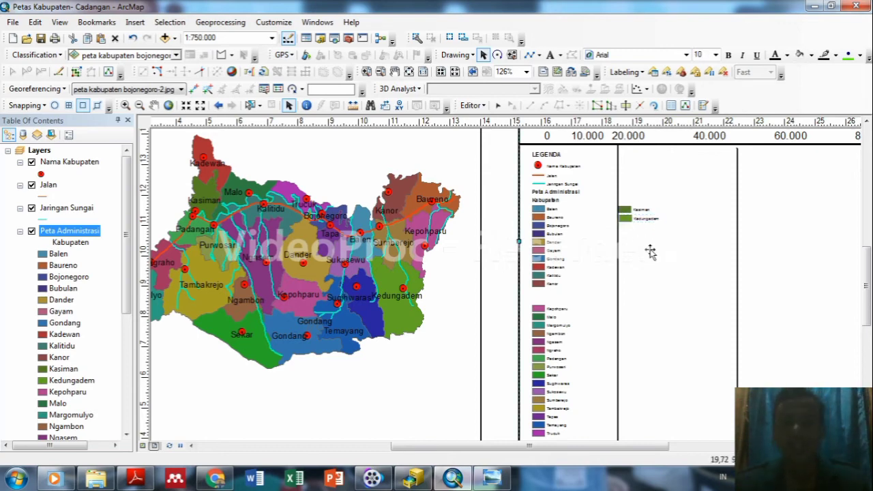
click(626, 219)
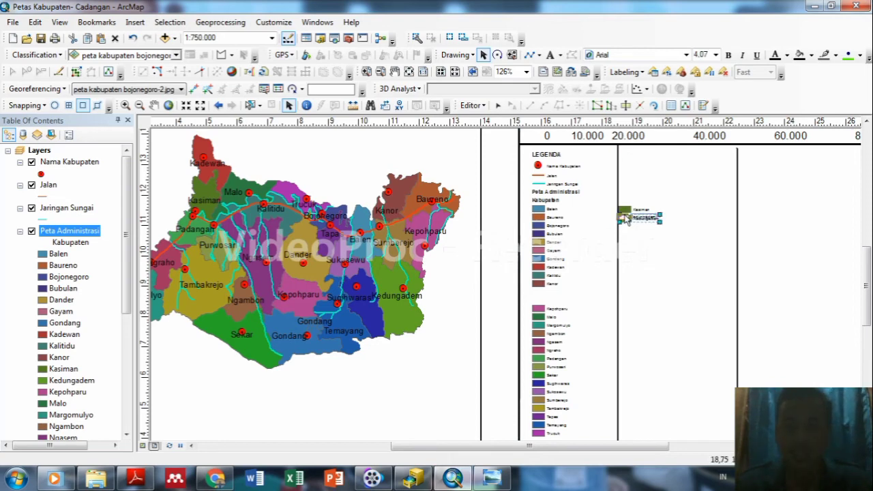
drag(627, 217, 628, 218)
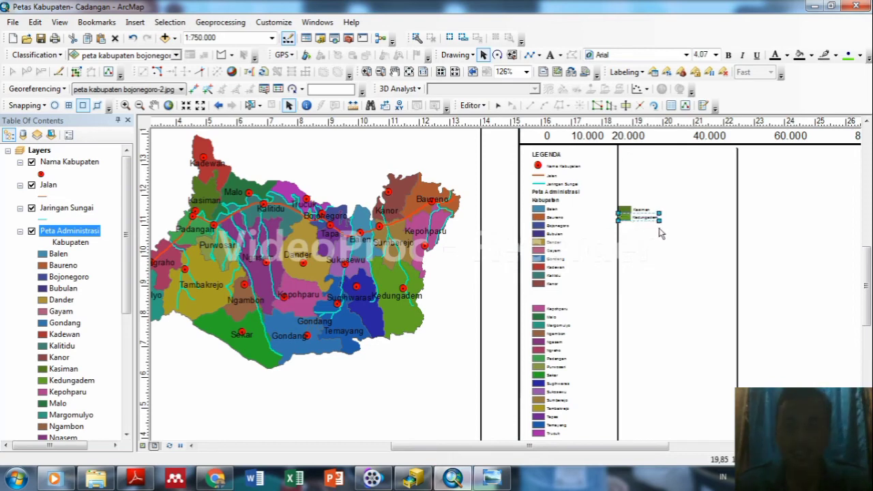
click(681, 240)
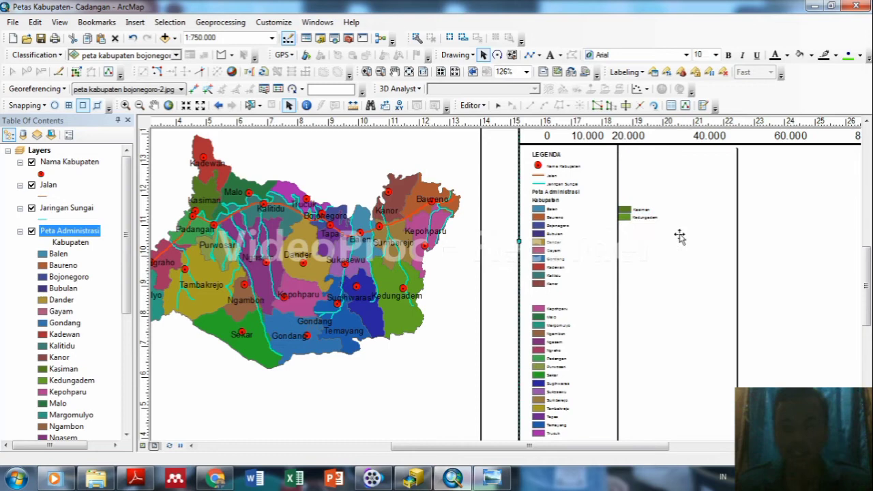
click(627, 219)
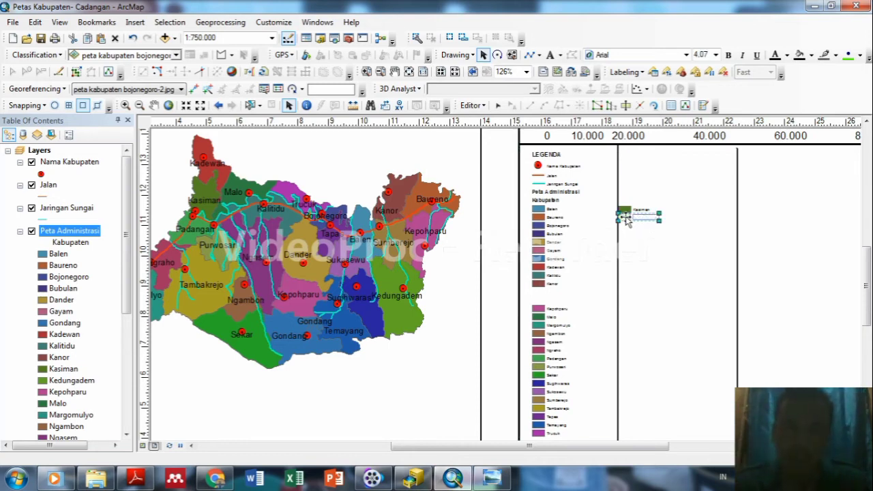
drag(627, 218, 628, 219)
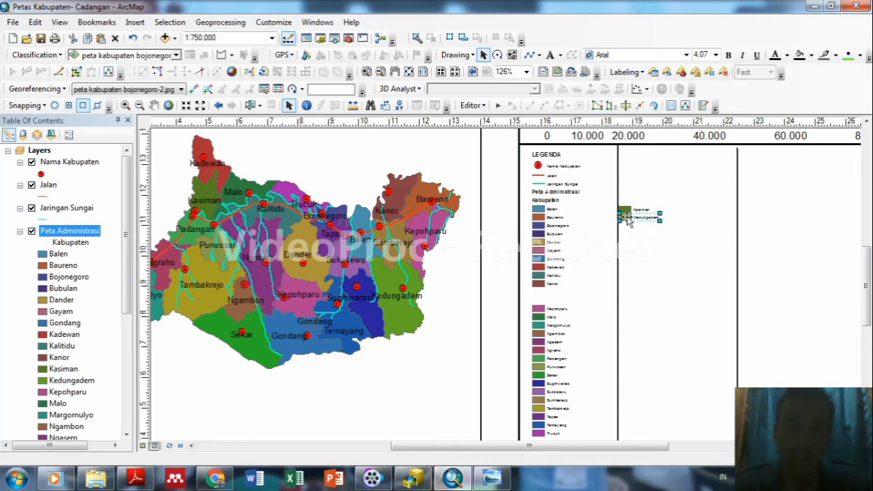
click(666, 254)
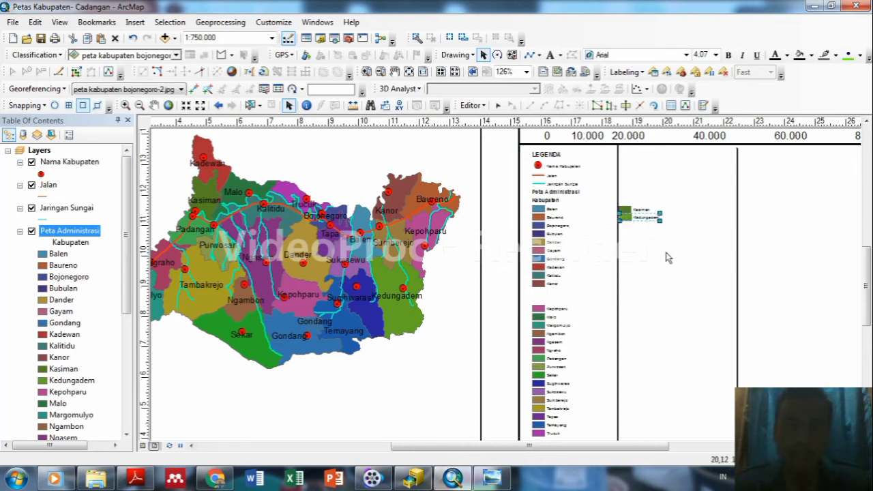
Give Kedungadem a final alignment nudge and check Kasiman's position.
click(634, 220)
double_click(632, 223)
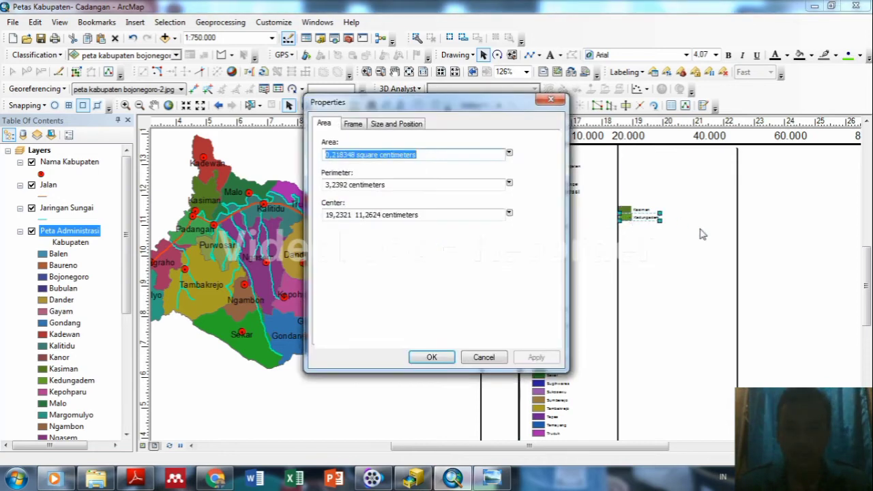
click(551, 100)
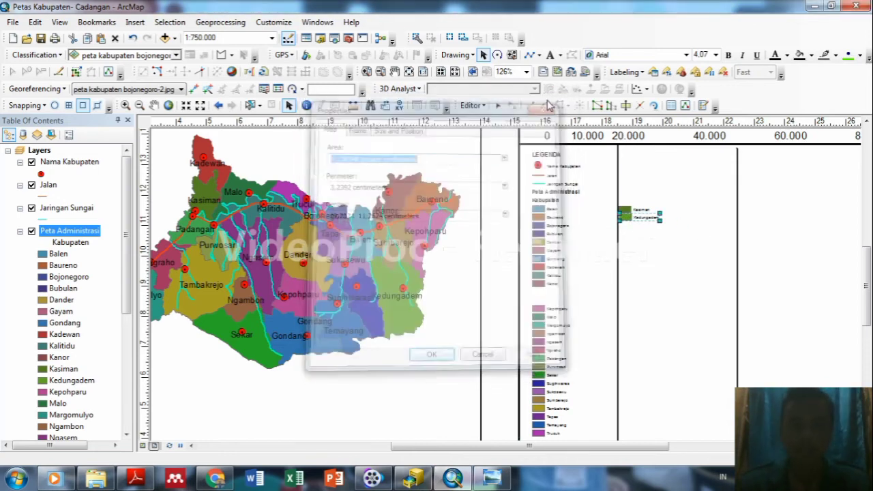
drag(630, 216, 631, 219)
click(631, 219)
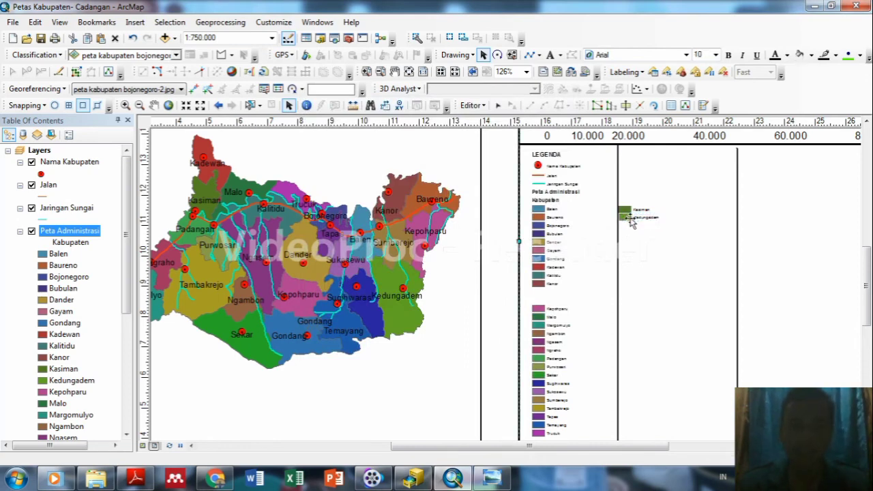
click(628, 209)
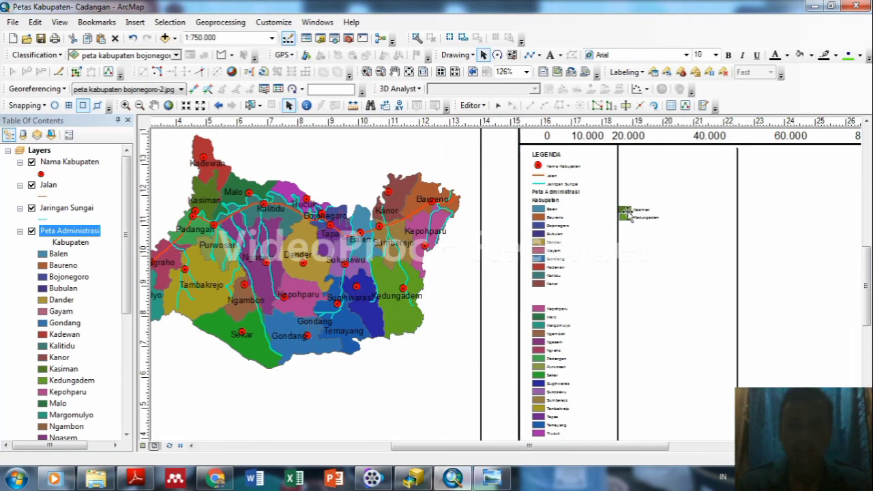
click(628, 209)
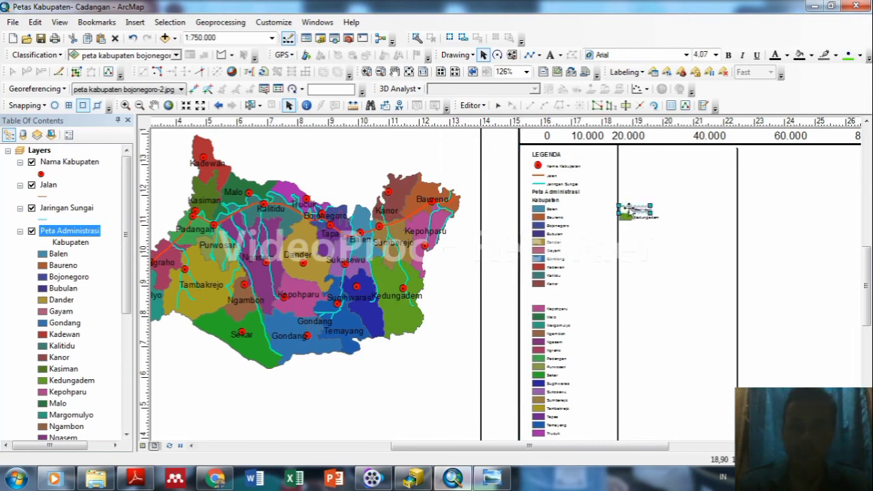
click(645, 249)
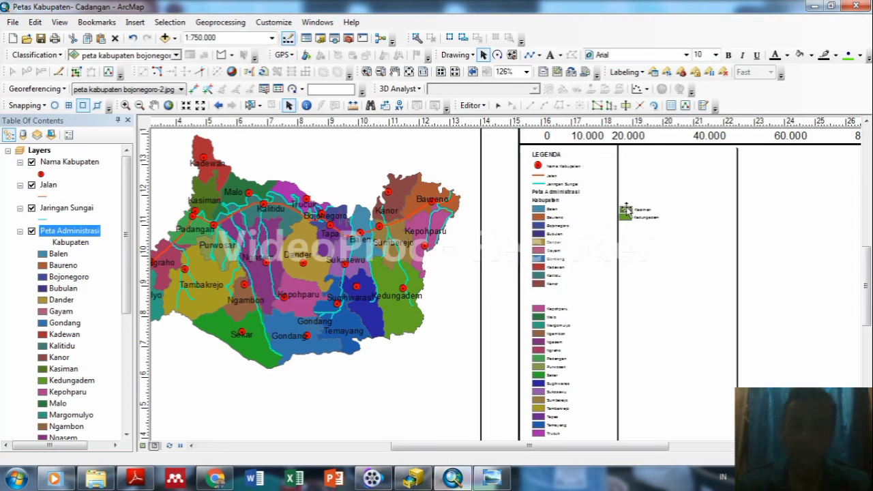
Realign Kasiman and Kedungadem so they sit straight in the second column.
scroll(626, 209, down, 1)
scroll(626, 210, down, 1)
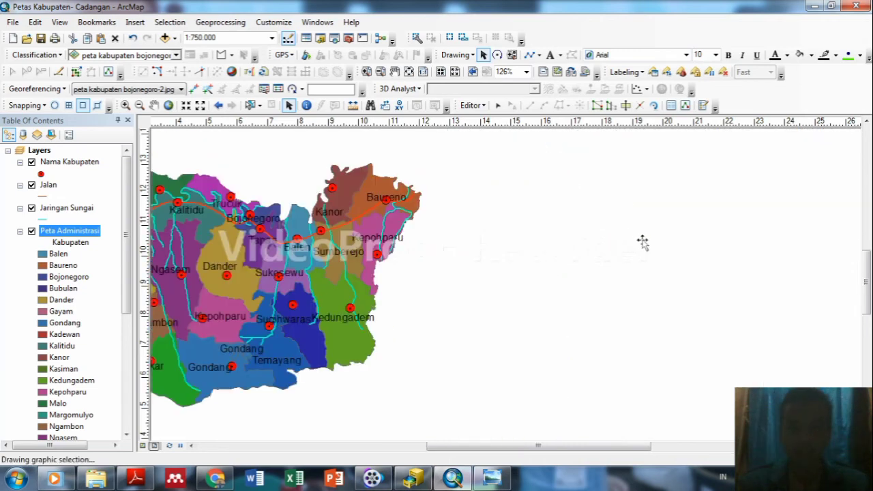
click(626, 210)
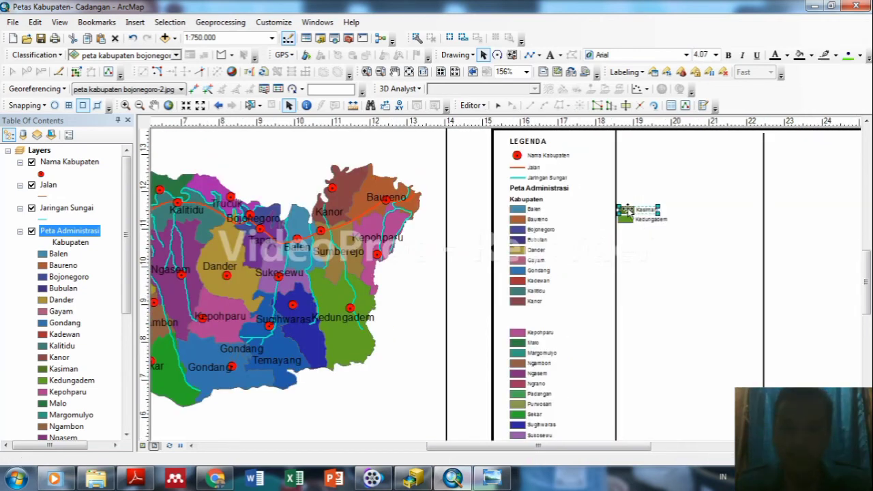
drag(626, 211, 624, 210)
click(640, 264)
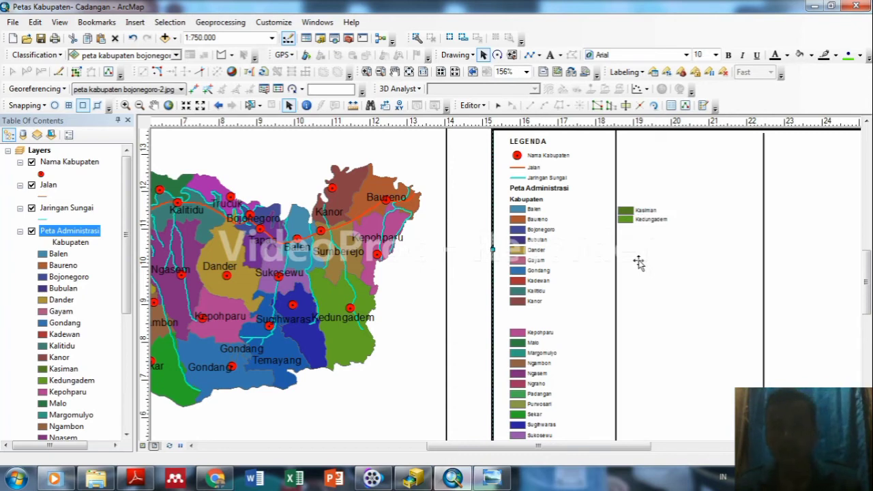
click(628, 221)
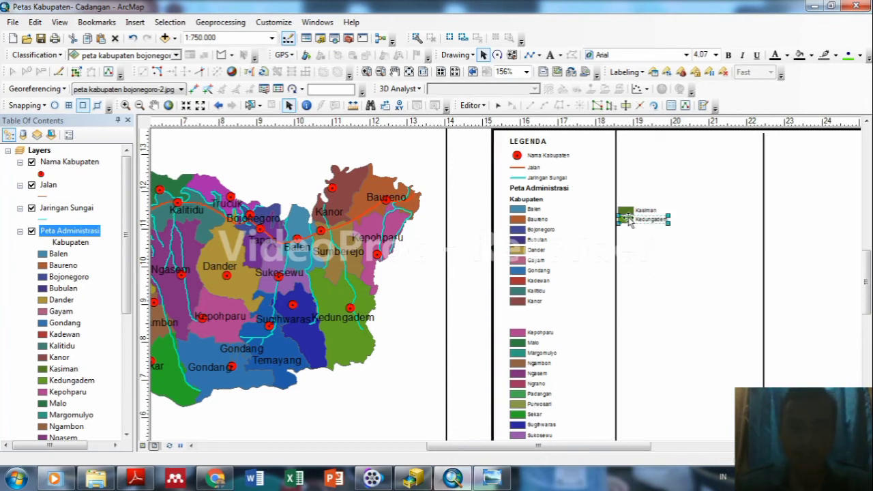
drag(628, 218, 628, 219)
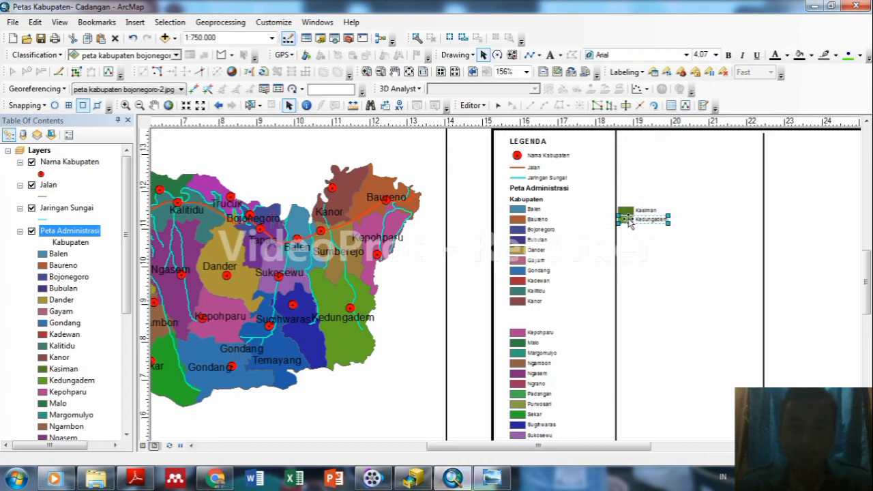
click(680, 239)
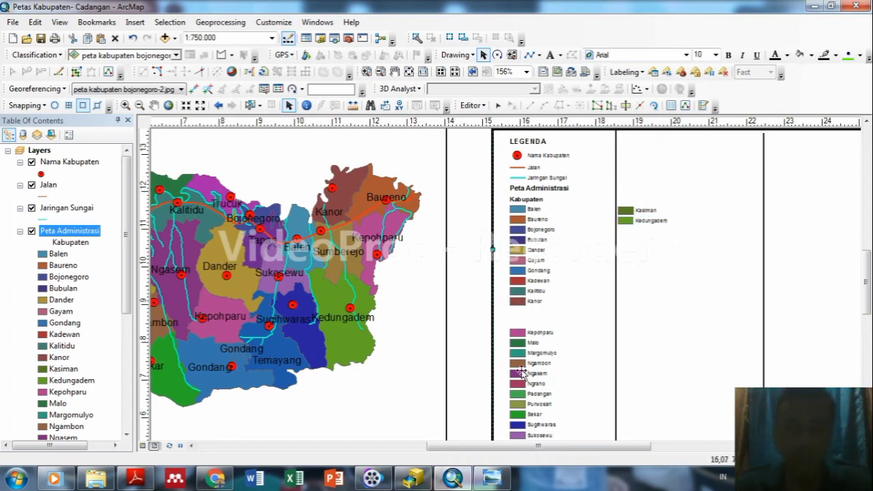
Move Kepohparu and Malo into the second column beneath Kedungadem, aligning Malo.
click(520, 334)
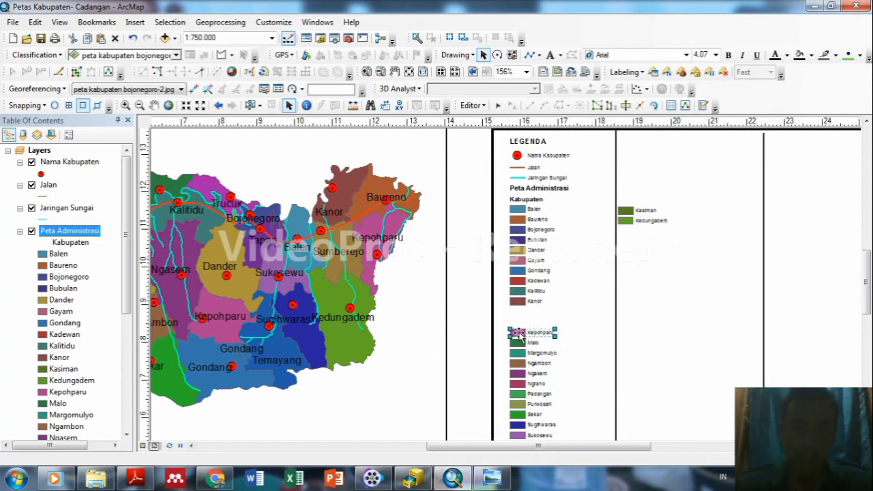
drag(520, 334, 627, 234)
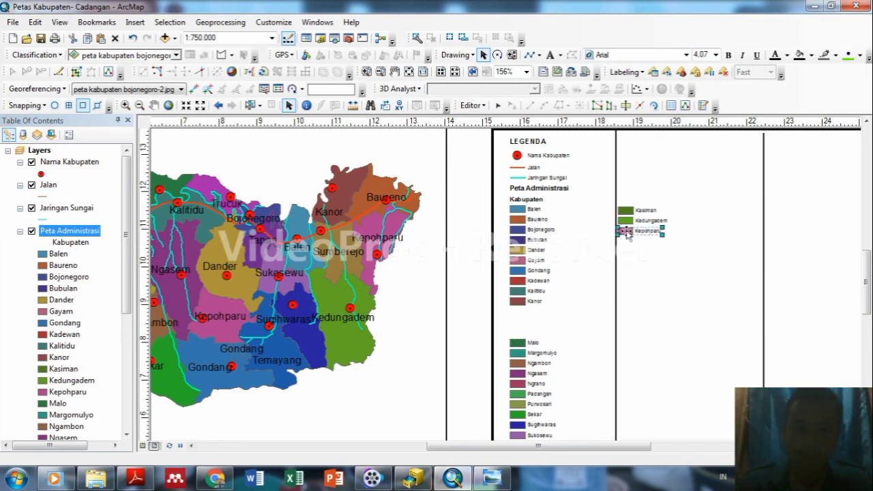
click(676, 311)
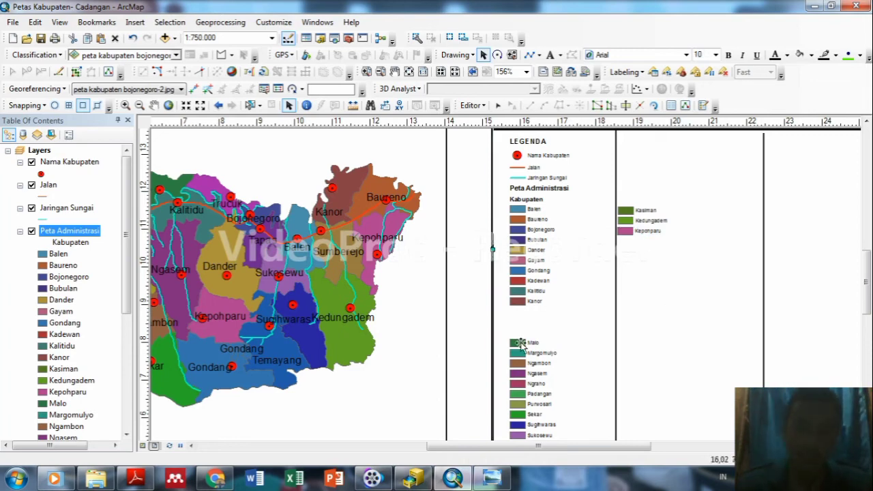
click(519, 345)
drag(519, 344, 628, 242)
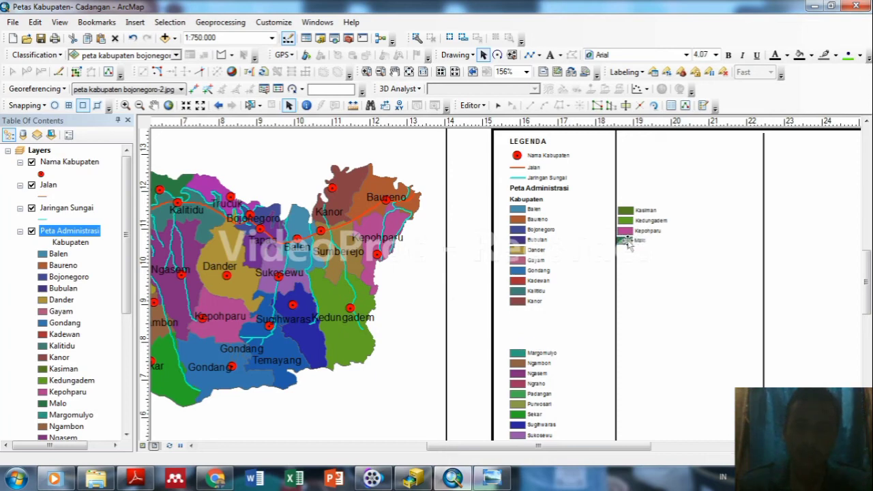
click(664, 279)
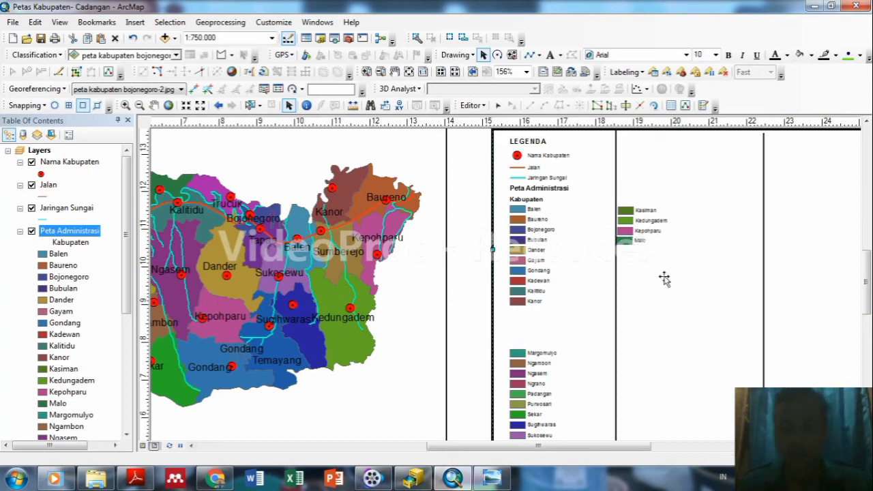
click(626, 241)
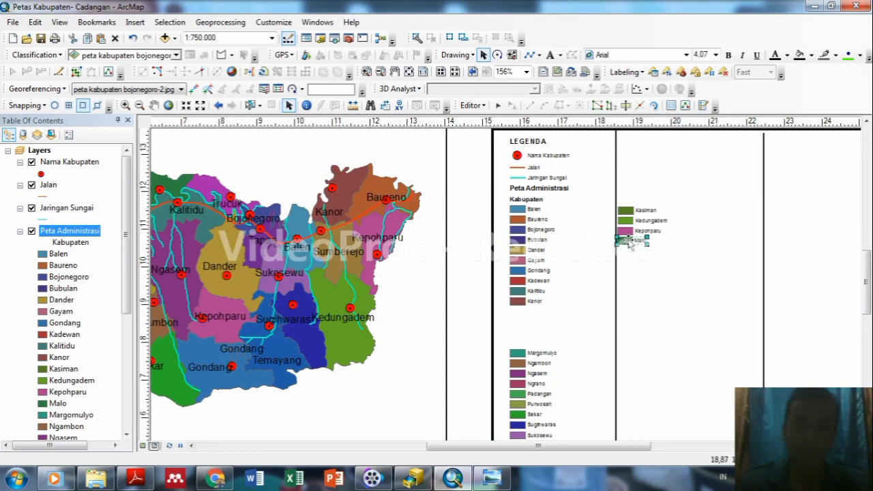
drag(633, 244, 627, 240)
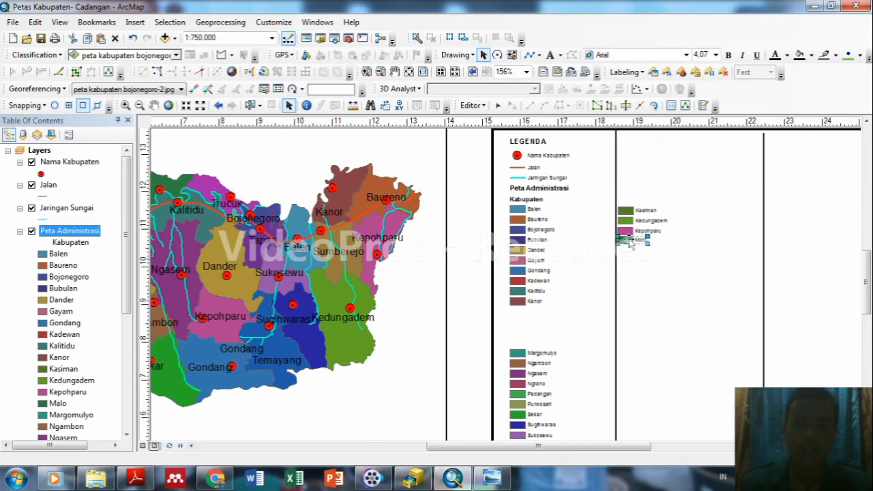
click(704, 245)
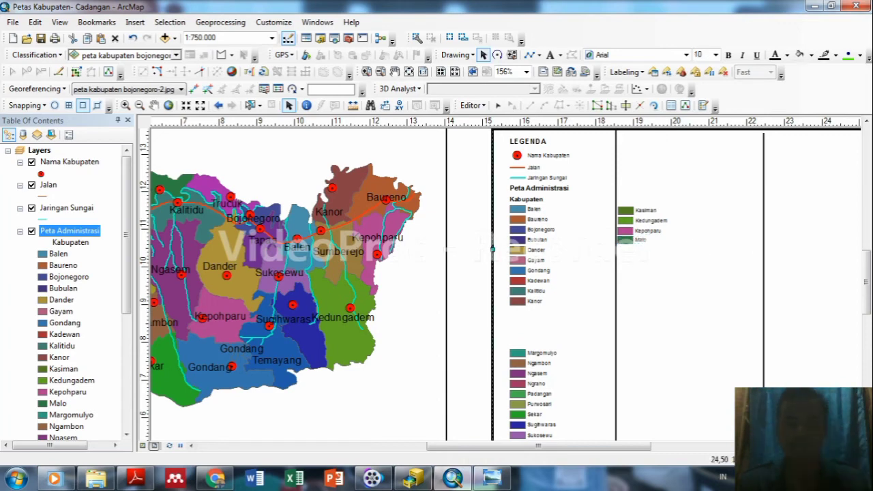
scroll(753, 289, down, 2)
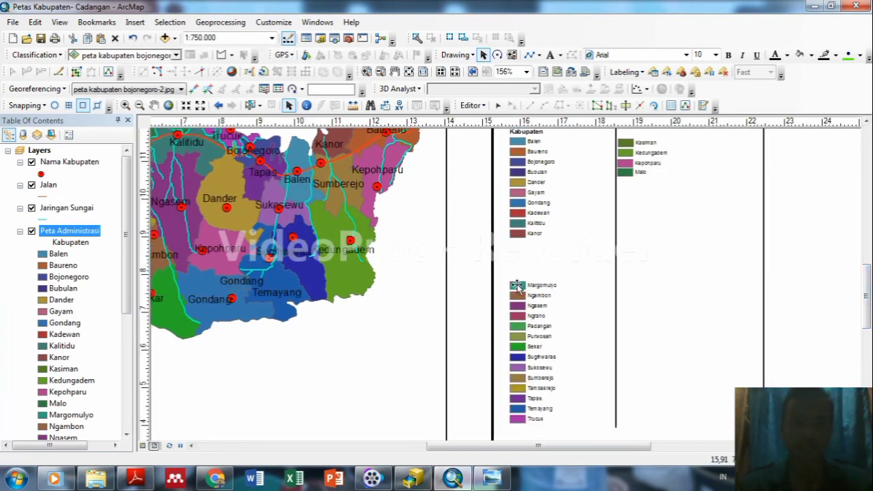
Move Margomulyo into the second legend column below Malo.
drag(518, 287, 626, 189)
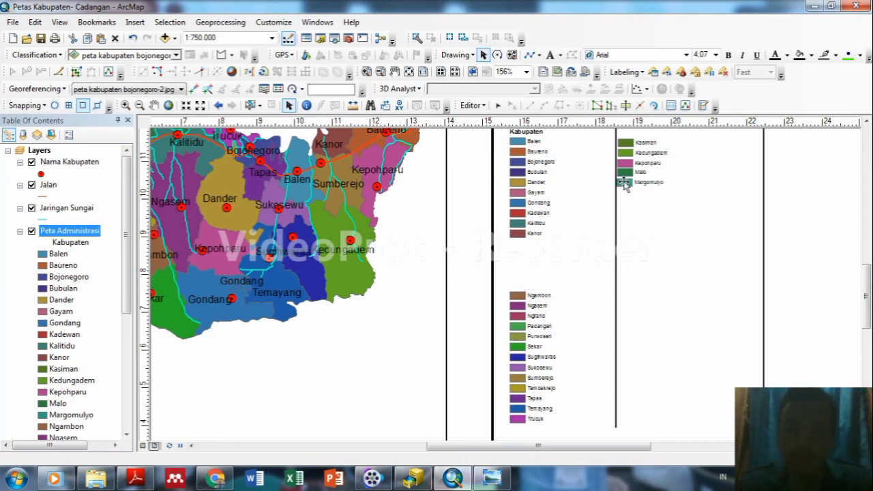
click(641, 212)
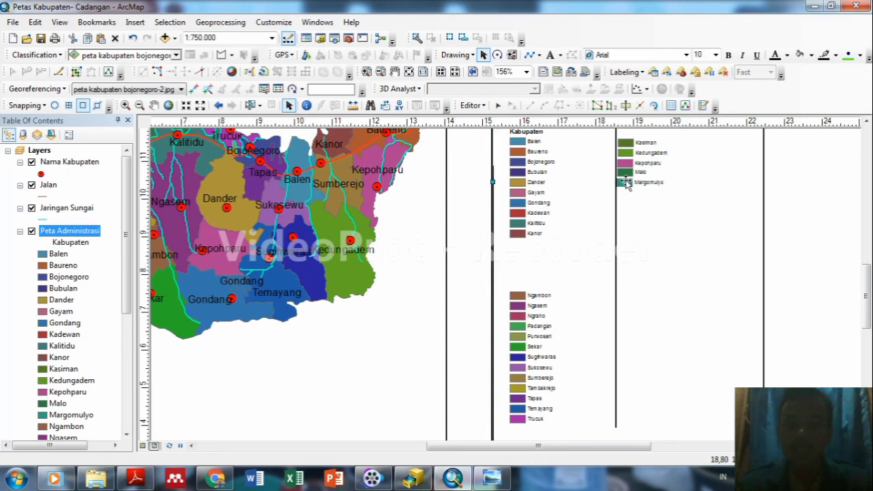
click(626, 182)
click(625, 184)
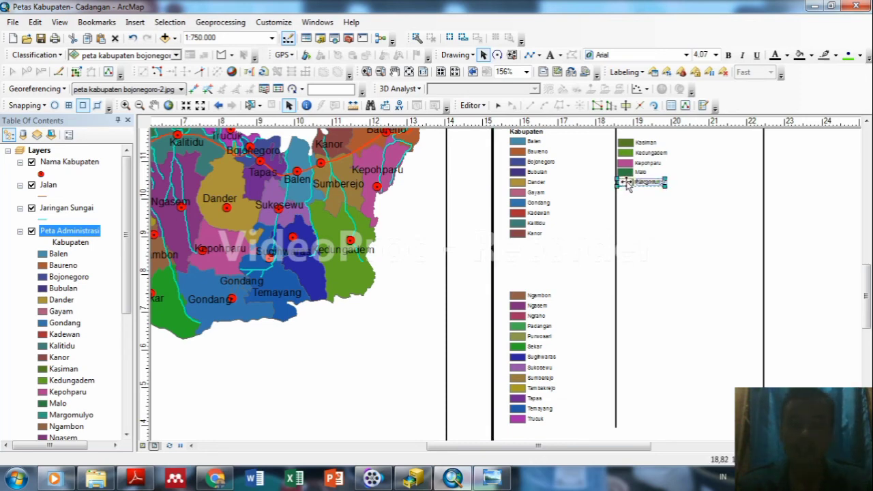
click(625, 183)
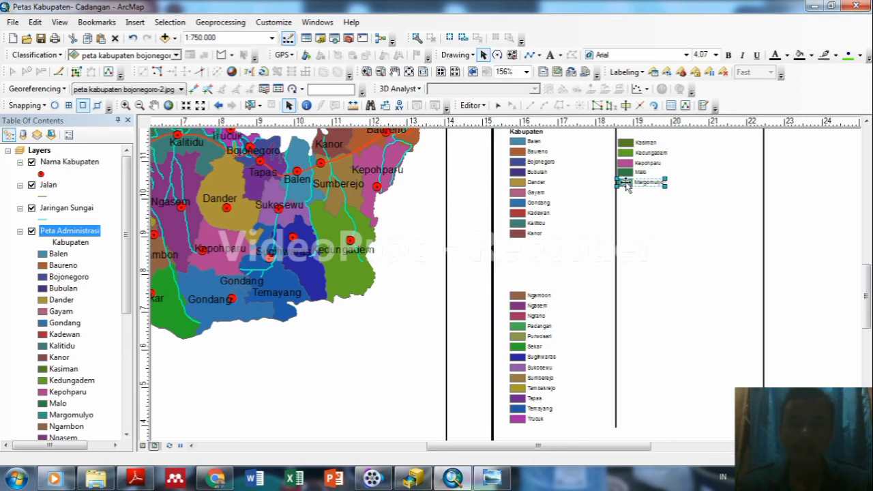
click(648, 229)
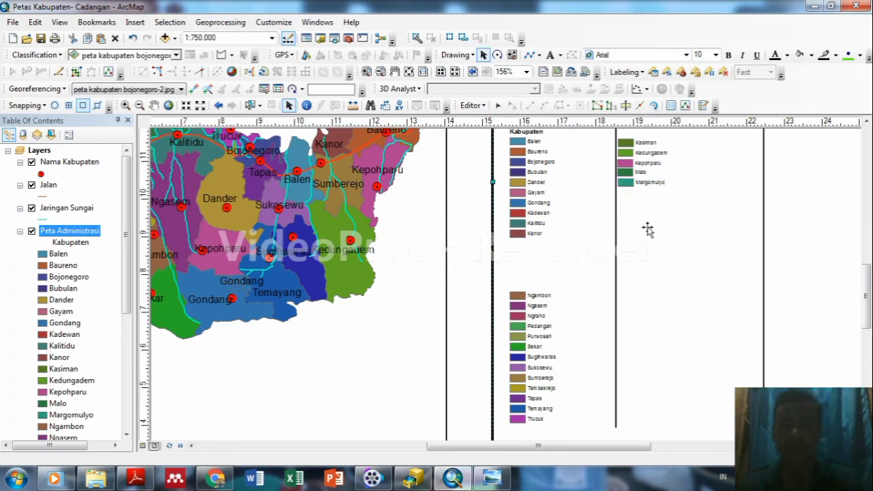
Fine-tune Margomulyo's alignment under Malo with an arrow-key nudge and a small drag.
click(628, 182)
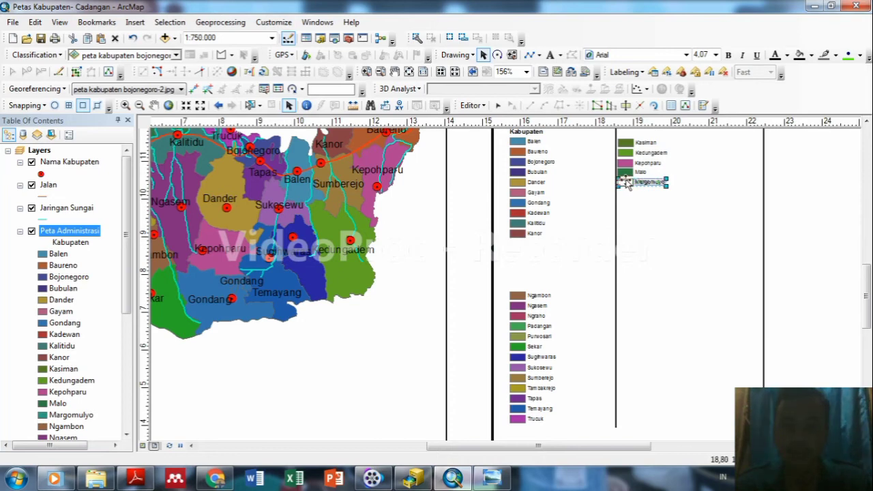
key(Left)
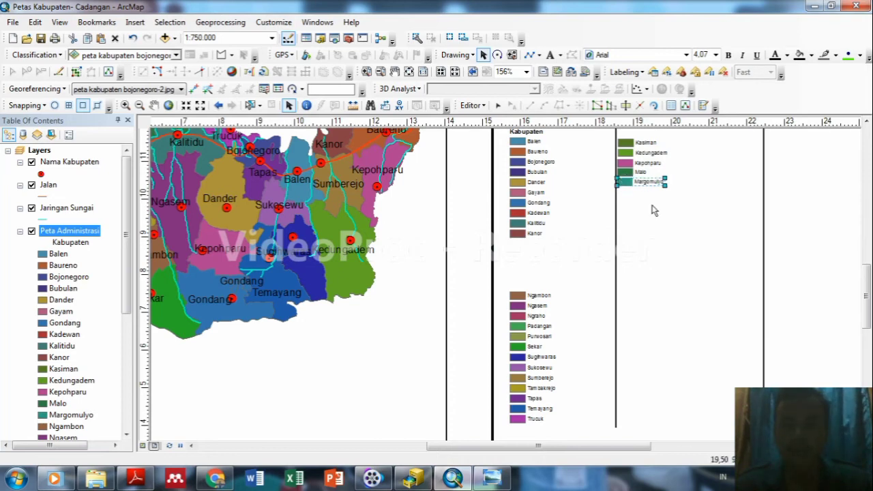
click(652, 210)
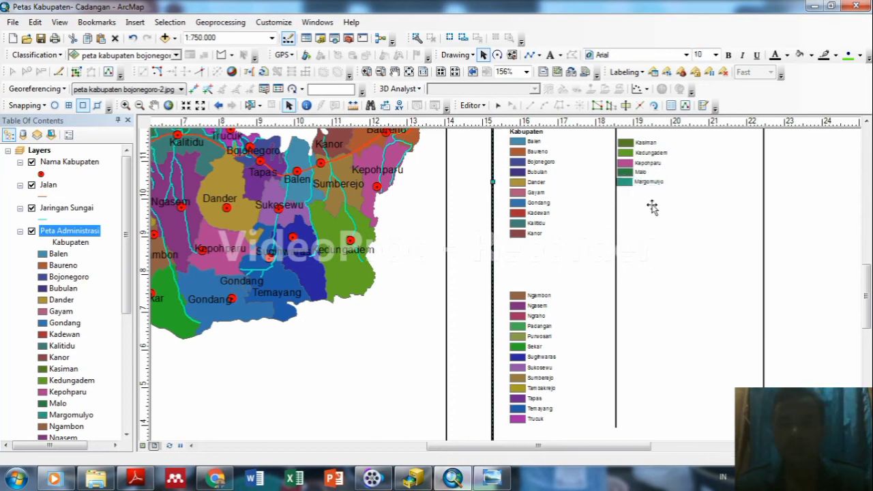
click(624, 184)
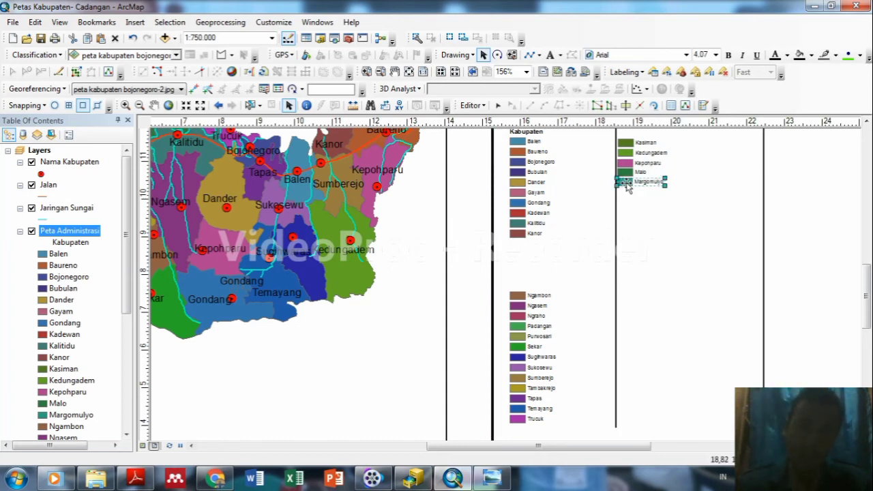
drag(628, 187, 626, 185)
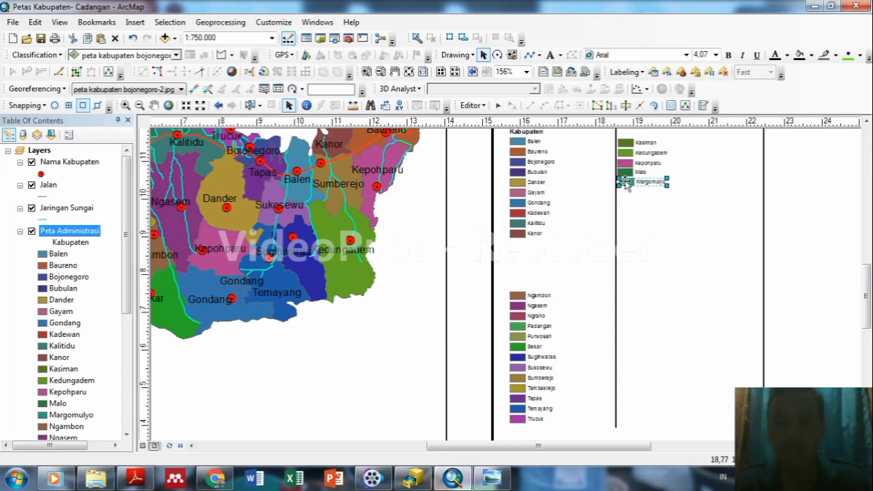
click(653, 203)
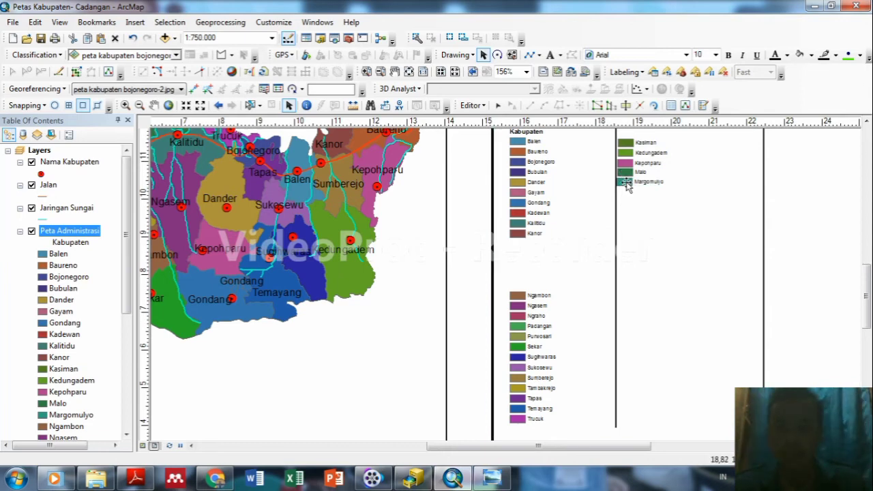
click(626, 183)
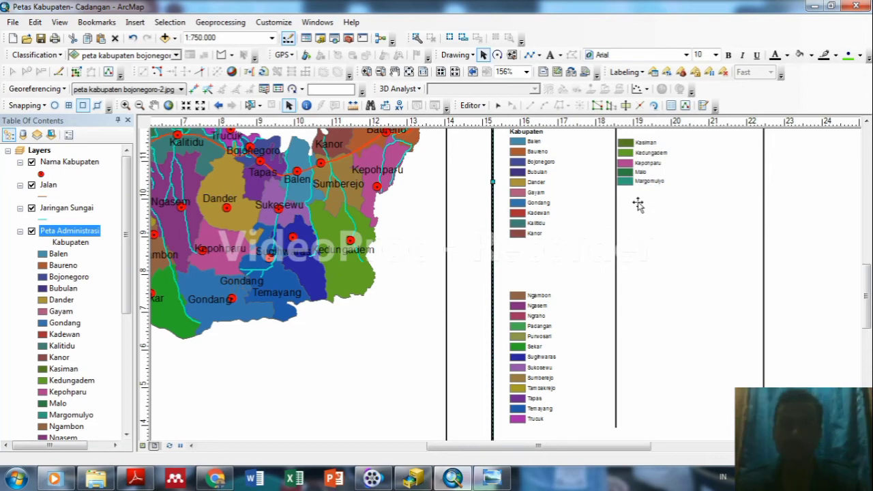
click(517, 297)
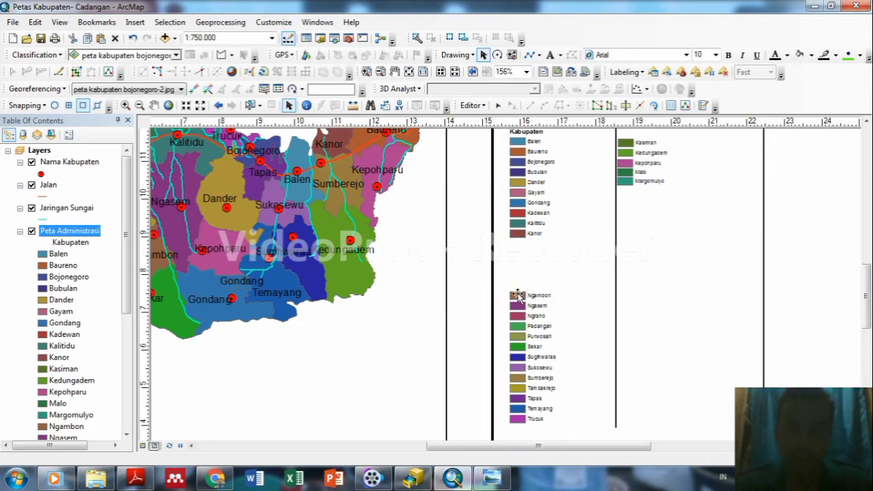
Move Ngambon and Ngasem into the second column beneath Margomulyo.
click(518, 296)
drag(518, 295, 624, 192)
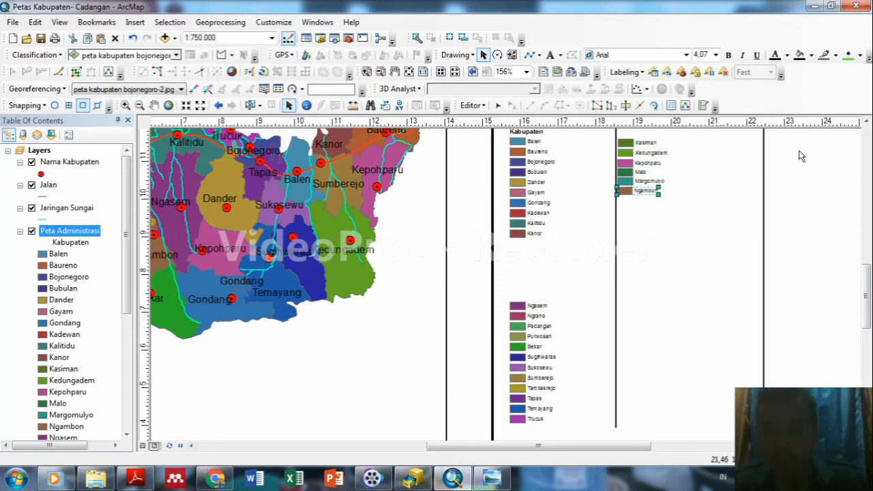
scroll(678, 275, up, 2)
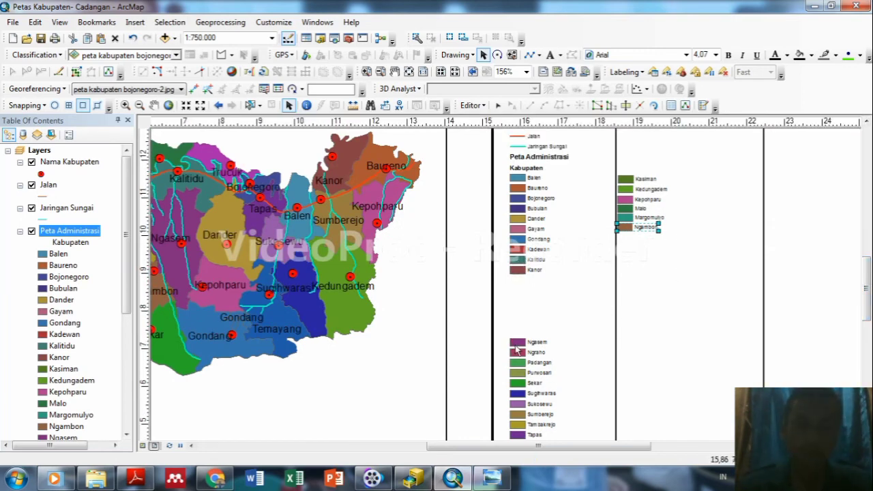
drag(517, 344, 628, 240)
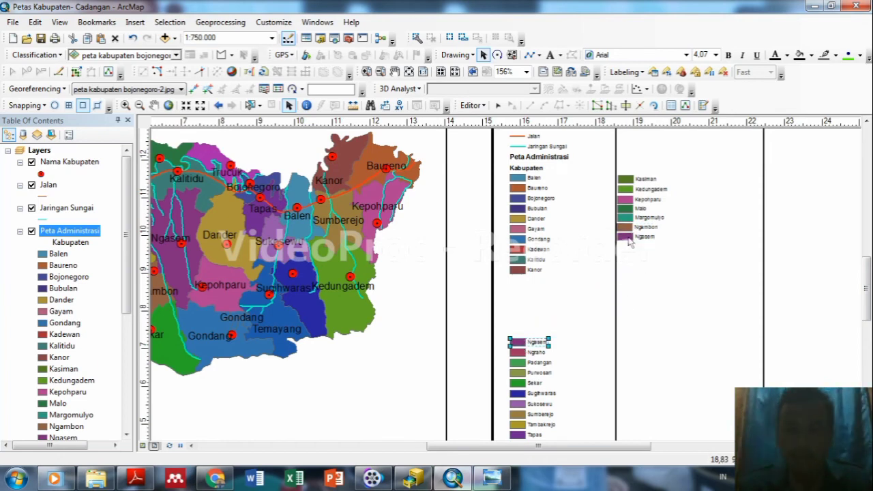
drag(628, 238, 627, 238)
click(668, 265)
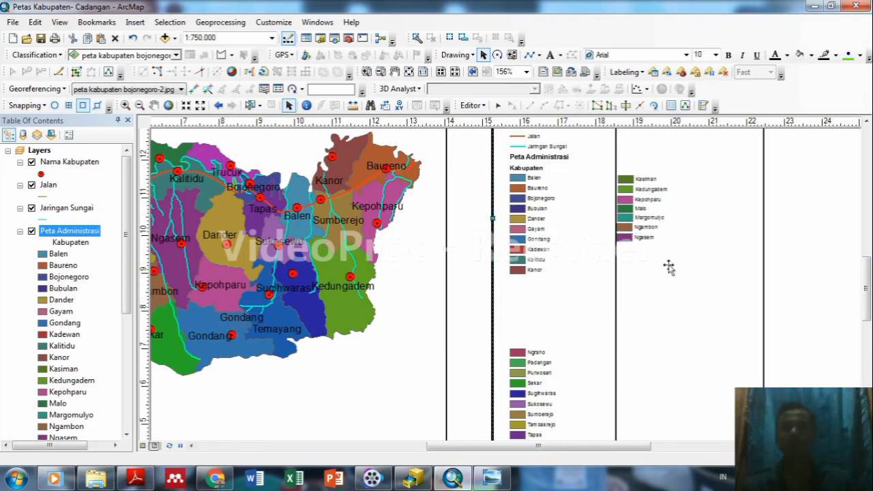
Move Ngraho and Padangan into the second column below Ngasem.
click(516, 356)
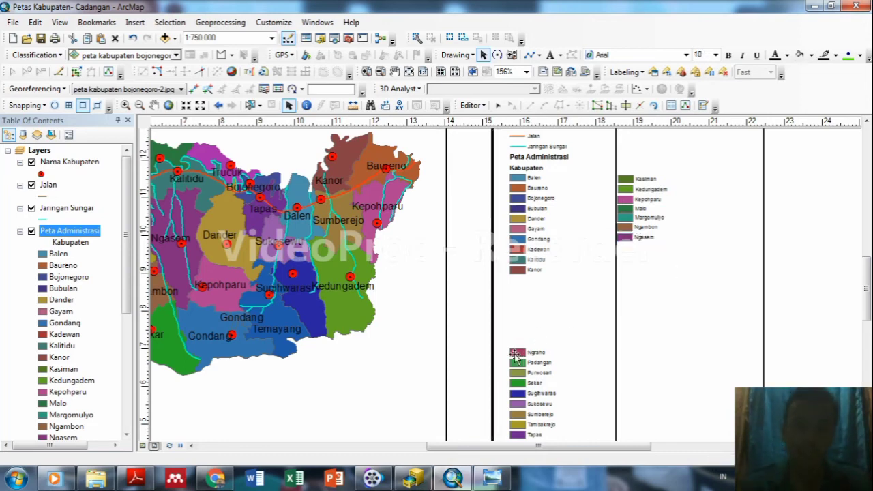
drag(516, 354, 623, 251)
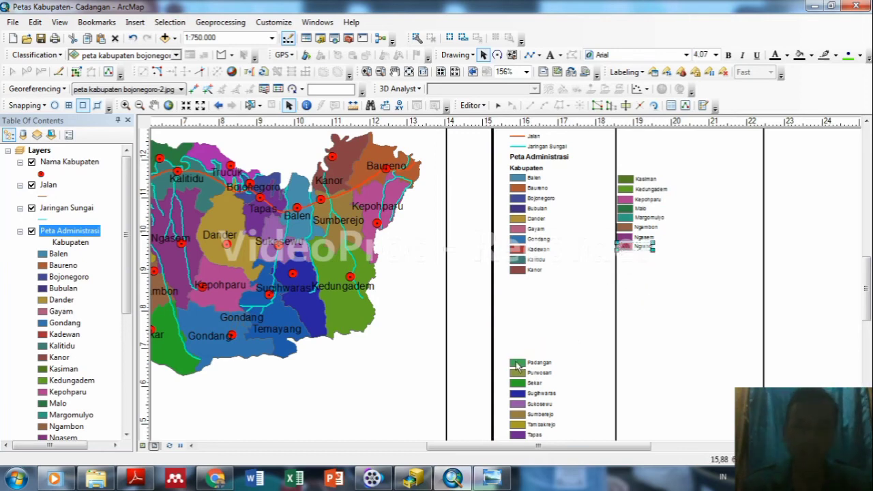
drag(517, 366, 625, 265)
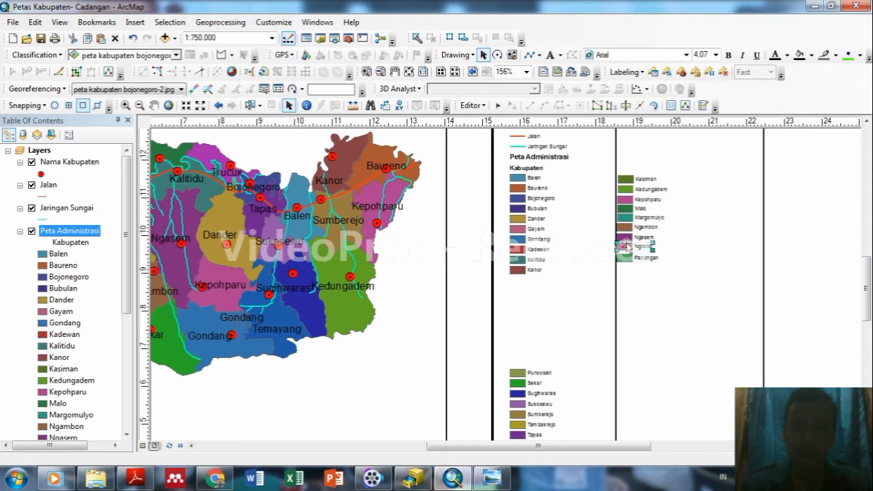
mouse_move(625, 246)
mouse_down()
mouse_move(634, 251)
mouse_move(627, 249)
mouse_up()
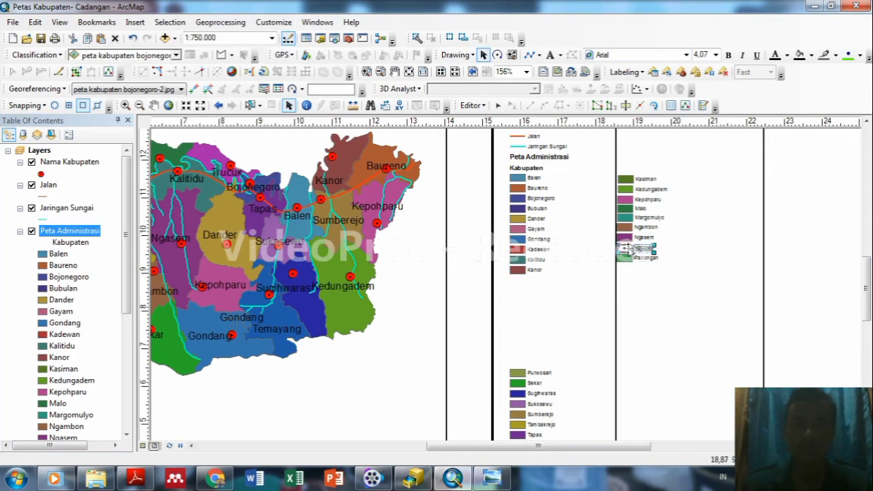
click(680, 250)
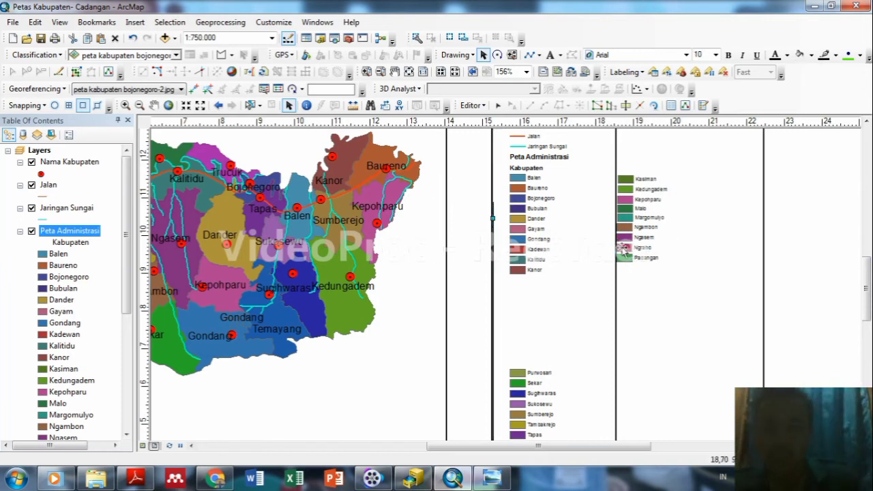
click(622, 249)
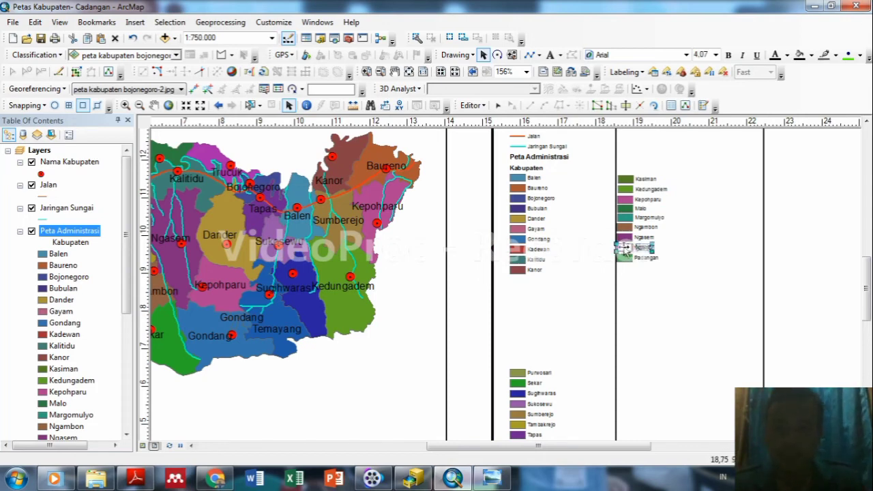
Nudge Ngasem and Padangan slightly so they line up with the entries above.
click(626, 237)
drag(626, 237, 628, 234)
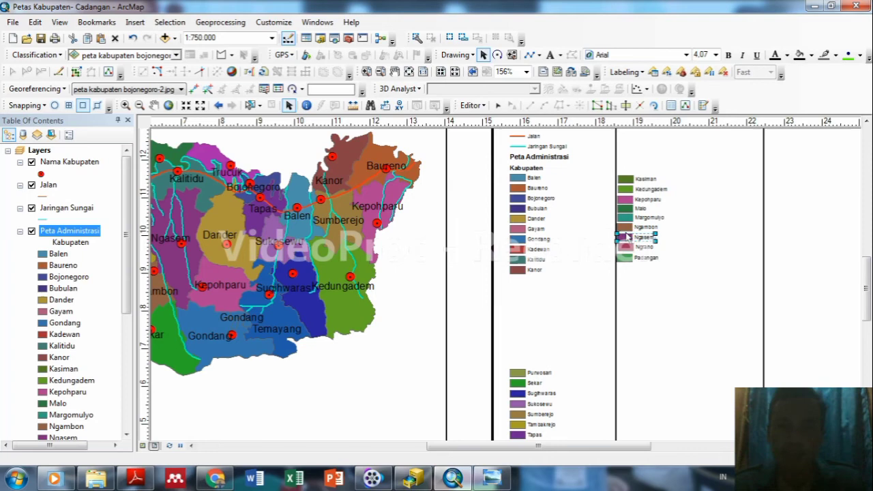
click(622, 260)
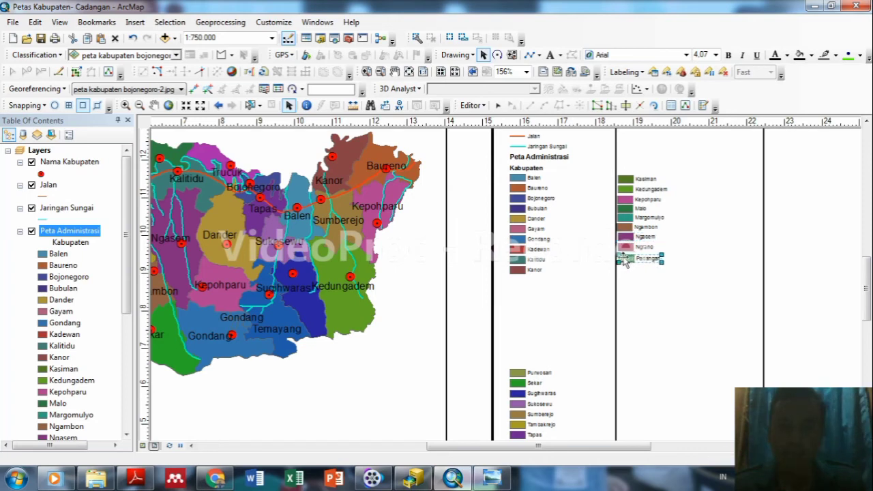
click(662, 290)
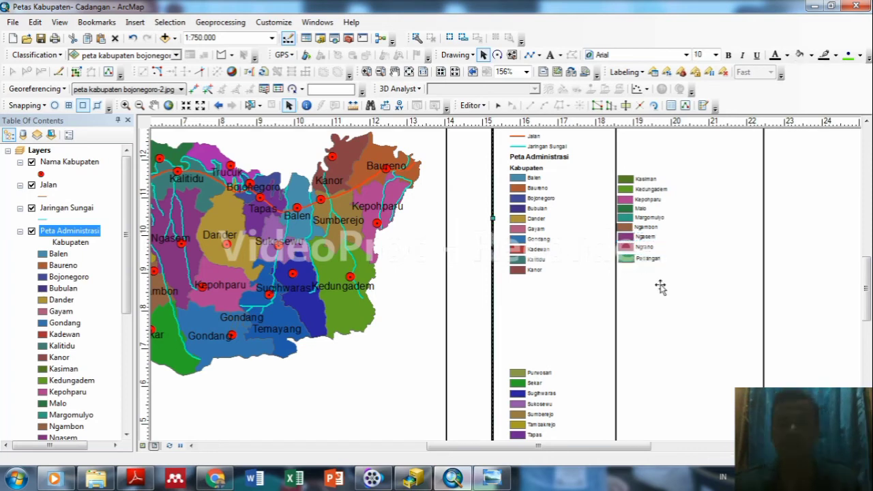
click(627, 265)
click(627, 263)
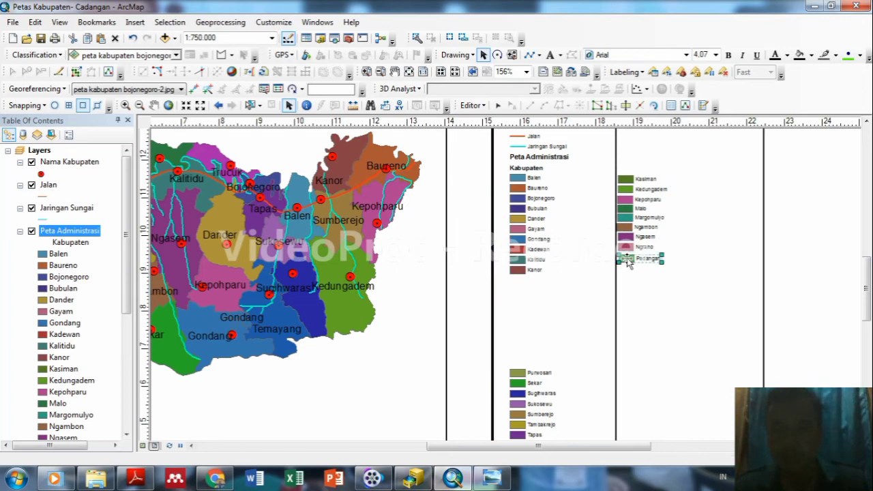
drag(626, 258, 625, 257)
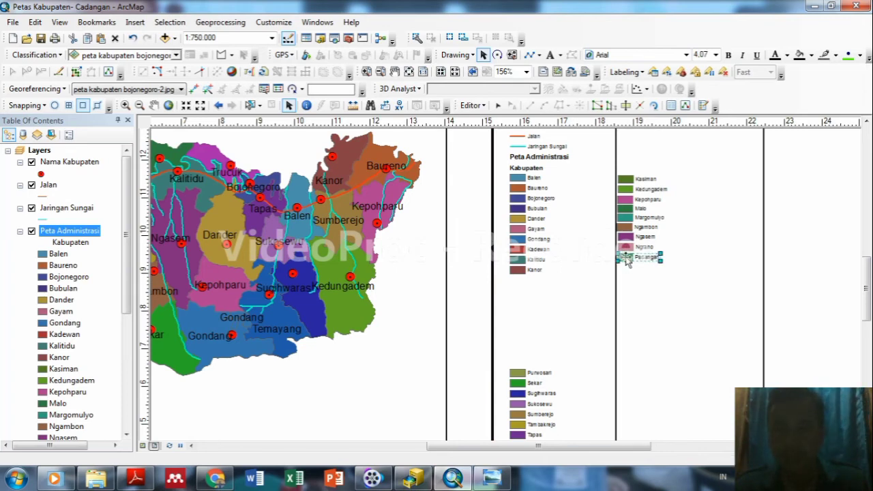
Move Margomulyo up closer to Malo and check Ngambon's position.
click(626, 219)
click(626, 218)
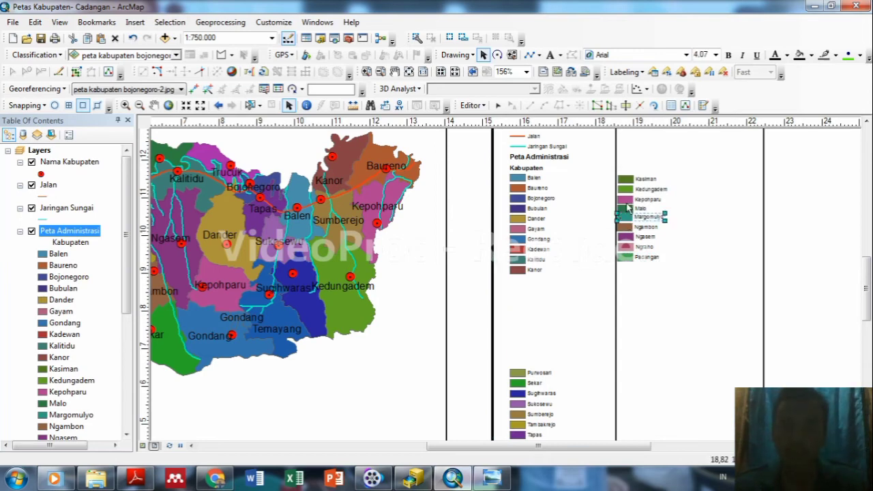
drag(628, 205, 629, 226)
click(626, 227)
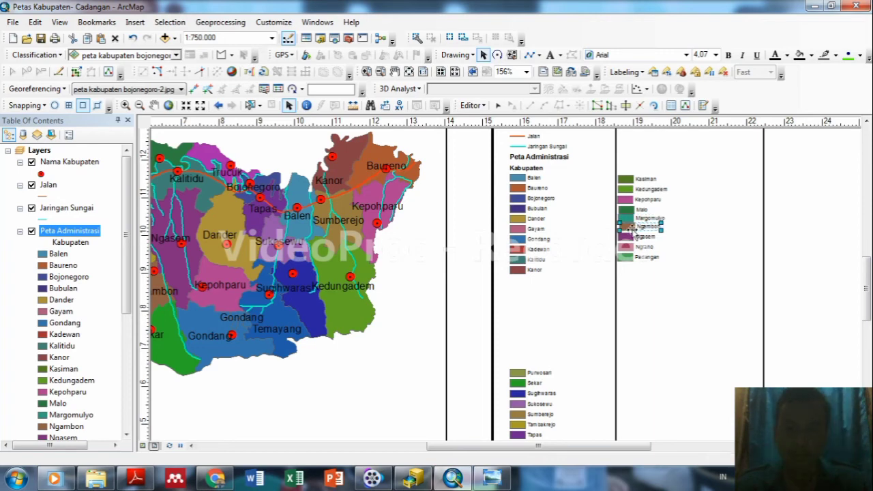
click(688, 282)
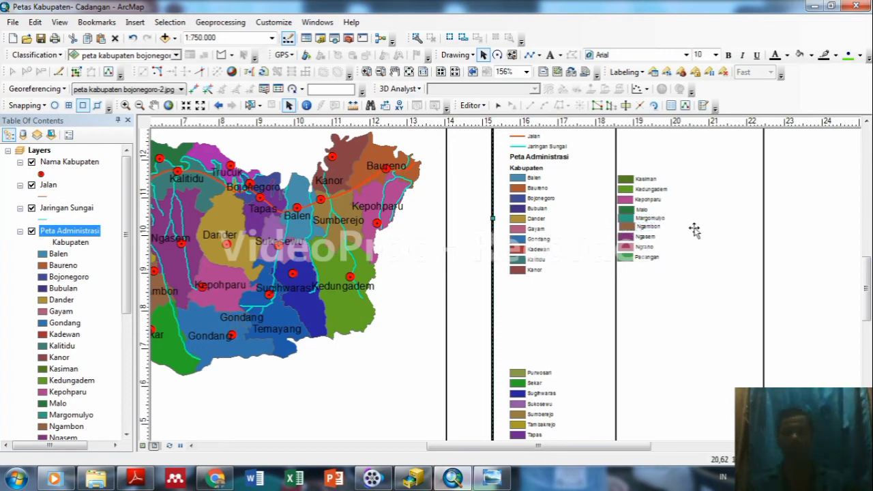
click(628, 226)
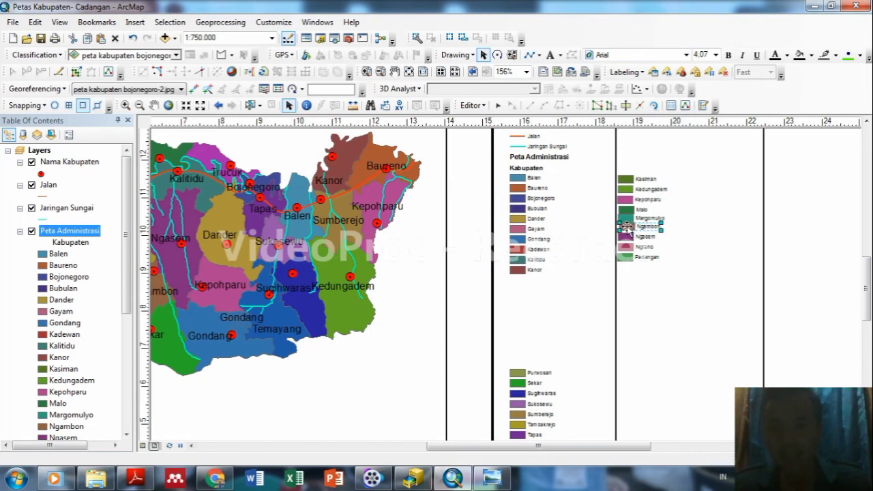
click(692, 242)
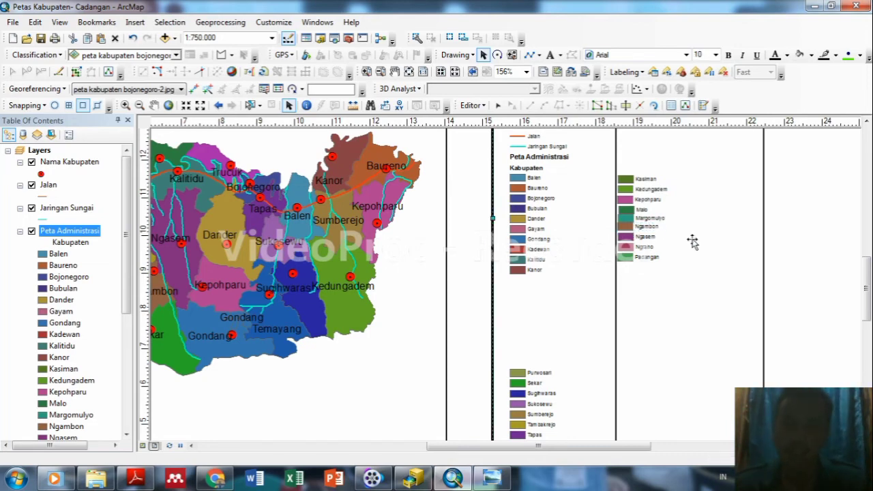
Adjust Padangan, Ngraho, Ngasem and Ngambon to even out the lower column spacing.
click(626, 259)
drag(626, 257, 624, 261)
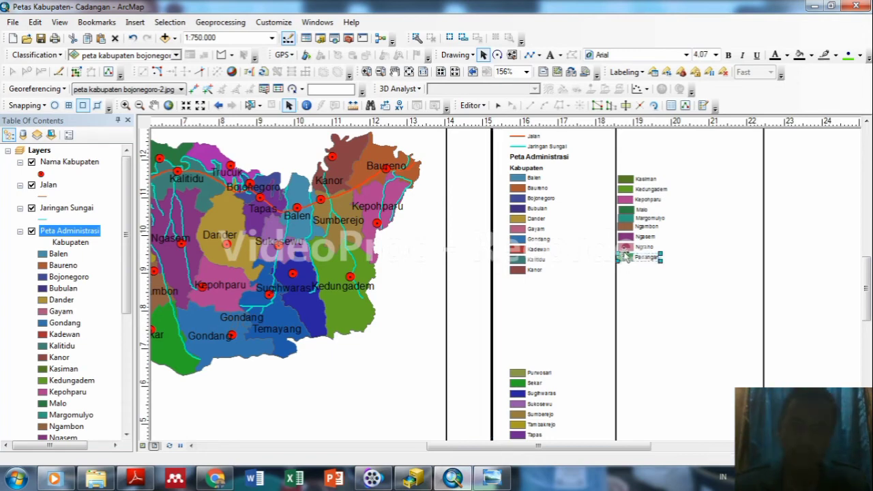
click(623, 248)
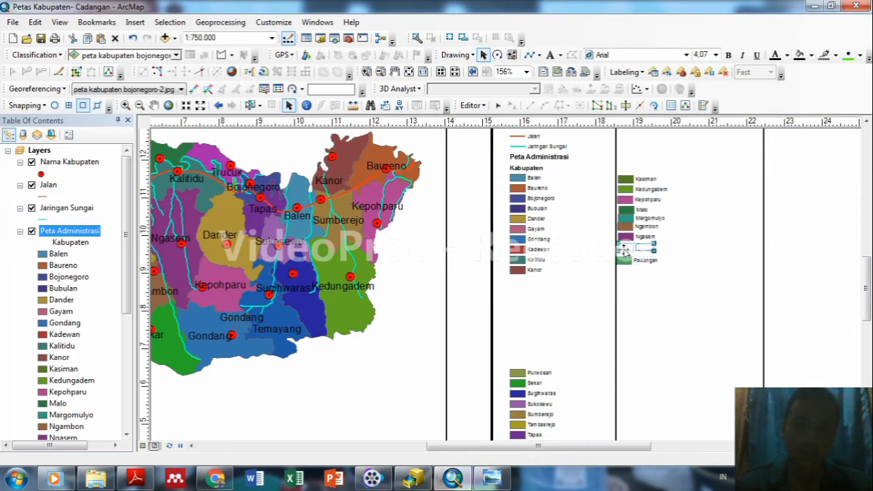
drag(624, 248, 623, 220)
click(625, 239)
click(626, 227)
click(624, 221)
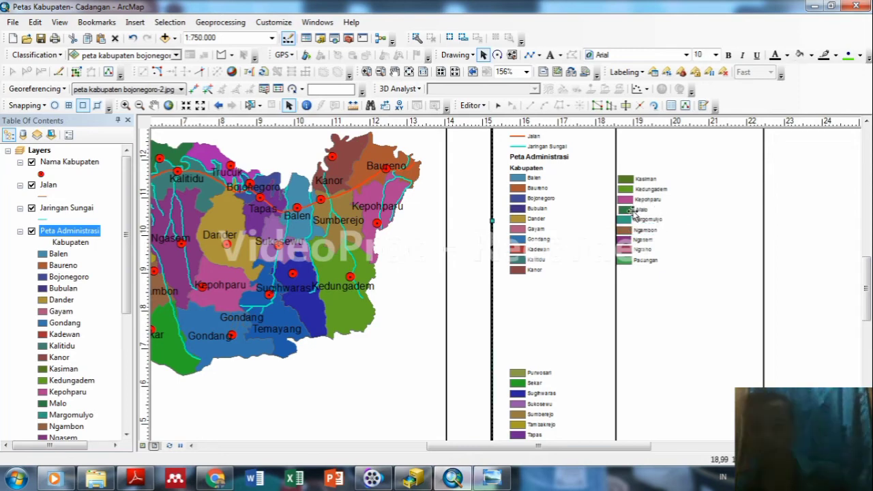
click(633, 213)
Shift Malo, Kedungadem, Kepohparu and Kasiman slightly to straighten the column's top.
click(630, 210)
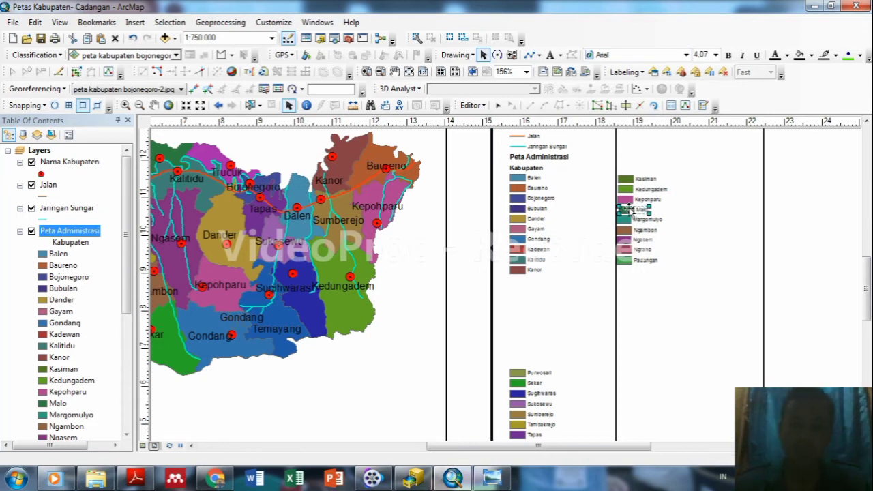
drag(630, 210, 622, 209)
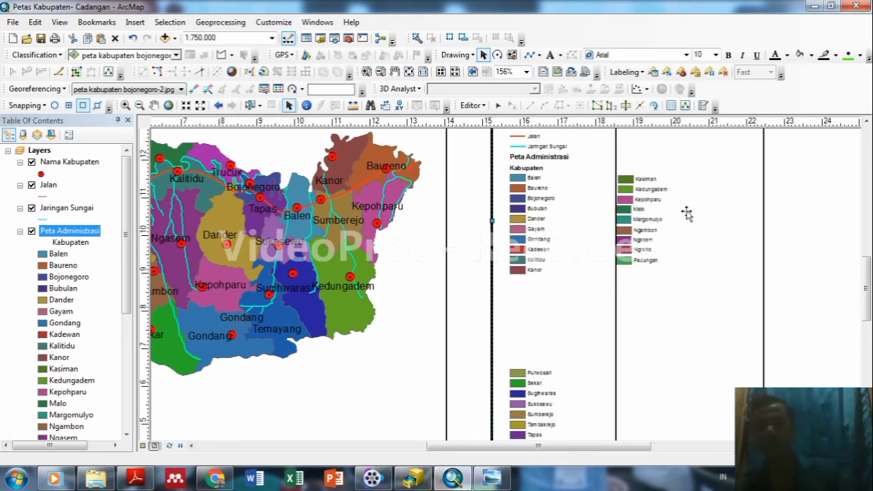
click(629, 197)
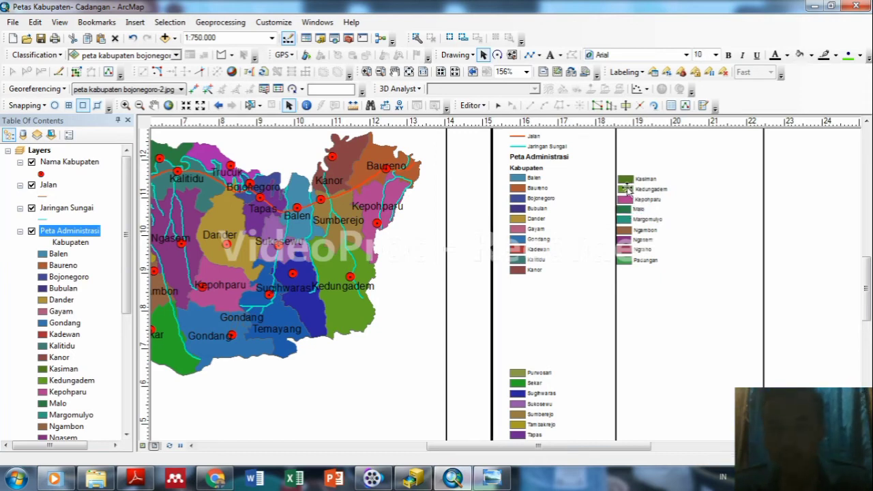
click(626, 191)
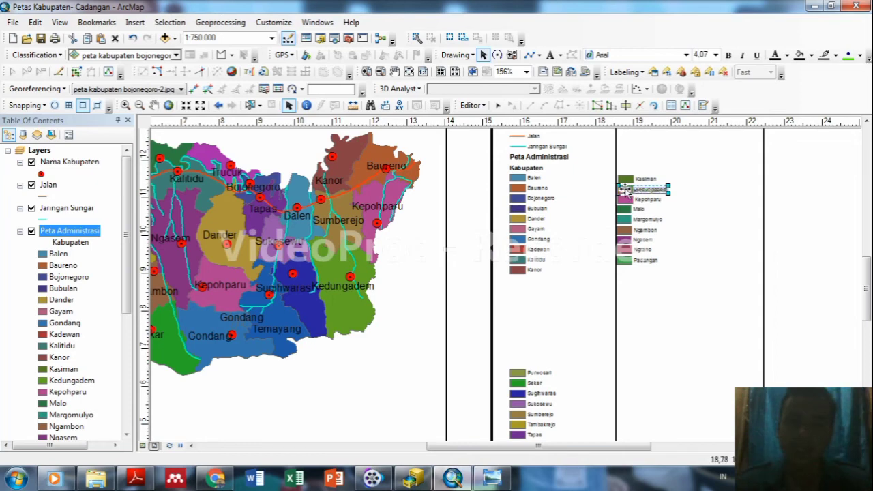
drag(624, 189, 626, 198)
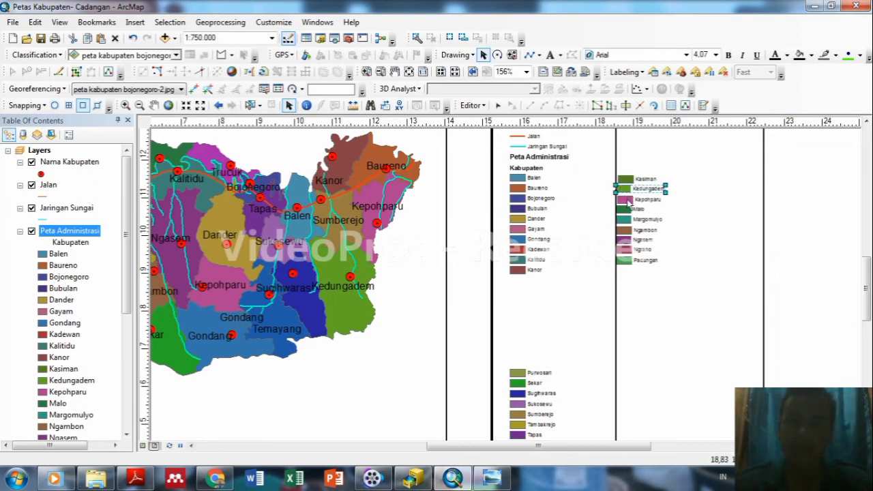
click(627, 199)
drag(627, 199, 625, 198)
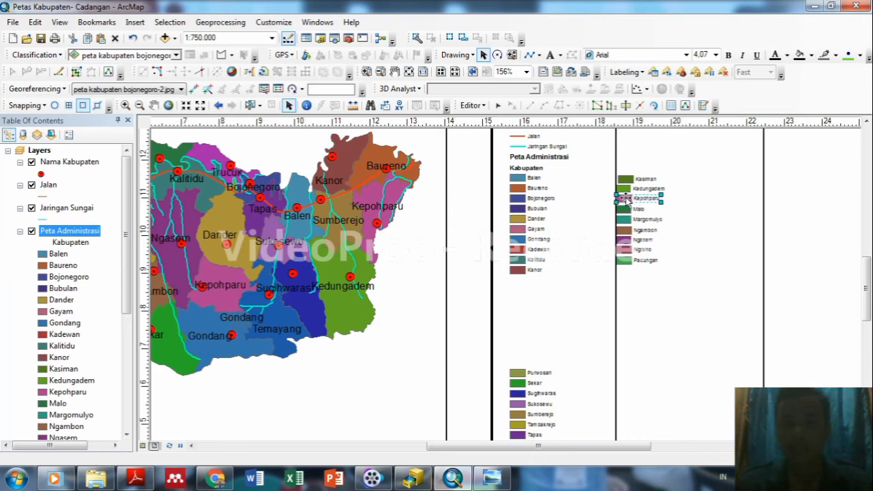
click(700, 204)
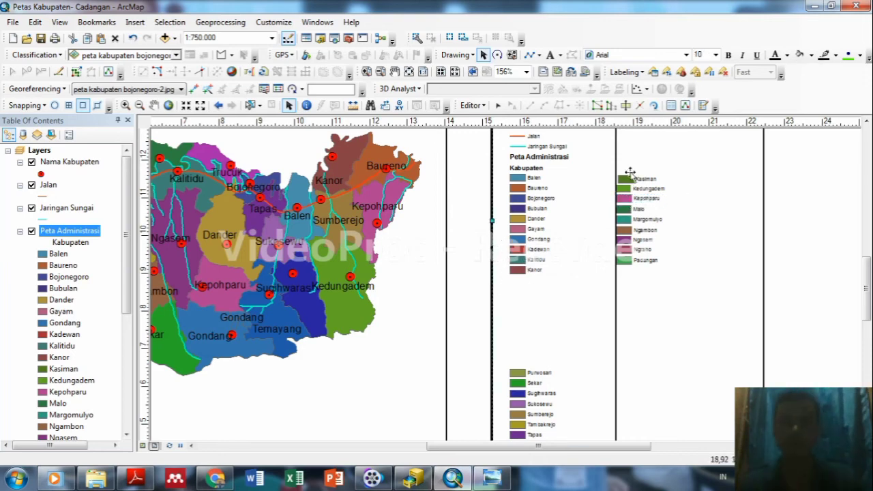
drag(629, 176, 618, 176)
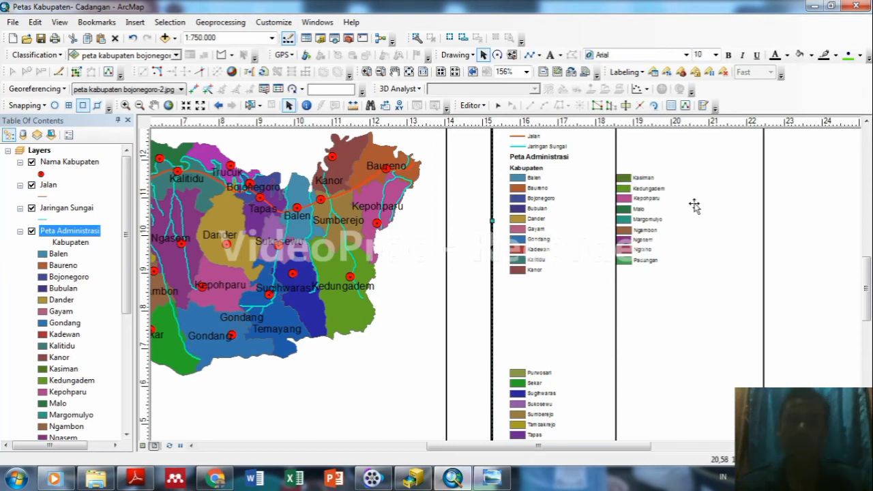
click(695, 206)
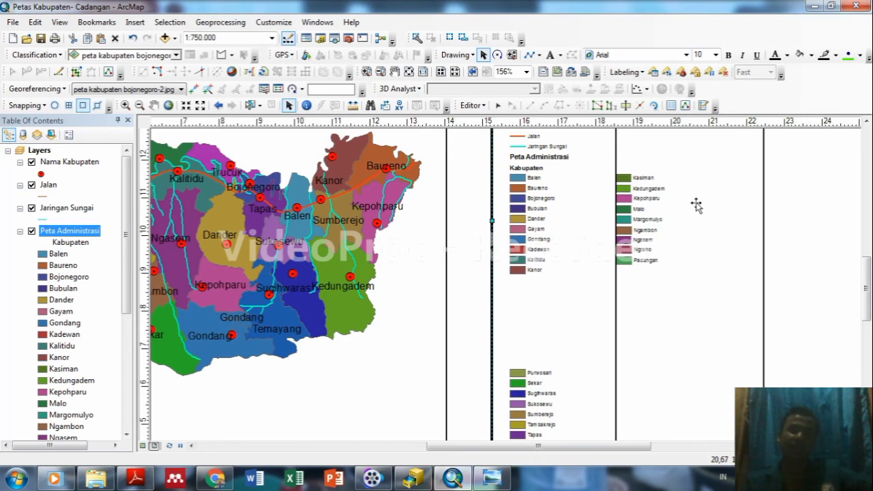
drag(616, 448, 662, 450)
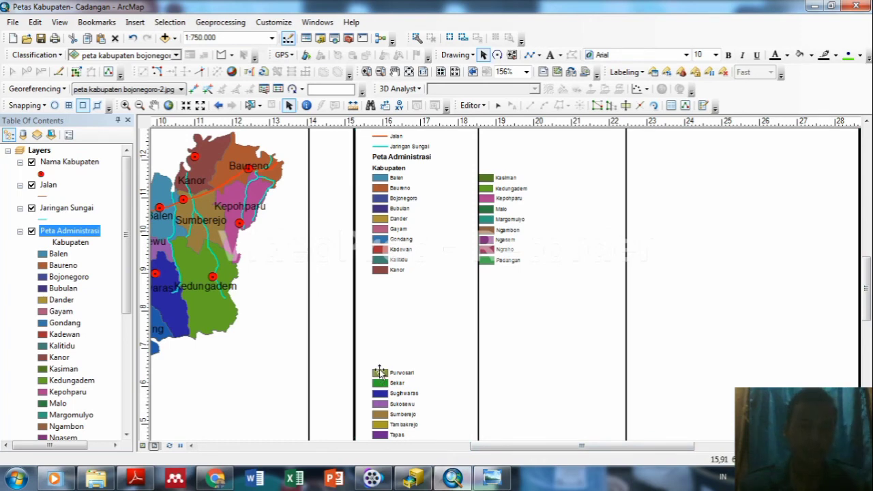
Move the Purwosari entry into the empty third legend column.
double_click(380, 372)
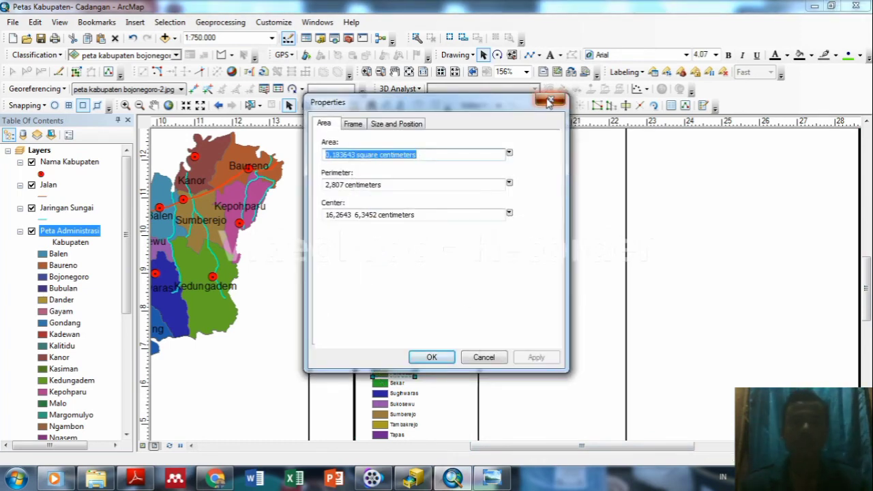
click(556, 101)
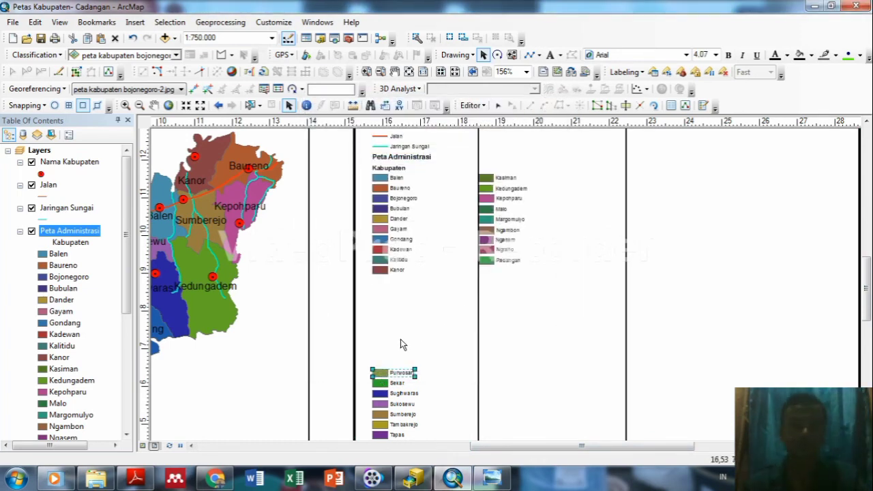
drag(379, 373, 633, 180)
click(652, 200)
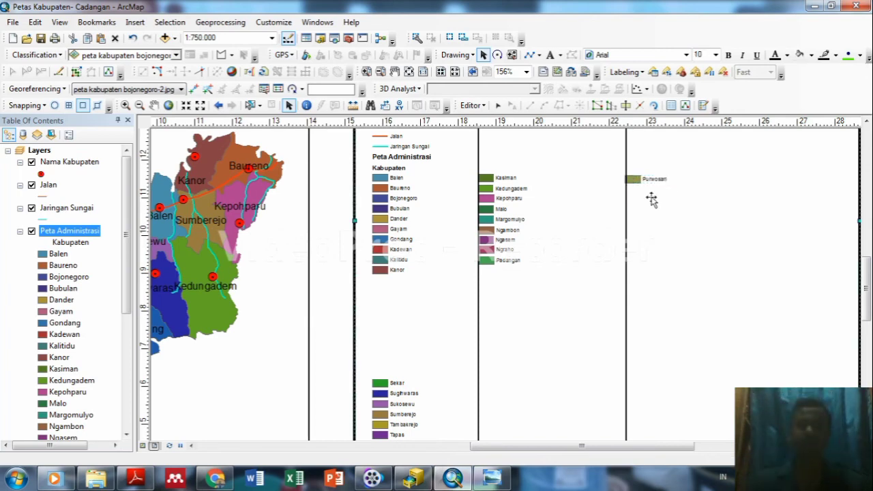
click(636, 180)
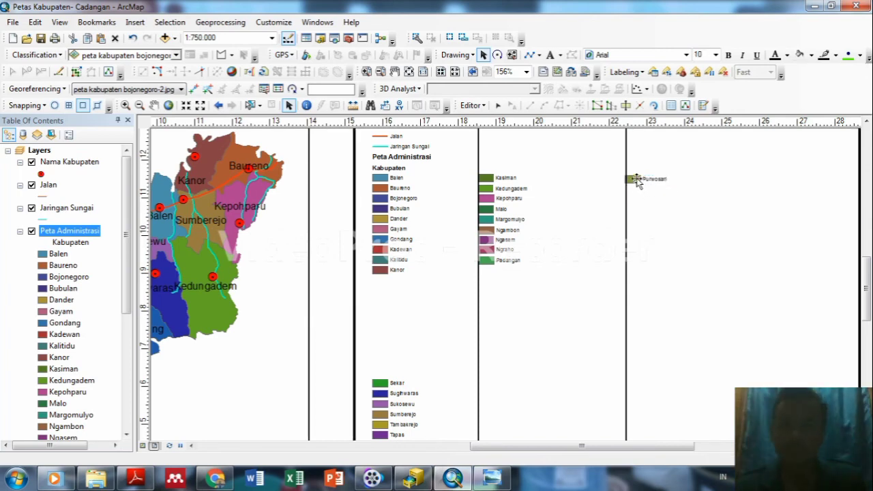
click(636, 182)
drag(637, 180, 638, 180)
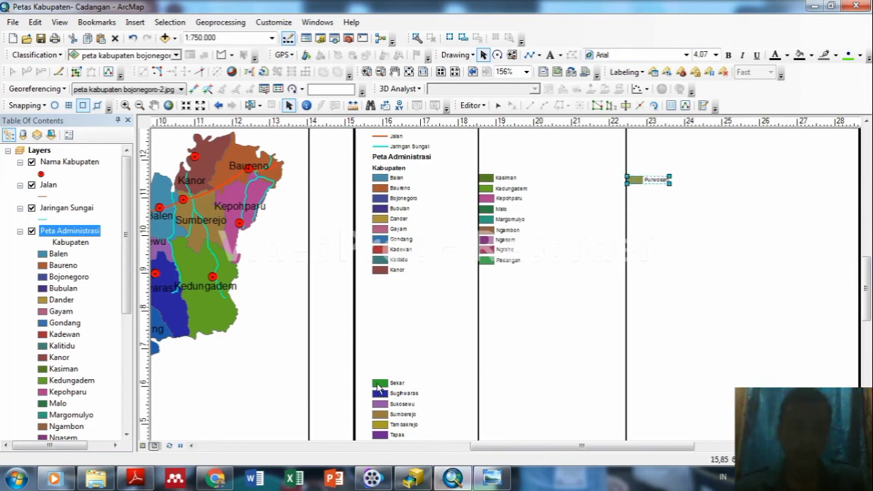
Stack Sekar, Sughwaras and Sukosewu under Purwosari in the third column.
drag(379, 387, 632, 193)
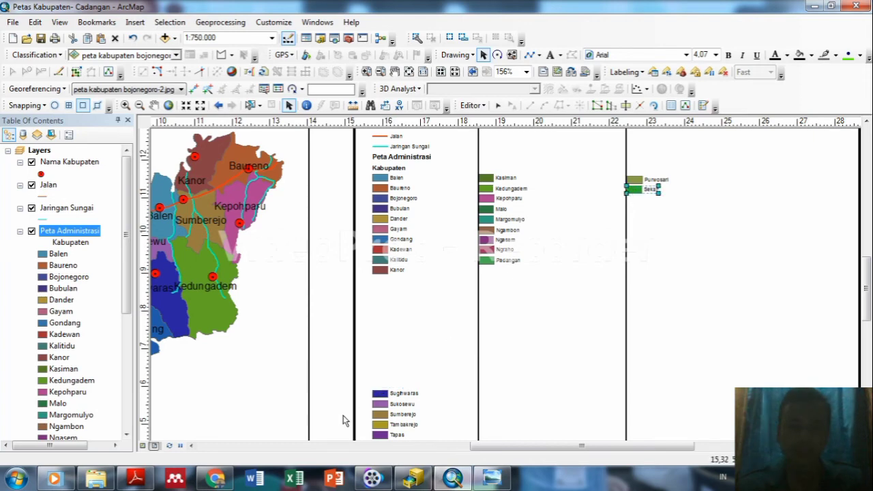
drag(384, 395, 639, 200)
click(657, 242)
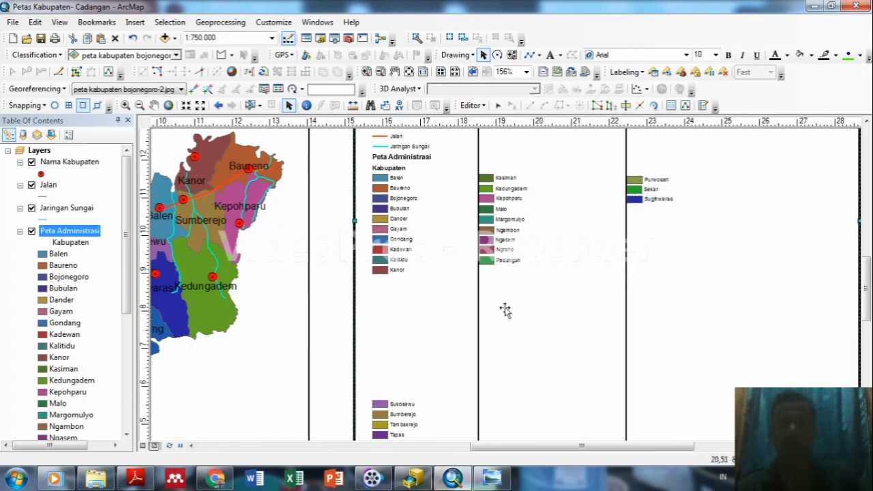
click(378, 406)
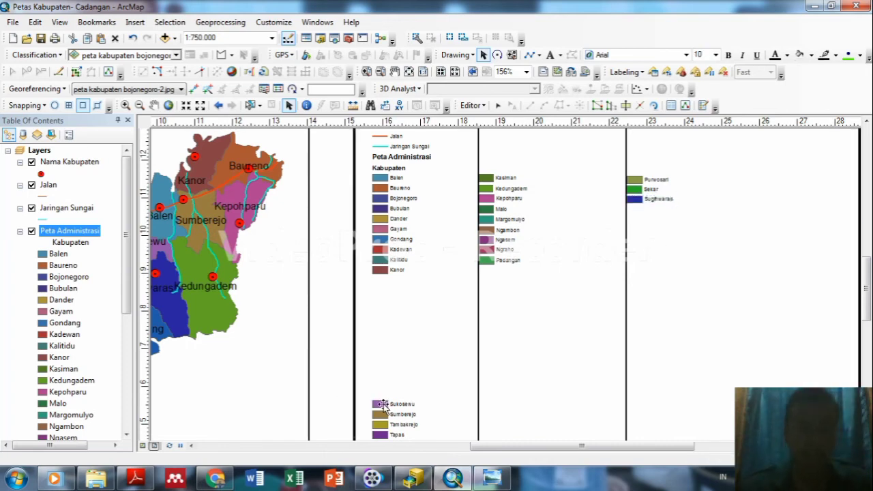
drag(378, 406, 634, 213)
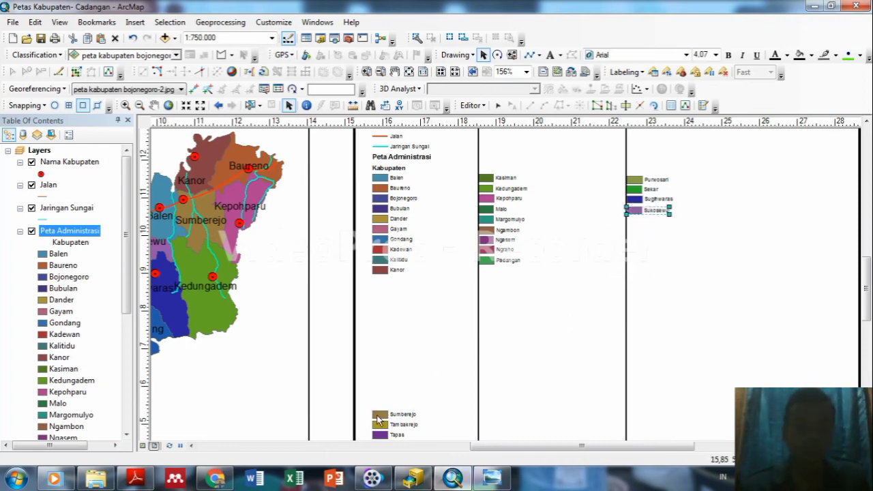
Place the Sumberejo entry below Sukosewu in the third column.
drag(379, 419, 633, 219)
click(633, 226)
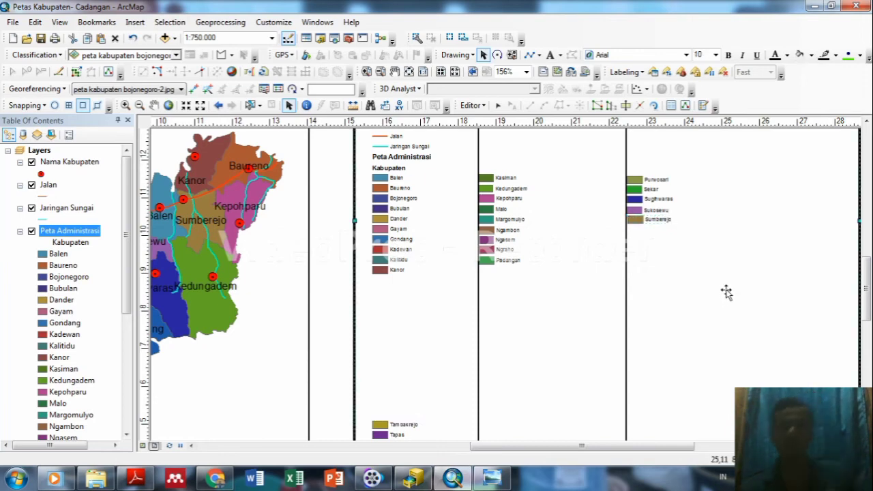
click(640, 220)
click(640, 220)
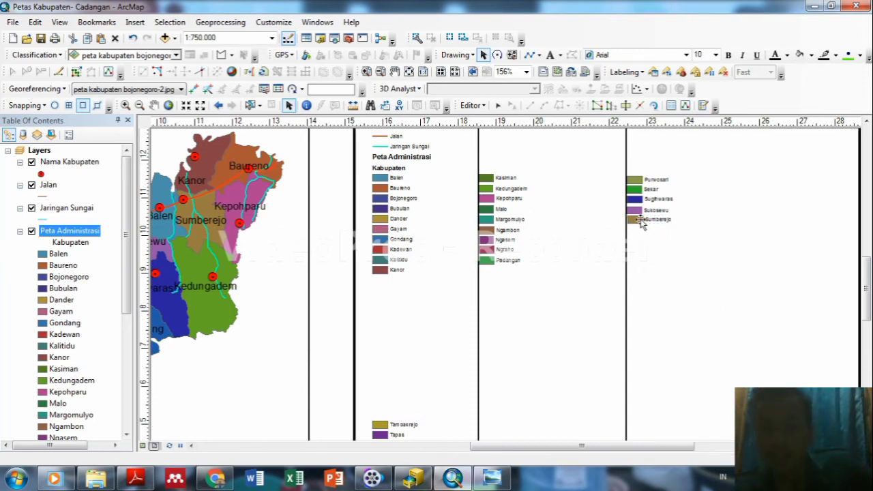
click(639, 222)
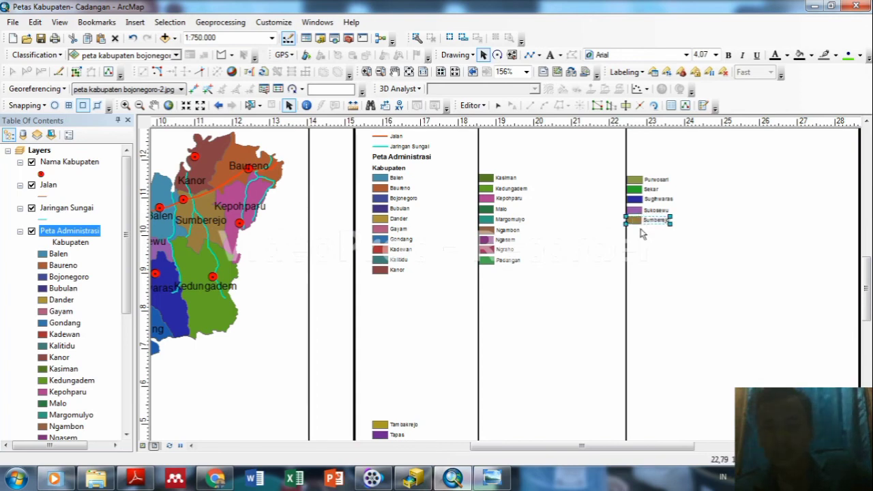
click(651, 268)
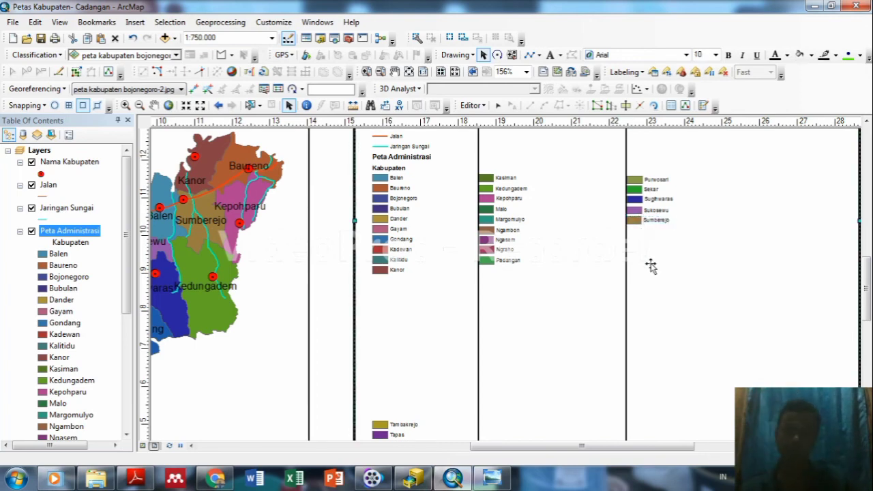
drag(866, 295, 868, 307)
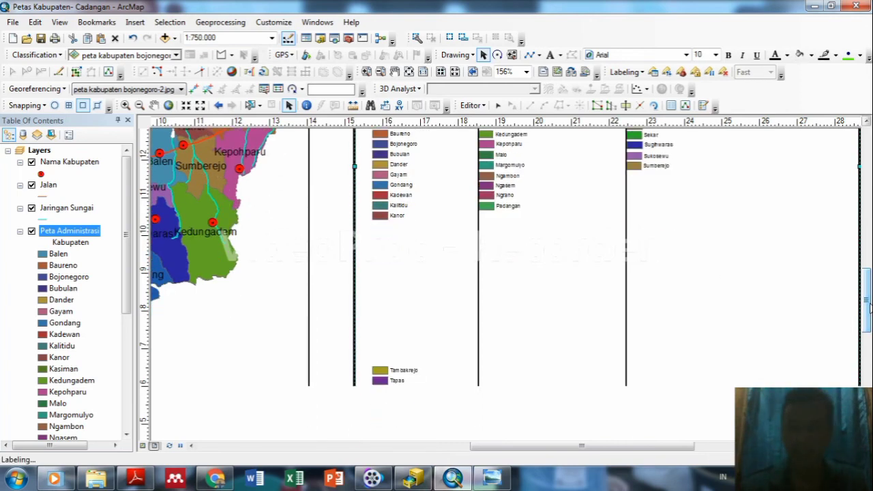
Move Tambakrejo, Tapas, Temayang and Trucuk down the third column in order.
click(374, 373)
drag(375, 373, 633, 183)
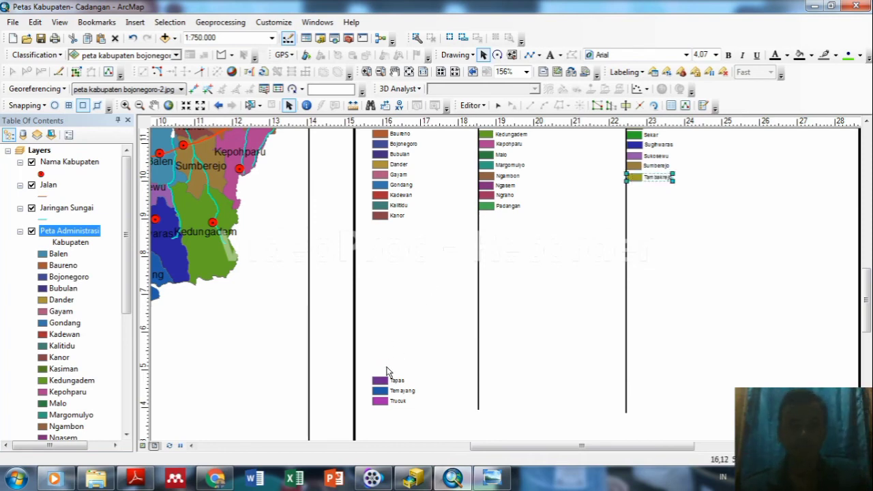
click(386, 384)
drag(383, 383, 639, 192)
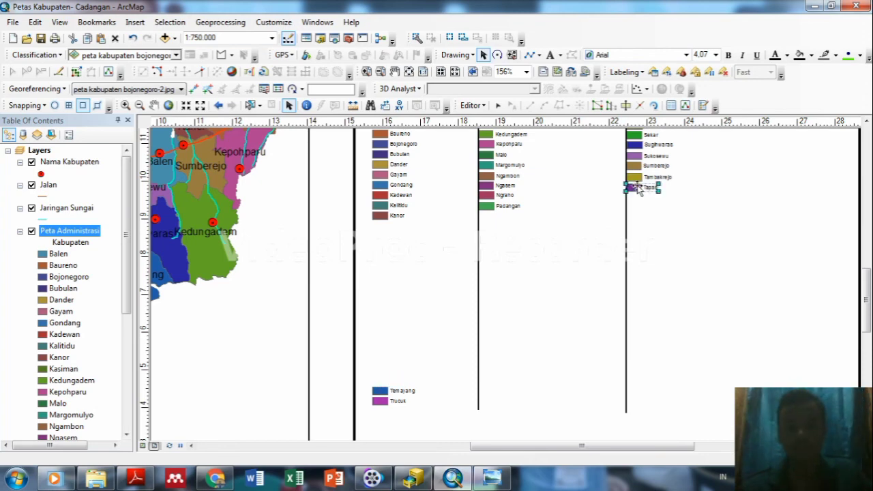
click(383, 395)
drag(383, 395, 635, 205)
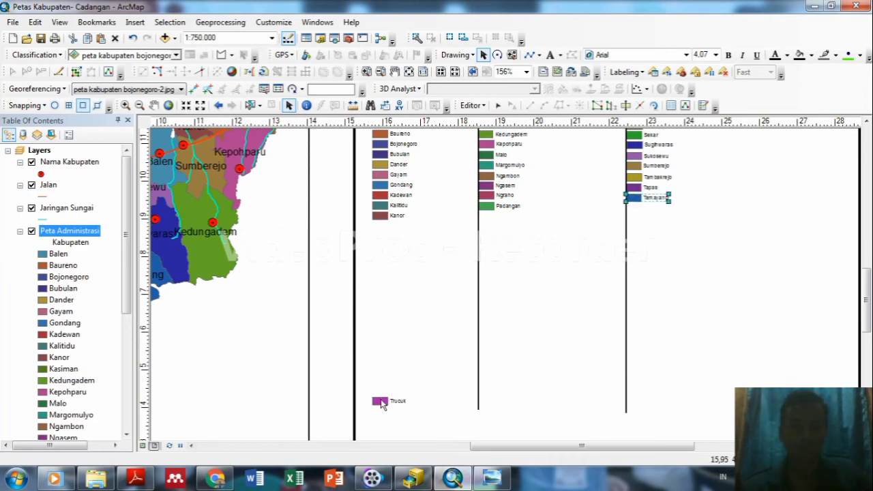
drag(382, 403, 537, 350)
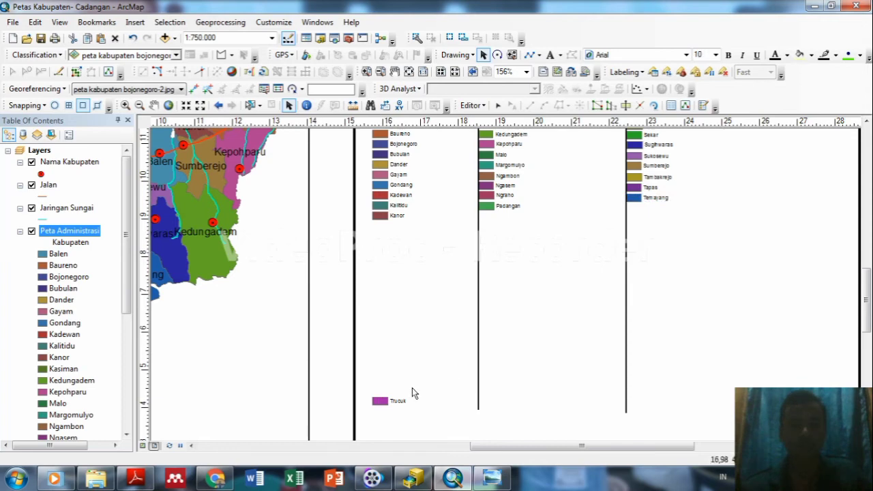
drag(380, 402, 634, 207)
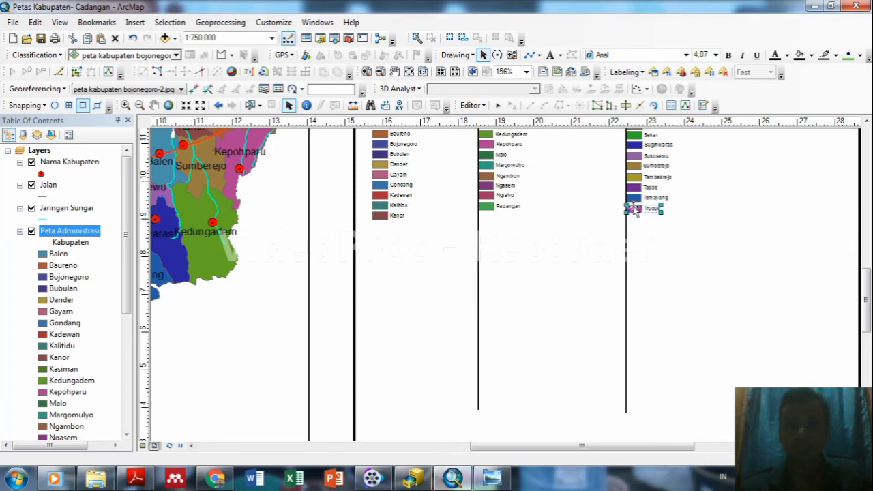
click(784, 287)
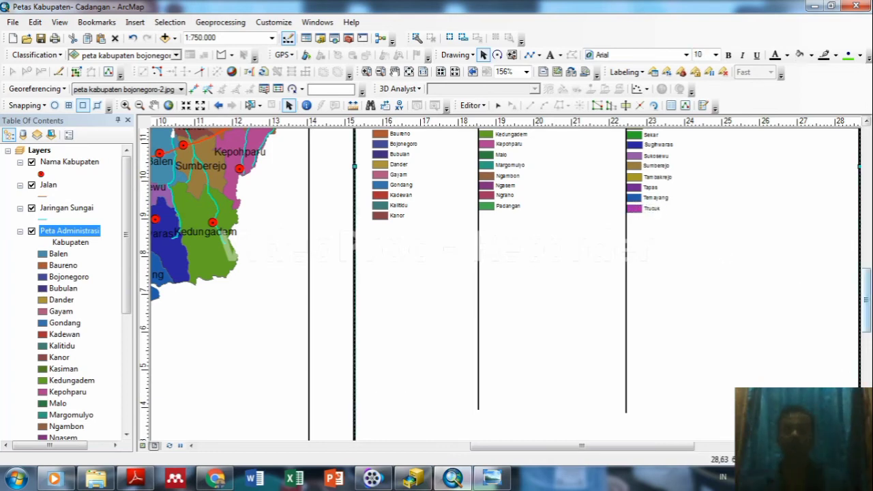
drag(866, 280, 866, 248)
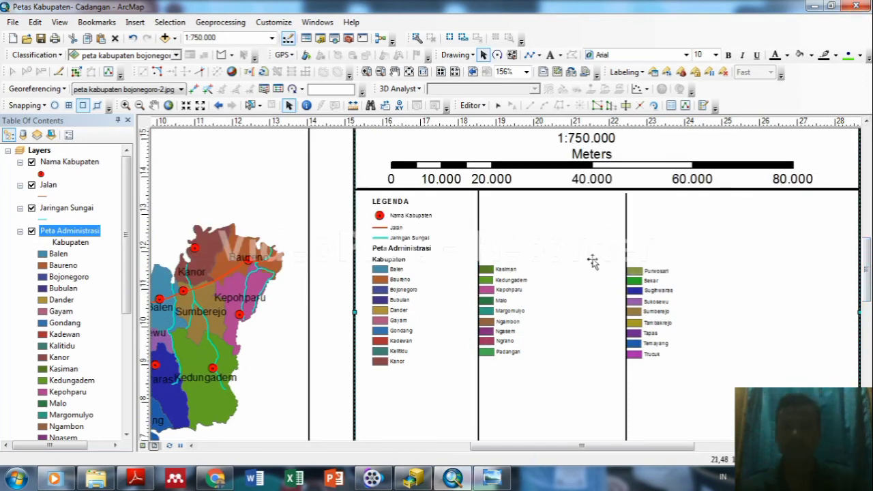
Delete the first and second vertical divider lines between the legend columns.
drag(866, 266, 866, 274)
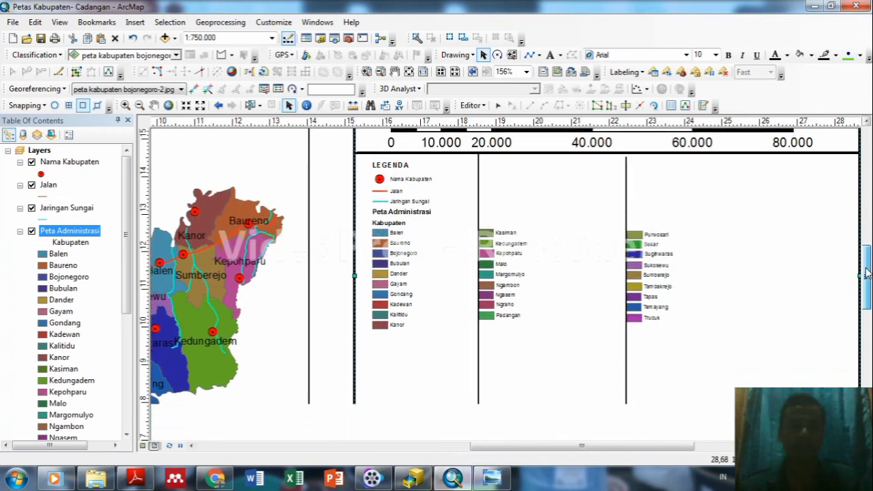
click(479, 196)
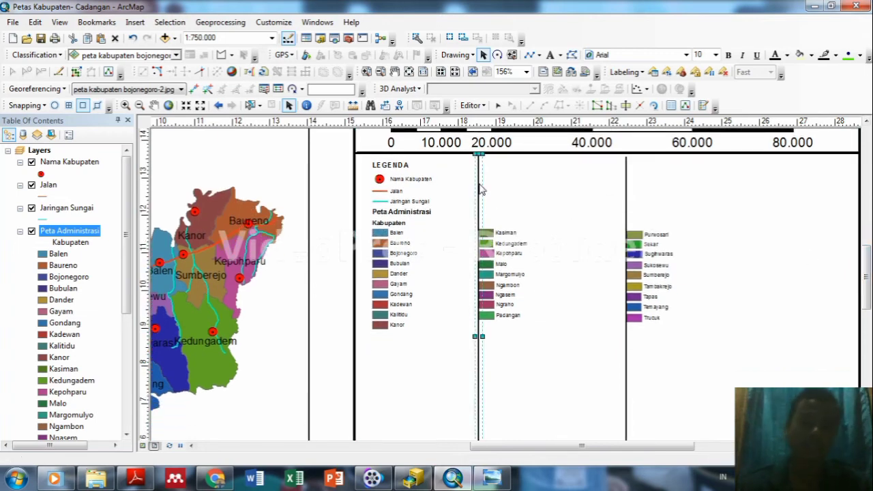
right_click(479, 185)
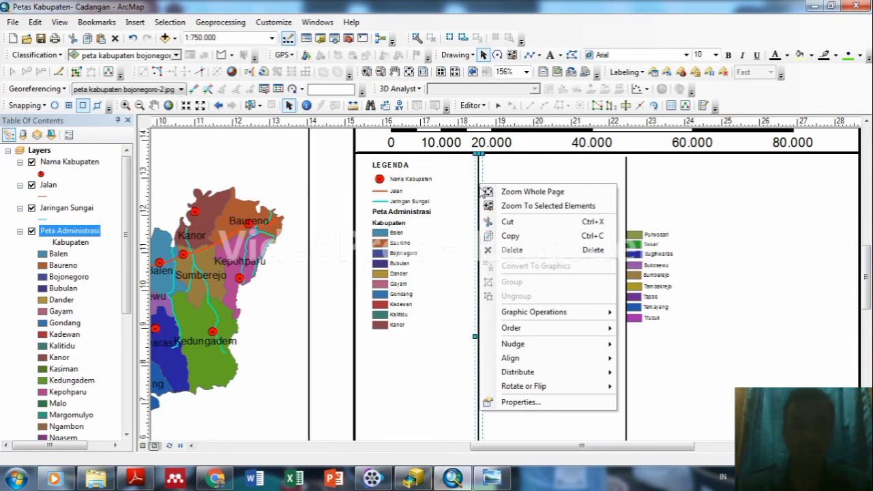
click(511, 250)
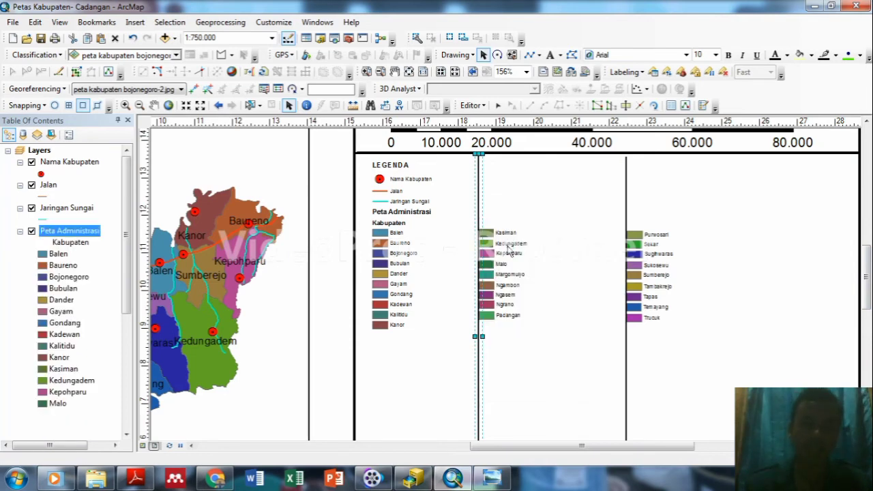
click(626, 198)
right_click(626, 195)
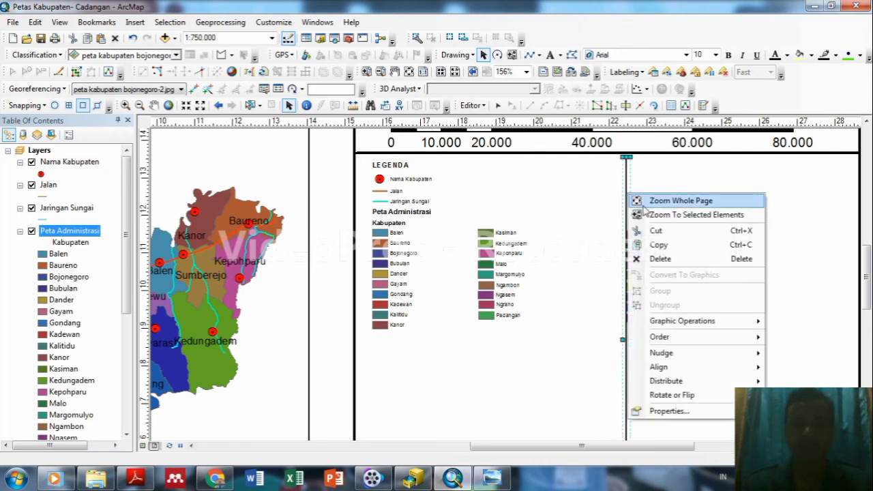
click(660, 259)
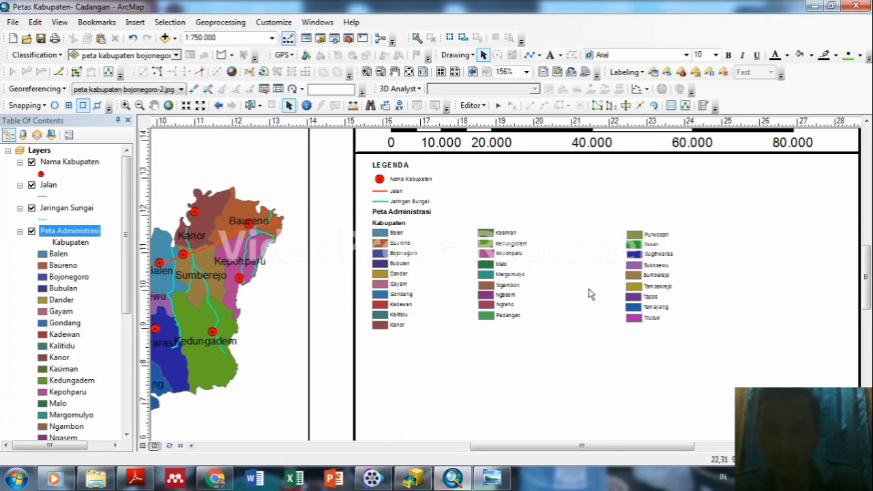
Shift Sukosewu slightly left into line with the third column and check its properties.
click(642, 319)
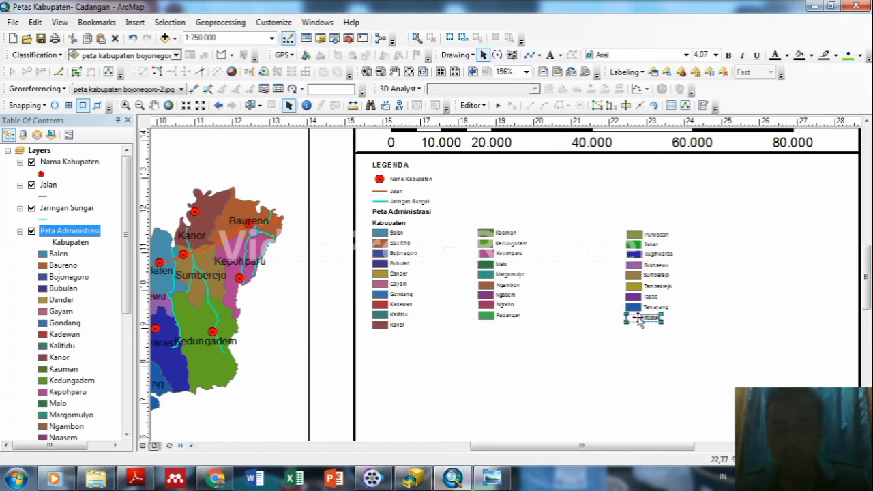
click(634, 267)
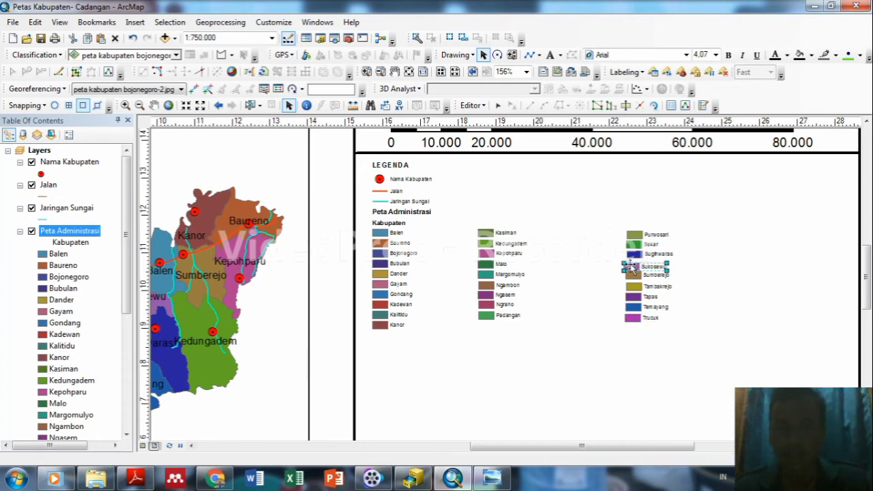
key(ctrl+z)
click(630, 266)
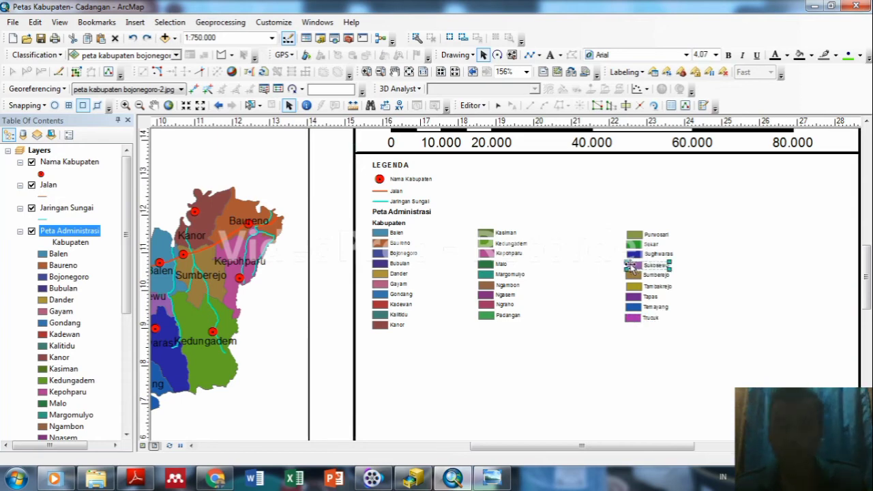
drag(633, 264, 630, 265)
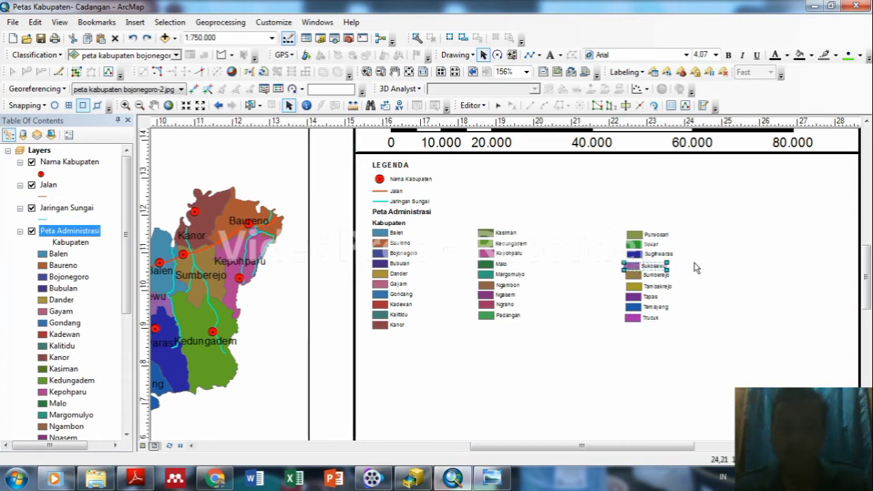
click(630, 266)
click(631, 267)
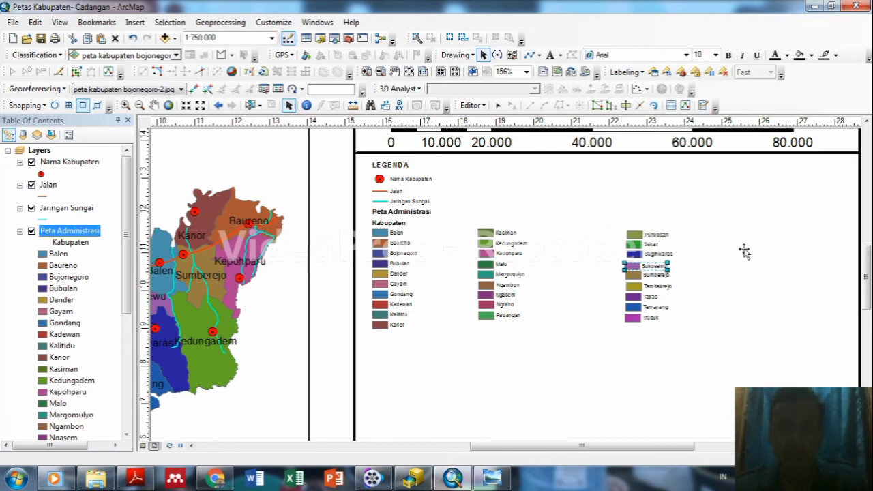
click(681, 245)
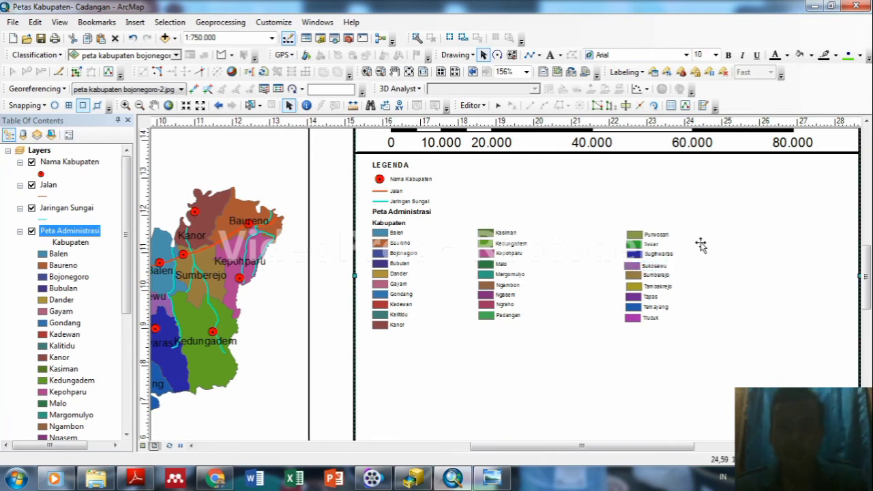
double_click(632, 267)
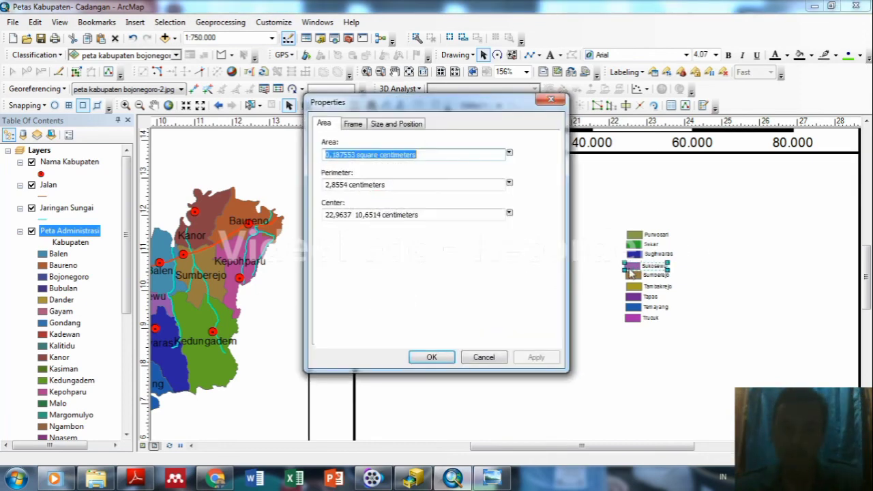
click(551, 100)
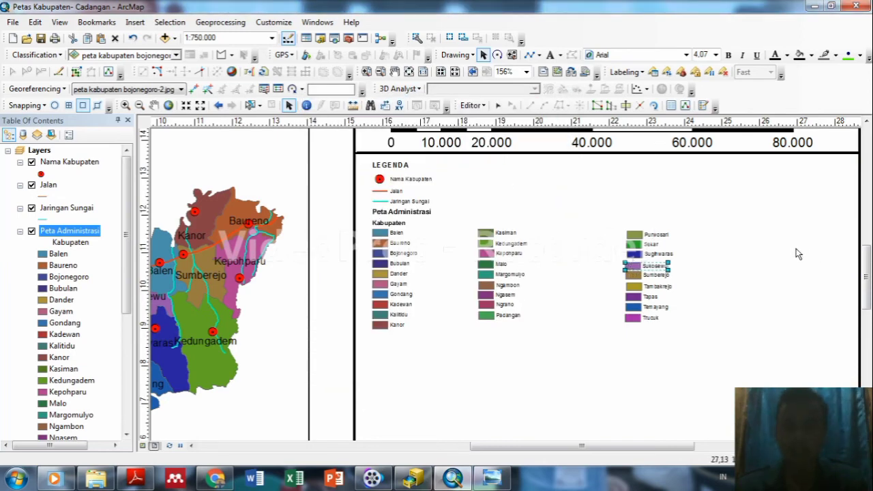
click(636, 253)
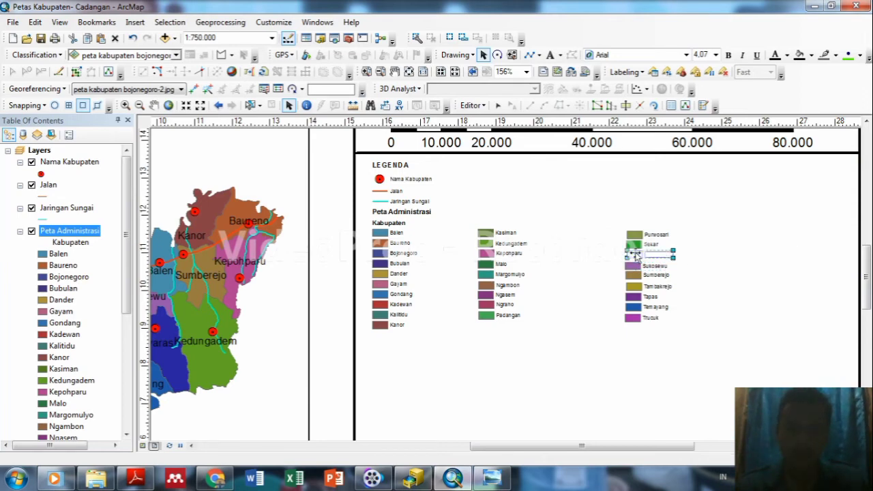
Nudge Purwosari left and adjust Sekar so both line up in the third column.
click(635, 244)
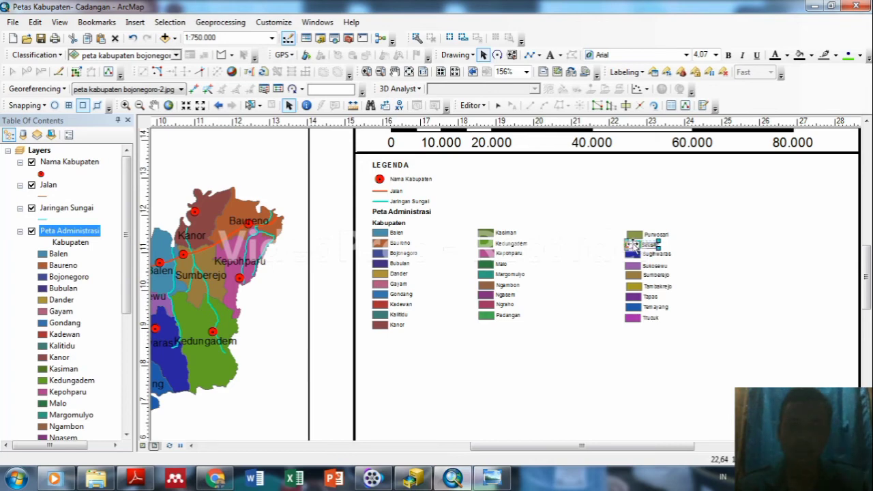
drag(635, 245, 632, 244)
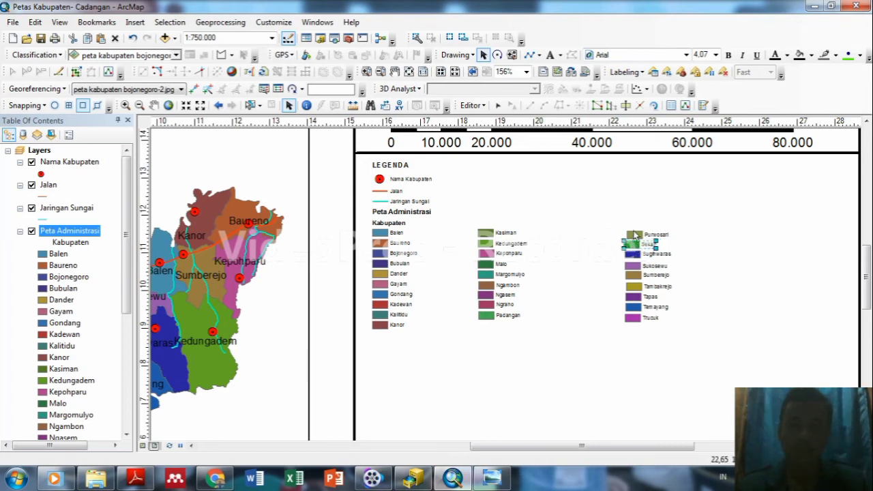
key(ctrl+z)
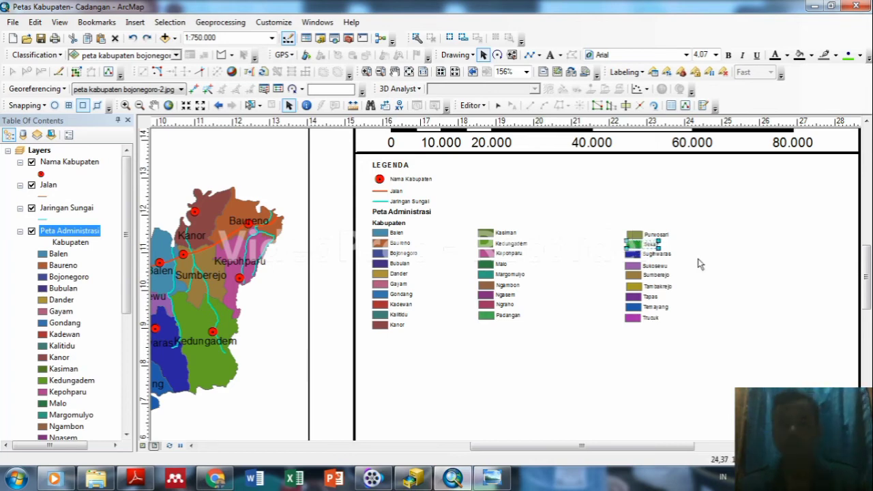
click(698, 259)
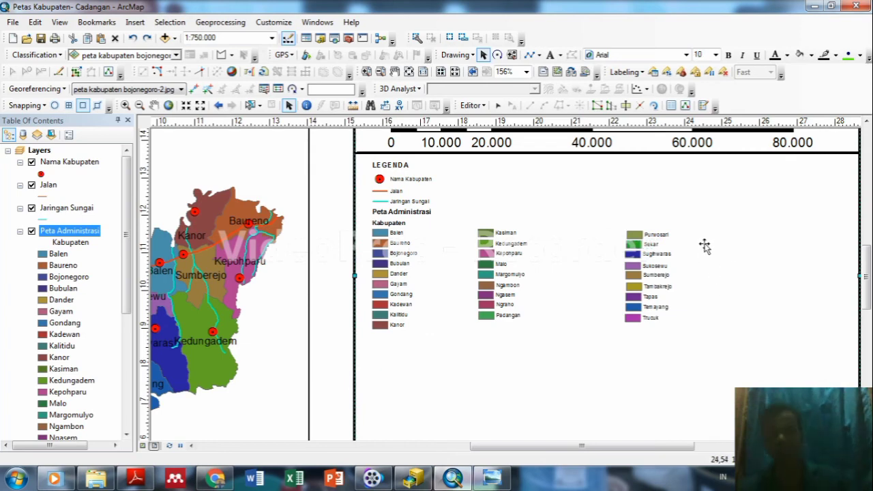
click(634, 235)
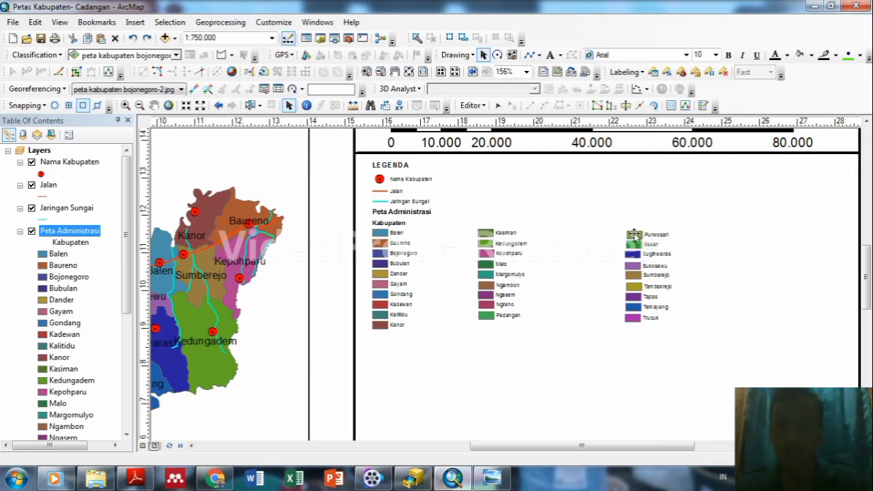
click(634, 235)
drag(635, 235, 630, 234)
click(633, 247)
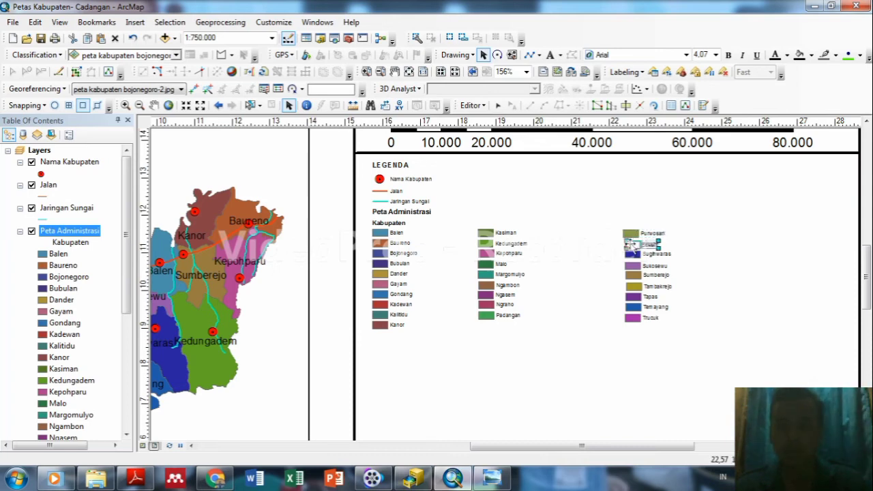
drag(629, 244, 633, 244)
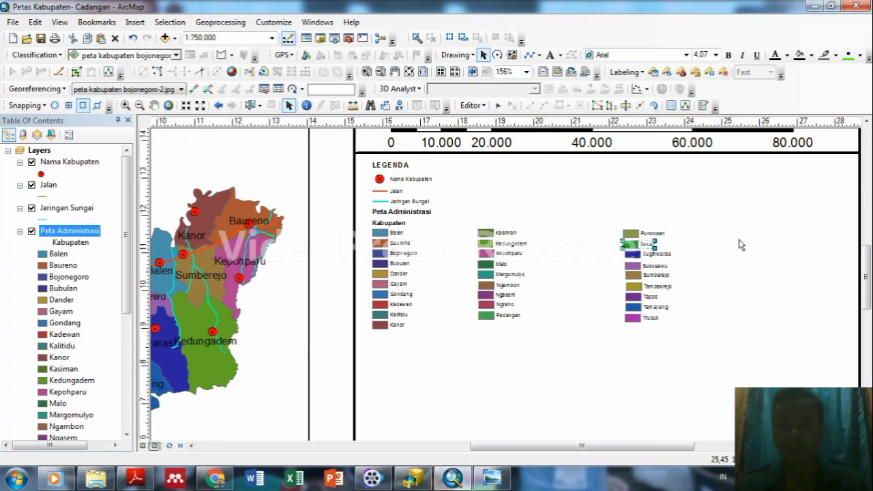
Check the legend position and shift Sumberejo slightly into line.
click(769, 233)
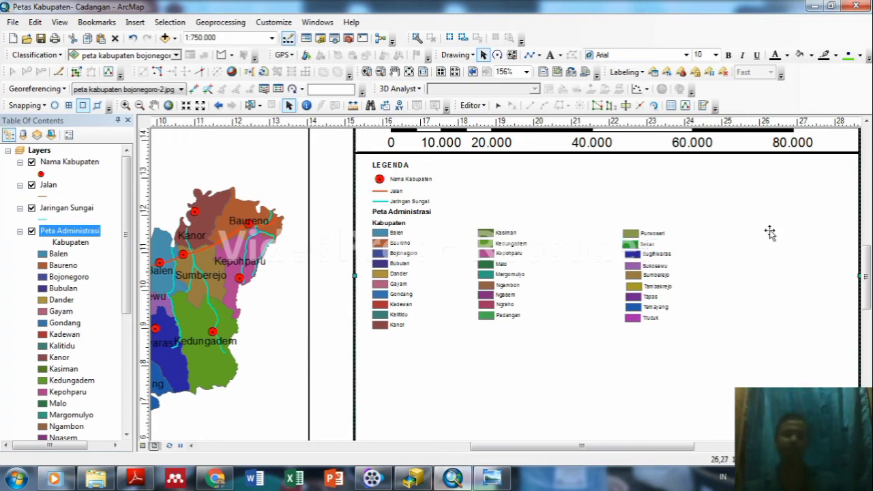
click(633, 251)
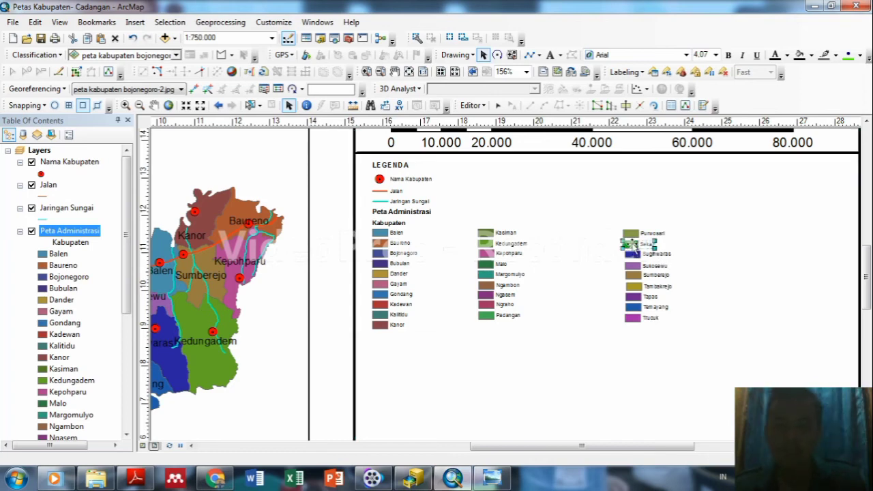
click(632, 246)
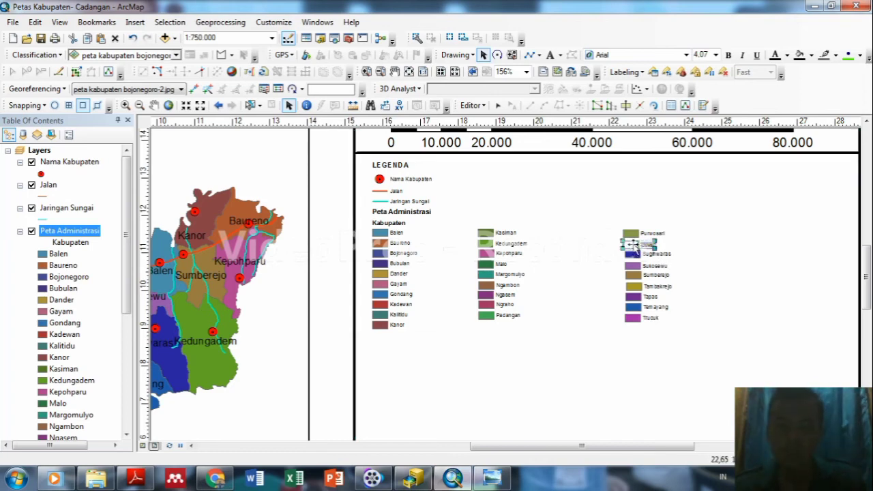
click(743, 264)
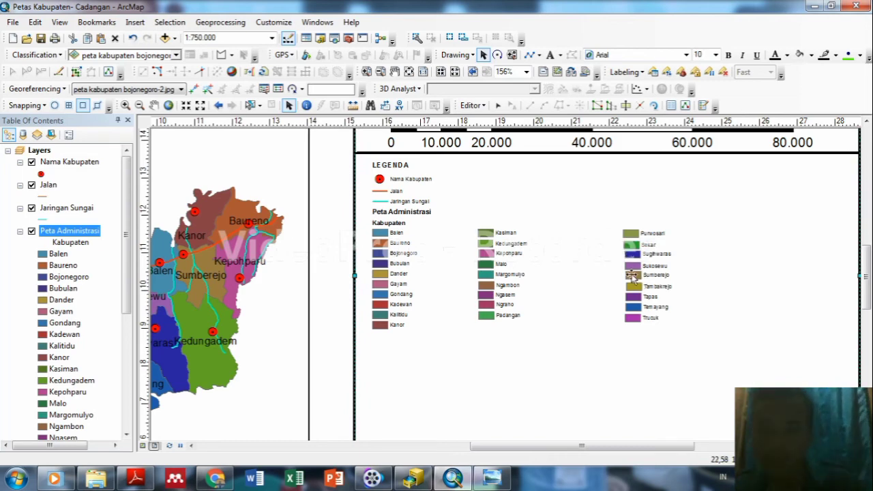
key(Left)
key(Left)
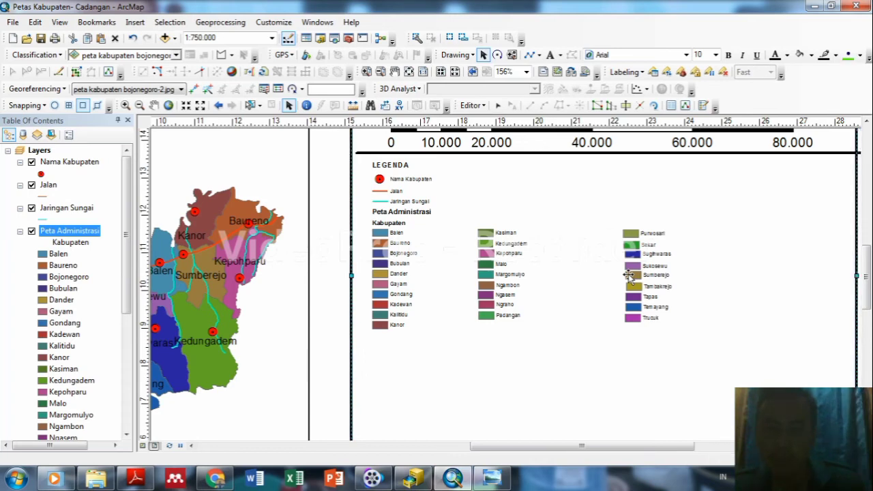
key(Right)
key(Right)
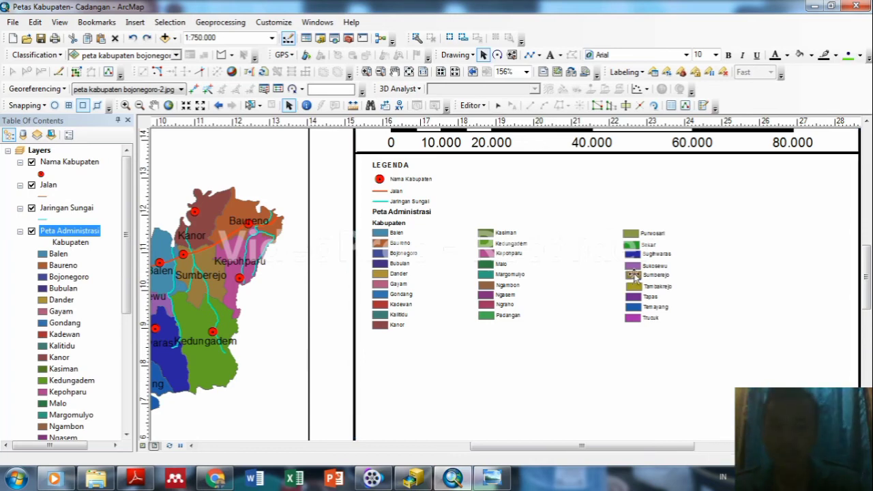
click(634, 274)
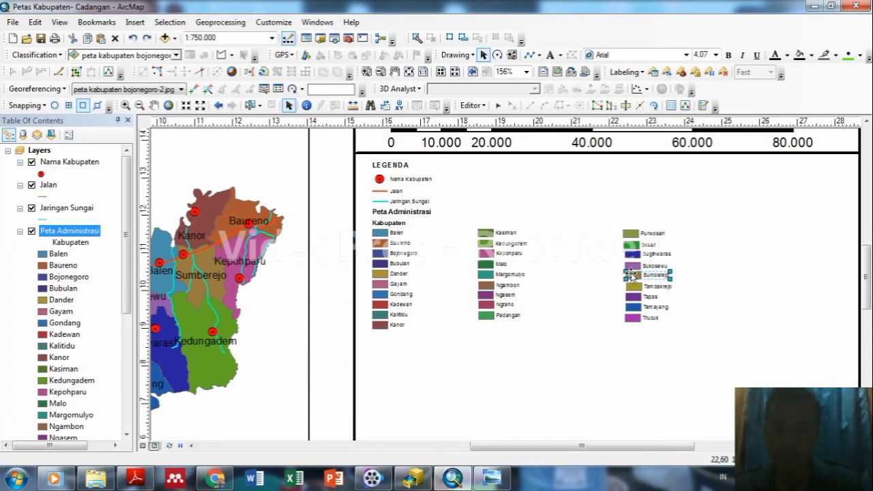
drag(632, 275, 633, 290)
Align the Tambakrejo entry between Sumberejo and Tapas.
click(635, 287)
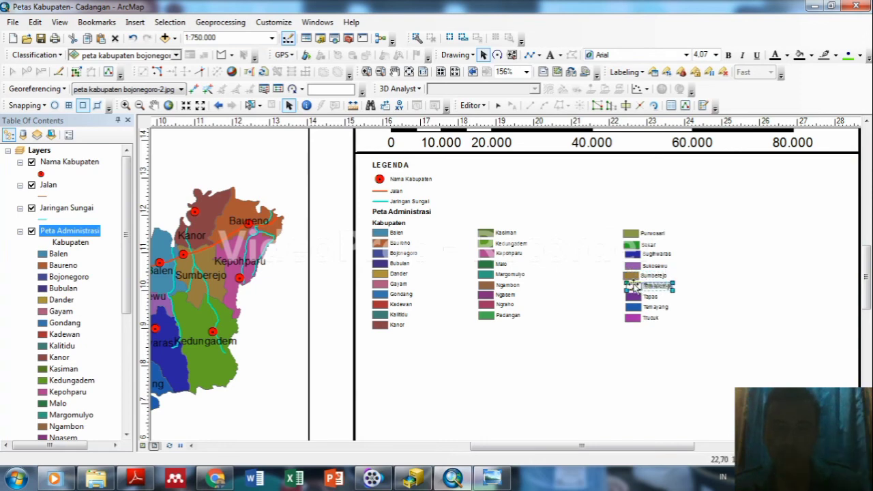
click(716, 295)
click(673, 289)
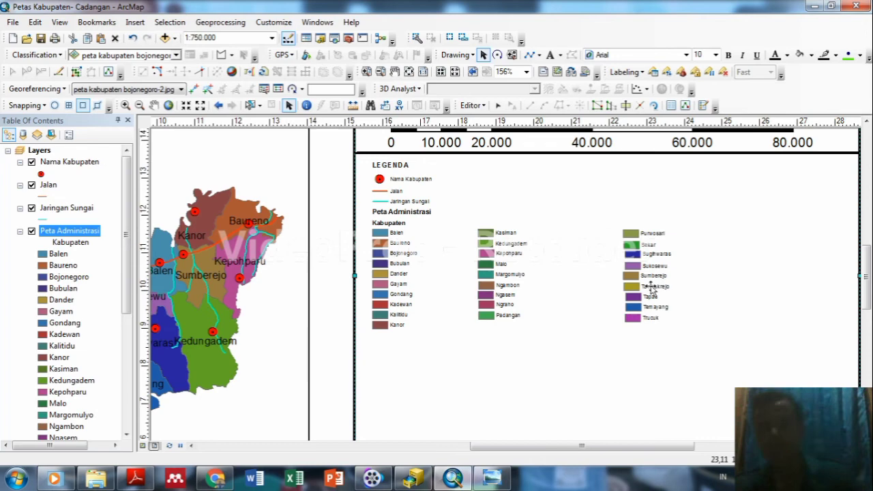
click(715, 252)
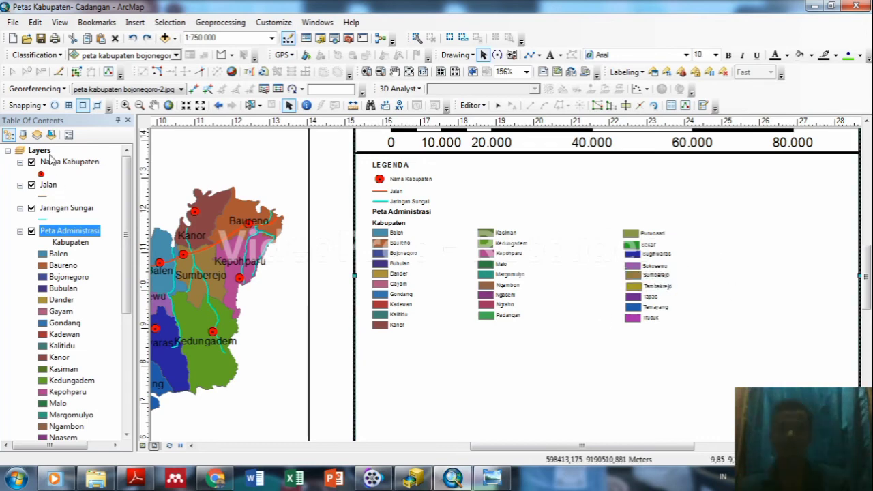
click(634, 286)
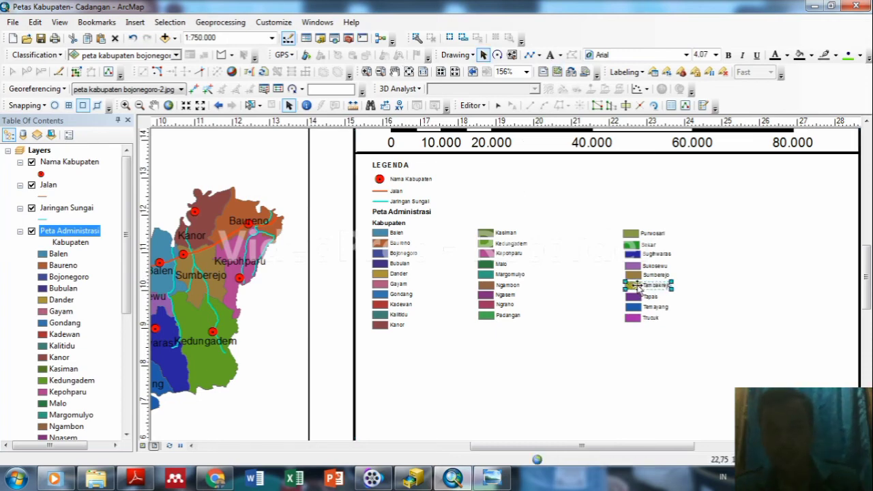
click(700, 293)
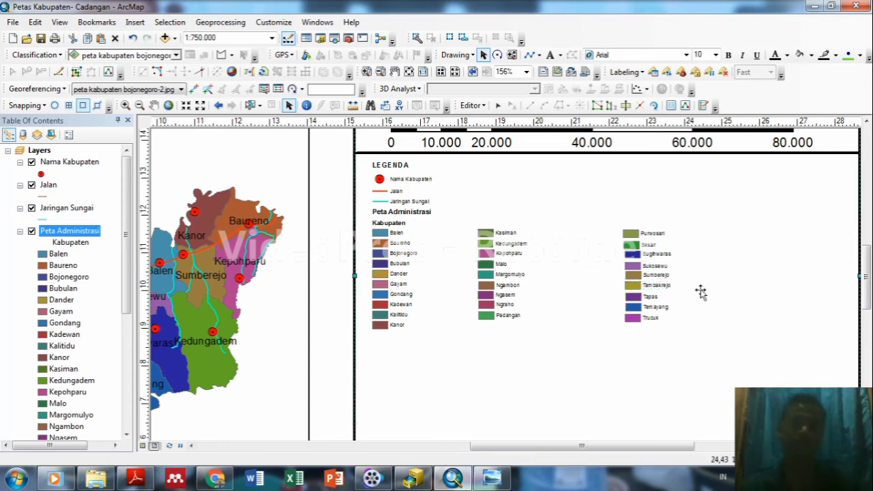
click(654, 287)
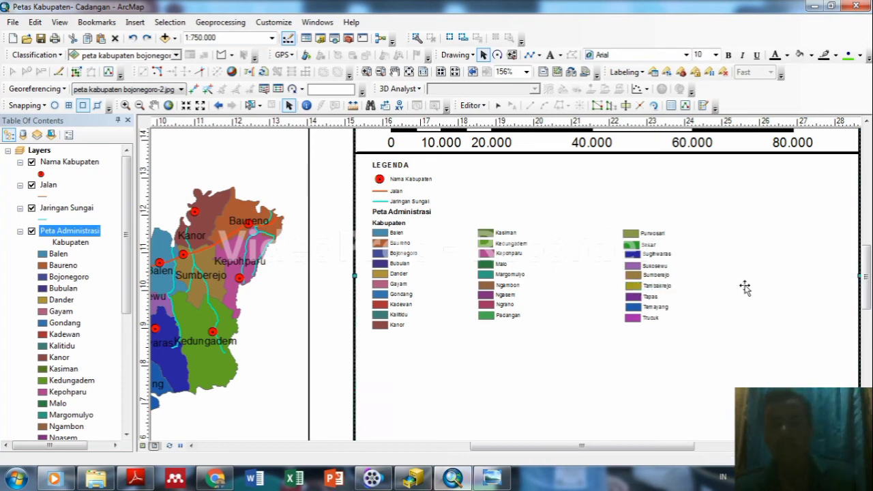
click(821, 275)
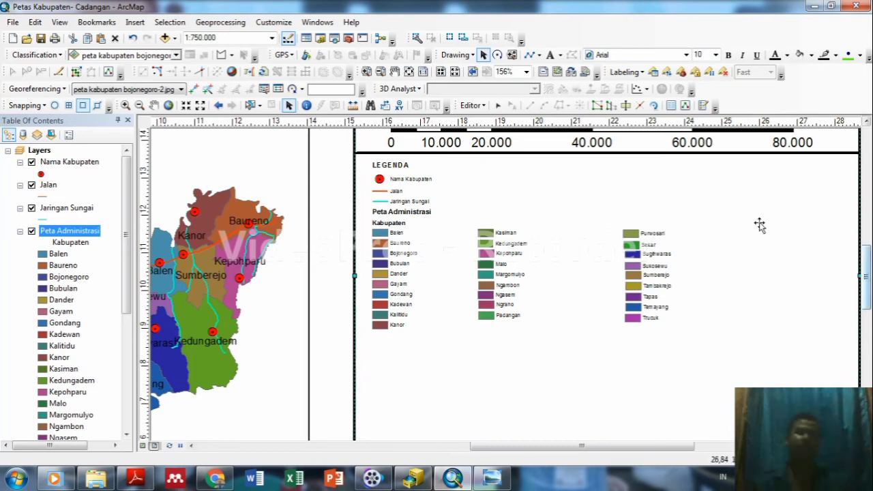
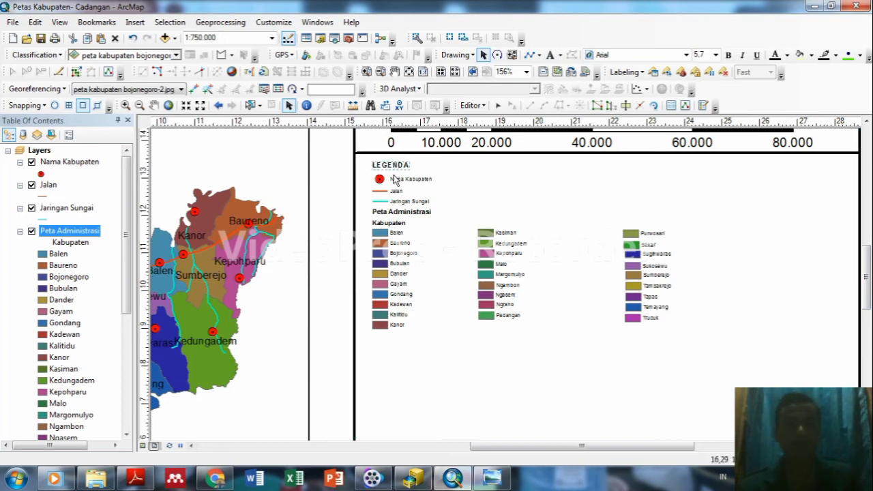
Set the LEGENDA title and Nama Kabupaten entry to size 8, with the entry in Book Antiqua.
click(714, 55)
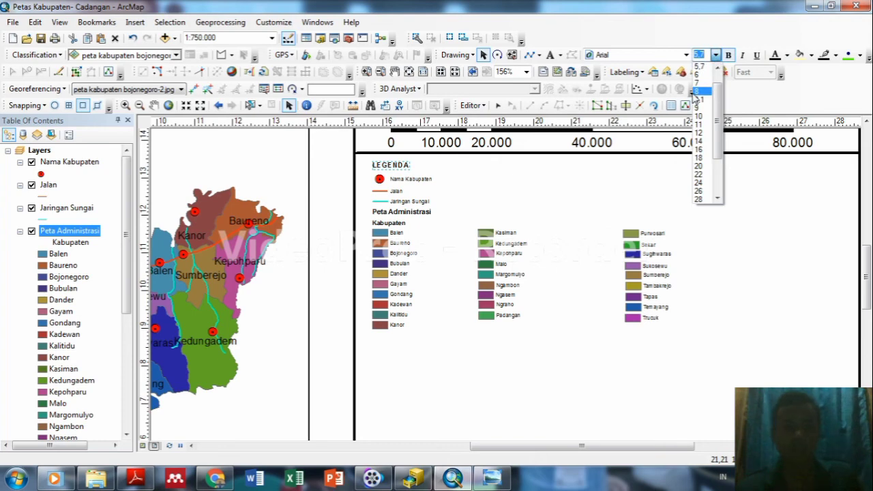
click(701, 91)
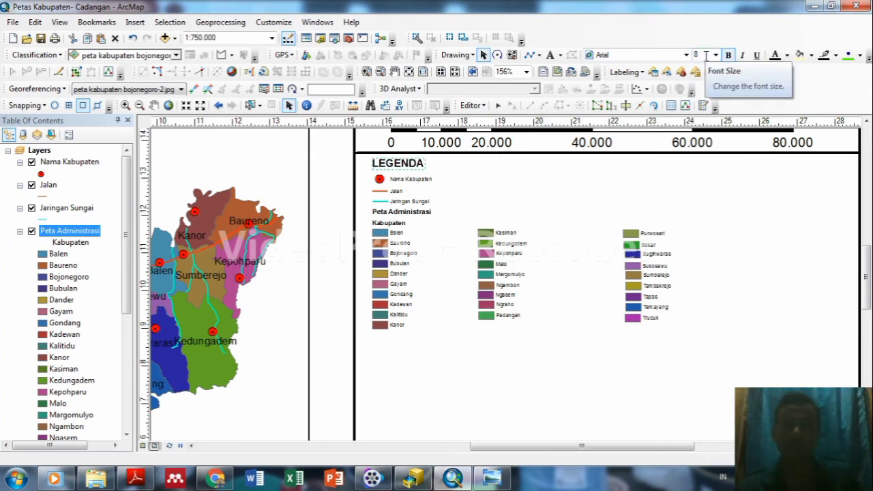
click(398, 180)
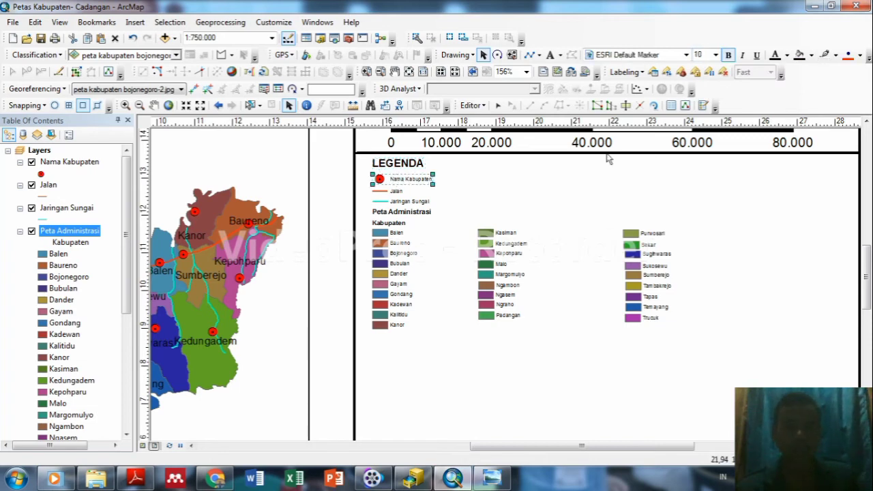
click(714, 55)
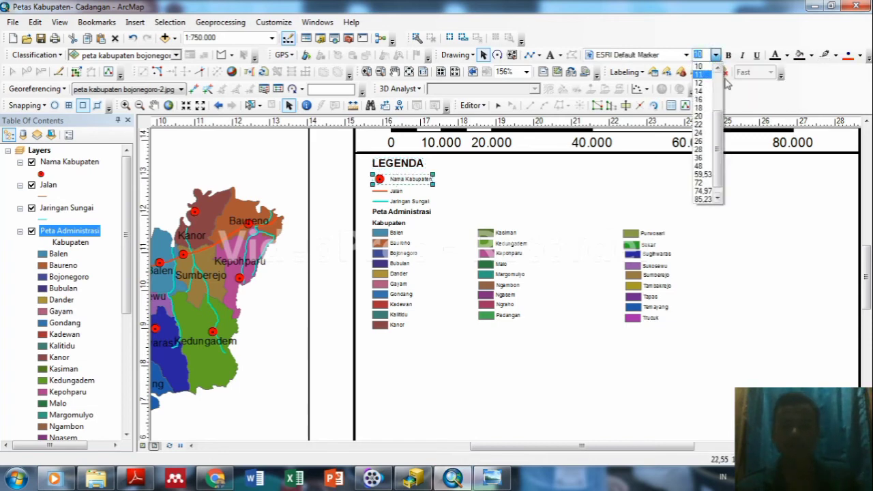
drag(718, 126, 716, 102)
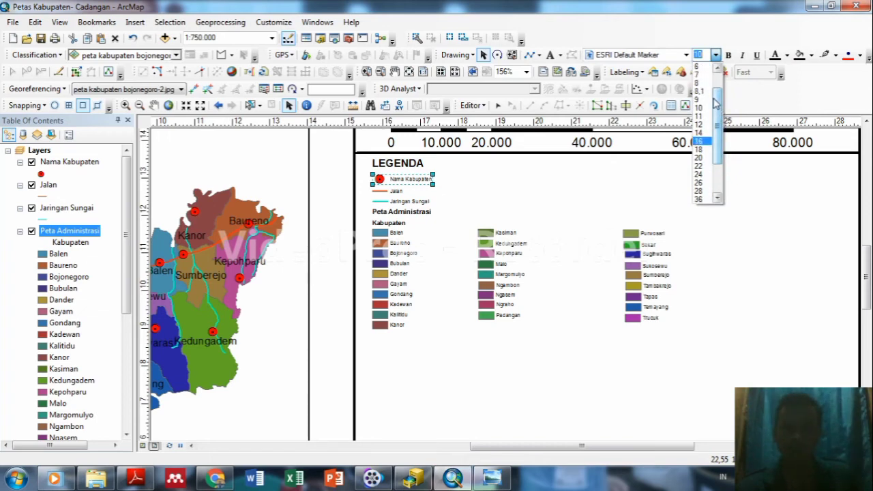
click(699, 83)
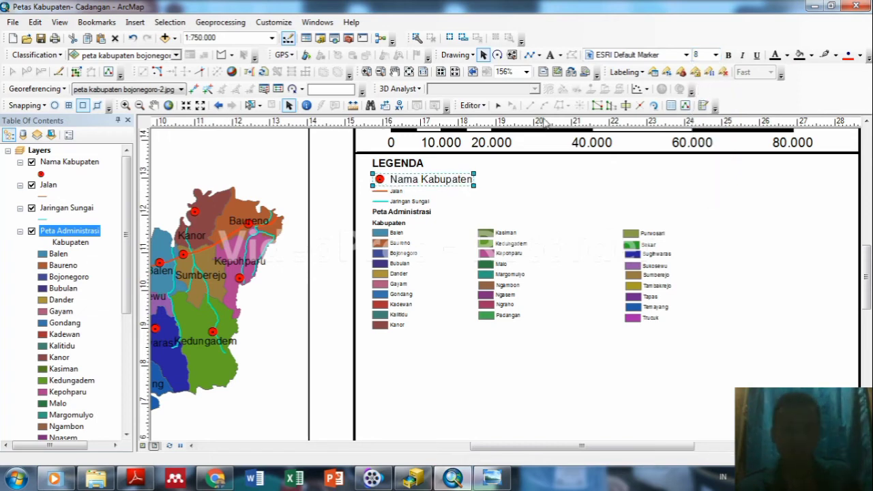
click(686, 55)
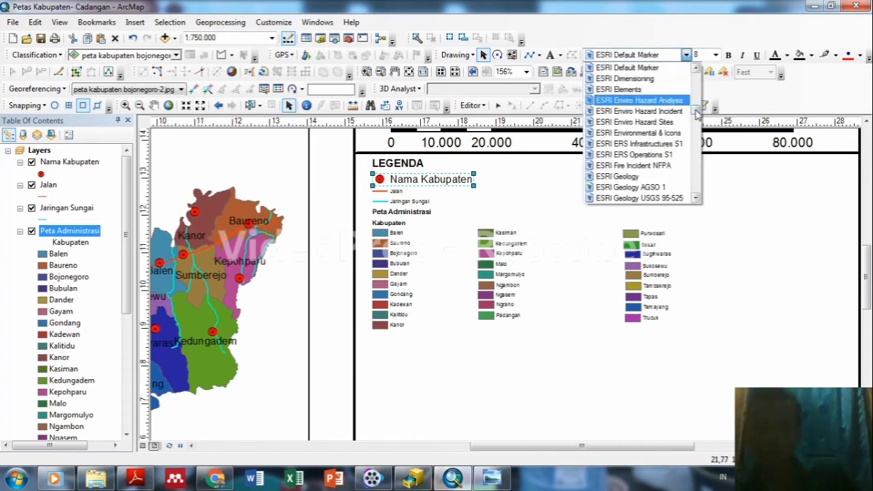
drag(697, 113, 694, 88)
click(637, 89)
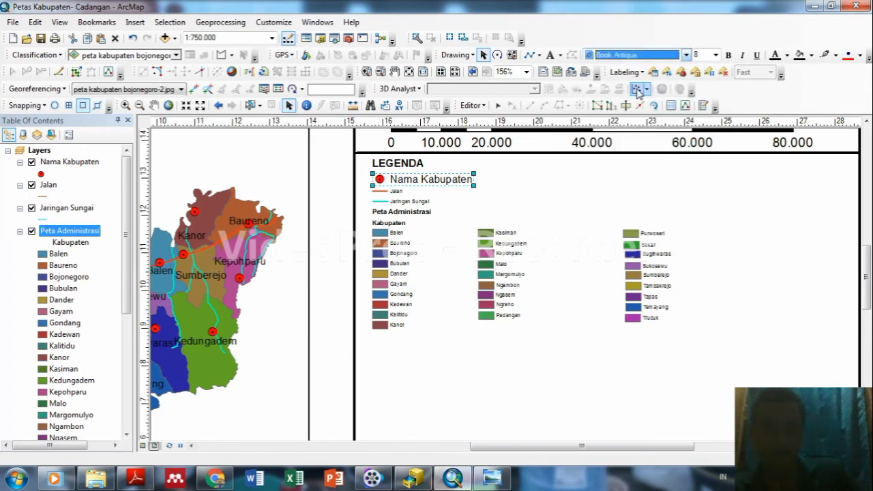
Change the LEGENDA title font to Bell MT.
click(418, 164)
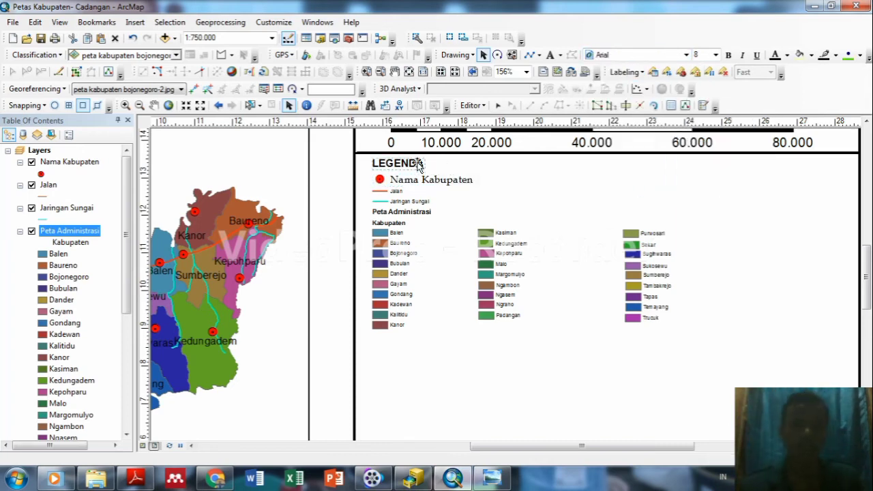
click(409, 163)
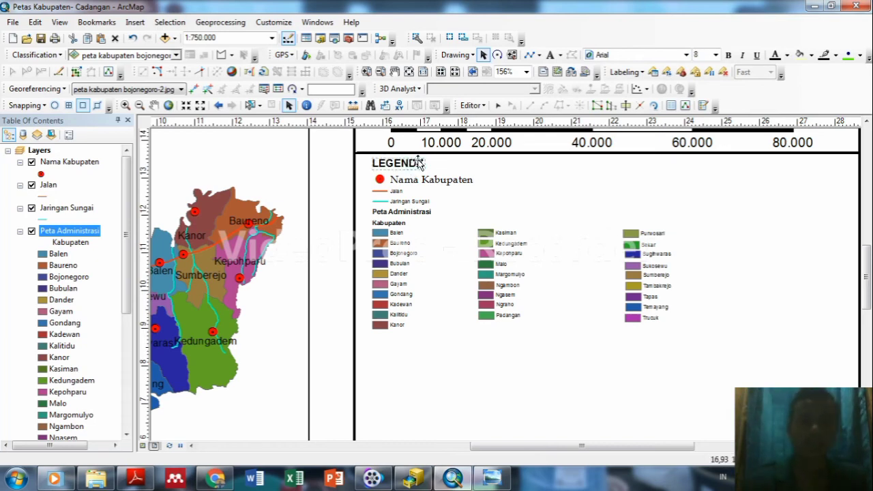
click(419, 164)
click(419, 164)
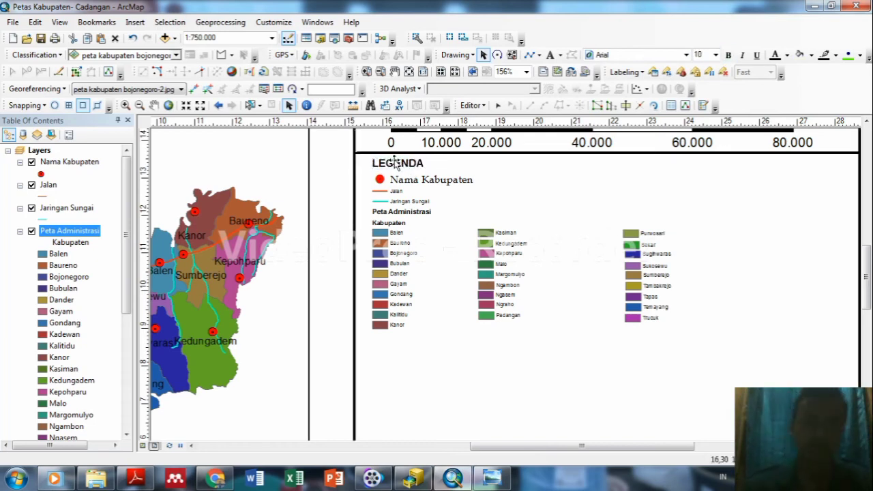
click(686, 55)
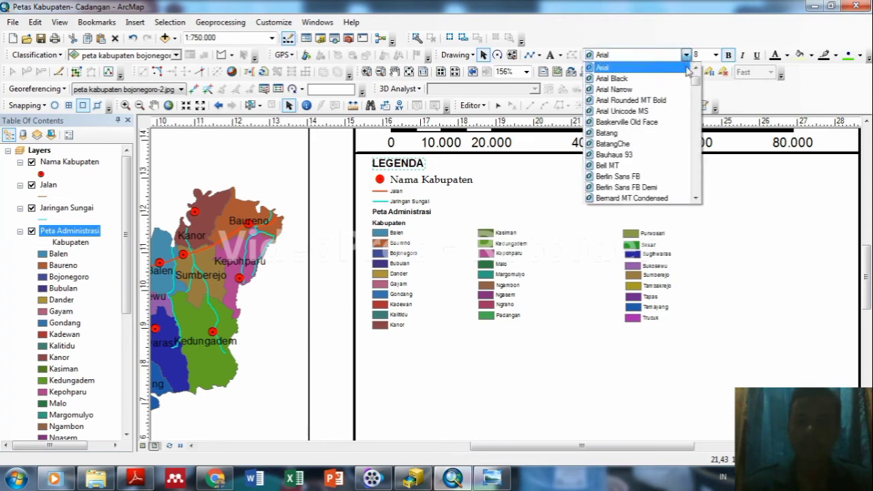
click(642, 165)
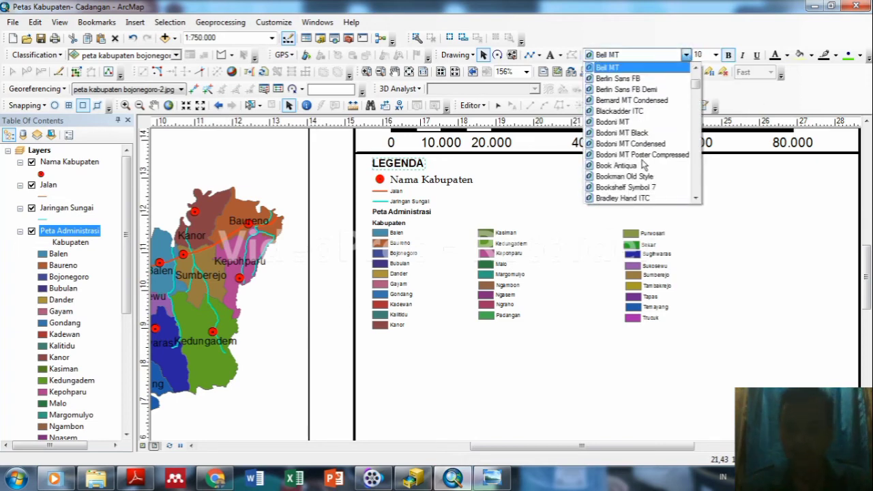
click(686, 54)
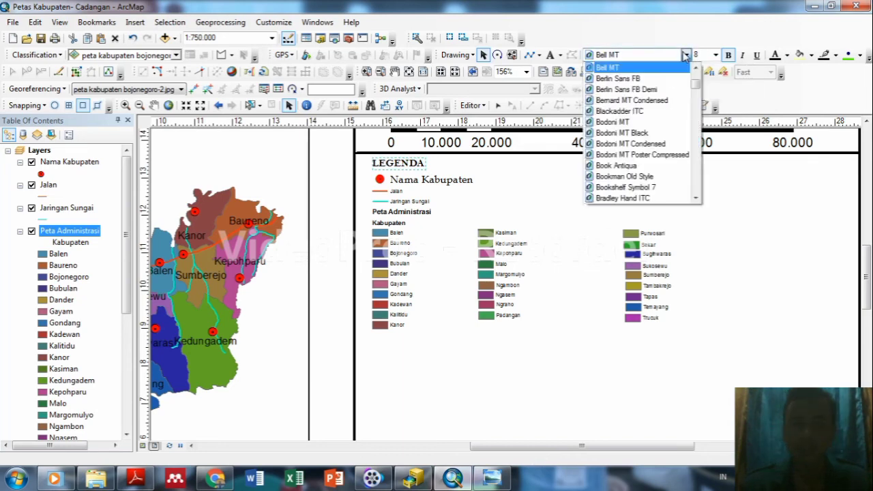
click(396, 194)
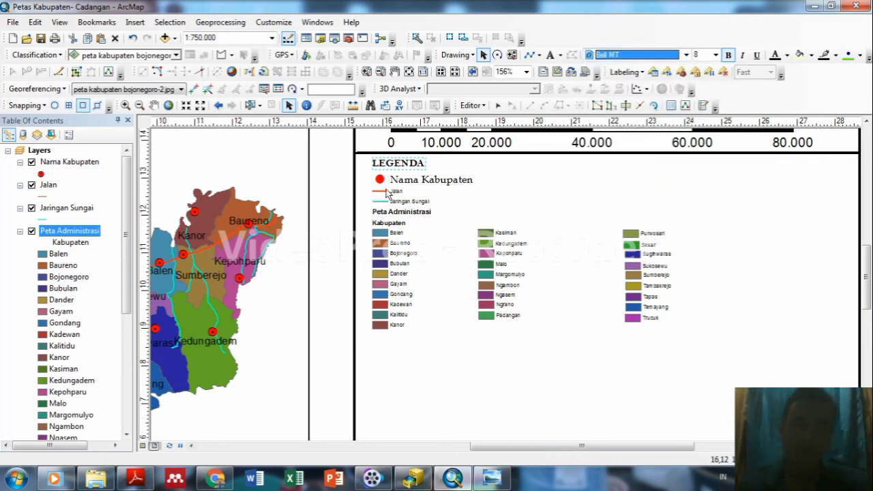
Set the Jalan legend label to size 8 in Book Antiqua.
click(394, 193)
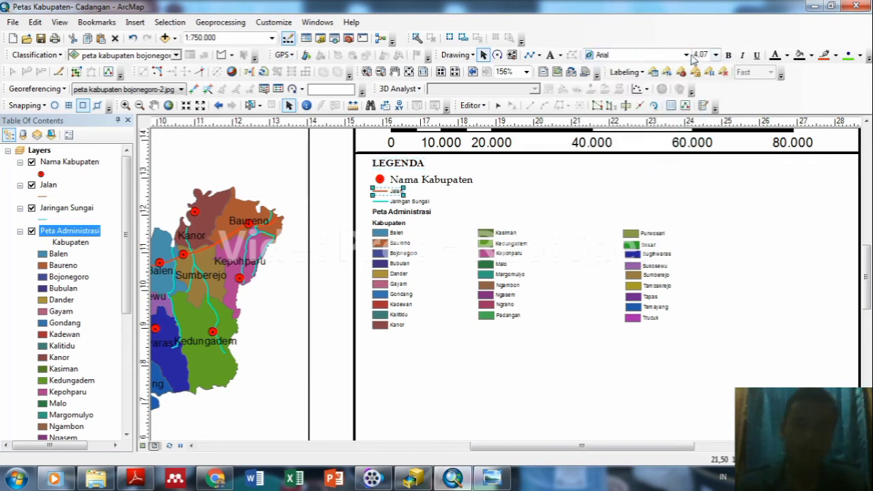
click(715, 54)
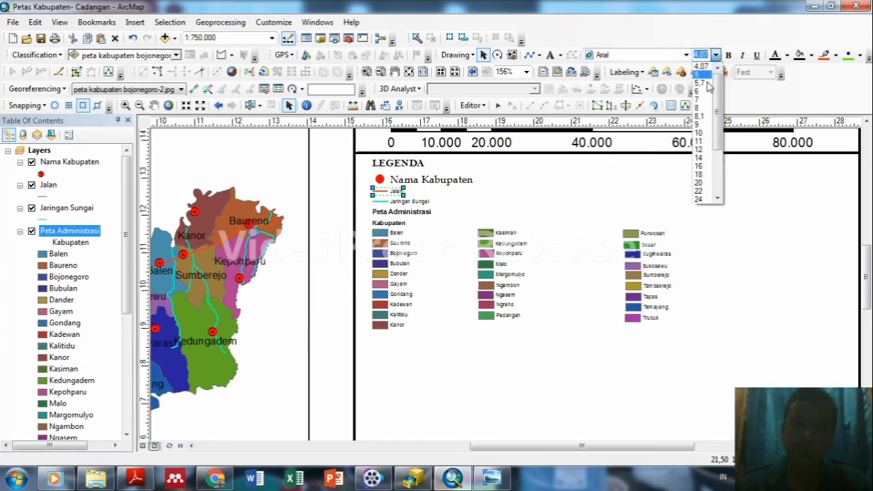
click(698, 108)
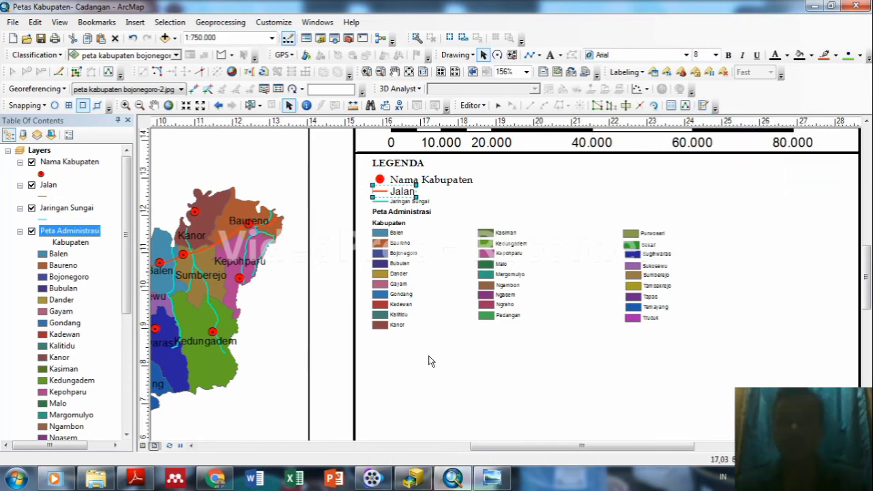
click(410, 205)
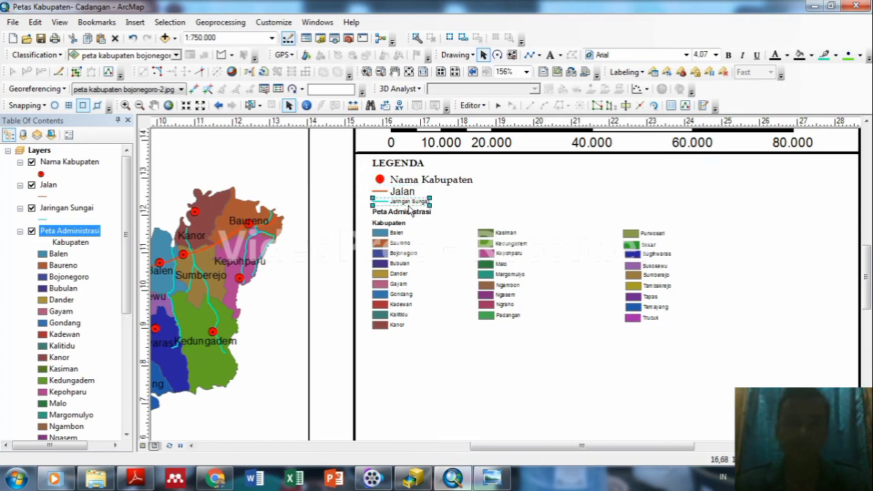
click(408, 193)
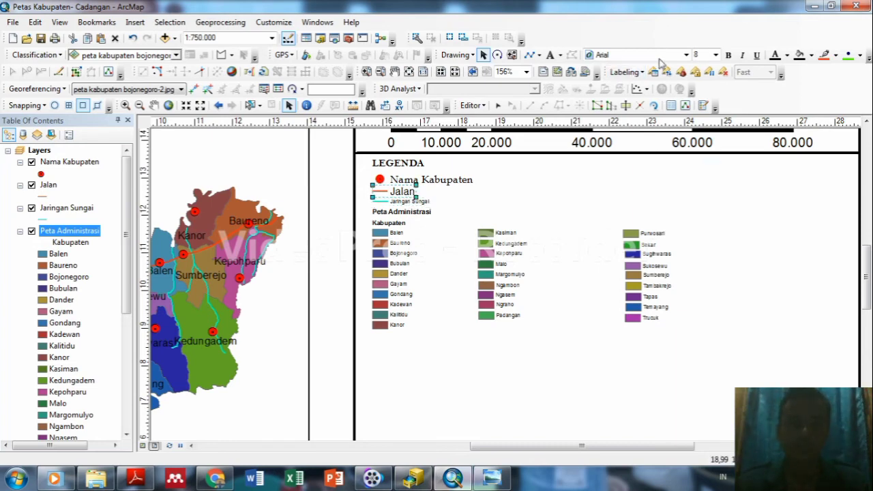
click(686, 54)
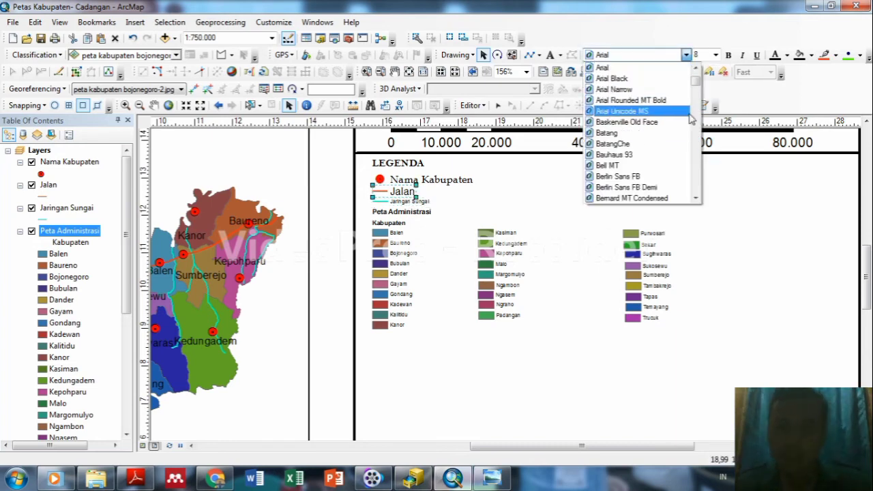
scroll(697, 82, down, 3)
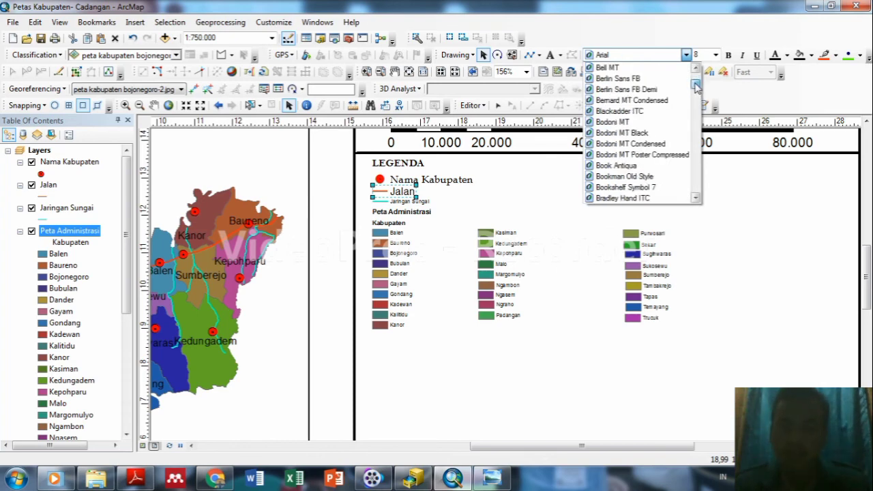
scroll(697, 82, down, 1)
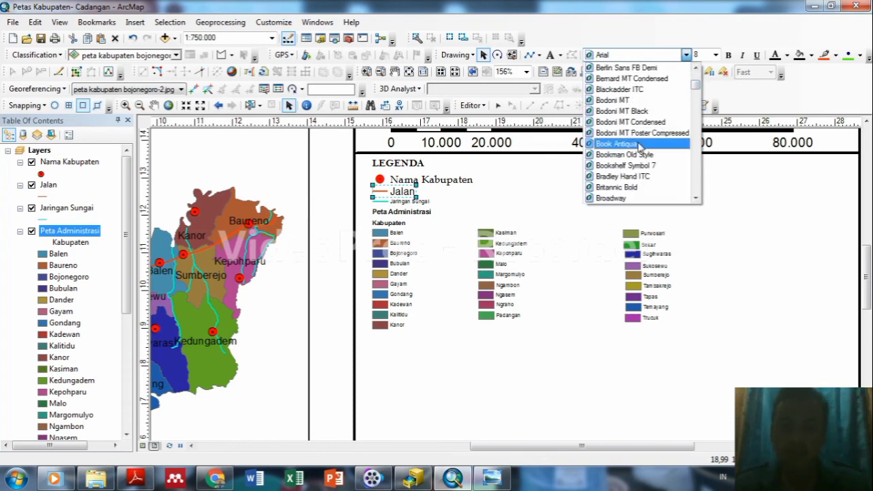
click(640, 145)
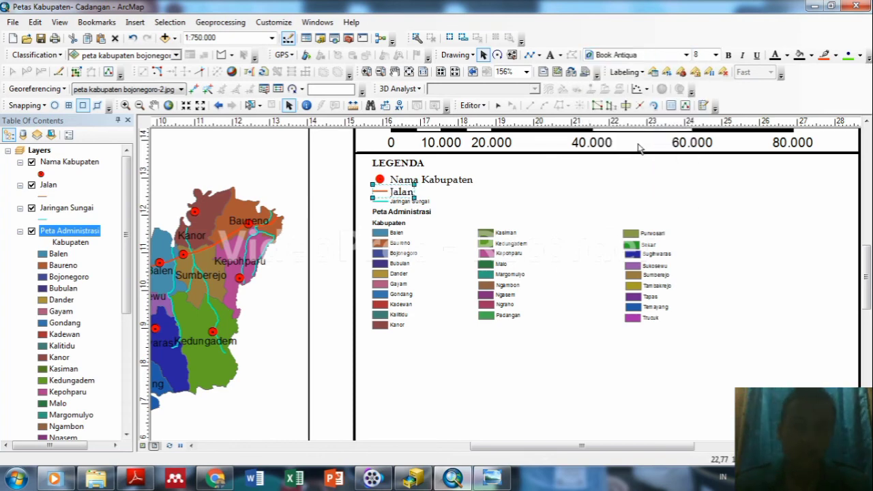
Set the Jaringan Sungai legend label to size 8 in Book Antiqua.
click(404, 203)
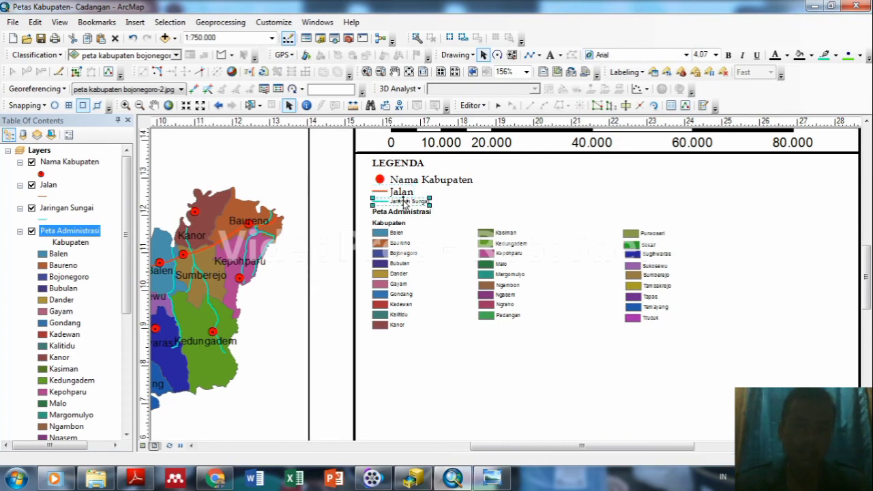
click(715, 55)
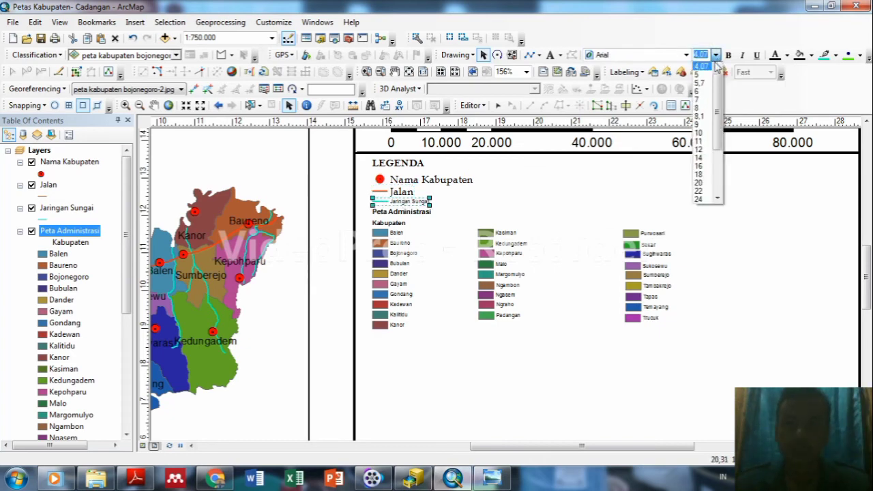
click(701, 108)
click(686, 56)
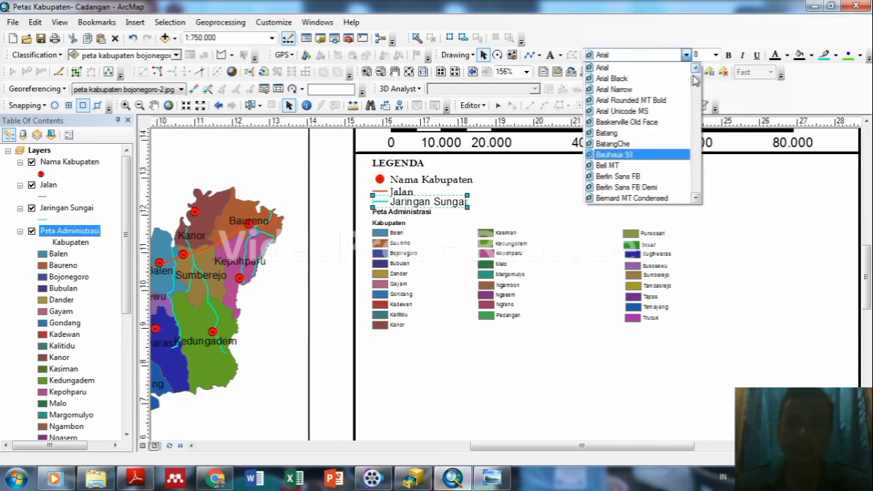
drag(695, 83, 696, 89)
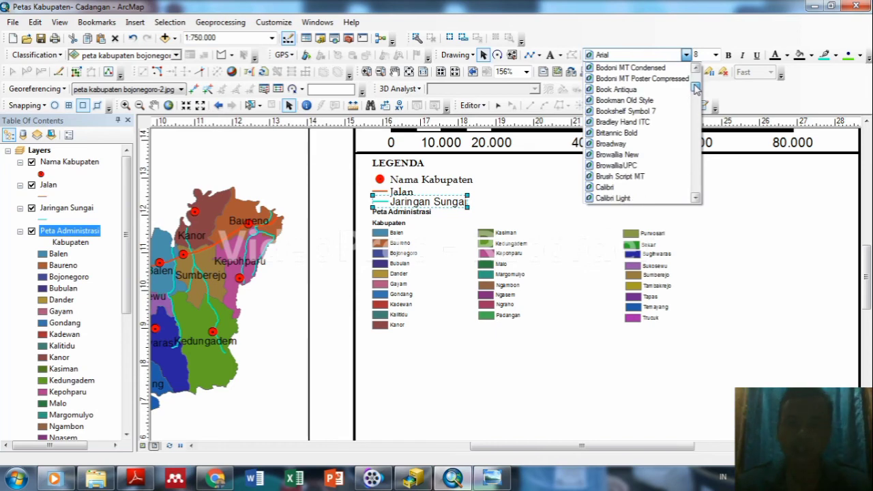
click(668, 90)
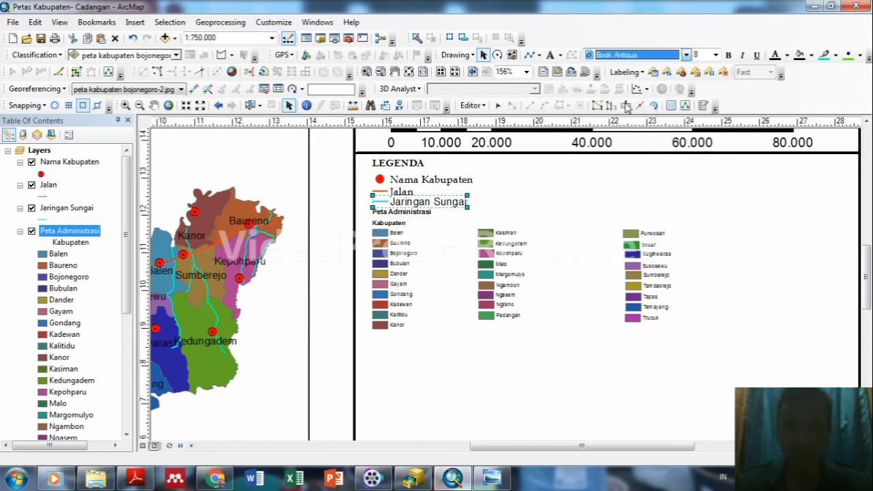
Set the Peta Administrasi heading to size 8 in Book Antiqua.
click(428, 217)
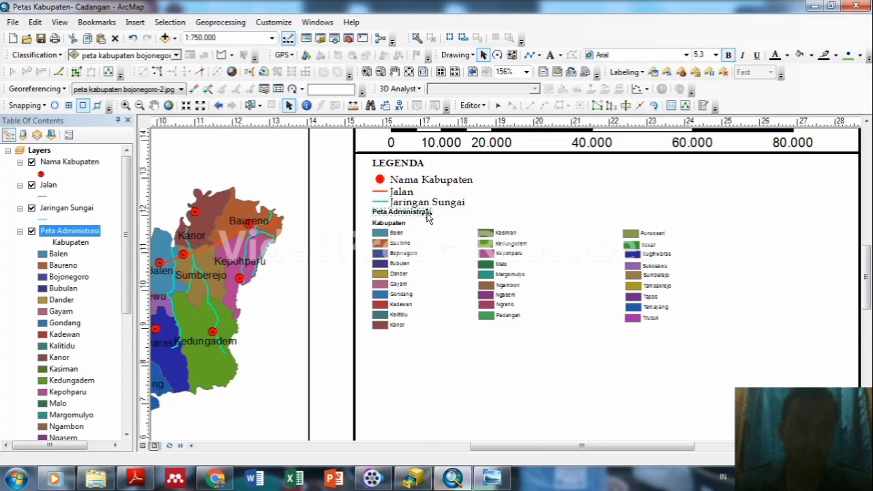
click(716, 55)
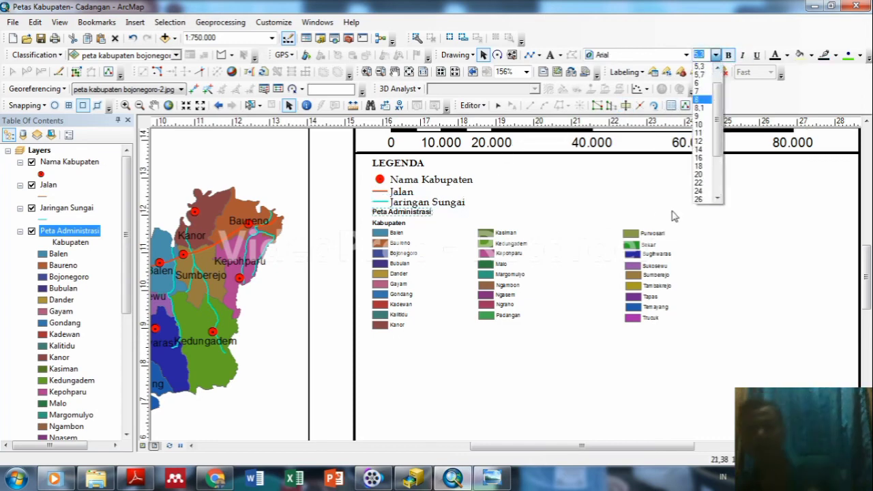
click(700, 101)
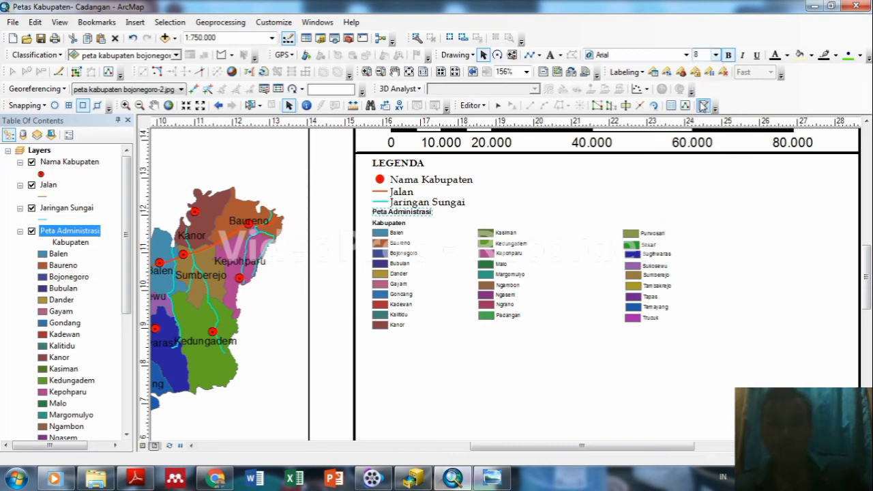
click(715, 55)
click(705, 64)
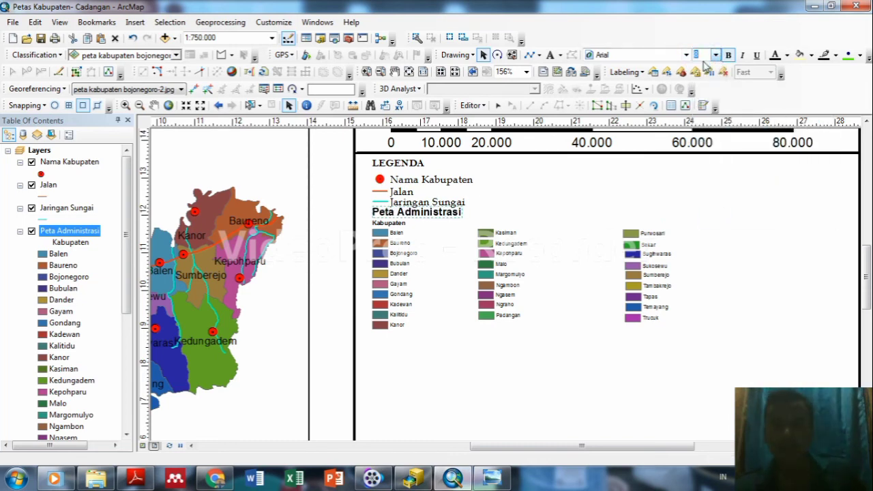
click(685, 56)
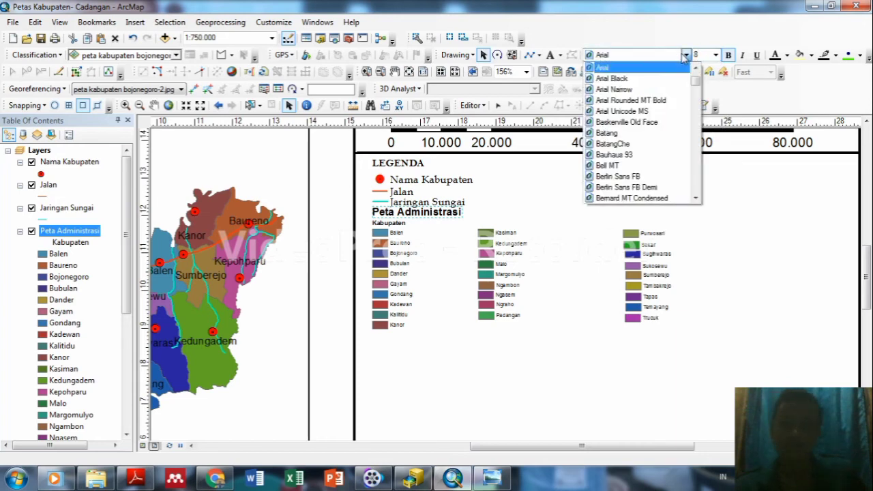
click(694, 95)
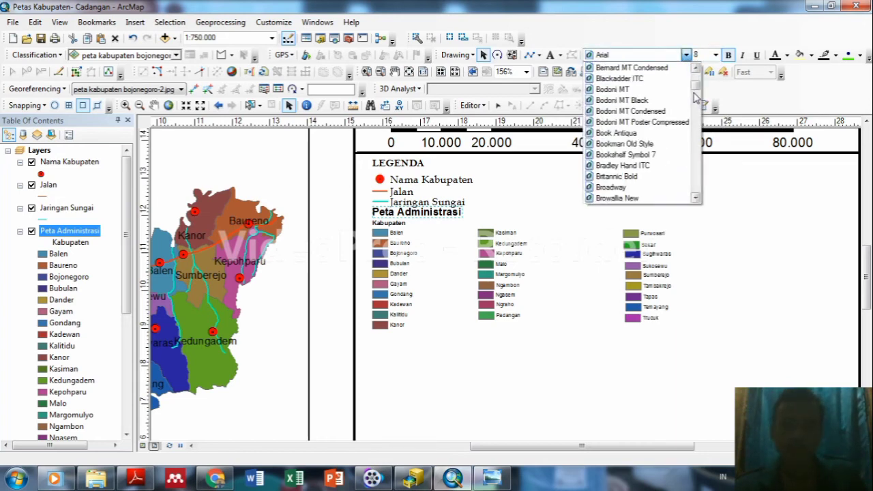
click(617, 133)
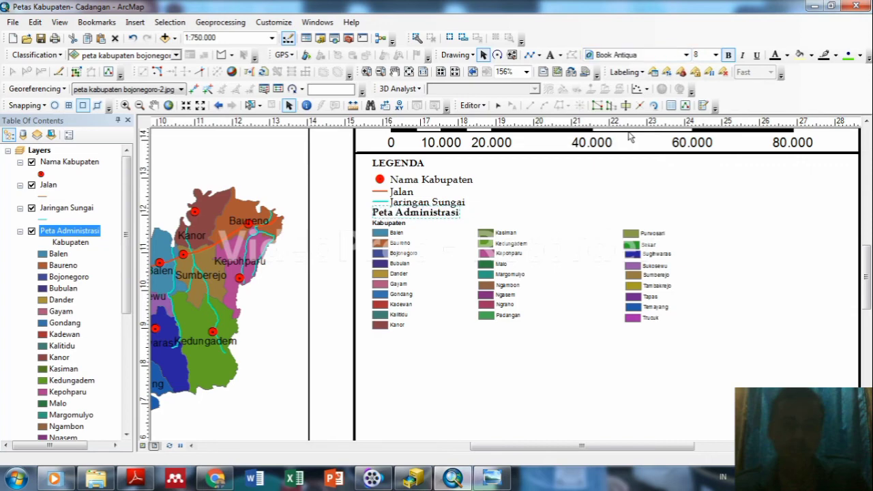
click(401, 225)
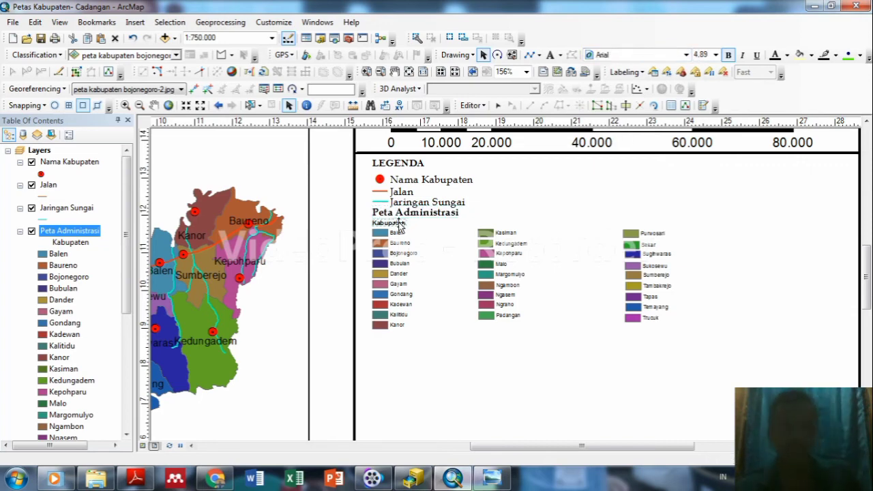
Set the Kabupaten legend heading to 8 pt Book Antiqua.
click(716, 56)
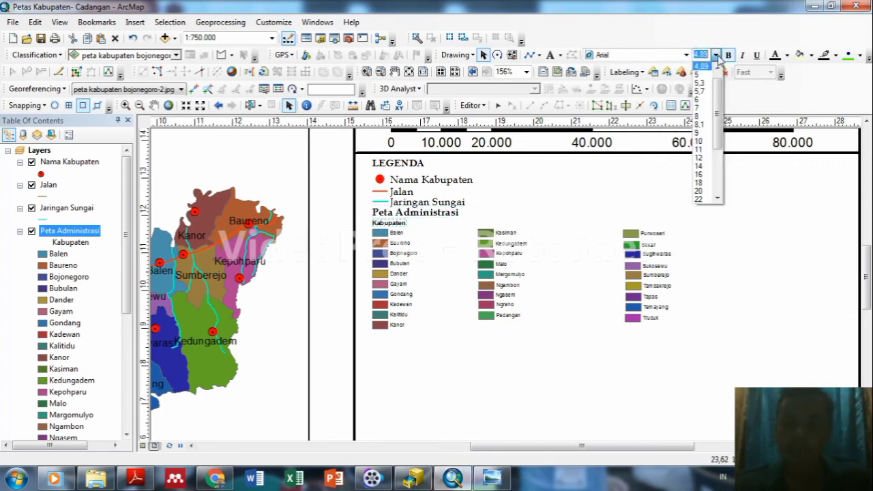
click(701, 121)
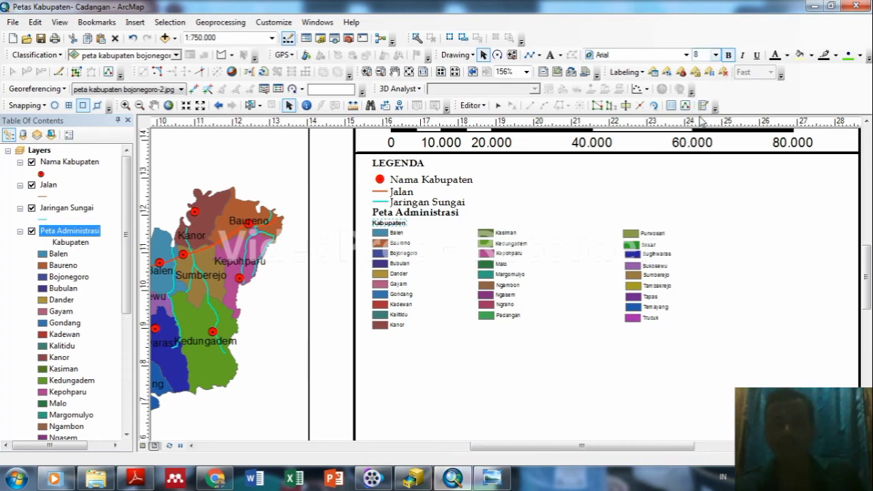
click(686, 55)
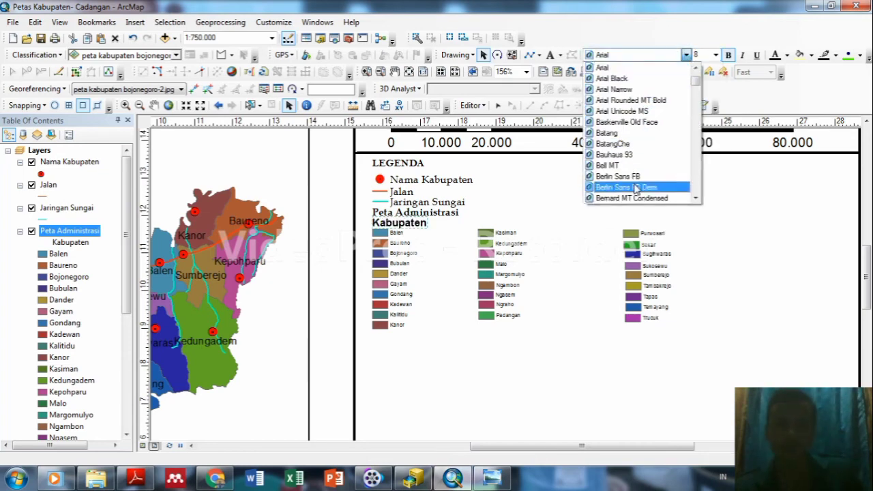
scroll(696, 114, down, 4)
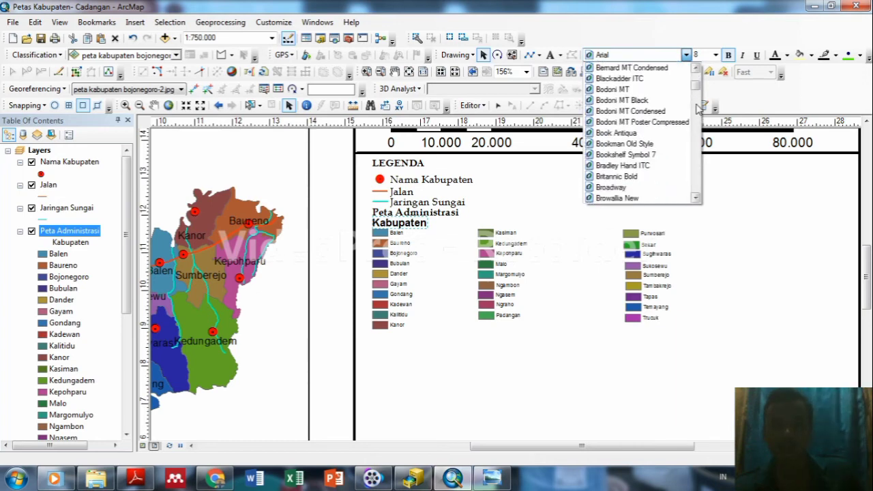
click(644, 134)
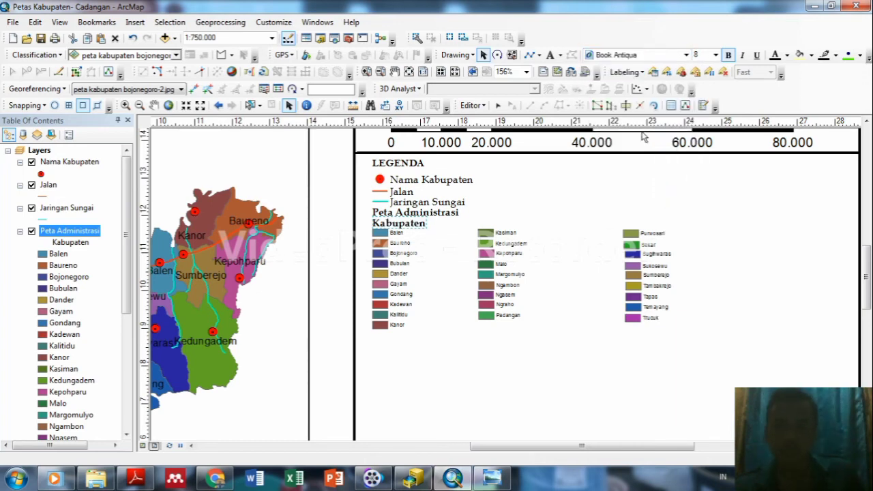
Switch the LEGENDA title font to Book Antiqua.
click(414, 164)
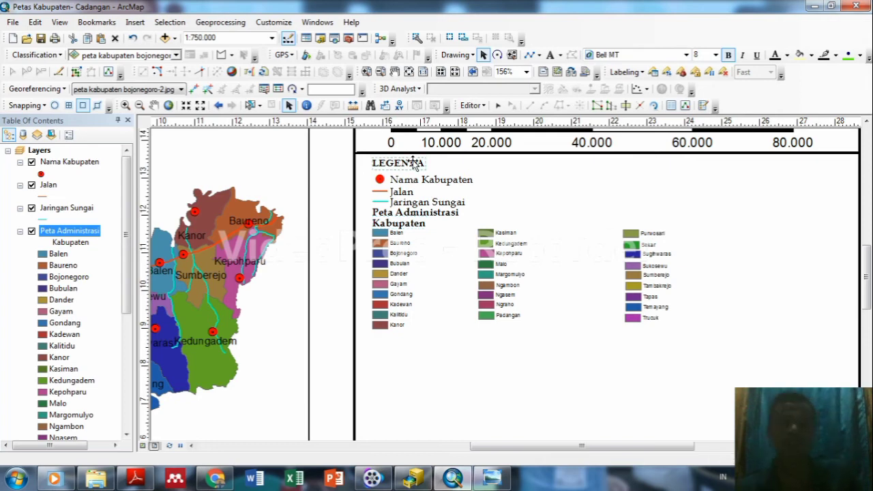
click(685, 55)
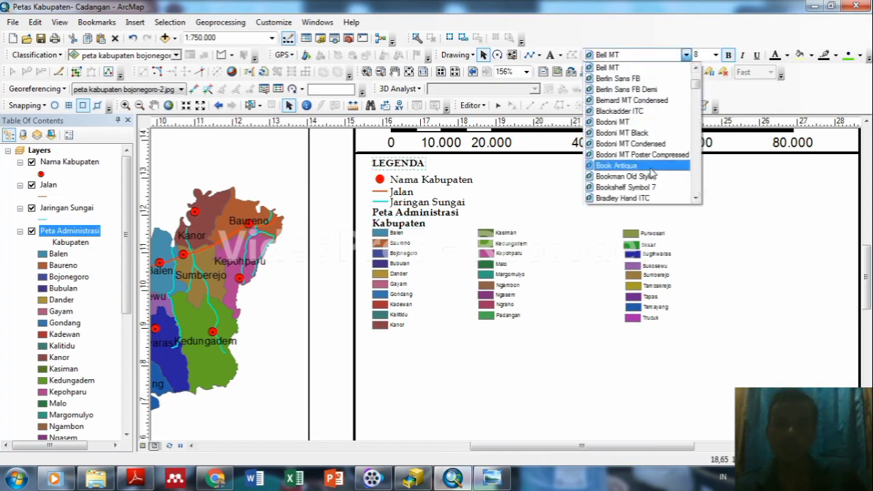
click(617, 166)
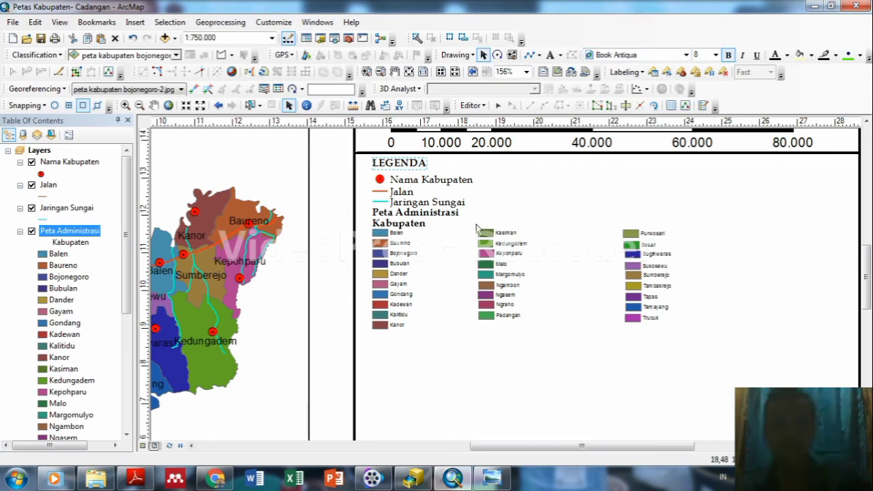
click(526, 189)
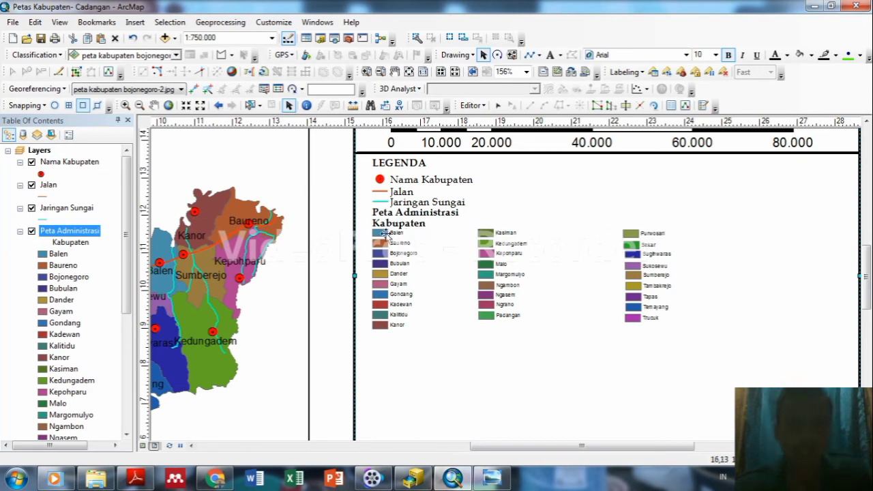
click(380, 235)
Set the Balen legend label to Book Antiqua at 8 pt.
double_click(380, 233)
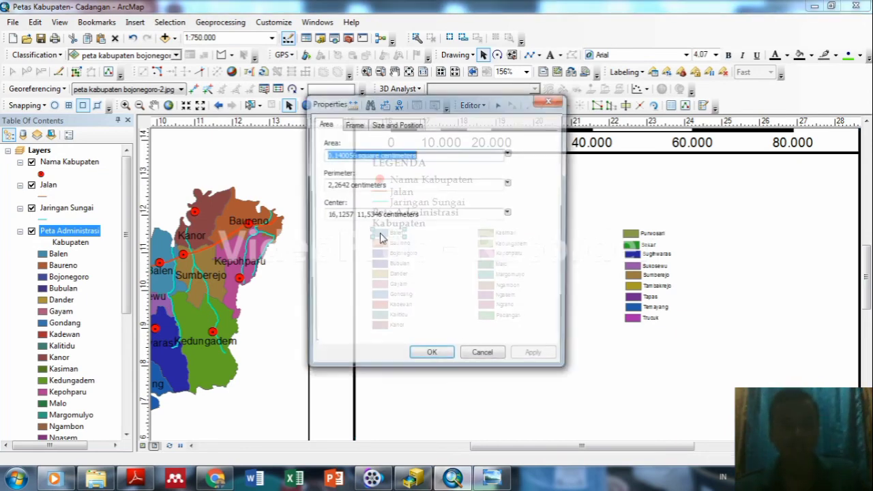
click(542, 102)
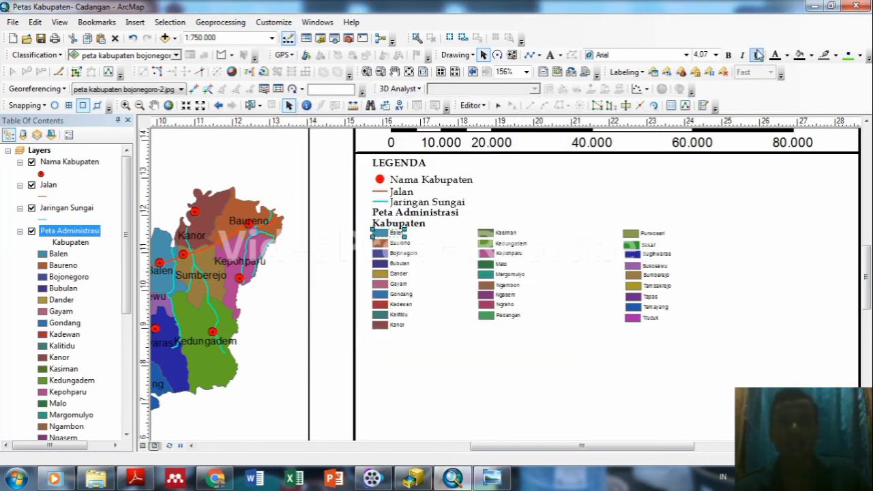
click(686, 55)
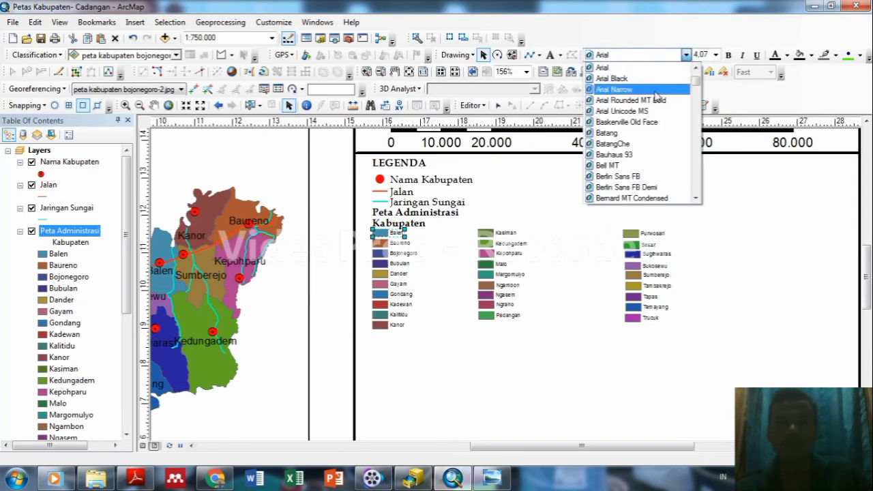
scroll(695, 120, down, 1)
scroll(695, 120, down, 3)
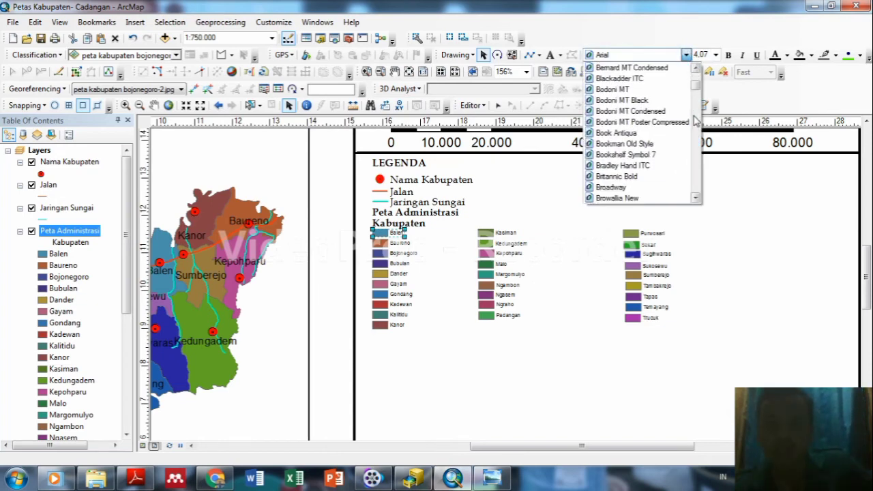
click(643, 133)
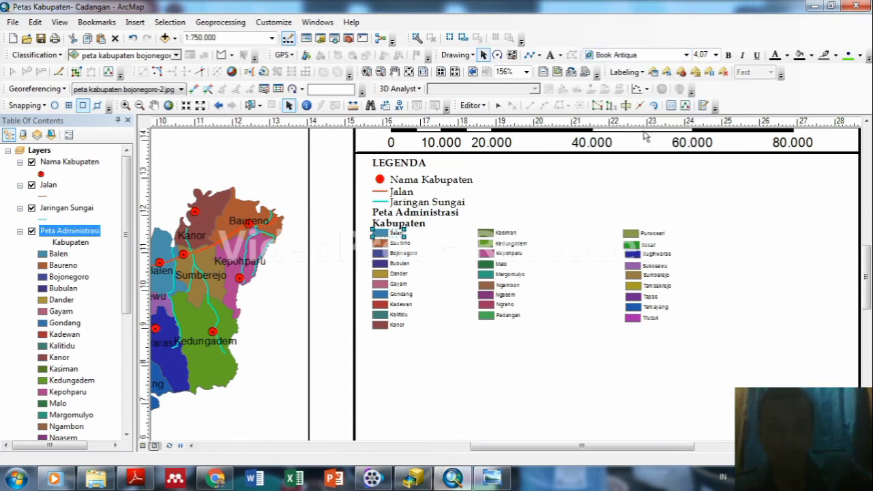
click(714, 55)
click(705, 124)
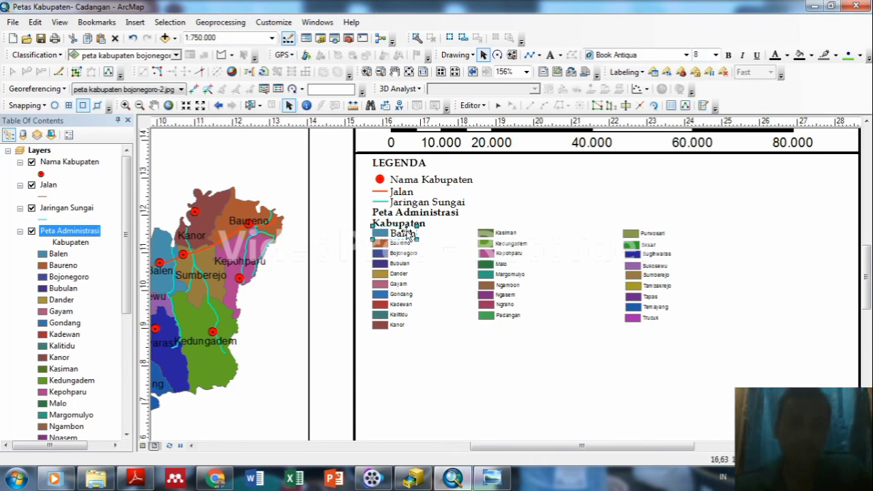
Enlarge the Baureno, Bojonegoro, Bubulan and Dander legend labels to 8 pt.
click(381, 243)
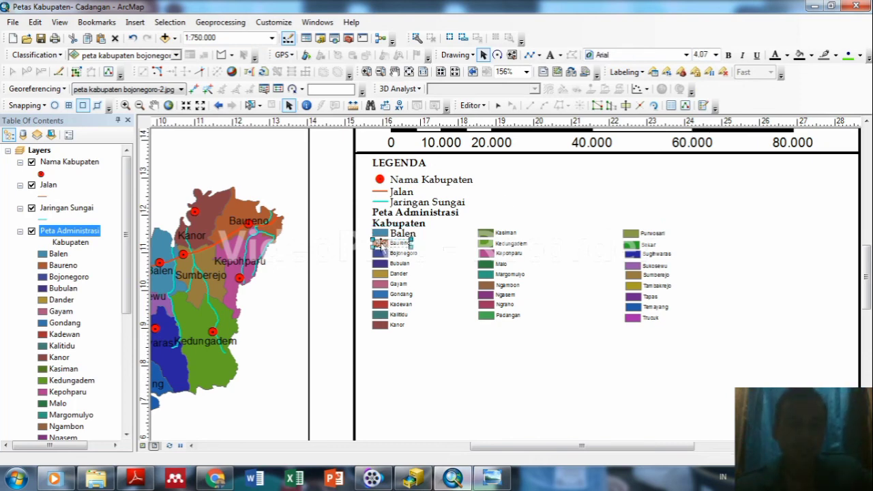
click(715, 55)
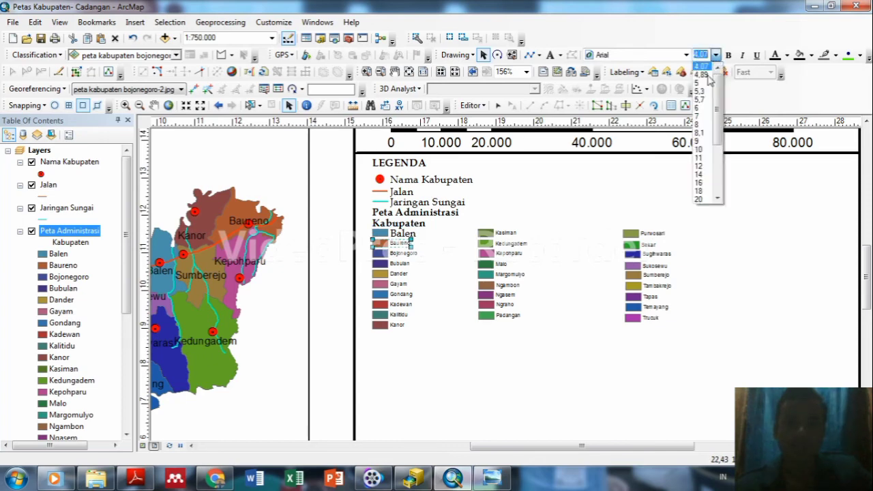
click(698, 124)
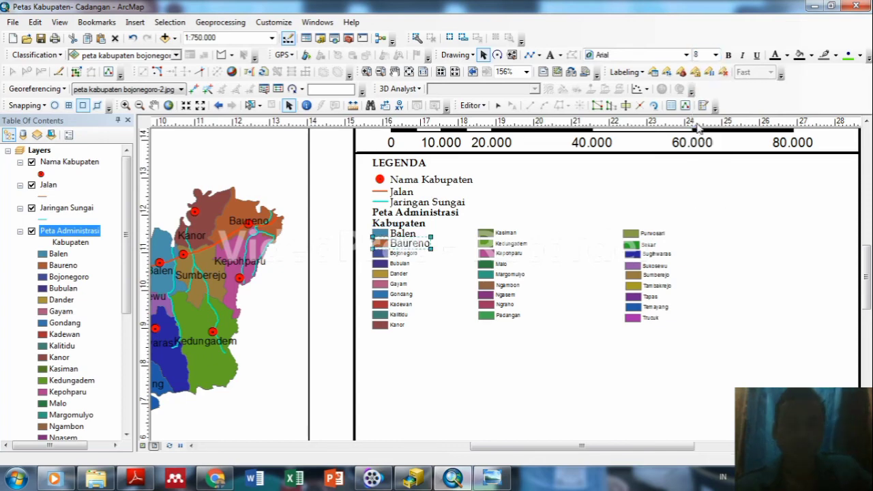
click(388, 264)
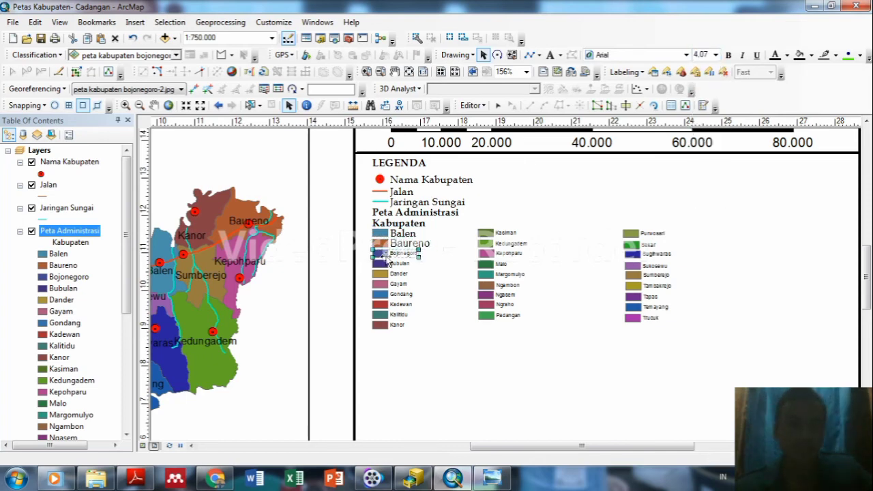
click(715, 54)
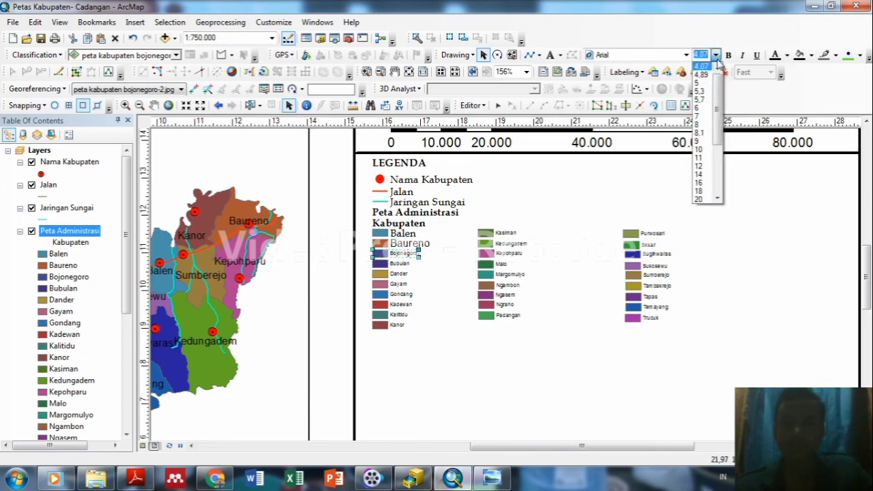
click(699, 125)
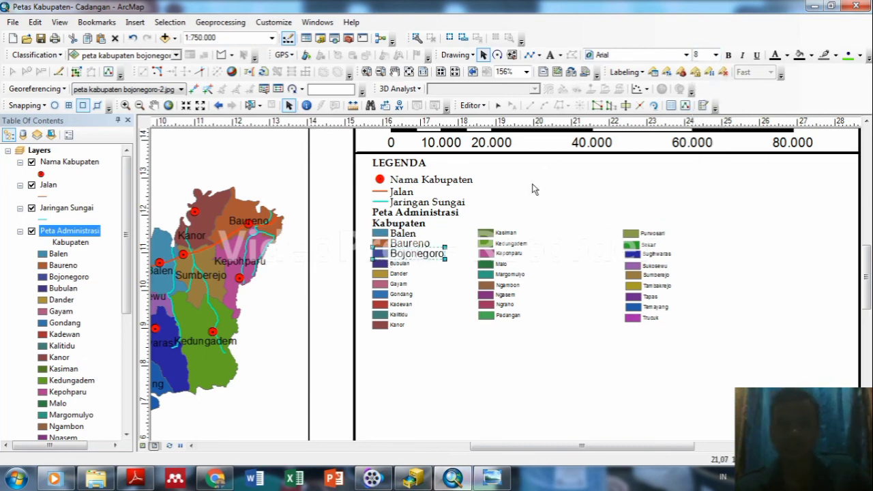
click(385, 264)
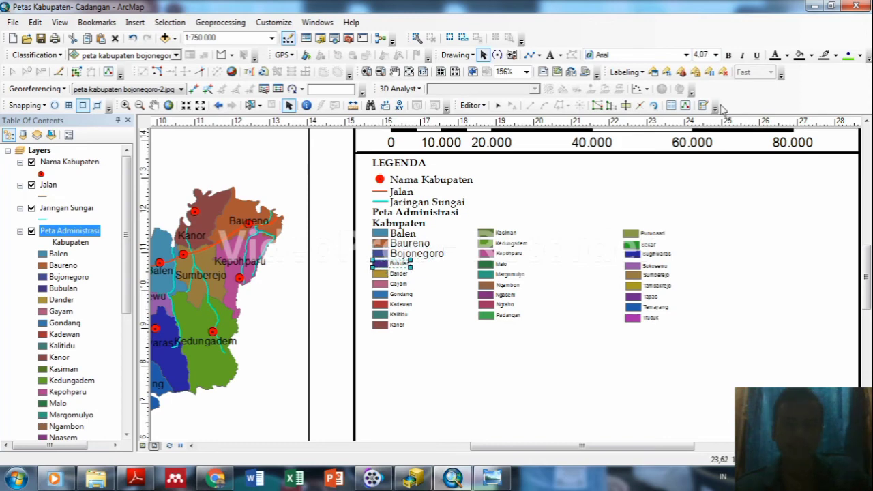
click(716, 55)
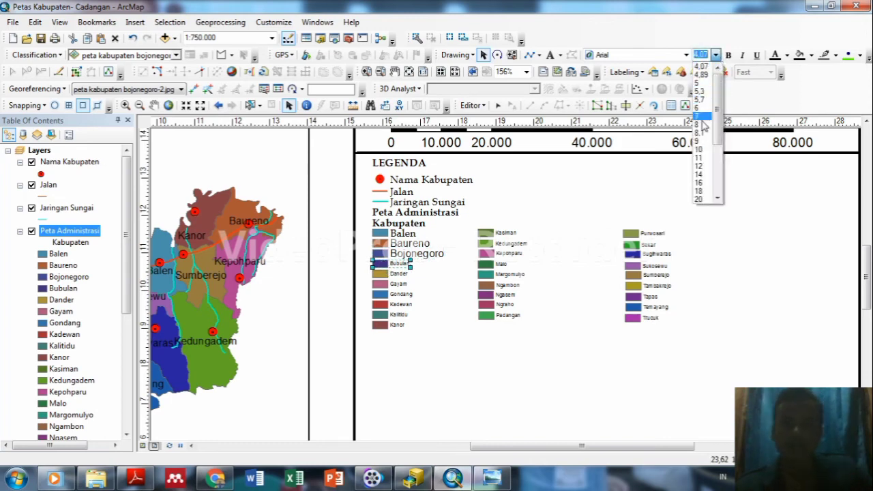
click(699, 62)
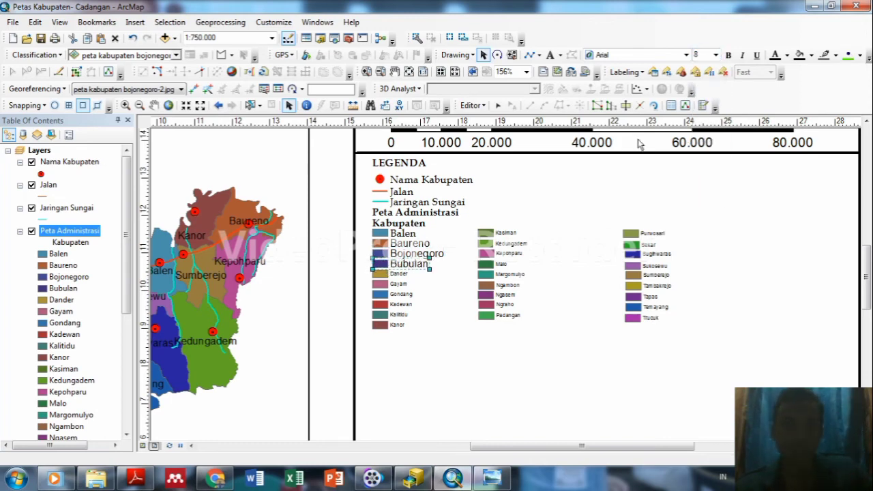
click(378, 275)
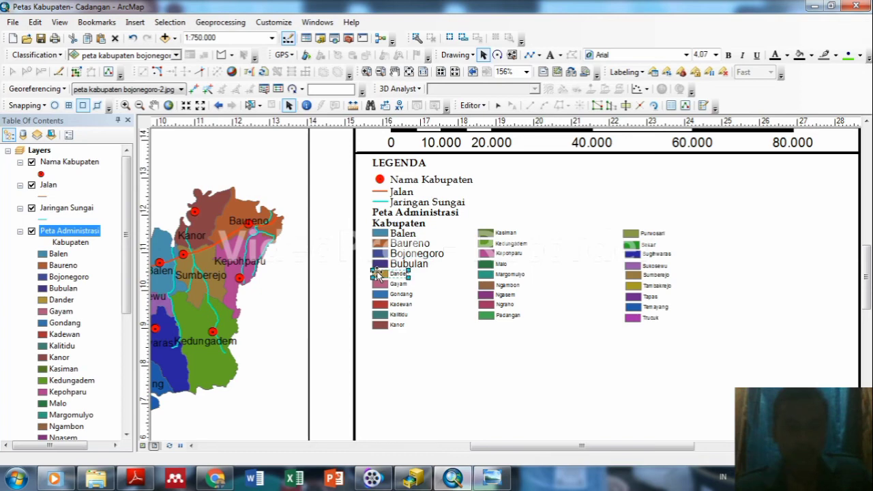
click(715, 55)
click(698, 126)
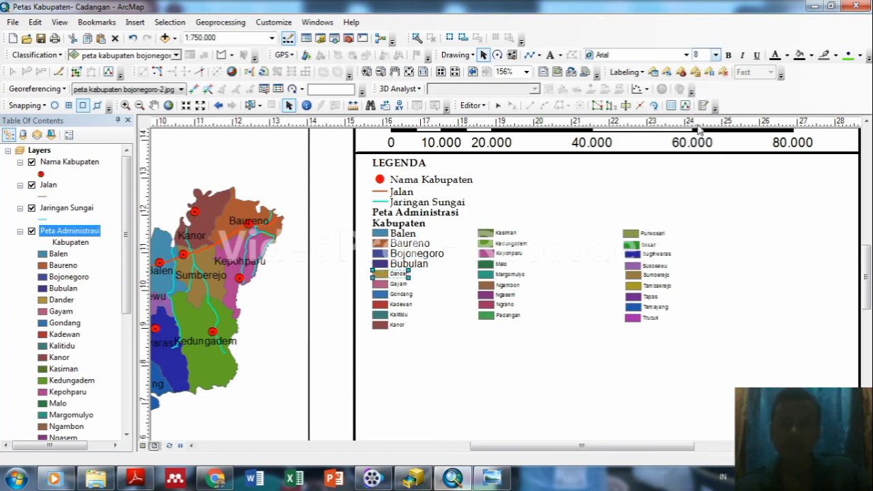
Enlarge the Gayam, Gondang, Kadewan, Kalitidu and Kanor legend labels to 8 pt.
click(385, 287)
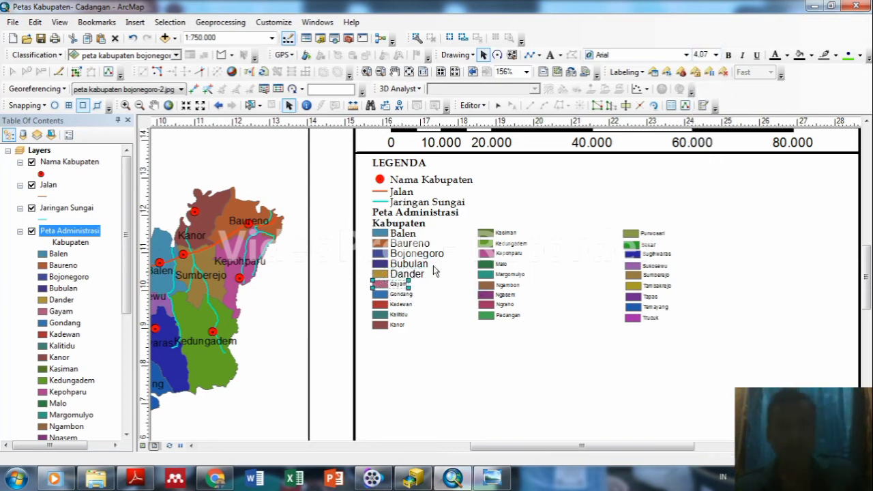
click(715, 56)
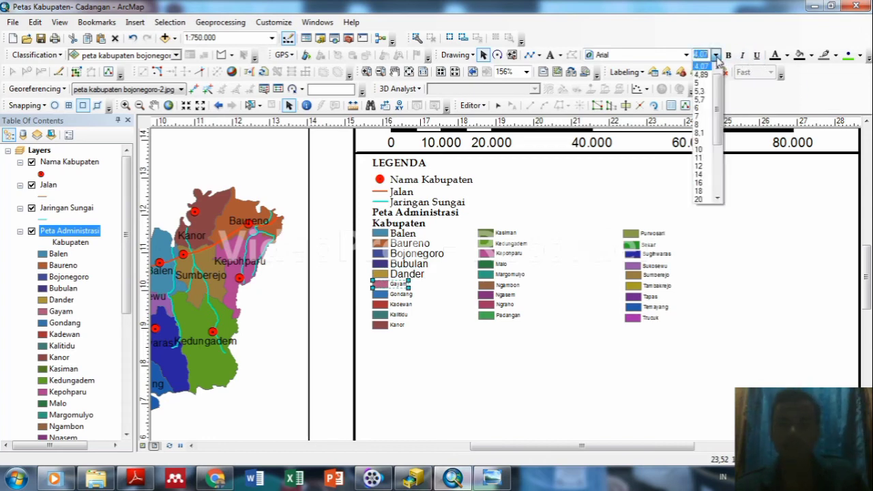
click(701, 126)
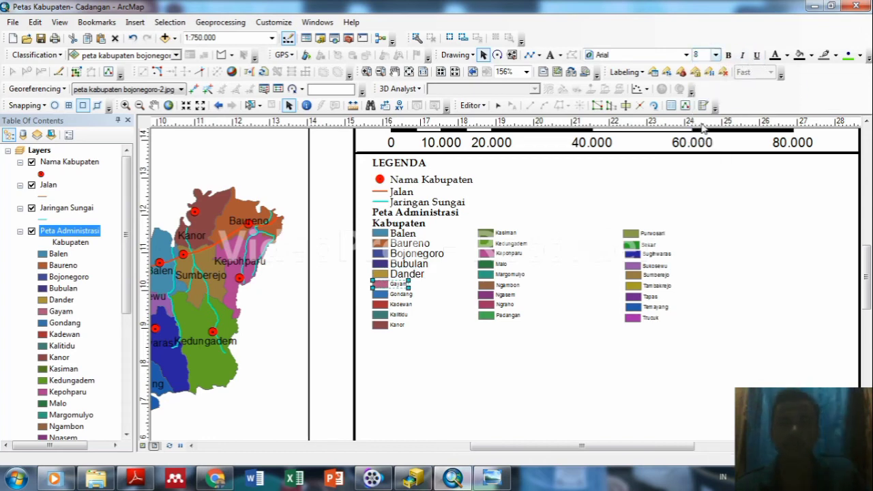
click(386, 295)
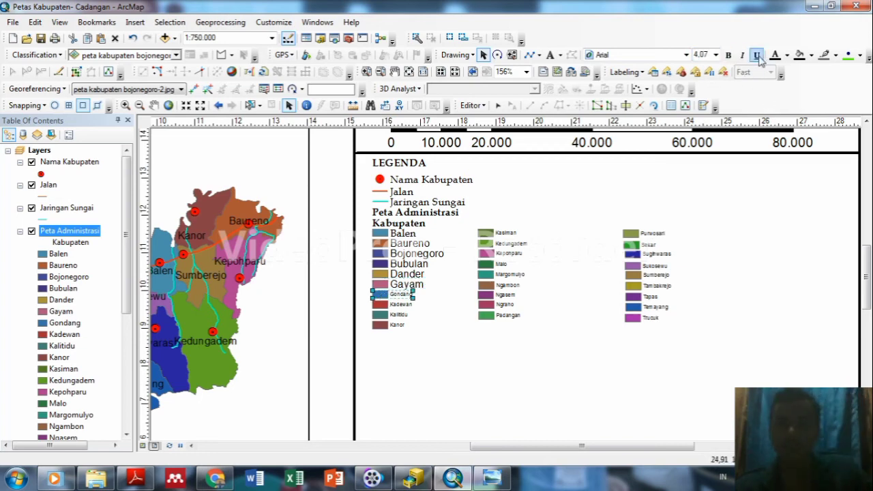
click(715, 55)
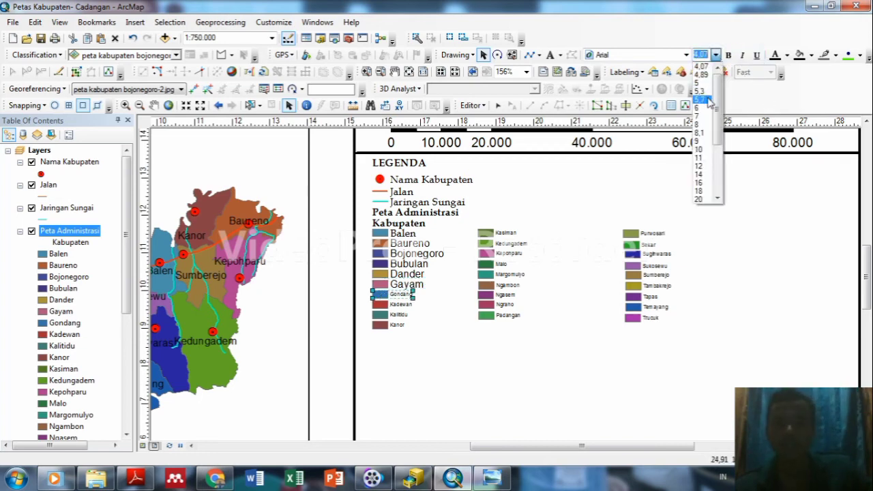
click(704, 124)
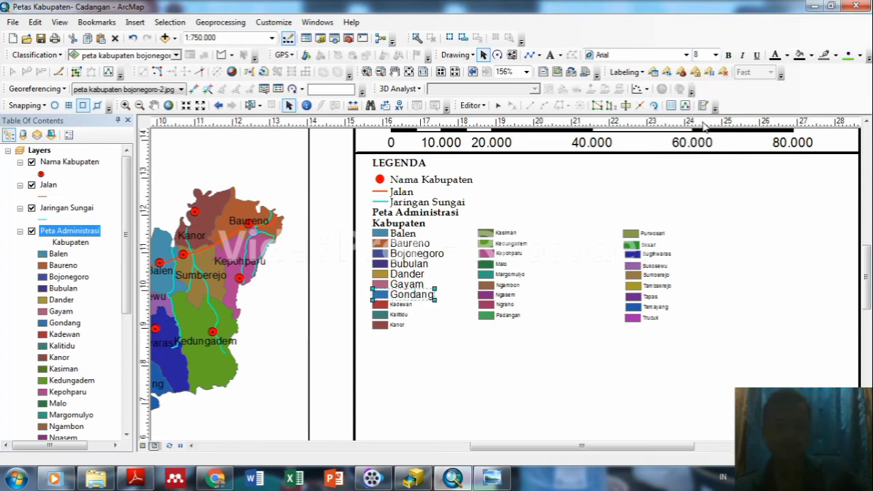
click(380, 307)
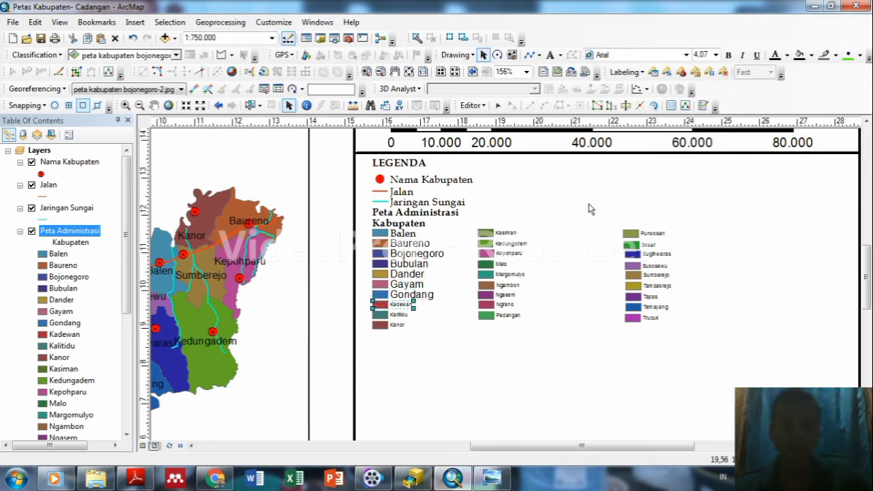
click(715, 55)
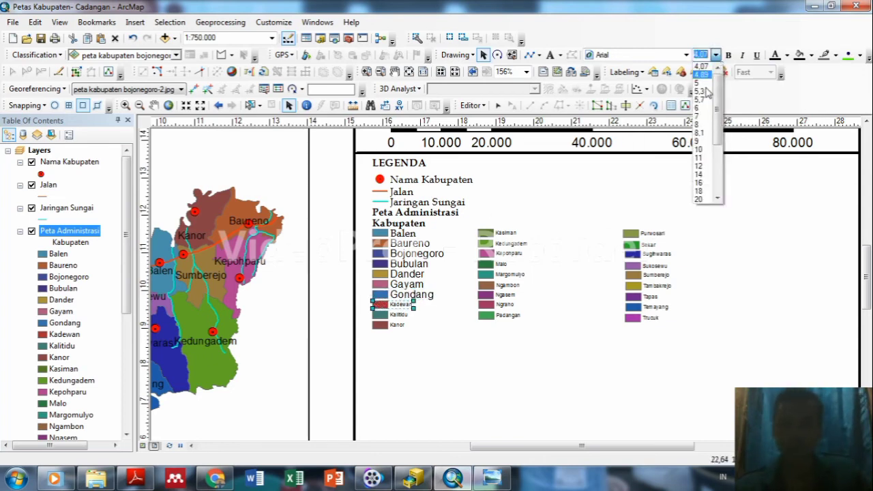
click(699, 125)
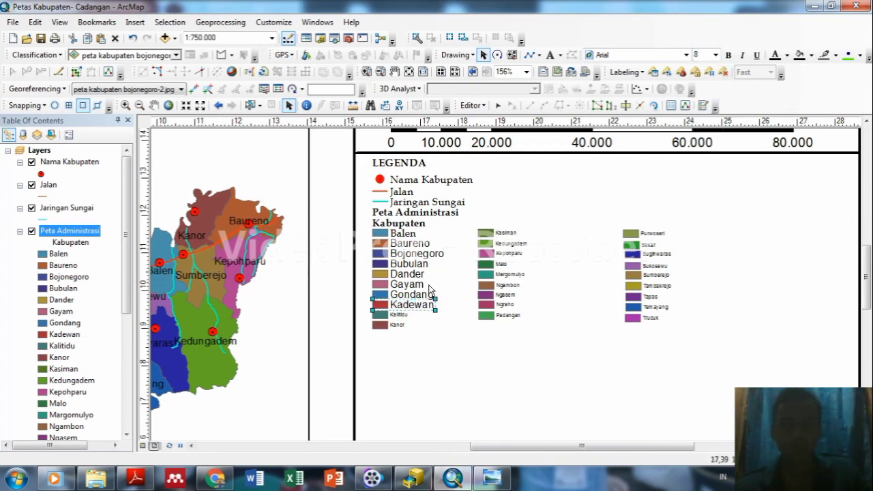
click(379, 313)
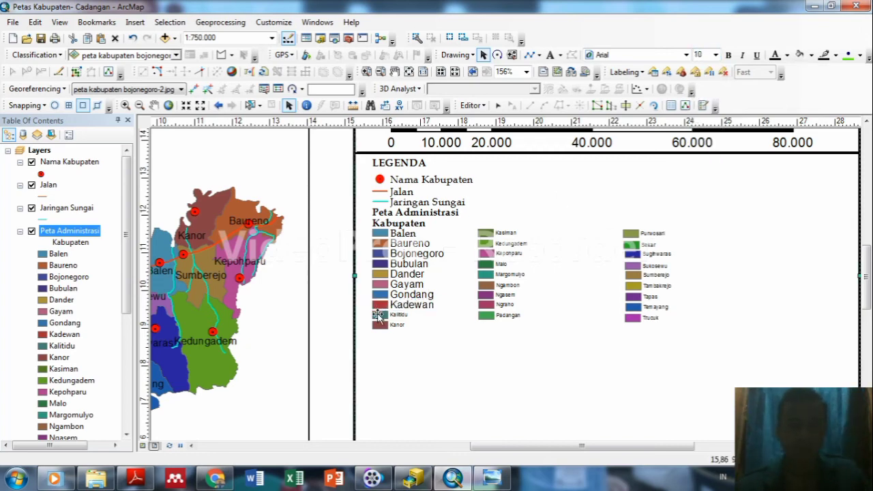
click(396, 315)
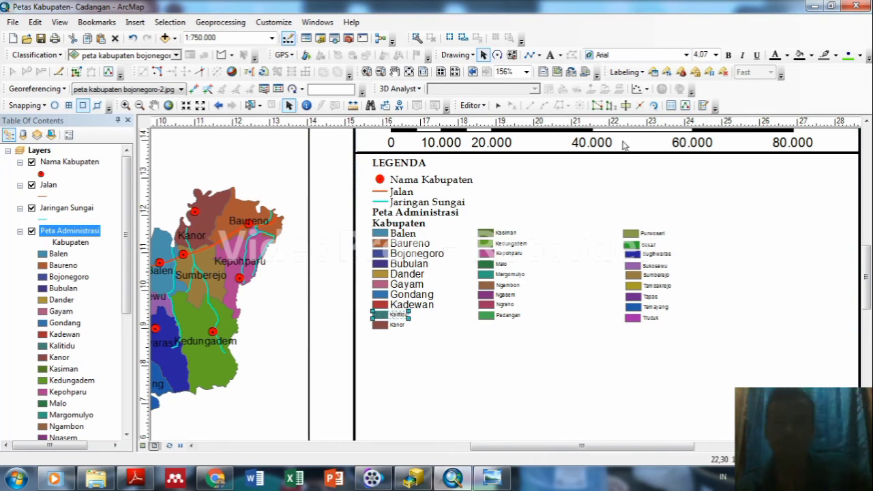
click(714, 55)
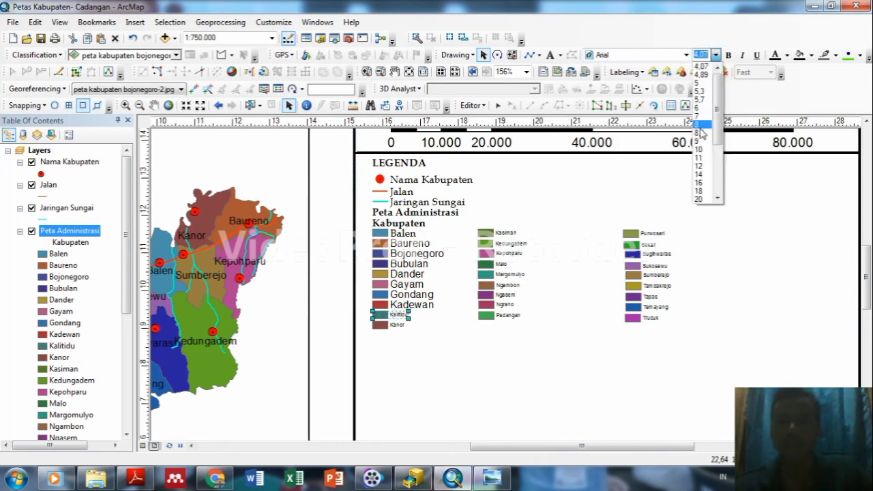
click(698, 125)
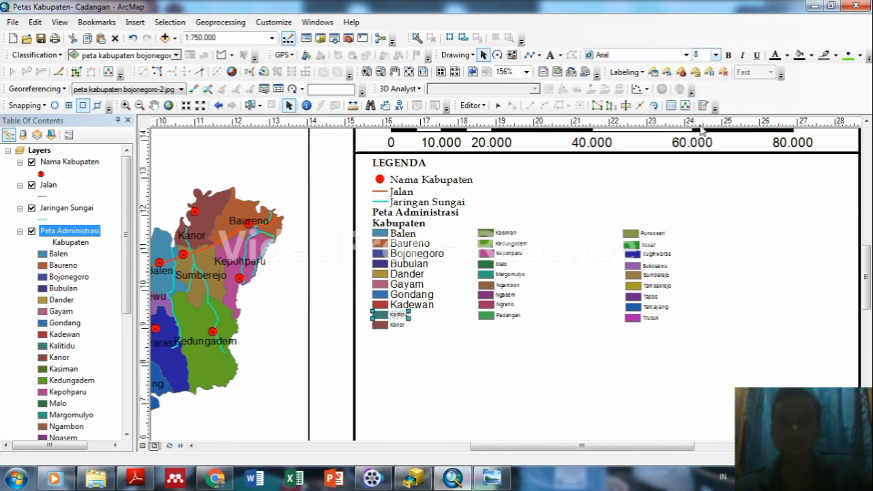
click(385, 326)
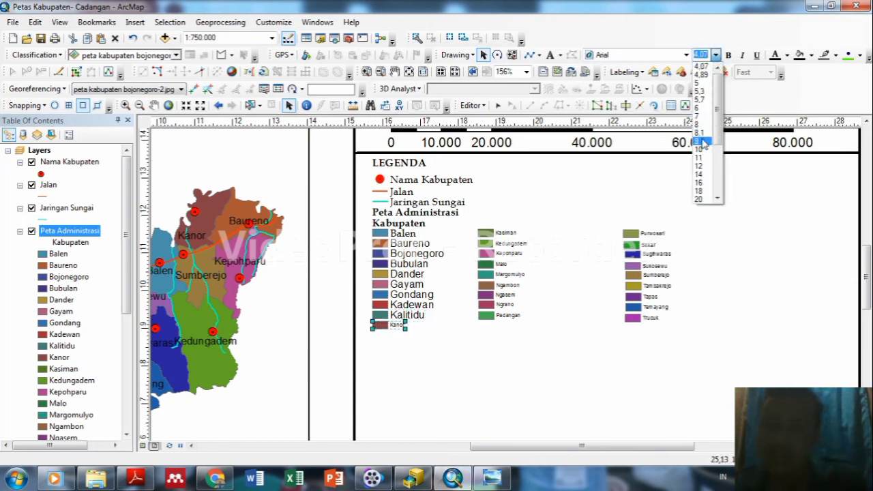
click(701, 126)
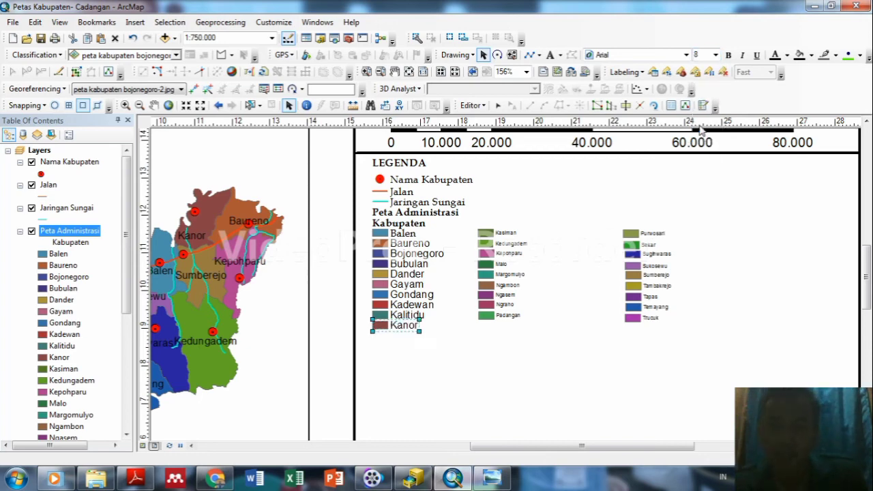
click(556, 366)
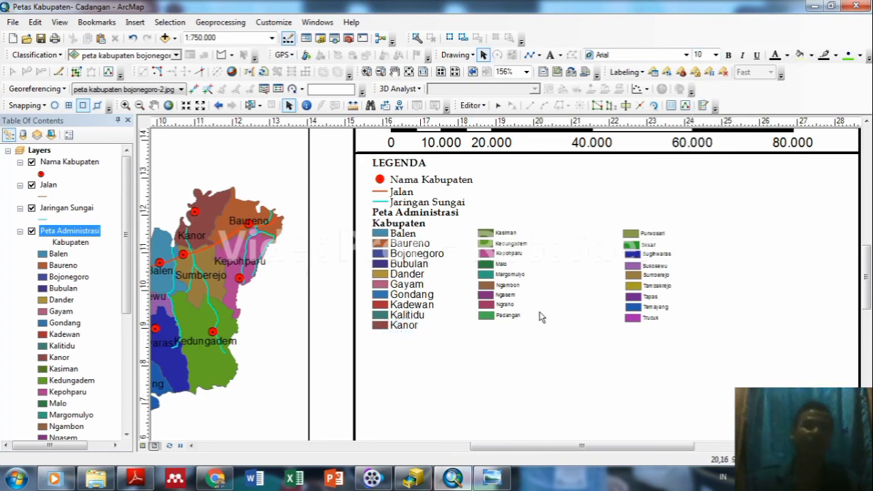
Enlarge the Kasiman, Kedungadem, Kepohparu, Malo and Margomulyo legend labels to 8 pt.
click(502, 233)
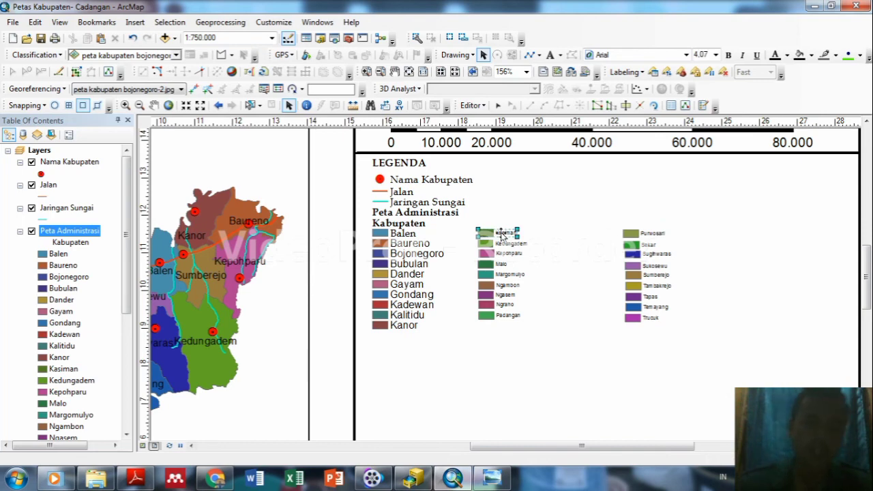
click(717, 55)
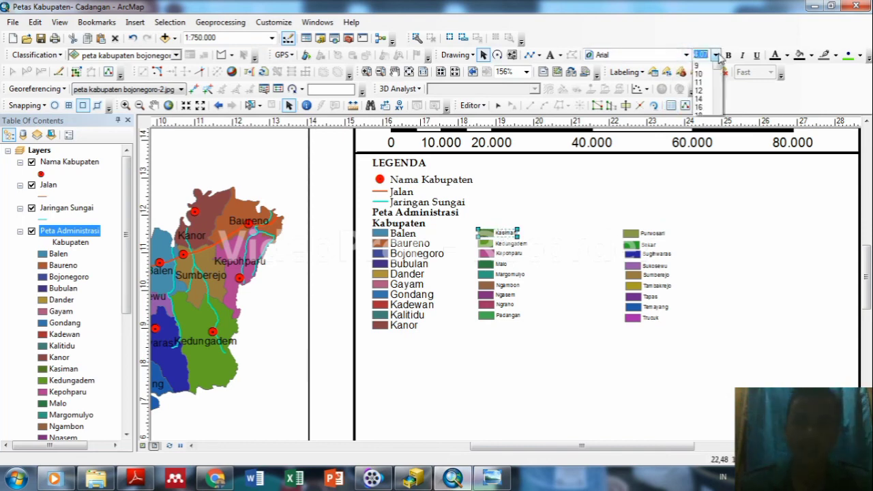
click(697, 124)
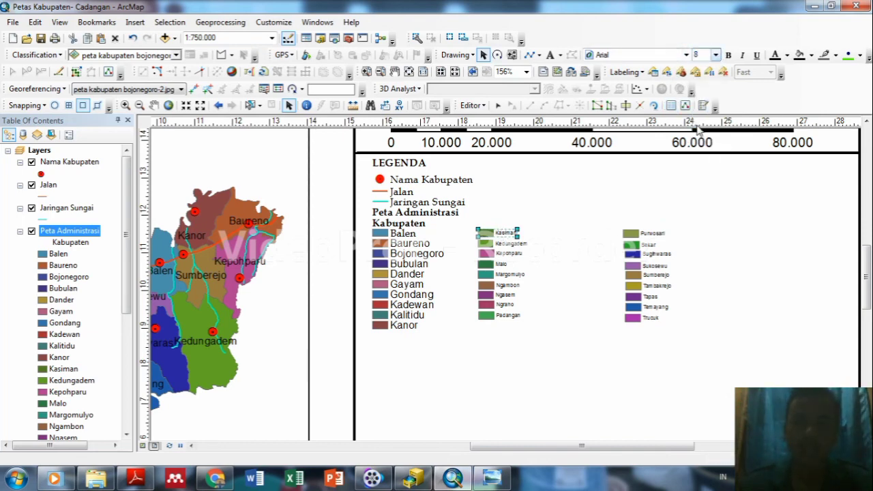
click(513, 245)
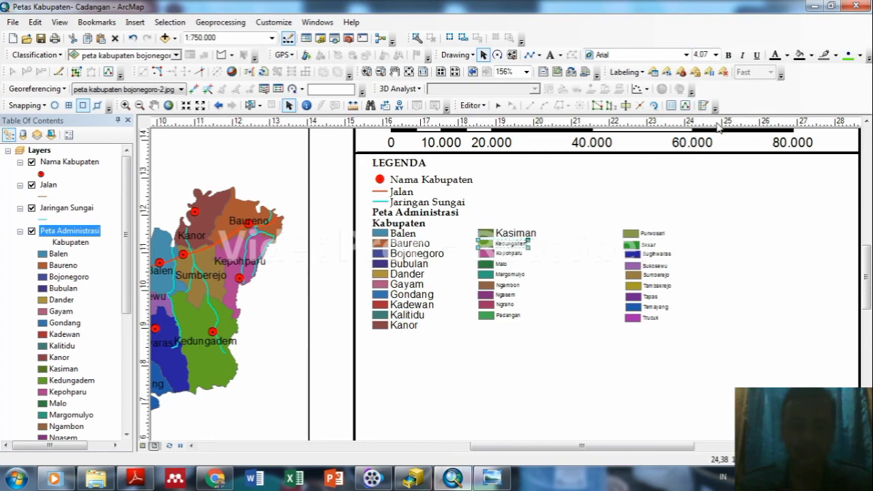
click(715, 55)
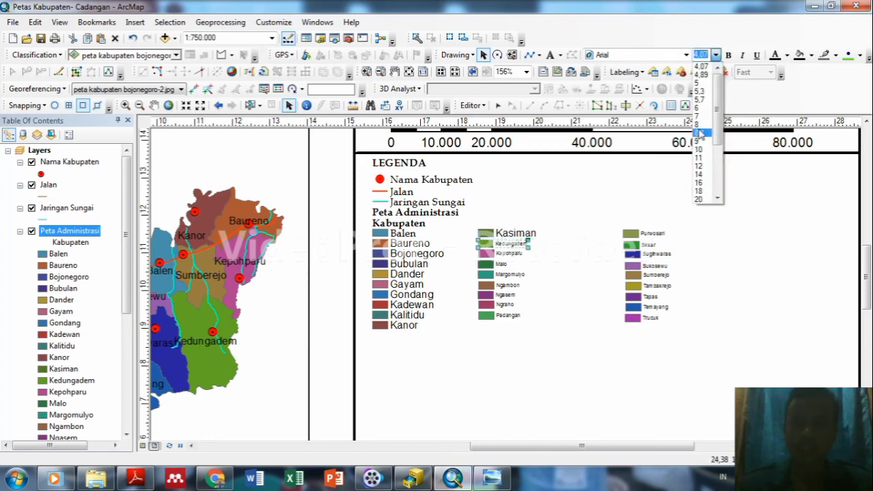
click(699, 127)
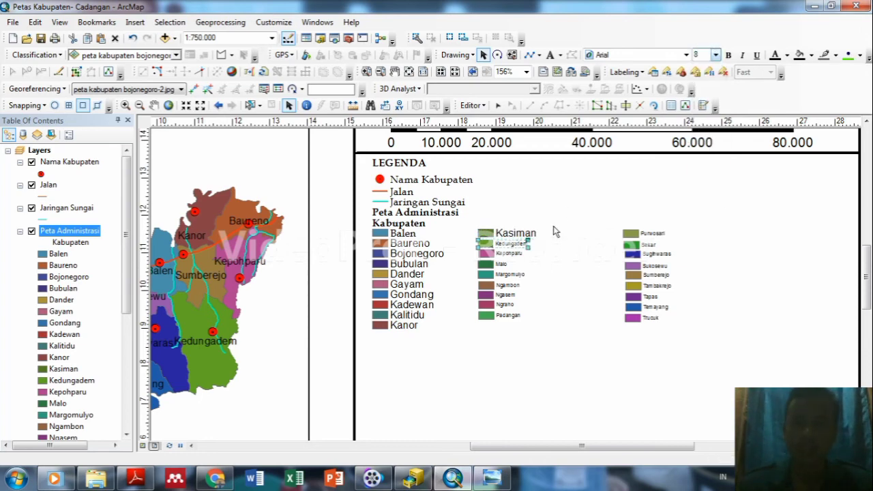
click(511, 255)
click(715, 55)
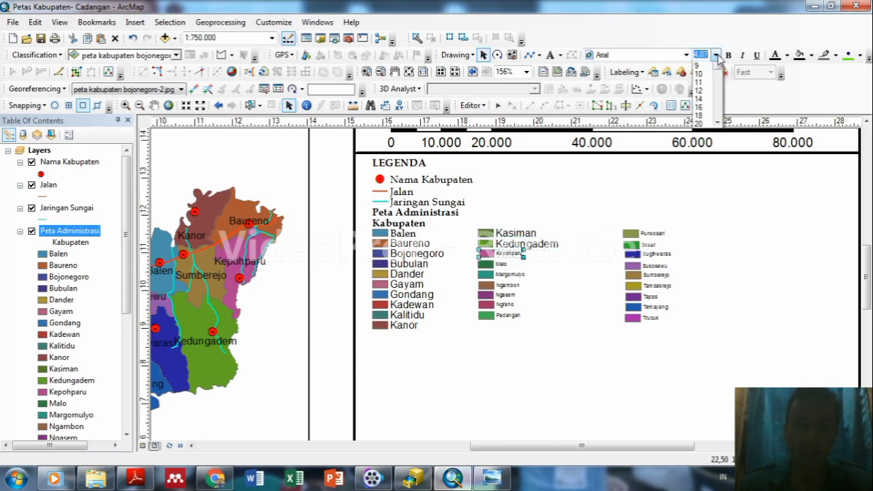
click(705, 127)
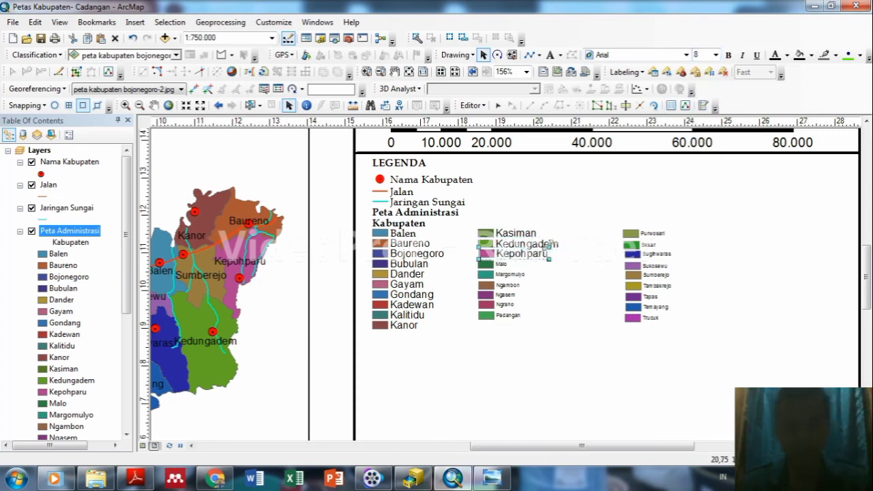
click(502, 266)
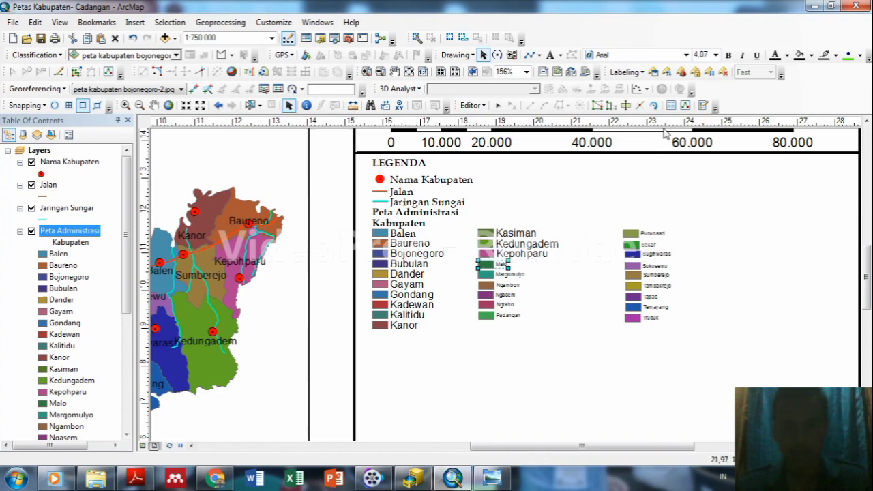
click(715, 55)
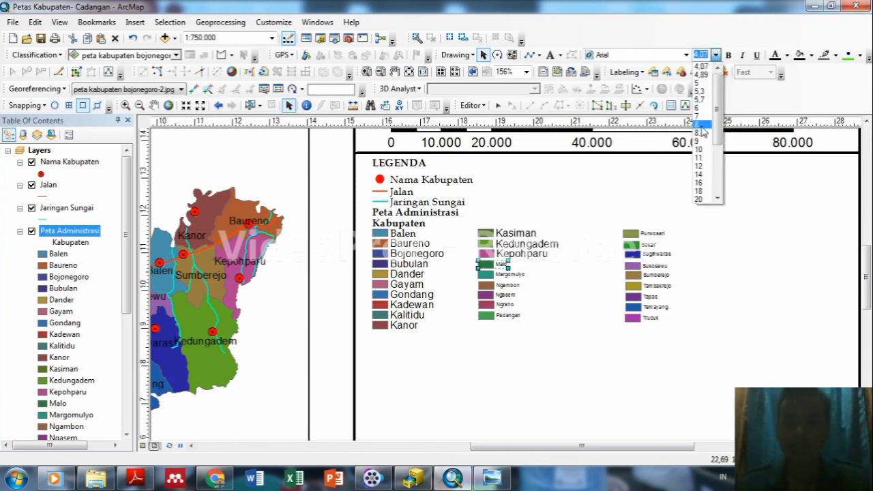
click(701, 124)
click(510, 274)
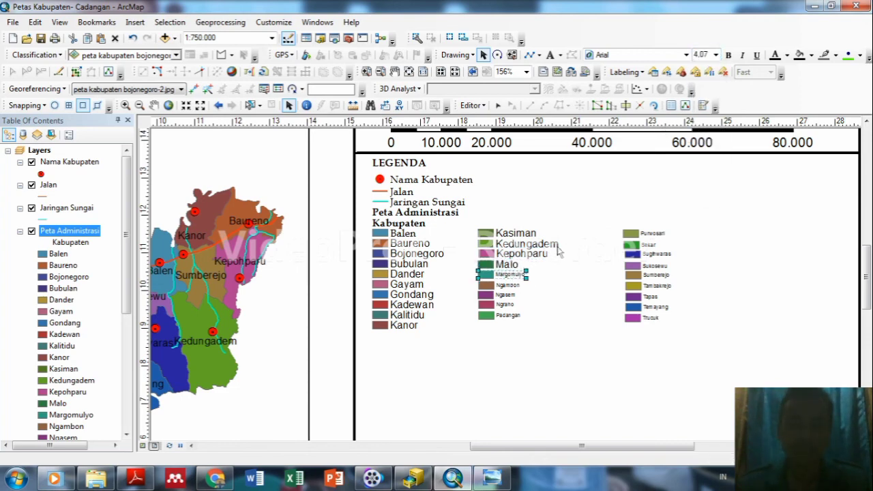
click(715, 55)
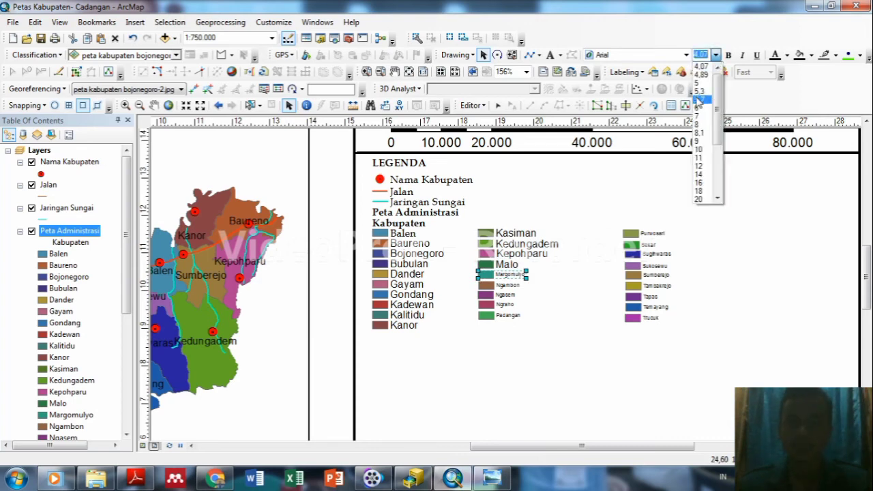
click(700, 124)
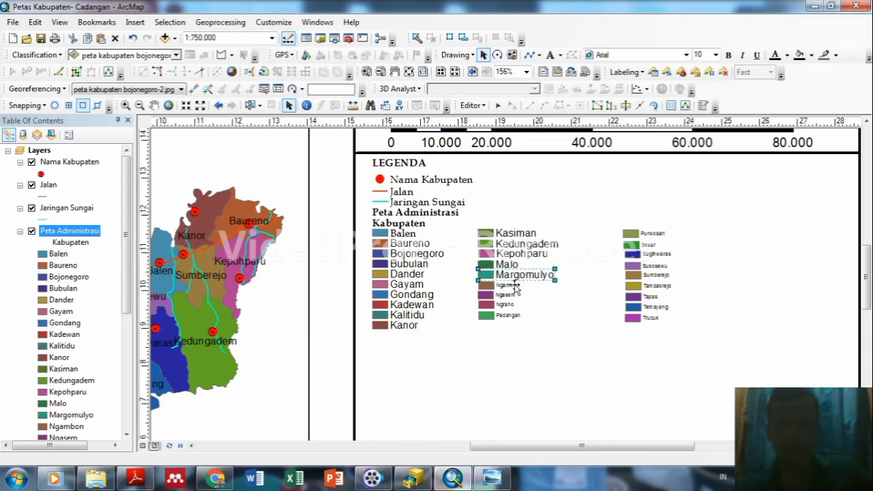
Enlarge the Ngambon, Ngasem, Ngraho and Padangan legend labels to 8 pt.
click(510, 285)
click(714, 54)
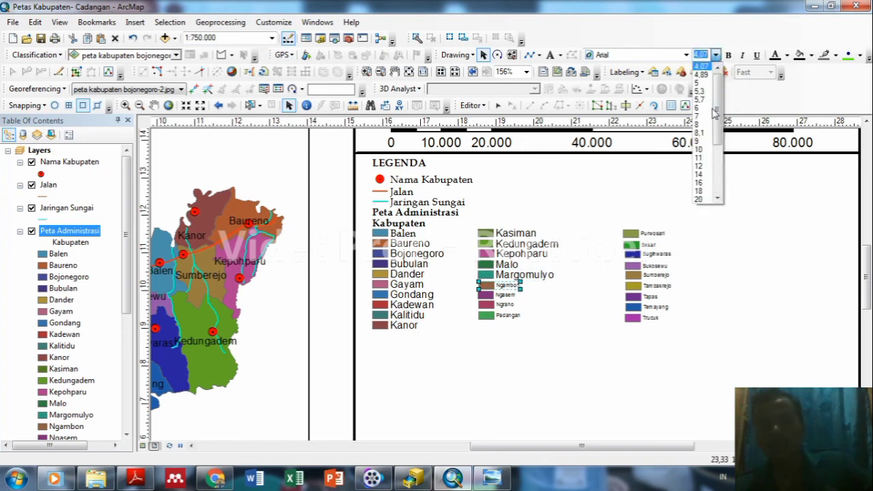
click(700, 124)
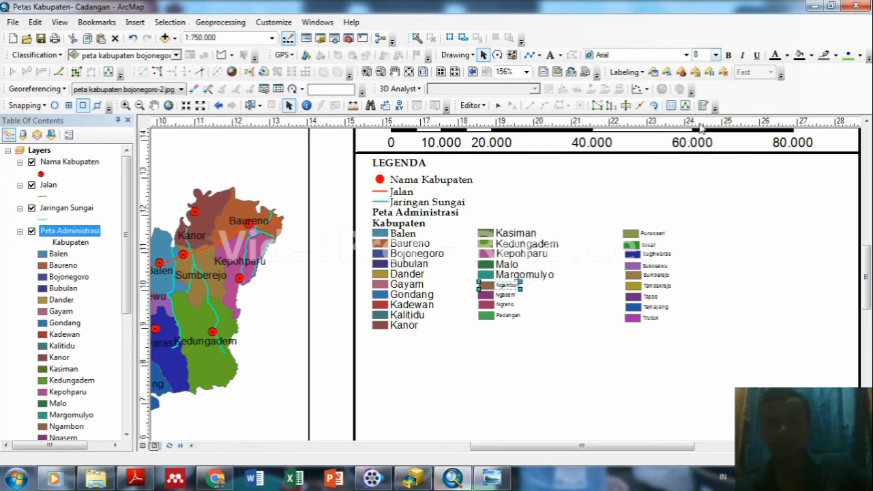
click(501, 295)
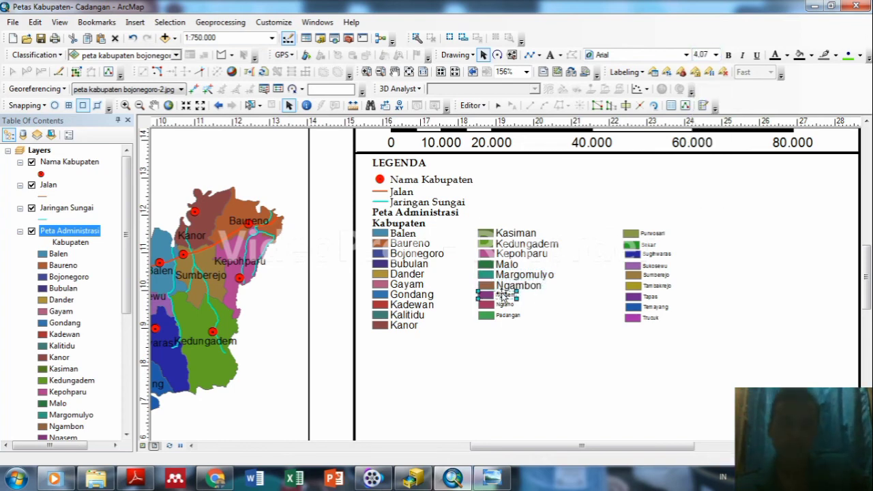
click(714, 55)
click(699, 104)
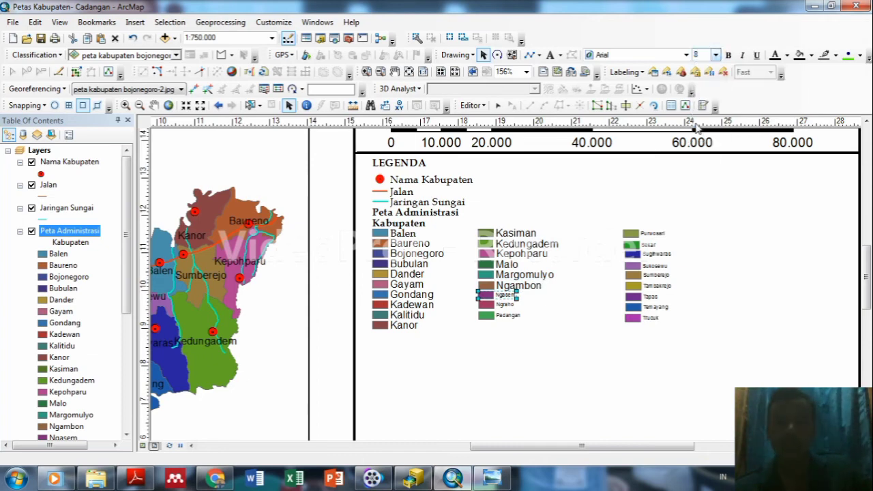
click(505, 306)
click(715, 56)
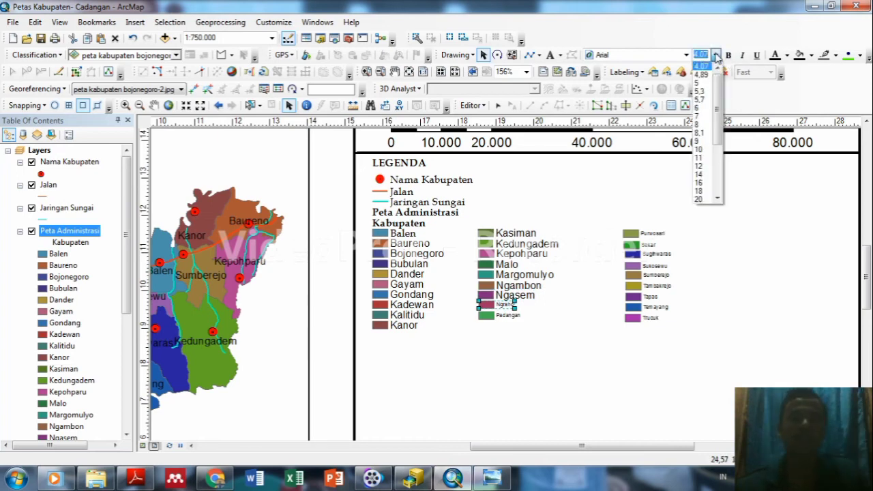
click(696, 125)
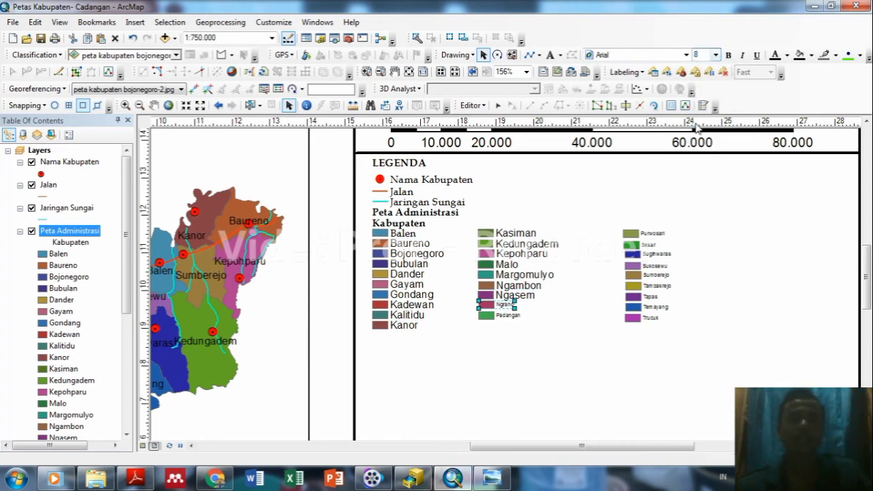
click(511, 317)
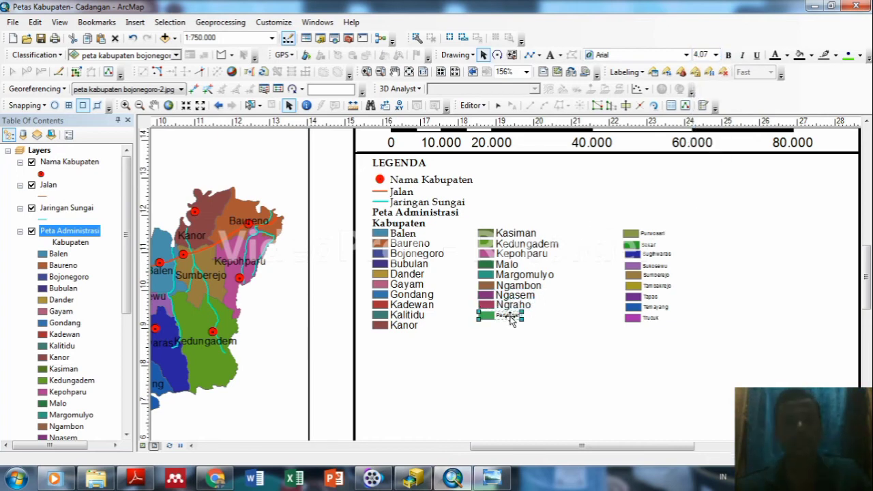
click(715, 56)
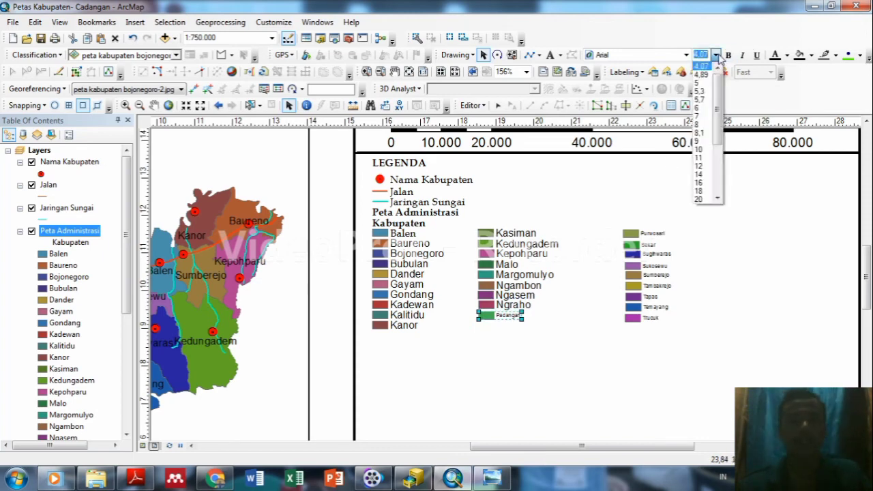
click(694, 128)
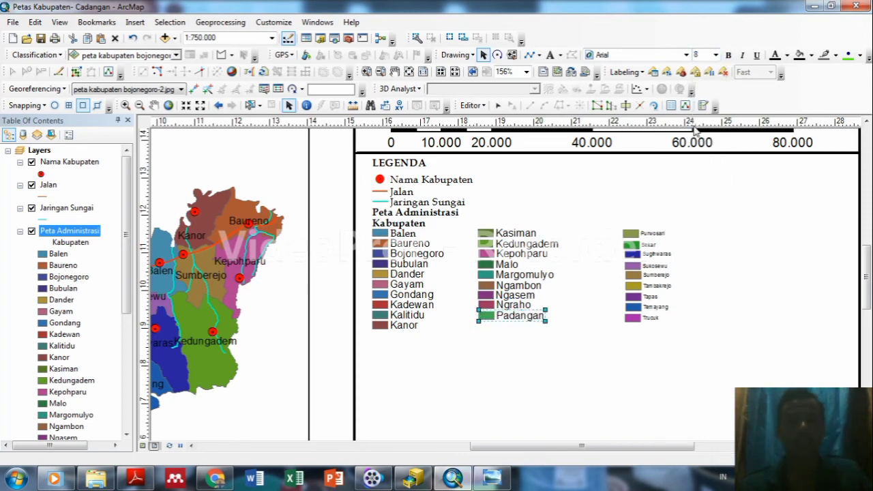
Set the Purwosari, Sekar, Sugihwaras, Sukosewu and Sumberejo legend labels to size 8.
click(641, 234)
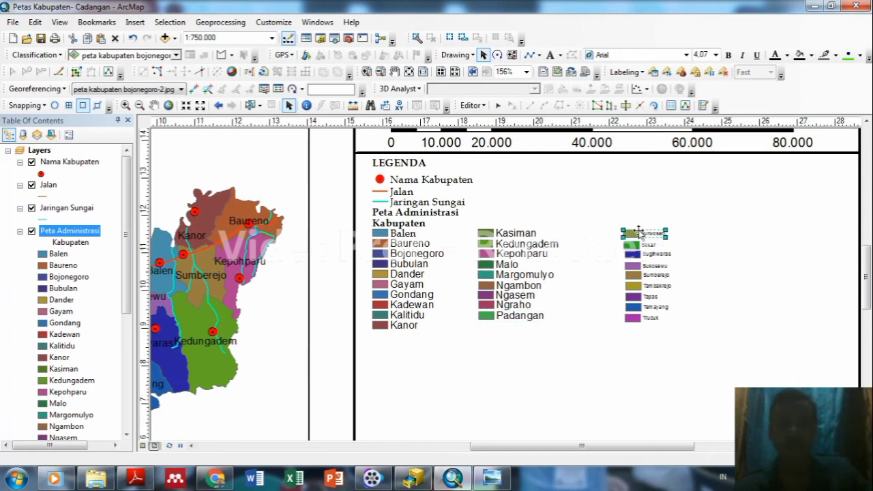
click(715, 56)
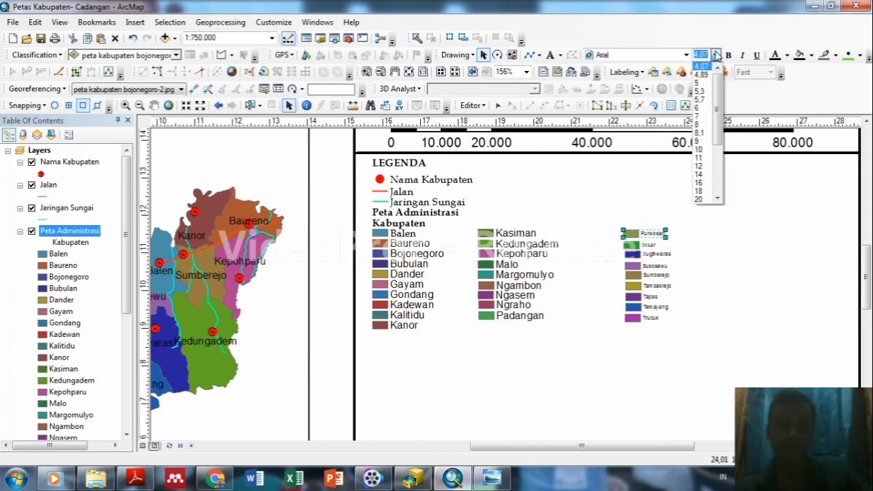
click(699, 125)
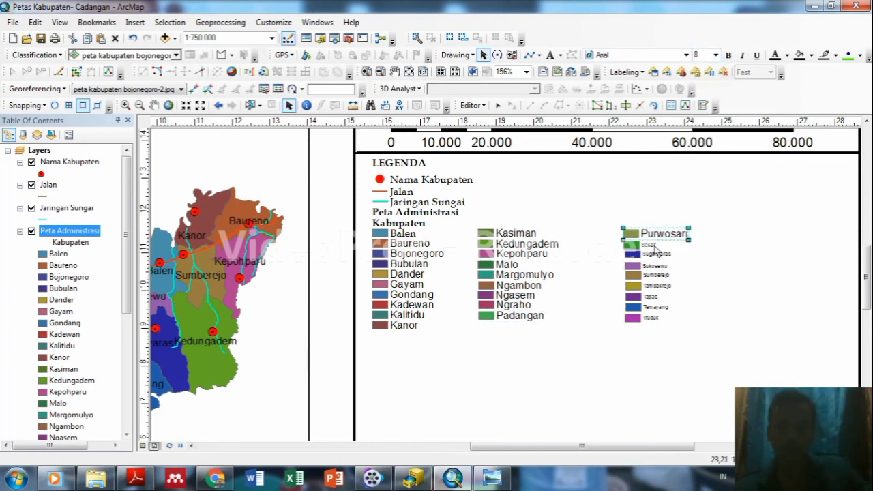
click(653, 246)
click(716, 55)
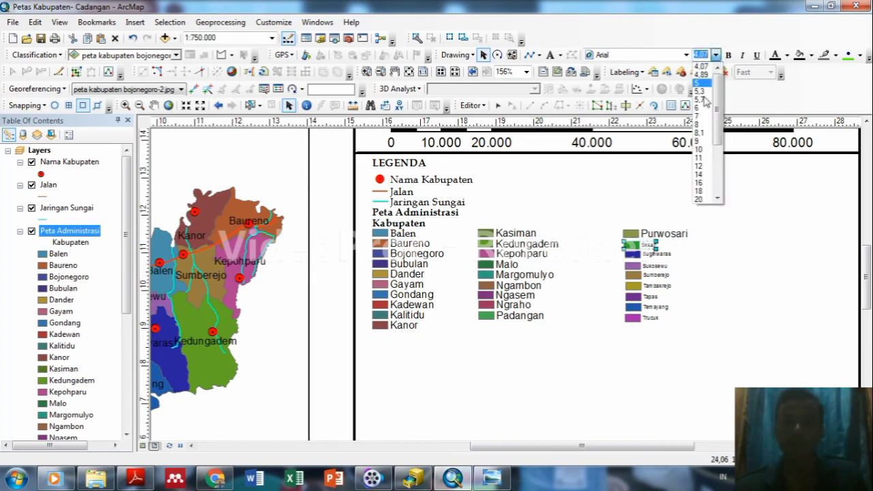
click(698, 126)
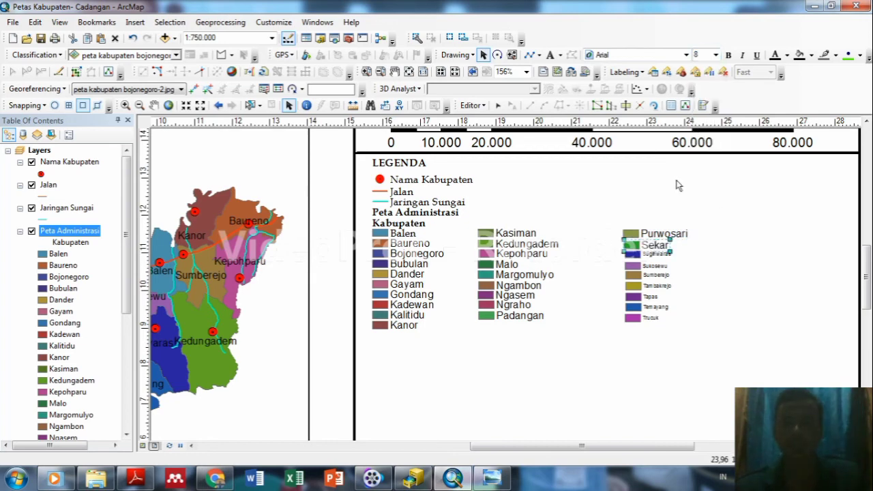
click(653, 255)
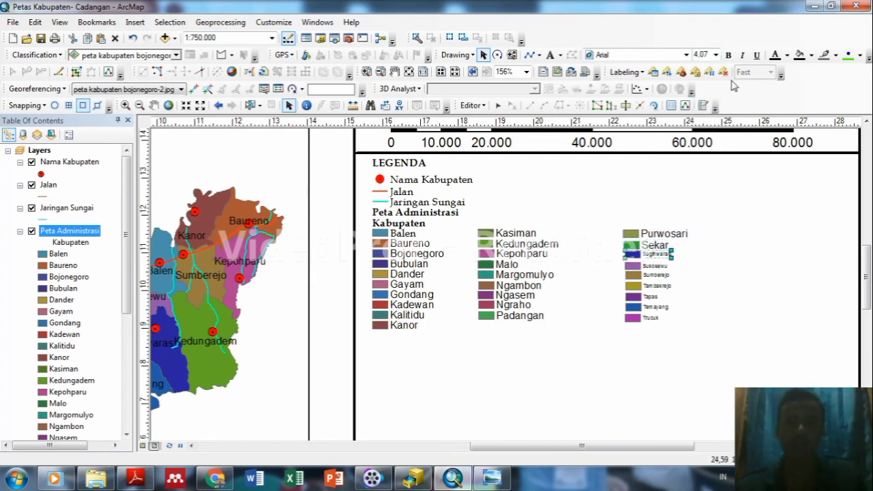
click(715, 54)
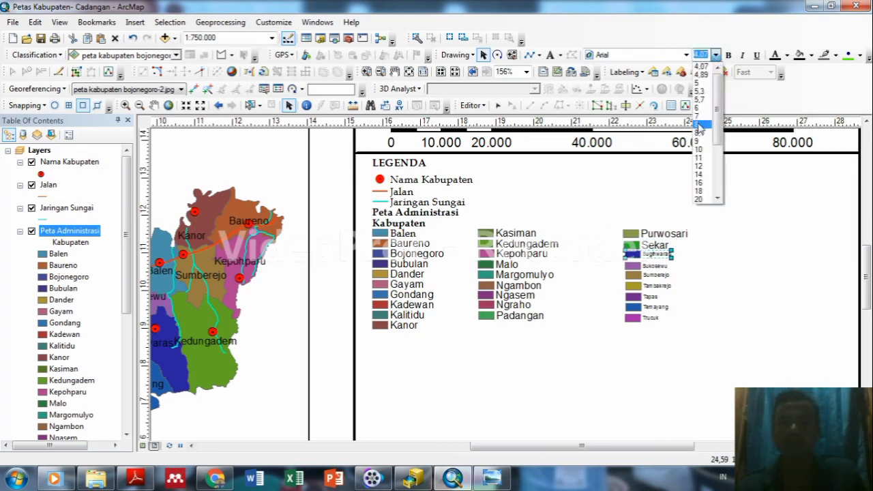
click(699, 125)
click(652, 270)
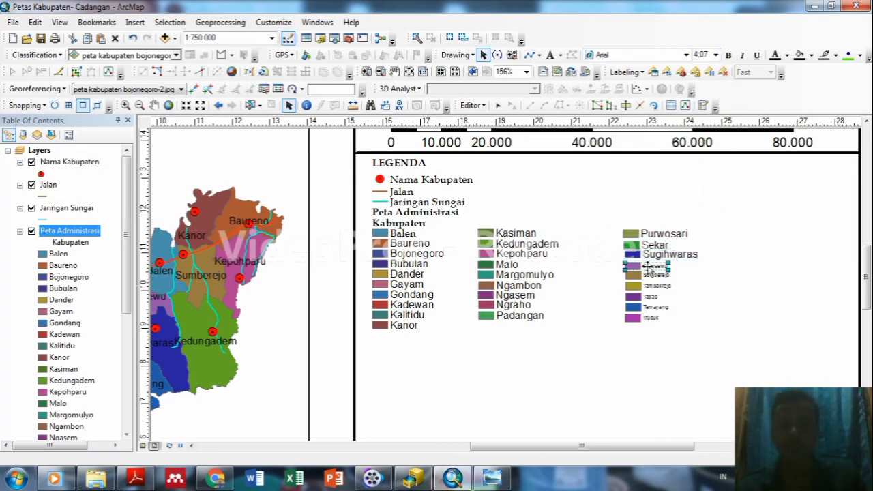
click(715, 54)
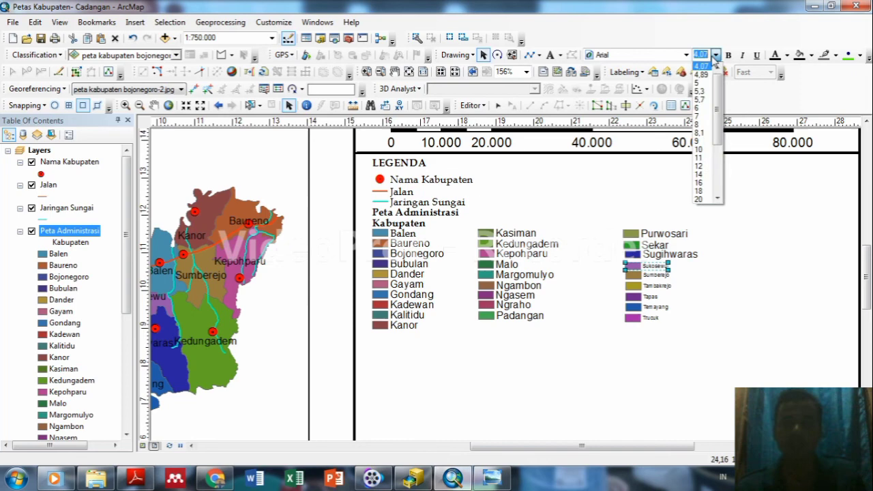
click(699, 124)
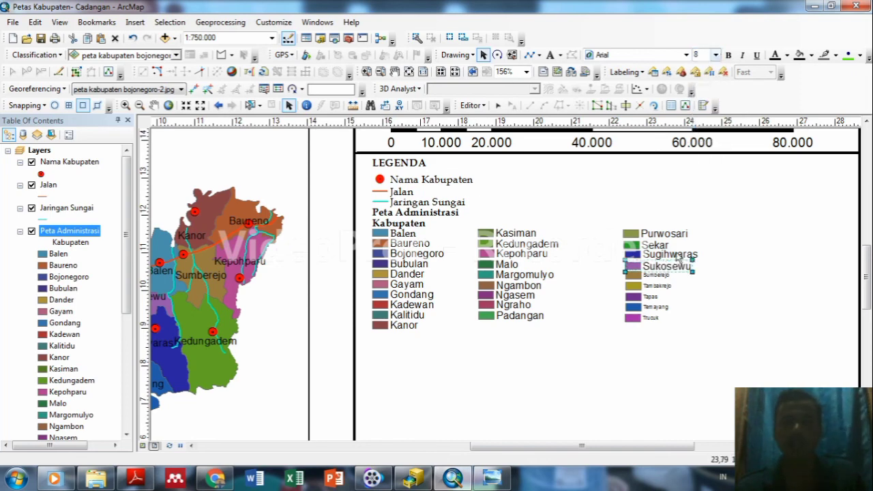
click(662, 275)
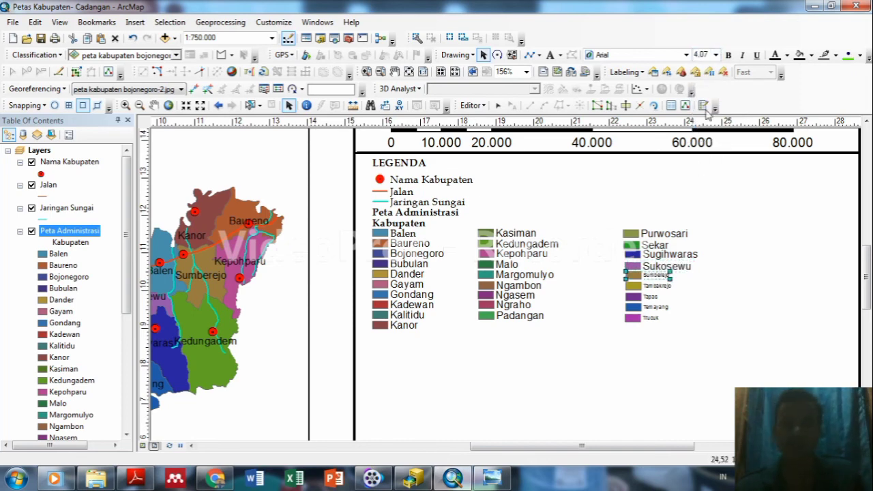
click(715, 54)
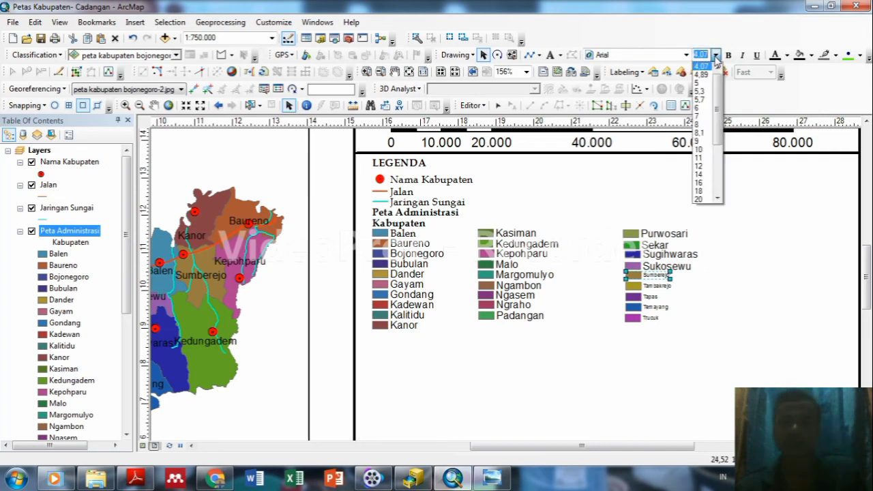
click(700, 126)
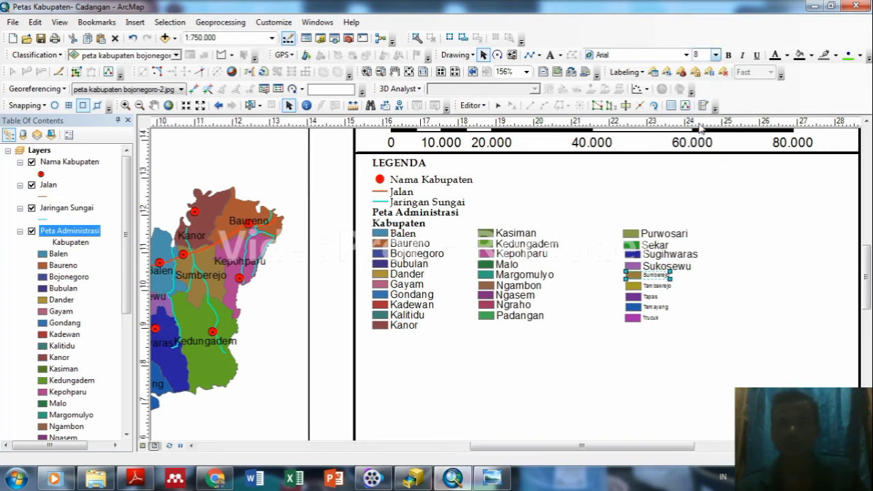
Set the Tambakrejo, Tapas, Temayang and Trucuk legend labels to size 8.
click(651, 286)
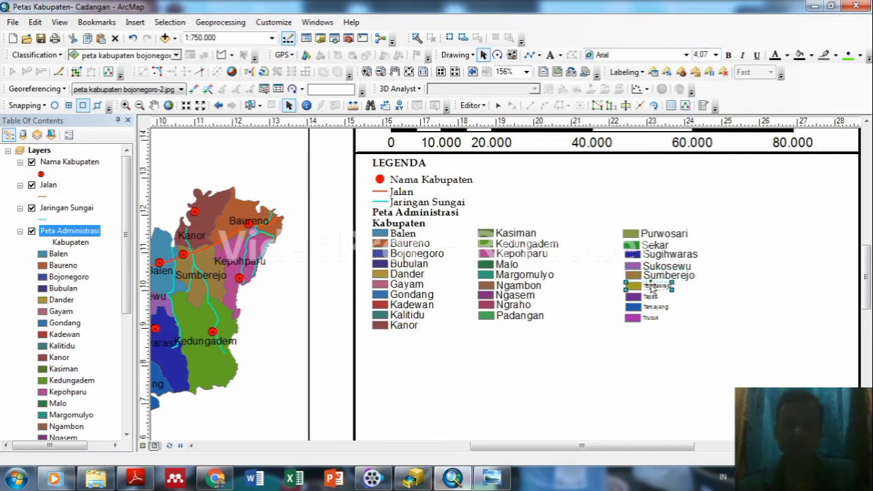
click(715, 55)
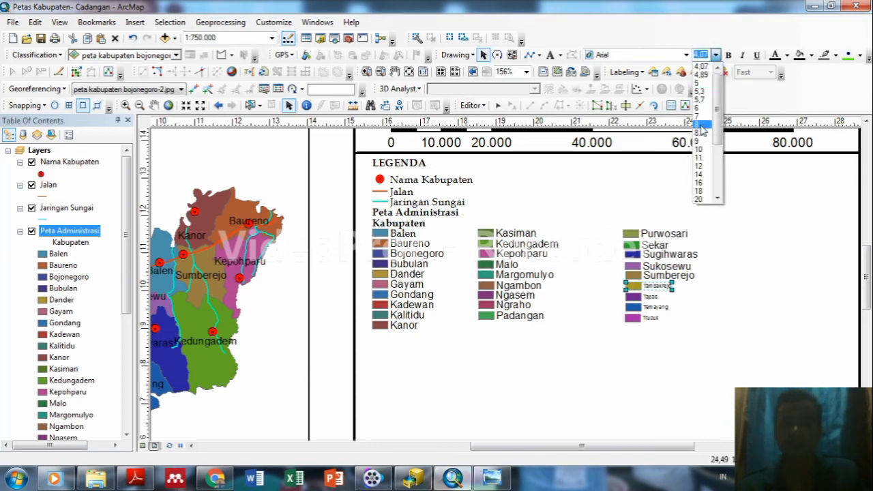
click(701, 125)
key(Tab)
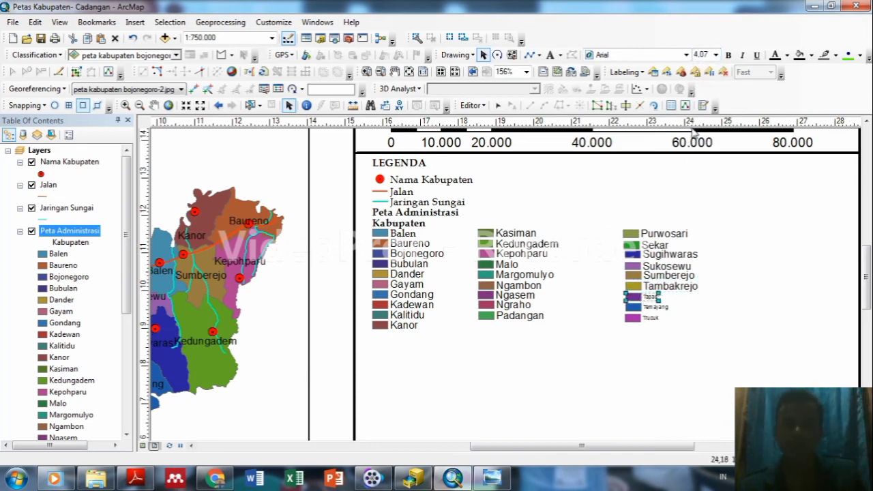
click(715, 54)
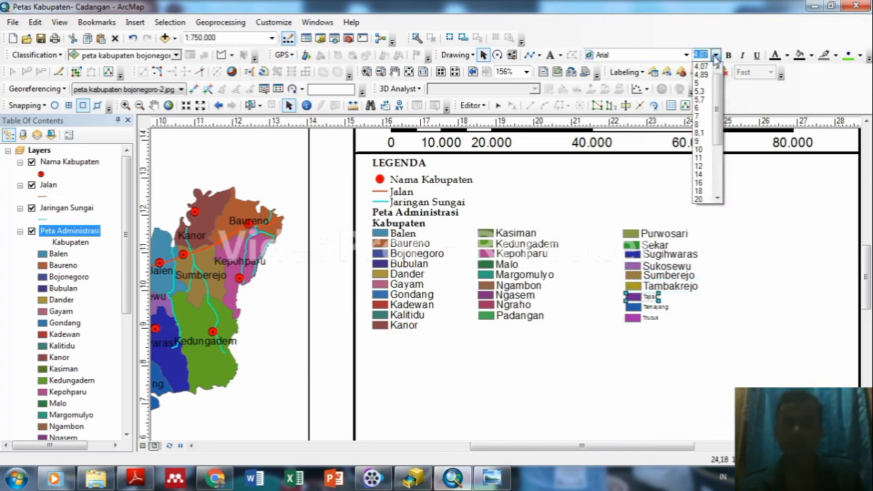
click(698, 127)
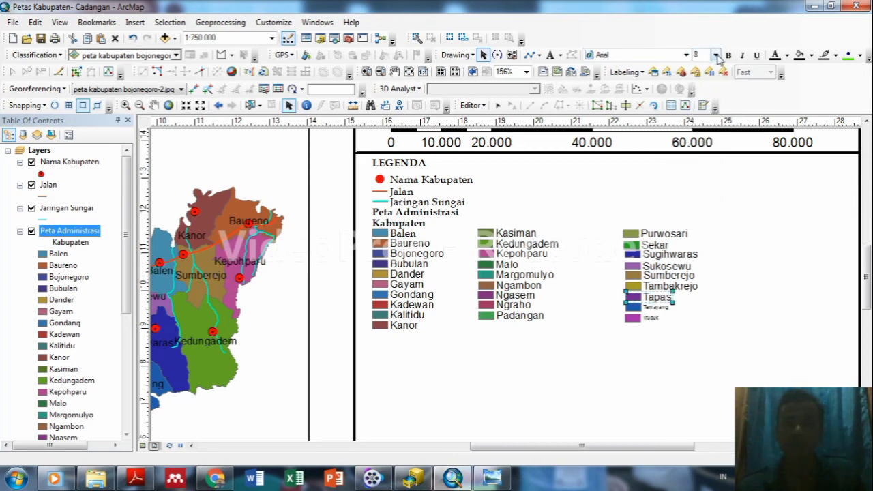
click(715, 55)
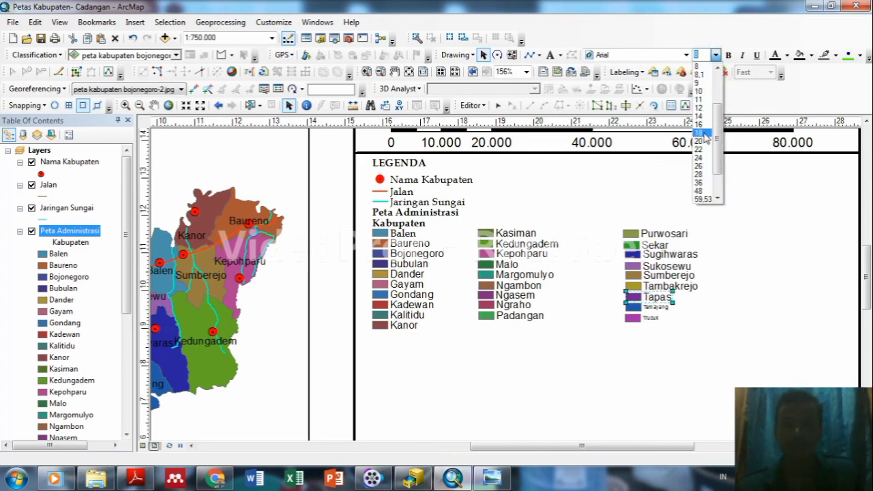
click(699, 66)
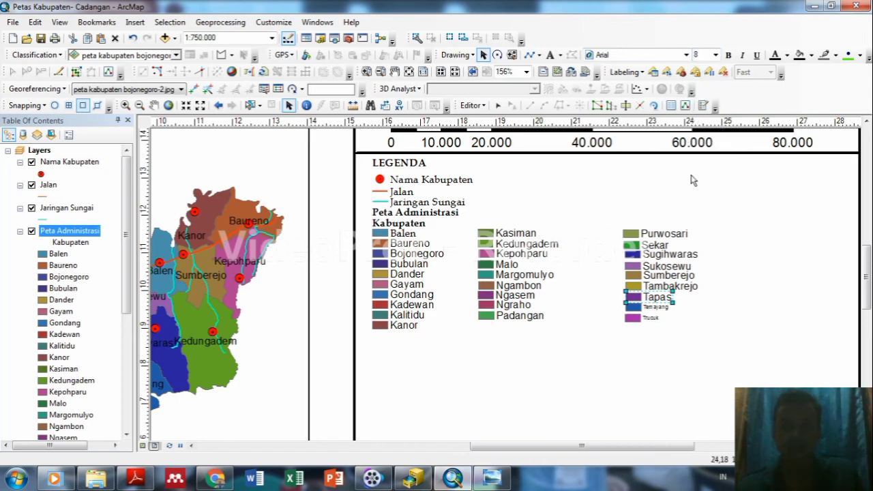
click(646, 308)
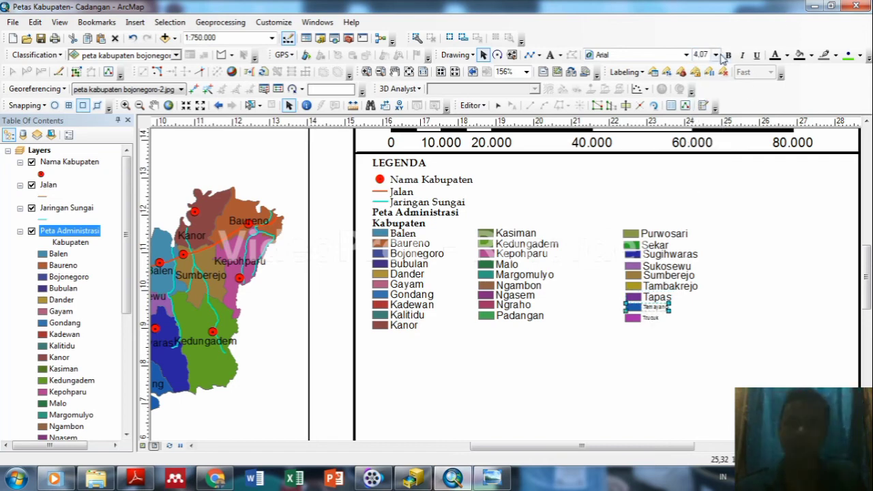
click(716, 56)
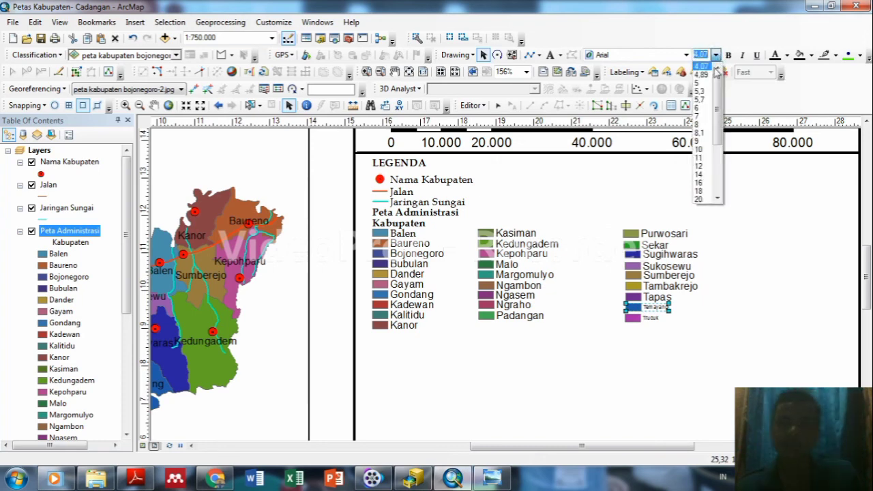
click(701, 125)
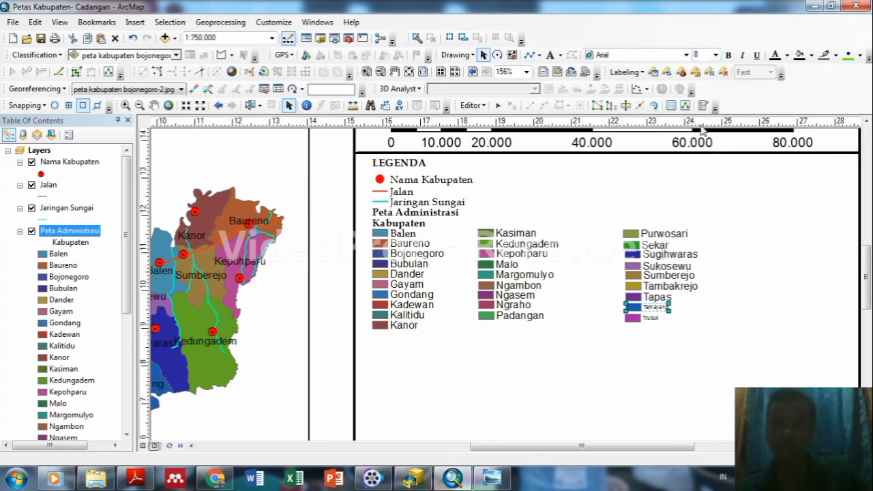
click(650, 319)
click(716, 56)
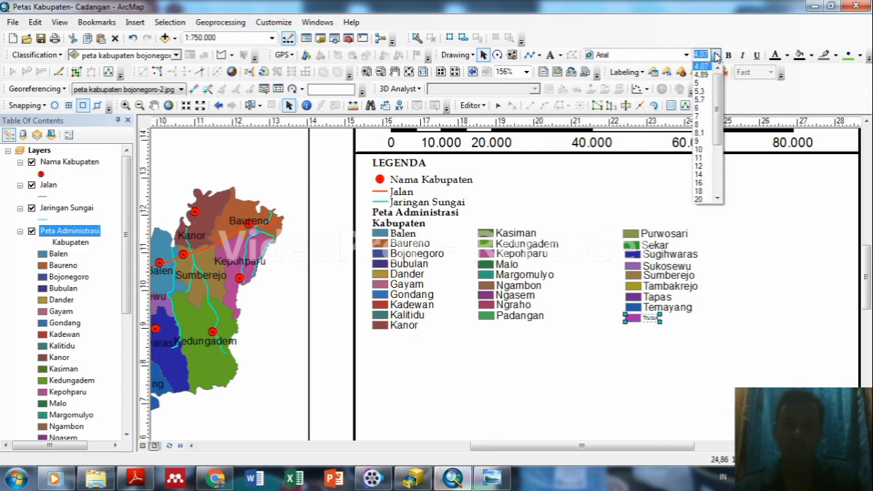
click(700, 125)
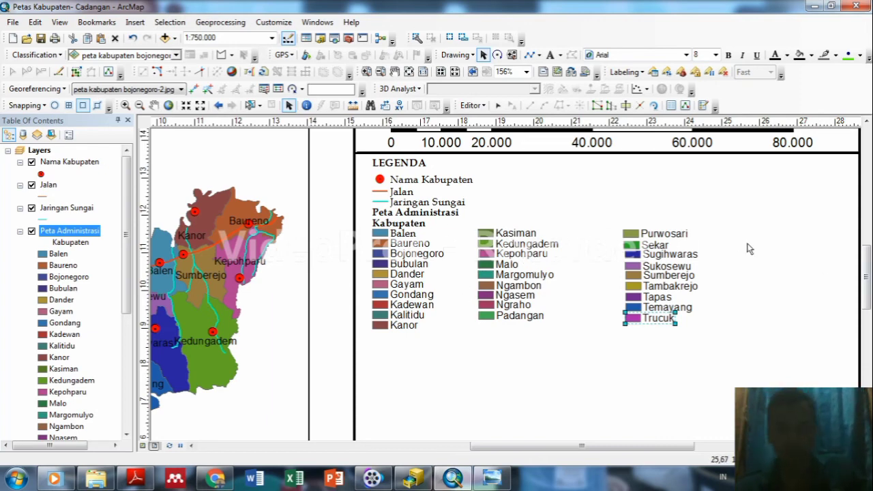
drag(866, 264, 866, 250)
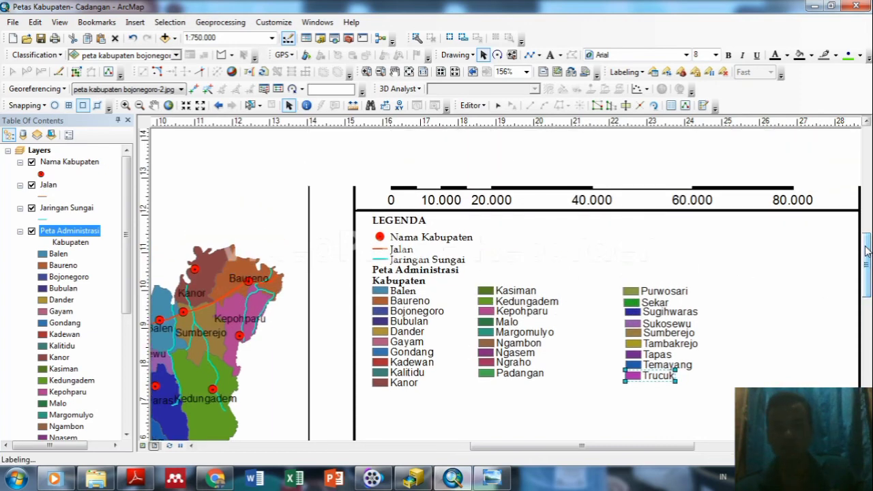
Copy the divider line from under the scale bar and paste it just below the legend entries.
click(760, 213)
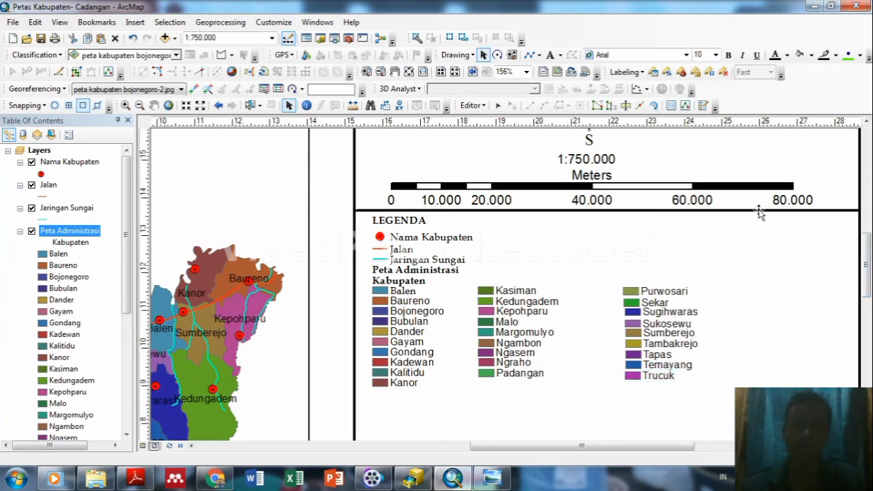
right_click(760, 213)
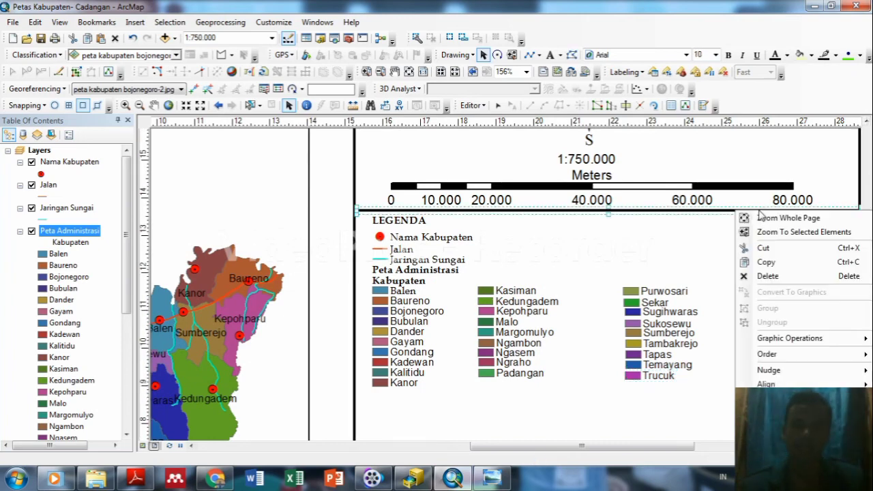
click(767, 263)
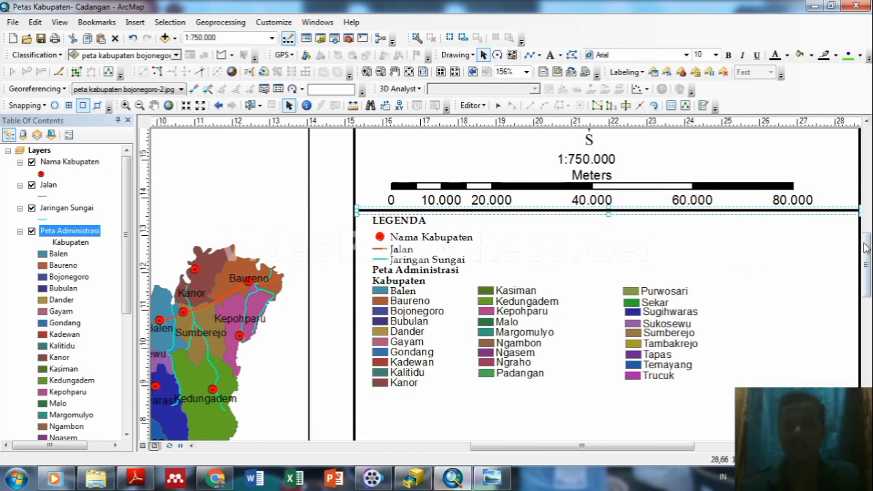
drag(866, 248, 866, 266)
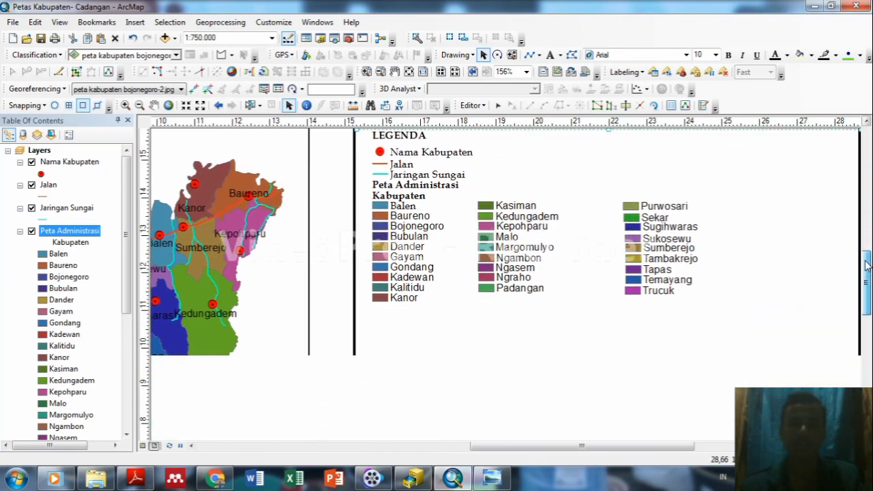
click(508, 345)
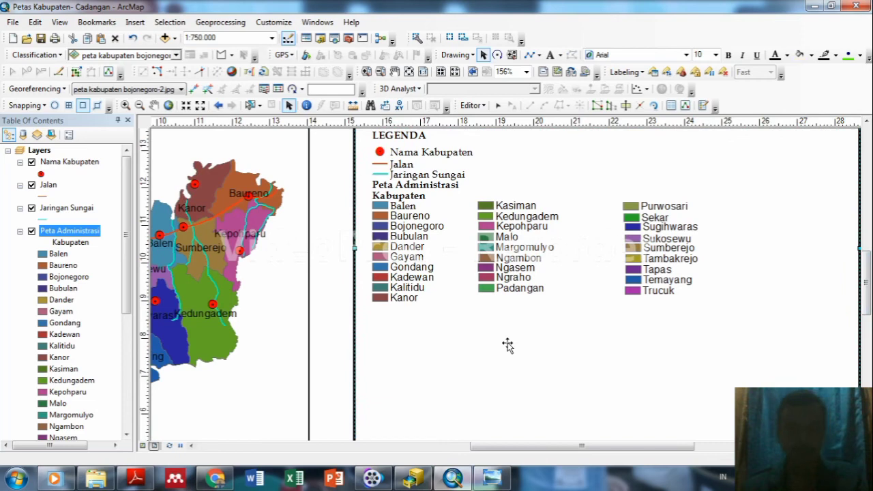
key(ctrl+v)
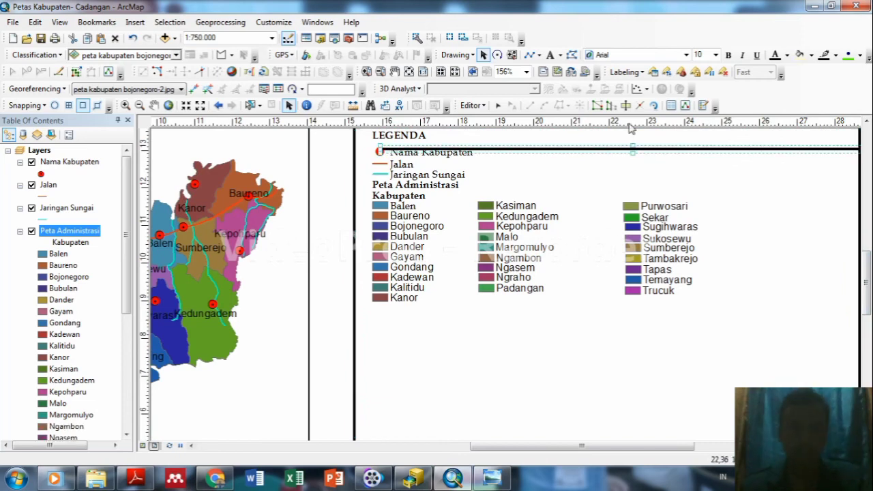
mouse_move(616, 152)
mouse_down()
mouse_move(567, 310)
mouse_move(594, 318)
mouse_move(592, 308)
mouse_up()
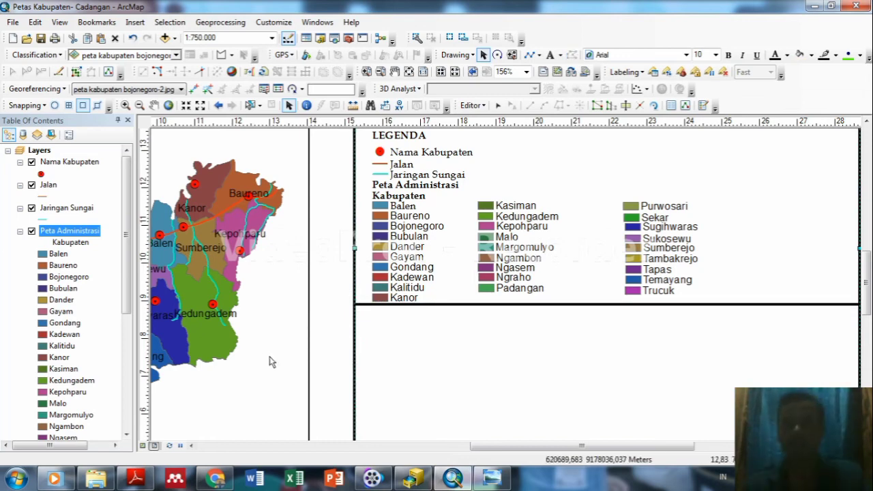
drag(866, 283, 867, 304)
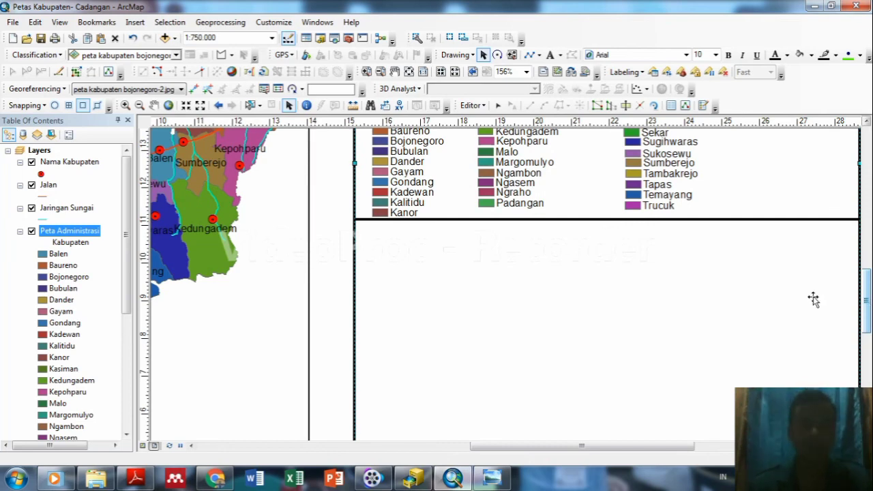
Insert a text element reading 'Di Buat Oleh' below the legend and bring up its properties.
click(134, 22)
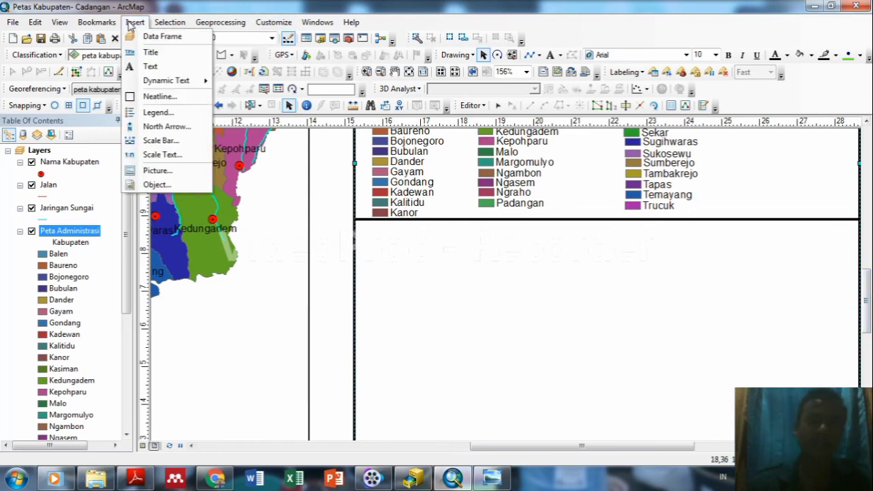
click(160, 66)
key(Return)
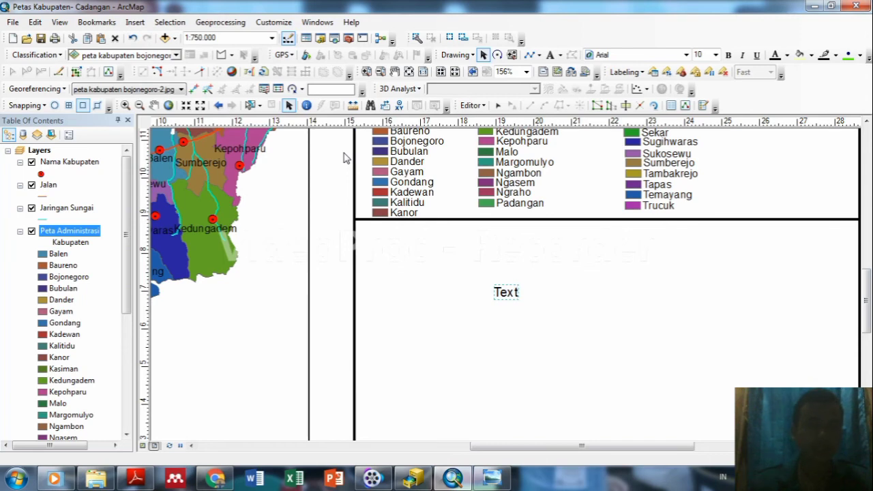
key(Delete)
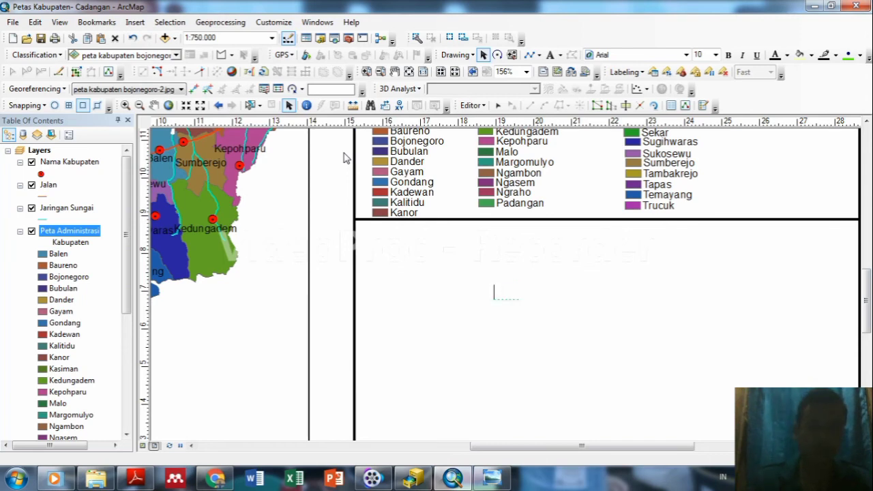
text(DI bU)
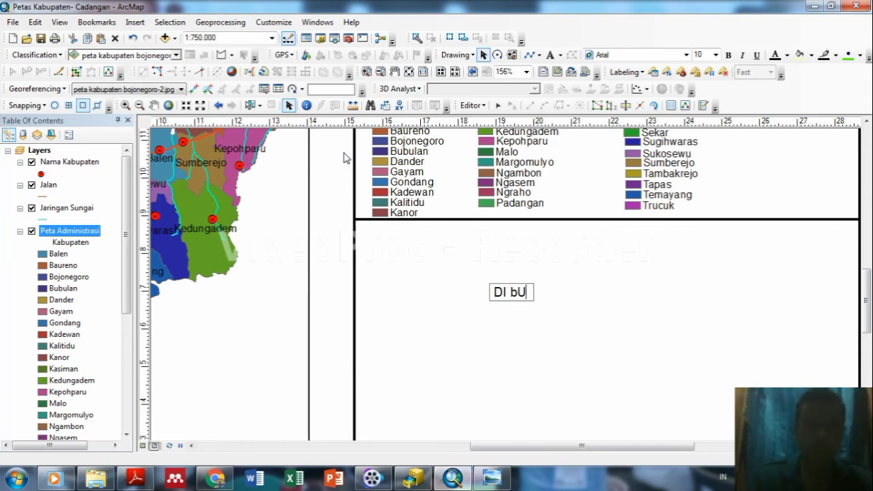
key(BackSpace)
text(i)
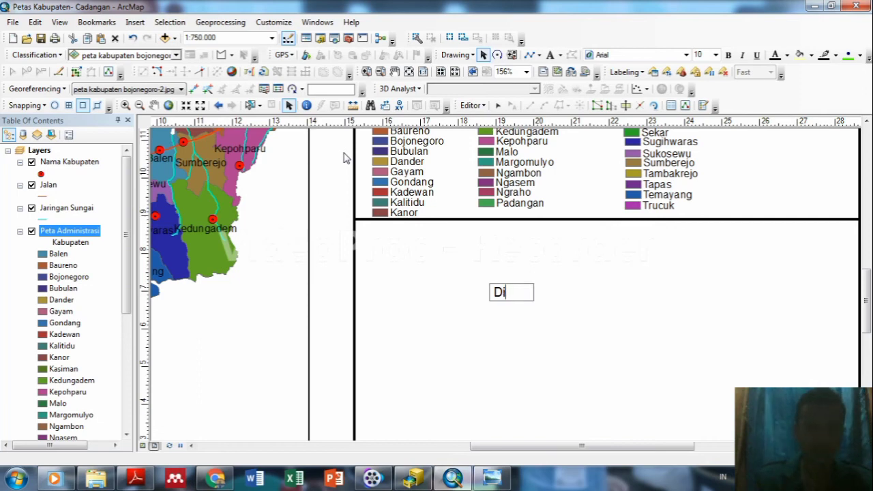
text(i)
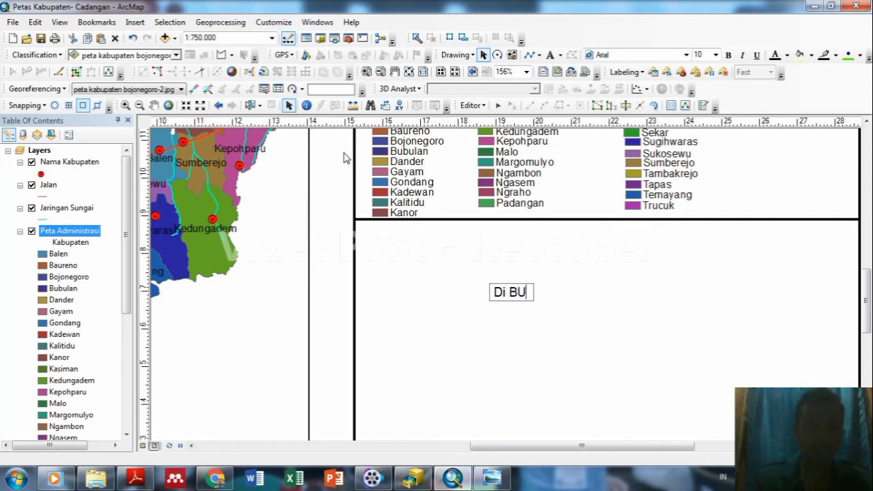
key(BackSpace)
key(BackSpace)
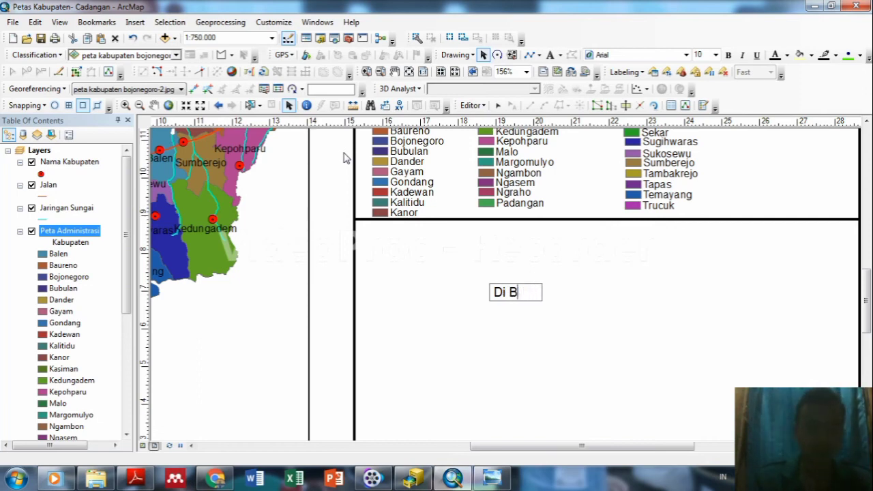
text(uat )
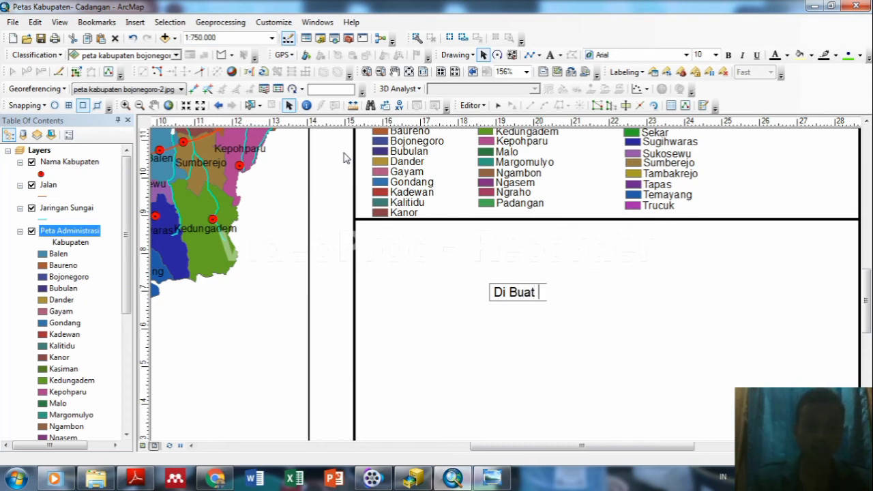
text(Oelh)
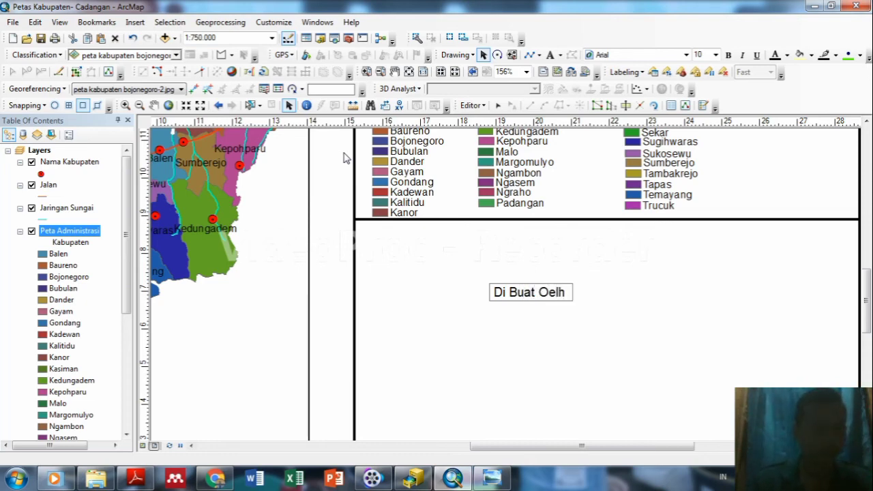
key(BackSpace)
key(BackSpace)
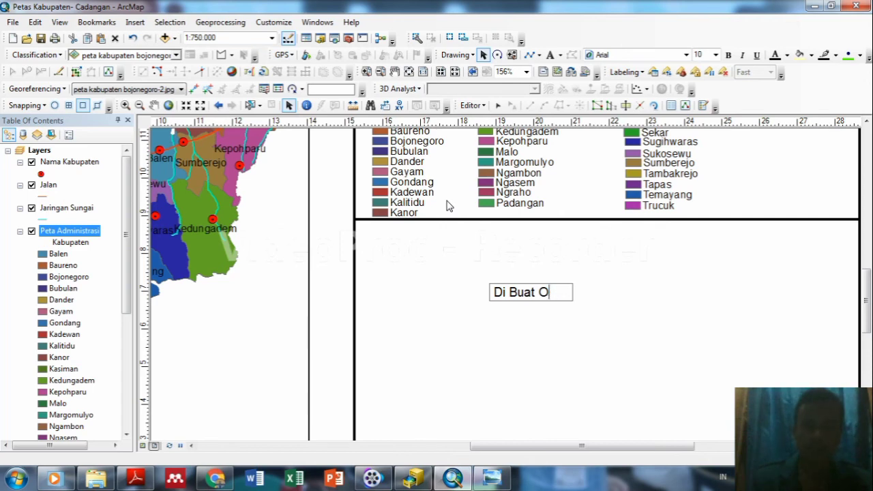
text(leh)
key(Return)
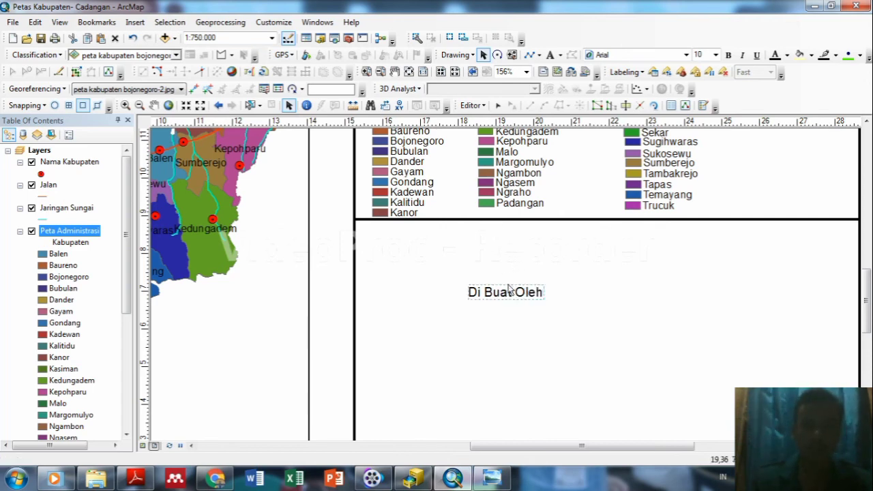
double_click(508, 292)
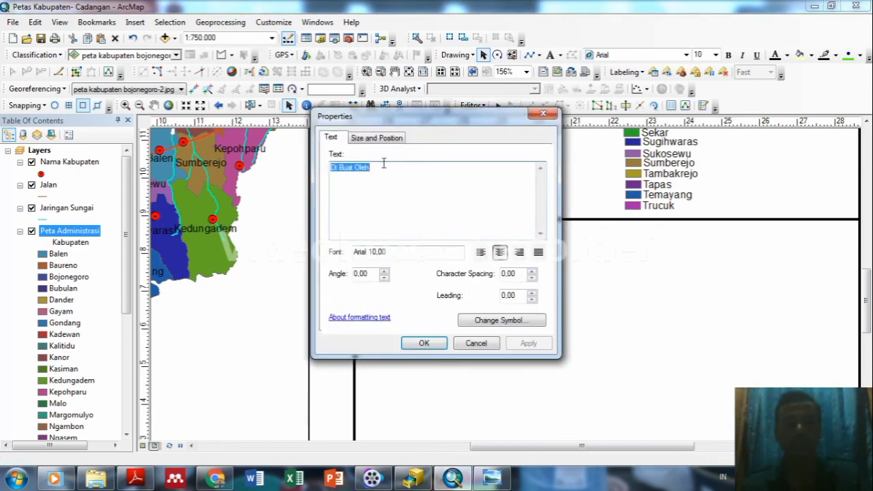
Add a colon after 'Di Buat Oleh' and a new line with the author's name and student number.
click(384, 170)
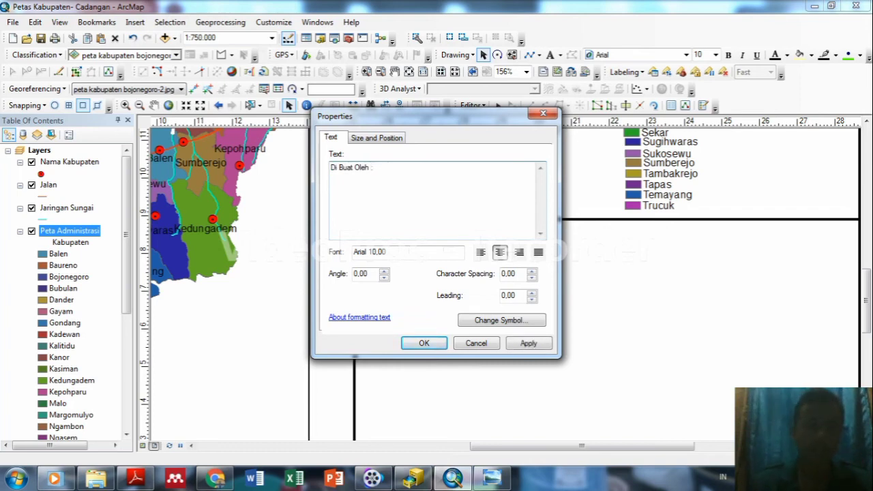
text(:)
key(Return)
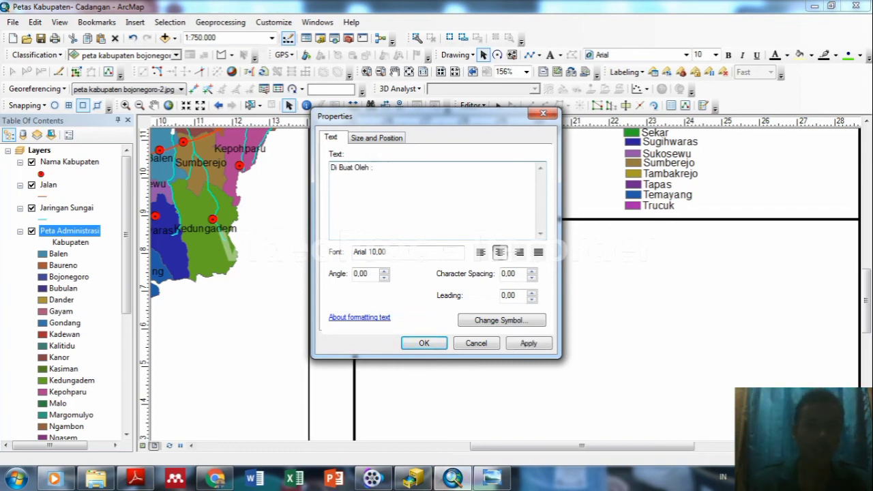
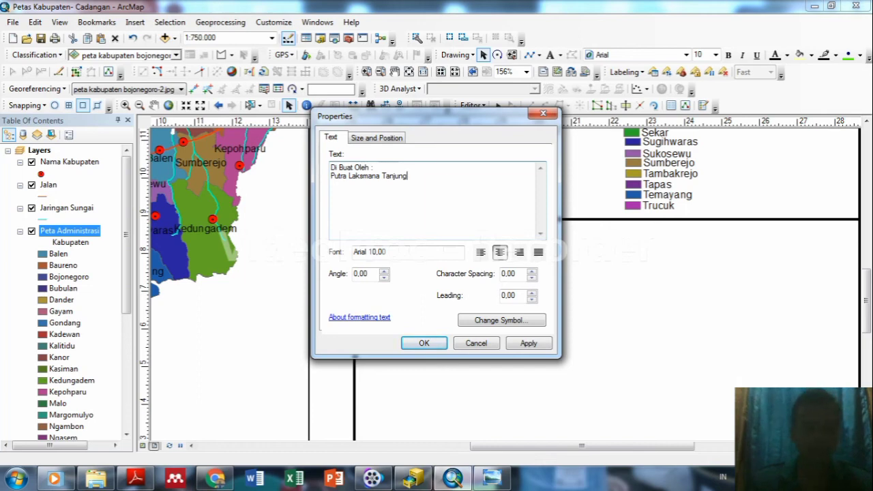
text(Nim)
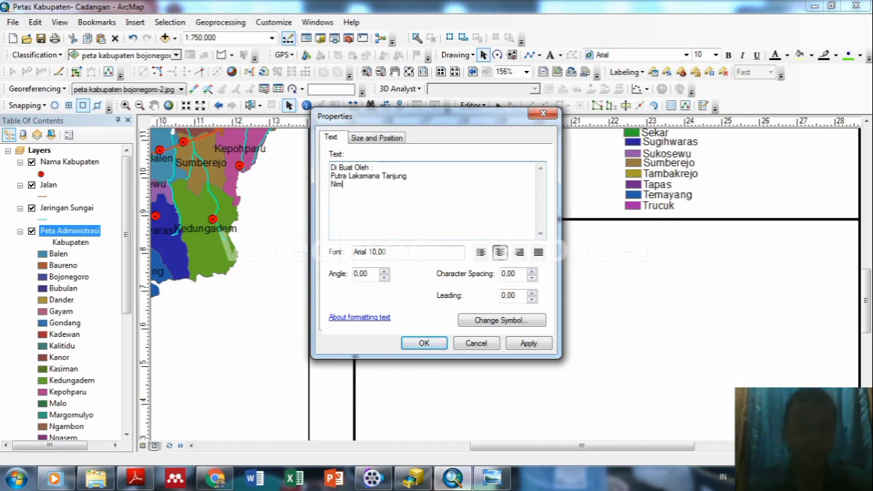
text( : )
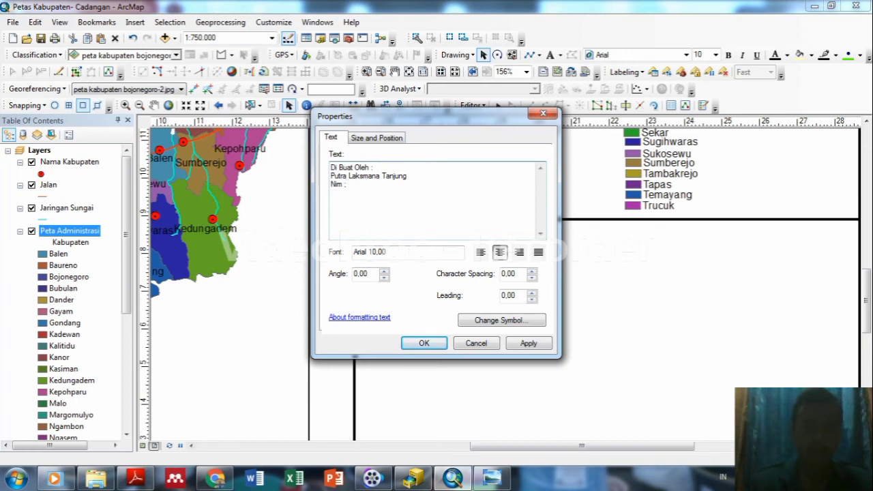
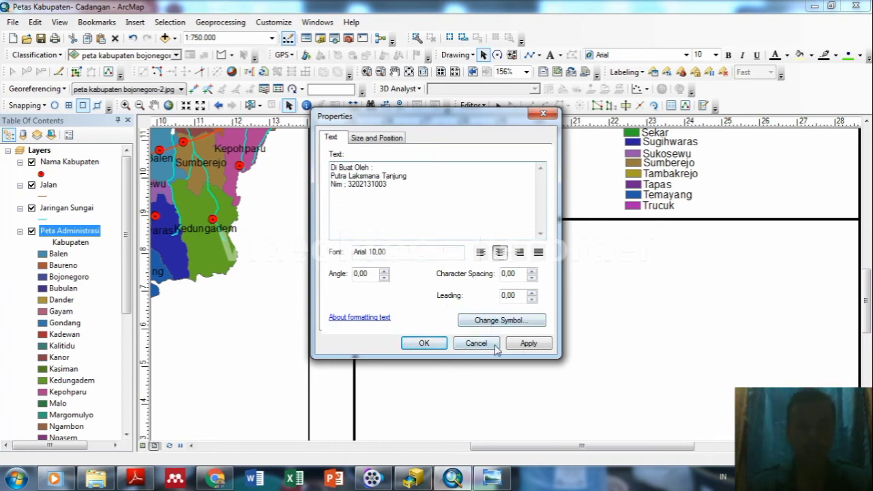
click(529, 344)
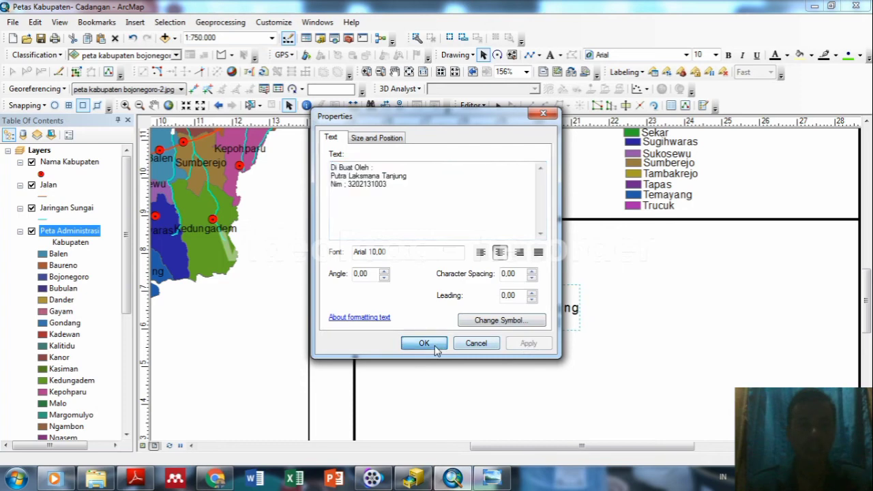
click(423, 343)
Move the author block toward the top of the box and add a colon before the student number.
drag(508, 314, 585, 259)
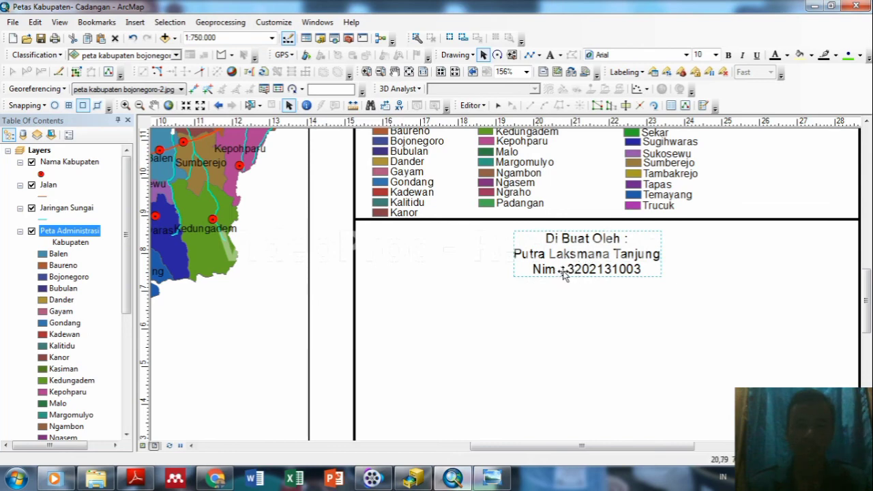
double_click(565, 270)
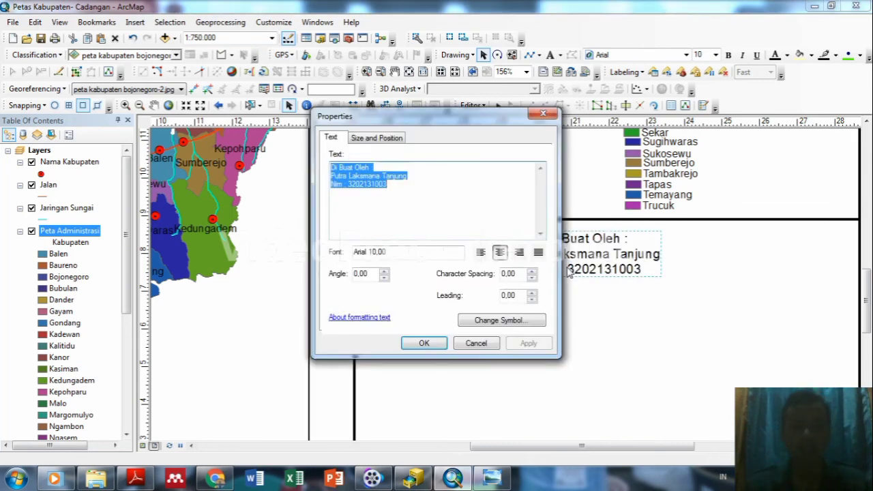
click(348, 189)
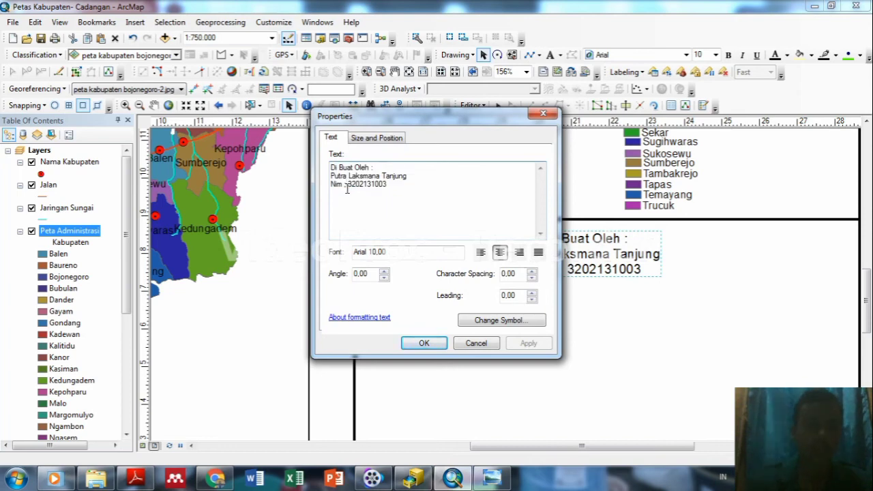
text(:)
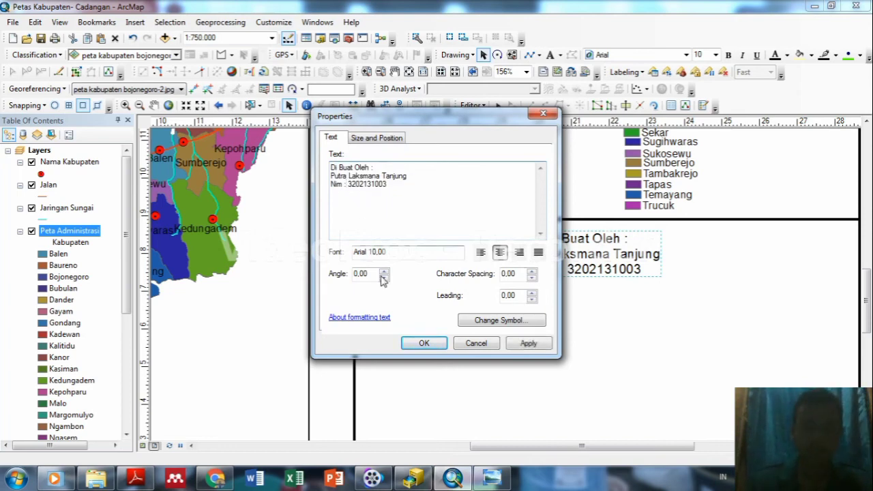
click(518, 344)
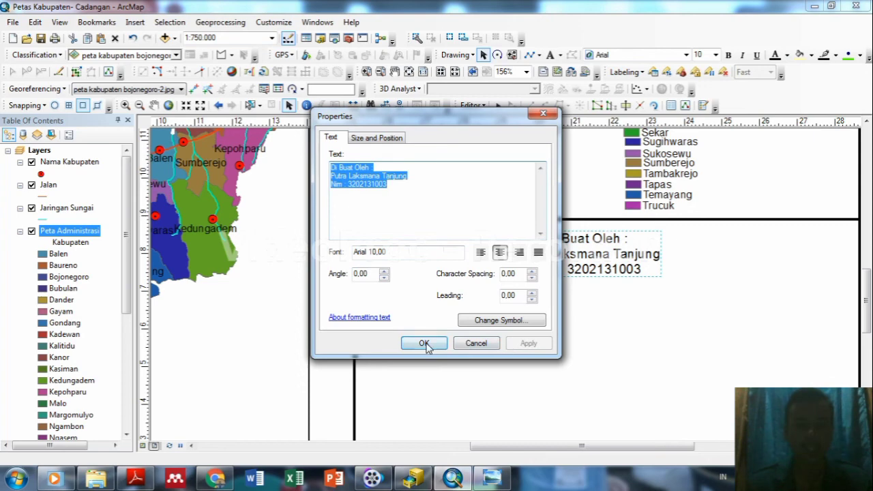
click(425, 343)
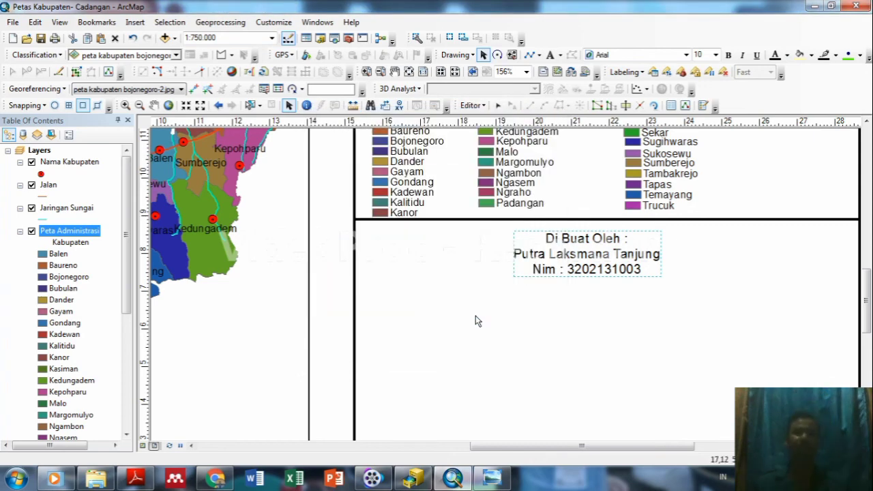
Drag the divider line from under the legend down to just beneath the author block's 'Nim :' line.
click(626, 270)
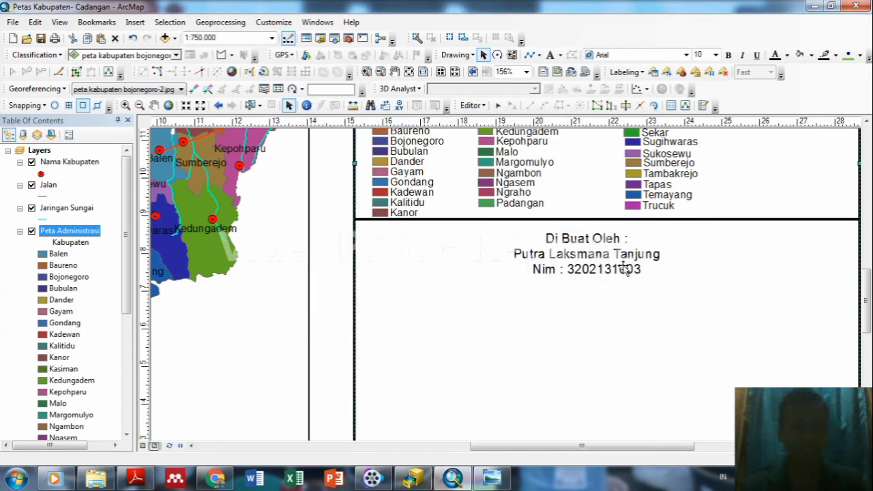
click(658, 267)
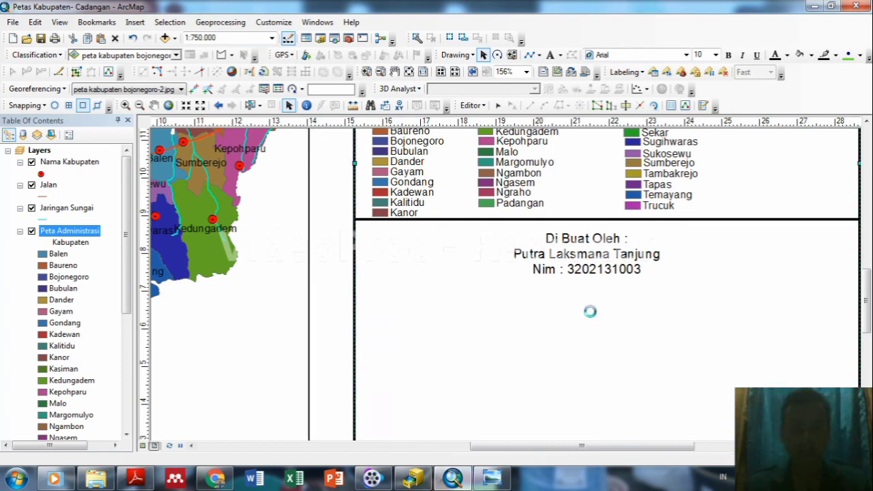
click(590, 314)
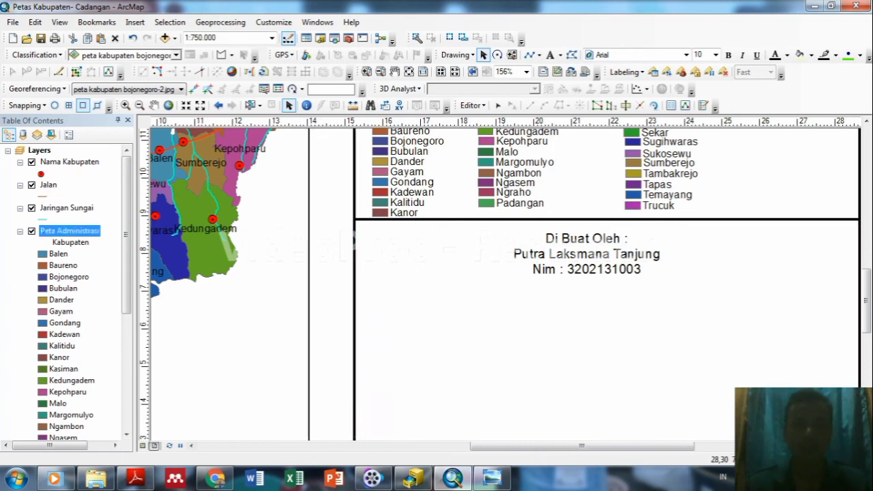
drag(867, 302, 867, 261)
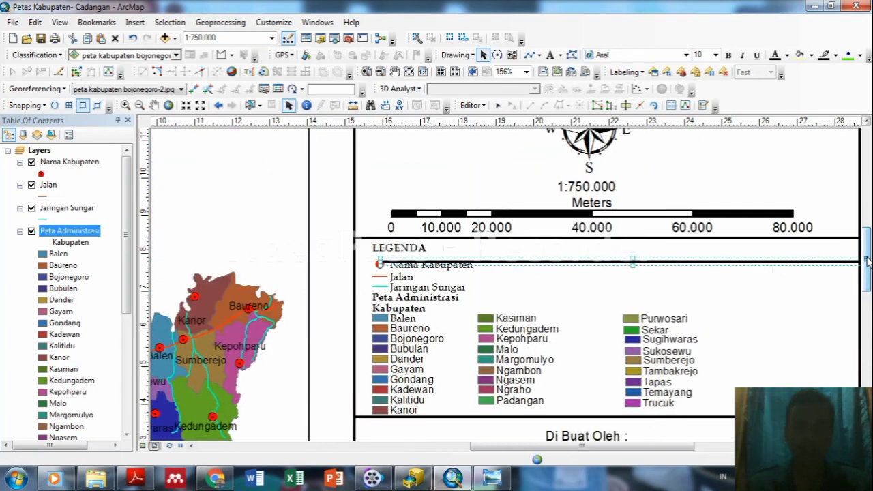
drag(730, 263, 733, 436)
drag(869, 259, 868, 307)
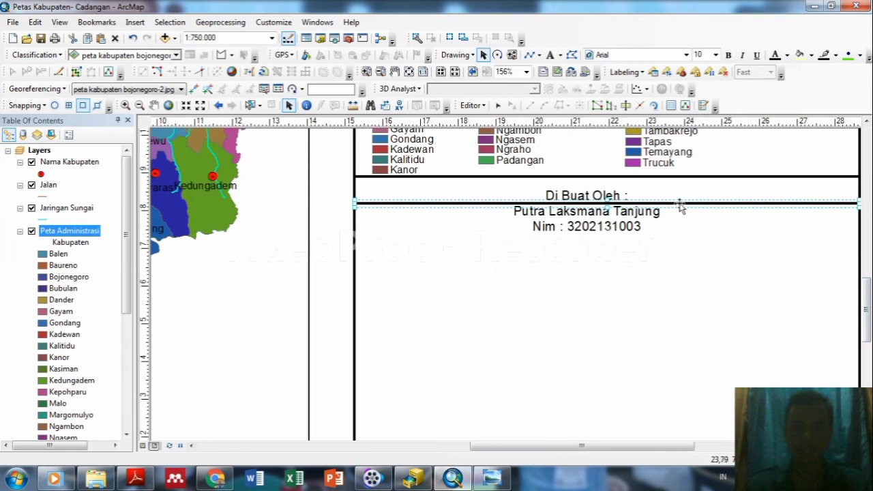
drag(680, 206, 678, 255)
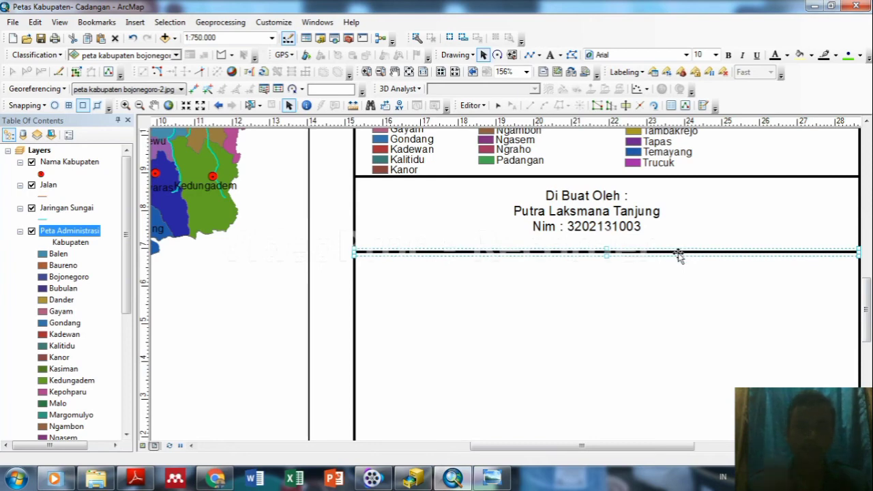
click(585, 300)
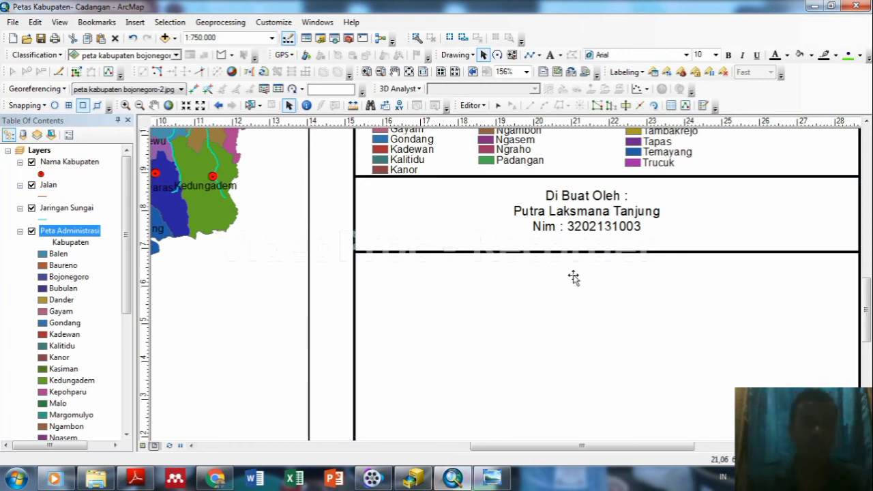
Insert a text element reading 'Di Periksa Oleh :' beneath the author block.
click(138, 23)
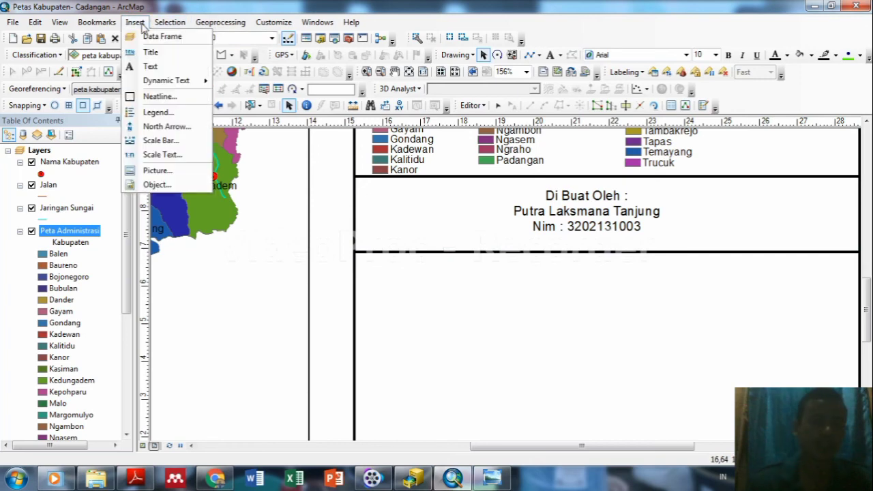
click(150, 66)
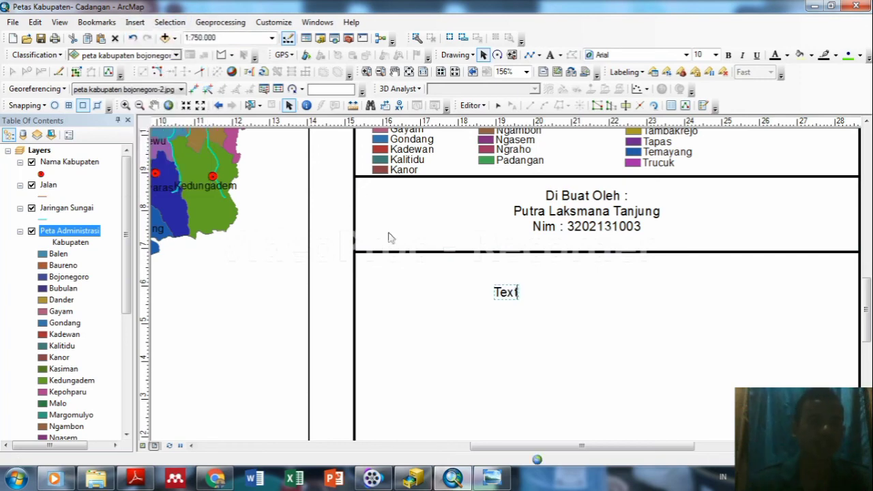
key(BackSpace)
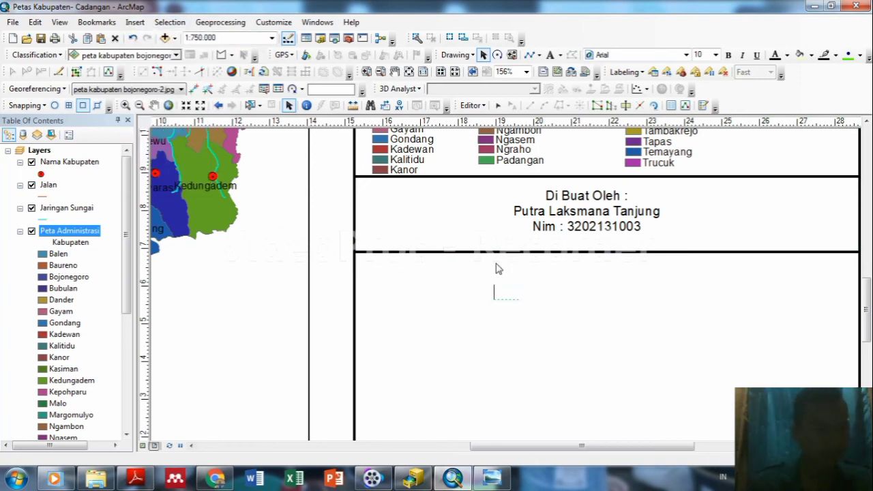
text(di)
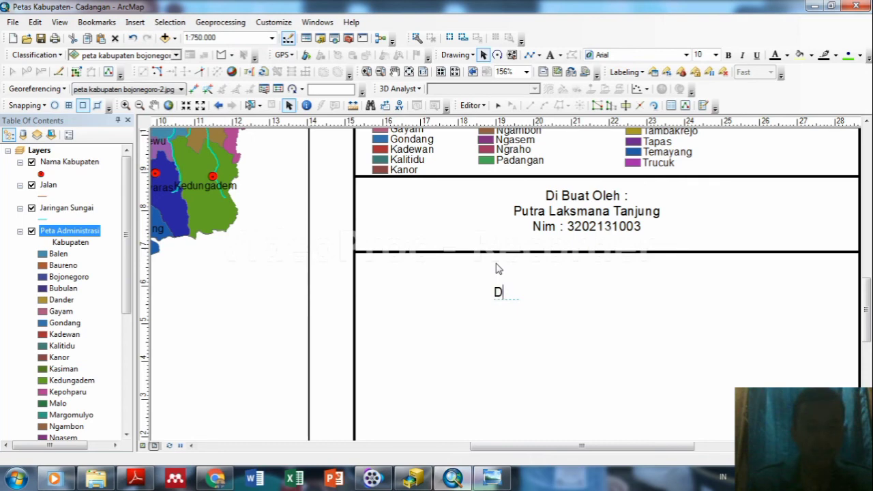
text(i Periksa)
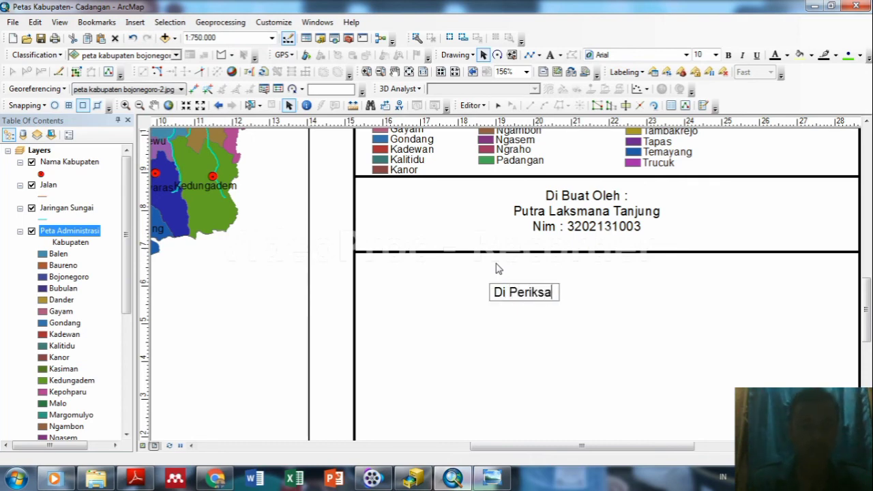
text( Oleh :)
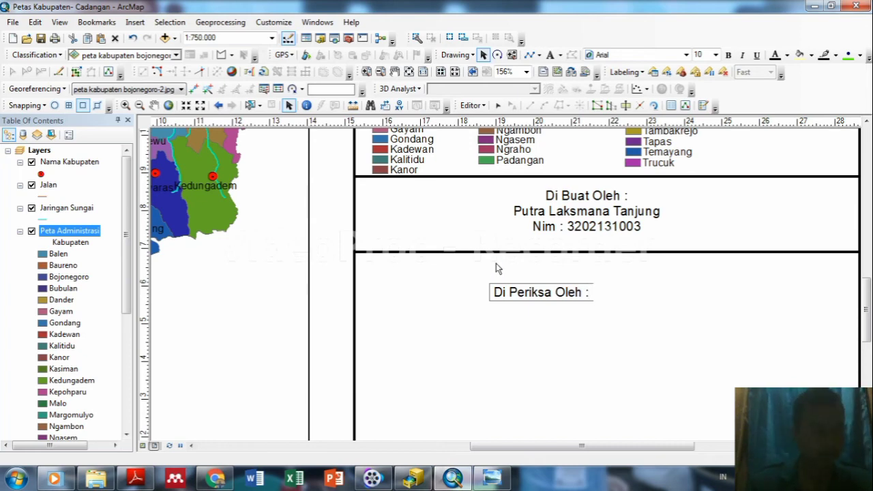
click(496, 264)
Add the examiner's name and NIP number under the 'Di Periksa Oleh :' heading and reposition the block.
double_click(500, 290)
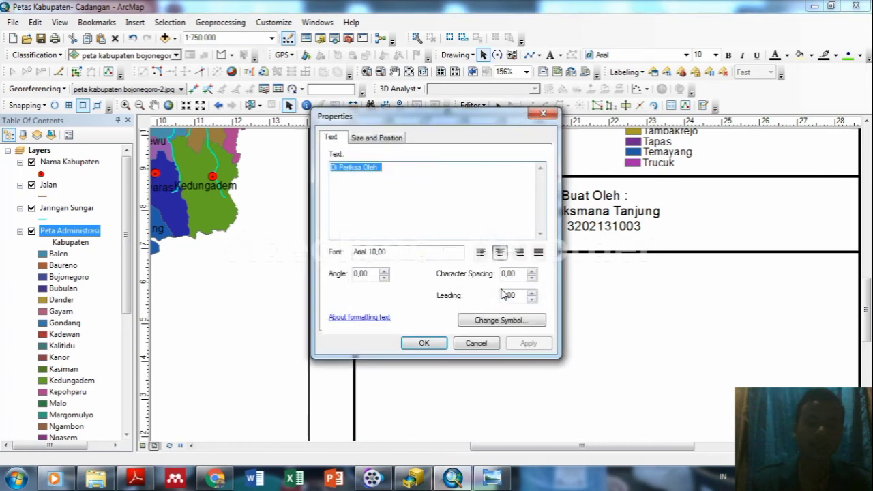
click(390, 167)
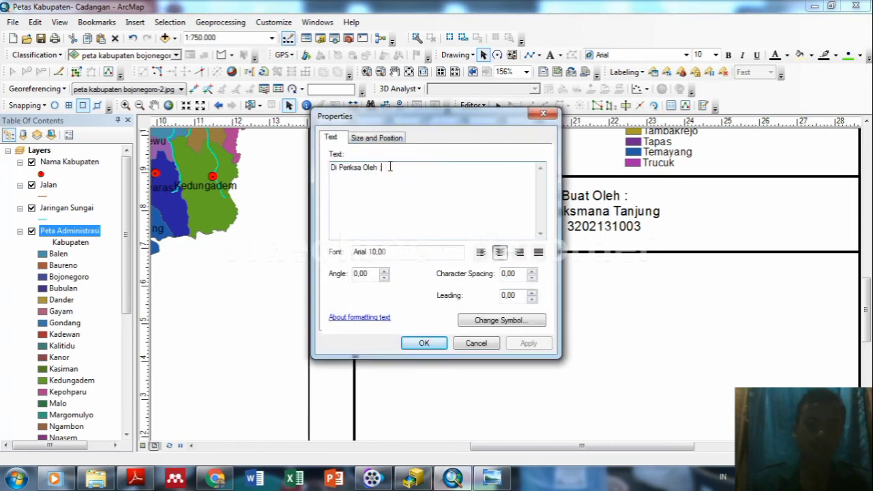
key(Return)
key(Return)
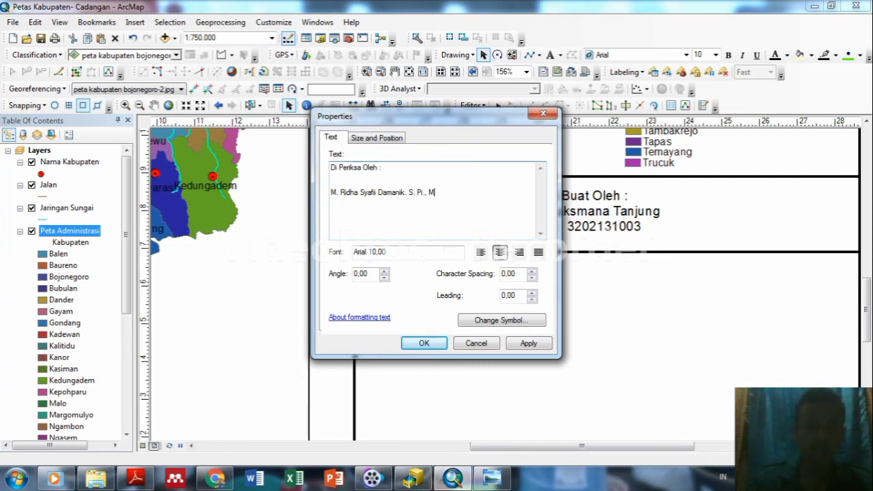
text(S.c)
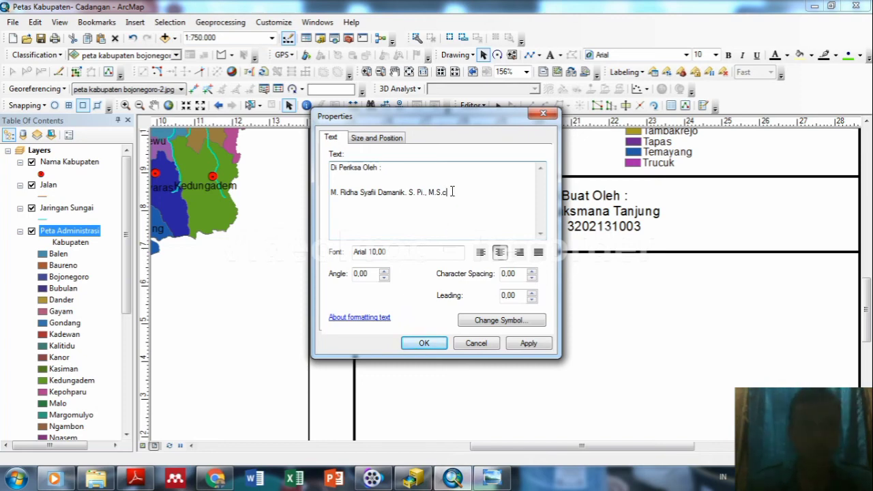
text(p:)
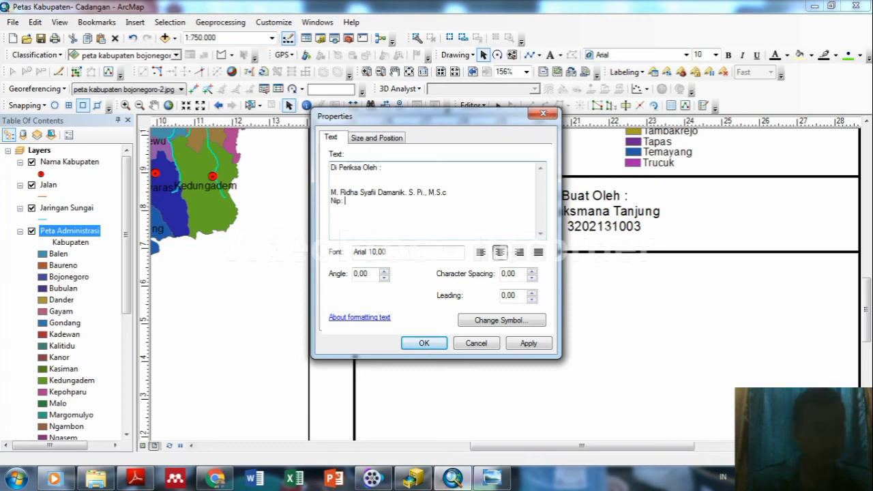
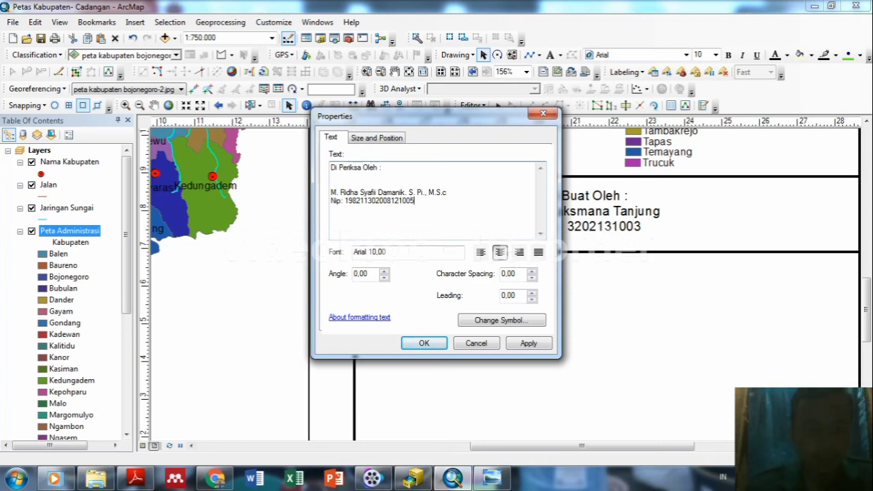
click(523, 344)
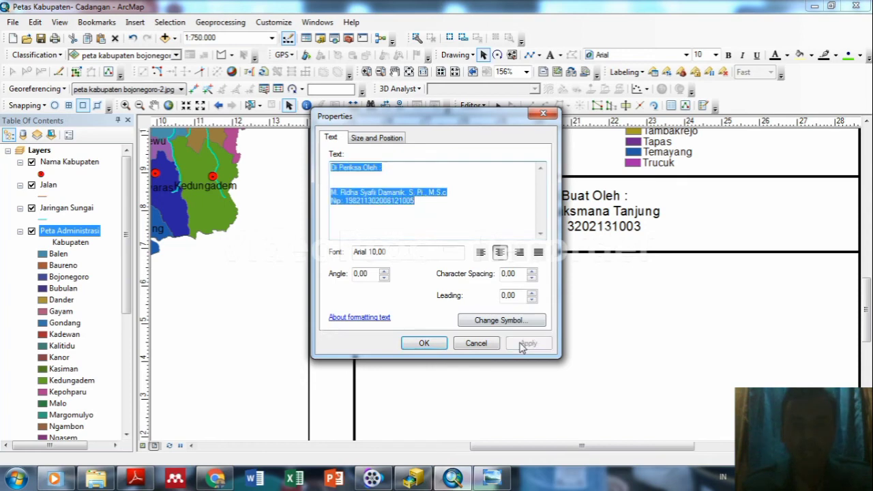
click(424, 343)
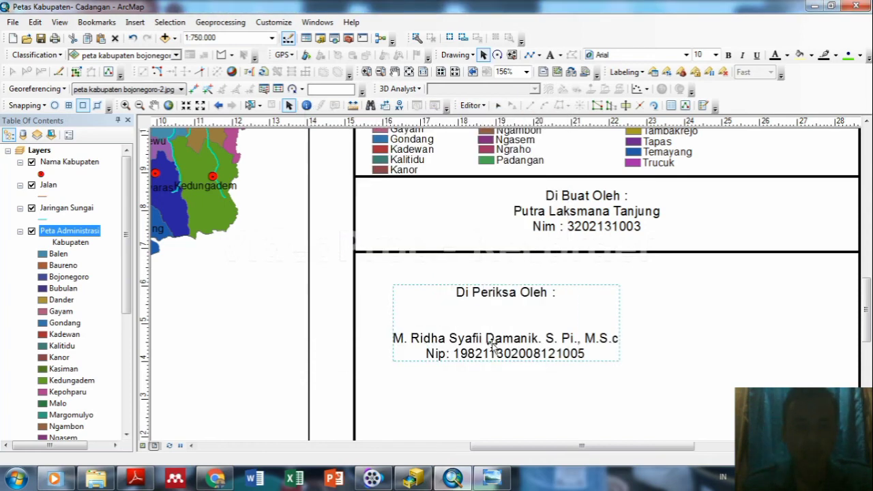
drag(491, 342, 578, 316)
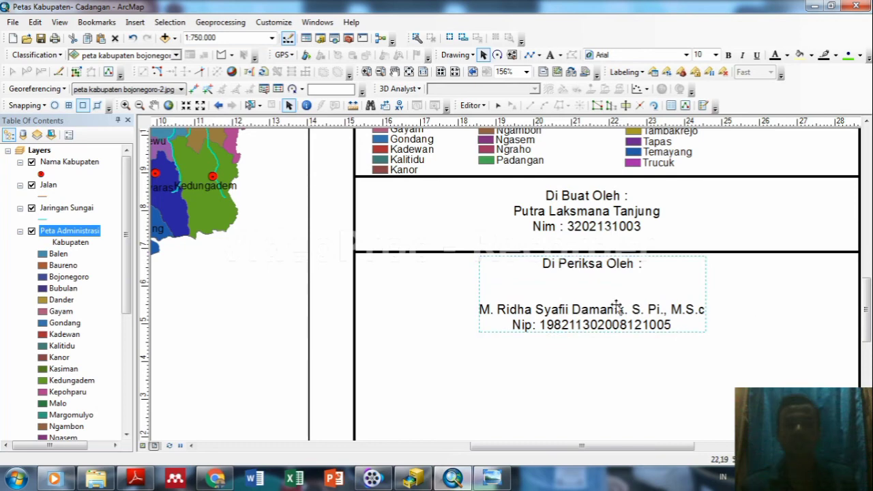
Set the author text block to Book Antiqua at size 12.
double_click(606, 225)
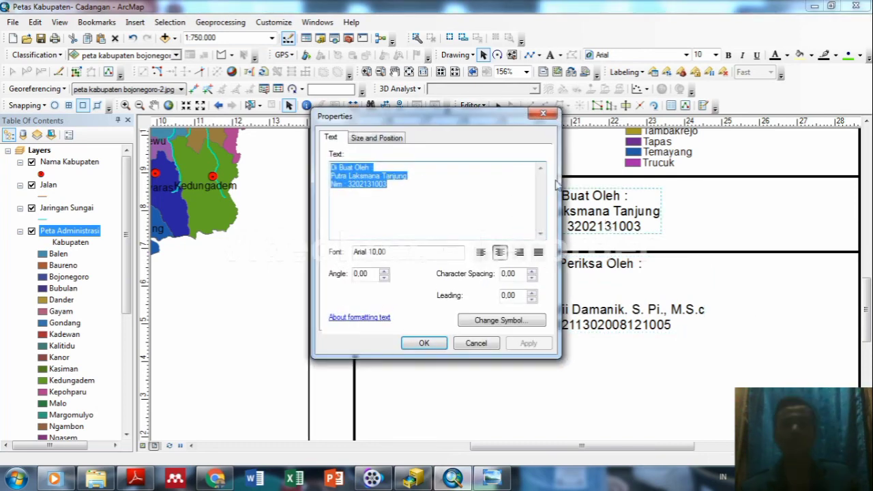
click(547, 115)
click(715, 54)
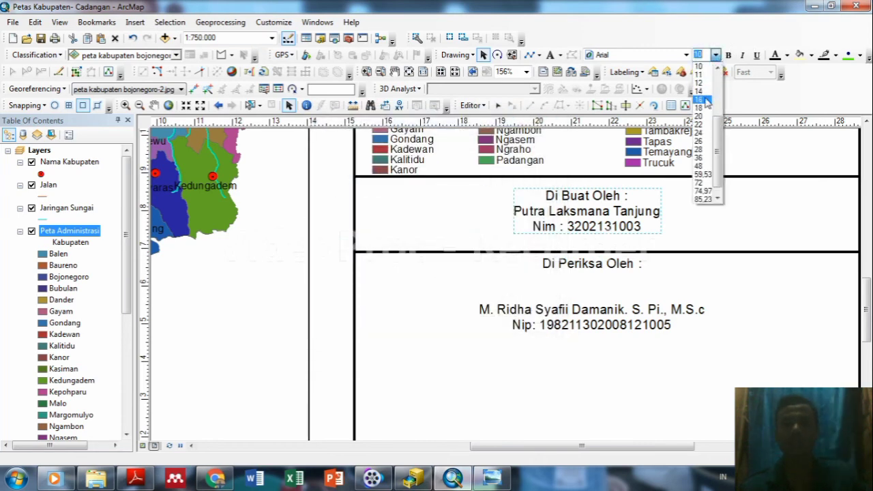
click(699, 83)
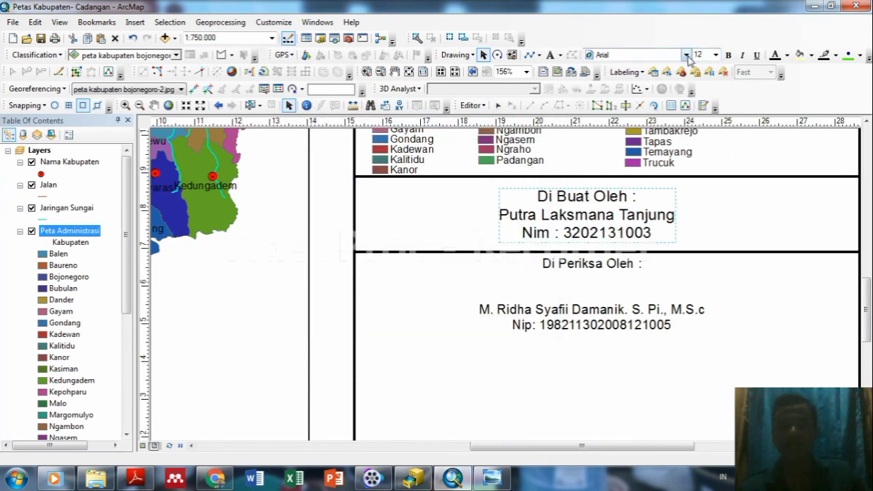
click(686, 55)
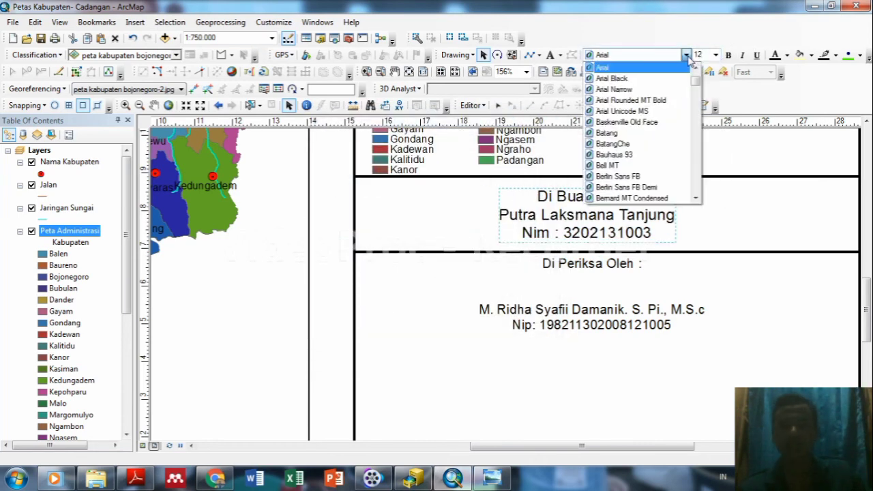
click(695, 112)
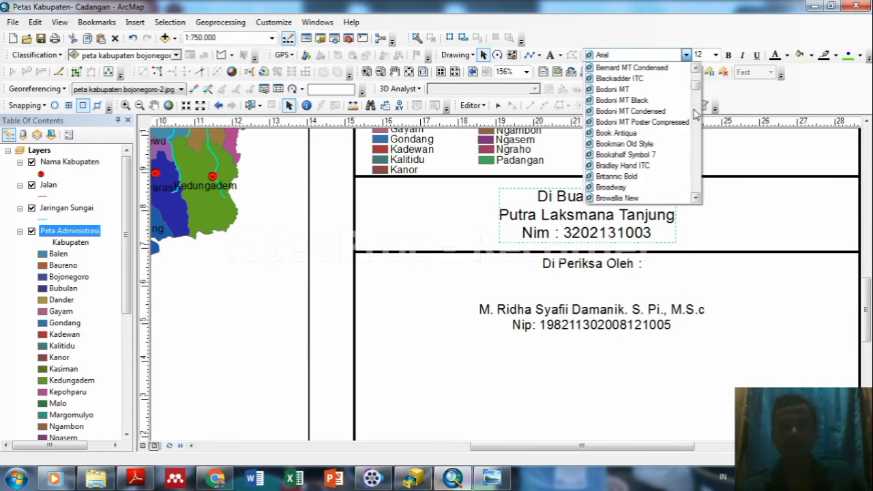
click(645, 134)
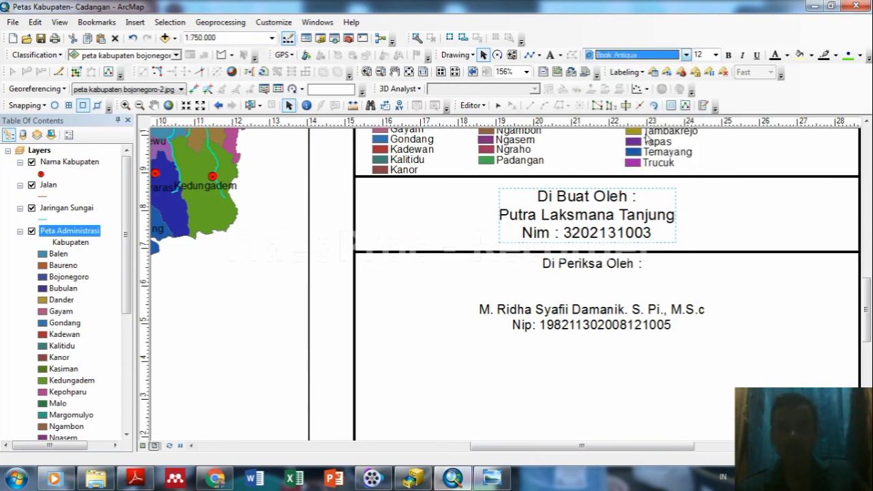
Set the examiner text block to Book Antiqua at size 12.
click(597, 317)
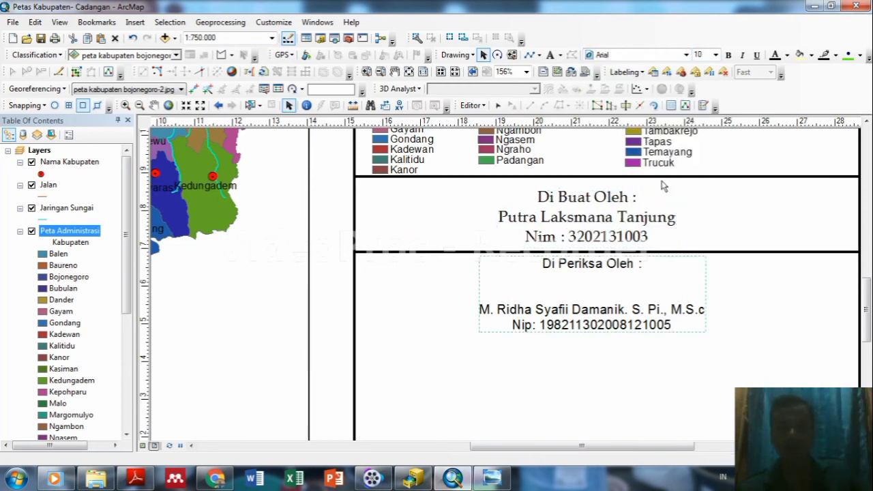
click(715, 55)
click(709, 85)
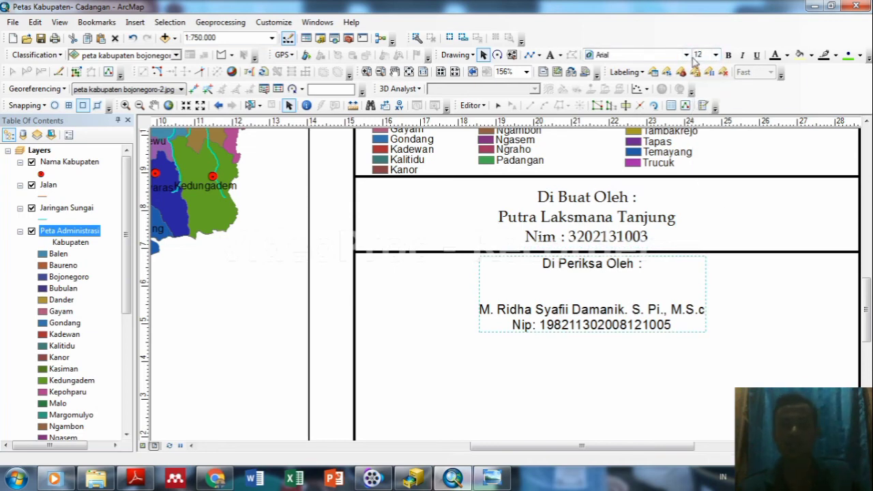
click(686, 54)
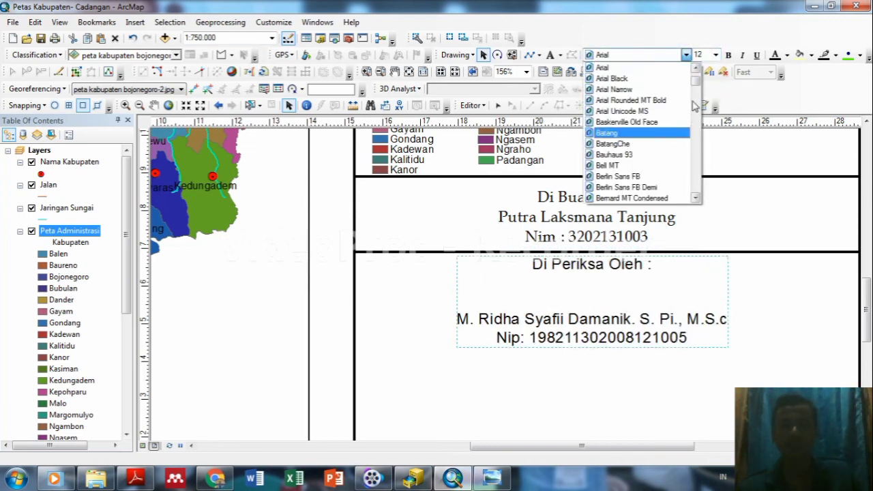
scroll(681, 137, down, 3)
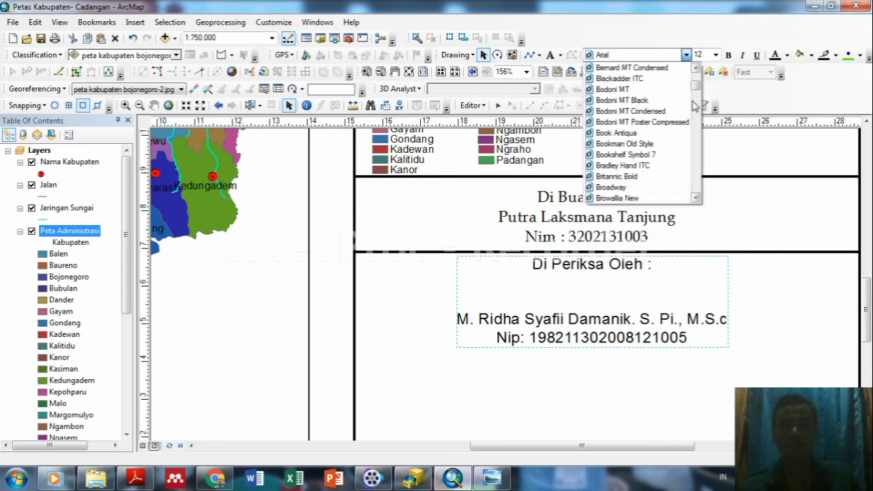
click(641, 133)
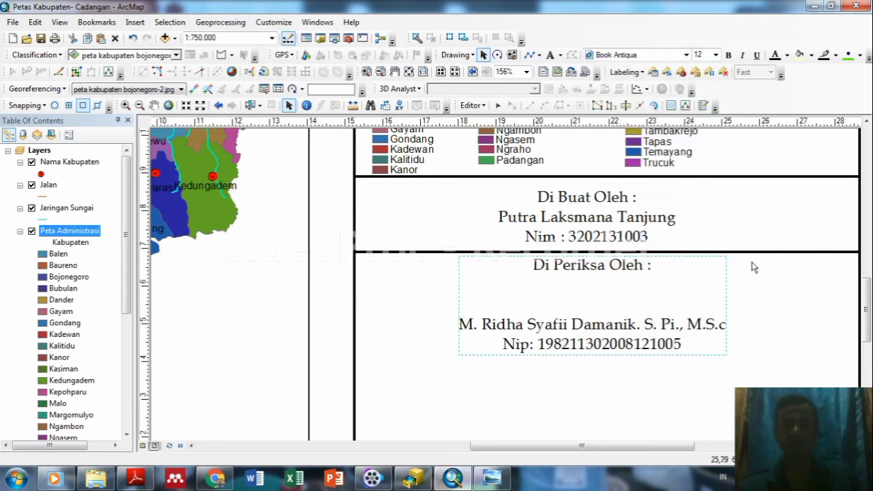
click(662, 386)
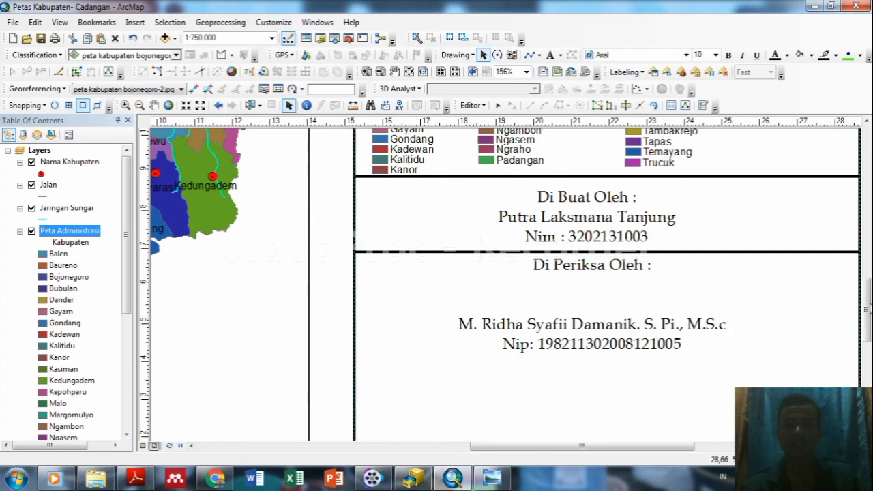
Reduce the author text block to size 10.
mouse_move(868, 309)
mouse_down()
mouse_move(868, 351)
mouse_move(869, 317)
mouse_up()
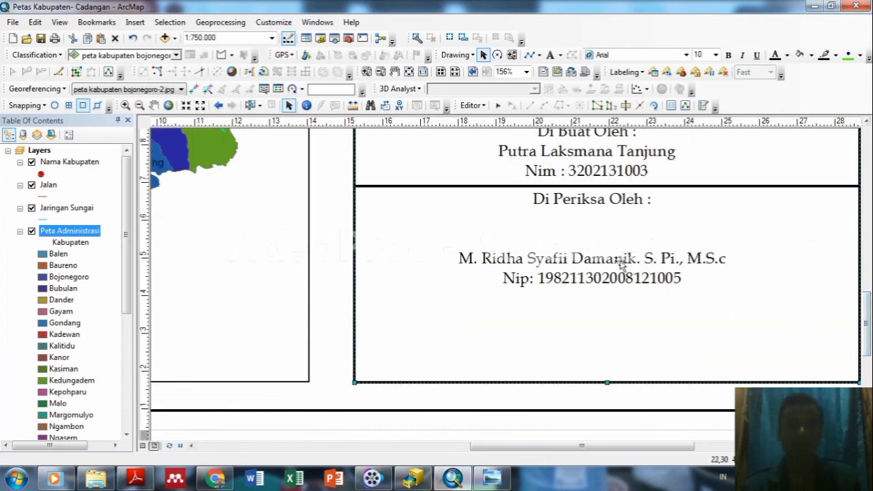
click(621, 263)
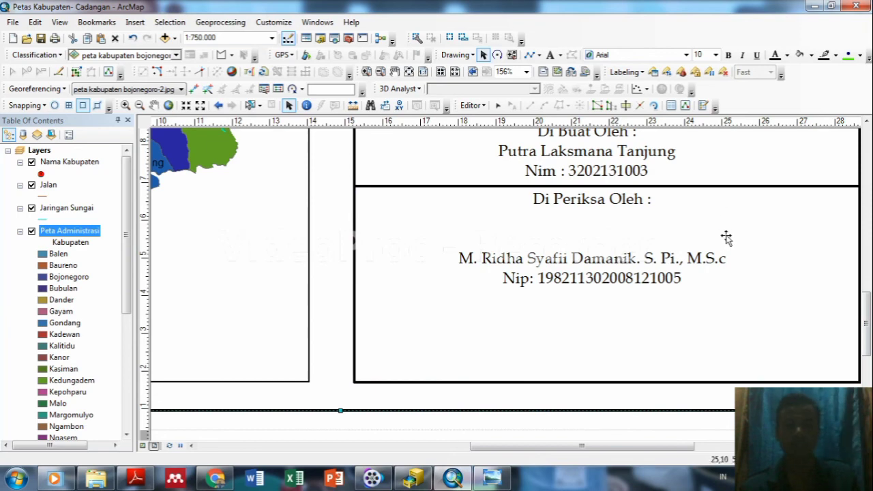
drag(866, 308, 866, 302)
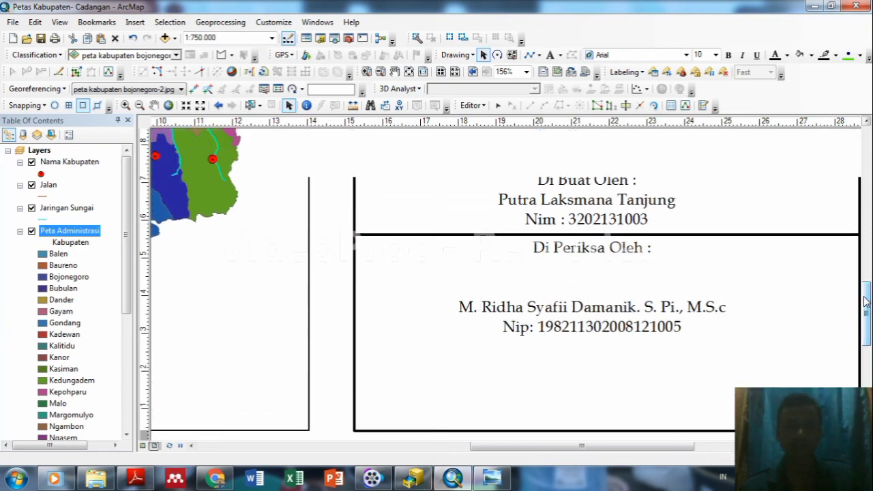
click(609, 285)
double_click(609, 286)
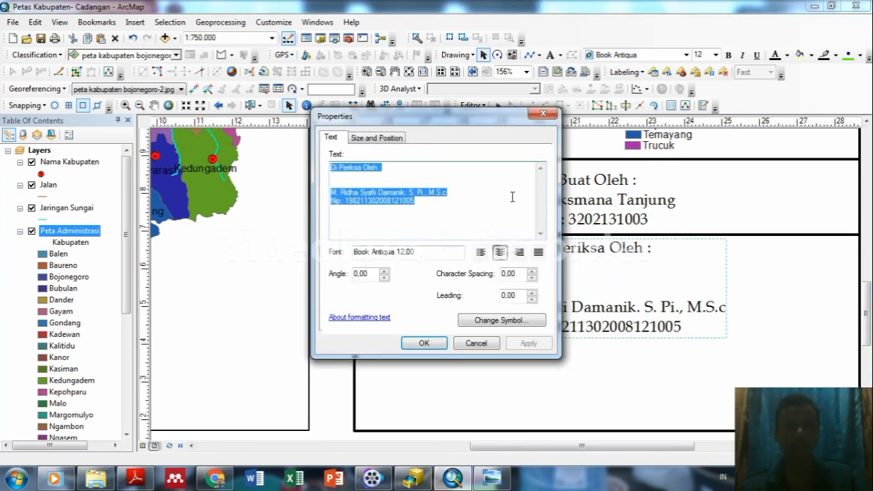
click(384, 183)
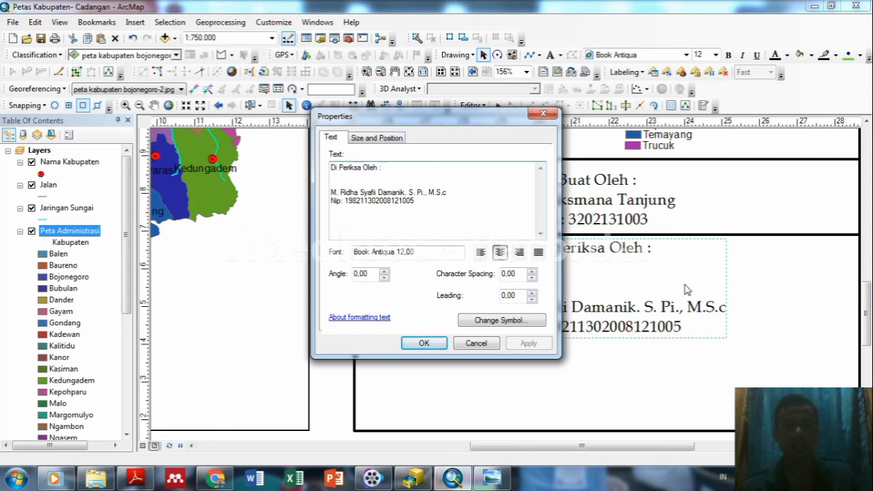
click(542, 113)
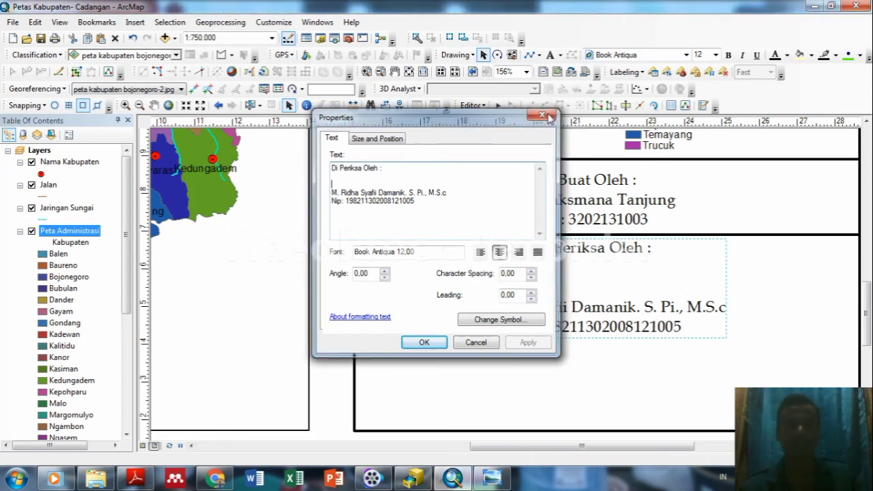
click(593, 218)
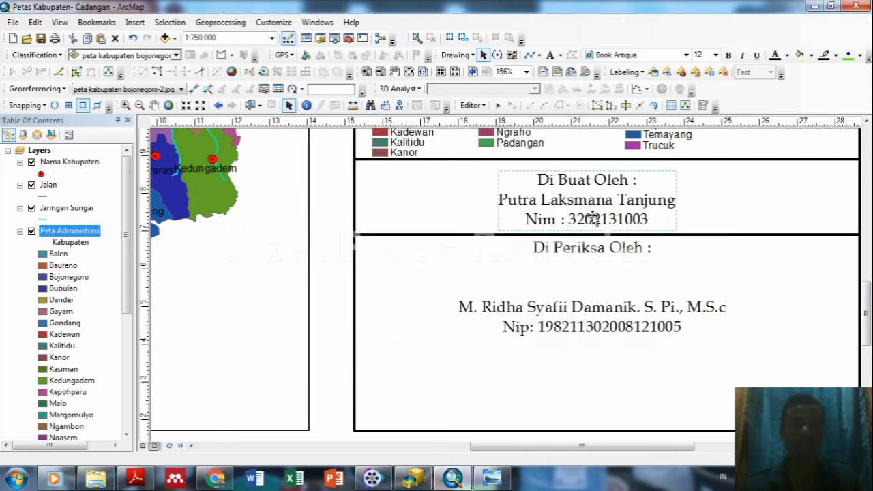
click(715, 55)
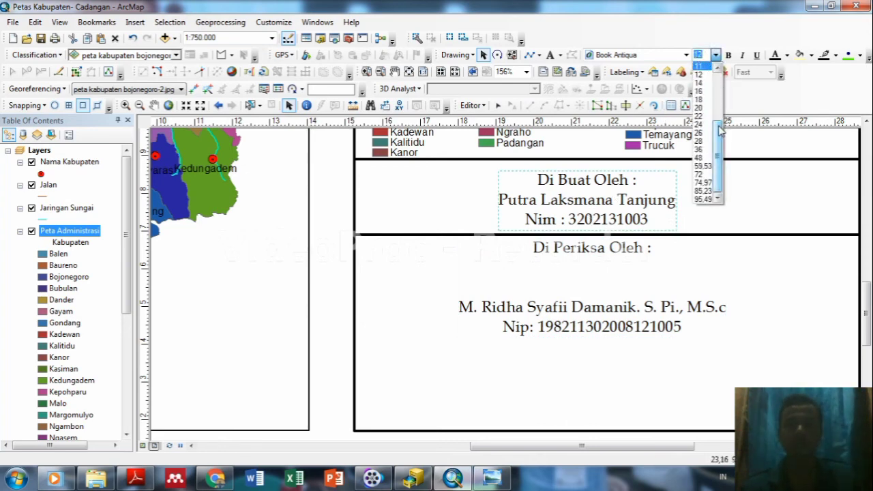
scroll(719, 119, up, 1)
click(699, 73)
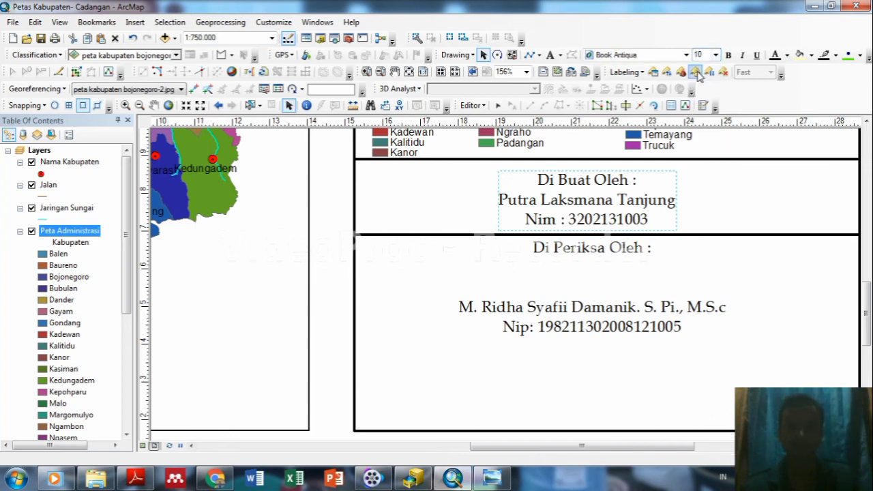
Raise the divider line and examiner block beneath the author text, and set the examiner text to size 10.
click(662, 236)
drag(662, 236, 665, 225)
click(650, 273)
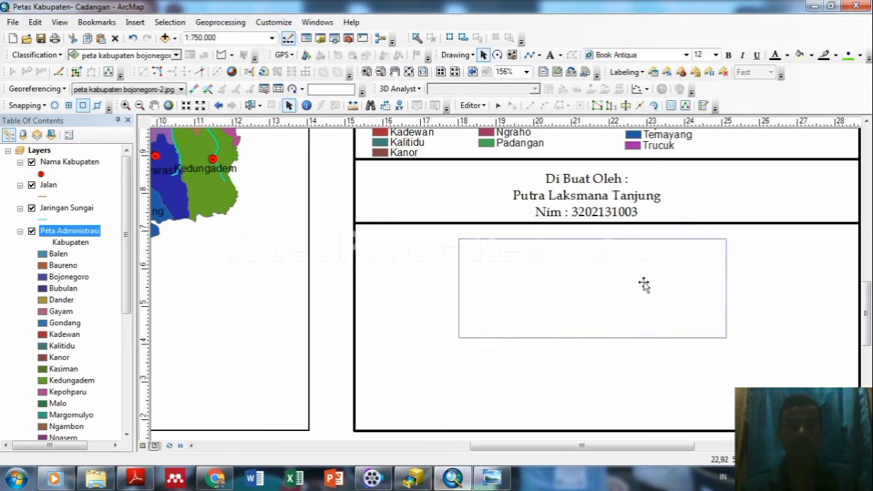
drag(645, 272, 645, 257)
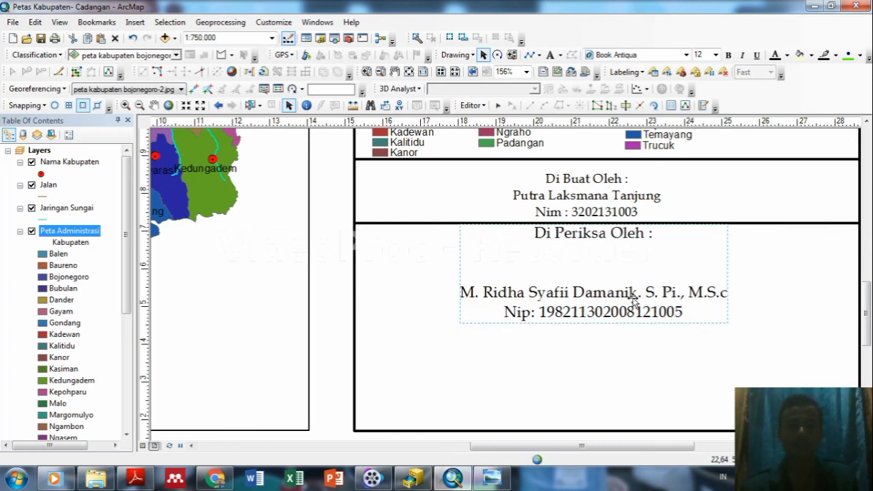
double_click(634, 294)
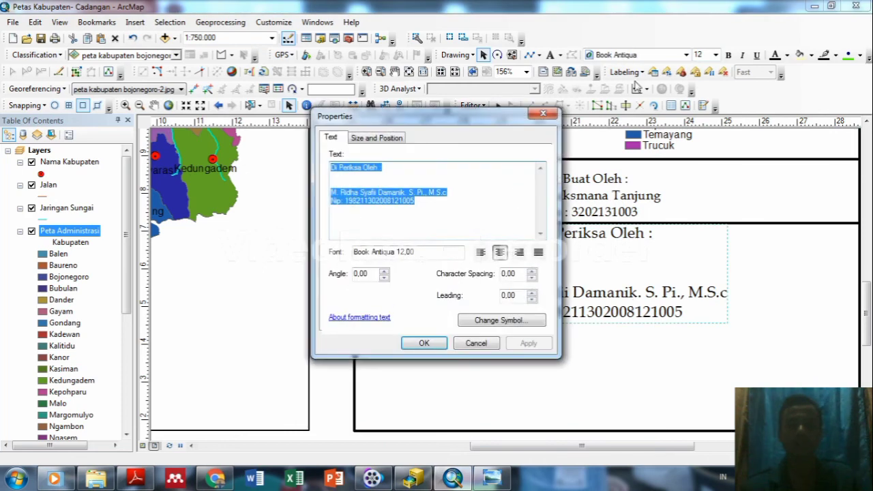
click(715, 55)
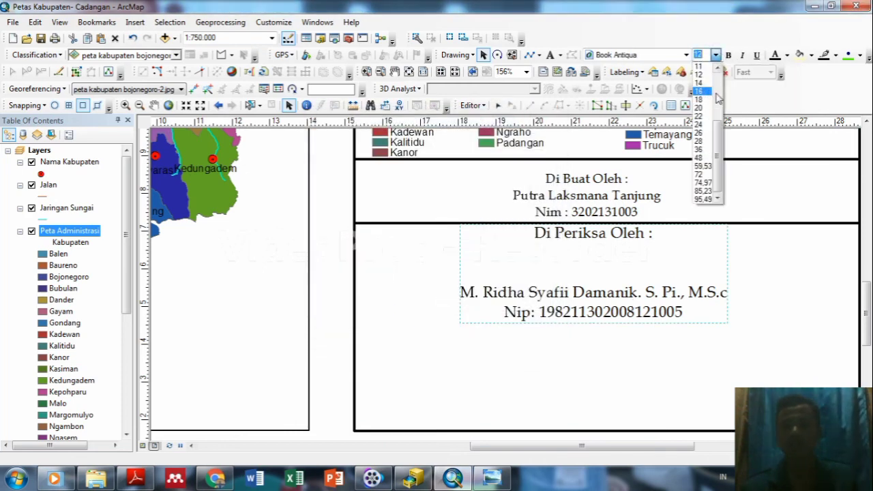
scroll(703, 158, up, 4)
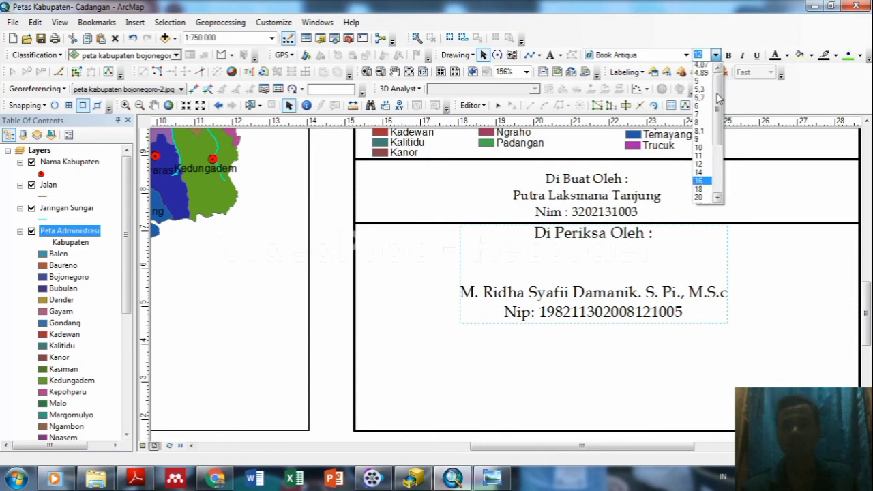
click(701, 150)
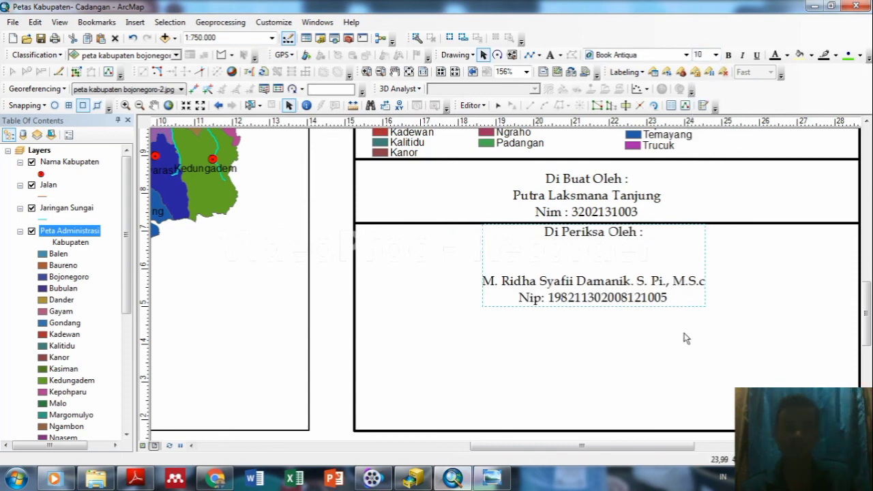
click(604, 331)
click(590, 353)
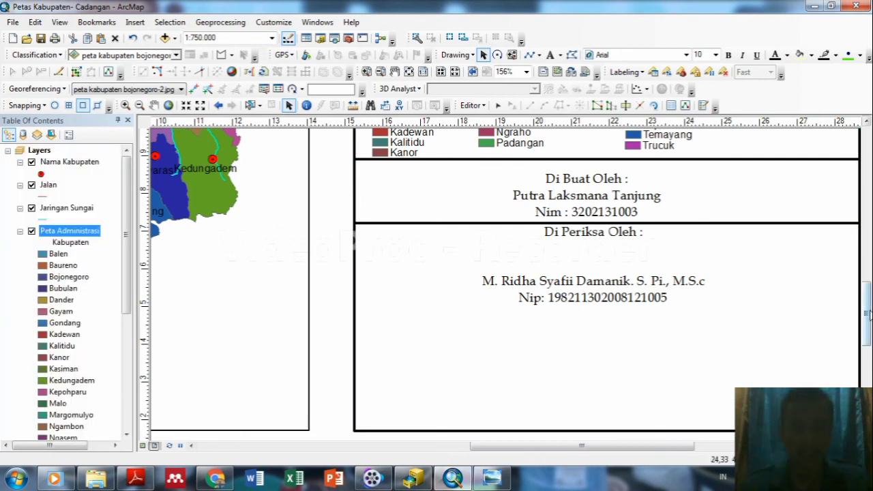
Raise the horizontal dividing lines so a divider sits just beneath the author's student number.
drag(867, 315, 867, 241)
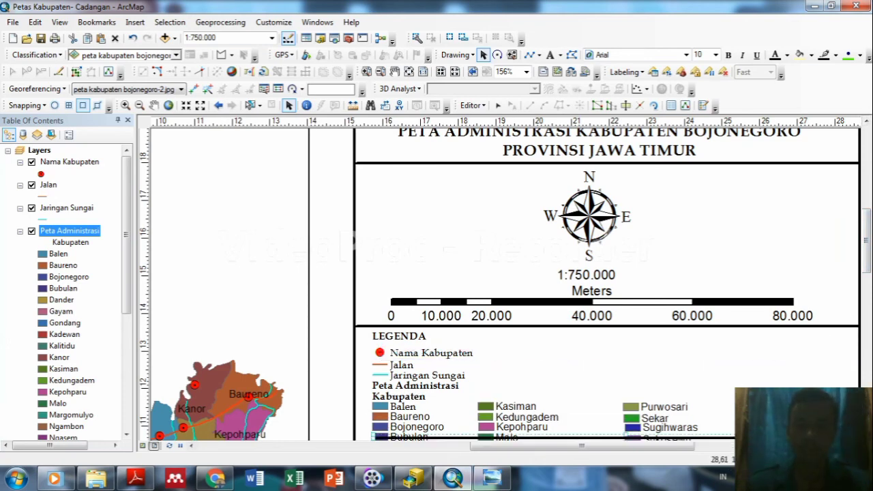
scroll(809, 282, down, 5)
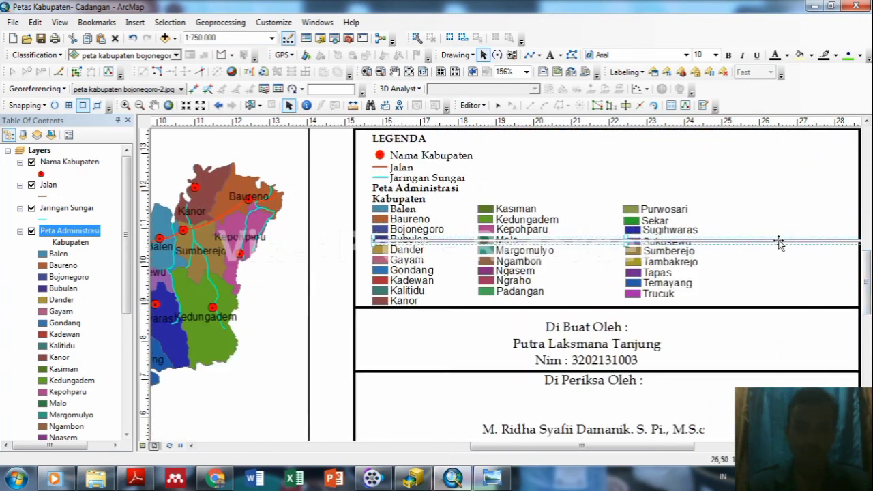
click(866, 374)
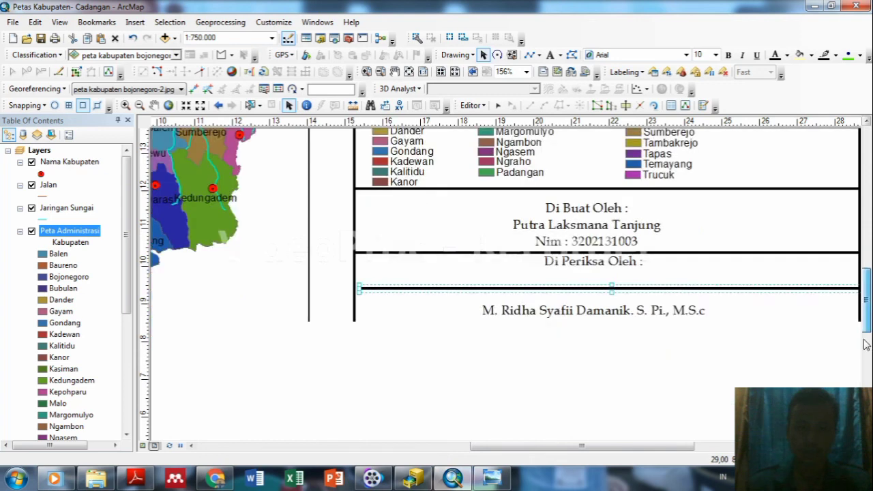
drag(866, 373, 866, 344)
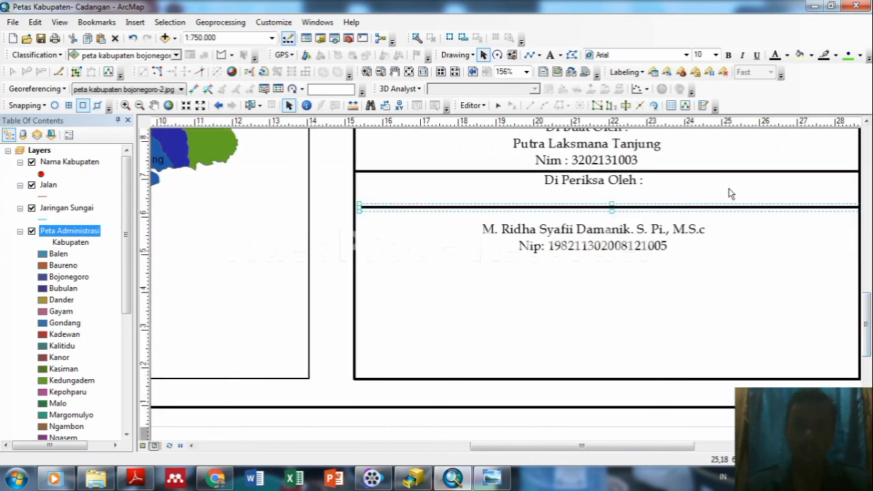
Move the divider under the examiner heading down below the Nip line, nudging the upper line higher.
click(718, 172)
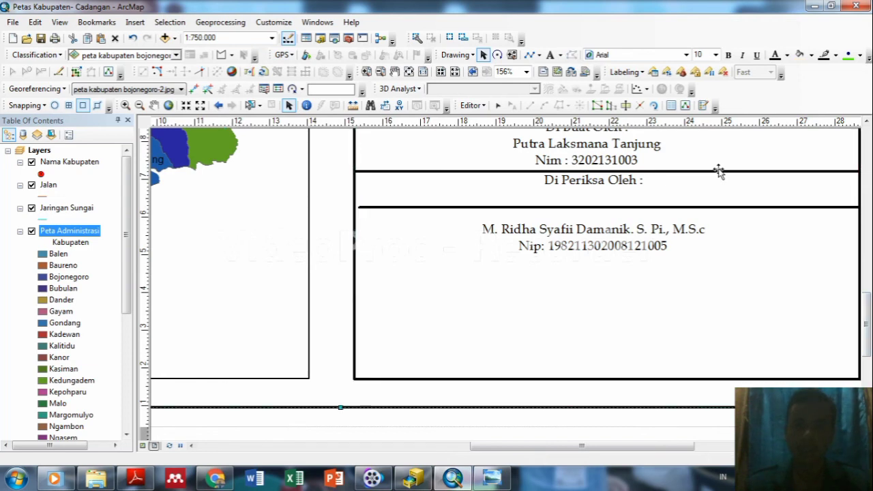
click(712, 172)
drag(712, 172, 714, 231)
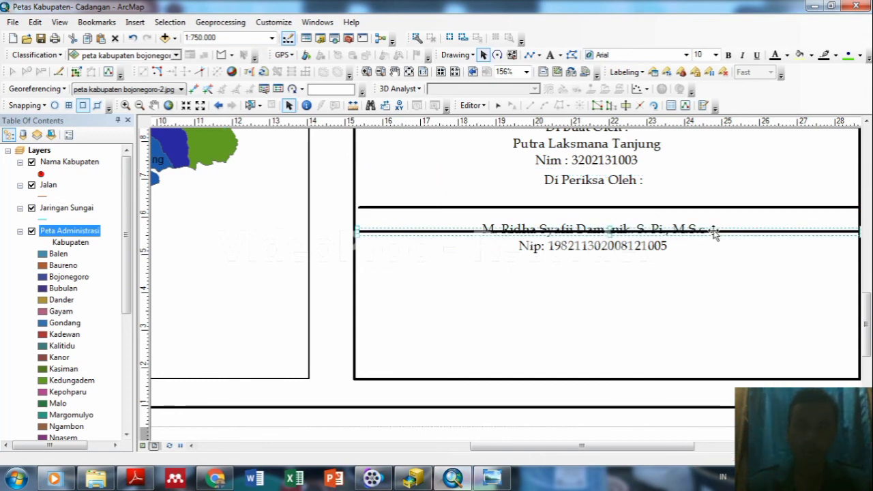
key(ctrl+z)
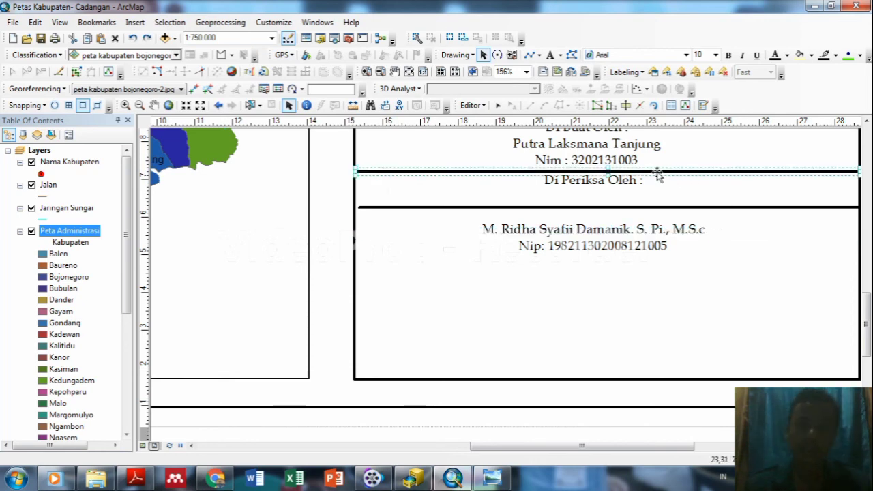
drag(657, 172, 659, 263)
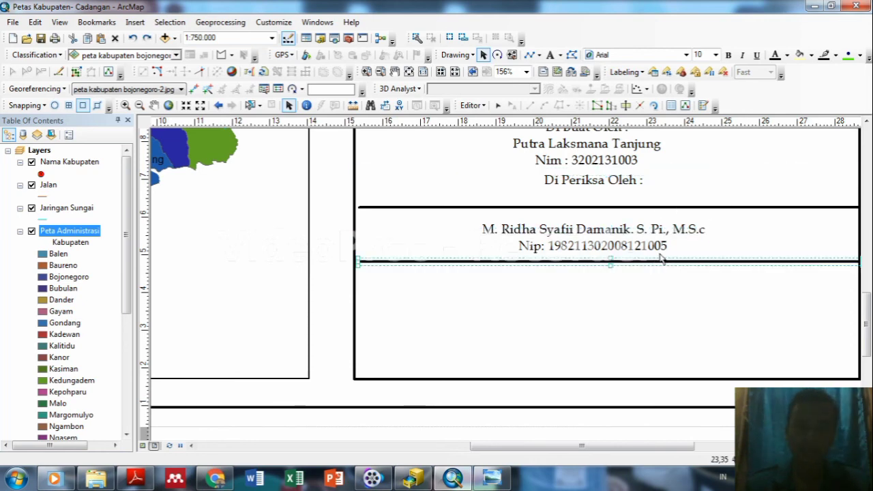
click(641, 205)
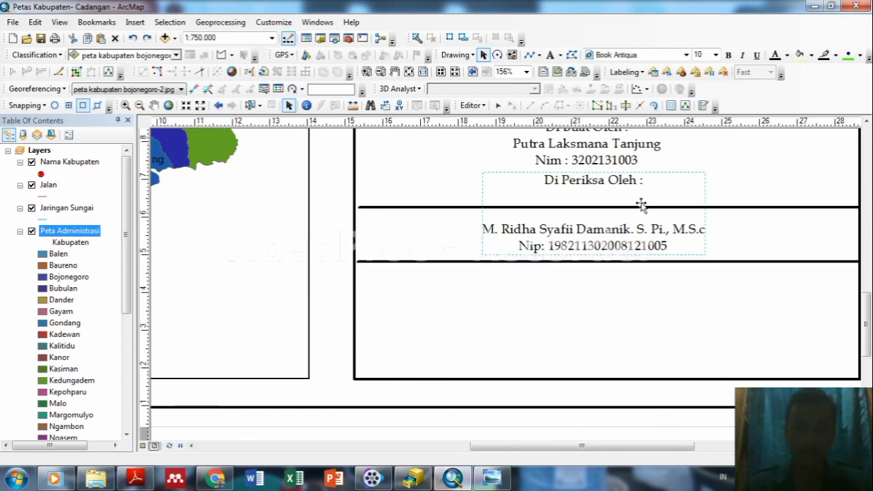
click(781, 208)
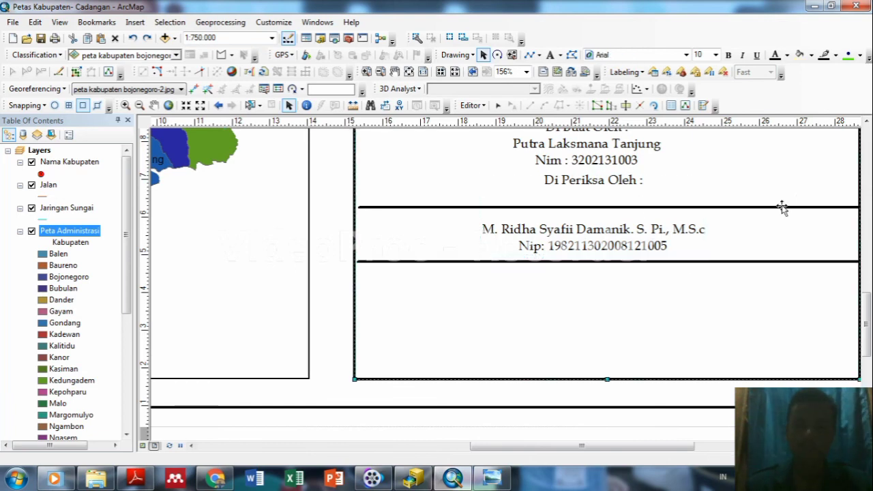
click(654, 205)
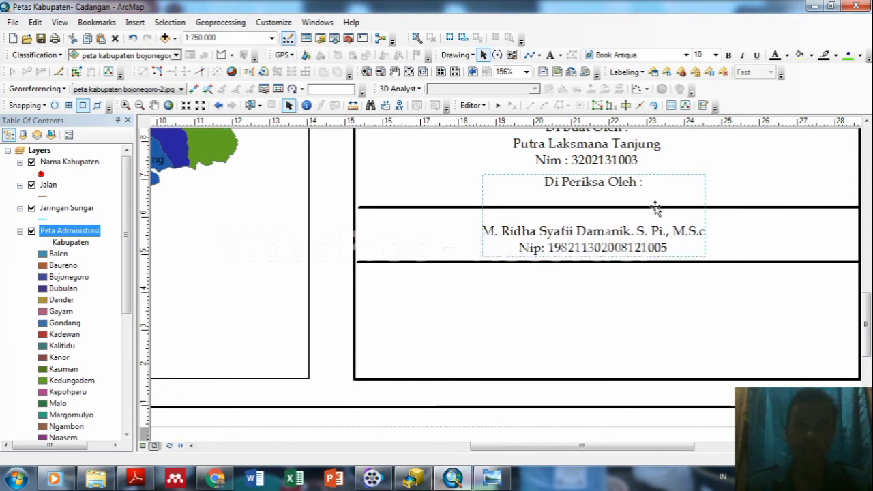
key(ctrl+z)
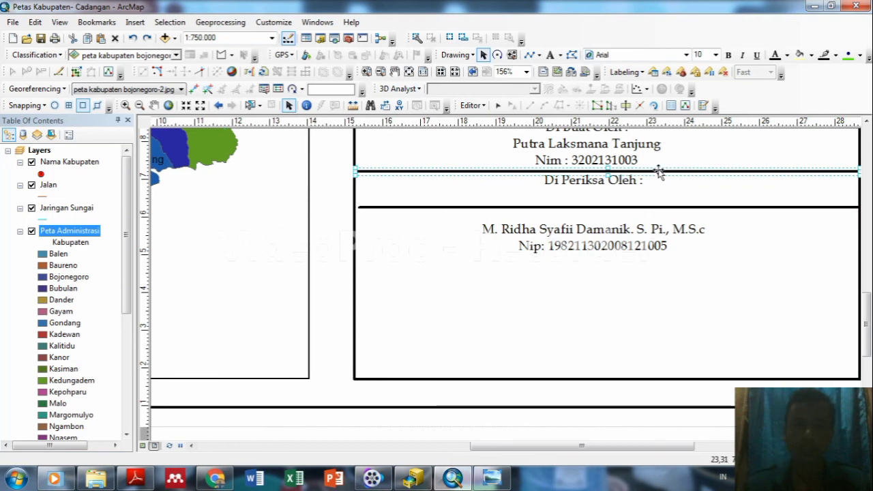
drag(659, 172, 659, 262)
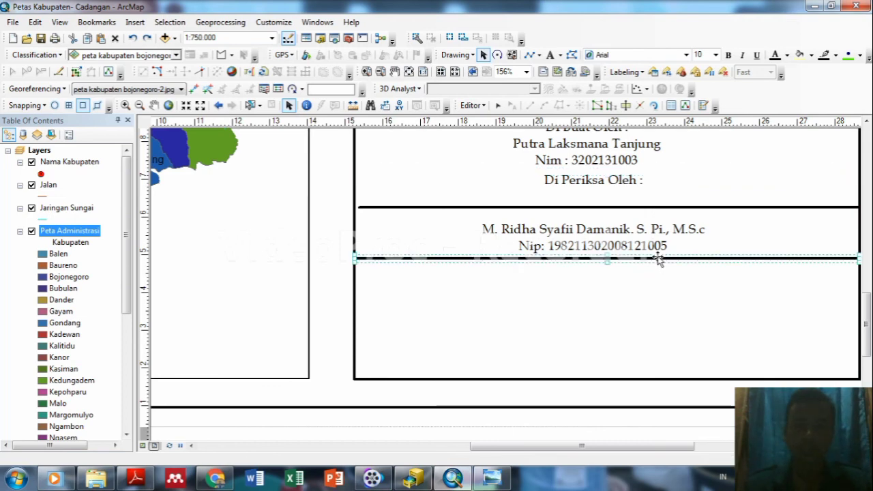
drag(626, 208, 627, 199)
click(624, 235)
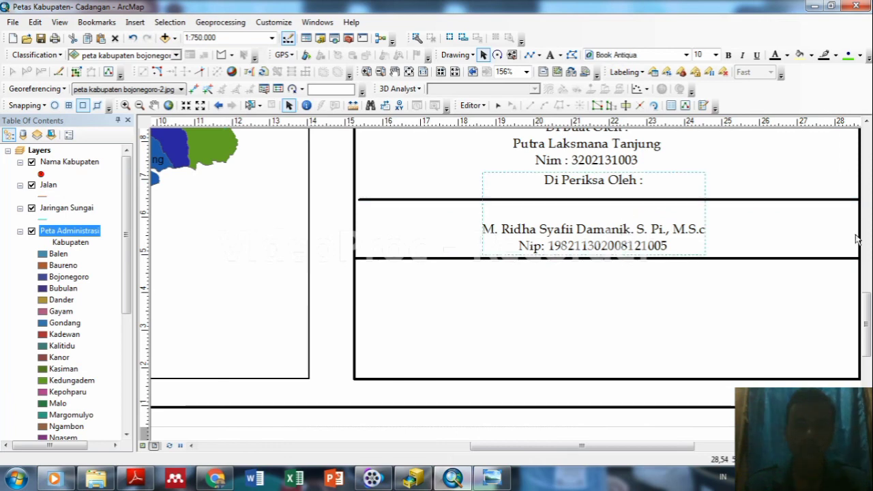
Raise the lower rectangle's top edge above the Di Periksa Oleh text to box the examiner credits.
drag(867, 319, 868, 310)
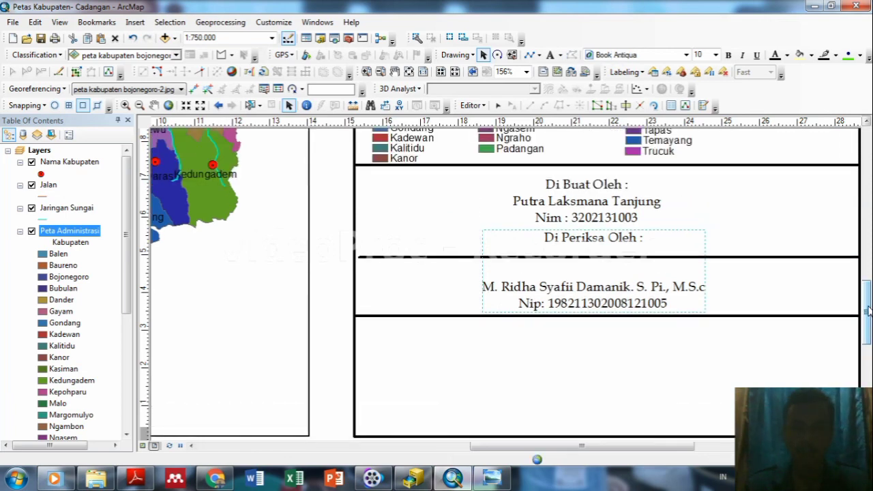
click(646, 260)
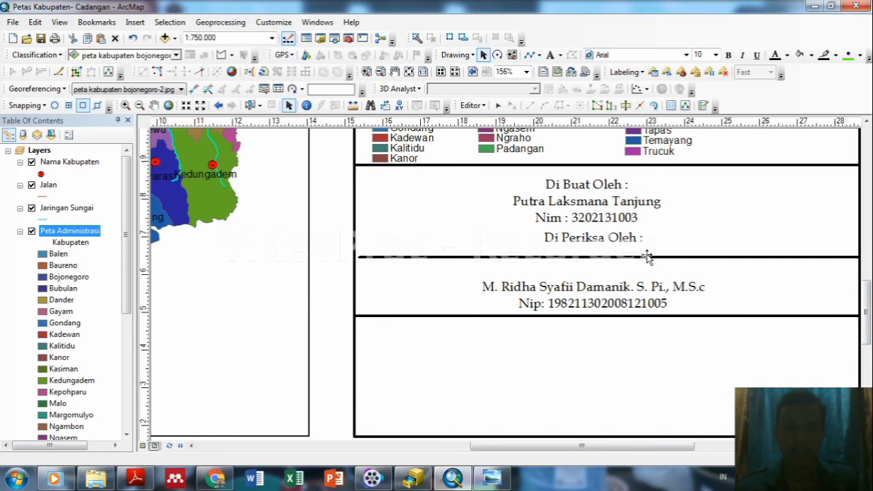
double_click(646, 260)
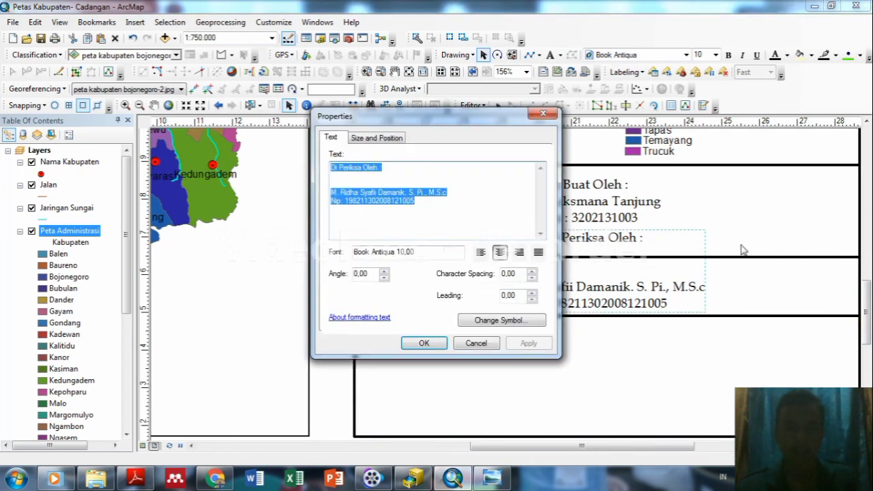
click(543, 113)
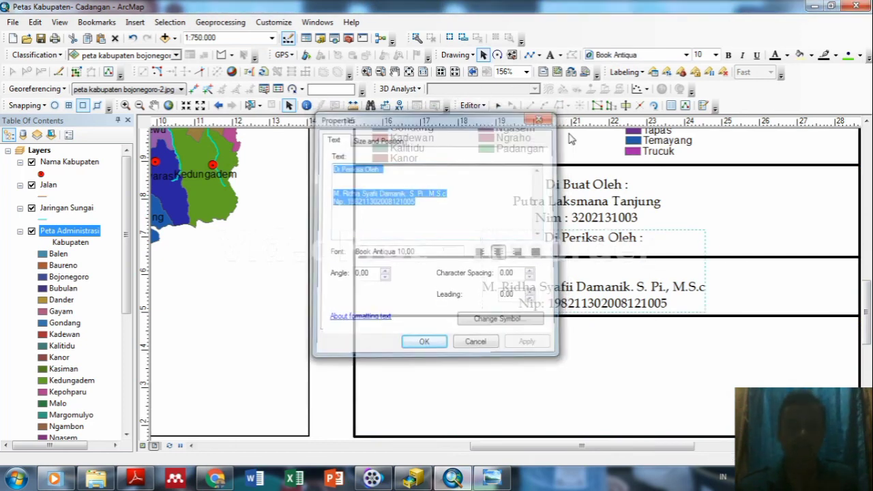
click(719, 257)
click(718, 257)
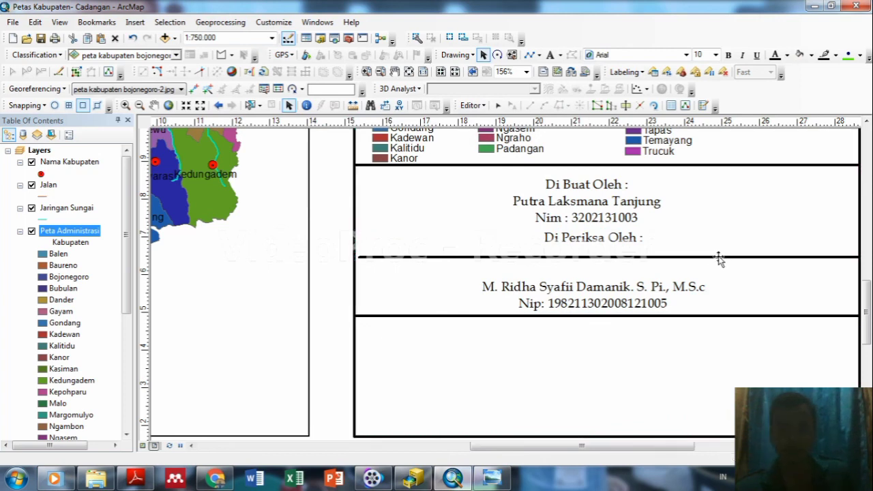
drag(720, 257, 716, 232)
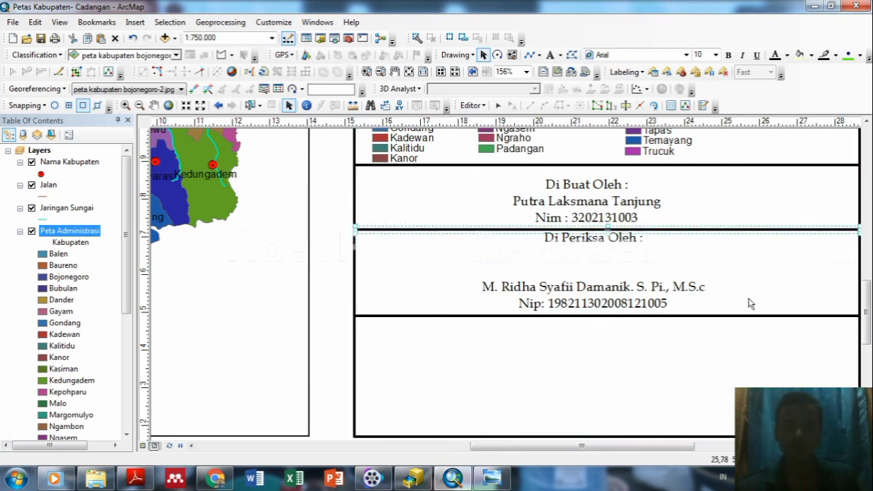
click(752, 351)
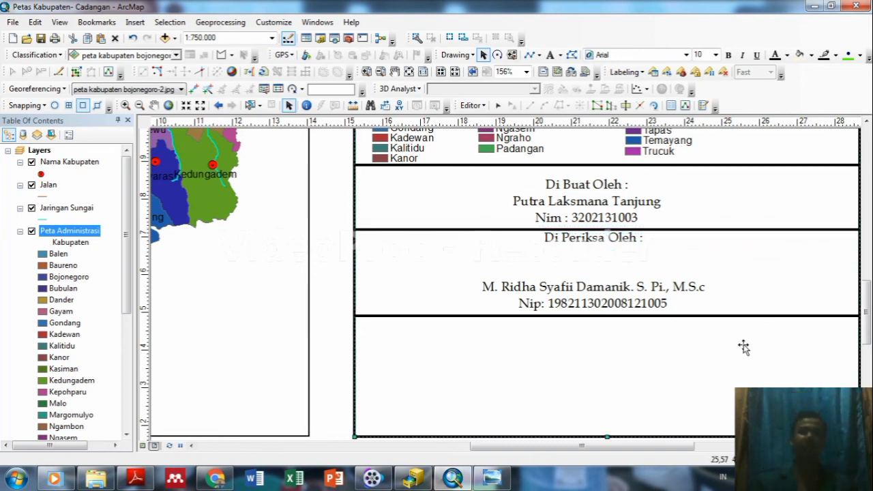
click(626, 353)
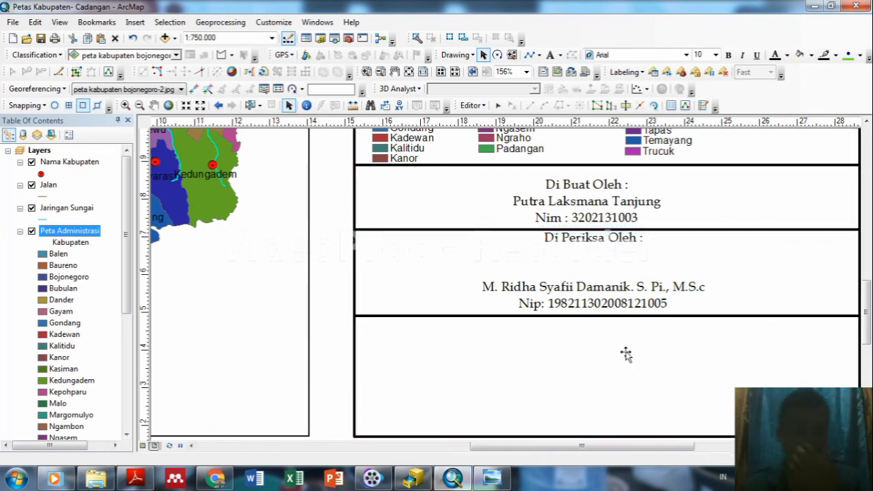
click(588, 341)
click(135, 24)
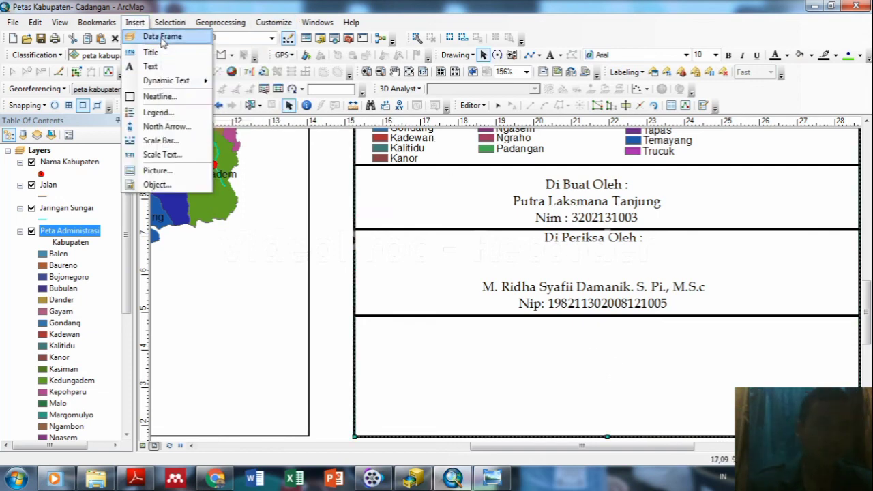
Insert a new data frame and load the IG Dasar layers from Kabupaten Bojonegoro.mdb into it.
click(163, 37)
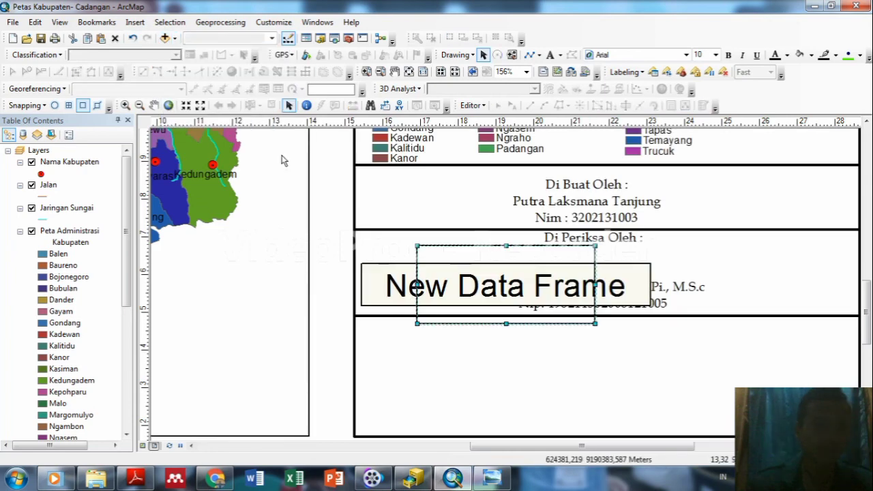
right_click(473, 257)
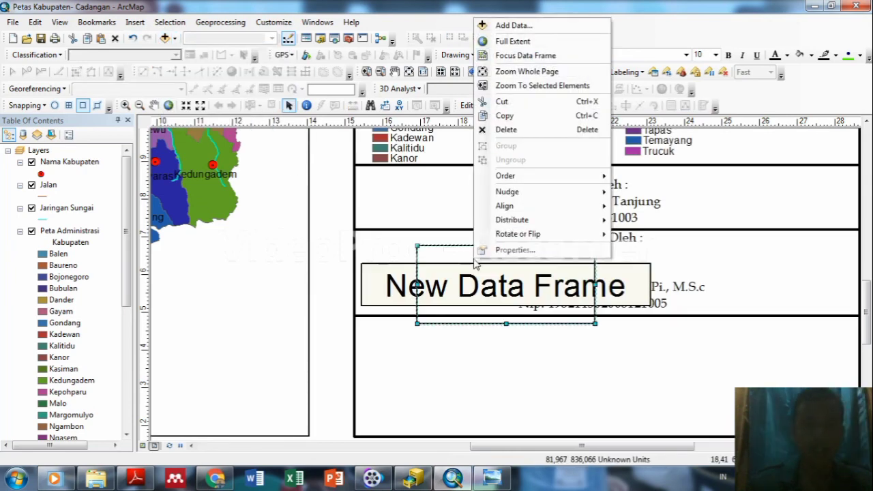
click(516, 25)
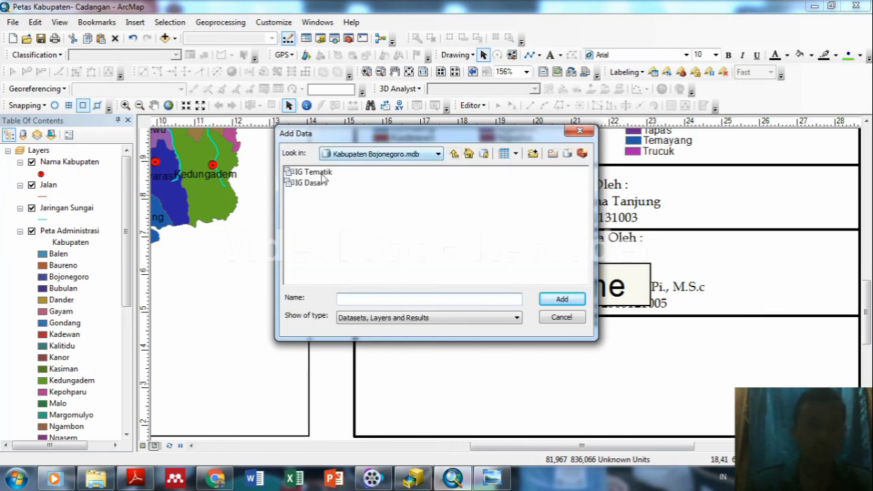
click(306, 183)
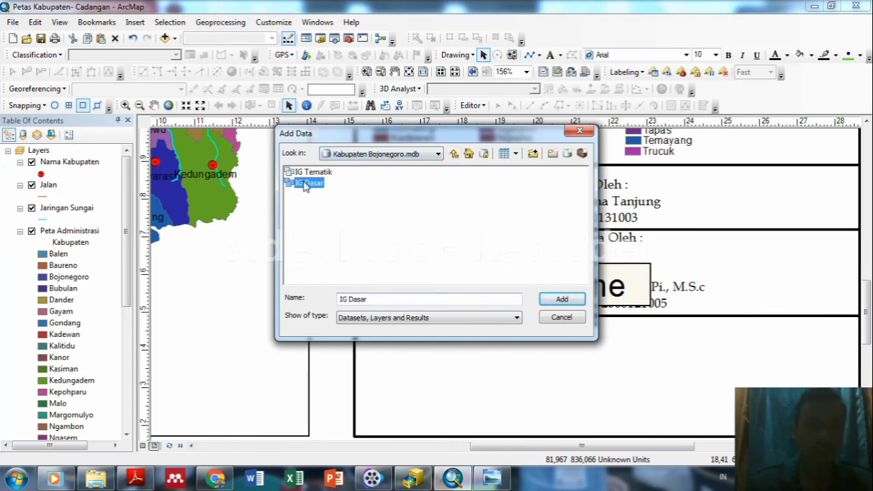
click(561, 301)
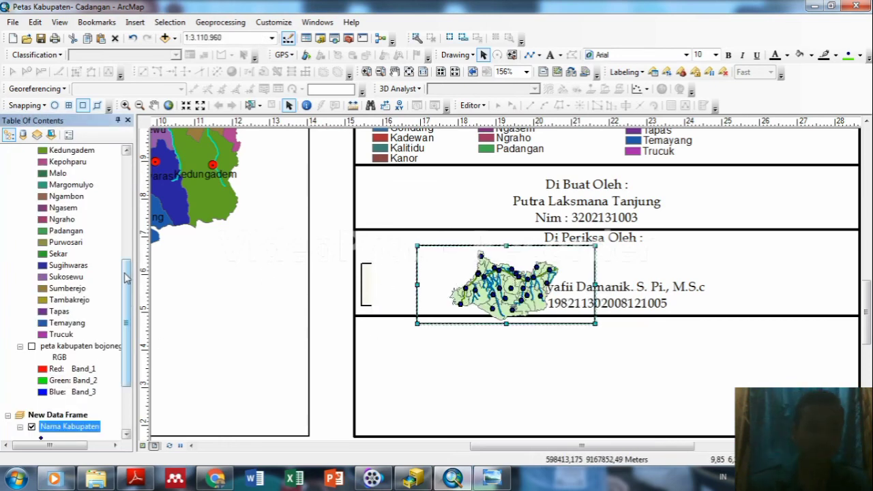
Hide Nama Kabupaten, Jalan and Jaringan Sungai, and give Peta Administrasi a yellow fill.
drag(125, 277, 125, 318)
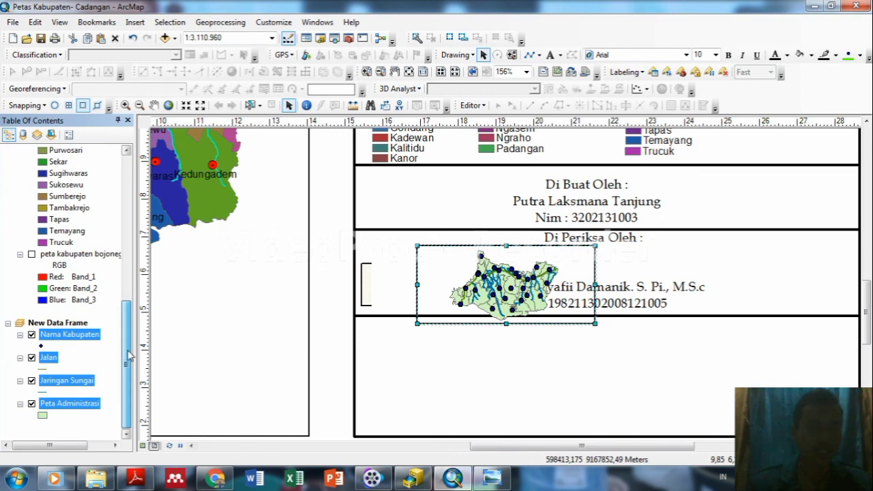
click(32, 335)
click(31, 357)
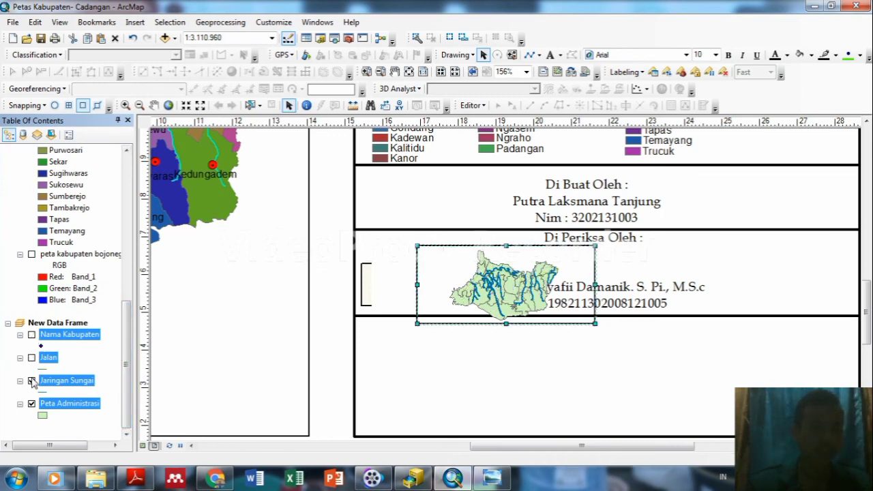
click(31, 381)
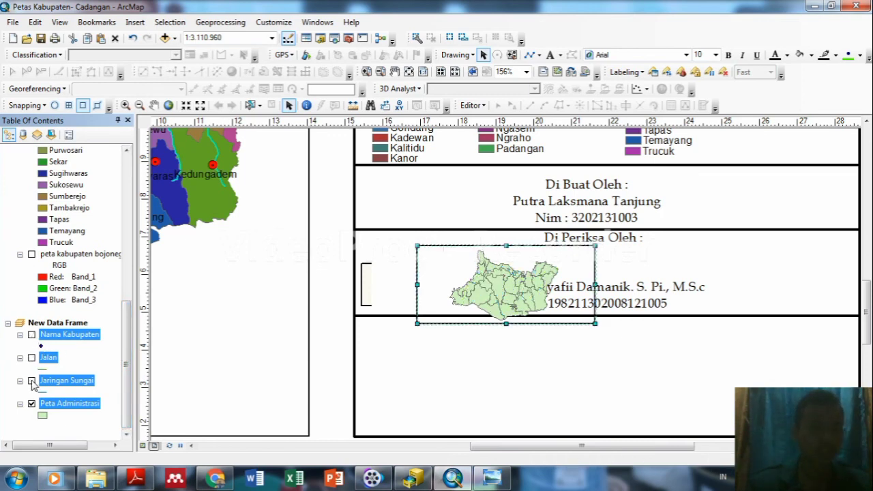
click(43, 416)
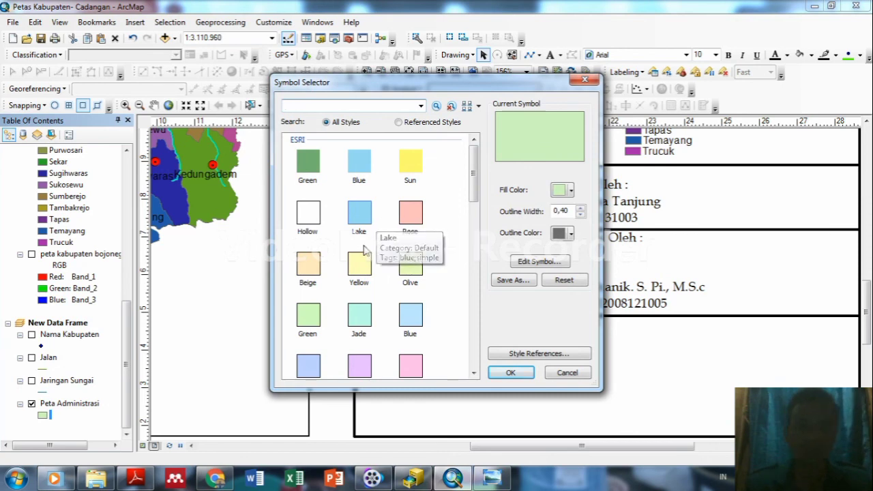
click(360, 264)
click(510, 373)
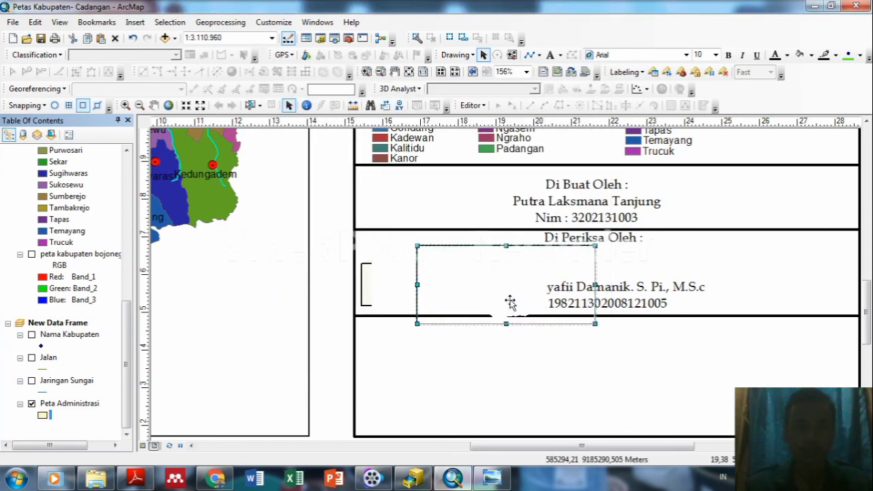
Move the inset data frame into the empty bottom box and enlarge it.
drag(512, 300, 457, 384)
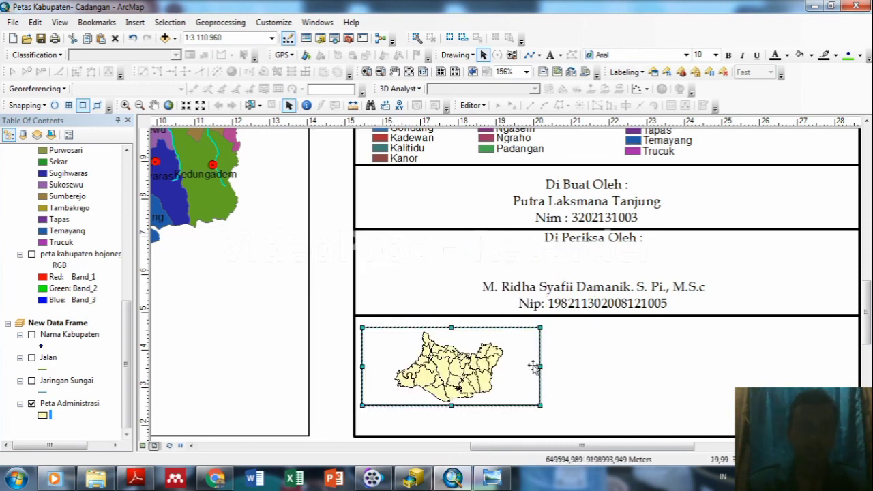
drag(542, 407, 551, 419)
click(641, 368)
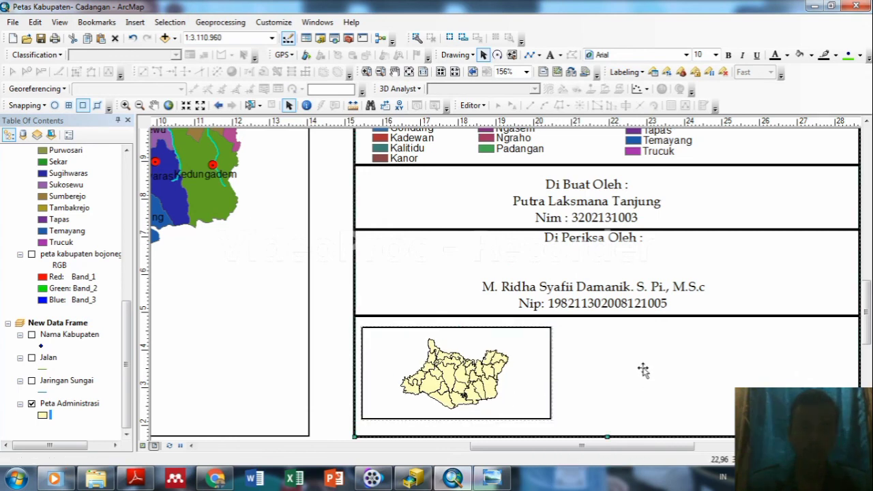
click(135, 22)
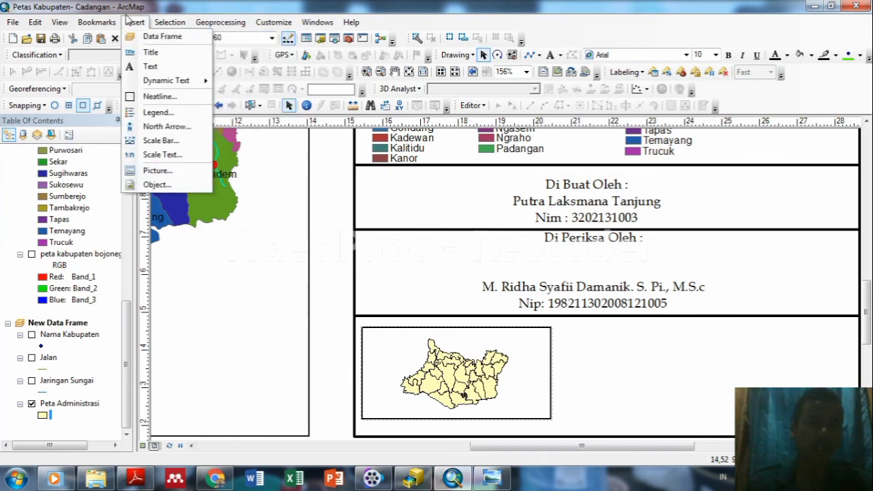
Add a text element to the layout reading 'Sumber Peta'.
click(134, 23)
click(135, 23)
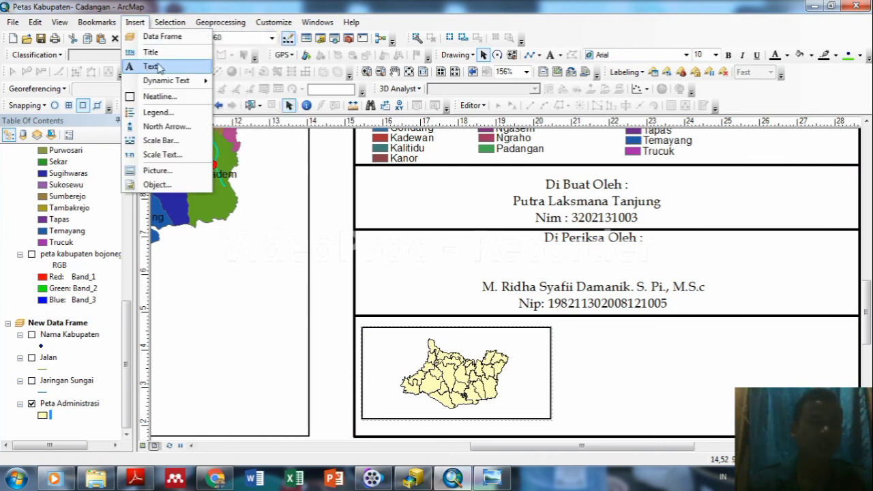
click(156, 65)
key(Return)
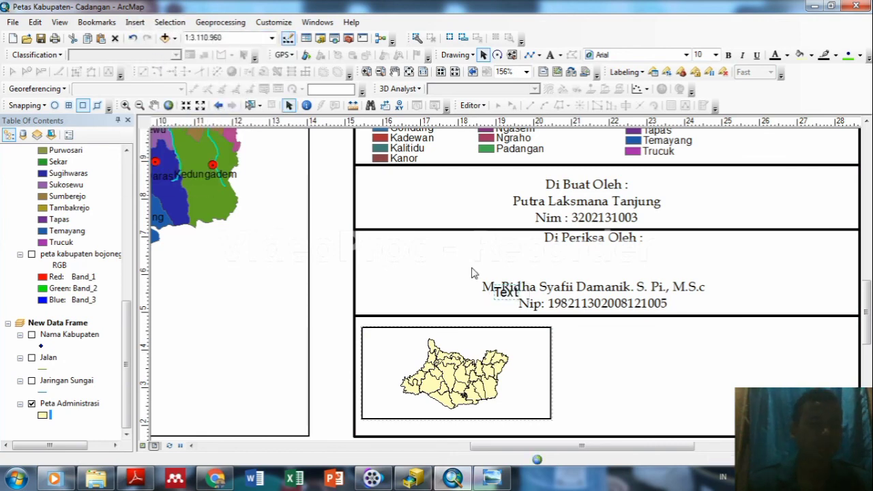
double_click(516, 298)
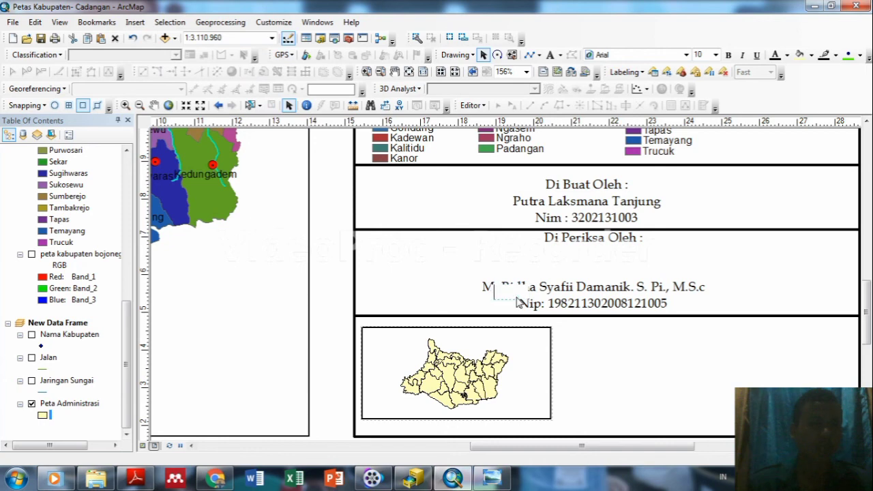
text(SU)
key(BackSpace)
text(u)
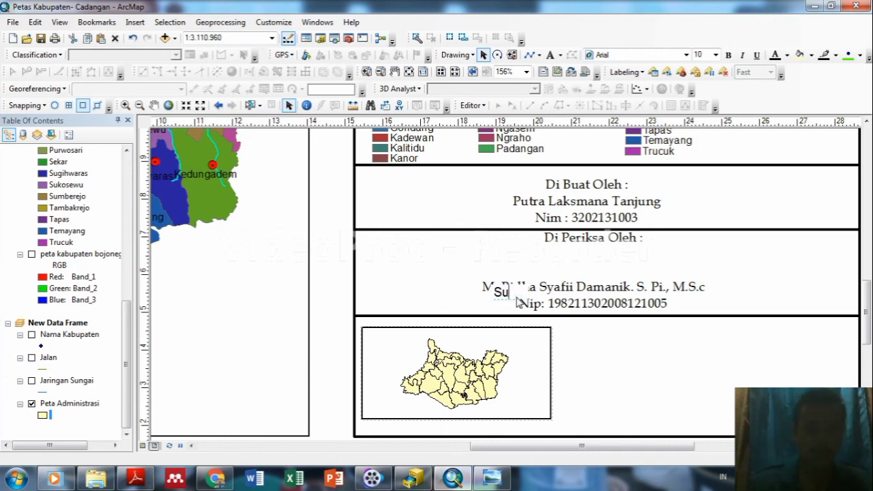
text(mber peta)
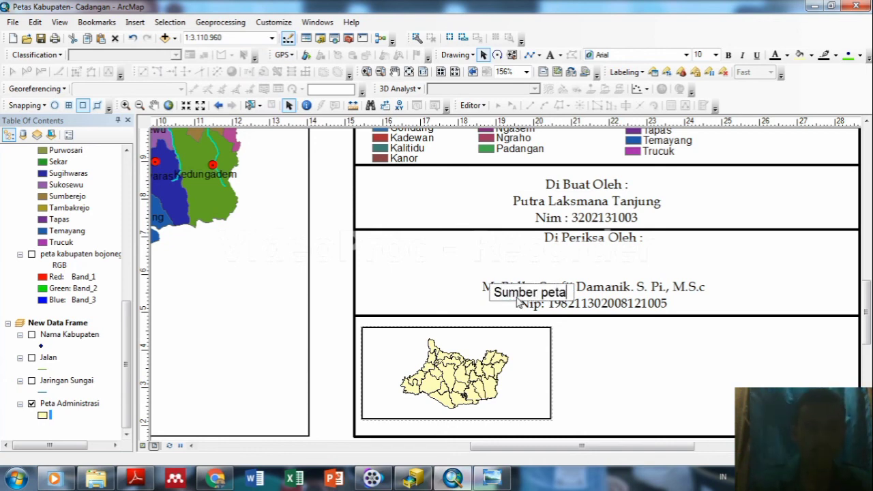
key(BackSpace)
key(BackSpace)
text(Peta)
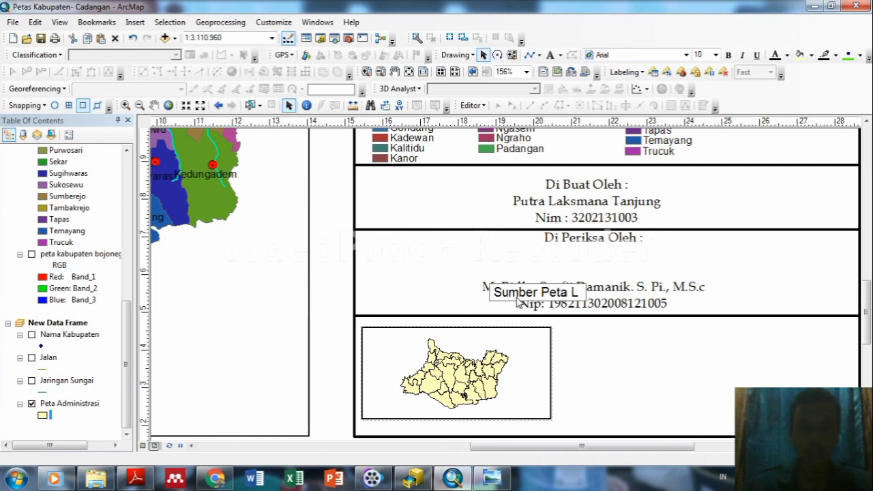
key(Return)
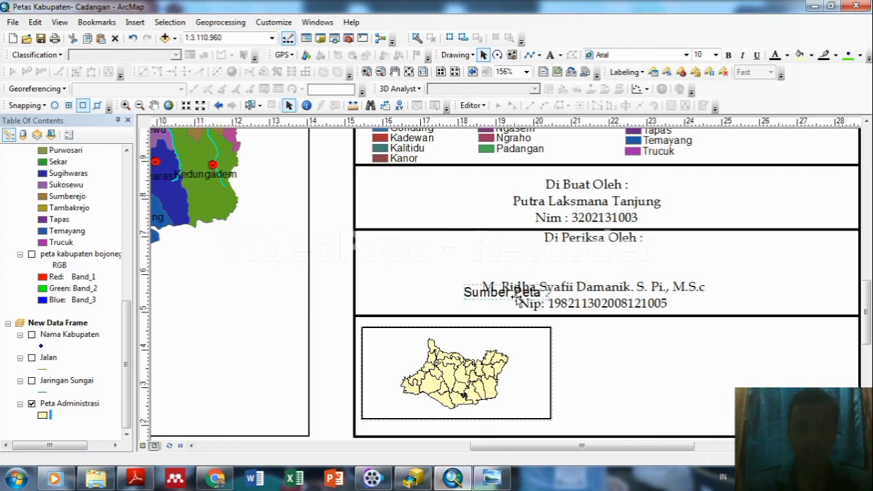
Place the Sumber Peta text in the bottom box beside the inset map.
mouse_move(512, 298)
mouse_down()
mouse_move(579, 326)
mouse_move(693, 341)
mouse_move(694, 332)
mouse_up()
double_click(694, 333)
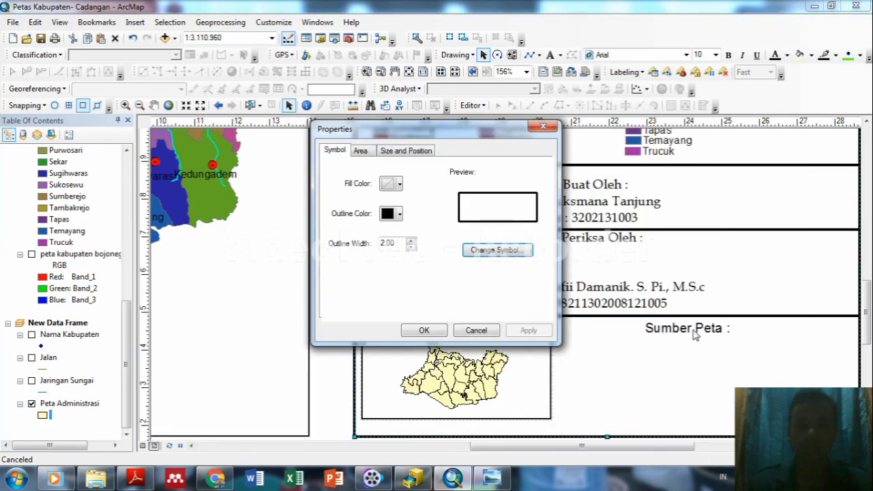
key(Escape)
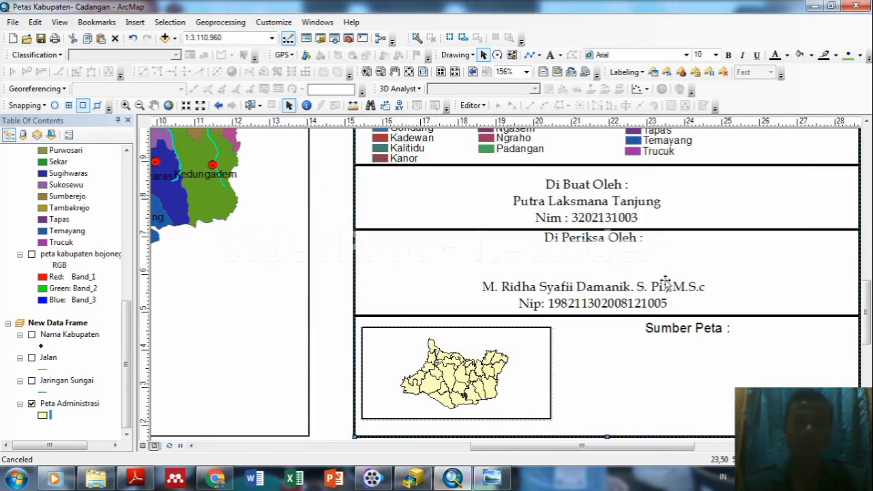
Add 'Peta Administrasi Kabupaten Bojonegoro' and 'Badan Informasi Geospasial' lines below the Sumber Peta heading.
double_click(670, 328)
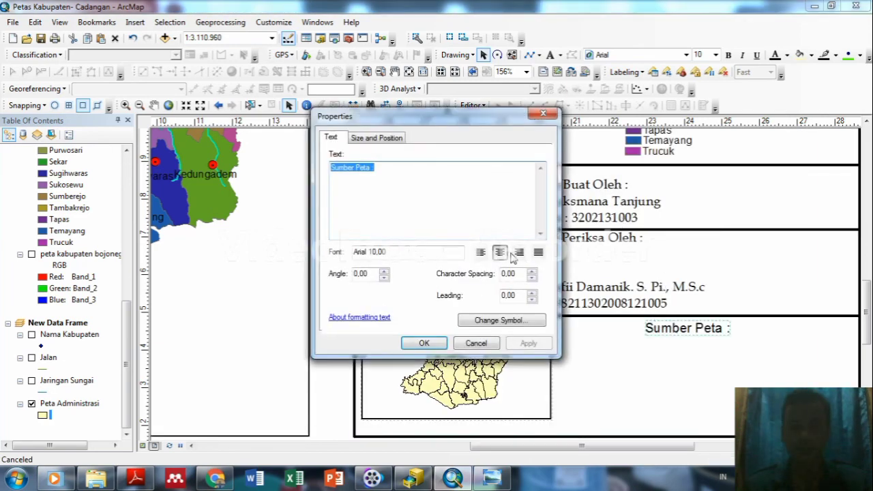
click(402, 172)
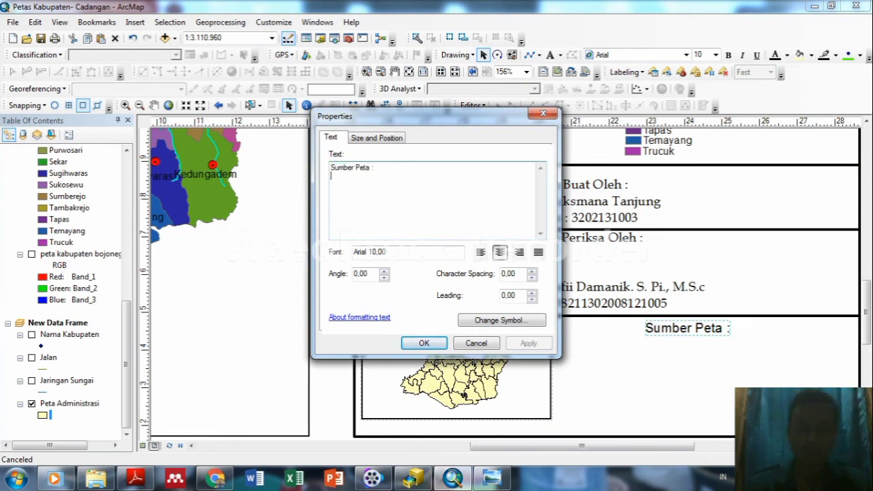
key(Return)
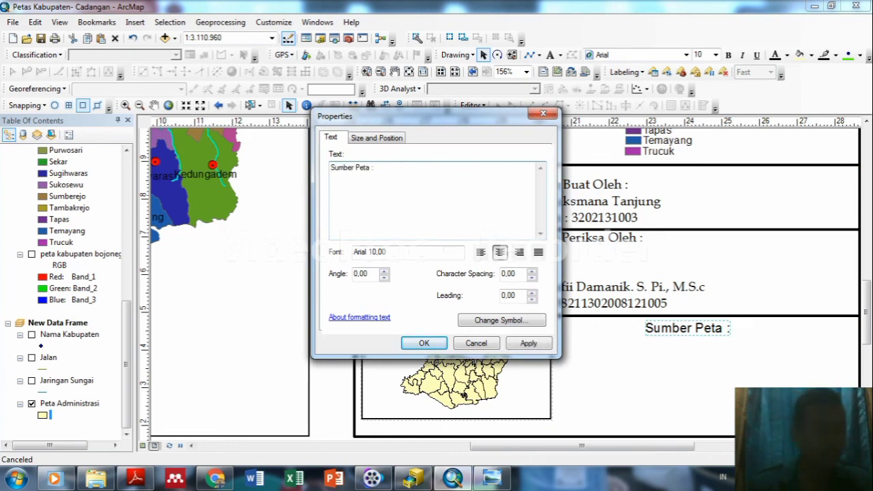
text(Peta A)
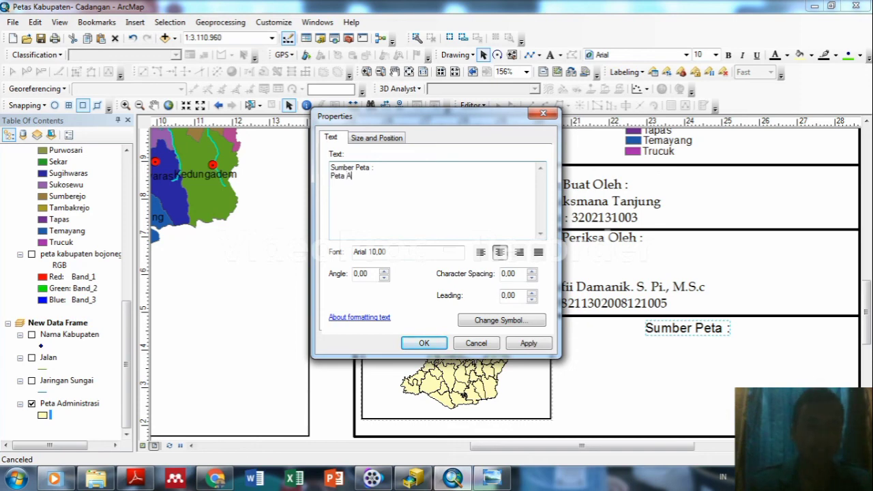
text(dministra)
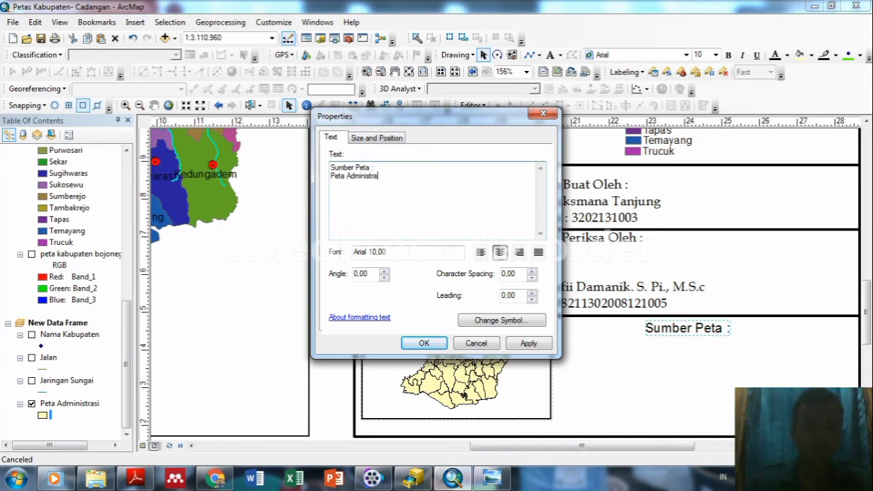
text(si)
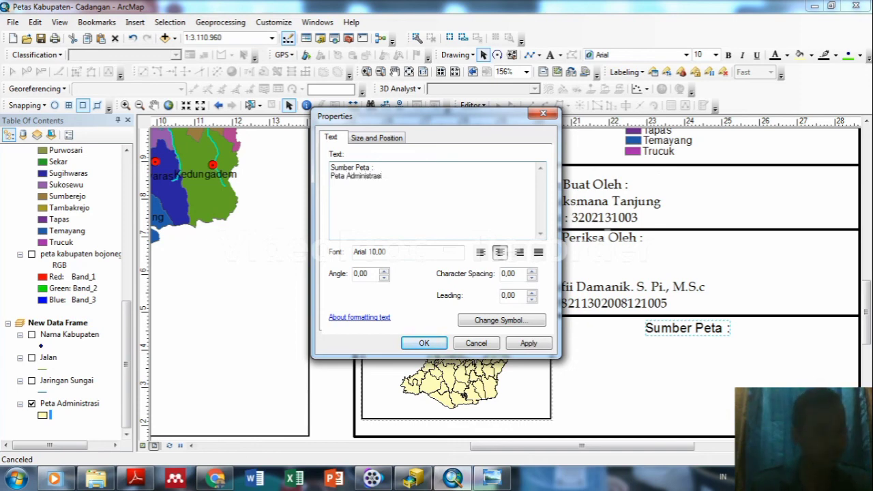
text( Kabupa)
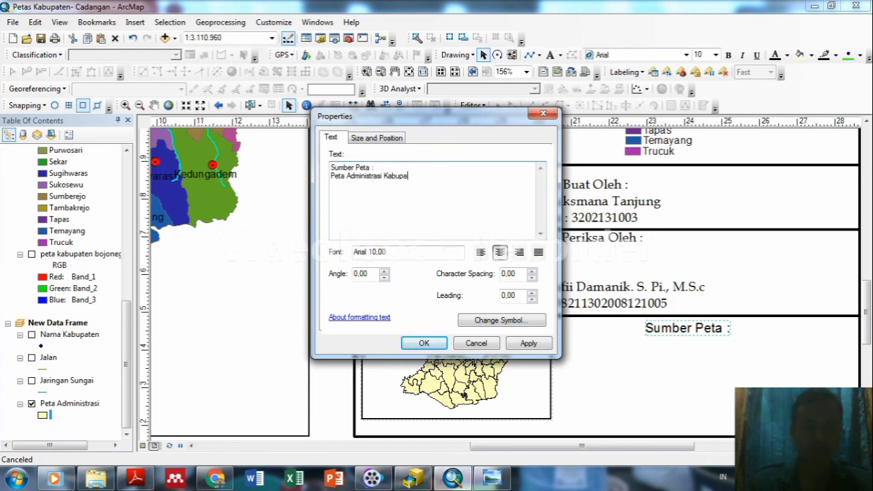
text(ten Bojon)
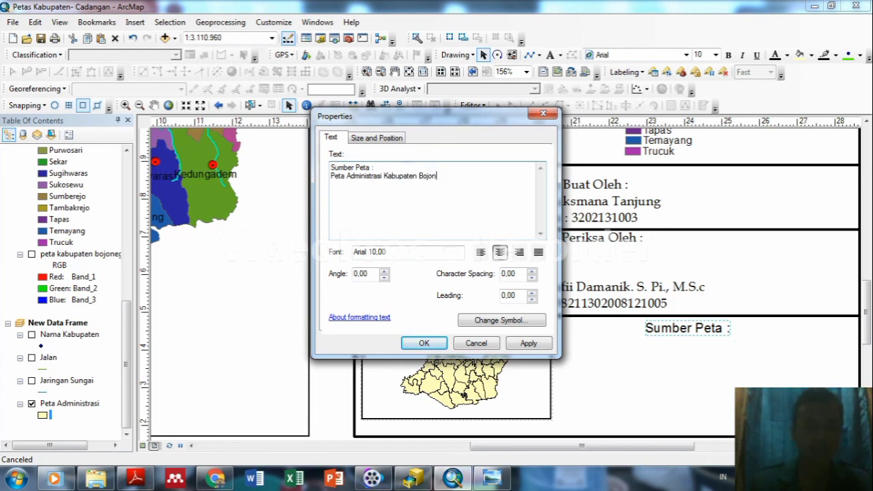
text(egoro)
key(Return)
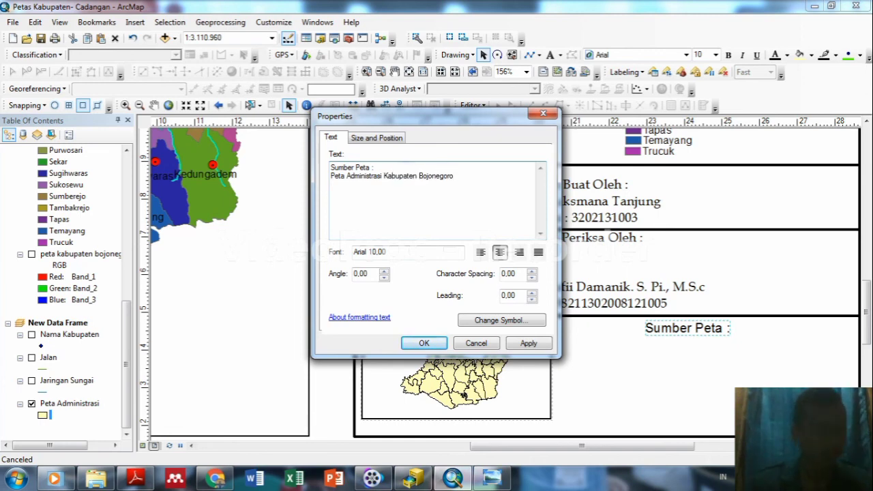
text(Badan Informasi)
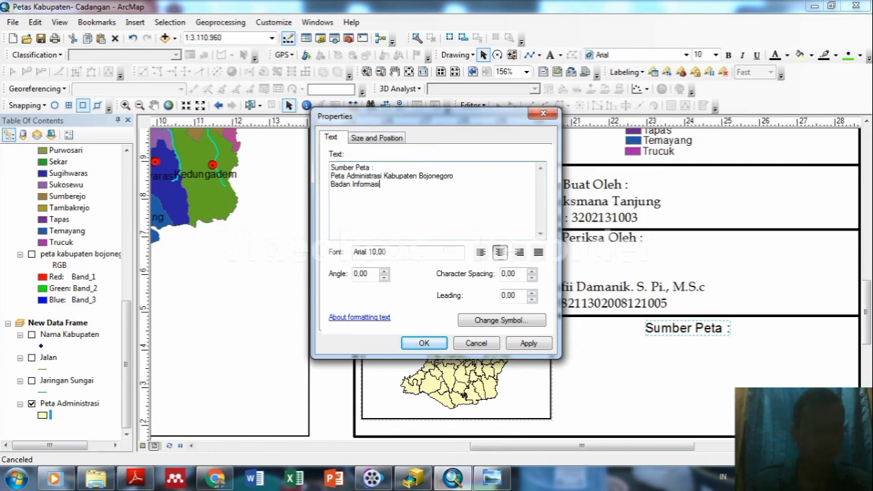
text( geospatia)
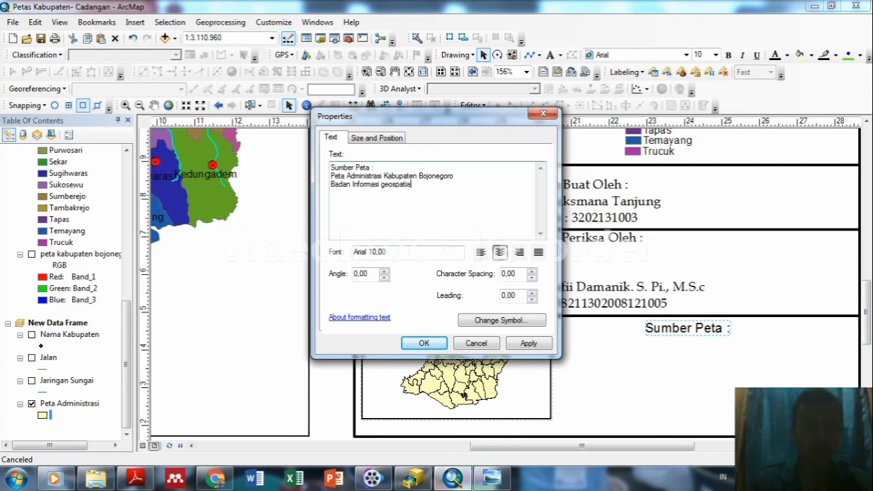
text(l)
key(BackSpace)
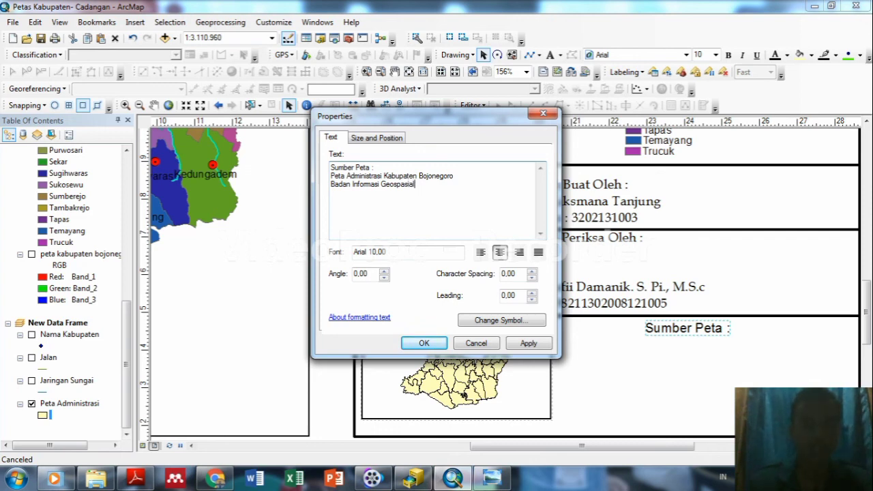
click(528, 343)
click(424, 343)
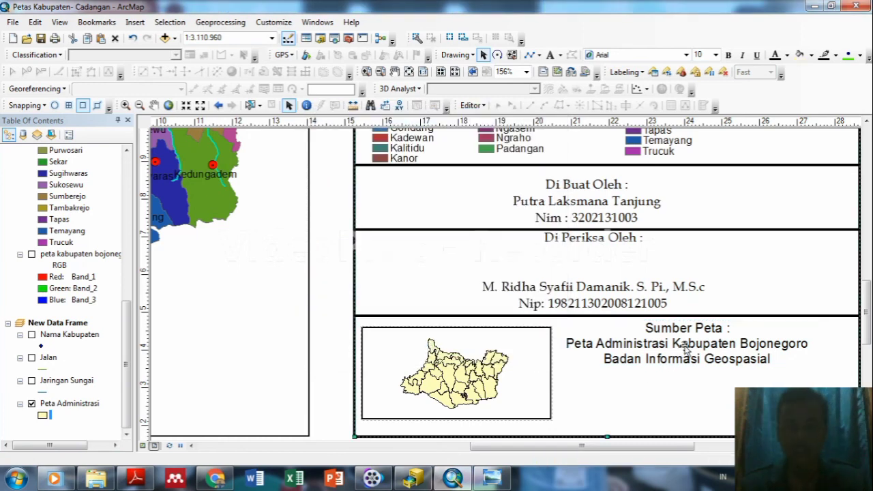
click(686, 369)
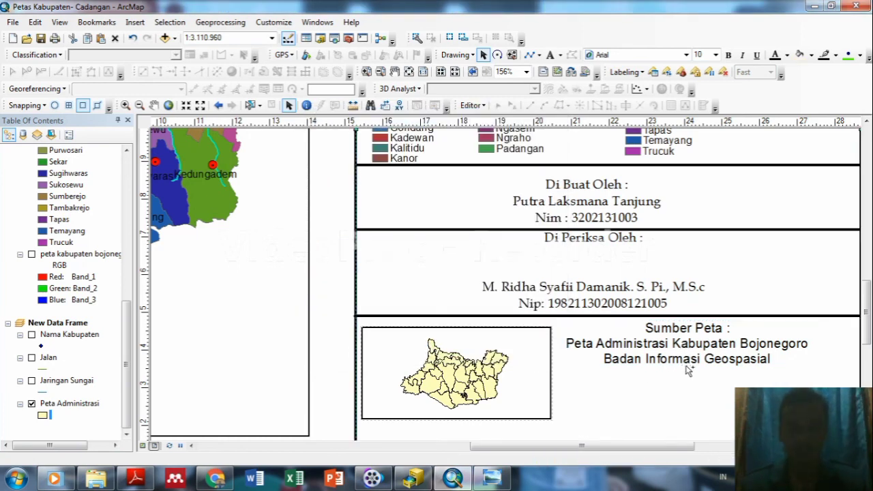
key(ctrl+z)
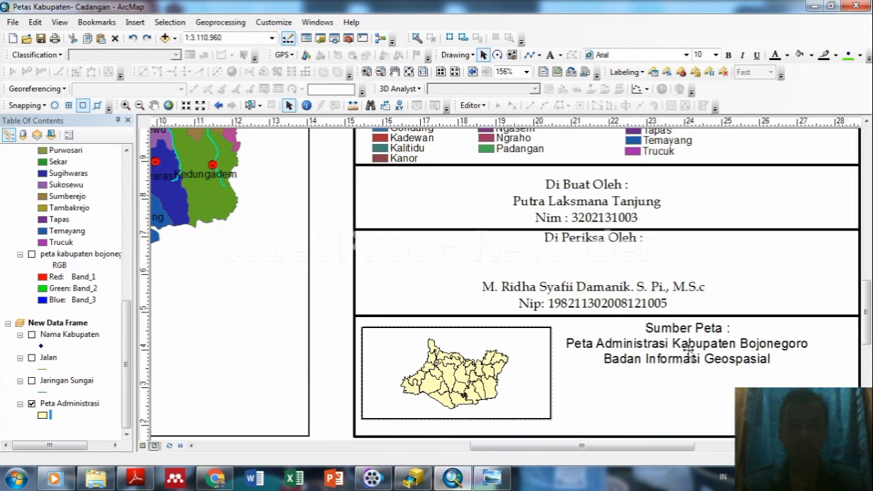
click(675, 330)
Shift the Sumber Peta source block slightly down-right and change its font to Book Antiqua.
drag(669, 337, 675, 355)
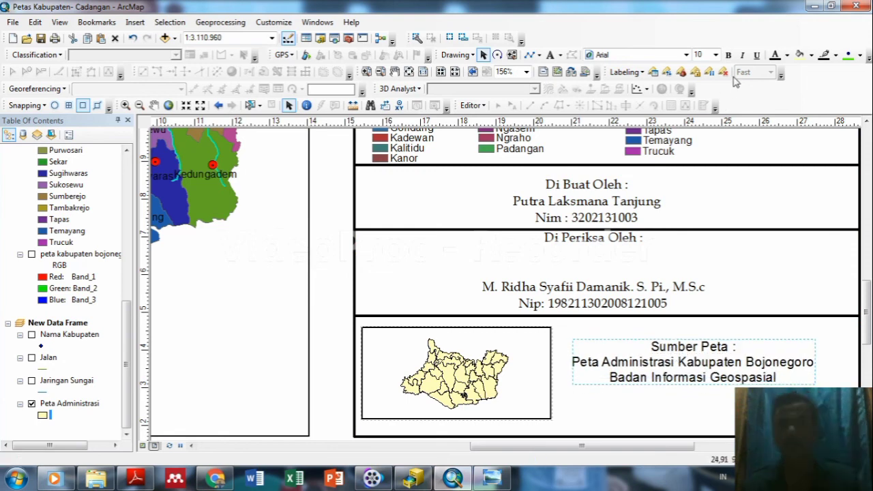
click(686, 55)
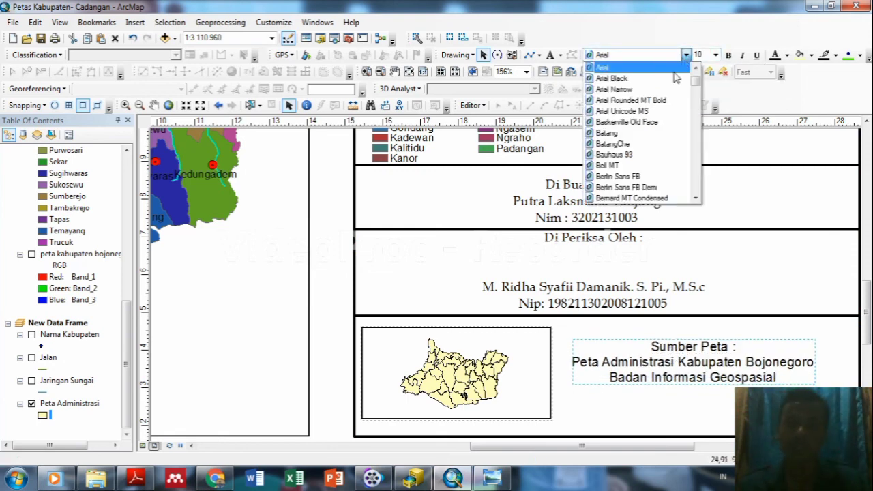
scroll(696, 117, down, 4)
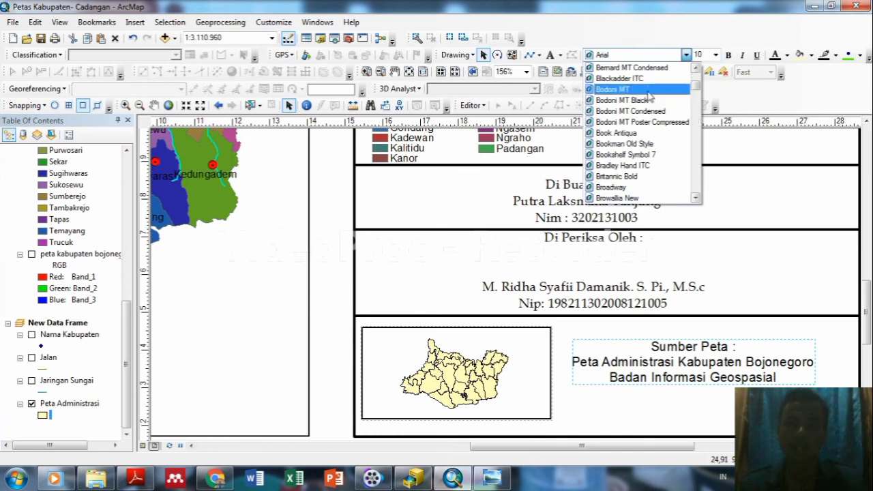
click(617, 133)
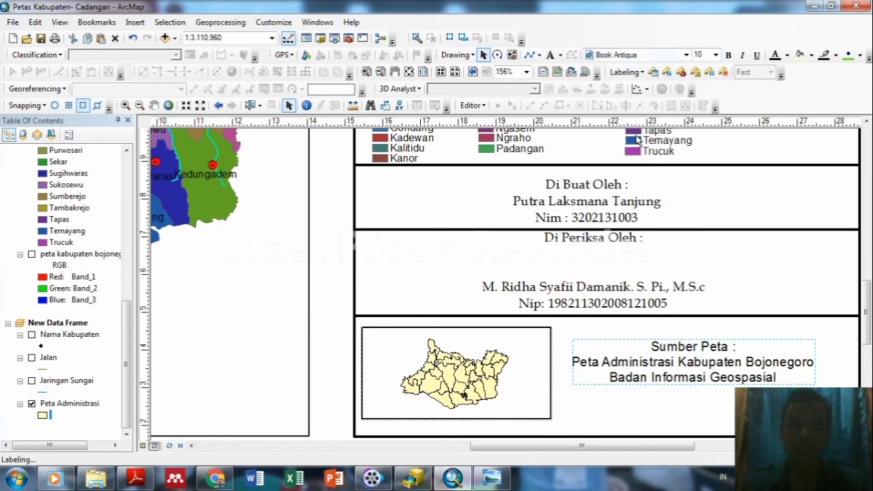
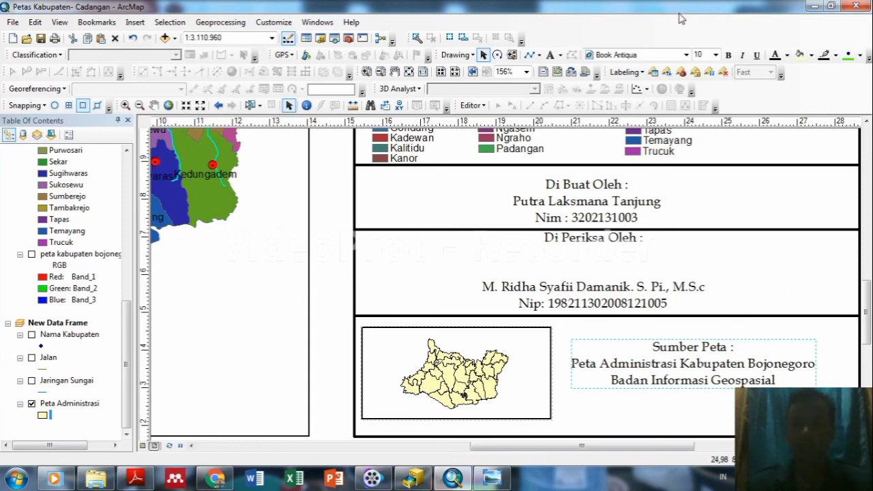
Make the Sumber Peta source text bold, then select the map title text.
click(727, 56)
mouse_move(868, 295)
mouse_down()
mouse_move(869, 133)
mouse_move(870, 198)
mouse_up()
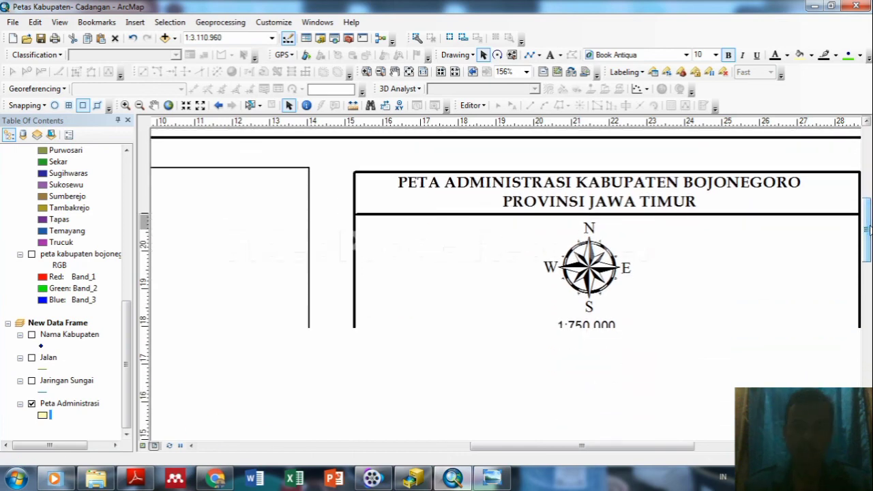
click(673, 199)
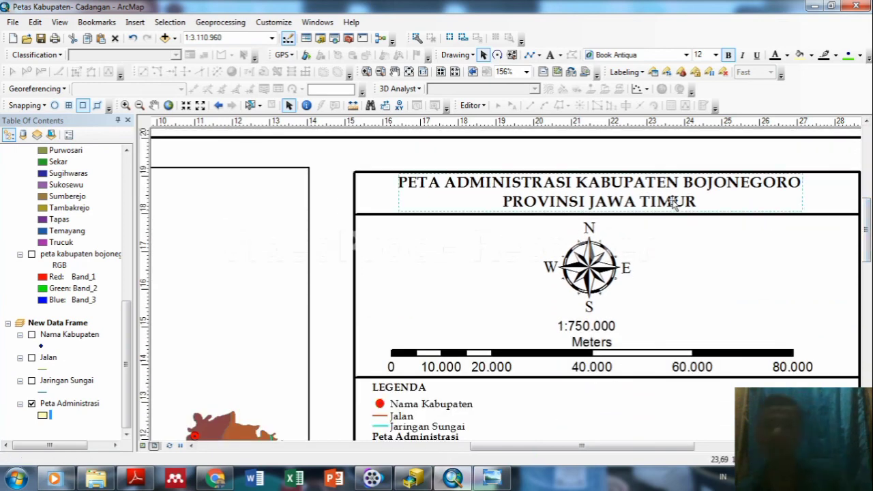
drag(869, 216, 869, 240)
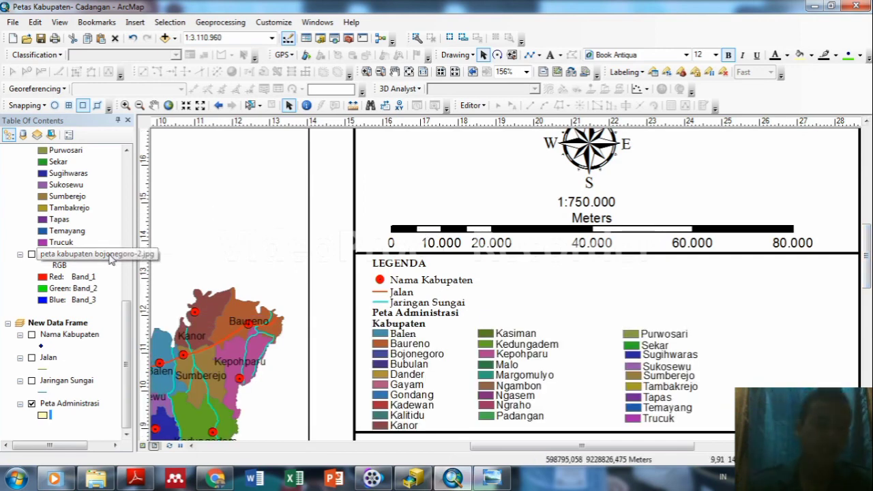
Zoom the map frame to the peta kabupaten bojonegoro-2.jpg layer's full extent and view the whole page.
right_click(109, 258)
click(158, 321)
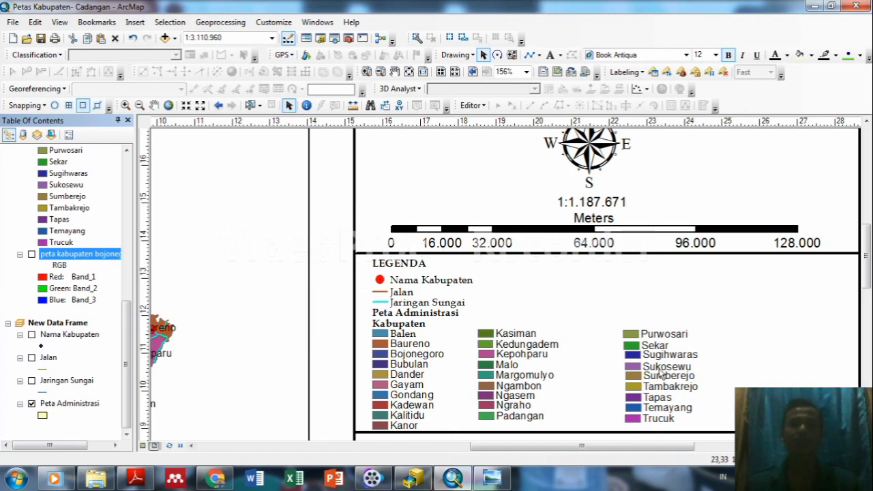
scroll(607, 321, down, 2)
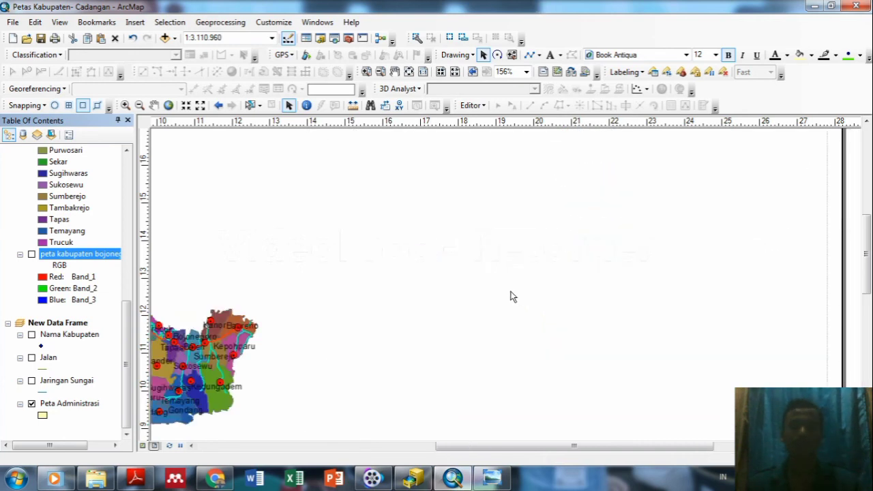
scroll(512, 295, down, 1)
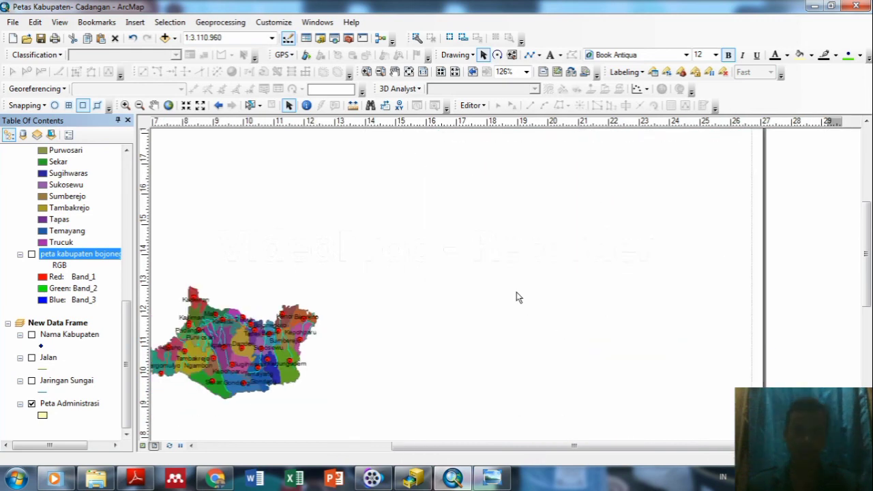
scroll(516, 297, down, 1)
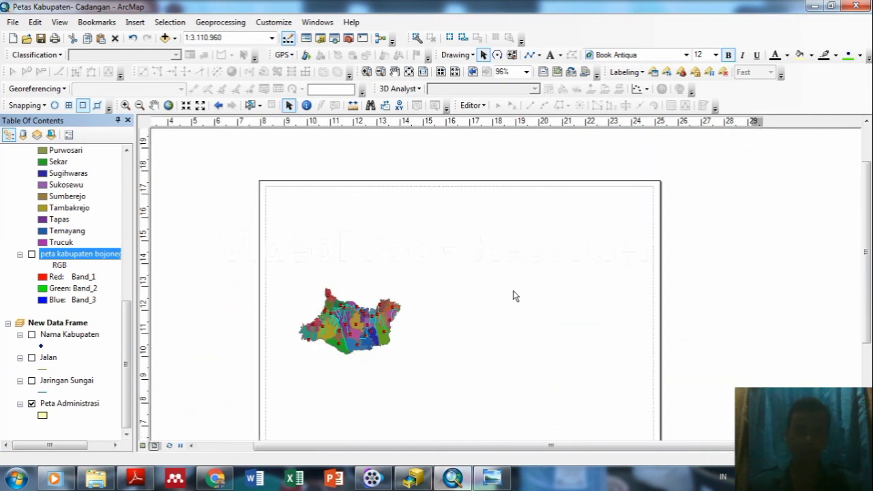
scroll(513, 295, down, 1)
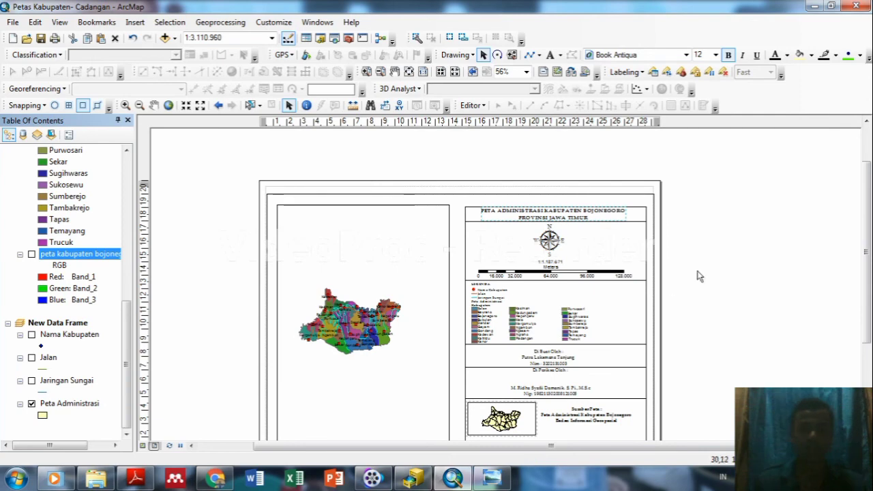
drag(869, 247, 871, 272)
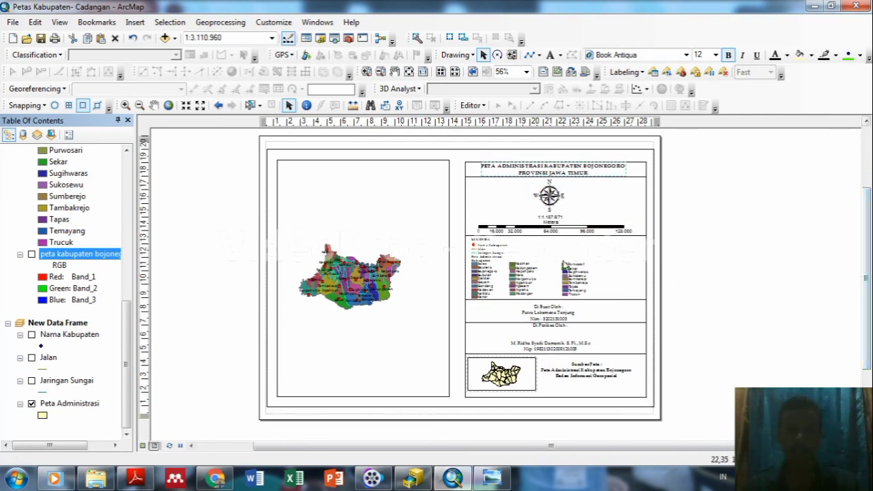
scroll(565, 265, up, 2)
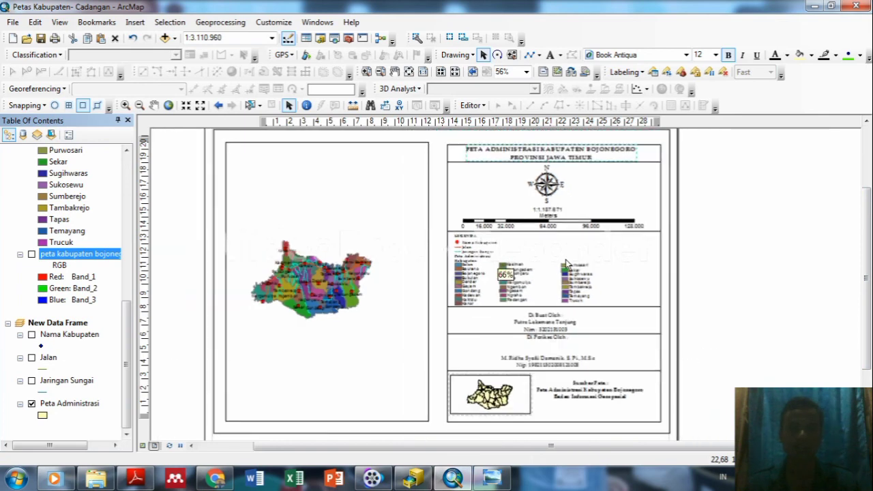
scroll(565, 264, down, 1)
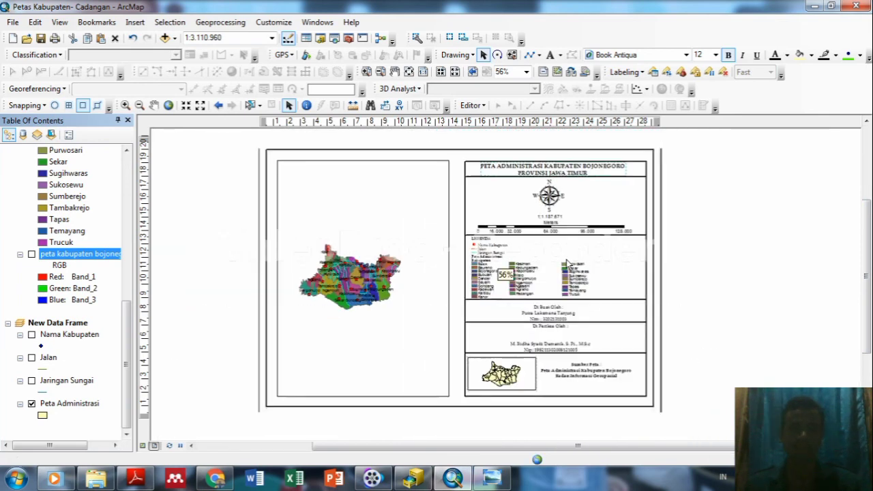
scroll(566, 261, up, 1)
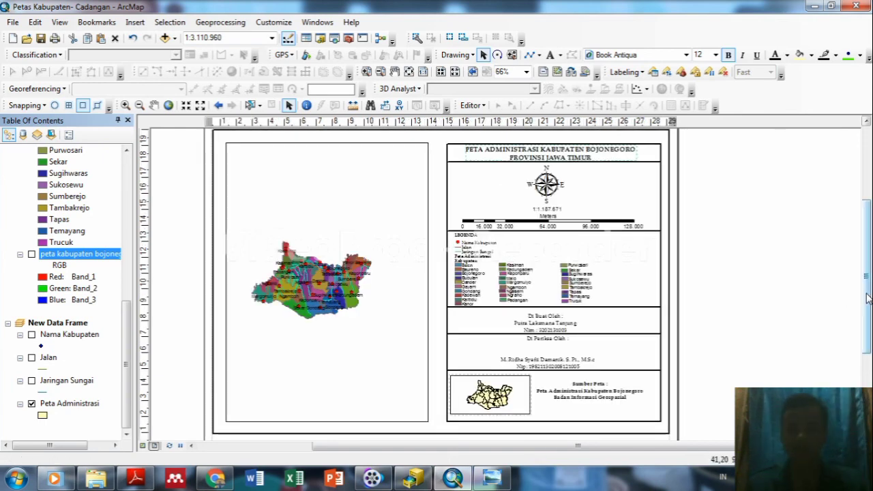
Pan and zoom the layout to about 106% on the district legend.
drag(866, 297, 868, 311)
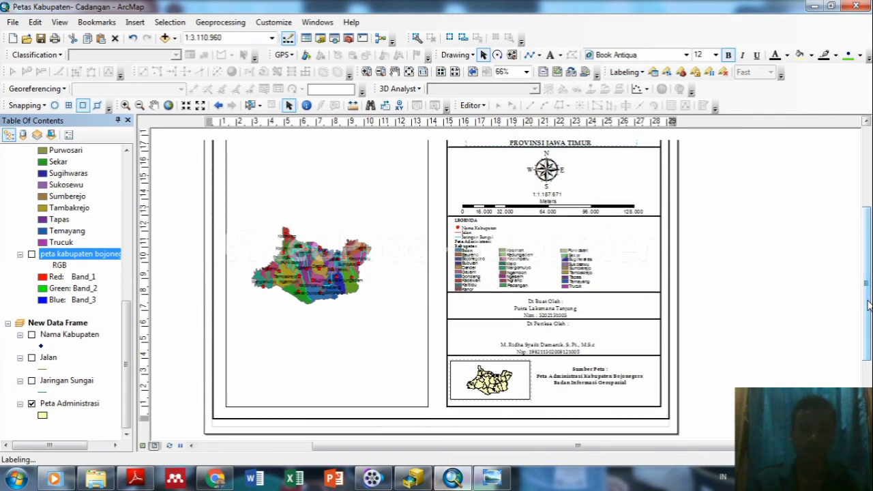
drag(869, 319, 869, 301)
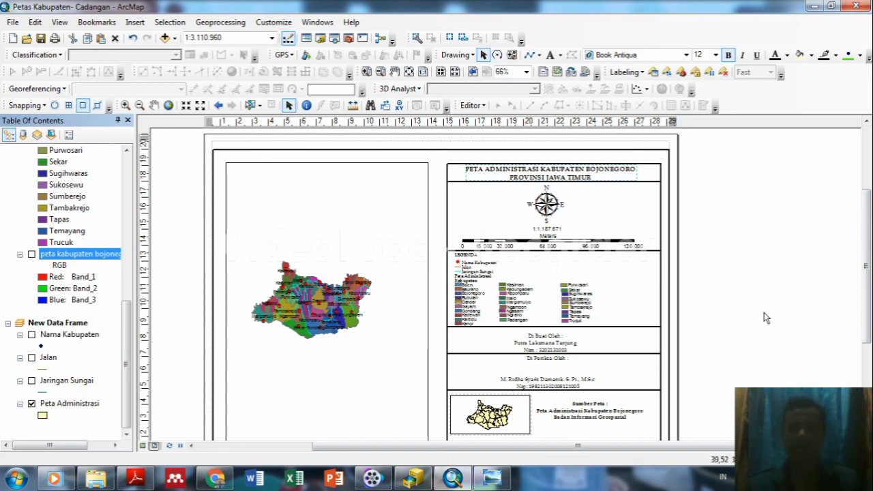
drag(625, 450, 592, 450)
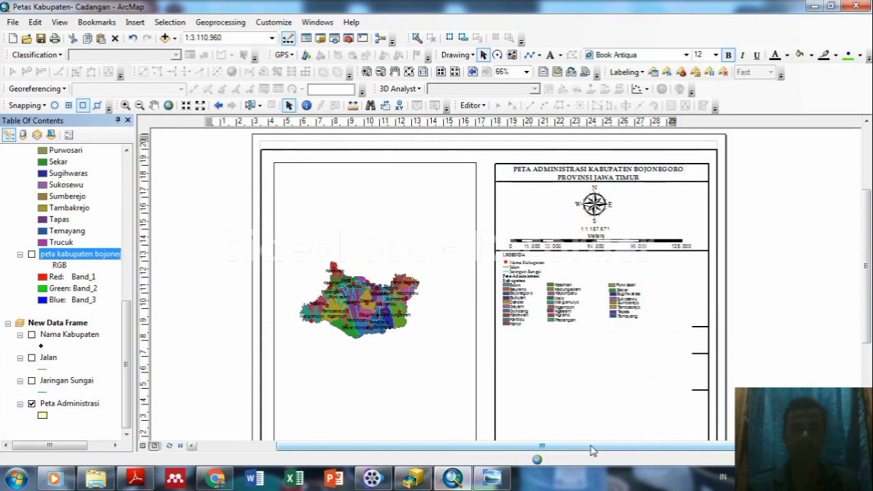
scroll(618, 351, down, 2)
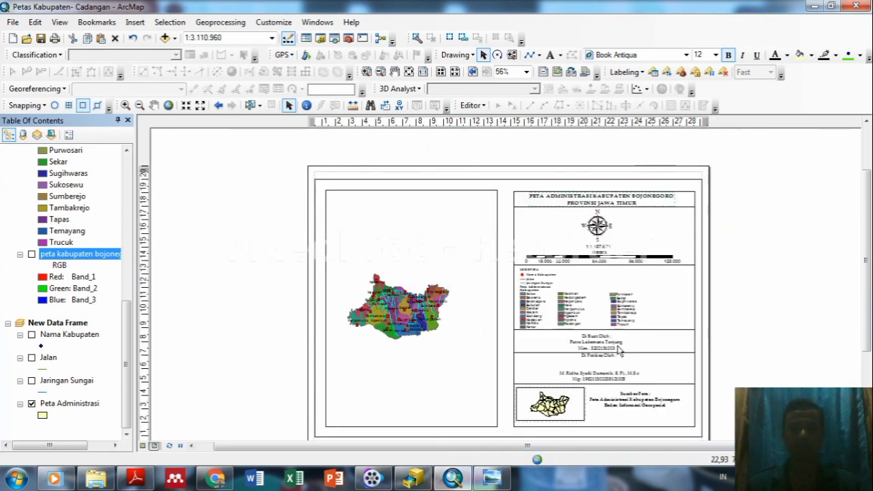
drag(870, 220, 866, 237)
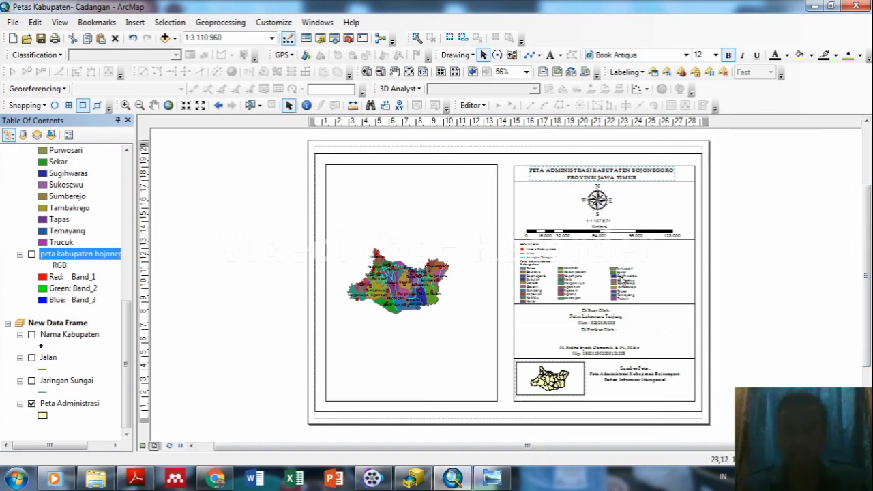
scroll(622, 278, up, 3)
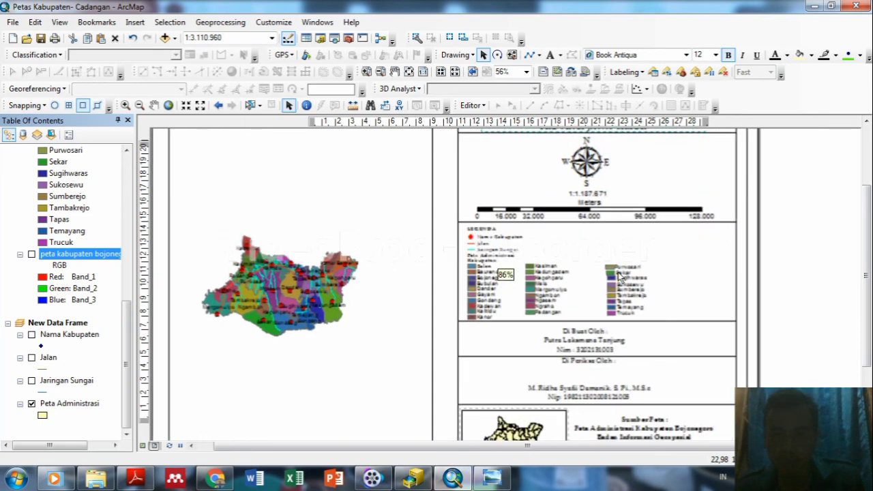
scroll(617, 273, up, 1)
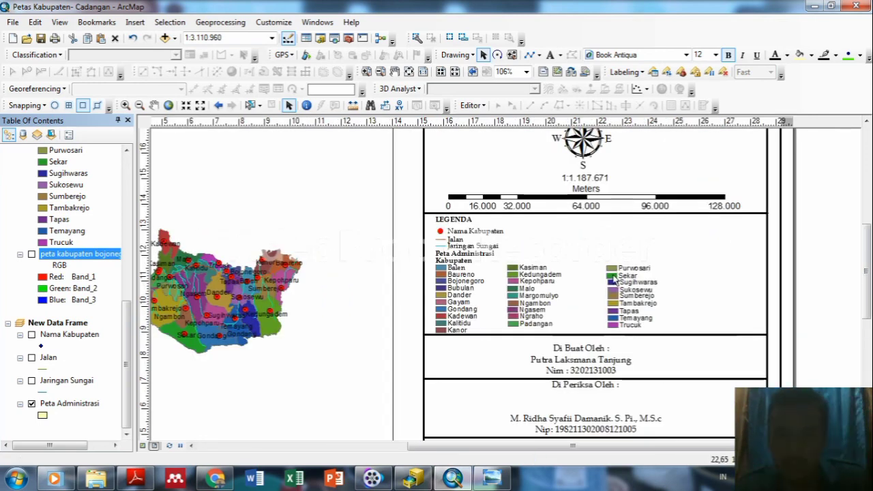
click(613, 278)
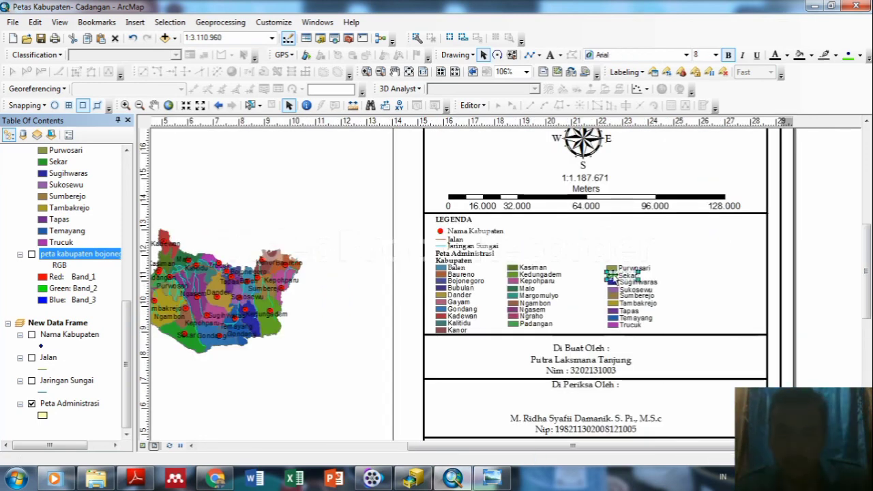
click(614, 267)
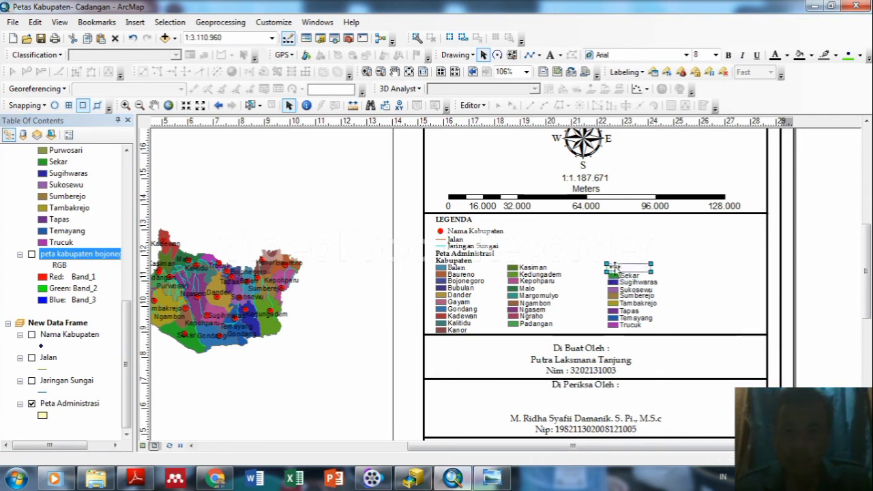
key(Right)
key(Right)
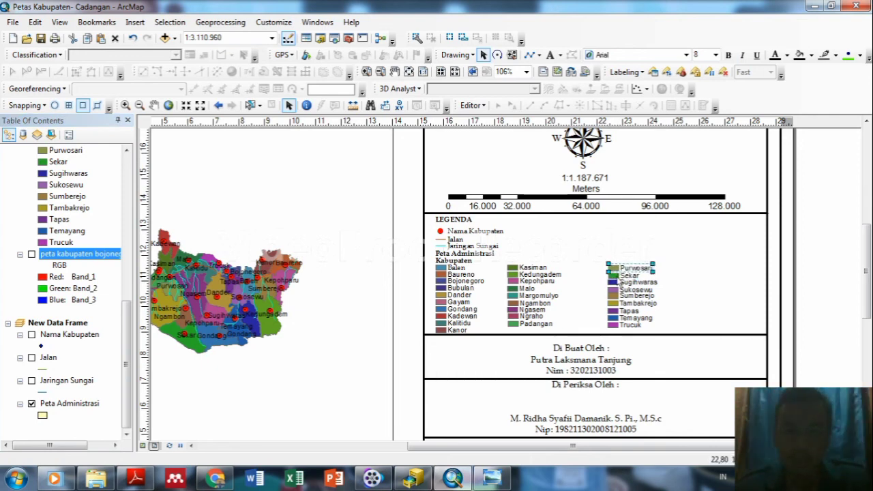
click(698, 278)
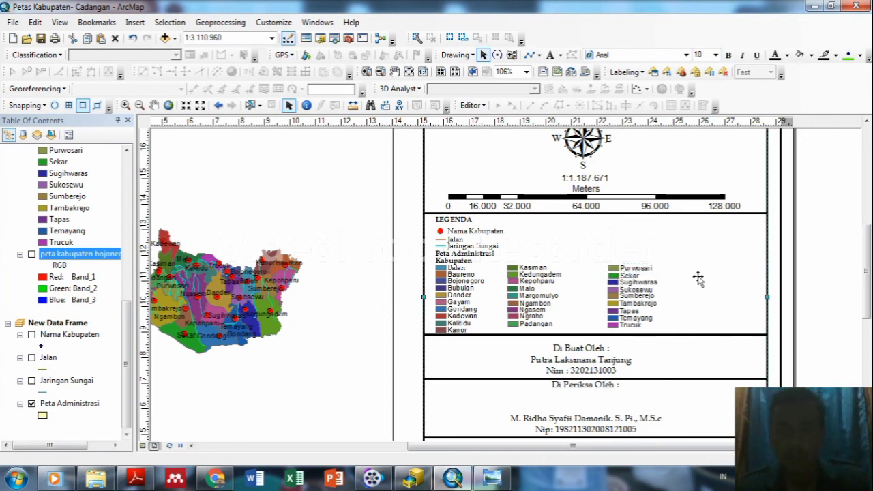
click(613, 277)
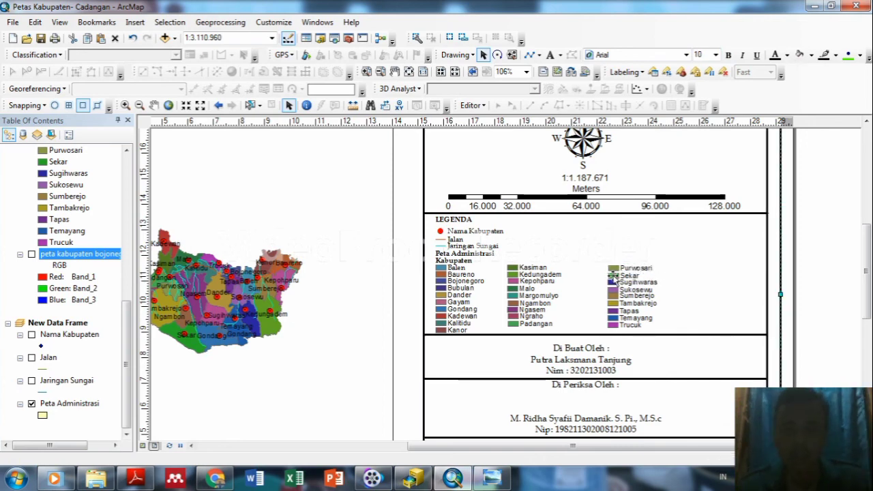
click(612, 268)
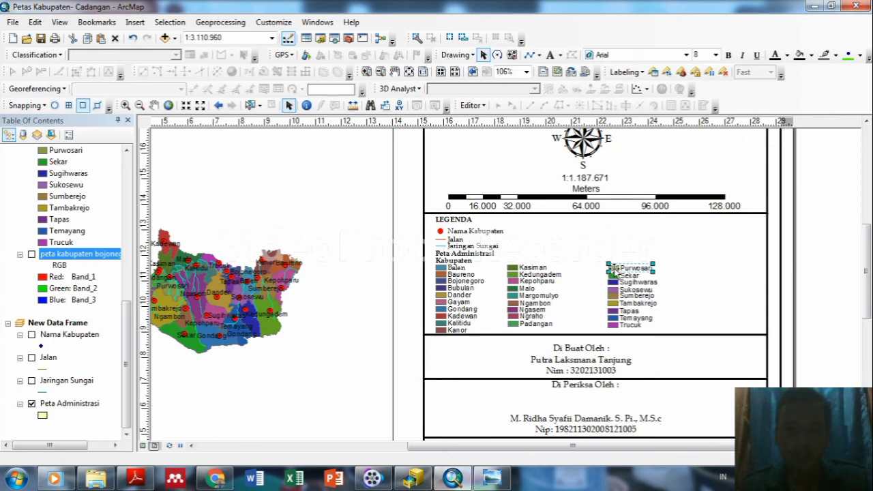
drag(611, 268, 615, 268)
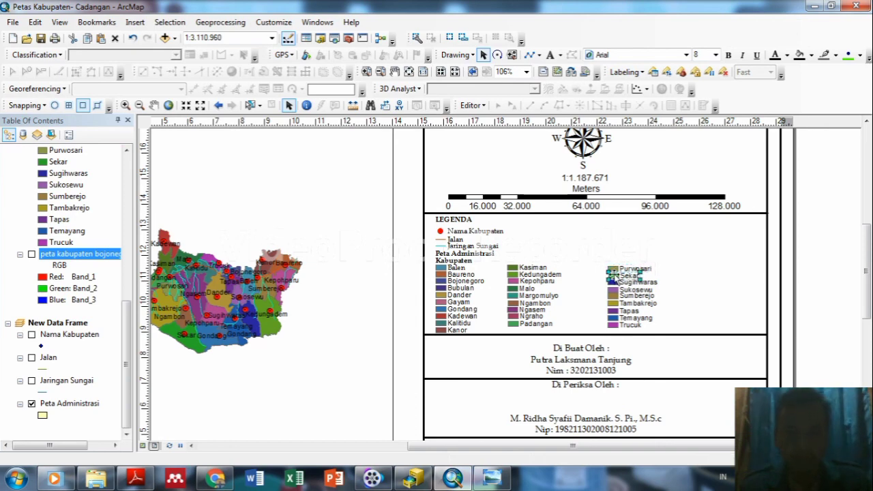
click(694, 273)
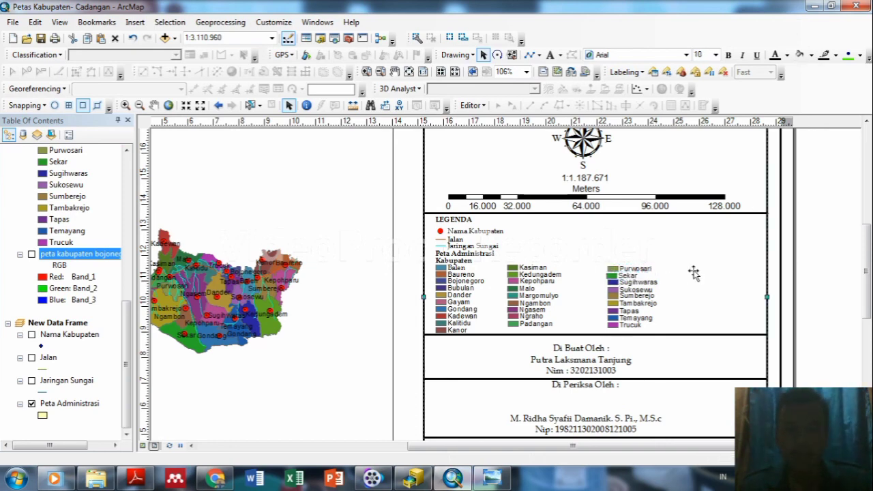
click(613, 276)
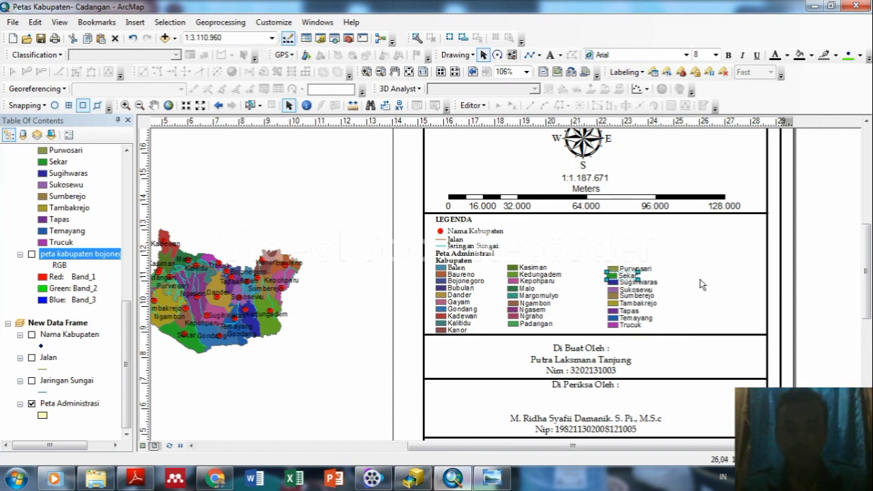
click(666, 276)
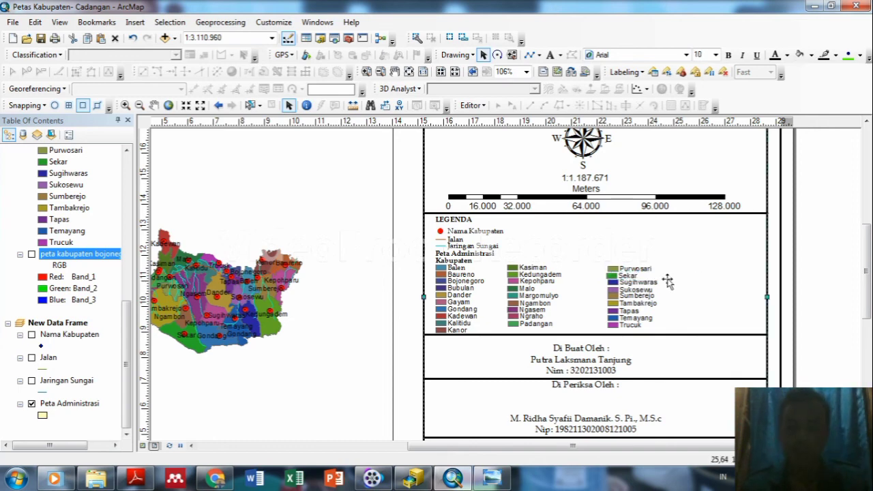
click(613, 276)
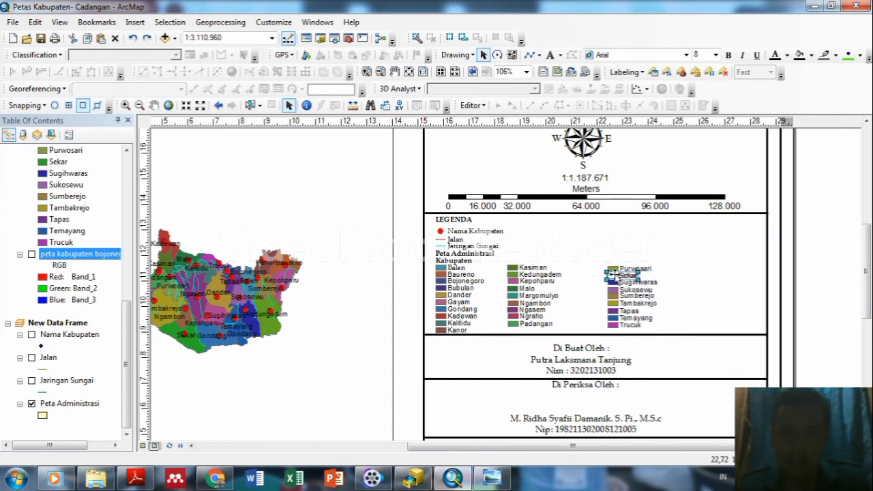
click(721, 263)
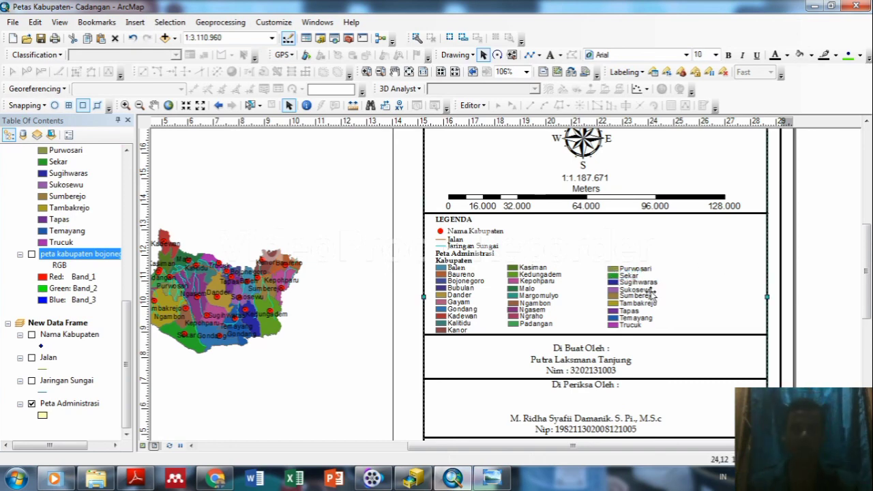
scroll(651, 294, up, 2)
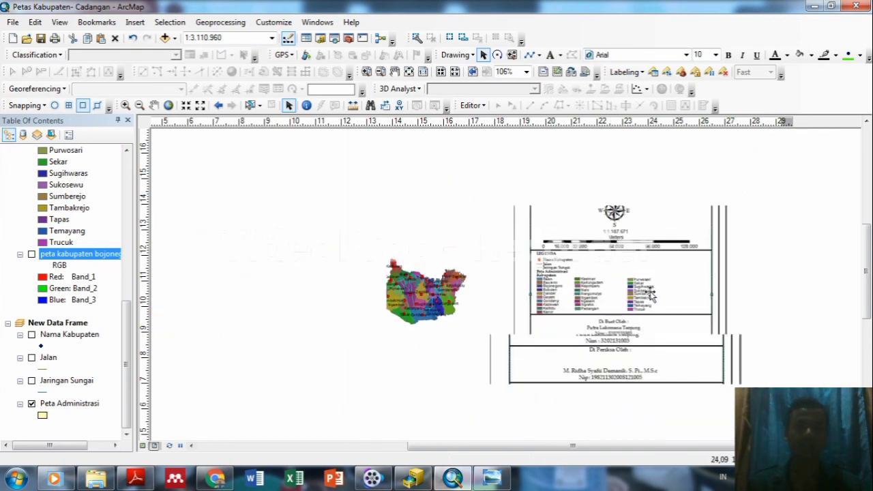
scroll(651, 295, down, 1)
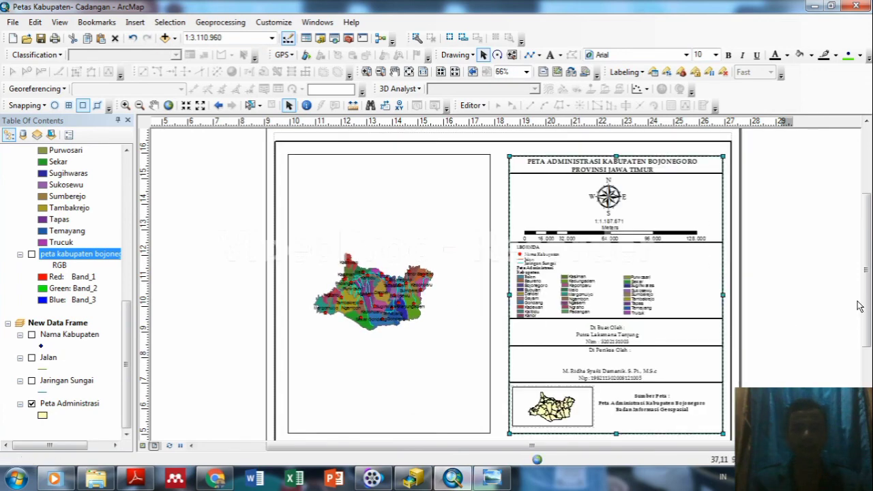
drag(868, 306, 868, 321)
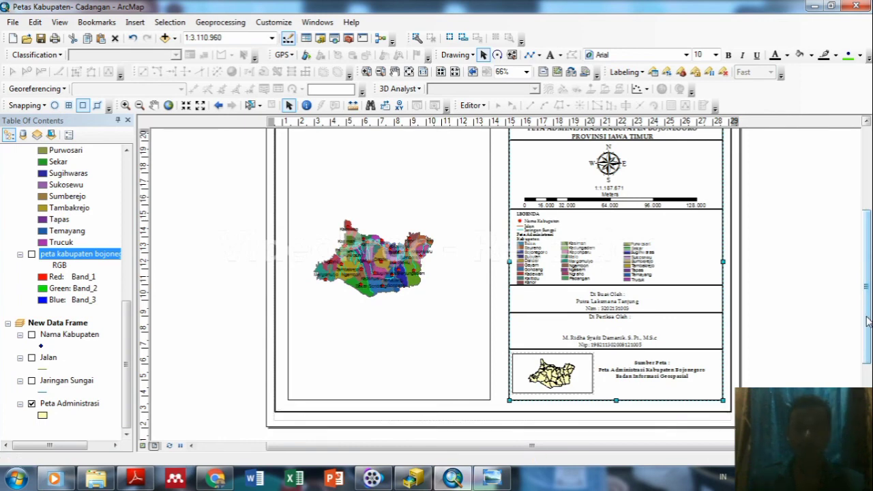
scroll(640, 253, down, 2)
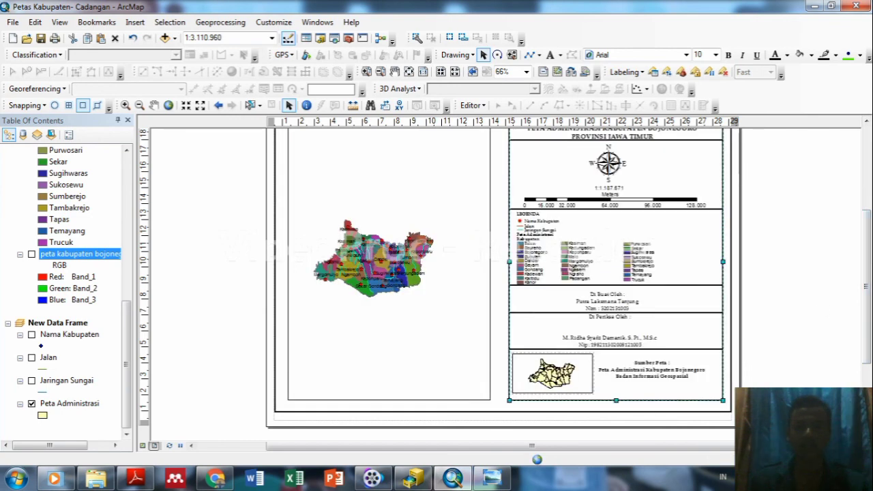
drag(867, 336, 868, 325)
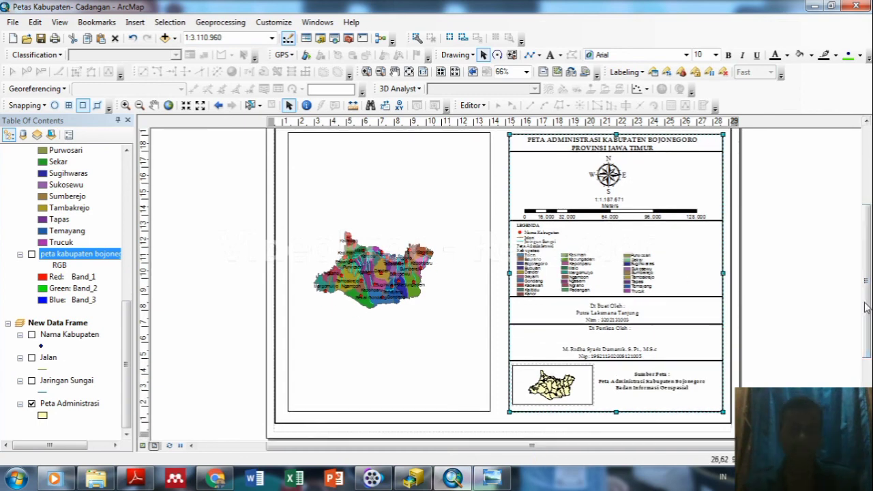
scroll(828, 304, down, 1)
scroll(826, 308, up, 2)
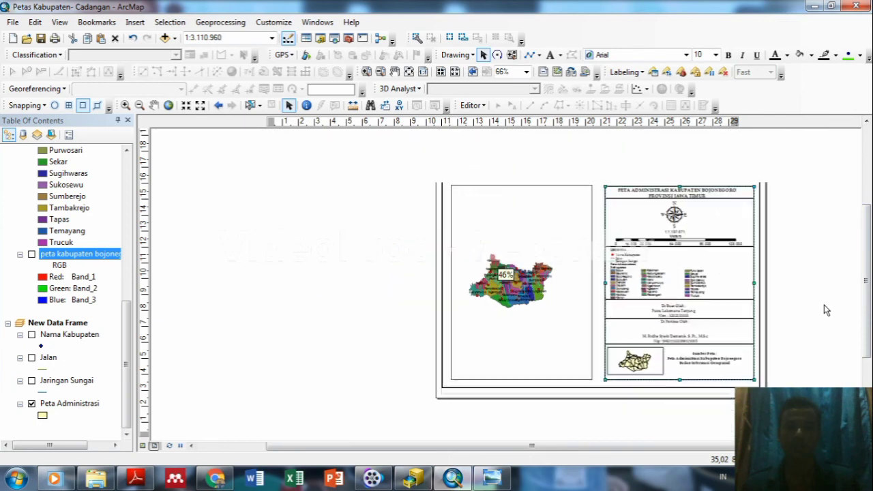
scroll(734, 293, down, 2)
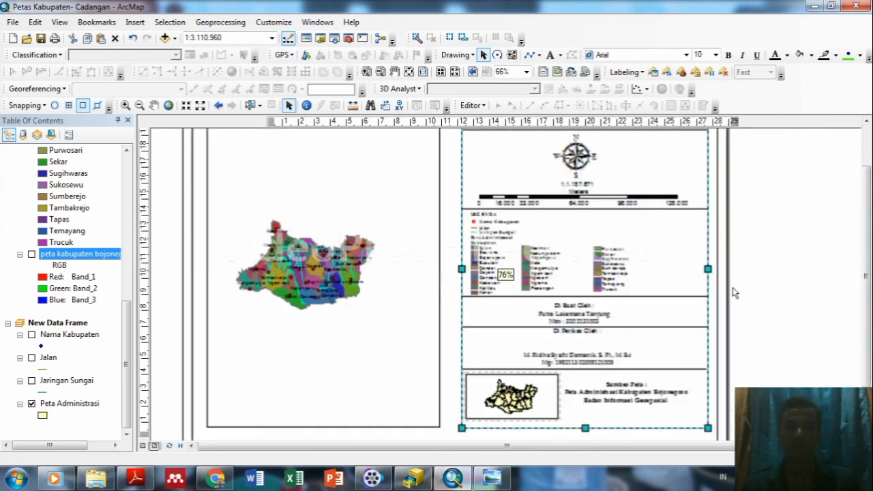
scroll(695, 303, up, 1)
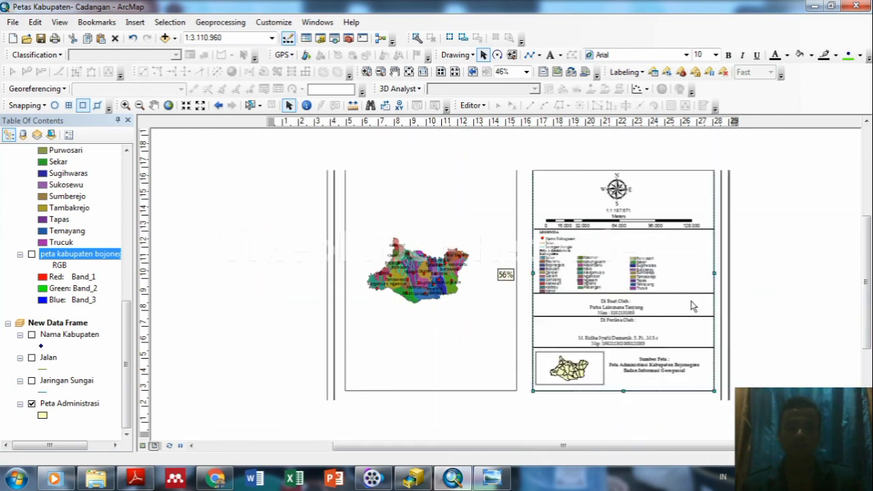
scroll(702, 303, up, 1)
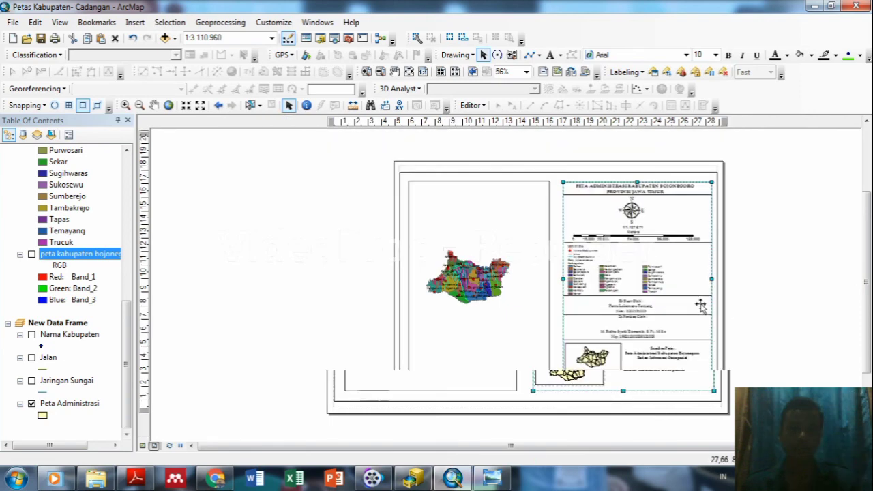
scroll(701, 306, down, 2)
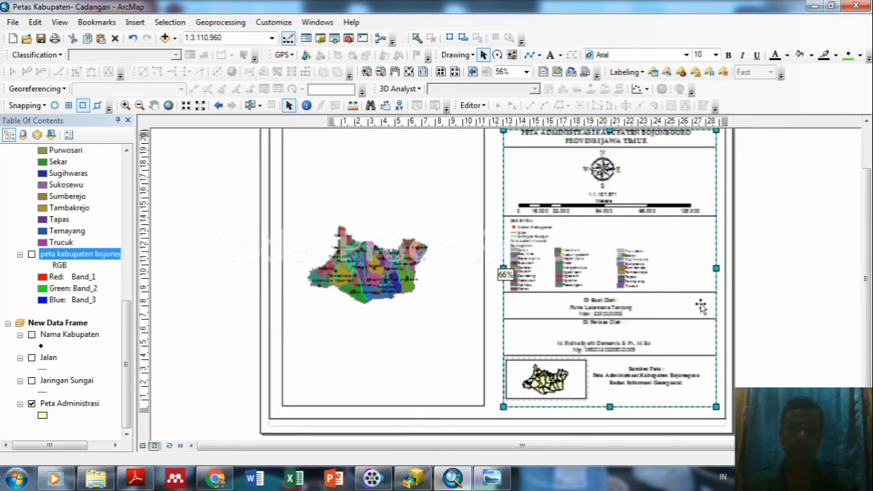
scroll(700, 306, up, 1)
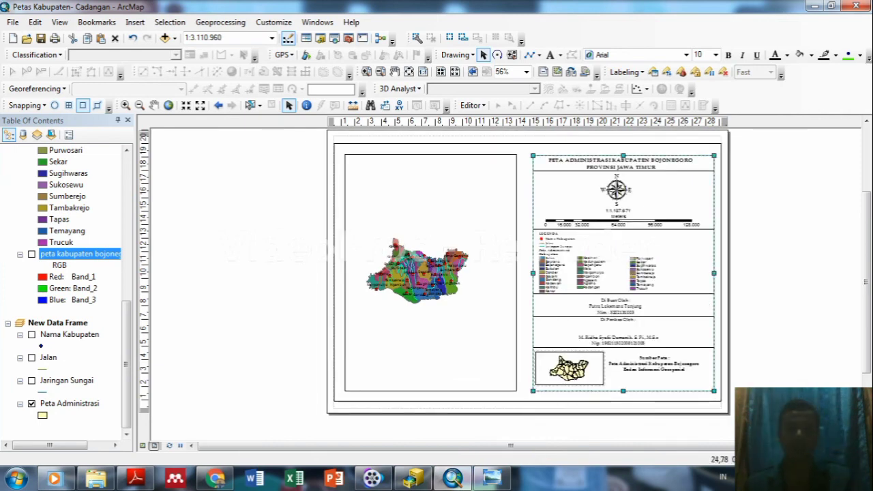
scroll(868, 259, up, 1)
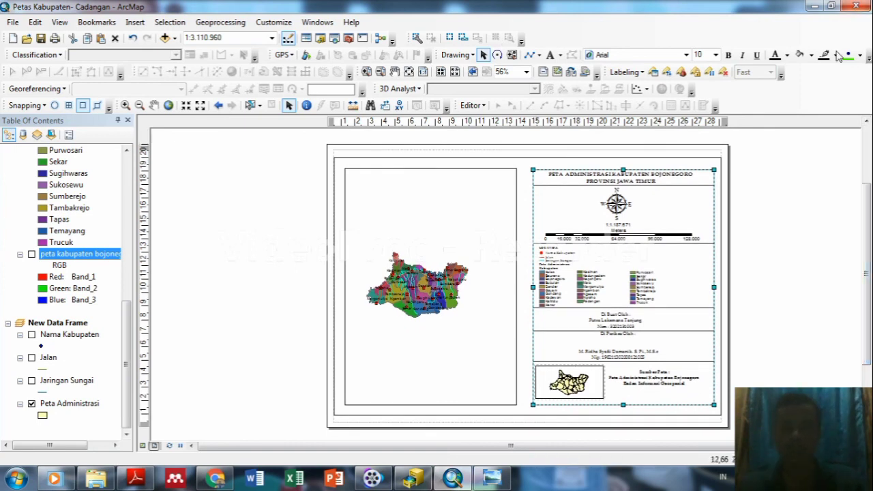
click(525, 158)
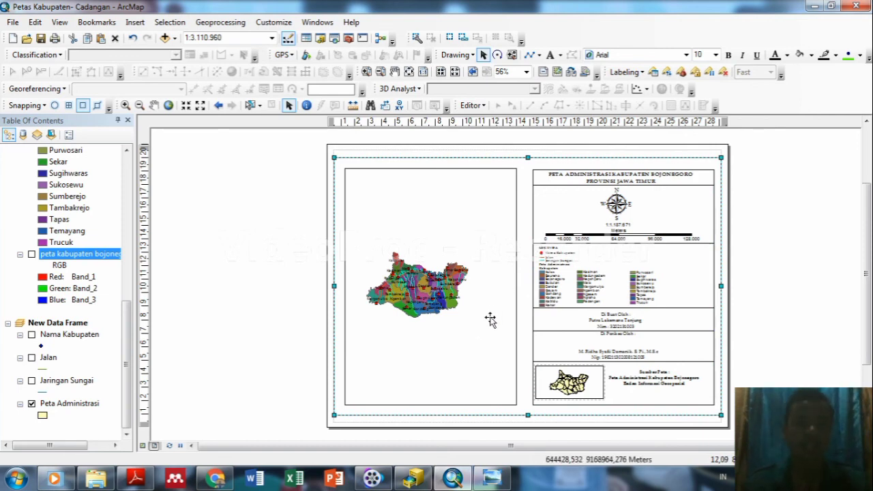
key(Delete)
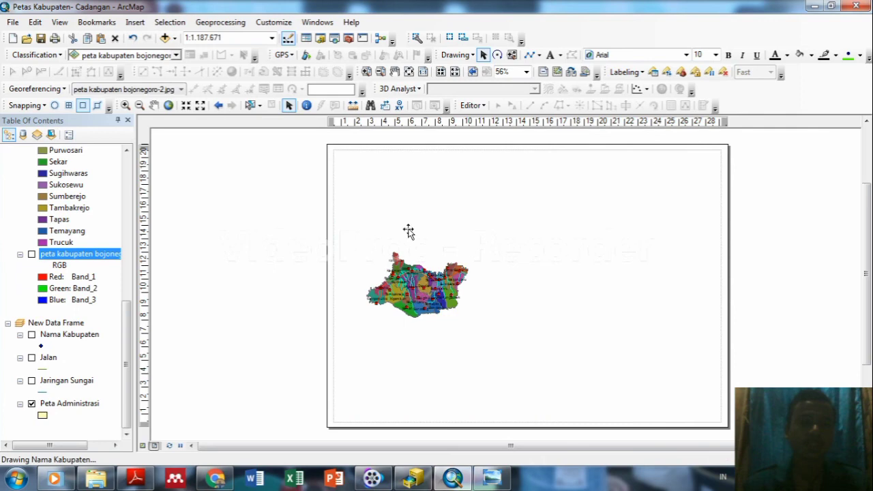
key(ctrl+z)
right_click(412, 212)
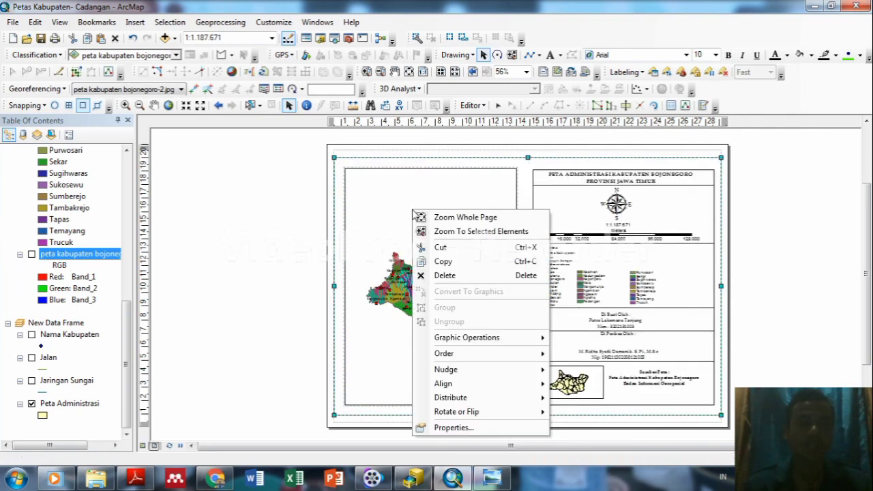
Dismiss the frame Properties dialog and open the map data frame's Properties on Grids.
click(454, 428)
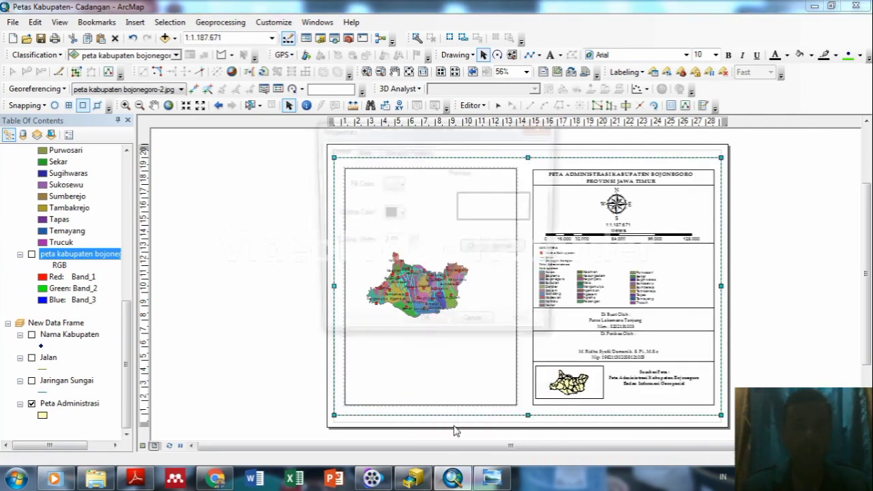
click(543, 126)
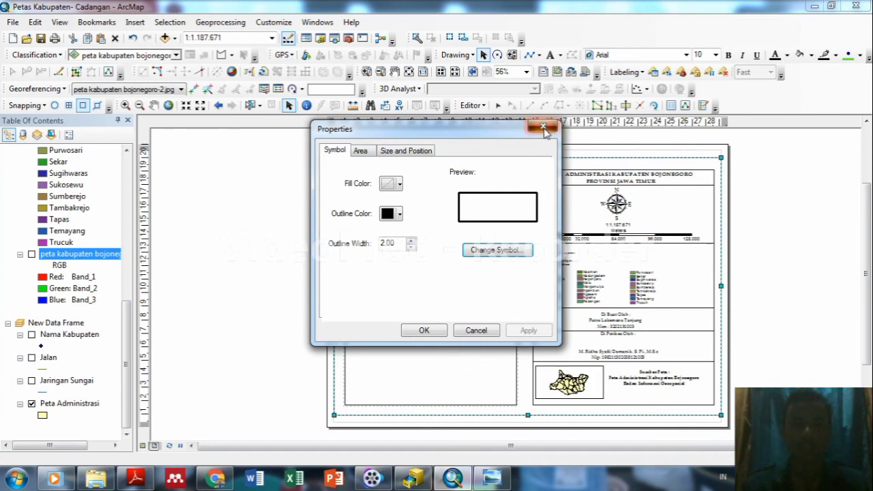
right_click(484, 208)
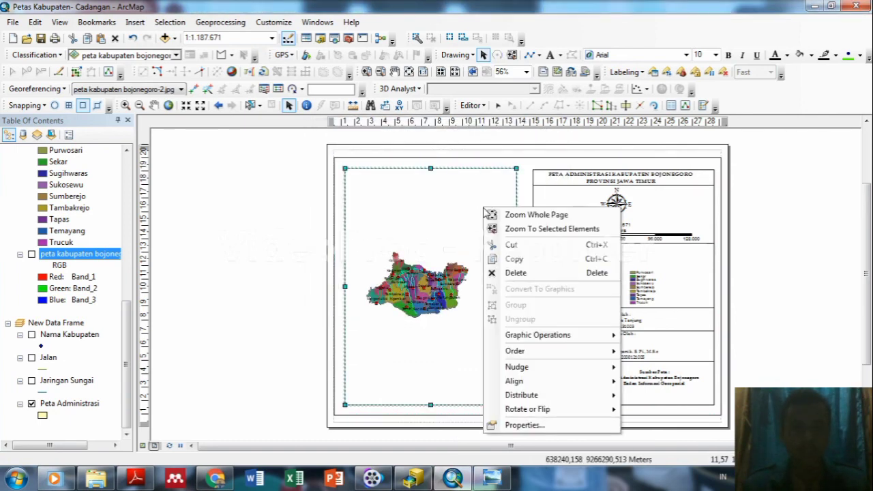
click(521, 425)
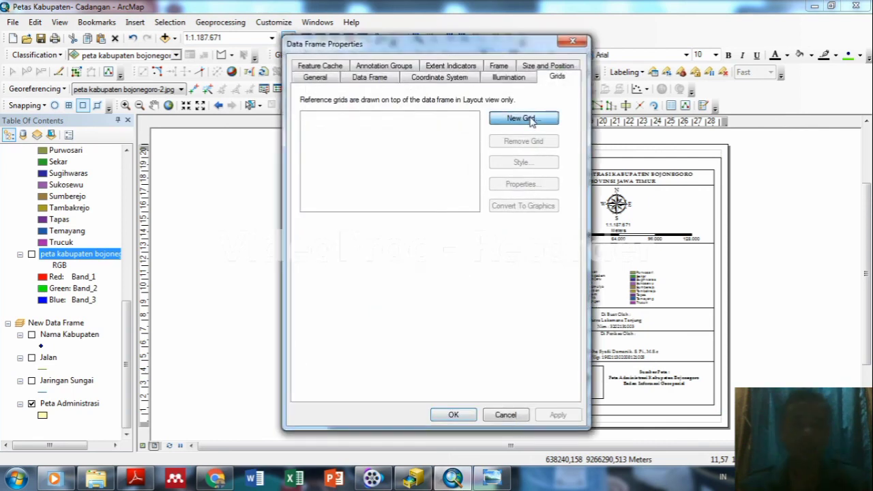
Create a Measured Grid in map units through the Grids and Graticules Wizard and open its properties.
click(522, 118)
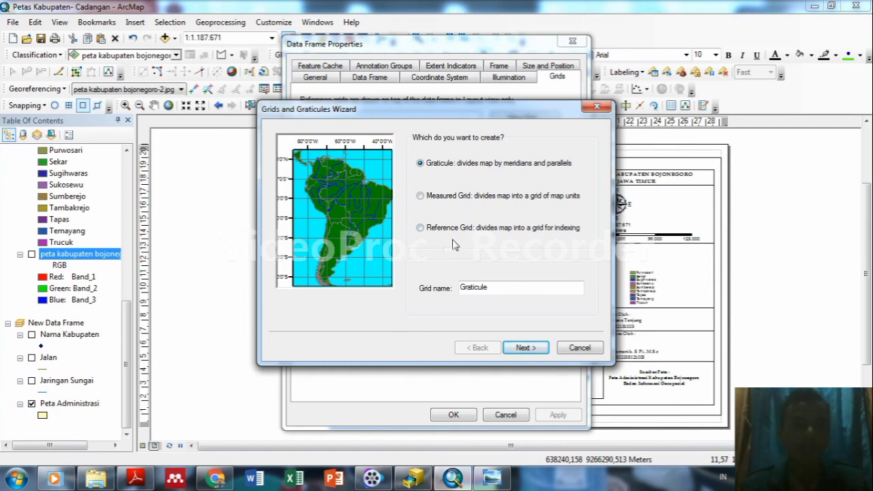
click(420, 196)
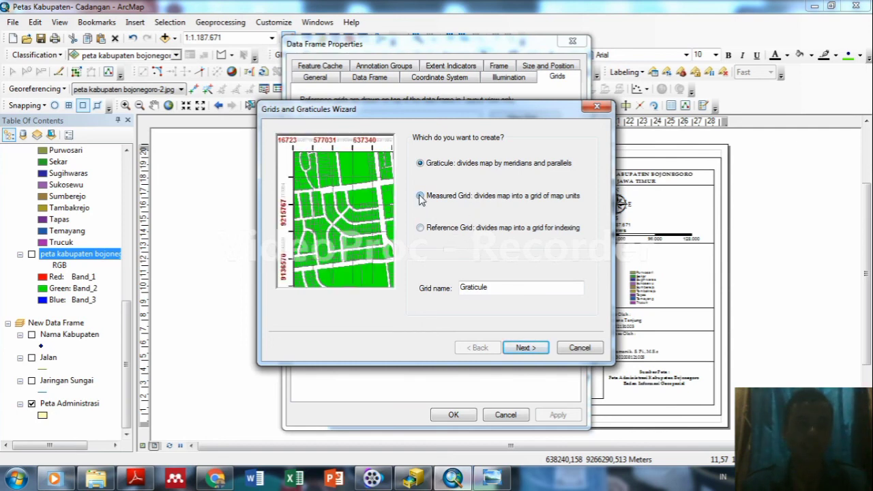
click(526, 349)
click(527, 348)
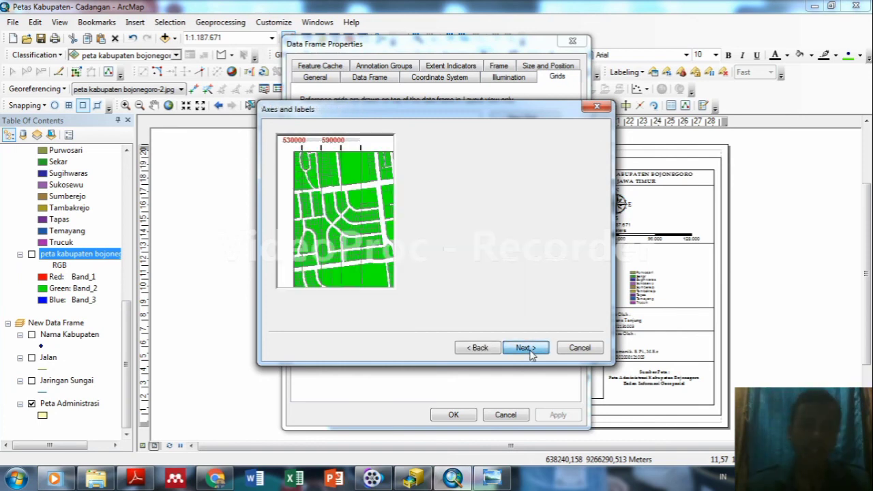
click(526, 348)
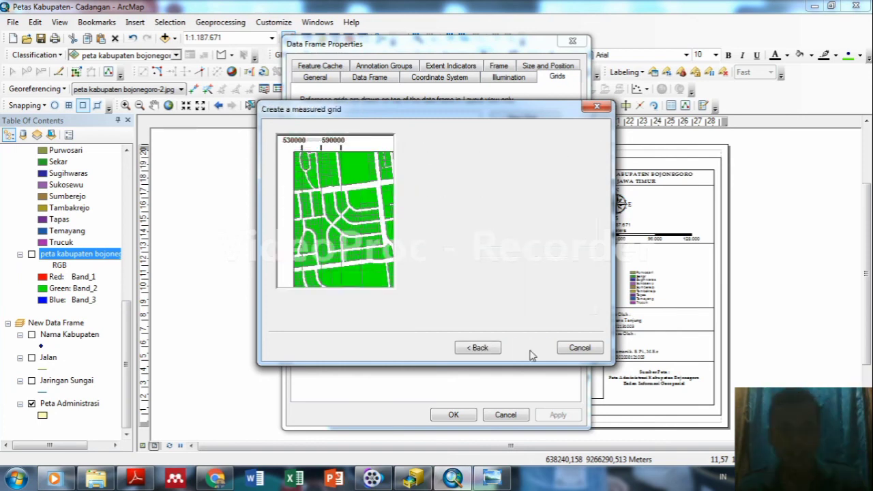
click(525, 349)
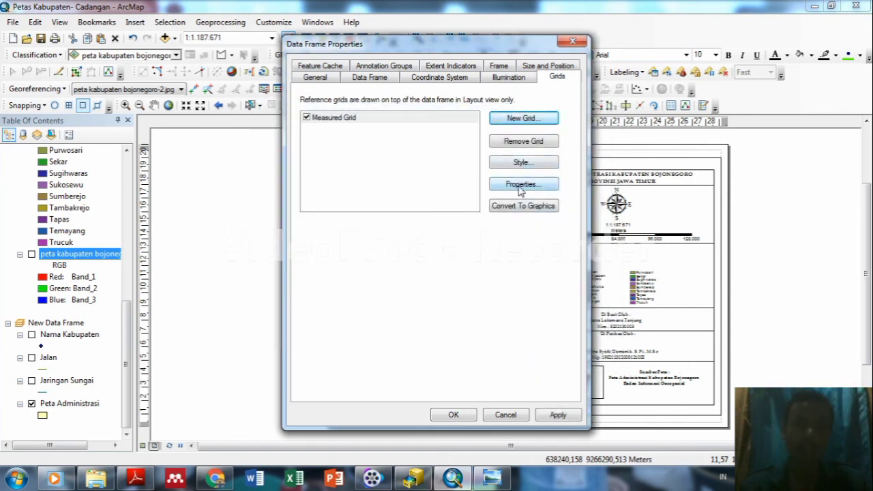
click(519, 189)
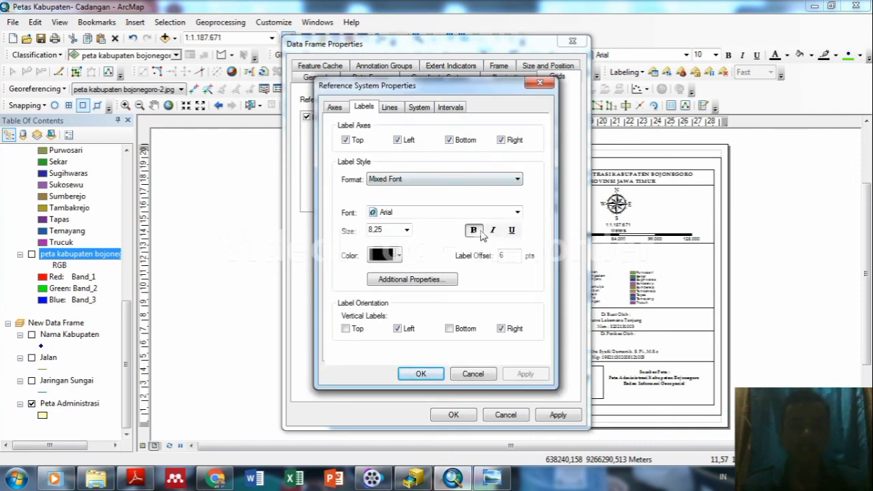
Change the grid labels' secondary font size from 5.25 to 0 in the additional label settings.
click(428, 283)
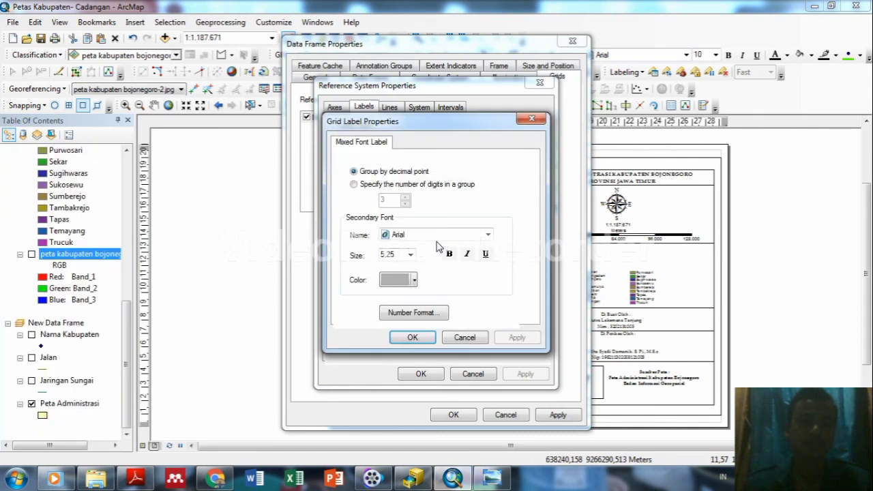
double_click(400, 255)
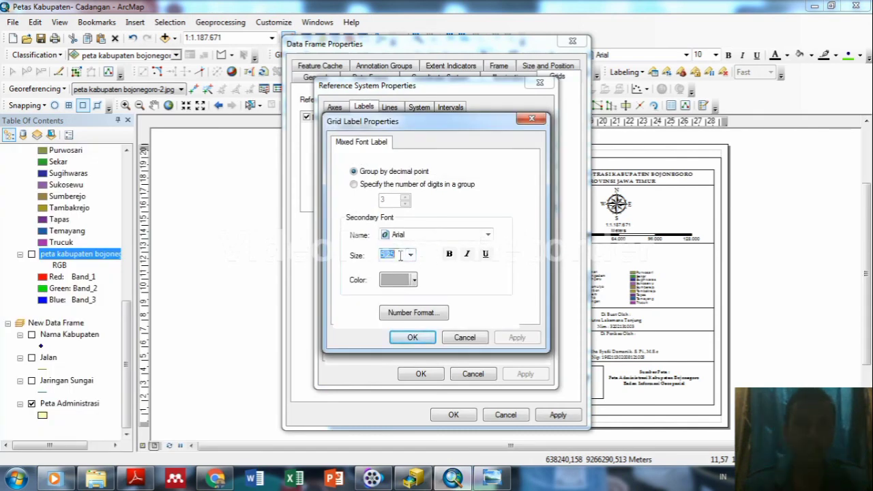
key(BackSpace)
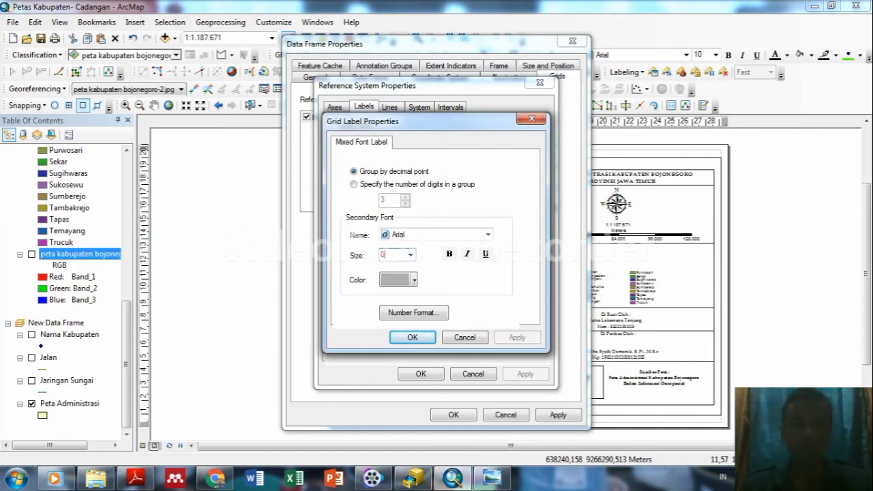
key(BackSpace)
text(0)
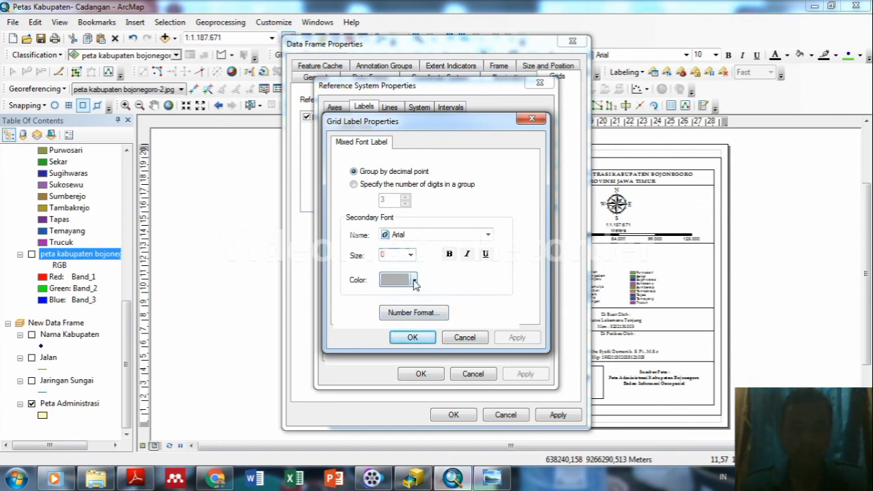
click(529, 123)
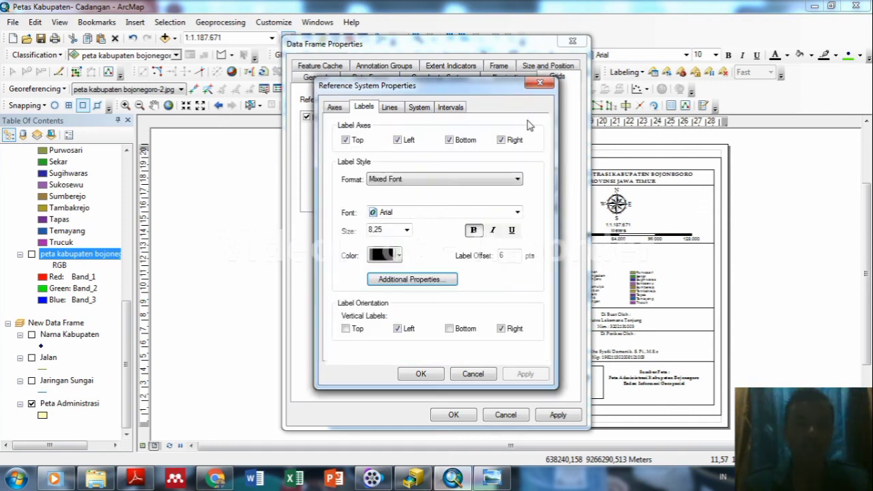
Set the grid label number format to 0 decimal places and apply the grid to the data frame.
click(417, 279)
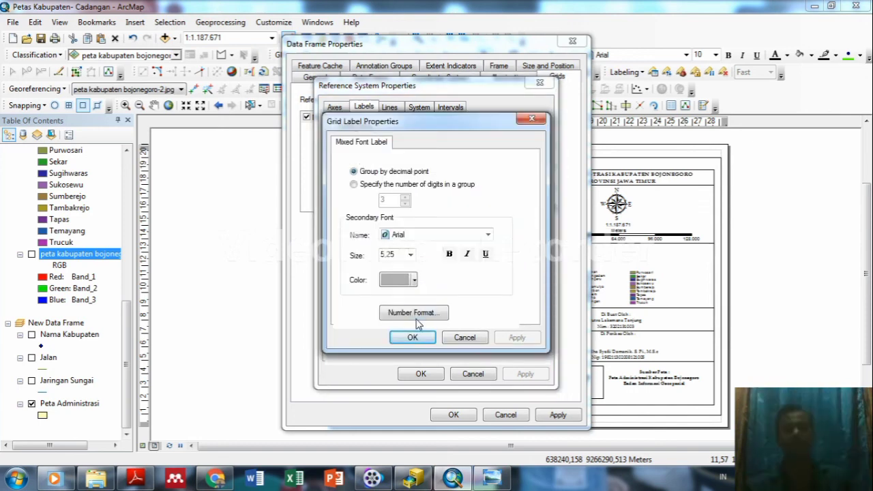
click(417, 315)
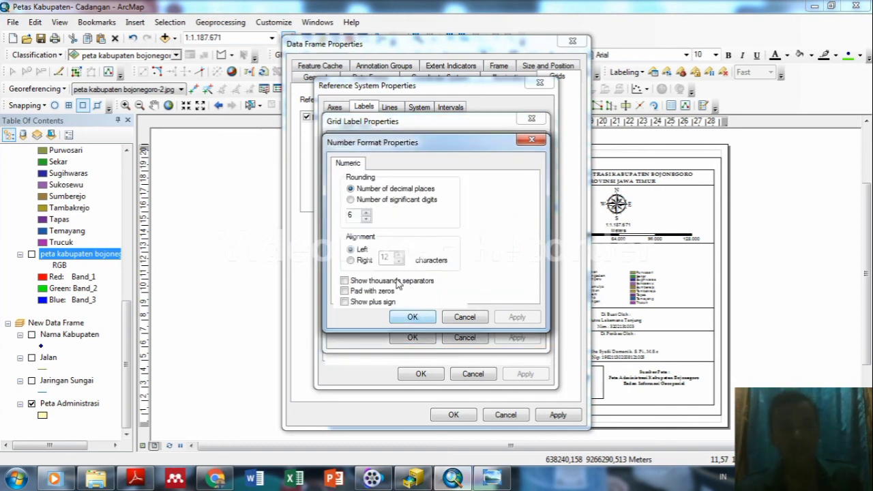
double_click(355, 217)
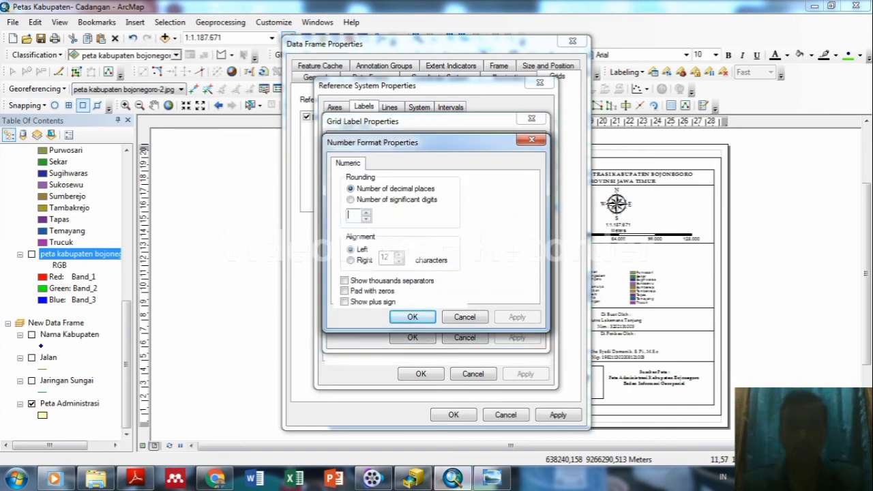
click(412, 316)
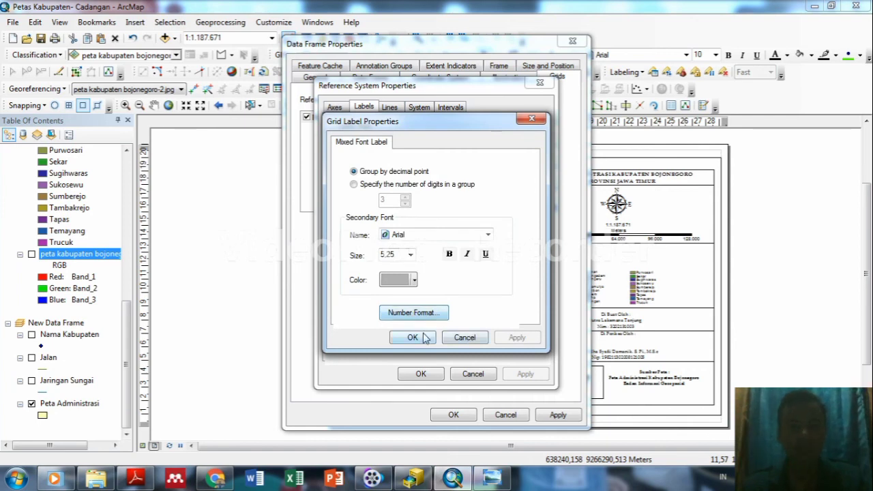
click(423, 337)
click(522, 373)
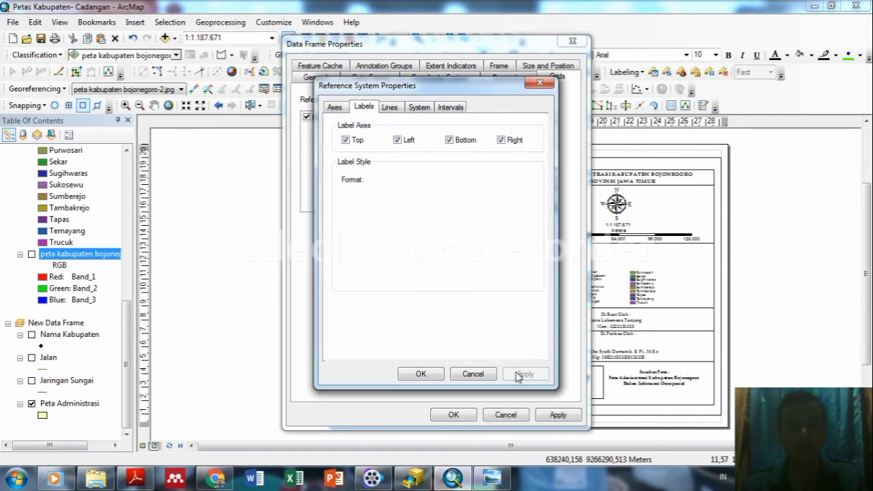
click(420, 374)
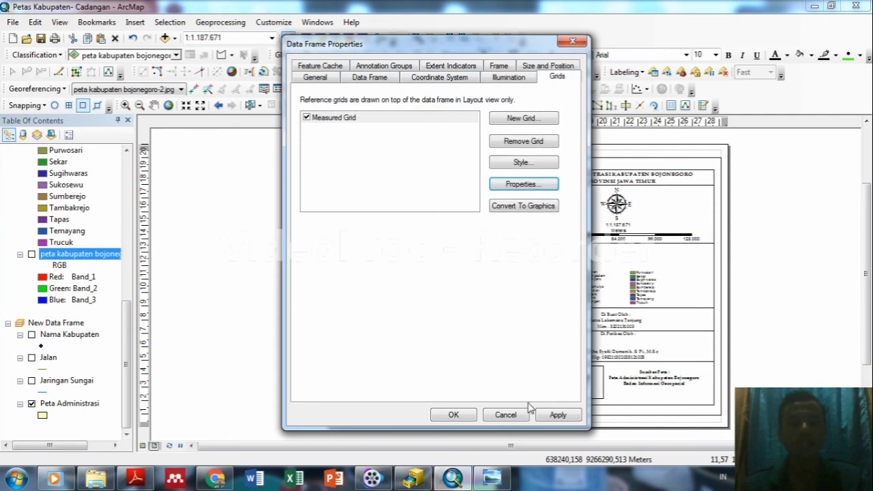
click(556, 415)
click(454, 416)
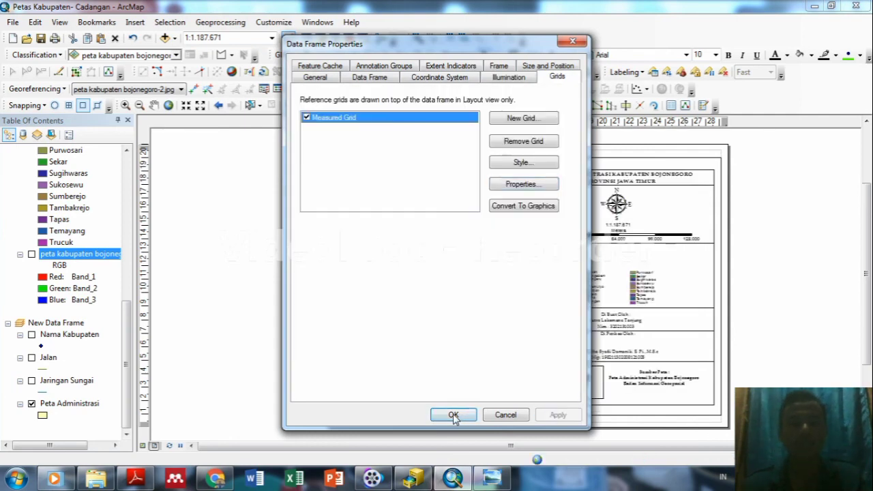
click(453, 416)
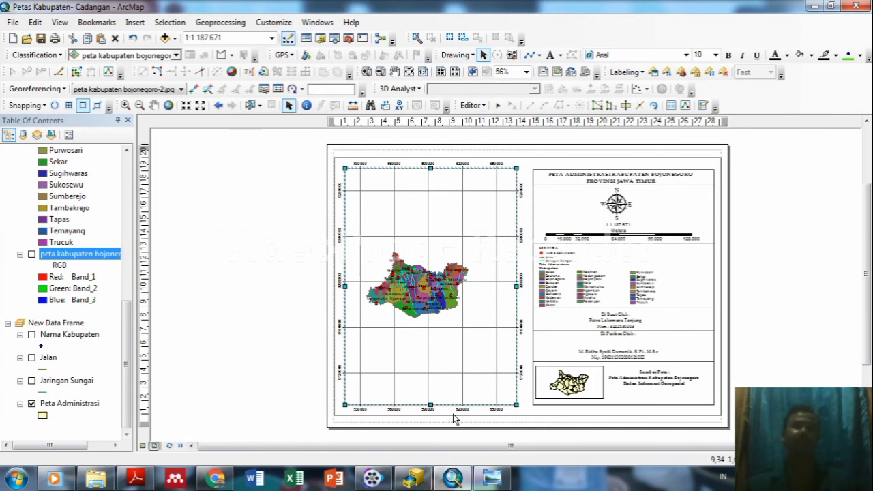
Zoom into the layout to inspect the gridded Bojonegoro map and its coordinate labels.
scroll(455, 419, up, 1)
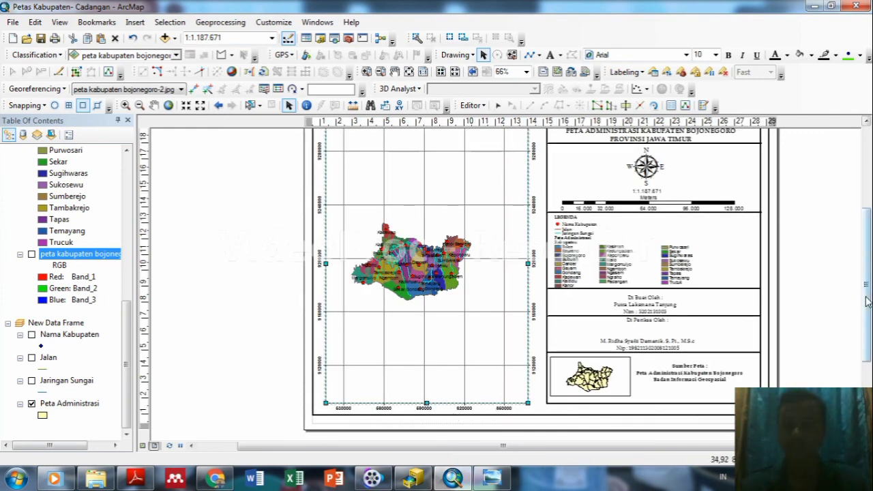
mouse_move(867, 296)
mouse_down()
mouse_move(867, 273)
mouse_move(868, 302)
mouse_up()
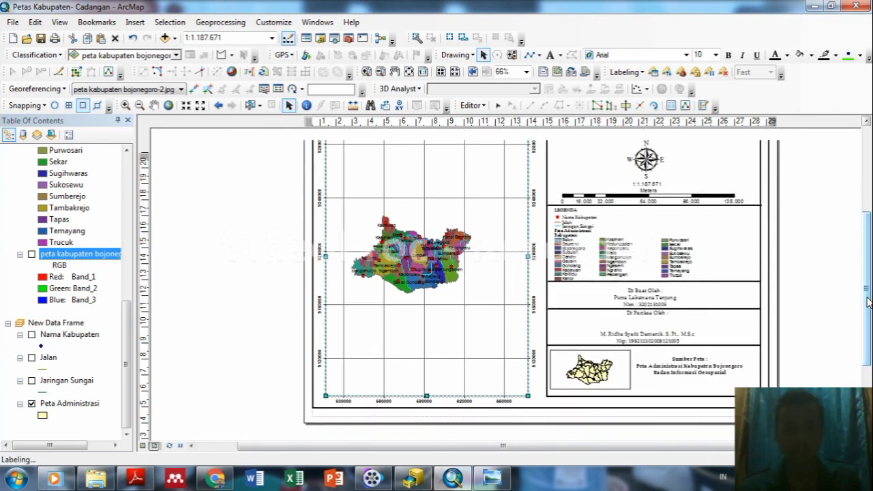
drag(867, 302, 867, 292)
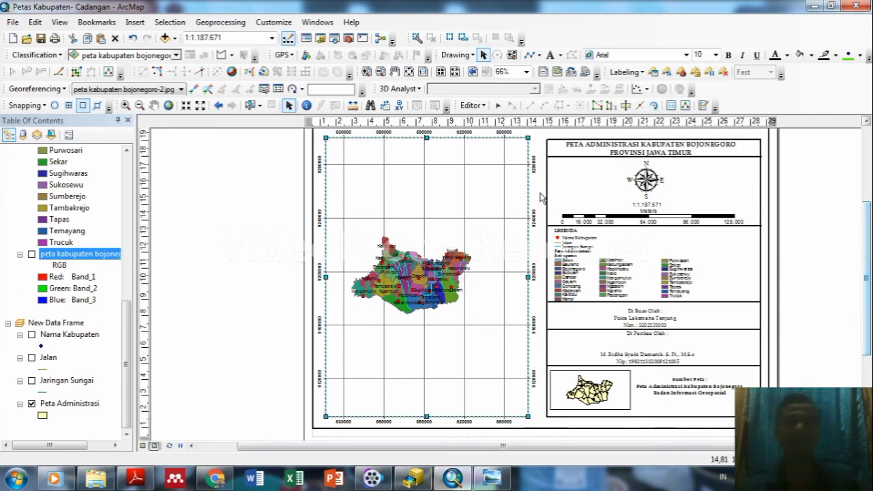
click(12, 22)
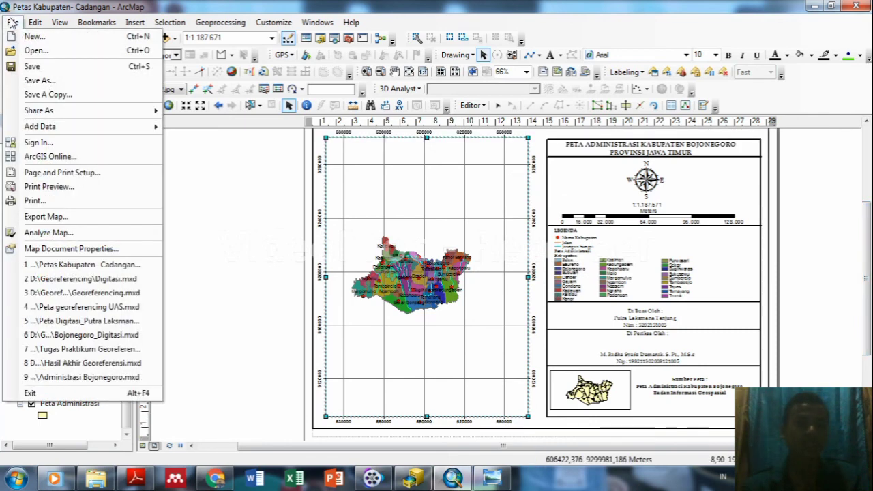
Export the layout as a 96 dpi PNG named 'PETA KABUPATEN BOJONEGORO_UAS' in RPS Semester 3.
click(43, 218)
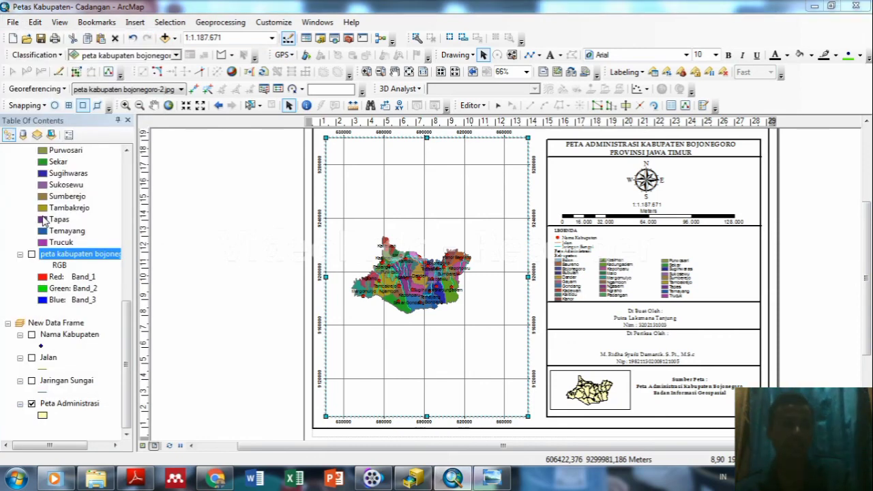
click(480, 236)
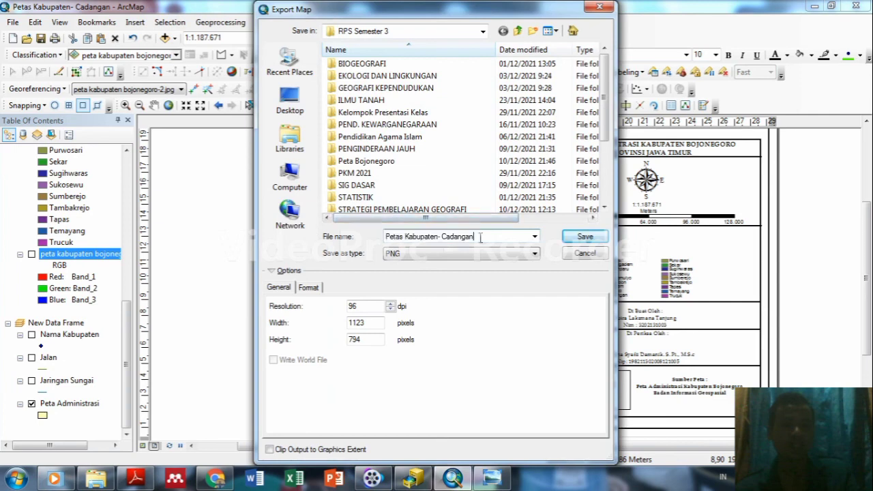
key(BackSpace)
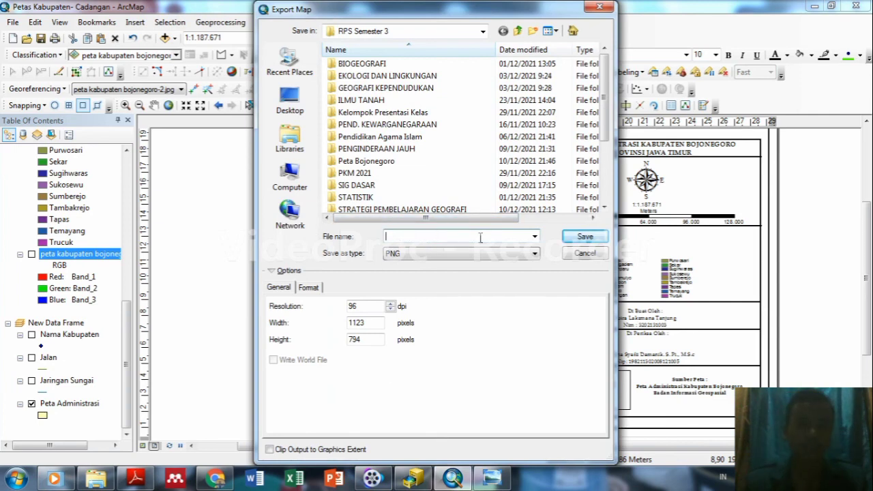
text(PE)
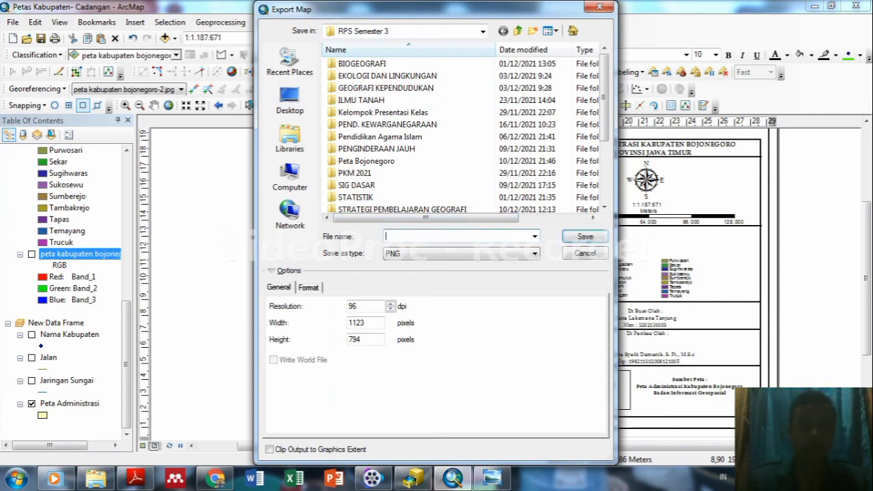
text(TA K)
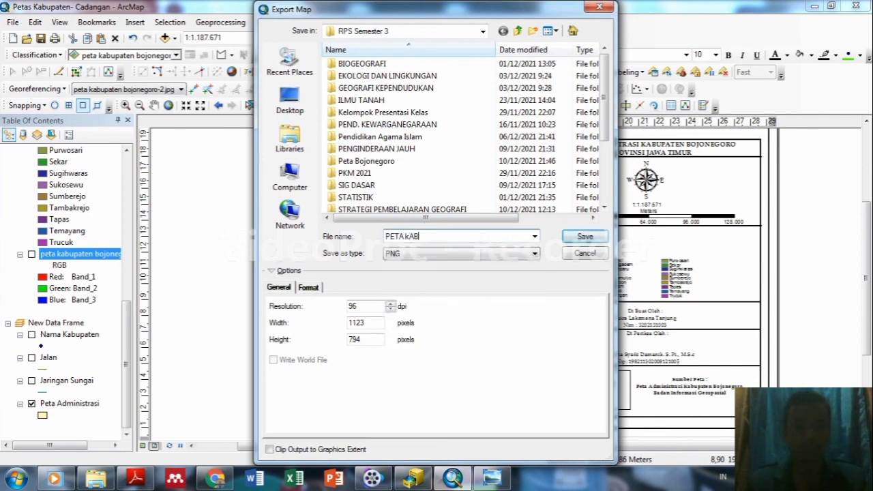
text(A)
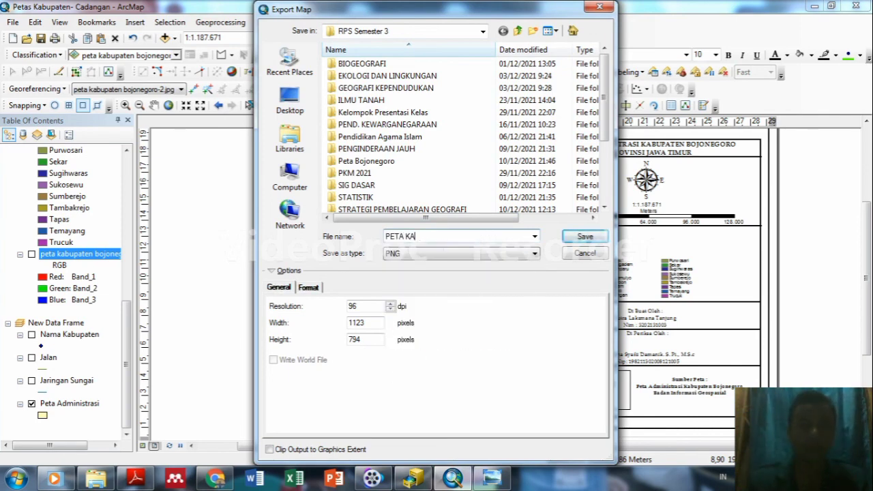
text(BUP)
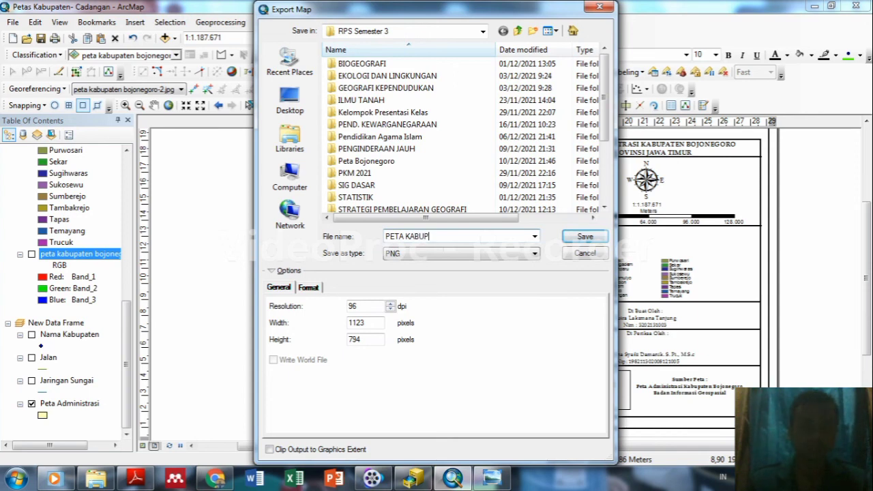
text(ATEN BO)
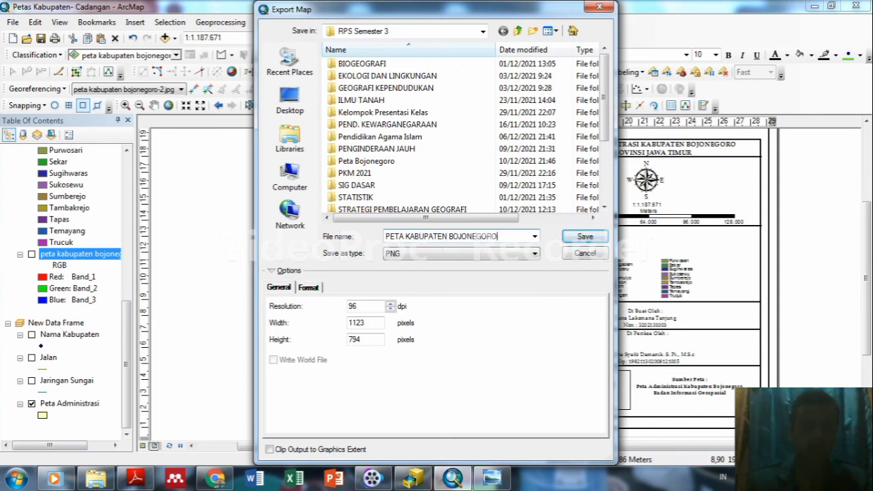
text(JONEGORO_UAS)
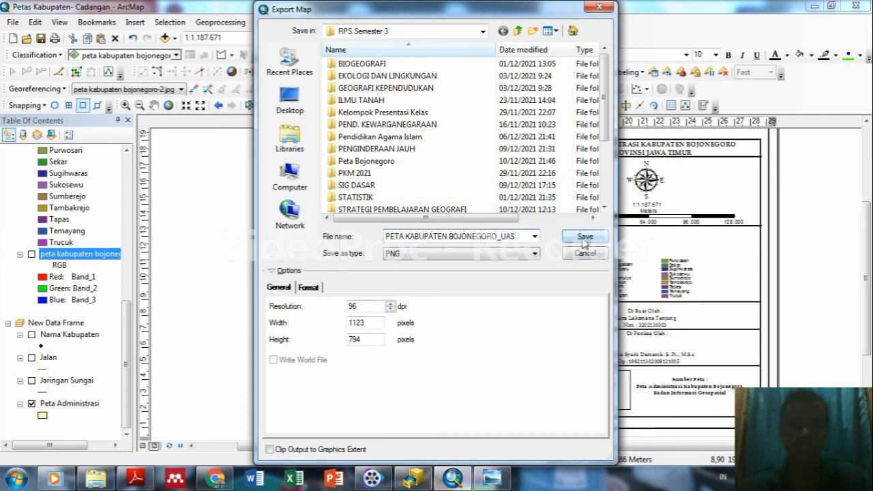
click(583, 237)
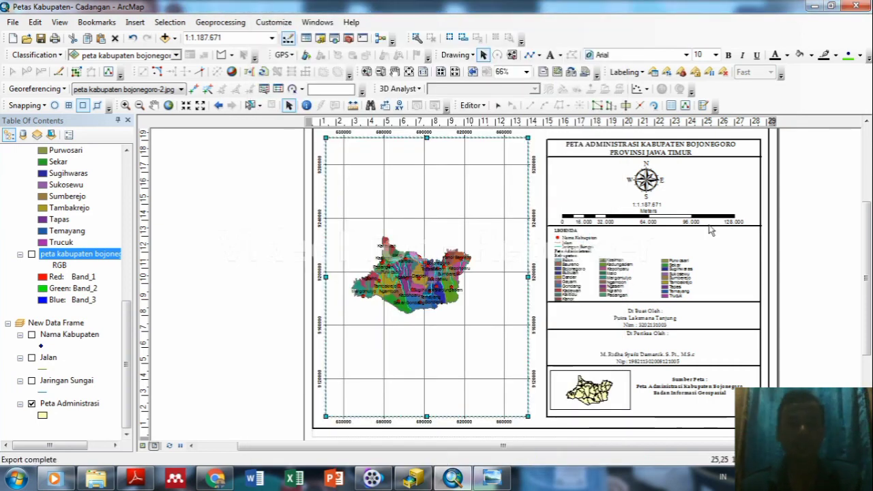
drag(866, 247, 868, 244)
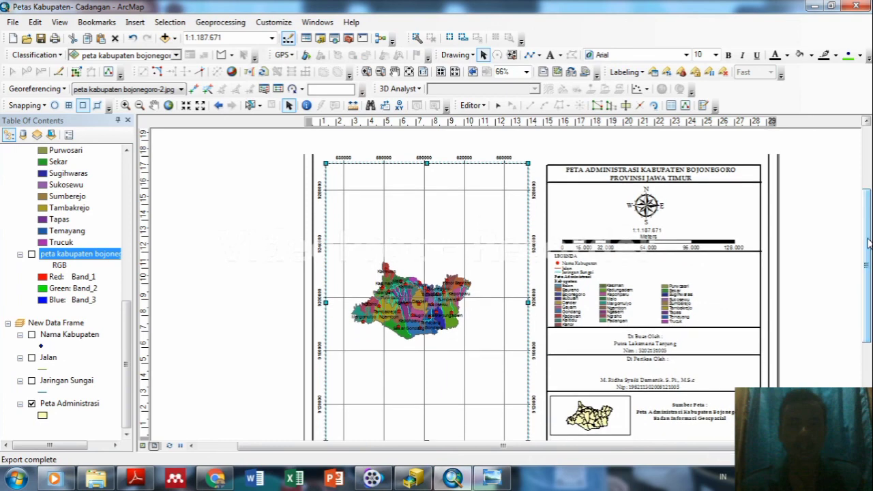
Browse in Windows Explorer to the D:\RPS Semester 3 folder.
click(99, 479)
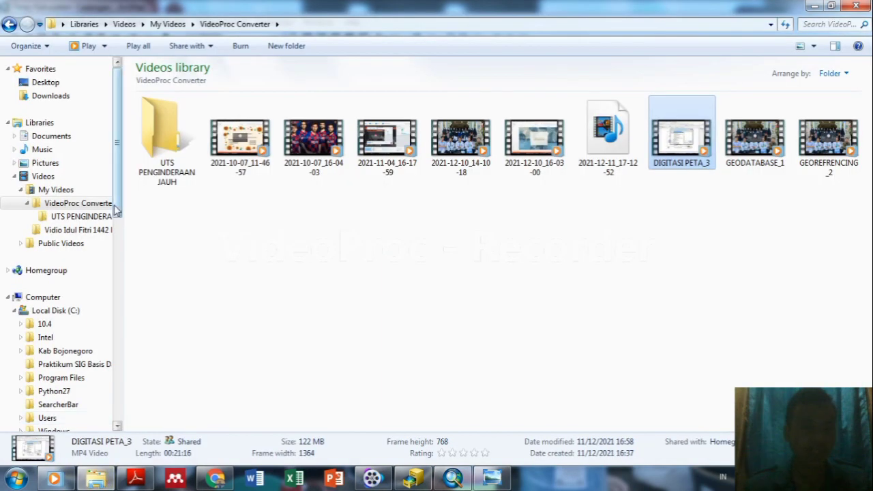
scroll(115, 232, down, 2)
drag(114, 237, 116, 315)
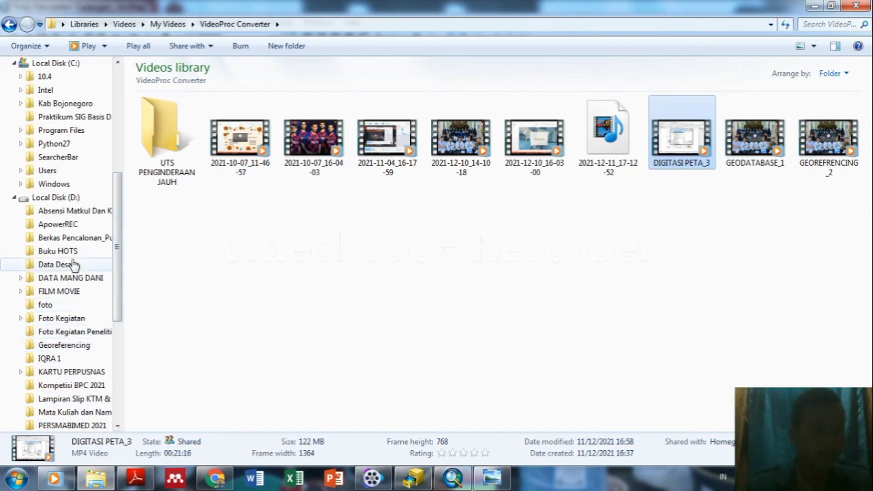
click(64, 291)
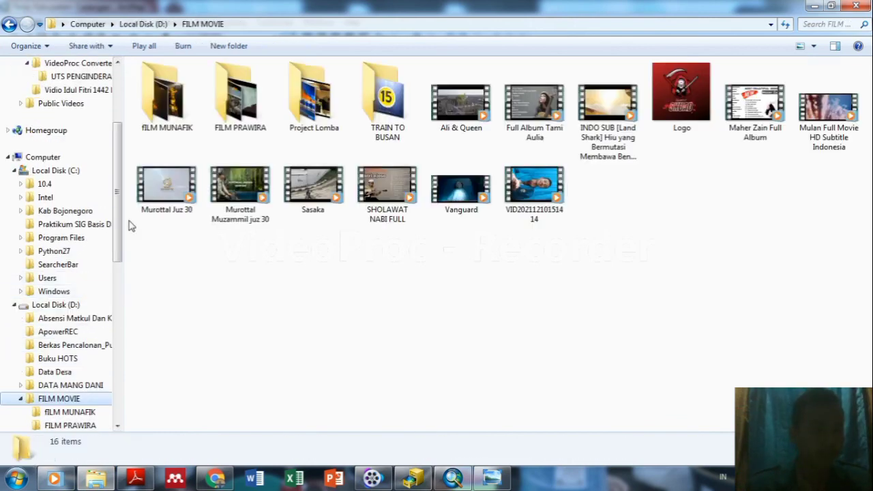
drag(120, 234, 117, 351)
click(91, 373)
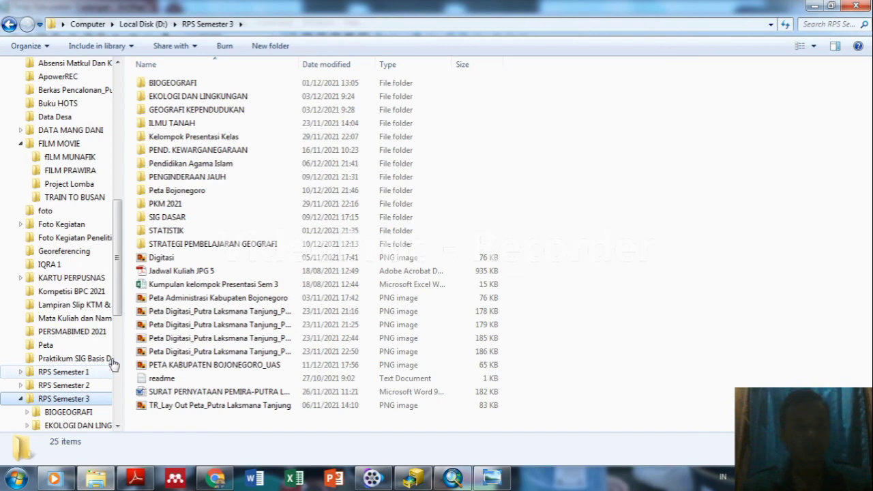
Open the PETA KABUPATEN BOJONEGORO_UAS PNG in Windows Photo Viewer, then return to ArcMap.
click(246, 366)
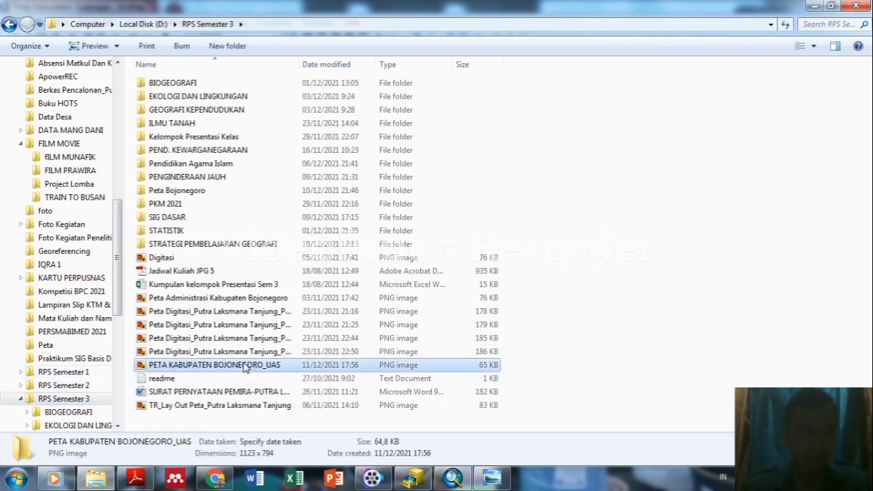
double_click(245, 366)
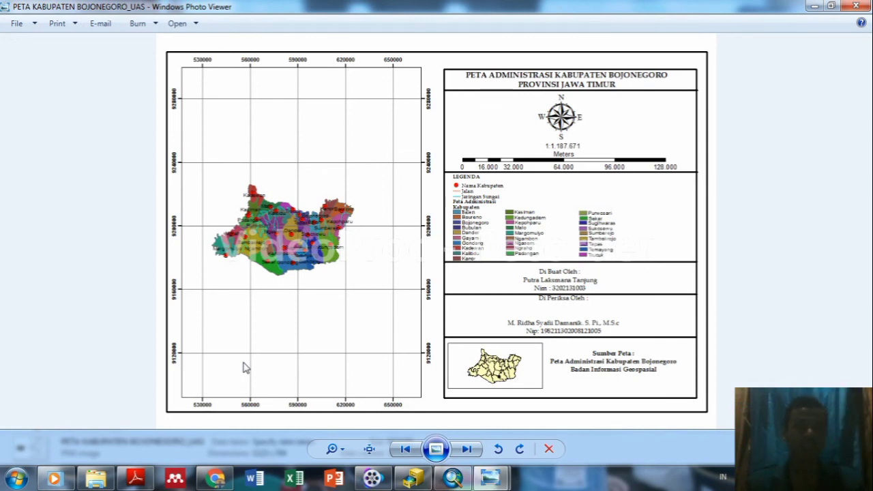
click(454, 482)
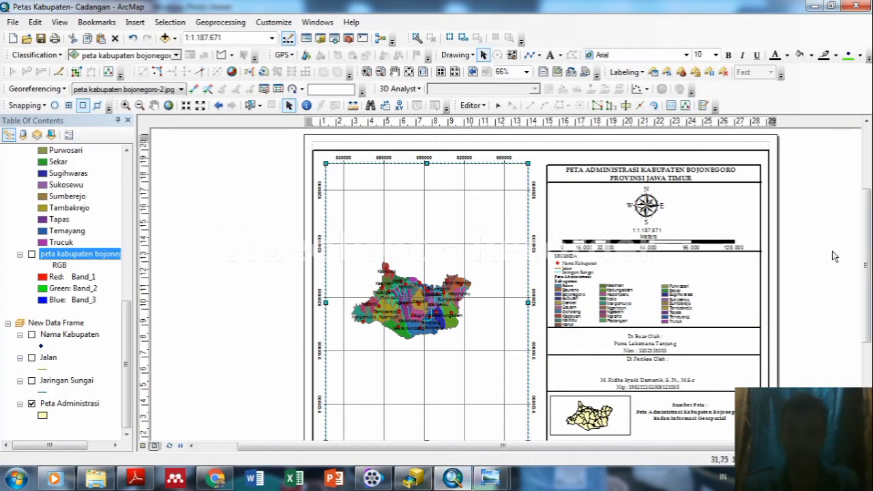
drag(868, 259, 869, 270)
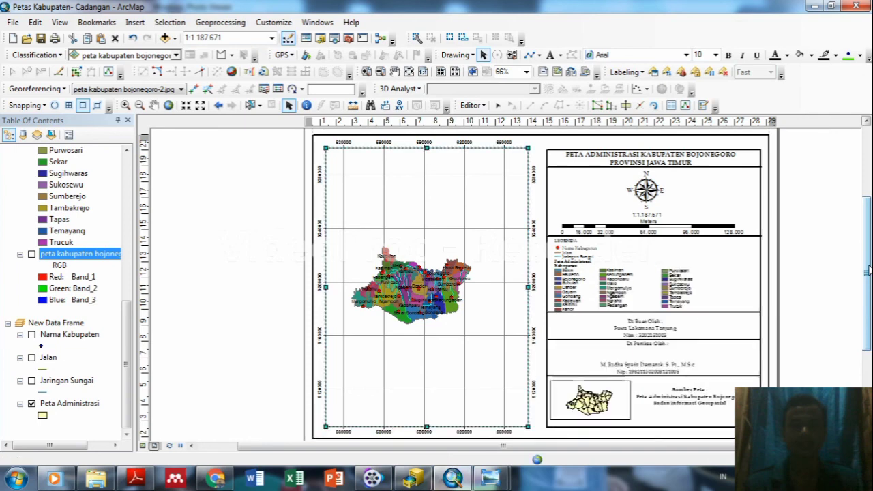